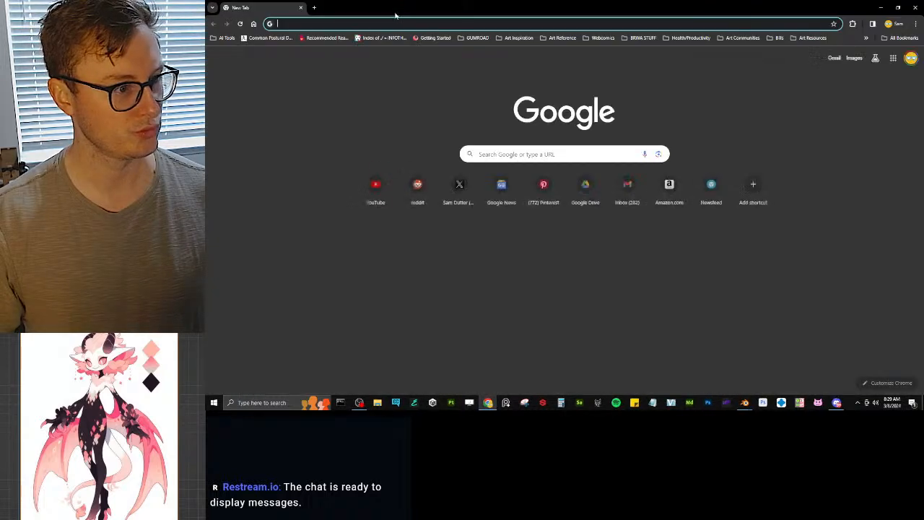
# Step: Open the recent file Imp_MiMiMiMeme.blend in Blender, look over the character in the room and save it
pyautogui.moveTo(395, 10); pyautogui.dragTo(923, 303)
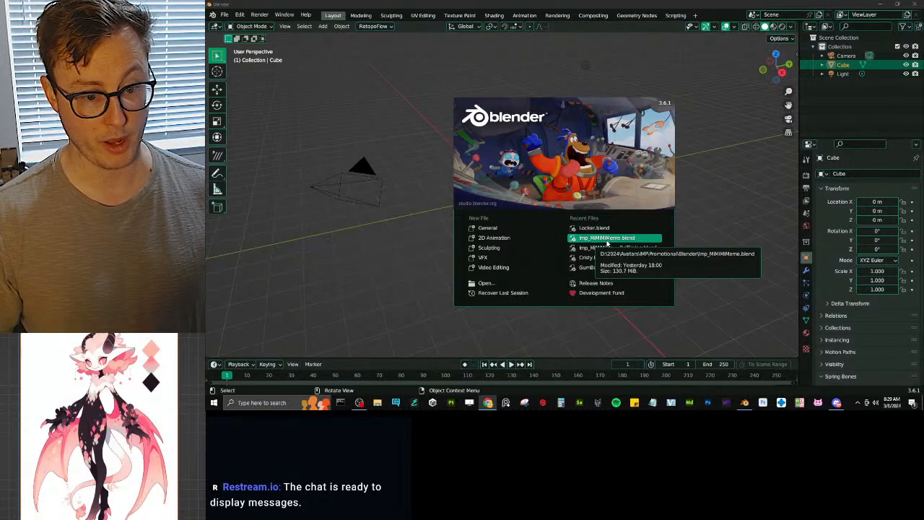
pyautogui.click(607, 238)
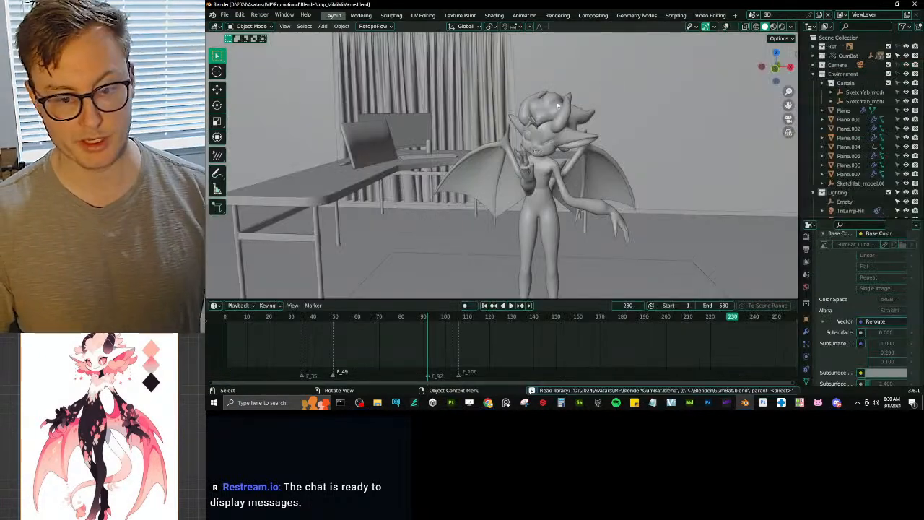
pyautogui.moveTo(637, 97); pyautogui.dragTo(634, 88, button='middle')
pyautogui.hotkey('ctrl', 's')
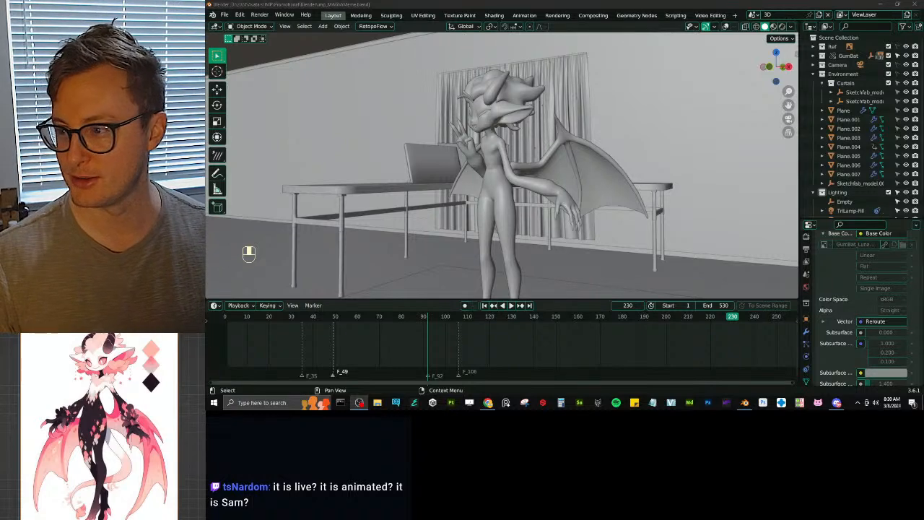
pyautogui.moveTo(472, 140); pyautogui.dragTo(404, 148, button='middle')
pyautogui.hotkey('ctrl', 's')
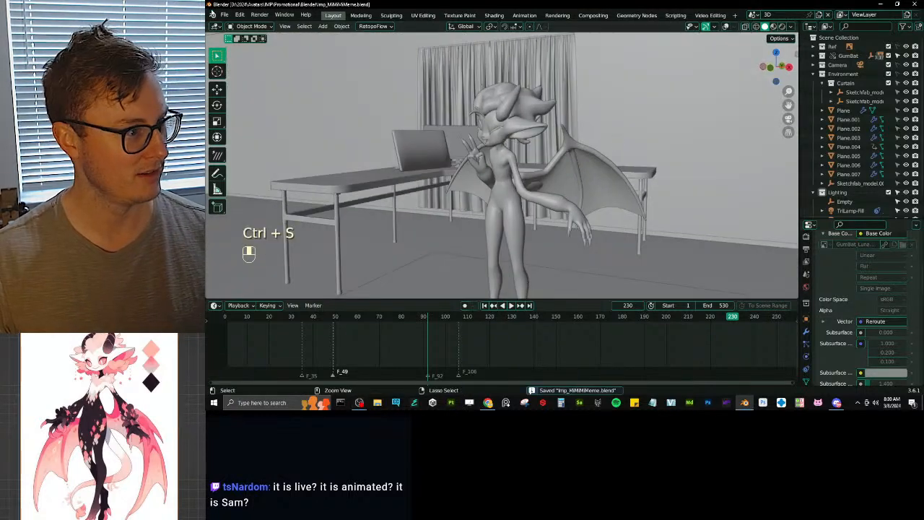
# Step: Open the recent project Imp_MiMiMiMeme_WIP_02_ReTiming.blend and save it over Imp_MiMiMiMeme.blend
pyautogui.click(225, 14)
pyautogui.moveTo(247, 43)
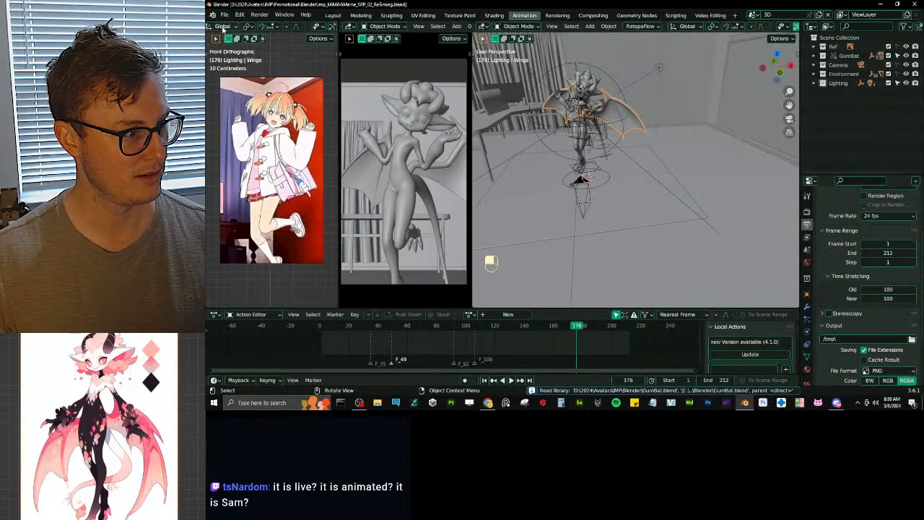
pyautogui.click(225, 14)
pyautogui.click(249, 87)
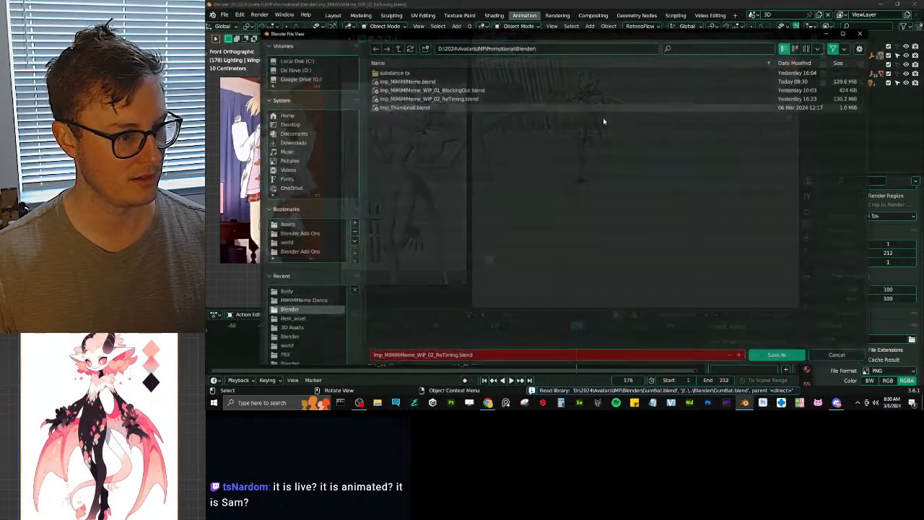
pyautogui.click(409, 82)
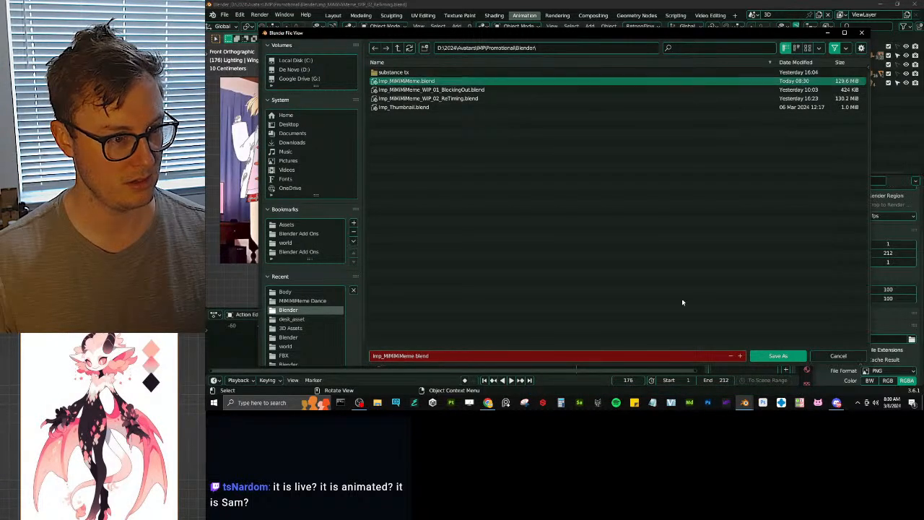
pyautogui.click(776, 355)
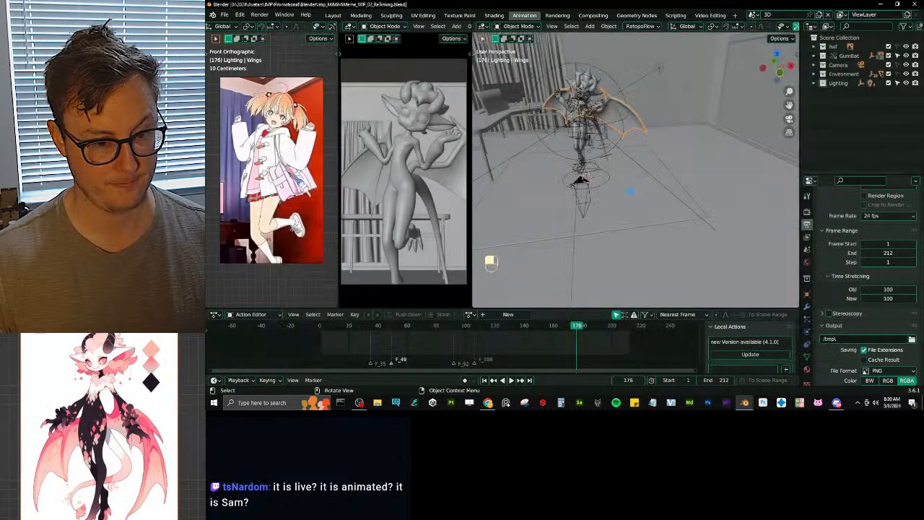
pyautogui.hotkey('ctrl', 's')
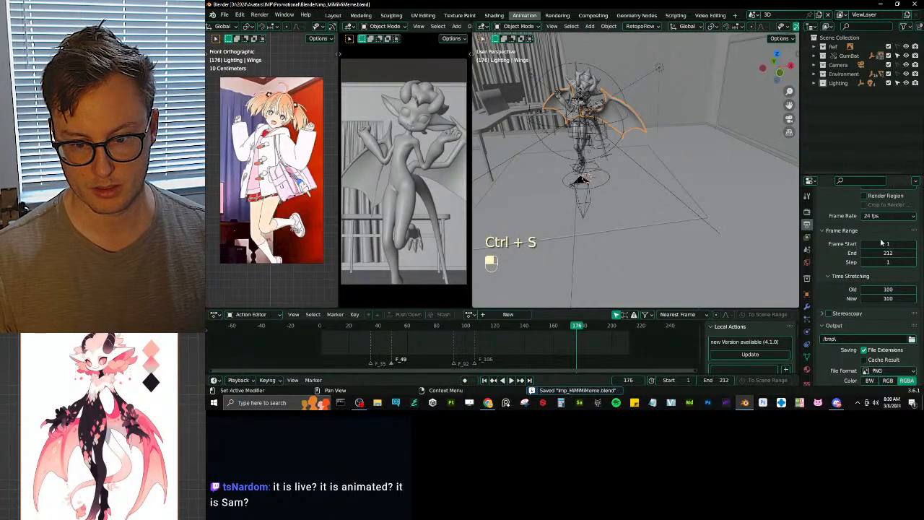
pyautogui.press('ctrl')
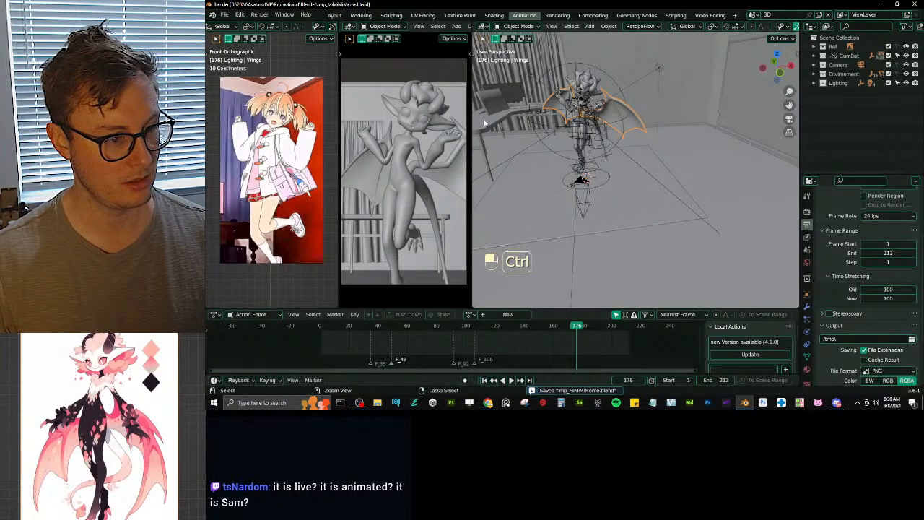
pyautogui.hotkey('ctrl', 's')
# Step: Render the animation and close the render window before all frames are done
pyautogui.click(259, 15)
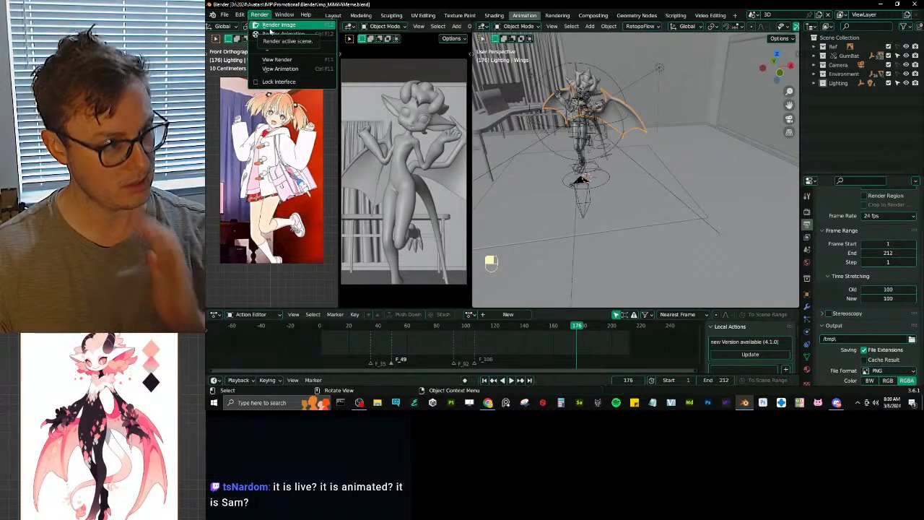
pyautogui.click(270, 31)
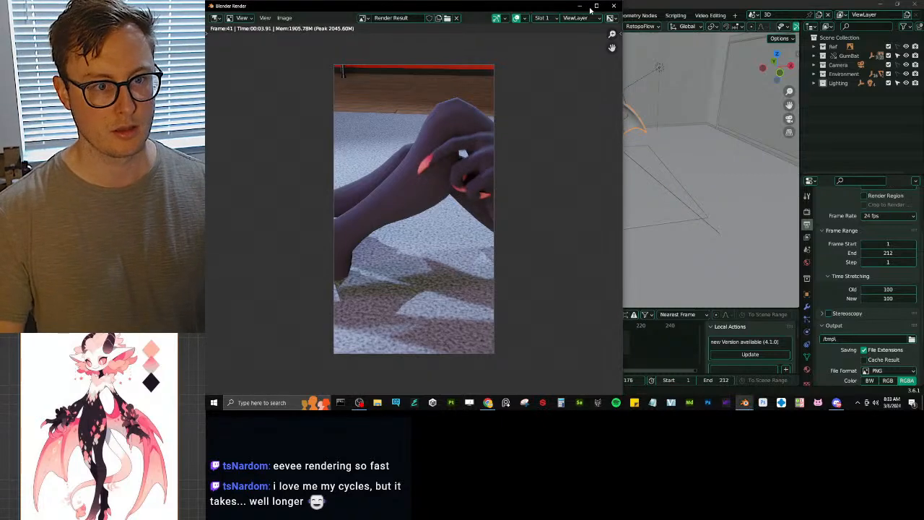
pyautogui.click(613, 9)
# Step: Browse the render output location to the MiMiMiMeme Dance folder inside Promotional\Renders
pyautogui.scroll(-2, 889, 311)
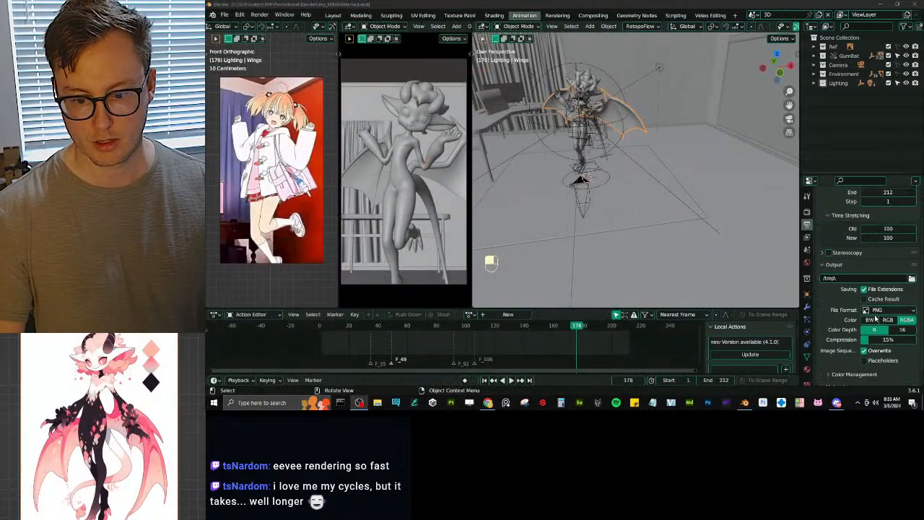
pyautogui.click(912, 278)
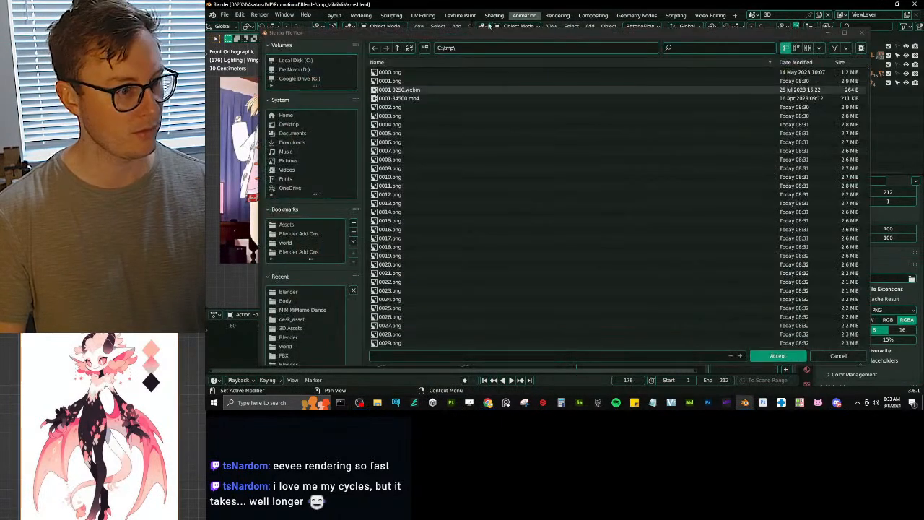
pyautogui.click(285, 292)
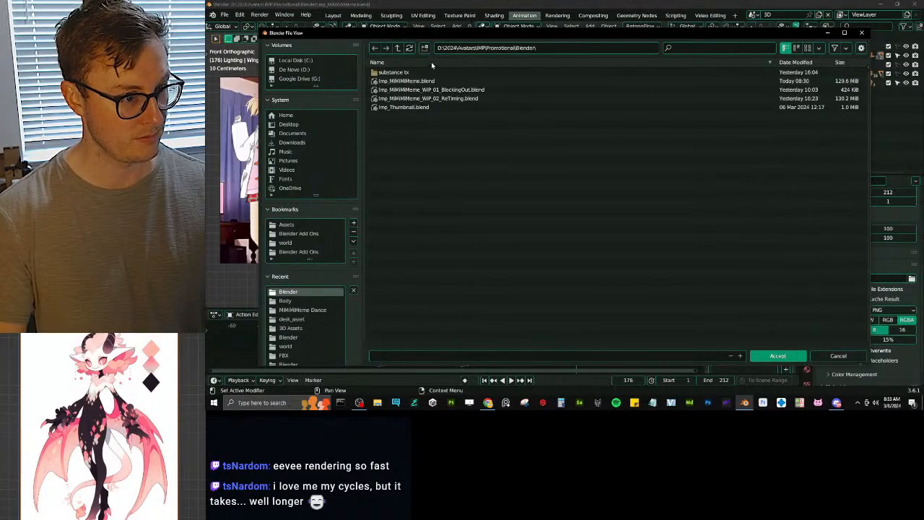
pyautogui.click(398, 48)
pyautogui.click(402, 92)
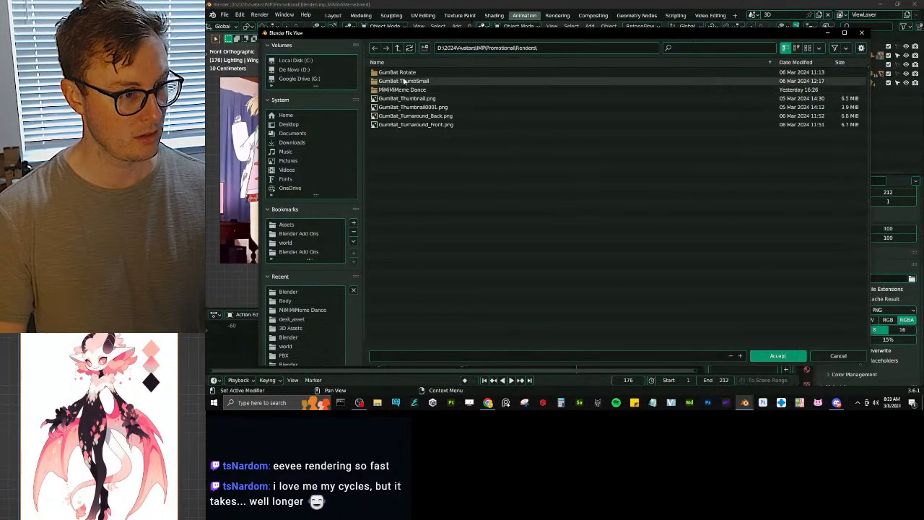
pyautogui.click(402, 90)
# Step: Set the render output name to Imp_Dance_Test, accept the output path and save the project
pyautogui.click(437, 72)
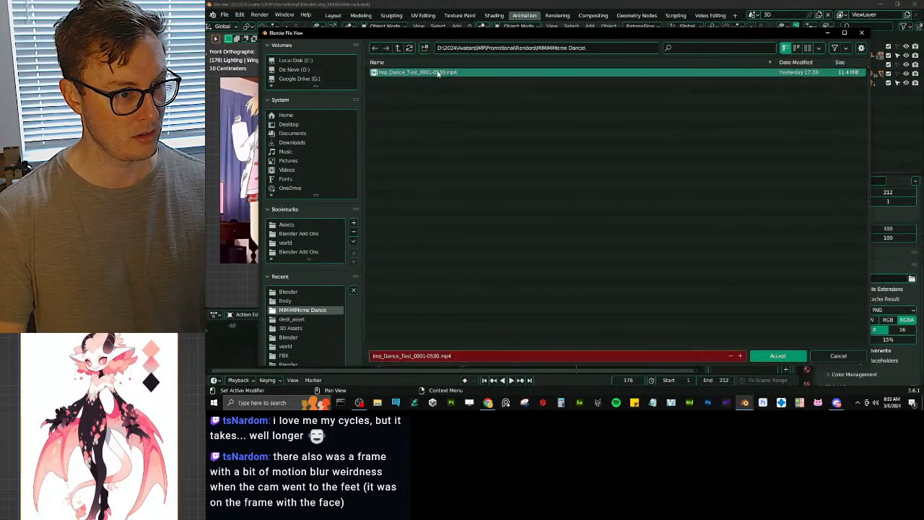
pyautogui.click(459, 356)
pyautogui.click(460, 355)
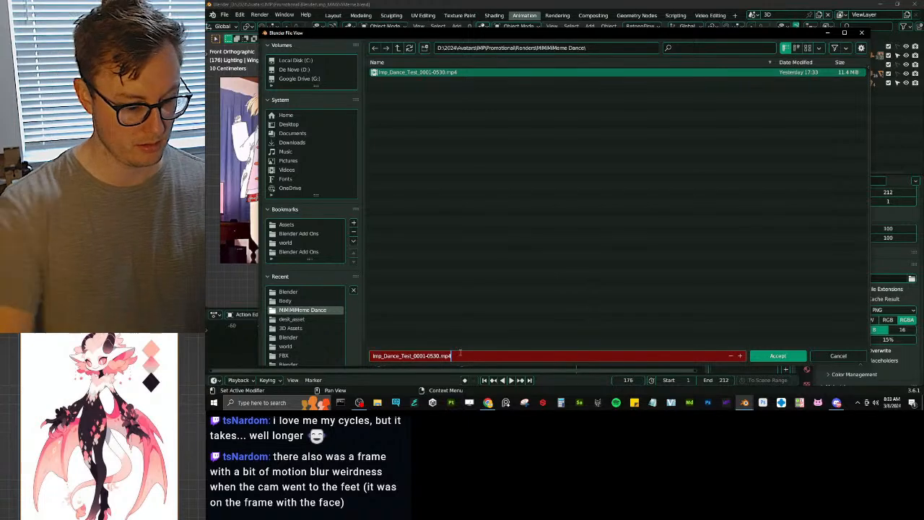
pyautogui.press('BackSpace')
pyautogui.press('BackSpace')
pyautogui.press('BackSpace')
pyautogui.press('BackSpace')
pyautogui.press('BackSpace')
pyautogui.press('BackSpace')
pyautogui.press('BackSpace')
pyautogui.press('BackSpace')
pyautogui.press('BackSpace')
pyautogui.press('BackSpace')
pyautogui.press('BackSpace')
pyautogui.press('BackSpace')
pyautogui.press('BackSpace')
pyautogui.press('BackSpace')
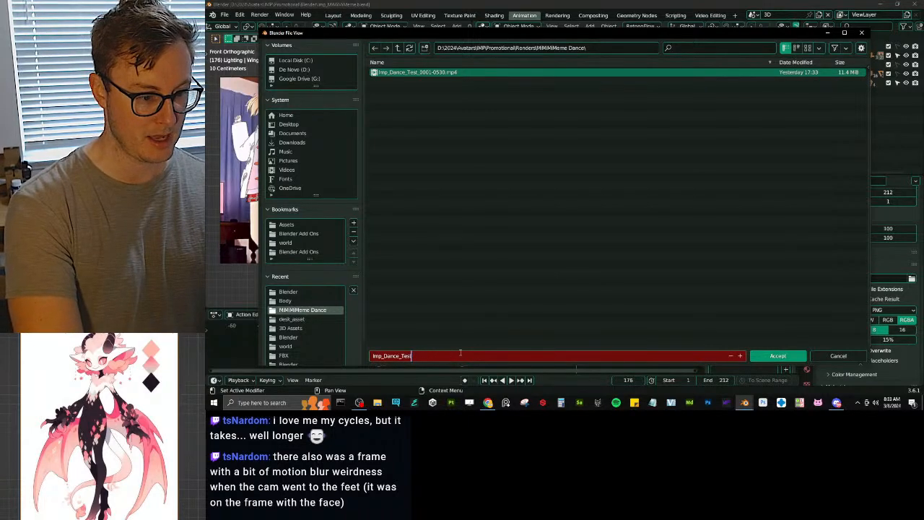
pyautogui.press('Return')
pyautogui.click(778, 356)
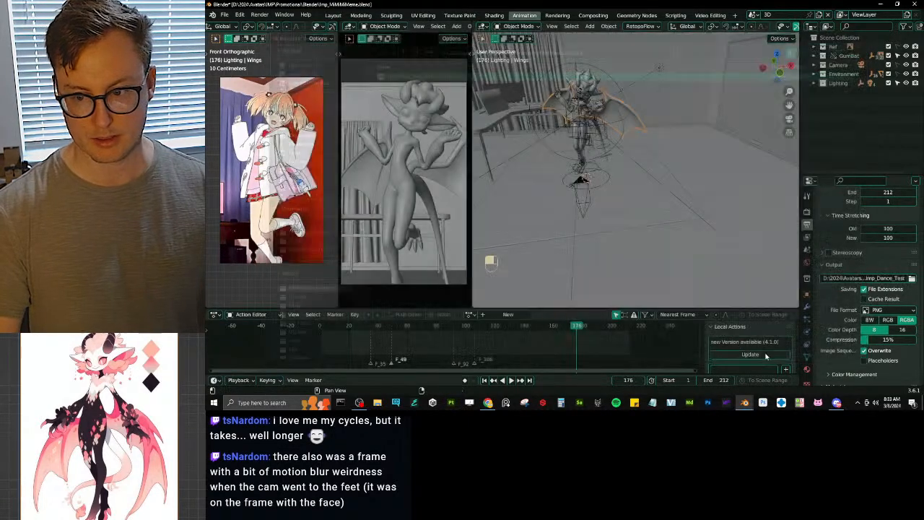
pyautogui.press('ctrl')
pyautogui.hotkey('ctrl', 's')
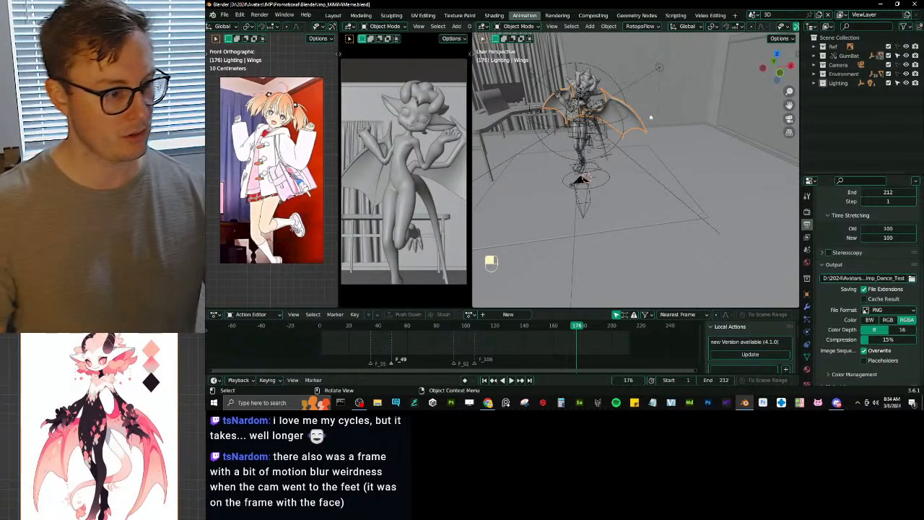
# Step: Move the animation to frame 3 and switch the camera viewport to a textured, lit preview
pyautogui.click(325, 330)
pyautogui.press('space')
pyautogui.press('Escape')
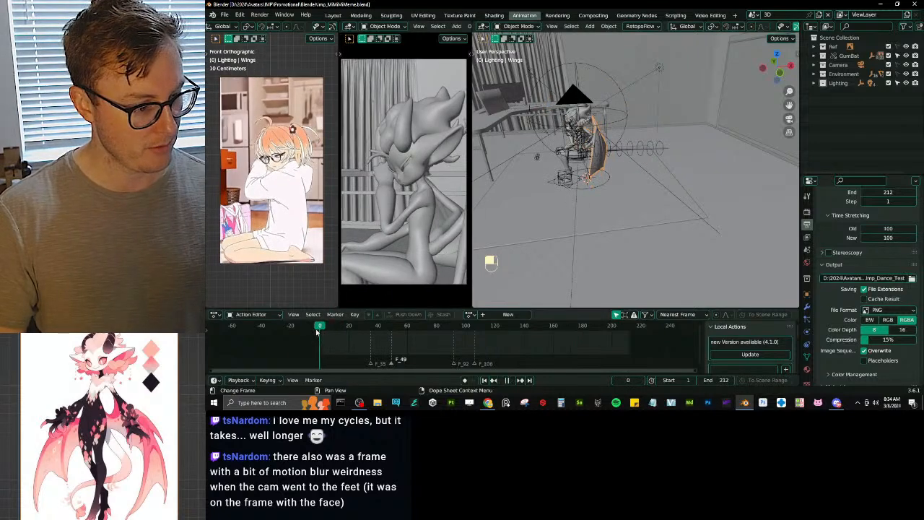
pyautogui.press('Right')
pyautogui.press('Right')
pyautogui.press('Right')
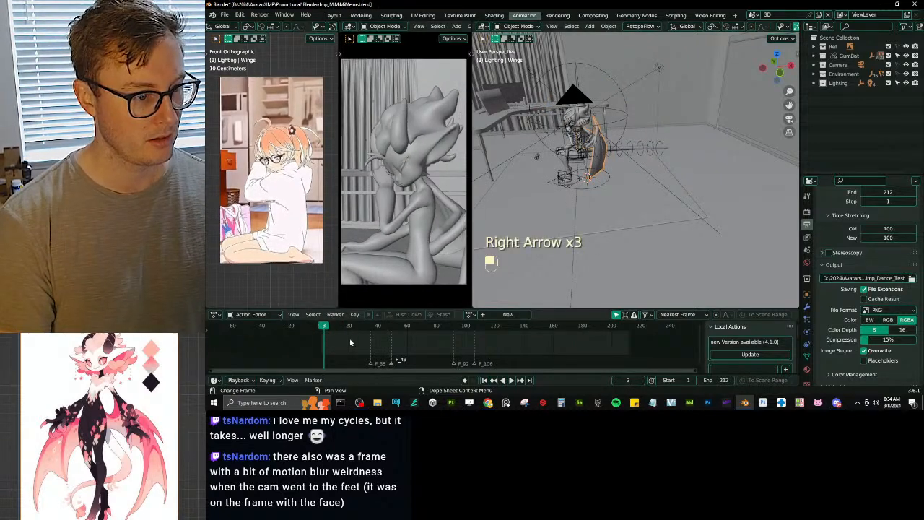
pyautogui.press('z')
pyautogui.click(417, 162)
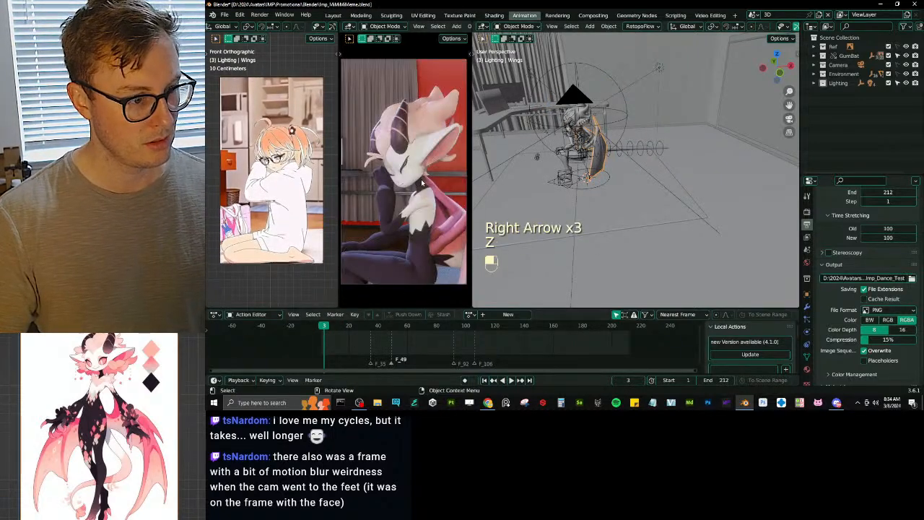
# Step: Step frame by frame to frame 20, examining the camera cut from the face to the feet
pyautogui.press('Right')
pyautogui.press('Right')
pyautogui.press('Right')
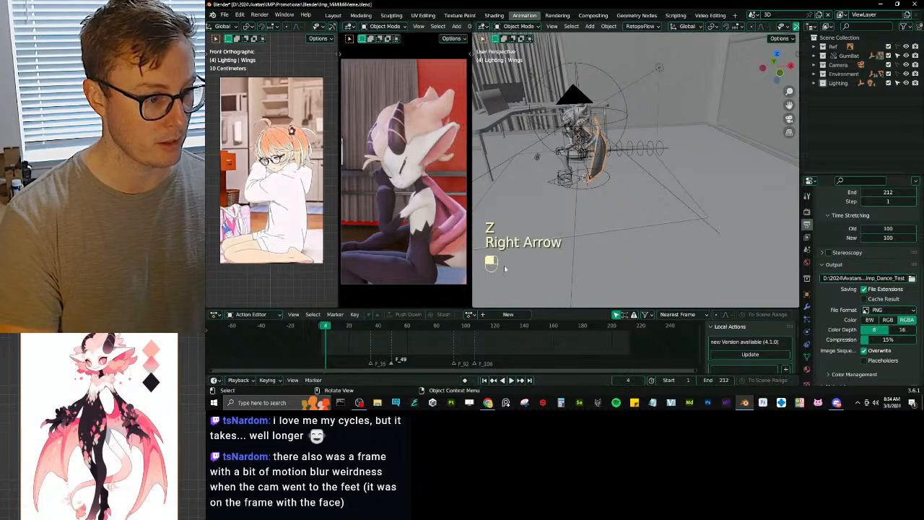
pyautogui.press('Right')
pyautogui.press('Right')
pyautogui.press('Right')
pyautogui.press('Right')
pyautogui.press('Right')
pyautogui.press('Right')
pyautogui.press('Right')
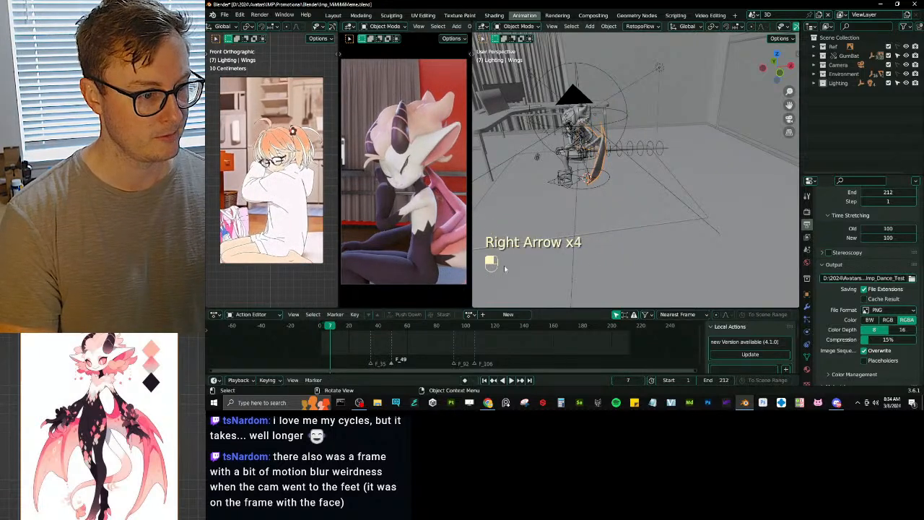
pyautogui.press('Right')
pyautogui.press('Right')
pyautogui.press('Right')
pyautogui.press('Right')
pyautogui.press('Right')
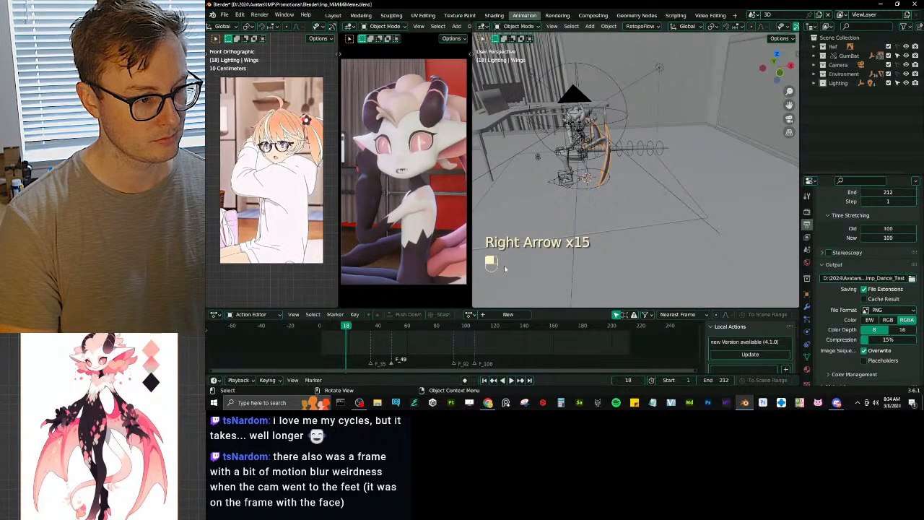
pyautogui.press('Right')
pyautogui.press('Right')
pyautogui.press('Right')
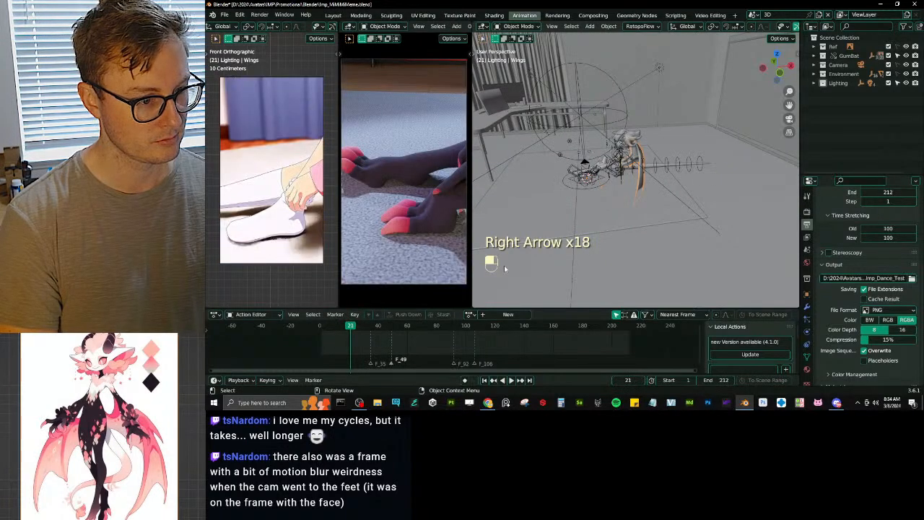
pyautogui.press('Right')
pyautogui.press('Right')
pyautogui.press('Left')
pyautogui.press('Left')
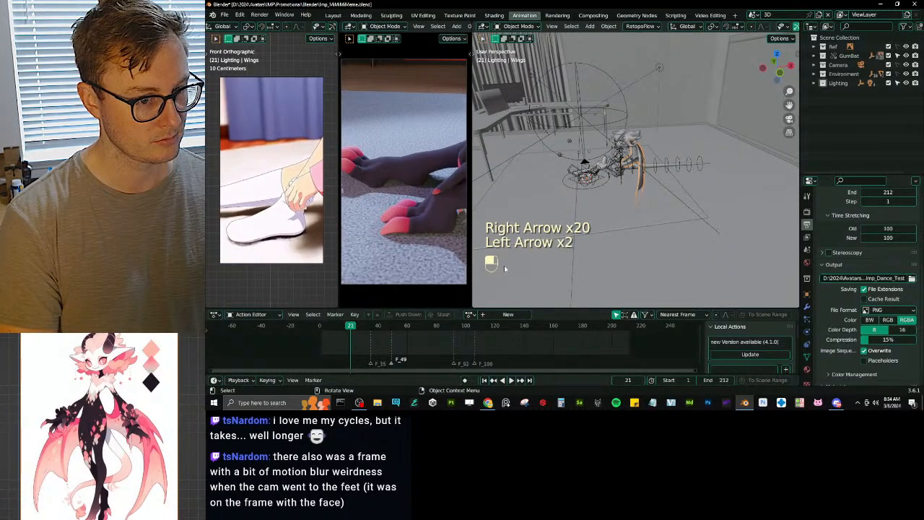
pyautogui.press('Left')
# Step: Rename the Camera collection to Cameras and save the project
pyautogui.hotkey('ctrl', 's')
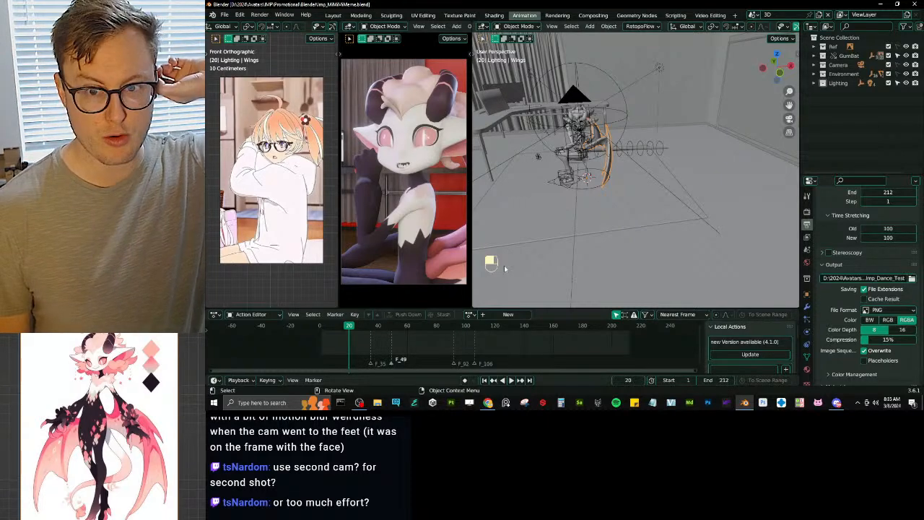
pyautogui.click(846, 65)
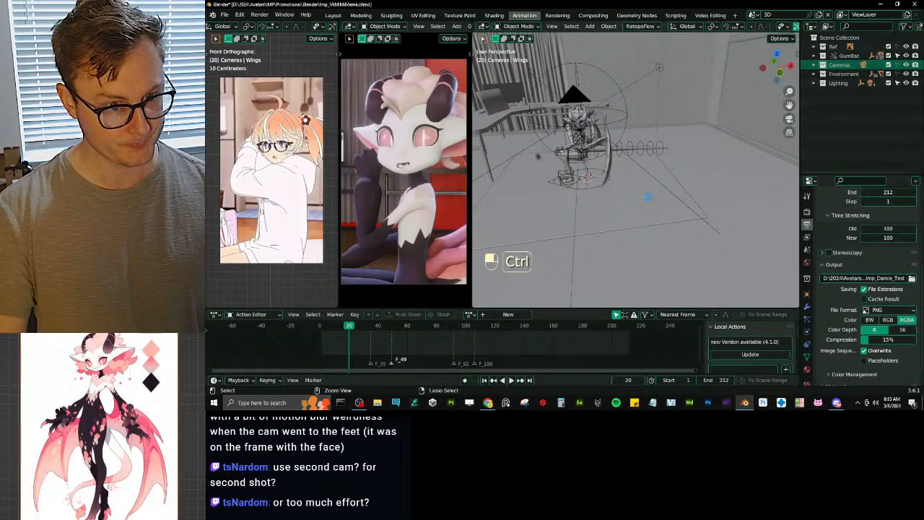
pyautogui.hotkey('ctrl', 's')
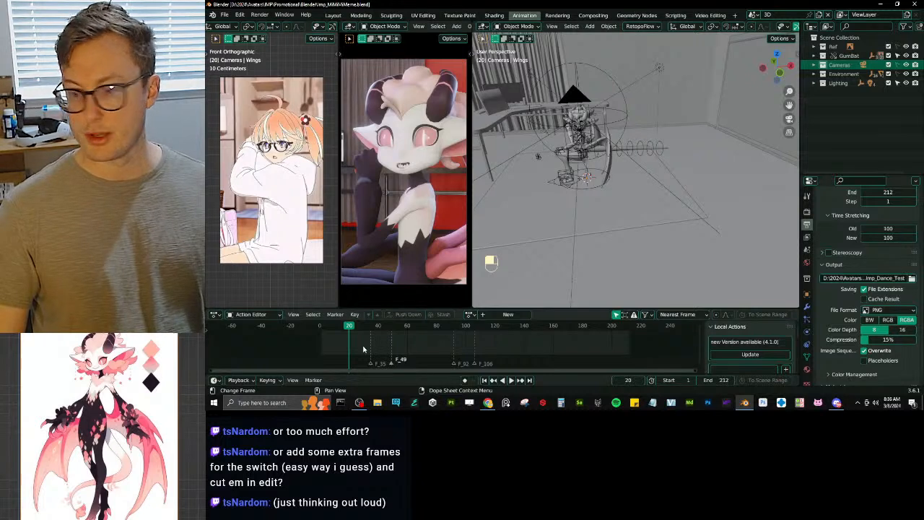
# Step: Select the camera, rename its action to CameraAction_BACKUP and save the project
pyautogui.click(579, 98)
pyautogui.click(814, 65)
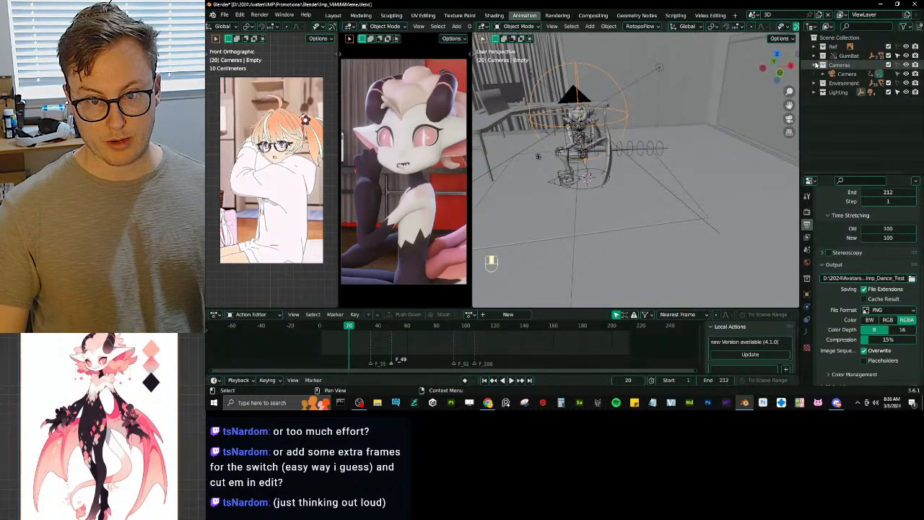
pyautogui.doubleClick(863, 74)
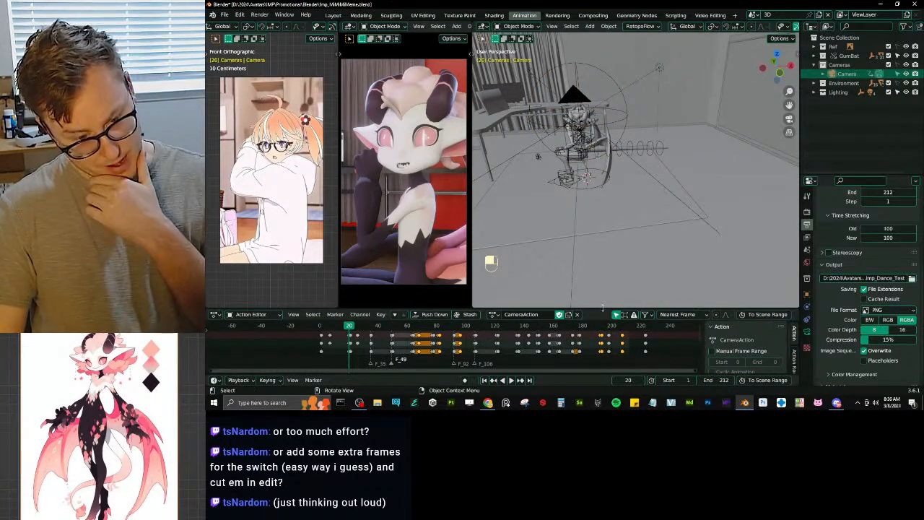
pyautogui.doubleClick(547, 316)
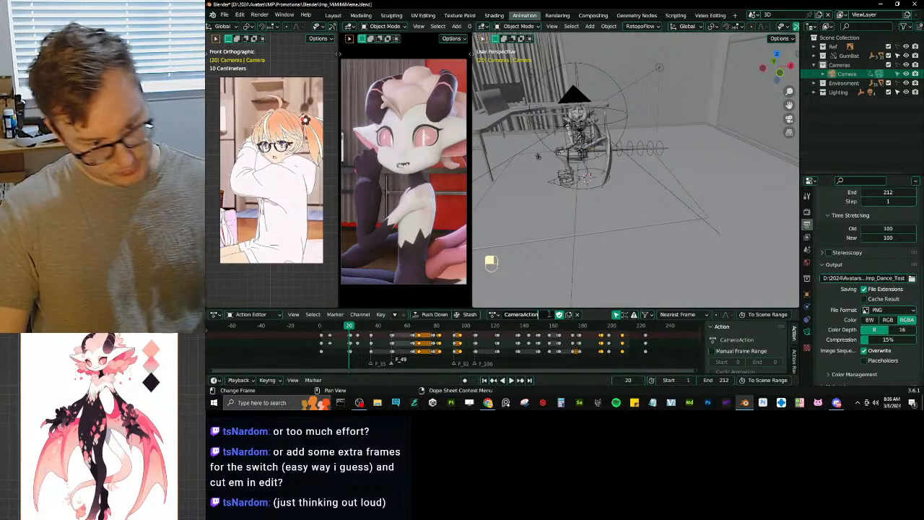
pyautogui.write('_B')
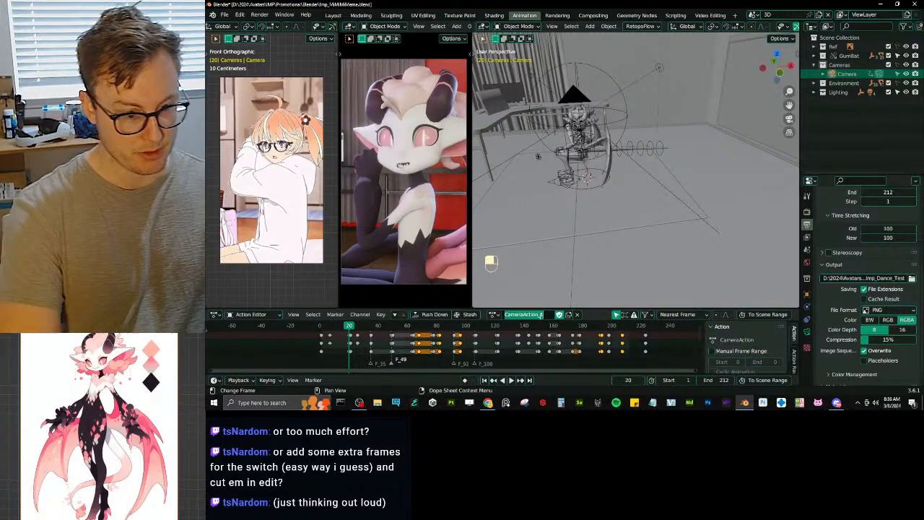
pyautogui.write('ACKUP')
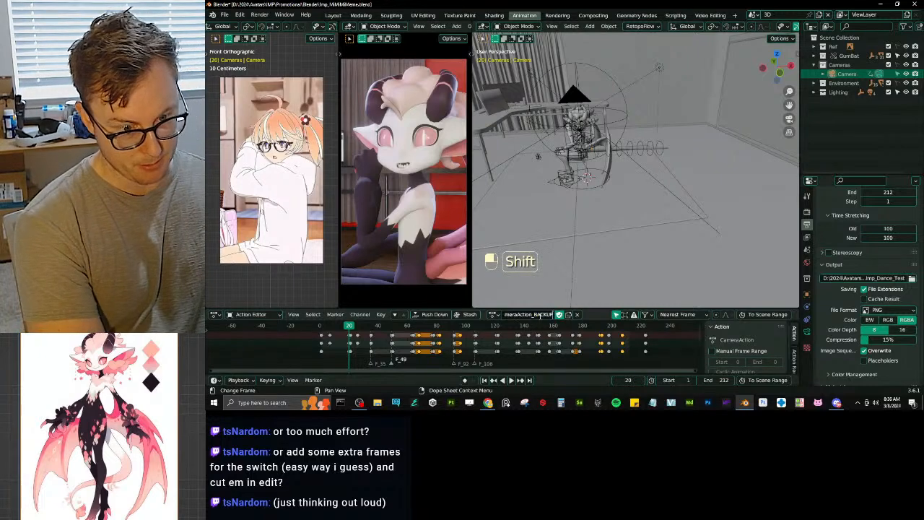
pyautogui.press('Return')
pyautogui.hotkey('ctrl', 's')
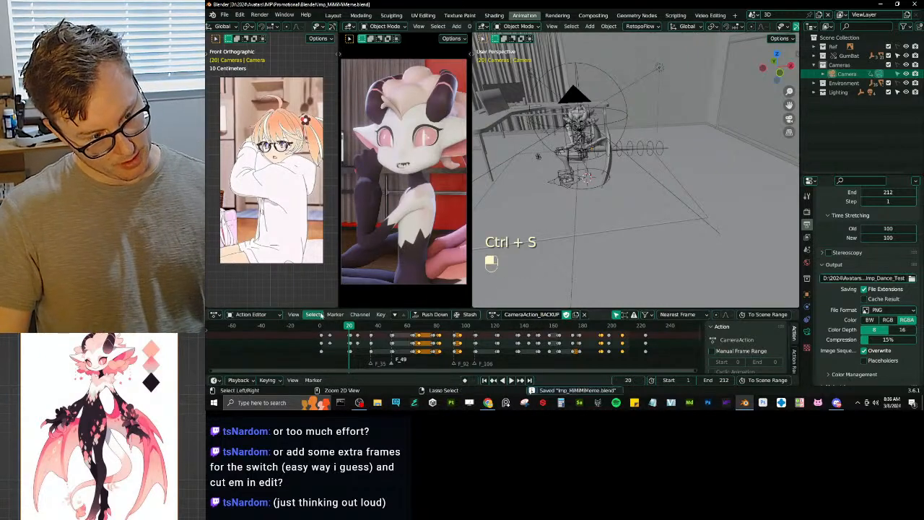
# Step: Enlarge the action editor, make a separate copy of the camera's action named Camera_1 and save the project
pyautogui.moveTo(321, 310); pyautogui.dragTo(321, 249)
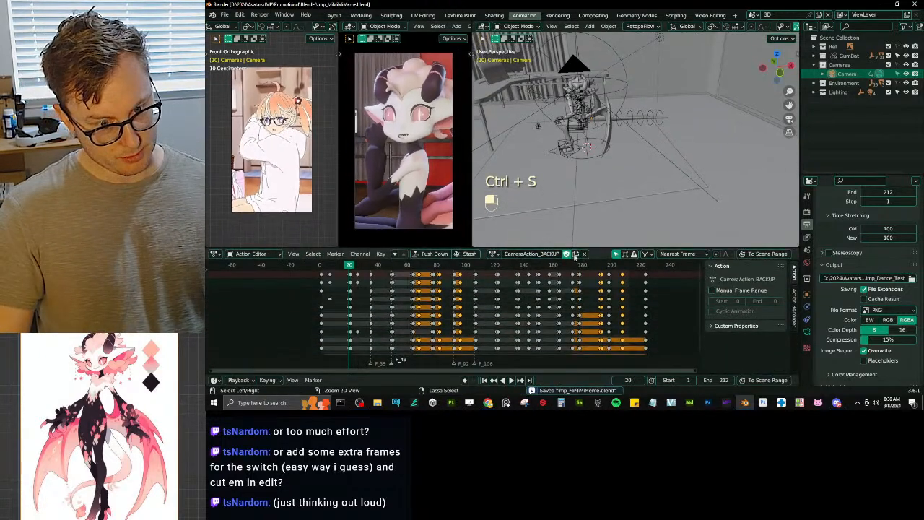
pyautogui.doubleClick(549, 254)
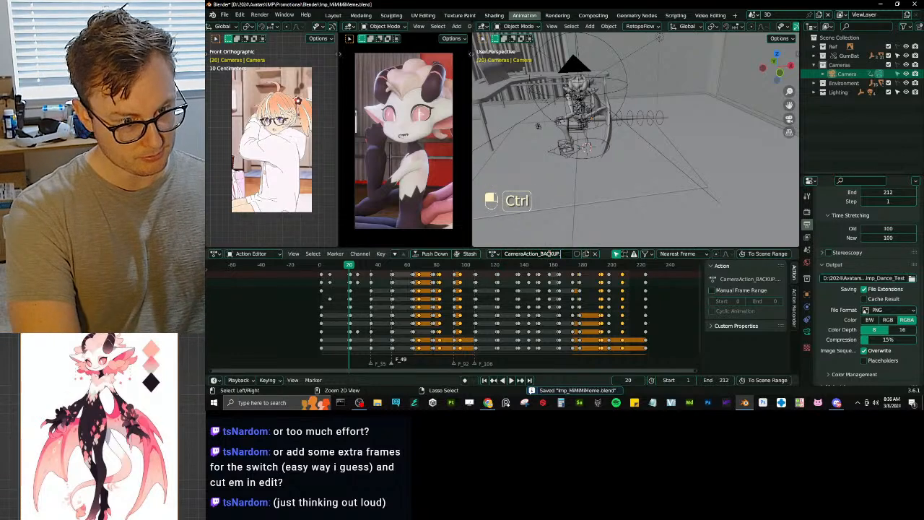
pyautogui.hotkey('ctrl', 'BackSpace')
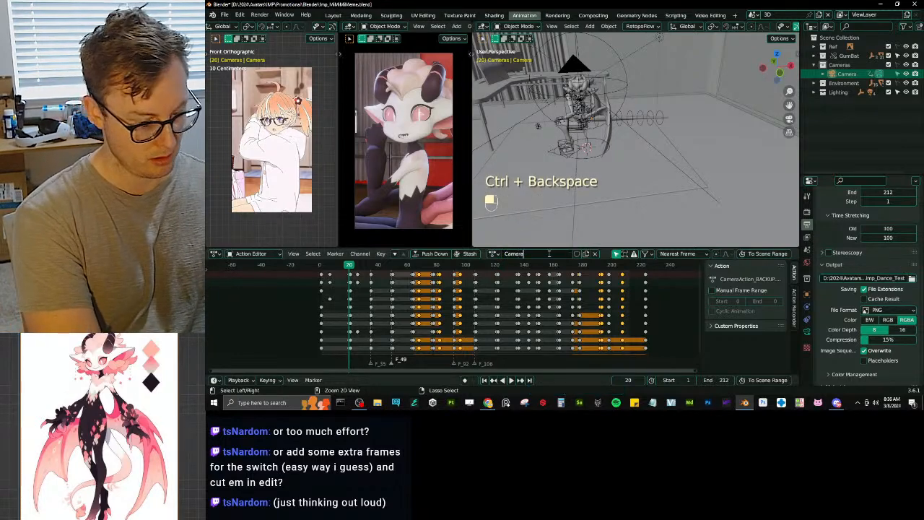
pyautogui.write('_1')
pyautogui.press('Return')
pyautogui.scroll(4, 339, 291)
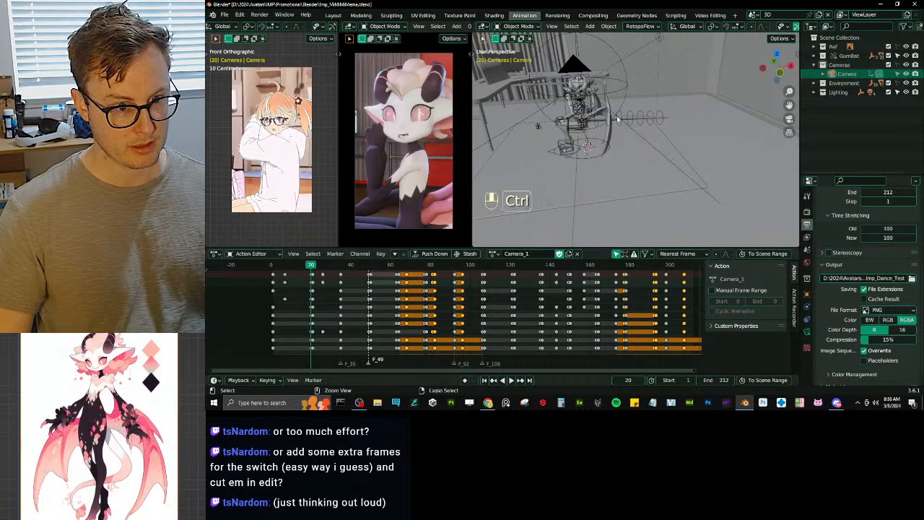
pyautogui.hotkey('ctrl', 's')
# Step: Make the collections other than Cameras unselectable in the viewport, and select the camera
pyautogui.click(577, 69)
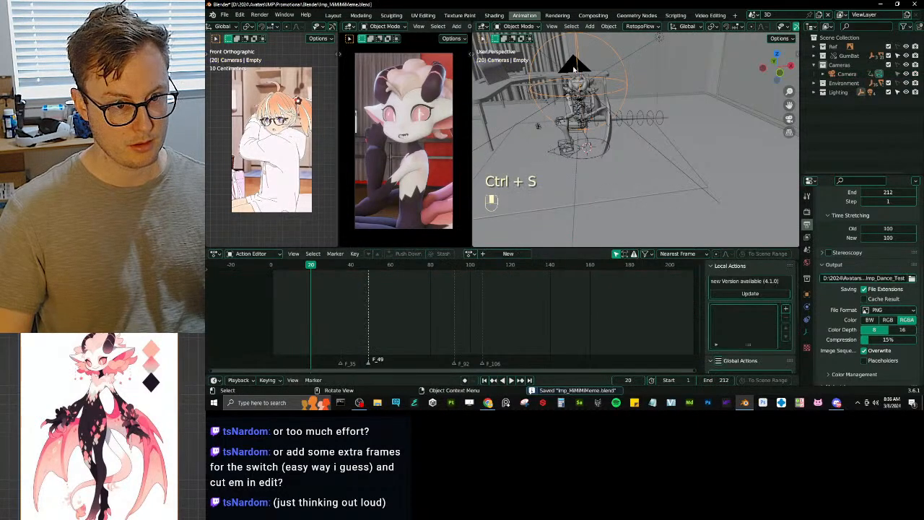
pyautogui.click(898, 92)
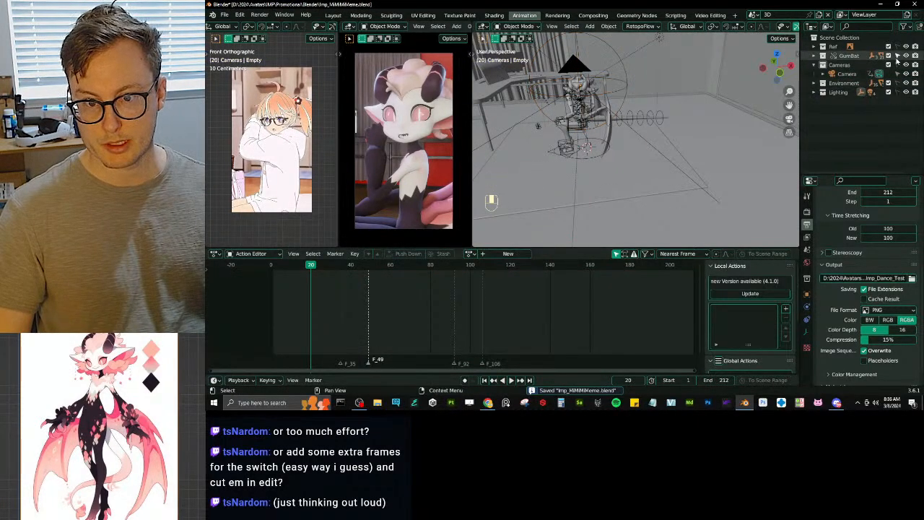
pyautogui.keyDown('shift'); pyautogui.moveTo(613, 130); pyautogui.dragTo(682, 168, button='middle'); pyautogui.keyUp('shift')
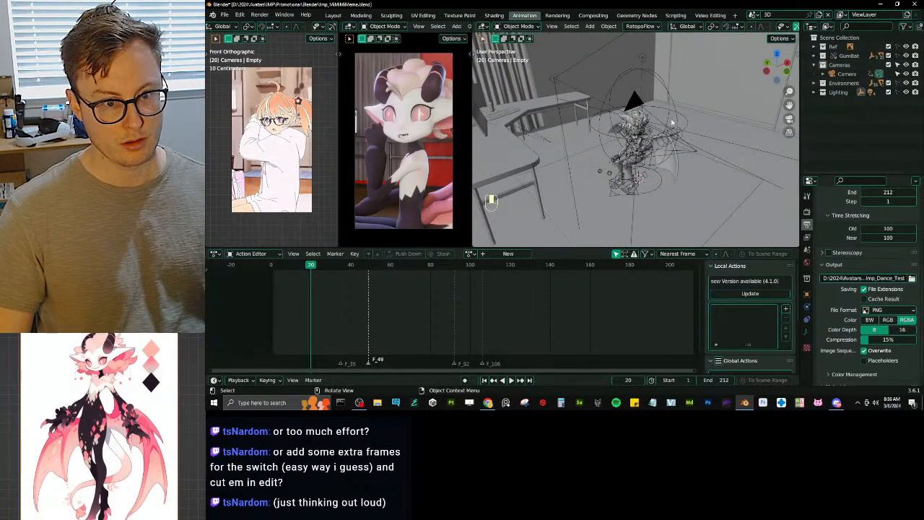
pyautogui.click(636, 103)
pyautogui.moveTo(638, 105); pyautogui.dragTo(622, 107, button='middle')
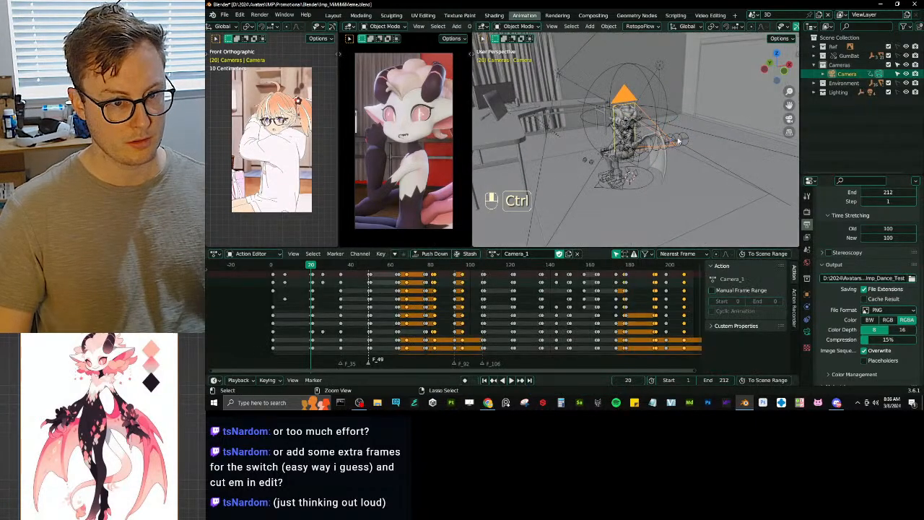
pyautogui.hotkey('ctrl', 's')
# Step: Move the Cameras collection below Lighting in the scene's collection list and save the project
pyautogui.scroll(3, 650, 126)
pyautogui.moveTo(838, 65); pyautogui.dragTo(844, 100)
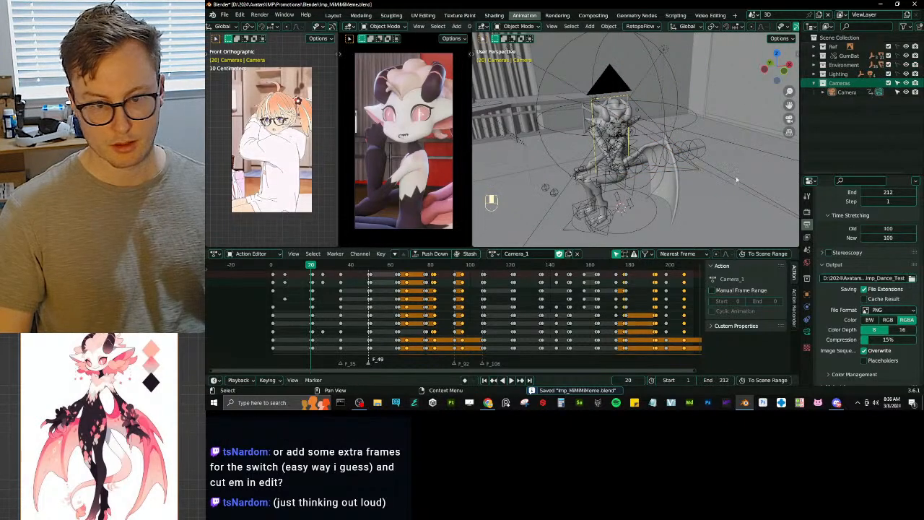
pyautogui.hotkey('ctrl', 's')
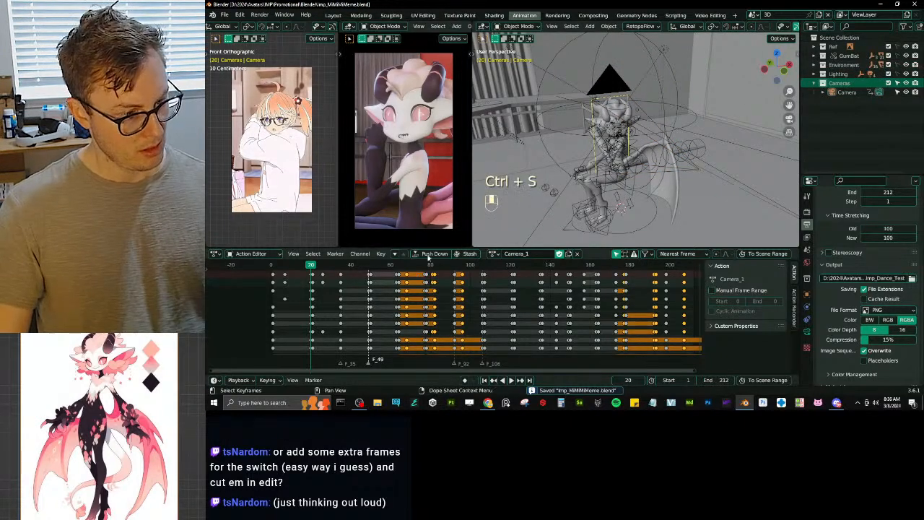
# Step: Delete all keyframes after frame 20 from the Camera_1 action, keeping only the first shot's keys
pyautogui.click(314, 267)
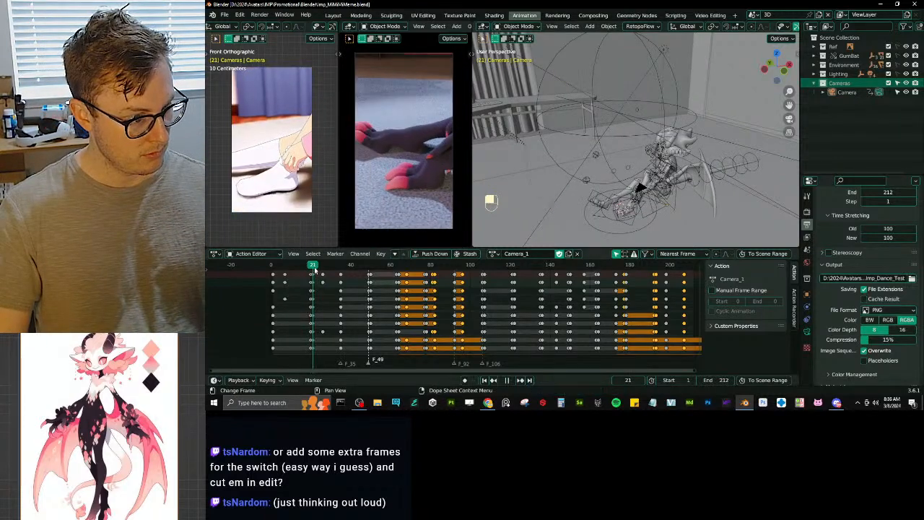
pyautogui.click(314, 273)
pyautogui.click(278, 277)
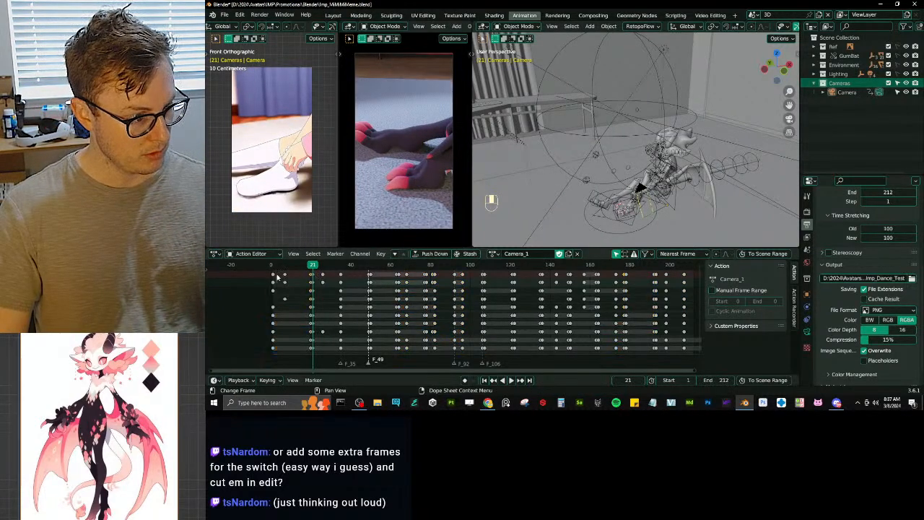
pyautogui.press('b')
pyautogui.moveTo(264, 270); pyautogui.dragTo(313, 279)
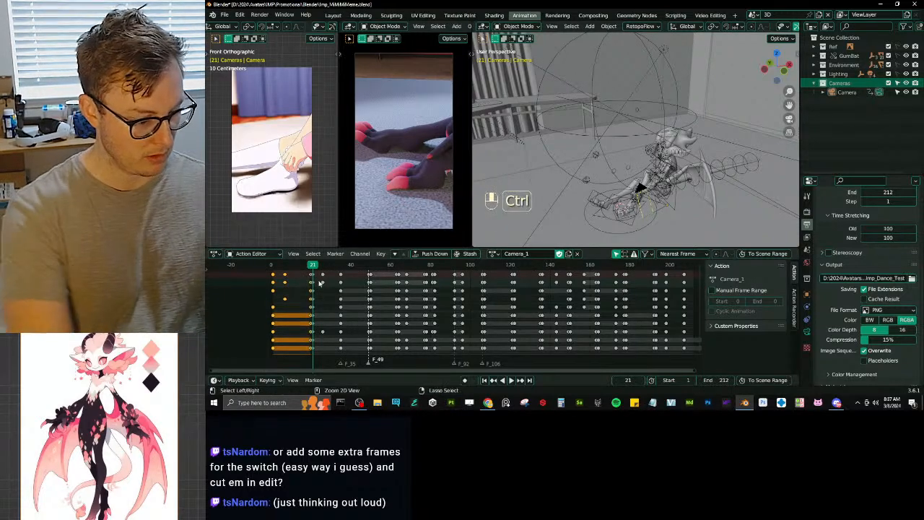
pyautogui.hotkey('ctrl', 'i')
pyautogui.press('x')
pyautogui.click(319, 282)
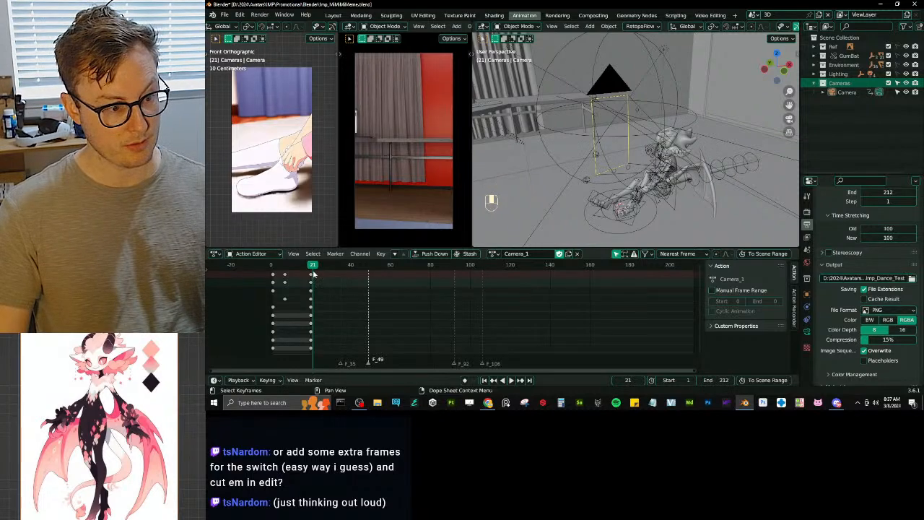
# Step: Scrub and step through frames 17 to 21 to check the trimmed camera animation at the cut
pyautogui.press('space')
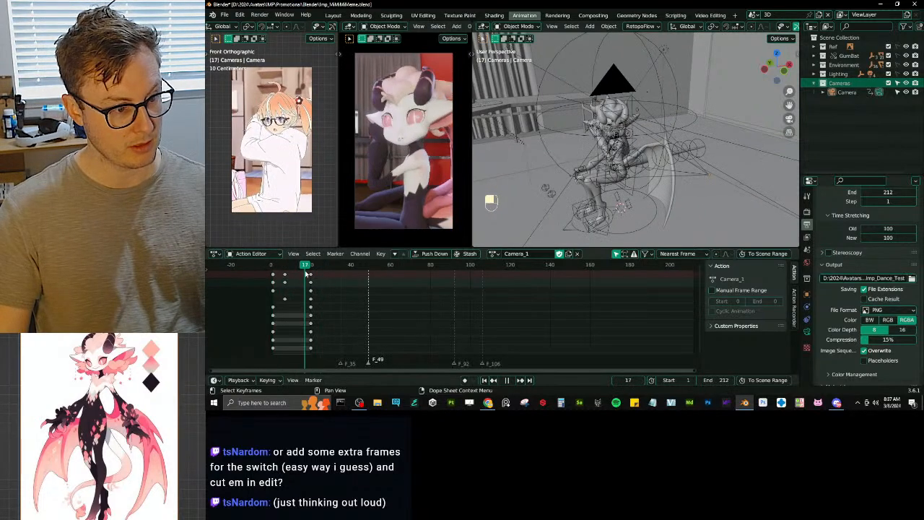
pyautogui.press('space')
pyautogui.press('Right')
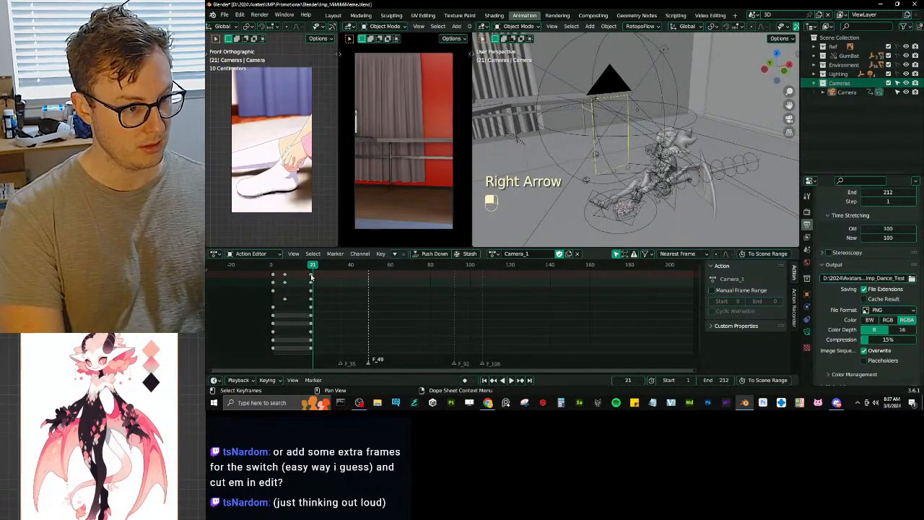
pyautogui.press('Left')
pyautogui.press('Left')
pyautogui.press('Right')
pyautogui.press('Right')
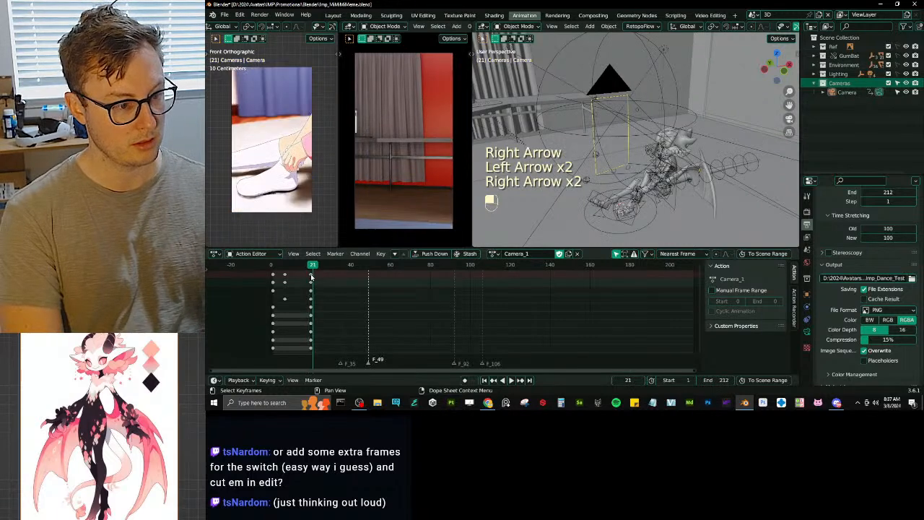
# Step: Save the project and duplicate the camera in place
pyautogui.hotkey('ctrl', 's')
pyautogui.click(671, 129)
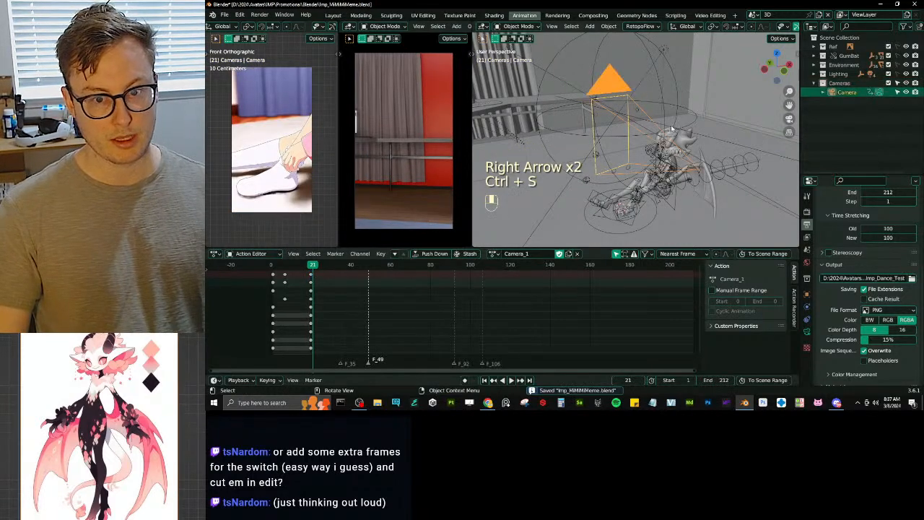
pyautogui.hotkey('shift', 'd')
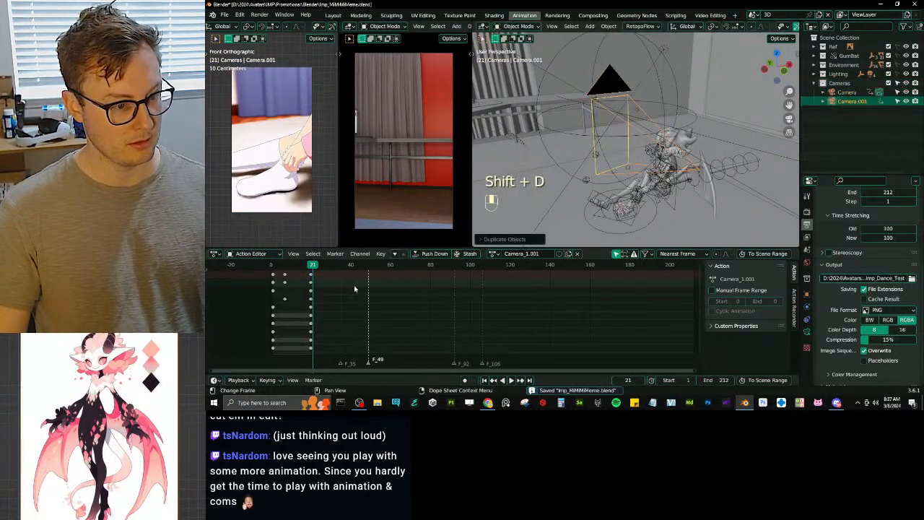
# Step: Give the duplicated camera its own copy of the CameraAction_BACKUP action and name it CameraAction_2
pyautogui.click(493, 254)
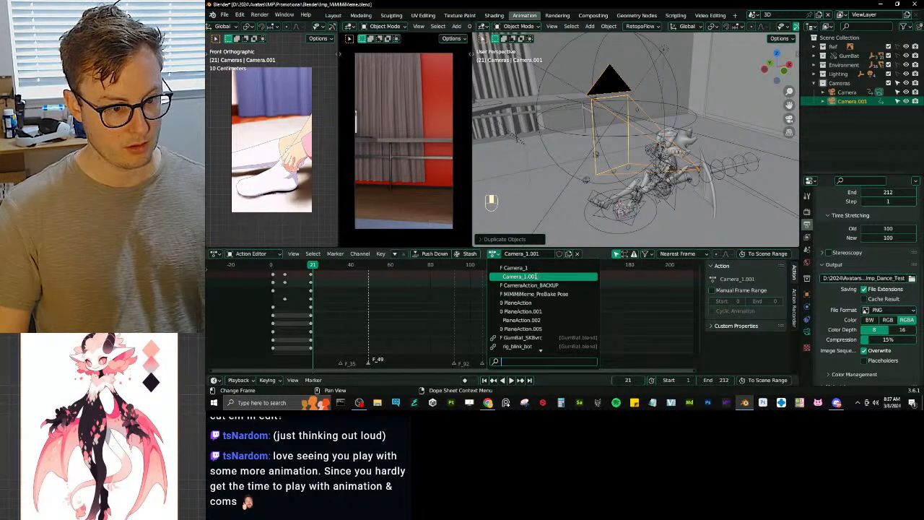
pyautogui.click(520, 267)
pyautogui.click(493, 253)
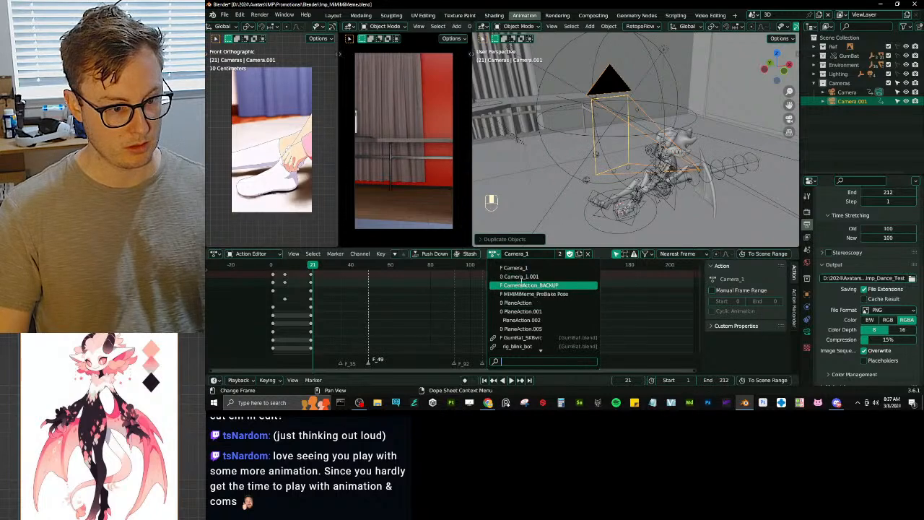
pyautogui.click(522, 284)
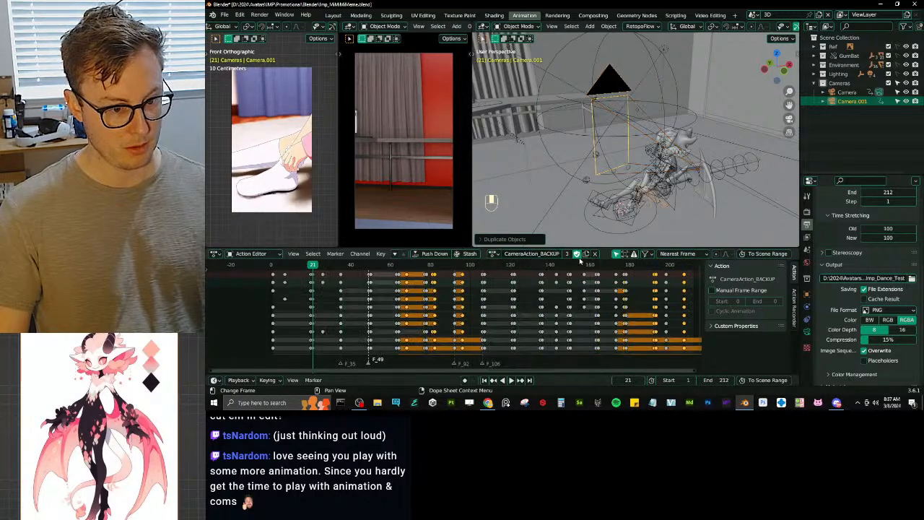
pyautogui.click(585, 254)
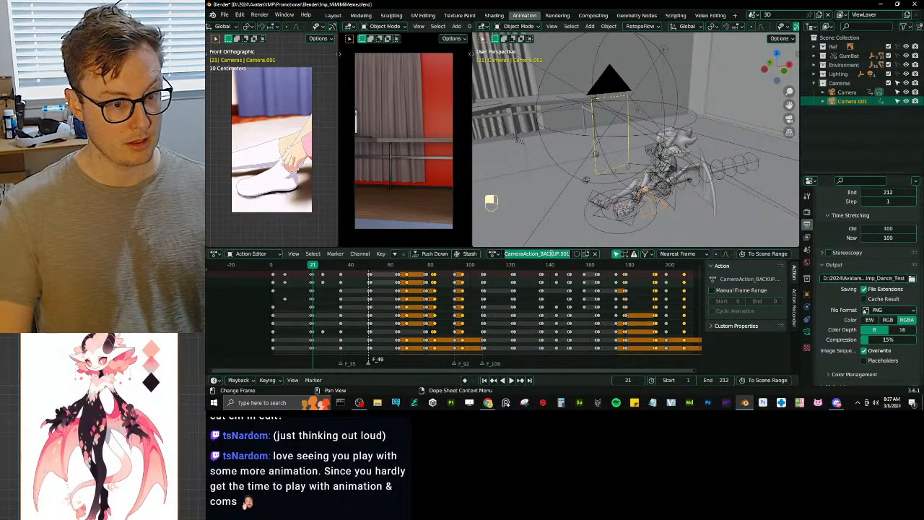
pyautogui.press('BackSpace')
pyautogui.press('BackSpace')
pyautogui.press('BackSpace')
pyautogui.press('BackSpace')
pyautogui.press('BackSpace')
pyautogui.press('BackSpace')
pyautogui.press('BackSpace')
pyautogui.press('BackSpace')
pyautogui.press('BackSpace')
pyautogui.press('BackSpace')
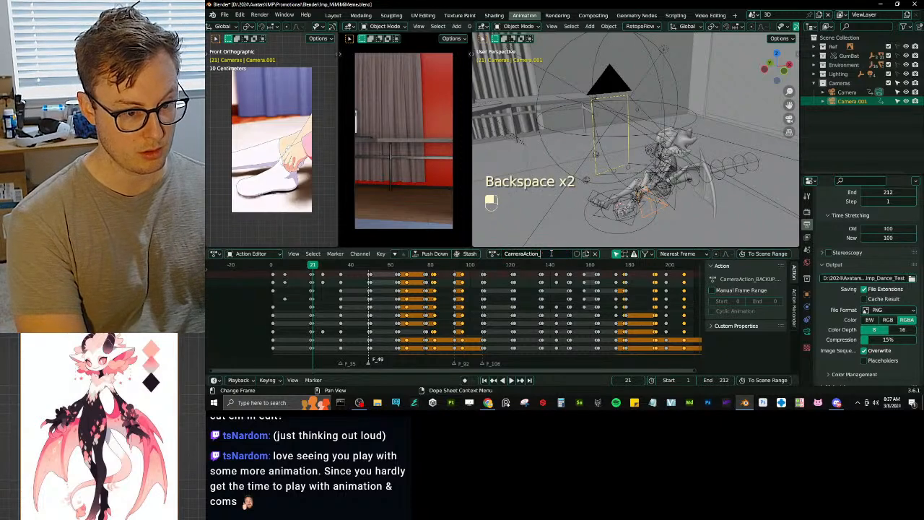
pyautogui.write('2')
pyautogui.press('Return')
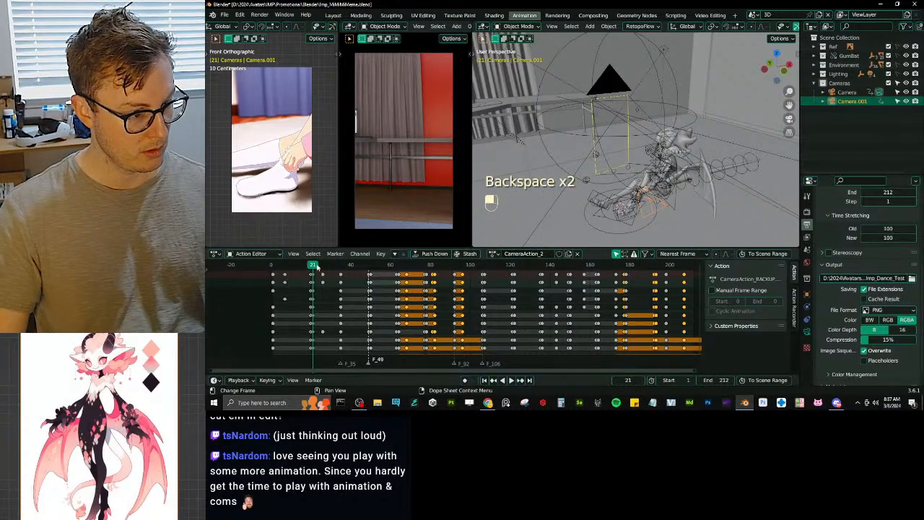
# Step: Add a timeline marker at frame 21, where the second shot begins
pyautogui.press('space')
pyautogui.moveTo(329, 272); pyautogui.dragTo(319, 274)
pyautogui.press('Escape')
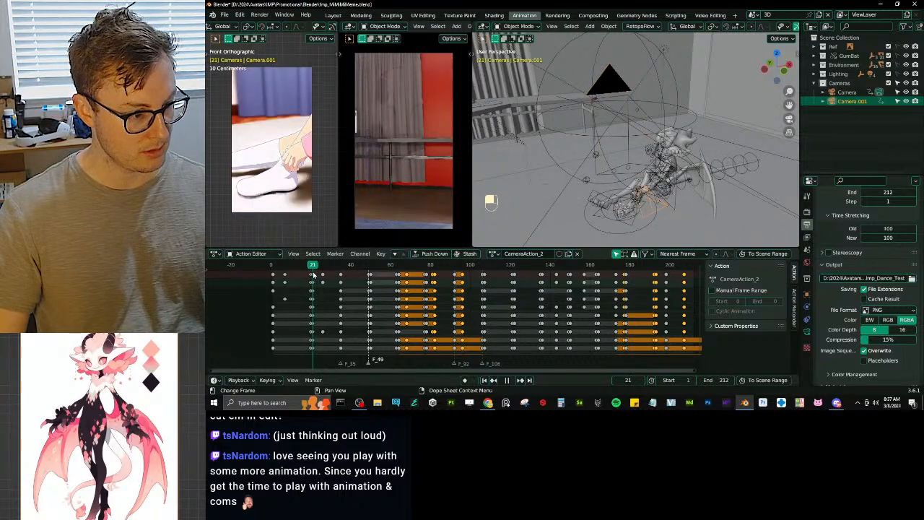
pyautogui.click(334, 253)
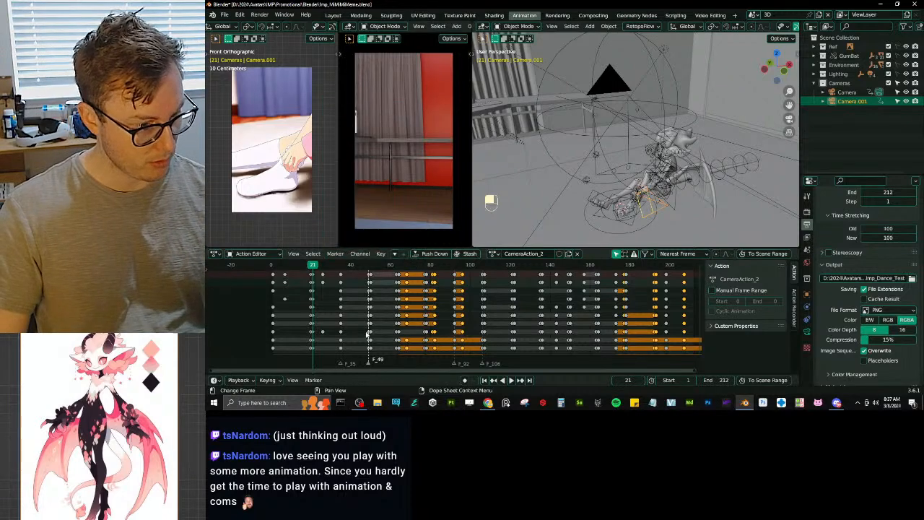
pyautogui.press('m')
pyautogui.rightClick(314, 361)
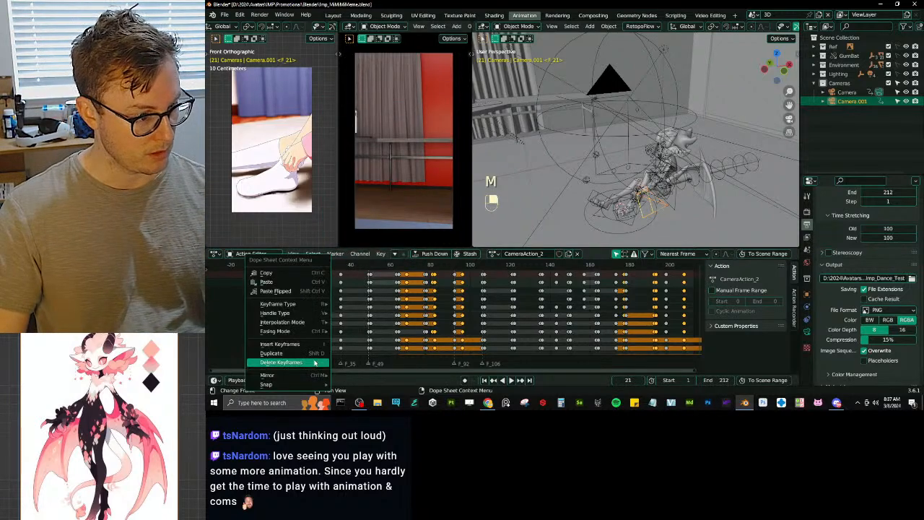
pyautogui.press('Escape')
pyautogui.click(335, 254)
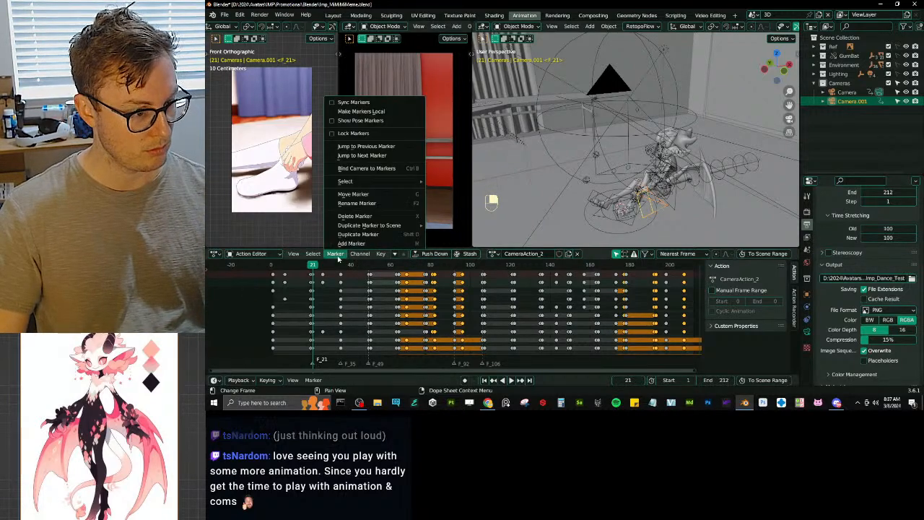
pyautogui.click(336, 254)
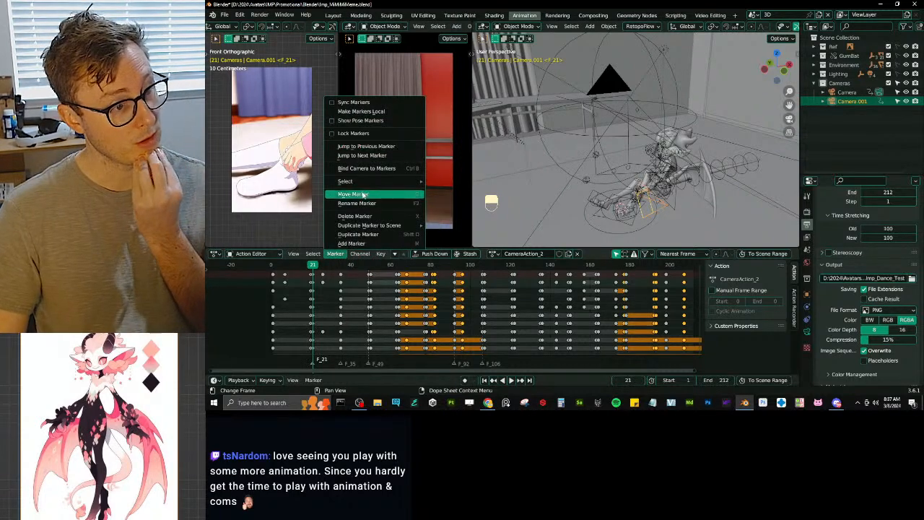
pyautogui.moveTo(366, 181)
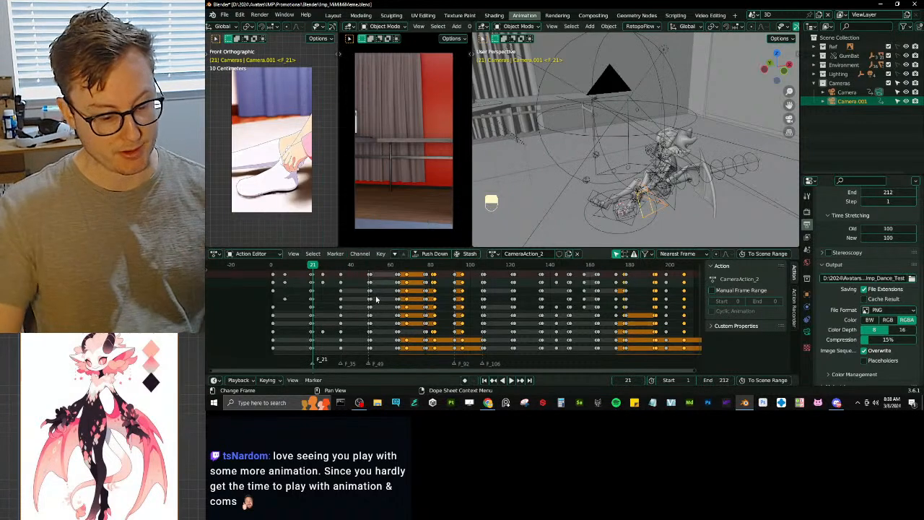
# Step: Add a timeline marker at frame 1 and bind the original camera to it
pyautogui.hotkey('shift', 'Left')
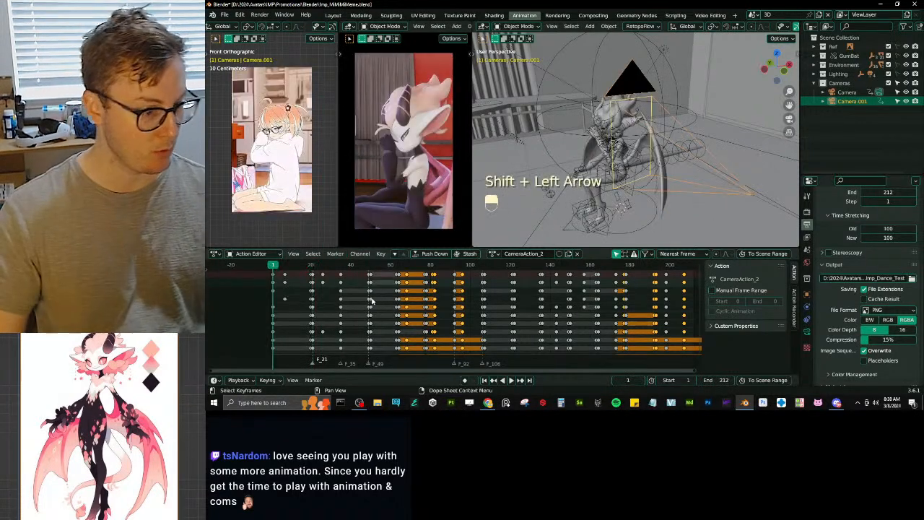
pyautogui.click(335, 254)
pyautogui.click(344, 244)
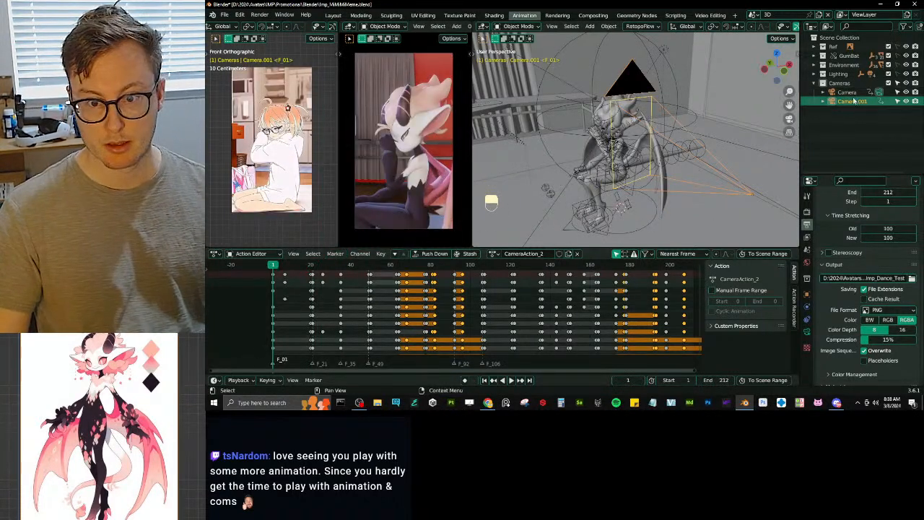
pyautogui.click(849, 93)
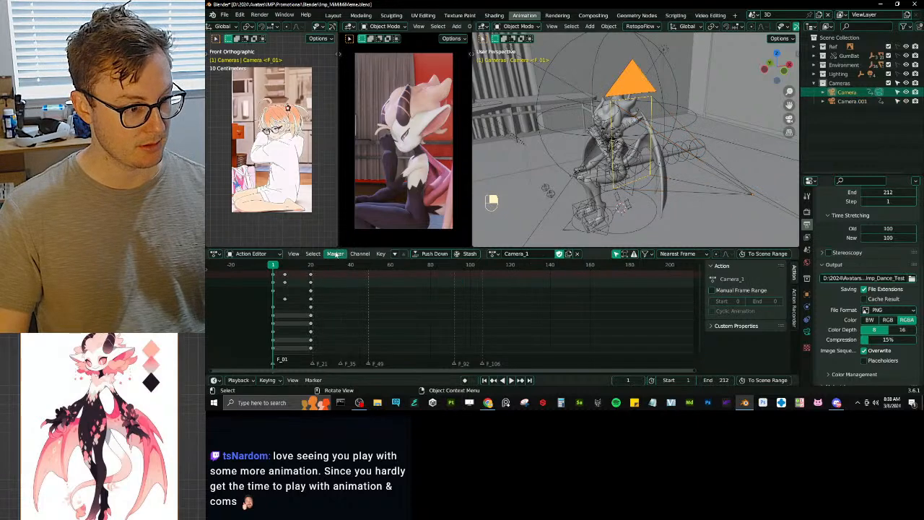
pyautogui.click(359, 253)
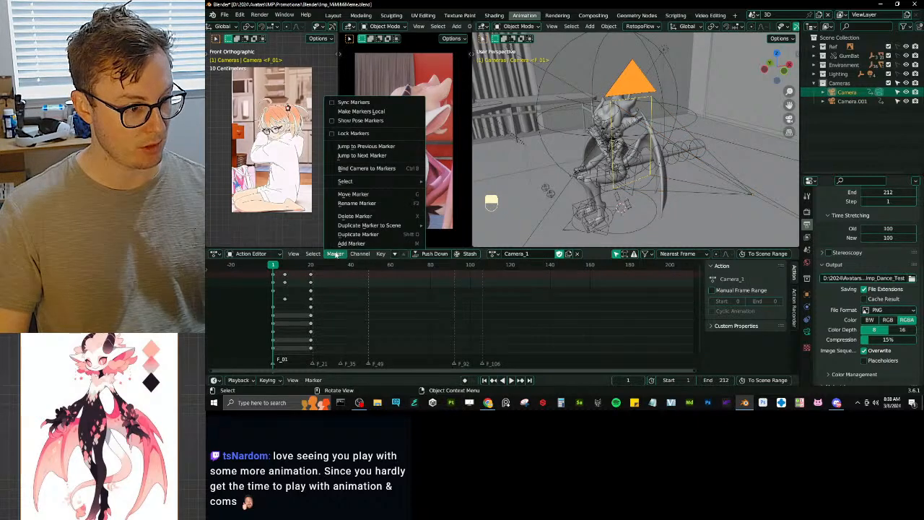
pyautogui.click(335, 254)
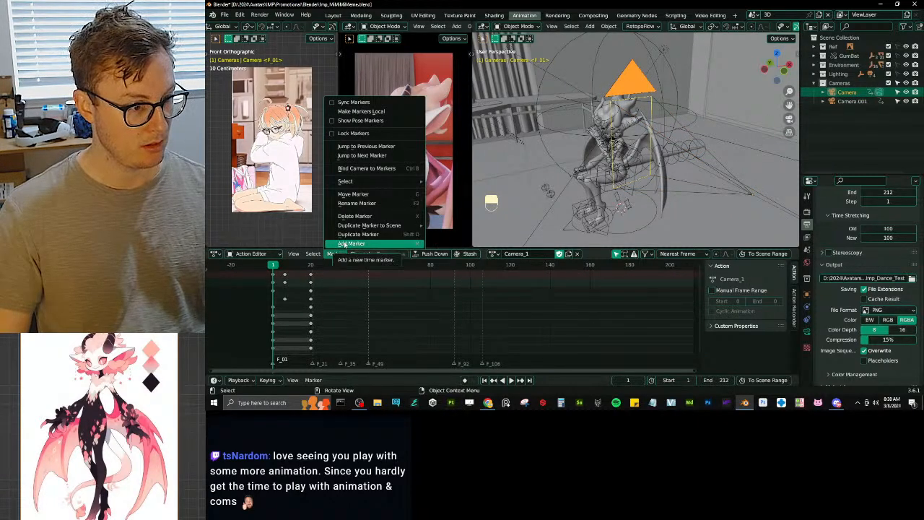
pyautogui.click(365, 169)
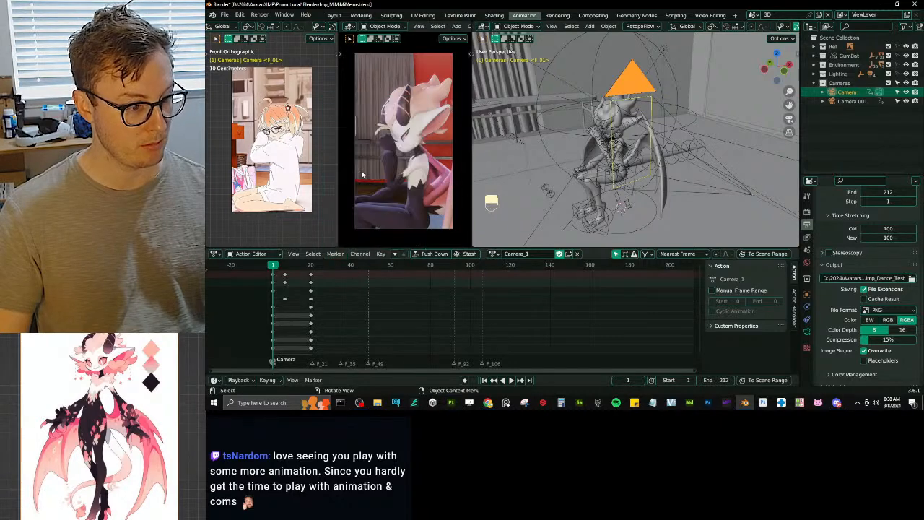
# Step: Bind the duplicated camera, Camera.001, to the marker at frame 21
pyautogui.click(315, 266)
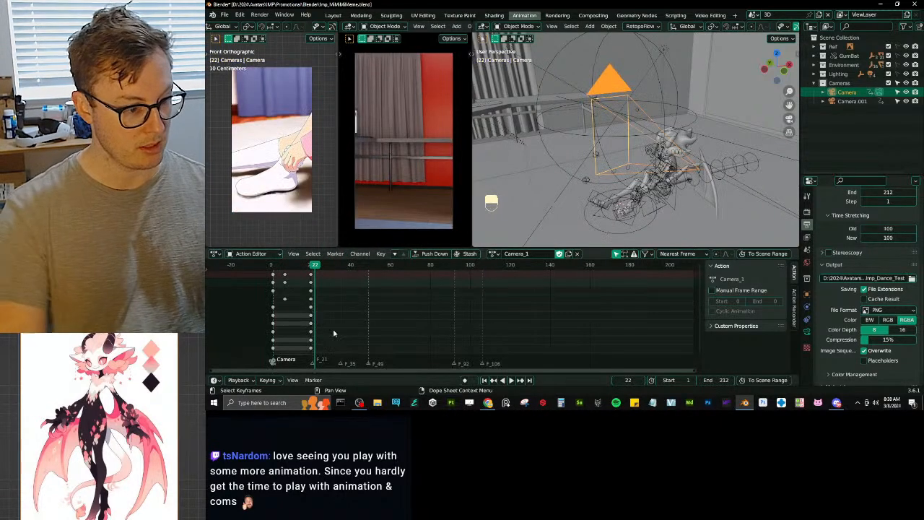
pyautogui.press('Left')
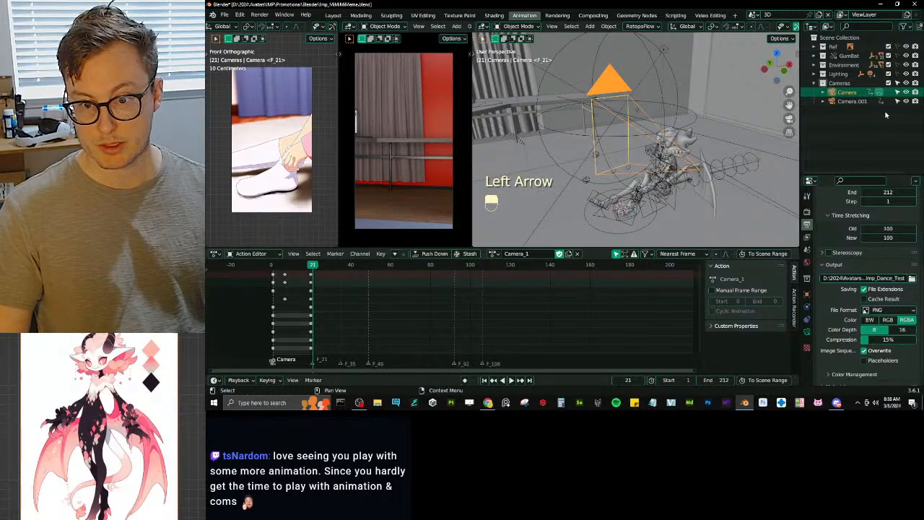
pyautogui.click(852, 102)
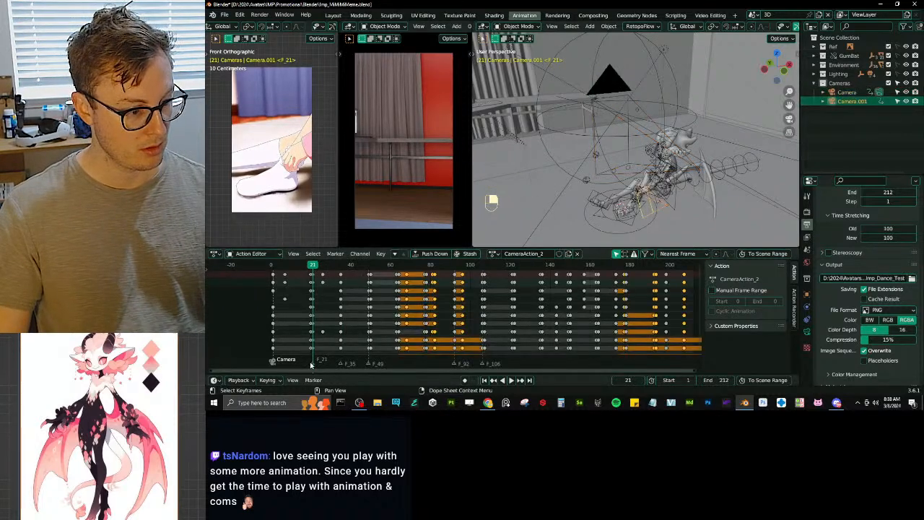
pyautogui.click(311, 363)
pyautogui.click(335, 254)
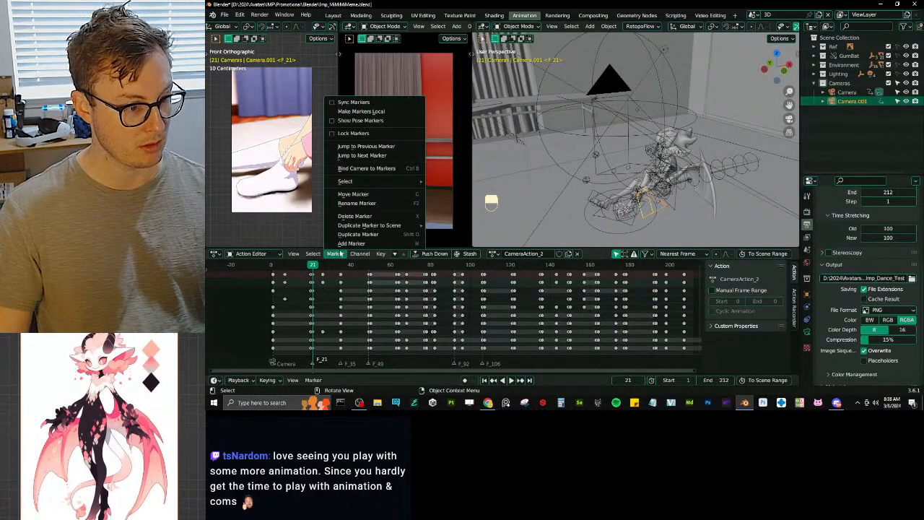
pyautogui.click(365, 168)
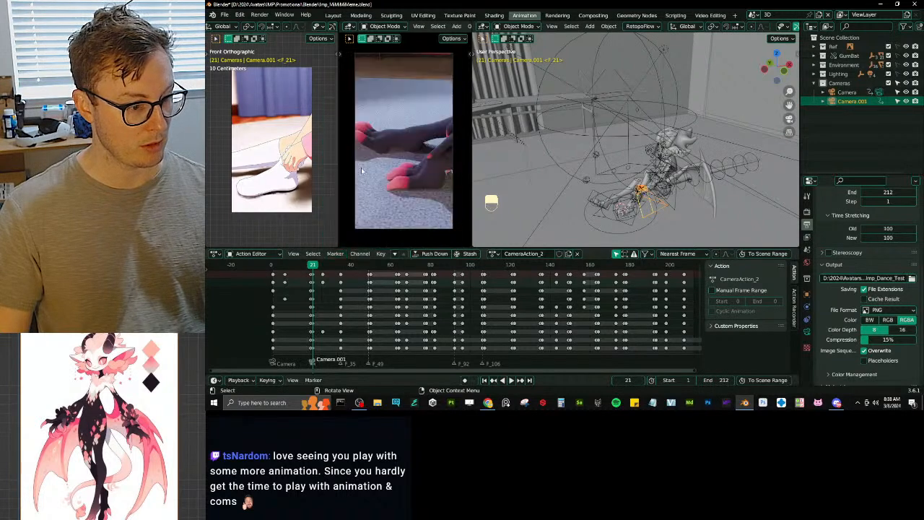
# Step: Step back and forth between frames 20 and 21 to check the camera switch
pyautogui.press('Left')
pyautogui.press('Right')
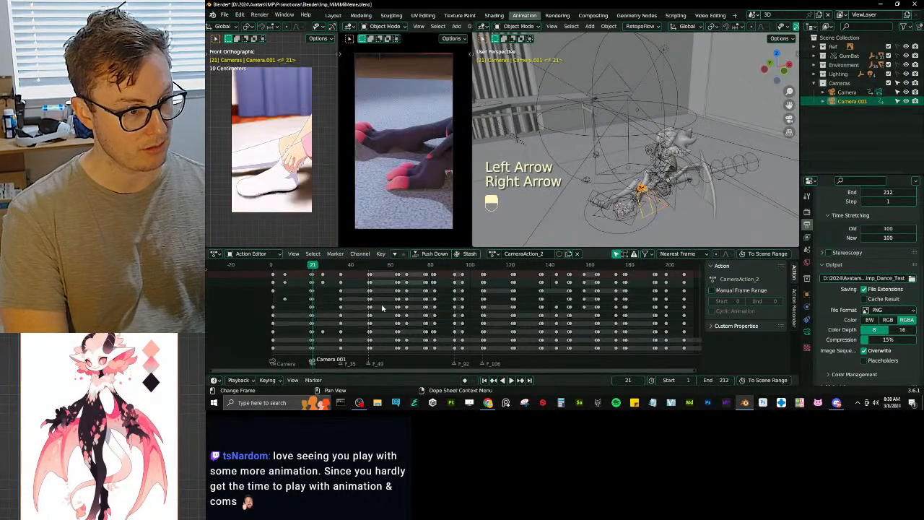
pyautogui.press('Left')
pyautogui.press('Right')
pyautogui.press('Left')
pyautogui.press('Right')
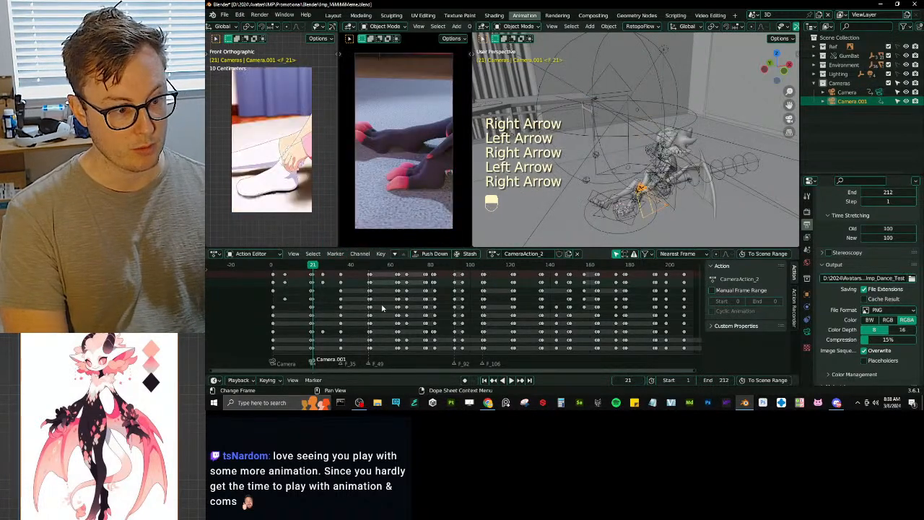
# Step: Render frame 21 to inspect the motion blur at the camera cut
pyautogui.hotkey('ctrl', 'F12')
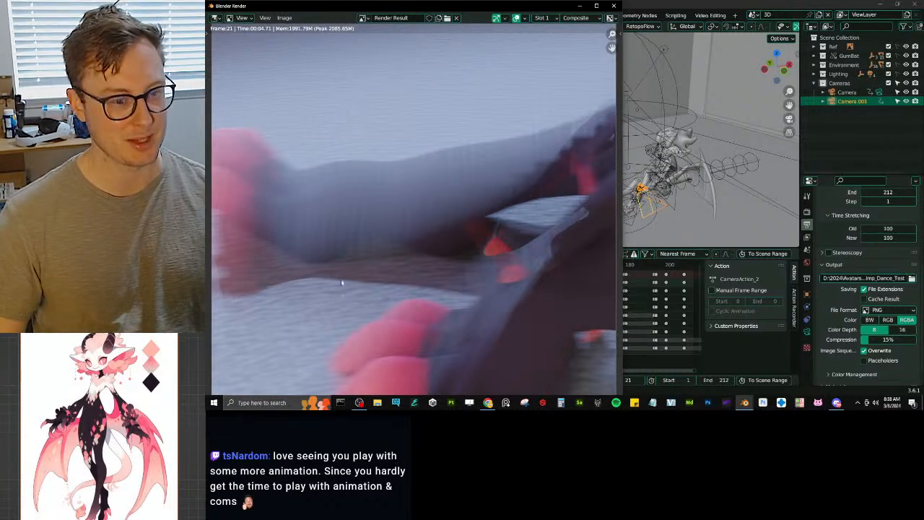
pyautogui.click(616, 6)
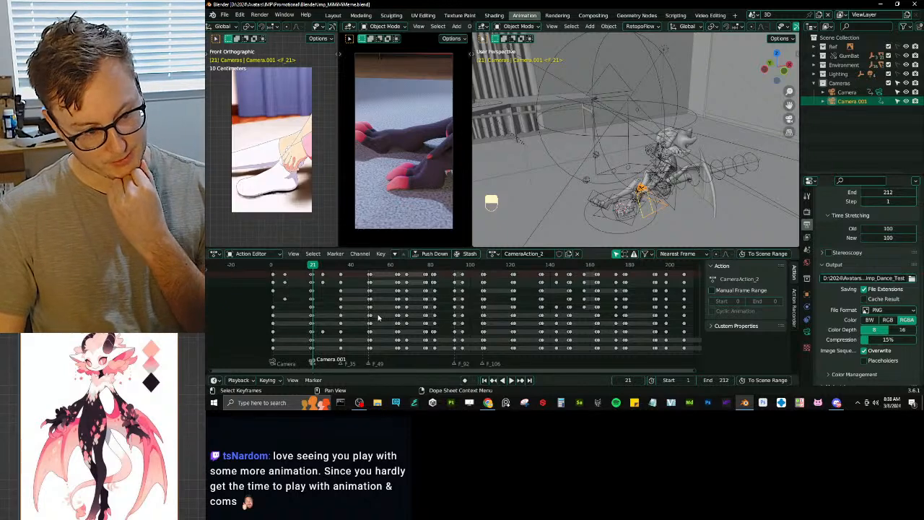
pyautogui.press('F12')
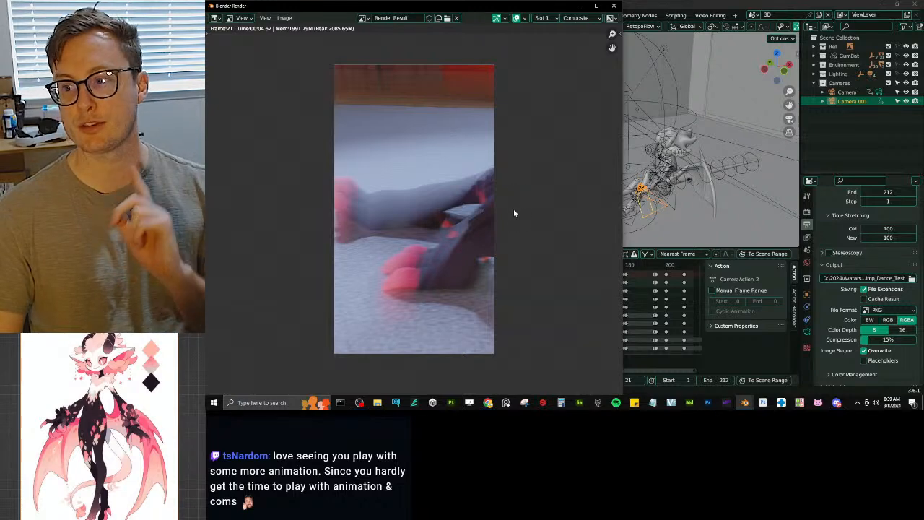
pyautogui.press('Escape')
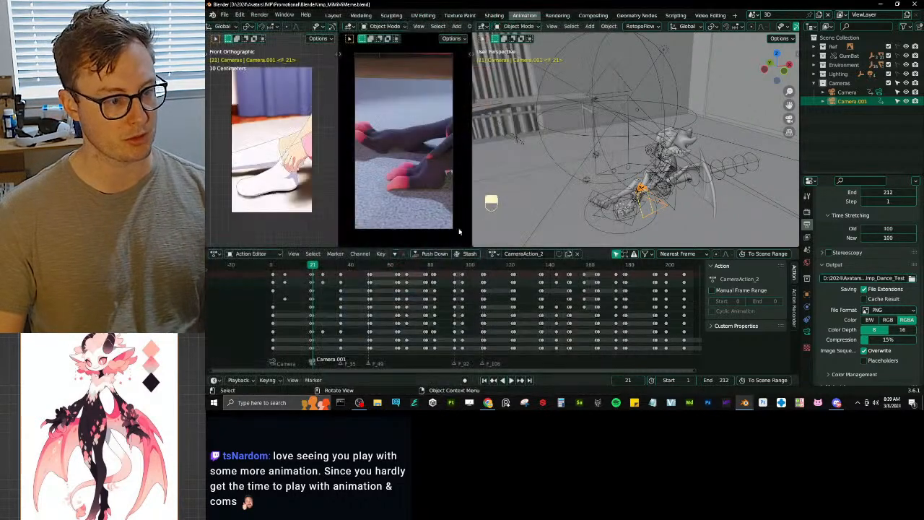
# Step: Delete the duplicated camera, Camera.001, from the Cameras collection
pyautogui.click(666, 177)
pyautogui.click(669, 181)
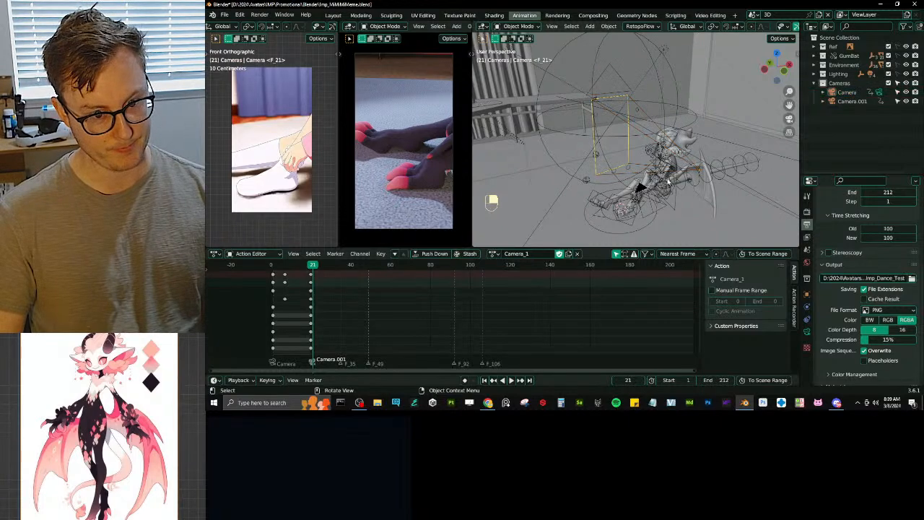
pyautogui.click(862, 102)
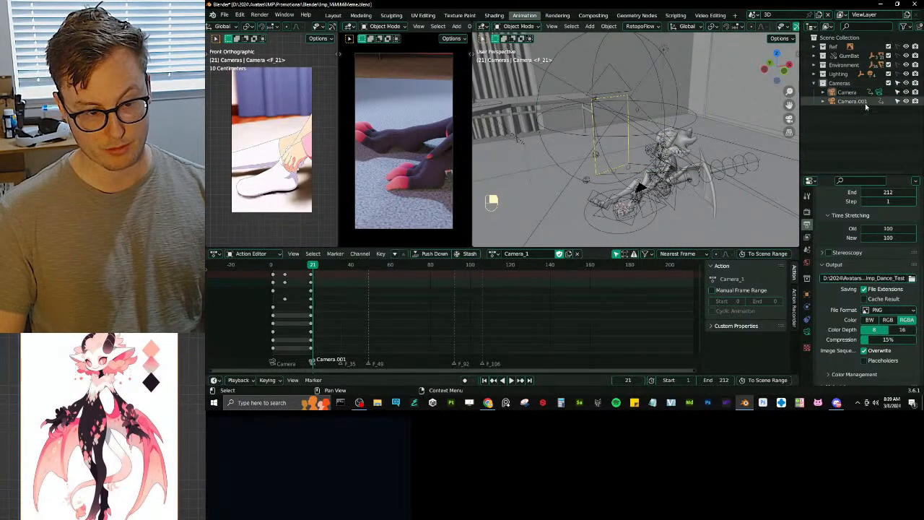
pyautogui.press('x')
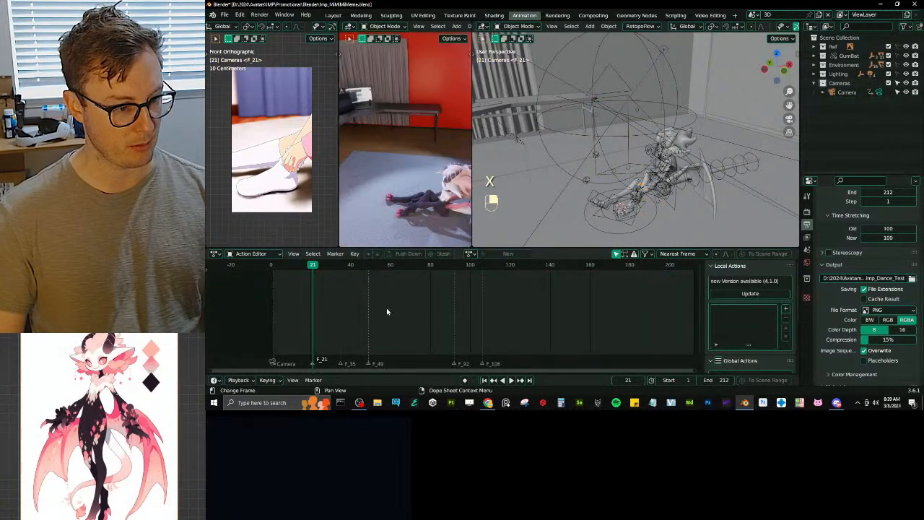
# Step: Assign the CameraAction_BACKUP action to the original camera again and save the project
pyautogui.click(433, 244)
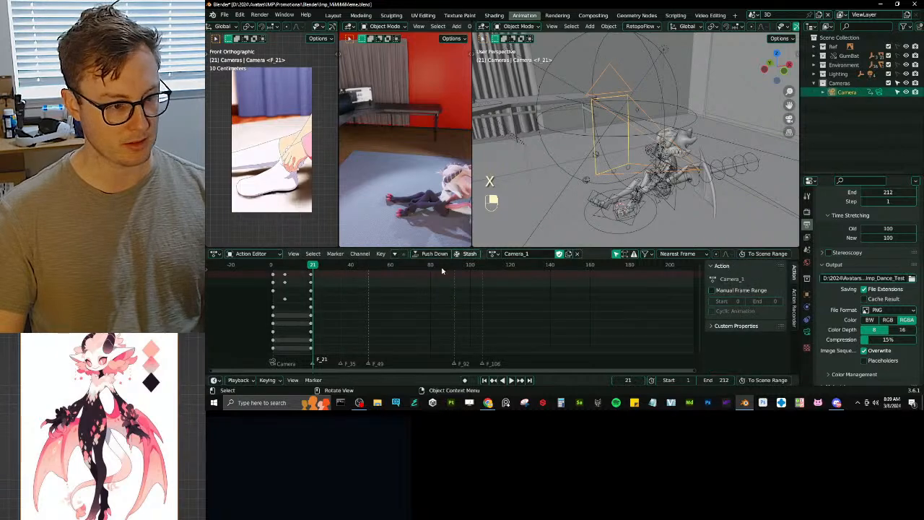
pyautogui.click(492, 253)
pyautogui.click(521, 293)
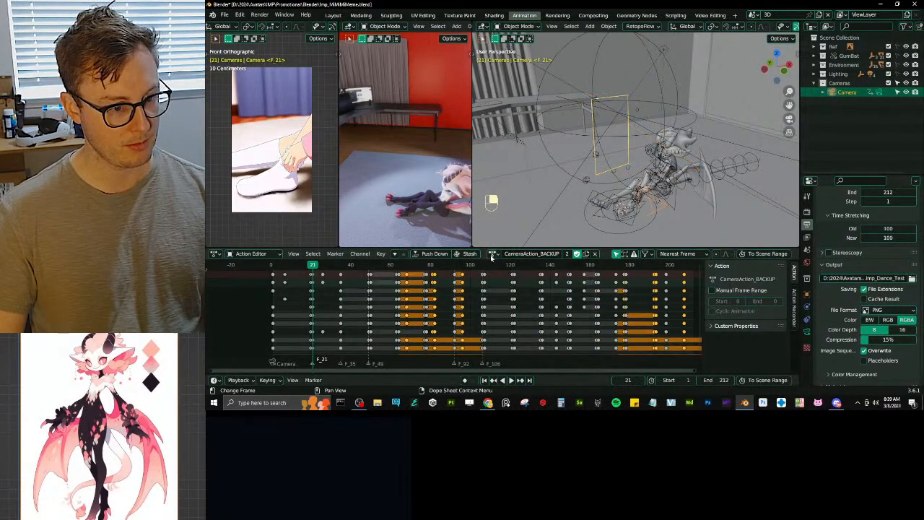
pyautogui.click(493, 254)
pyautogui.hotkey('ctrl', 's')
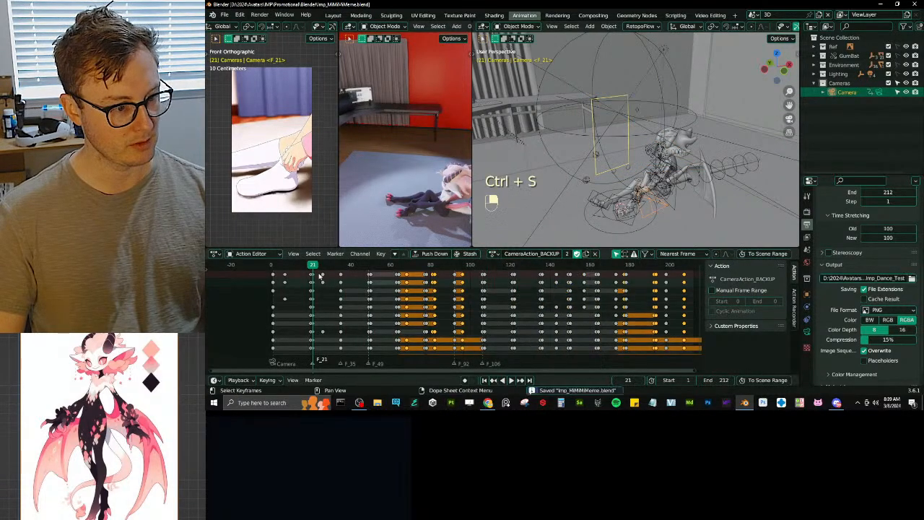
# Step: Restore the camera view in the preview viewport and play back the camera animation across the shots
pyautogui.press('space')
pyautogui.press('space')
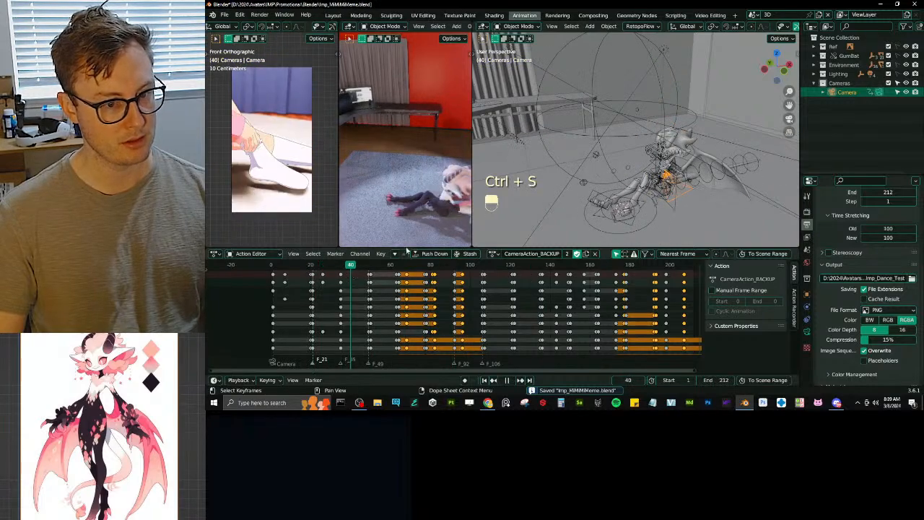
pyautogui.press('KP_0')
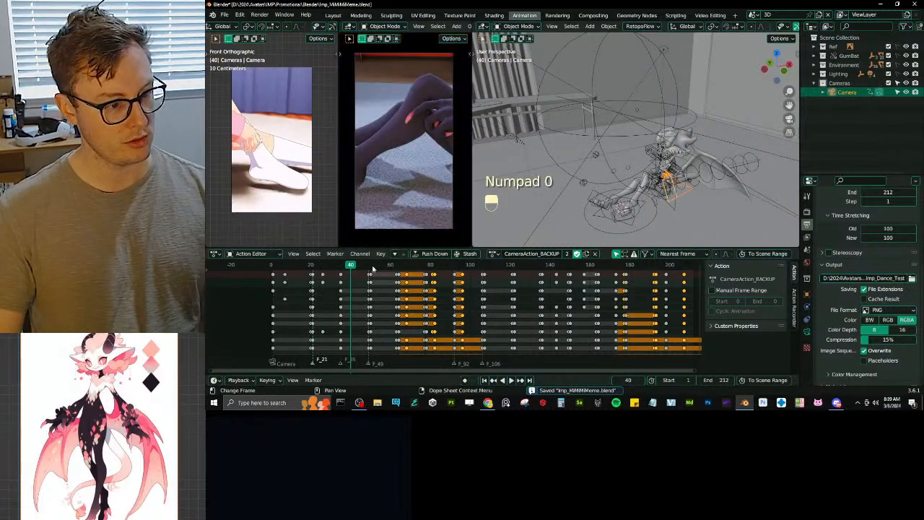
pyautogui.press('space')
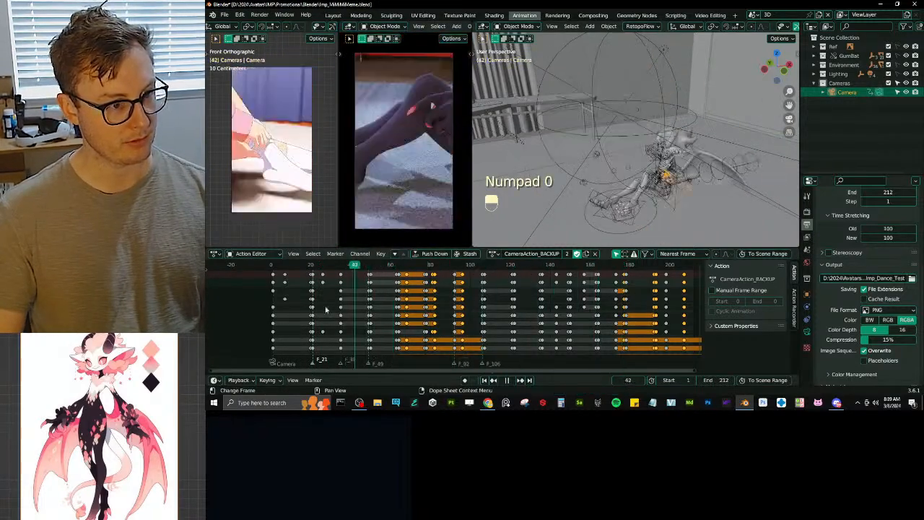
pyautogui.press('space')
# Step: Deselect the camera and save the project
pyautogui.hotkey('ctrl', 's')
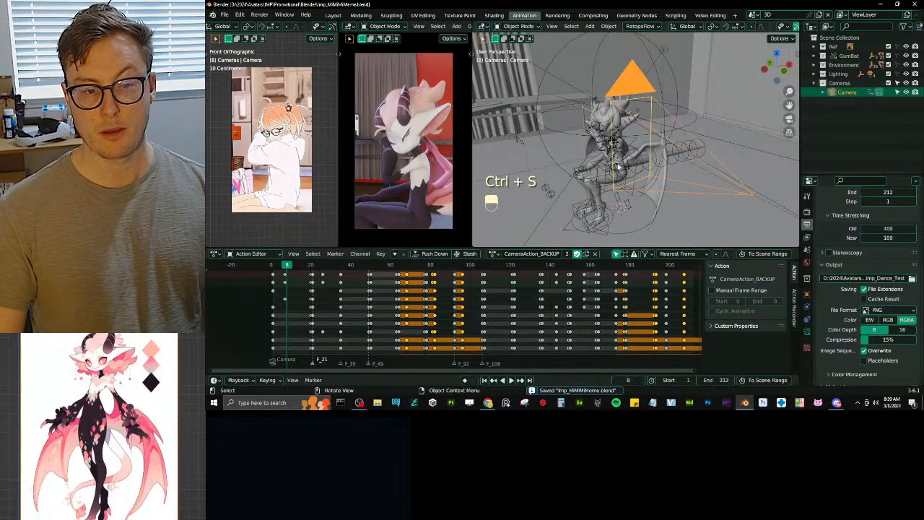
pyautogui.click(601, 171)
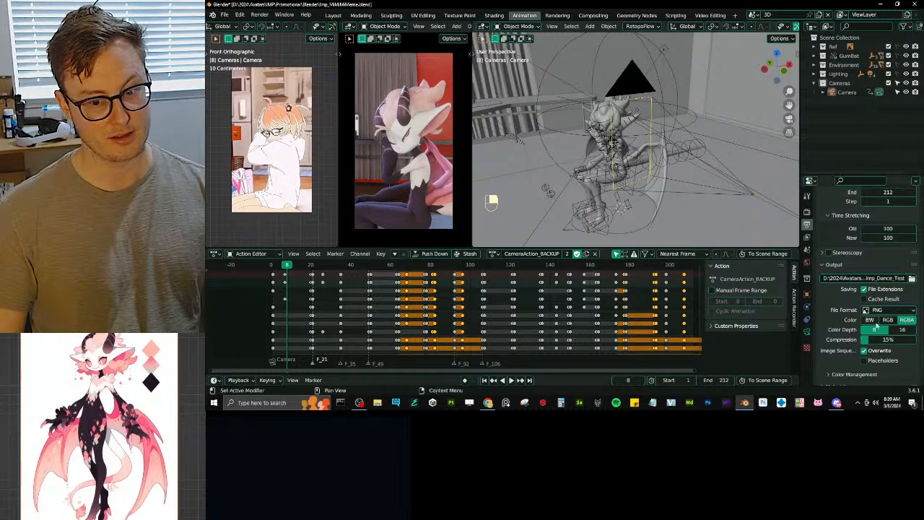
pyautogui.hotkey('ctrl', 's')
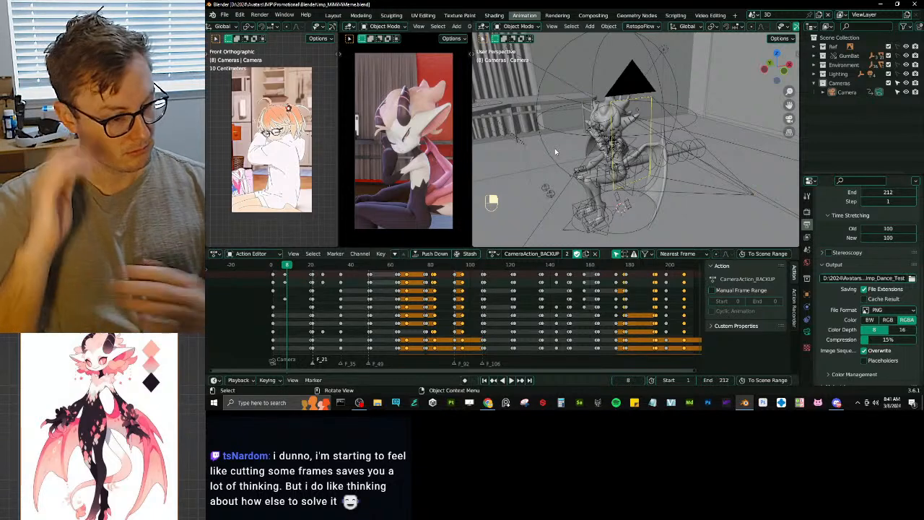
# Step: Collapse the Cameras collection in the outliner and save the project
pyautogui.press('ctrl')
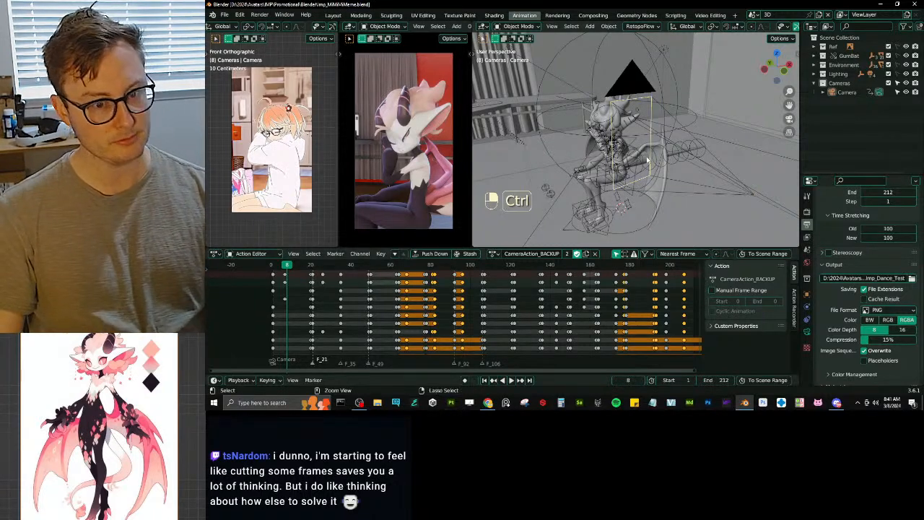
pyautogui.hotkey('ctrl', 's')
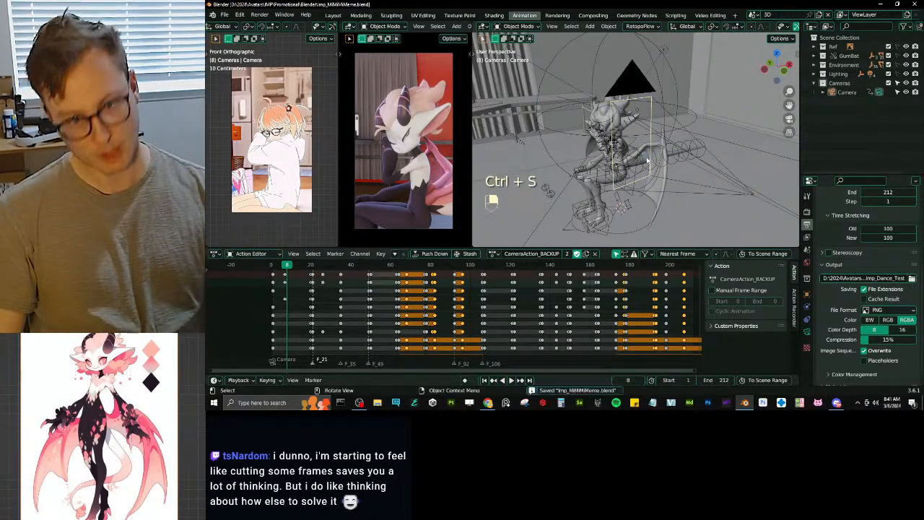
pyautogui.click(814, 83)
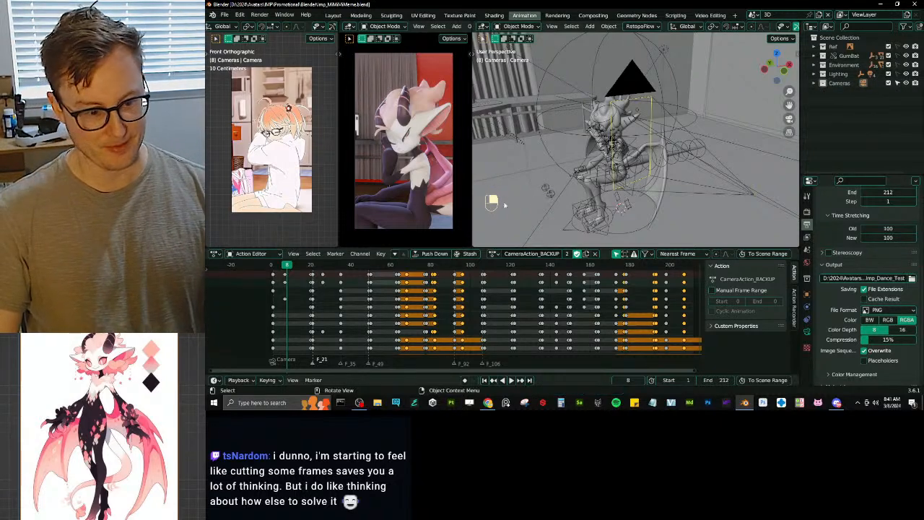
pyautogui.moveTo(628, 166); pyautogui.dragTo(682, 156, button='middle')
pyautogui.hotkey('ctrl', 's')
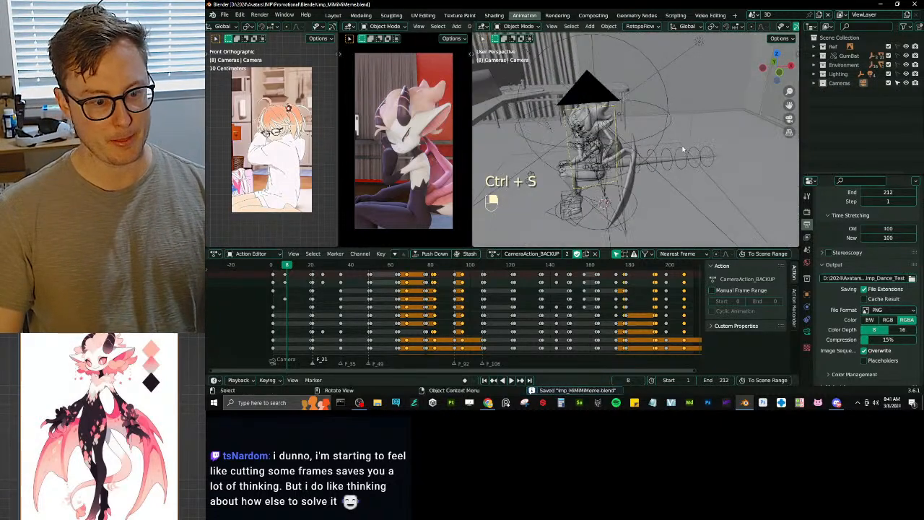
# Step: Play the animation, stop at frame 86 and save the project
pyautogui.press('space')
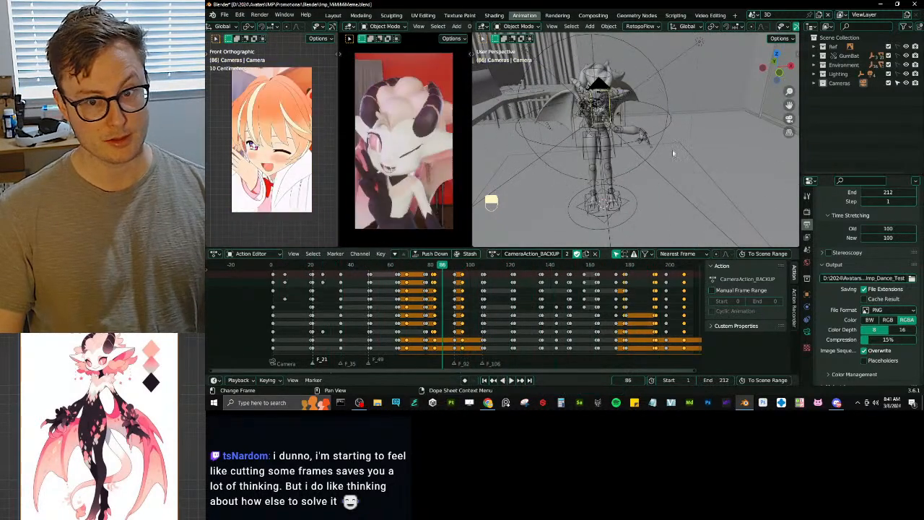
pyautogui.press('space')
pyautogui.hotkey('ctrl', 's')
# Step: Rename the current scene to MAIN SCENE
pyautogui.click(776, 11)
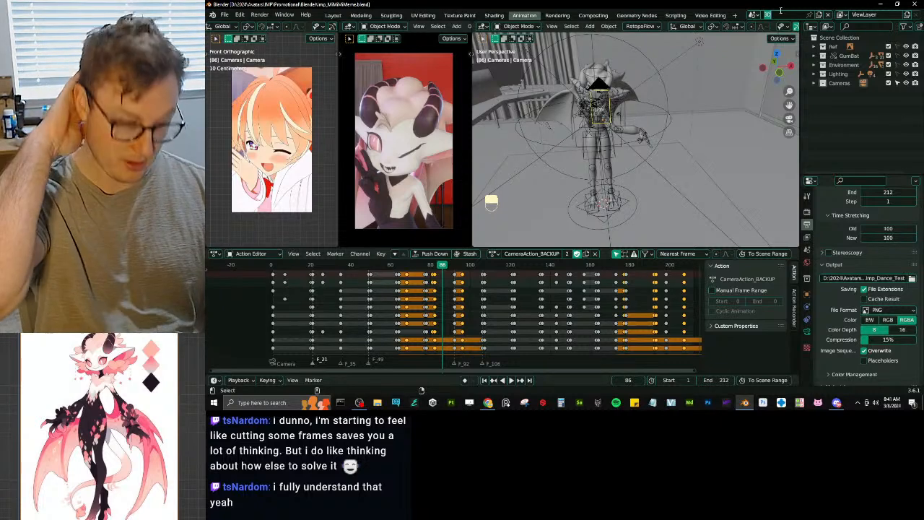
pyautogui.write('B')
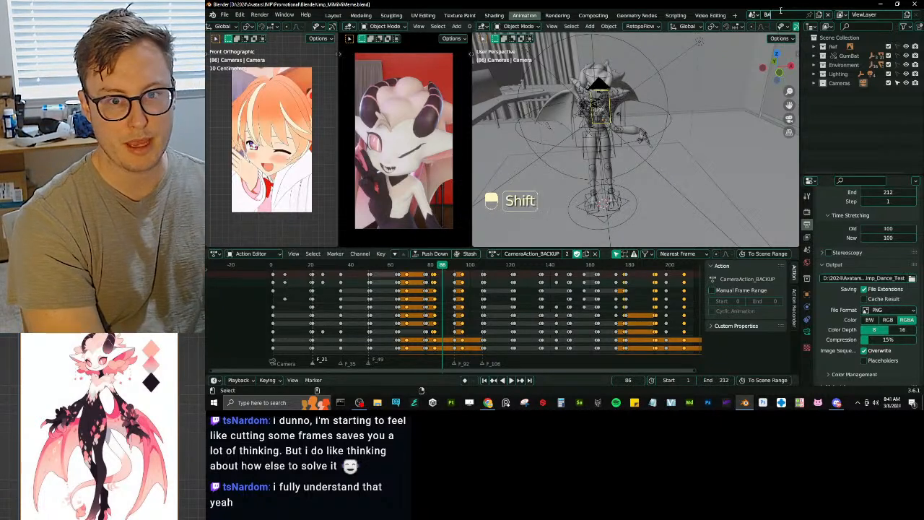
pyautogui.write('ASE')
pyautogui.hotkey('ctrl', 'BackSpace')
pyautogui.write('M')
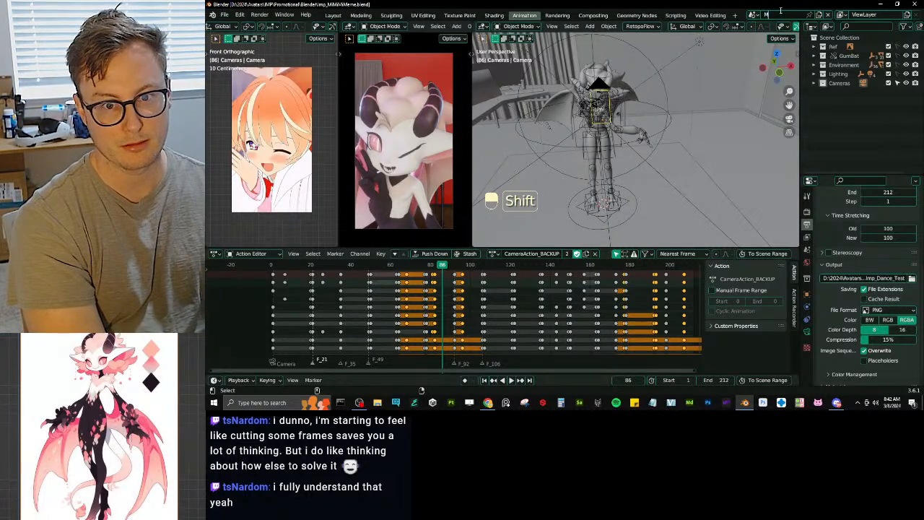
pyautogui.write('AIN SCENE')
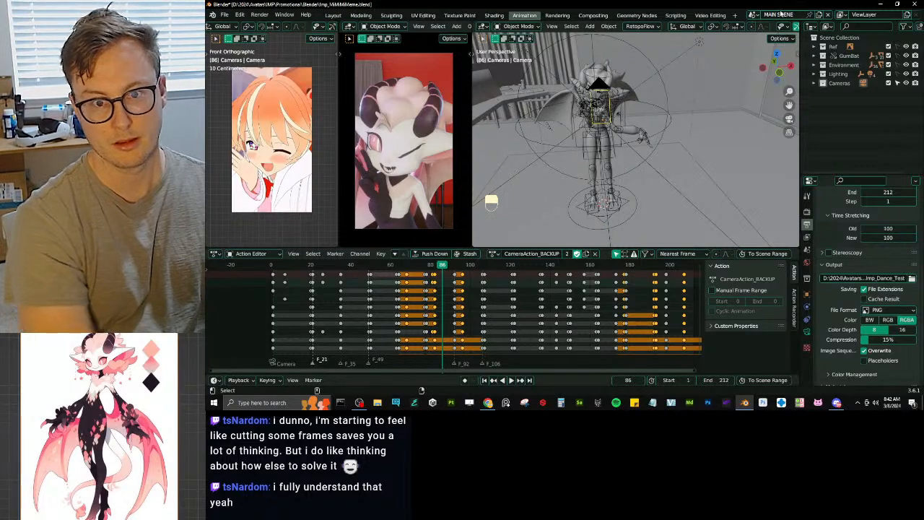
pyautogui.press('Return')
# Step: Add a new empty scene named Shot_1 and save the project
pyautogui.click(820, 14)
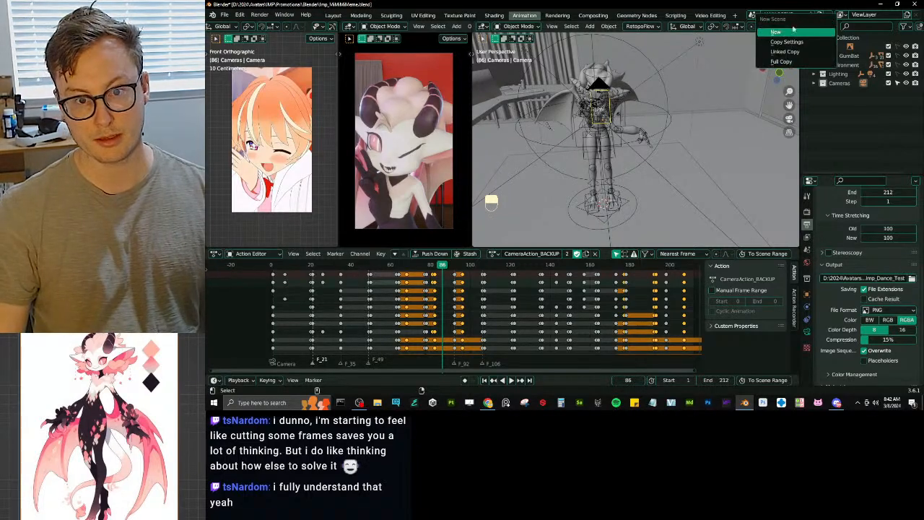
pyautogui.click(790, 33)
pyautogui.doubleClick(787, 15)
pyautogui.write('Scne')
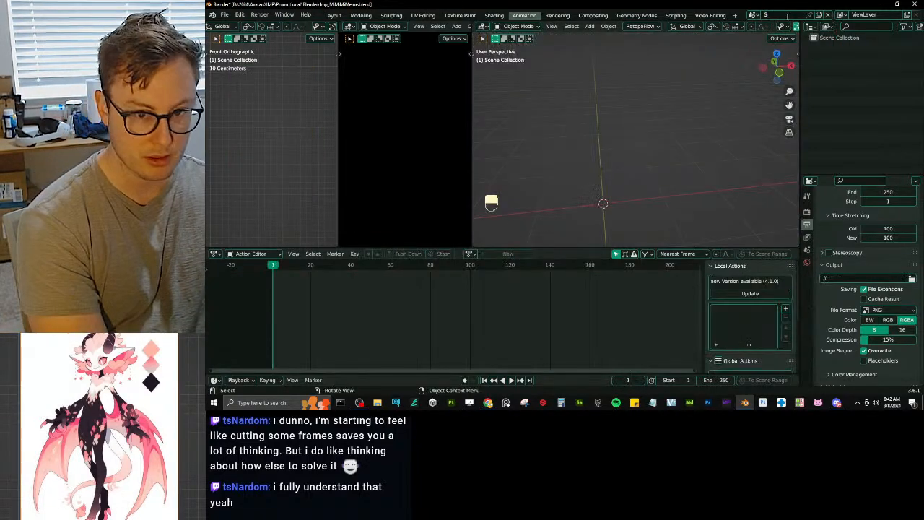
pyautogui.press('BackSpace')
pyautogui.press('BackSpace')
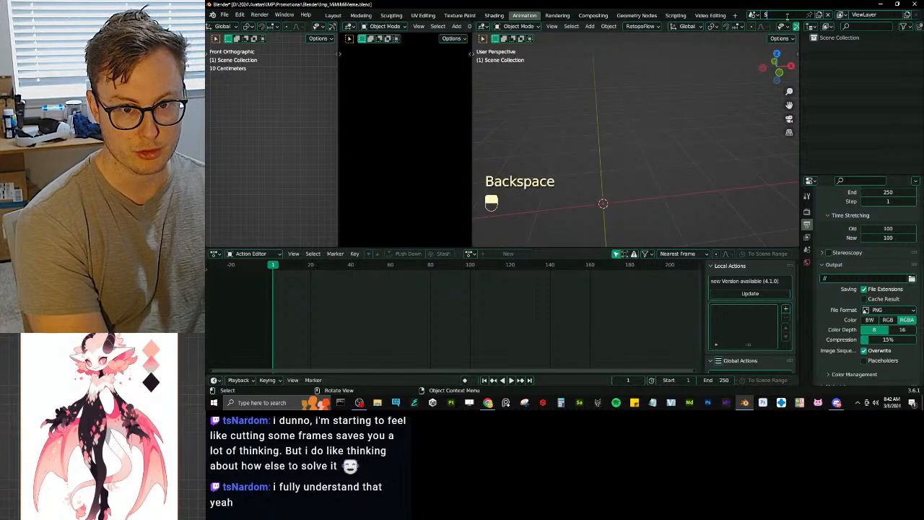
pyautogui.press('BackSpace')
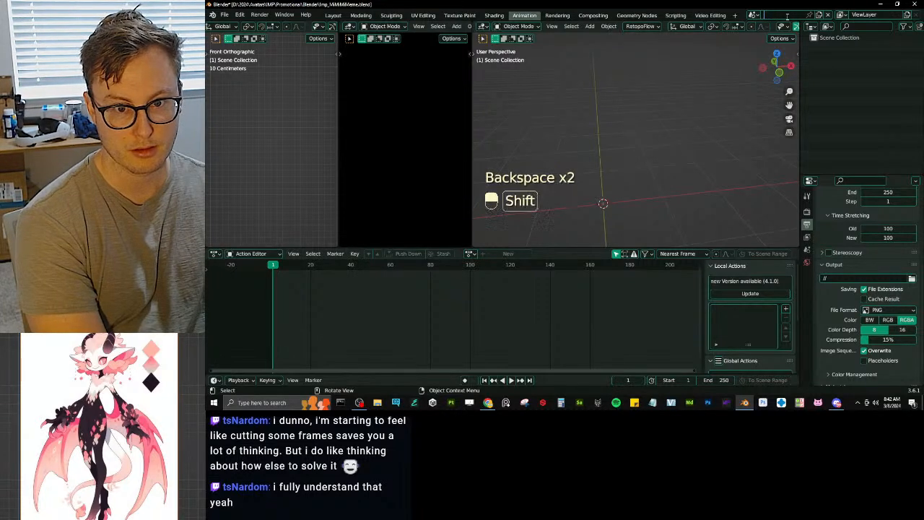
pyautogui.write('Shot_1')
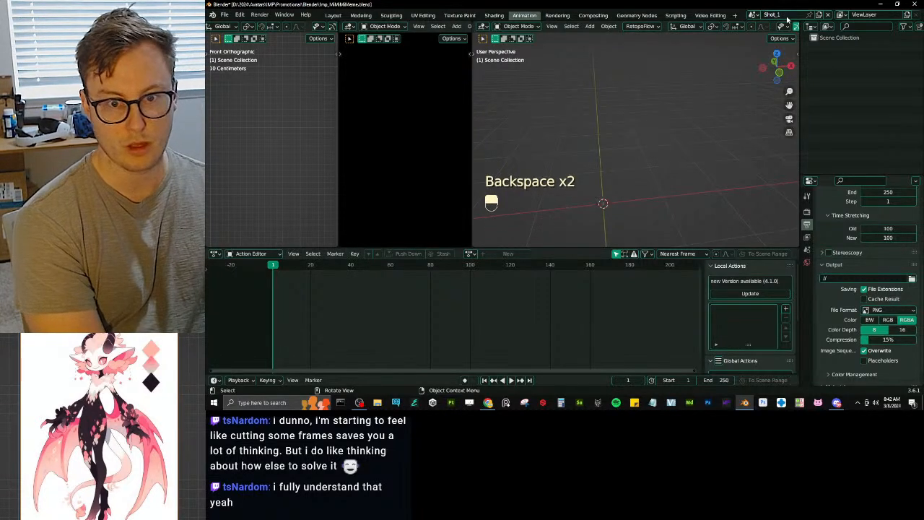
pyautogui.press('Return')
pyautogui.hotkey('ctrl', 's')
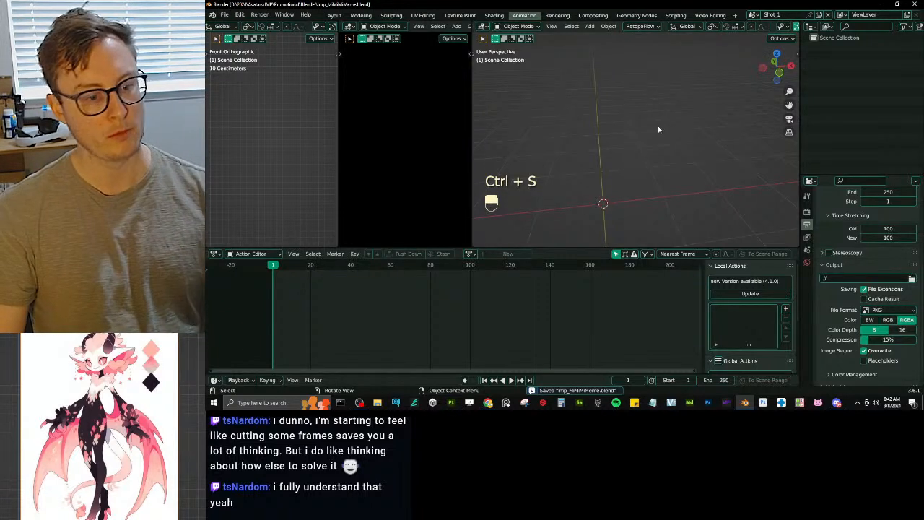
# Step: Return to MAIN SCENE and create a new scene from it as a linked copy
pyautogui.click(753, 15)
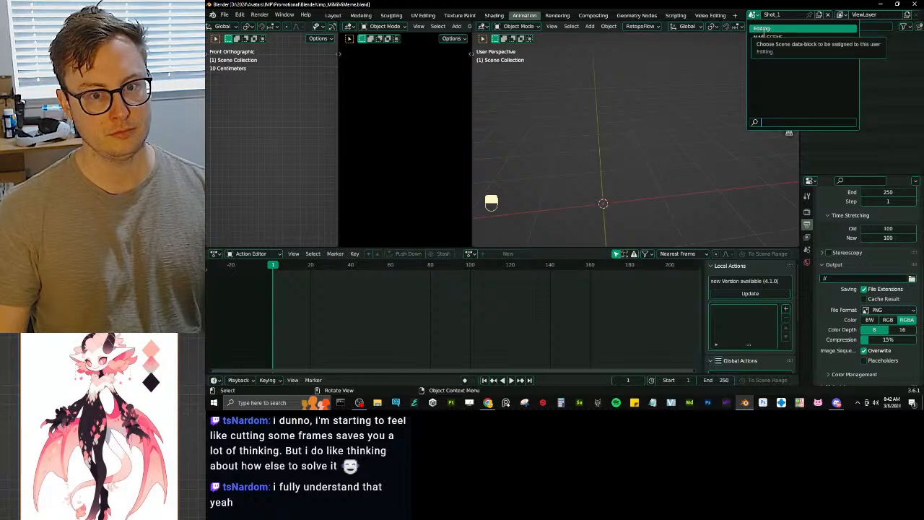
pyautogui.click(764, 45)
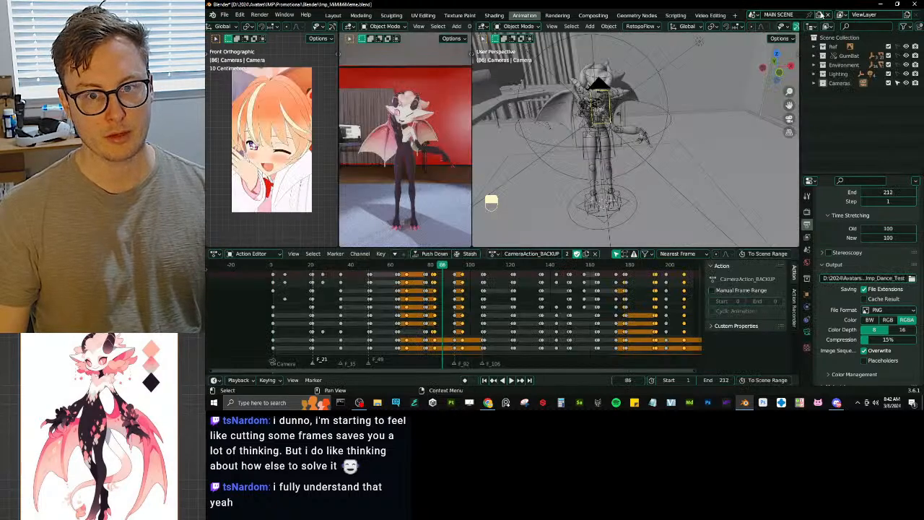
pyautogui.click(819, 14)
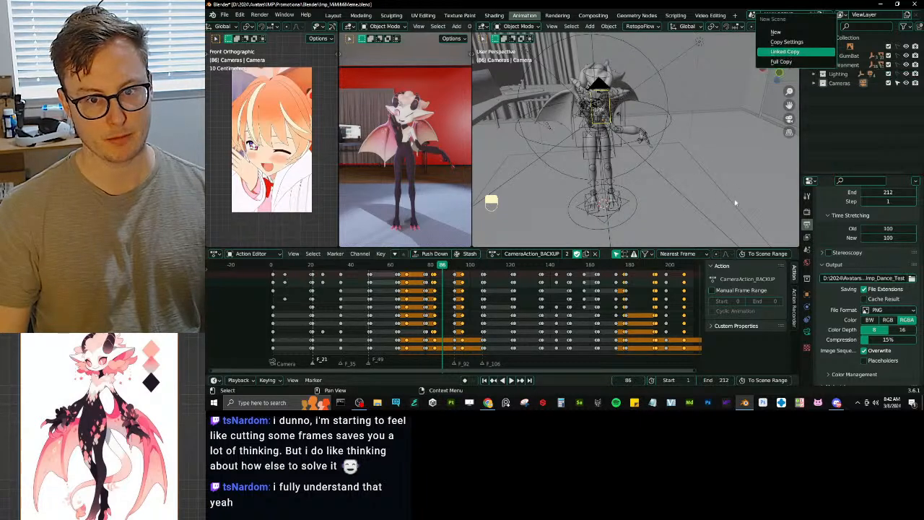
pyautogui.press('Return')
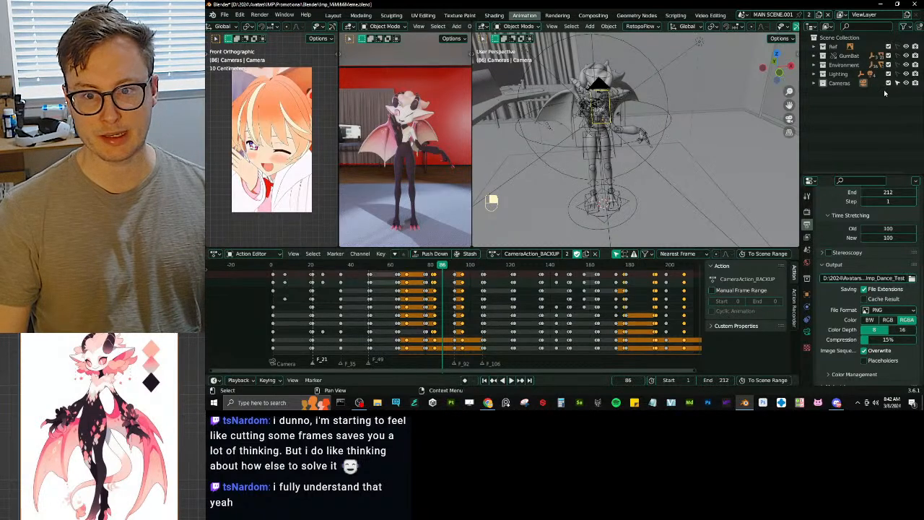
# Step: Expand the Lighting collection in the copied scene and inspect its Empty and TriLamp-Fill objects
pyautogui.click(823, 74)
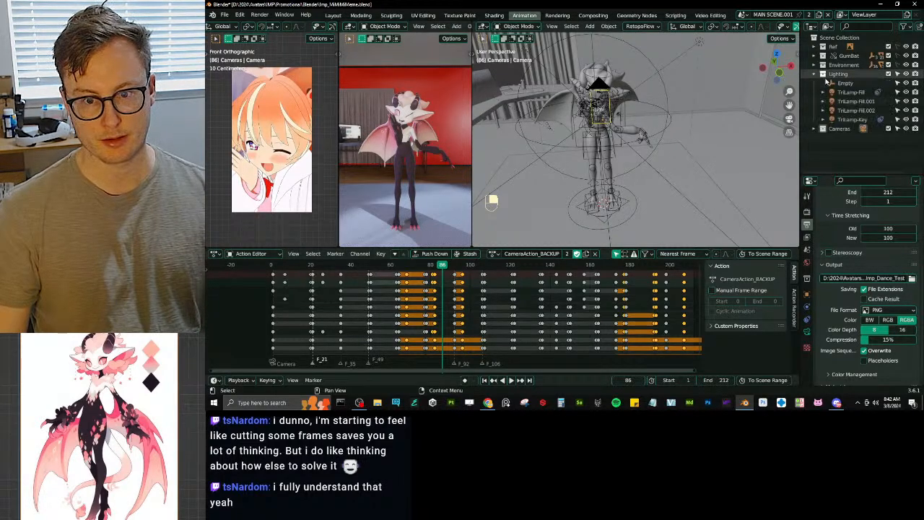
pyautogui.click(845, 83)
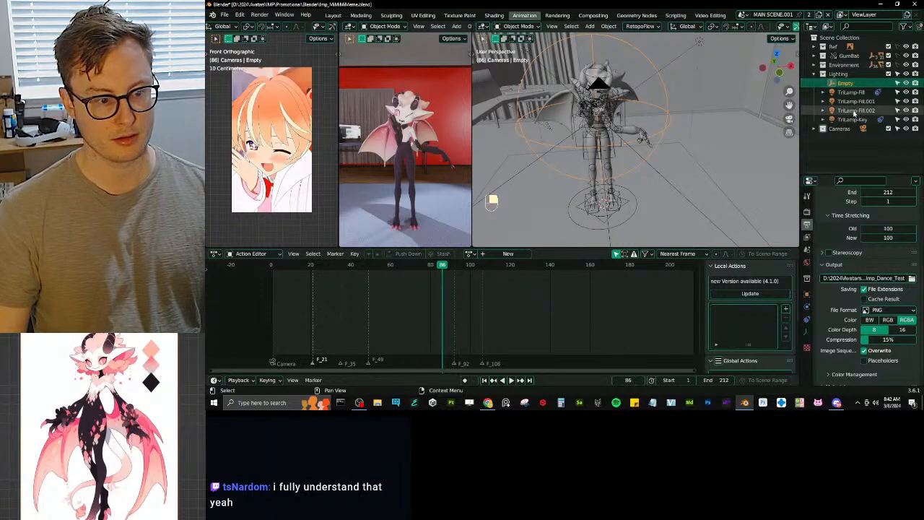
pyautogui.click(852, 93)
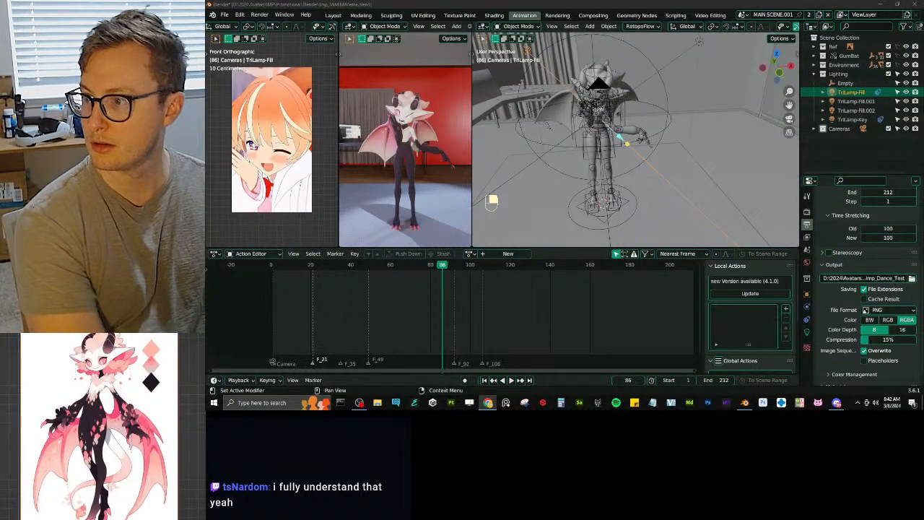
# Step: Switch to Chrome, open the Blender Manual's Scenes introduction and read about the Linked Copy option, then return to Blender
pyautogui.hotkey('alt', 'Tab')
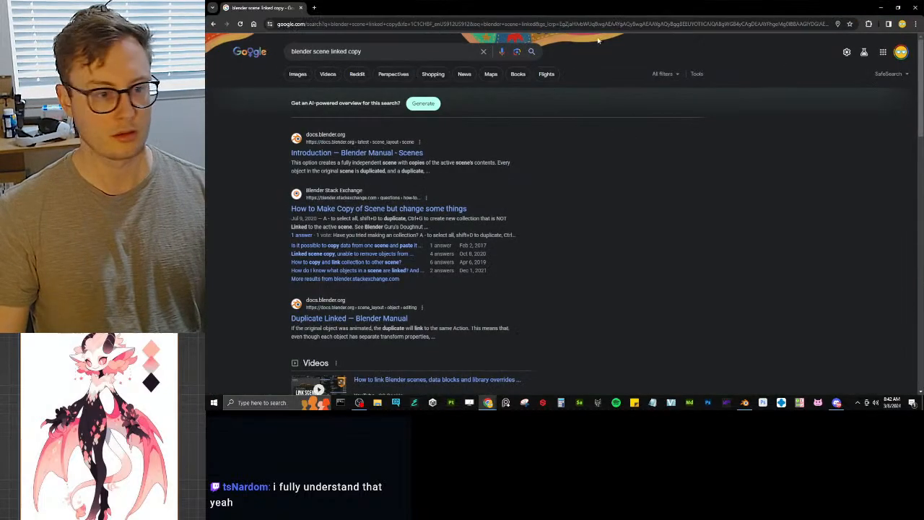
pyautogui.click(381, 152)
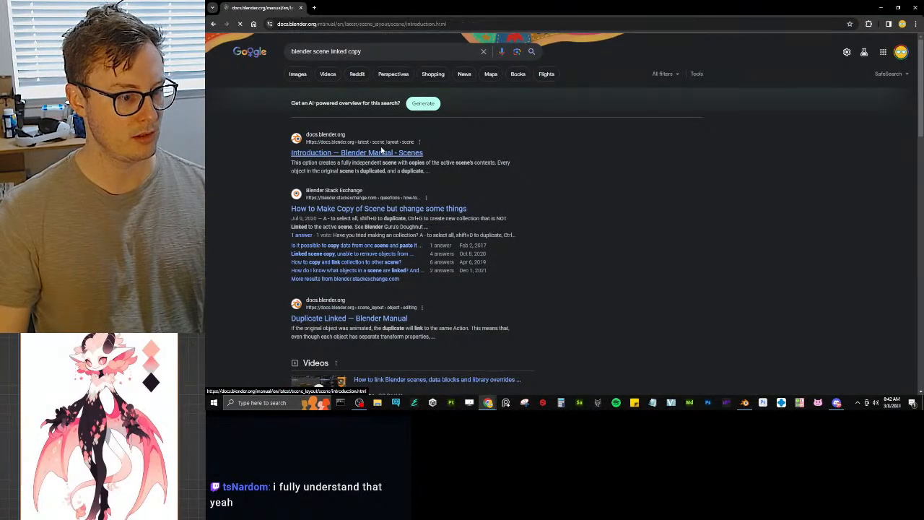
pyautogui.moveTo(337, 107); pyautogui.dragTo(599, 146)
pyautogui.click(414, 108)
pyautogui.scroll(-6, 456, 161)
pyautogui.click(693, 154)
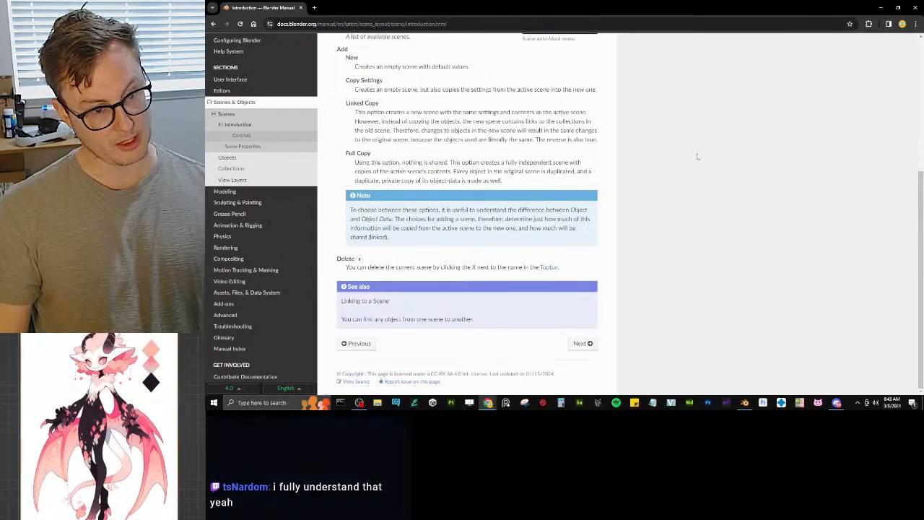
pyautogui.hotkey('alt', 'Tab')
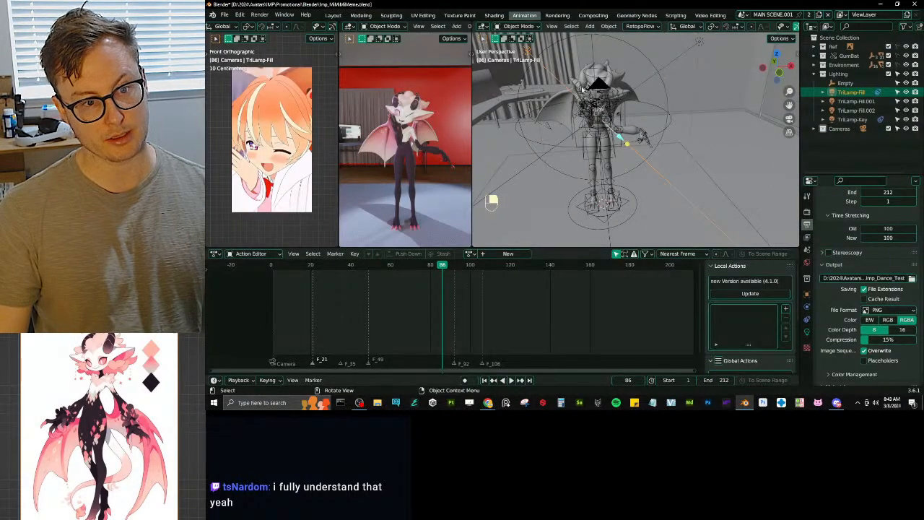
# Step: Select the floor plane, Plane.005, and inspect its transform and mesh data properties
pyautogui.click(556, 111)
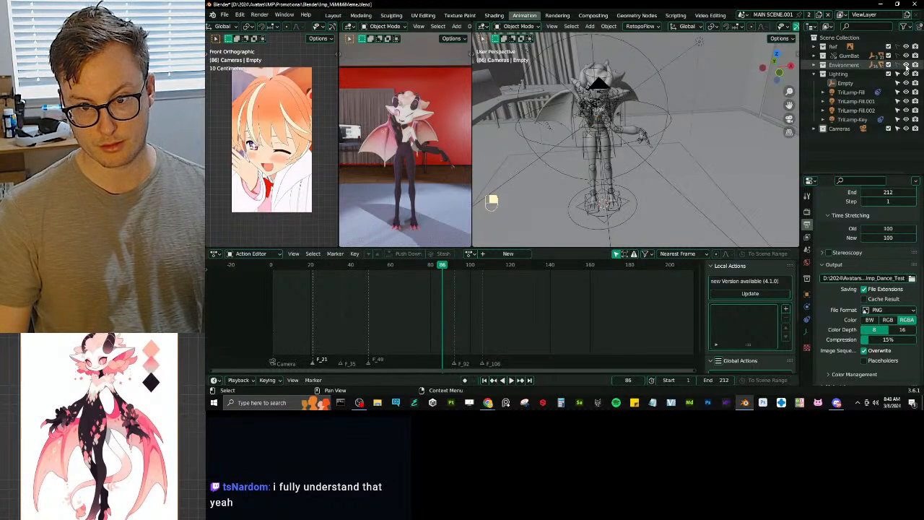
pyautogui.click(761, 187)
pyautogui.click(807, 294)
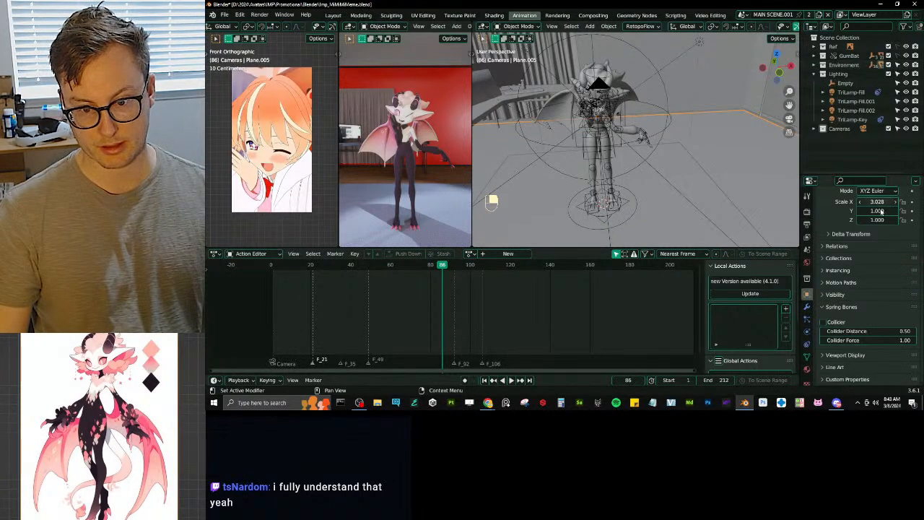
pyautogui.scroll(7, 877, 217)
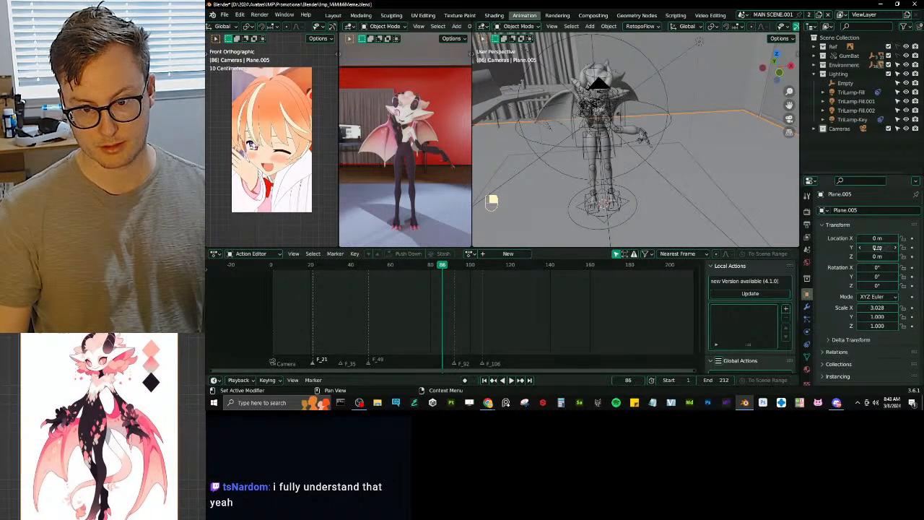
pyautogui.click(807, 357)
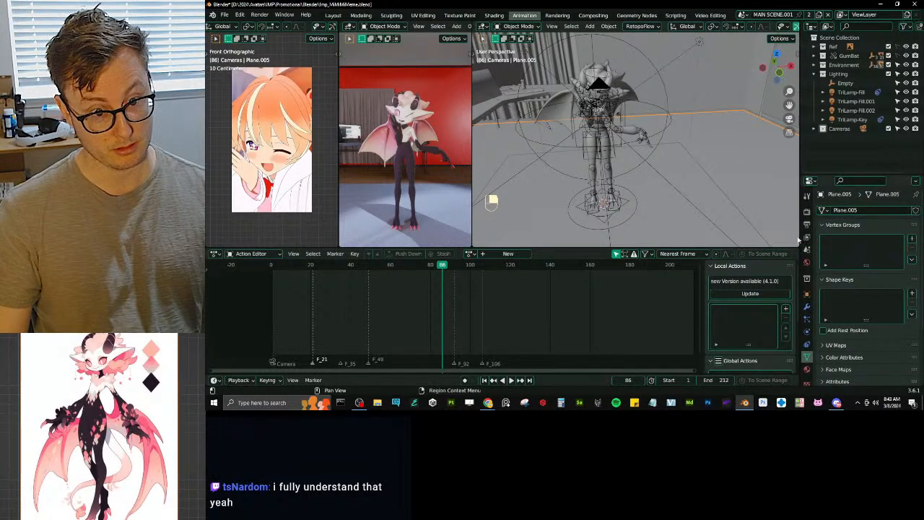
# Step: Scale down the floor plane's whole mesh in the linked copy and switch to MAIN SCENE to compare
pyautogui.scroll(-6, 712, 181)
pyautogui.press('Tab')
pyautogui.press('a')
pyautogui.press('s')
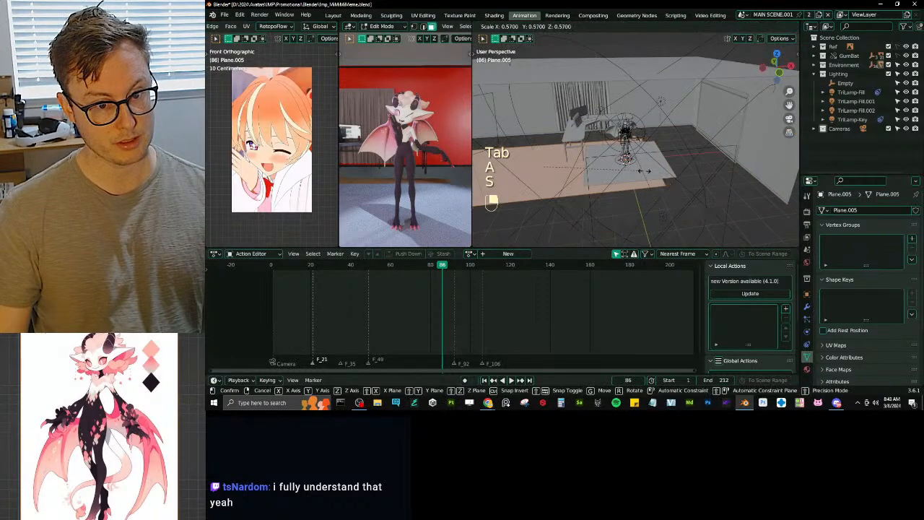
pyautogui.press('Tab')
pyautogui.click(741, 15)
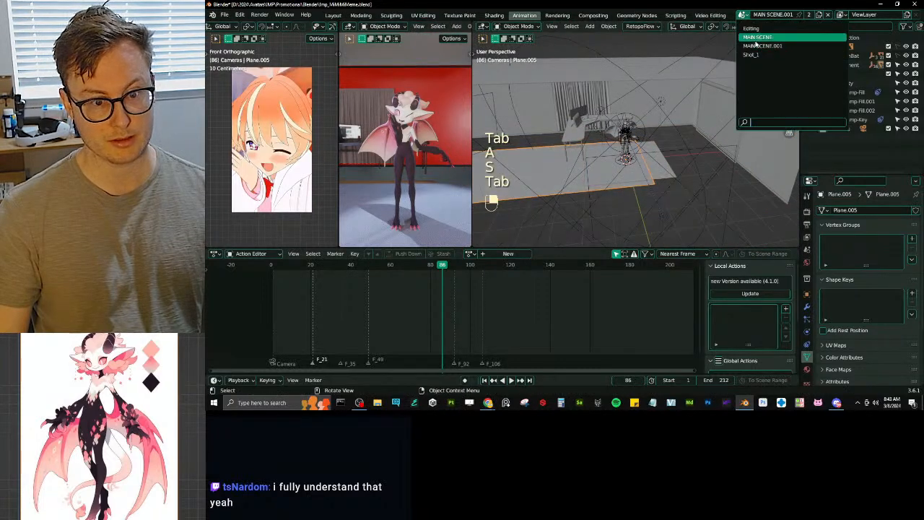
pyautogui.click(755, 38)
# Step: Undo the scene switch and the floor mesh scaling, return to Object Mode and save the project
pyautogui.hotkey('ctrl', 'z')
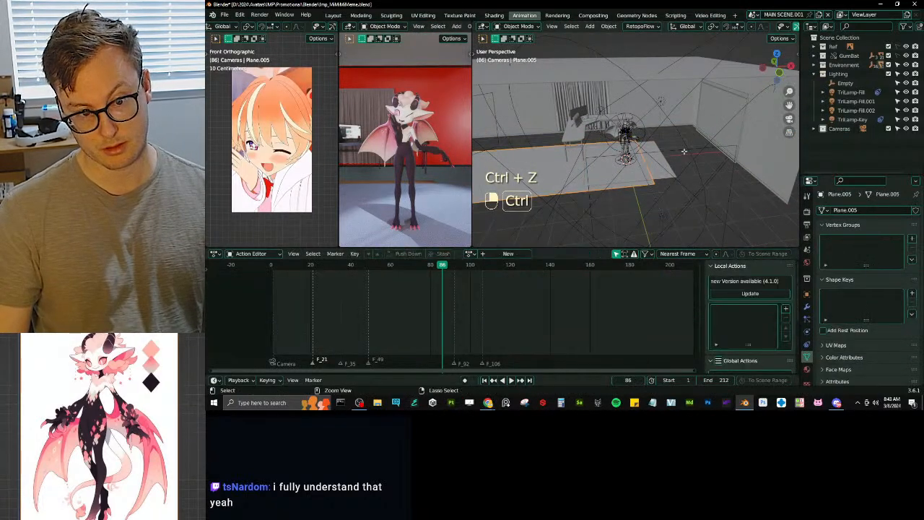
pyautogui.hotkey('ctrl', 'z')
pyautogui.hotkey('ctrl', 'z')
pyautogui.hotkey('ctrl', 's')
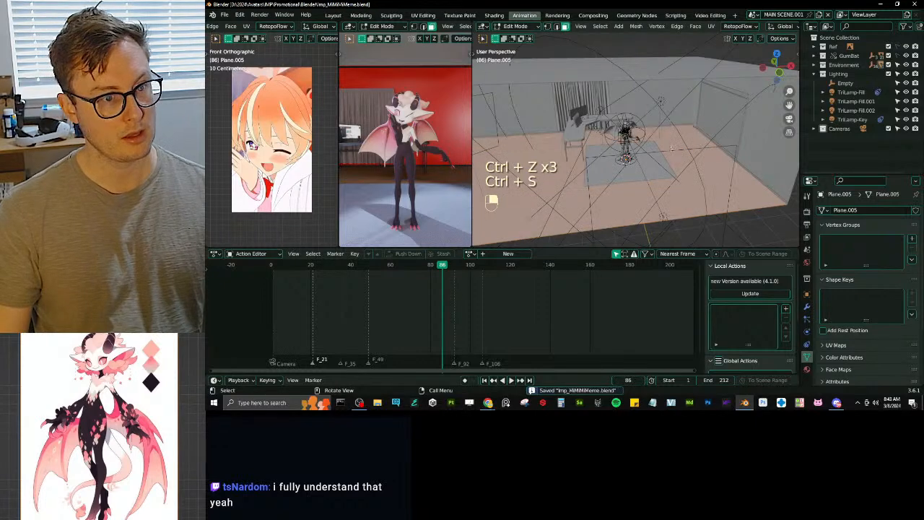
pyautogui.press('Tab')
pyautogui.hotkey('ctrl', 's')
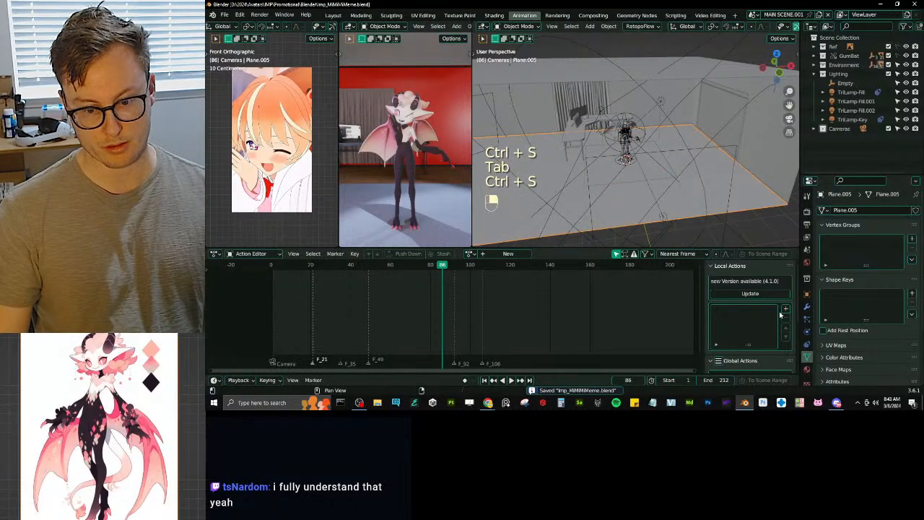
# Step: Inspect the floor plane's particle, modifier and mesh data properties, collapsing the Vertex Groups and Shape Keys sections
pyautogui.click(807, 330)
pyautogui.click(805, 321)
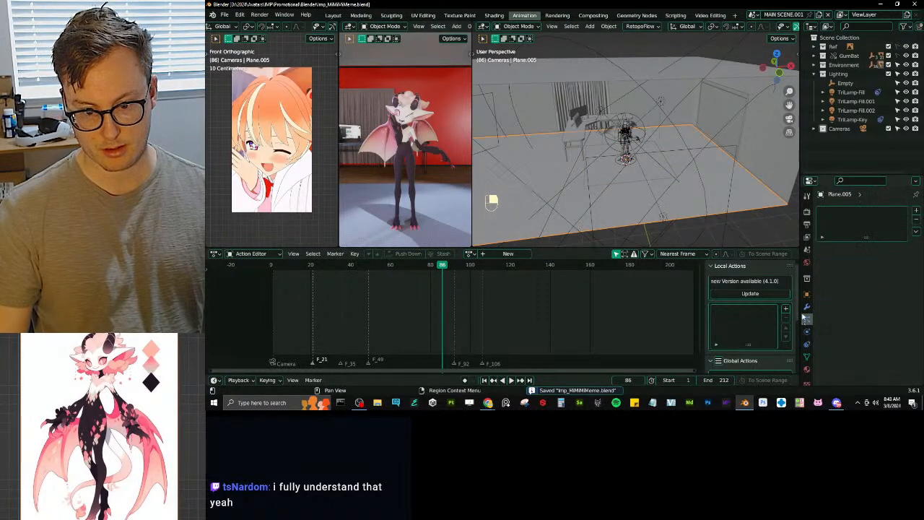
pyautogui.click(805, 308)
pyautogui.click(807, 361)
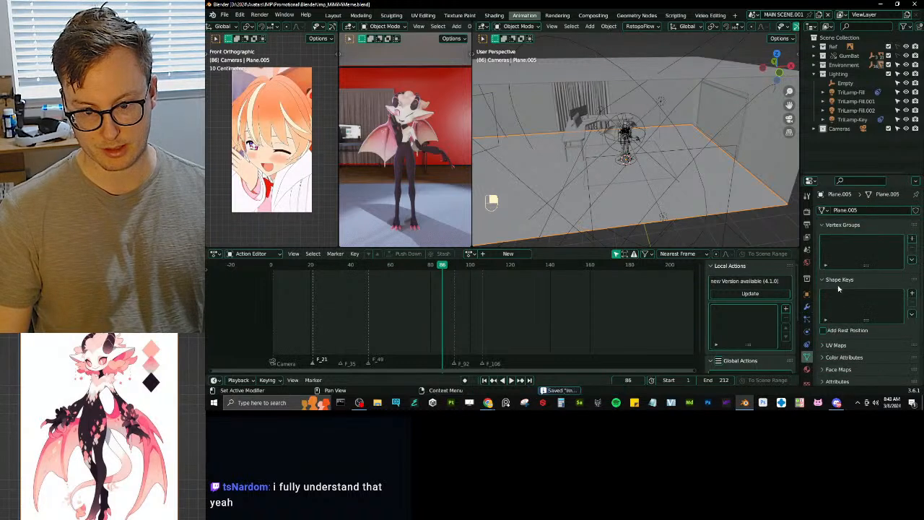
pyautogui.click(838, 227)
pyautogui.click(838, 237)
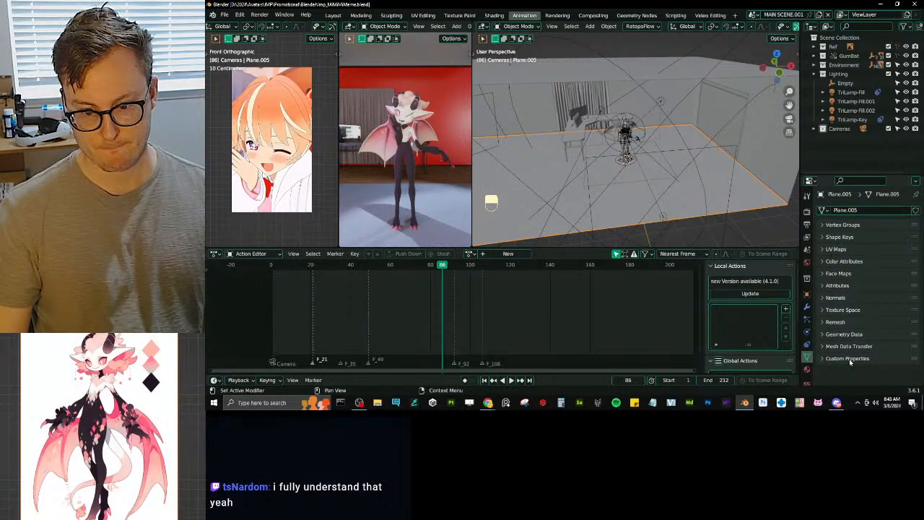
# Step: Switch to Chrome, open the Blender Manual's Duplicate Linked page from the search results and read it through its examples
pyautogui.press('alt')
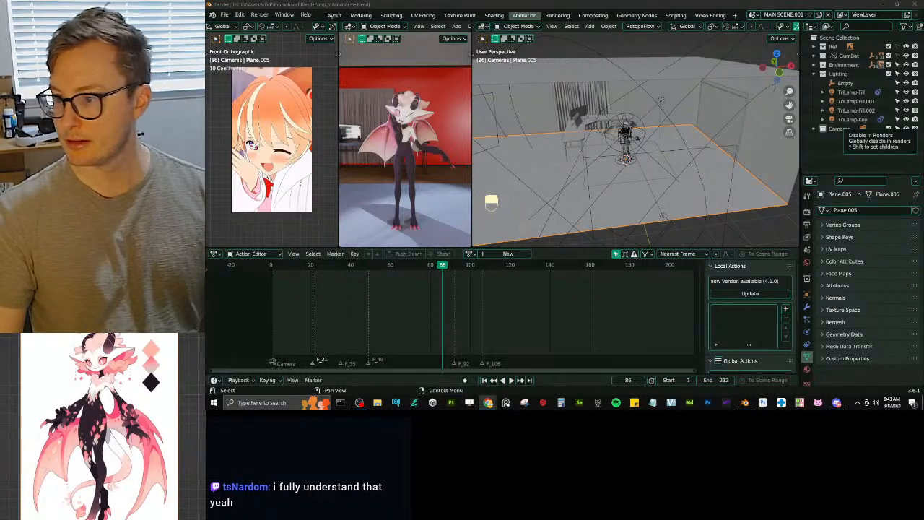
pyautogui.moveTo(923, 6); pyautogui.dragTo(484, 1)
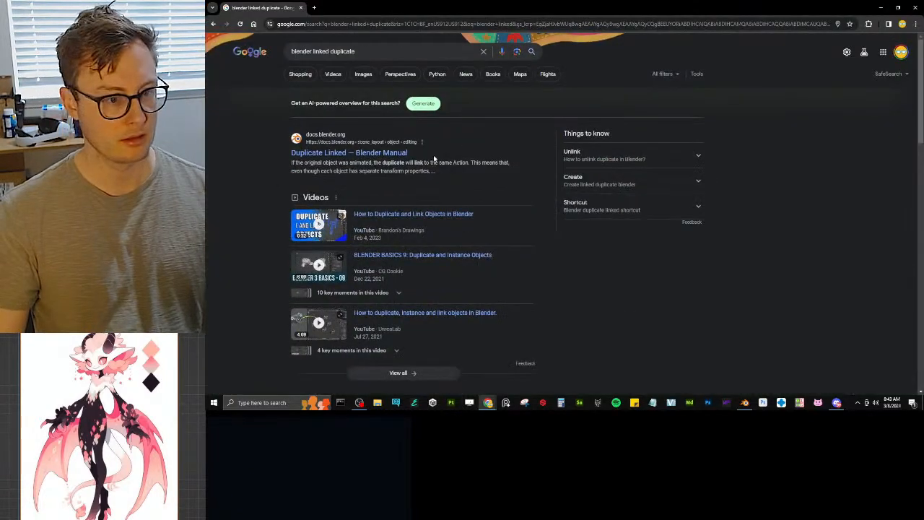
pyautogui.click(324, 153)
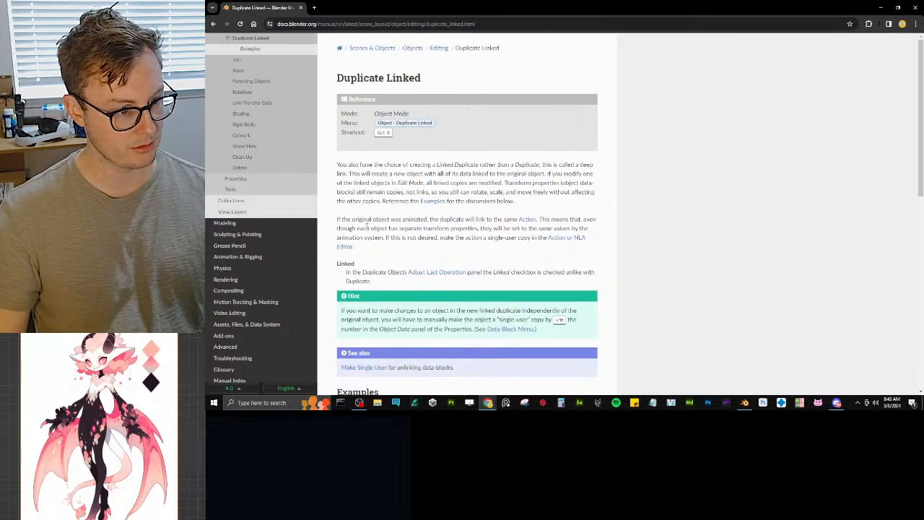
pyautogui.scroll(-1, 620, 216)
pyautogui.moveTo(345, 201); pyautogui.dragTo(402, 207)
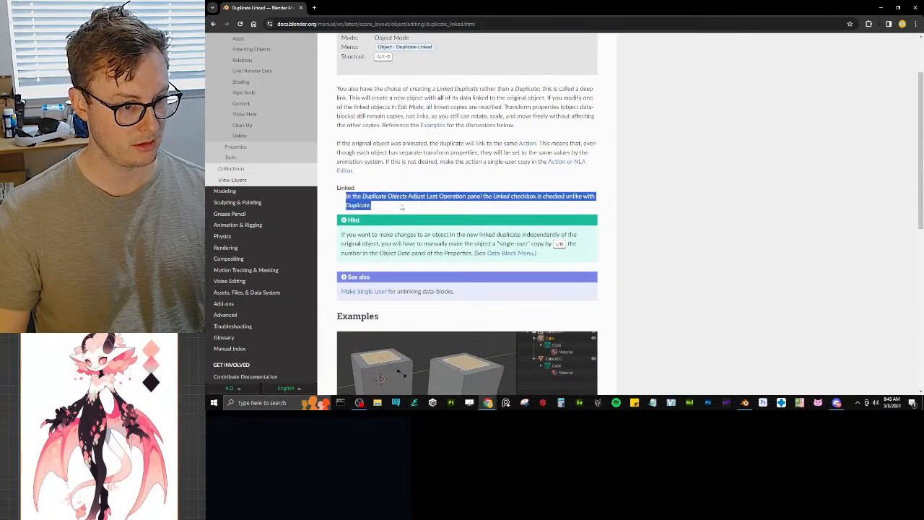
pyautogui.click(434, 209)
pyautogui.scroll(-2, 420, 232)
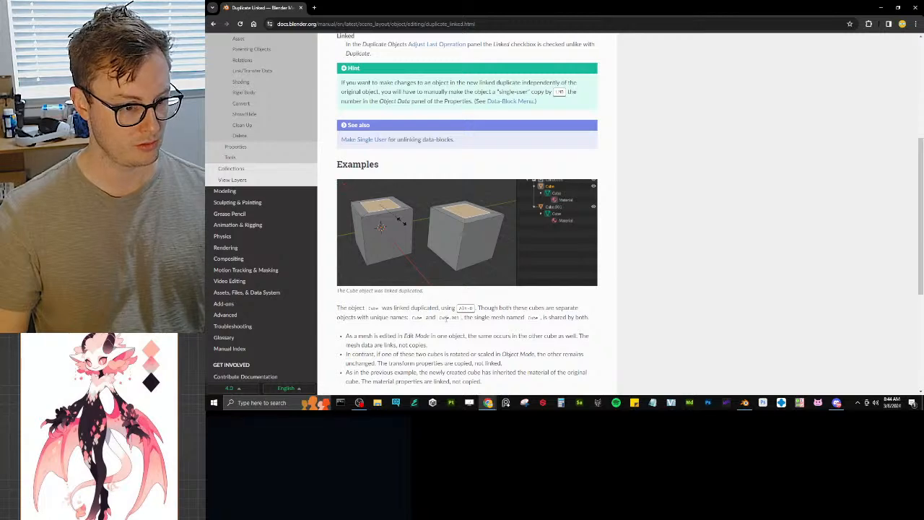
pyautogui.scroll(-3, 504, 317)
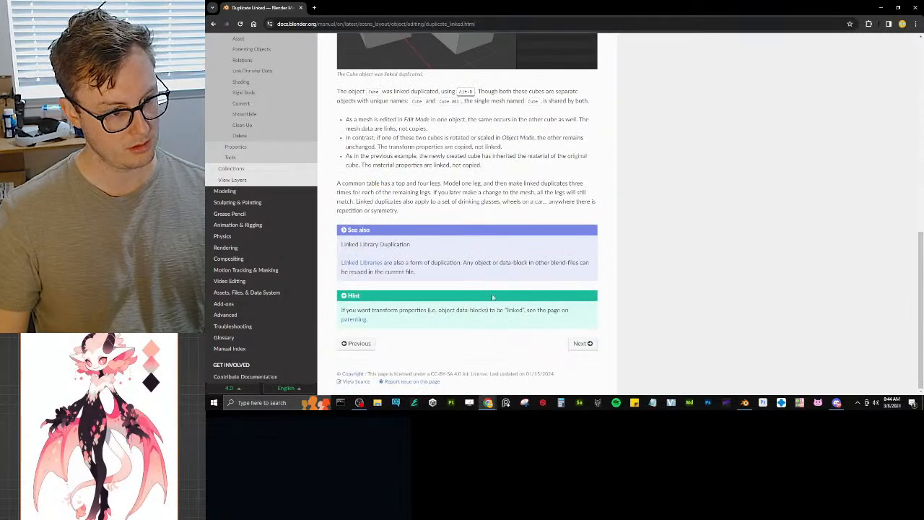
# Step: Open the manual's Linked Libraries page, read how Link references source data, and return to Blender
pyautogui.click(370, 264)
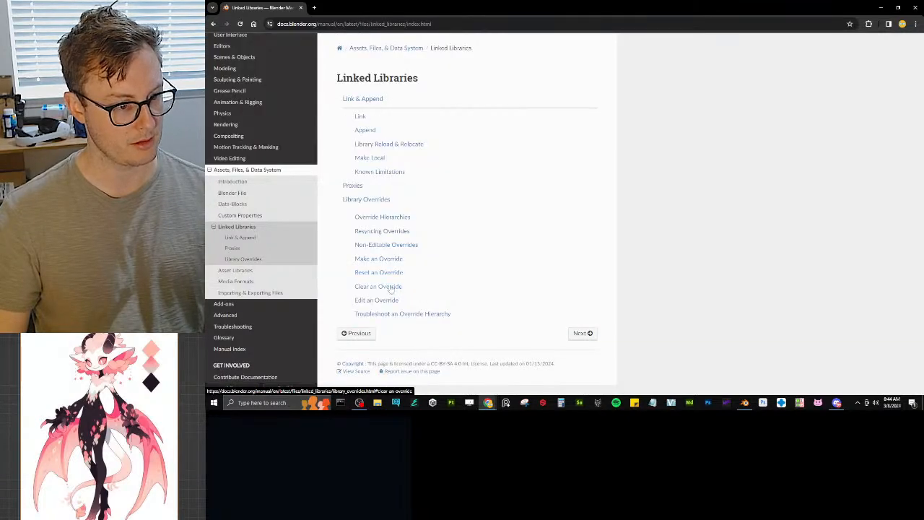
pyautogui.click(363, 117)
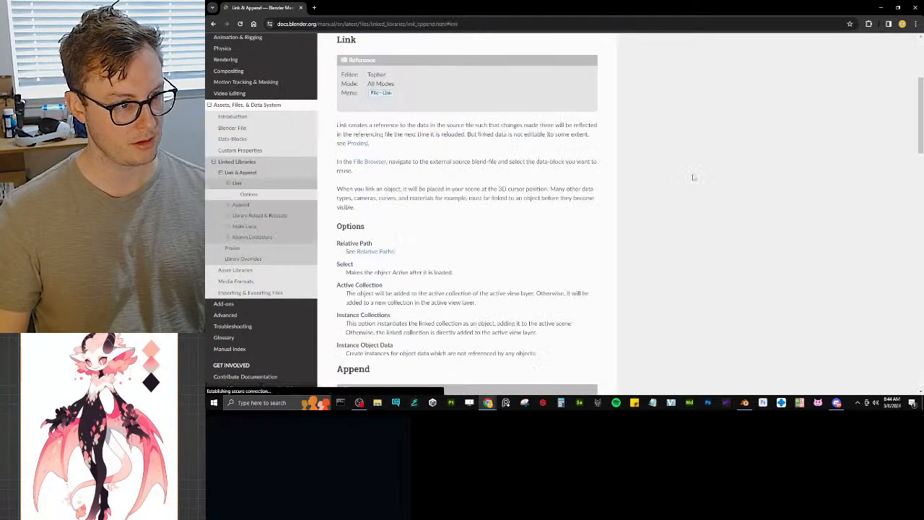
pyautogui.moveTo(337, 125); pyautogui.dragTo(602, 137)
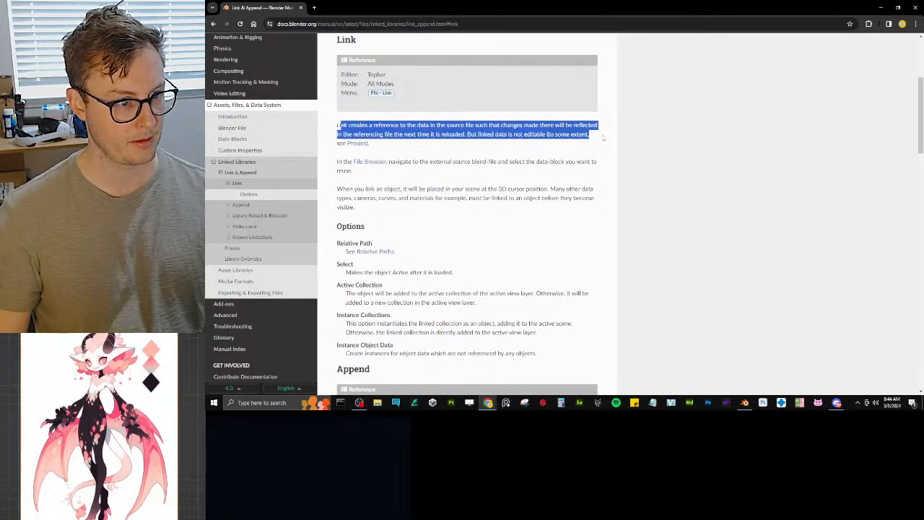
pyautogui.click(567, 160)
pyautogui.hotkey('alt', 'Tab')
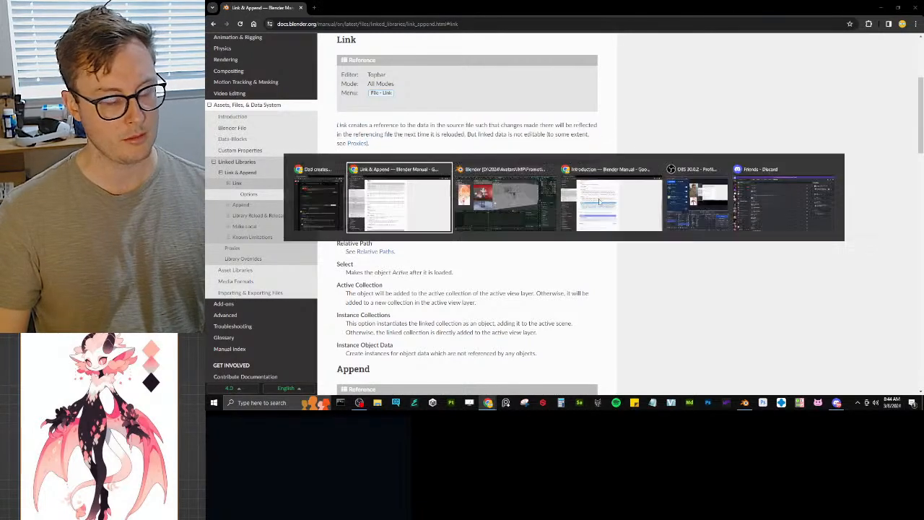
pyautogui.click(513, 202)
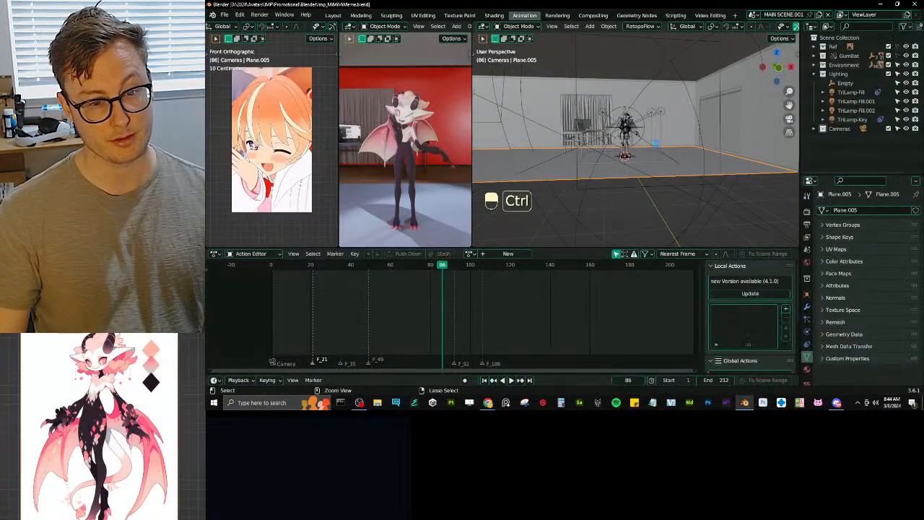
# Step: Save the project, switch to the Shot_1 scene, and delete the Shot_1 and MAIN SCENE.001 scenes
pyautogui.hotkey('ctrl', 's')
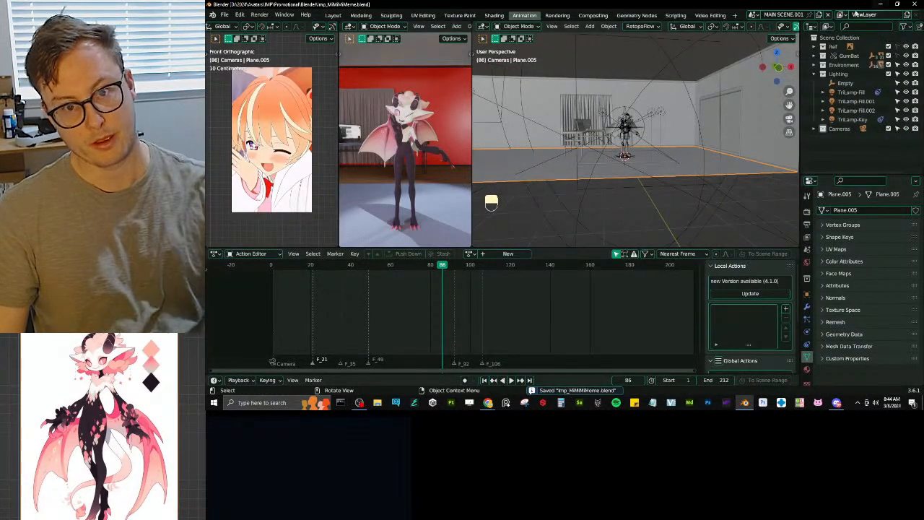
pyautogui.click(753, 15)
pyautogui.click(762, 45)
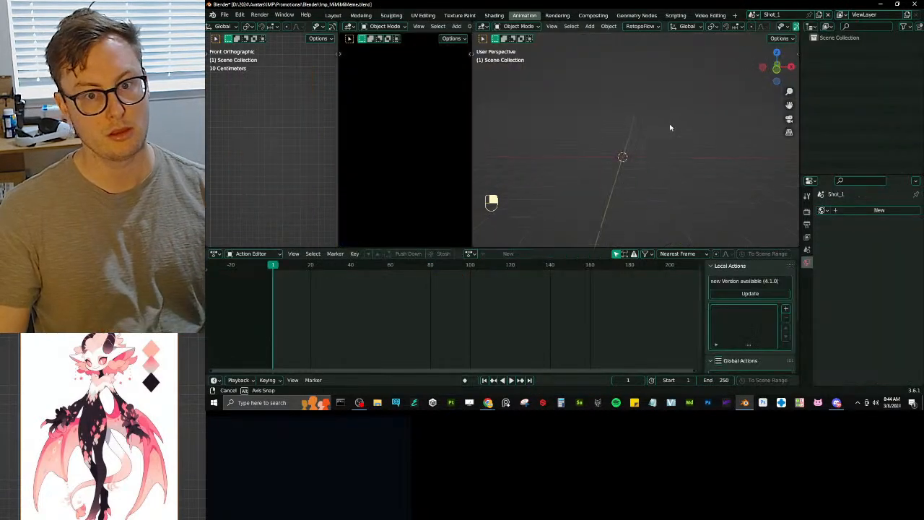
pyautogui.hotkey('ctrl', 's')
pyautogui.click(828, 15)
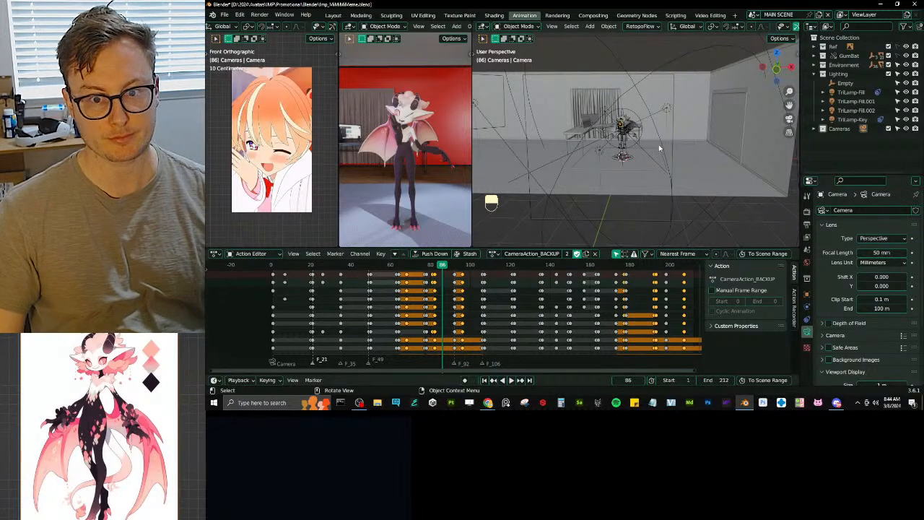
# Step: Collapse the Lighting collection, create a scene from MAIN SCENE with Copy Settings, and inspect its 3D view
pyautogui.click(814, 73)
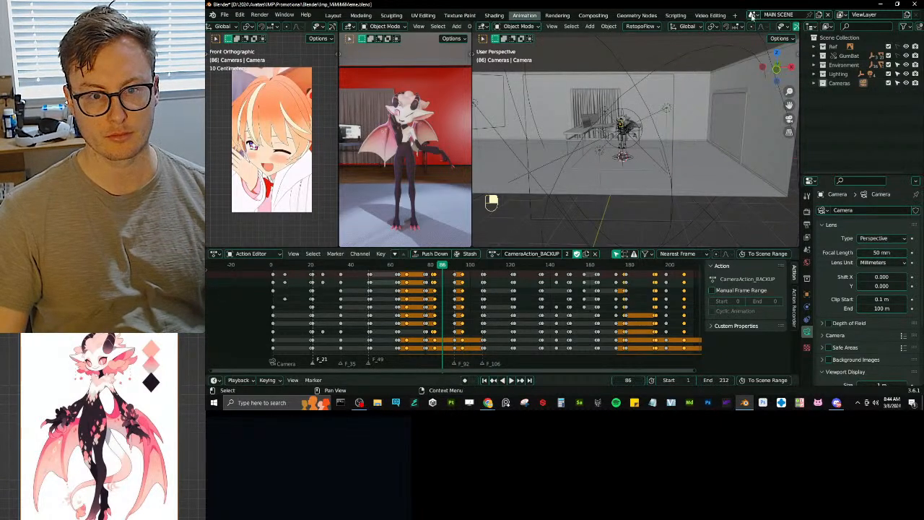
pyautogui.click(817, 14)
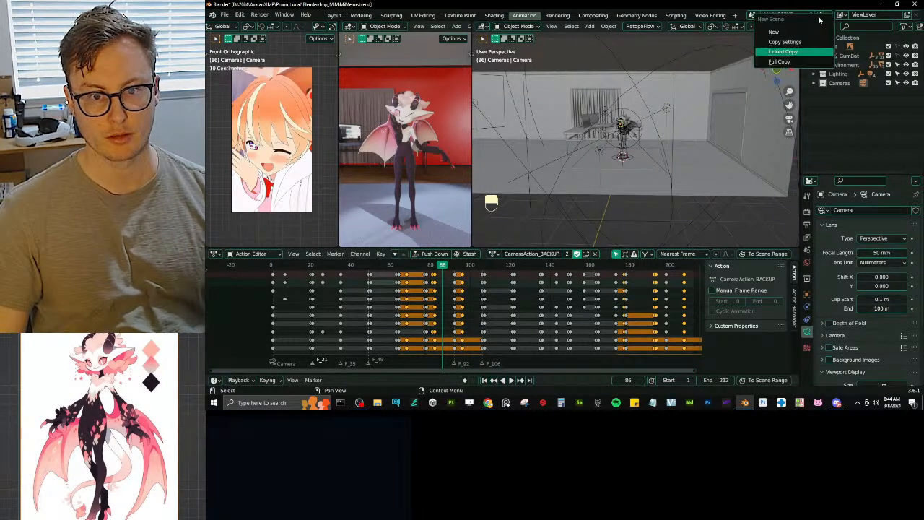
pyautogui.click(791, 44)
pyautogui.press('z')
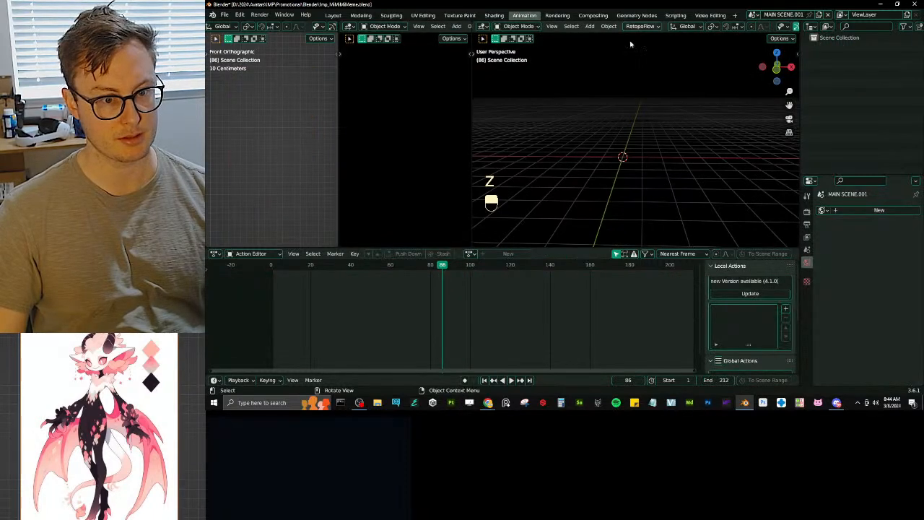
pyautogui.moveTo(646, 109)
pyautogui.mouseDown(button='middle')
pyautogui.moveTo(660, 115)
pyautogui.moveTo(660, 128)
pyautogui.mouseUp(button='middle')
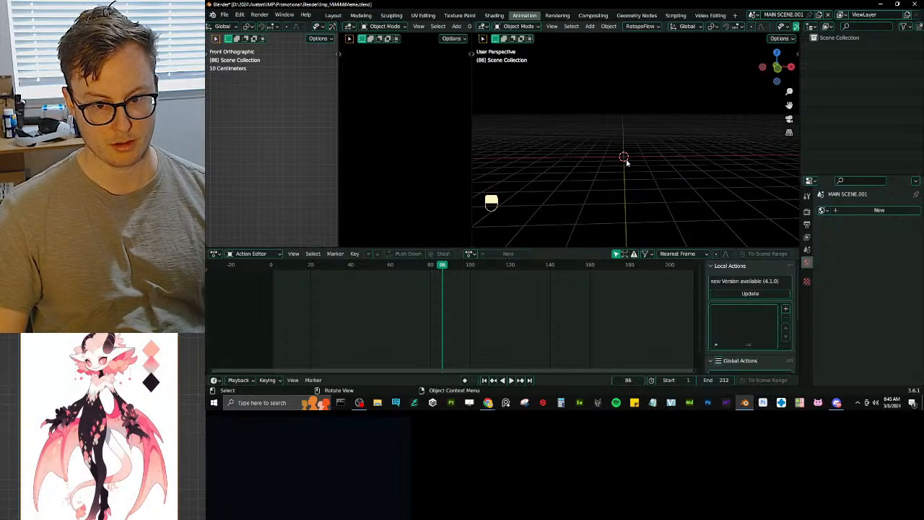
# Step: Assign the existing World to the MAIN SCENE.001 scene, check the environment and save the project
pyautogui.click(822, 210)
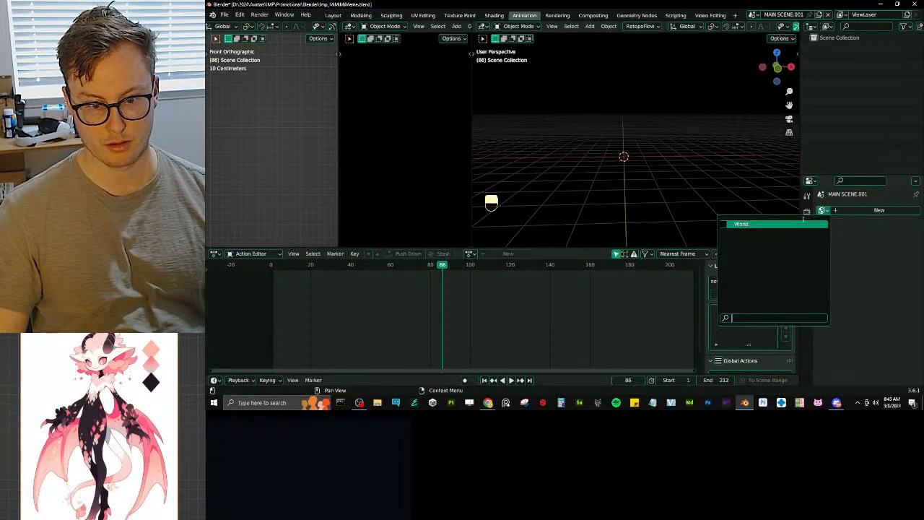
pyautogui.click(802, 224)
pyautogui.moveTo(699, 207); pyautogui.dragTo(648, 150, button='middle')
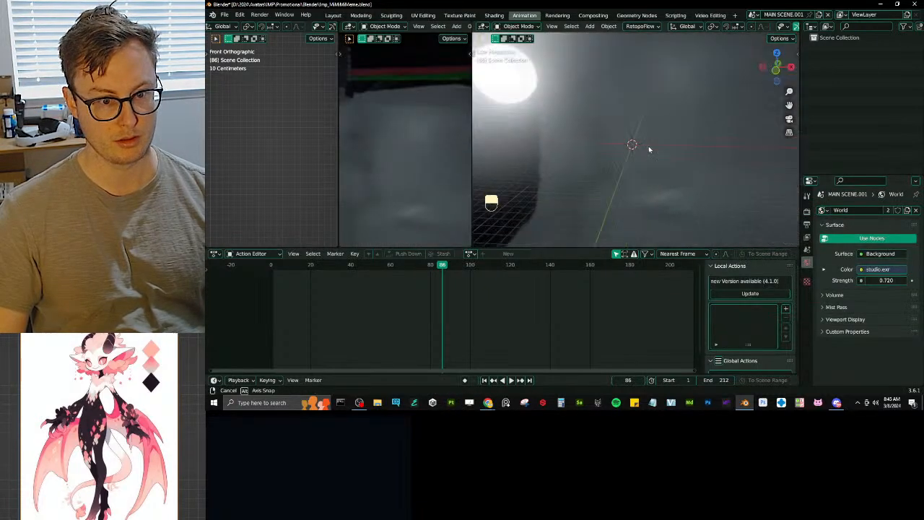
pyautogui.hotkey('ctrl', 's')
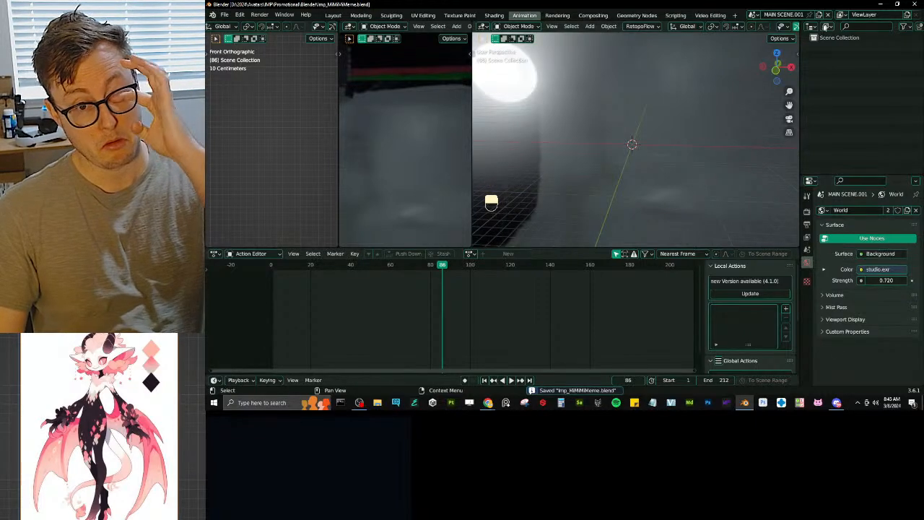
# Step: Delete the MAIN SCENE.001 scene, review the scene list and new-scene options, and save the project
pyautogui.click(828, 15)
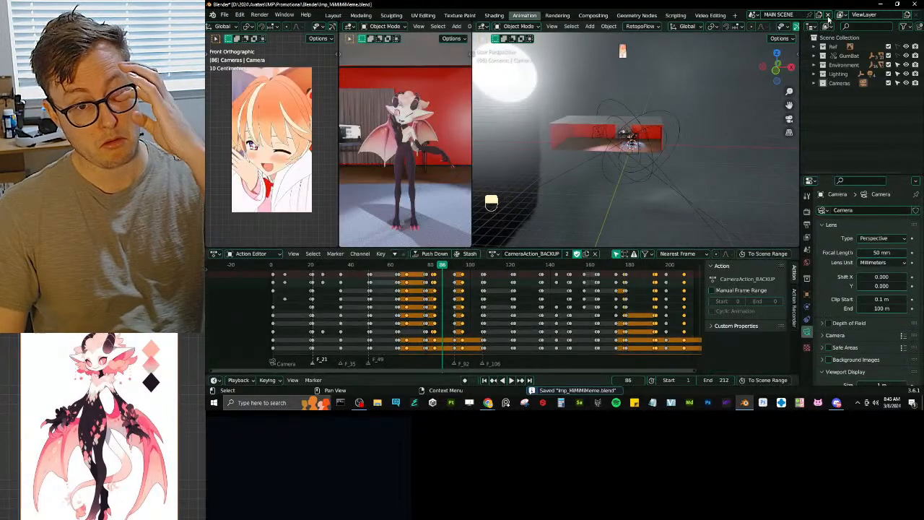
pyautogui.click(753, 15)
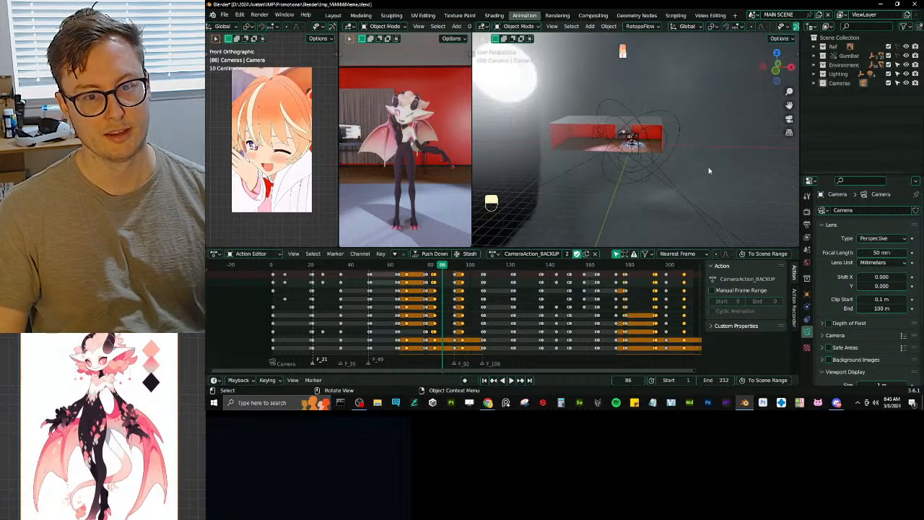
pyautogui.hotkey('ctrl', 's')
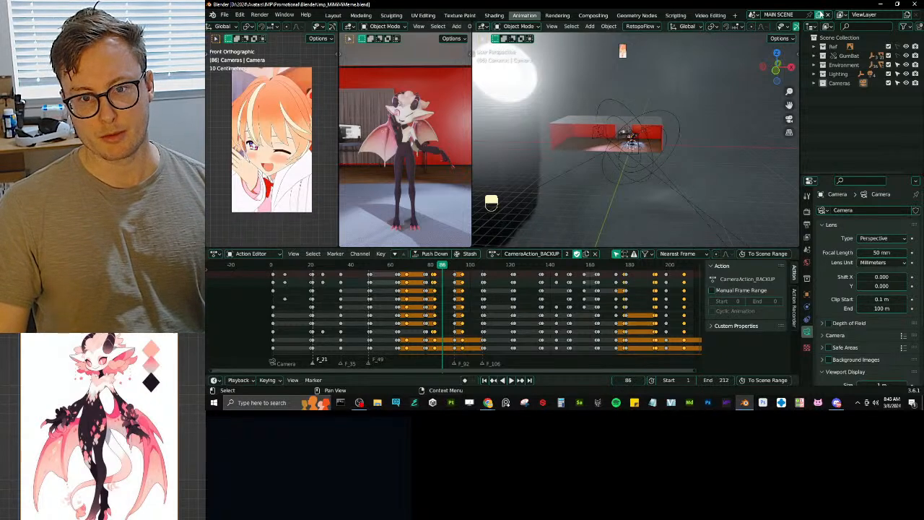
pyautogui.click(821, 15)
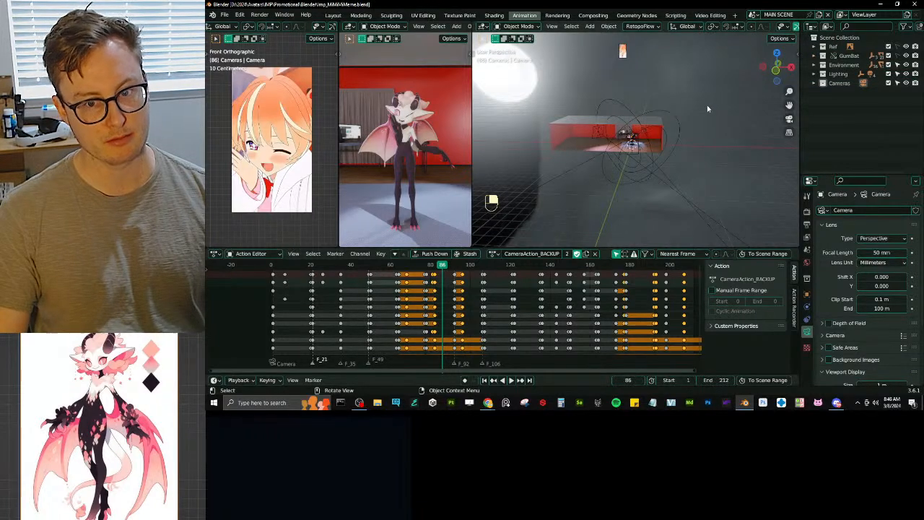
# Step: Exclude the Ref collection from MAIN SCENE's view layer, check the room and save the project
pyautogui.click(888, 46)
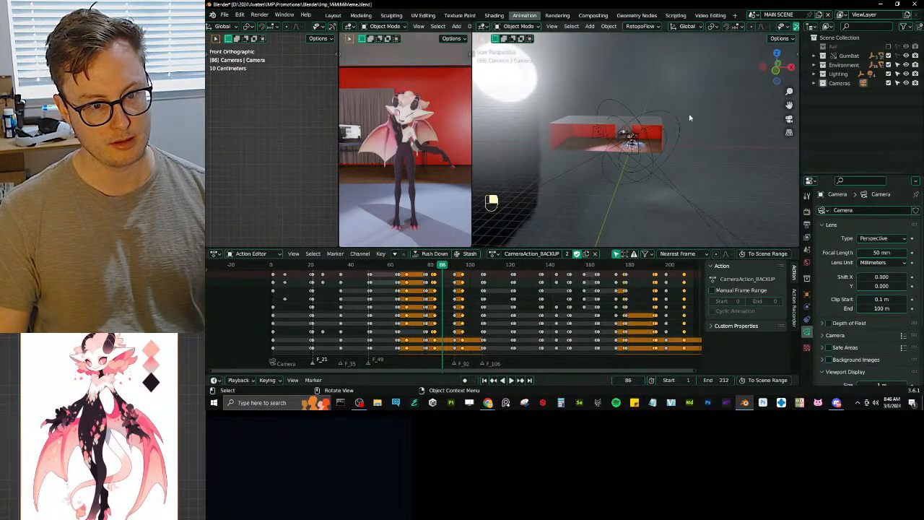
pyautogui.moveTo(625, 138); pyautogui.dragTo(670, 132, button='middle')
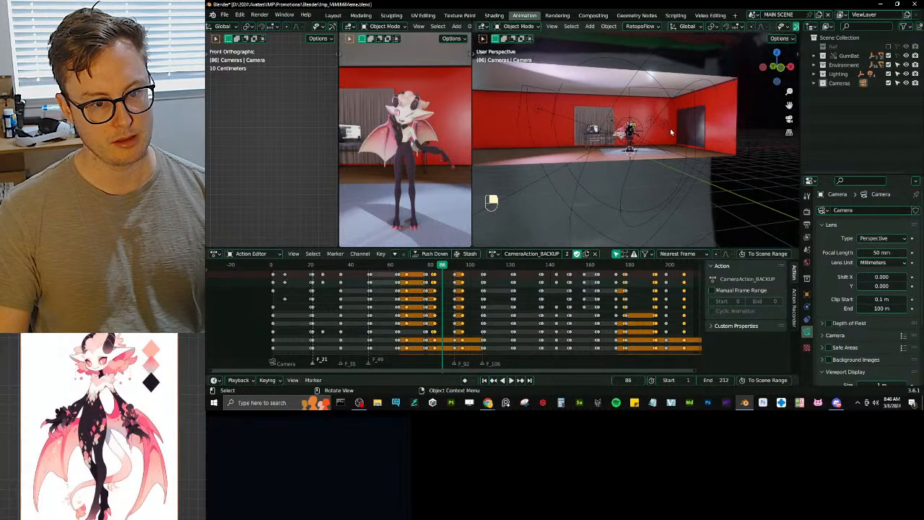
pyautogui.hotkey('ctrl', 's')
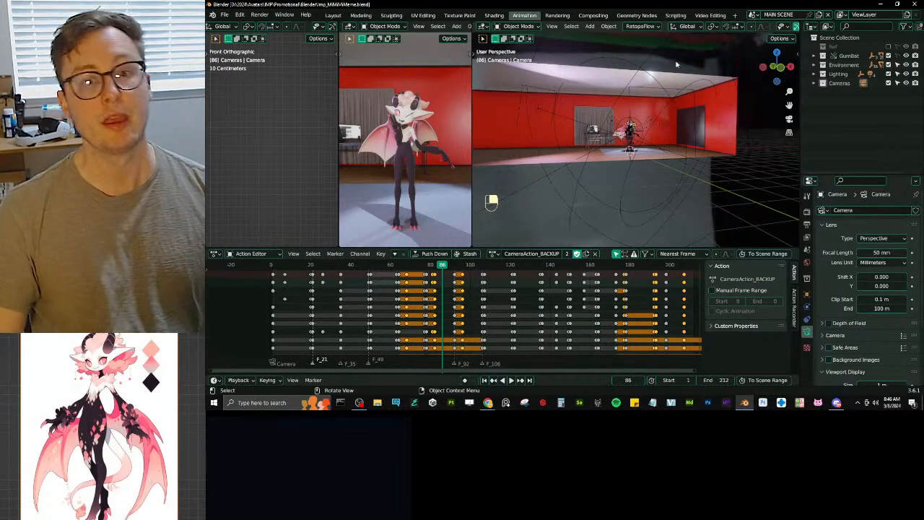
# Step: Create a new empty scene, rename it Shot_01 and save the project
pyautogui.click(820, 14)
pyautogui.click(786, 32)
pyautogui.doubleClick(771, 15)
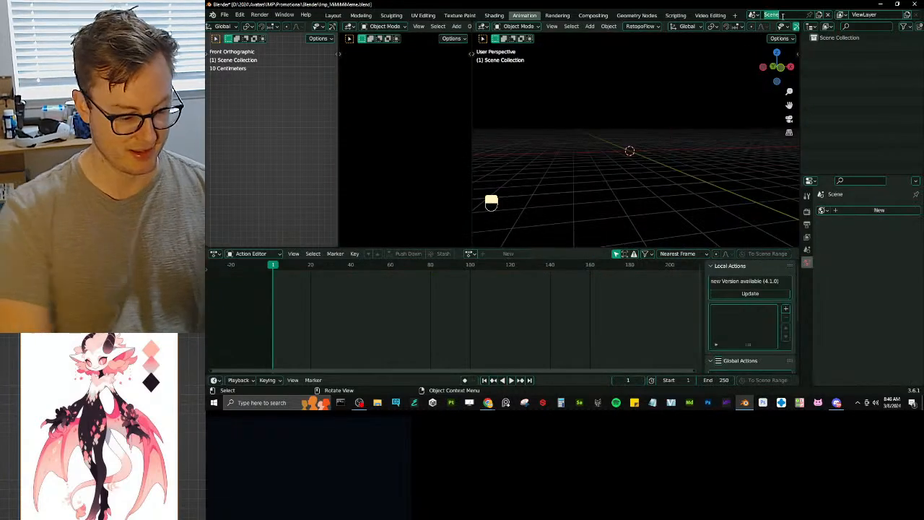
pyautogui.write('Shot')
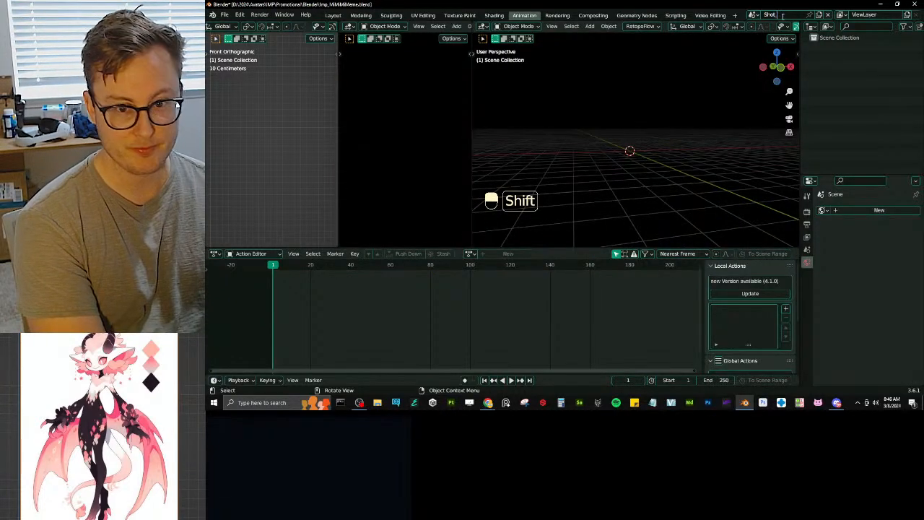
pyautogui.write('_01')
pyautogui.press('Return')
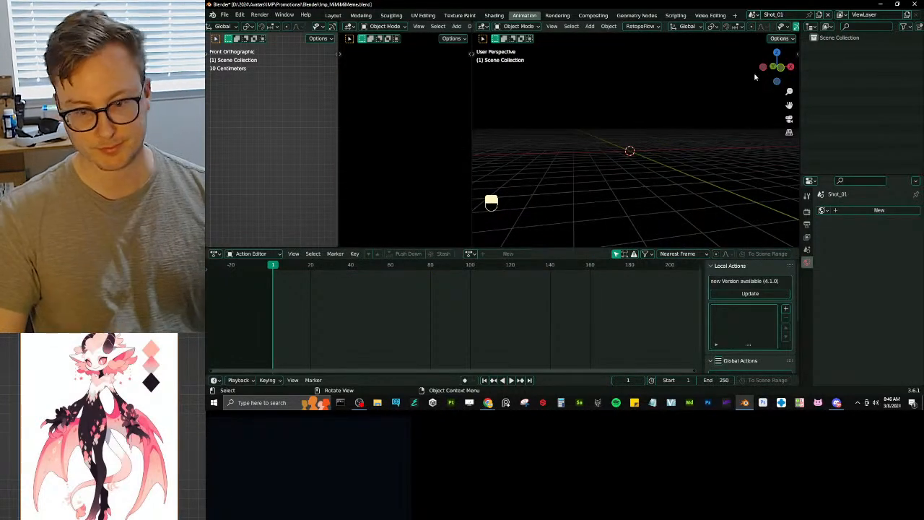
pyautogui.hotkey('ctrl', 's')
# Step: Assign the existing World to the Shot_01 scene and add a collection instance of Environment
pyautogui.click(822, 210)
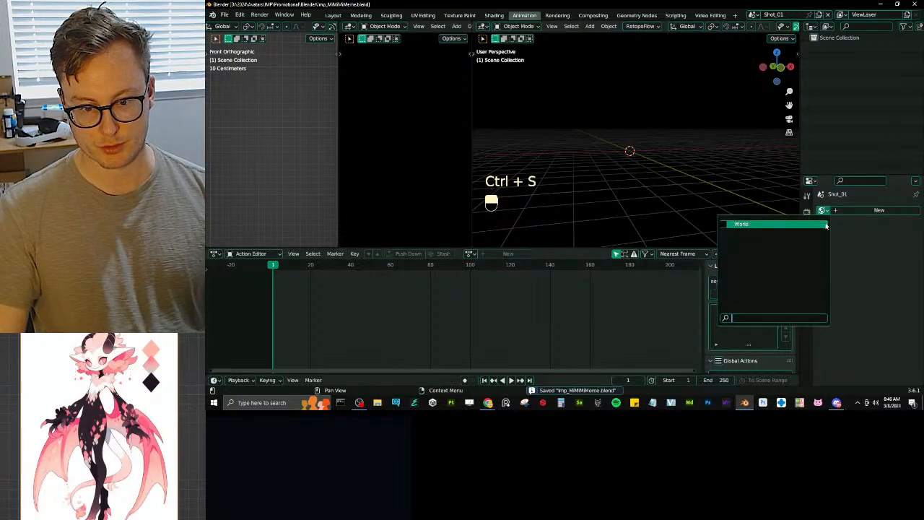
pyautogui.click(823, 224)
pyautogui.hotkey('shift', 'a')
pyautogui.moveTo(589, 148)
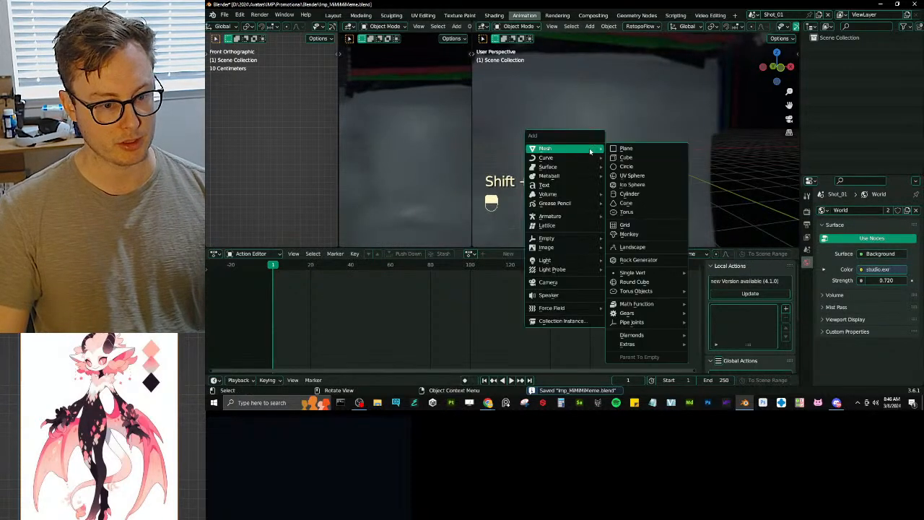
pyautogui.click(561, 323)
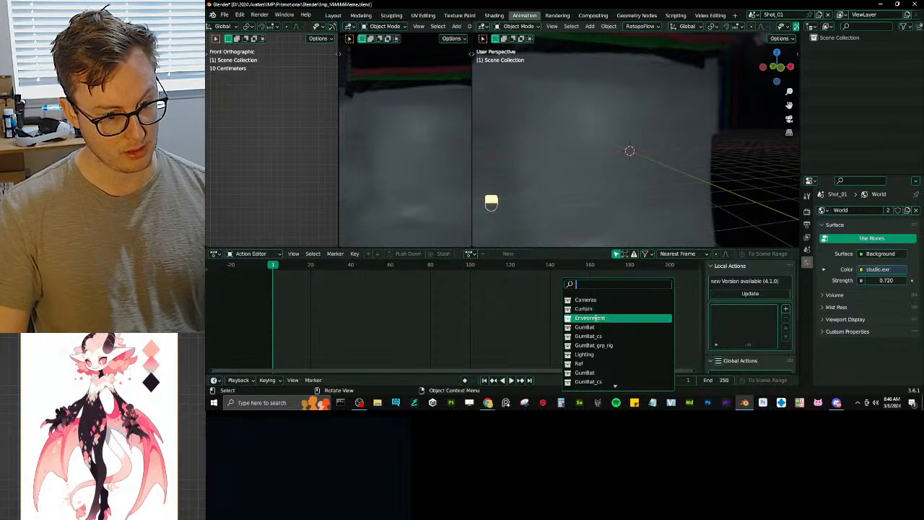
pyautogui.press('Return')
# Step: Add a collection instance of Lighting to the Shot_01 scene and check the lit room
pyautogui.hotkey('shift', 'a')
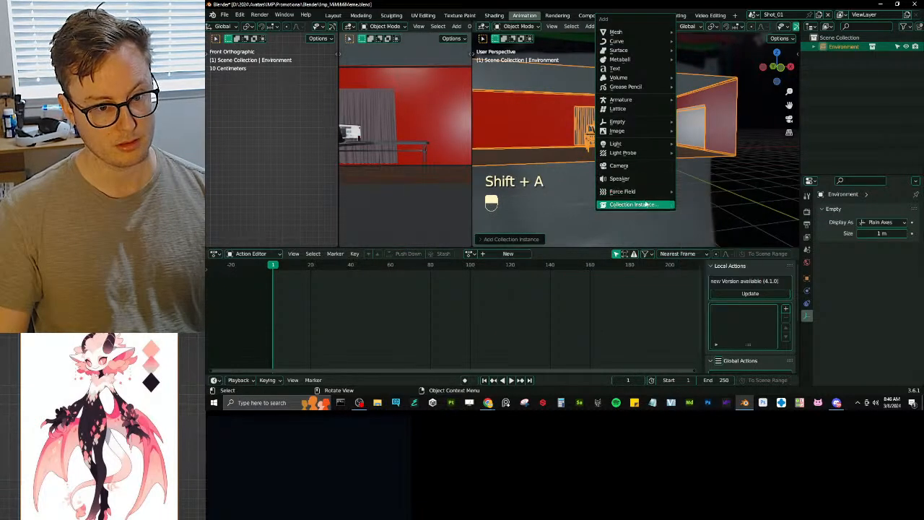
pyautogui.click(647, 205)
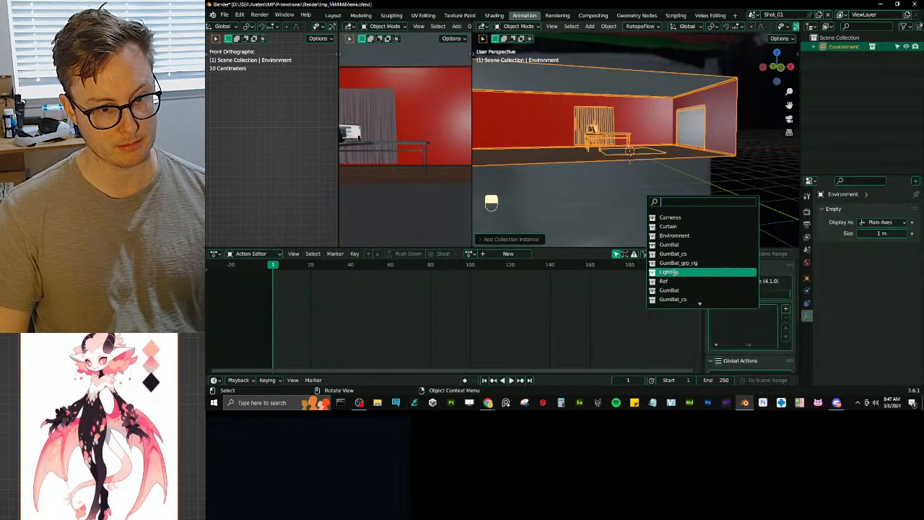
pyautogui.click(675, 272)
pyautogui.press('z')
pyautogui.scroll(4, 678, 173)
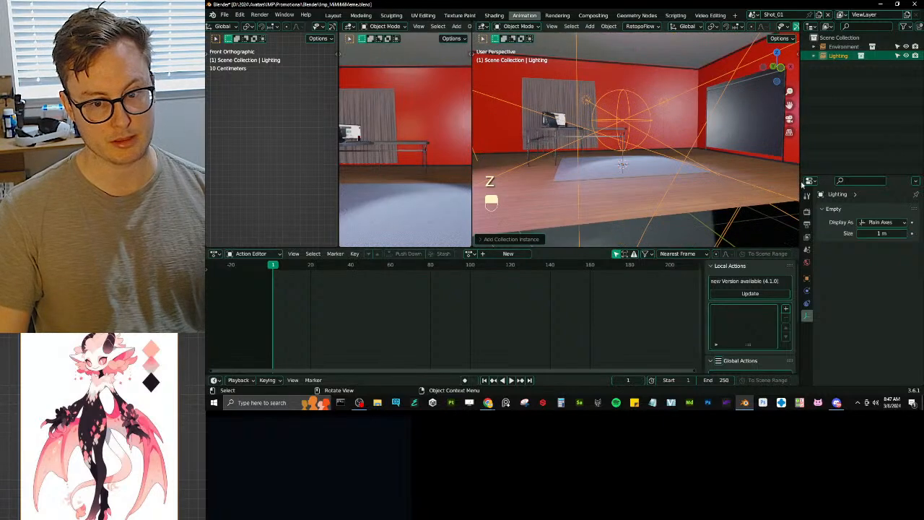
# Step: Enable Ambient Occlusion in Shot_01's render settings with a distance of 5 m
pyautogui.click(807, 211)
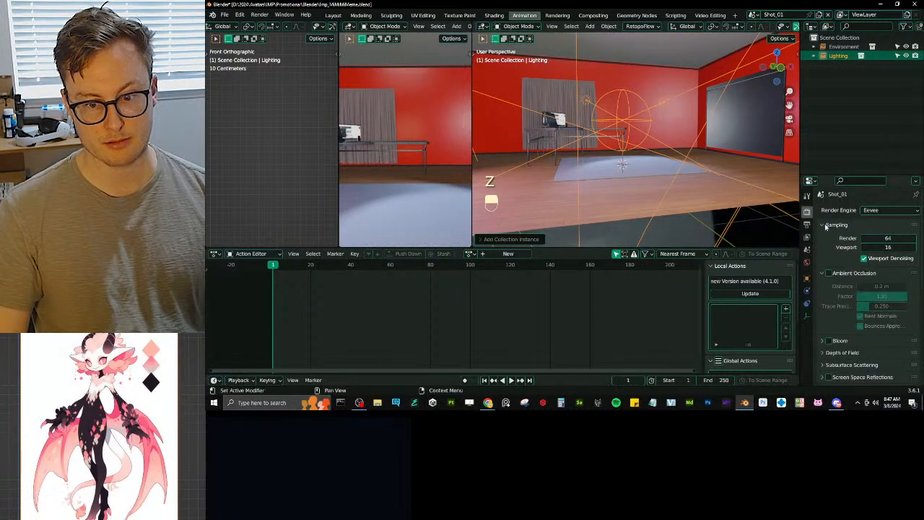
pyautogui.click(830, 274)
pyautogui.scroll(-2, 838, 275)
pyautogui.click(884, 254)
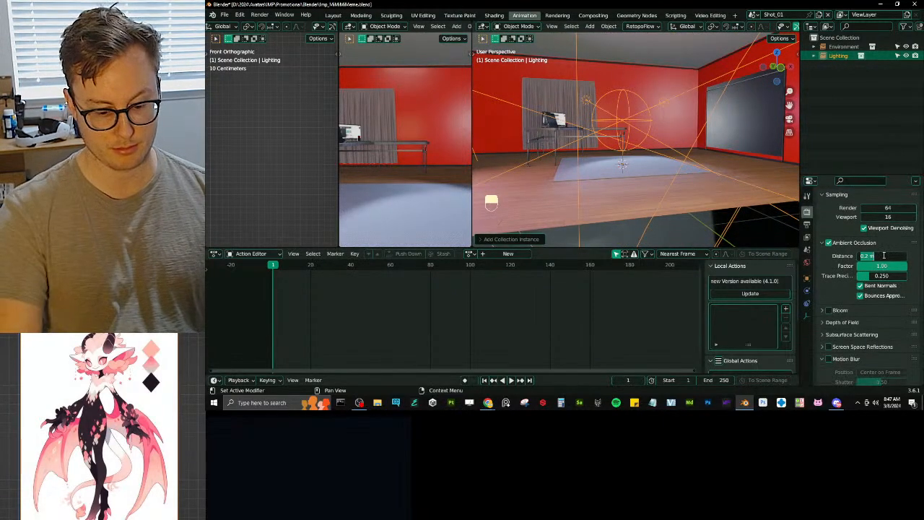
pyautogui.write('5')
pyautogui.press('Return')
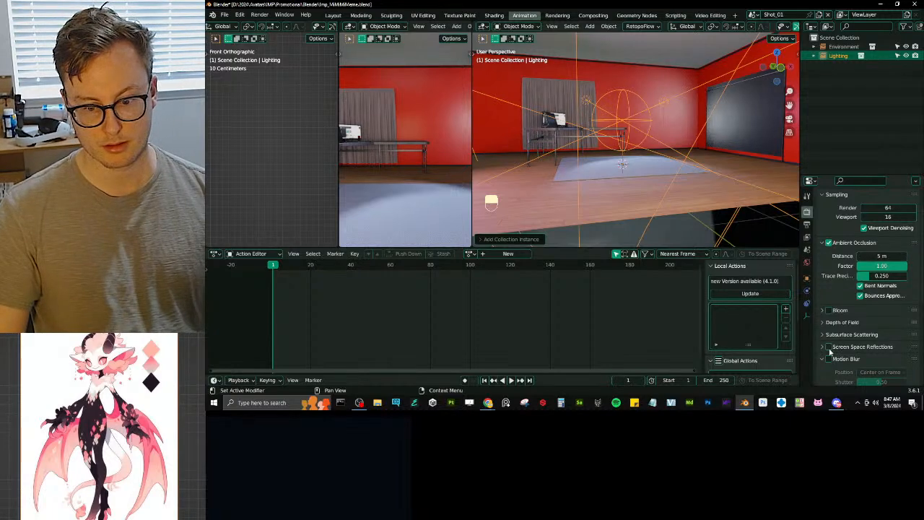
# Step: Enable Screen Space Reflections and Bloom for Shot_01, check the bloom settings and save the project
pyautogui.click(827, 346)
pyautogui.click(828, 309)
pyautogui.moveTo(614, 159); pyautogui.dragTo(643, 147, button='middle')
pyautogui.hotkey('ctrl', 's')
pyautogui.scroll(-5, 696, 187)
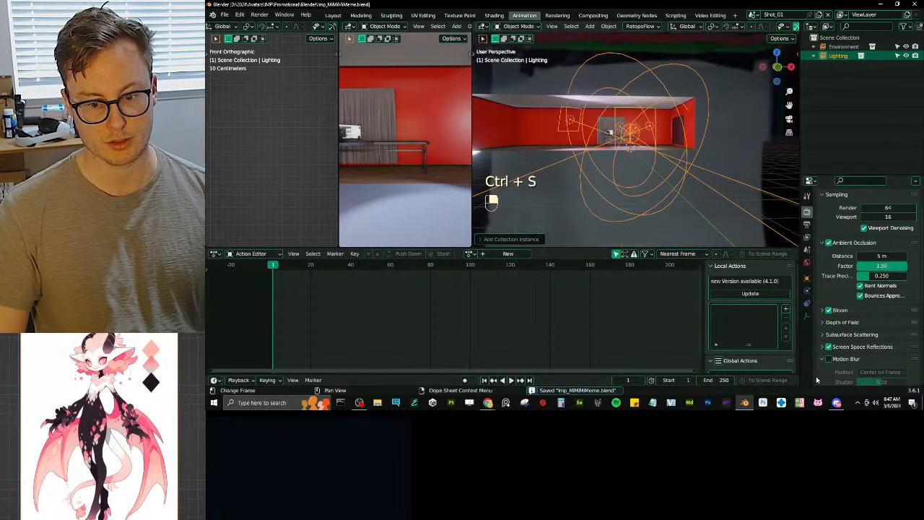
pyautogui.click(845, 309)
pyautogui.scroll(-2, 864, 332)
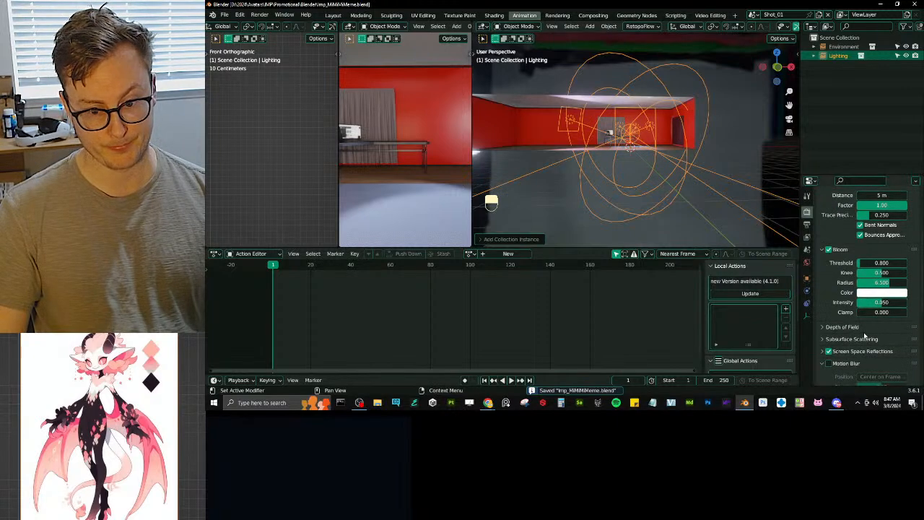
pyautogui.scroll(3, 856, 296)
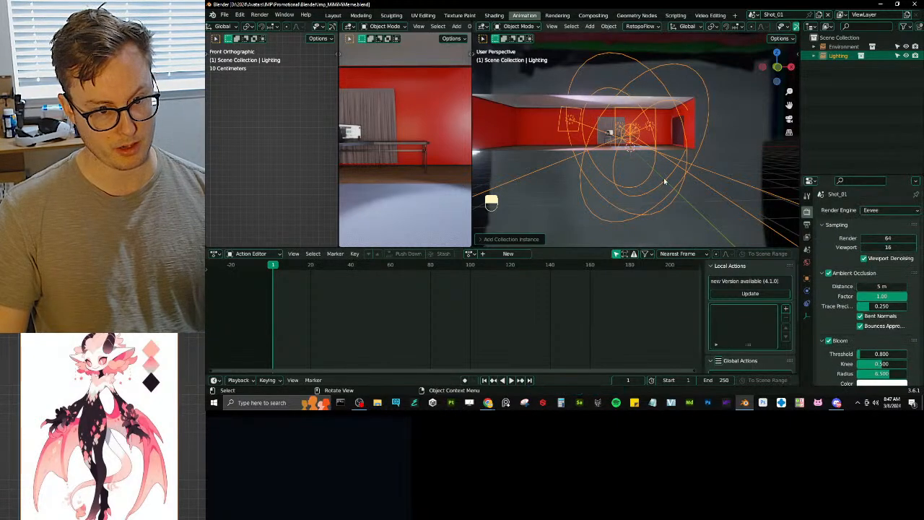
pyautogui.hotkey('ctrl', 's')
pyautogui.scroll(5, 640, 134)
pyautogui.moveTo(640, 134); pyautogui.dragTo(655, 148, button='middle')
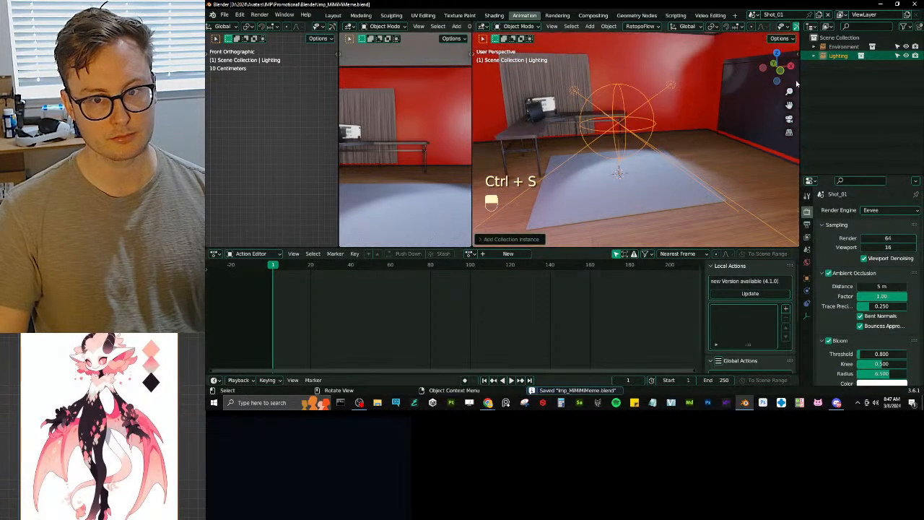
# Step: Deselect the Lighting instance, review the list of scenes and save the project
pyautogui.click(859, 67)
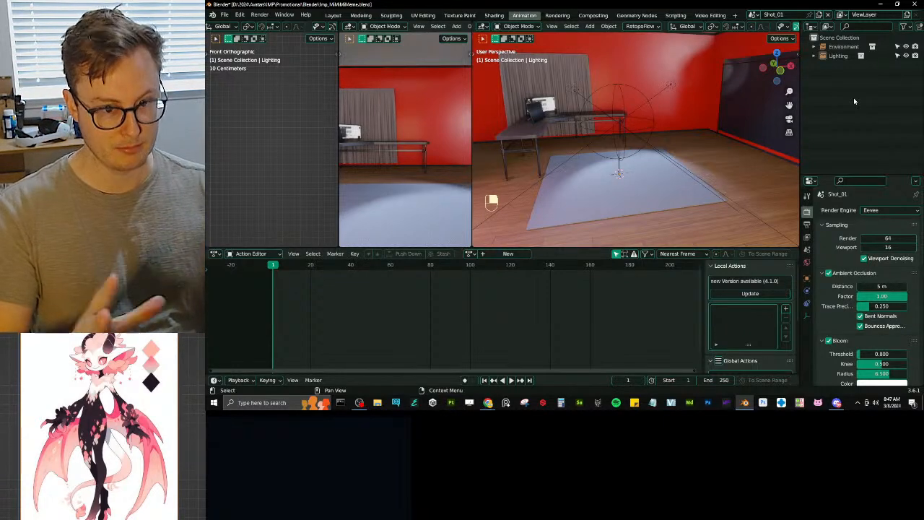
pyautogui.hotkey('ctrl', 's')
pyautogui.hotkey('ctrl', 's')
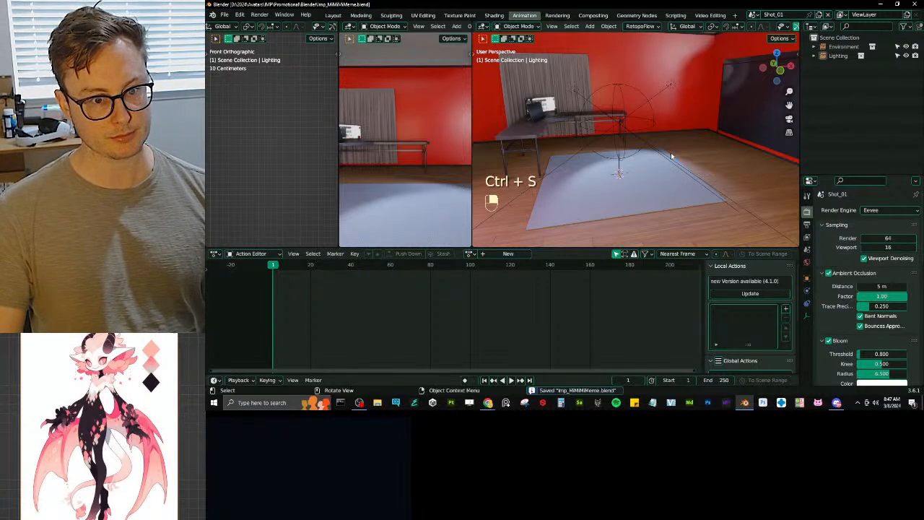
pyautogui.click(753, 14)
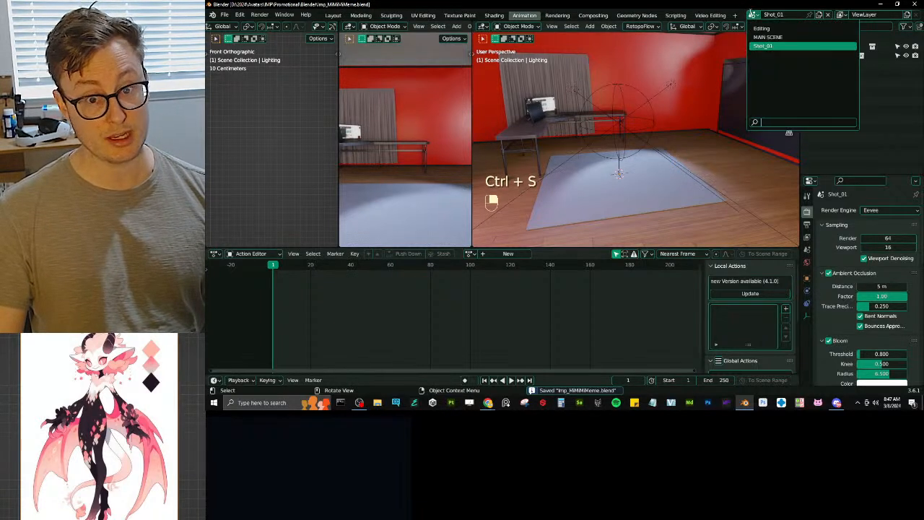
pyautogui.click(765, 46)
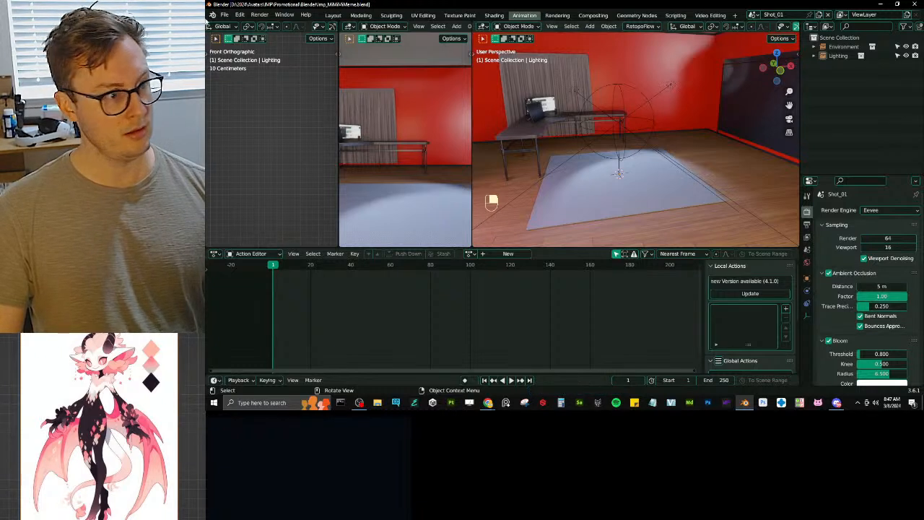
pyautogui.click(753, 15)
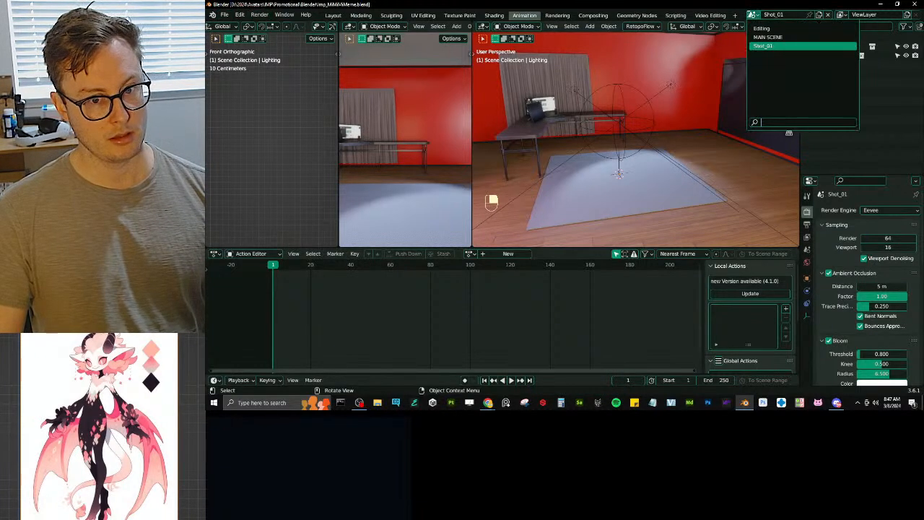
pyautogui.hotkey('ctrl', 's')
pyautogui.hotkey('shift', 'a')
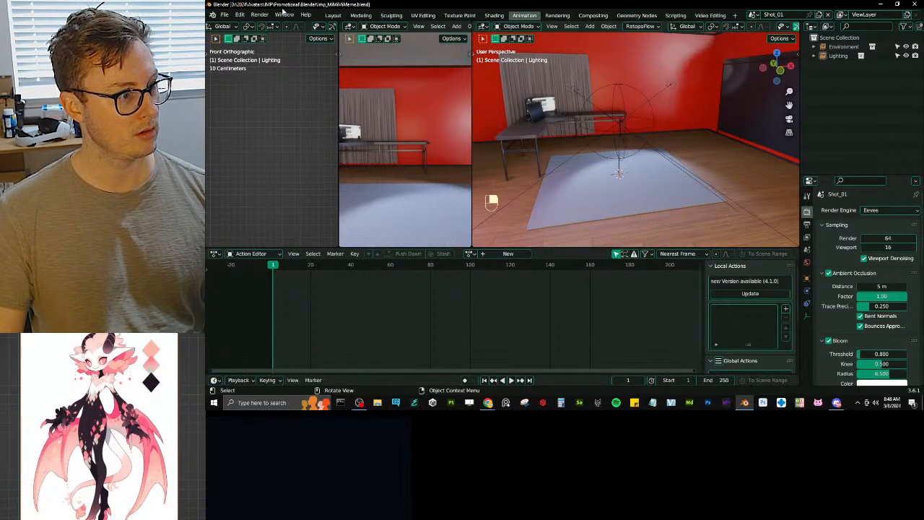
pyautogui.click(221, 17)
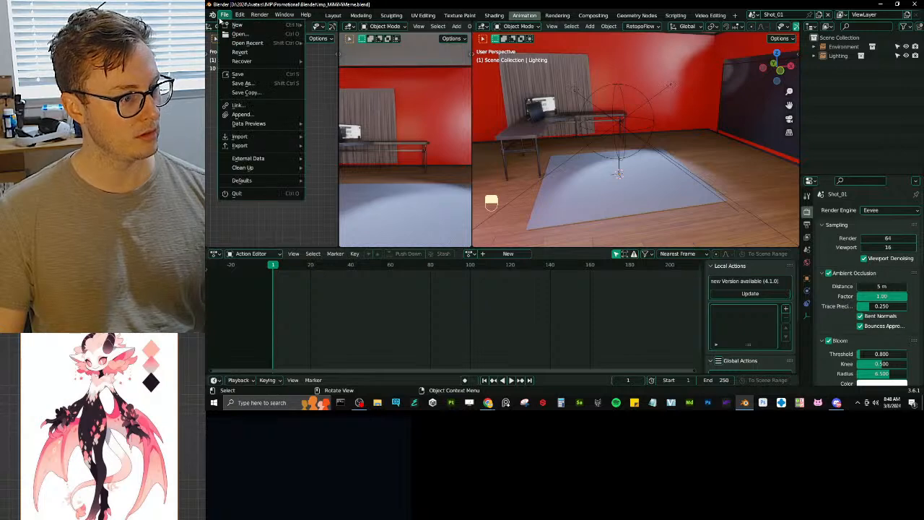
pyautogui.hotkey('ctrl', 's')
# Step: Switch to MAIN SCENE and copy the GumBat collection
pyautogui.click(752, 15)
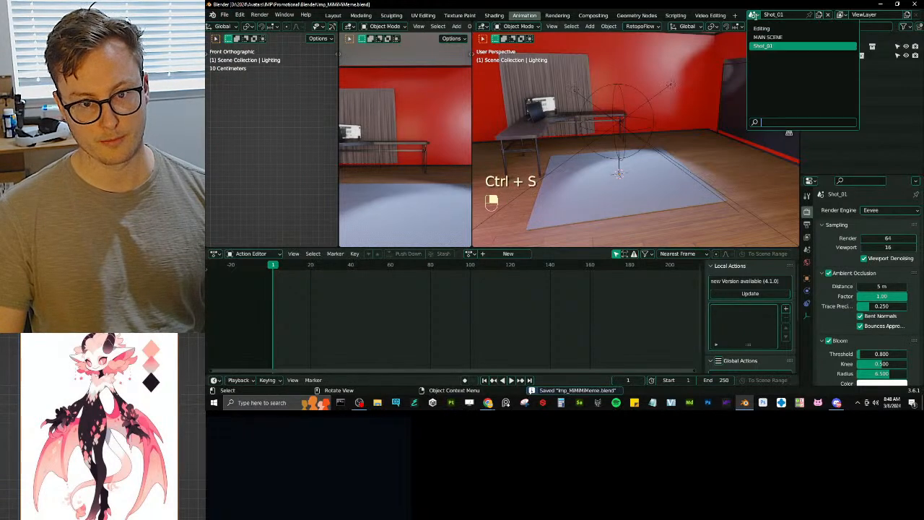
pyautogui.click(768, 36)
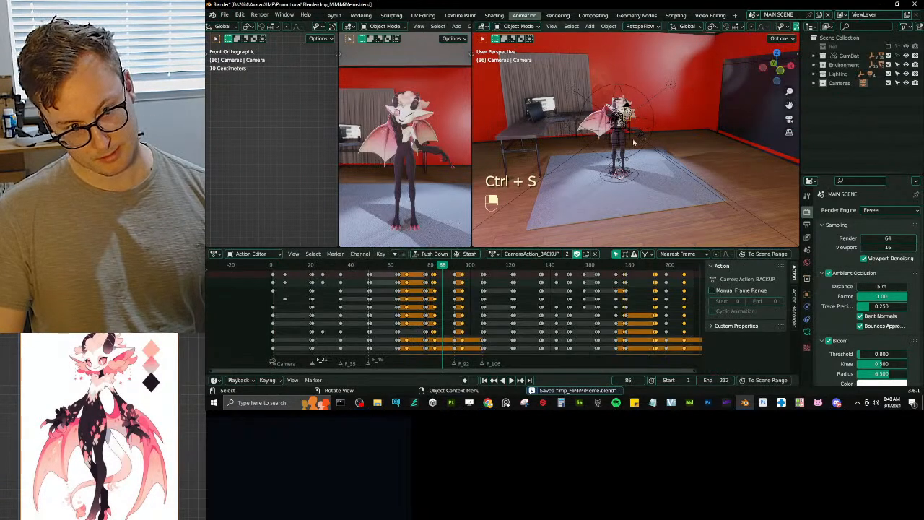
pyautogui.click(625, 186)
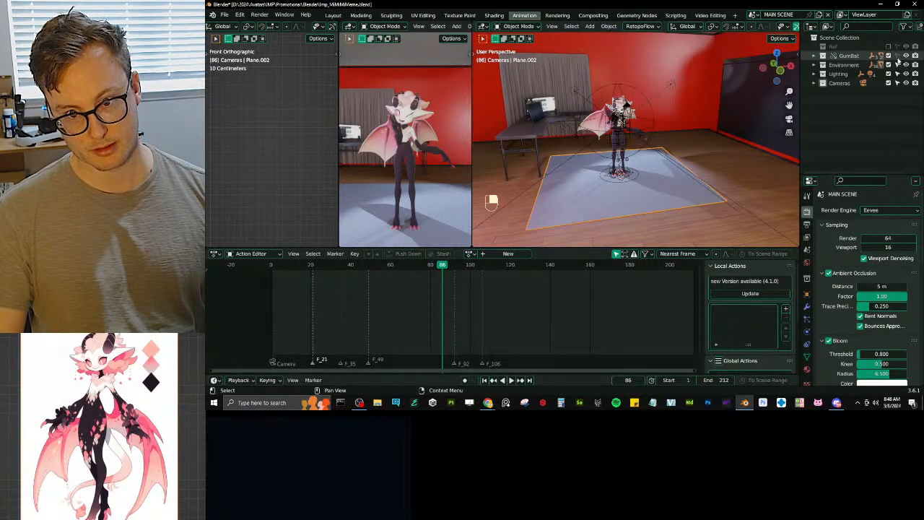
pyautogui.click(837, 57)
pyautogui.rightClick(841, 59)
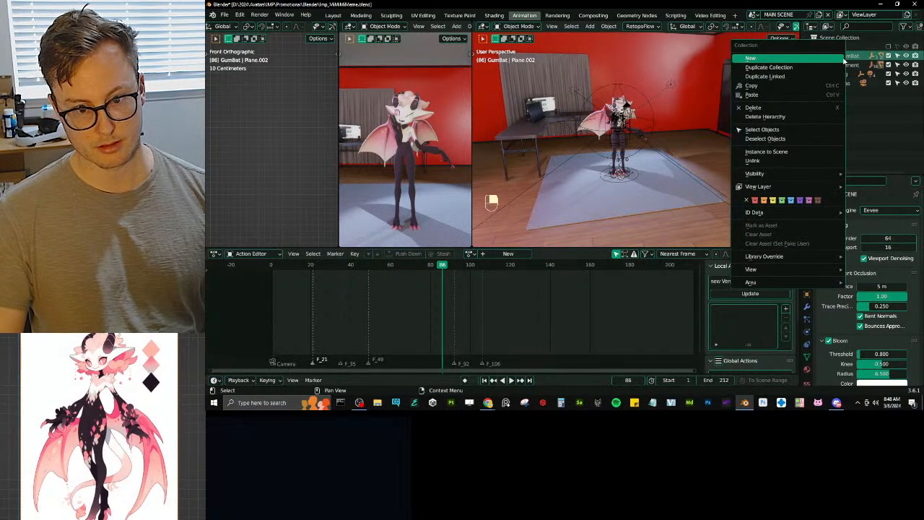
pyautogui.click(843, 59)
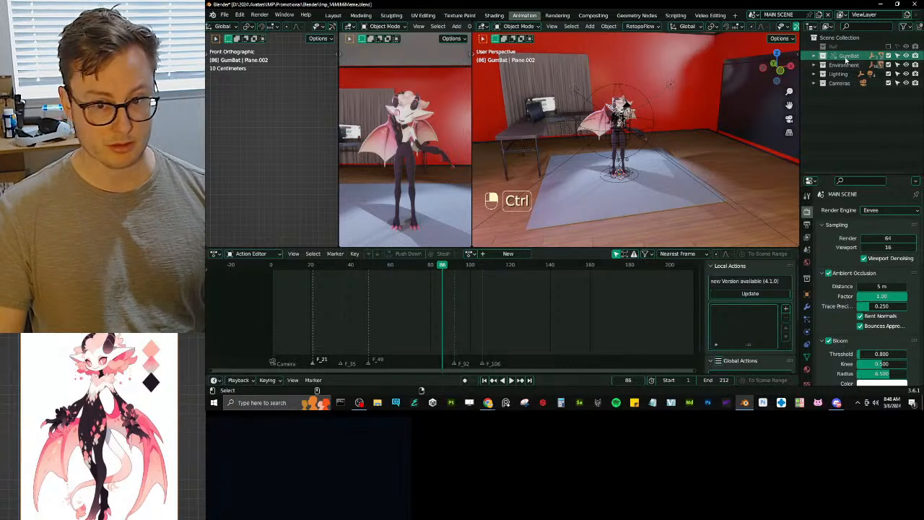
pyautogui.hotkey('ctrl', 'c')
# Step: Paste the GumBat collection into Shot_01, check its animation up to frame 95 and save the project
pyautogui.click(751, 16)
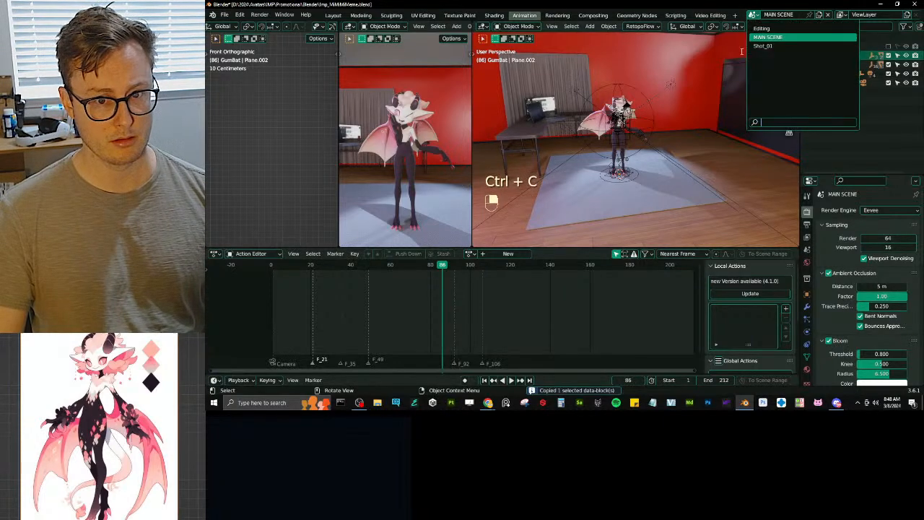
pyautogui.click(779, 44)
pyautogui.hotkey('ctrl', 'v')
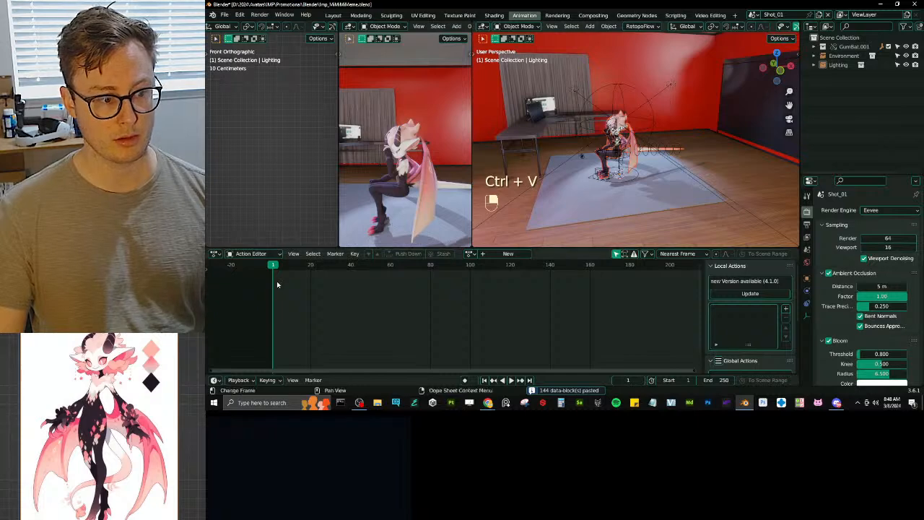
pyautogui.moveTo(291, 268); pyautogui.dragTo(460, 269)
pyautogui.hotkey('ctrl', 's')
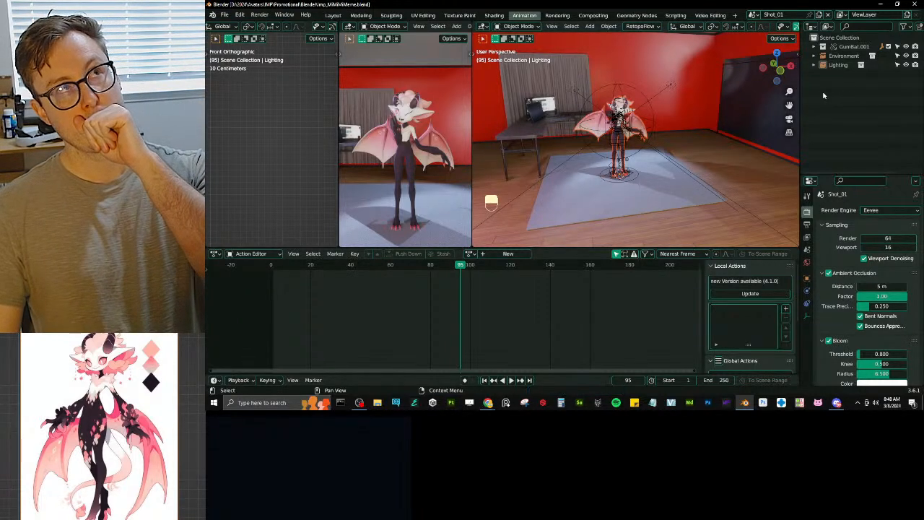
# Step: Inspect the contents of MAIN SCENE's Cameras collection, return to Shot_01 and save the project
pyautogui.click(752, 15)
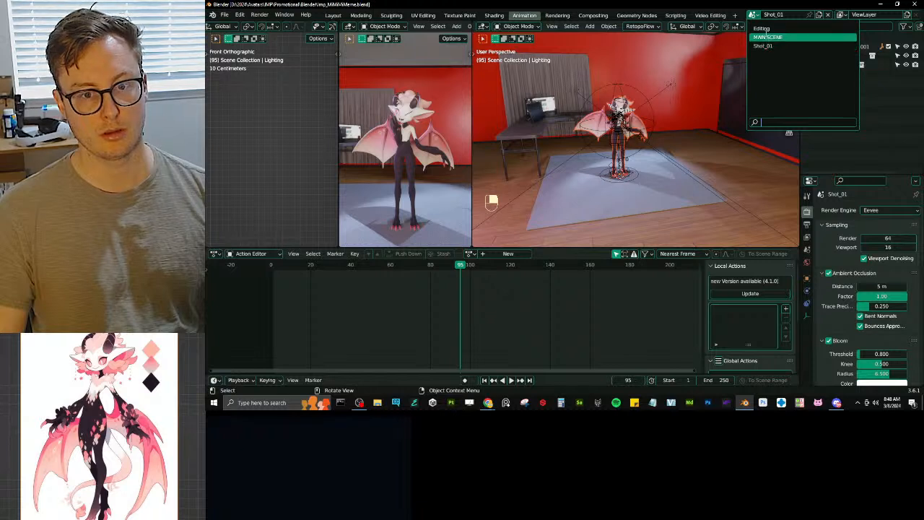
pyautogui.click(767, 37)
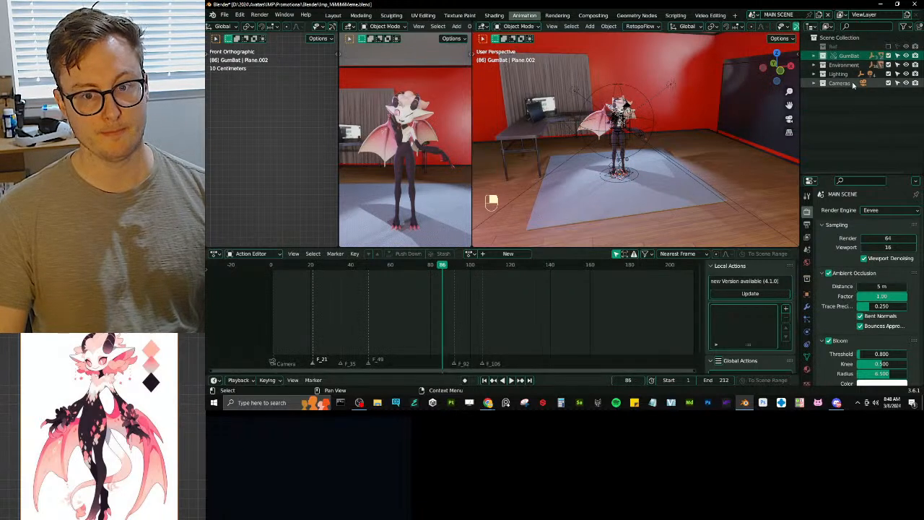
pyautogui.click(815, 84)
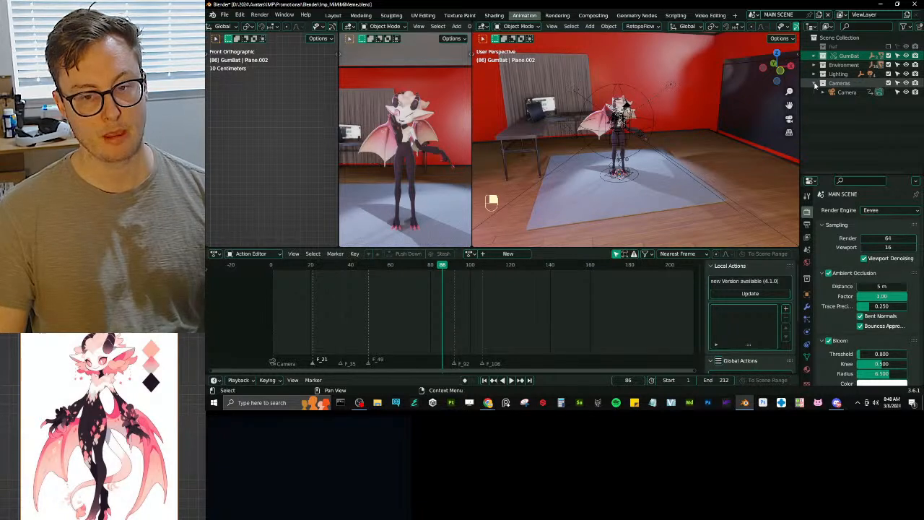
pyautogui.click(815, 83)
pyautogui.click(755, 15)
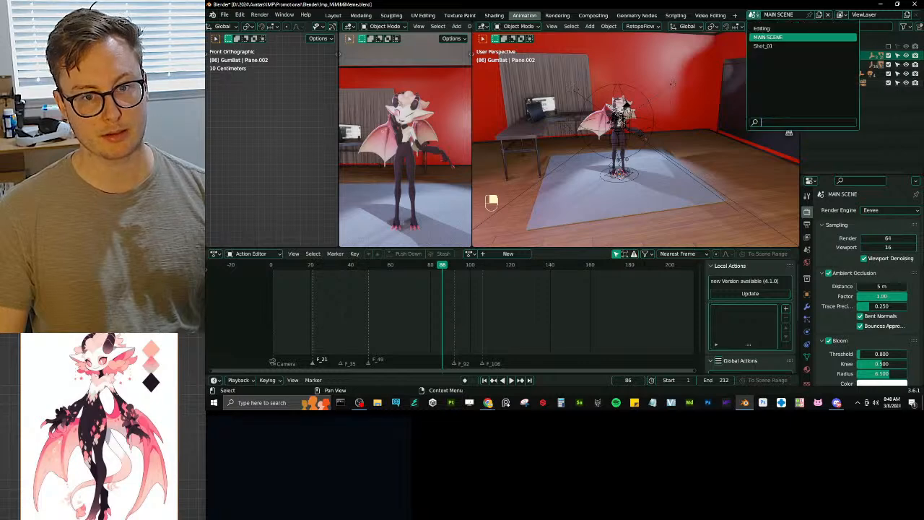
pyautogui.click(780, 45)
pyautogui.hotkey('ctrl', 's')
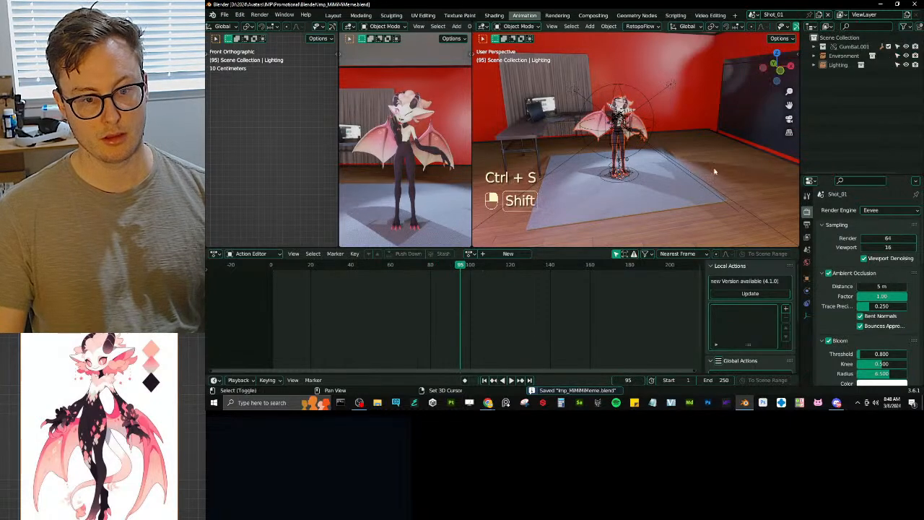
# Step: Add a collection instance of Cameras to the Shot_01 scene
pyautogui.hotkey('shift', 'a')
pyautogui.click(661, 205)
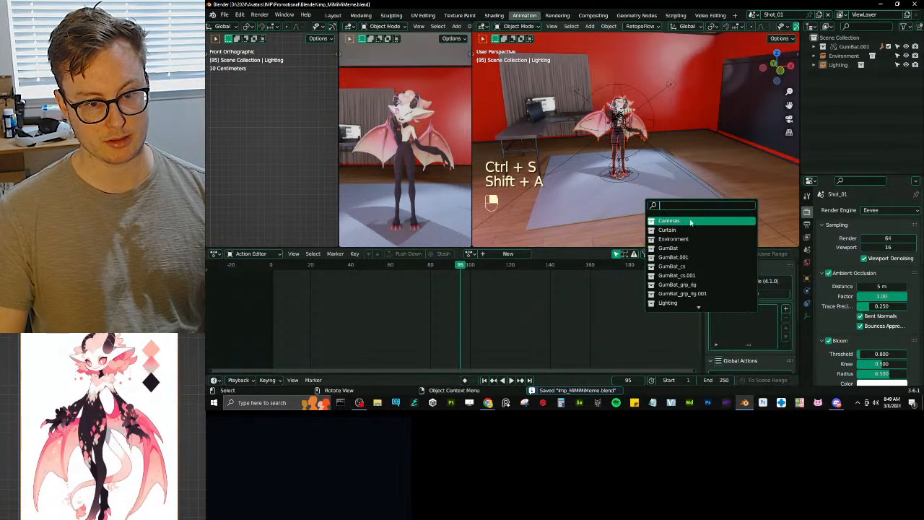
pyautogui.click(690, 220)
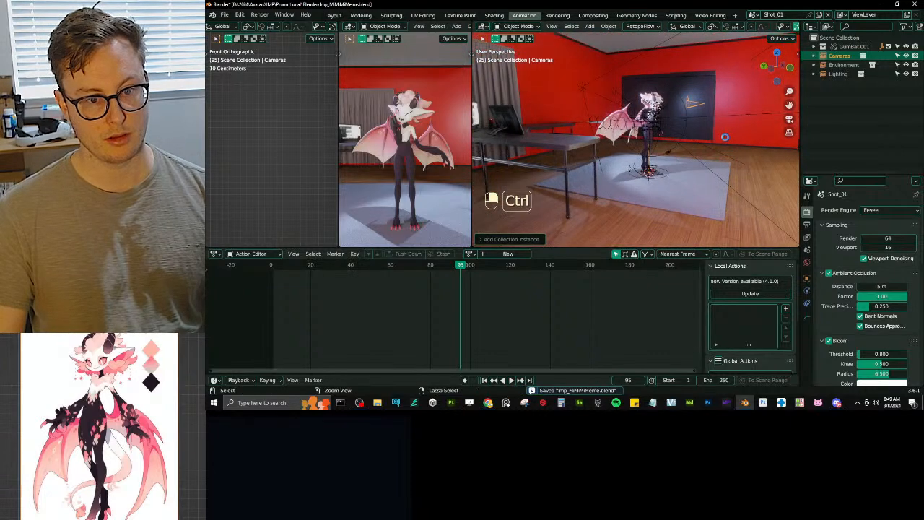
# Step: Save the project and select the GumBat rig in the Shot_01 scene
pyautogui.hotkey('ctrl', 's')
pyautogui.moveTo(725, 137); pyautogui.dragTo(703, 142, button='middle')
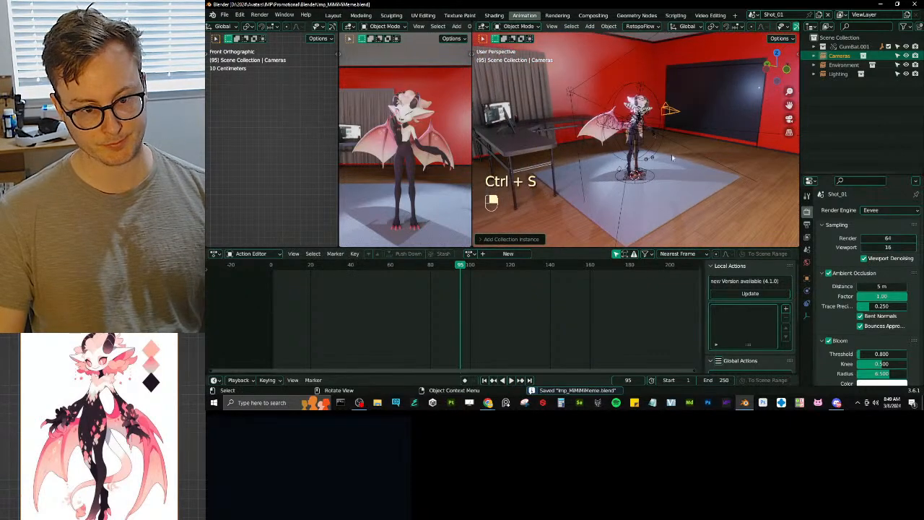
pyautogui.click(672, 157)
pyautogui.scroll(2, 680, 186)
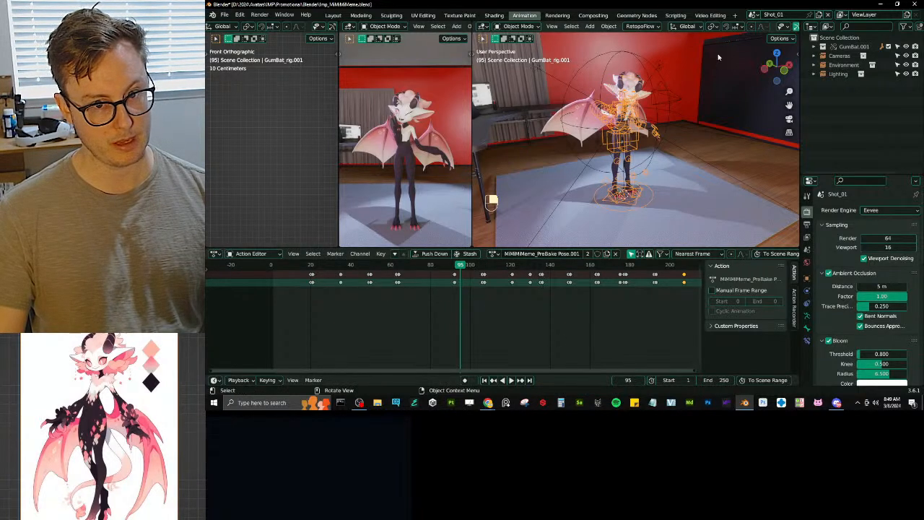
pyautogui.click(753, 14)
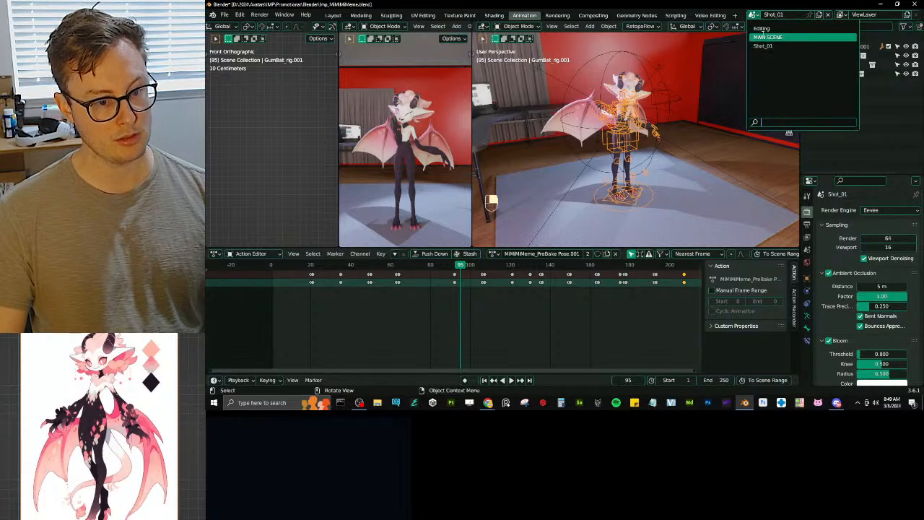
pyautogui.click(555, 266)
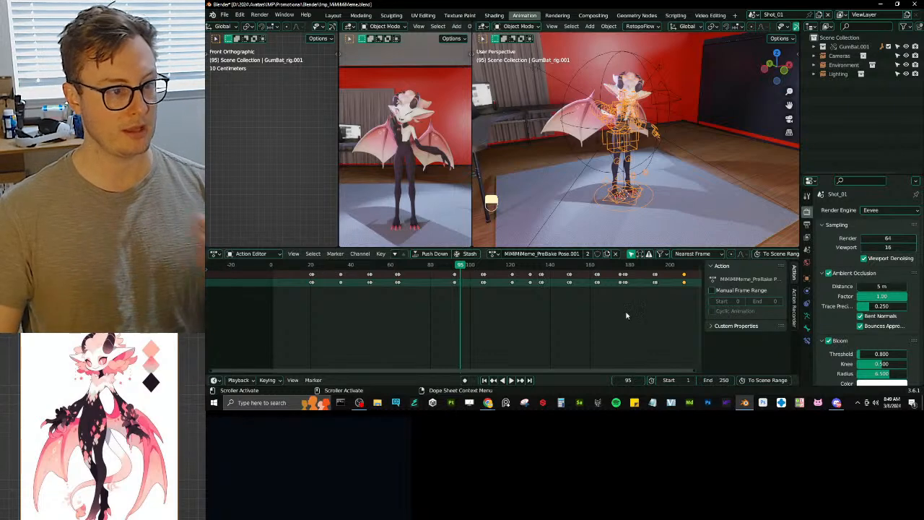
# Step: Try to set the instanced Cameras object as the active camera for the Shot_01 viewport
pyautogui.press('KP_0')
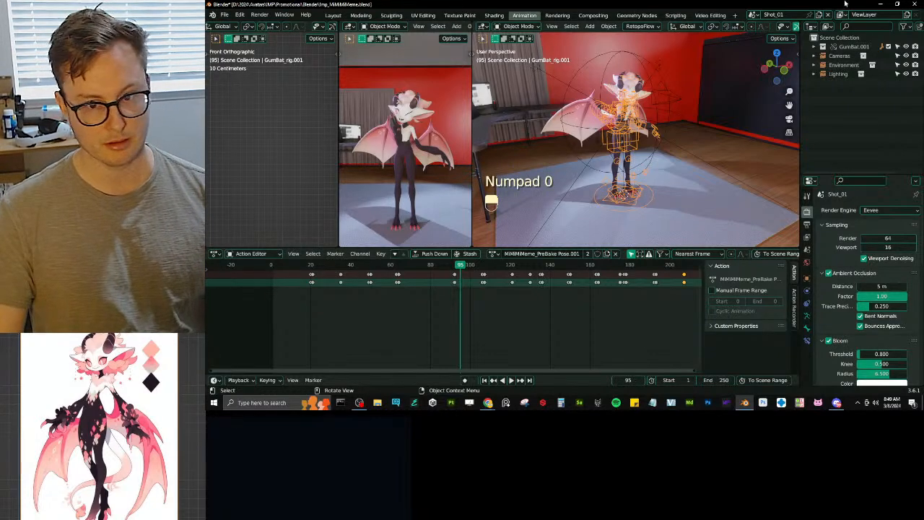
pyautogui.click(813, 56)
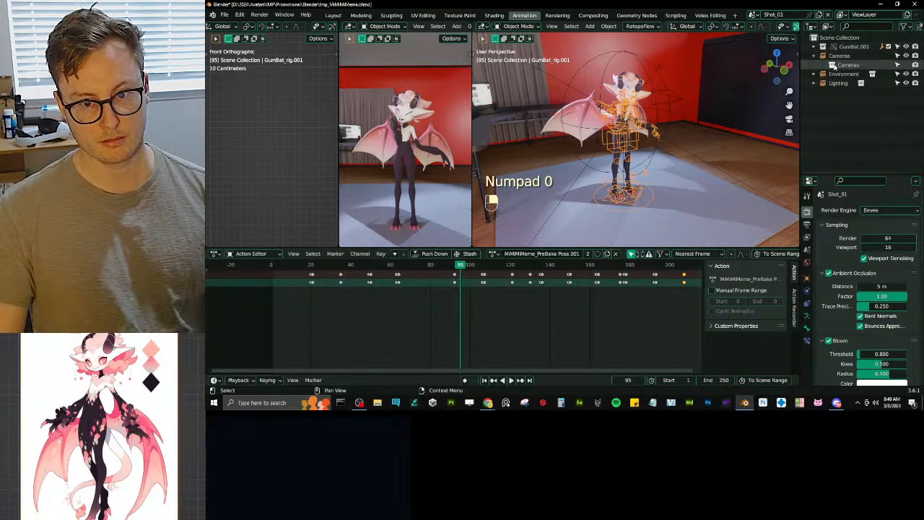
pyautogui.click(835, 65)
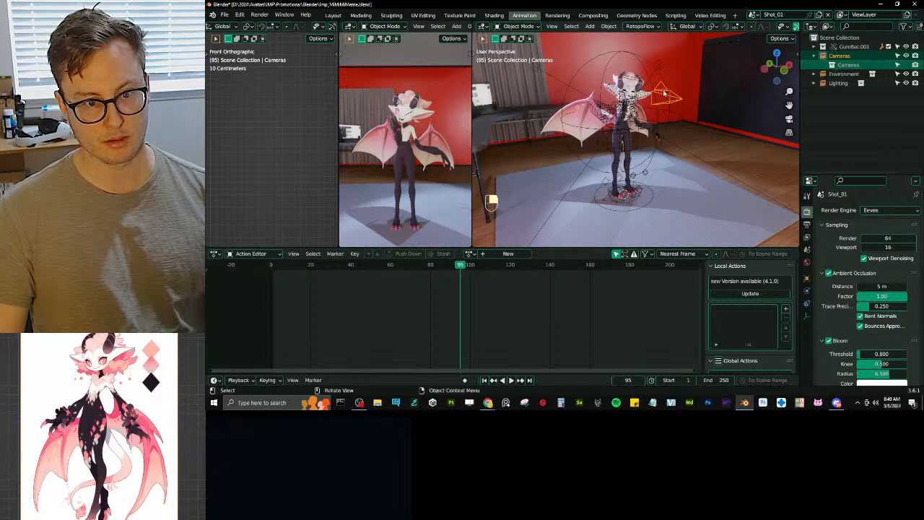
pyautogui.press('ctrl+KP_0')
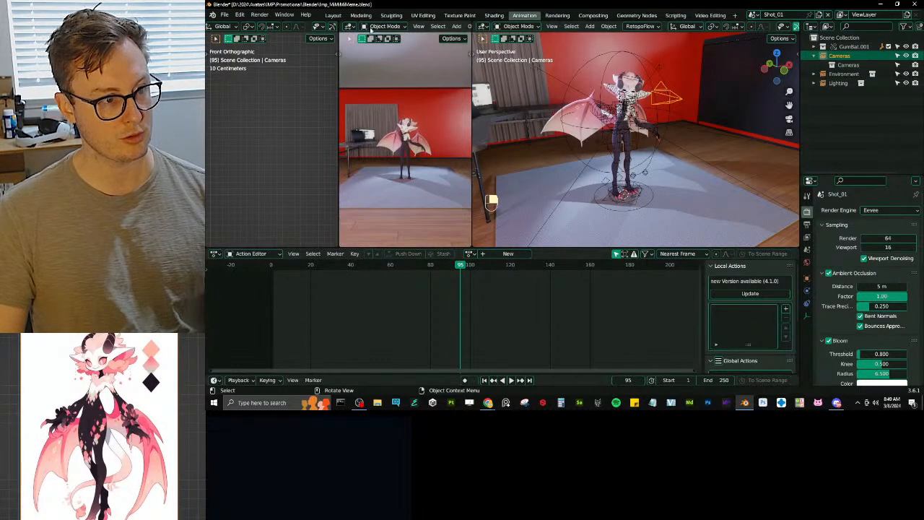
pyautogui.click(419, 26)
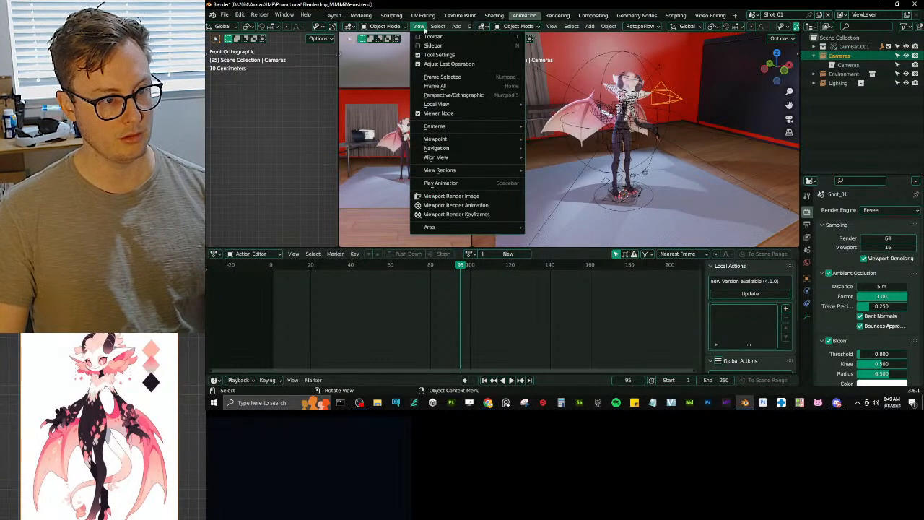
pyautogui.moveTo(436, 126)
pyautogui.click(548, 135)
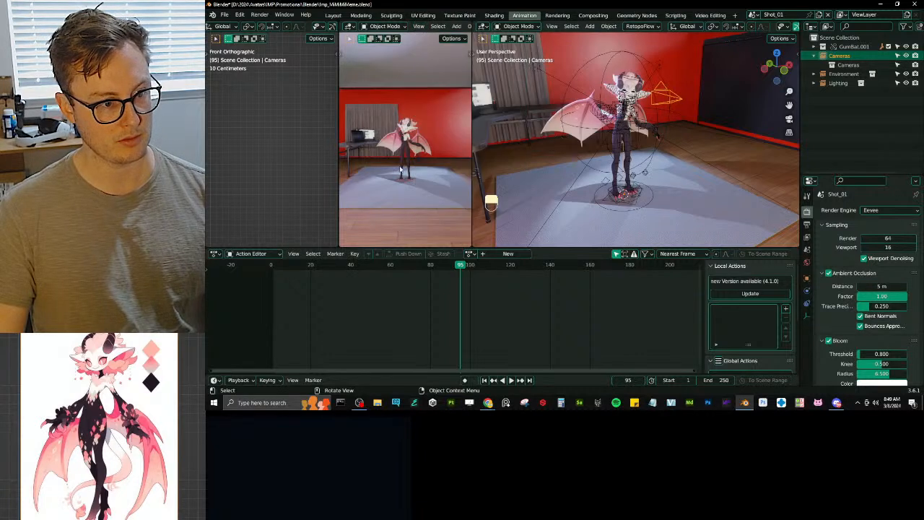
# Step: Try to look through the camera nested in the Cameras instance using the camera view
pyautogui.click(849, 67)
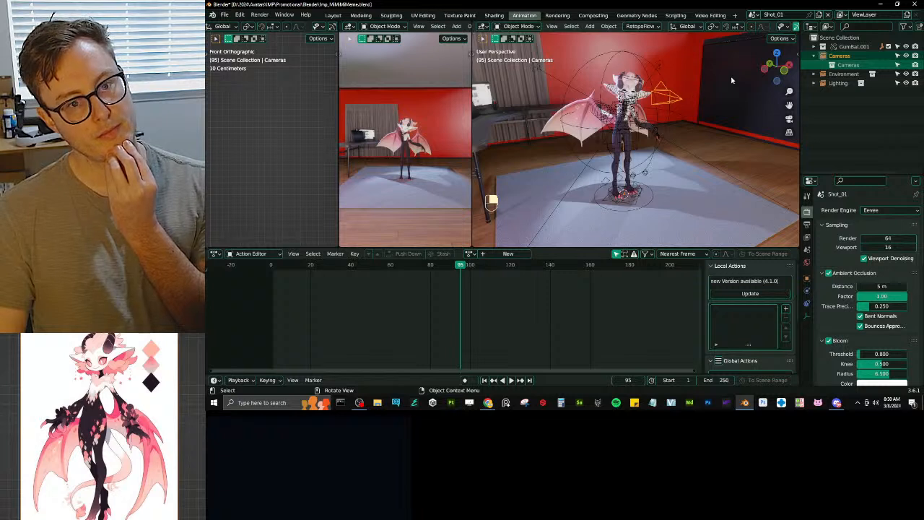
pyautogui.scroll(-5, 409, 129)
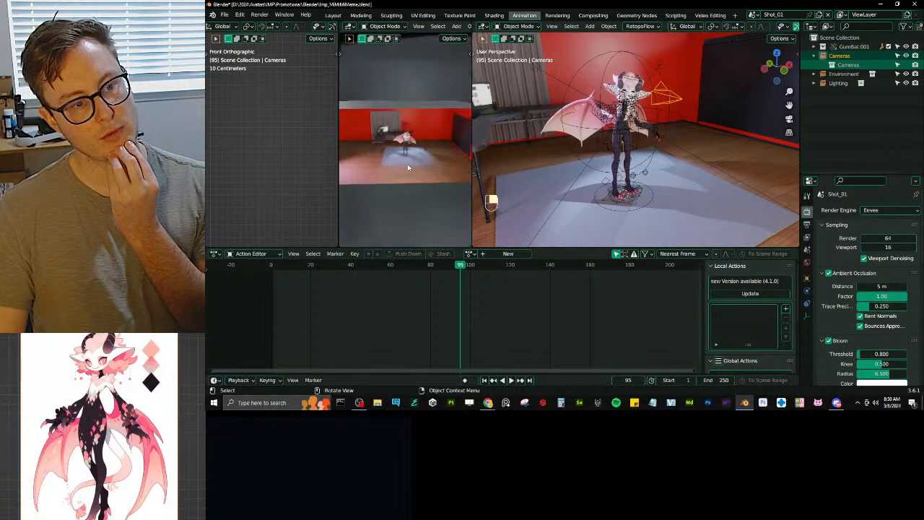
pyautogui.press('KP_0')
pyautogui.press('KP_0')
pyautogui.press('KP_0')
pyautogui.press('KP_0')
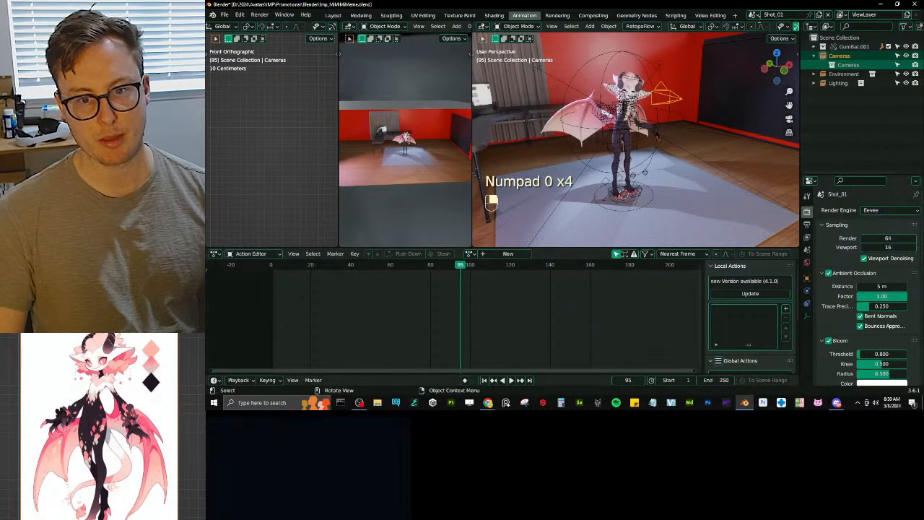
# Step: Delete the Cameras collection instance from Shot_01 and save the project
pyautogui.rightClick(816, 57)
pyautogui.click(815, 79)
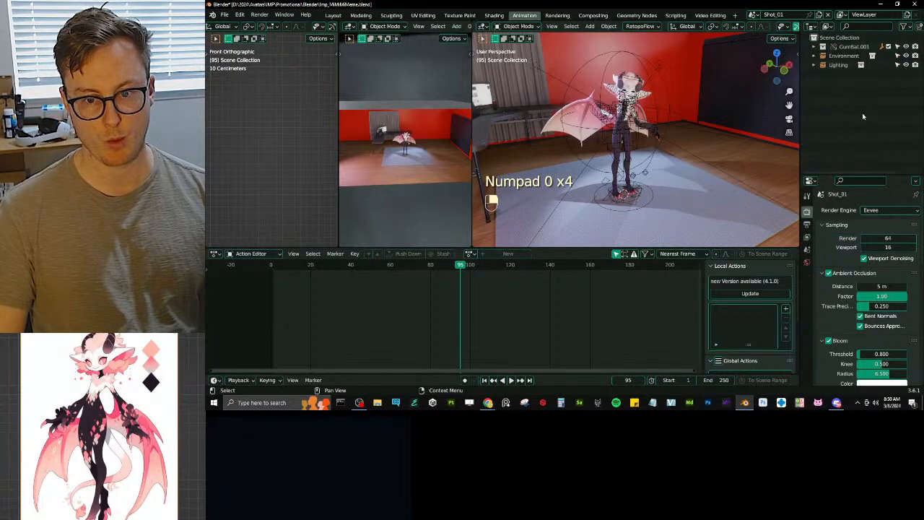
pyautogui.hotkey('ctrl', 's')
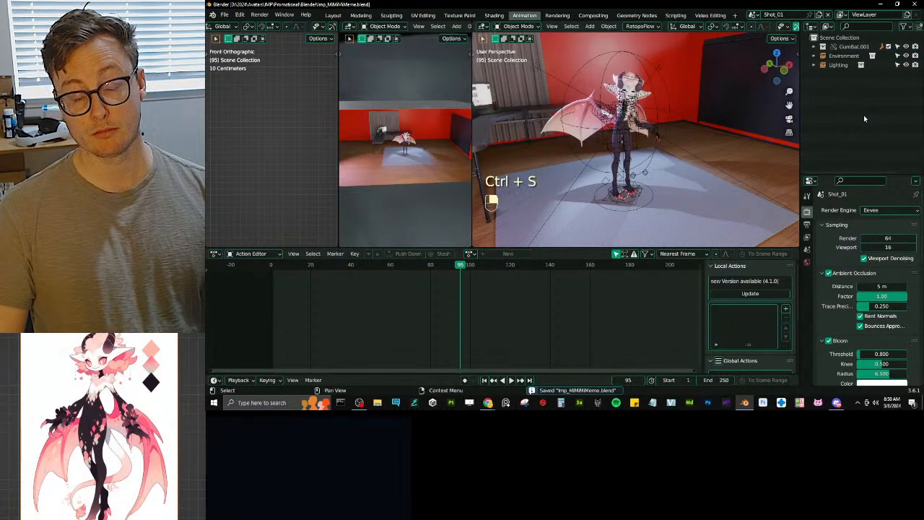
# Step: Switch to MAIN SCENE and copy the Cameras collection
pyautogui.click(753, 15)
pyautogui.click(776, 34)
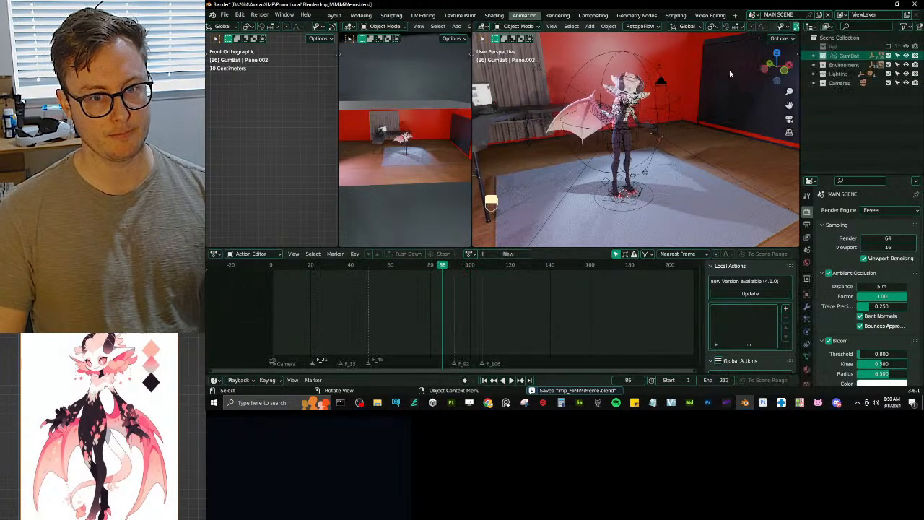
pyautogui.click(818, 84)
pyautogui.hotkey('ctrl', 'c')
# Step: Paste the Cameras collection into Shot_01, look through its camera in the narrow viewport and save the project
pyautogui.click(753, 14)
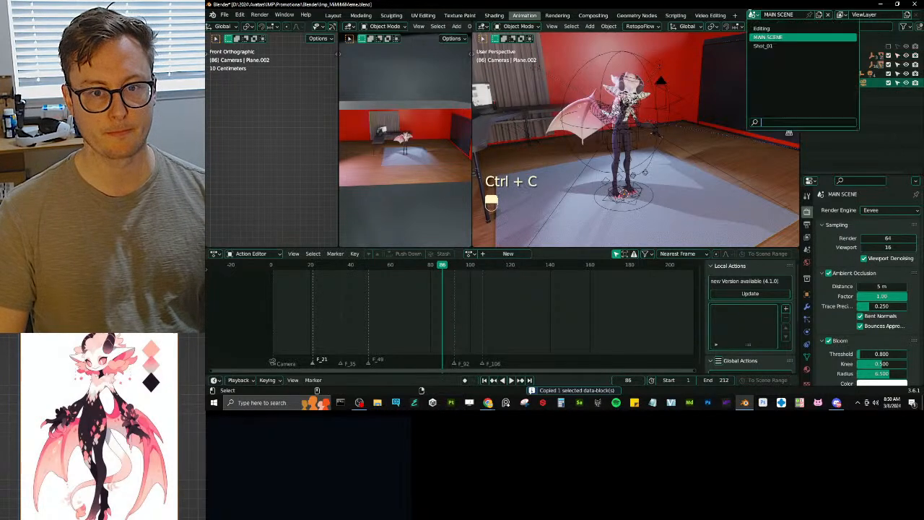
pyautogui.click(763, 45)
pyautogui.hotkey('ctrl', 'v')
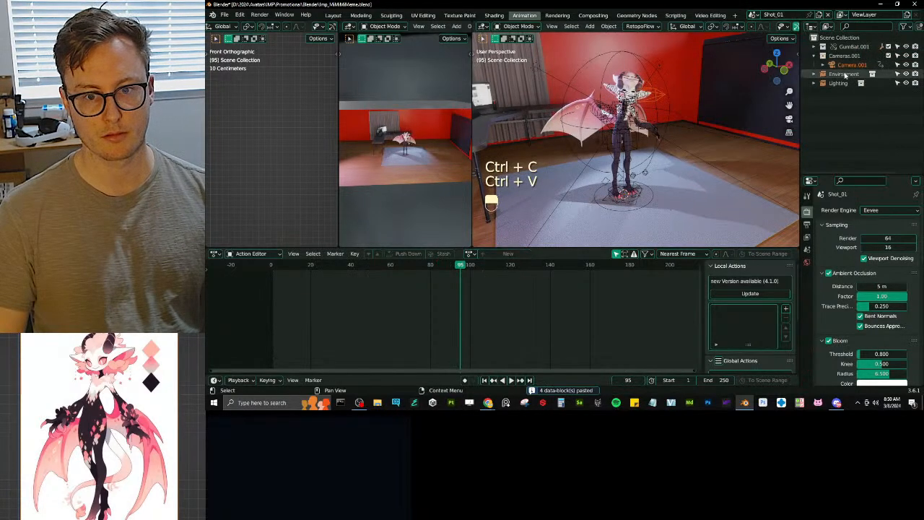
pyautogui.press('KP_0')
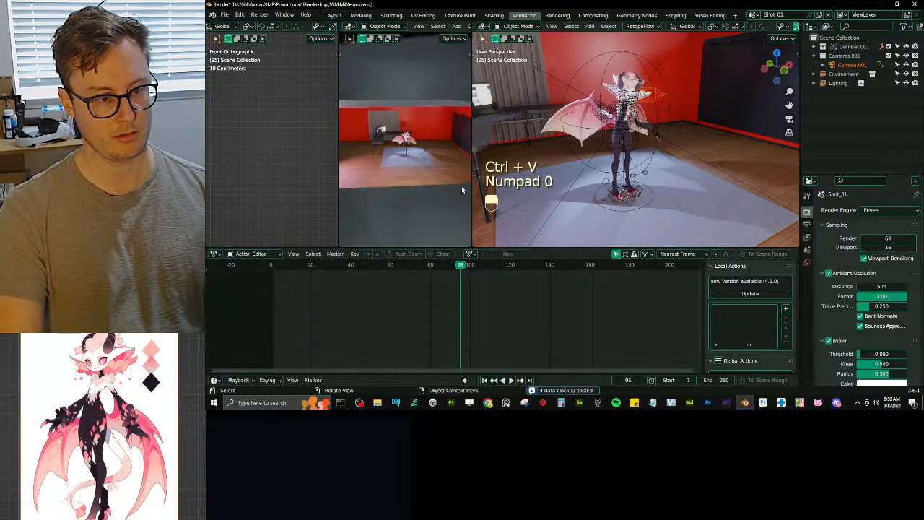
pyautogui.hotkey('ctrl', 's')
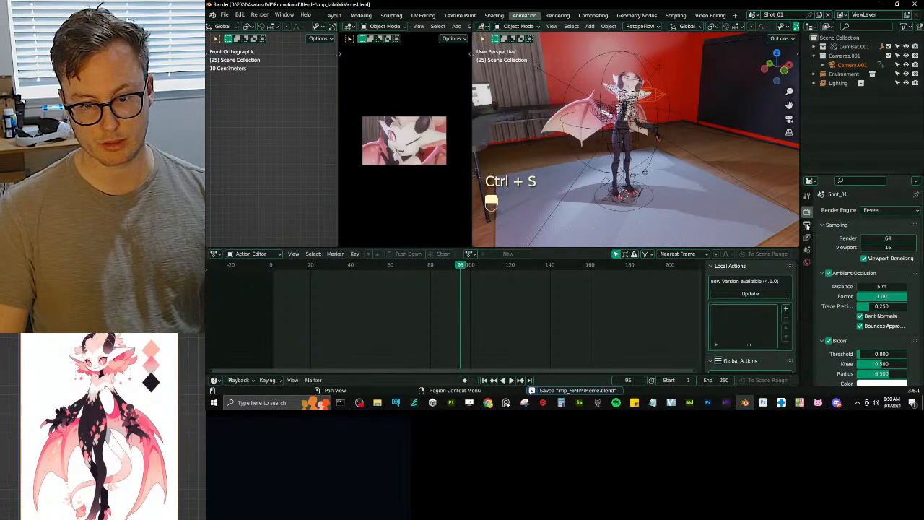
# Step: Set Shot_01's output resolution to 1080 by 1920 px and save the project
pyautogui.click(807, 225)
pyautogui.doubleClick(881, 222)
pyautogui.write('108')
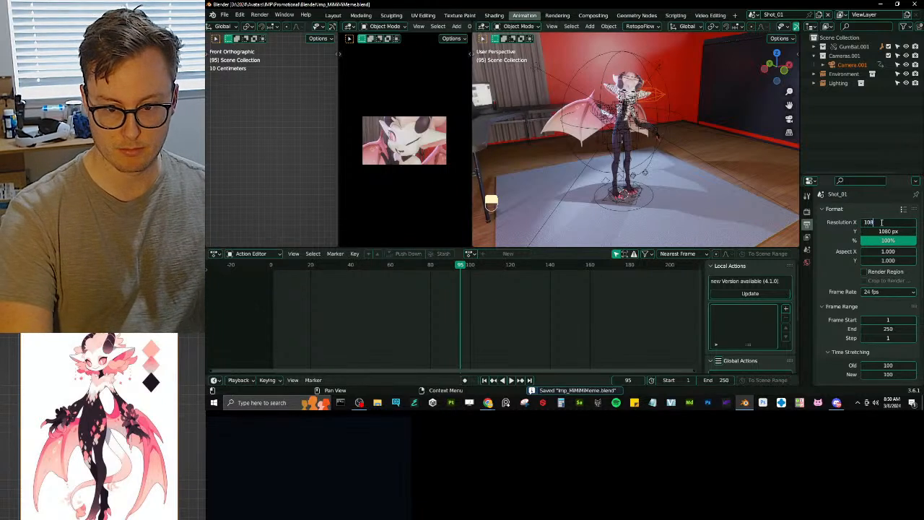
pyautogui.write('0')
pyautogui.press('Tab')
pyautogui.write('1920')
pyautogui.press('Return')
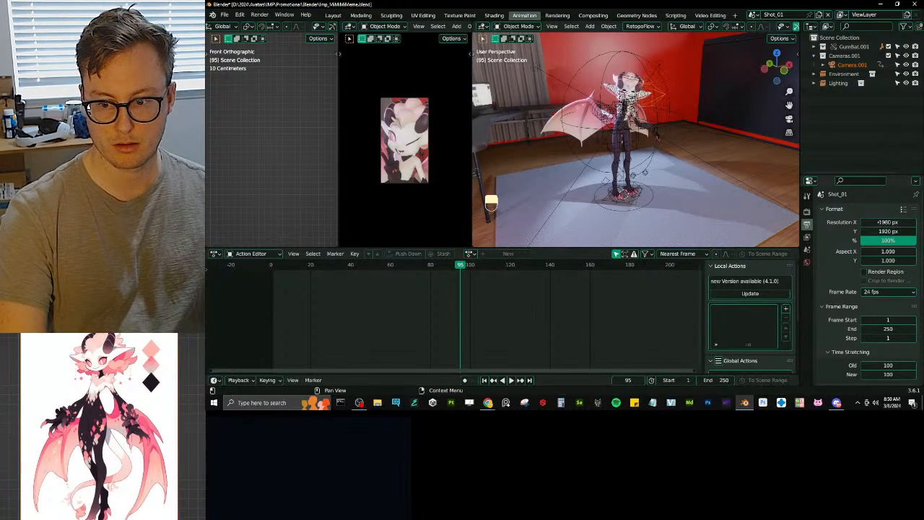
pyautogui.hotkey('ctrl', 's')
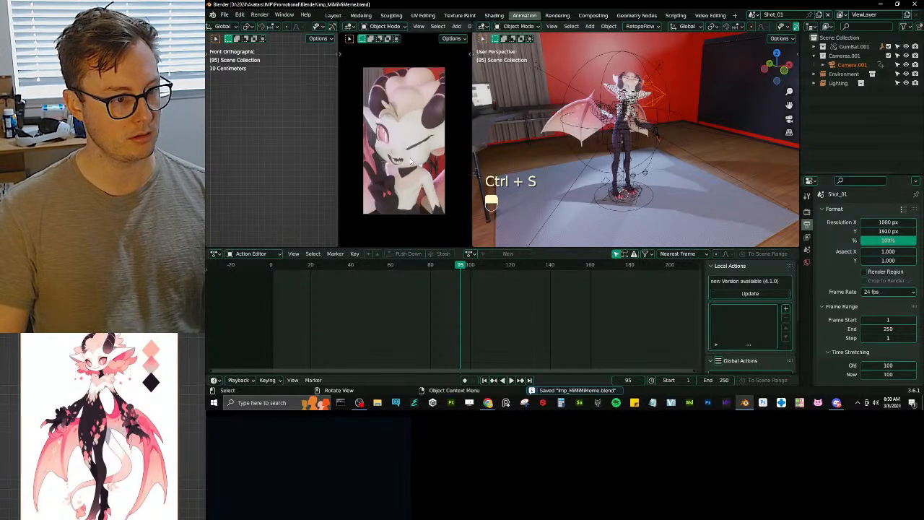
# Step: Play and scrub the Shot_01 animation through the camera, stopping at frame 158
pyautogui.press('space')
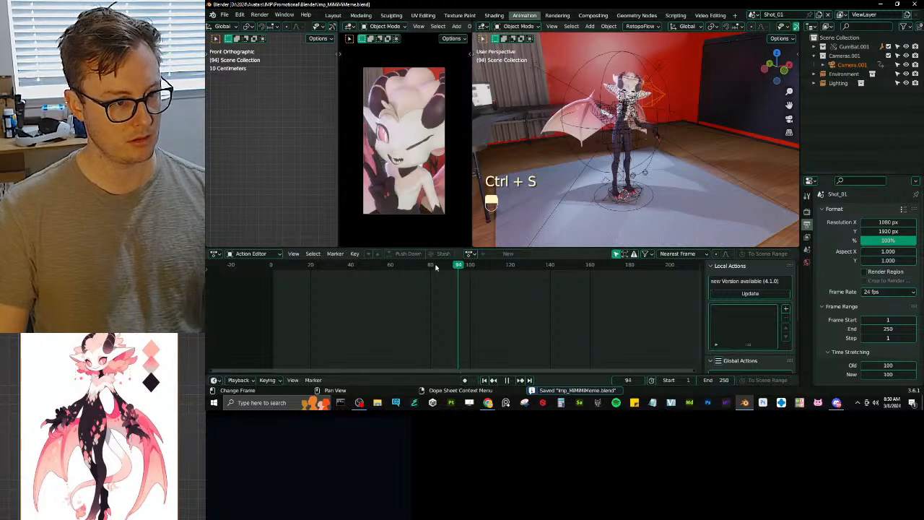
pyautogui.moveTo(514, 282); pyautogui.dragTo(588, 283)
pyautogui.press('space')
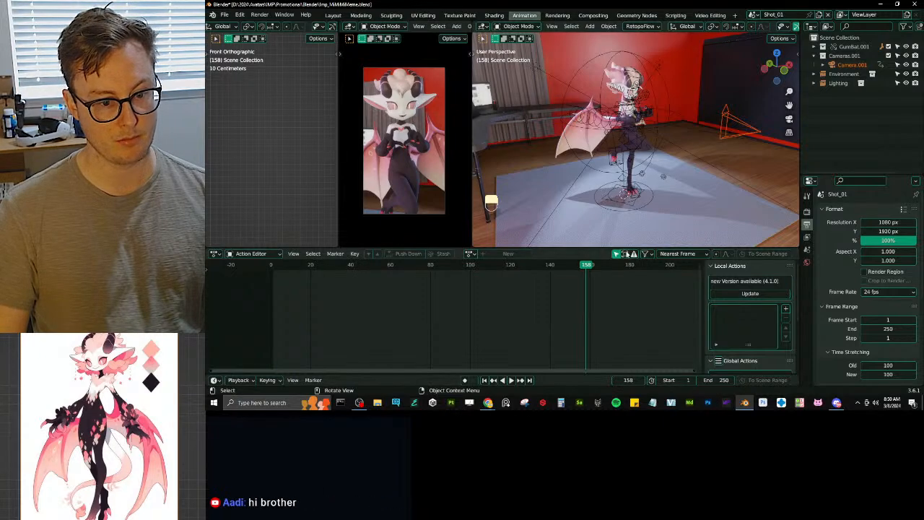
# Step: Switch to MAIN SCENE, set the current frame to 158 and save the project
pyautogui.click(752, 14)
pyautogui.click(794, 40)
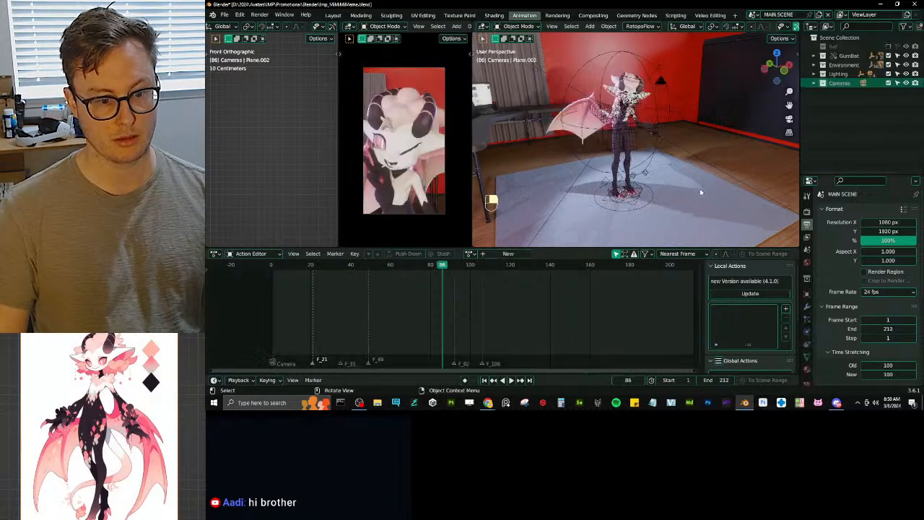
pyautogui.click(634, 380)
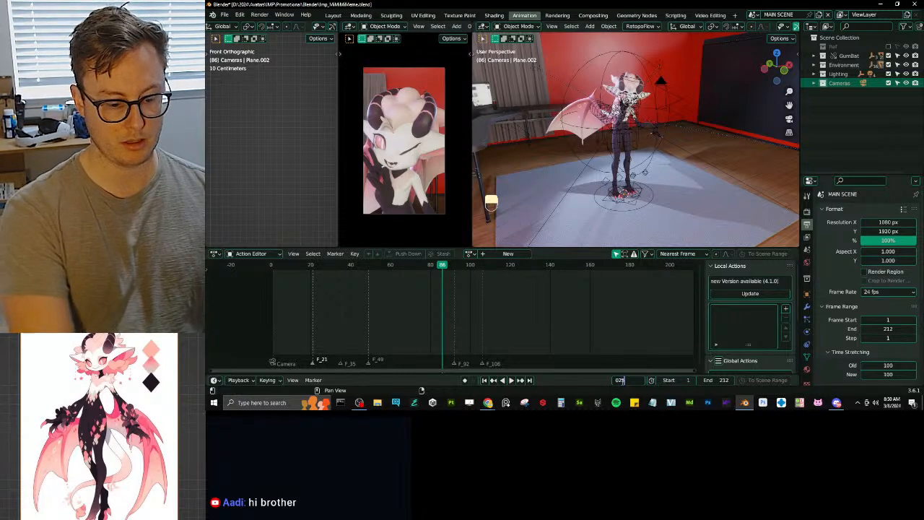
pyautogui.press('BackSpace')
pyautogui.press('BackSpace')
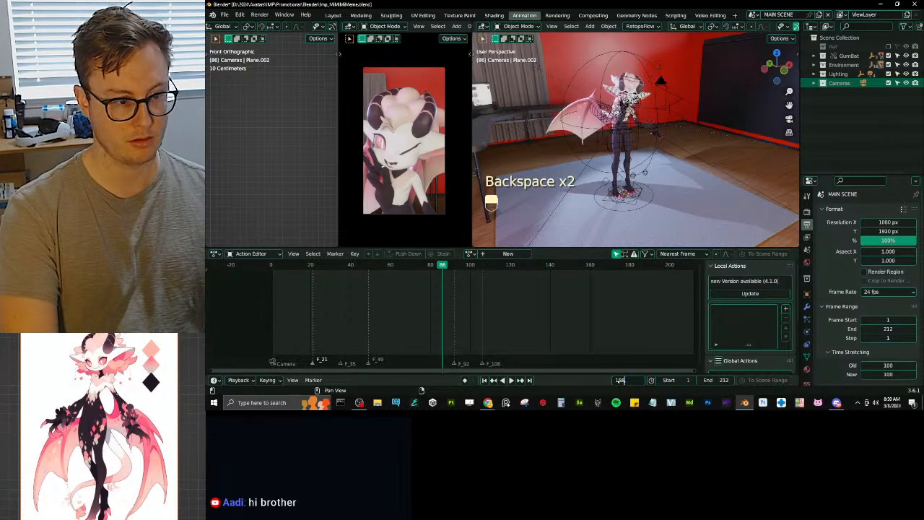
pyautogui.write('158')
pyautogui.press('Return')
pyautogui.hotkey('ctrl', 's')
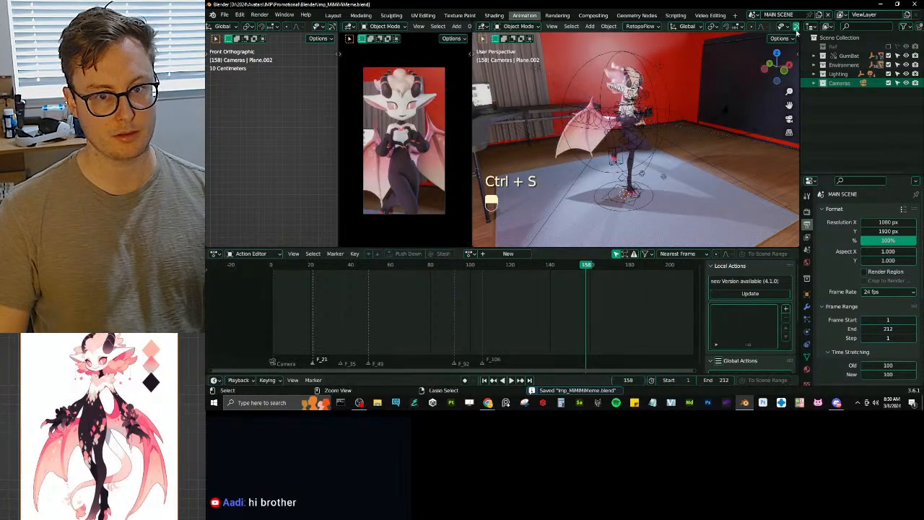
# Step: Compare Shot_01 and MAIN SCENE at frame 158 by switching between them, ending on Shot_01
pyautogui.click(752, 15)
pyautogui.click(767, 46)
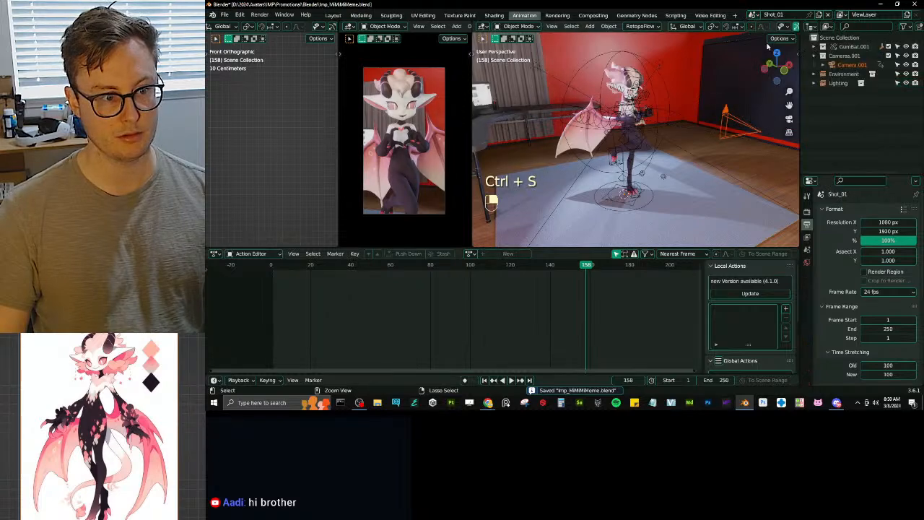
pyautogui.click(753, 16)
pyautogui.click(766, 42)
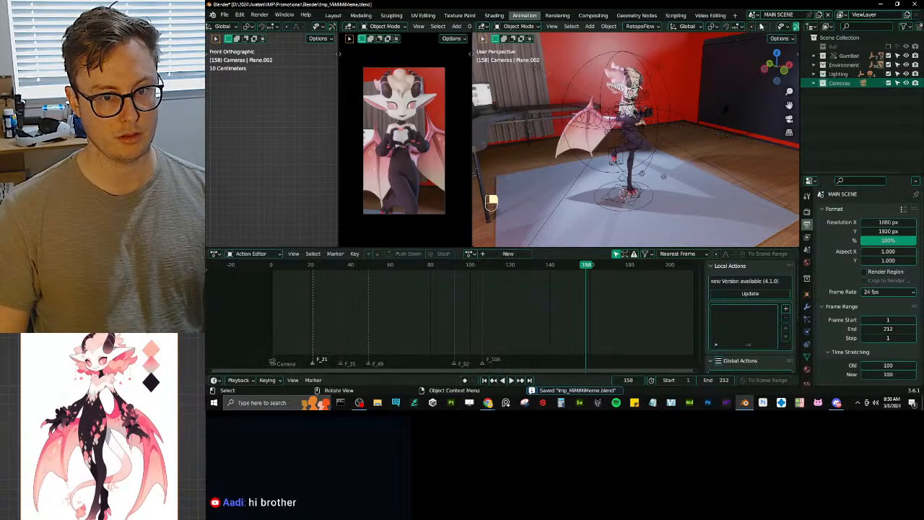
pyautogui.click(752, 14)
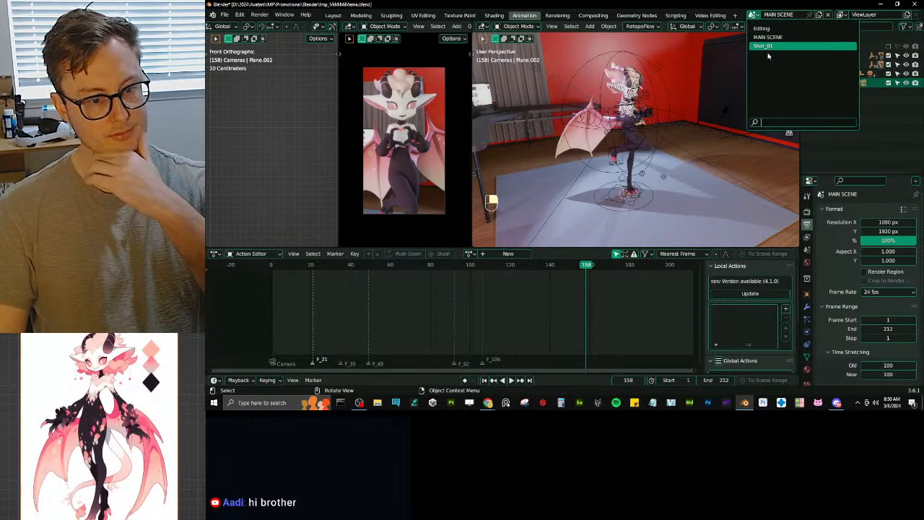
pyautogui.click(767, 47)
# Step: Select the character rig in Shot_01, save the project and preview its animation, stopping at frame 59
pyautogui.click(634, 149)
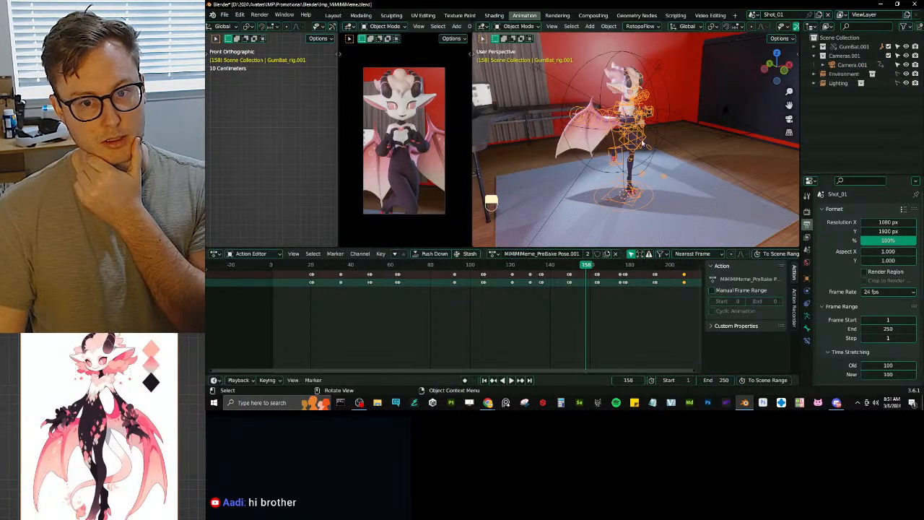
pyautogui.click(814, 56)
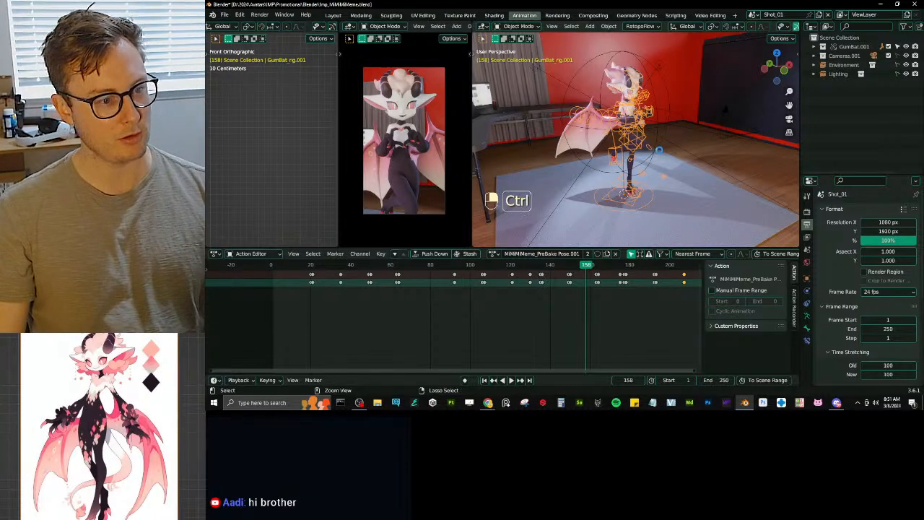
pyautogui.hotkey('ctrl', 's')
pyautogui.press('space')
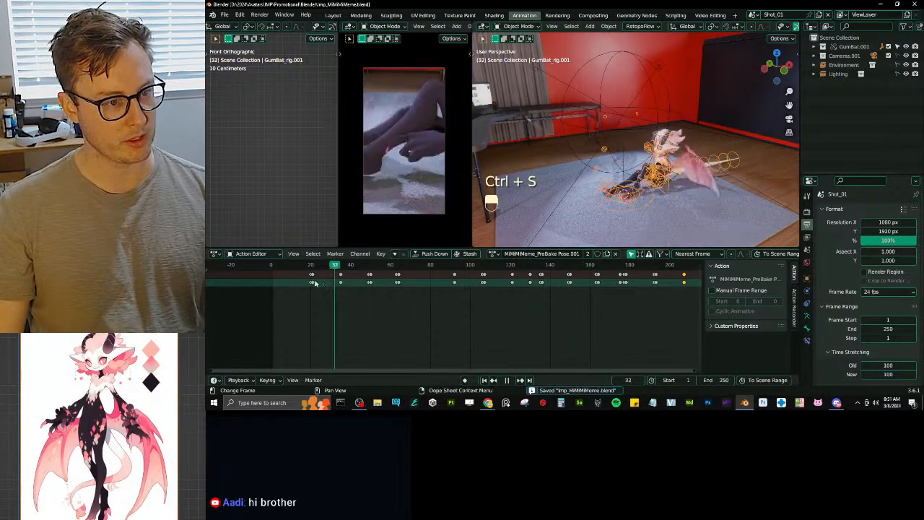
pyautogui.moveTo(627, 287); pyautogui.dragTo(388, 291)
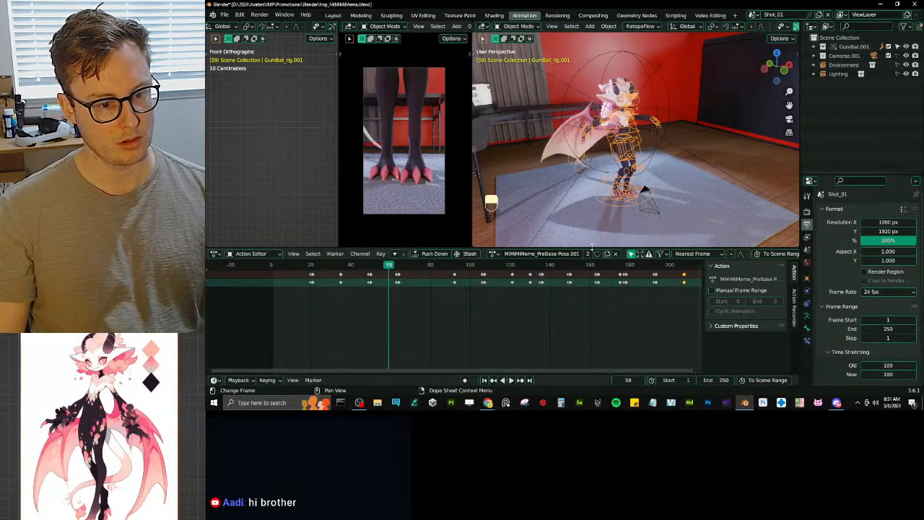
# Step: Rename the rig's action as MiMiMiMe_Shot_01 and save the project
pyautogui.click(546, 254)
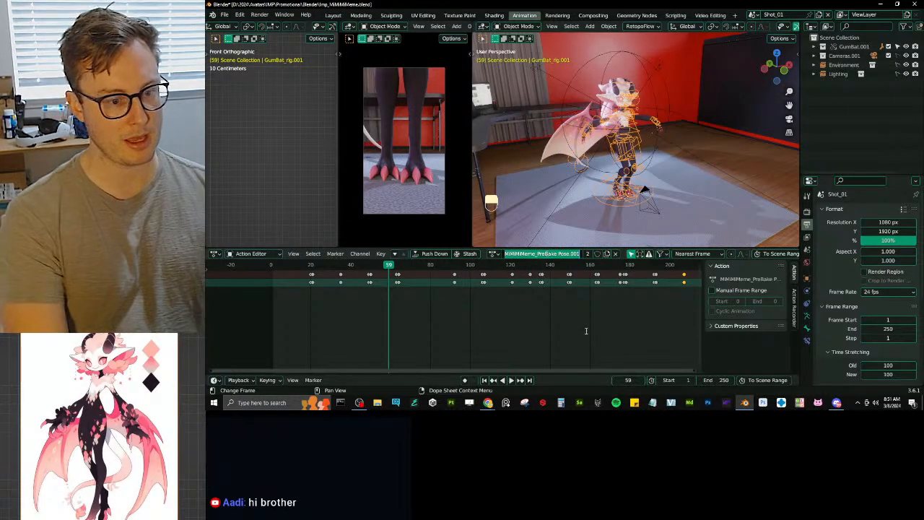
pyautogui.hotkey('ctrl', 'BackSpace')
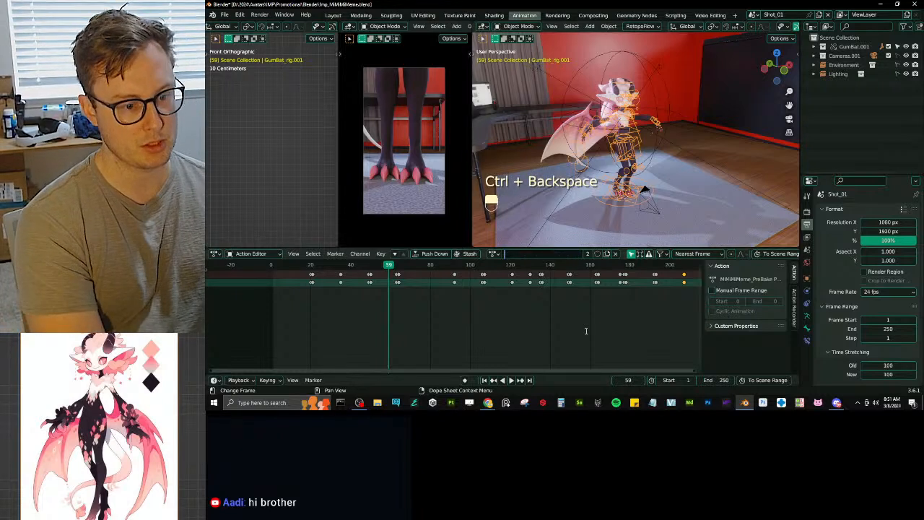
pyautogui.write('MiM')
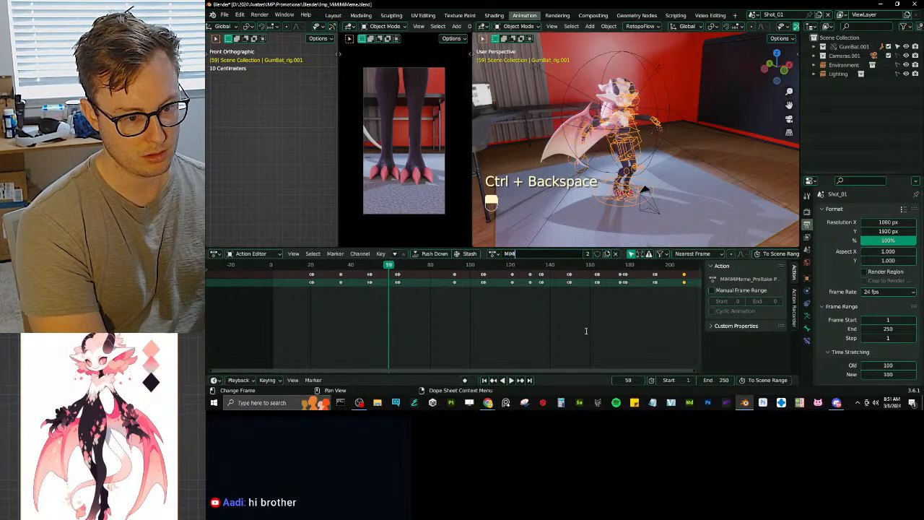
pyautogui.write('iM')
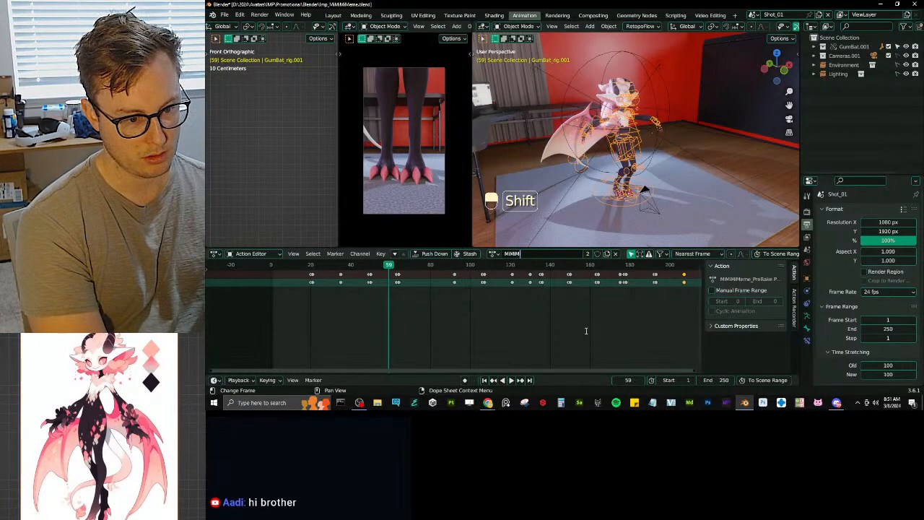
pyautogui.write('iMe_Shot')
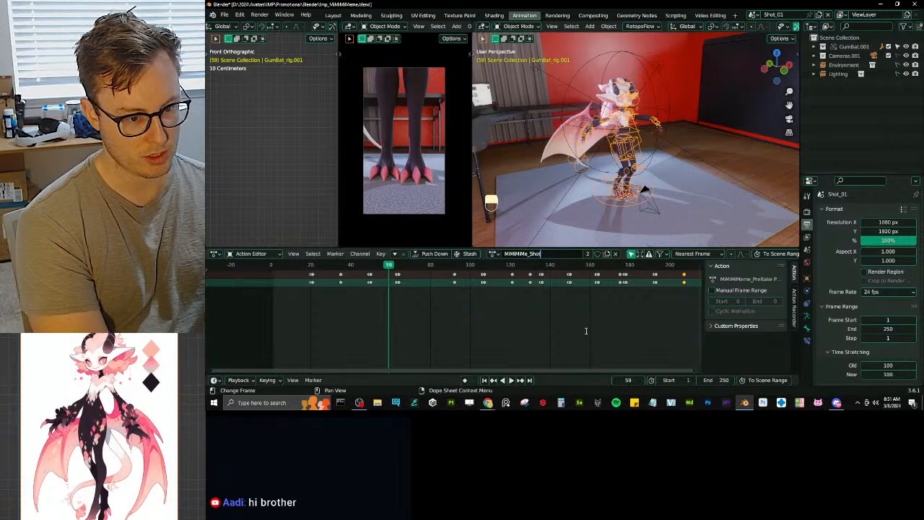
pyautogui.write('_01')
pyautogui.press('Return')
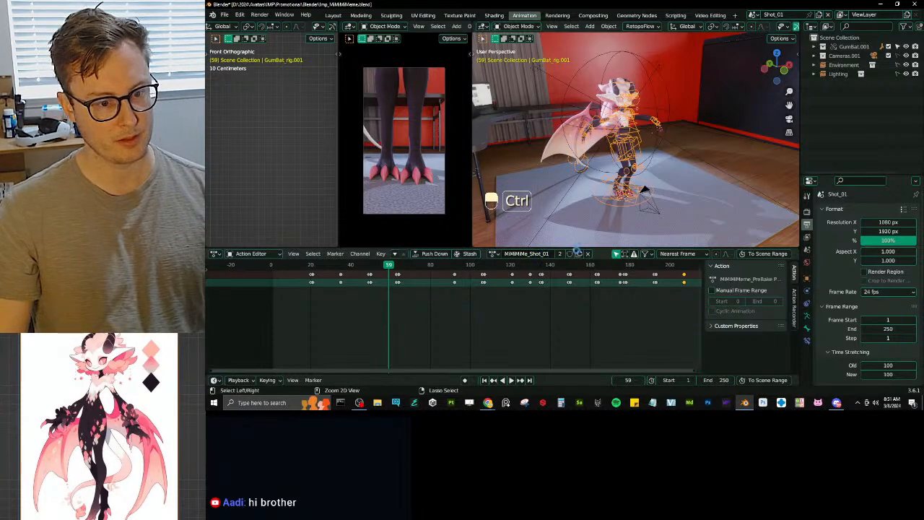
pyautogui.hotkey('ctrl', 's')
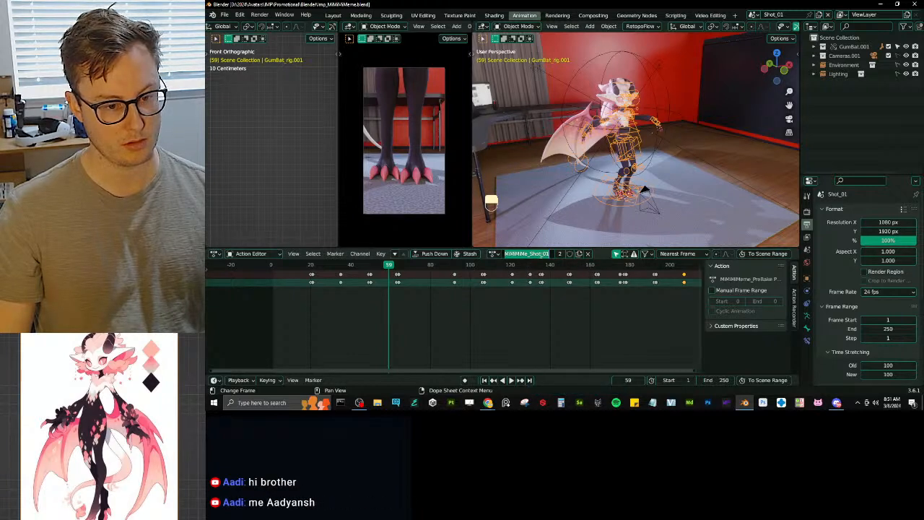
# Step: Give the rig's single-user copy of the action the name MiMiMiMe_Shot_01 and save the project
pyautogui.click(576, 291)
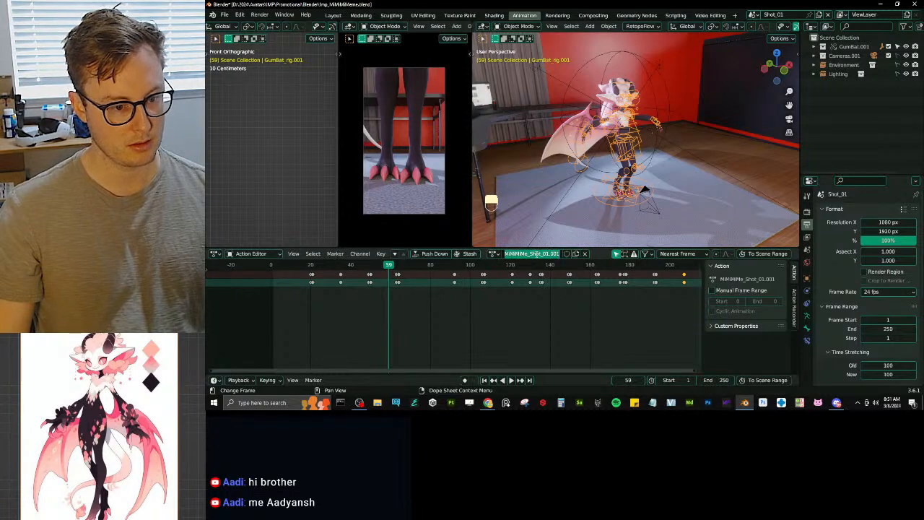
pyautogui.press('BackSpace')
pyautogui.press('BackSpace')
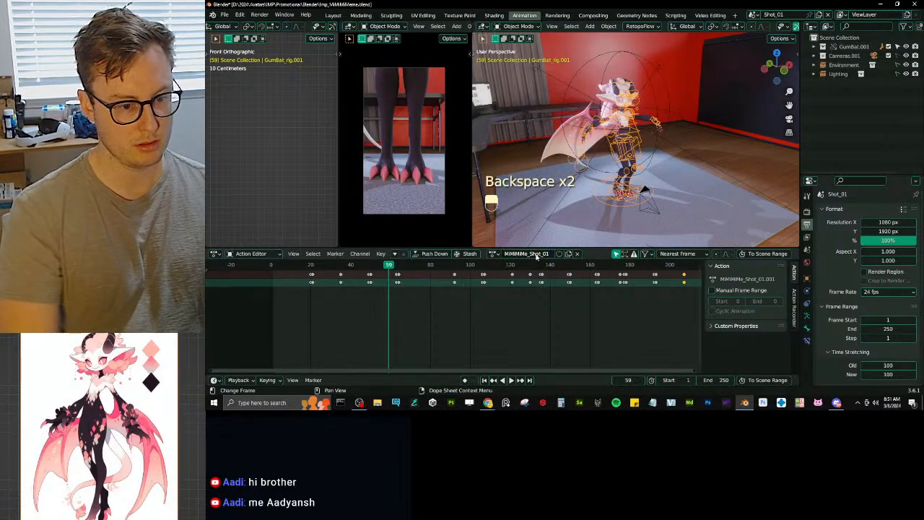
pyautogui.hotkey('ctrl', 's')
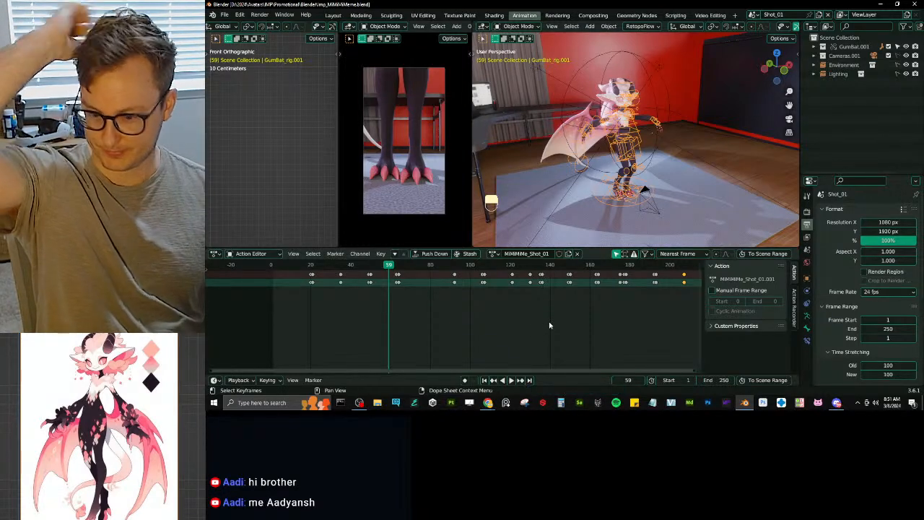
# Step: Delete all displayed keyframes of the MiMiMiMe_Shot_01 action at frame 20 and check the playback, stopping at frame 45
pyautogui.moveTo(317, 267); pyautogui.dragTo(311, 272)
pyautogui.press('space')
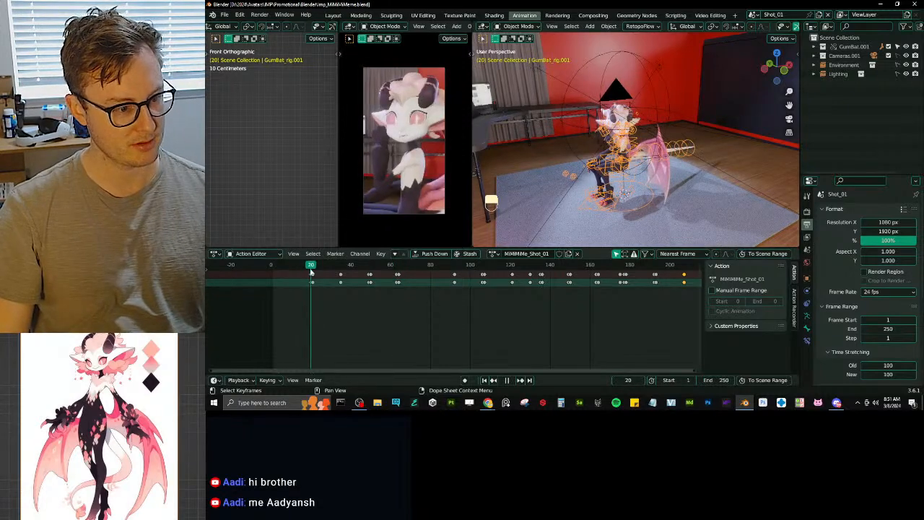
pyautogui.press('space')
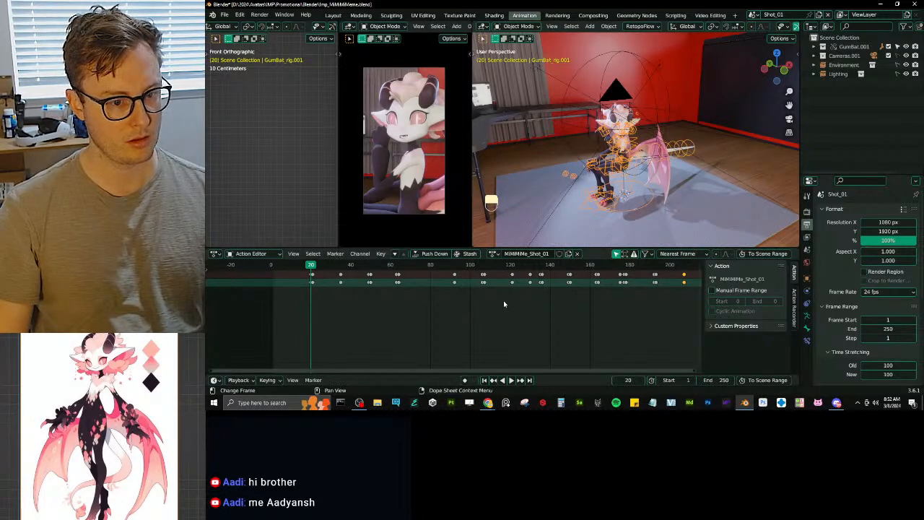
pyautogui.press('a')
pyautogui.press('x')
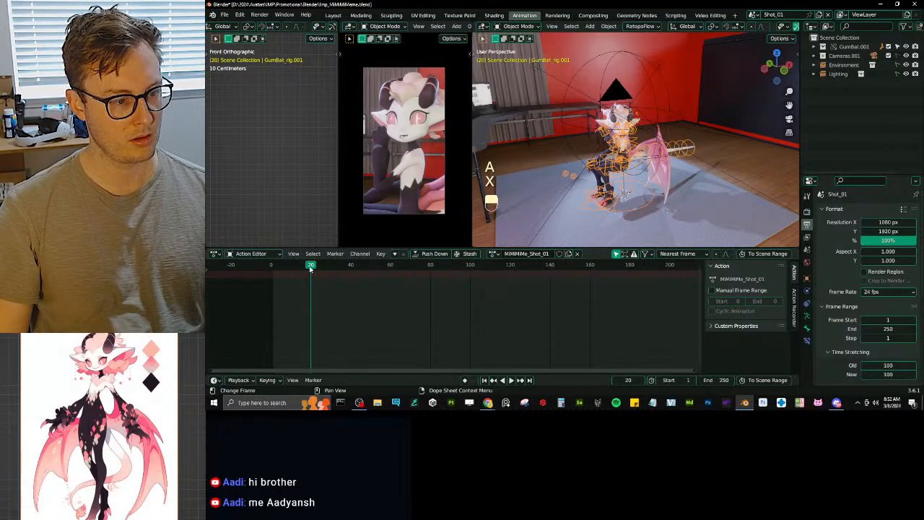
pyautogui.press('space')
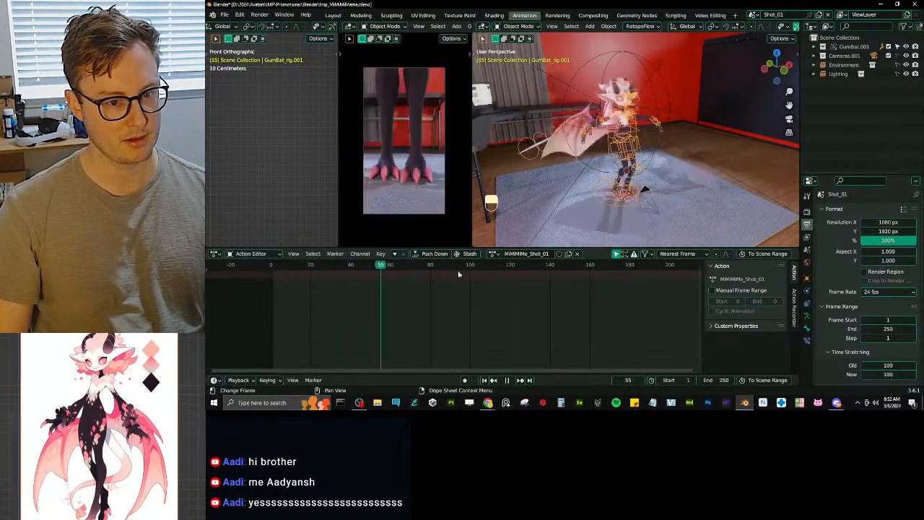
pyautogui.press('space')
pyautogui.click(361, 273)
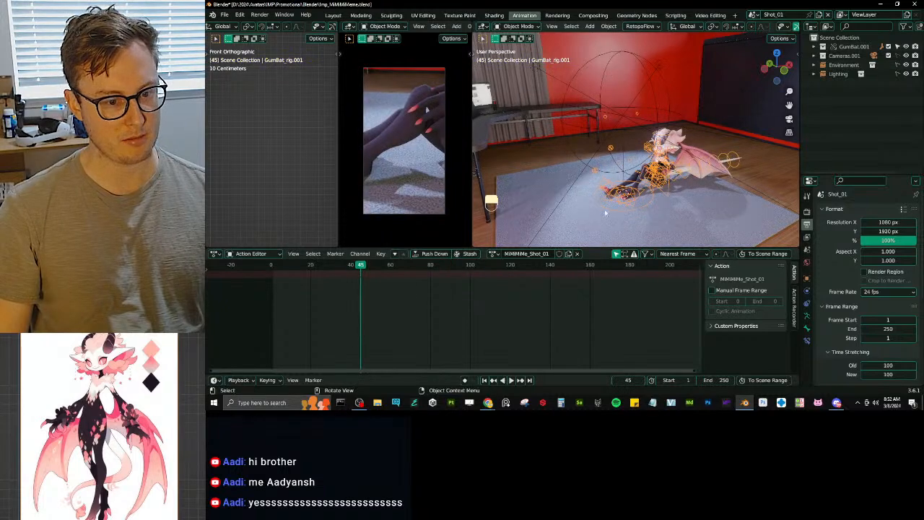
# Step: Undo a trial unlinking of the action, select all the rig's bones in Pose Mode to list their keyframes, and save in Object Mode
pyautogui.click(577, 254)
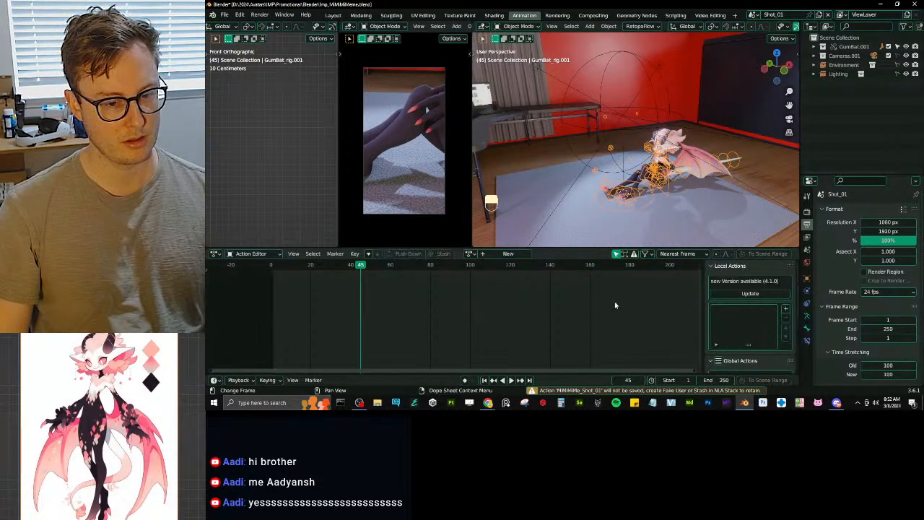
pyautogui.hotkey('ctrl', 'z')
pyautogui.hotkey('ctrl', 'Tab')
pyautogui.press('a')
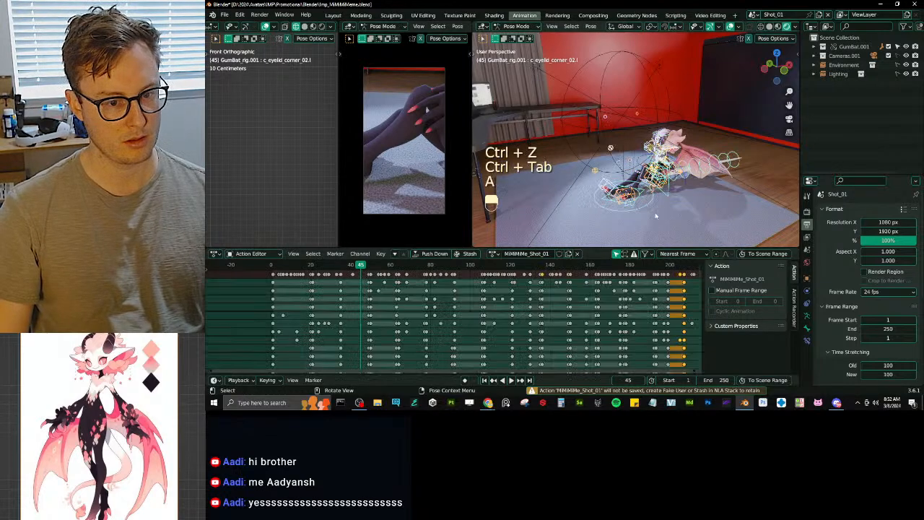
pyautogui.hotkey('ctrl', 'Tab')
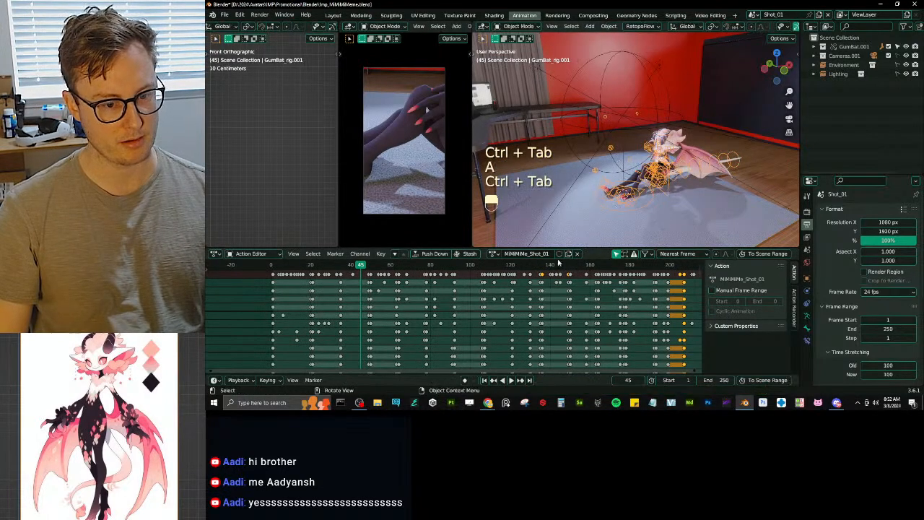
pyautogui.hotkey('ctrl', 's')
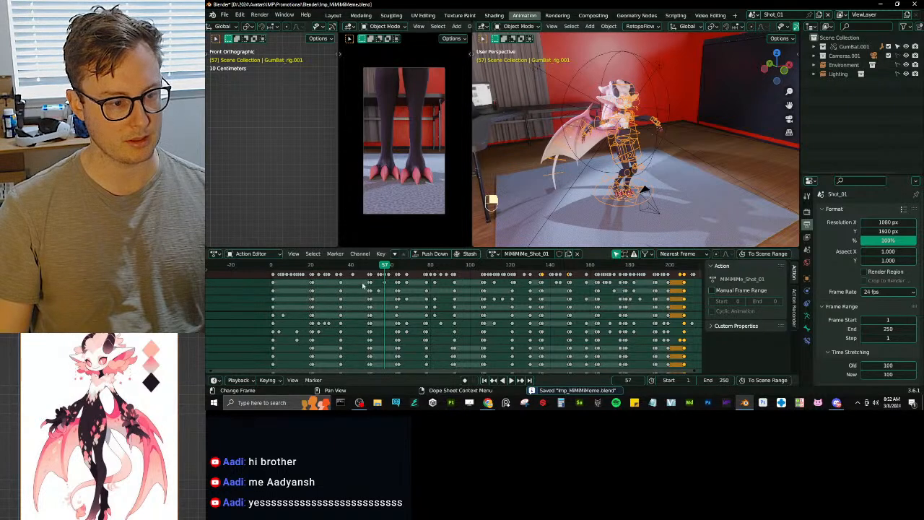
# Step: Play and scrub the Shot_01 animation to find where the first shot ends, stopping at frame 21
pyautogui.press('space')
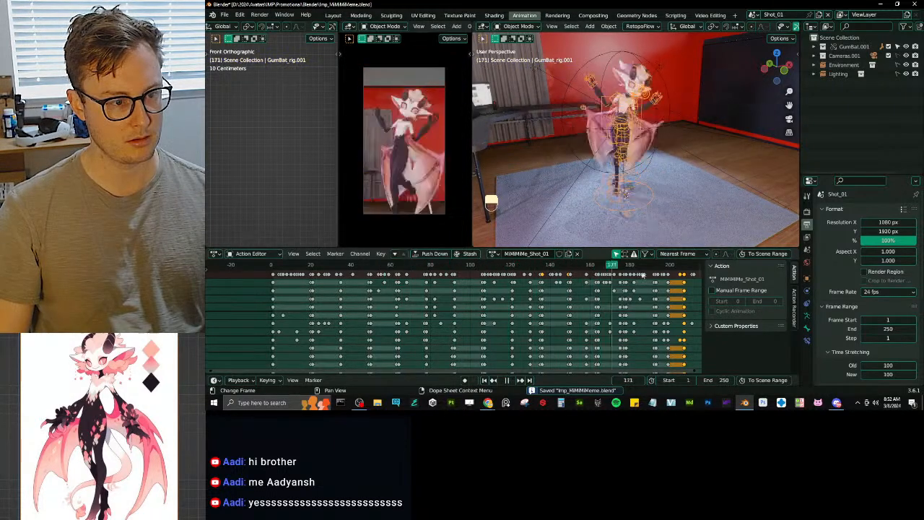
pyautogui.press('space')
pyautogui.moveTo(353, 265); pyautogui.dragTo(311, 290)
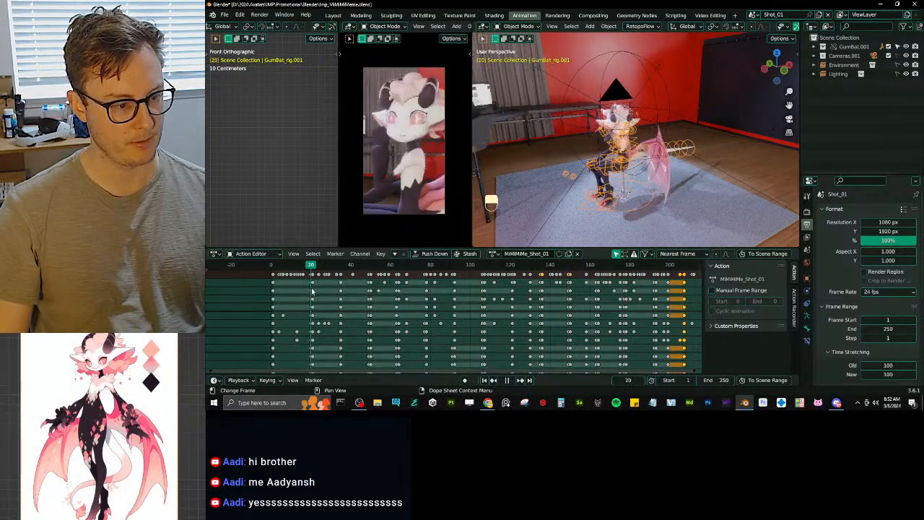
pyautogui.press('Right')
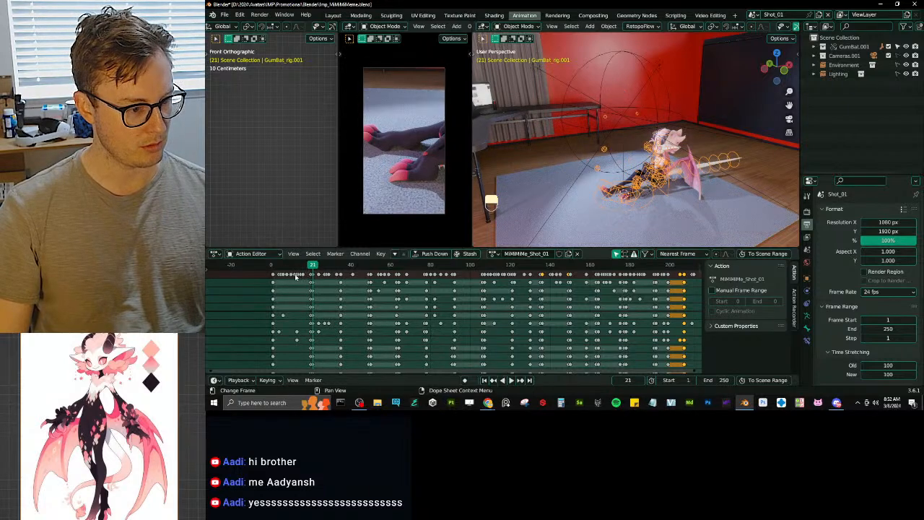
# Step: Delete every keyframe in MiMiMiMe_Shot_01 from frame 21 onward, keeping only the first shot's keys, and save the project
pyautogui.click(273, 275)
pyautogui.press('b')
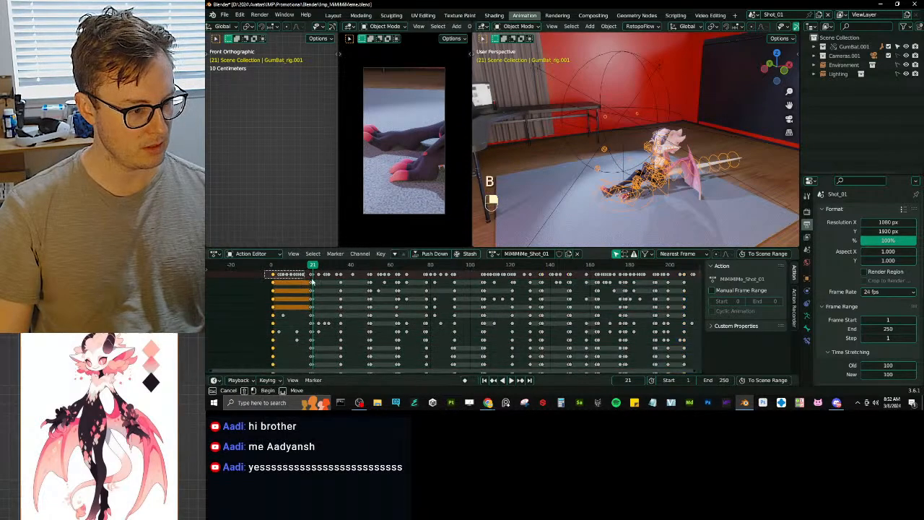
pyautogui.moveTo(265, 271); pyautogui.dragTo(317, 286)
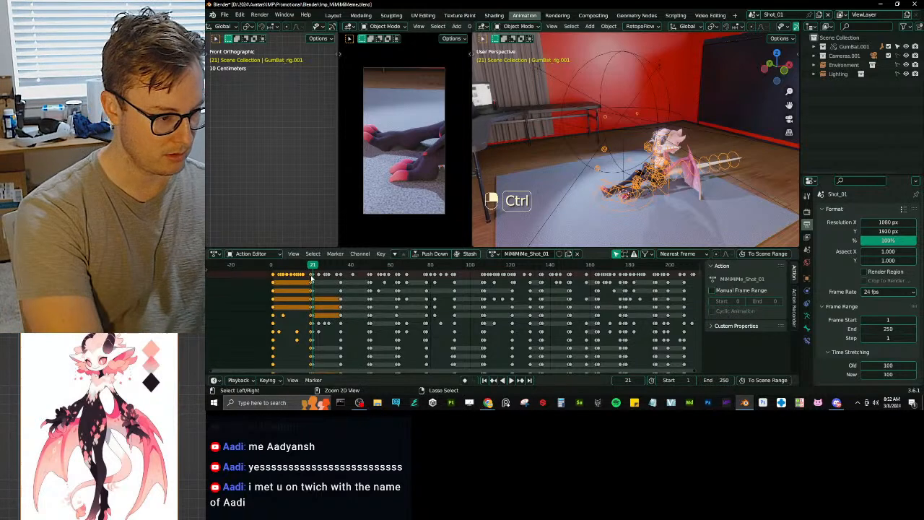
pyautogui.hotkey('ctrl', 'i')
pyautogui.press('x')
pyautogui.click(321, 282)
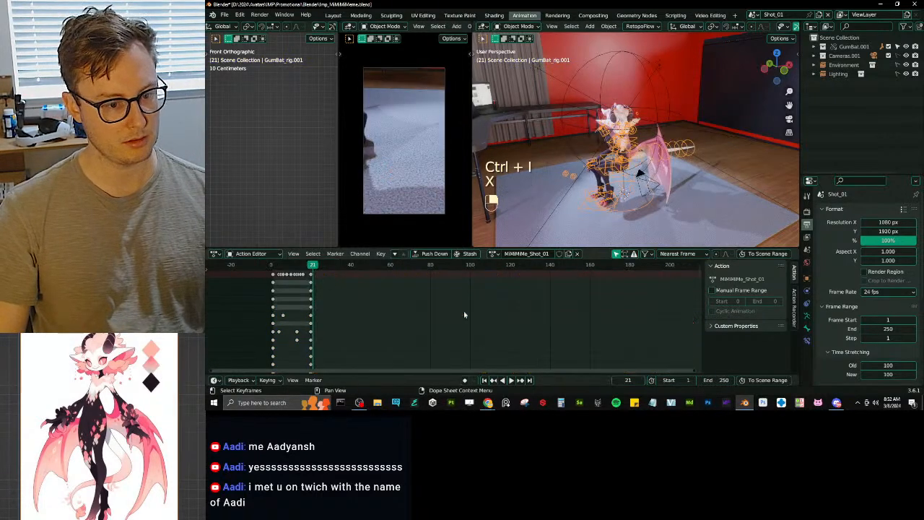
pyautogui.hotkey('ctrl', 's')
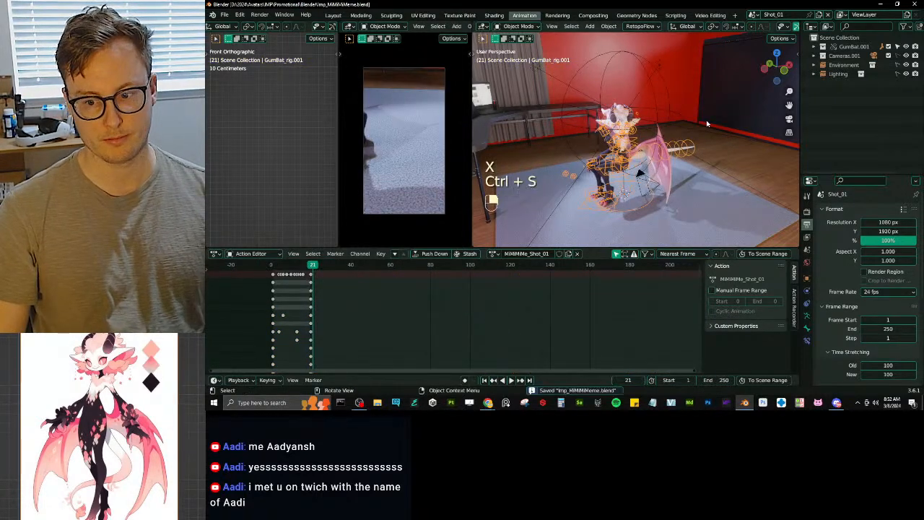
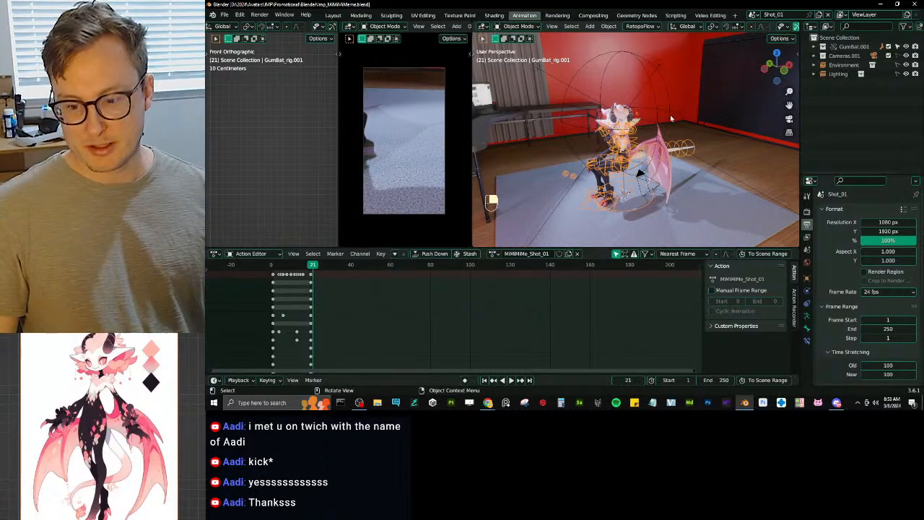
# Step: Preview the trimmed shot, save the project and set Shot_01's end frame to 20
pyautogui.press('space')
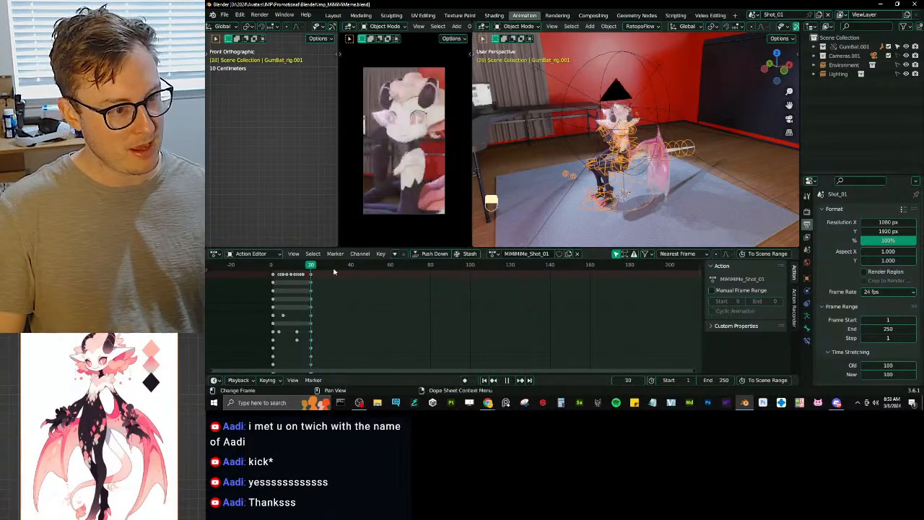
pyautogui.press('space')
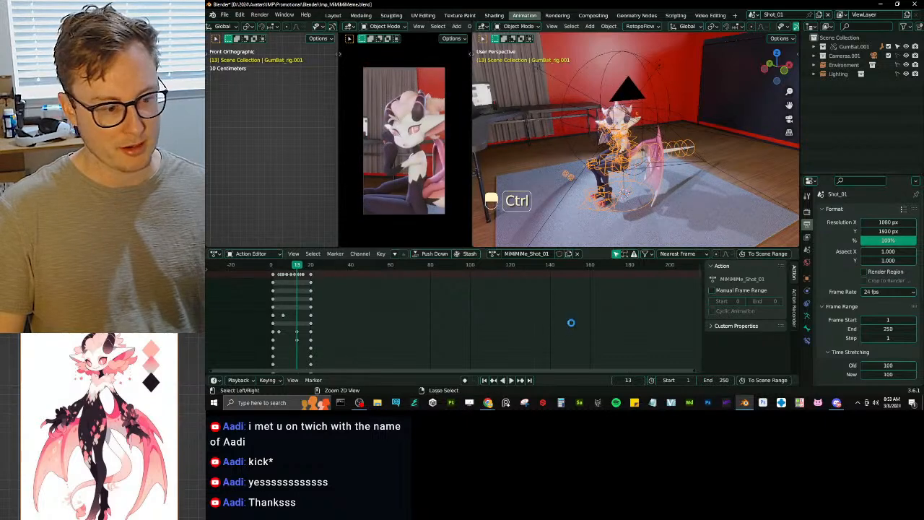
pyautogui.hotkey('ctrl', 's')
pyautogui.doubleClick(722, 380)
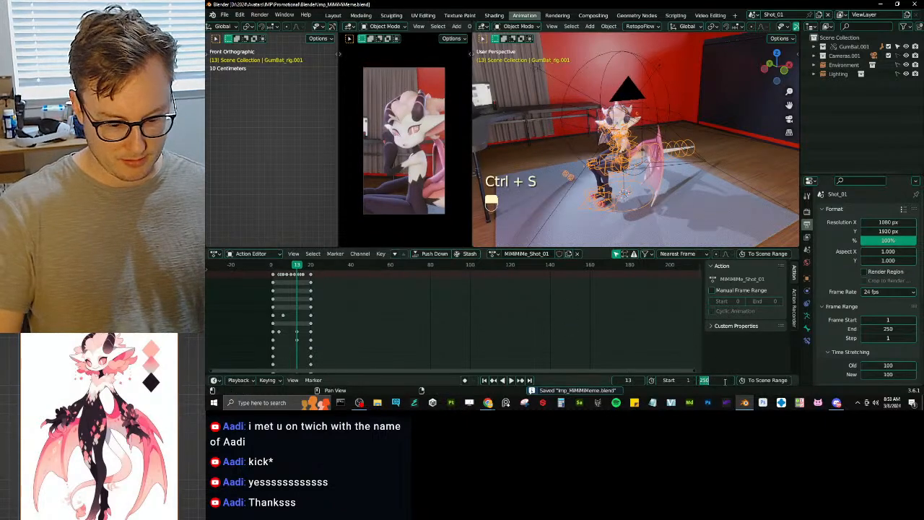
pyautogui.write('20')
pyautogui.press('Return')
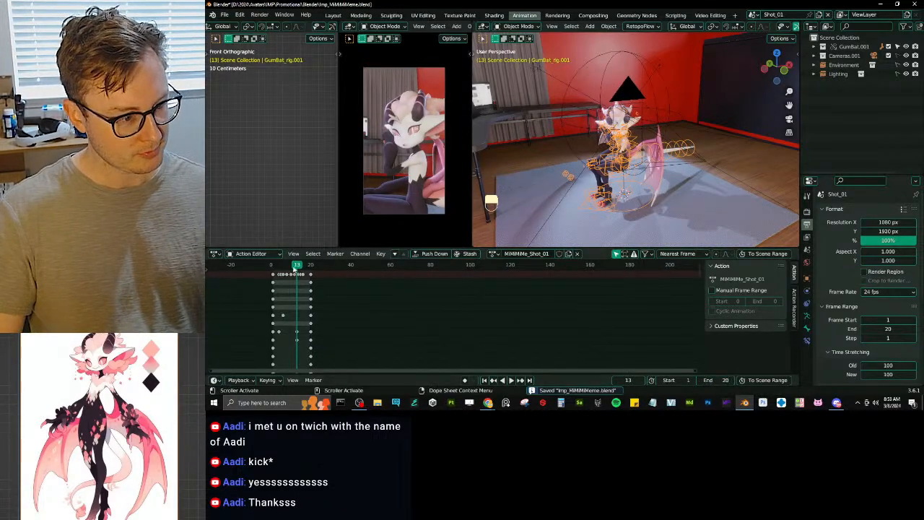
# Step: Preview the trimmed shot, give the MiMiMiMe_Shot_01 action a fake user and save the project
pyautogui.press('space')
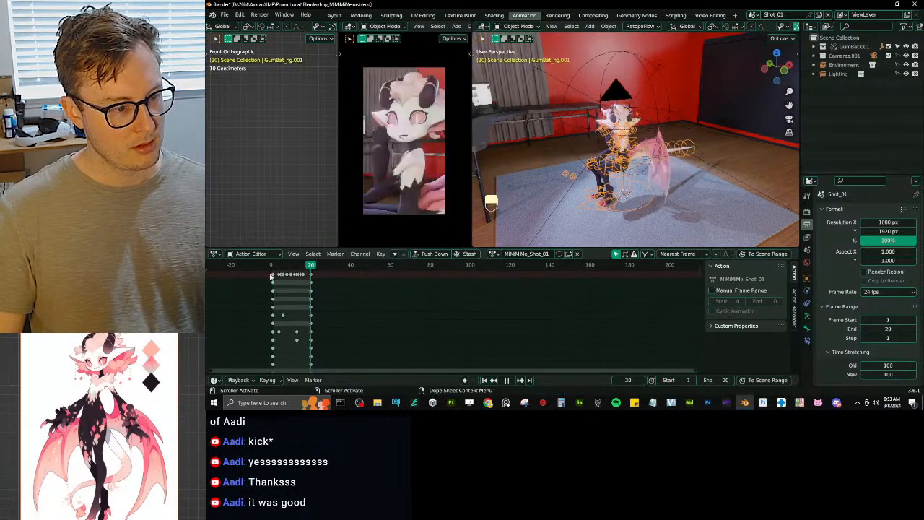
pyautogui.press('Escape')
pyautogui.hotkey('ctrl', 's')
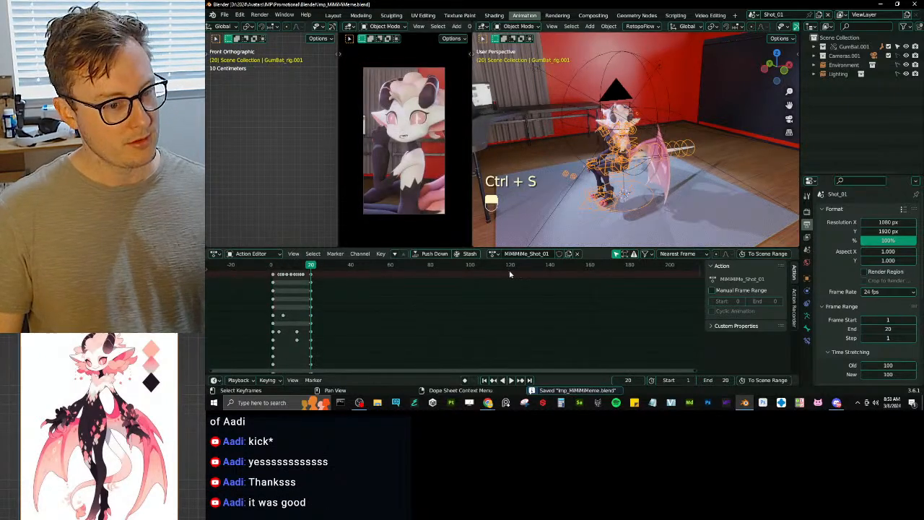
pyautogui.click(559, 254)
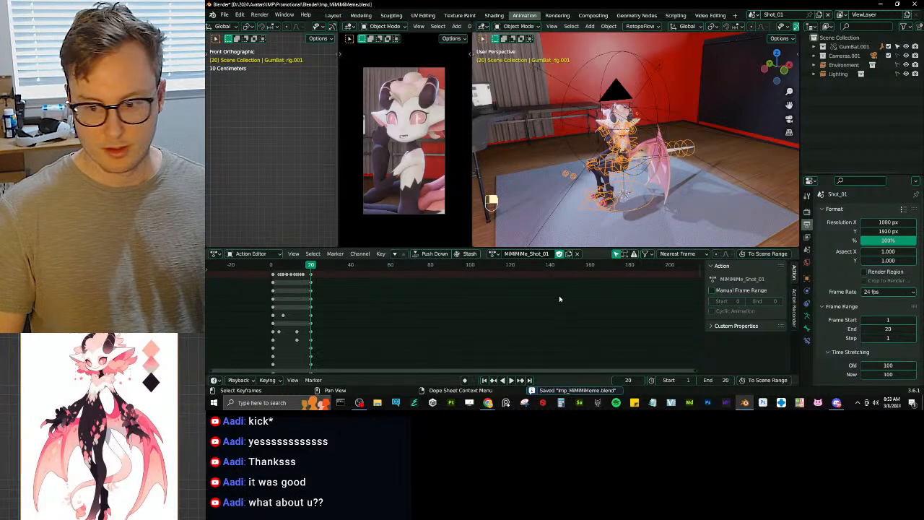
pyautogui.hotkey('ctrl', 's')
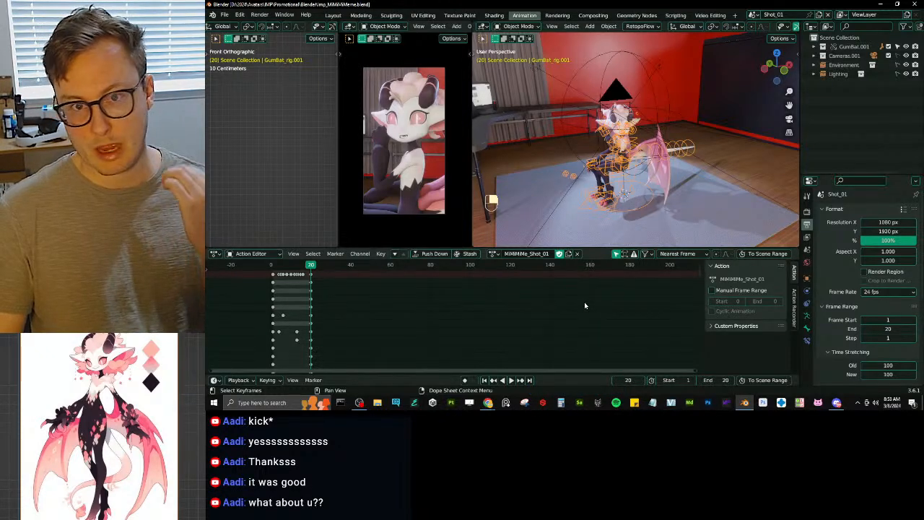
# Step: Play and scrub the timeline past frame 20 to check for leftover rig motion, saving the project
pyautogui.scroll(4, 322, 306)
pyautogui.scroll(-4, 323, 308)
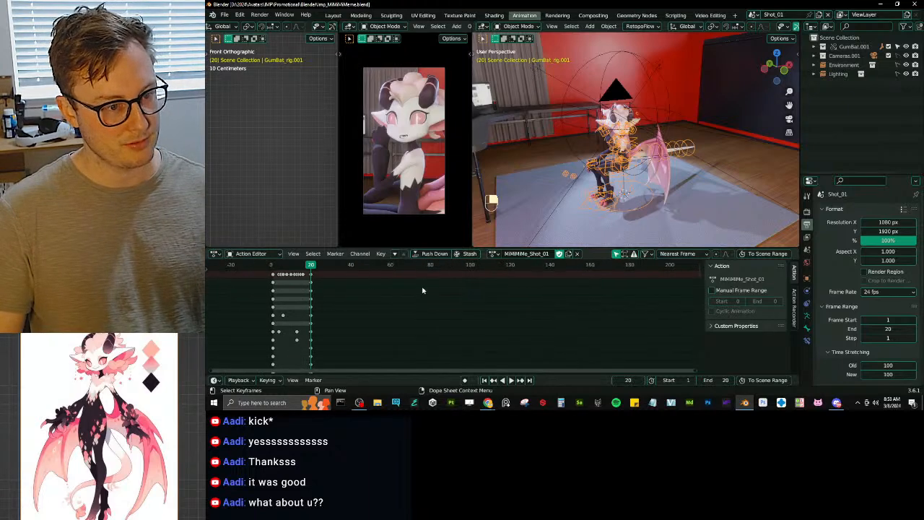
pyautogui.hotkey('ctrl', 's')
pyautogui.press('space')
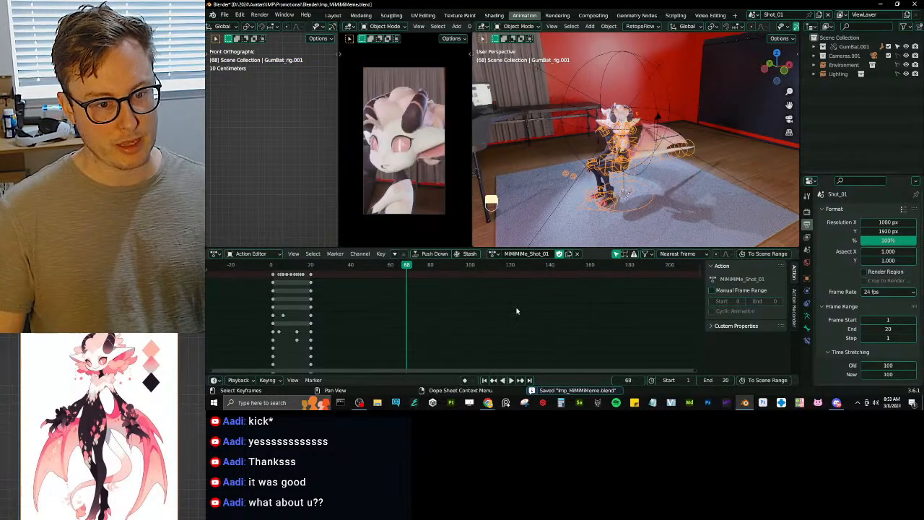
pyautogui.hotkey('ctrl', 's')
pyautogui.press('space')
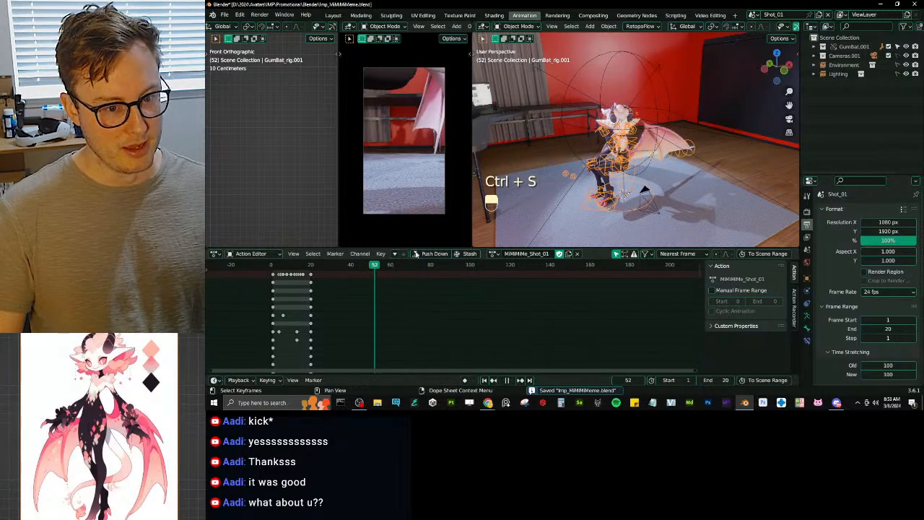
# Step: Switch the rig to Pose Mode, show only the armature layer containing the wing bones and select them all
pyautogui.hotkey('ctrl', 'Tab')
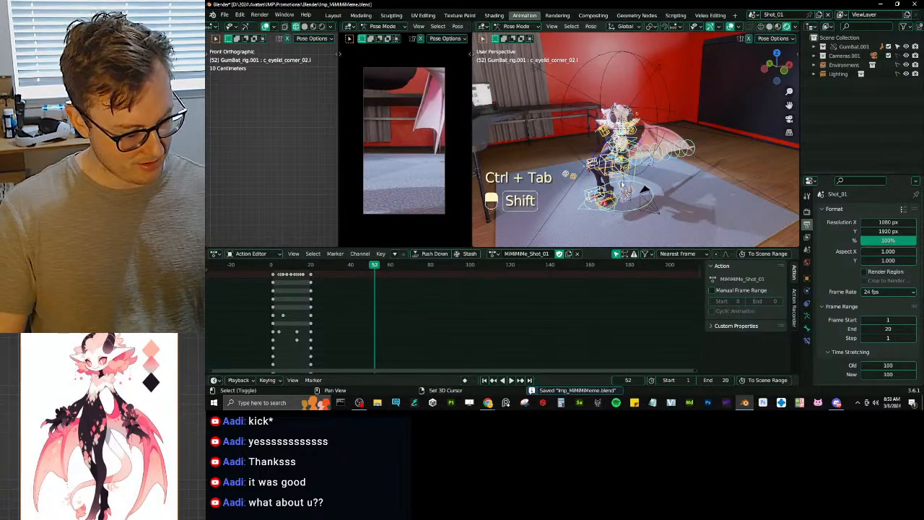
pyautogui.hotkey('shift', 'm')
pyautogui.keyDown('shift'); pyautogui.click(742, 211); pyautogui.keyUp('shift')
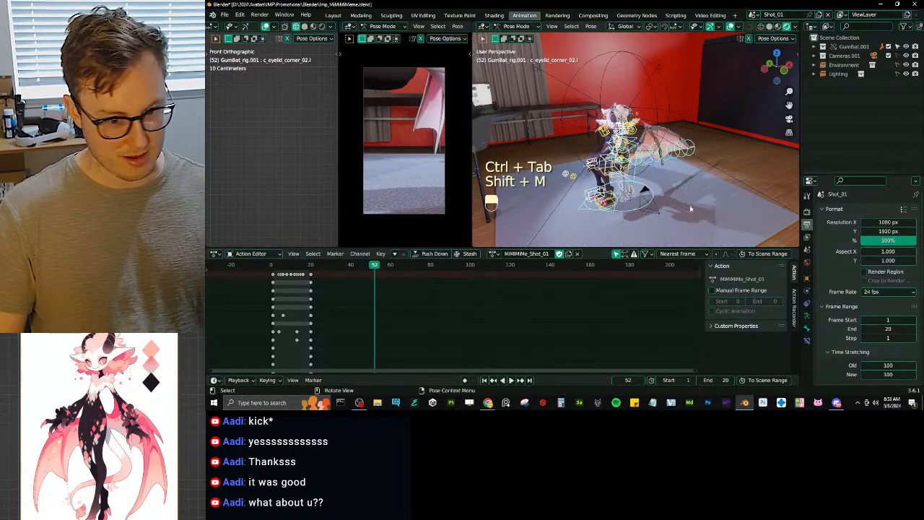
pyautogui.hotkey('shift', 'm')
pyautogui.click(820, 187)
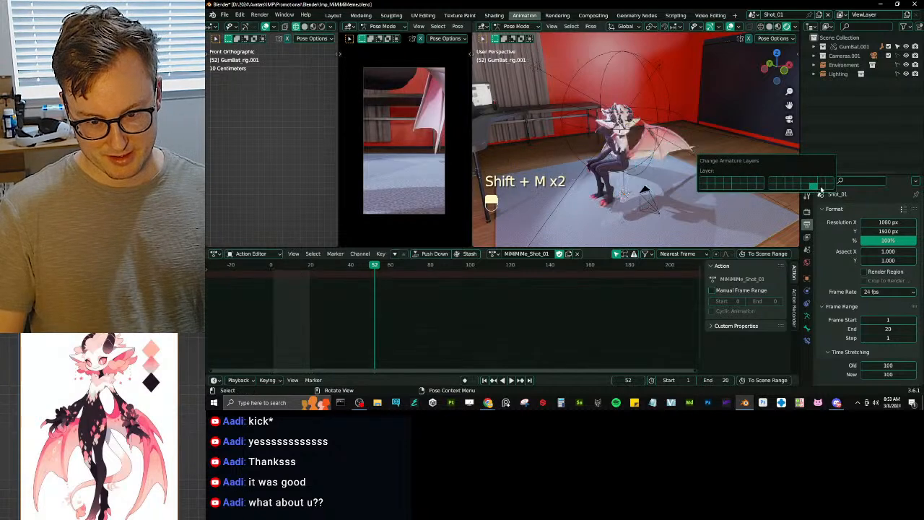
pyautogui.click(829, 187)
pyautogui.click(824, 187)
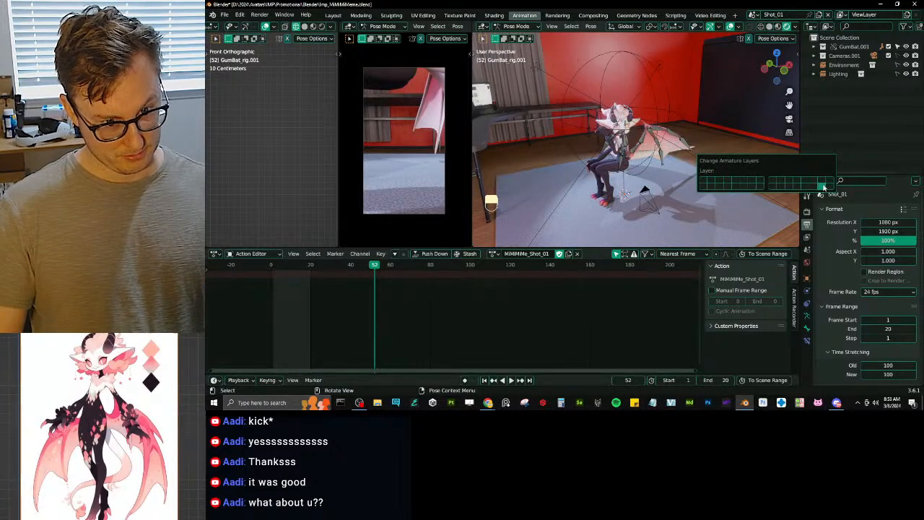
pyautogui.press('a')
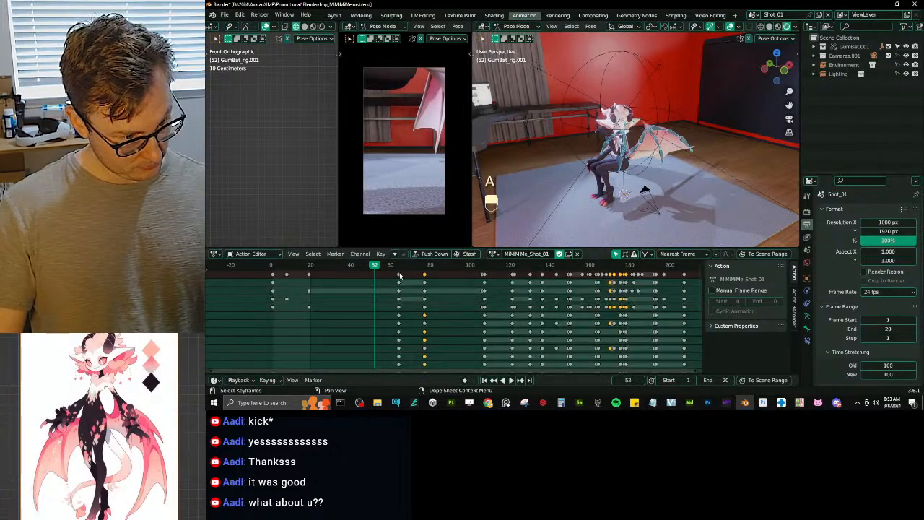
# Step: Delete the wing bones' keyframes beyond frame 20 from MiMiMiMe_Shot_01
pyautogui.click(399, 275)
pyautogui.press('b')
pyautogui.moveTo(392, 270); pyautogui.dragTo(689, 280)
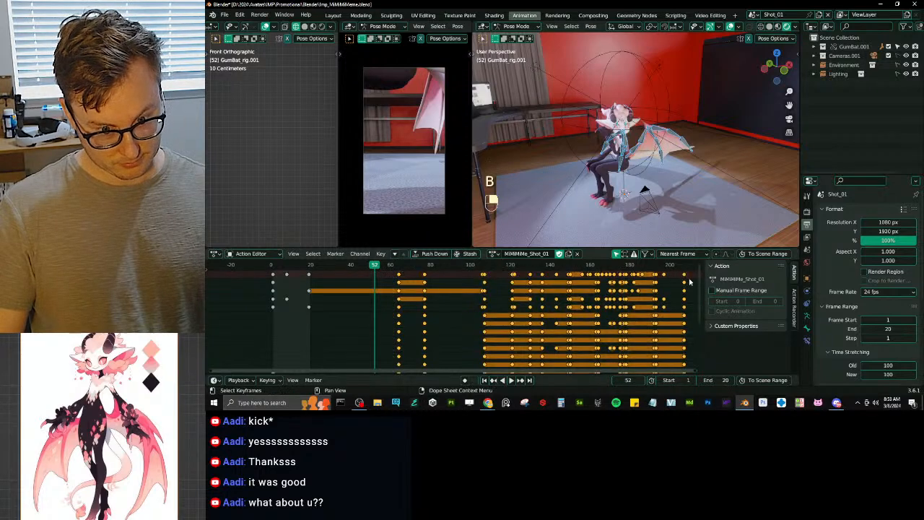
pyautogui.press('x')
pyautogui.click(679, 289)
# Step: Play back the animation to check the wings, return the rig to Object Mode and save the project
pyautogui.press('space')
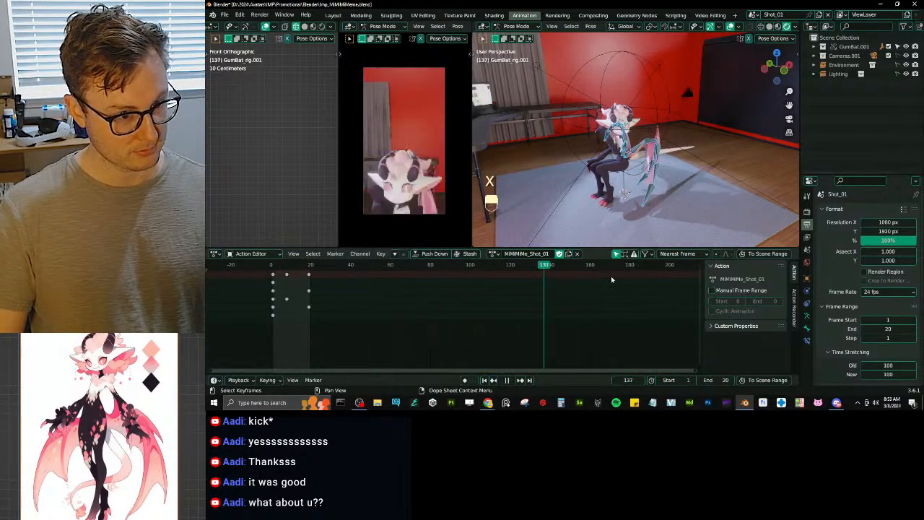
pyautogui.press('space')
pyautogui.hotkey('ctrl', 'Tab')
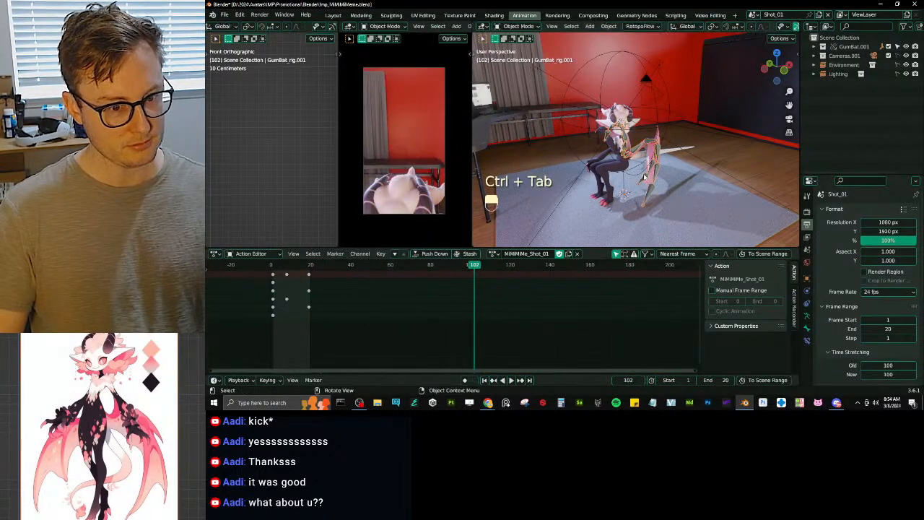
pyautogui.hotkey('ctrl', 's')
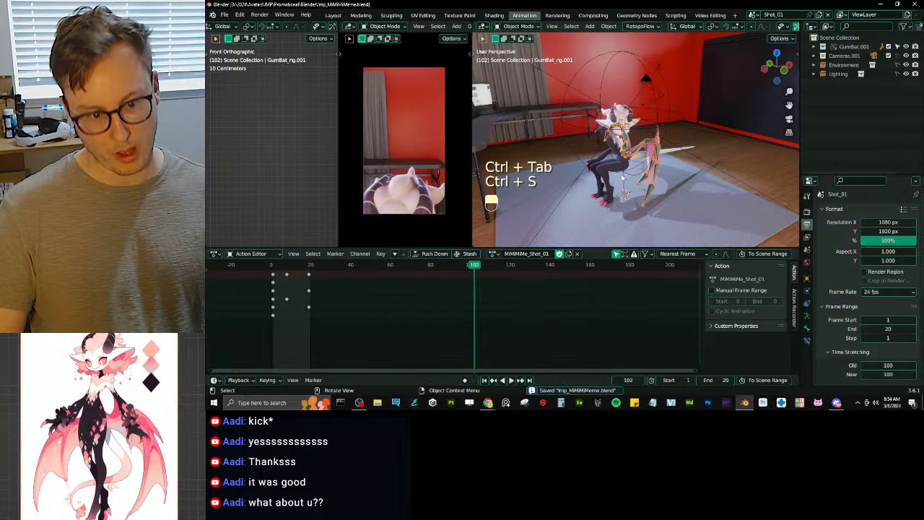
pyautogui.click(819, 15)
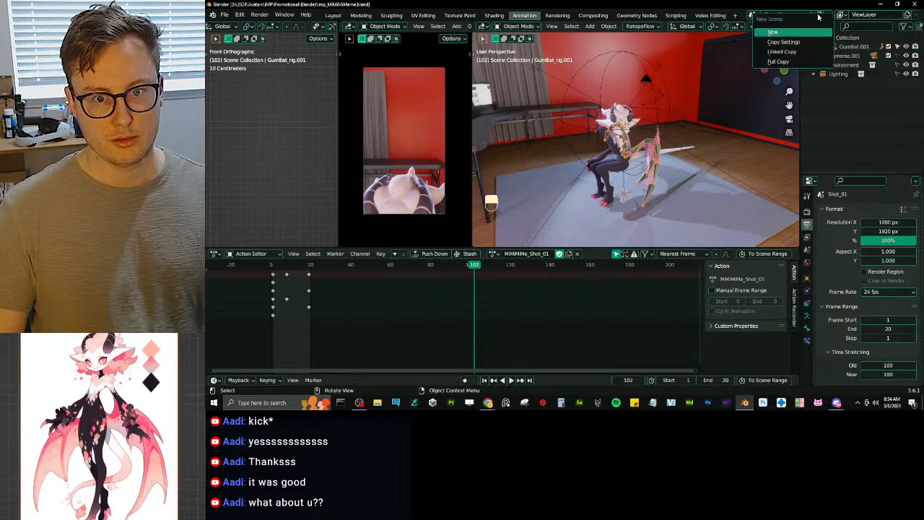
pyautogui.click(783, 33)
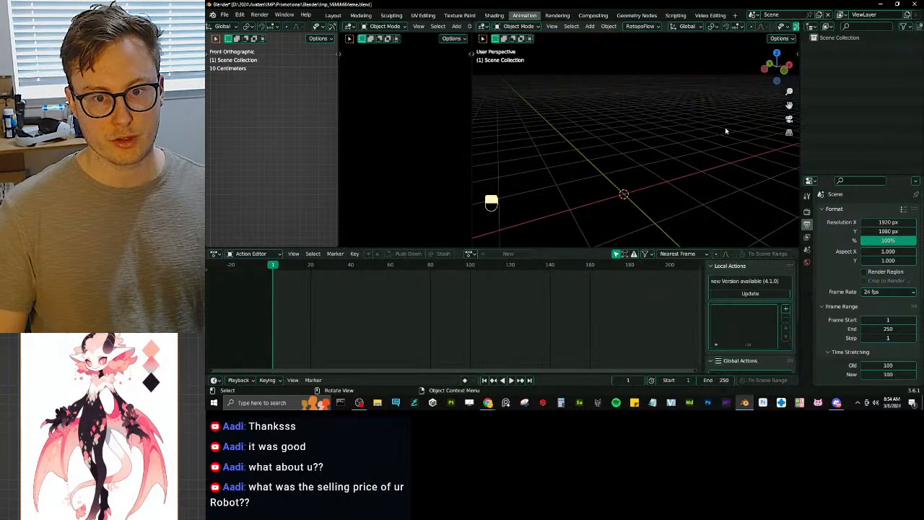
pyautogui.hotkey('ctrl', 'z')
# Step: Create a full copy of the Shot_01 scene, check its camera's action and select the copied rig
pyautogui.click(819, 15)
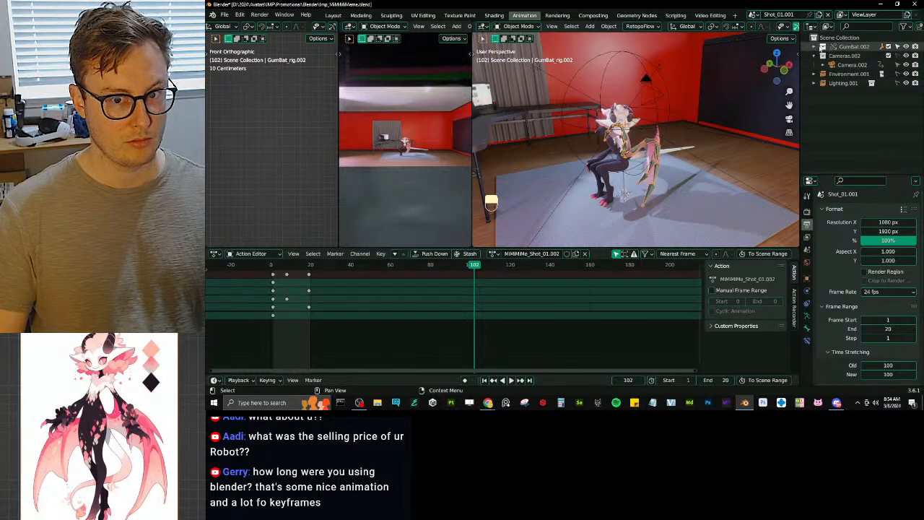
pyautogui.click(851, 64)
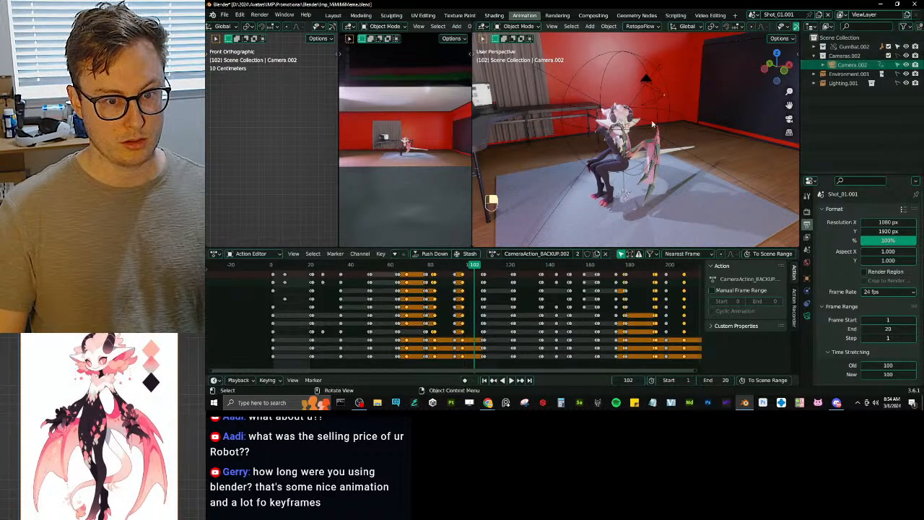
pyautogui.click(614, 137)
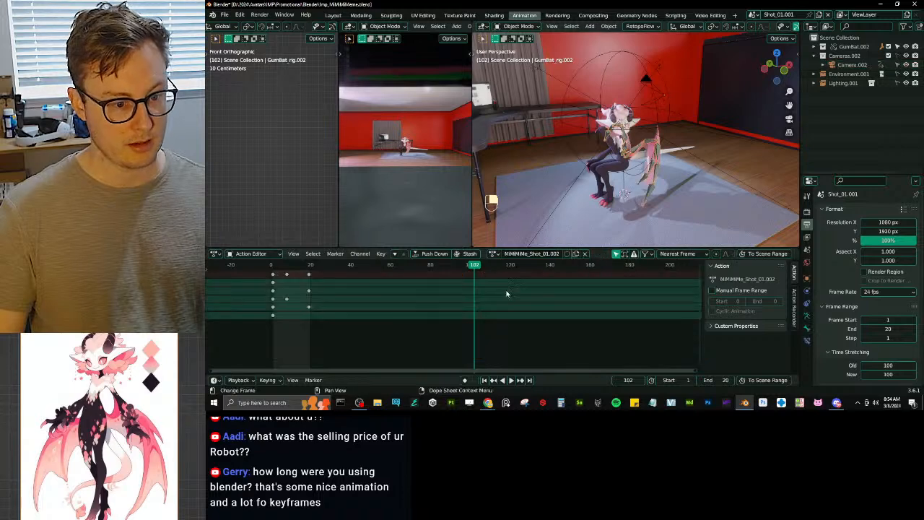
# Step: Assign the MiMiMiMeme_PreBake Pose action to the copied rig, after trying MiMiMiMe_Shot_01
pyautogui.click(493, 253)
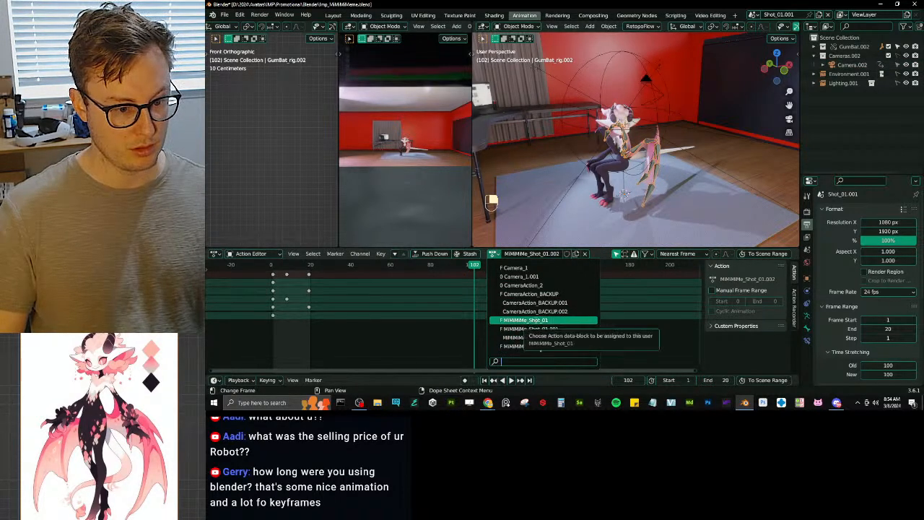
pyautogui.click(535, 321)
pyautogui.click(493, 253)
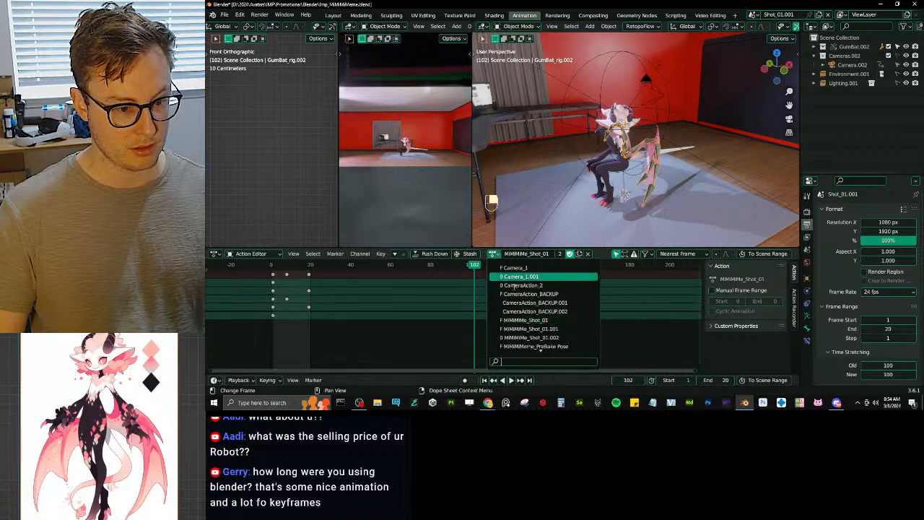
pyautogui.click(546, 346)
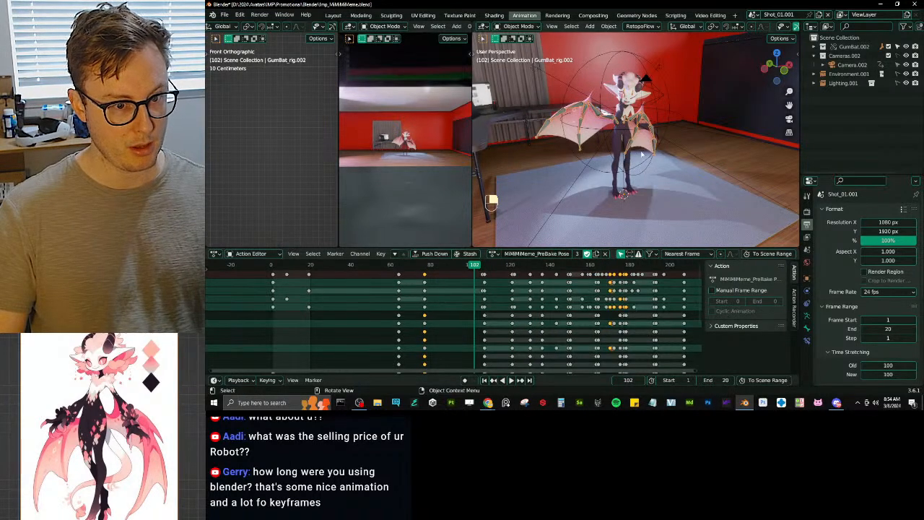
# Step: In Pose Mode, show the copied rig's main control bones along with the wing bones, select them all and save
pyautogui.hotkey('ctrl', 'Tab')
pyautogui.press('a')
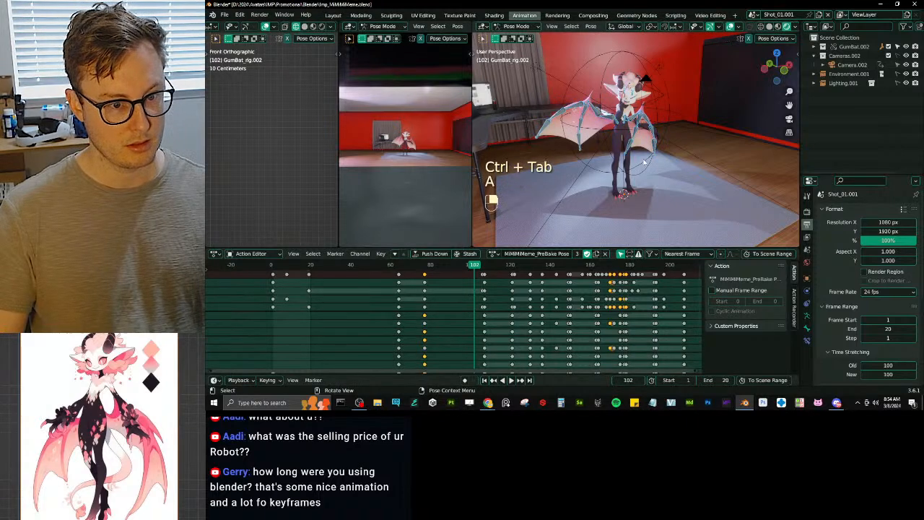
pyautogui.hotkey('shift', 'm')
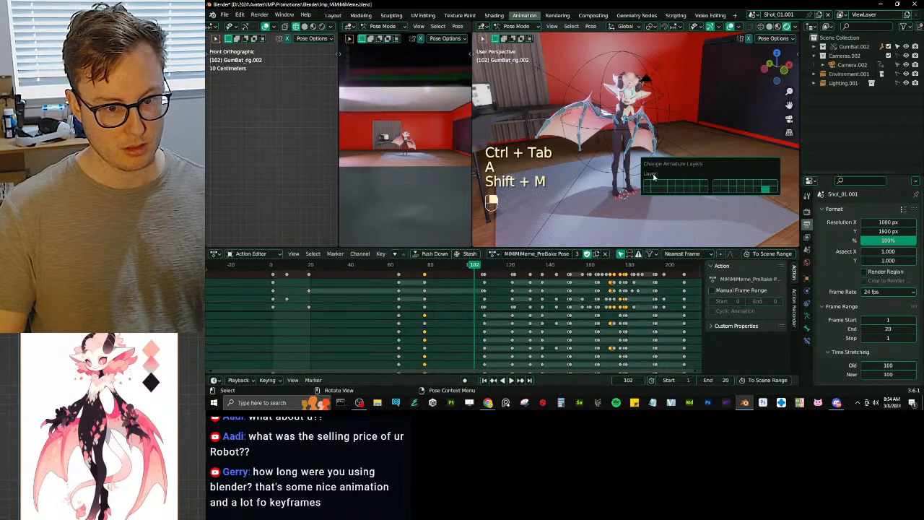
pyautogui.keyDown('shift'); pyautogui.click(655, 183); pyautogui.keyUp('shift')
pyautogui.press('a')
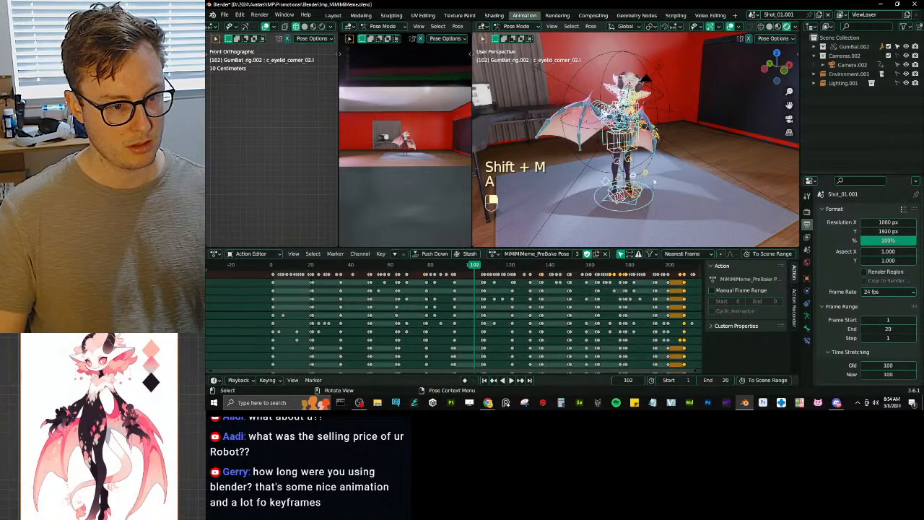
pyautogui.hotkey('ctrl', 's')
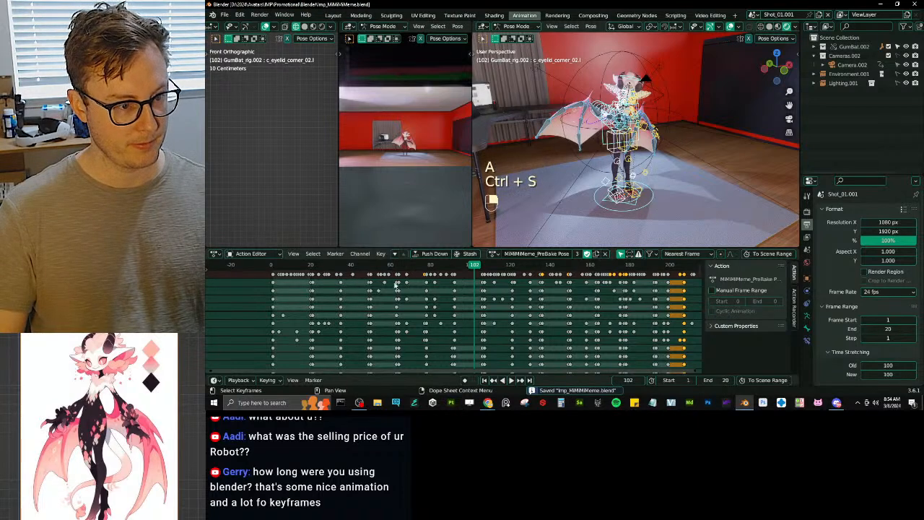
# Step: Look through the copied scene's camera, go to frame 21 and set the scene's start frame to 21
pyautogui.moveTo(385, 286); pyautogui.dragTo(505, 301, button='middle')
pyautogui.scroll(3, 507, 300)
pyautogui.press('KP_0')
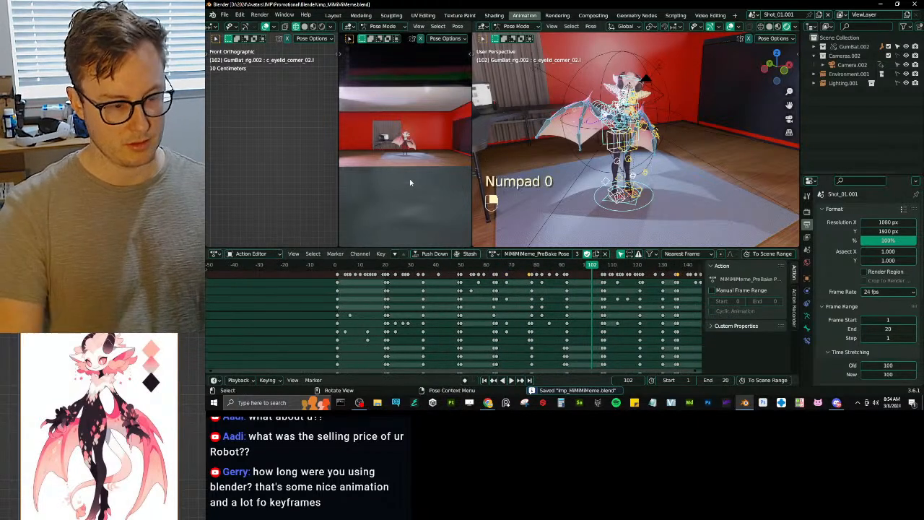
pyautogui.moveTo(389, 265); pyautogui.dragTo(388, 267)
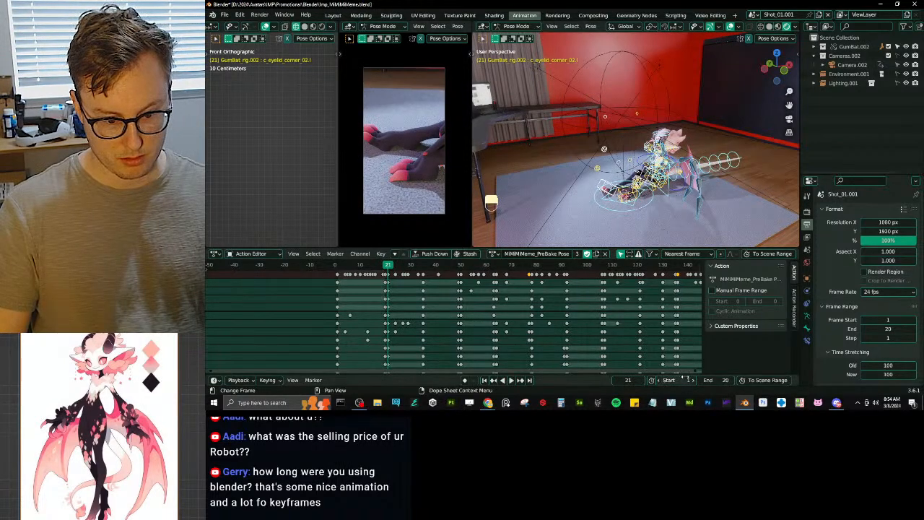
pyautogui.doubleClick(686, 379)
pyautogui.write('21')
pyautogui.press('Return')
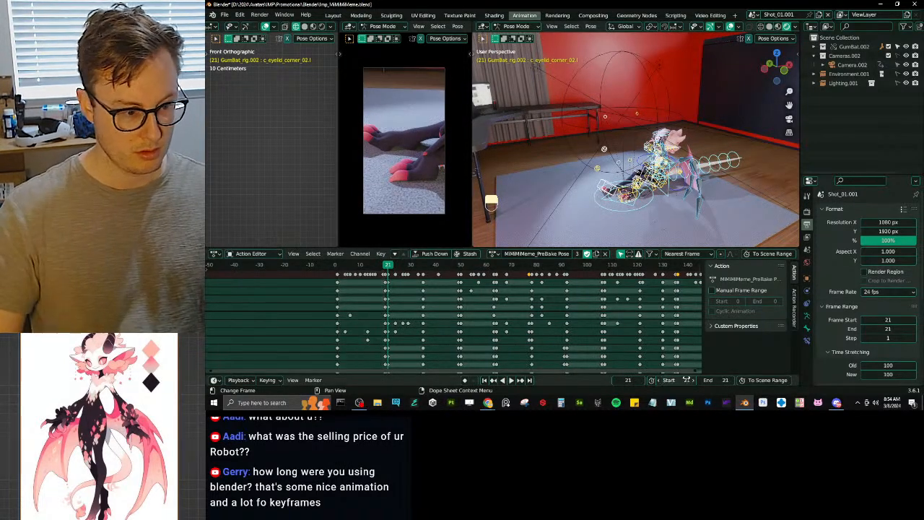
# Step: Scrub to the end of the second shot, set the scene's end frame to 35 and preview the range
pyautogui.scroll(9, 385, 300)
pyautogui.moveTo(431, 270); pyautogui.dragTo(463, 272)
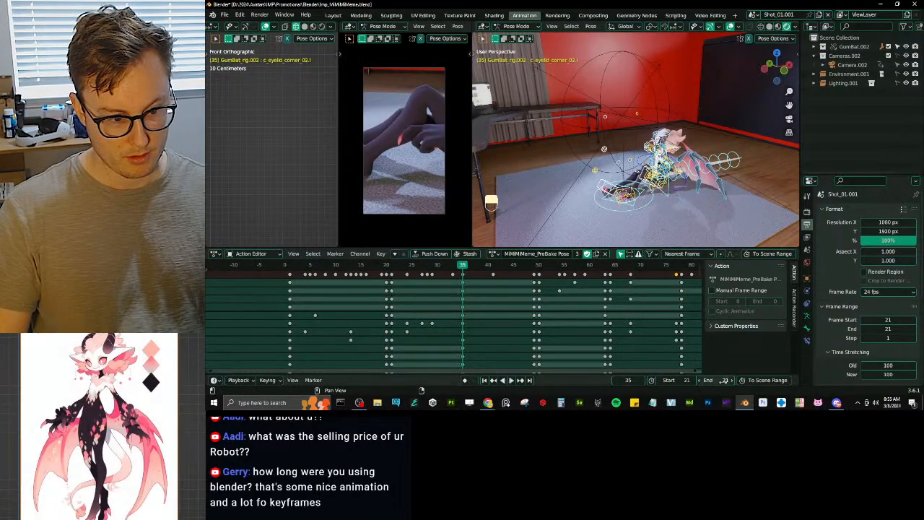
pyautogui.doubleClick(724, 381)
pyautogui.write('35')
pyautogui.press('Return')
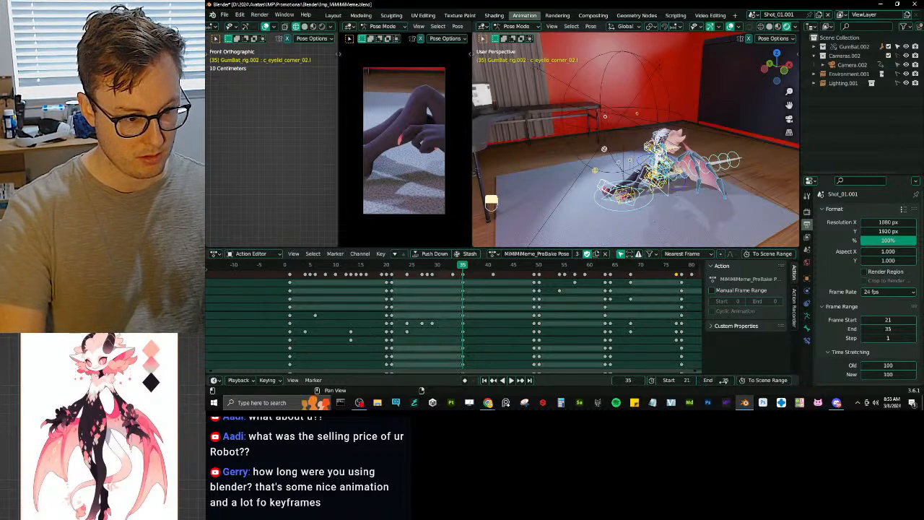
pyautogui.press('space')
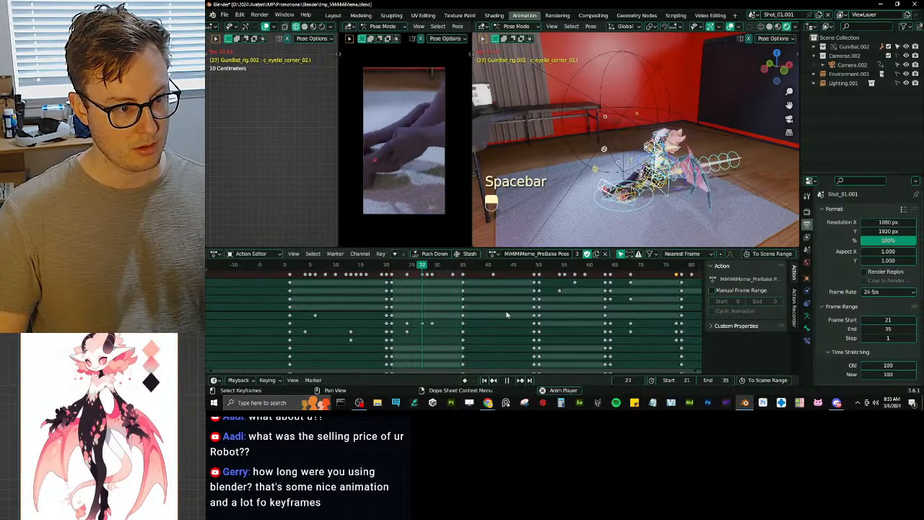
pyautogui.press('space')
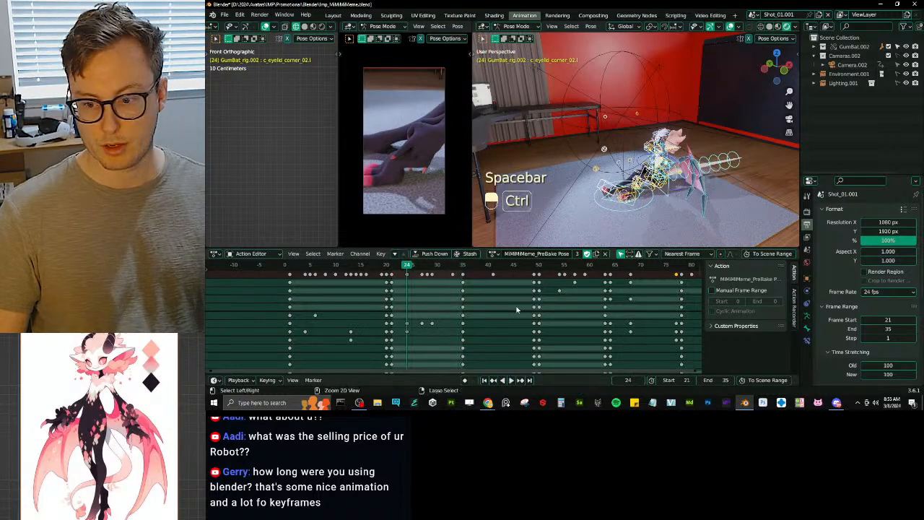
# Step: Save, go to frame 21 and select all of the rig action's keyframes outside the second shot's 21 to 35 range
pyautogui.hotkey('ctrl', 's')
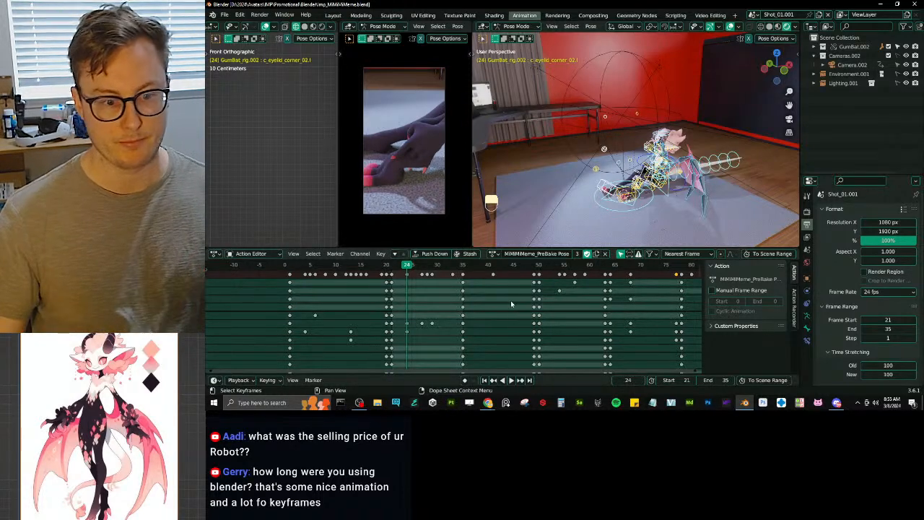
pyautogui.click(391, 265)
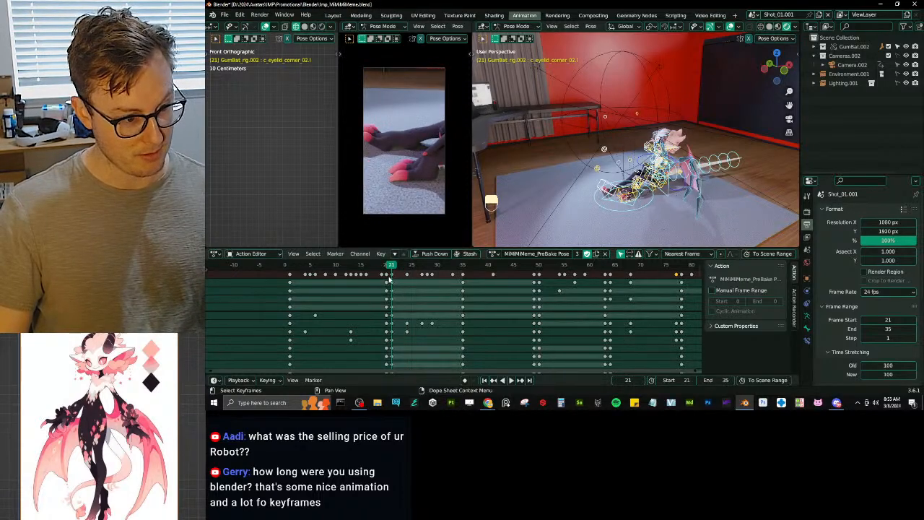
pyautogui.click(391, 275)
pyautogui.press('b')
pyautogui.moveTo(390, 271); pyautogui.dragTo(469, 279)
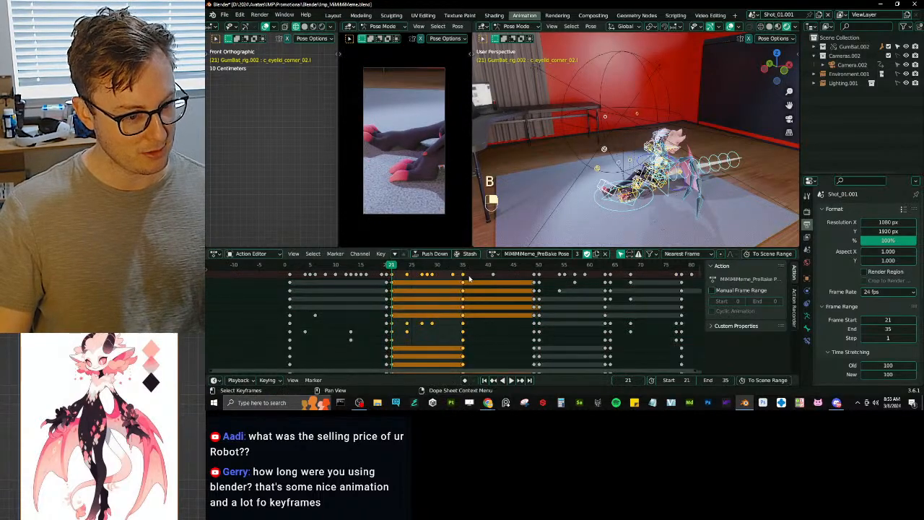
pyautogui.hotkey('ctrl', 'i')
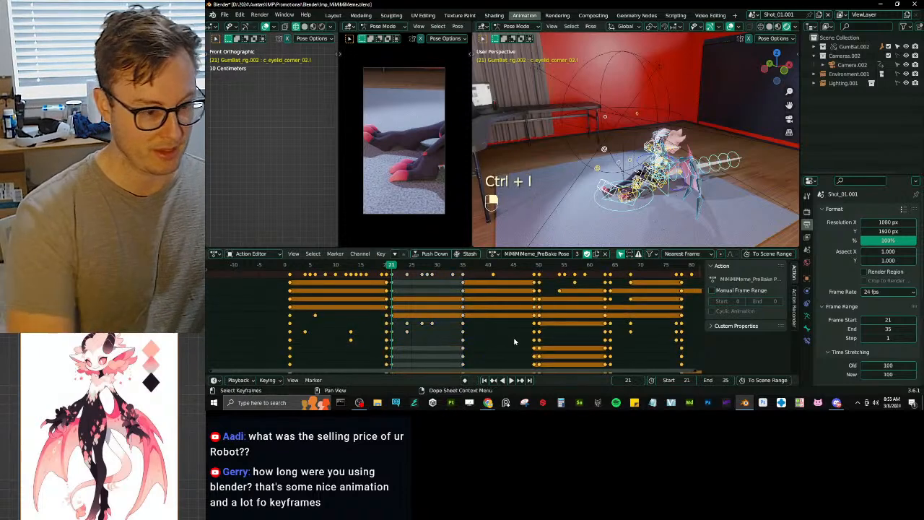
pyautogui.press('x')
pyautogui.click(499, 337)
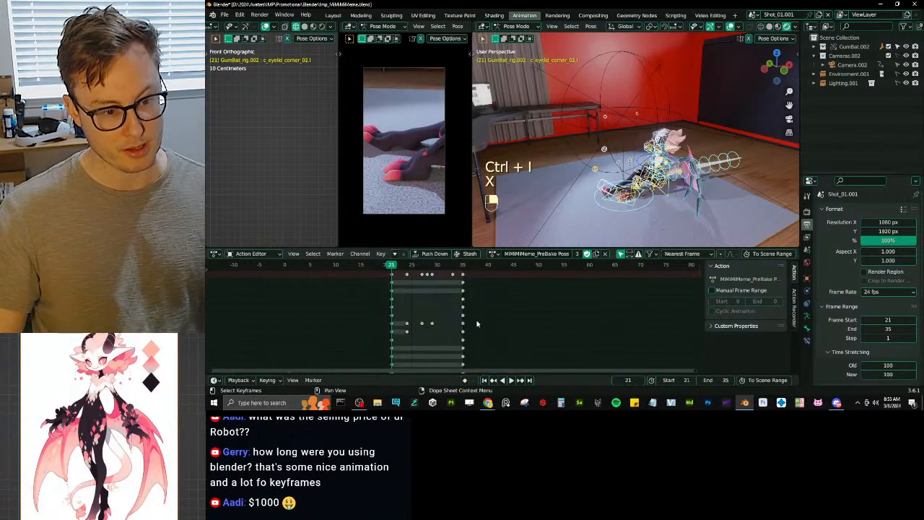
pyautogui.hotkey('ctrl', 'z')
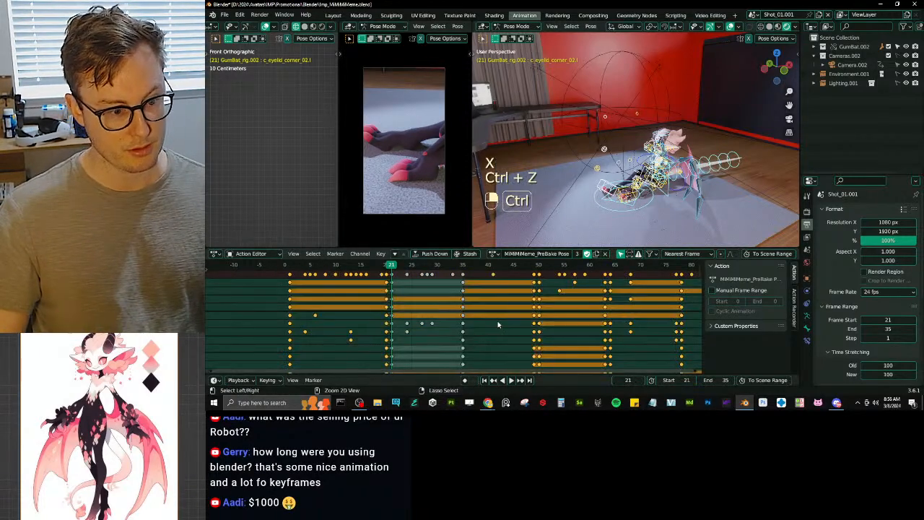
# Step: Make a separate copy of the MiMiMiMeme_PreBake Pose action, then look up the MiMiMiMe_Shot_01 action and copy its name
pyautogui.click(596, 253)
pyautogui.click(545, 254)
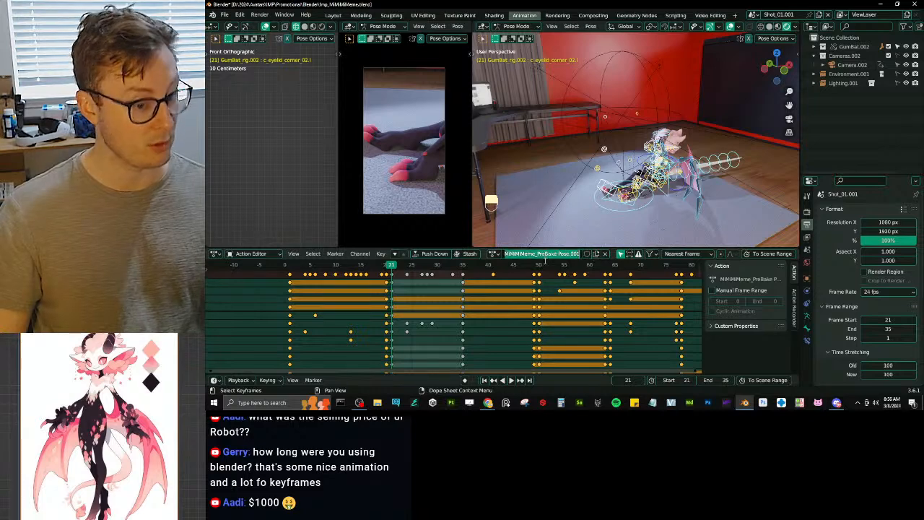
pyautogui.click(494, 254)
pyautogui.click(493, 253)
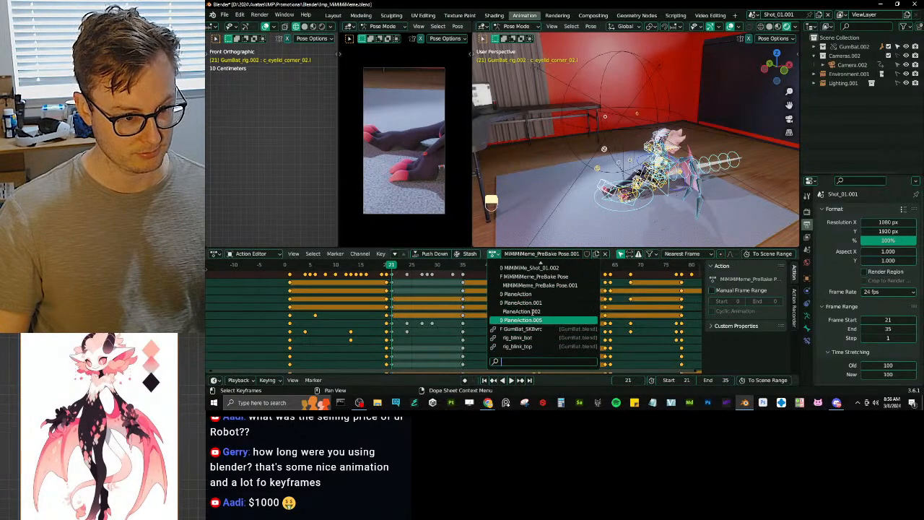
pyautogui.scroll(3, 556, 291)
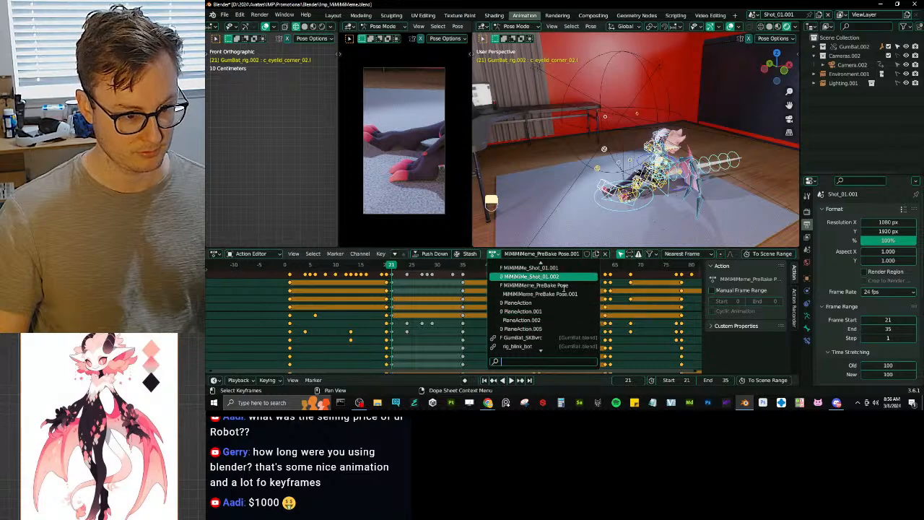
pyautogui.click(555, 277)
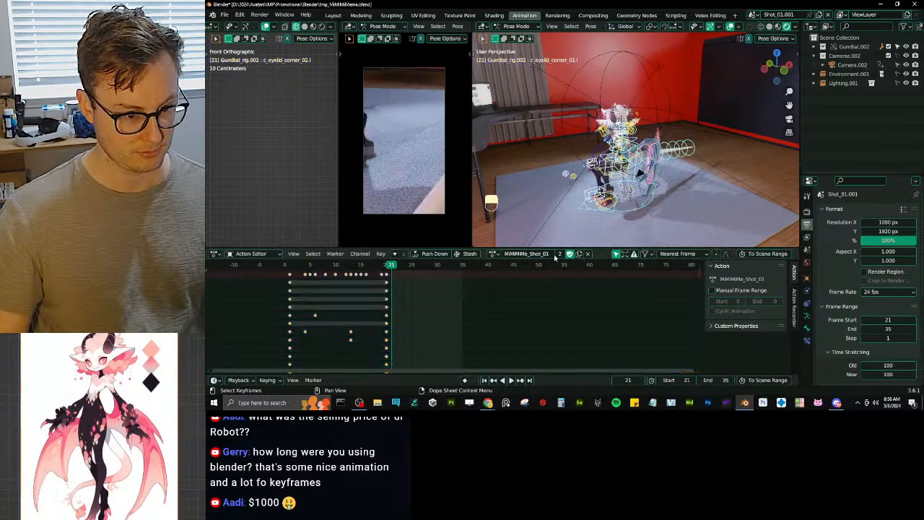
pyautogui.doubleClick(552, 253)
pyautogui.hotkey('ctrl', 'c')
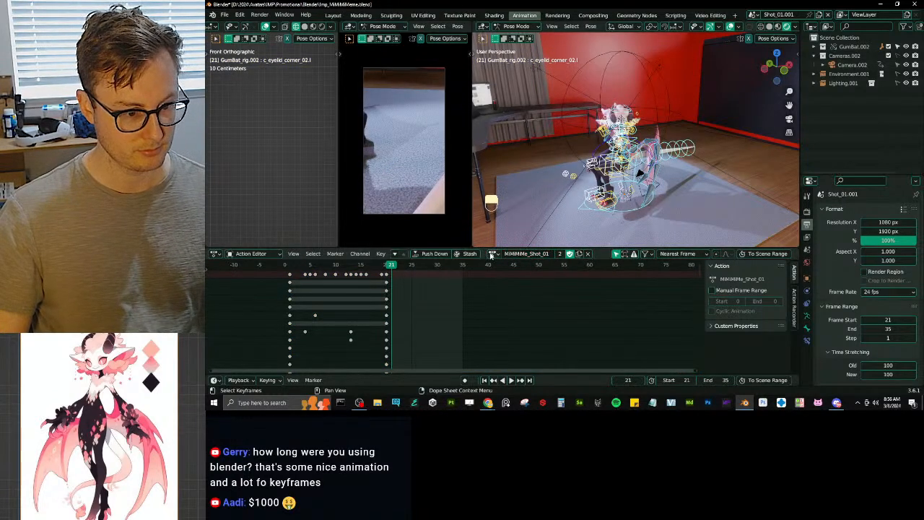
# Step: Reassign MiMiMiMeme_PreBake Pose.001 to the rig, rename it MiMiMiMe_Shot_02 and protect it with a fake user
pyautogui.click(491, 255)
pyautogui.click(574, 347)
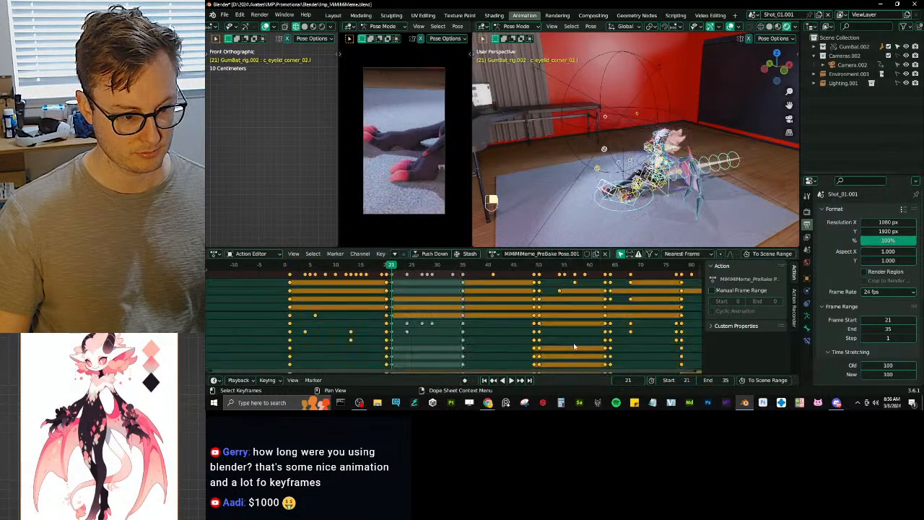
pyautogui.doubleClick(555, 256)
pyautogui.hotkey('ctrl', 'v')
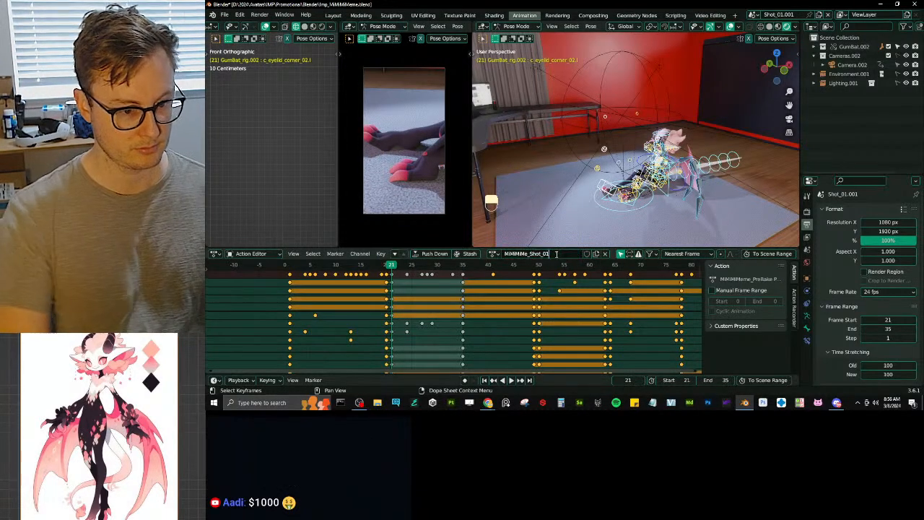
pyautogui.press('BackSpace')
pyautogui.write('2')
pyautogui.press('Return')
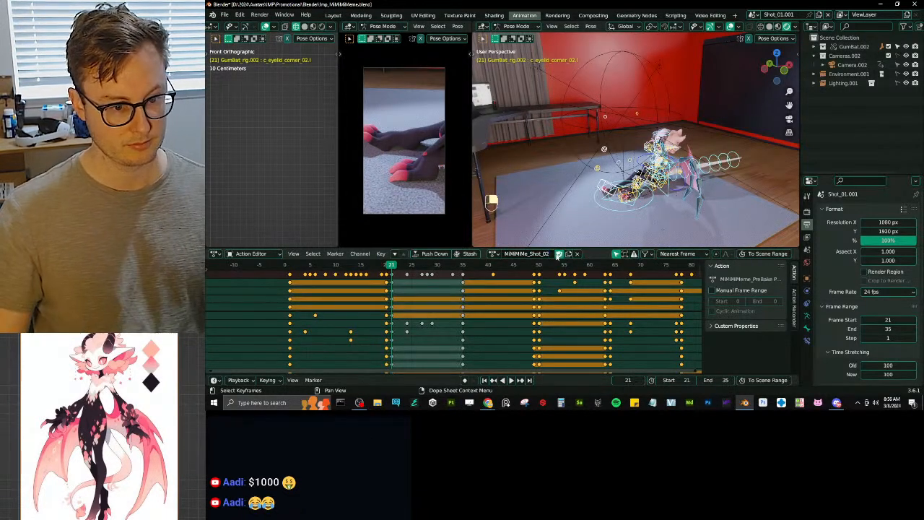
# Step: Delete the selected keyframes outside the second shot's range, return the rig to Object Mode and save the file
pyautogui.hotkey('ctrl', 's')
pyautogui.press('x')
pyautogui.click(481, 308)
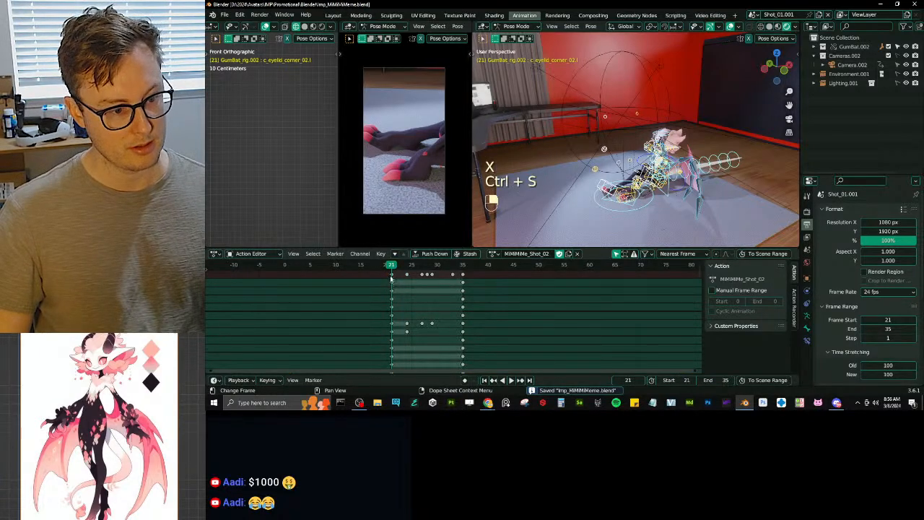
pyautogui.moveTo(421, 270); pyautogui.dragTo(392, 278)
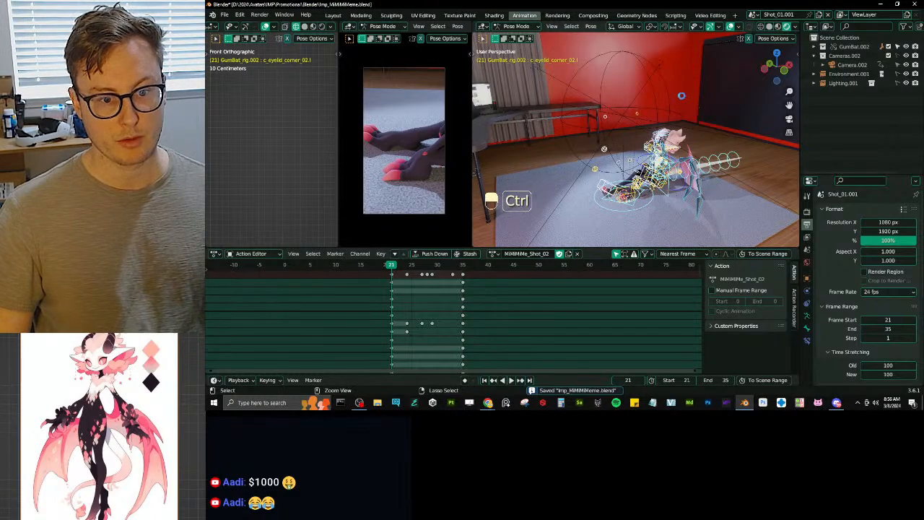
pyautogui.hotkey('ctrl', 's')
pyautogui.hotkey('ctrl', 'Tab')
pyautogui.hotkey('ctrl', 's')
# Step: Switch to the Editing scene, rename it _VideoEdit and save the file
pyautogui.click(755, 14)
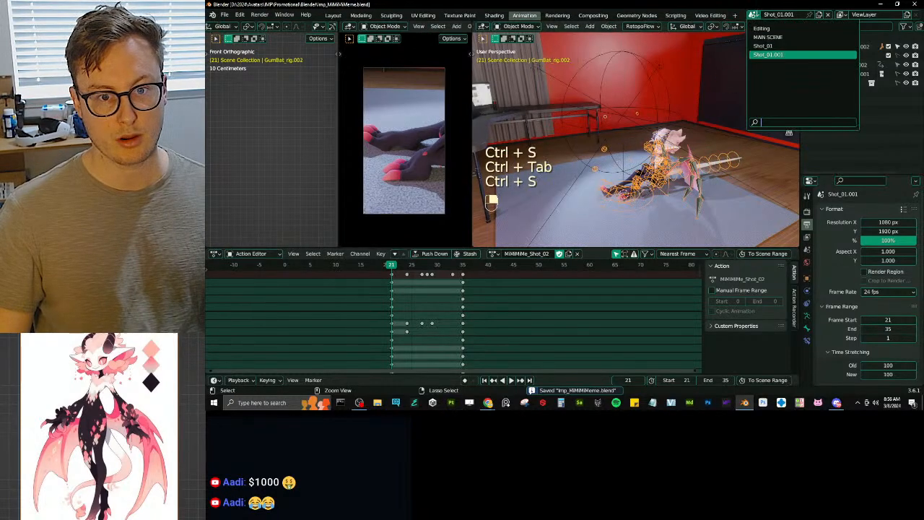
pyautogui.click(779, 27)
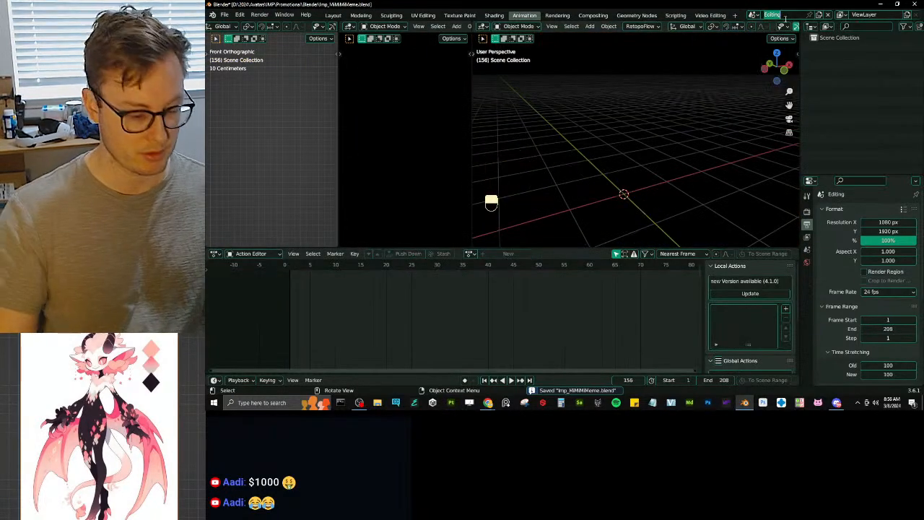
pyautogui.press('shift')
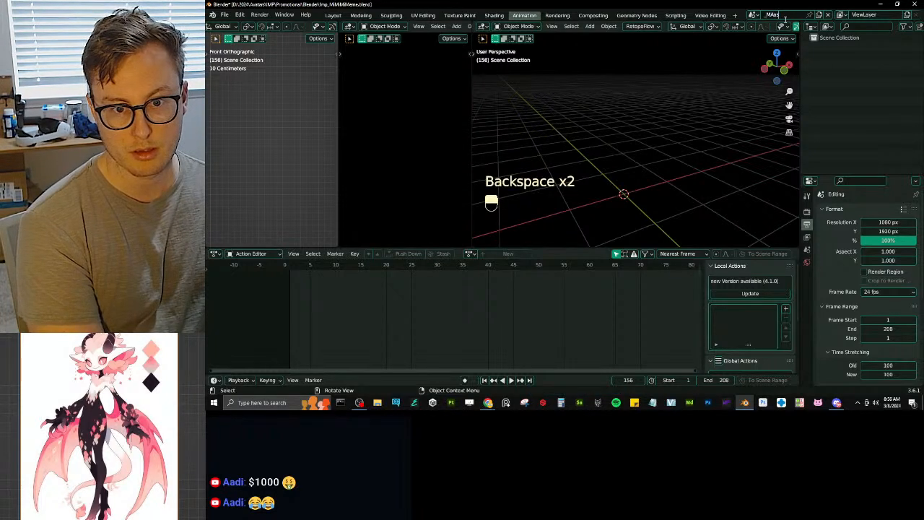
pyautogui.press('shift')
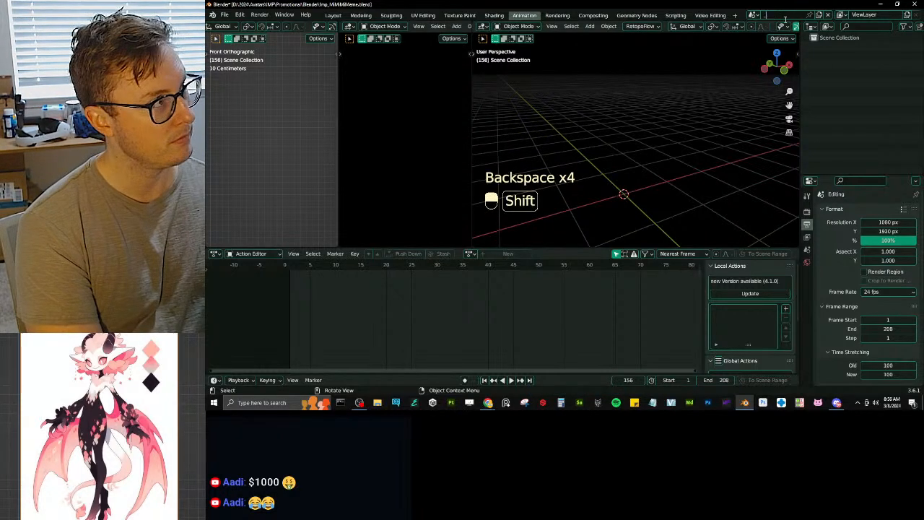
pyautogui.write('ideoEdit')
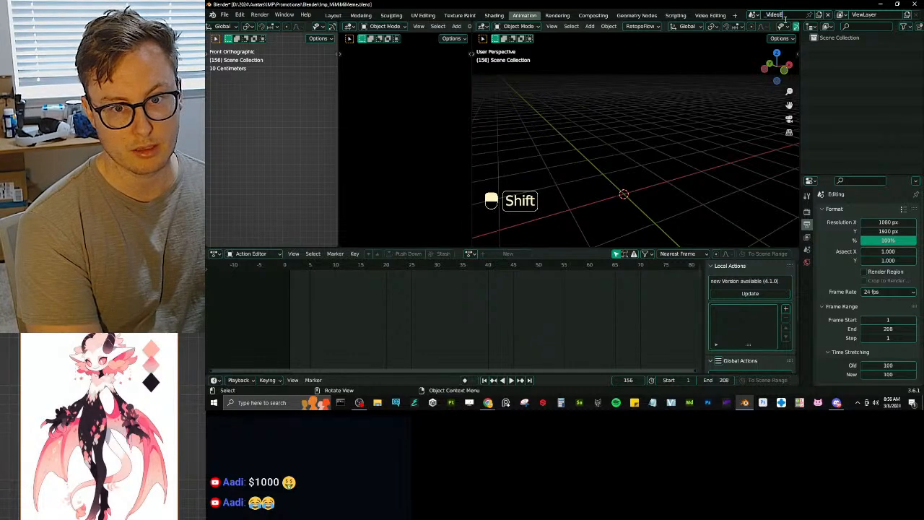
pyautogui.press('Return')
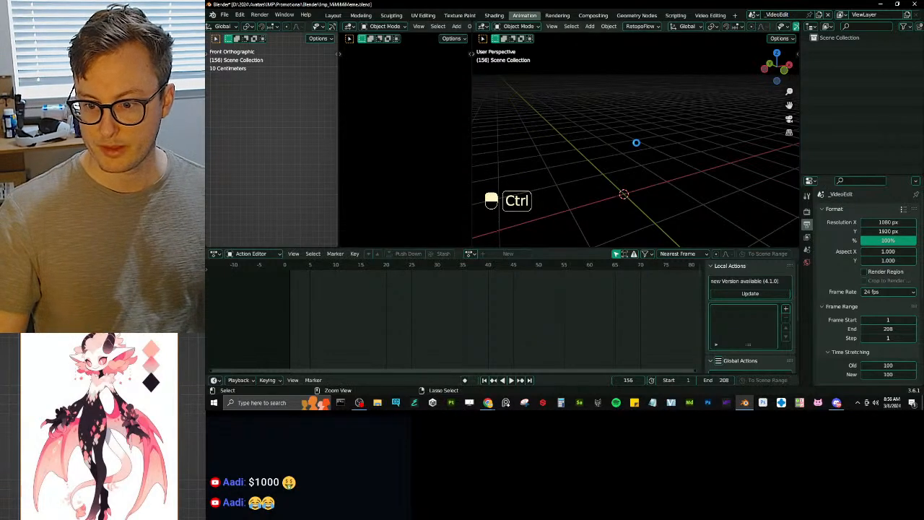
pyautogui.hotkey('ctrl', 's')
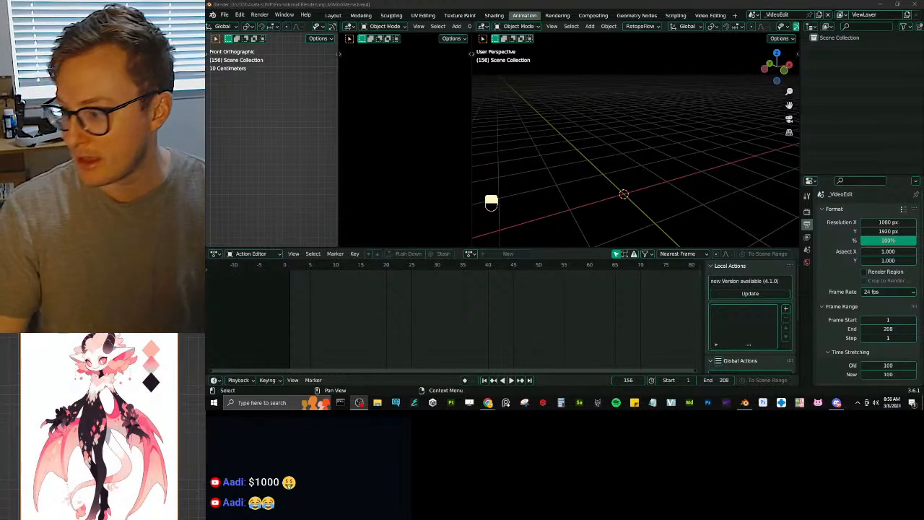
pyautogui.click(662, 147)
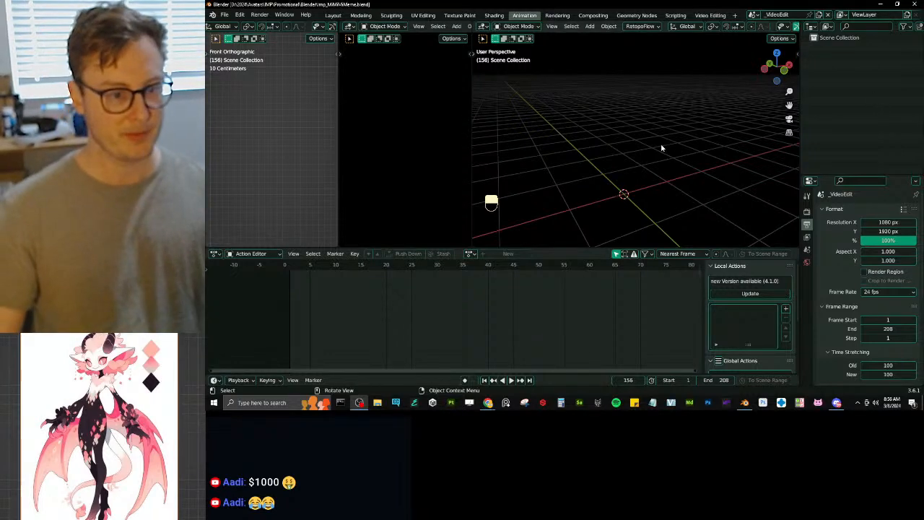
pyautogui.hotkey('ctrl', 's')
pyautogui.hotkey('ctrl', 's')
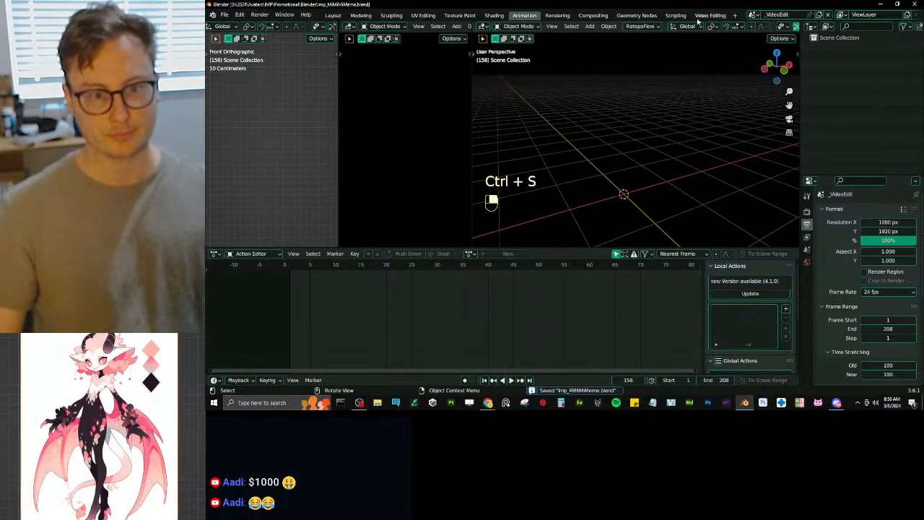
# Step: In the Video Editing workspace, preview the sequence and delete the MAIN SCENE strip
pyautogui.click(698, 17)
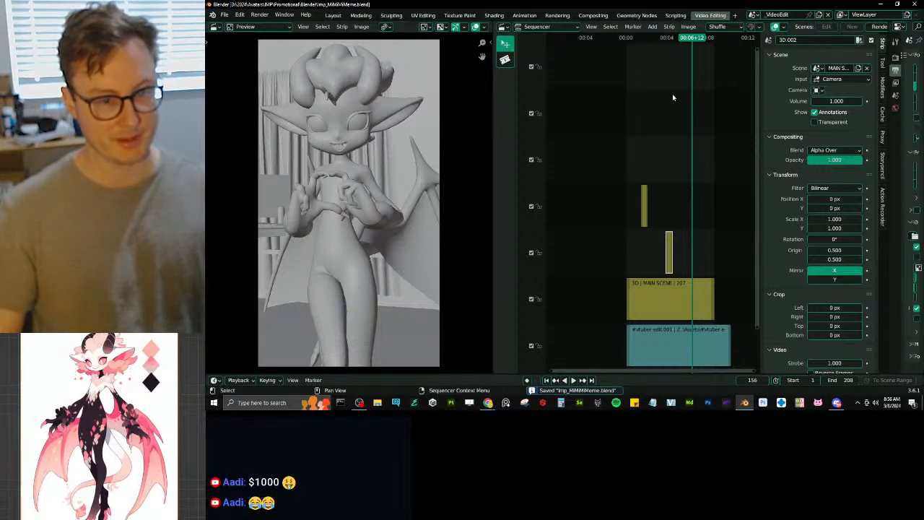
pyautogui.moveTo(693, 39); pyautogui.dragTo(640, 43)
pyautogui.press('space')
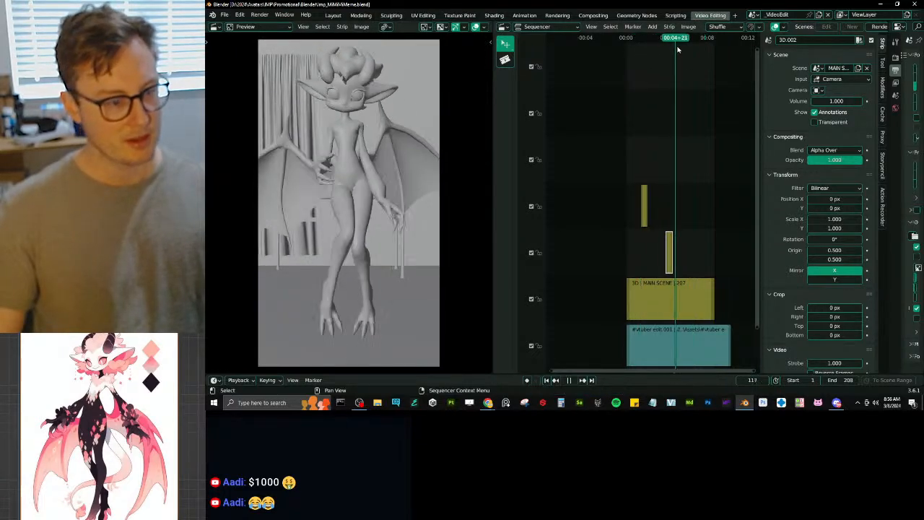
pyautogui.moveTo(660, 50); pyautogui.dragTo(634, 40)
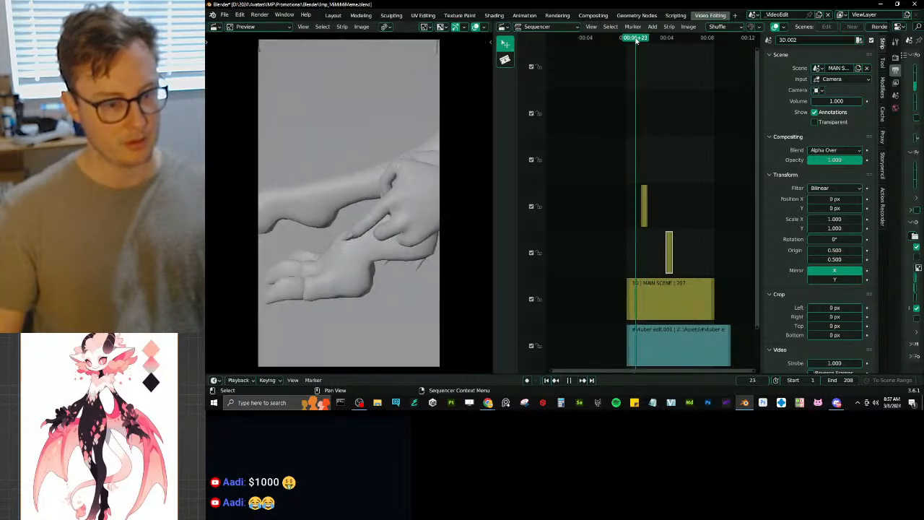
pyautogui.click(678, 296)
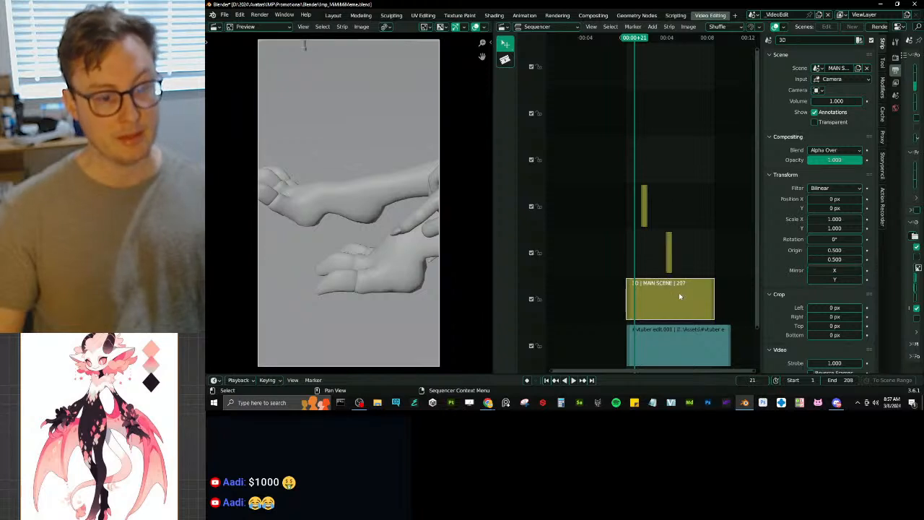
pyautogui.press('Delete')
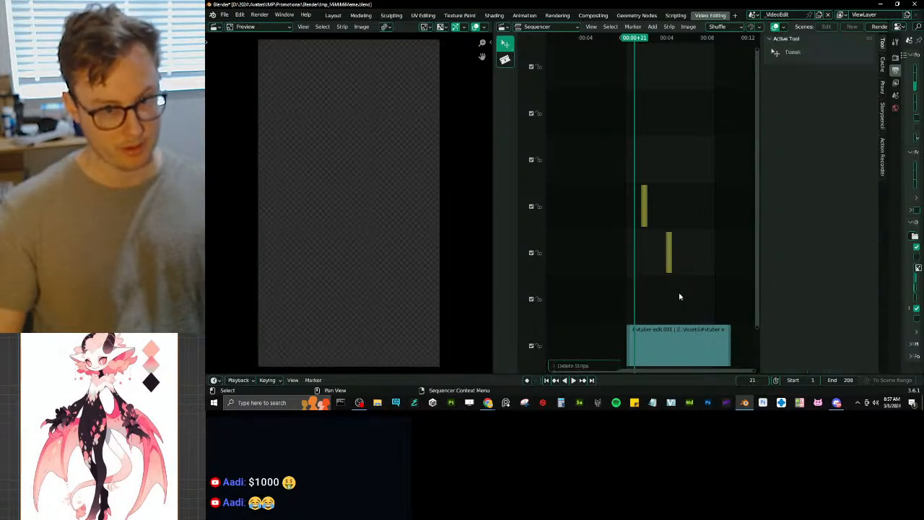
# Step: Add the Shot_01 scene as a strip at frame 1 of the sequence, above the reference video
pyautogui.hotkey('shift', 'Left')
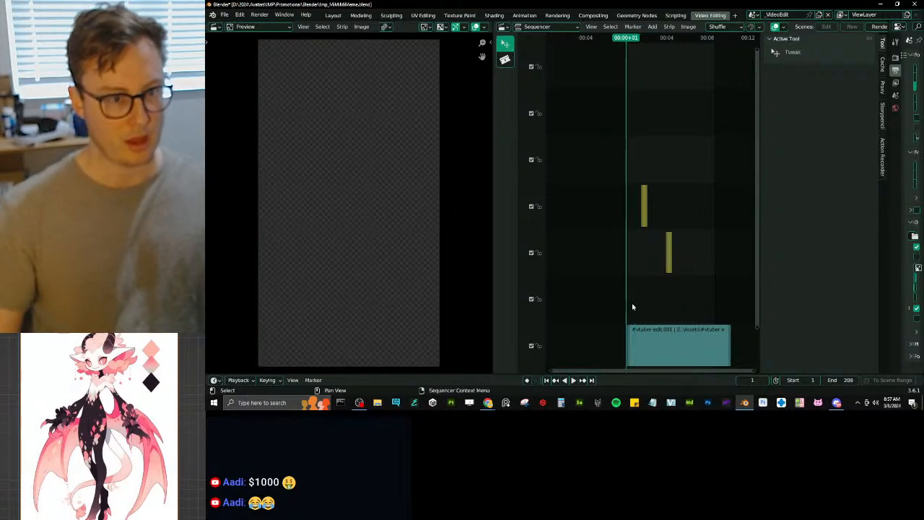
pyautogui.rightClick(633, 307)
pyautogui.press('Escape')
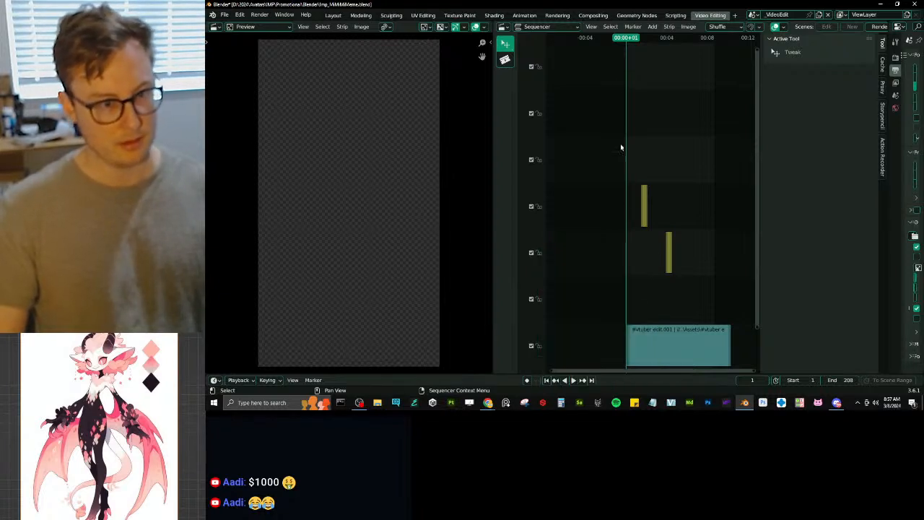
pyautogui.click(653, 27)
pyautogui.moveTo(664, 37)
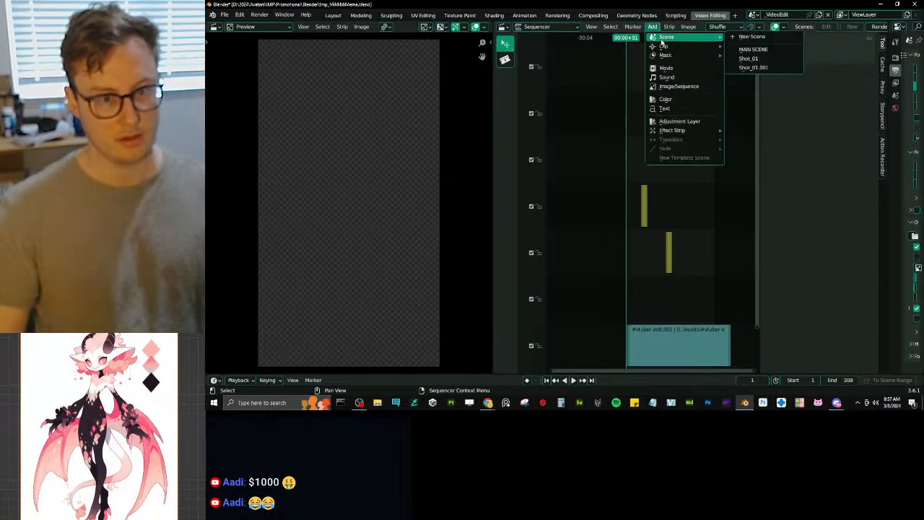
pyautogui.click(751, 58)
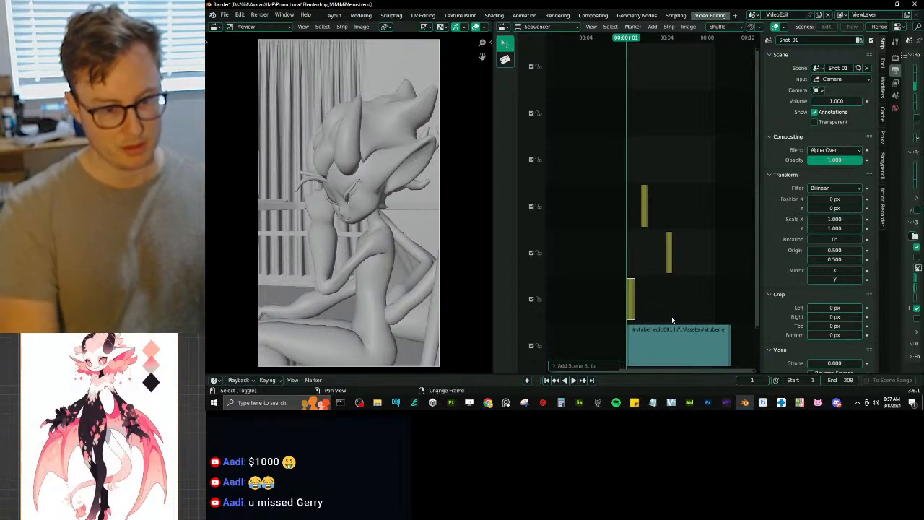
pyautogui.hotkey('shift', 'Right')
pyautogui.scroll(5, 563, 326)
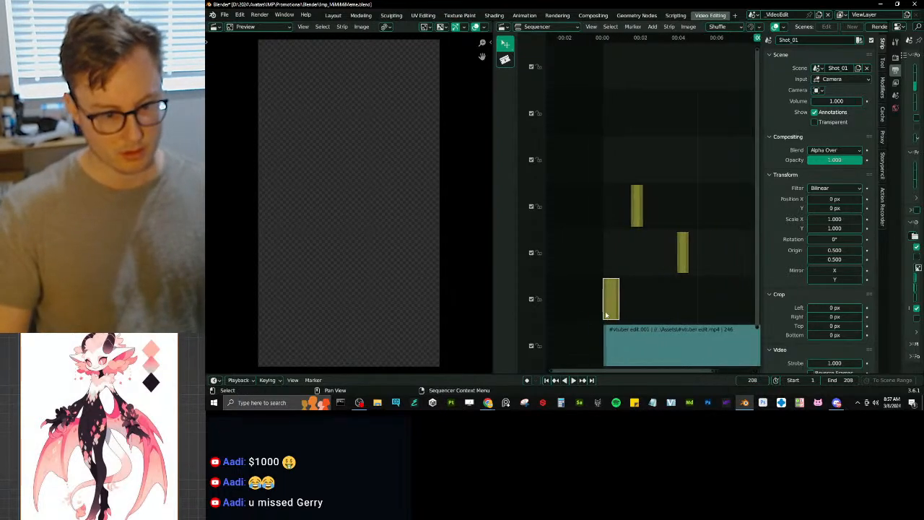
# Step: Move the sequencer's playhead to frame 21, at the end of the Shot_01 strip, and save the file
pyautogui.click(609, 27)
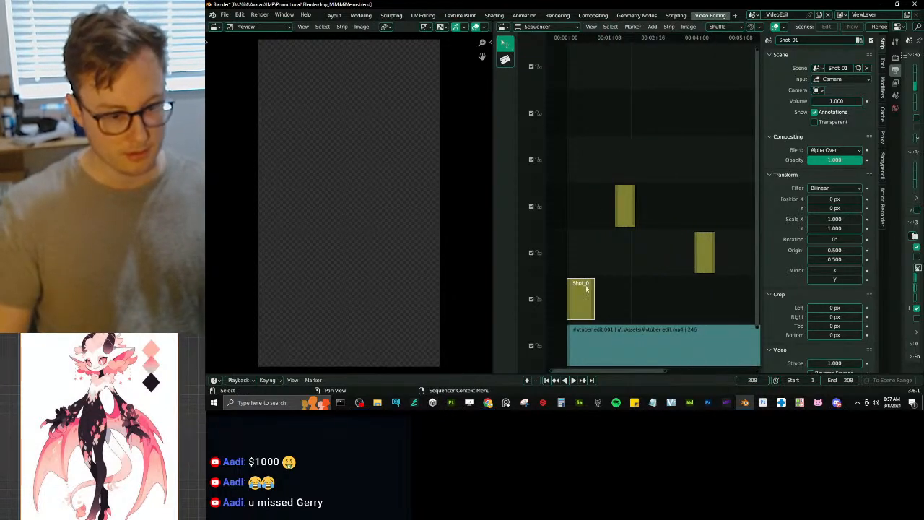
pyautogui.click(592, 40)
pyautogui.press('space')
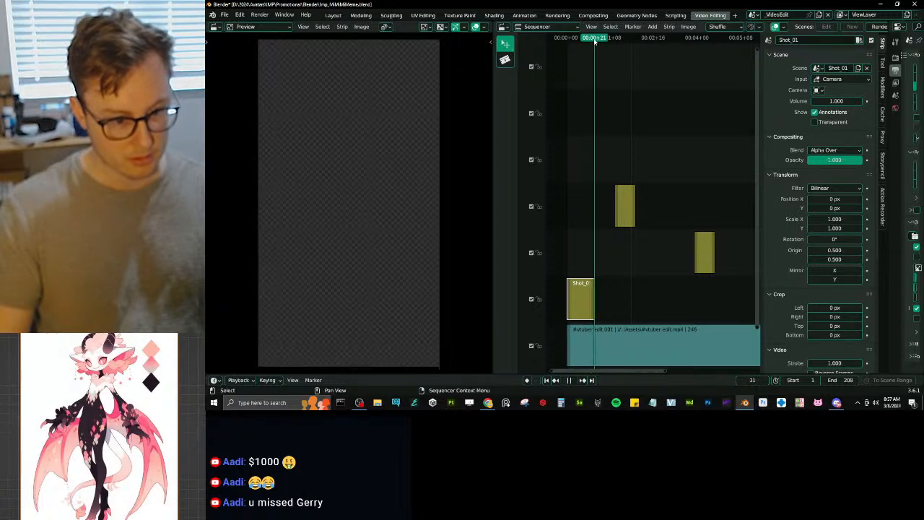
pyautogui.hotkey('ctrl', 's')
# Step: Switch to the Shot_01.001 scene, rename it Shot_02 and save the file
pyautogui.click(752, 14)
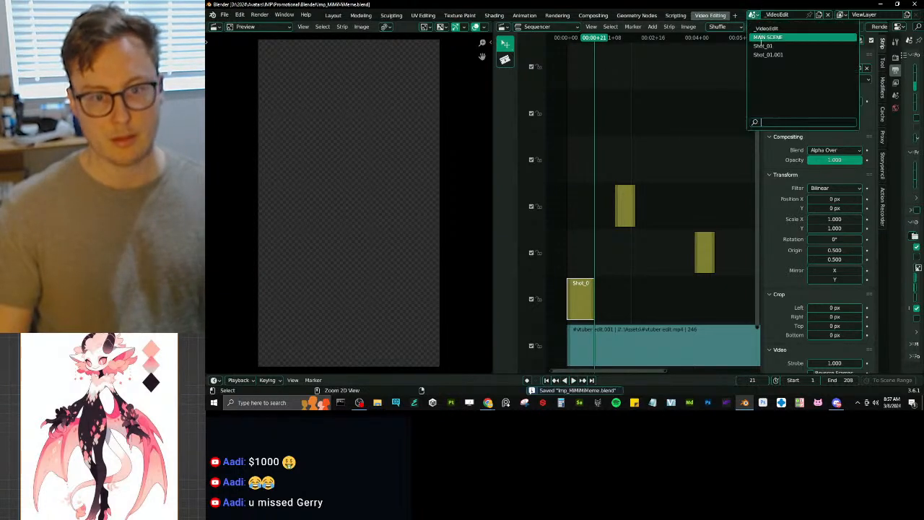
pyautogui.click(764, 46)
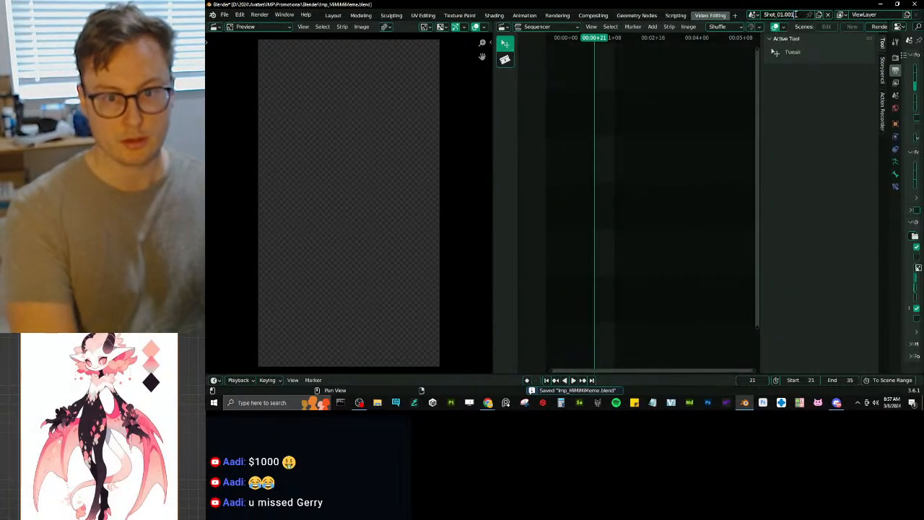
pyautogui.press('Return')
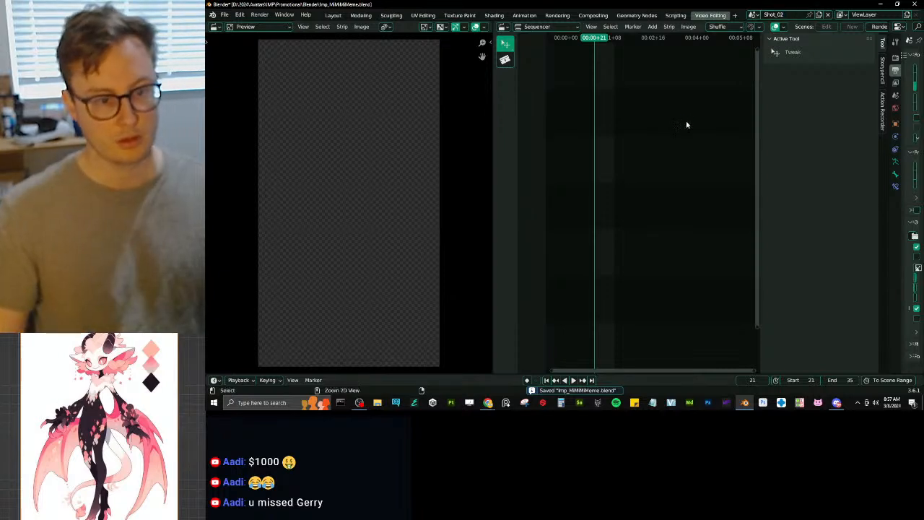
pyautogui.hotkey('ctrl', 's')
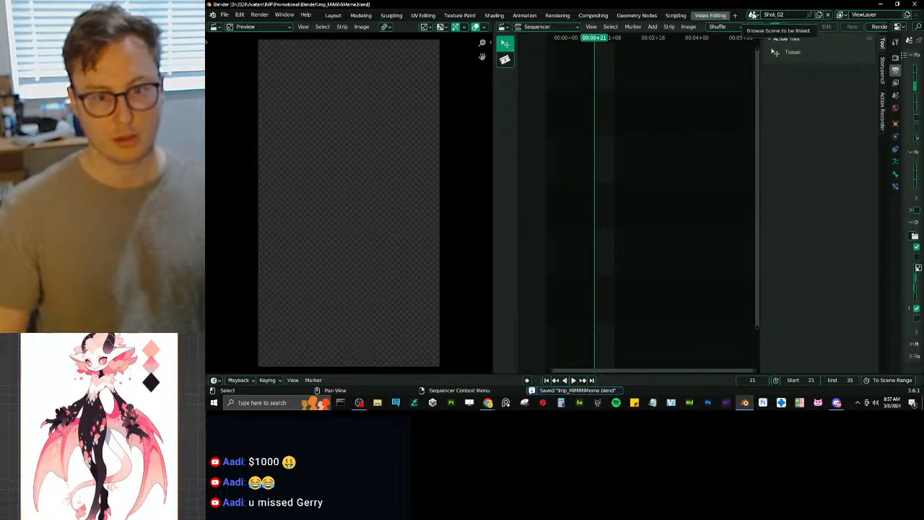
# Step: Return to the _VideoEdit scene, add Shot_02 as a scene strip at frame 21 directly after Shot_01, and save the file
pyautogui.click(752, 14)
pyautogui.click(756, 43)
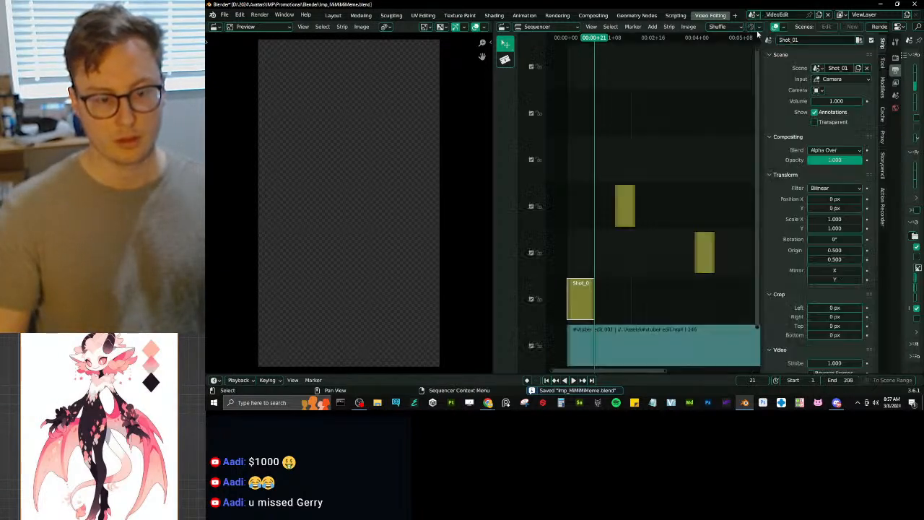
pyautogui.click(652, 27)
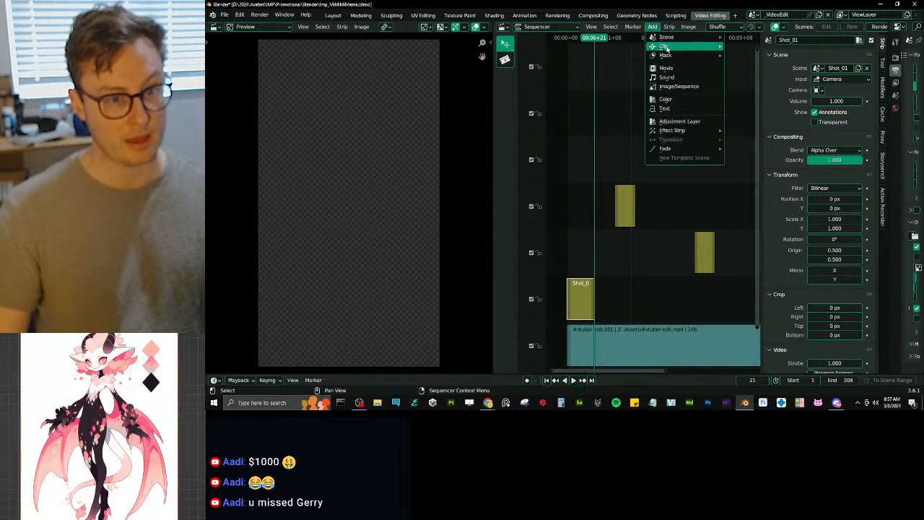
pyautogui.moveTo(669, 39)
pyautogui.click(750, 68)
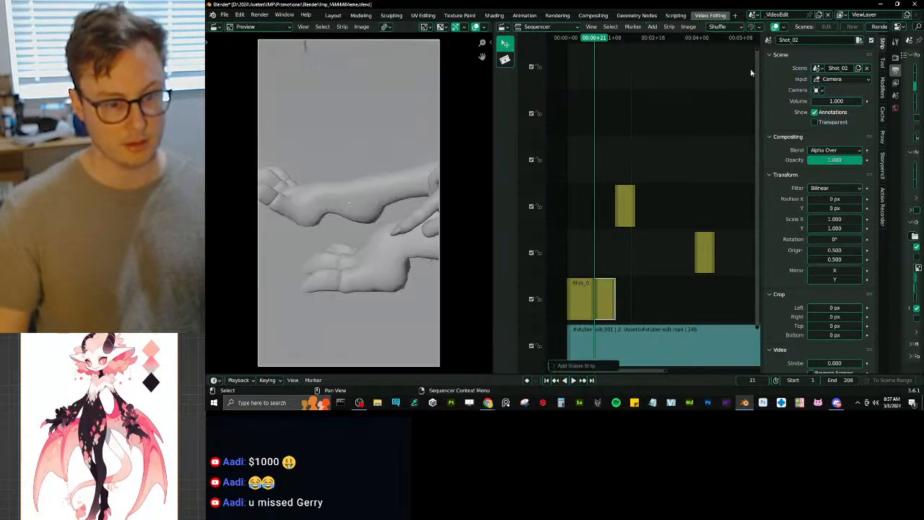
pyautogui.click(628, 220)
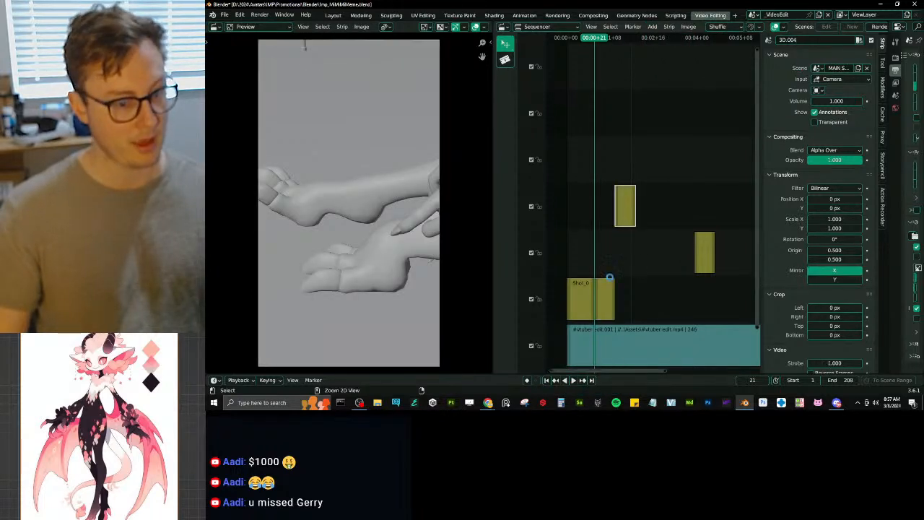
pyautogui.hotkey('ctrl', 's')
# Step: Render frame 21 to inspect the opening image of Shot_02, close the render and save the file
pyautogui.press('F12')
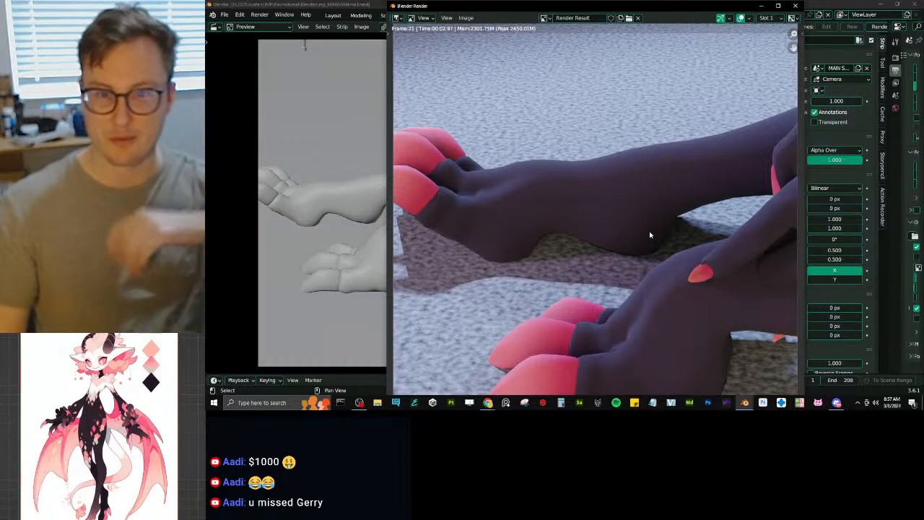
pyautogui.scroll(-3, 649, 224)
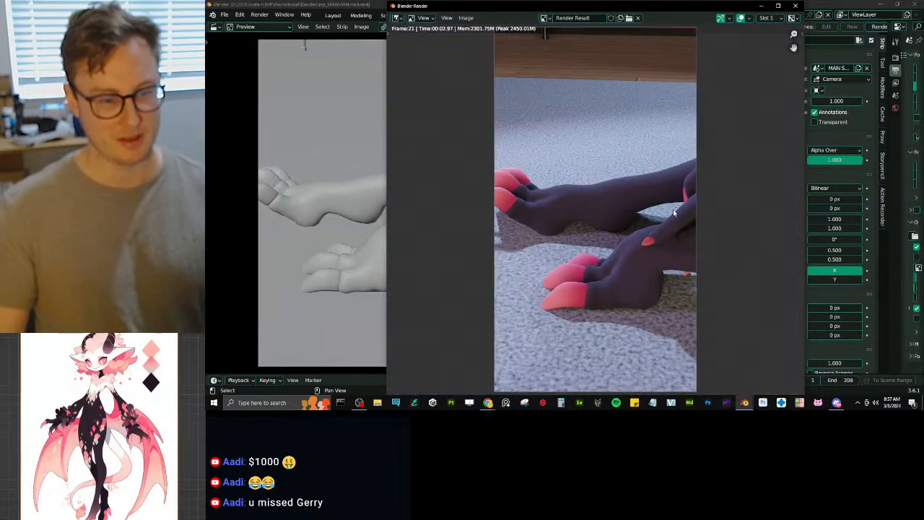
pyautogui.click(795, 7)
pyautogui.hotkey('ctrl', 's')
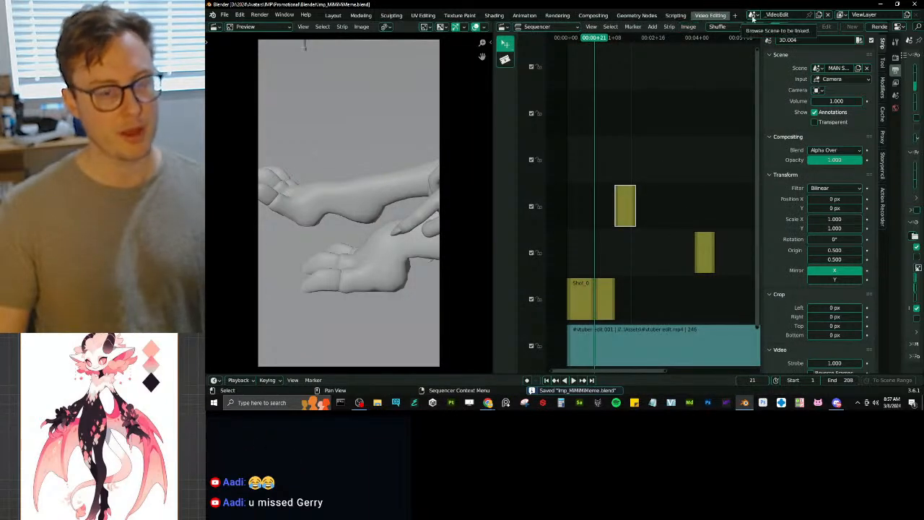
# Step: Render frame 20, the last frame of Shot_01, and examine the character's face and background up close
pyautogui.press('Left')
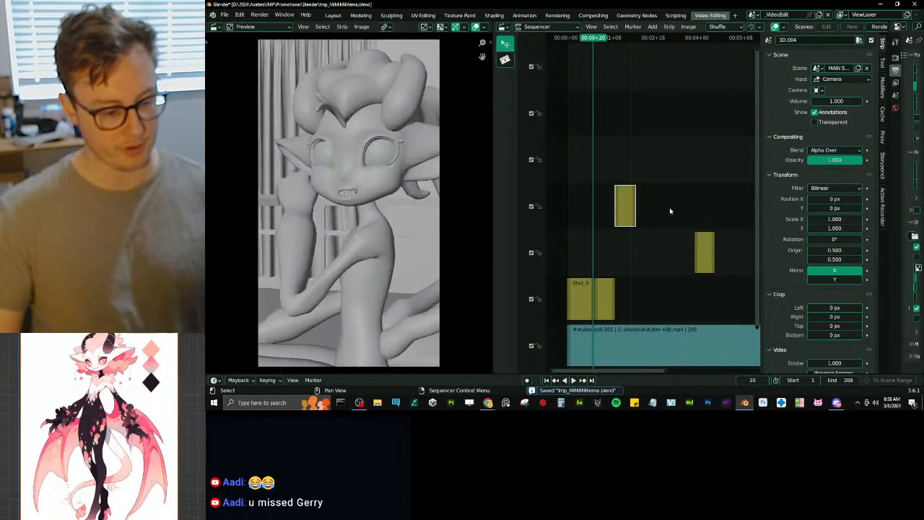
pyautogui.press('F12')
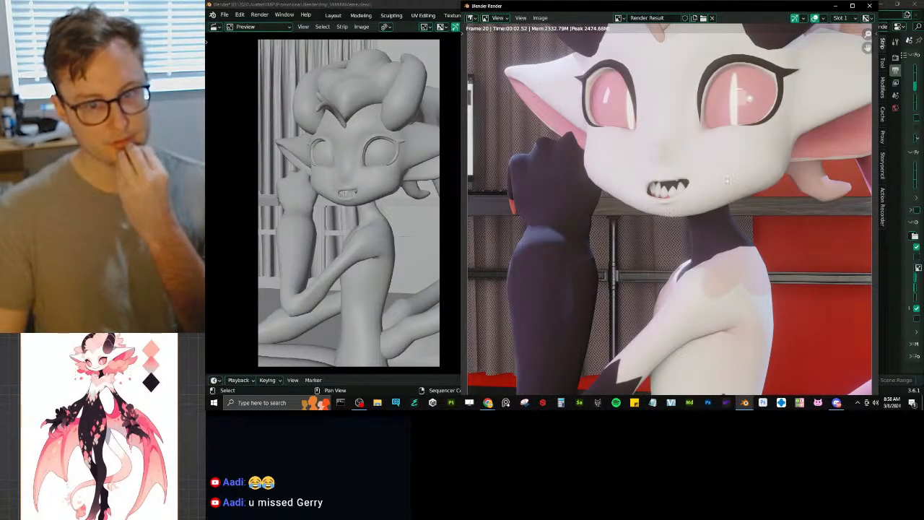
pyautogui.press('Home')
pyautogui.scroll(6, 732, 210)
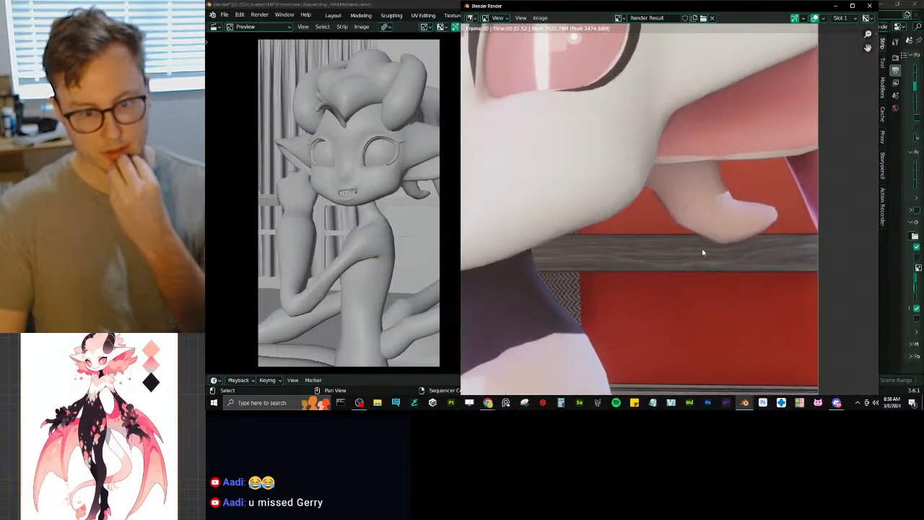
pyautogui.scroll(-6, 713, 236)
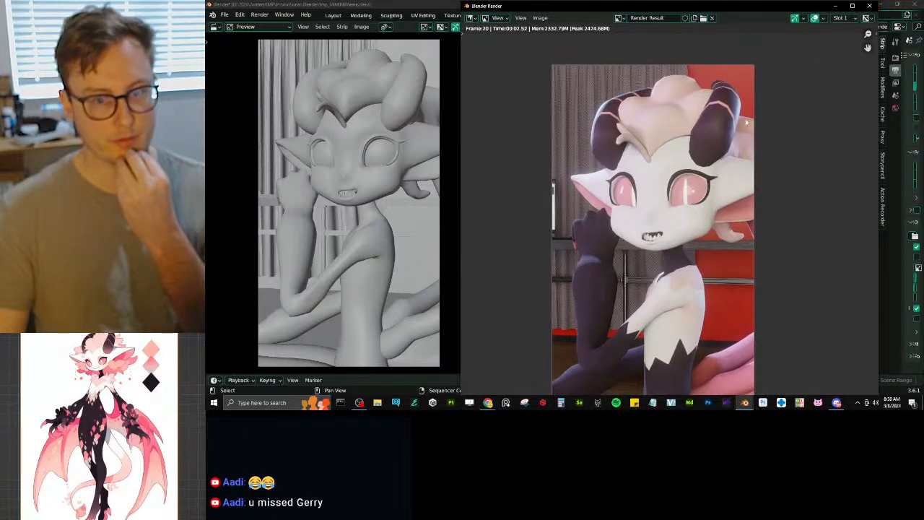
pyautogui.click(869, 5)
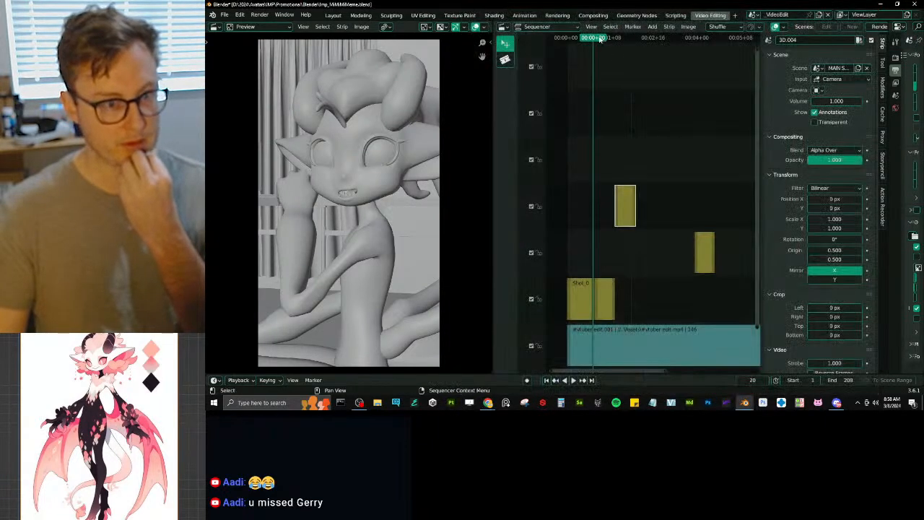
# Step: Render frame 5 to check the character's head movement in Shot_01, close the render and save the file
pyautogui.moveTo(599, 39); pyautogui.dragTo(573, 40)
pyautogui.press('space')
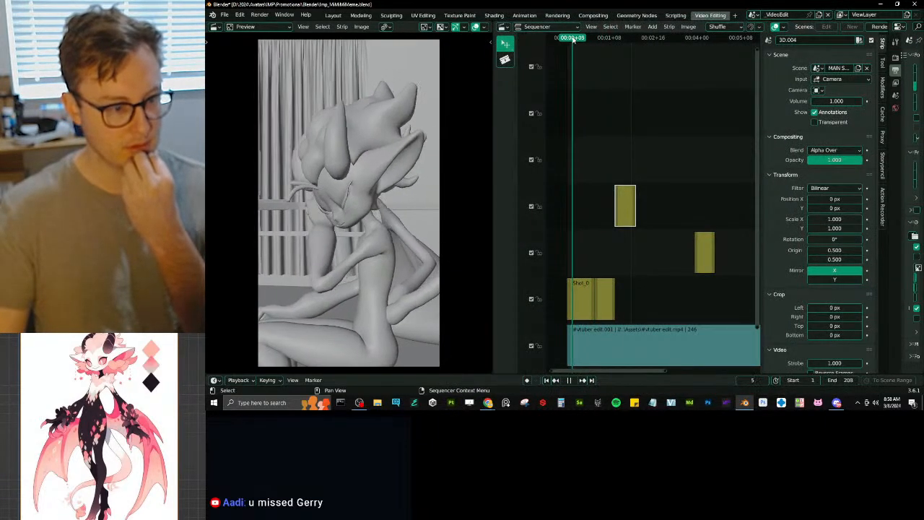
pyautogui.press('F12')
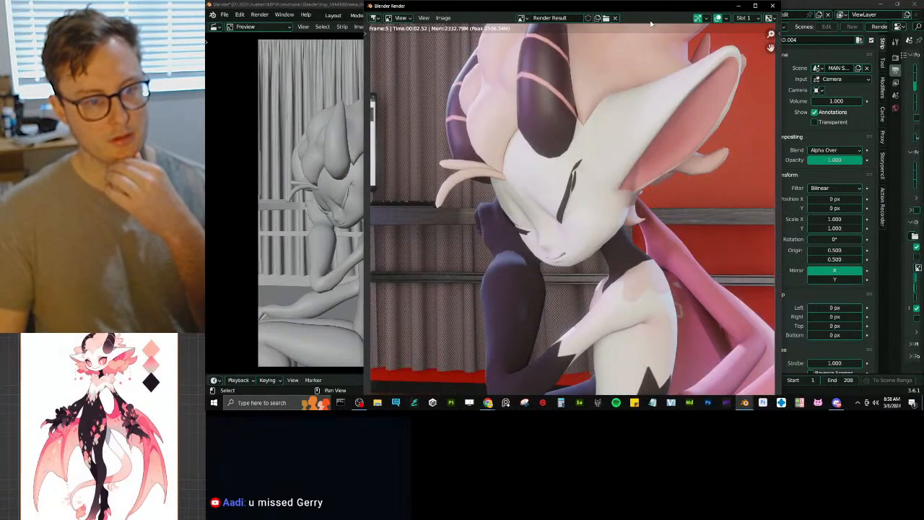
pyautogui.click(772, 6)
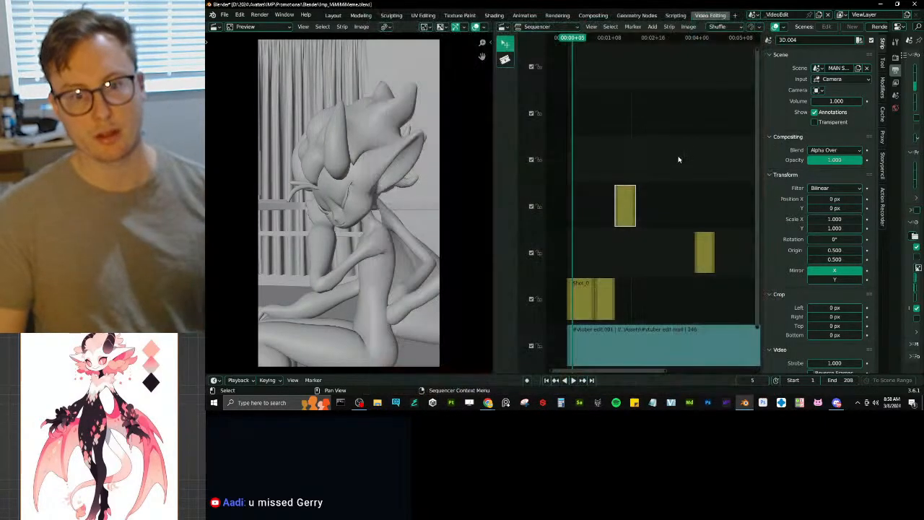
pyautogui.hotkey('ctrl', 's')
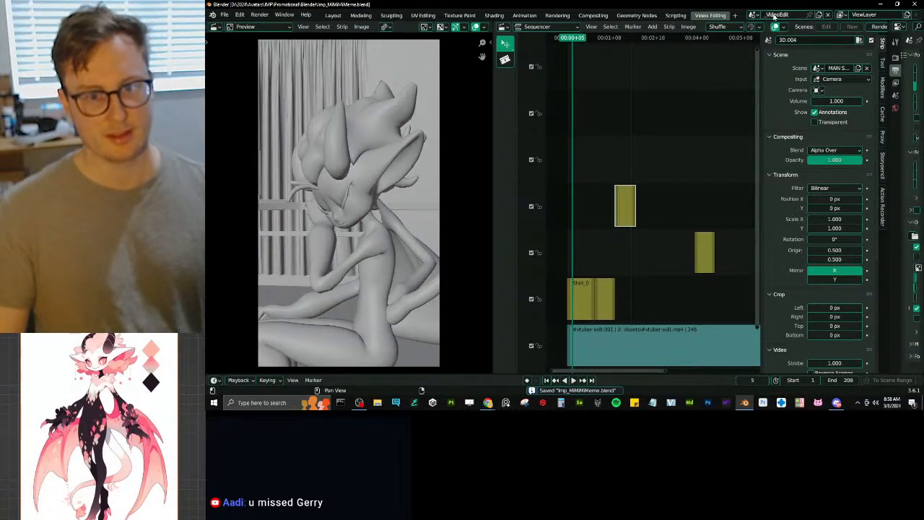
# Step: In the Shot_02 scene's Animation workspace, enable Motion Blur in the render settings, return the rig to Object Mode and save the file
pyautogui.click(751, 14)
pyautogui.click(766, 58)
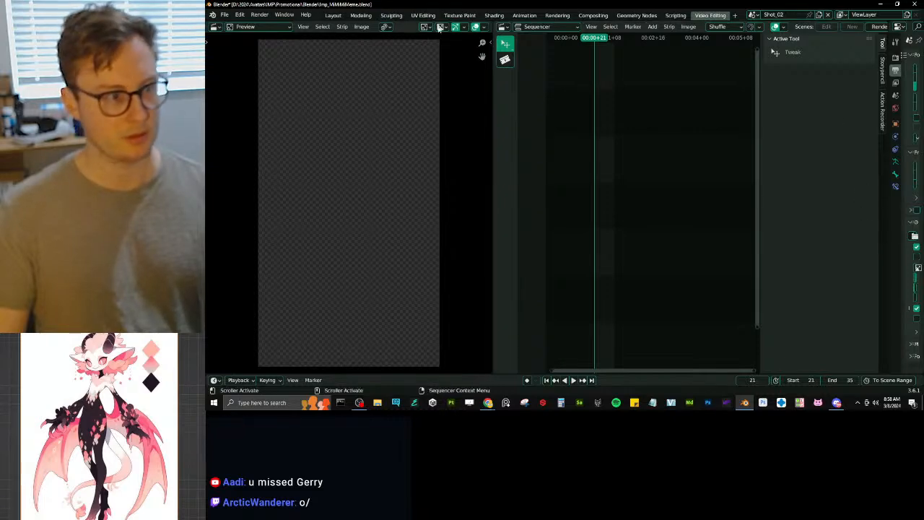
pyautogui.click(534, 15)
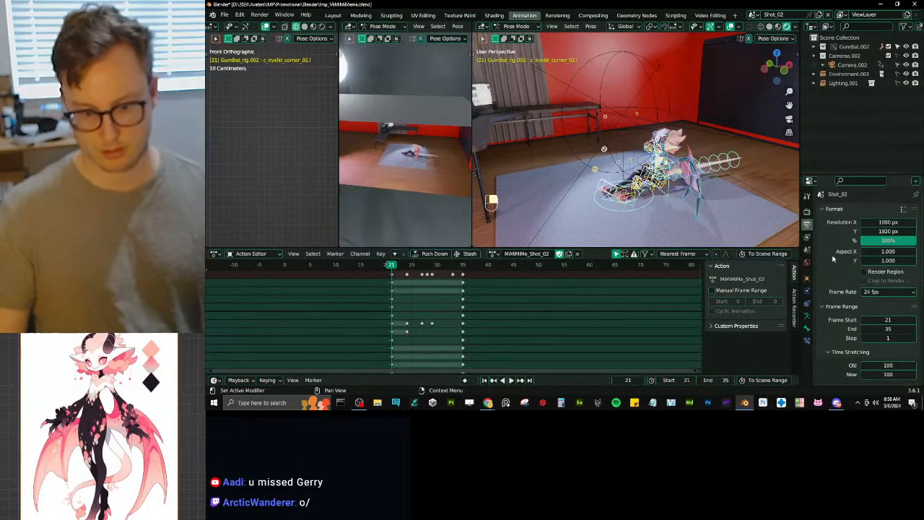
pyautogui.click(807, 212)
pyautogui.scroll(-10, 854, 336)
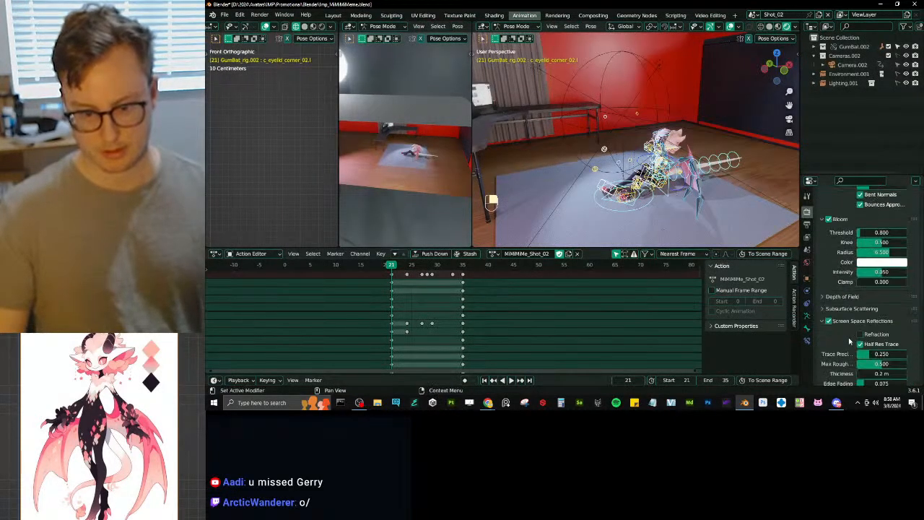
pyautogui.click(827, 199)
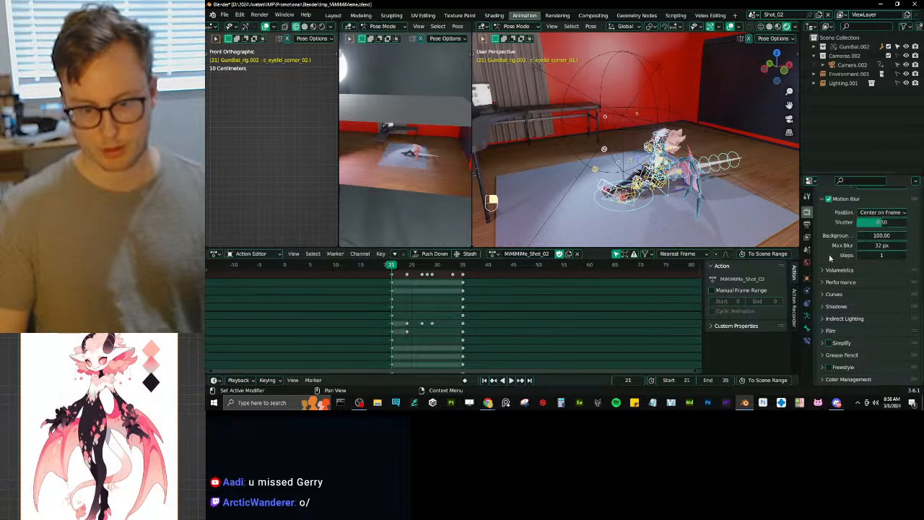
pyautogui.hotkey('ctrl', 's')
pyautogui.hotkey('ctrl', 'Tab')
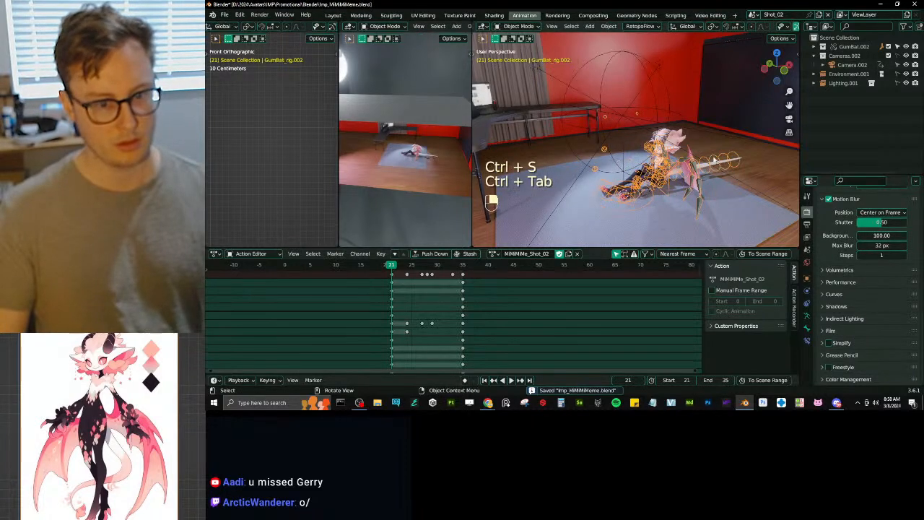
pyautogui.hotkey('ctrl', 's')
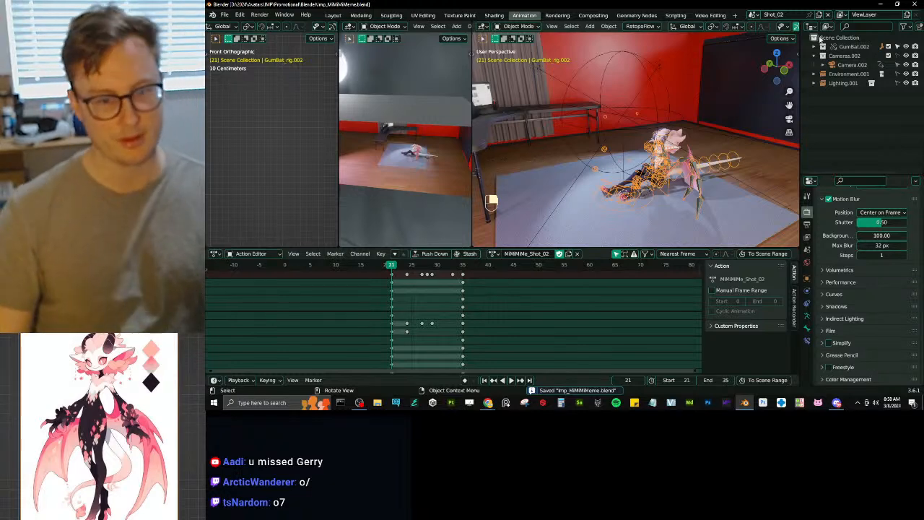
# Step: Return to the _VideoEdit scene in the Video Editing workspace and render frame 27 to check Shot_02's motion blur
pyautogui.click(772, 15)
pyautogui.click(776, 28)
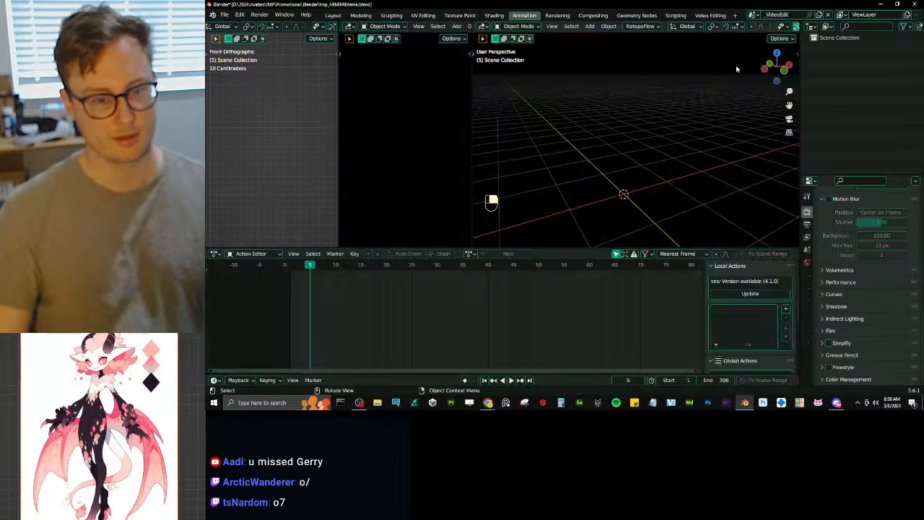
pyautogui.click(706, 15)
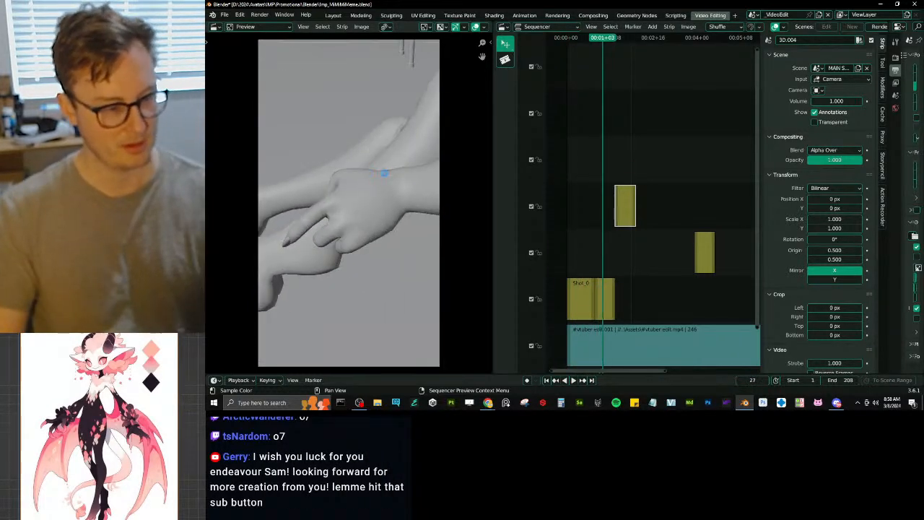
pyautogui.press('F12')
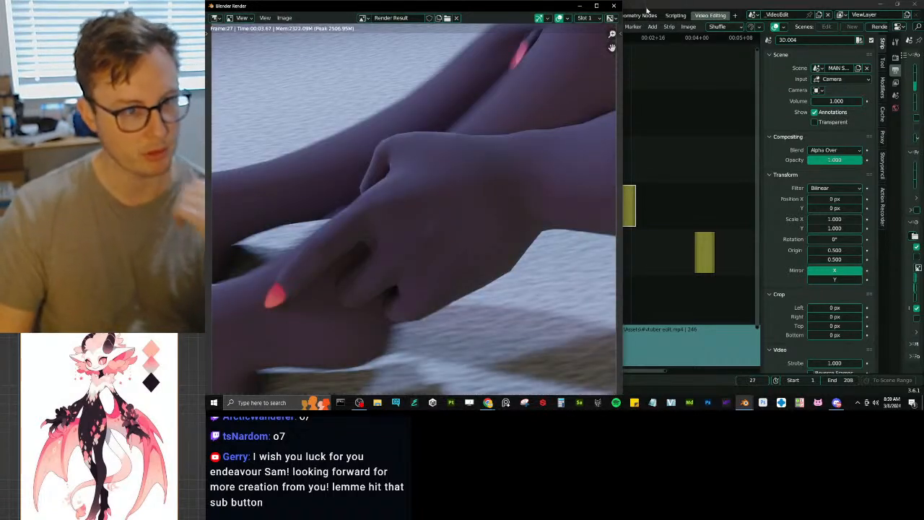
# Step: Render frame 21 of the video edit to check its motion blur and save the file
pyautogui.press('Escape')
pyautogui.moveTo(599, 38); pyautogui.dragTo(593, 37)
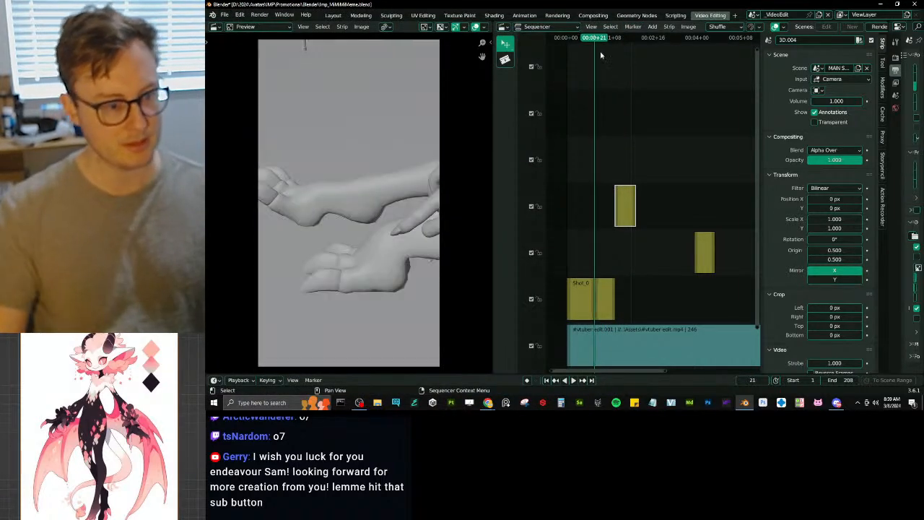
pyautogui.press('F12')
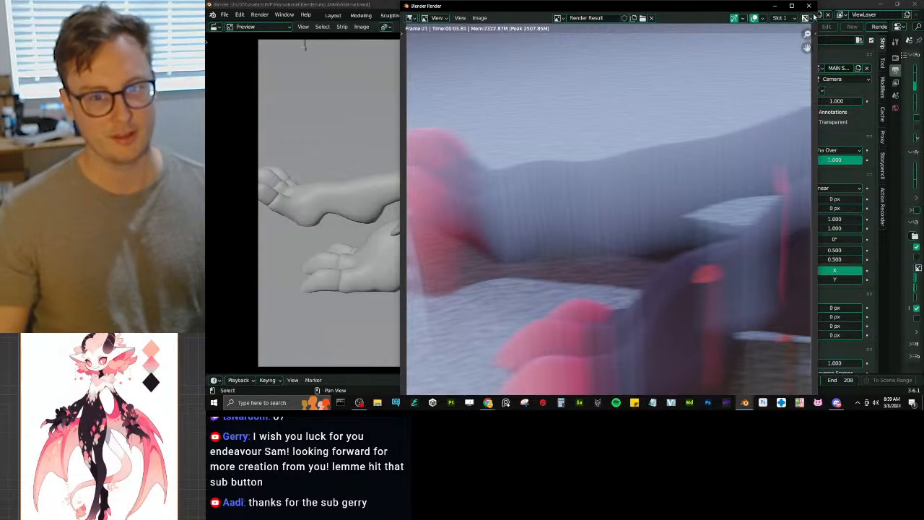
pyautogui.click(809, 7)
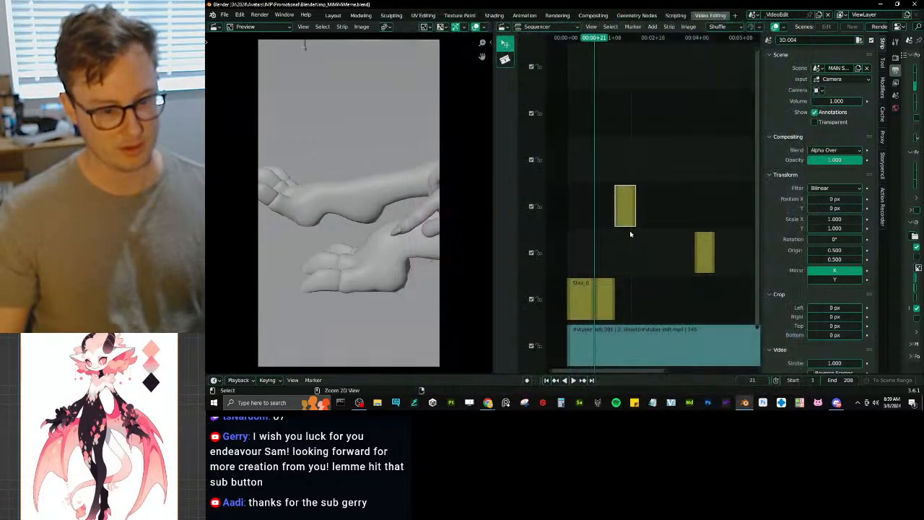
pyautogui.hotkey('ctrl', 's')
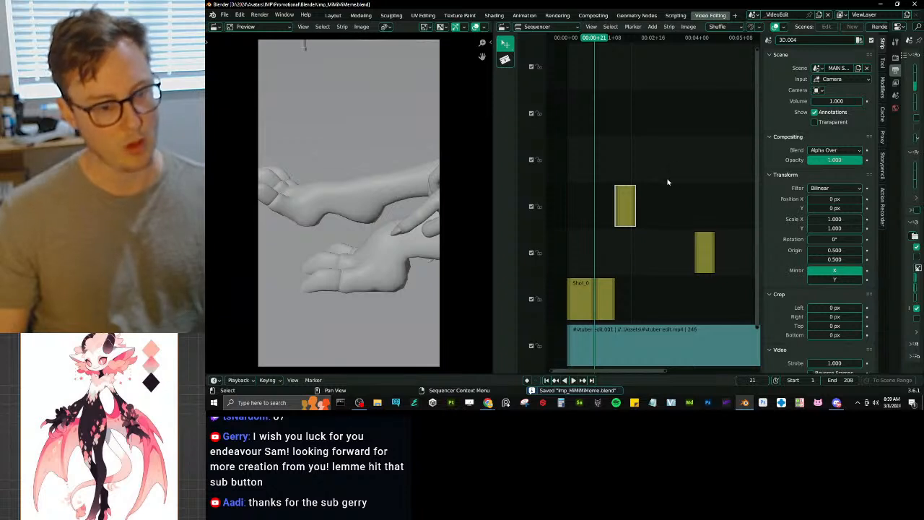
# Step: Open the Shot_02 scene in the Animation workspace through its camera view and return the rig to Object Mode
pyautogui.click(751, 14)
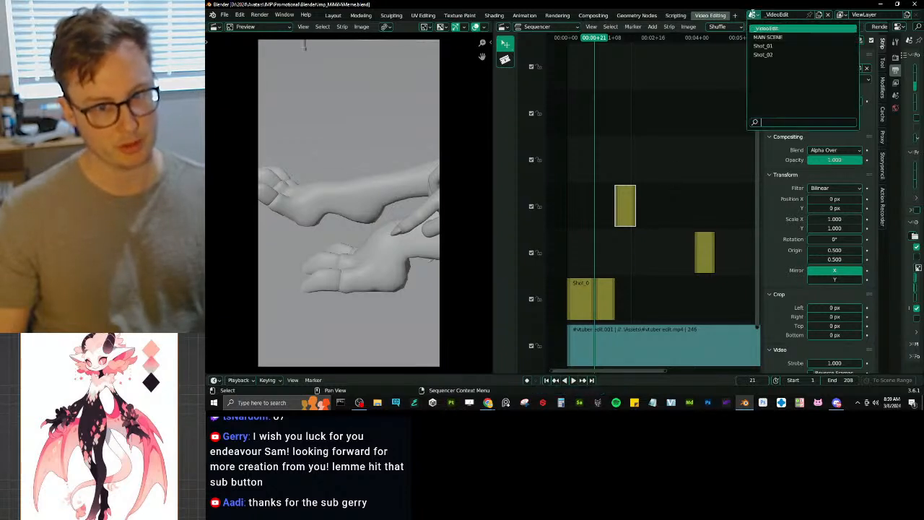
pyautogui.click(763, 57)
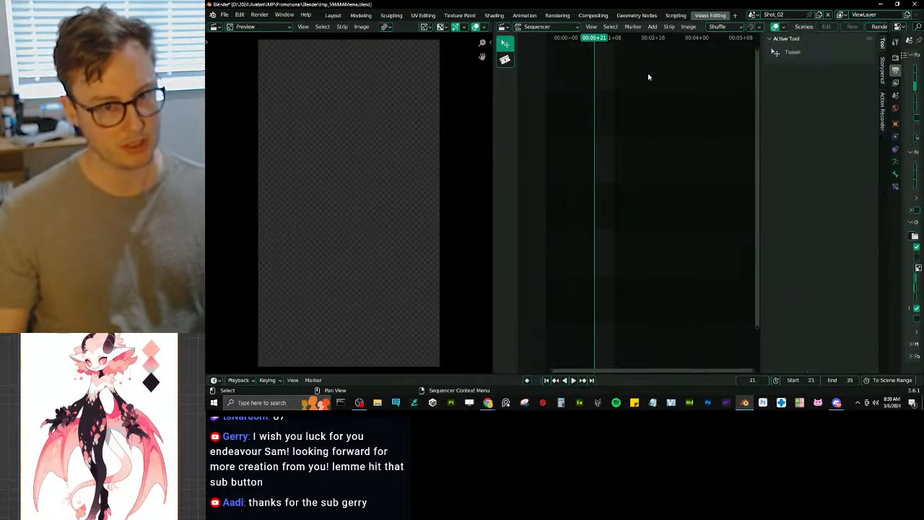
pyautogui.click(524, 15)
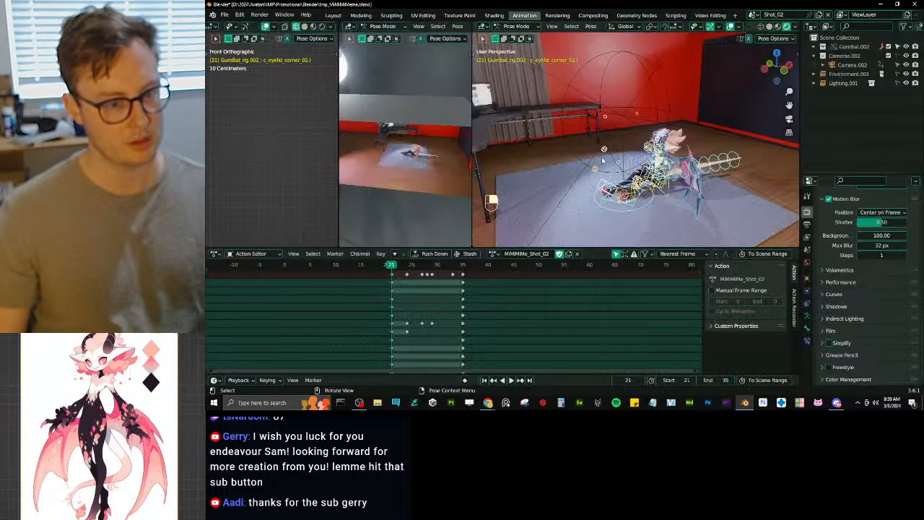
pyautogui.press('KP_0')
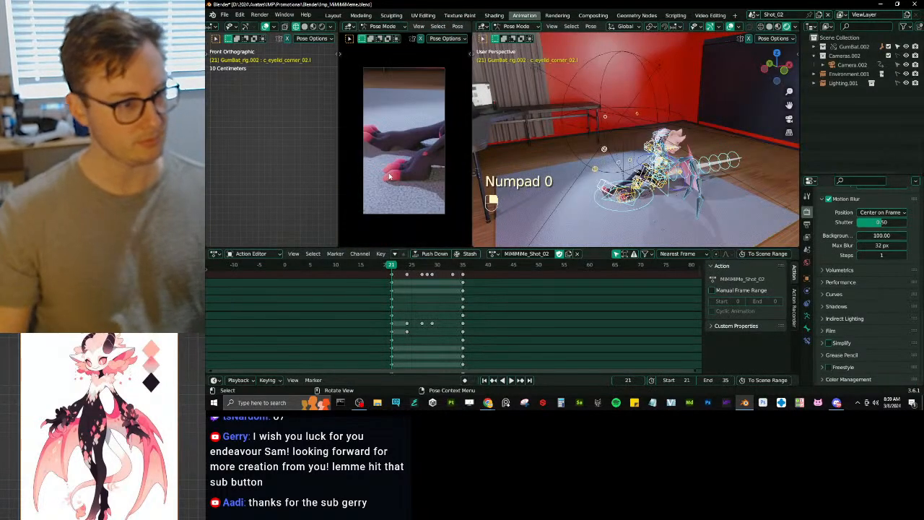
pyautogui.hotkey('ctrl', 's')
pyautogui.hotkey('ctrl', 'Tab')
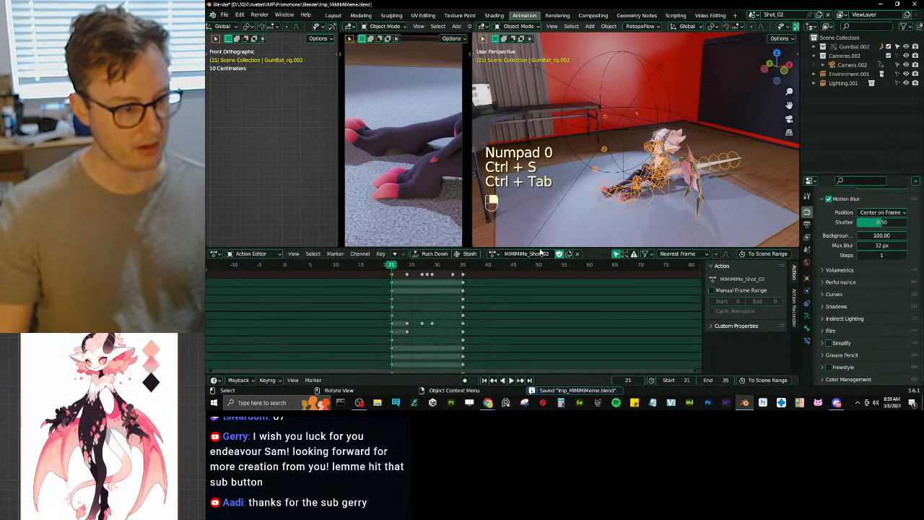
# Step: Compare the camera framing of Shot_02 between frames 20 and 21, ending on frame 20
pyautogui.press('Left')
pyautogui.press('Right')
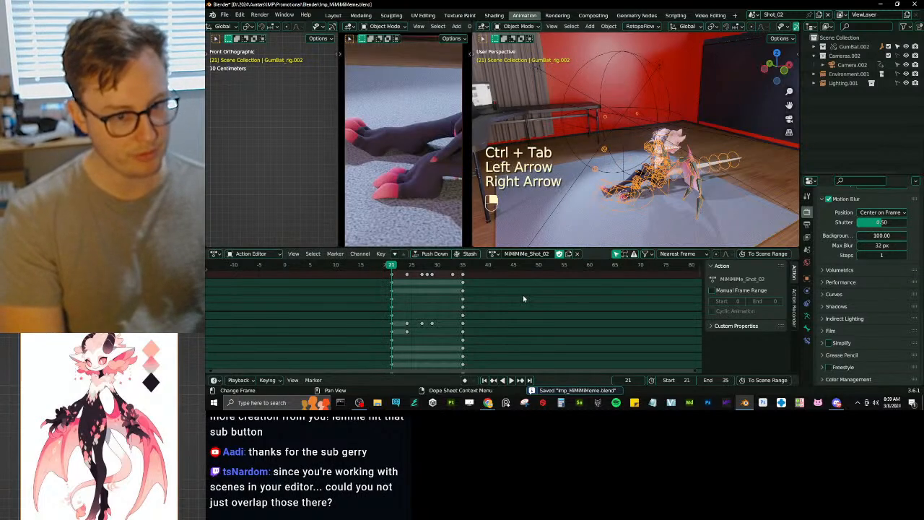
pyautogui.press('Left')
pyautogui.press('Right')
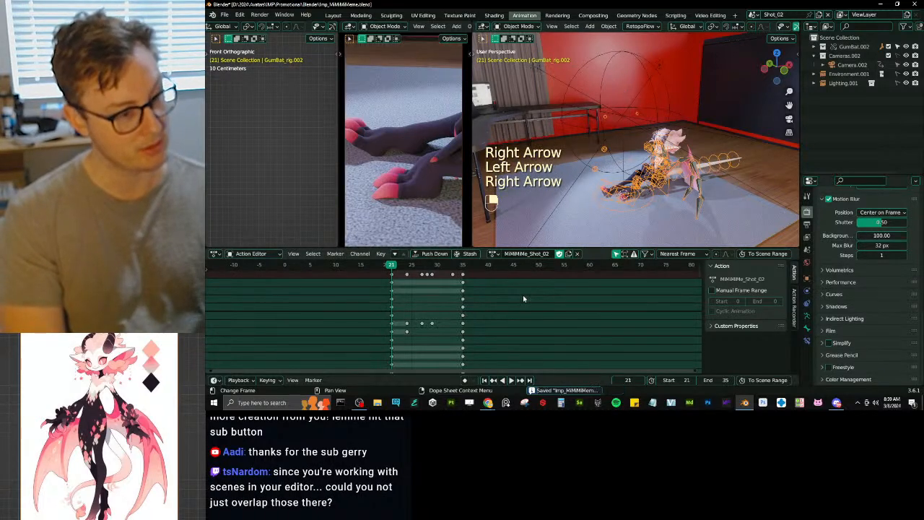
pyautogui.press('Left')
pyautogui.press('Right')
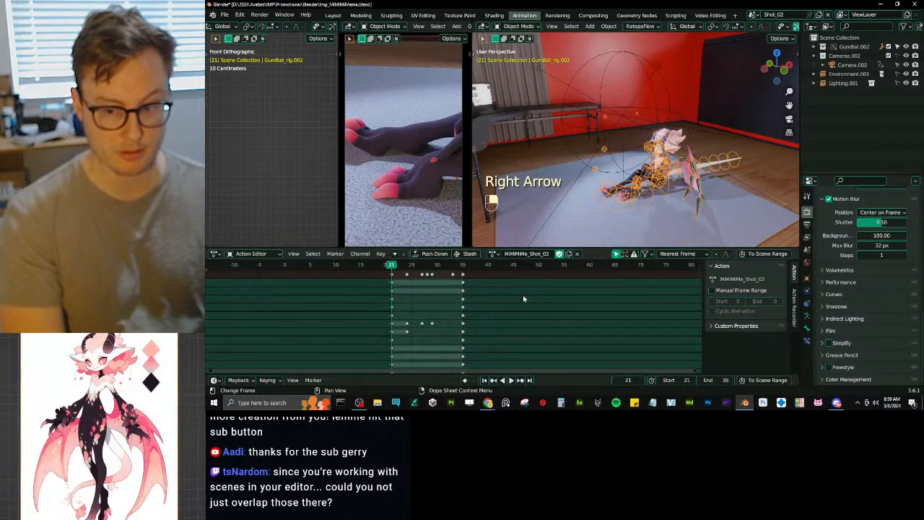
pyautogui.press('Left')
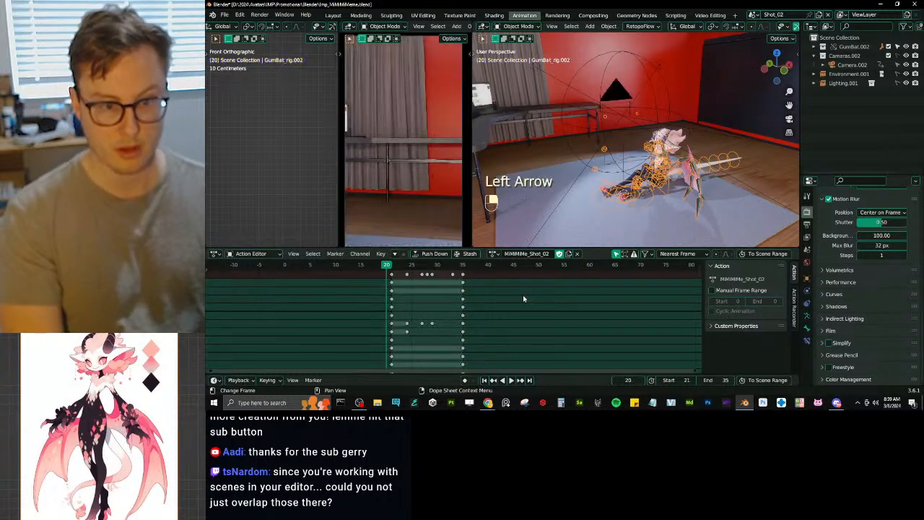
# Step: Save the file and select the Shot_02 camera in the 3D view
pyautogui.hotkey('ctrl', 's')
pyautogui.click(616, 86)
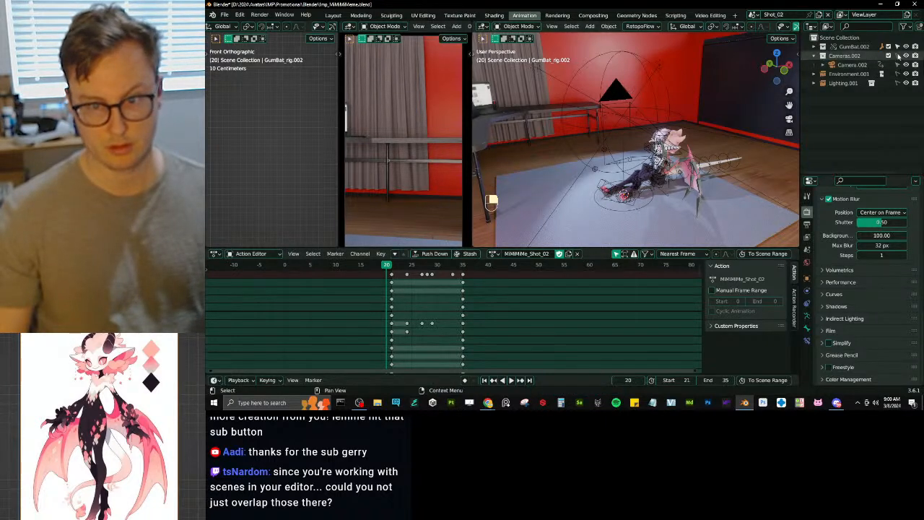
pyautogui.click(613, 96)
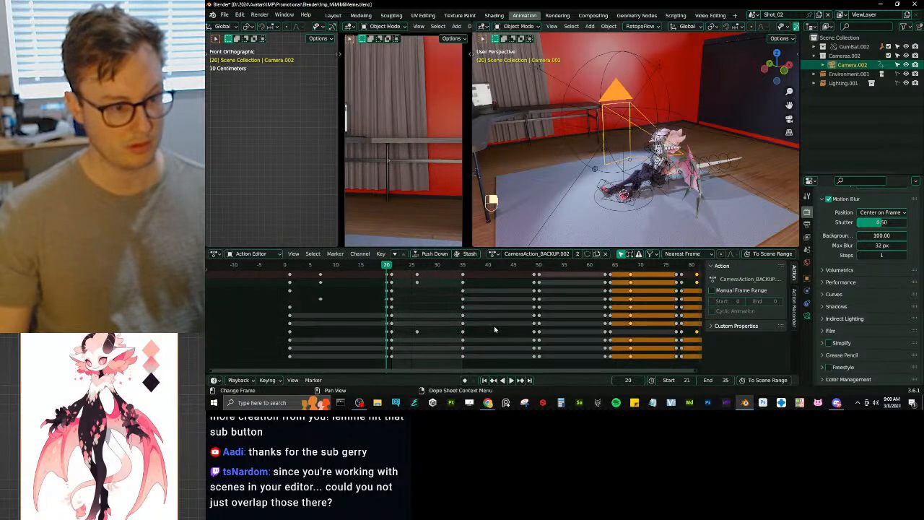
# Step: Try assigning the Camera_1 action to the Shot_02 camera
pyautogui.press('b')
pyautogui.moveTo(278, 270); pyautogui.dragTo(380, 366)
pyautogui.click(493, 254)
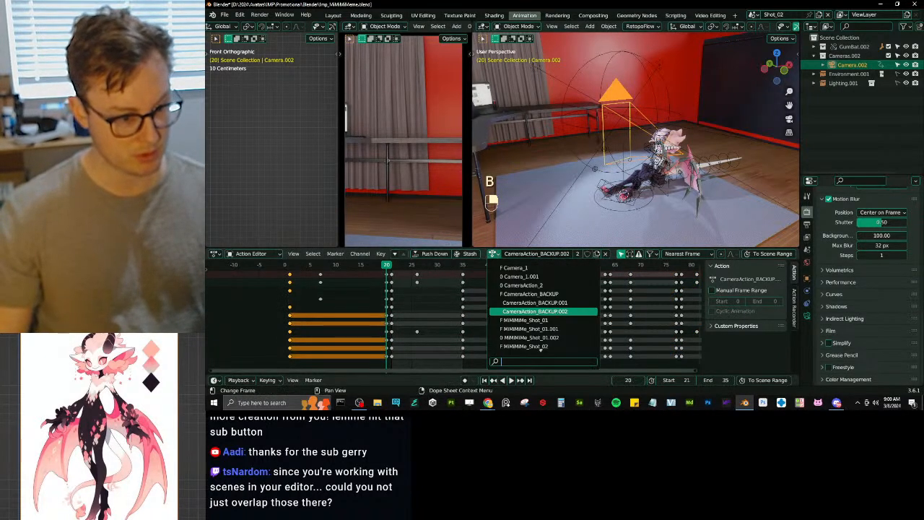
pyautogui.click(516, 267)
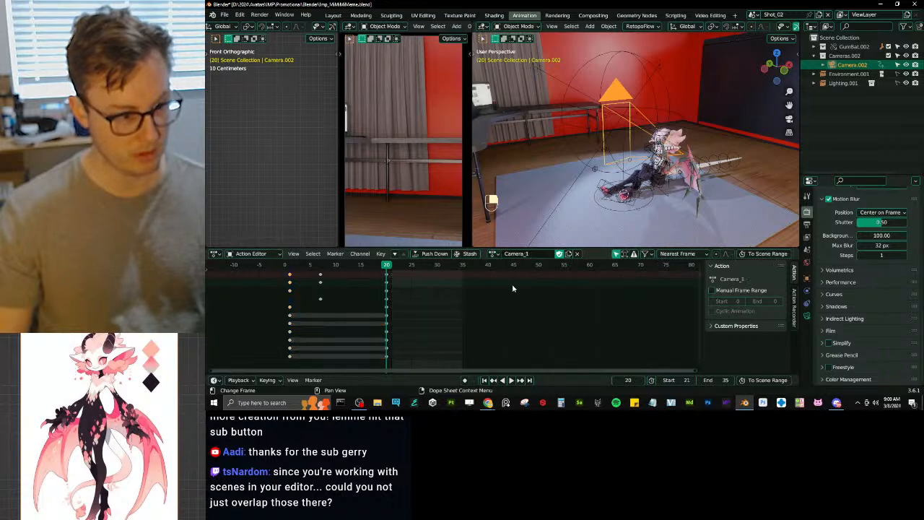
# Step: Assign CameraAction_BACKUP to the camera and make a separate copy of it named CameraAction_2
pyautogui.click(494, 255)
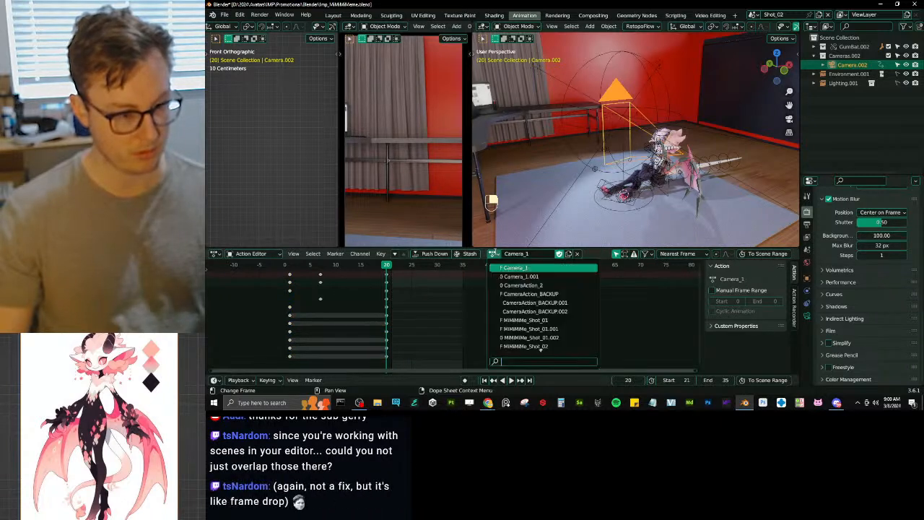
pyautogui.click(530, 294)
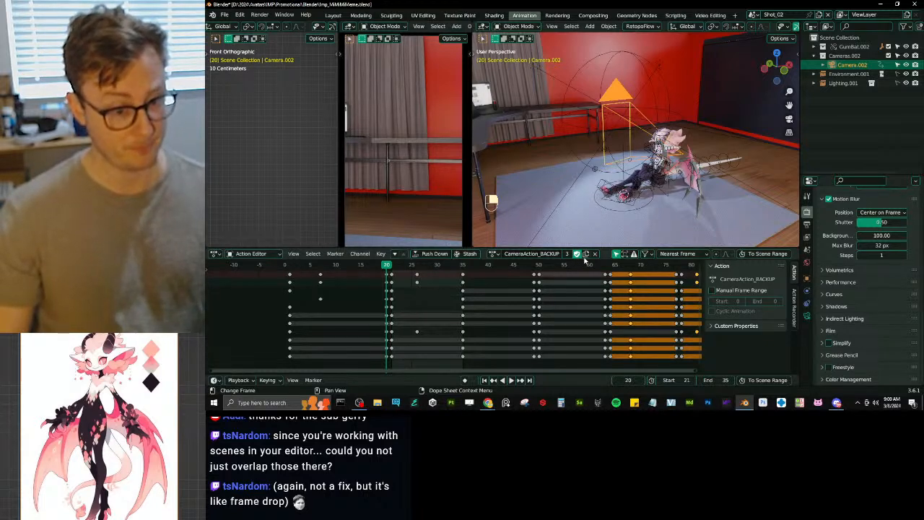
pyautogui.click(542, 253)
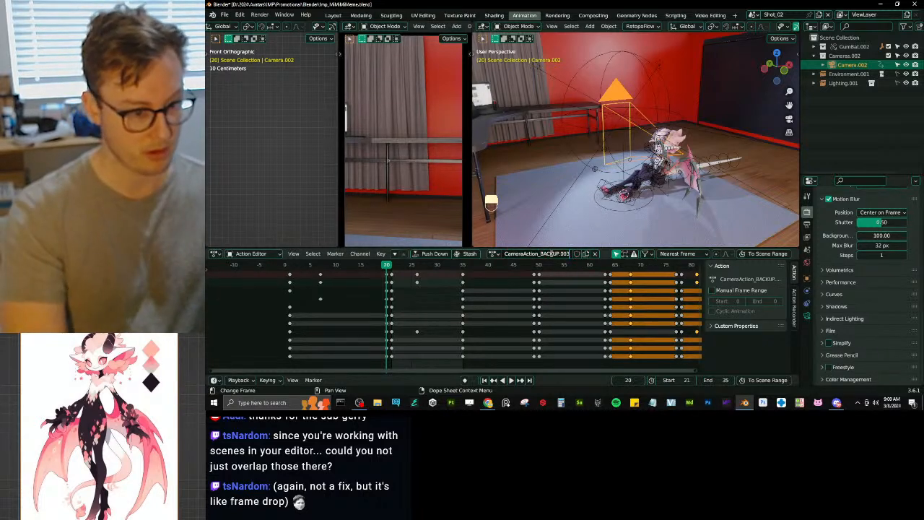
pyautogui.press('BackSpace')
pyautogui.press('BackSpace')
pyautogui.write('2')
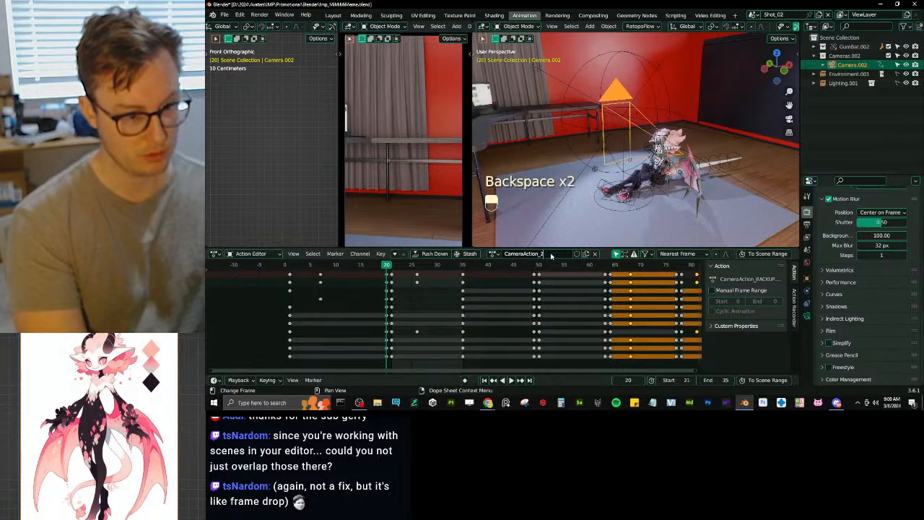
pyautogui.press('Return')
# Step: Delete all camera keyframes in CameraAction_2 except those from frame 21 to 35, and save the file
pyautogui.click(392, 274)
pyautogui.press('b')
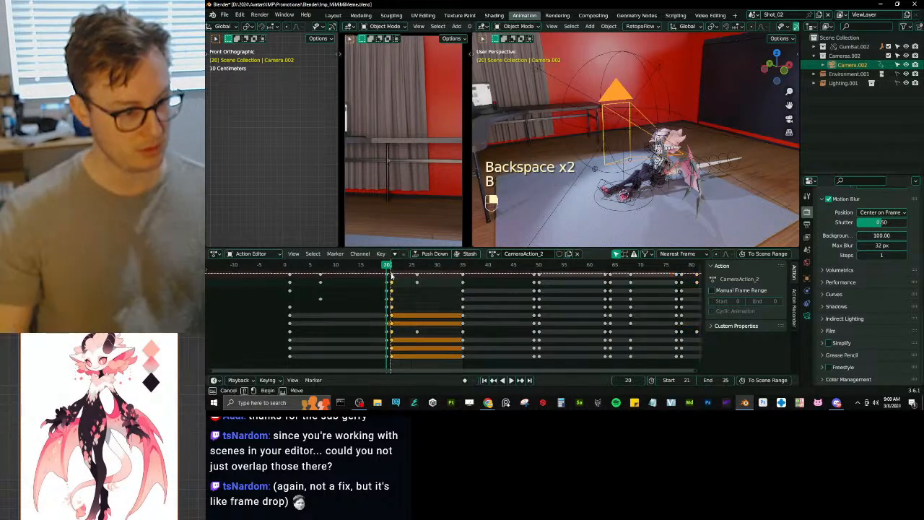
pyautogui.moveTo(389, 272); pyautogui.dragTo(472, 279)
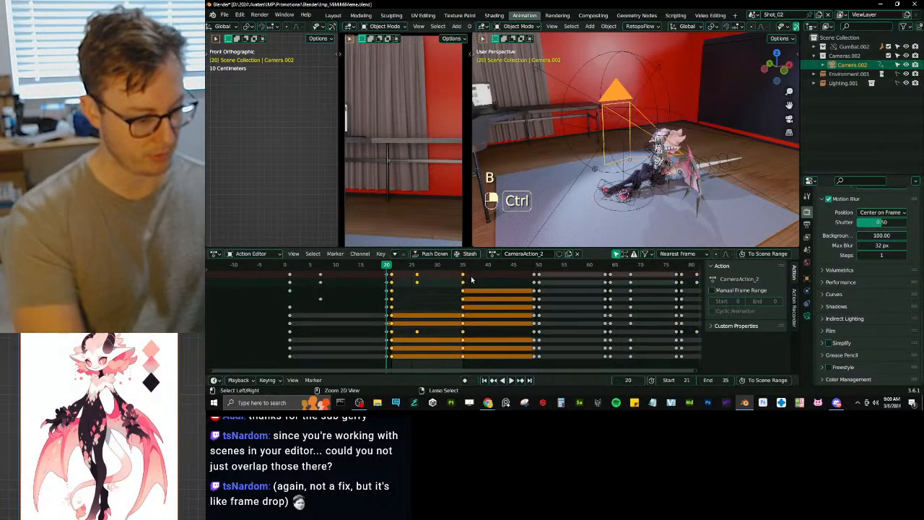
pyautogui.hotkey('ctrl', 'i')
pyautogui.press('x')
pyautogui.hotkey('ctrl', 's')
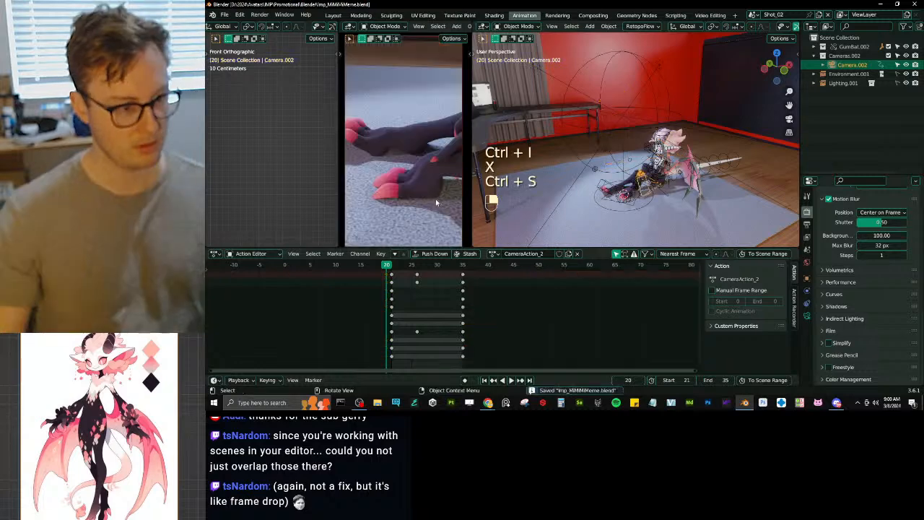
# Step: Render frame 20 of Shot_02 to check the blur, fit the image in view and close the render
pyautogui.press('F12')
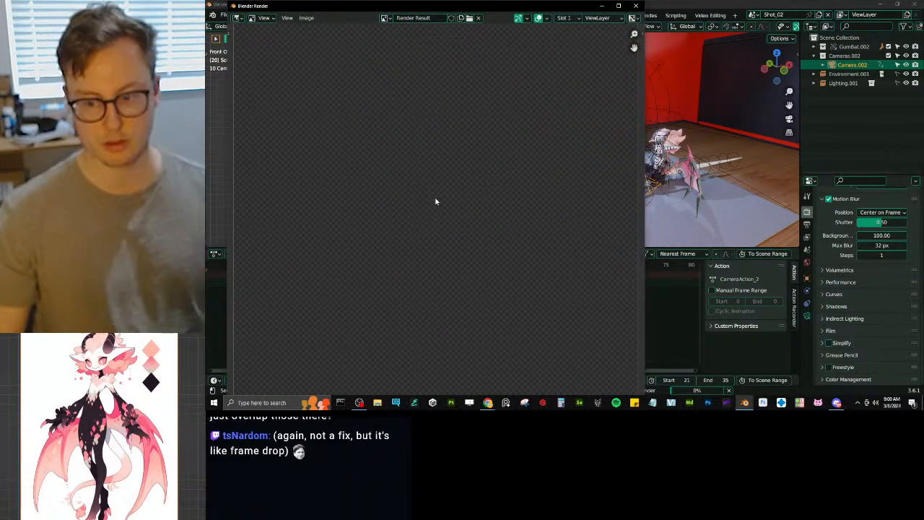
pyautogui.press('Home')
pyautogui.scroll(2, 448, 195)
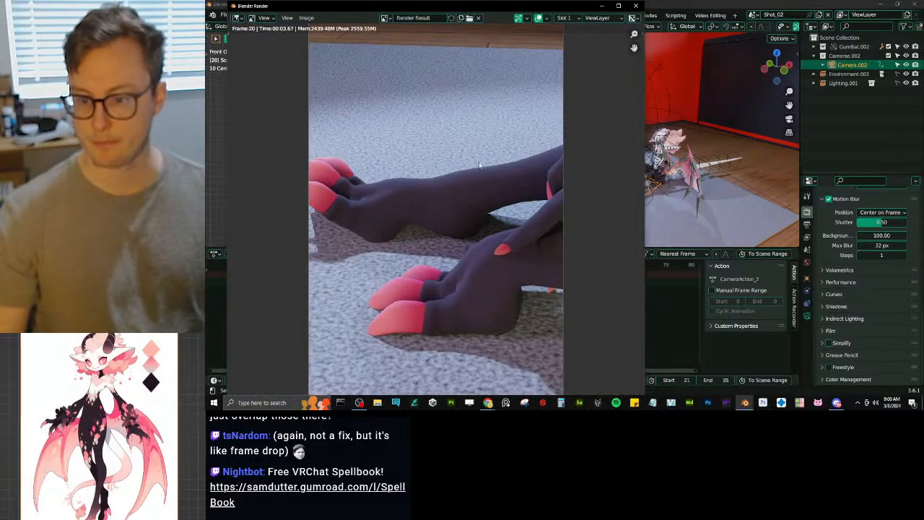
pyautogui.click(636, 5)
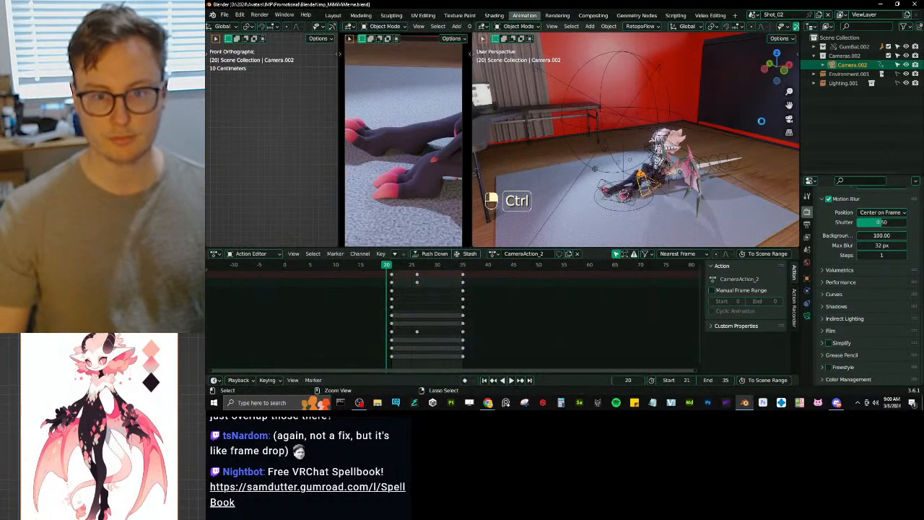
# Step: Save the file and switch back to the _VideoEdit scene in the Video Editing workspace
pyautogui.hotkey('ctrl', 's')
pyautogui.click(753, 15)
pyautogui.click(766, 28)
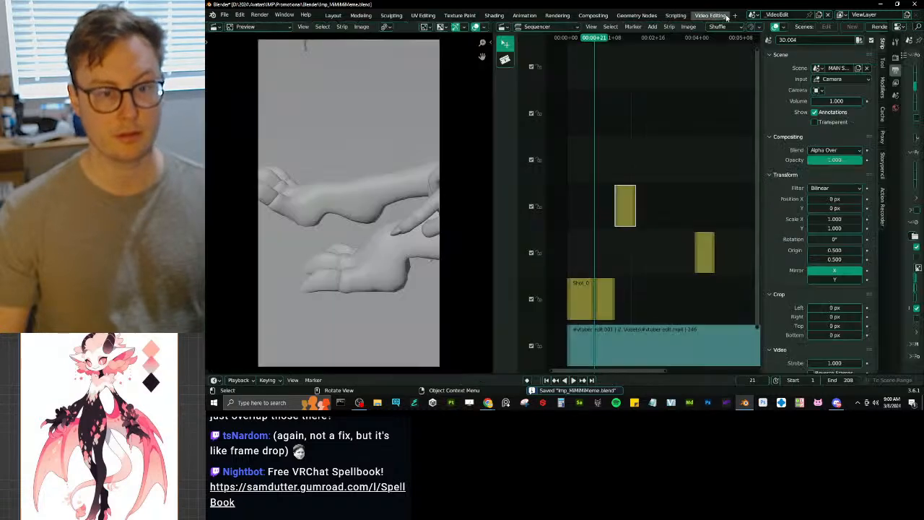
pyautogui.click(710, 14)
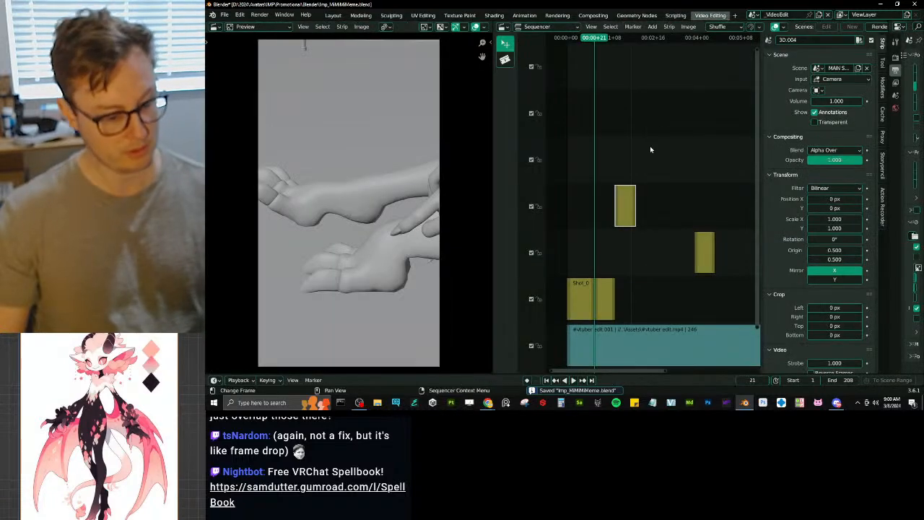
# Step: Render the video edit at frame 21 to check the corrected shot, close the result and save
pyautogui.hotkey('ctrl', 'F12')
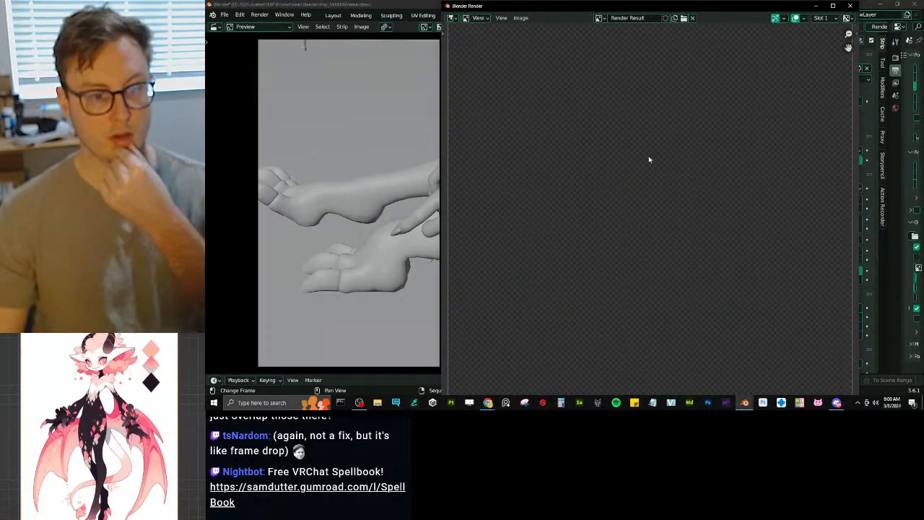
pyautogui.press('Escape')
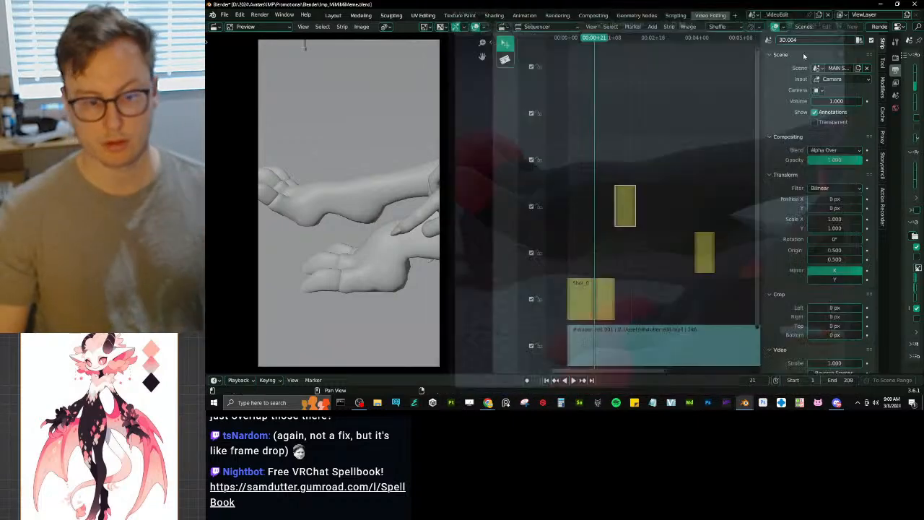
pyautogui.hotkey('ctrl', 's')
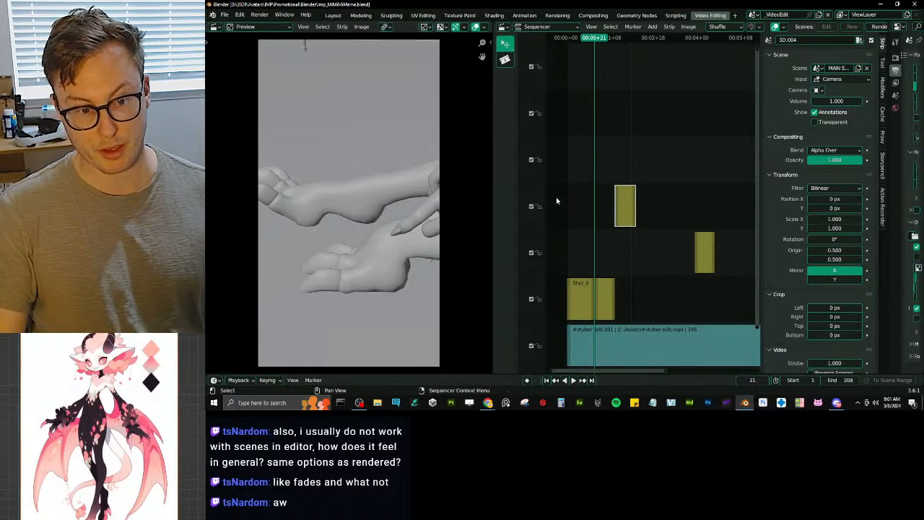
# Step: Move the playhead to frame 42 and delete the MAIN SCENE strip there
pyautogui.moveTo(592, 42); pyautogui.dragTo(625, 85)
pyautogui.click(624, 216)
pyautogui.press('Delete')
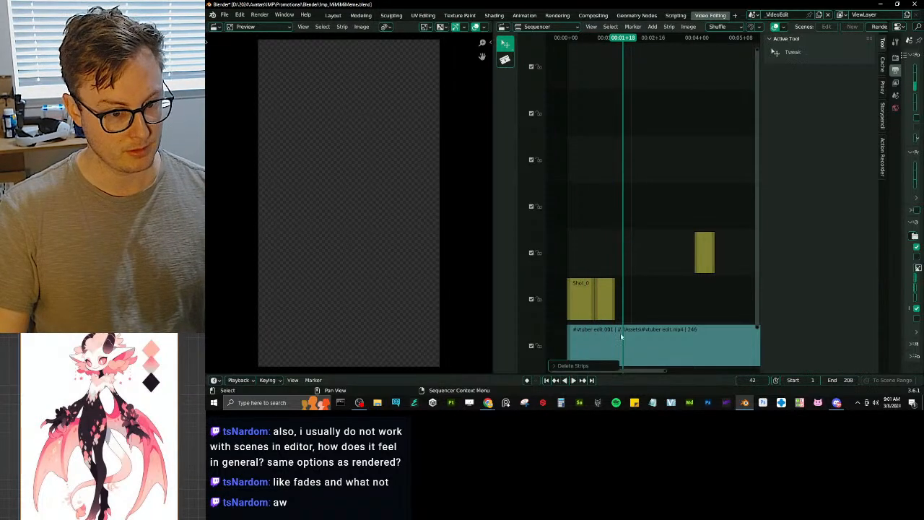
# Step: Duplicate the Shot_02 strip and shift the copy 15 frames, directly behind the original on the same channel
pyautogui.click(609, 300)
pyautogui.hotkey('shift', 'd')
pyautogui.click(611, 307)
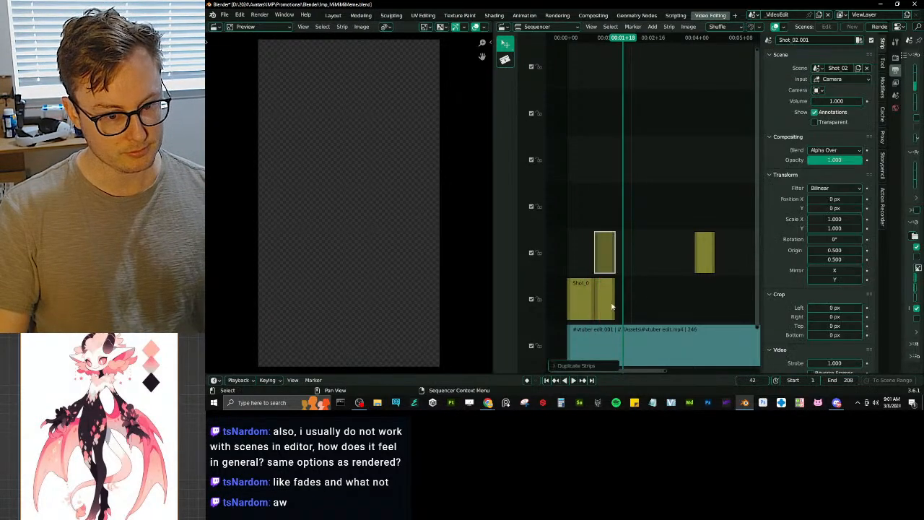
pyautogui.moveTo(610, 266); pyautogui.dragTo(630, 312)
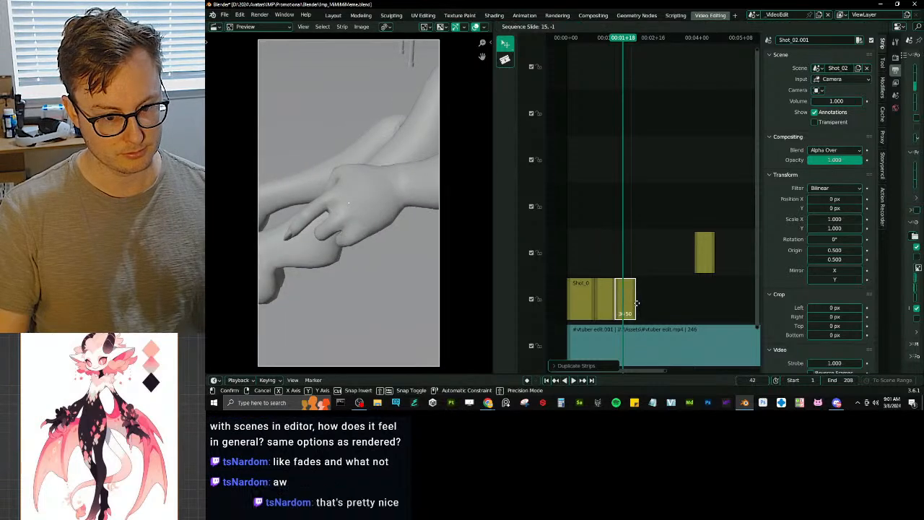
# Step: Mirror the duplicated Shot_02 strip on the X axis and save the file
pyautogui.scroll(-6, 830, 216)
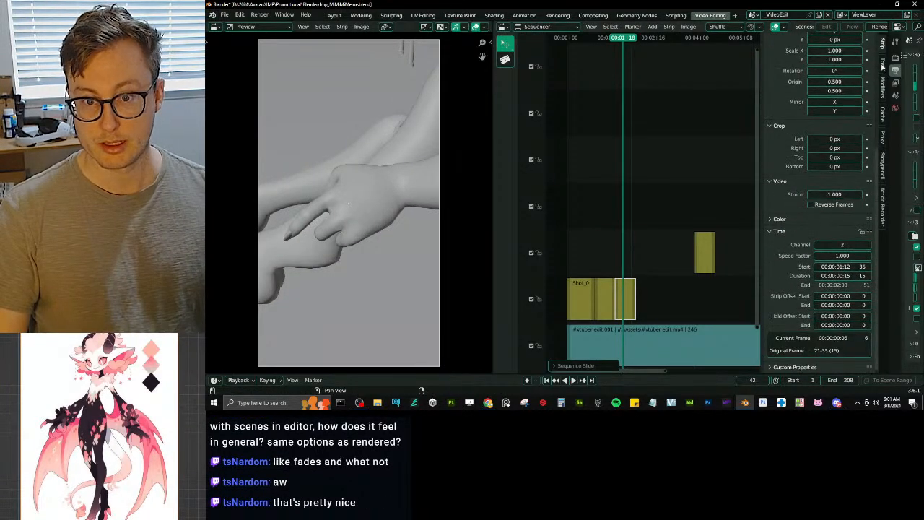
pyautogui.click(879, 119)
pyautogui.click(881, 45)
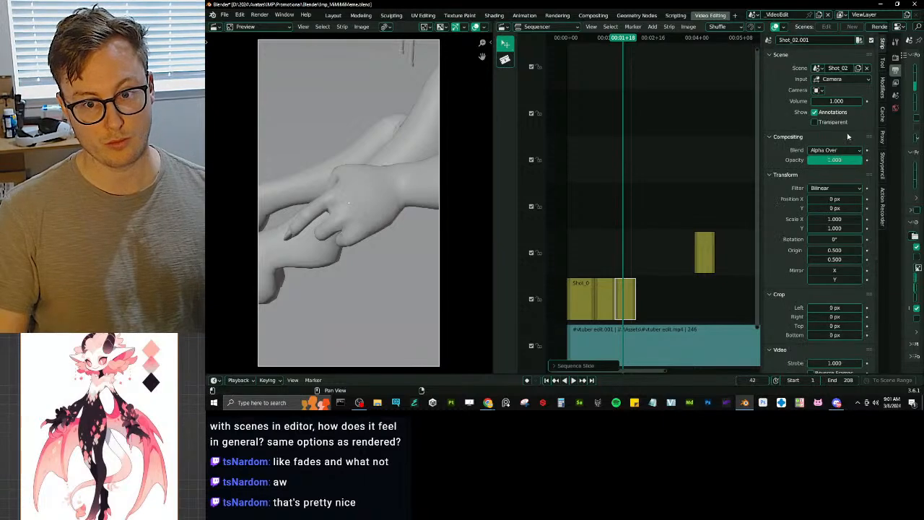
pyautogui.click(834, 270)
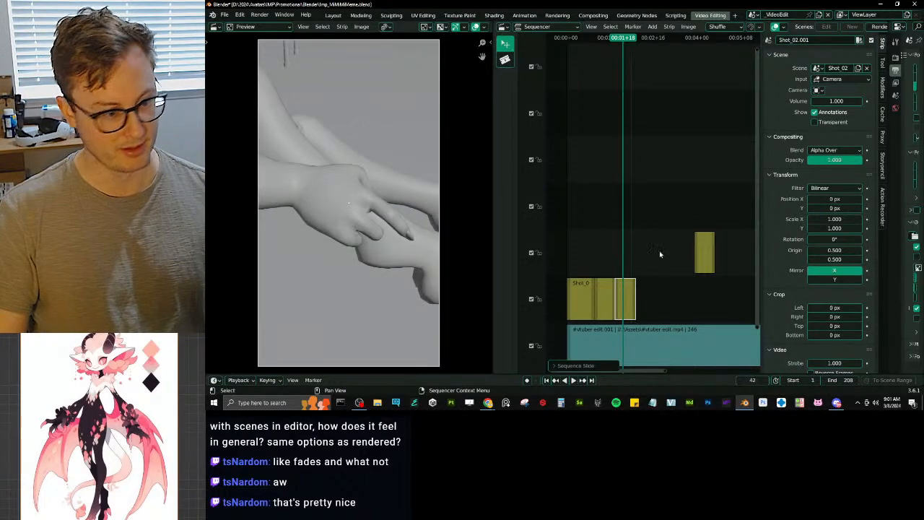
pyautogui.hotkey('ctrl', 's')
# Step: Delete the leftover scene strip on the channel above around frame 101, move the playhead to frame 80 and save
pyautogui.moveTo(601, 39); pyautogui.dragTo(704, 80)
pyautogui.press('Delete')
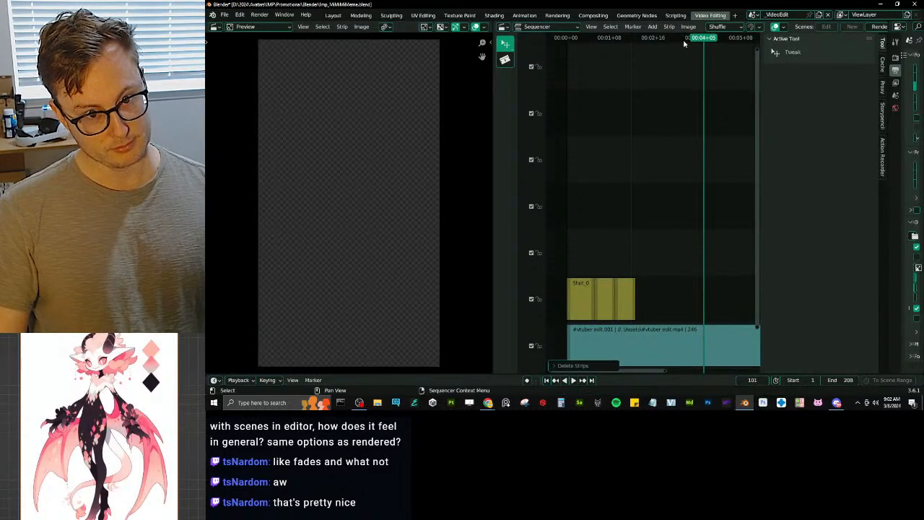
pyautogui.moveTo(683, 42); pyautogui.dragTo(674, 81)
pyautogui.hotkey('ctrl', 's')
pyautogui.scroll(-10, 657, 114)
pyautogui.moveTo(699, 185); pyautogui.dragTo(665, 222, button='middle')
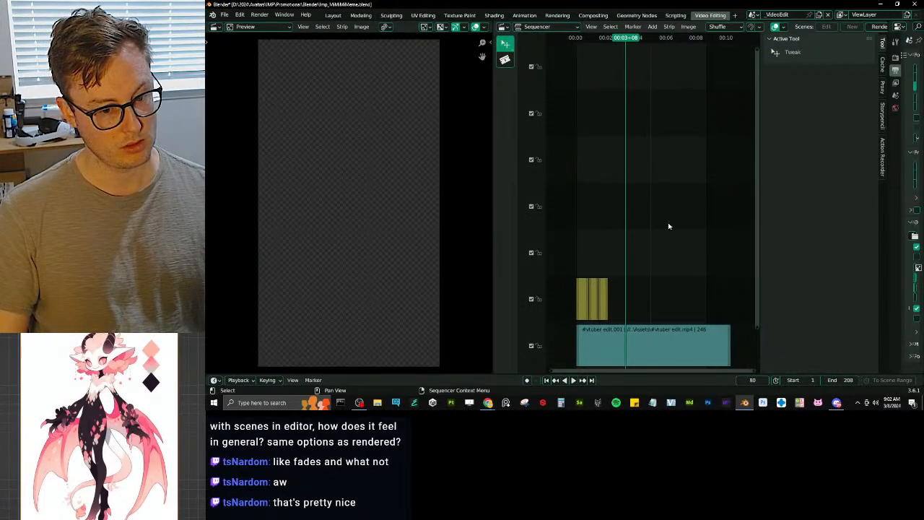
pyautogui.scroll(3, 658, 267)
pyautogui.scroll(2, 658, 268)
pyautogui.hotkey('ctrl', 's')
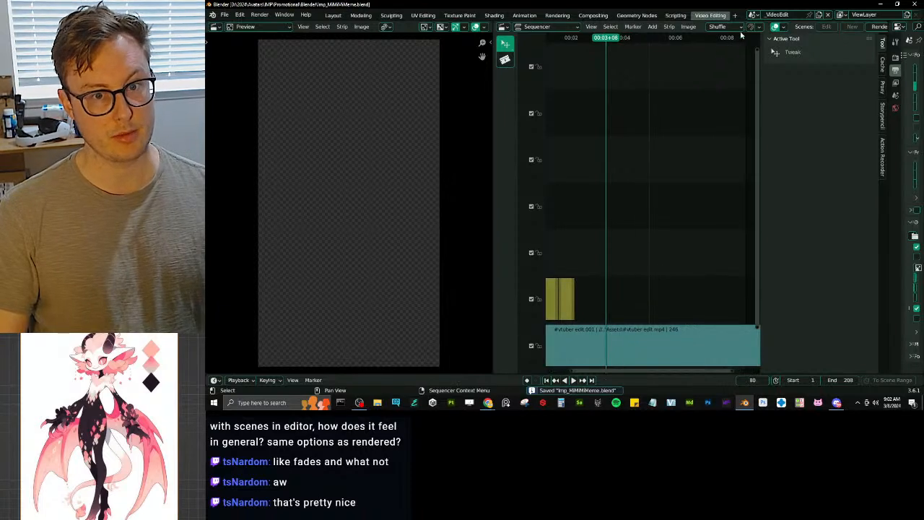
# Step: Switch to the Shot_02 scene, open it in the Animation workspace and save the file
pyautogui.click(751, 16)
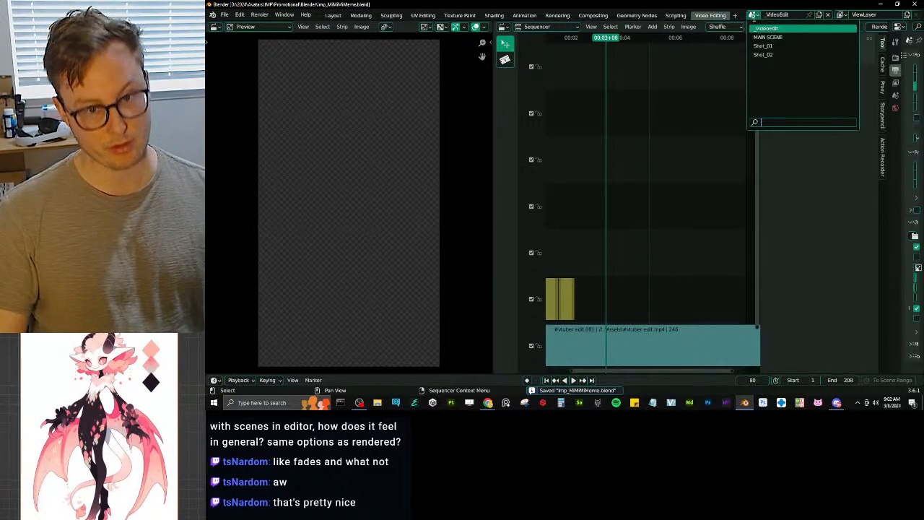
pyautogui.click(755, 55)
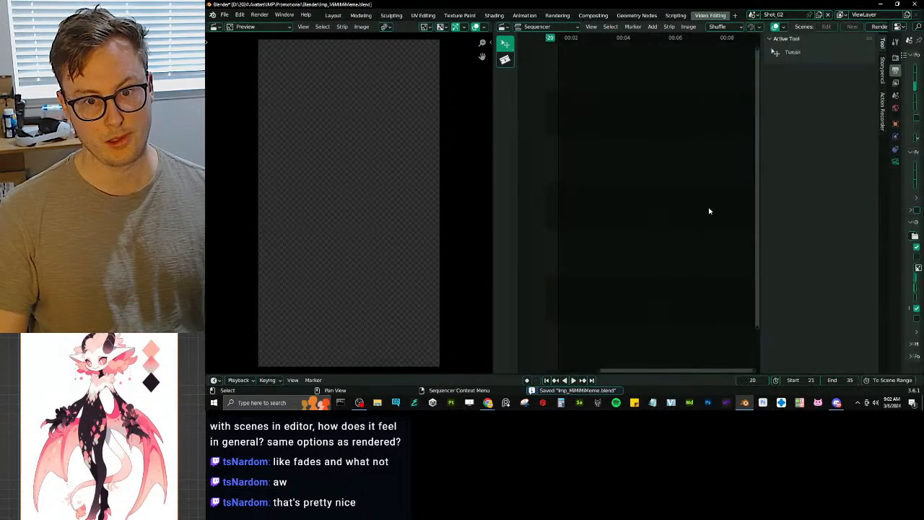
pyautogui.click(751, 15)
pyautogui.click(766, 37)
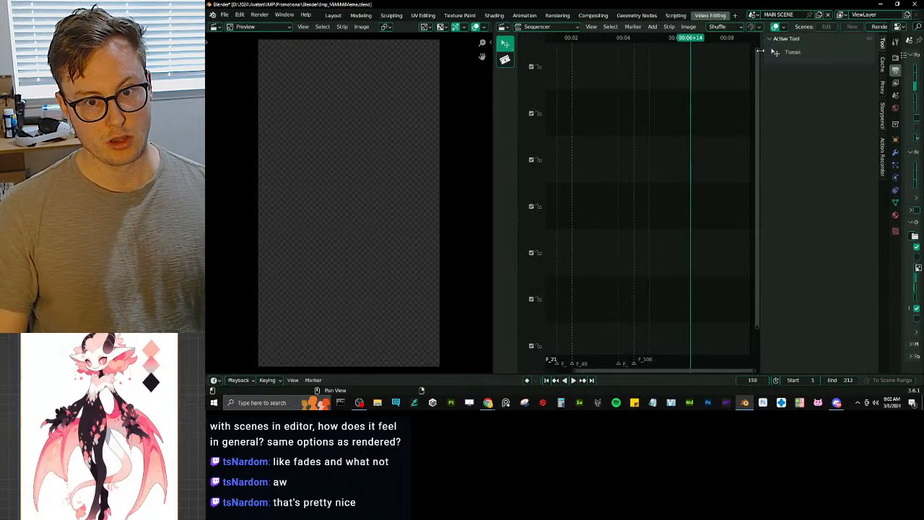
pyautogui.click(752, 15)
pyautogui.click(755, 55)
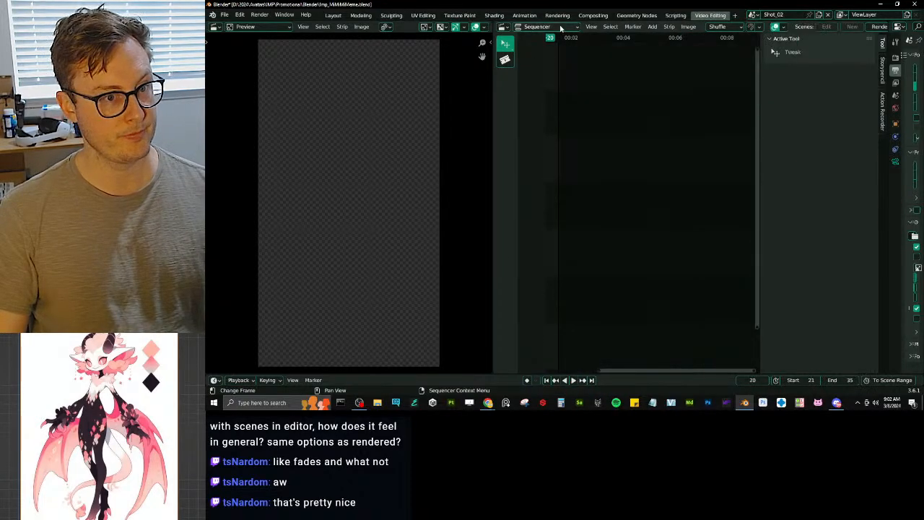
pyautogui.click(524, 15)
pyautogui.scroll(-4, 652, 164)
pyautogui.moveTo(651, 164); pyautogui.dragTo(648, 151, button='middle')
pyautogui.scroll(4, 651, 151)
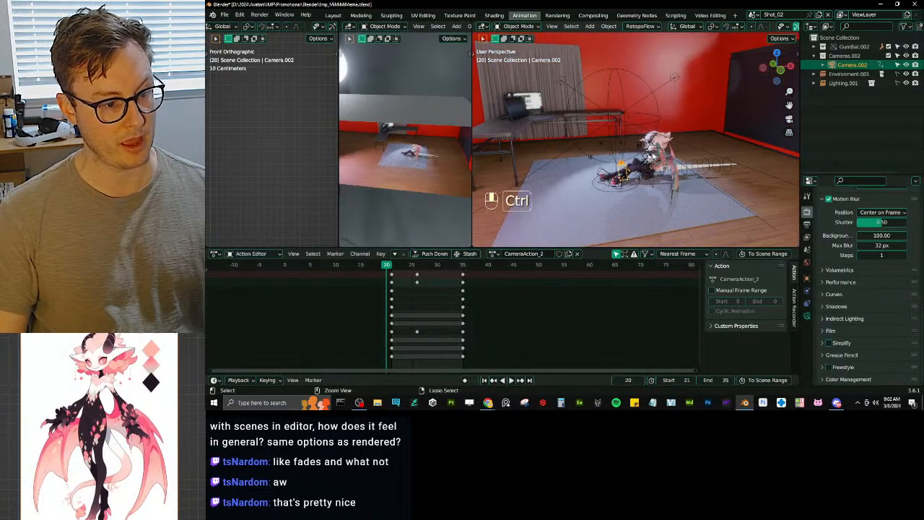
pyautogui.hotkey('ctrl', 's')
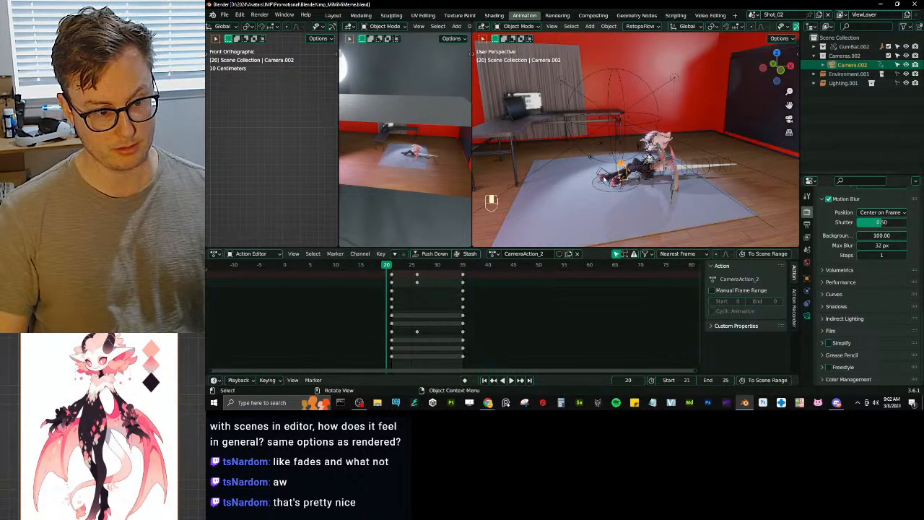
# Step: Give the CameraAction_2 action a fake user, save the file and collapse the Cameras.002 collection
pyautogui.click(560, 254)
pyautogui.hotkey('ctrl', 's')
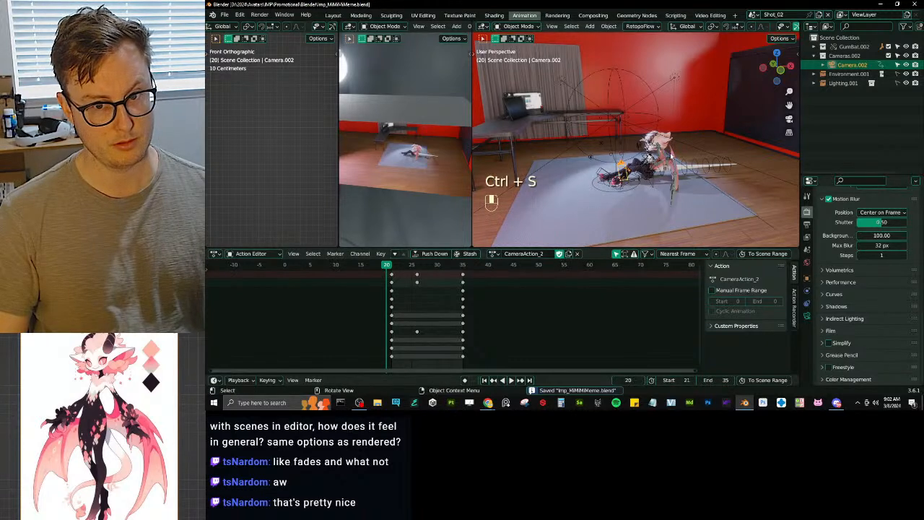
pyautogui.click(814, 56)
pyautogui.click(832, 109)
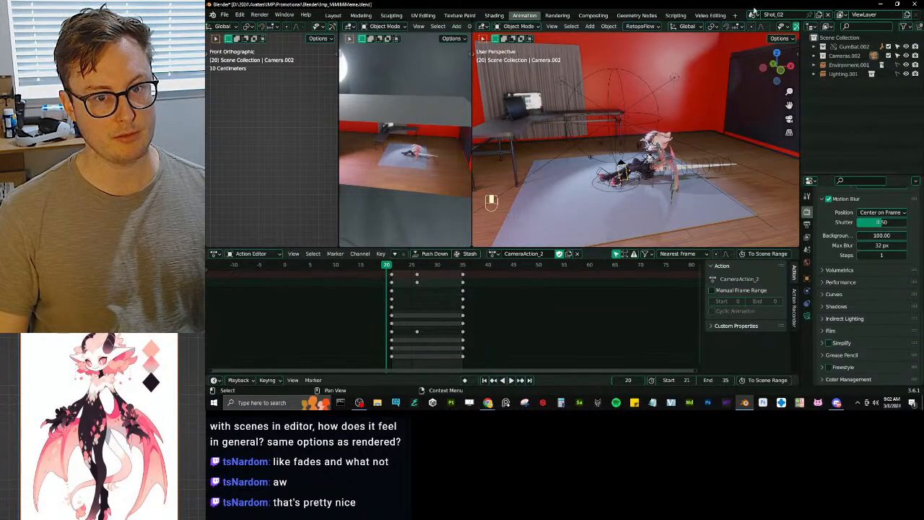
# Step: Switch to the Shot_01 scene and create a linked copy of it
pyautogui.click(817, 16)
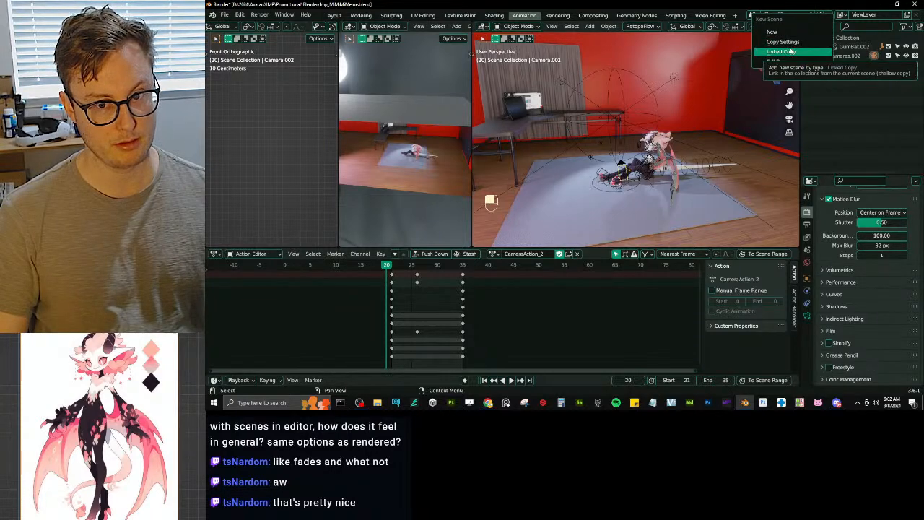
pyautogui.click(791, 52)
pyautogui.click(755, 16)
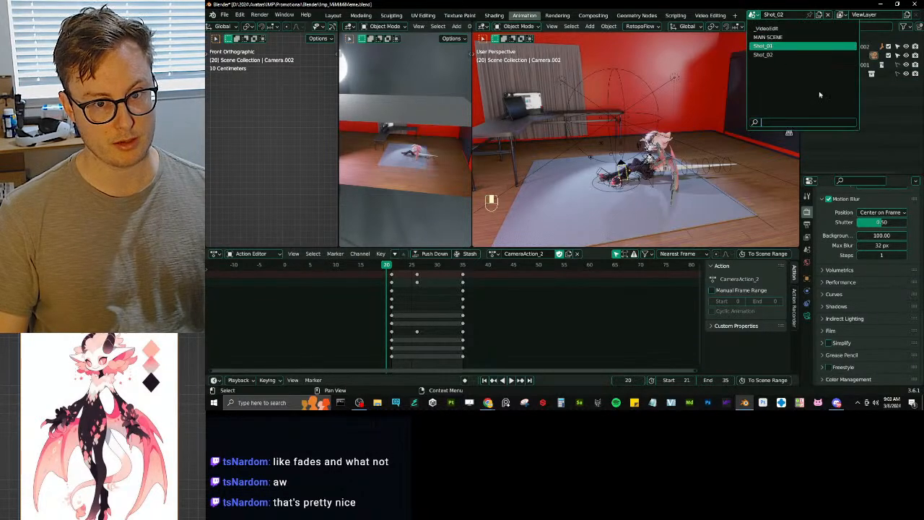
pyautogui.click(821, 56)
pyautogui.click(818, 14)
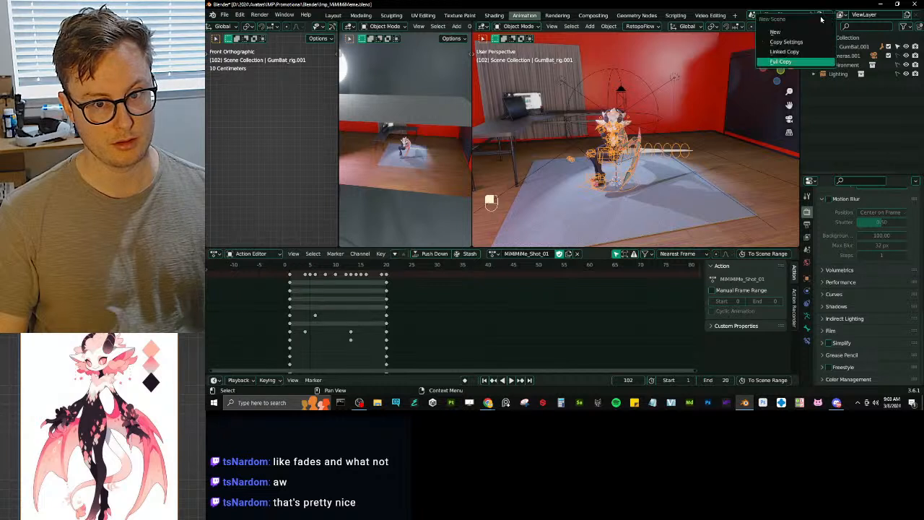
pyautogui.click(794, 56)
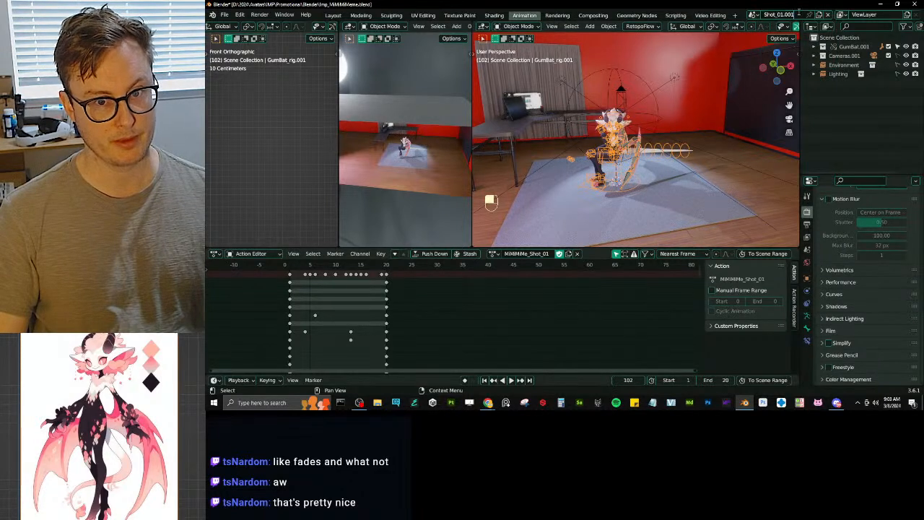
# Step: Rename the copied scene to Shot_03 and save the file
pyautogui.press('BackSpace')
pyautogui.press('BackSpace')
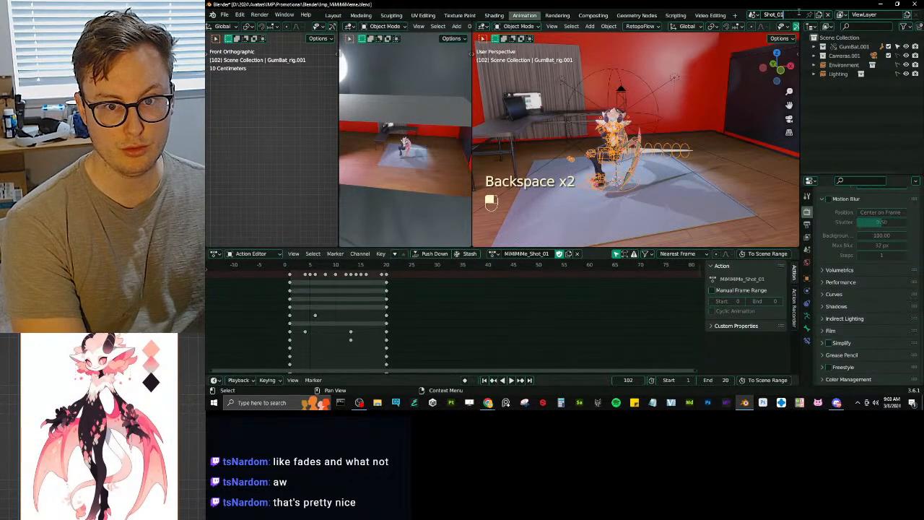
pyautogui.write('3')
pyautogui.press('Return')
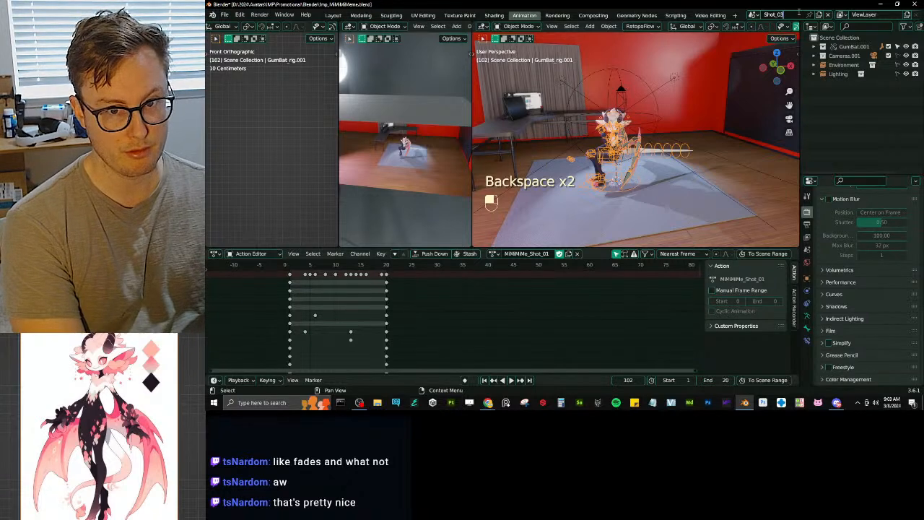
pyautogui.press('ctrl')
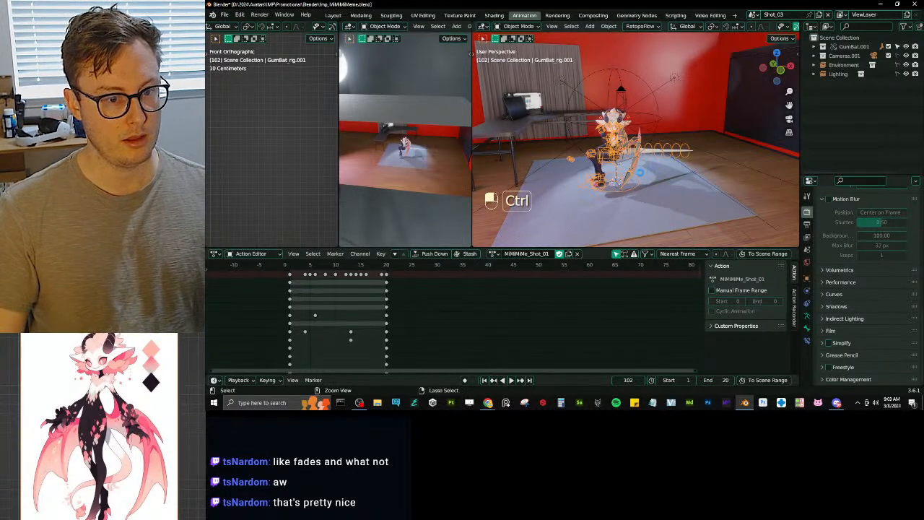
pyautogui.hotkey('ctrl', 's')
# Step: Assign the MiMiMiMeme_PreBake Pose action to the character rig in the Action Editor
pyautogui.scroll(3, 628, 171)
pyautogui.click(597, 171)
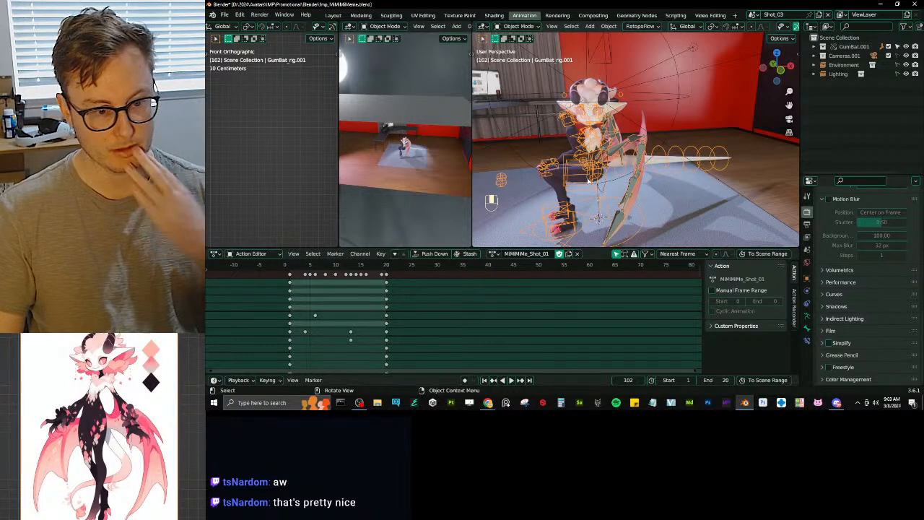
pyautogui.scroll(-3, 367, 292)
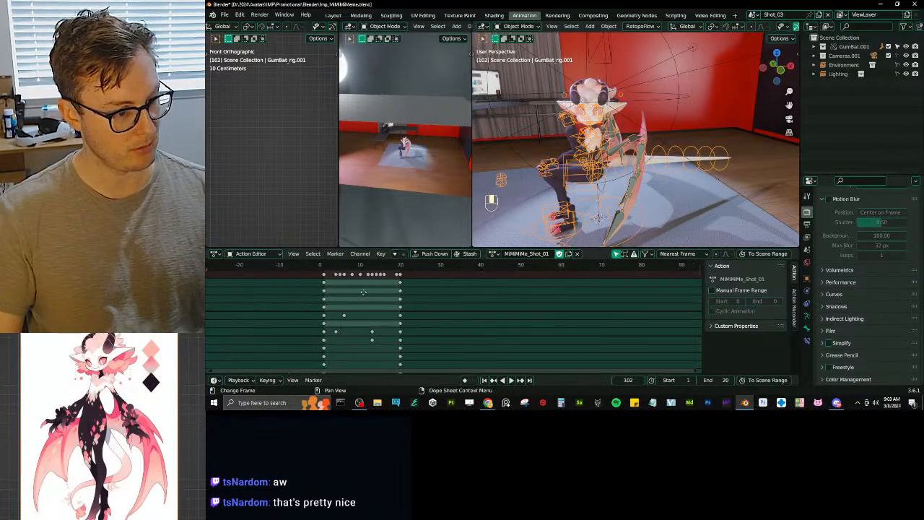
pyautogui.moveTo(365, 294); pyautogui.dragTo(506, 313, button='middle')
pyautogui.scroll(1, 505, 313)
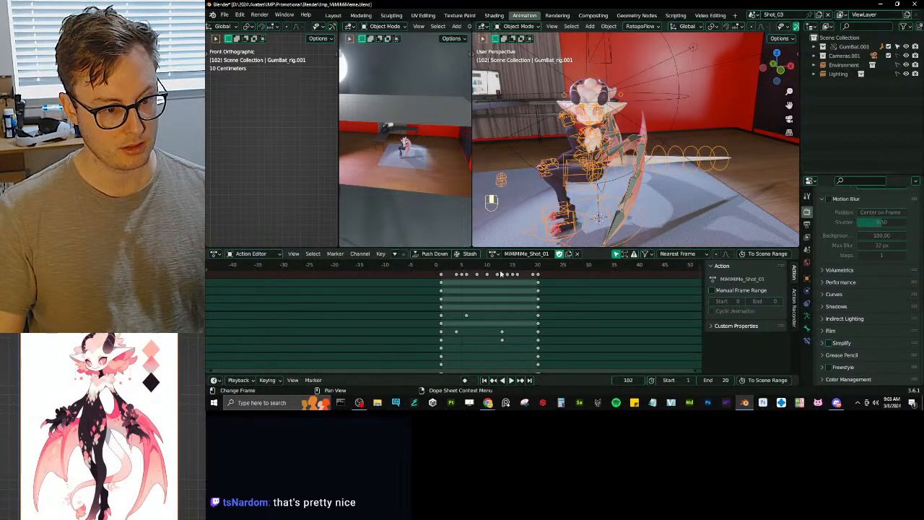
pyautogui.click(494, 254)
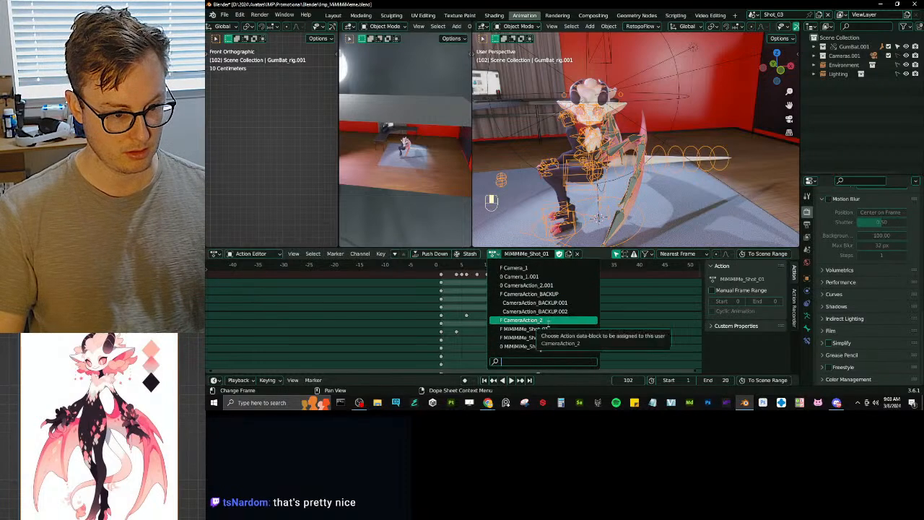
pyautogui.scroll(-2, 551, 332)
pyautogui.click(556, 345)
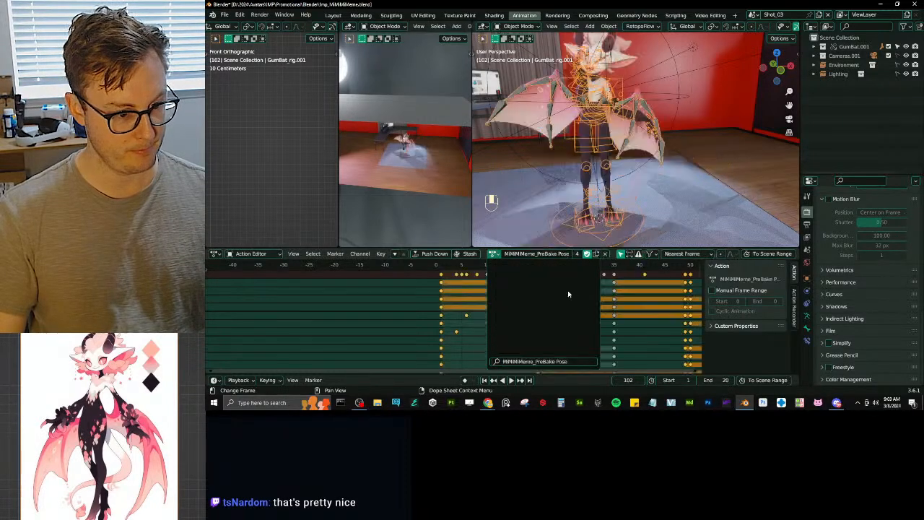
# Step: Move the playhead to frame 35, view the shot through the scene camera in the middle viewport and save
pyautogui.moveTo(566, 291); pyautogui.dragTo(461, 285, button='middle')
pyautogui.click(459, 265)
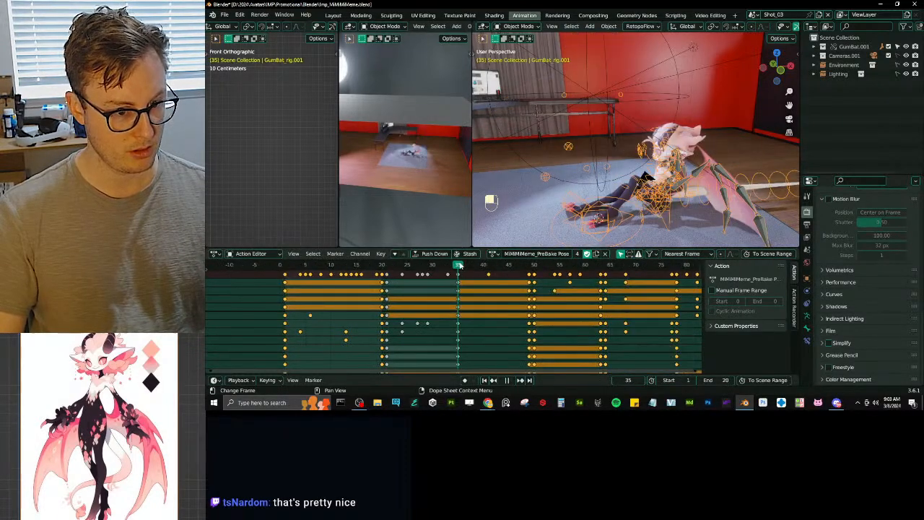
pyautogui.press('KP_0')
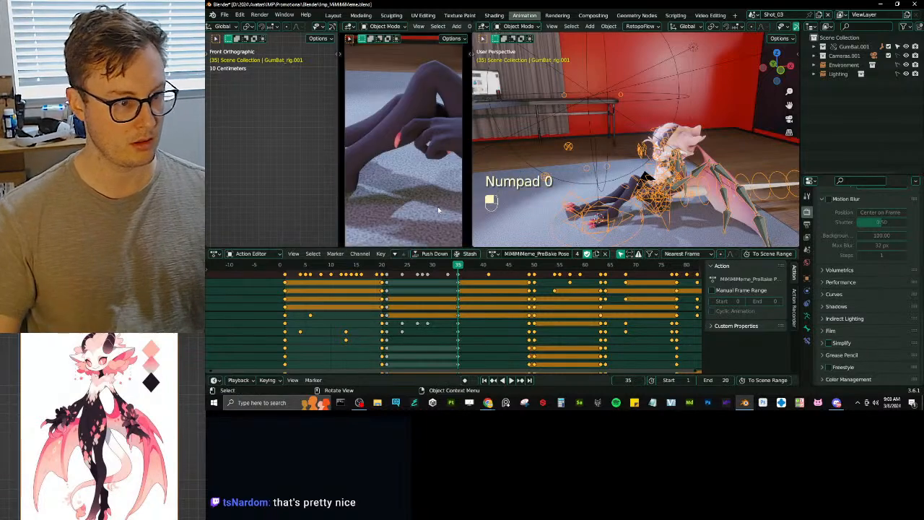
pyautogui.click(813, 56)
pyautogui.click(814, 55)
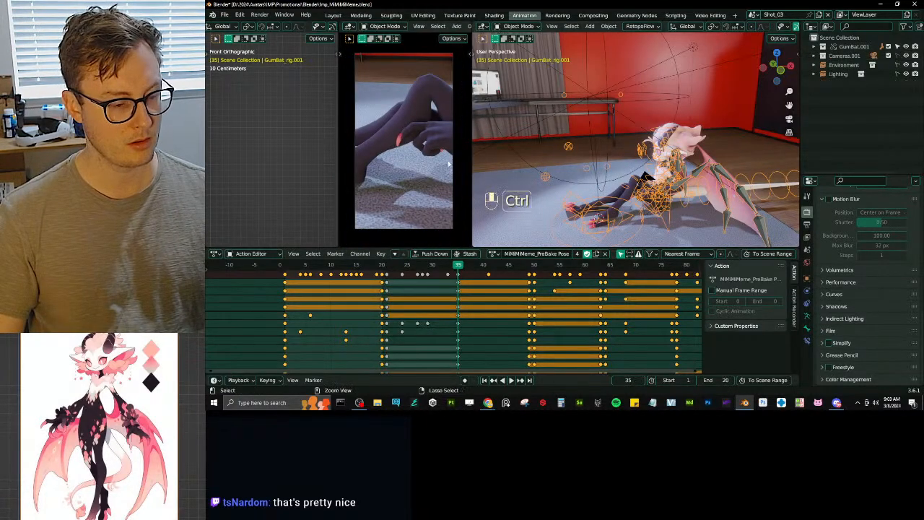
pyautogui.hotkey('ctrl', 's')
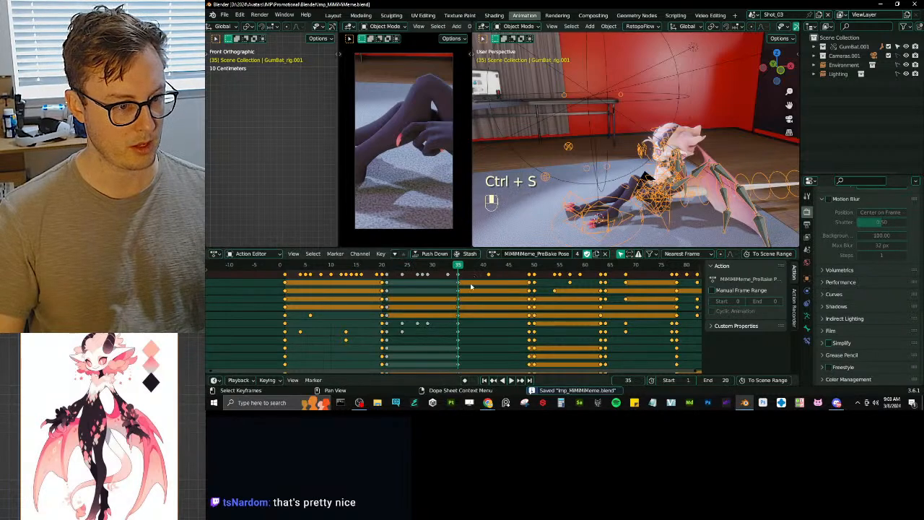
# Step: Locate the first frame of the standing shot and set the scene's start frame to 50
pyautogui.press('Right')
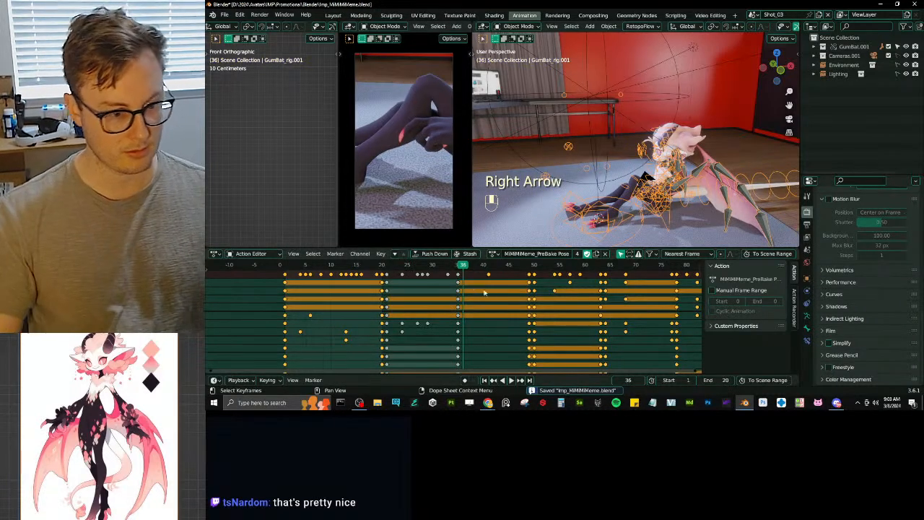
pyautogui.click(538, 267)
pyautogui.press('Left')
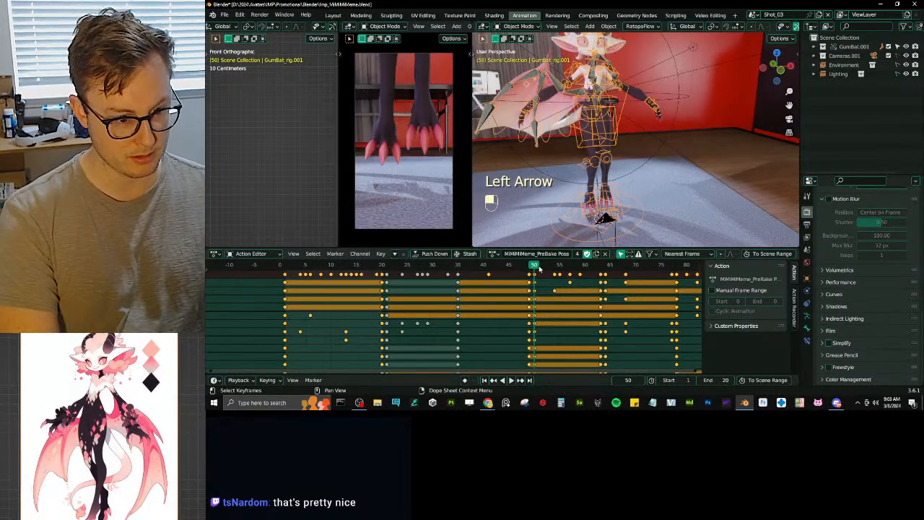
pyautogui.press('Left')
pyautogui.press('Right')
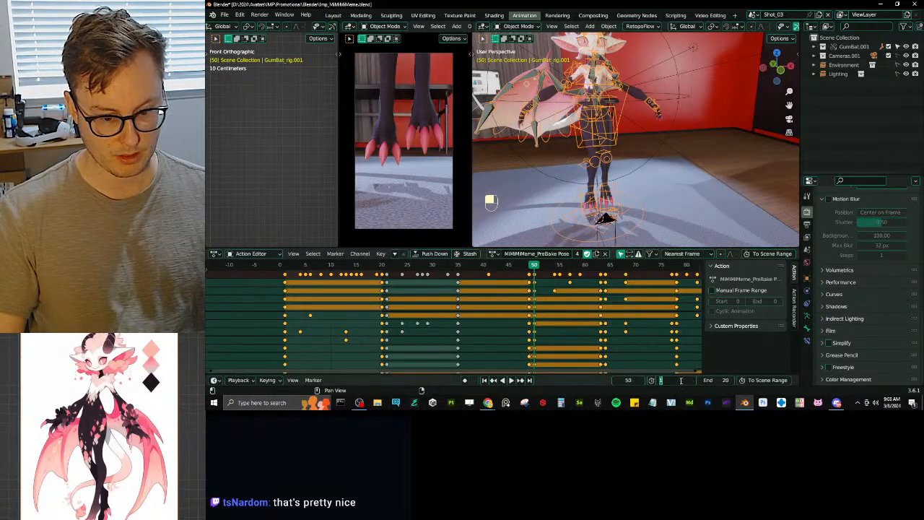
pyautogui.write('50')
pyautogui.press('Return')
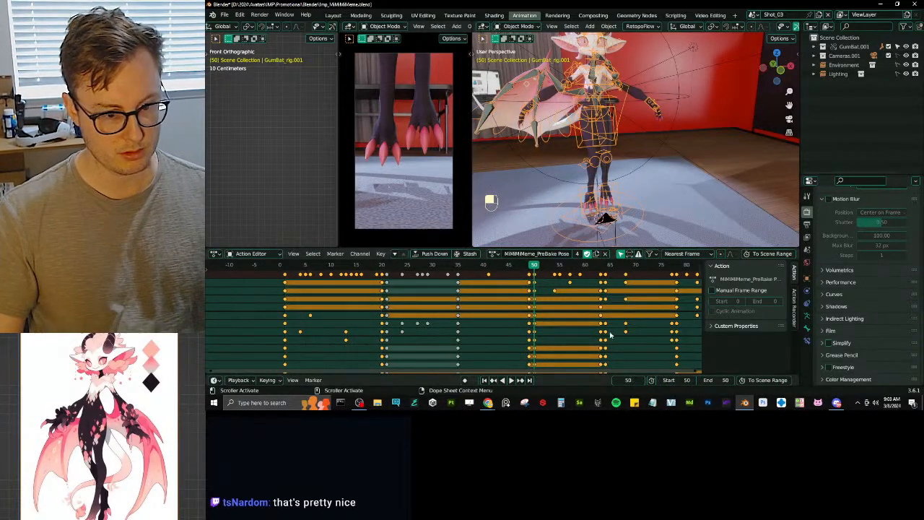
# Step: Find the last frame of the standing shot, set the scene's end frame to 63 and save the file
pyautogui.press('space')
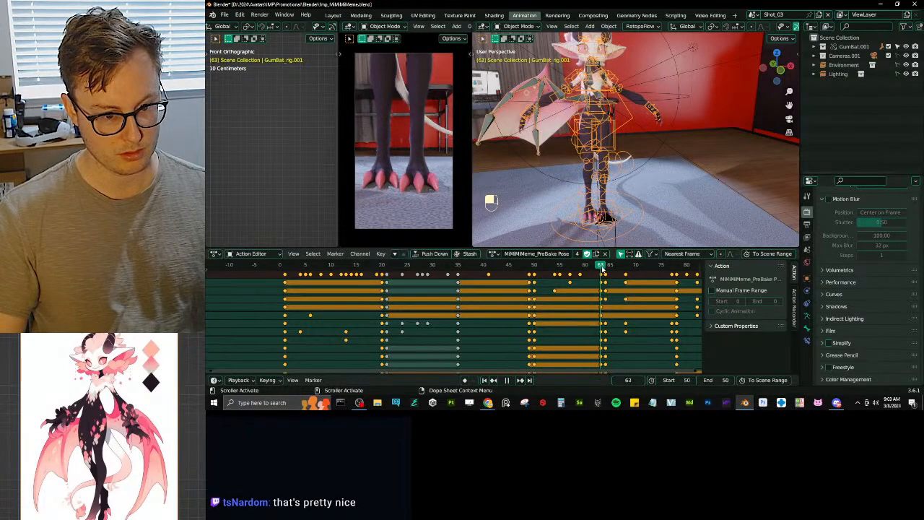
pyautogui.press('Escape')
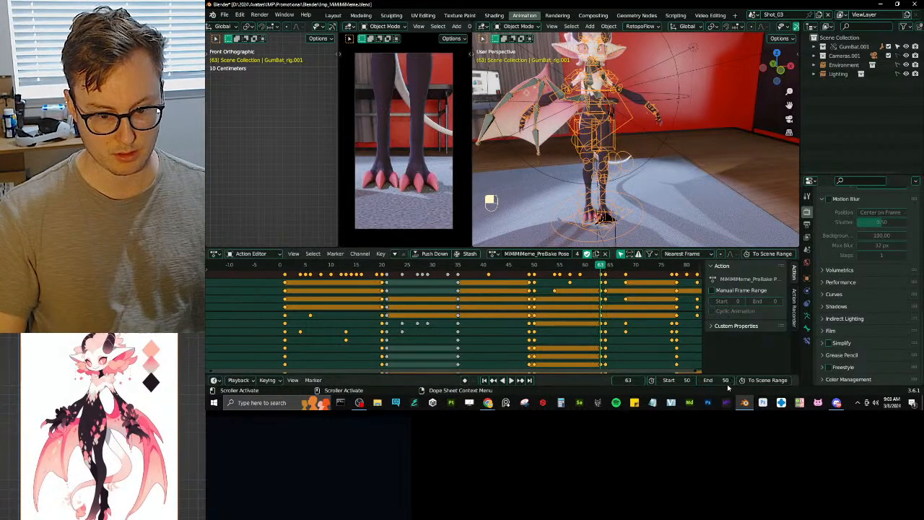
pyautogui.click(713, 380)
pyautogui.write('63')
pyautogui.press('Return')
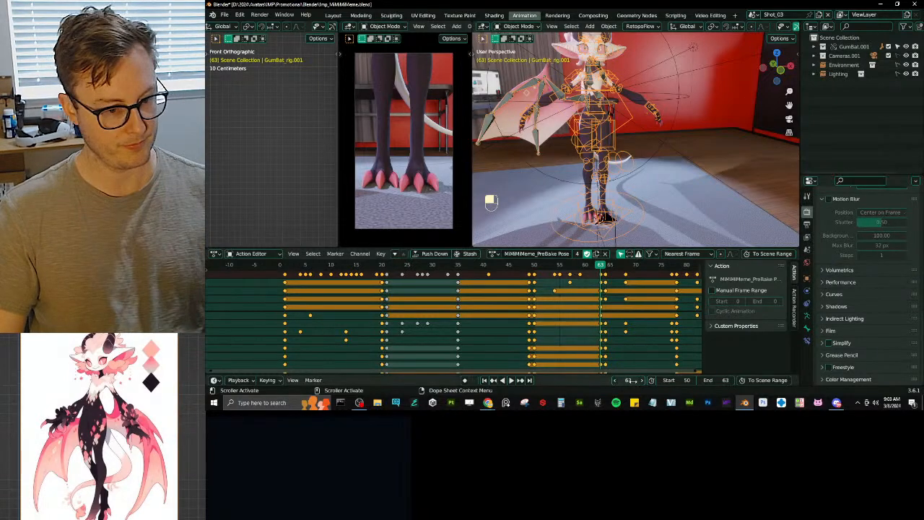
pyautogui.click(534, 277)
pyautogui.hotkey('ctrl', 's')
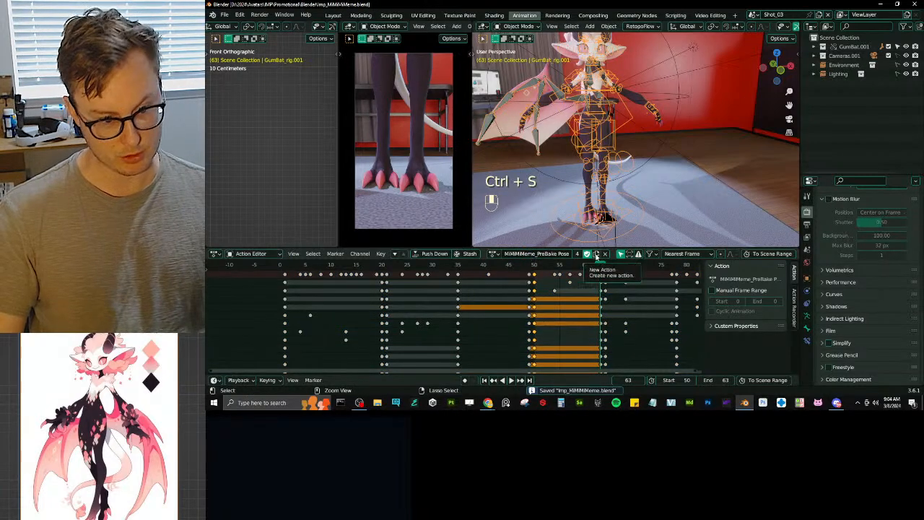
# Step: Duplicate the MiMiMiMeme_PreBake Pose action and copy the name of the MiMiMiMe_Shot_02 action
pyautogui.click(596, 256)
pyautogui.doubleClick(542, 253)
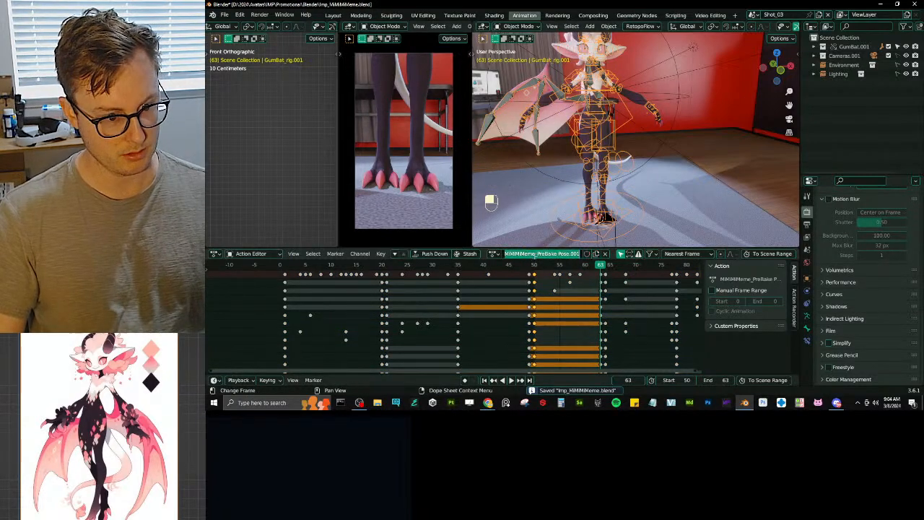
pyautogui.click(494, 253)
pyautogui.click(495, 253)
pyautogui.scroll(2, 533, 281)
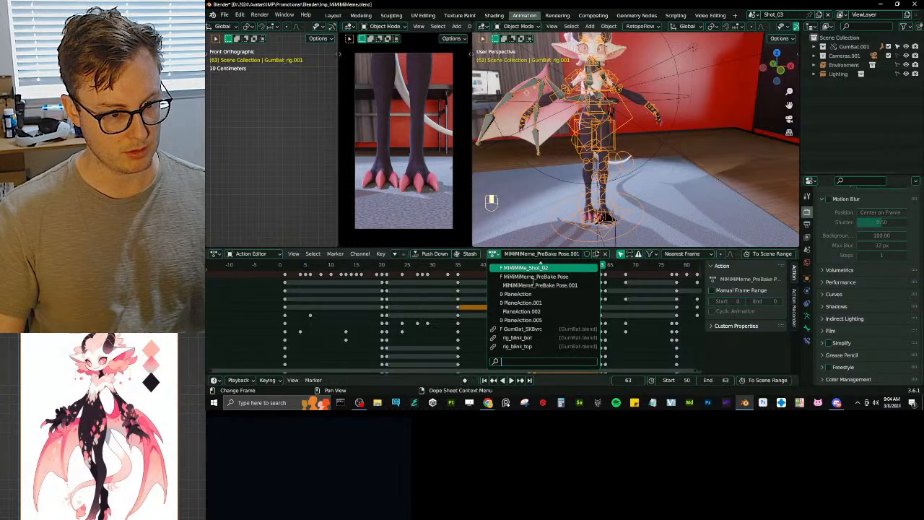
pyautogui.click(530, 268)
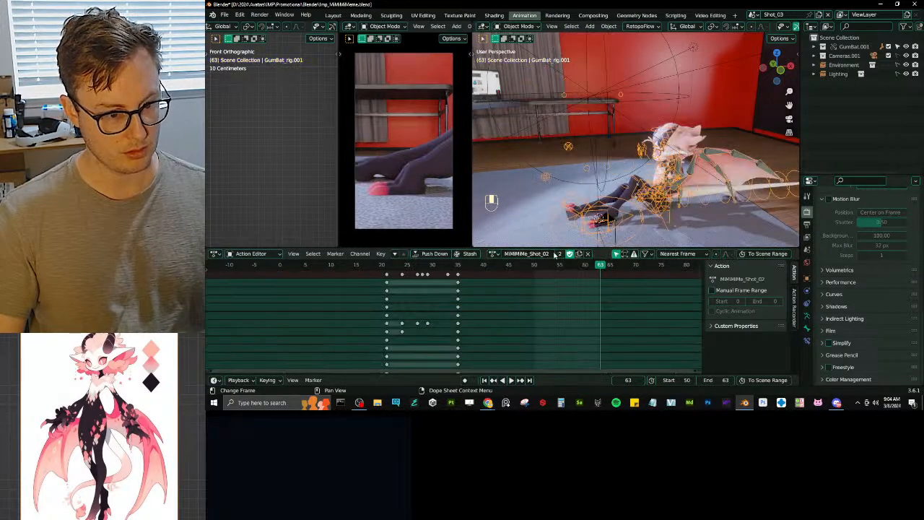
pyautogui.doubleClick(551, 253)
pyautogui.hotkey('ctrl', 'c')
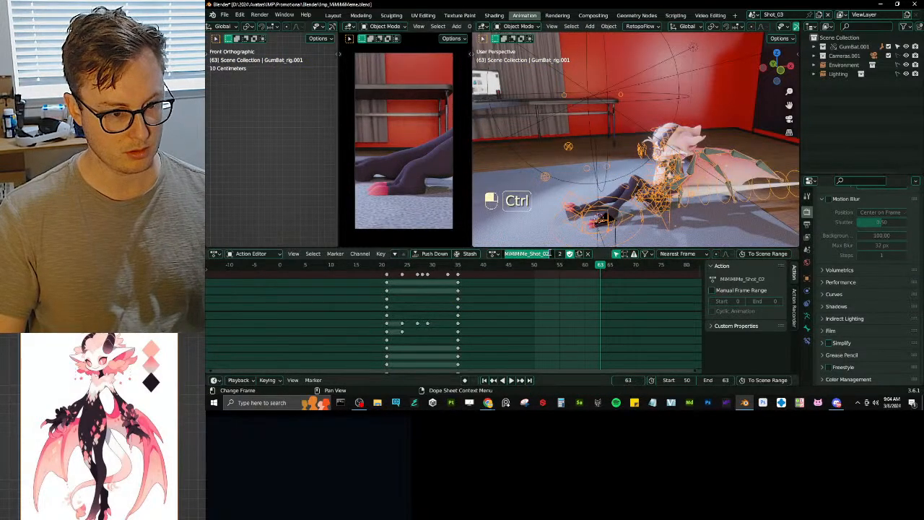
# Step: Assign the duplicated MiMiMiMeme_PreBake Pose.001 action to the rig and rename it MiMiMiMe_Shot_03
pyautogui.click(495, 254)
pyautogui.click(495, 254)
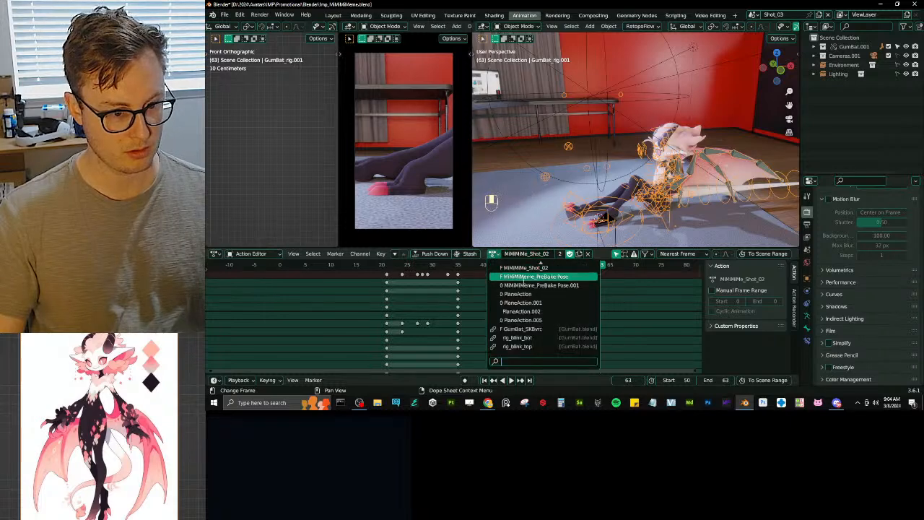
pyautogui.scroll(-1, 526, 285)
pyautogui.click(526, 285)
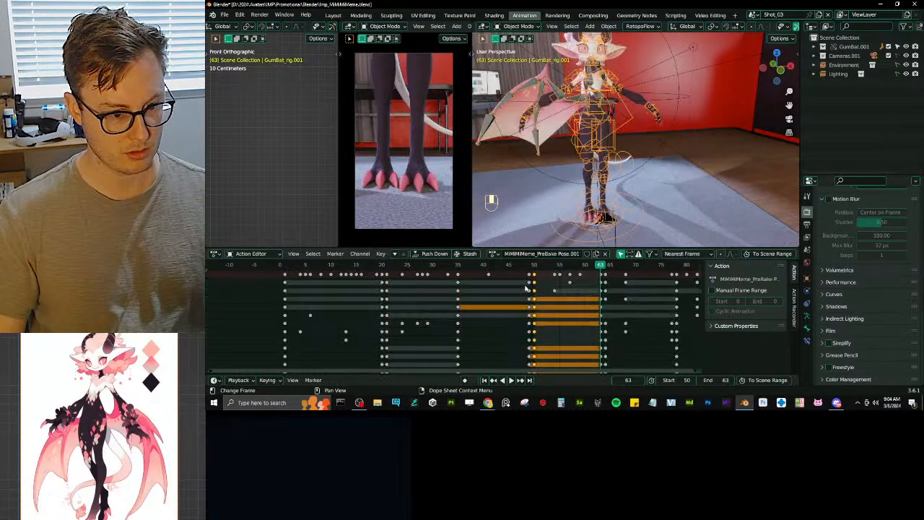
pyautogui.doubleClick(548, 253)
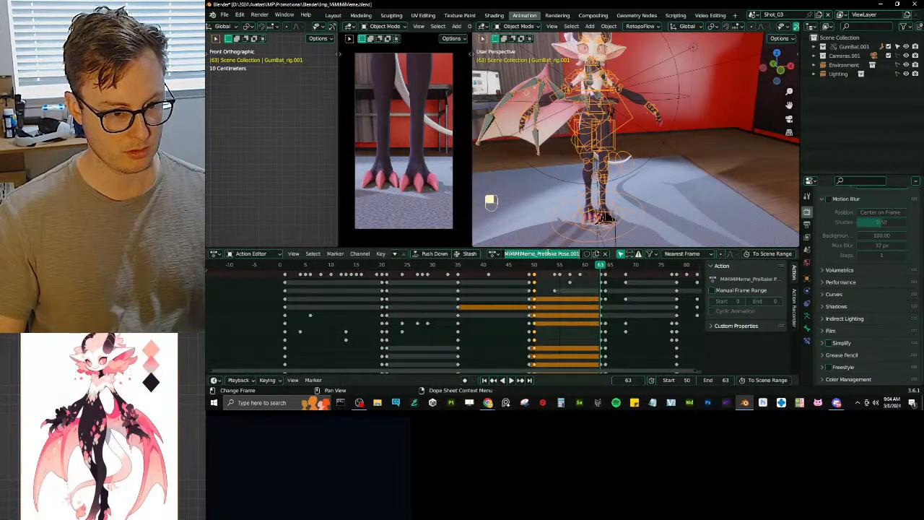
pyautogui.click(495, 254)
pyautogui.click(495, 254)
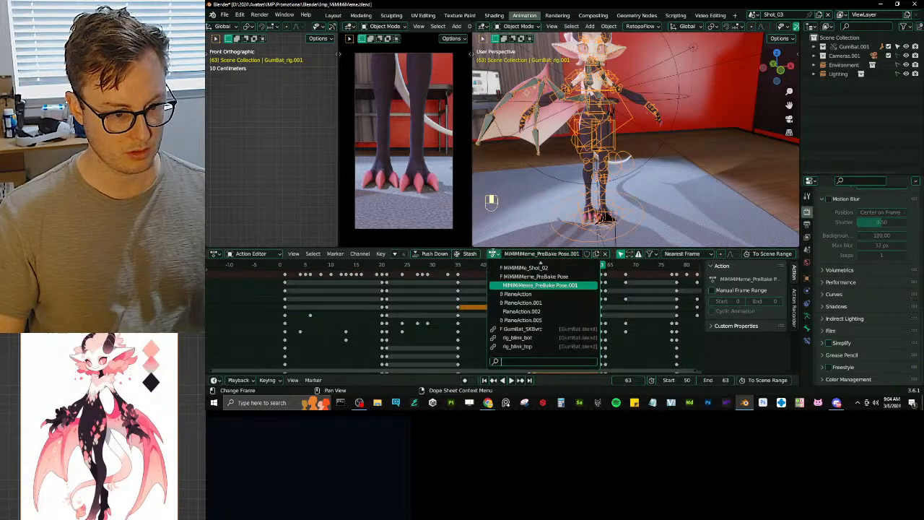
pyautogui.click(543, 284)
pyautogui.doubleClick(558, 254)
pyautogui.hotkey('ctrl', 'v')
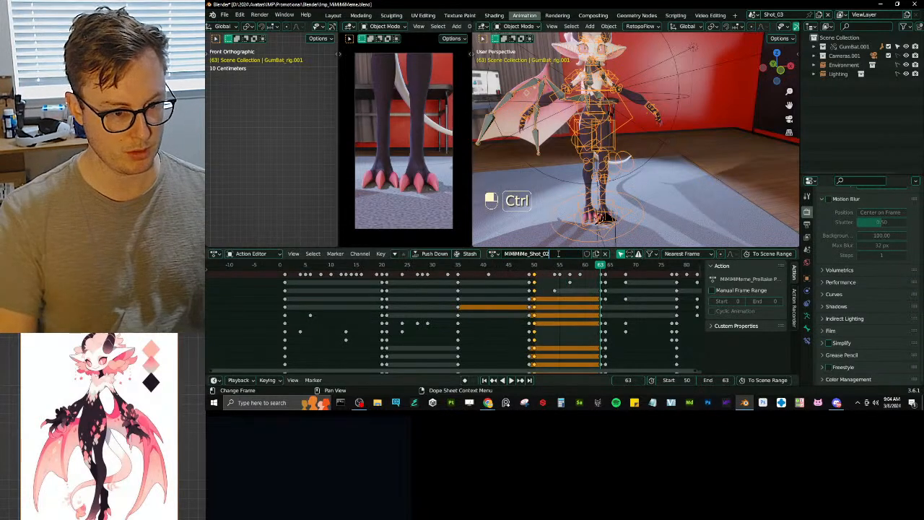
pyautogui.press('BackSpace')
pyautogui.write('3')
pyautogui.press('Return')
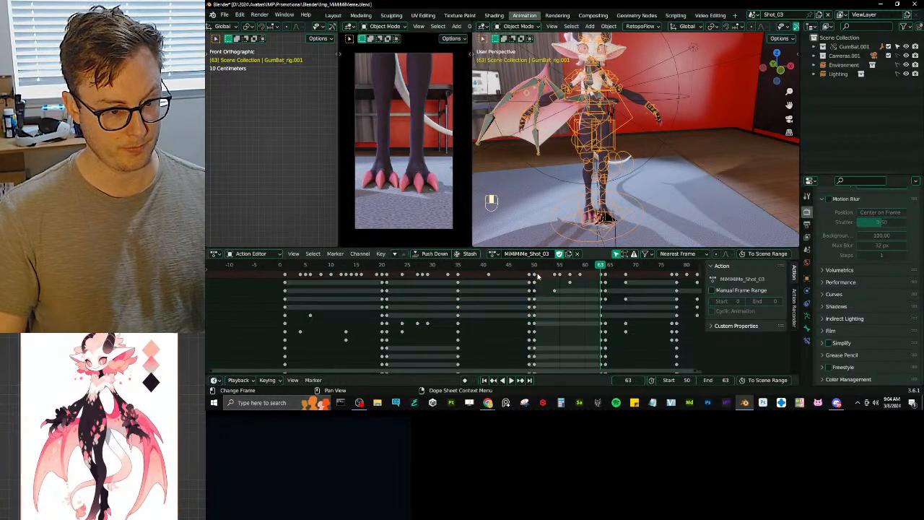
# Step: Delete the keyframes of all the rig's bones outside frames 50 to 63 in the Shot_03 action and save the file
pyautogui.hotkey('ctrl', 'Tab')
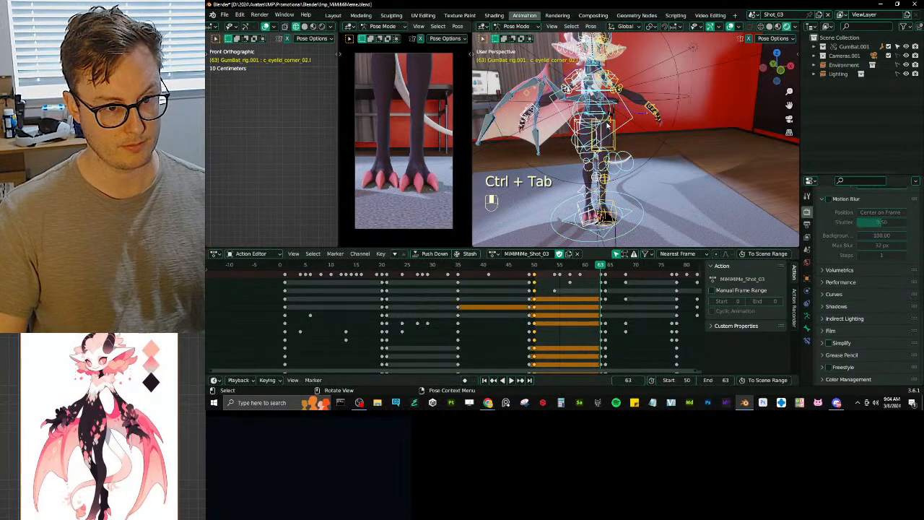
pyautogui.press('a')
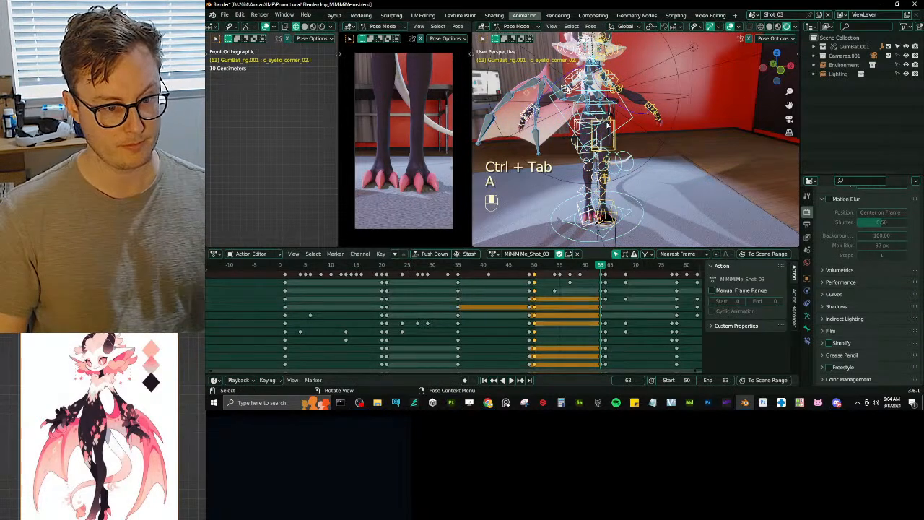
pyautogui.click(533, 278)
pyautogui.press('b')
pyautogui.moveTo(534, 273); pyautogui.dragTo(601, 277)
pyautogui.keyDown('shift'); pyautogui.click(601, 277); pyautogui.keyUp('shift')
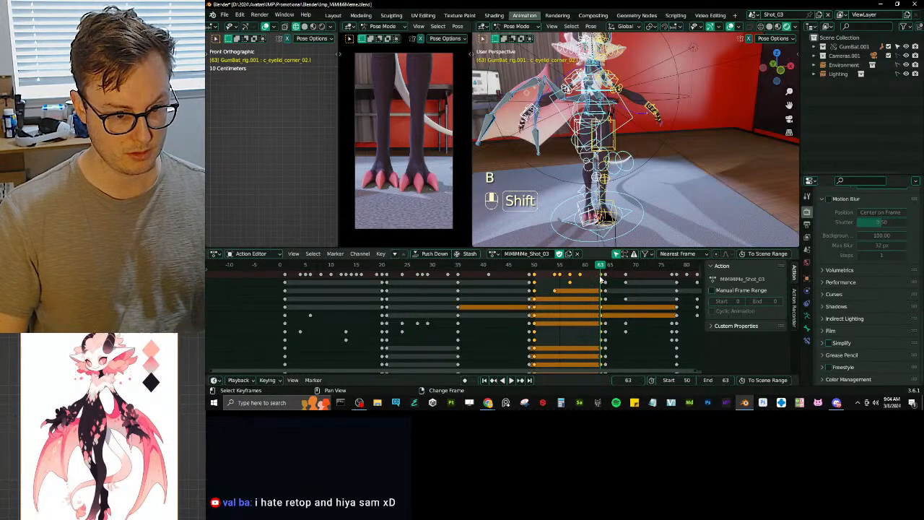
pyautogui.hotkey('ctrl', 'i')
pyautogui.press('x')
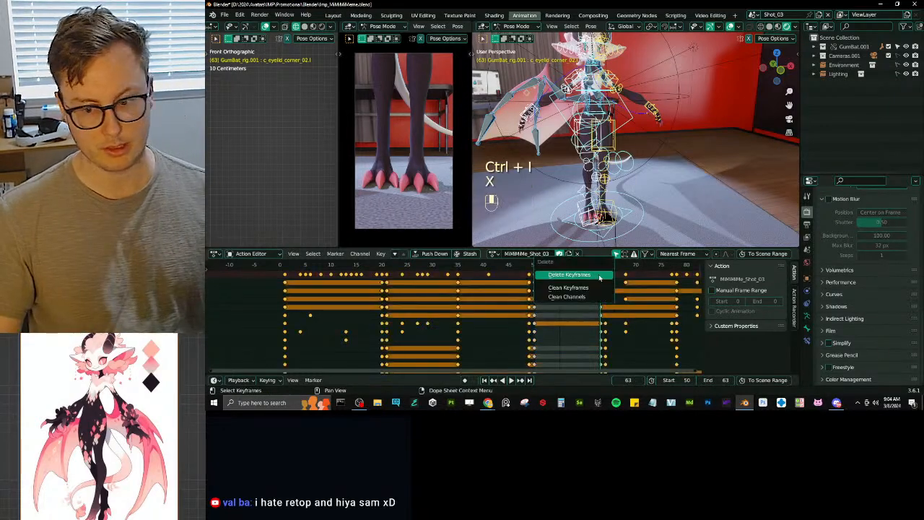
pyautogui.click(588, 275)
pyautogui.press('ctrl')
pyautogui.hotkey('ctrl', 's')
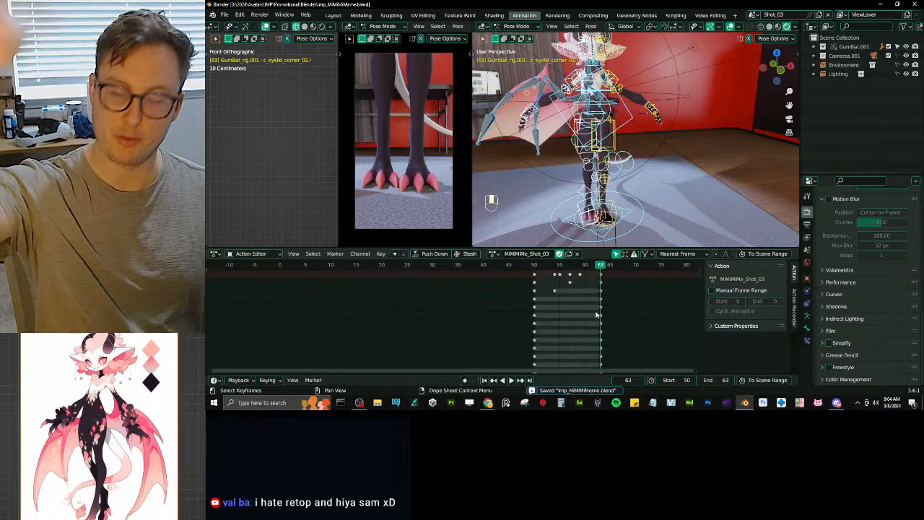
pyautogui.scroll(3, 599, 316)
pyautogui.scroll(1, 602, 318)
pyautogui.keyDown('shift'); pyautogui.moveTo(588, 310); pyautogui.dragTo(389, 296, button='middle'); pyautogui.keyUp('shift')
pyautogui.hotkey('ctrl', 'Tab')
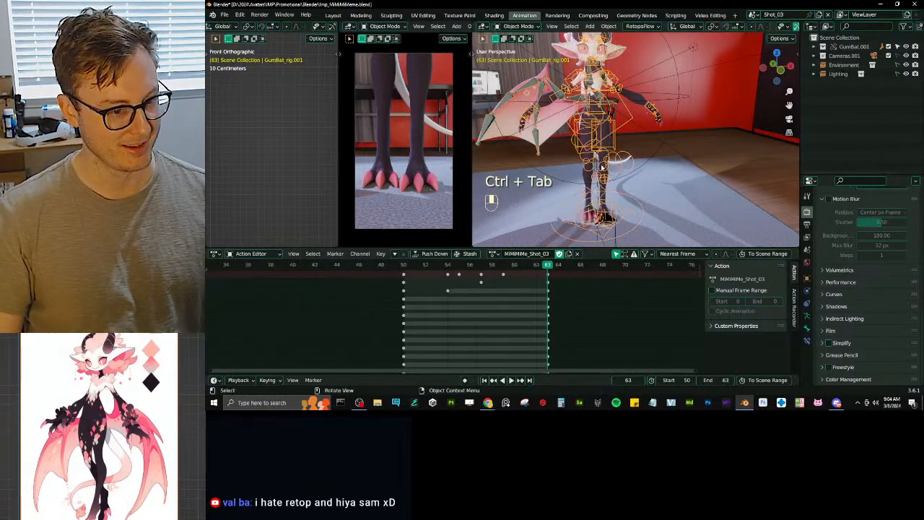
pyautogui.hotkey('ctrl', 's')
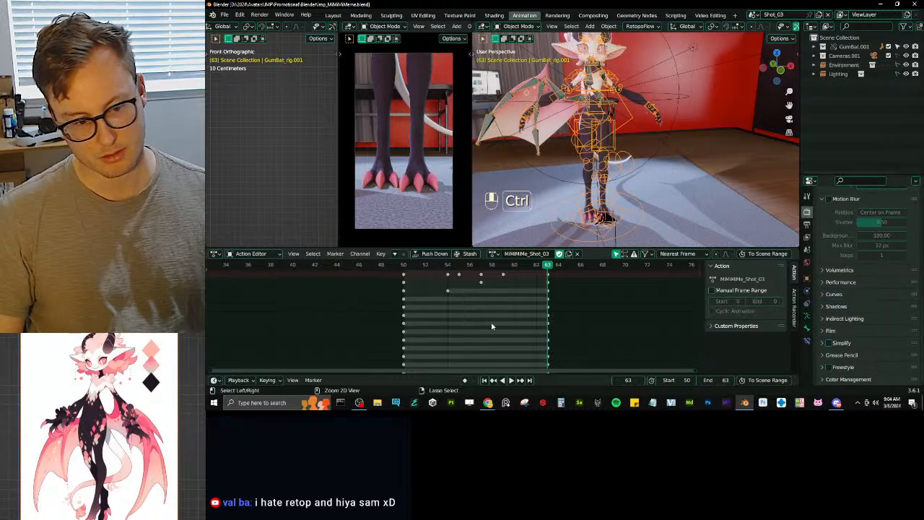
# Step: Undo the deletion of the keyframes outside the shot's range
pyautogui.hotkey('ctrl', 'z')
pyautogui.hotkey('ctrl', 'z')
pyautogui.scroll(-2, 505, 314)
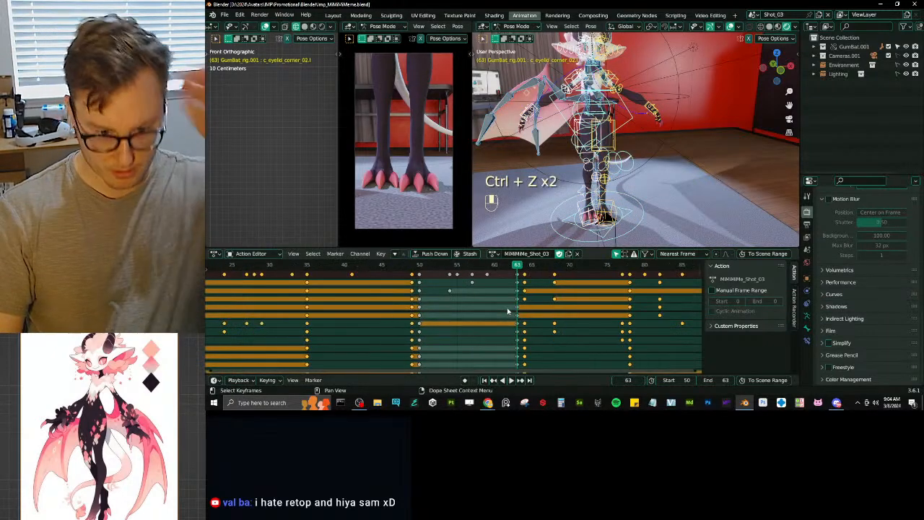
# Step: Give the MiMiMiMe_Shot_03 action a manual frame range from 50 to 63 and save the file
pyautogui.click(711, 289)
pyautogui.doubleClick(721, 300)
pyautogui.write('50')
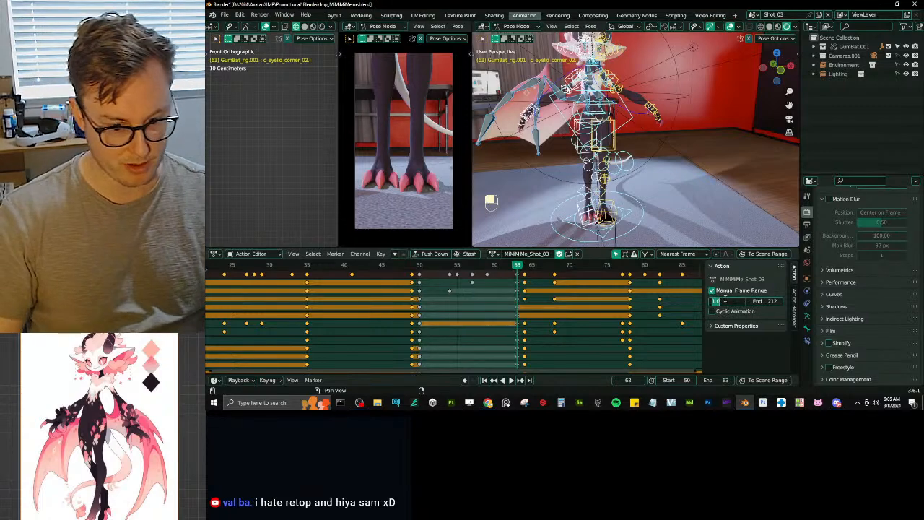
pyautogui.press('Tab')
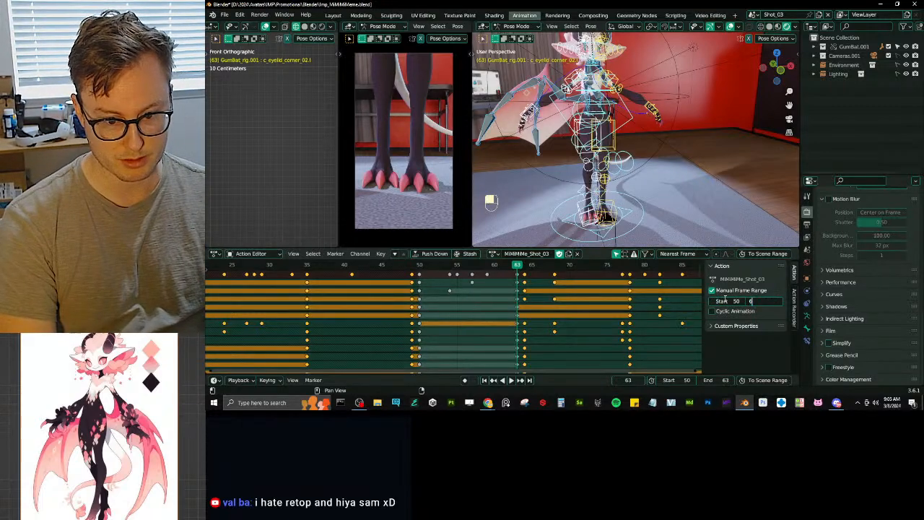
pyautogui.write('63')
pyautogui.press('Return')
pyautogui.hotkey('ctrl', 's')
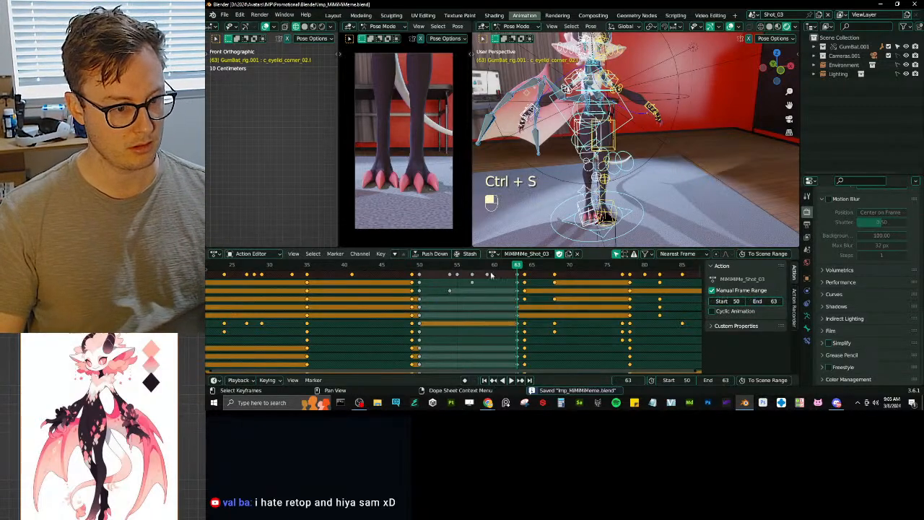
# Step: Play back the animation, turn off the action's manual frame range, move the playhead to frame 57 and save
pyautogui.press('space')
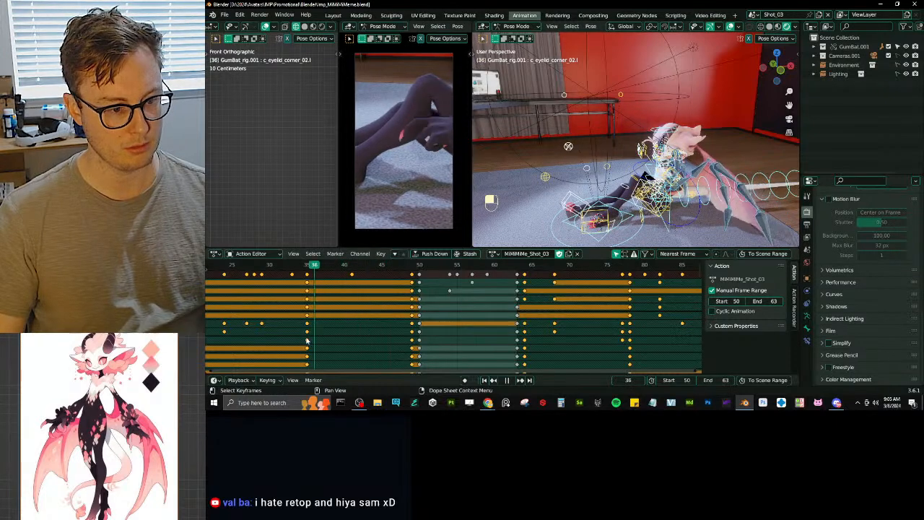
pyautogui.press('space')
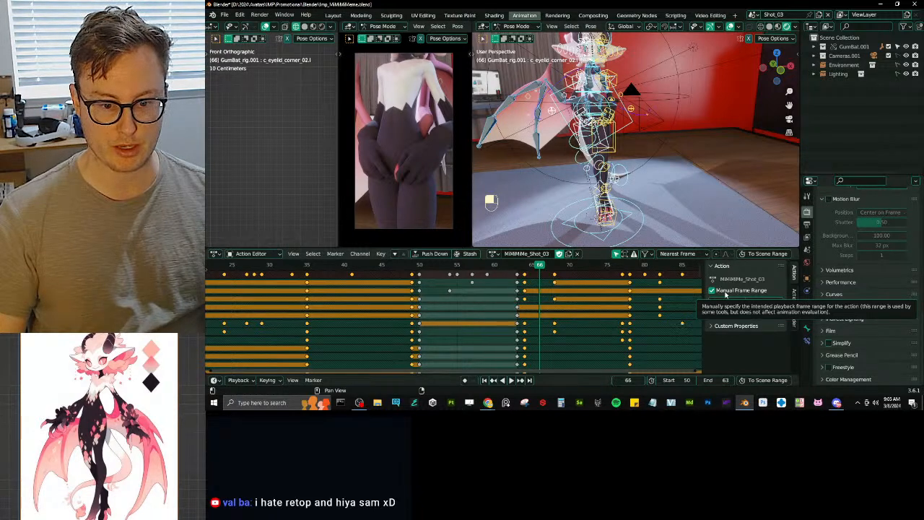
pyautogui.click(725, 293)
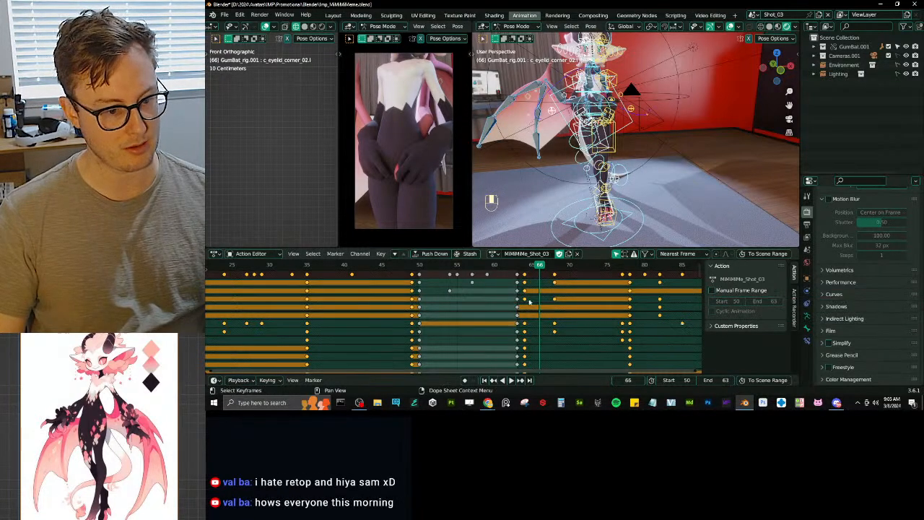
pyautogui.click(471, 266)
pyautogui.hotkey('ctrl', 's')
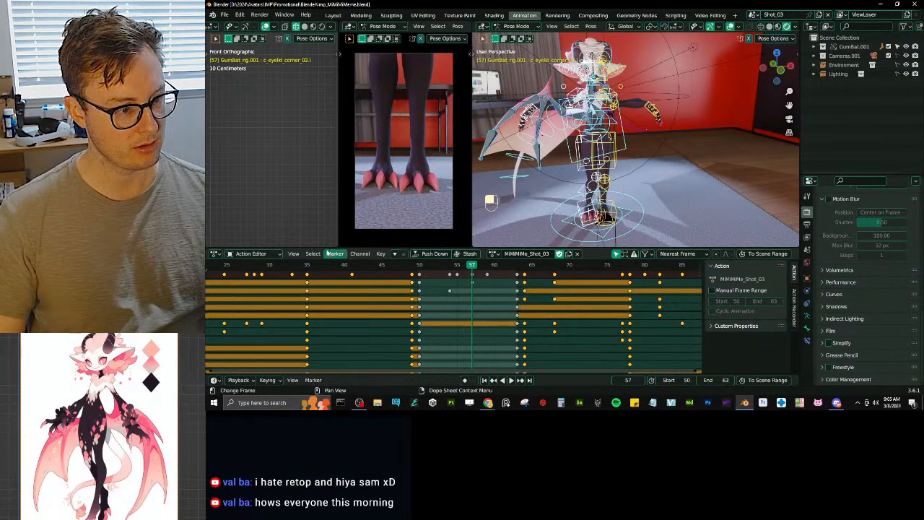
# Step: Shrink the Action Editor to enlarge the viewports above it, and save the file
pyautogui.moveTo(324, 248); pyautogui.dragTo(332, 343)
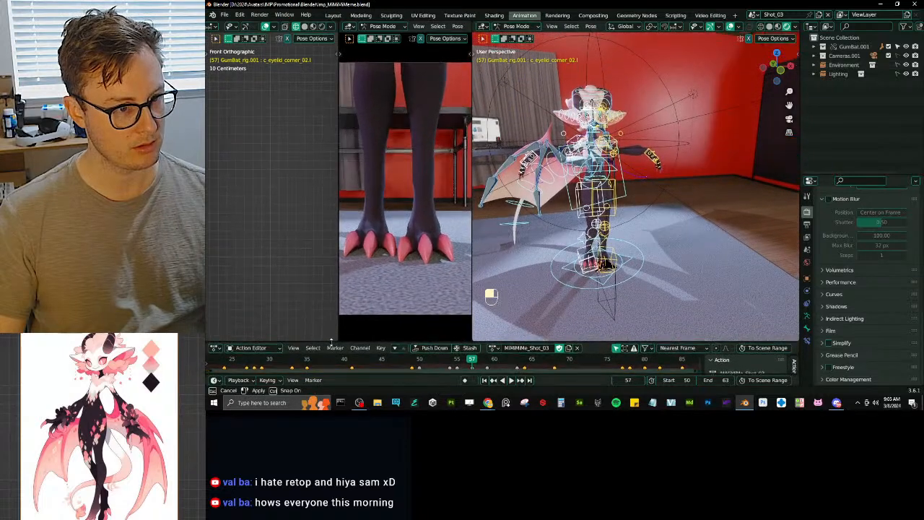
pyautogui.hotkey('ctrl', 's')
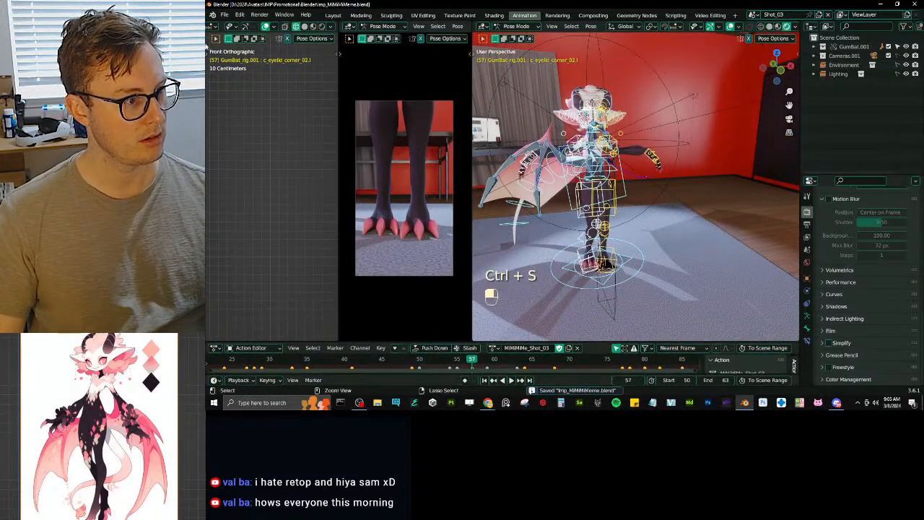
# Step: Return the rig to Object Mode and change the empty front orthographic viewport into a Nonlinear Animation editor
pyautogui.click(210, 27)
pyautogui.scroll(8, 214, 28)
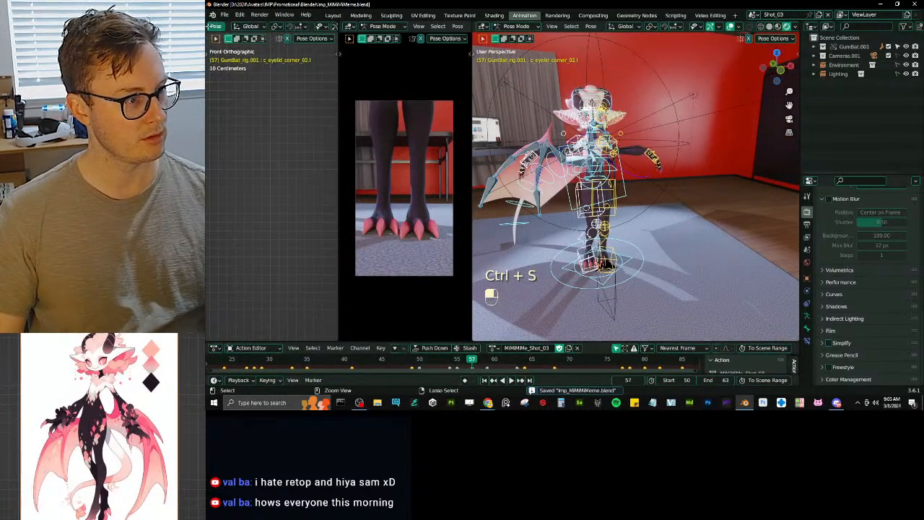
pyautogui.hotkey('ctrl', 'Tab')
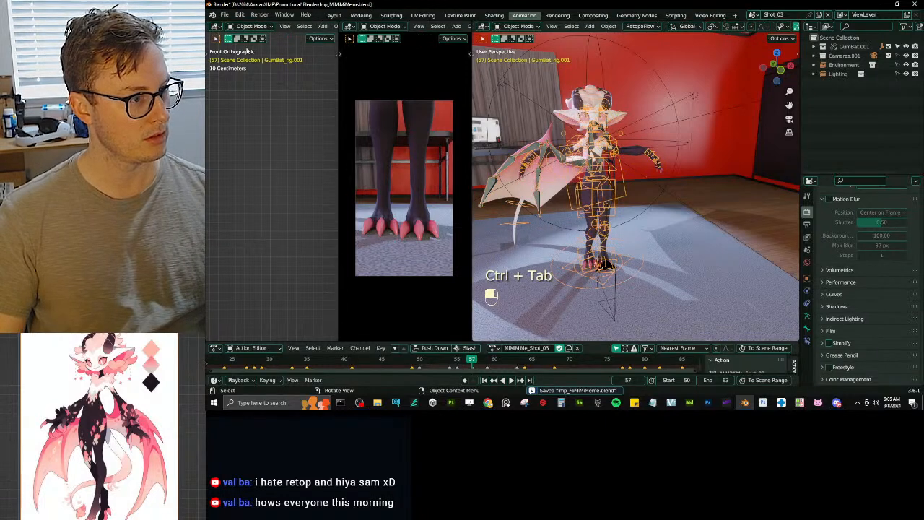
pyautogui.click(216, 29)
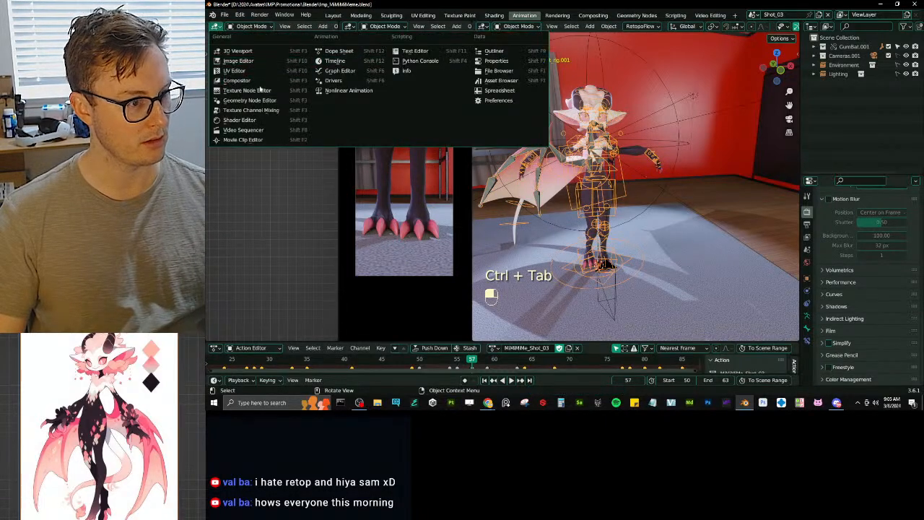
pyautogui.click(346, 91)
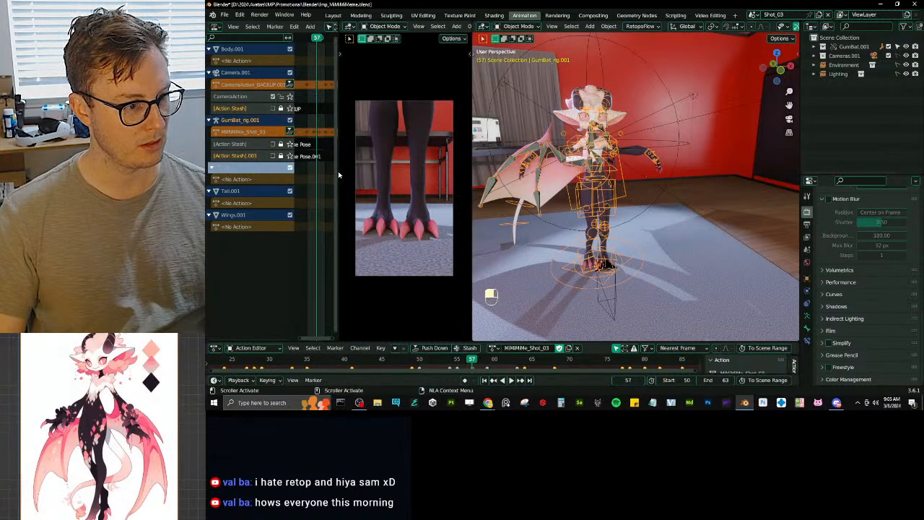
# Step: Widen the Nonlinear Animation editor, hide its sidebar, adjust the channel list's width and move the playhead to frame 54
pyautogui.moveTo(471, 192); pyautogui.dragTo(514, 192)
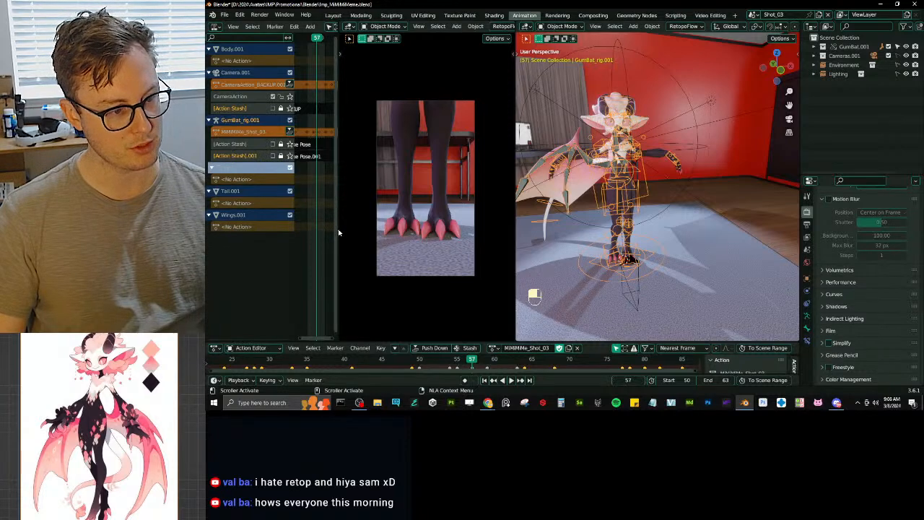
pyautogui.moveTo(338, 230); pyautogui.dragTo(444, 231)
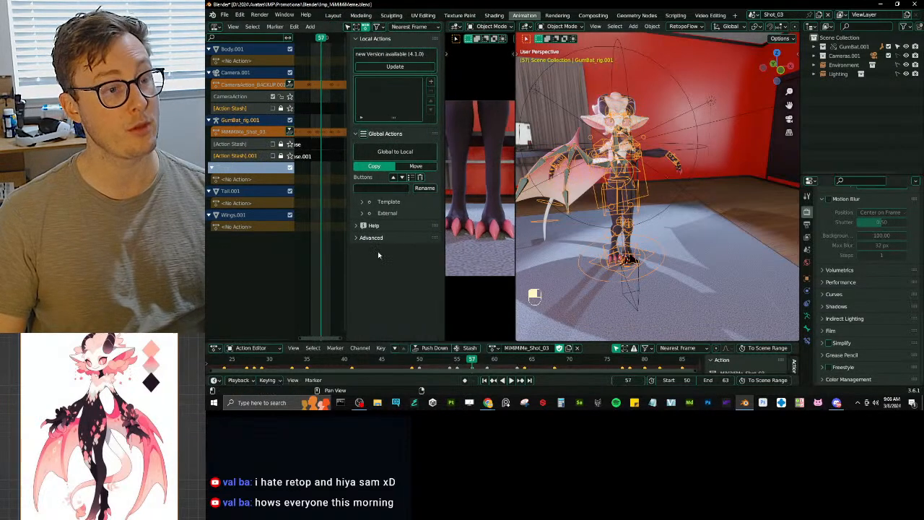
pyautogui.press('n')
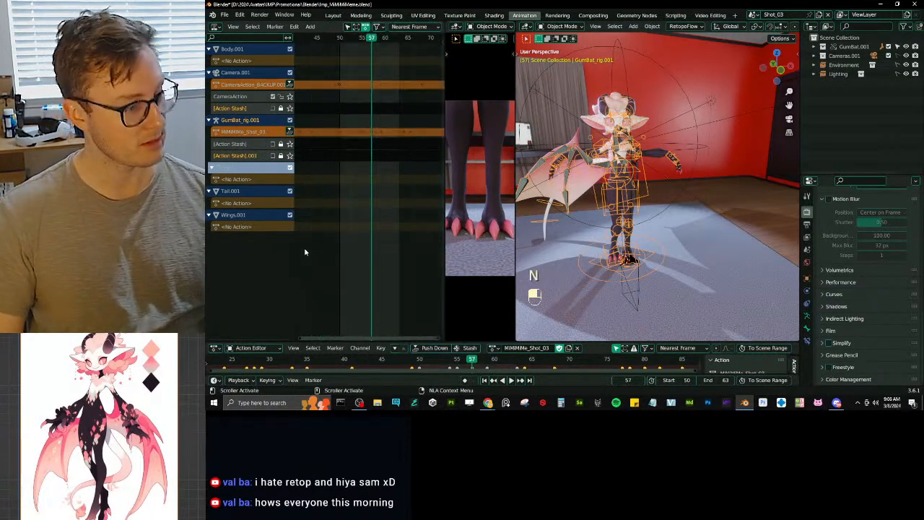
pyautogui.moveTo(294, 235); pyautogui.dragTo(263, 213)
pyautogui.scroll(3, 288, 181)
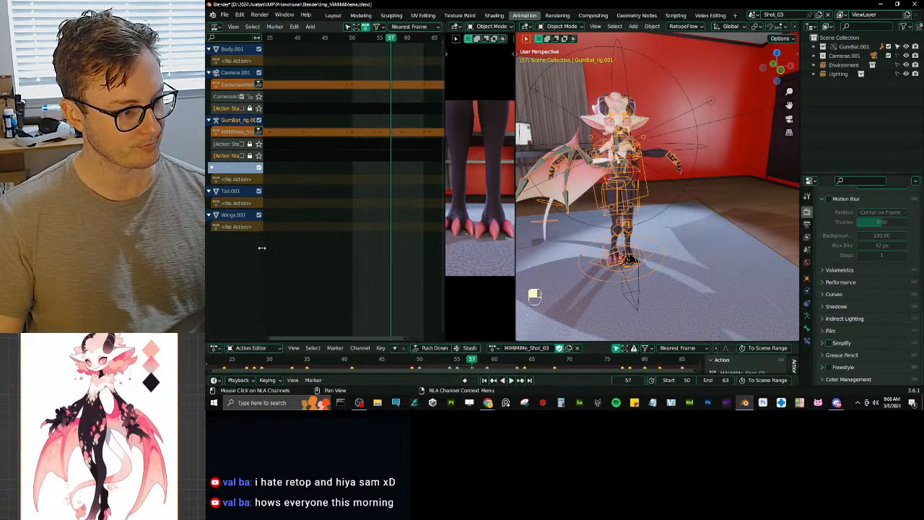
pyautogui.moveTo(262, 249); pyautogui.dragTo(324, 196)
pyautogui.moveTo(363, 191); pyautogui.dragTo(357, 190, button='middle')
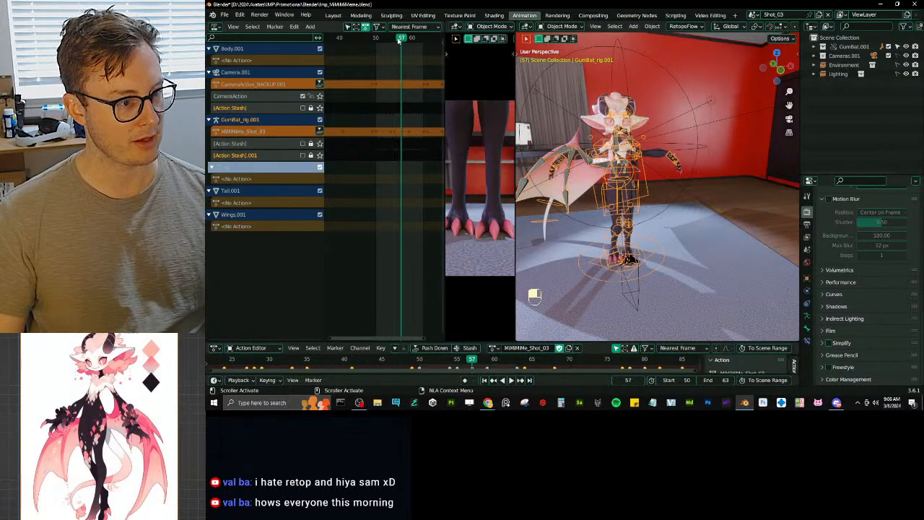
pyautogui.moveTo(398, 40); pyautogui.dragTo(391, 40)
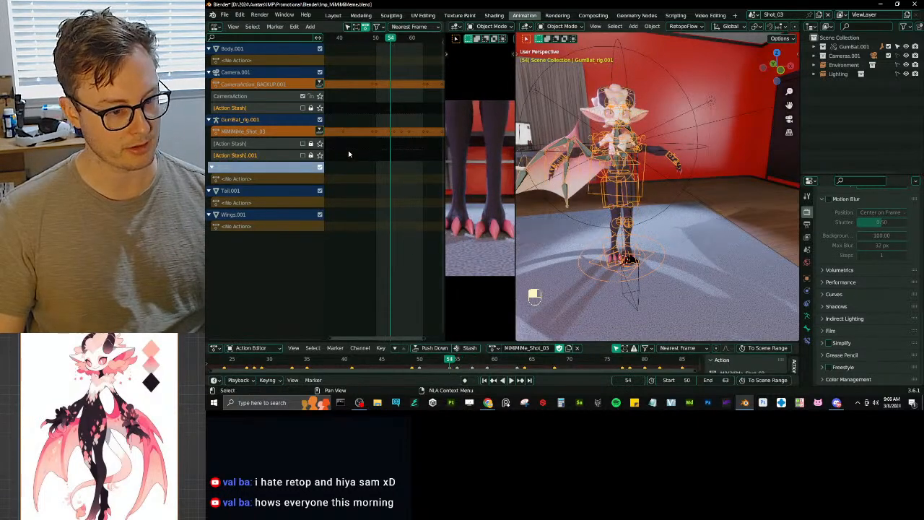
# Step: Assign the MiMiMiMeme_PreBake Pose action to the rig, rename it MiMiMiMeme_AllShots and save the file
pyautogui.click(493, 347)
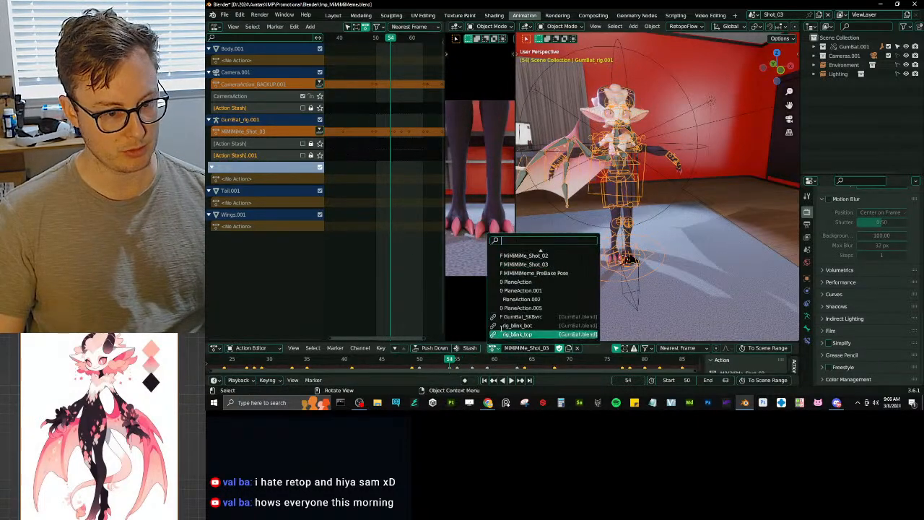
pyautogui.click(534, 272)
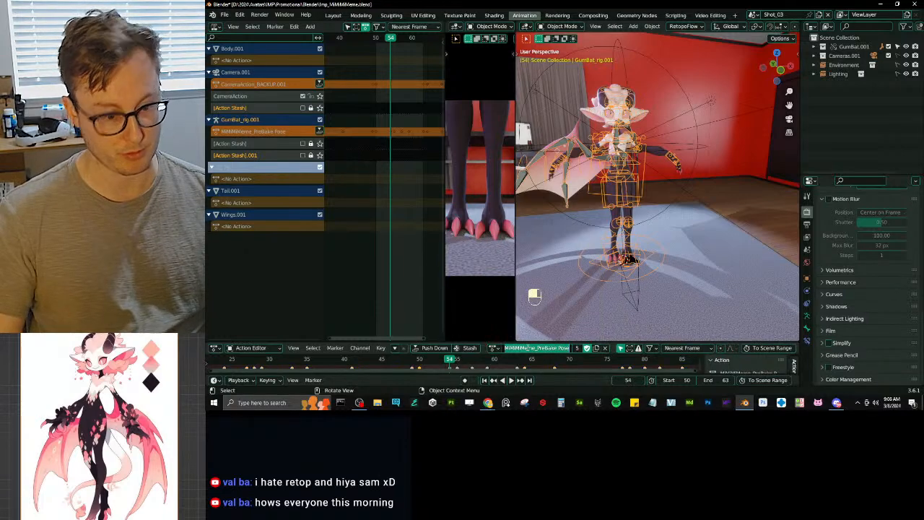
pyautogui.press('BackSpace')
pyautogui.press('BackSpace')
pyautogui.press('BackSpace')
pyautogui.press('BackSpace')
pyautogui.press('BackSpace')
pyautogui.press('BackSpace')
pyautogui.press('BackSpace')
pyautogui.press('BackSpace')
pyautogui.press('BackSpace')
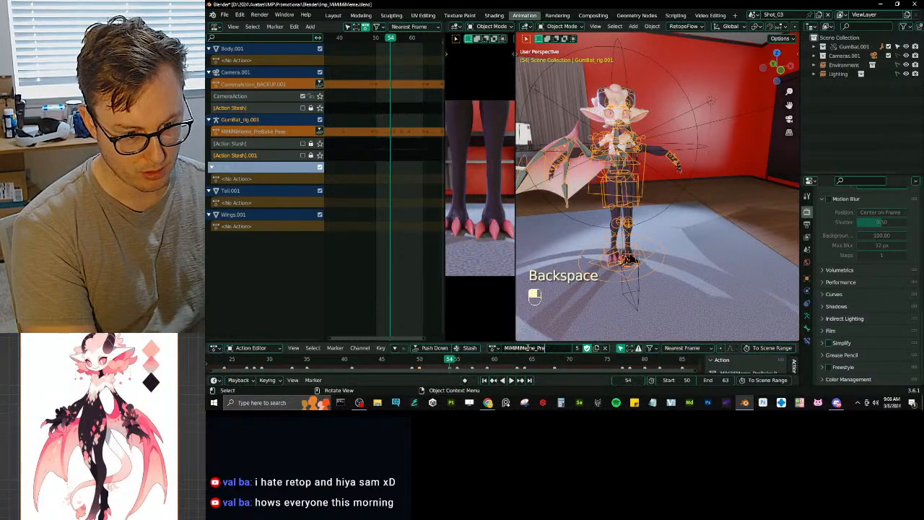
pyautogui.write('L')
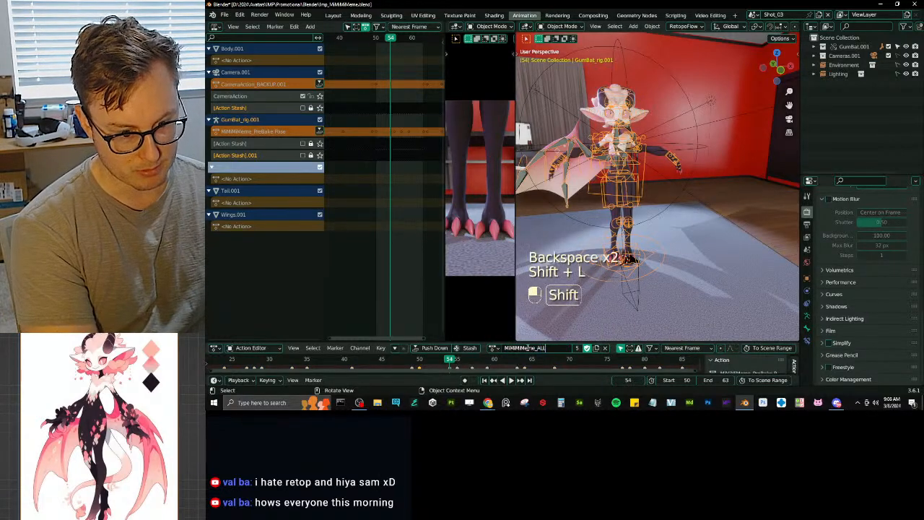
pyautogui.press('BackSpace')
pyautogui.write('llShots')
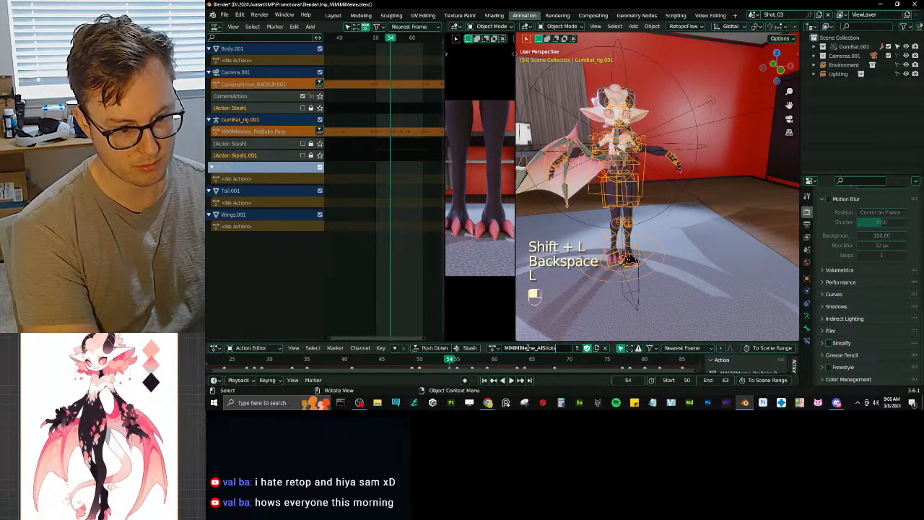
pyautogui.press('Return')
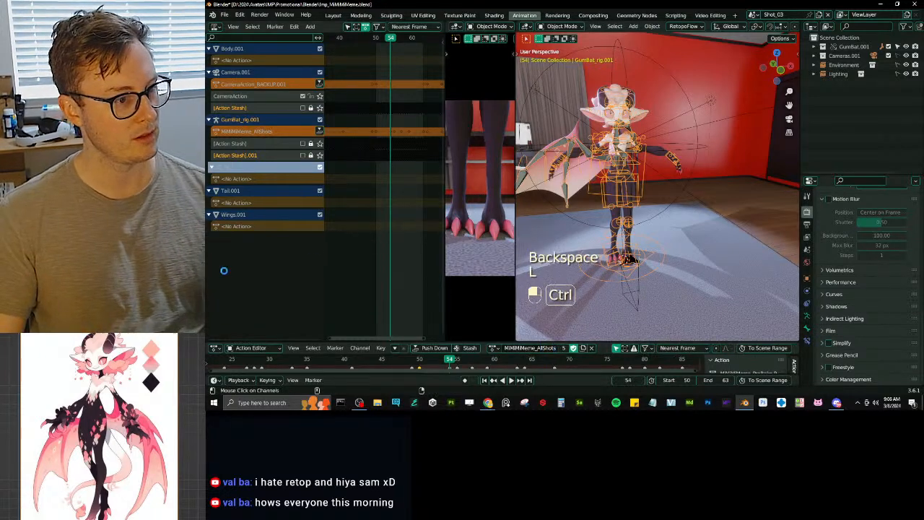
pyautogui.hotkey('ctrl', 's')
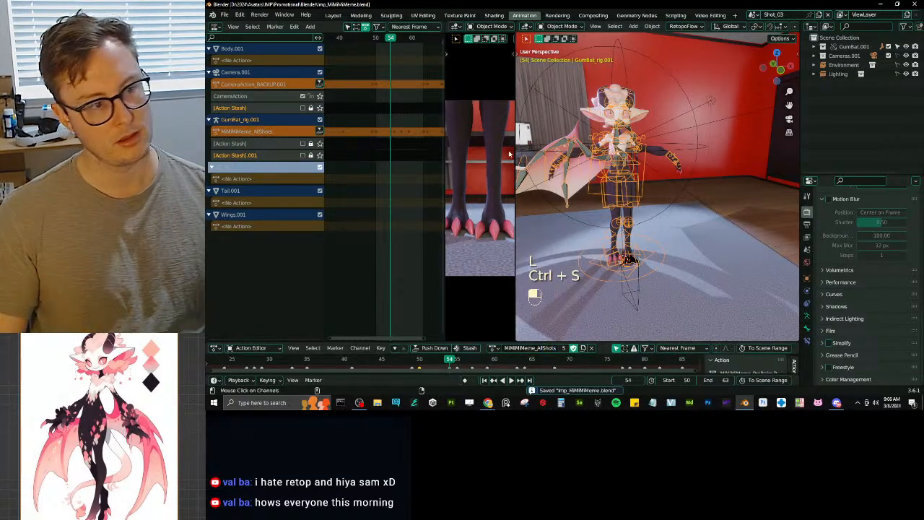
# Step: Push the MiMiMiMeme_AllShots action down into an NLA strip and unlock the rig's two Action Stash tracks
pyautogui.click(319, 131)
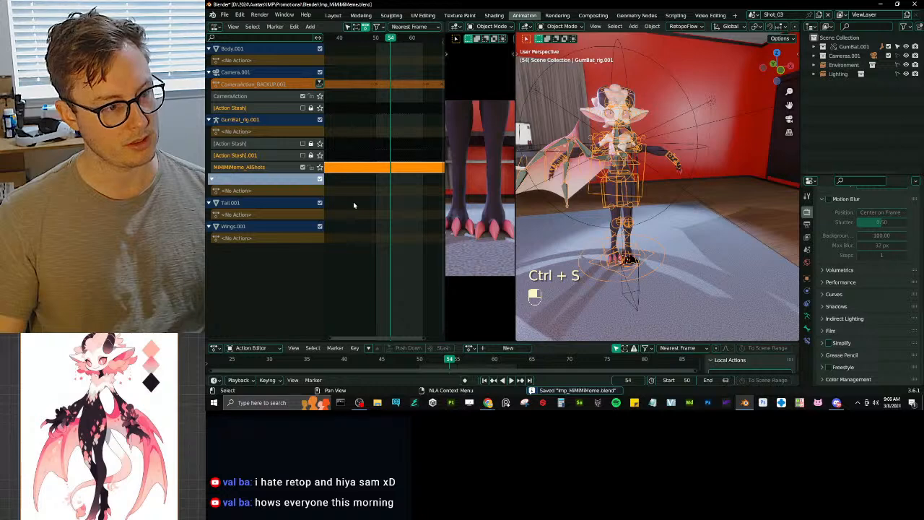
pyautogui.rightClick(272, 148)
pyautogui.press('Escape')
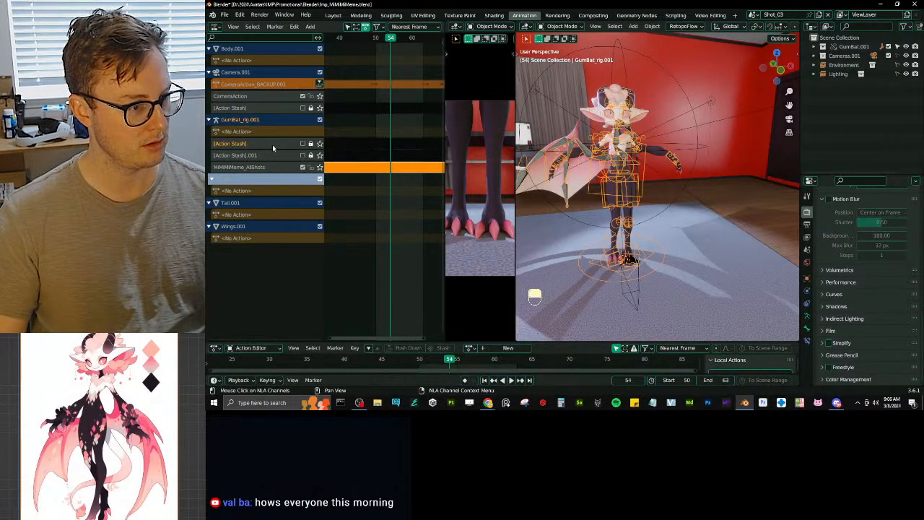
pyautogui.rightClick(284, 148)
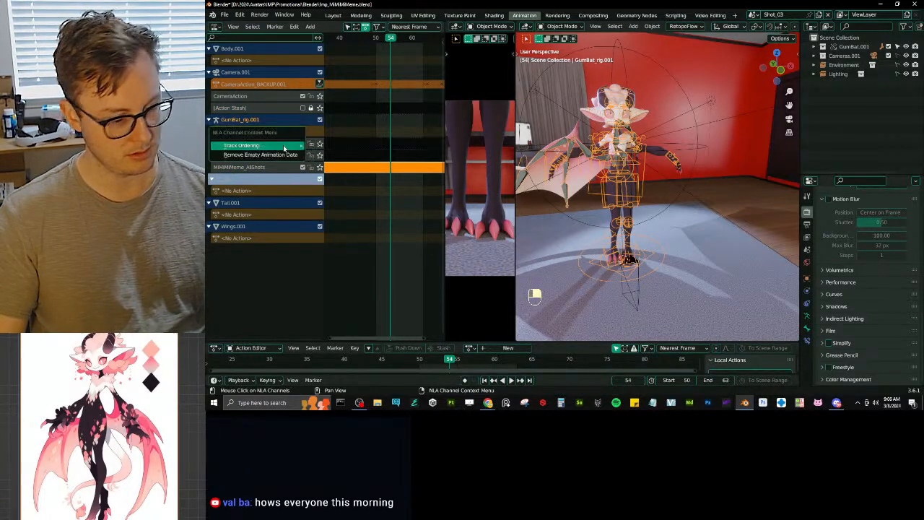
pyautogui.moveTo(284, 148)
pyautogui.press('Escape')
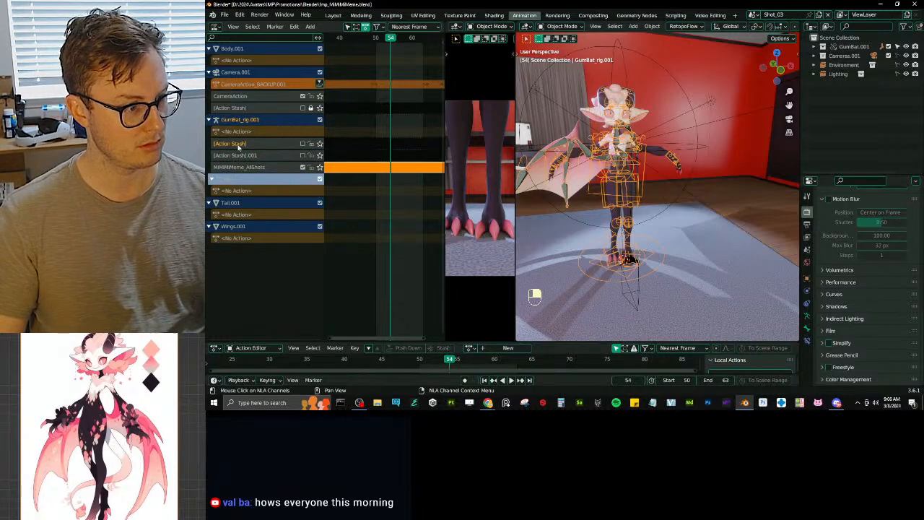
pyautogui.rightClick(285, 148)
pyautogui.press('Escape')
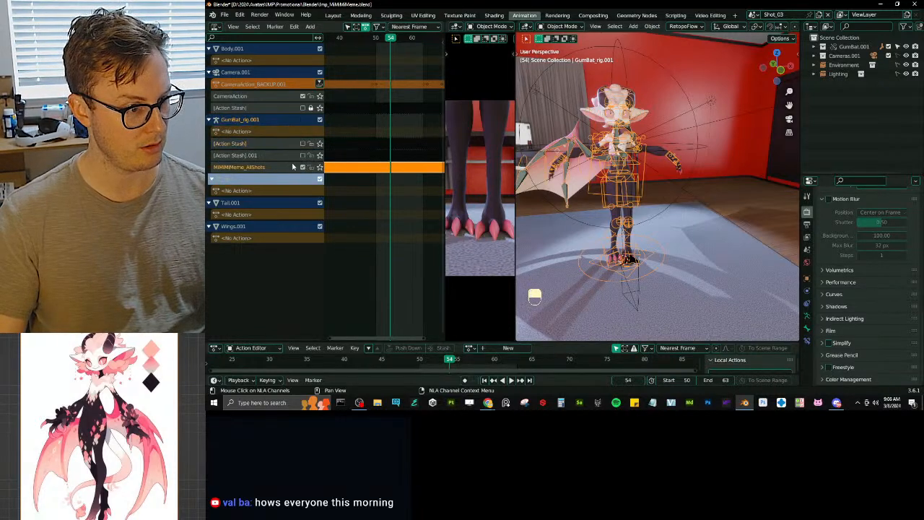
# Step: Delete the strip on the rig's [Action Stash].001 track and try to delete the one on the [Action Stash] track
pyautogui.click(349, 154)
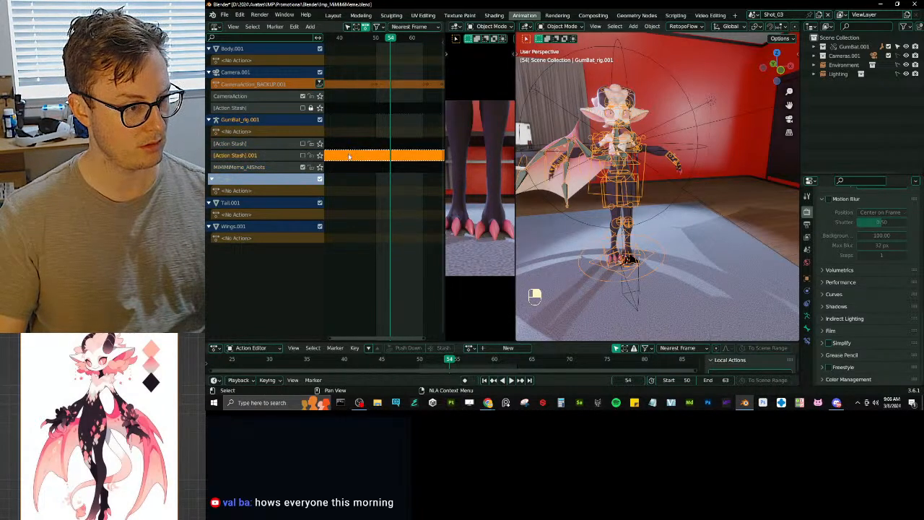
pyautogui.press('Delete')
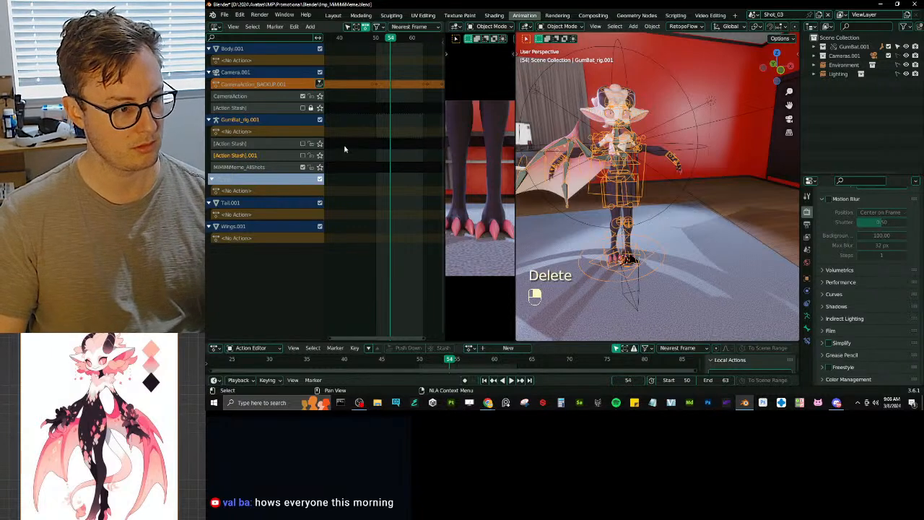
pyautogui.click(345, 148)
pyautogui.press('Delete')
pyautogui.press('Delete')
pyautogui.press('Delete')
pyautogui.press('Delete')
pyautogui.press('Delete')
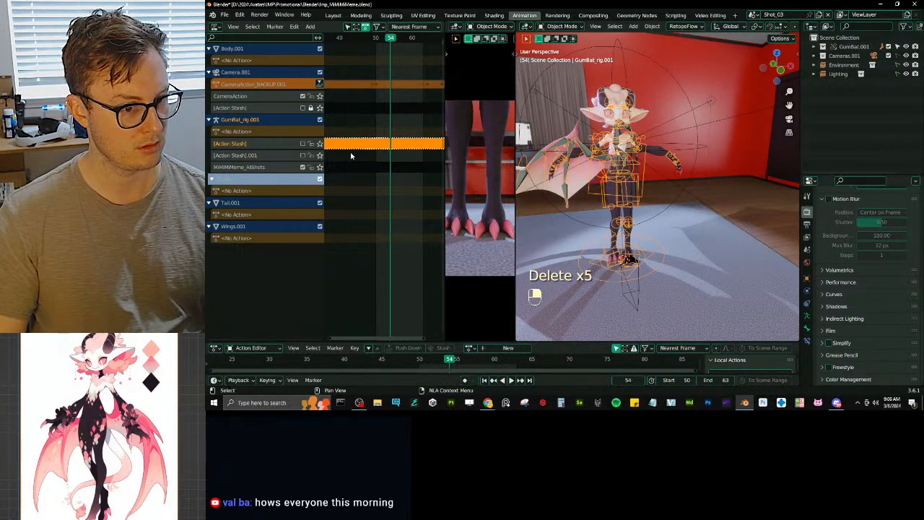
# Step: Remove the empty animation data from the Nonlinear Animation editor's channels
pyautogui.rightClick(267, 157)
pyautogui.moveTo(259, 160)
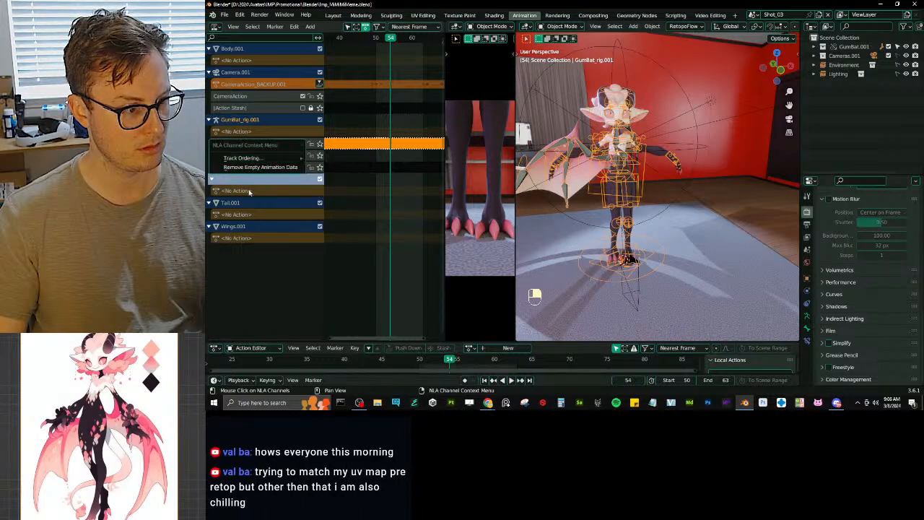
pyautogui.rightClick(246, 170)
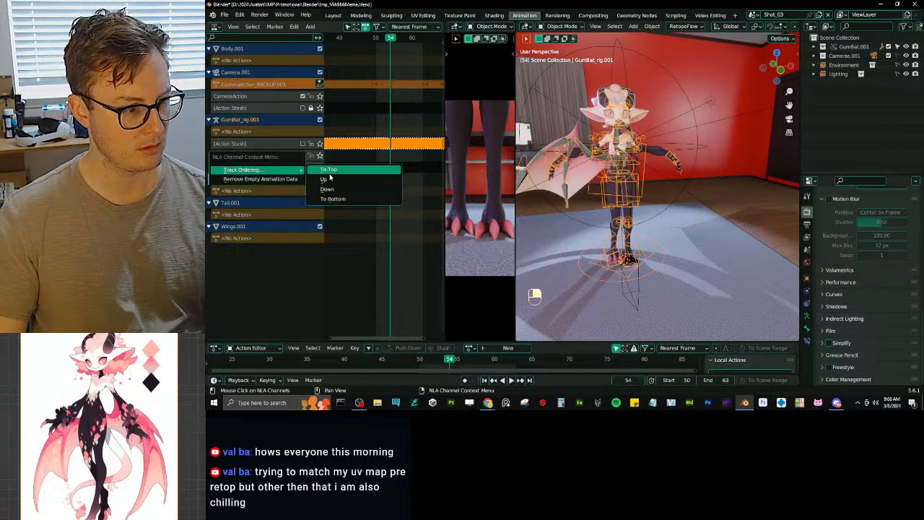
pyautogui.click(276, 179)
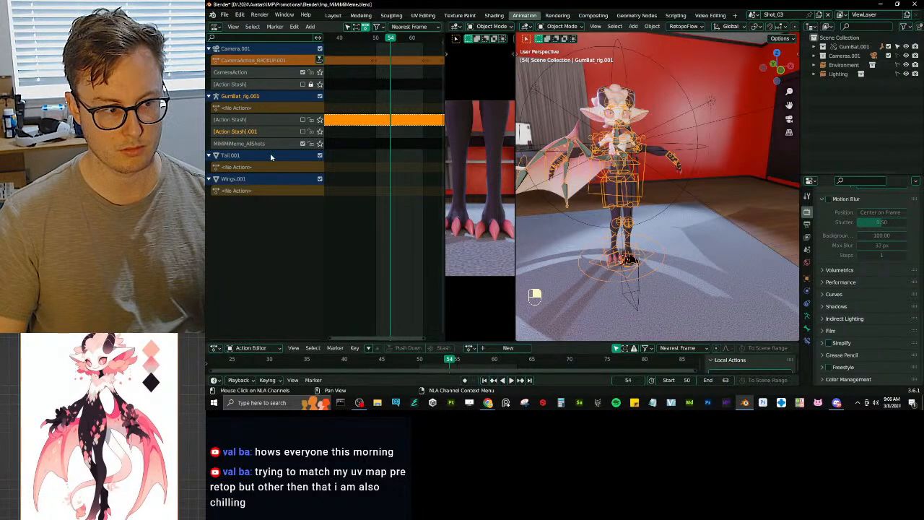
# Step: Collapse the Tail.001, Wings.001 and Camera.001 channels and move the playhead to frame 50
pyautogui.click(208, 155)
pyautogui.click(209, 167)
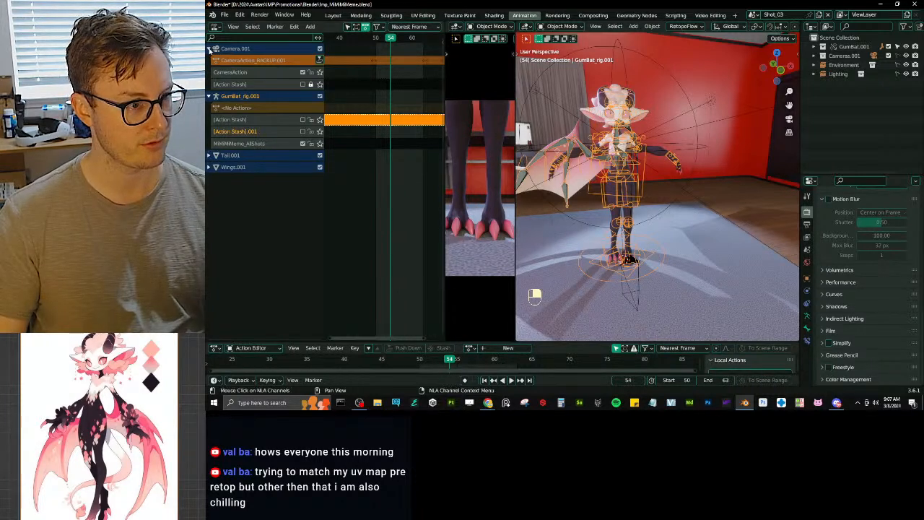
pyautogui.click(209, 49)
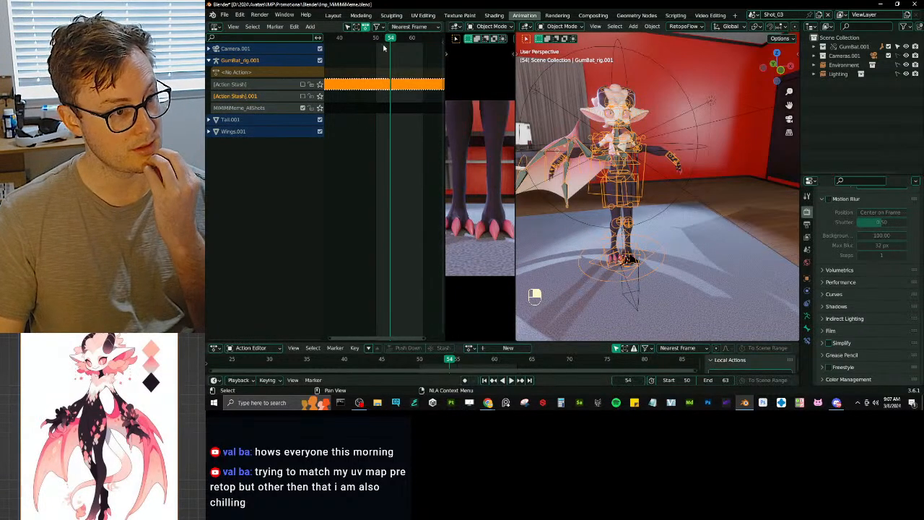
pyautogui.hotkey('shift', 'Left')
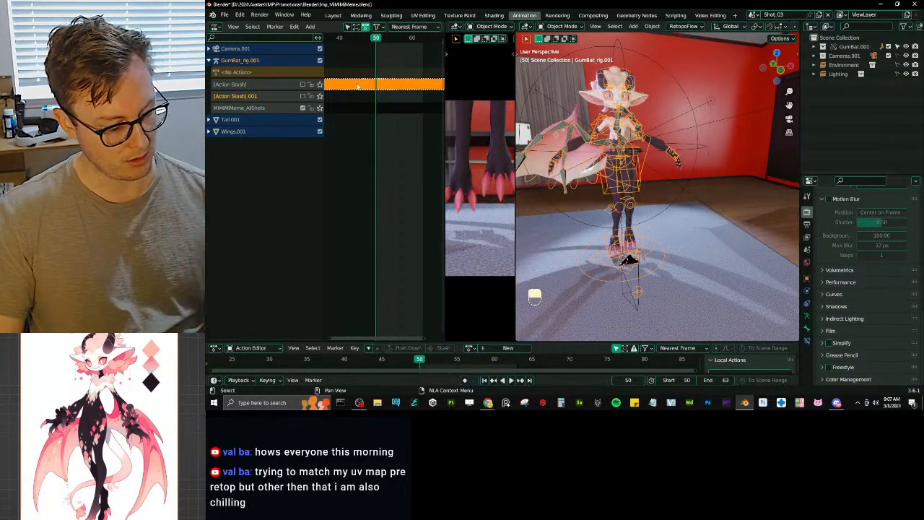
# Step: Widen the Nonlinear Animation editor, narrow its channel list, and collapse the Local and Global Actions sections before hiding the sidebar
pyautogui.press('n')
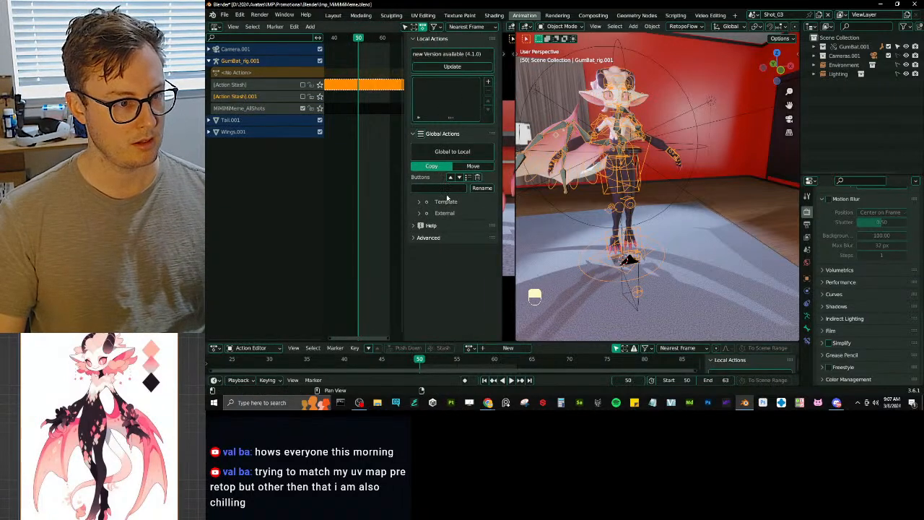
pyautogui.click(433, 39)
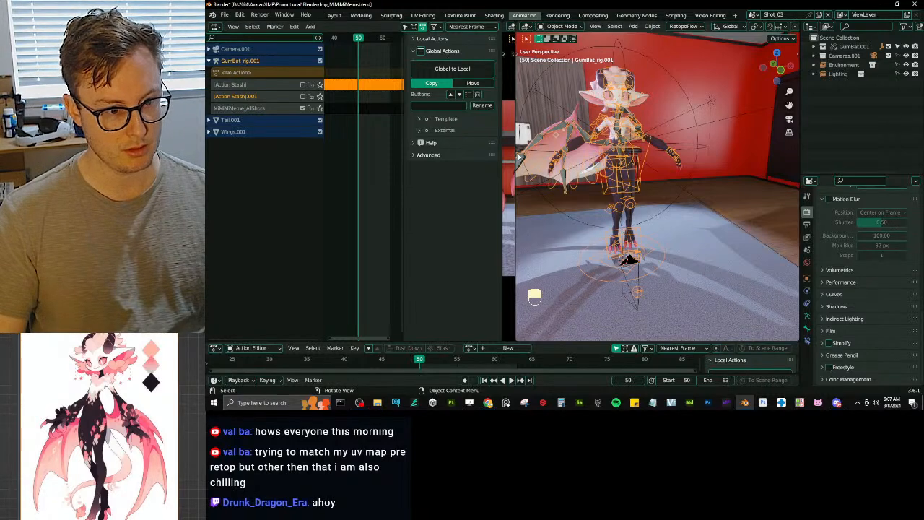
pyautogui.moveTo(515, 156); pyautogui.dragTo(628, 152)
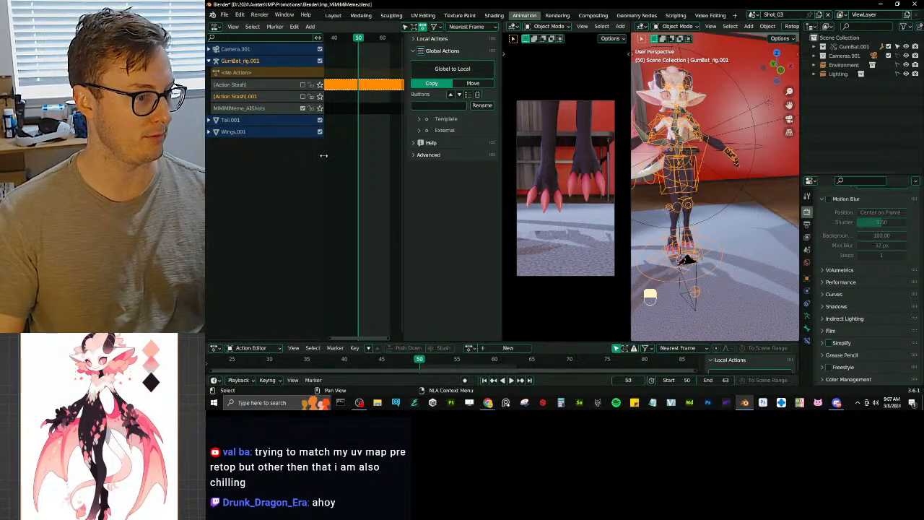
pyautogui.moveTo(324, 158); pyautogui.dragTo(299, 159)
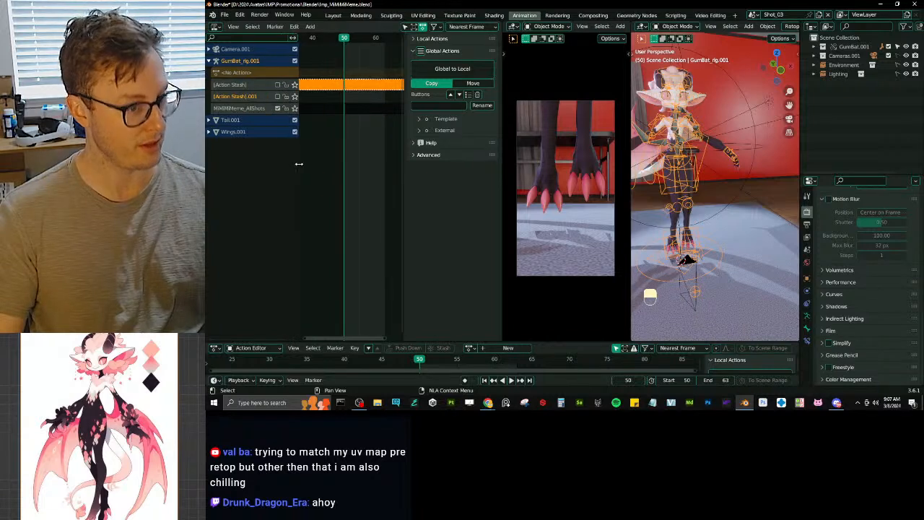
pyautogui.click(442, 51)
pyautogui.click(440, 40)
pyautogui.click(441, 40)
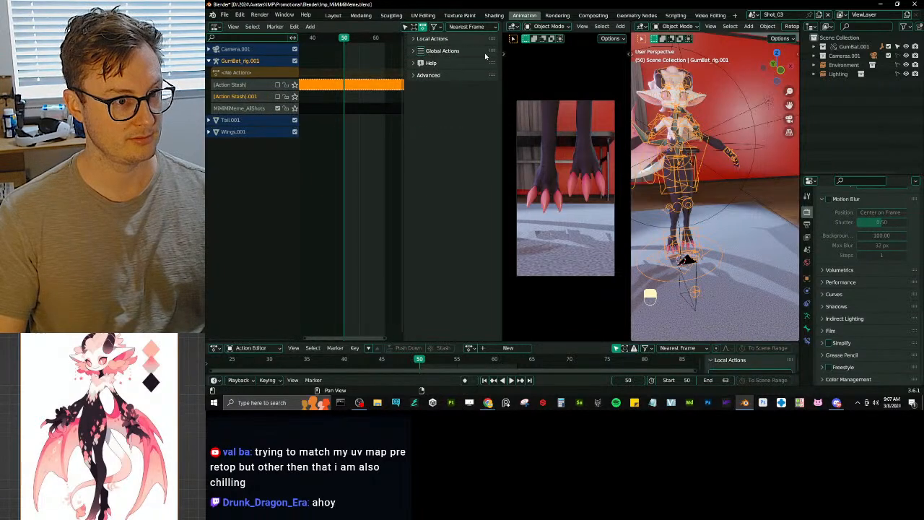
pyautogui.press('n')
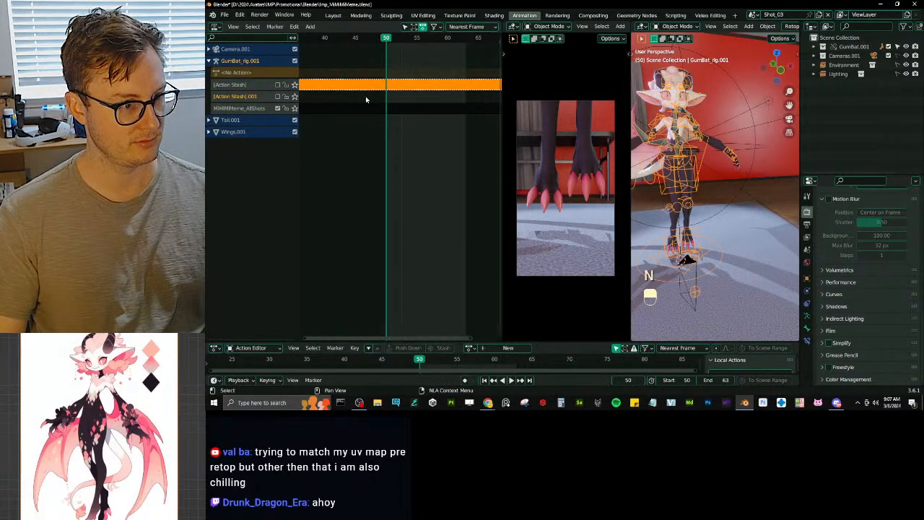
# Step: Set the action clip range of the rig's [Action Stash] strip to start at frame 50 and end at frame 63
pyautogui.click(248, 85)
pyautogui.press('n')
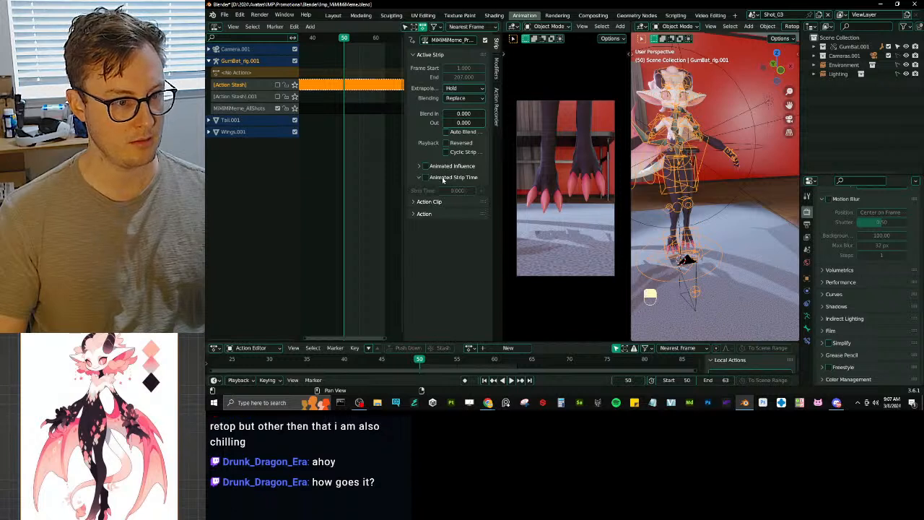
pyautogui.click(420, 177)
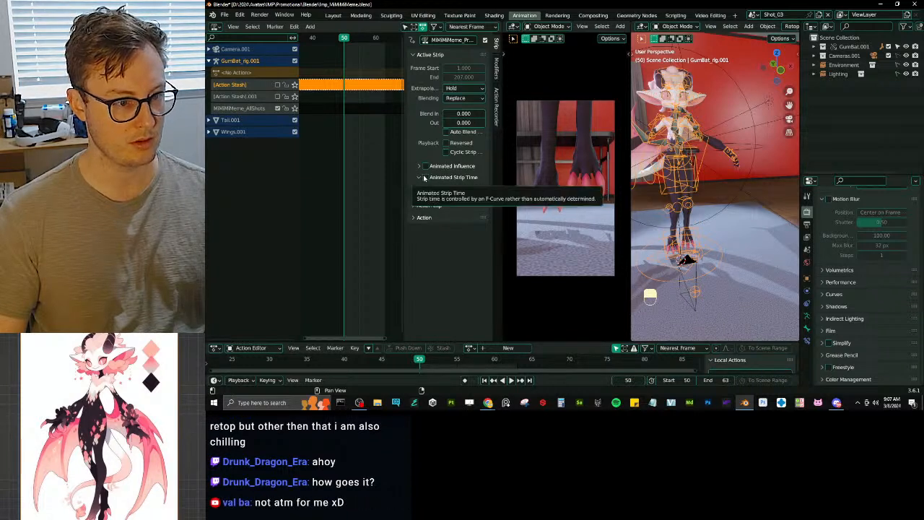
pyautogui.click(425, 177)
pyautogui.click(446, 190)
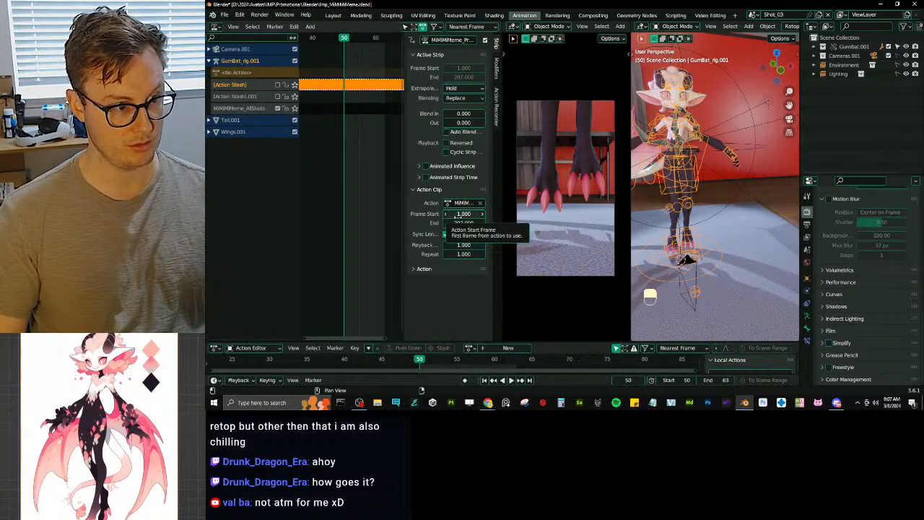
pyautogui.doubleClick(463, 214)
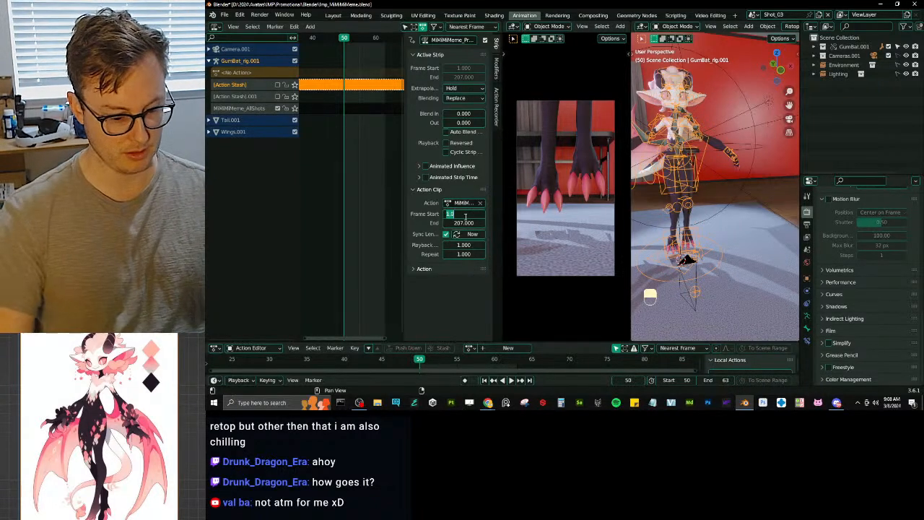
pyautogui.write('50')
pyautogui.press('Tab')
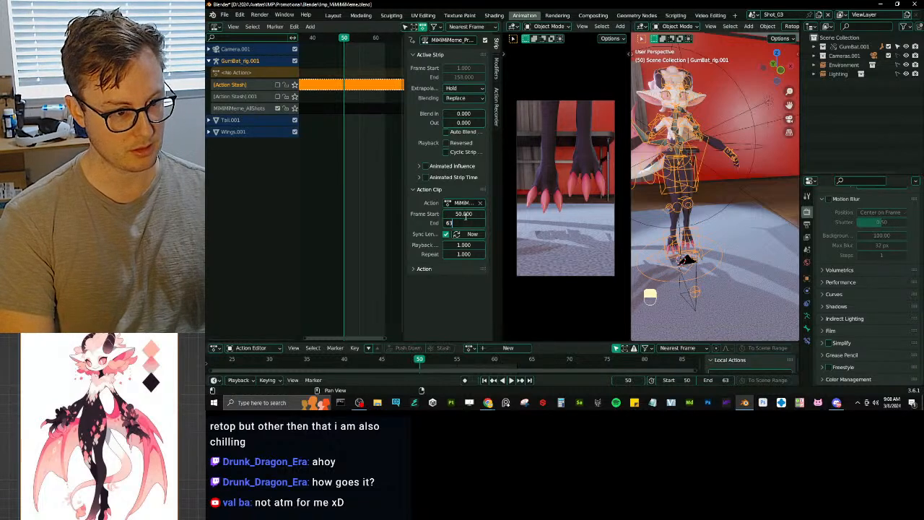
pyautogui.press('Return')
# Step: Move the shortened [Action Stash] strip so it starts at frame 50, and save the file
pyautogui.scroll(-4, 349, 112)
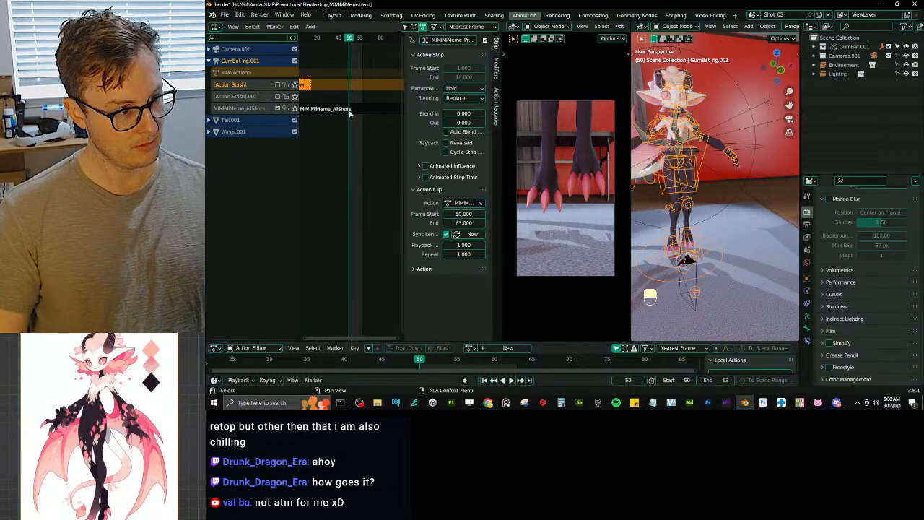
pyautogui.scroll(-3, 349, 115)
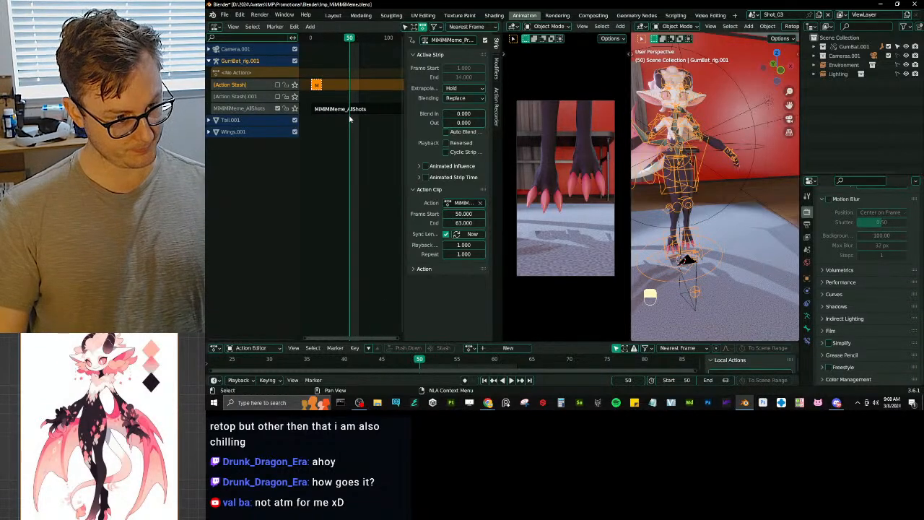
pyautogui.press('g')
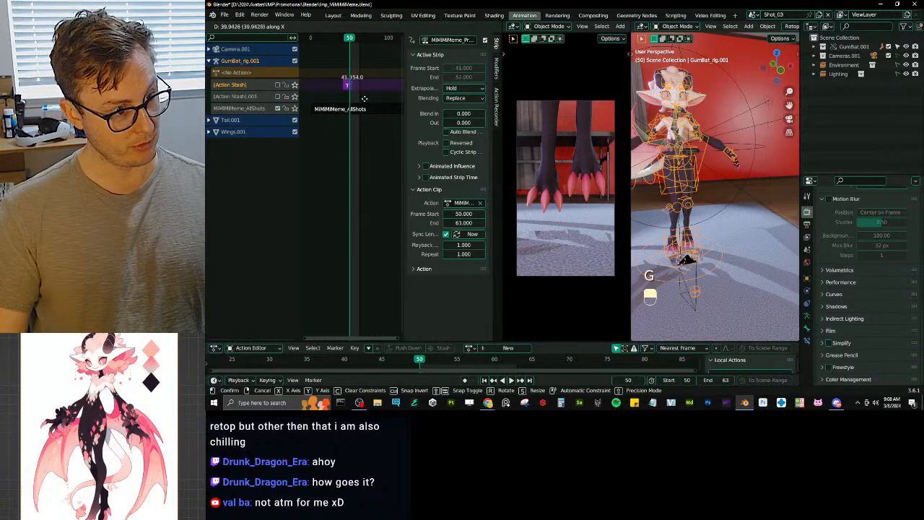
pyautogui.click(380, 92)
pyautogui.scroll(5, 345, 85)
pyautogui.scroll(4, 345, 85)
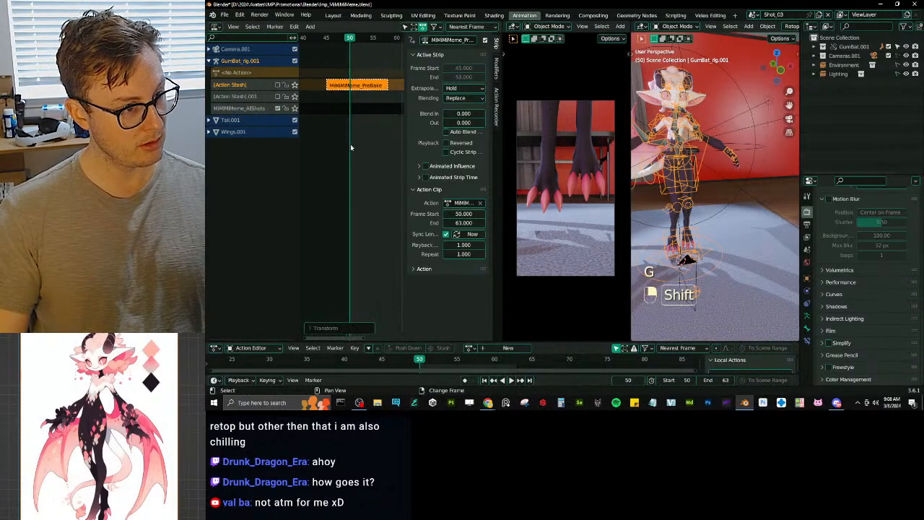
pyautogui.press('g')
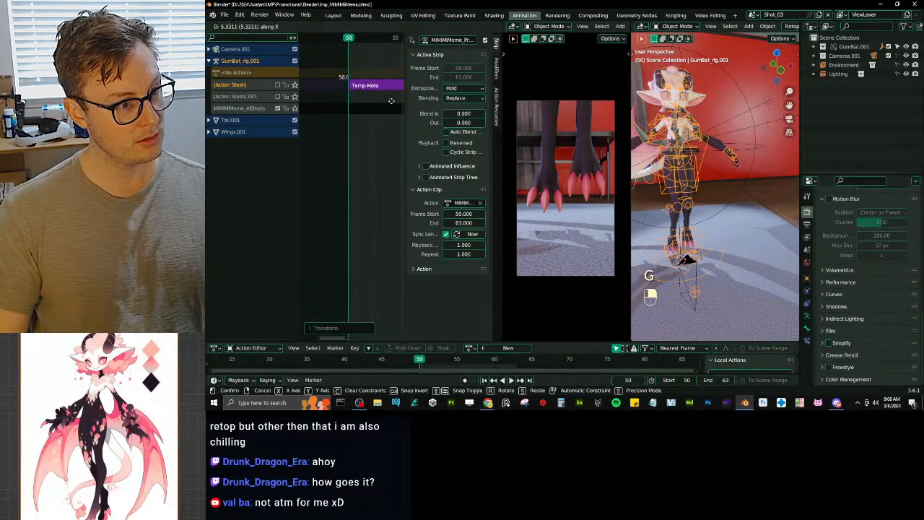
pyautogui.click(371, 122)
pyautogui.hotkey('ctrl', 's')
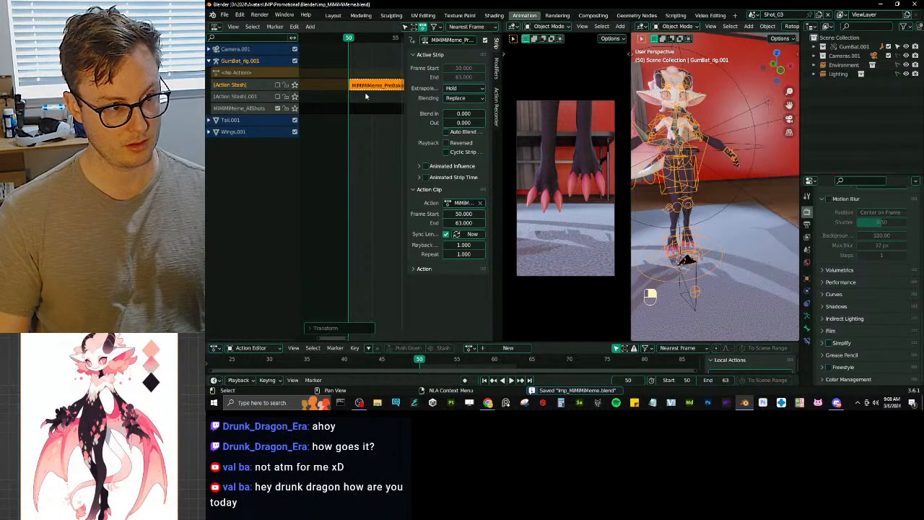
# Step: Play Shot_03 briefly from frame 50 to check the repositioned strip, stop at frame 54, and save the file
pyautogui.press('space')
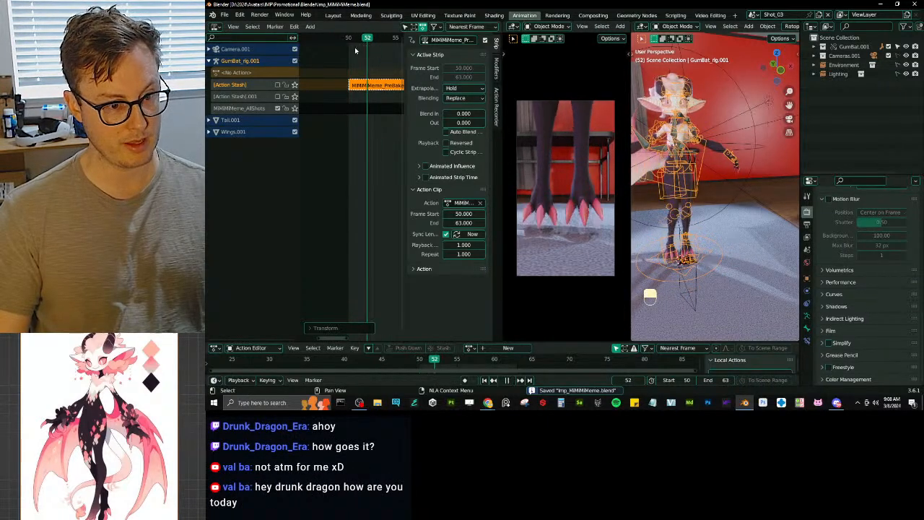
pyautogui.press('space')
pyautogui.scroll(-4, 375, 115)
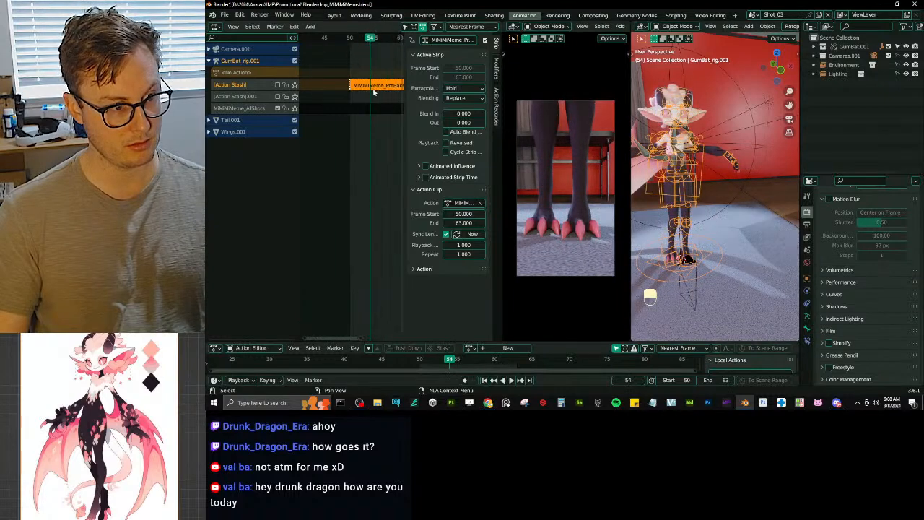
pyautogui.moveTo(376, 120); pyautogui.dragTo(369, 119, button='middle')
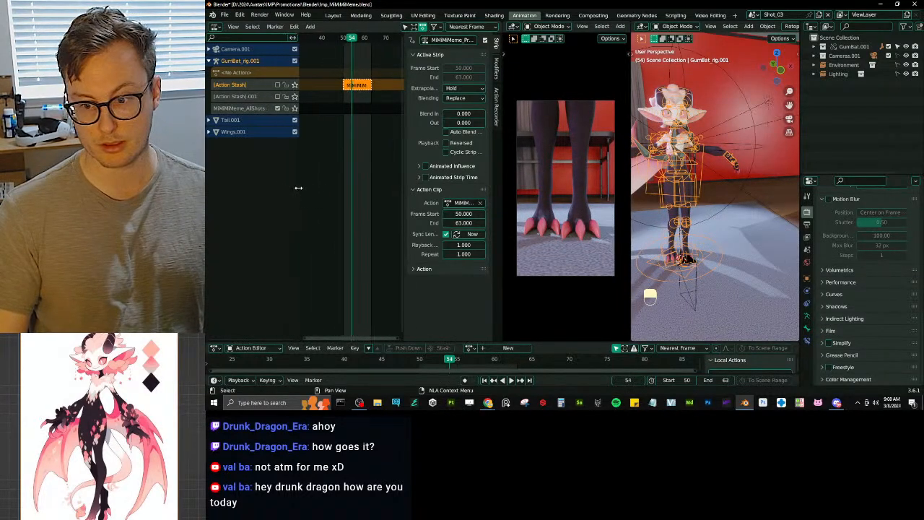
pyautogui.hotkey('ctrl', 's')
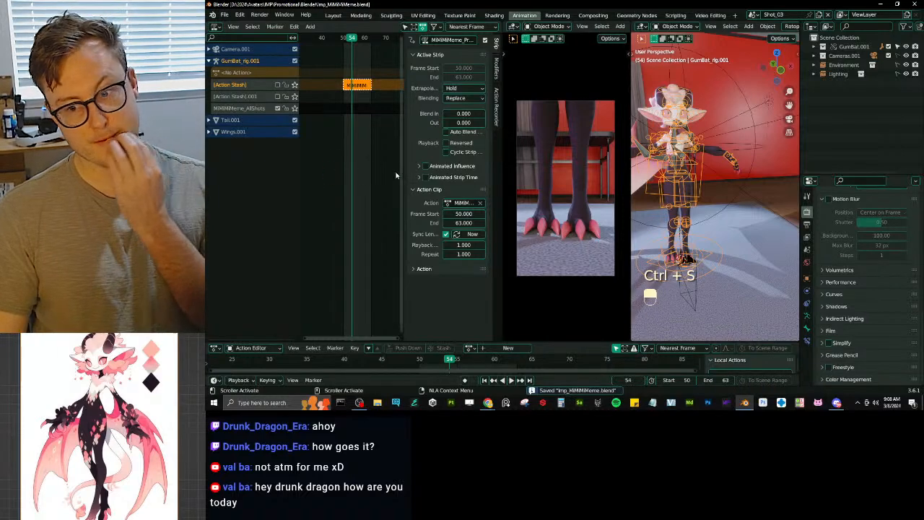
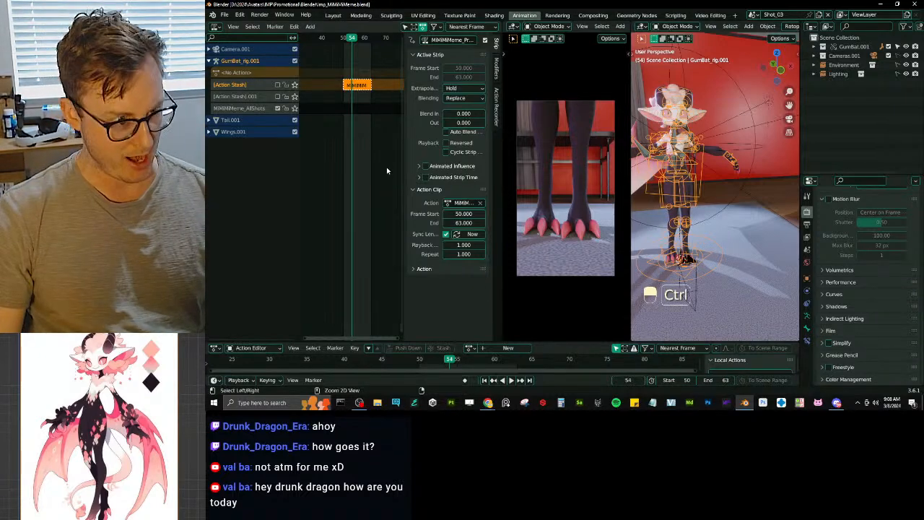
pyautogui.hotkey('ctrl', 's')
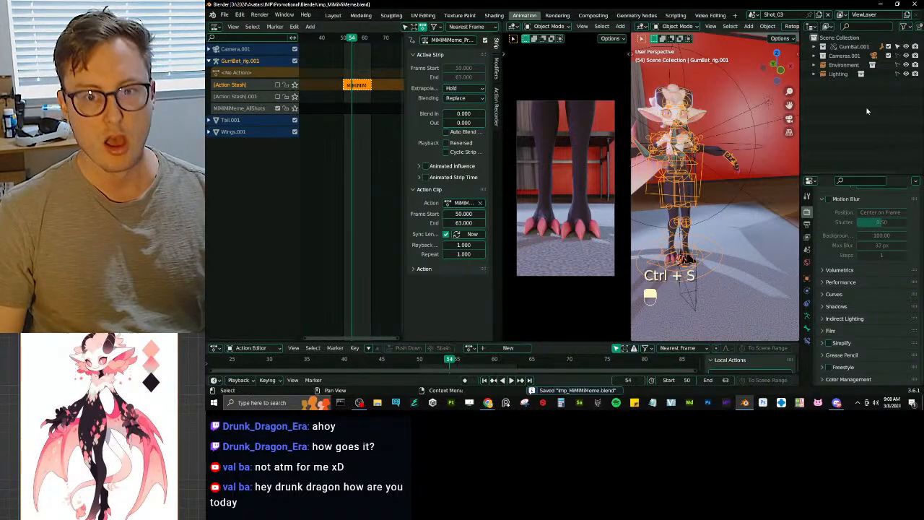
# Step: Switch to the Shot_02 scene, select GumBat_rig.002, and frame all its strips in the Nonlinear Animation editor
pyautogui.click(751, 15)
pyautogui.click(780, 47)
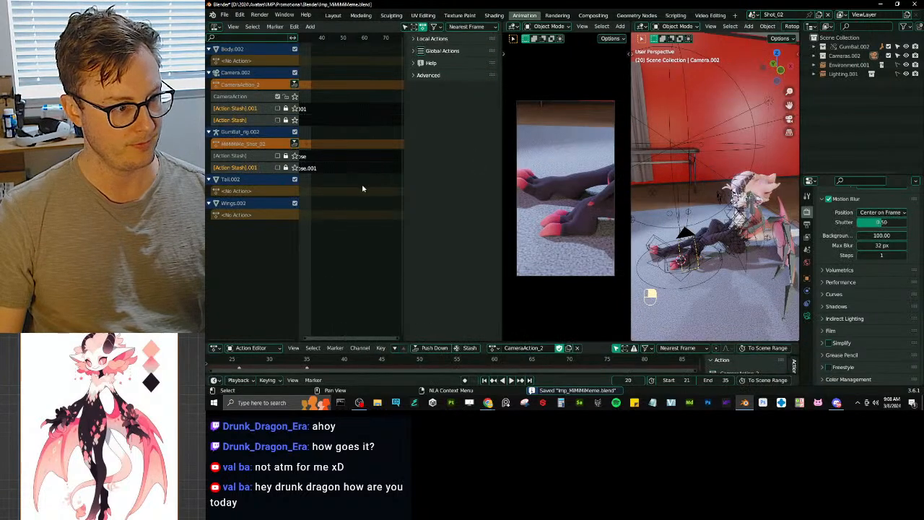
pyautogui.click(727, 233)
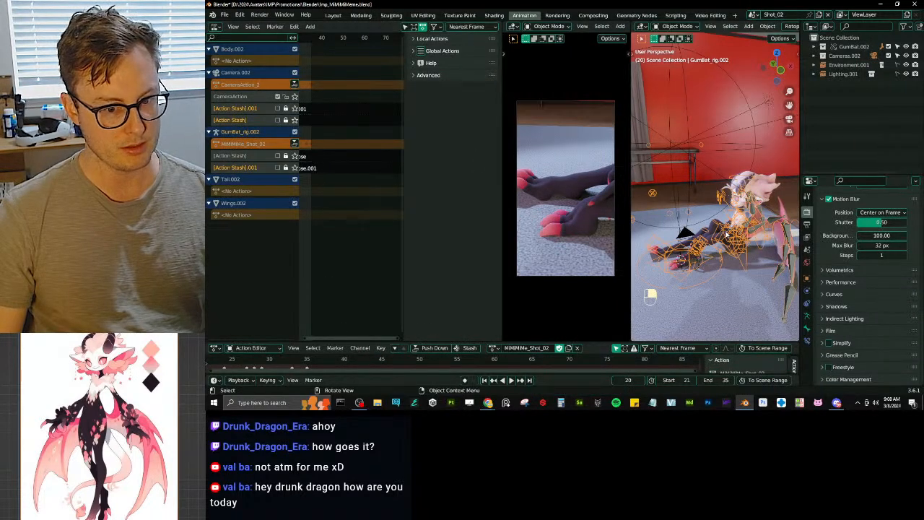
pyautogui.press('Home')
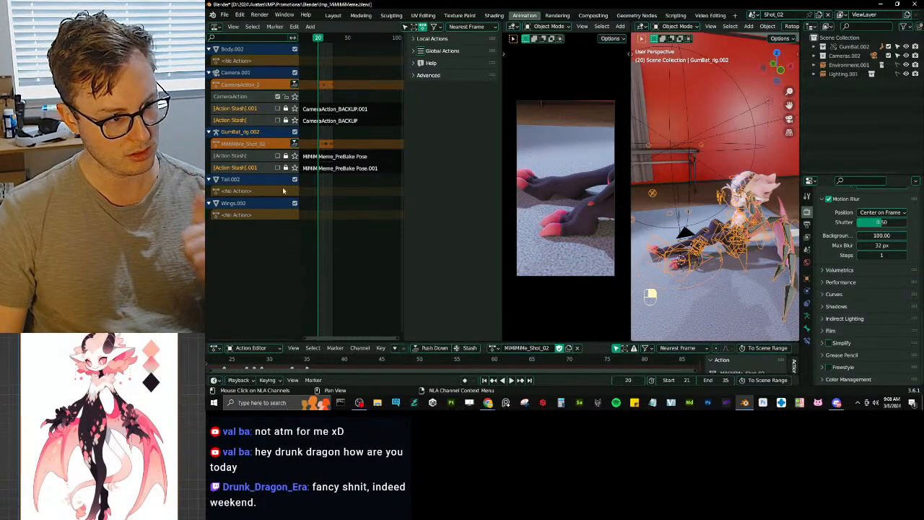
# Step: Try to delete the PreBake Pose strip on GumBat_rig.002's [Action Stash] track, and save the file
pyautogui.click(345, 156)
pyautogui.press('n')
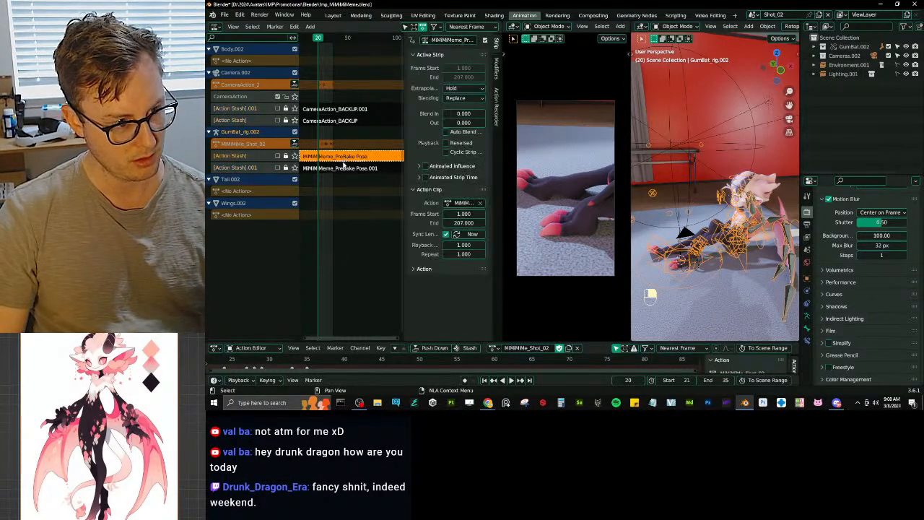
pyautogui.press('Delete')
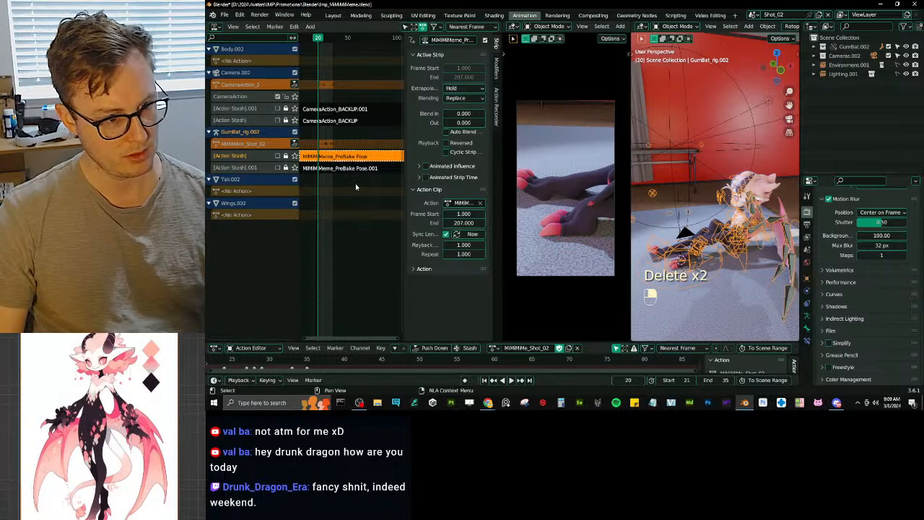
pyautogui.hotkey('ctrl', 's')
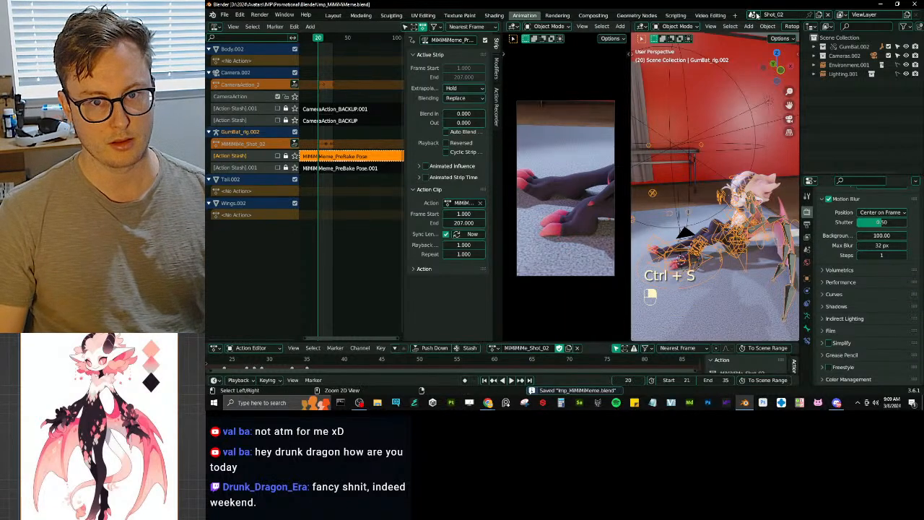
# Step: Return to the Shot_03 scene and expand the Camera.001 channel in the Nonlinear Animation editor
pyautogui.click(754, 14)
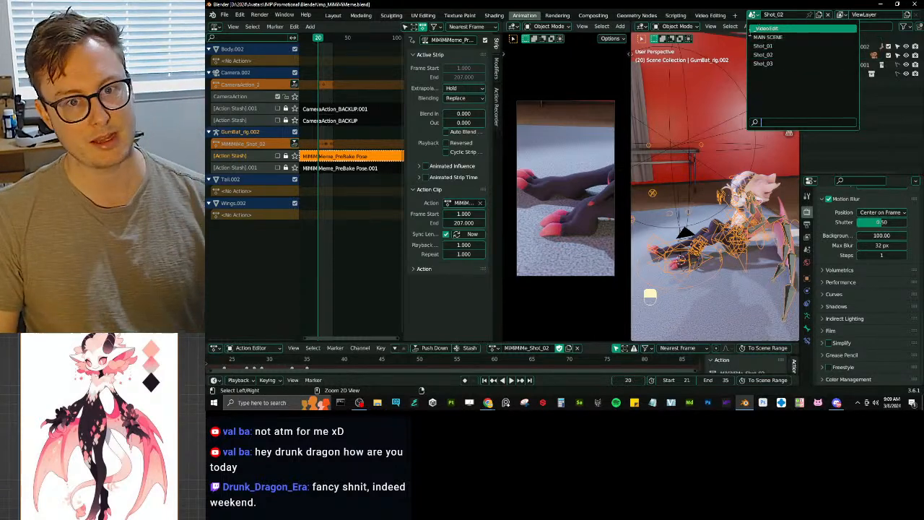
pyautogui.click(752, 16)
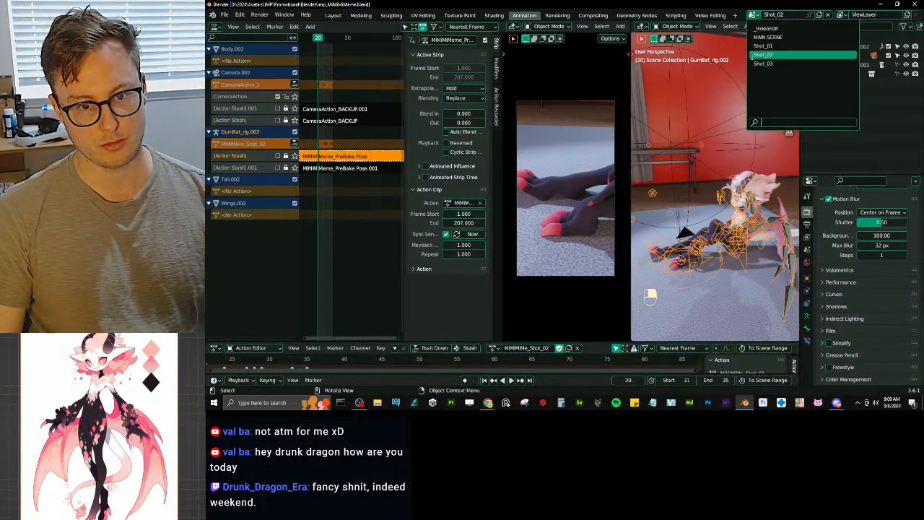
pyautogui.click(763, 63)
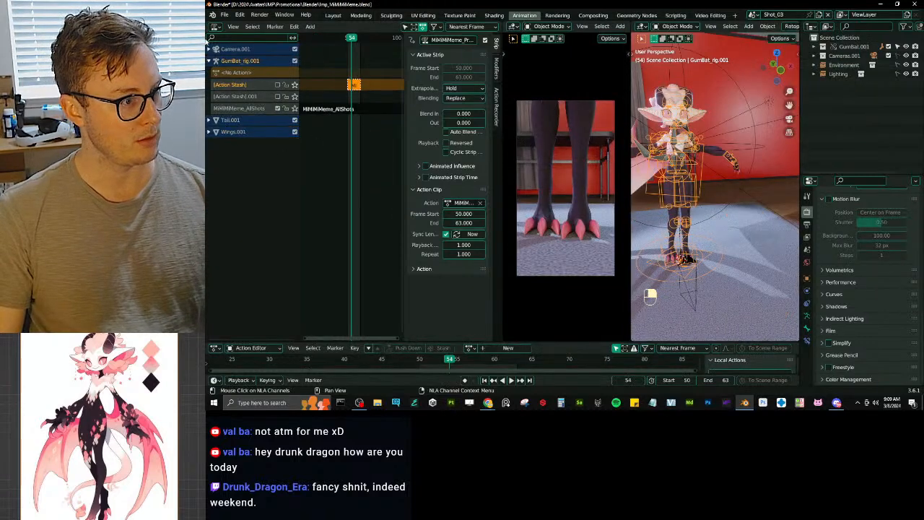
pyautogui.click(208, 48)
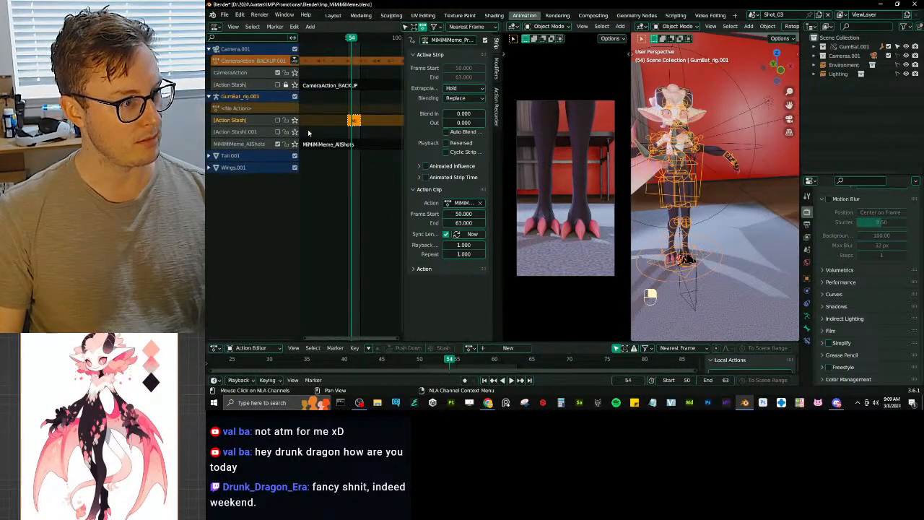
# Step: Select Camera.001, unlink its CameraAction_BACKUP.001 action in an enlarged Action Editor, and save the file
pyautogui.click(814, 56)
pyautogui.click(850, 65)
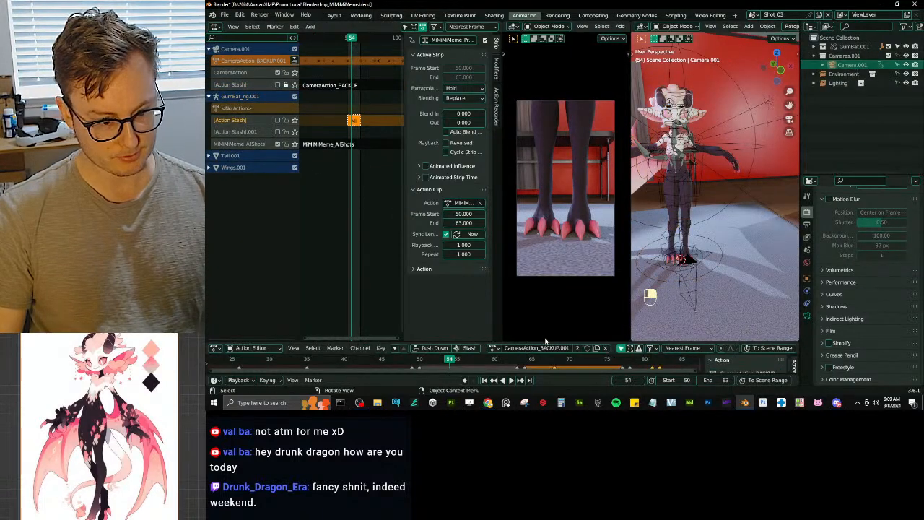
pyautogui.moveTo(543, 344); pyautogui.dragTo(546, 285)
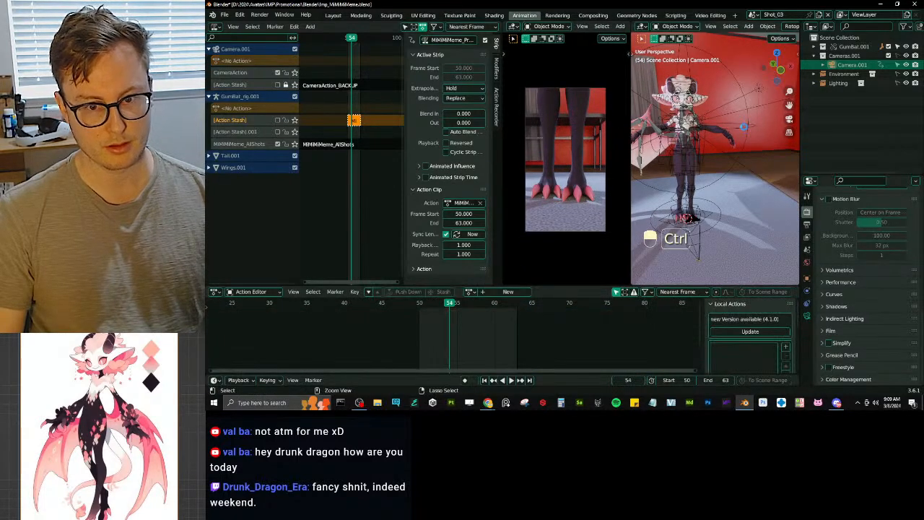
pyautogui.hotkey('ctrl', 's')
# Step: Examine the CameraAction_2 keyframes of Camera.002 in the Shot_02 scene, and return to the Shot_03 scene
pyautogui.click(753, 14)
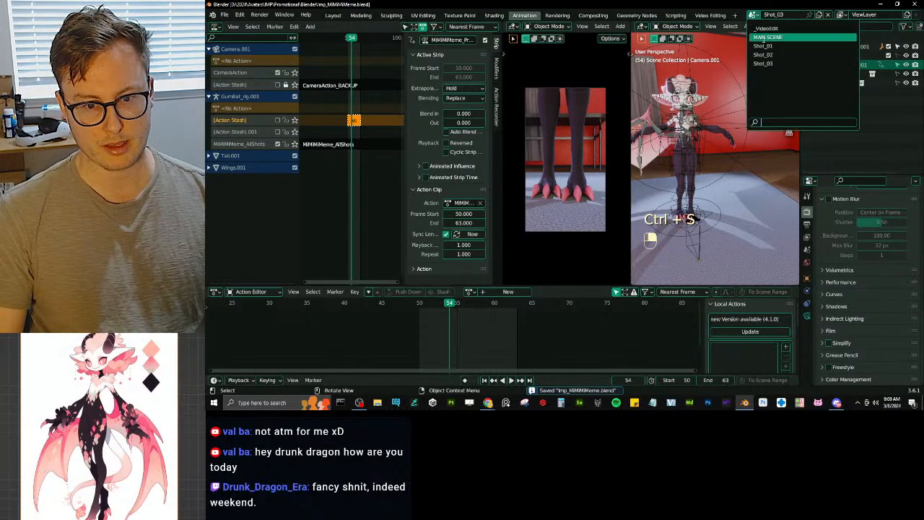
pyautogui.click(768, 52)
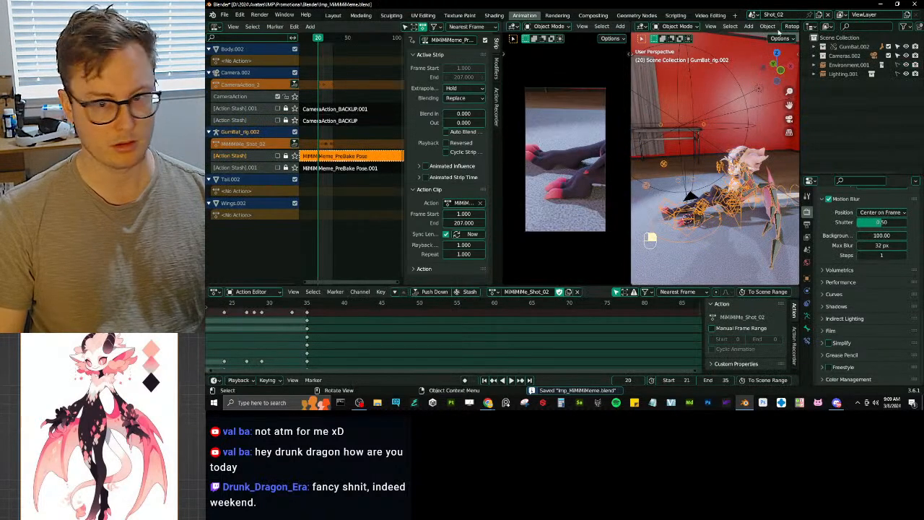
pyautogui.click(822, 55)
pyautogui.click(854, 65)
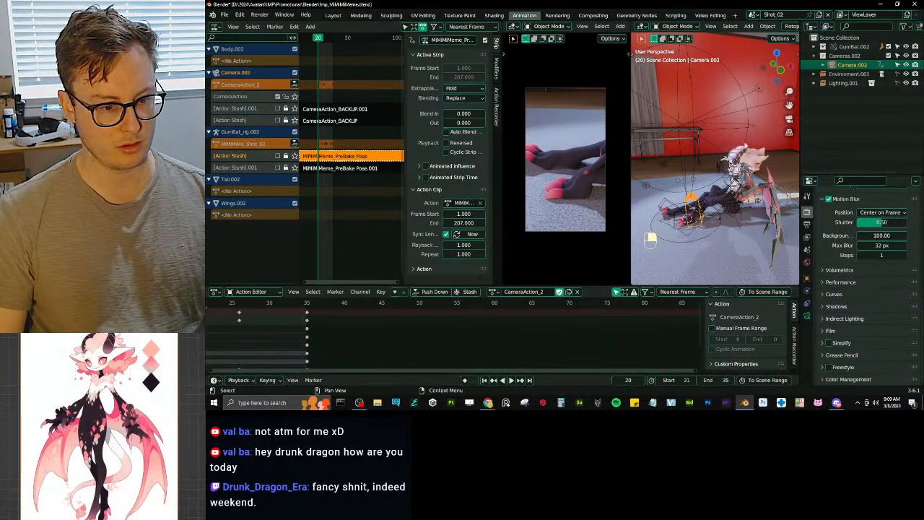
pyautogui.scroll(-5, 362, 341)
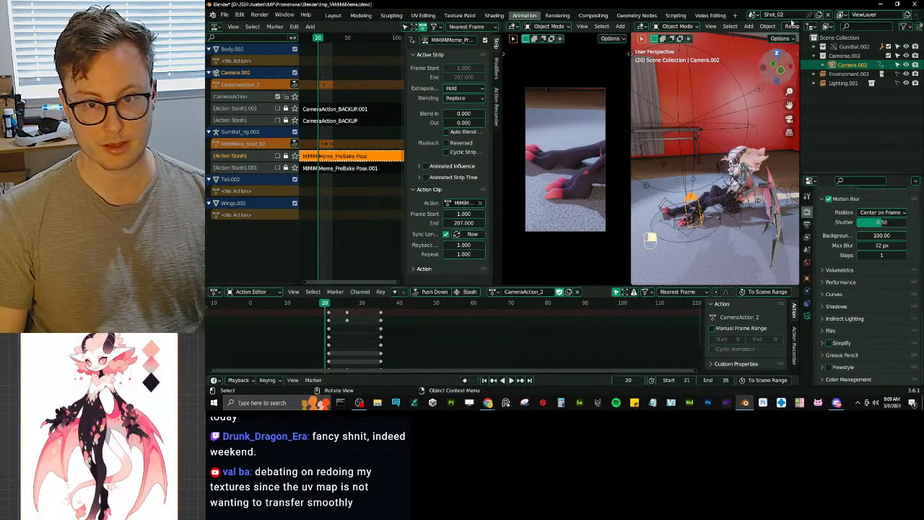
pyautogui.click(752, 14)
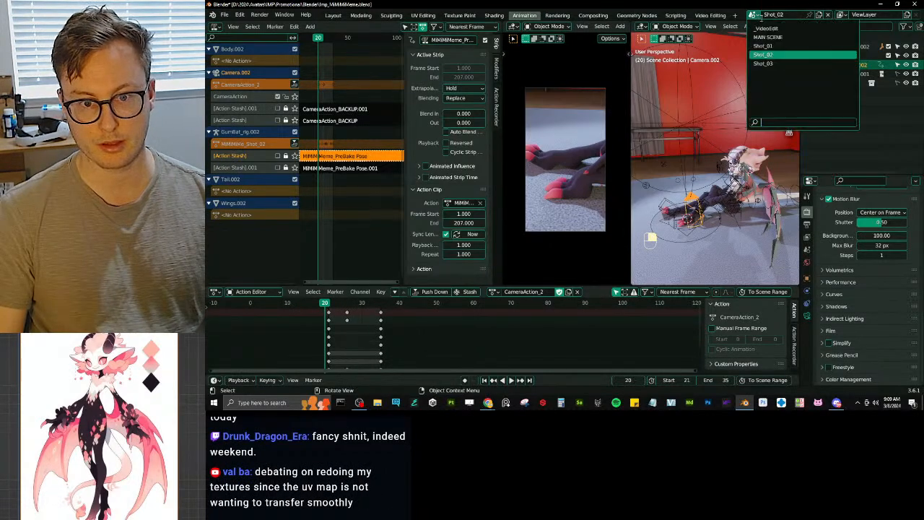
pyautogui.click(764, 63)
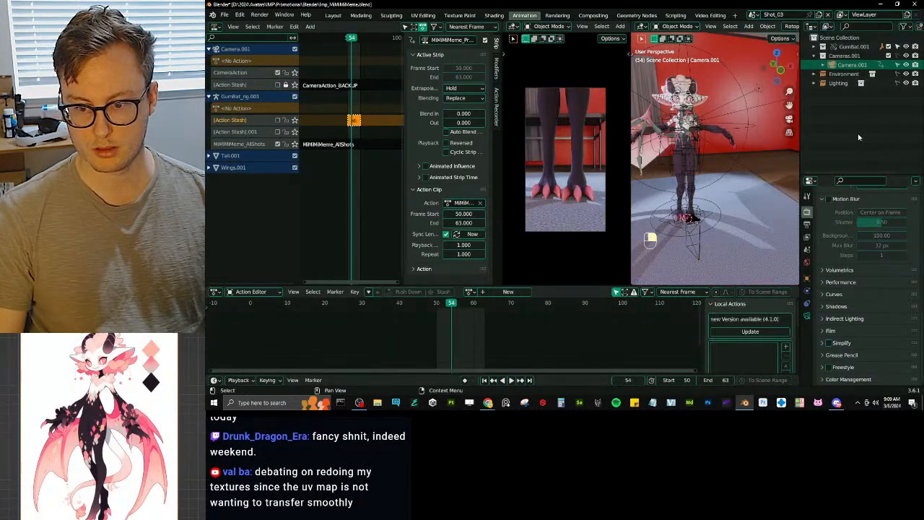
# Step: Save the file, and set the action clip range of Camera.001's stashed CameraAction_BACKUP strip to frames 50 to 63
pyautogui.press('ctrl')
pyautogui.hotkey('ctrl', 's')
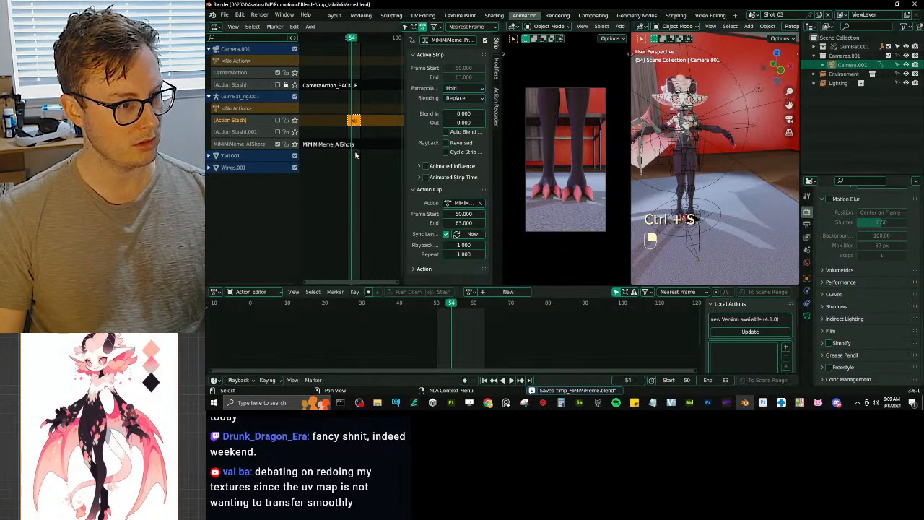
pyautogui.scroll(4, 355, 155)
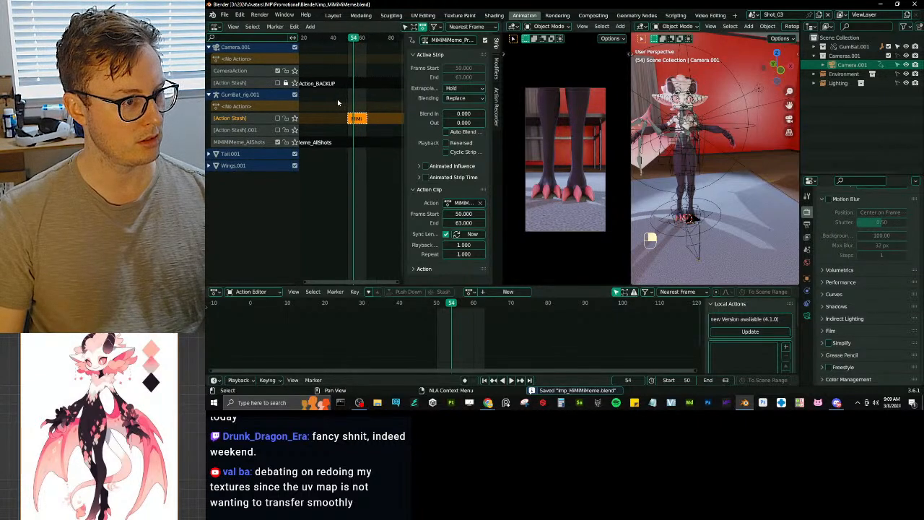
pyautogui.moveTo(337, 102)
pyautogui.mouseDown(button='middle')
pyautogui.moveTo(363, 105)
pyautogui.moveTo(333, 106)
pyautogui.mouseUp(button='middle')
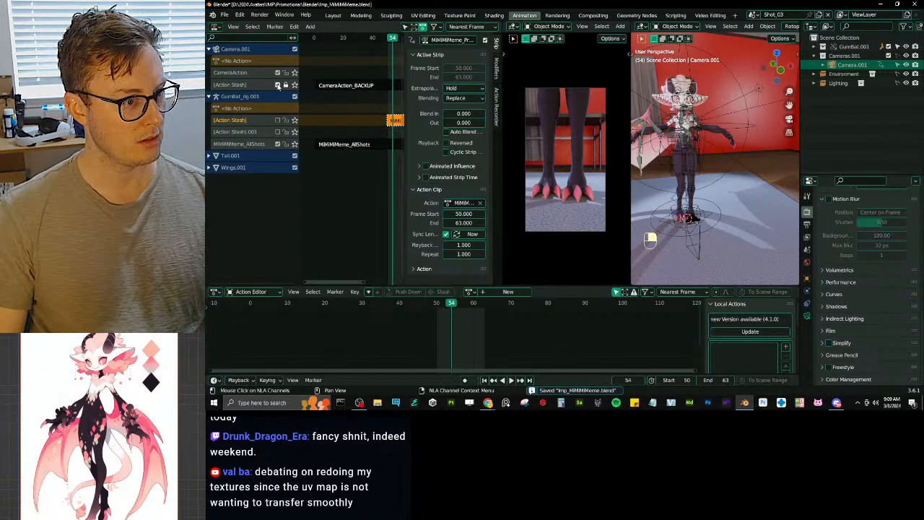
pyautogui.click(345, 85)
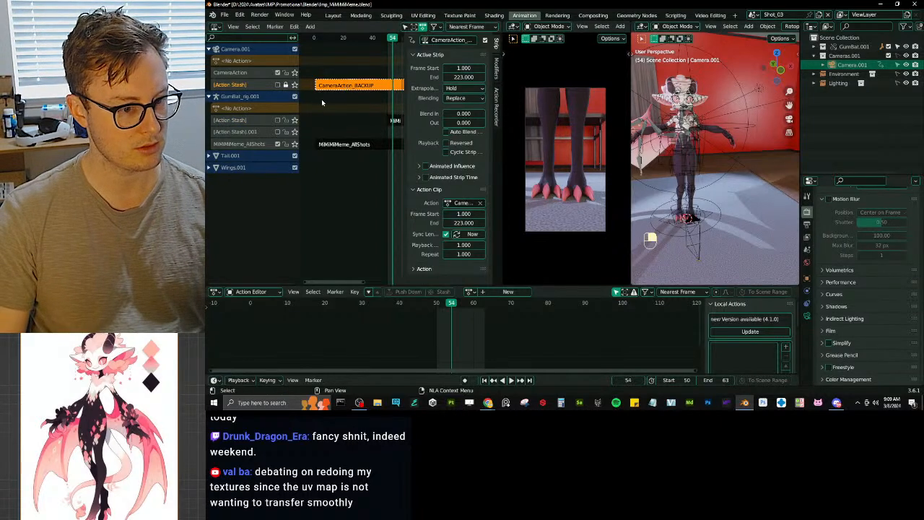
pyautogui.moveTo(356, 103); pyautogui.dragTo(332, 107, button='middle')
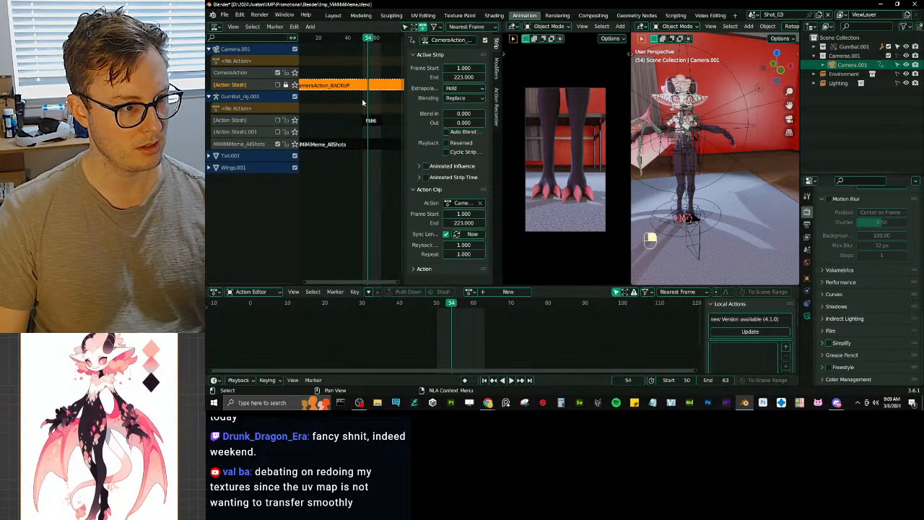
pyautogui.click(463, 215)
pyautogui.write('50')
pyautogui.press('Tab')
pyautogui.write('63')
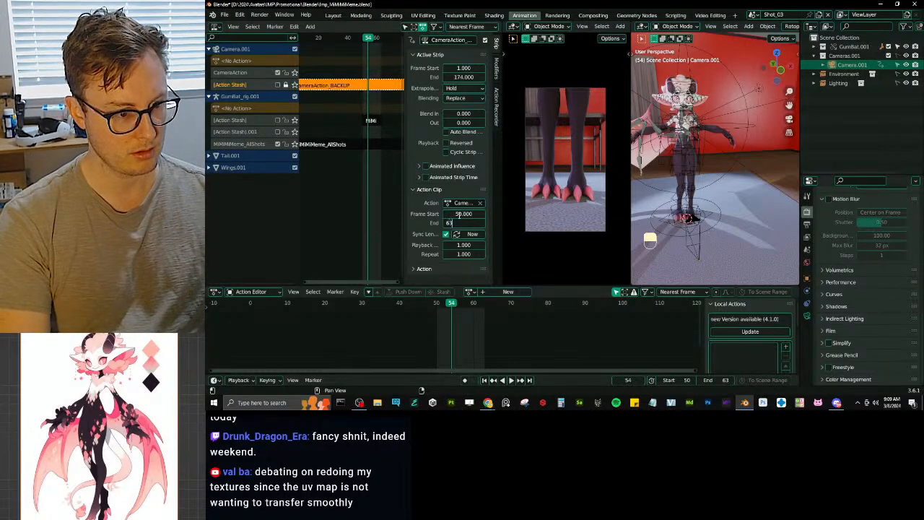
pyautogui.press('Return')
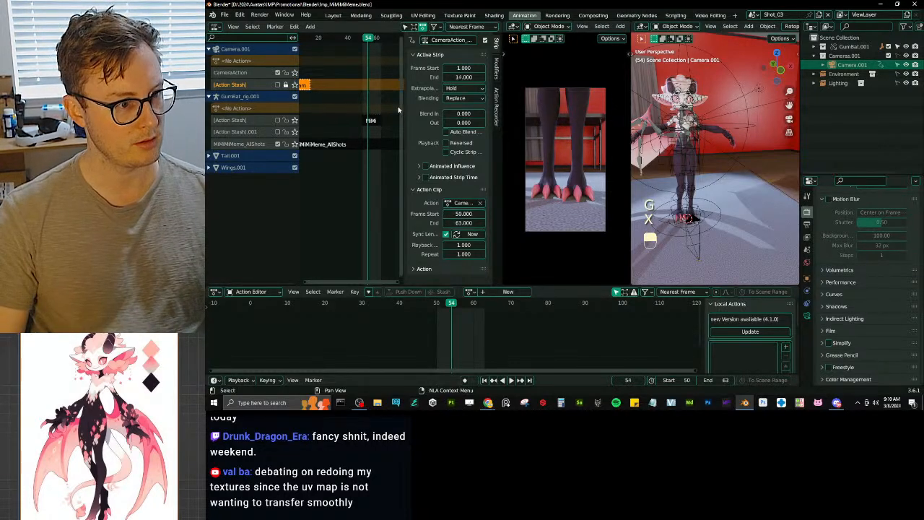
# Step: Move the trimmed strip on Camera.001's [Action Stash] track so it spans frames 50 to 63
pyautogui.press('Escape')
pyautogui.press('g')
pyautogui.press('Escape')
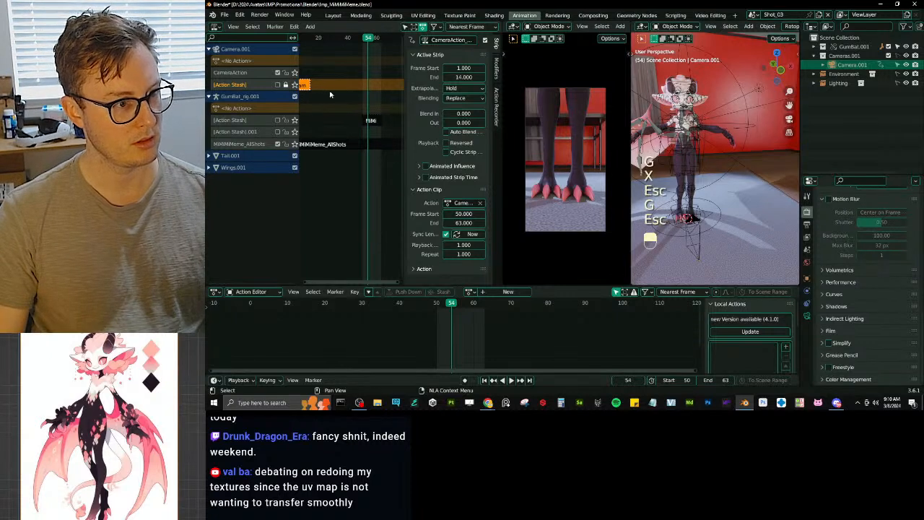
pyautogui.press('g')
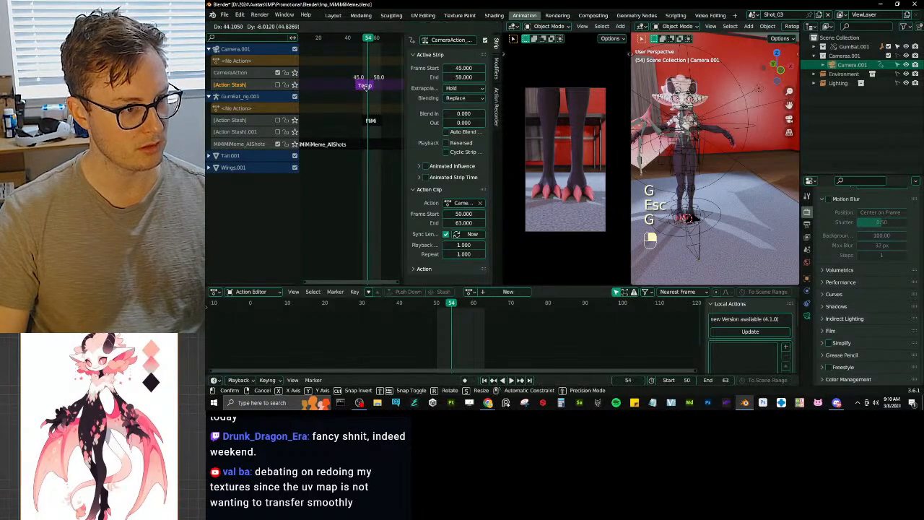
pyautogui.click(374, 101)
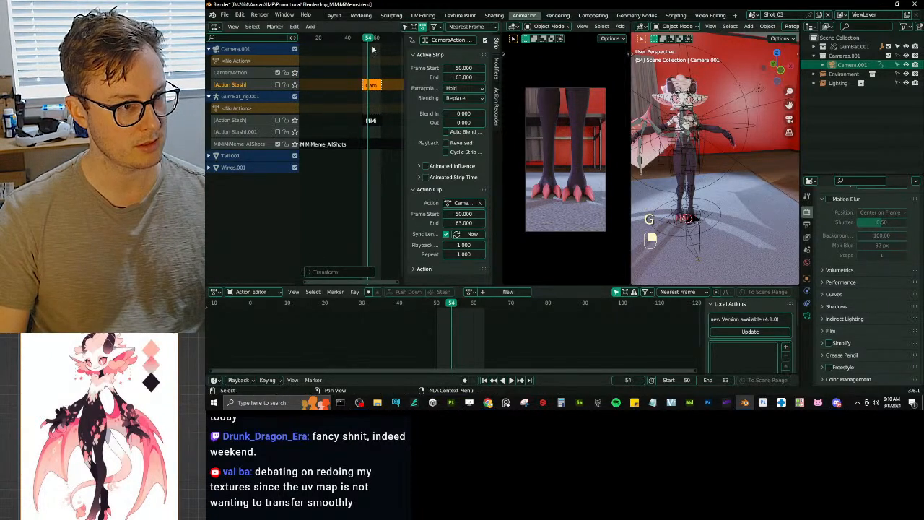
# Step: Play and scrub Shot_03 around frames 50 to 63 with Camera.001 selected to check the camera motion
pyautogui.press('space')
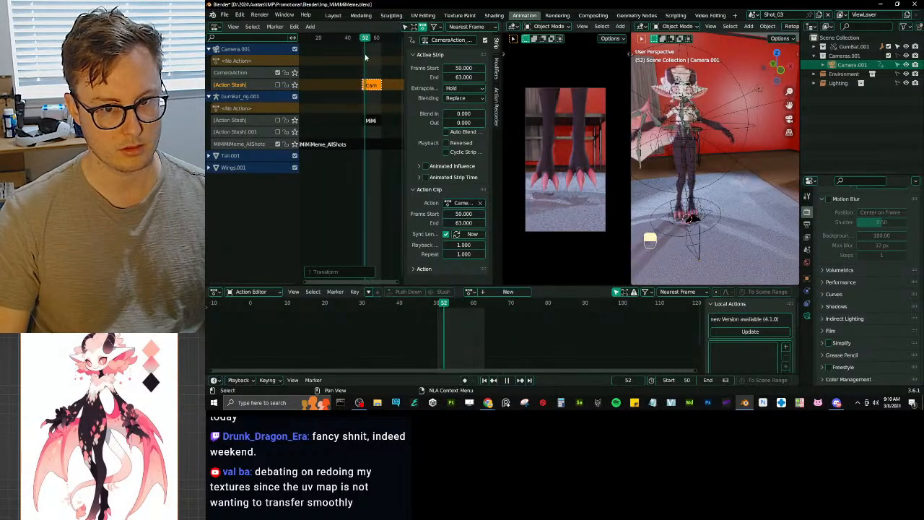
pyautogui.press('Escape')
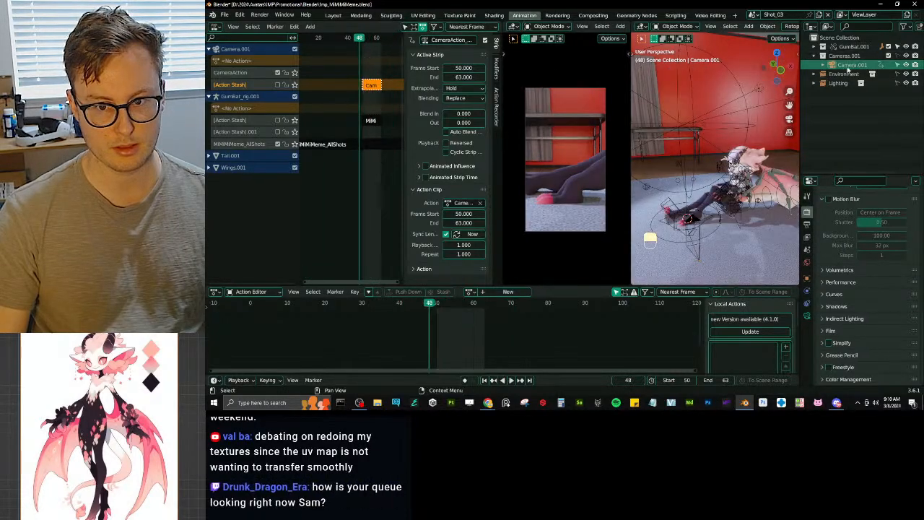
pyautogui.click(850, 65)
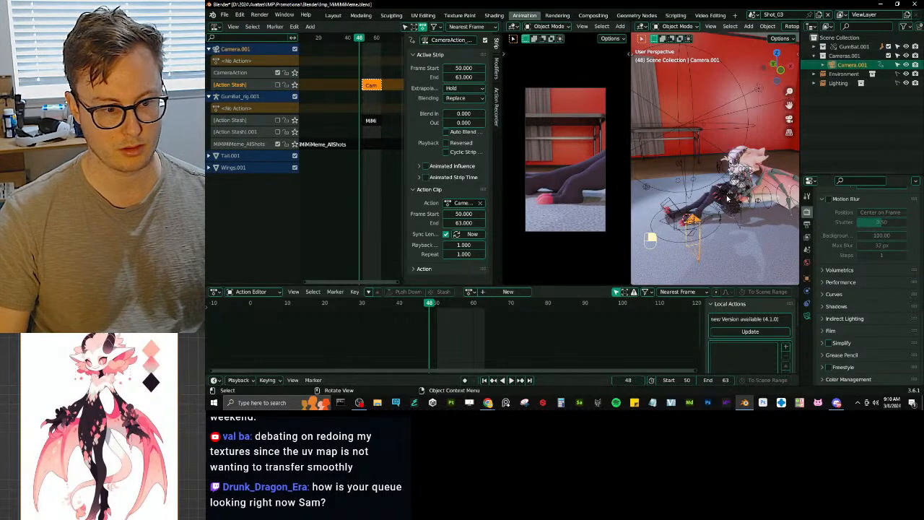
pyautogui.press('space')
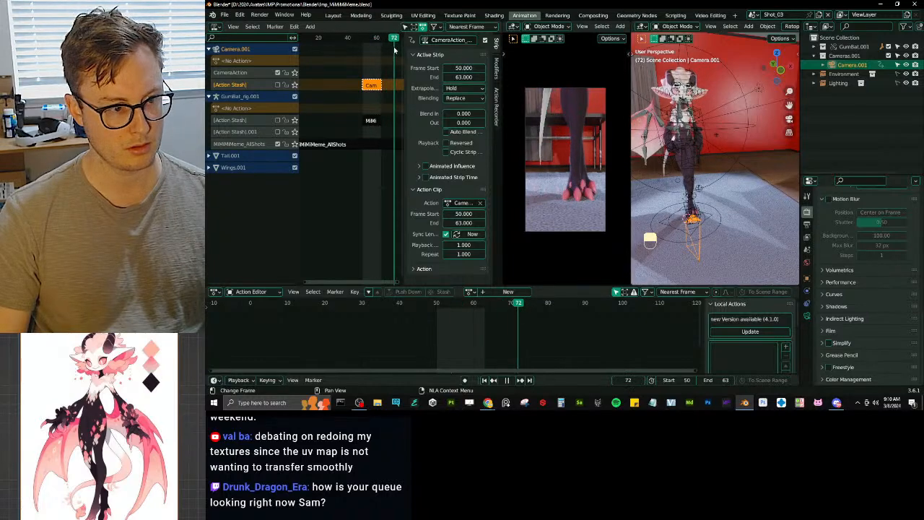
pyautogui.moveTo(394, 50); pyautogui.dragTo(381, 49)
pyautogui.press('space')
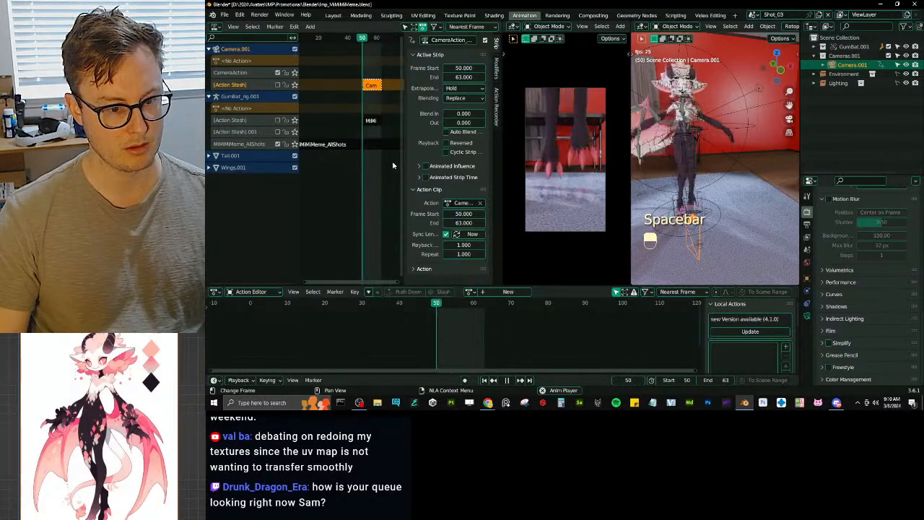
pyautogui.press('space')
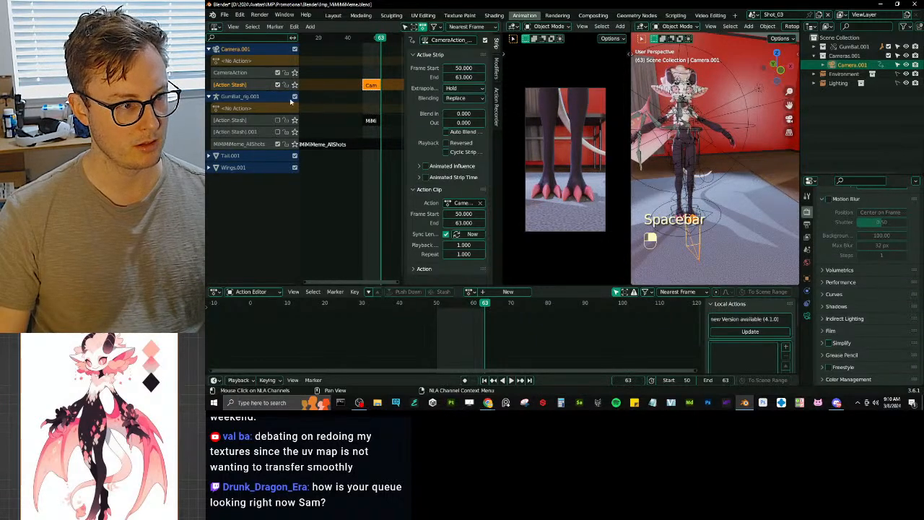
pyautogui.press('space')
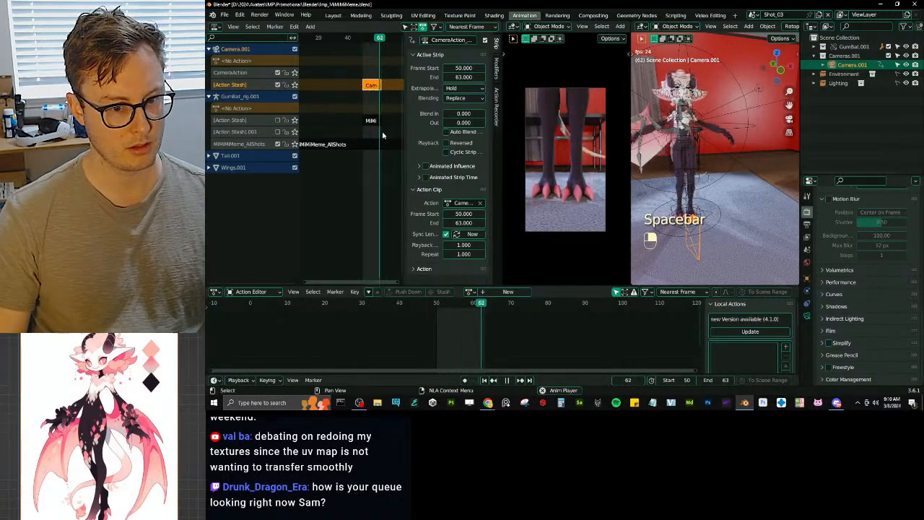
pyautogui.press('space')
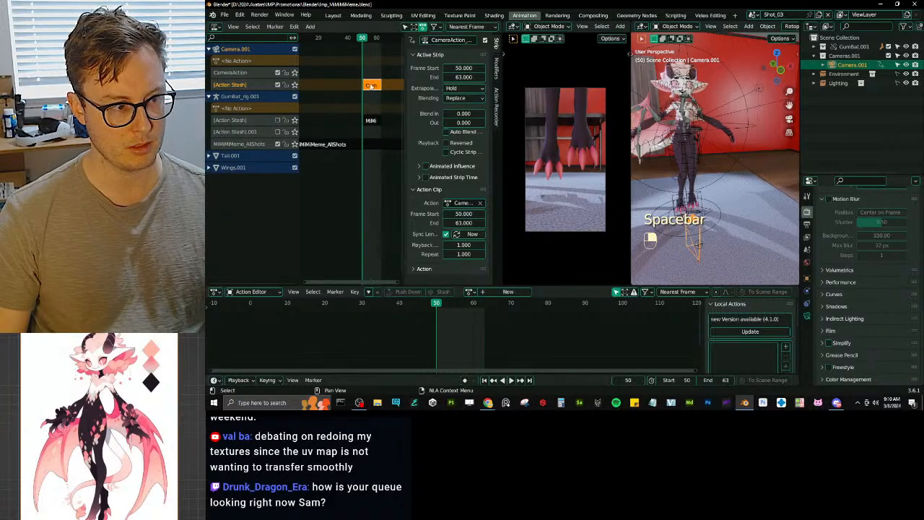
# Step: Delete the strip on Camera.001's [Action Stash] track, save, and assign the CameraAction_BACKUP action to the camera
pyautogui.press('x')
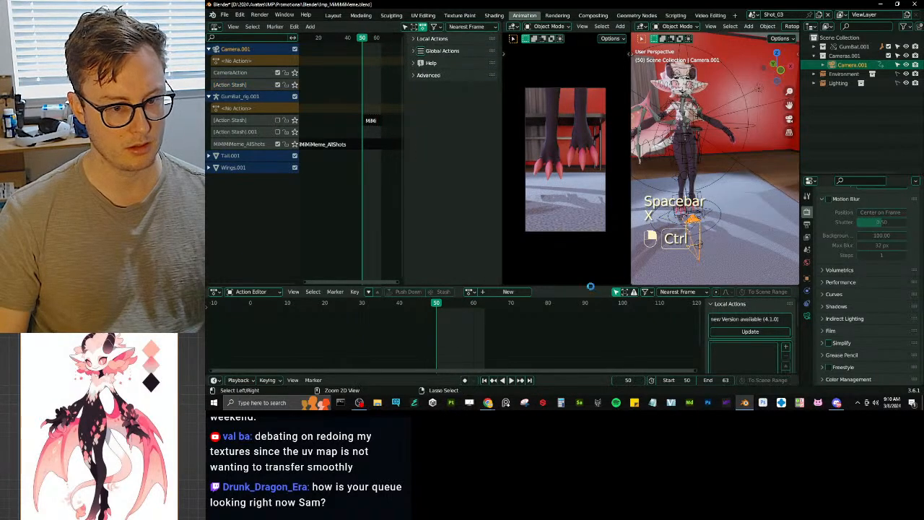
pyautogui.hotkey('ctrl', 's')
pyautogui.click(469, 291)
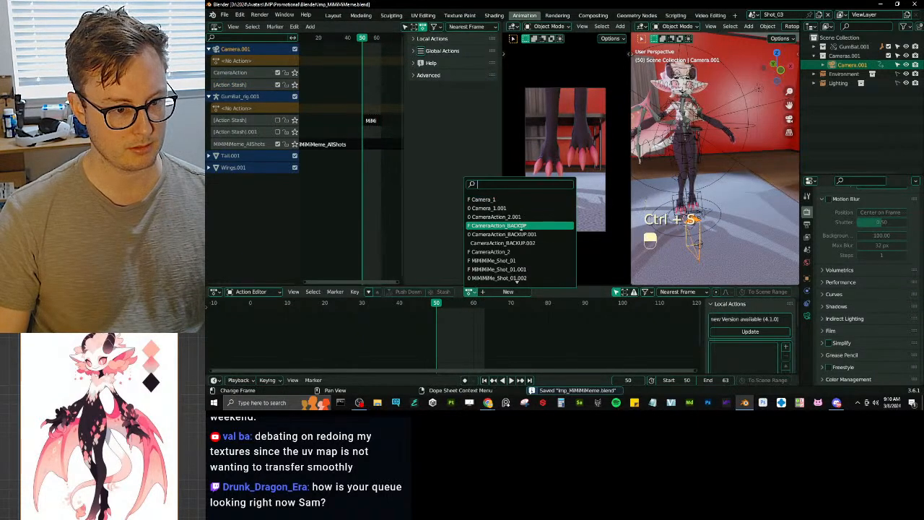
pyautogui.click(498, 226)
# Step: Play Shot_03 and compare the camera view at frames 49 and 50, and save the file
pyautogui.press('space')
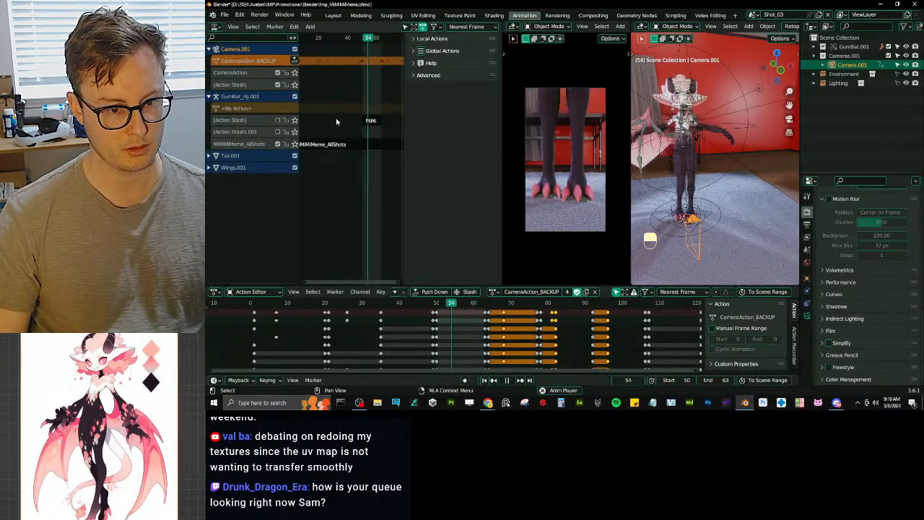
pyautogui.press('space')
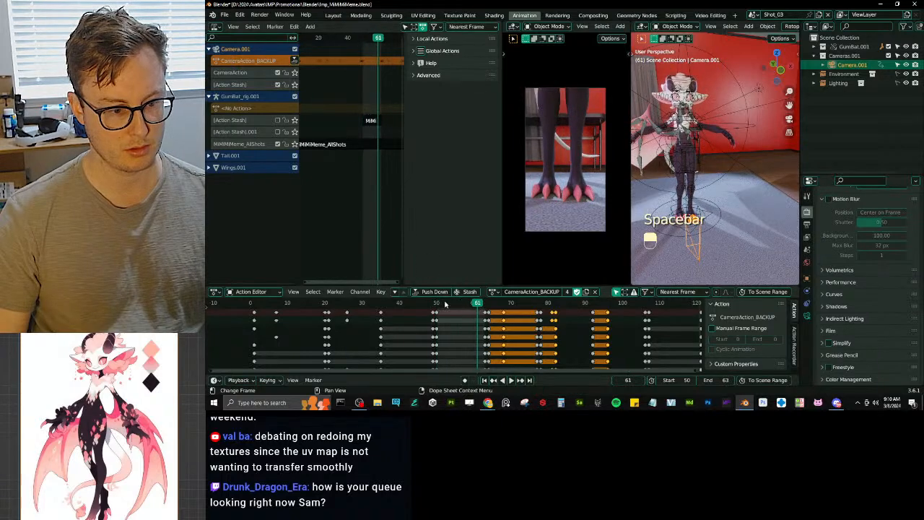
pyautogui.hotkey('shift', 'Left')
pyautogui.press('Left')
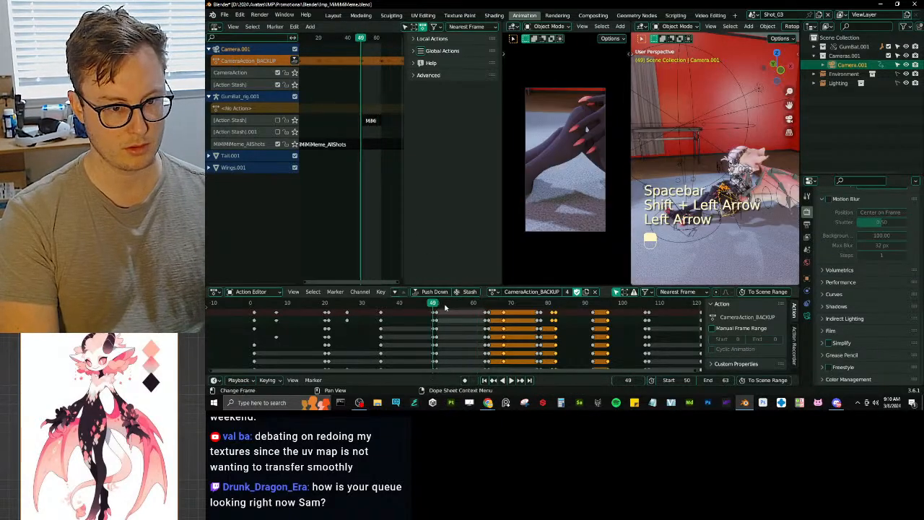
pyautogui.press('Right')
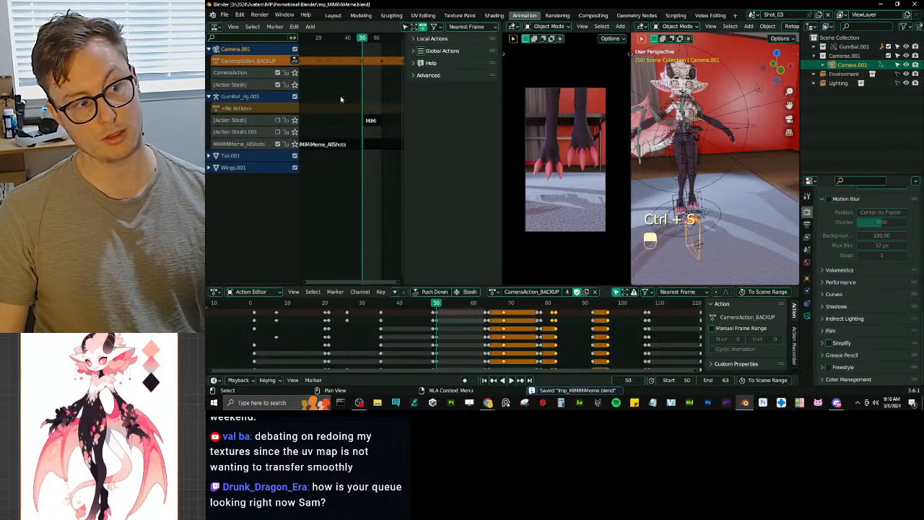
pyautogui.hotkey('ctrl', 's')
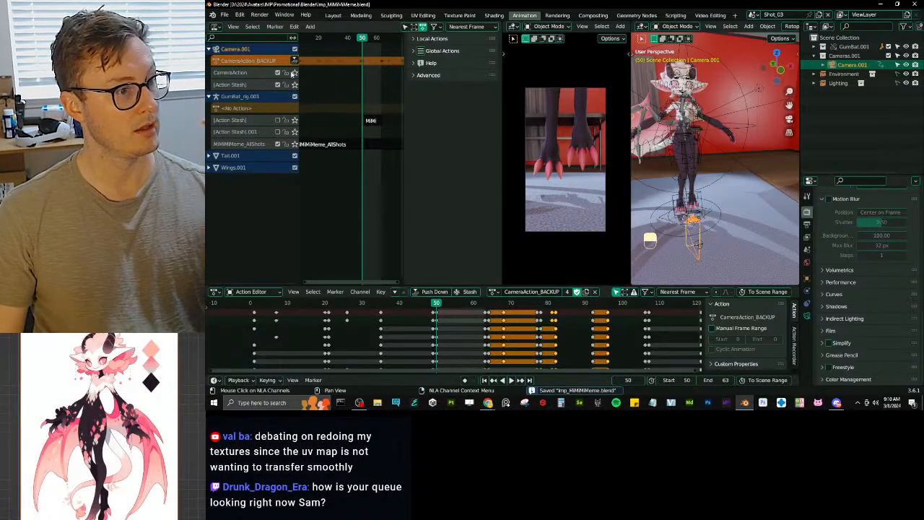
# Step: Push CameraAction_BACKUP down onto Camera.001's CameraAction track and set the strip's action clip range to frames 50 to 63
pyautogui.click(294, 62)
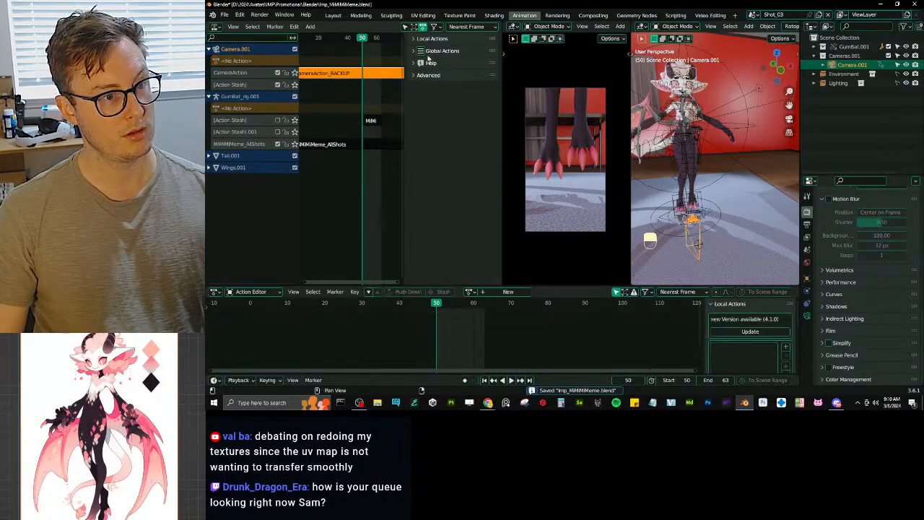
pyautogui.click(337, 75)
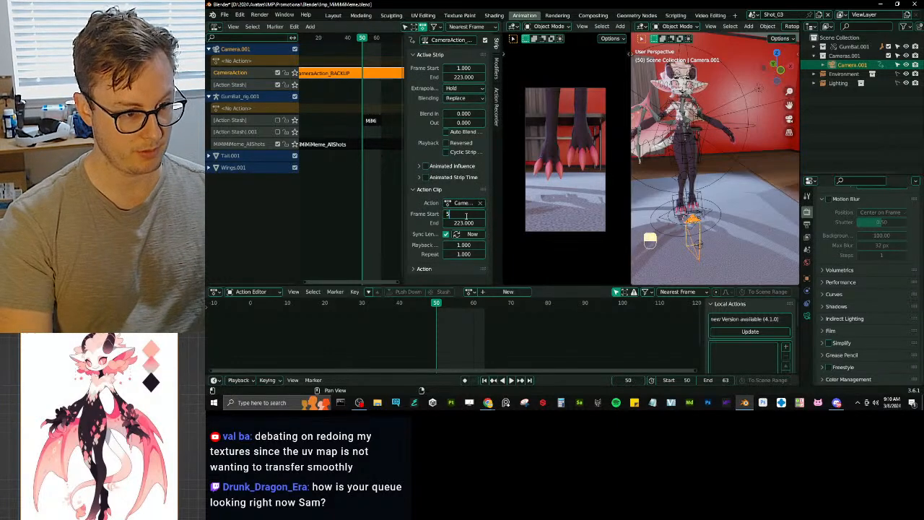
pyautogui.write('50')
pyautogui.press('Tab')
pyautogui.press('Return')
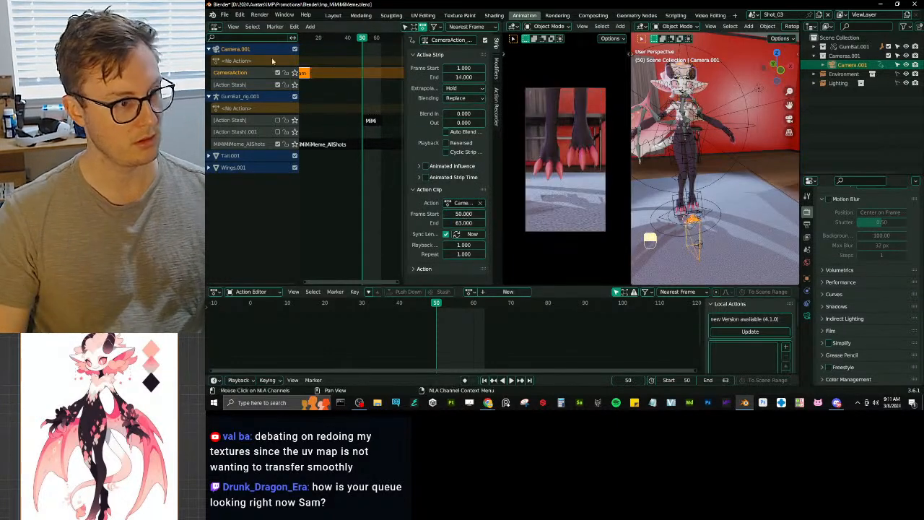
# Step: Move the CameraAction strip so it spans frames 50 to 63, play the shot to check it, and save the file
pyautogui.press('g')
pyautogui.click(349, 95)
pyautogui.press('g')
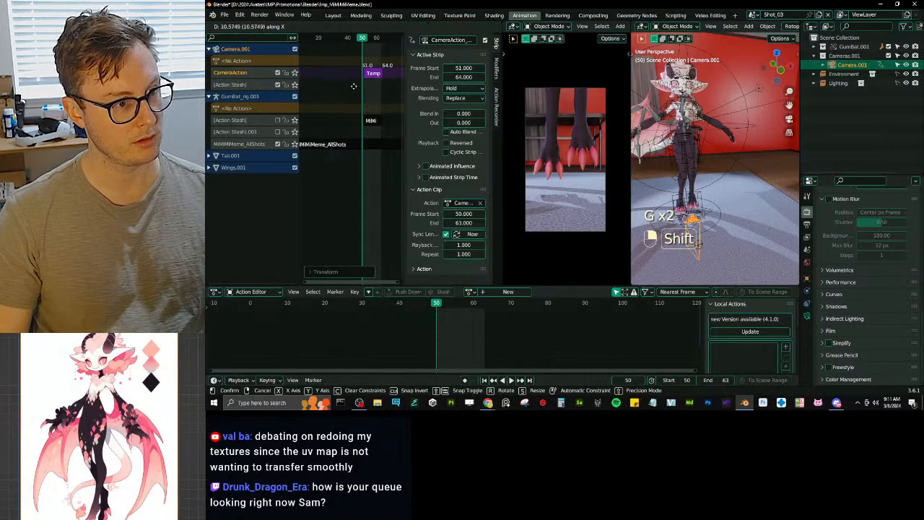
pyautogui.keyDown('ctrl'); pyautogui.click(366, 104); pyautogui.keyUp('ctrl')
pyautogui.hotkey('ctrl', 's')
pyautogui.press('space')
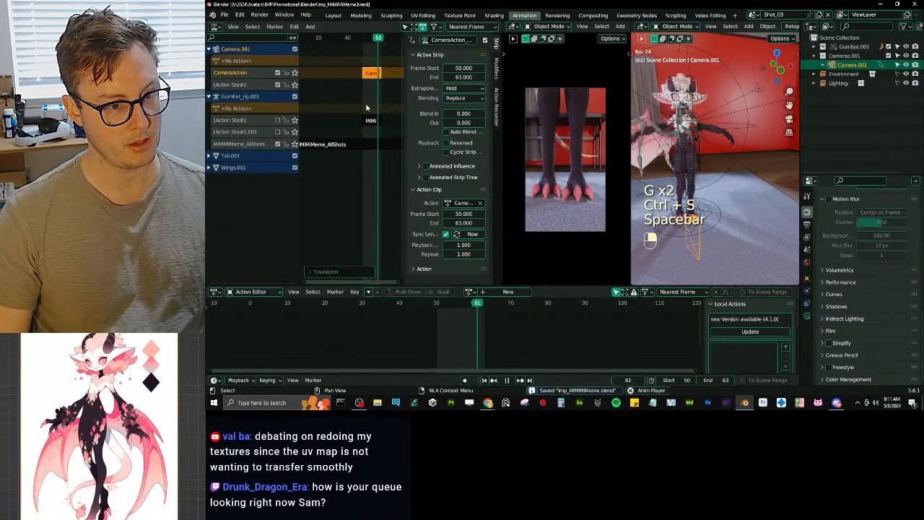
pyautogui.press('space')
pyautogui.hotkey('ctrl', 's')
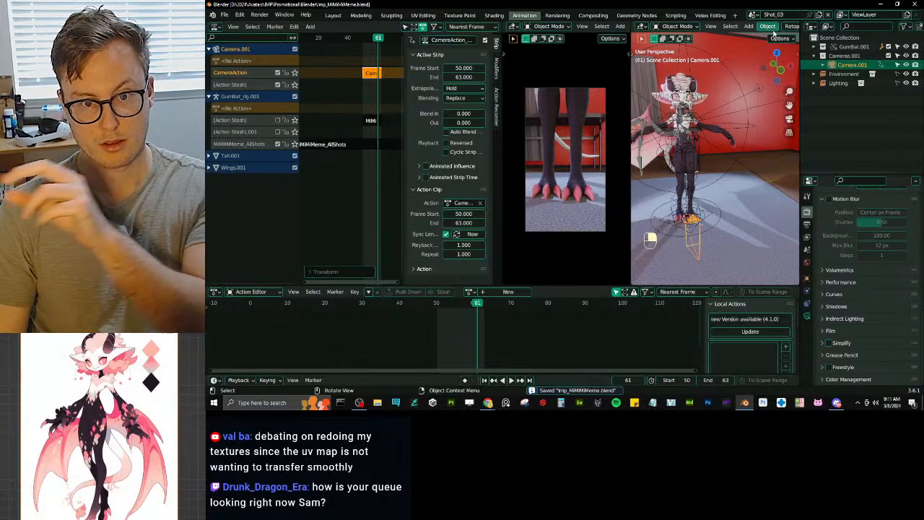
# Step: Switch to the _VideoEdit scene
pyautogui.click(757, 19)
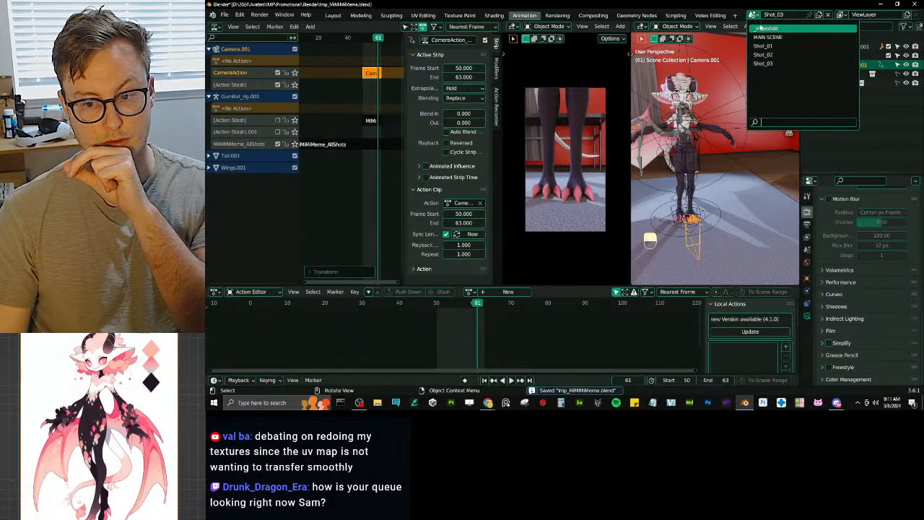
pyautogui.click(765, 29)
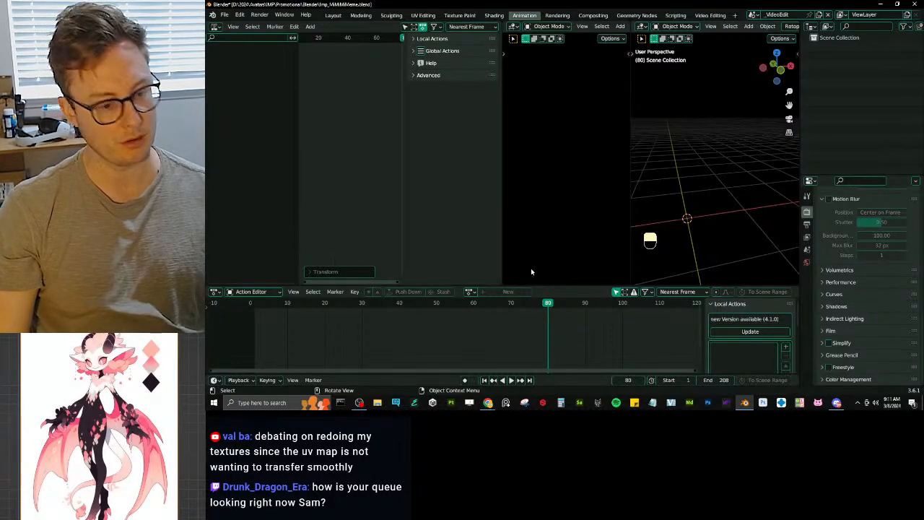
# Step: Switch to the Chrome browser and search the web for "mesh data transfer"
pyautogui.moveTo(488, 402)
pyautogui.click(473, 368)
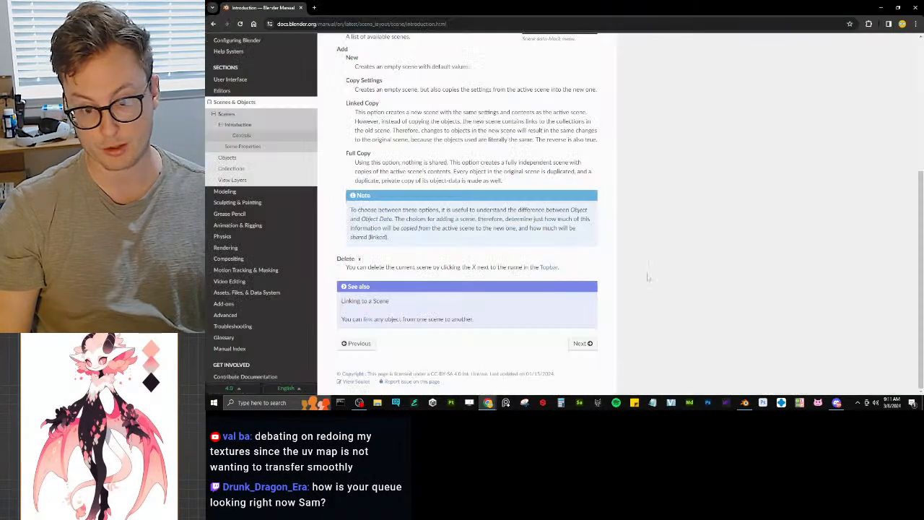
pyautogui.click(336, 23)
pyautogui.write('mesh')
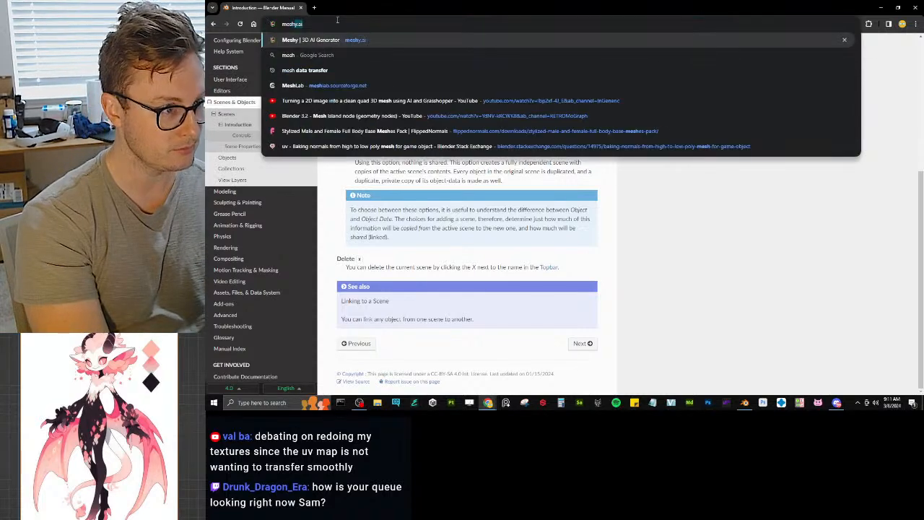
pyautogui.write(' data transfer')
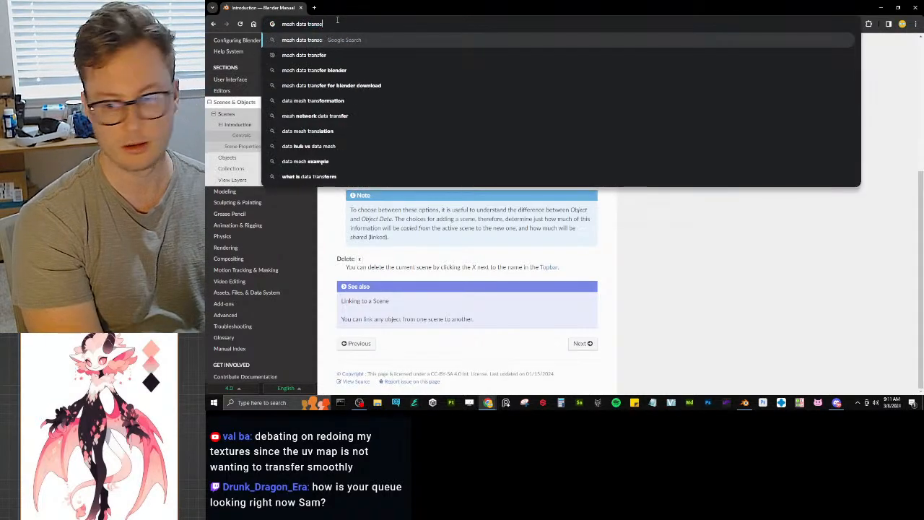
pyautogui.press('BackSpace')
pyautogui.press('BackSpace')
pyautogui.press('BackSpace')
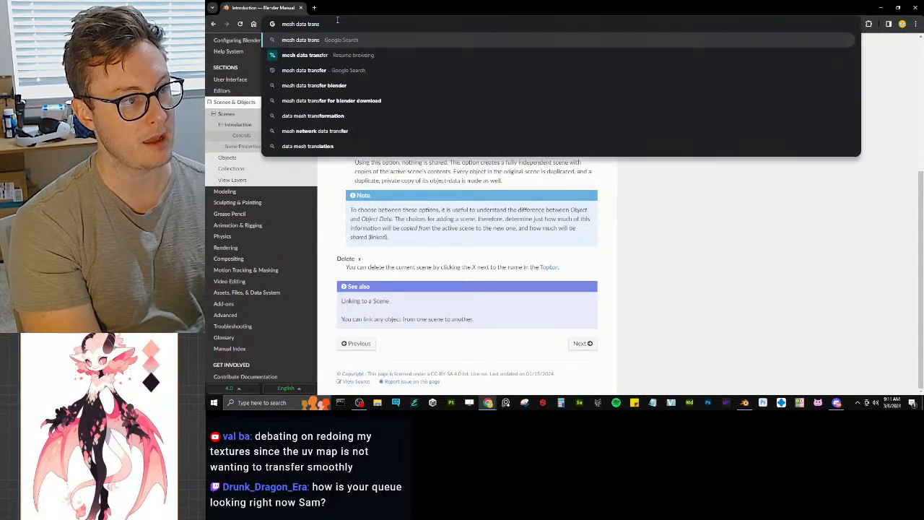
pyautogui.write('fer')
pyautogui.press('Return')
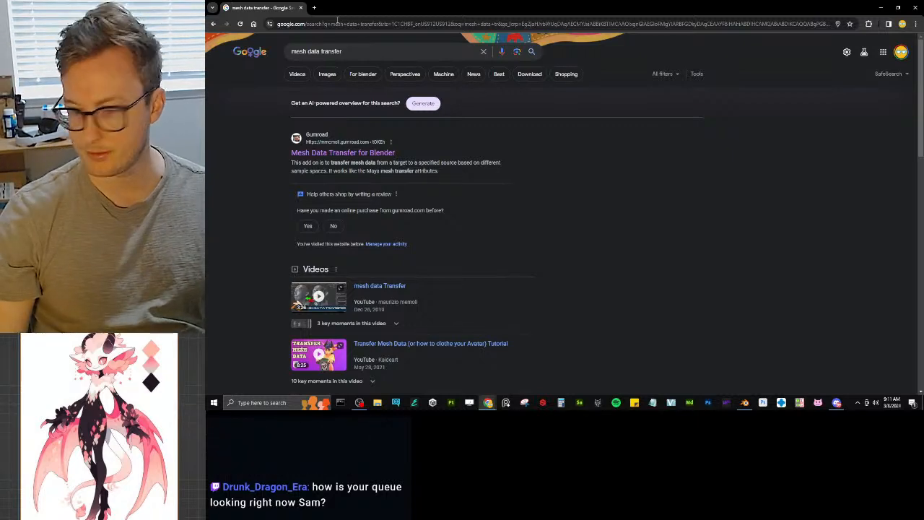
# Step: Open the Gumroad page of Mesh Data Transfer for Blender, select its web address for sharing, and return to Blender
pyautogui.click(349, 153)
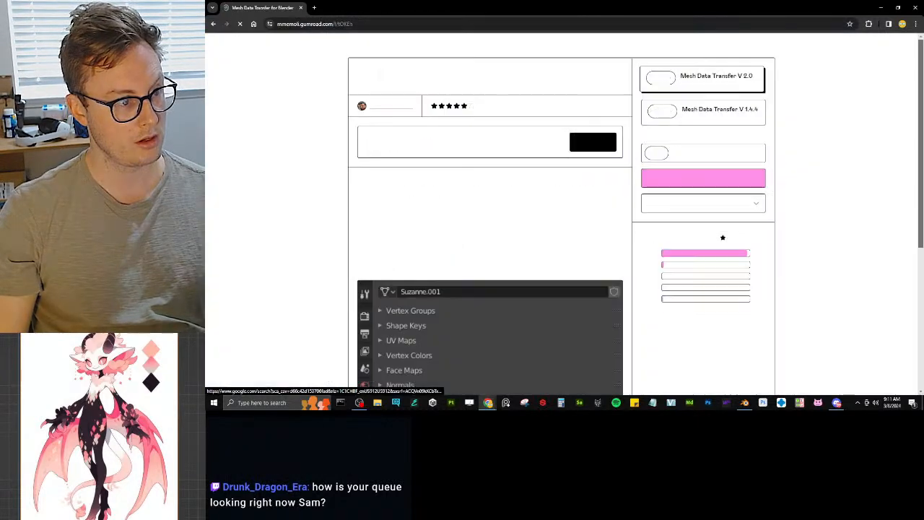
pyautogui.click(368, 24)
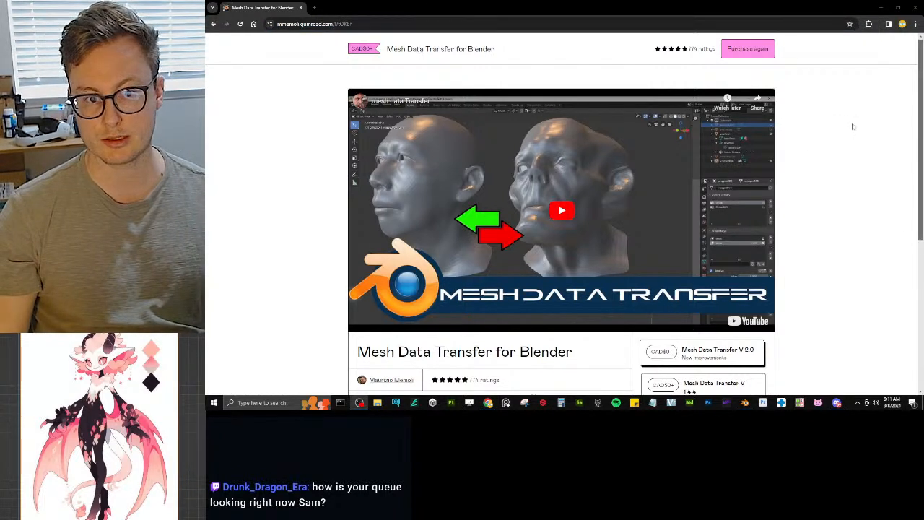
pyautogui.click(914, 8)
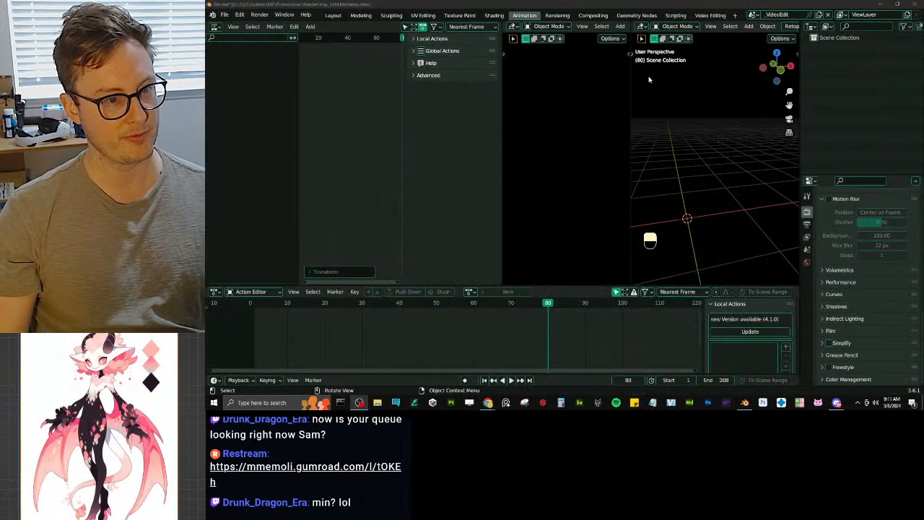
# Step: In the Video Editing workspace, go to frame 51, save the file, and add the Shot_03 scene as a strip after the existing shots
pyautogui.click(706, 17)
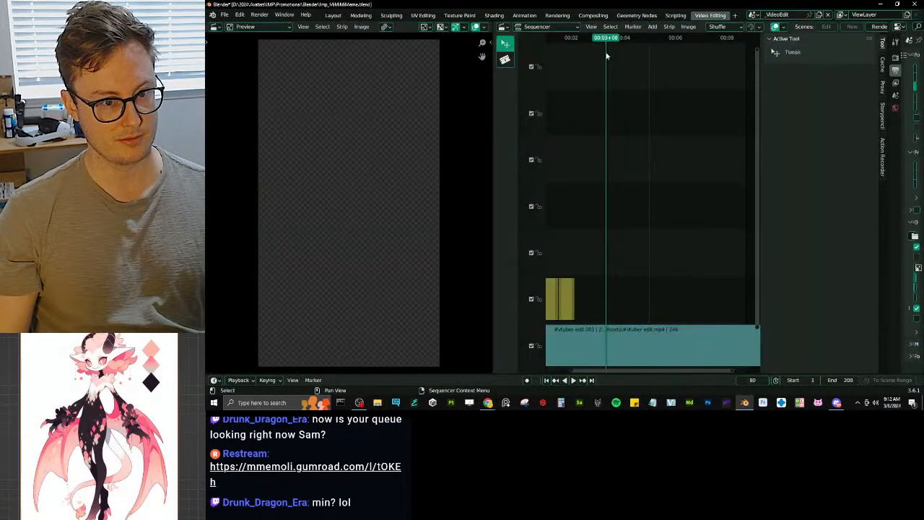
pyautogui.moveTo(606, 56); pyautogui.dragTo(576, 58)
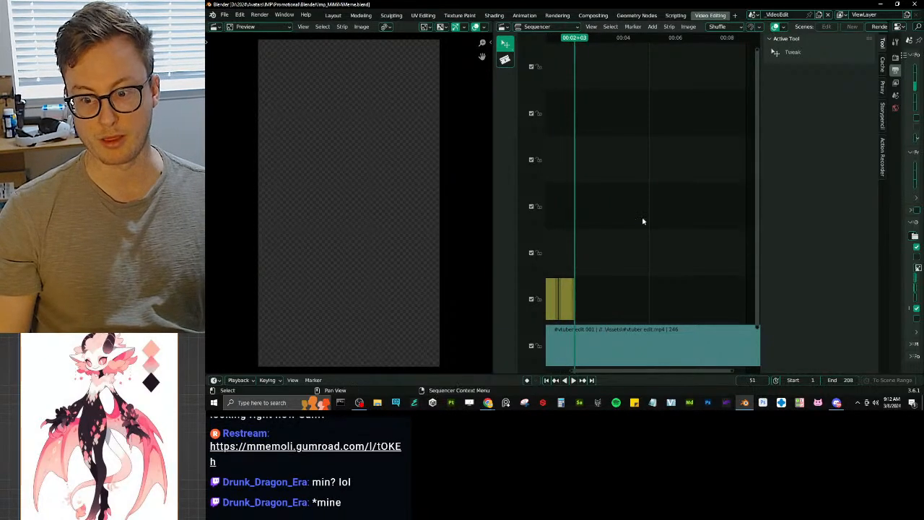
pyautogui.hotkey('ctrl', 's')
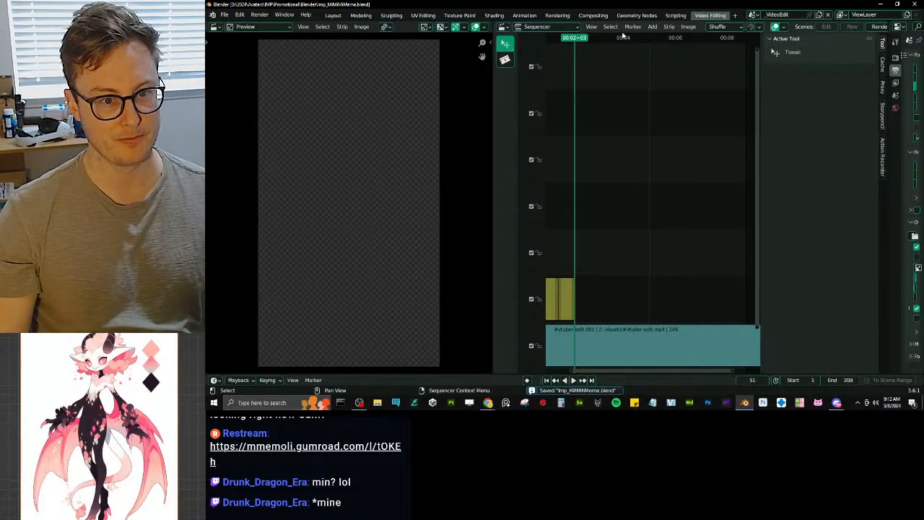
pyautogui.click(652, 27)
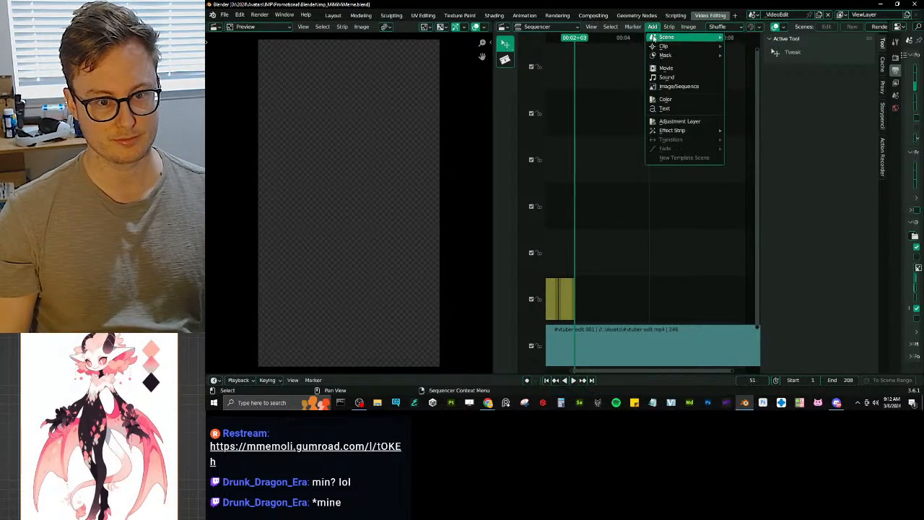
pyautogui.moveTo(653, 37)
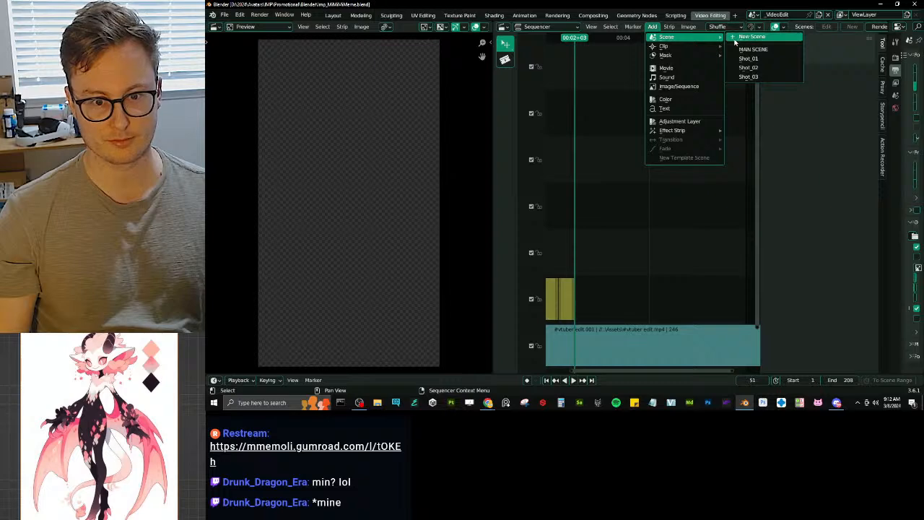
pyautogui.click(751, 76)
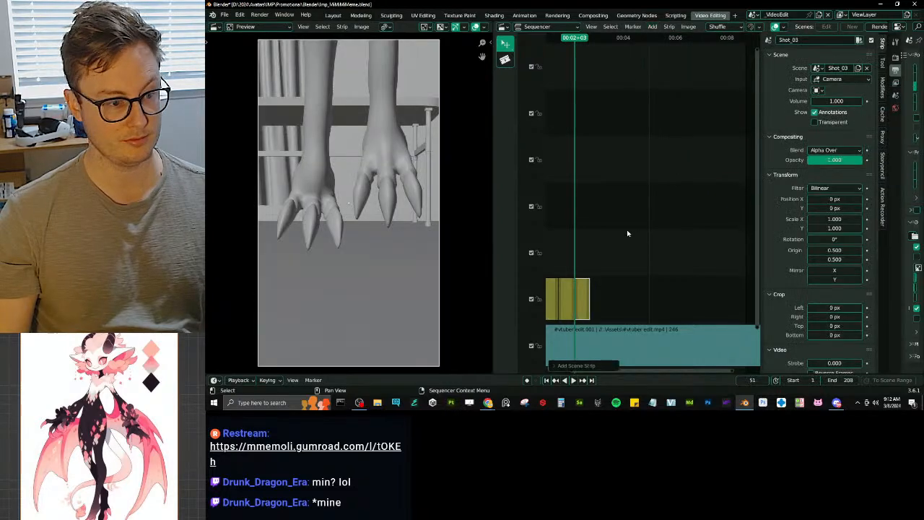
# Step: Render frame 51 of the edit, inspect the whole image, and close the render window
pyautogui.press('F12')
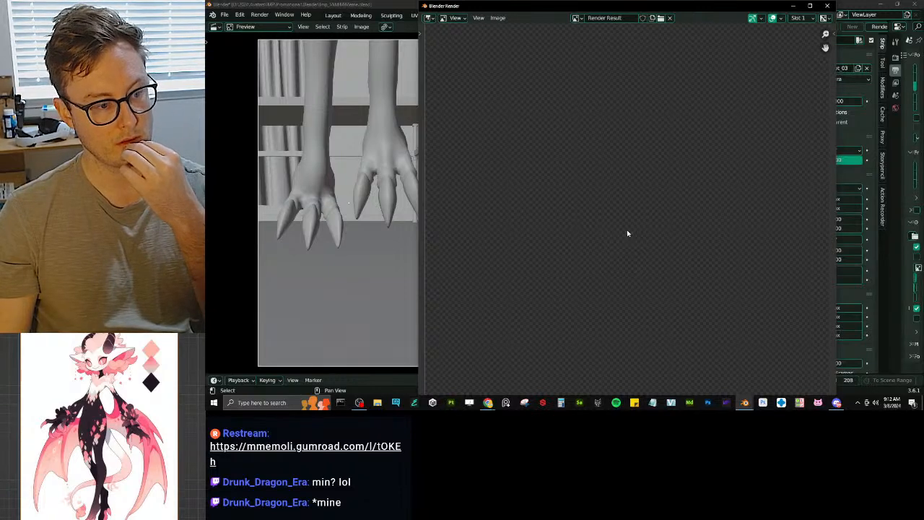
pyautogui.scroll(-5, 628, 233)
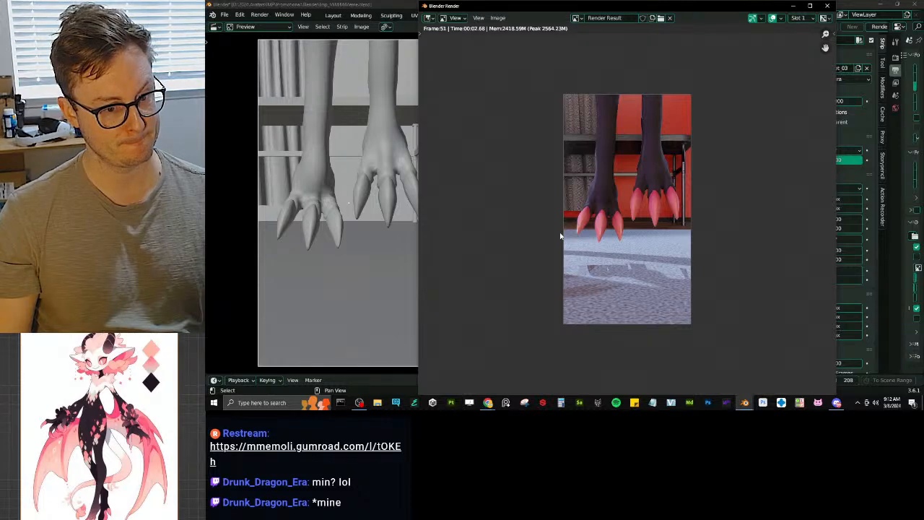
pyautogui.click(828, 6)
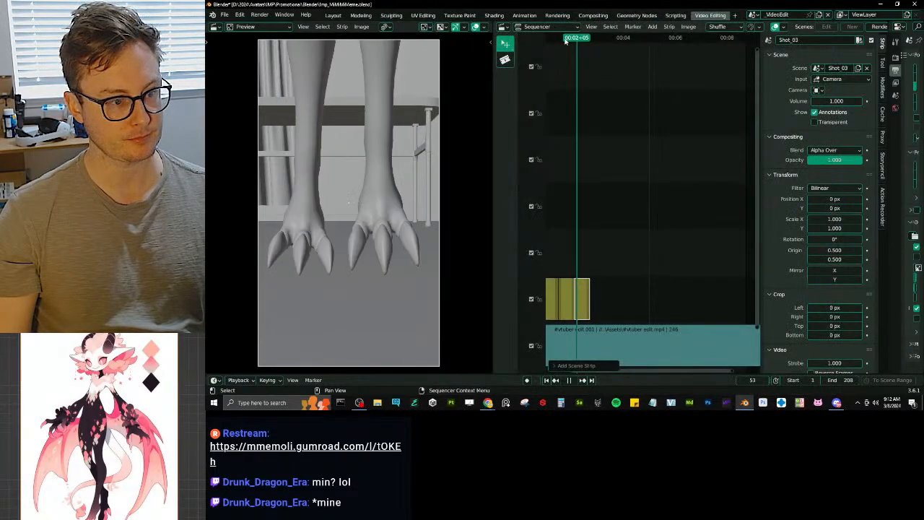
# Step: Play and scrub the edit across the three shot strips to check the cuts, and save the file
pyautogui.moveTo(566, 41); pyautogui.dragTo(532, 81)
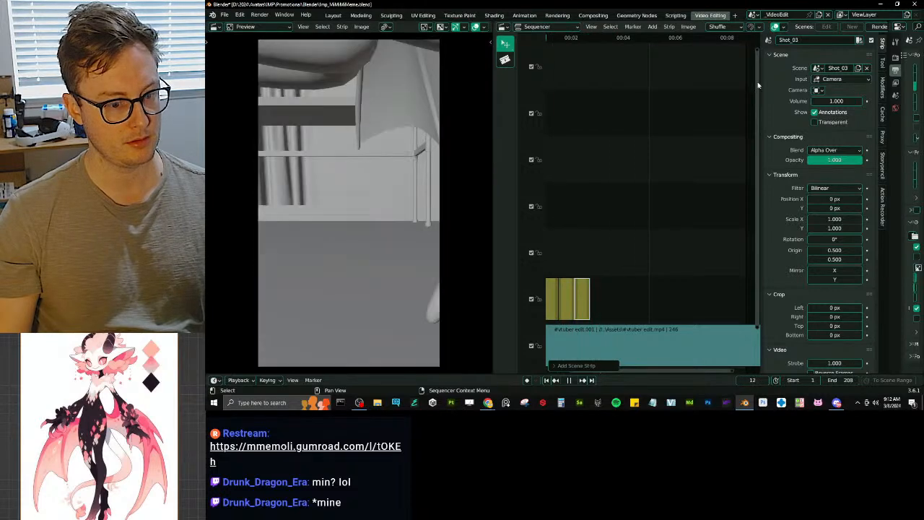
pyautogui.moveTo(757, 85); pyautogui.dragTo(566, 99)
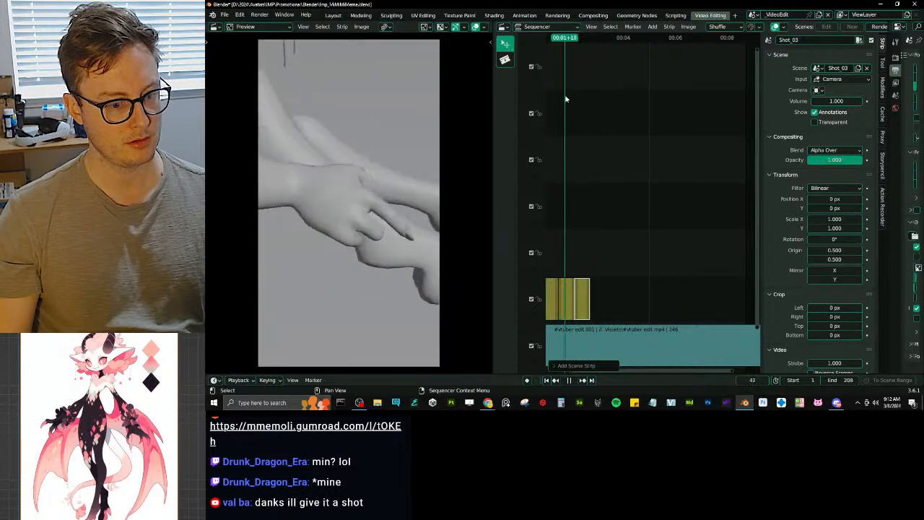
pyautogui.press('space')
pyautogui.hotkey('ctrl', 's')
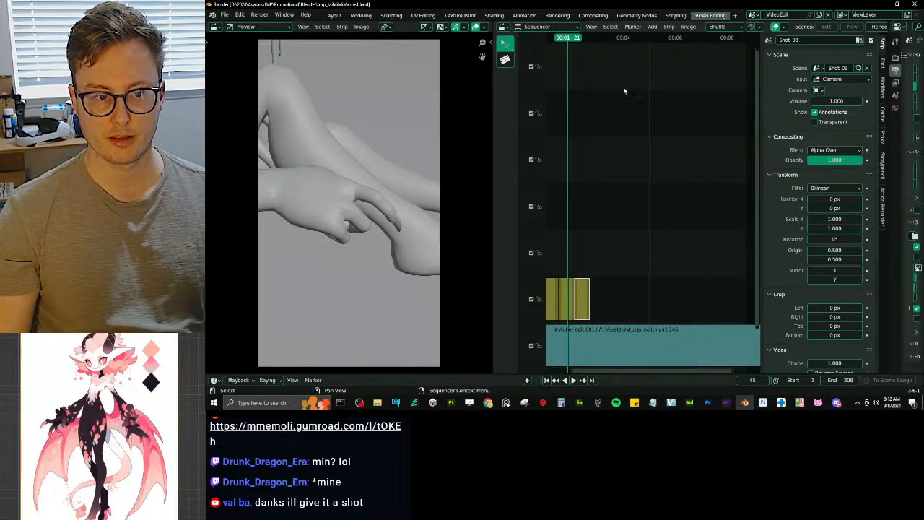
pyautogui.press('space')
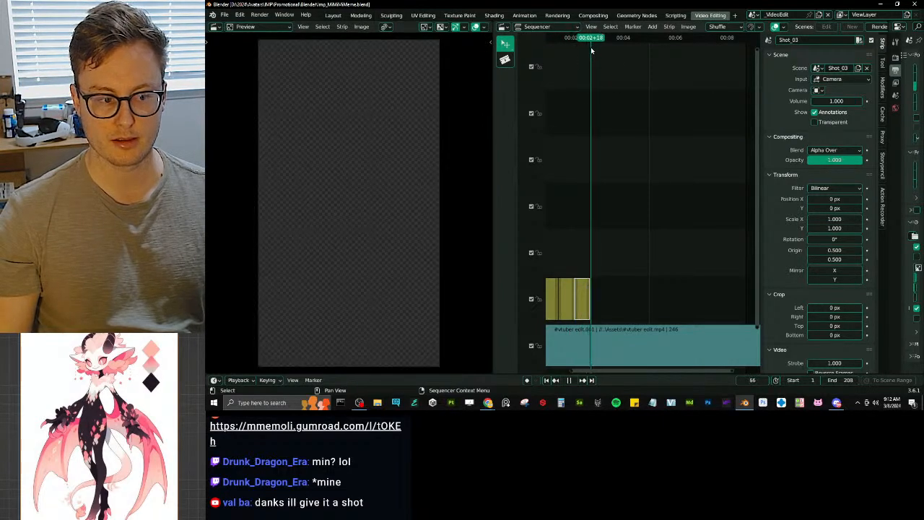
pyautogui.press('space')
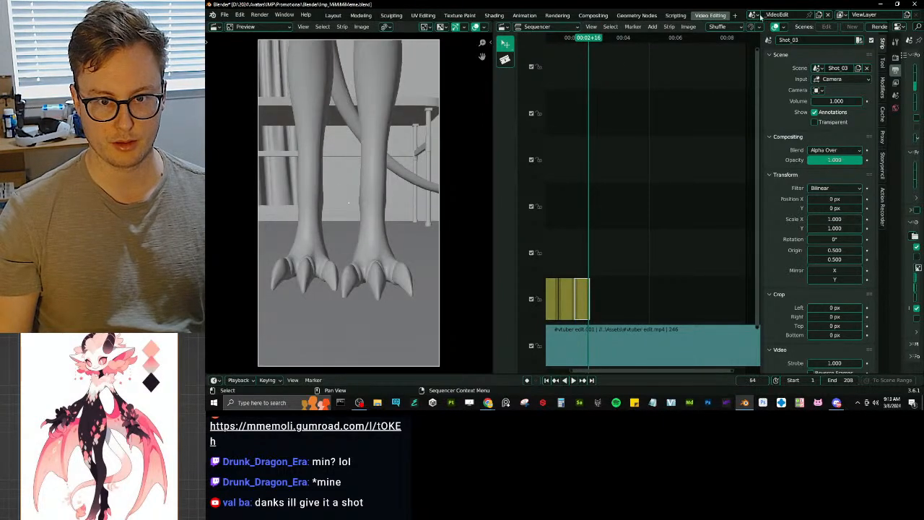
# Step: Switch to the Shot_03 scene and open the Animation workspace
pyautogui.click(754, 14)
pyautogui.click(772, 64)
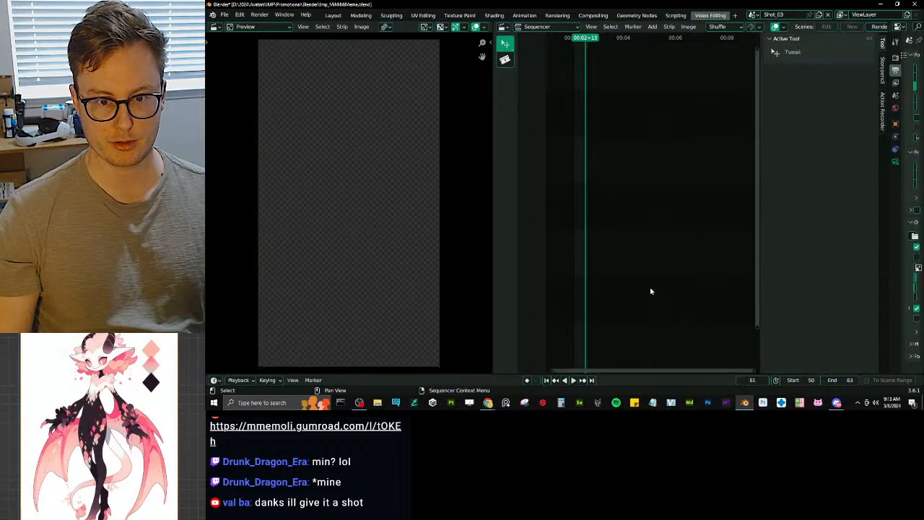
pyautogui.click(752, 14)
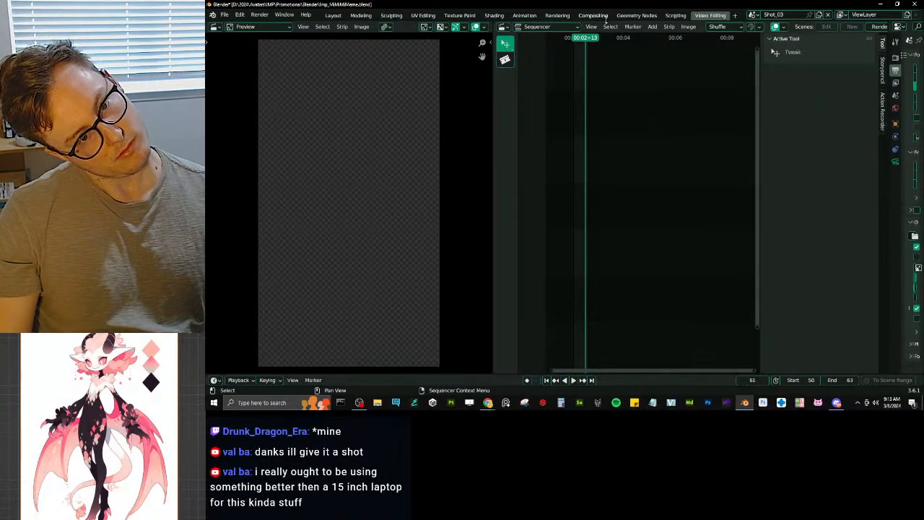
pyautogui.click(524, 15)
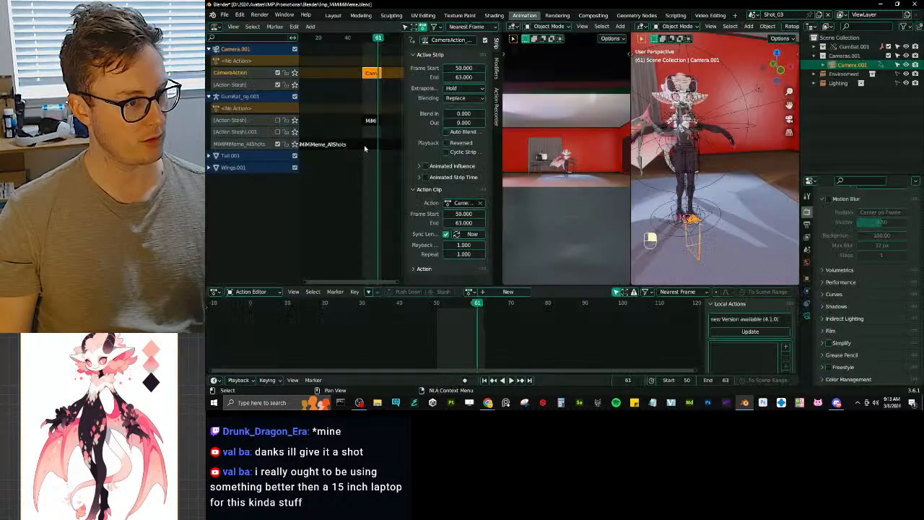
# Step: Duplicate Camera.001's CameraAction strip to frame 63 on a new track and set the copy's action clip range to frames 63 to 80
pyautogui.moveTo(368, 114); pyautogui.dragTo(353, 88, button='middle')
pyautogui.scroll(6, 356, 75)
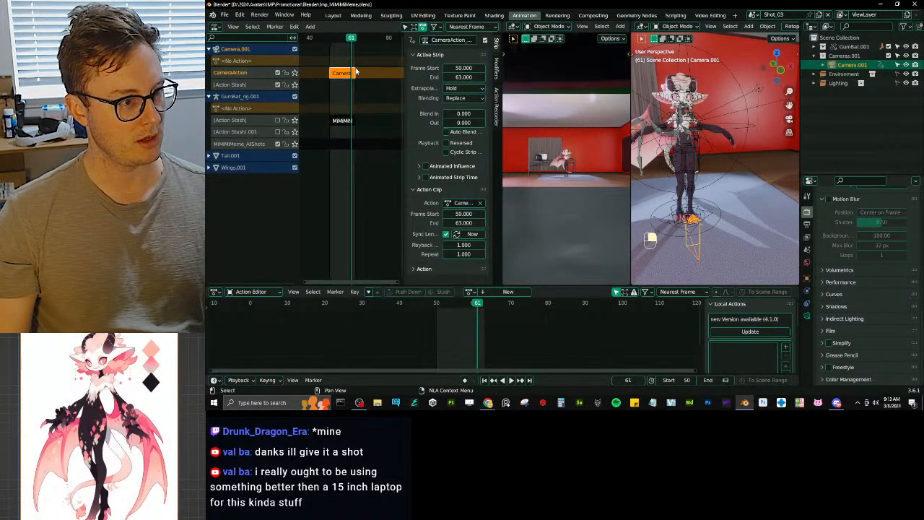
pyautogui.hotkey('shift', 'd')
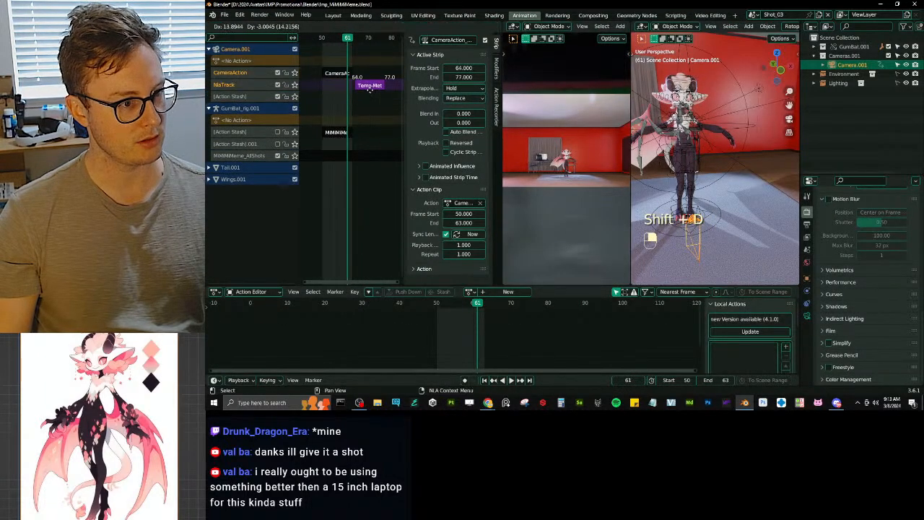
pyautogui.click(367, 88)
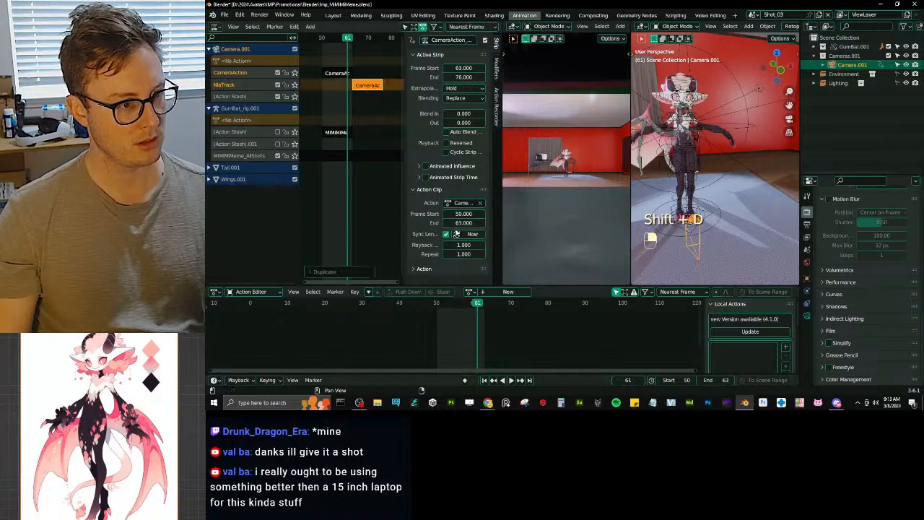
pyautogui.click(462, 215)
pyautogui.write('63')
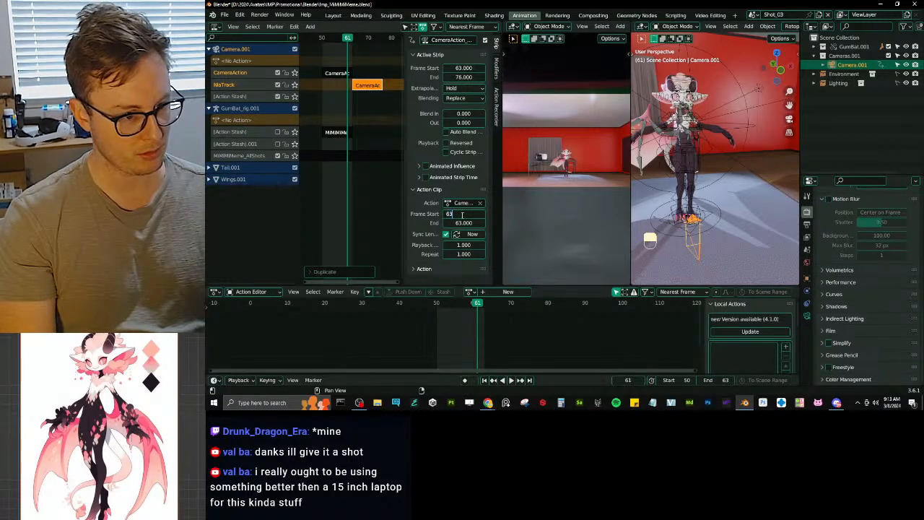
pyautogui.press('Tab')
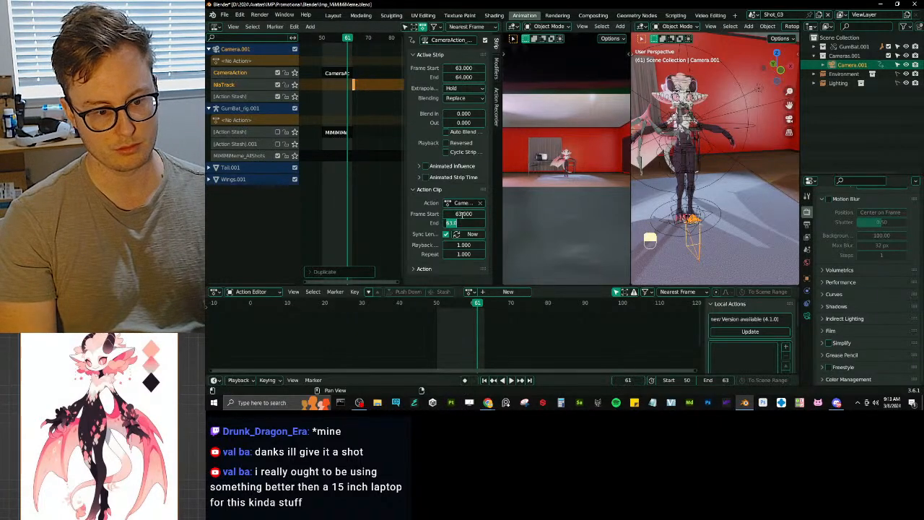
pyautogui.write('80')
pyautogui.press('Return')
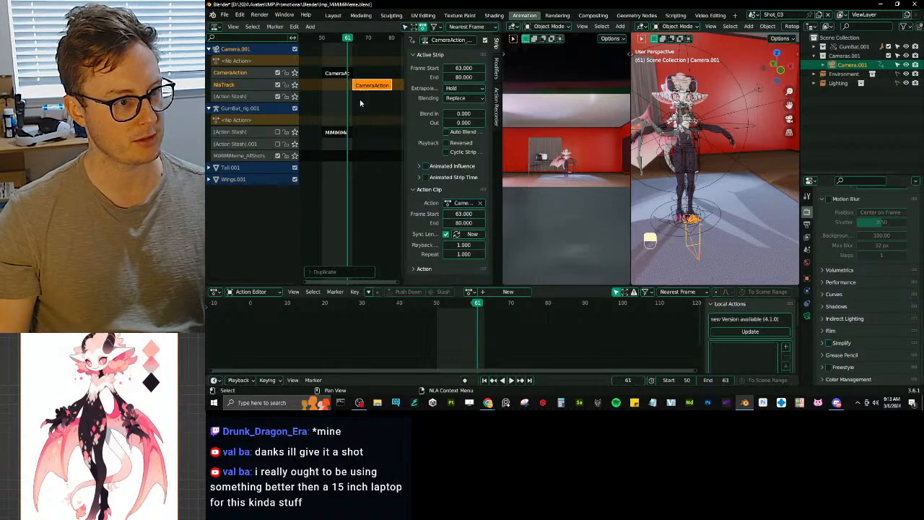
# Step: Scrub Shot_03 from frame 62 to 67 to check the camera, and delete the duplicated camera strip
pyautogui.moveTo(347, 37); pyautogui.dragTo(349, 57)
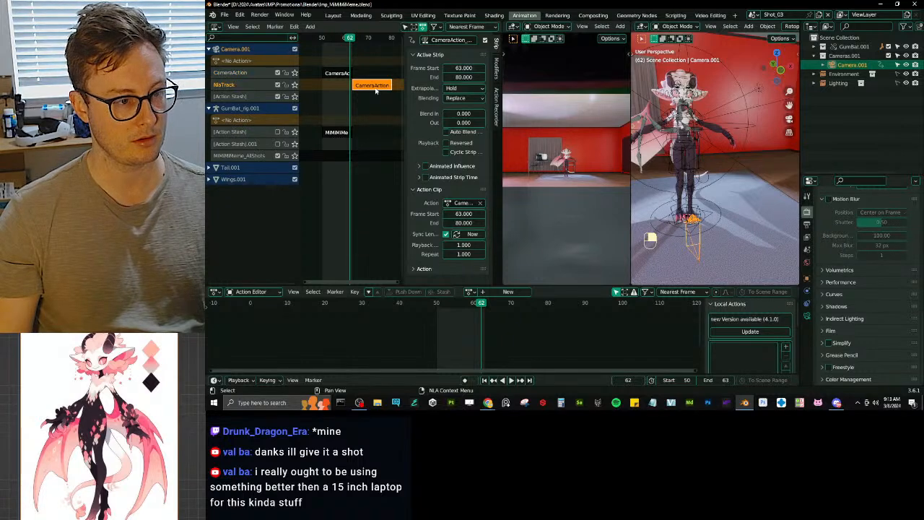
pyautogui.moveTo(351, 38)
pyautogui.mouseDown()
pyautogui.moveTo(397, 42)
pyautogui.moveTo(363, 40)
pyautogui.mouseUp()
pyautogui.click(382, 98)
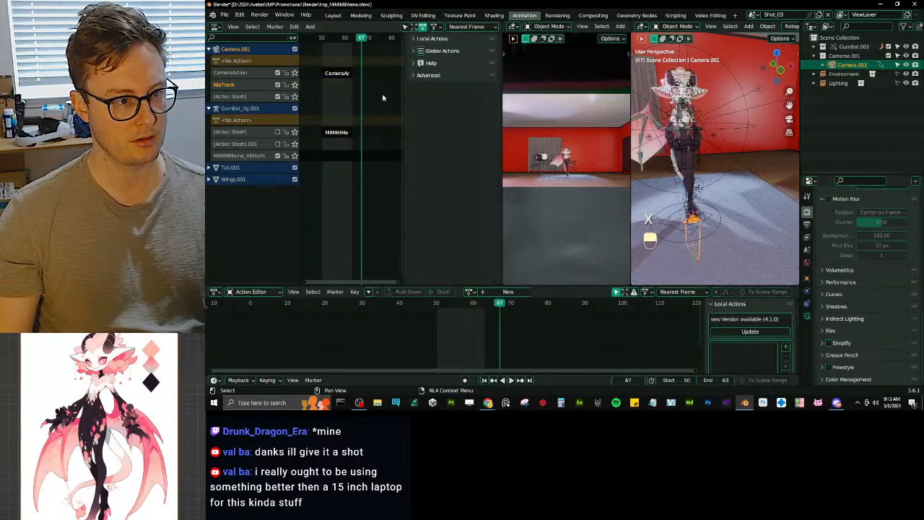
# Step: Duplicate GumBat_rig.001's trimmed action strip onto a new track and move that track up one place
pyautogui.press('space')
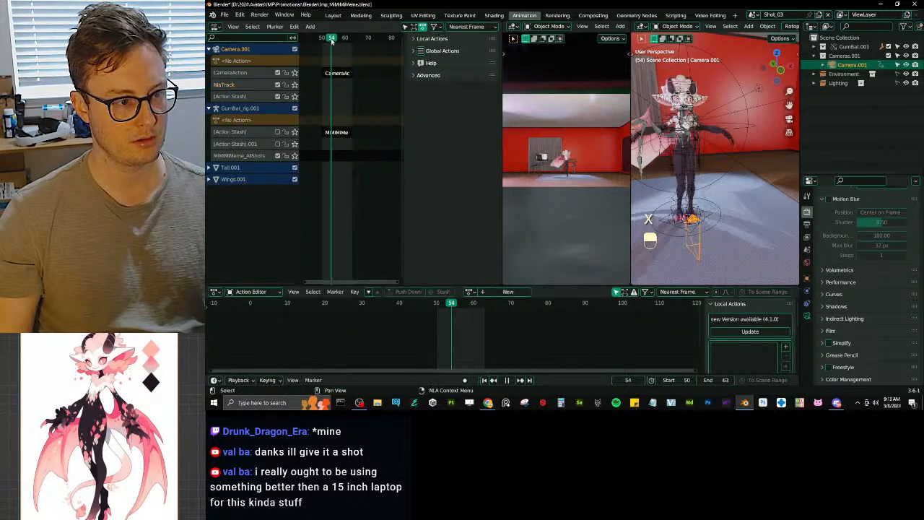
pyautogui.click(343, 131)
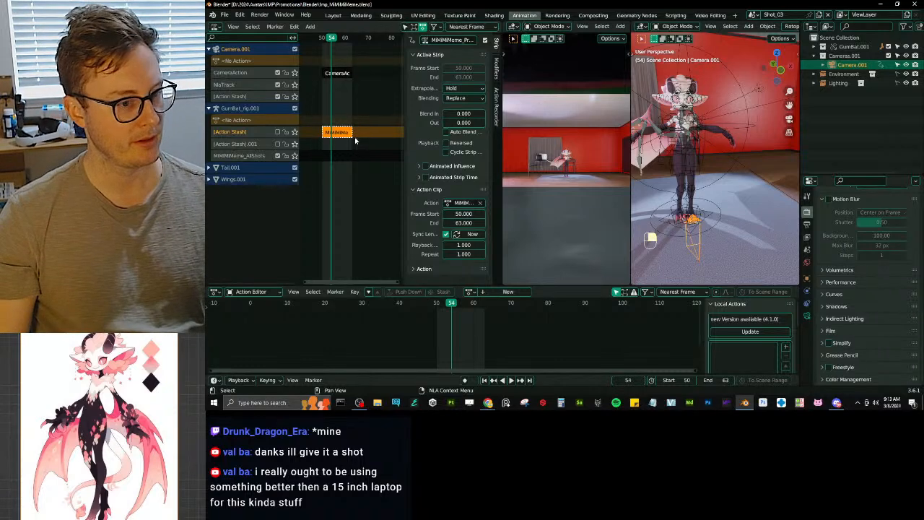
pyautogui.hotkey('shift', 'd')
pyautogui.click(374, 178)
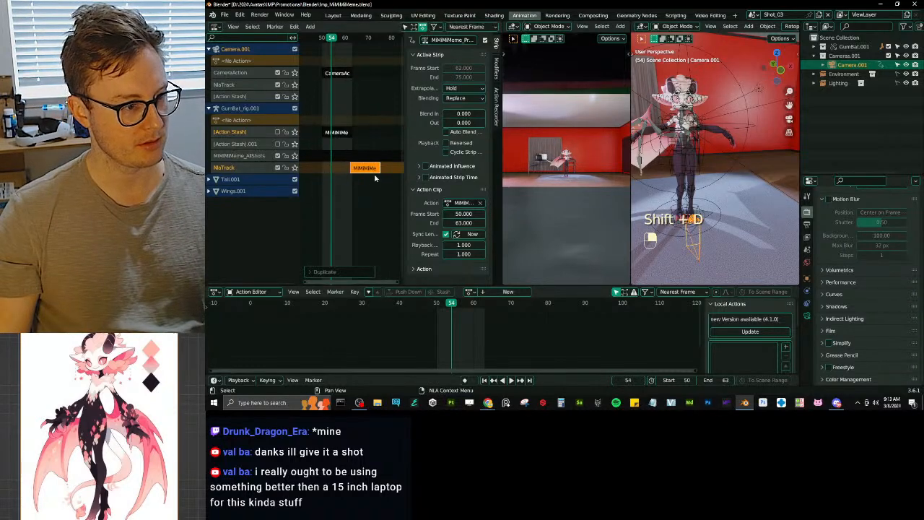
pyautogui.rightClick(247, 168)
pyautogui.moveTo(255, 159)
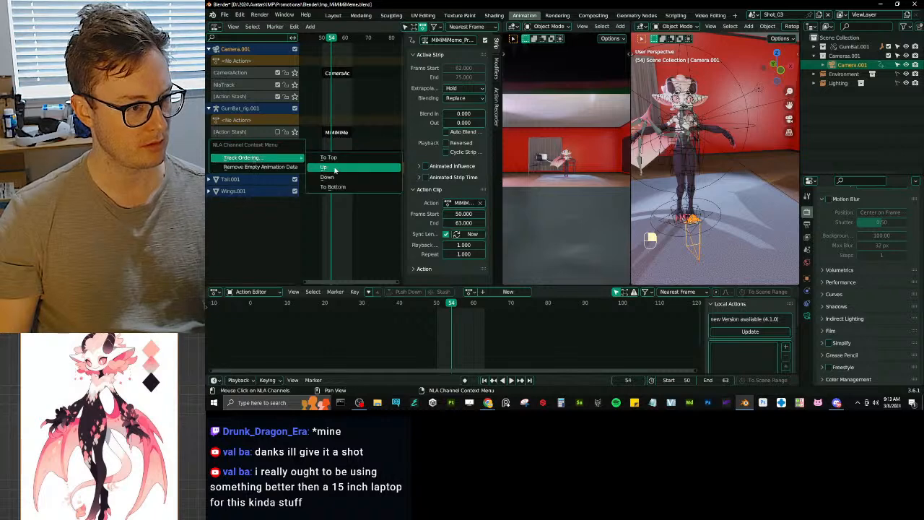
pyautogui.click(335, 168)
# Step: Move the duplicated rig strip to frame 63 on the [Action Stash].001 track
pyautogui.moveTo(368, 161); pyautogui.dragTo(368, 151)
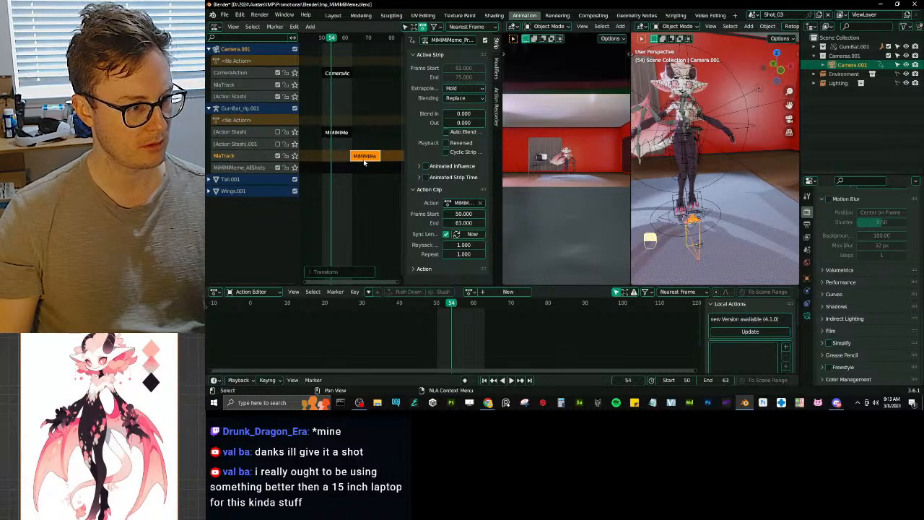
pyautogui.press('g')
pyautogui.click(368, 135)
pyautogui.press('g')
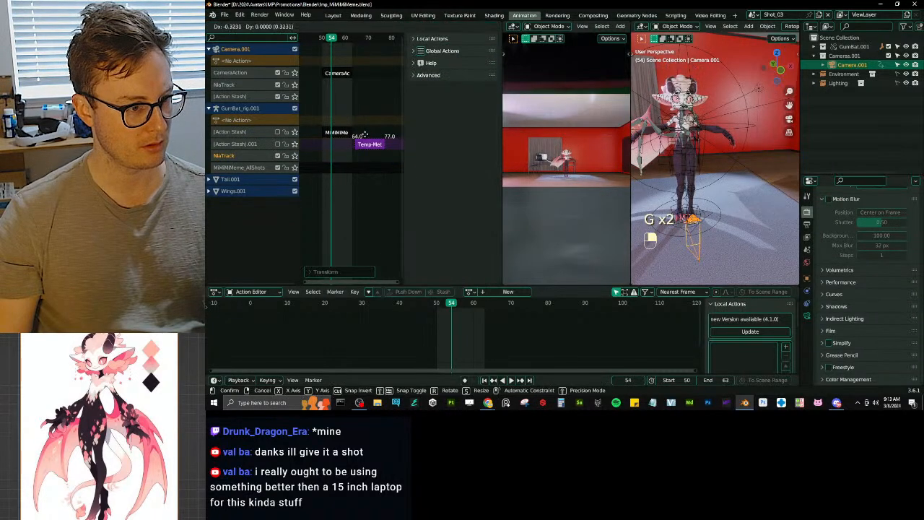
pyautogui.click(365, 135)
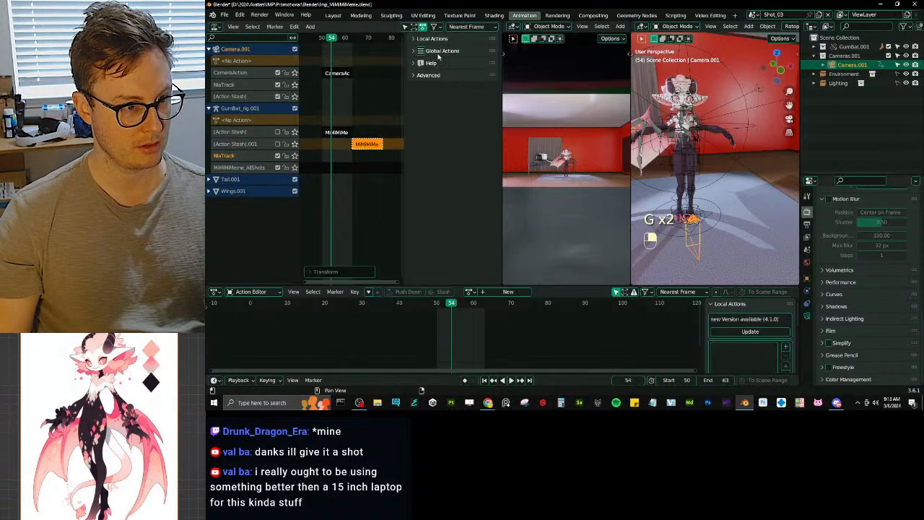
# Step: Set the duplicated rig strip's action clip range to frames 63 to 80
pyautogui.click(366, 145)
pyautogui.click(465, 213)
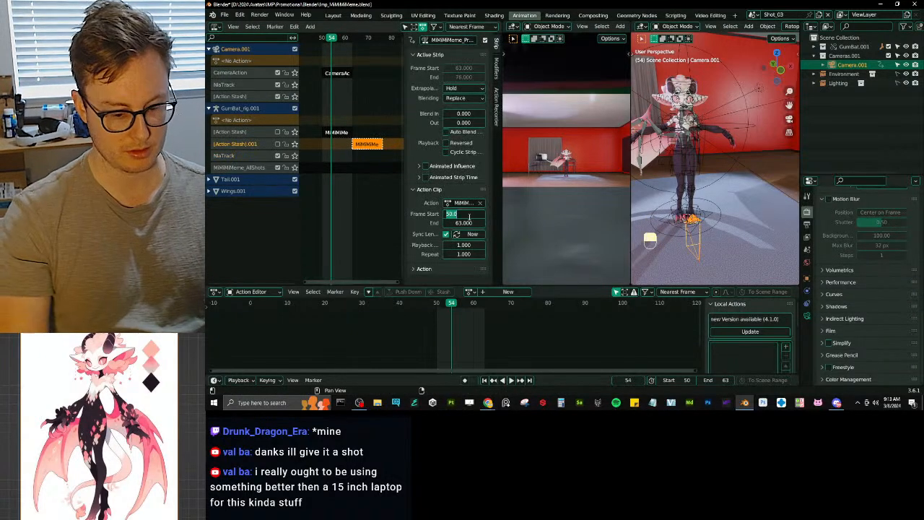
pyautogui.write('30')
pyautogui.press('BackSpace')
pyautogui.press('BackSpace')
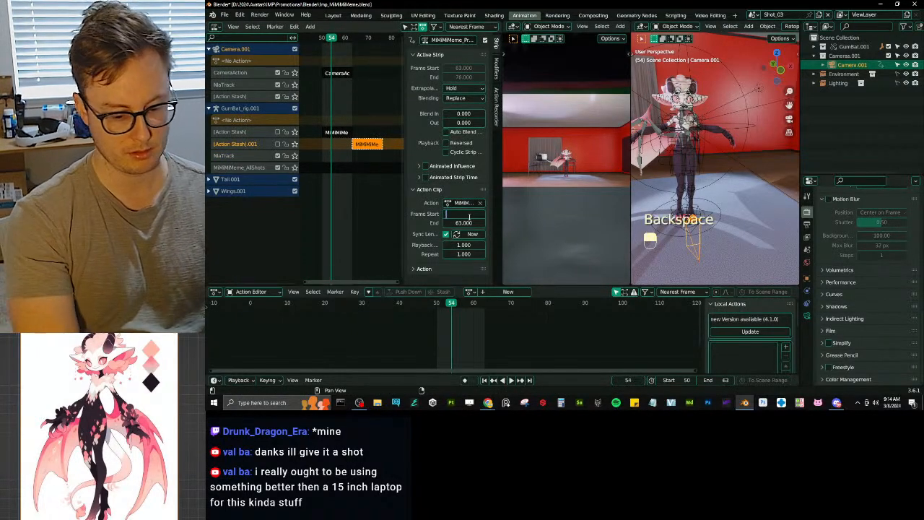
pyautogui.write('63')
pyautogui.press('Tab')
pyautogui.write('80')
pyautogui.press('Return')
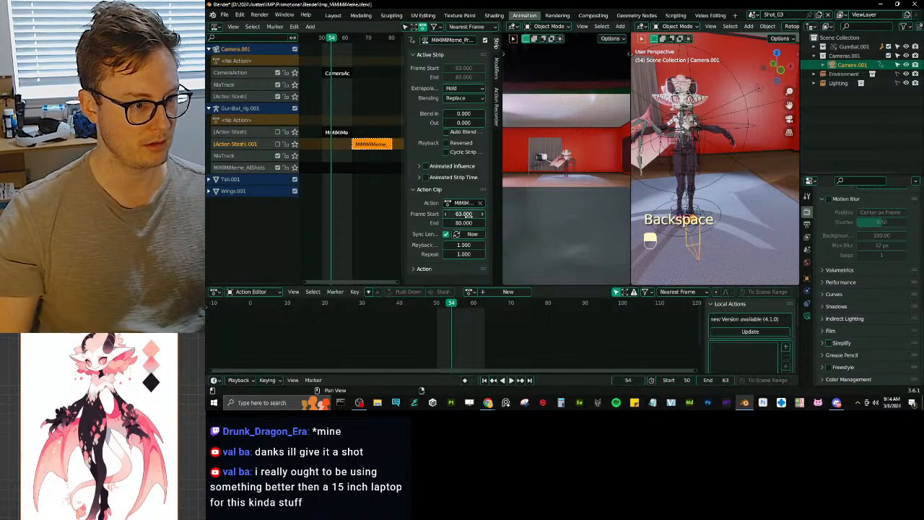
# Step: Scrub Shot_03 with GumBat_rig.001 selected to check its poses, and delete the duplicated rig strip
pyautogui.press('space')
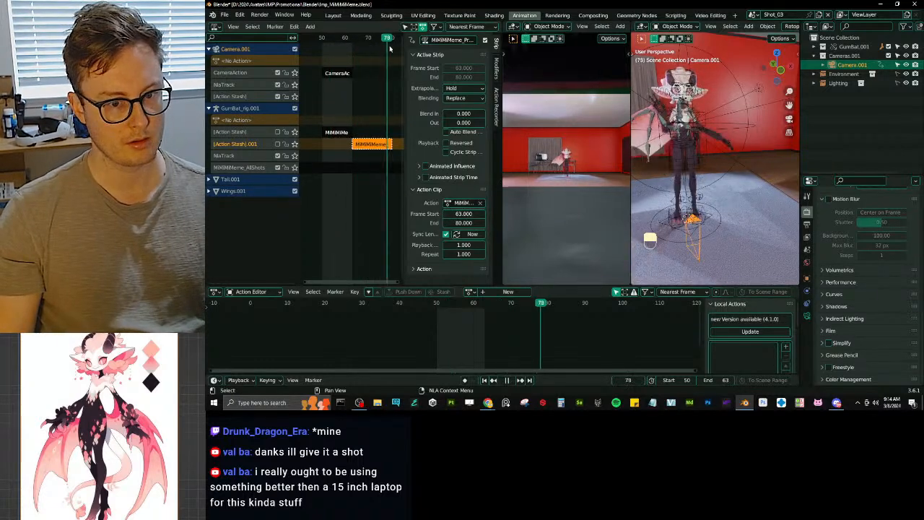
pyautogui.moveTo(325, 54)
pyautogui.mouseDown()
pyautogui.moveTo(345, 55)
pyautogui.moveTo(318, 61)
pyautogui.mouseUp()
pyautogui.click(672, 207)
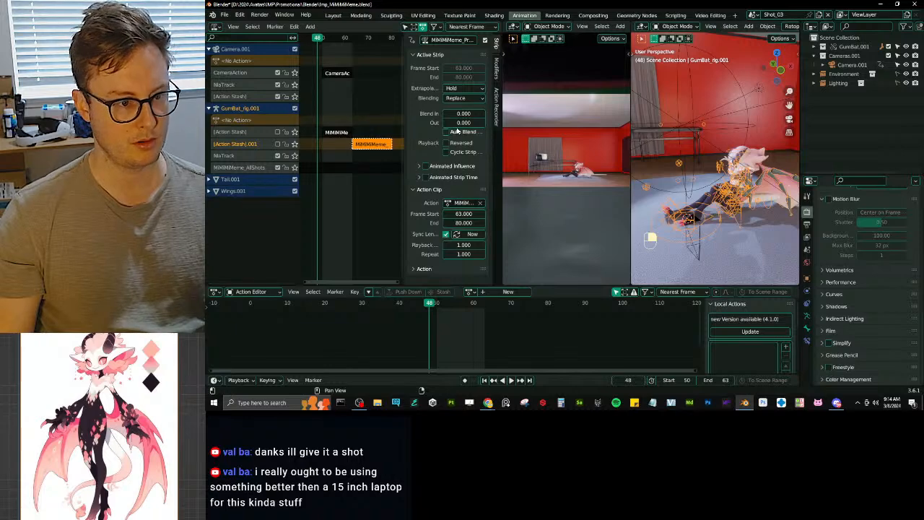
pyautogui.press('space')
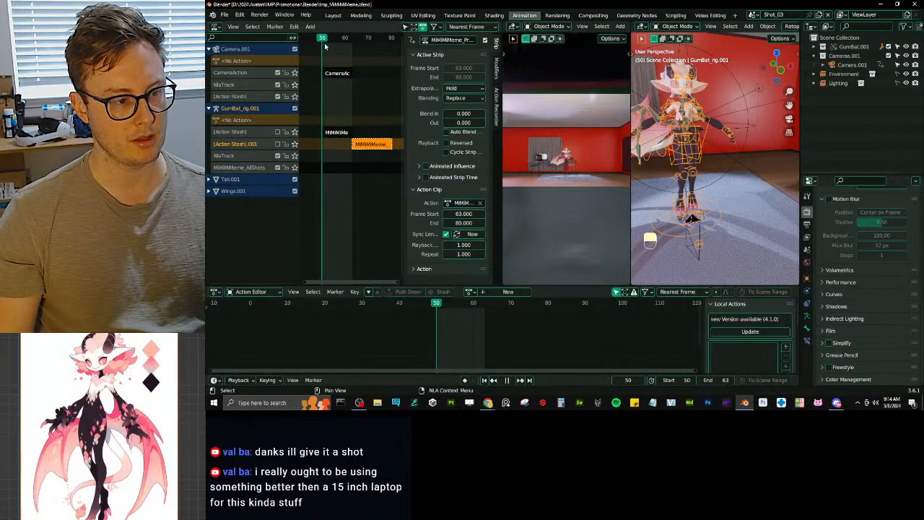
pyautogui.moveTo(326, 47); pyautogui.dragTo(377, 129)
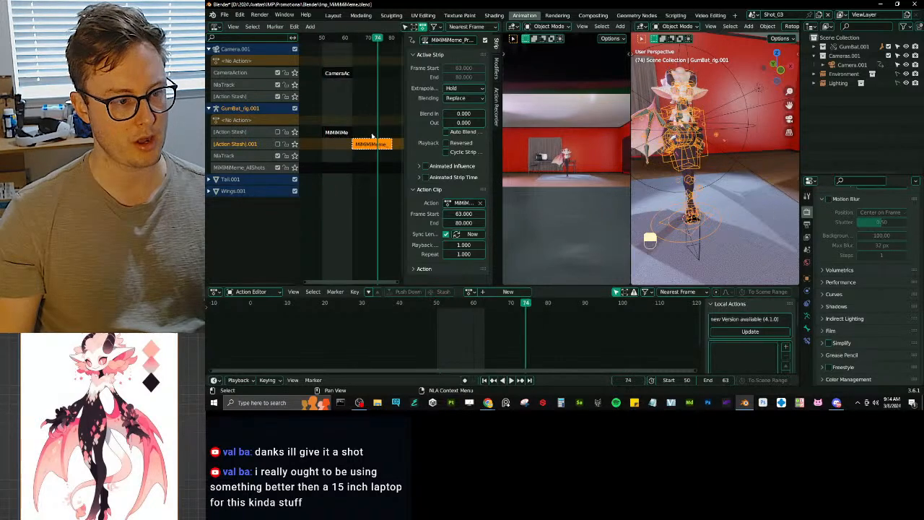
pyautogui.press('x')
# Step: Delete the full-length strip on GumBat_rig.001's MiMiMiMeme_AllShots track and scrub the shot to check the rig
pyautogui.press('space')
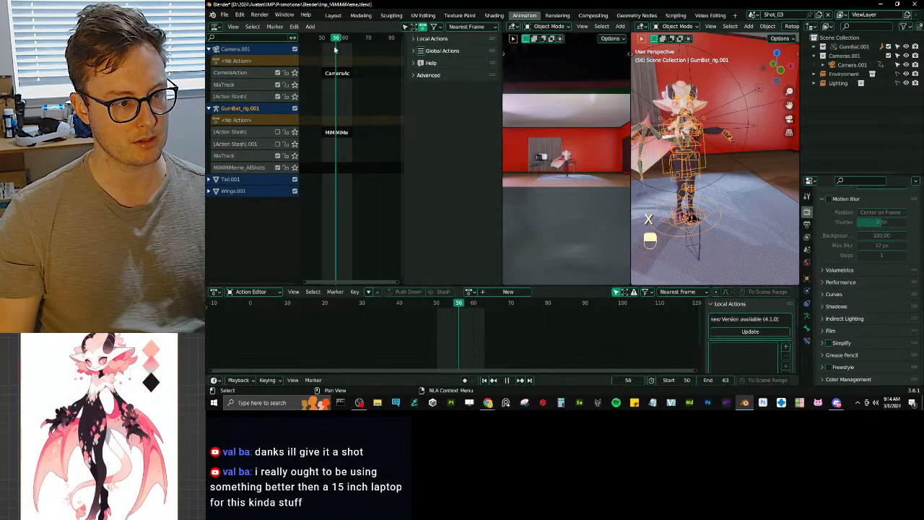
pyautogui.press('space')
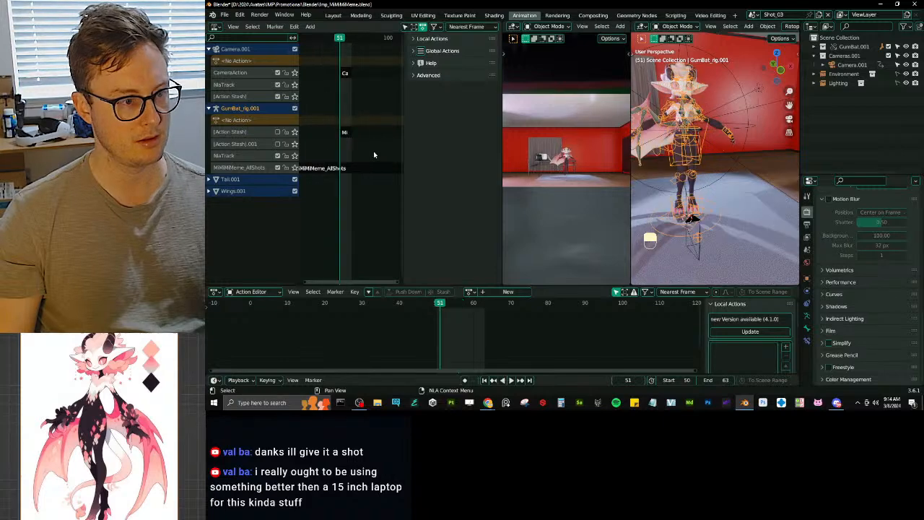
pyautogui.scroll(-3, 350, 175)
pyautogui.click(344, 168)
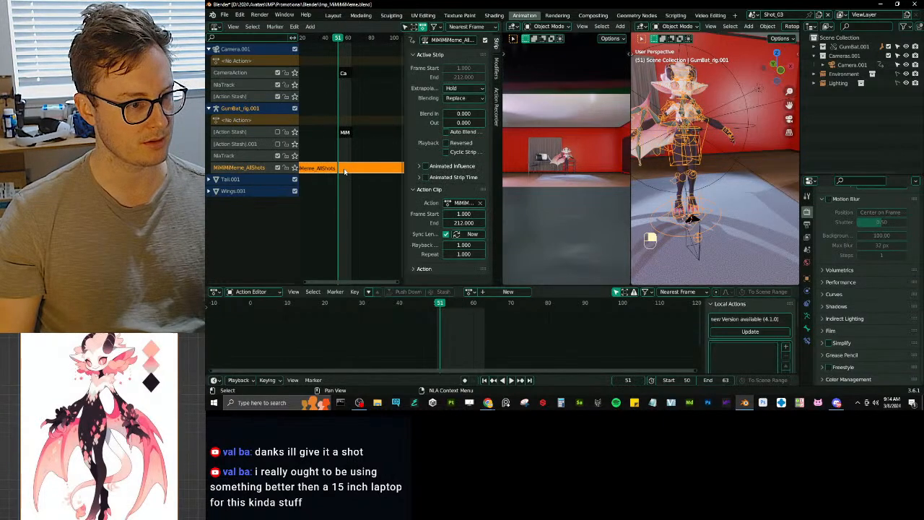
pyautogui.press('Delete')
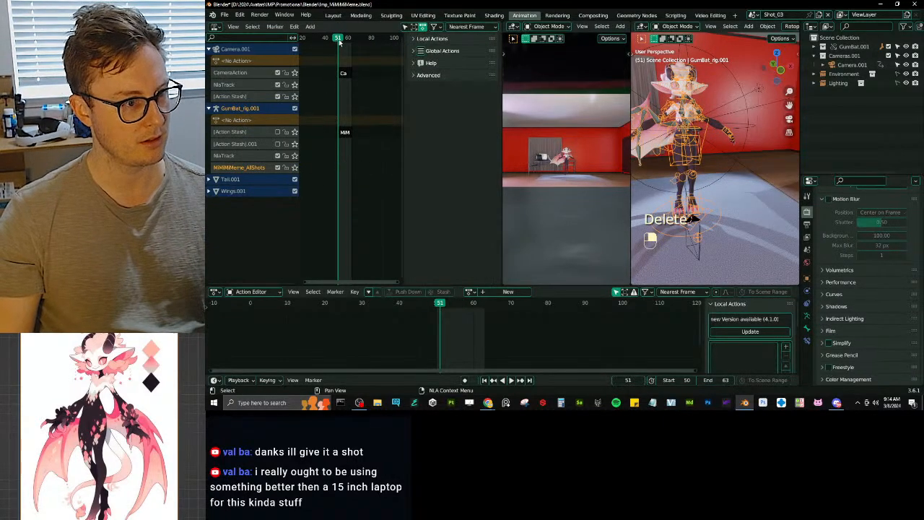
pyautogui.press('space')
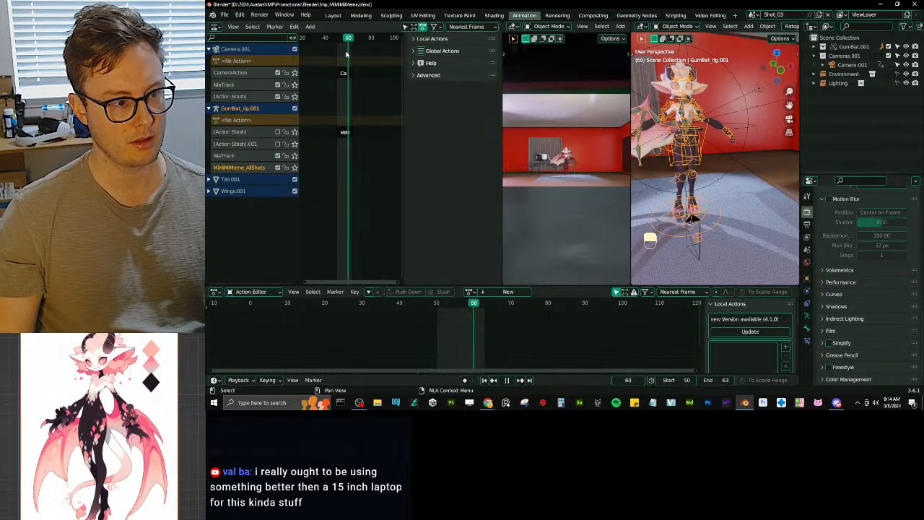
pyautogui.press('space')
# Step: Enable GumBat_rig.001's [Action Stash] track holding the trimmed strip and scrub the shot to check the motion
pyautogui.scroll(5, 350, 65)
pyautogui.click(278, 133)
pyautogui.moveTo(330, 69); pyautogui.dragTo(355, 65, button='middle')
pyautogui.moveTo(350, 39); pyautogui.dragTo(349, 85)
pyautogui.press('space')
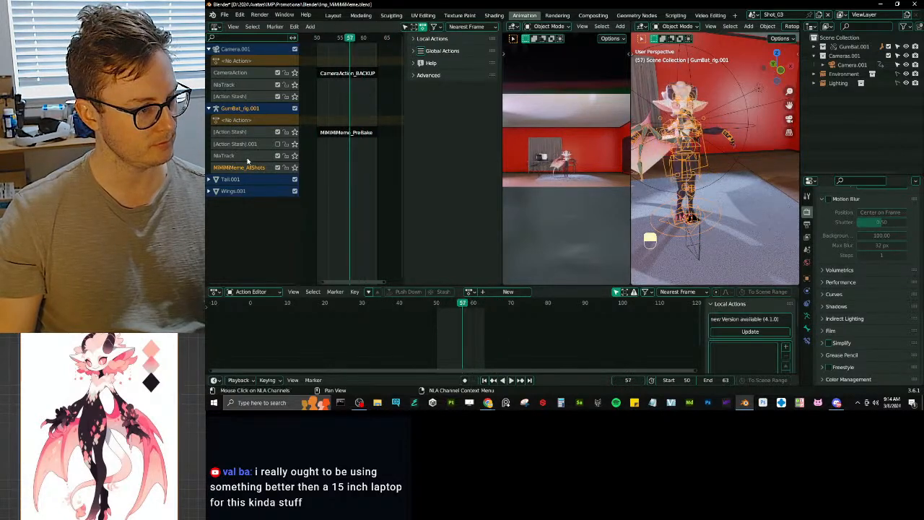
# Step: Duplicate the MiMiMiMeme_PreBake strip and place the copy at frame 63 on the [Action Stash].001 track
pyautogui.click(339, 136)
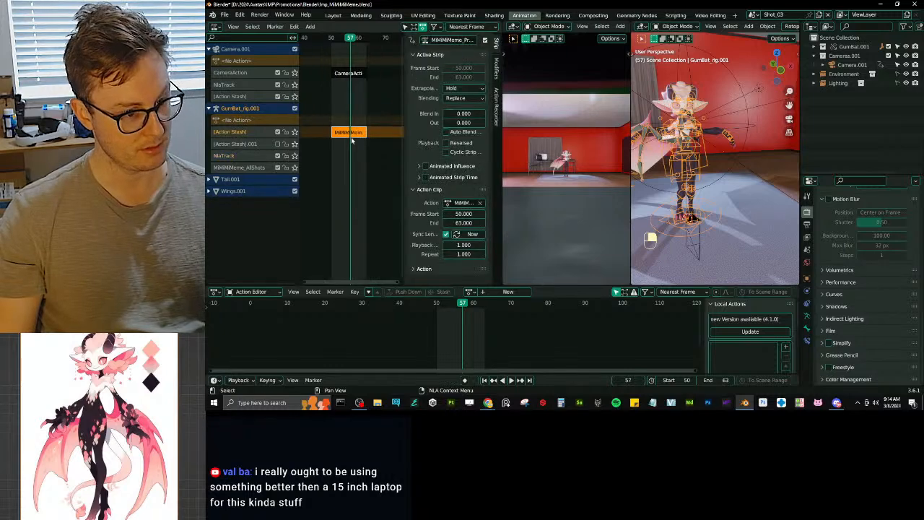
pyautogui.hotkey('shift', 'd')
pyautogui.click(305, 158)
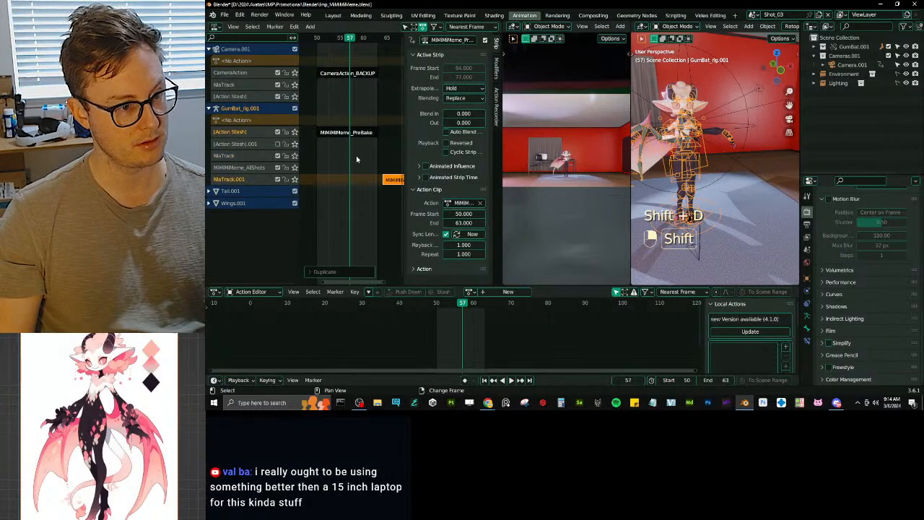
pyautogui.keyDown('shift'); pyautogui.moveTo(384, 173); pyautogui.dragTo(353, 161, button='middle'); pyautogui.keyUp('shift')
pyautogui.press('g')
pyautogui.click(354, 144)
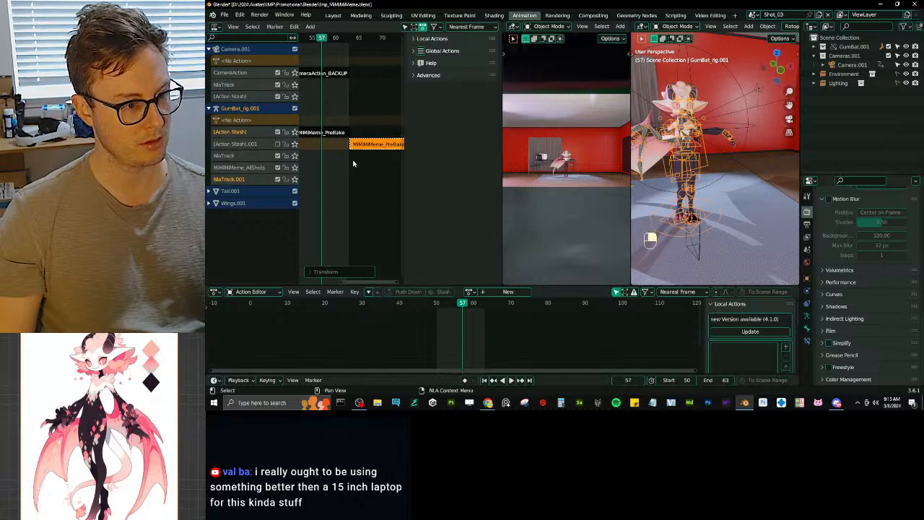
# Step: Set the copied MiMiMiMeme_PreBake strip's action clip range to frames 63 to 80
pyautogui.click(359, 148)
pyautogui.click(456, 215)
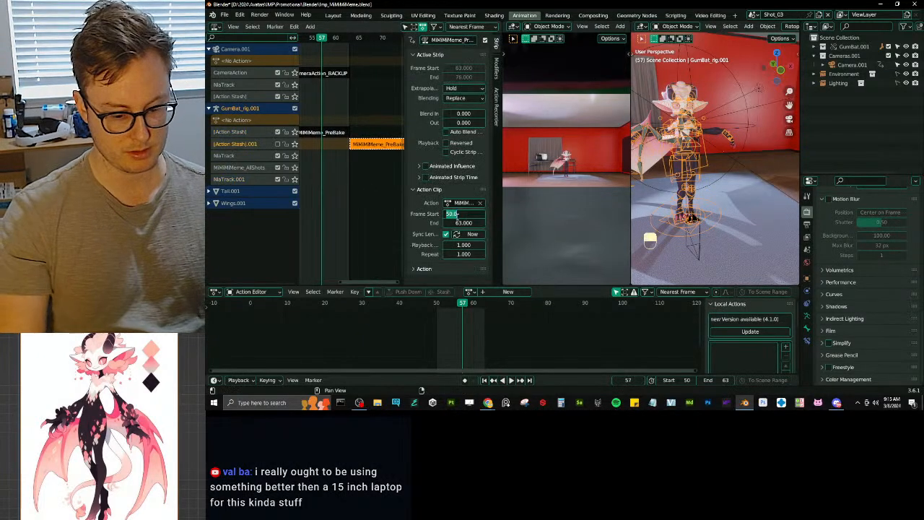
pyautogui.write('3')
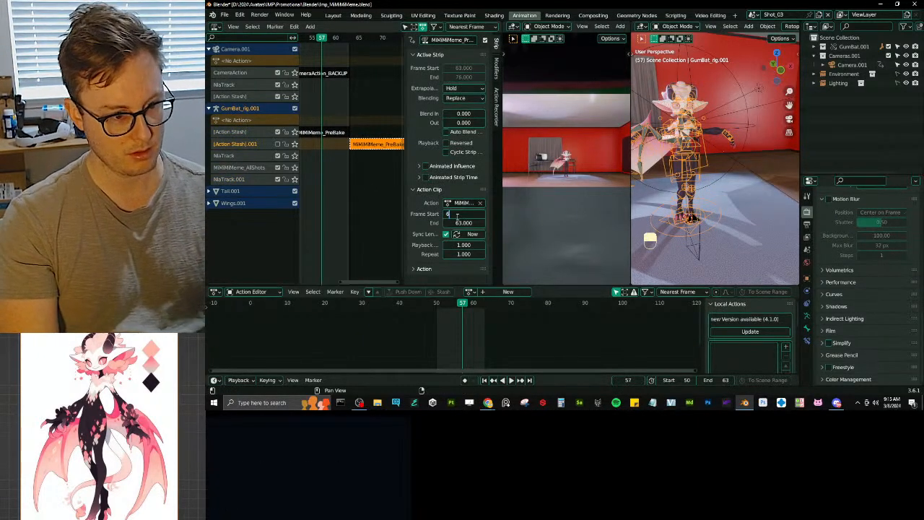
pyautogui.press('Return')
pyautogui.click(457, 214)
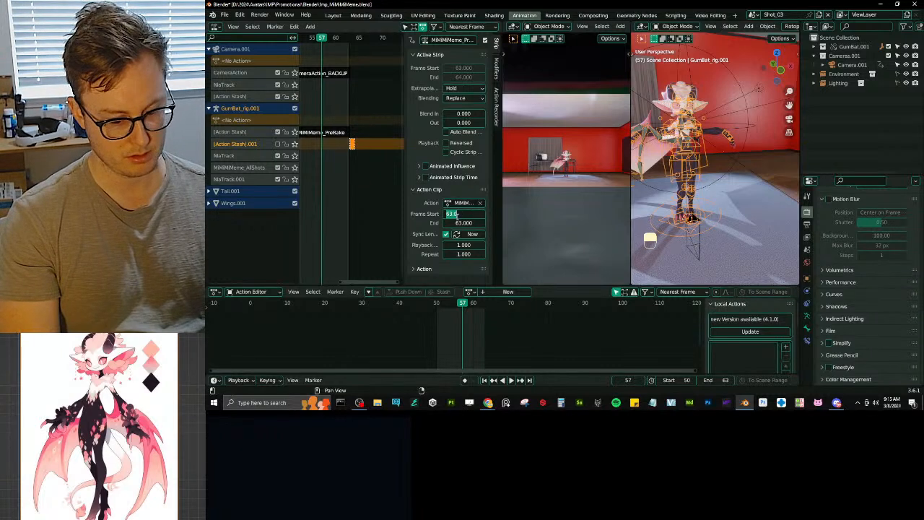
pyautogui.write('80')
pyautogui.press('Return')
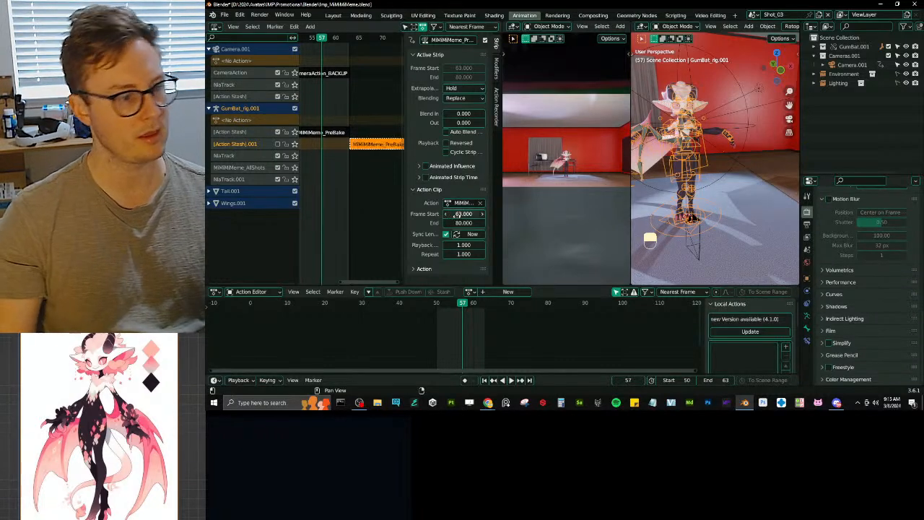
# Step: Delete the copied strip and GumBat_rig.001's empty tracks, keeping only the [Action Stash] track with the trimmed strip
pyautogui.press('x')
pyautogui.rightClick(239, 148)
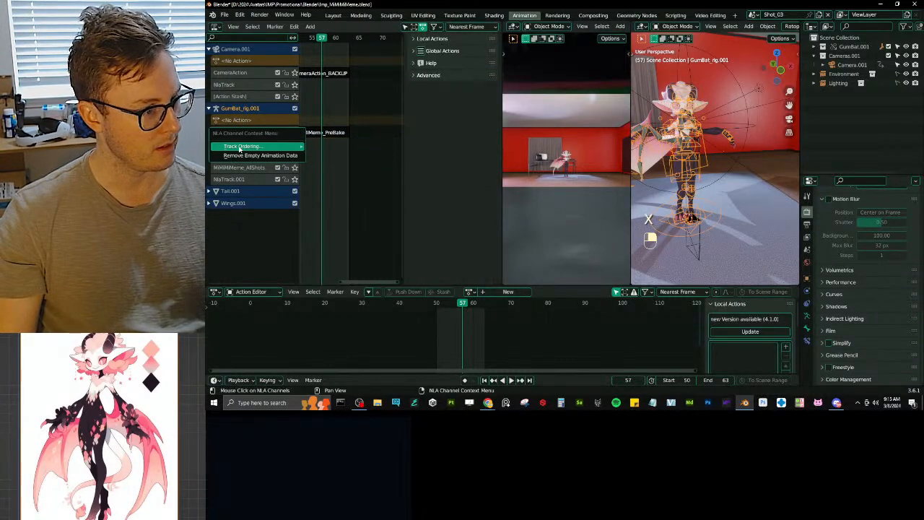
pyautogui.moveTo(239, 150)
pyautogui.click(328, 146)
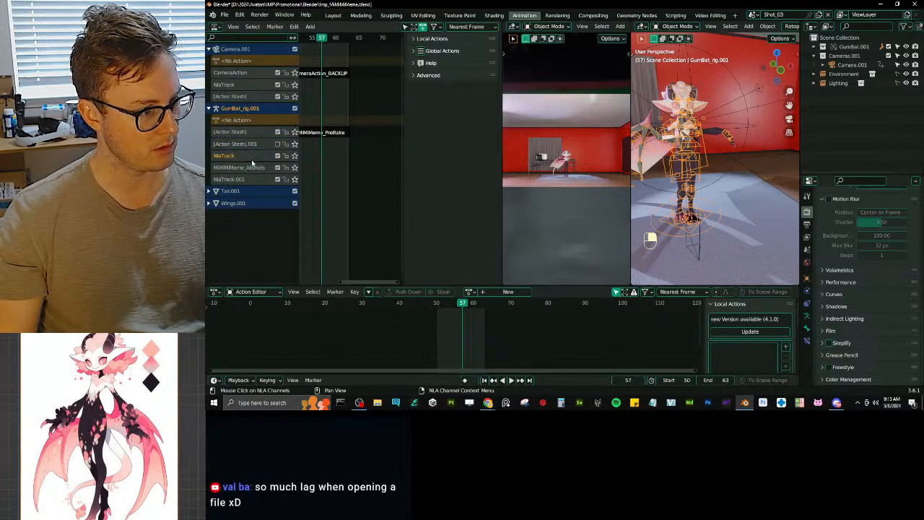
pyautogui.press('Delete')
pyautogui.press('Delete')
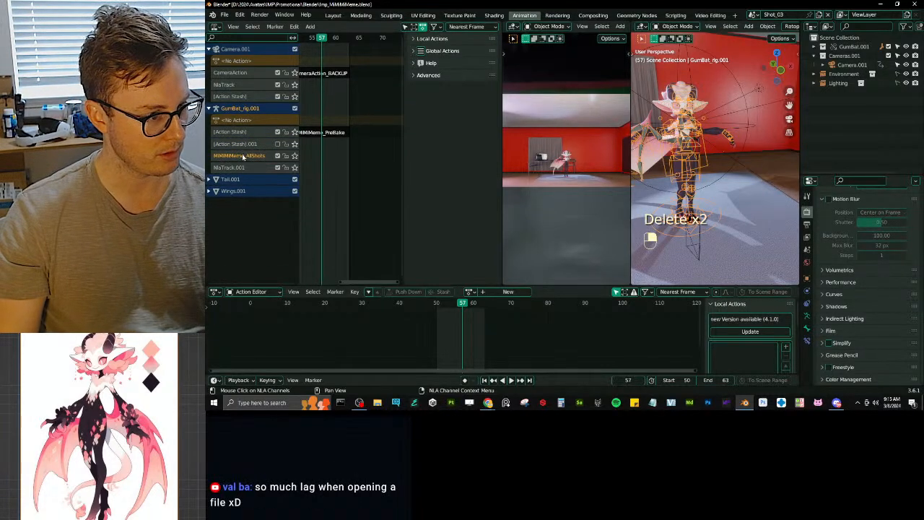
pyautogui.press('Delete')
pyautogui.press('Delete')
pyautogui.press('Delete')
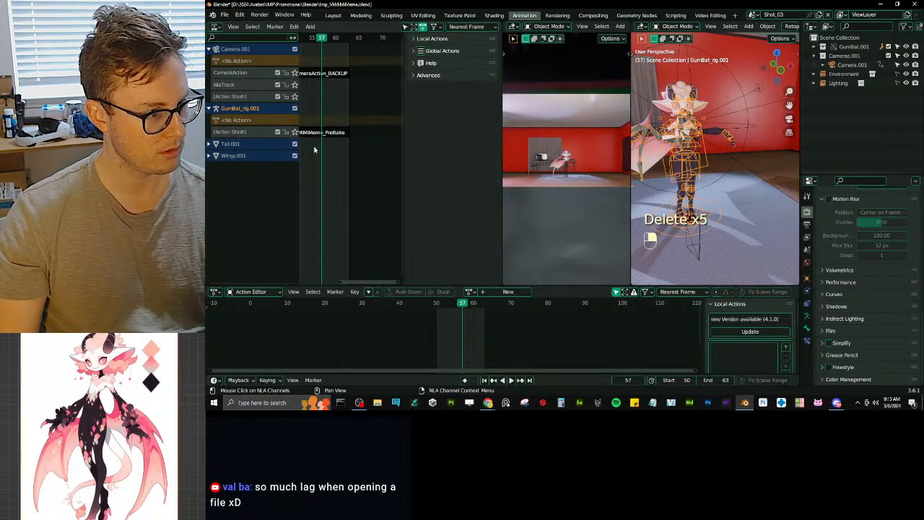
# Step: Save the file and scrub Shot_03 to check the cleaned-up rig animation
pyautogui.scroll(-2, 355, 137)
pyautogui.scroll(-2, 354, 137)
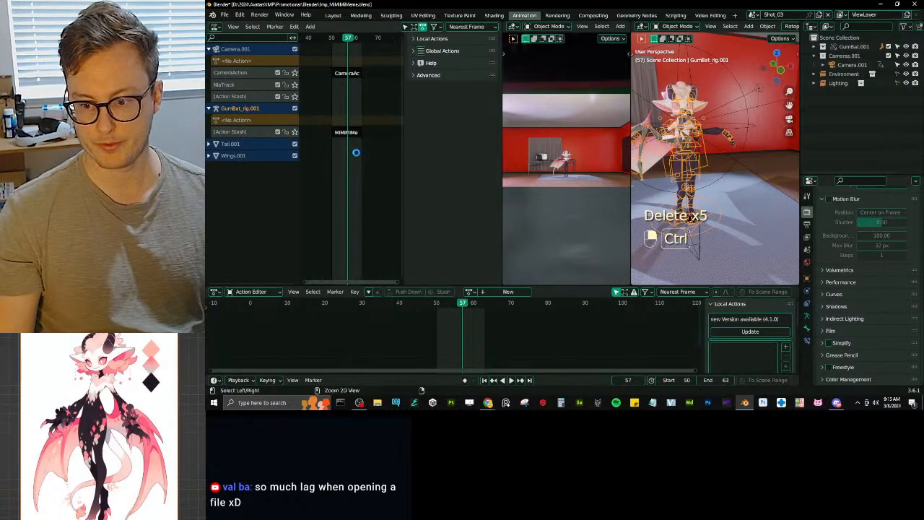
pyautogui.hotkey('ctrl', 's')
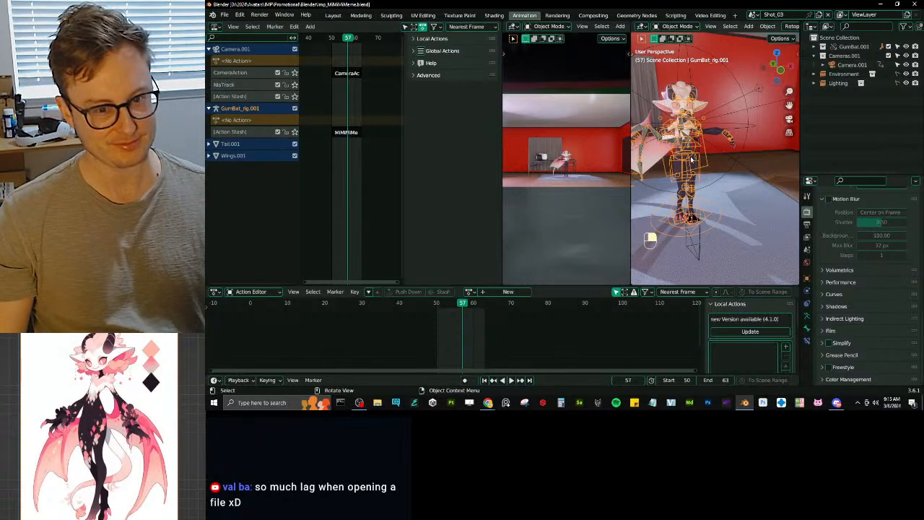
pyautogui.press('ctrl')
pyautogui.hotkey('ctrl', 's')
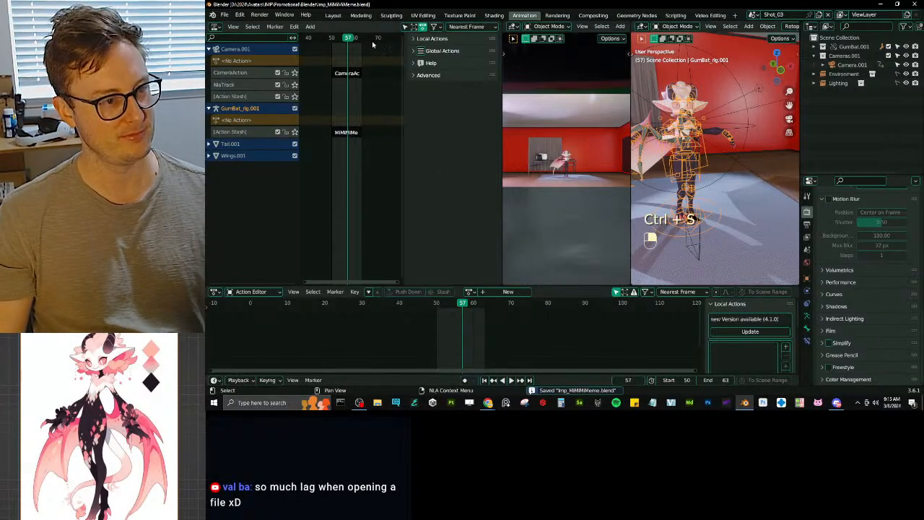
pyautogui.press('space')
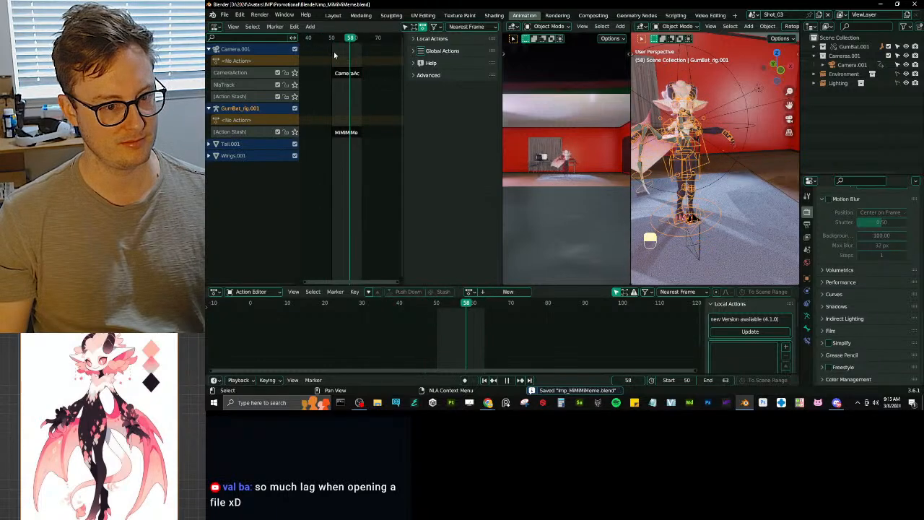
# Step: Play back the Shot_03 animation, stop it and save the file
pyautogui.press('space')
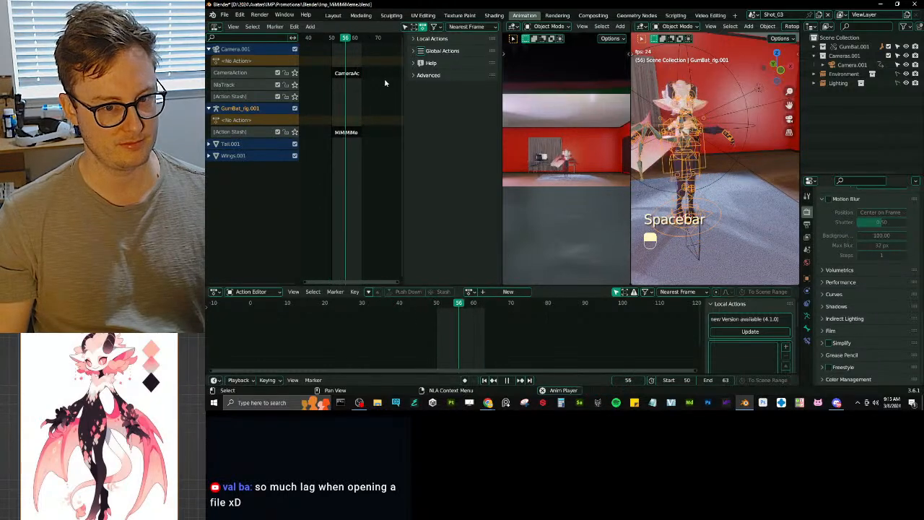
pyautogui.press('space')
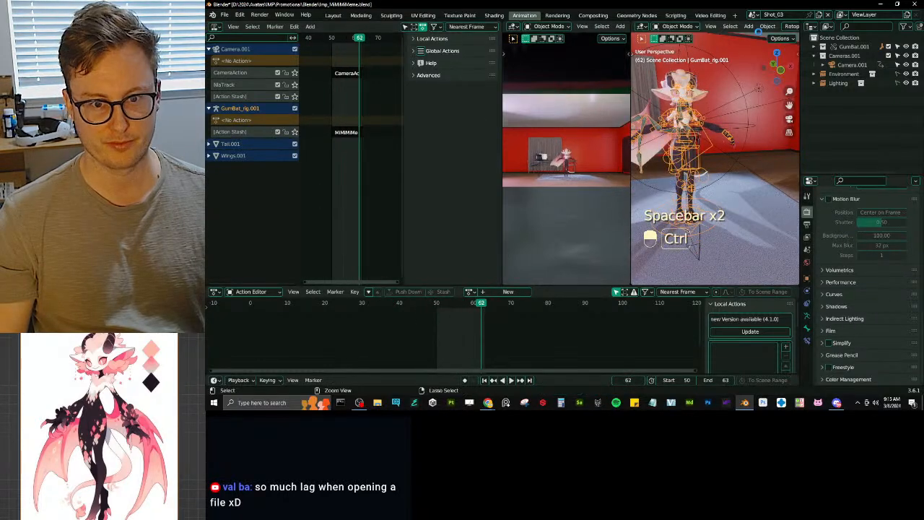
pyautogui.hotkey('ctrl', 's')
# Step: Switch to the _VideoEdit scene in the Video Editing workspace, play the edit, save the file and scrub to frame 8
pyautogui.click(753, 15)
pyautogui.click(769, 34)
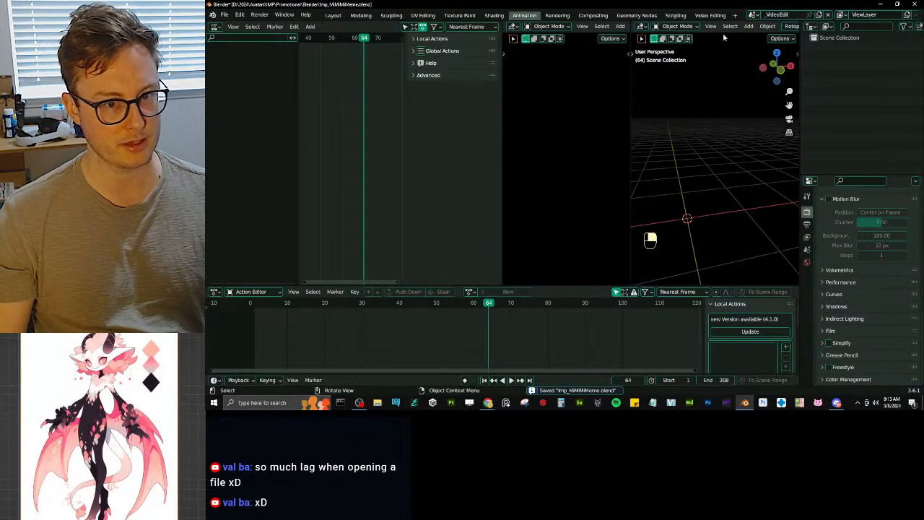
pyautogui.click(710, 15)
pyautogui.press('space')
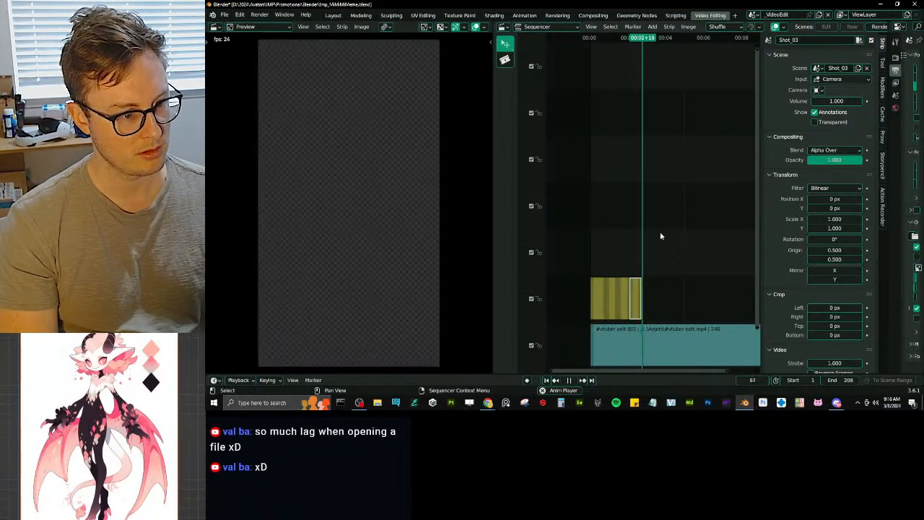
pyautogui.hotkey('shift', 'Left')
pyautogui.hotkey('ctrl', 's')
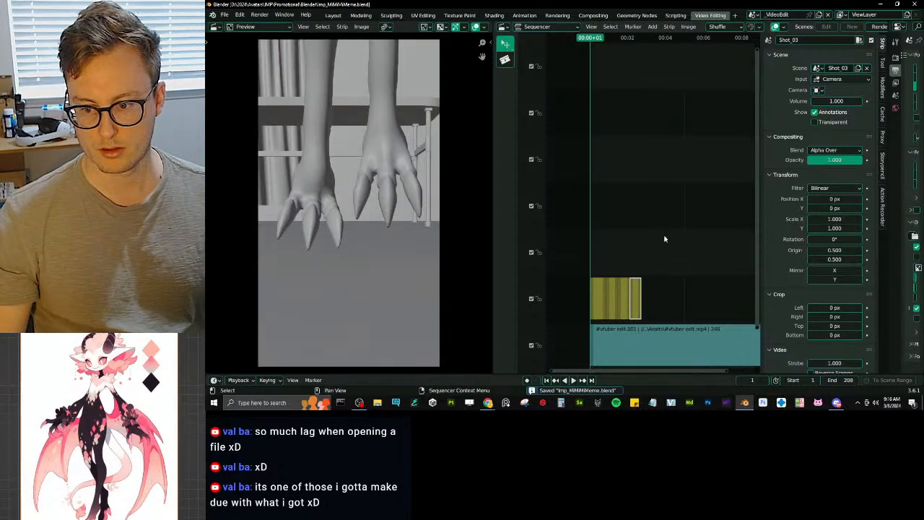
pyautogui.moveTo(590, 38); pyautogui.dragTo(595, 41)
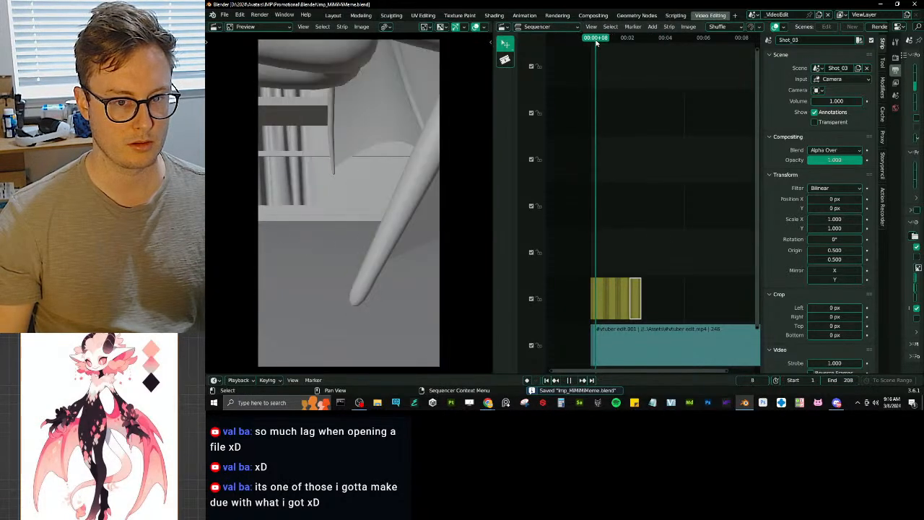
# Step: Switch to the Shot_01 scene in the Animation workspace, put the rig in Object Mode, save, and go to frame 8
pyautogui.click(753, 15)
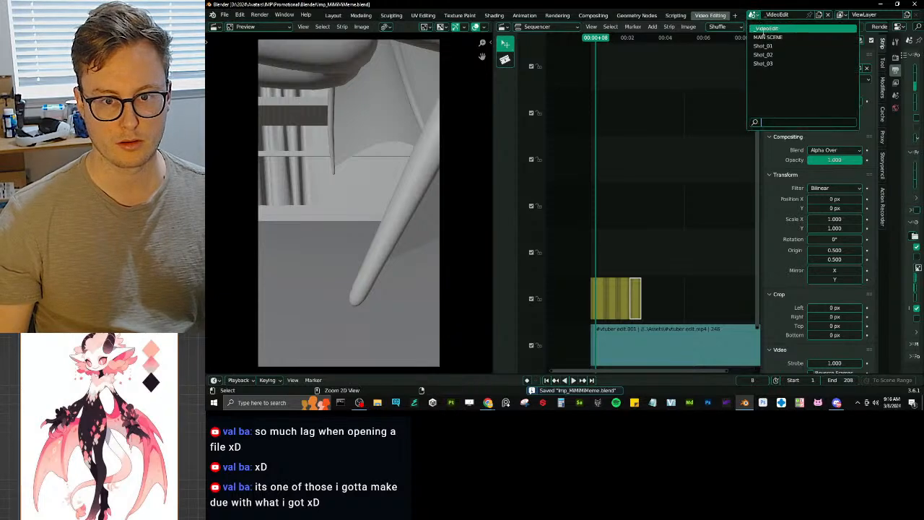
pyautogui.press('Down')
pyautogui.press('Down')
pyautogui.press('Return')
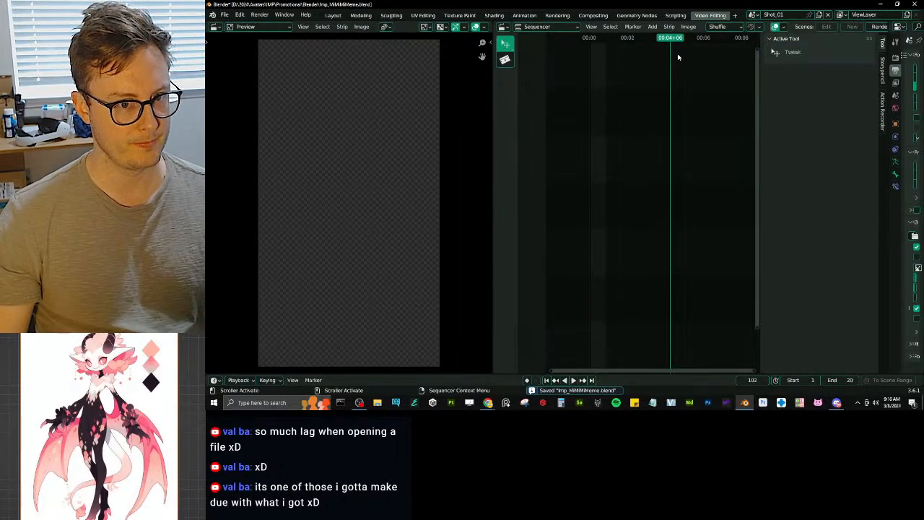
pyautogui.click(524, 15)
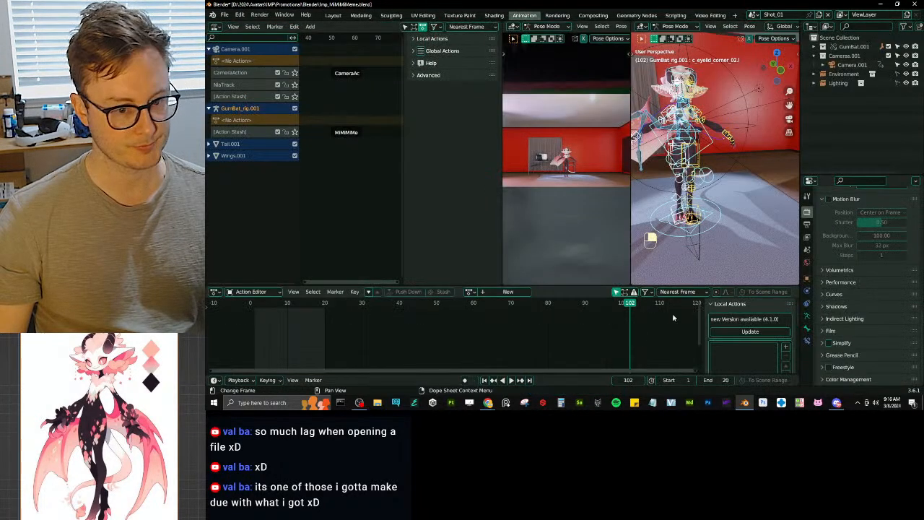
pyautogui.hotkey('ctrl', 'Tab')
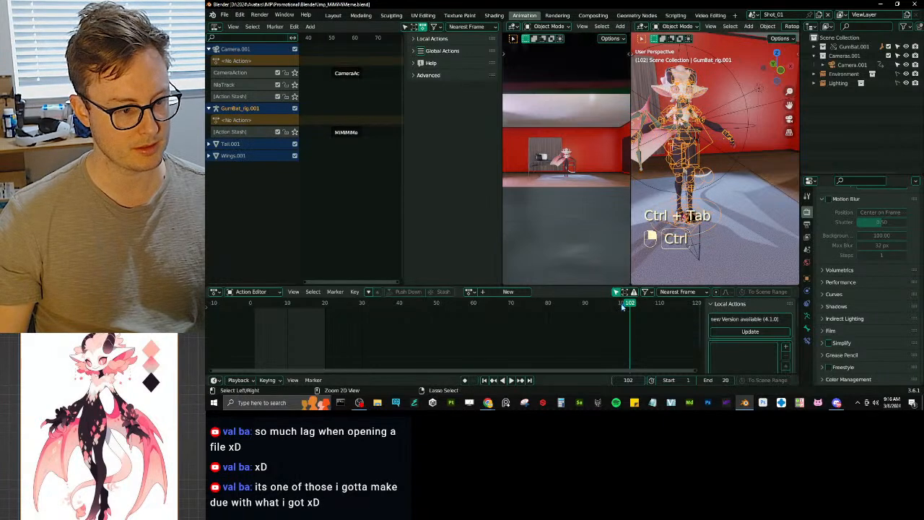
pyautogui.hotkey('ctrl', 's')
pyautogui.moveTo(441, 318); pyautogui.dragTo(280, 321)
# Step: Set the action clip range of GumBat_rig.001's MiMiMiMeme_PreBake strip to frames 0 to 223
pyautogui.click(341, 134)
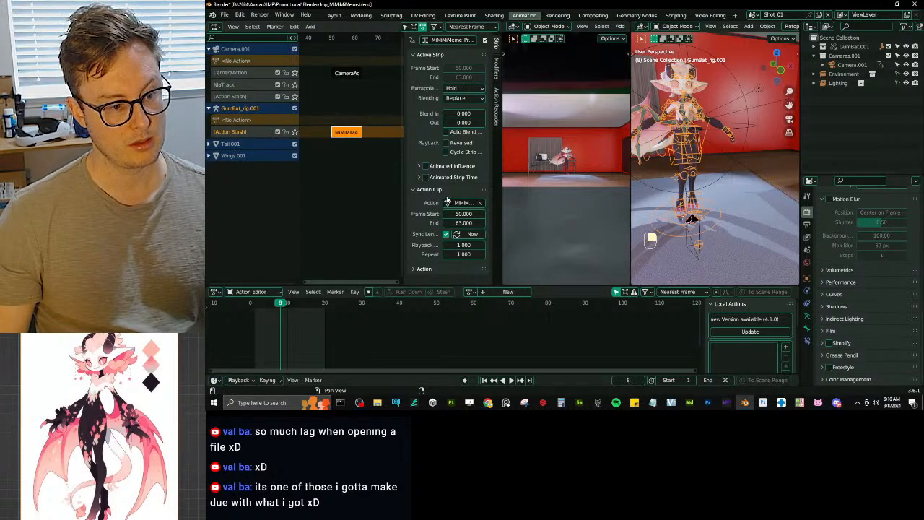
pyautogui.click(443, 268)
pyautogui.scroll(-2, 443, 267)
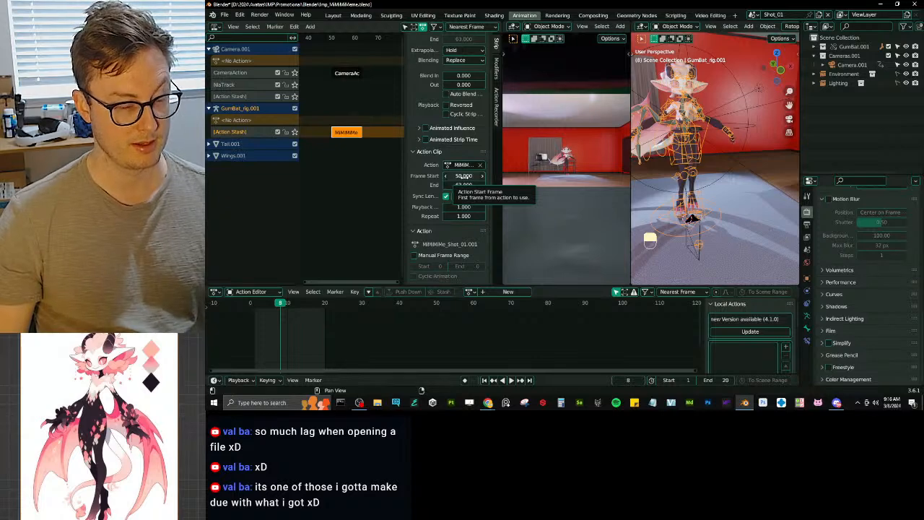
pyautogui.doubleClick(463, 176)
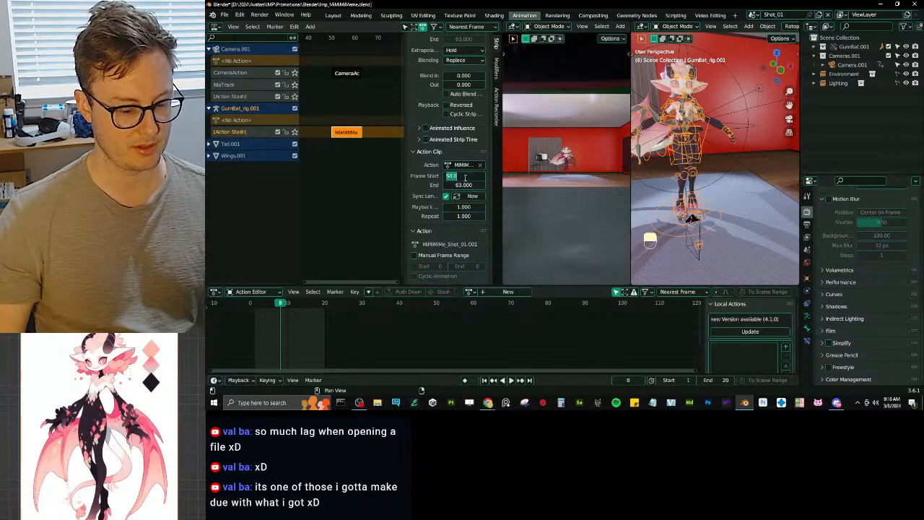
pyautogui.write('0')
pyautogui.press('Tab')
pyautogui.write('2')
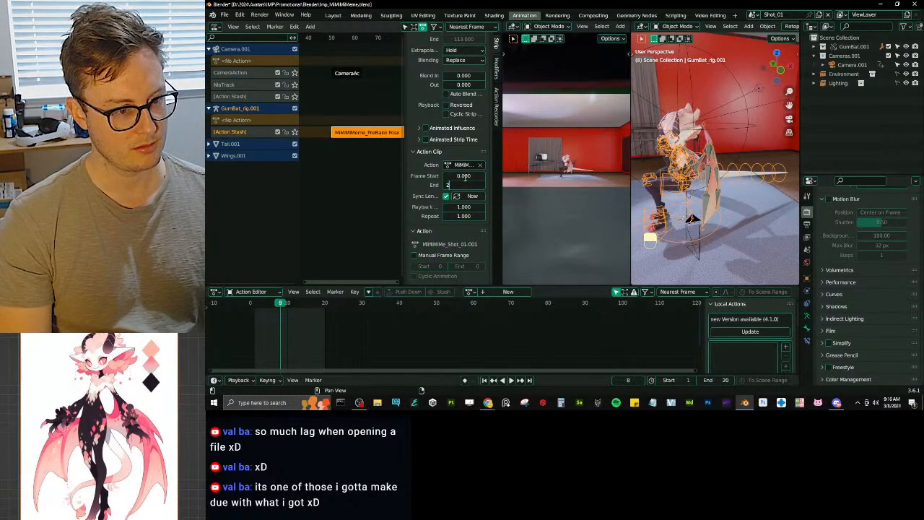
pyautogui.write('23')
pyautogui.press('Return')
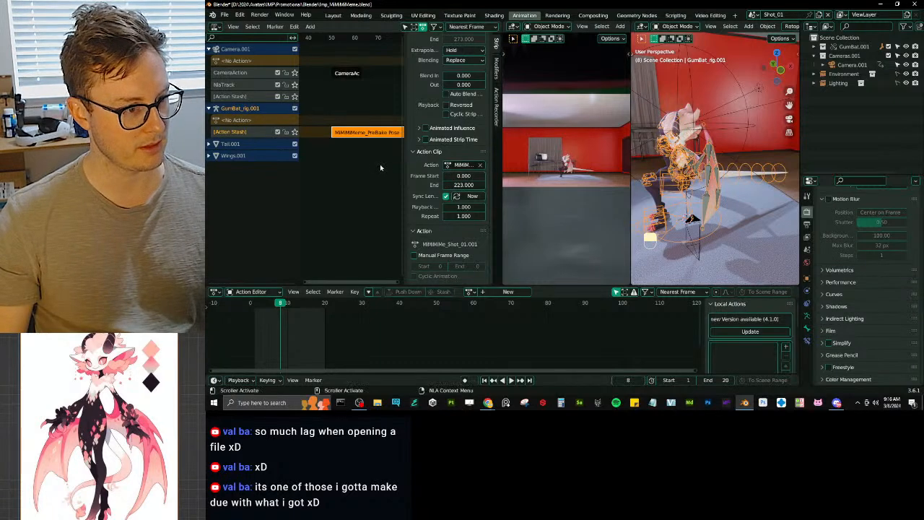
# Step: Move the MiMiMiMeme_PreBake strip so it starts at frame 0, and save the file
pyautogui.scroll(-8, 373, 152)
pyautogui.press('g')
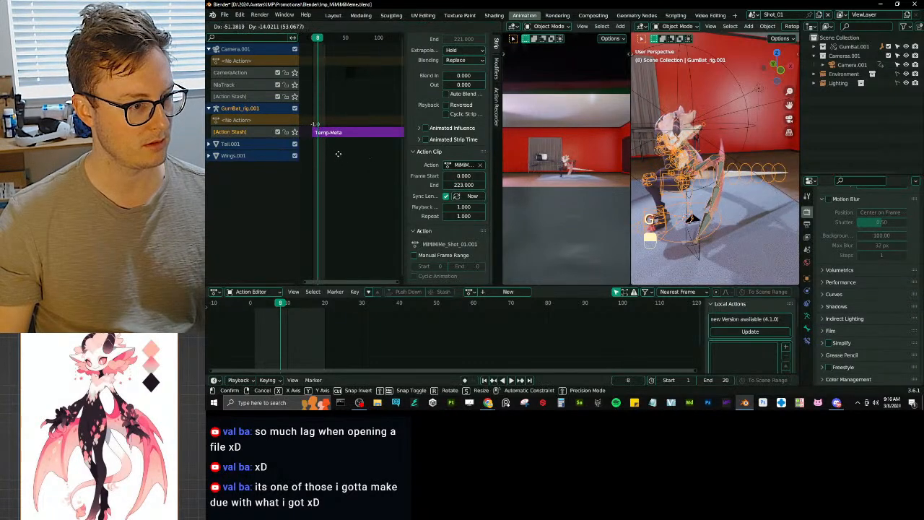
pyautogui.click(339, 153)
pyautogui.hotkey('ctrl', 's')
pyautogui.scroll(3, 378, 166)
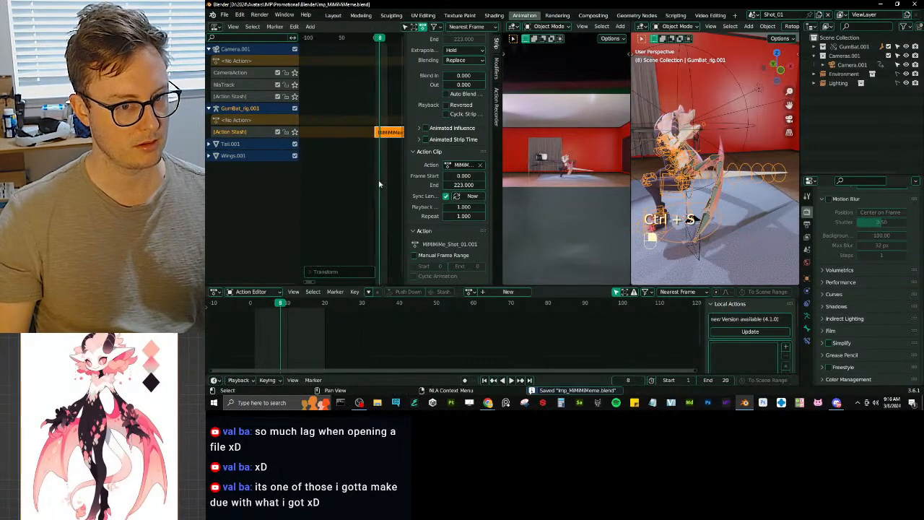
pyautogui.moveTo(379, 167); pyautogui.dragTo(325, 150, button='middle')
pyautogui.scroll(10, 345, 153)
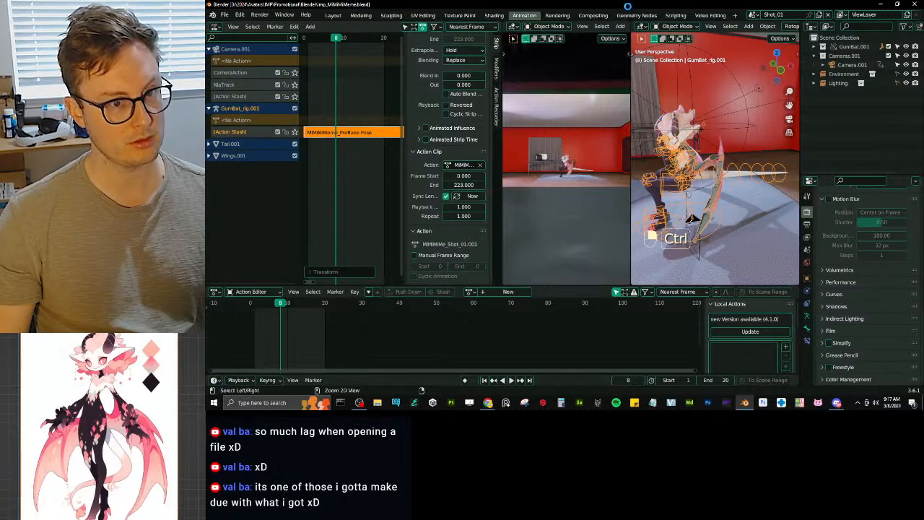
pyautogui.hotkey('ctrl', 's')
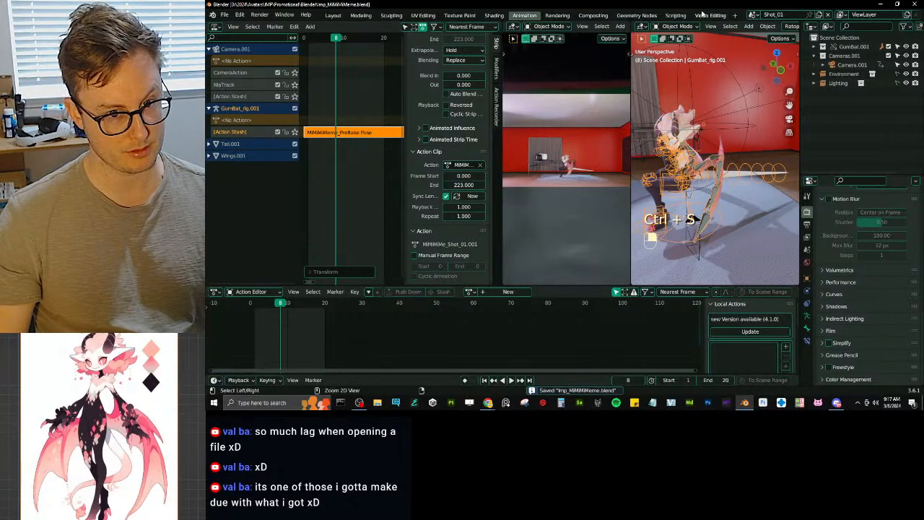
# Step: Switch to the Shot_03 scene and return to the Animation workspace
pyautogui.click(753, 14)
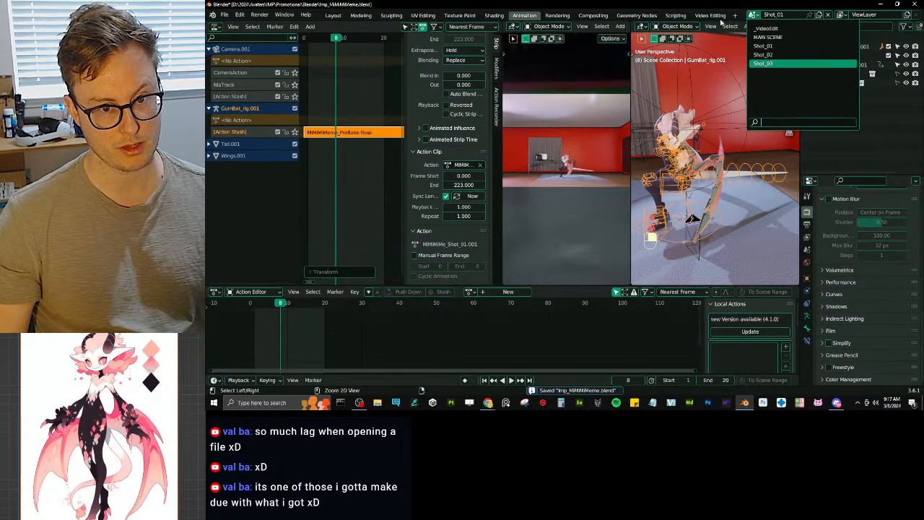
pyautogui.click(763, 64)
pyautogui.click(713, 15)
pyautogui.click(524, 16)
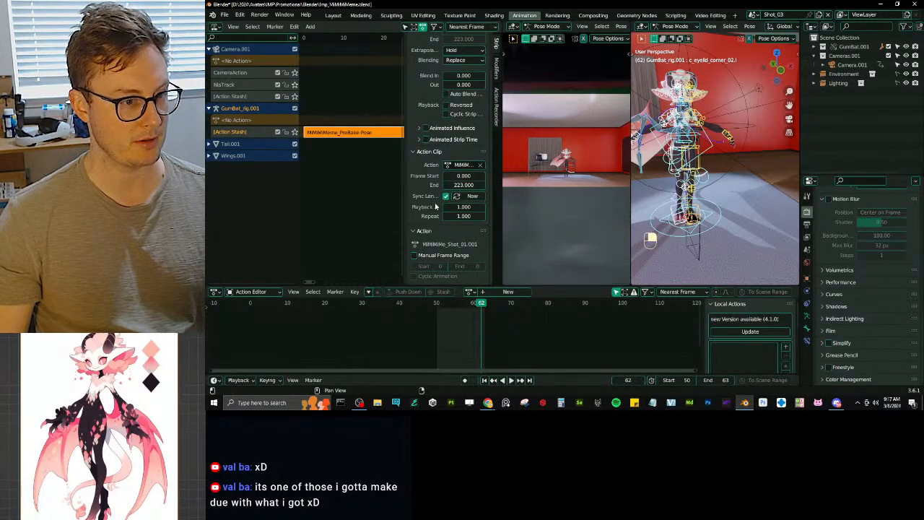
# Step: Examine the modifiers available for the MiMiMiMeme_PreBake strip in Shot_03 and return to its strip properties
pyautogui.click(496, 69)
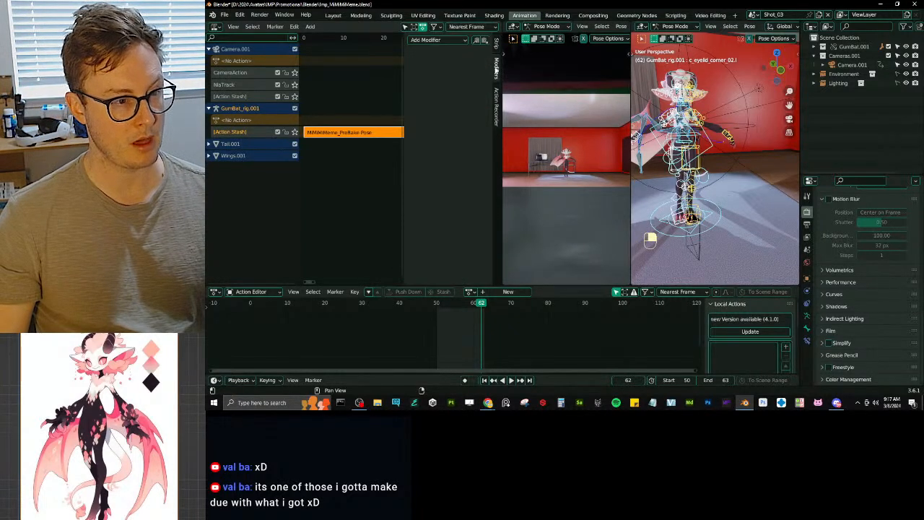
pyautogui.click(451, 40)
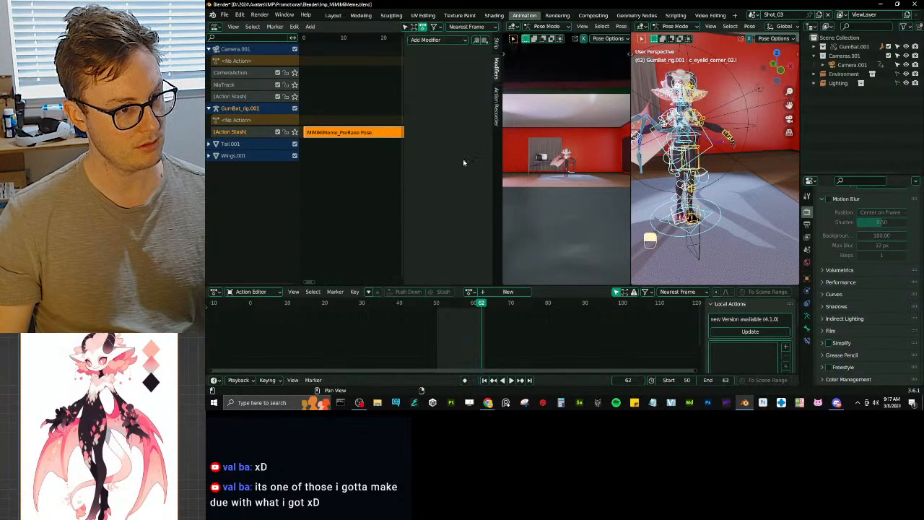
pyautogui.click(498, 49)
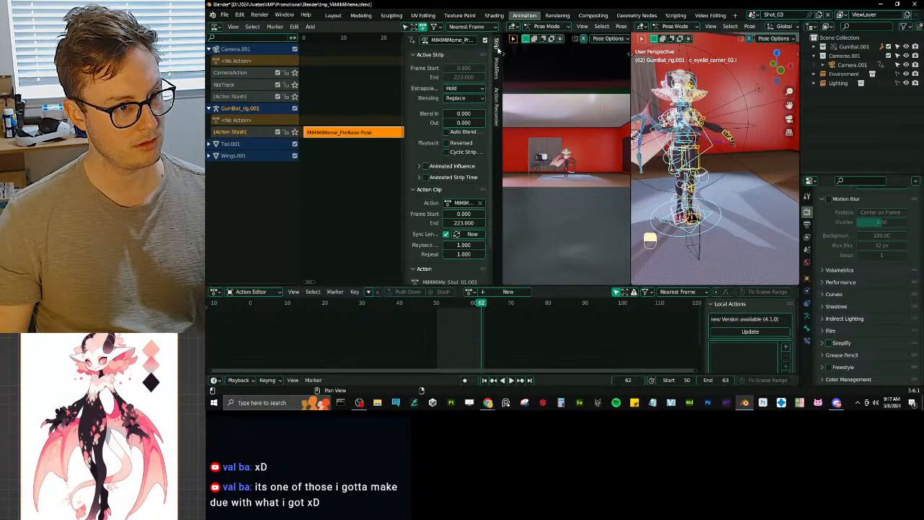
pyautogui.click(497, 67)
pyautogui.click(433, 40)
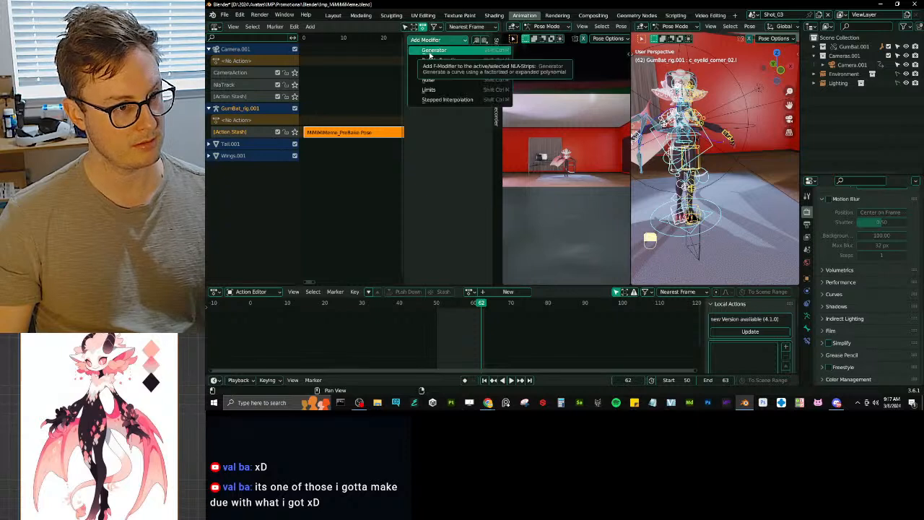
pyautogui.click(496, 47)
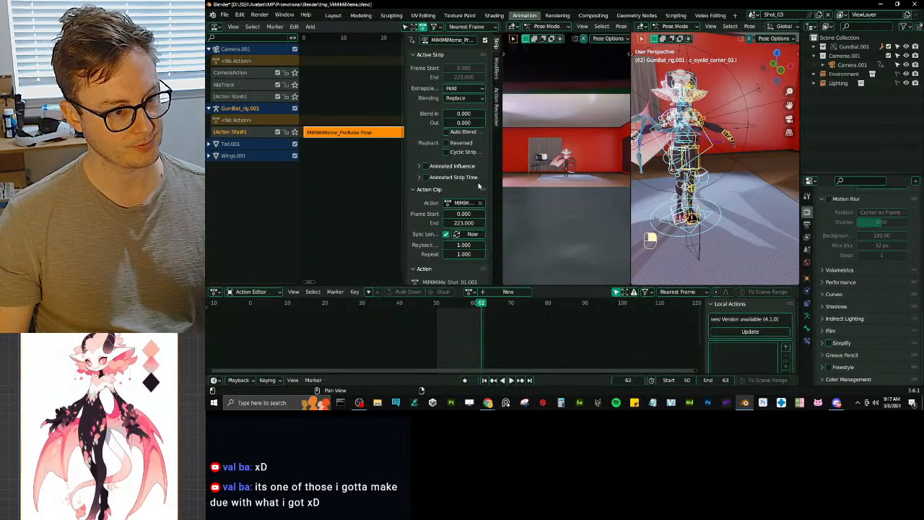
# Step: Widen the NLA editor, look through the strip's properties, and collapse the Active Strip, Action Clip and Action sections
pyautogui.moveTo(501, 176); pyautogui.dragTo(556, 170)
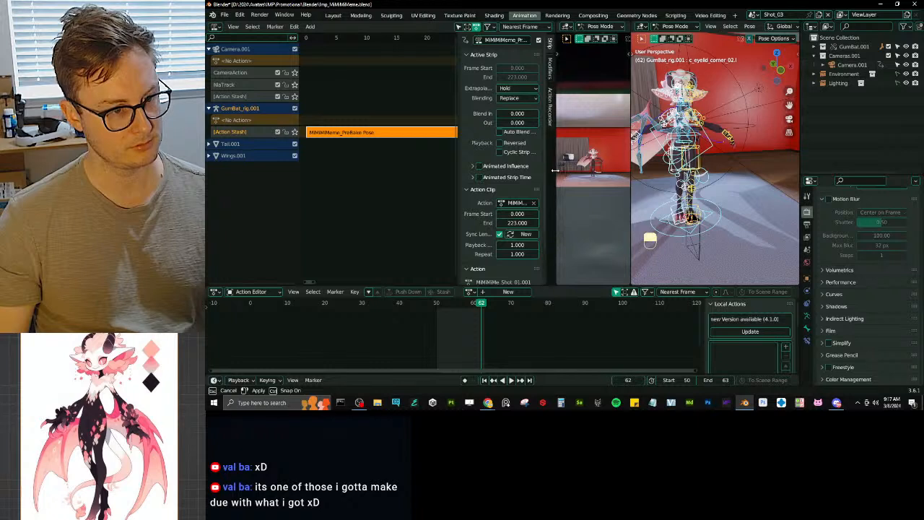
pyautogui.click(514, 167)
pyautogui.click(513, 177)
pyautogui.click(513, 179)
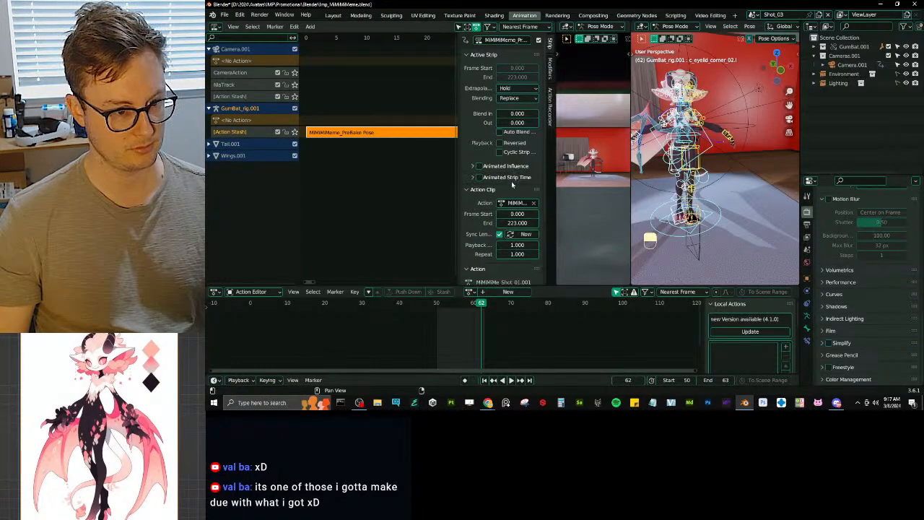
pyautogui.scroll(-2, 483, 205)
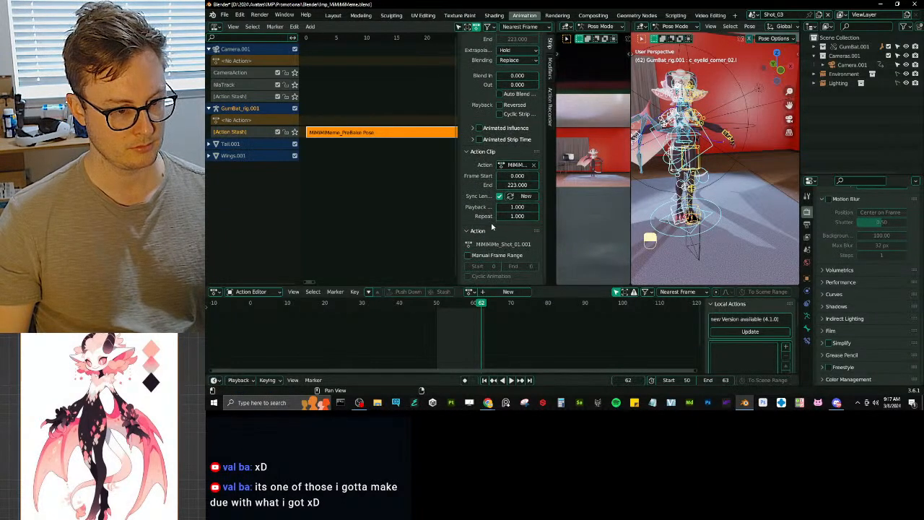
pyautogui.click(492, 230)
pyautogui.click(491, 189)
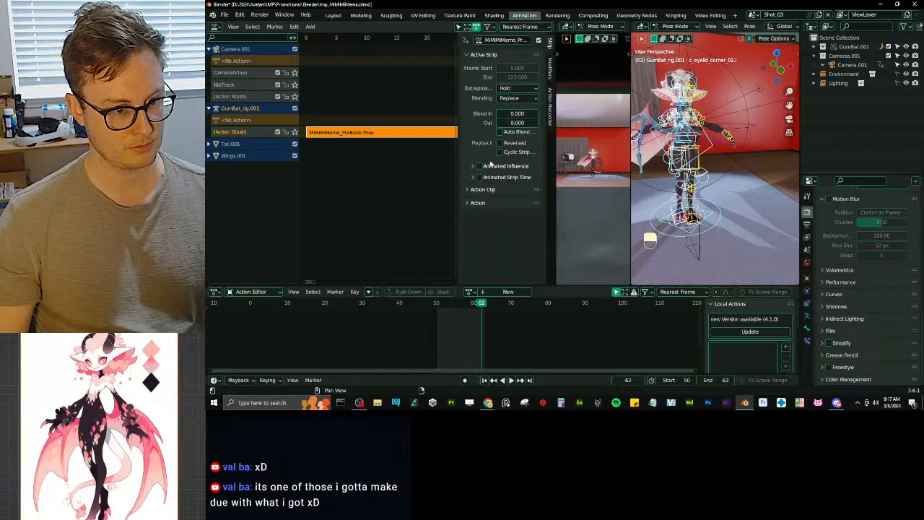
pyautogui.click(482, 54)
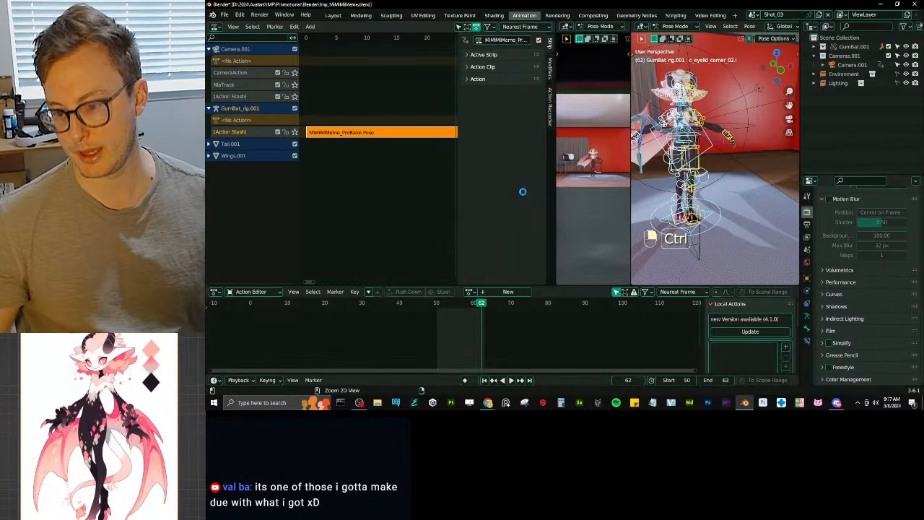
# Step: Return GumBat_rig.001 to Object Mode and save the file
pyautogui.hotkey('ctrl', 's')
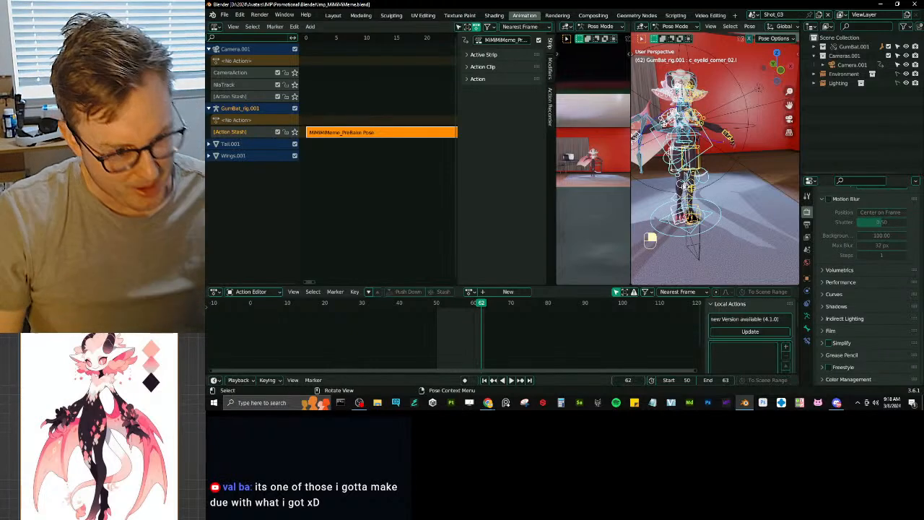
pyautogui.hotkey('ctrl', 'Tab')
pyautogui.hotkey('ctrl', 's')
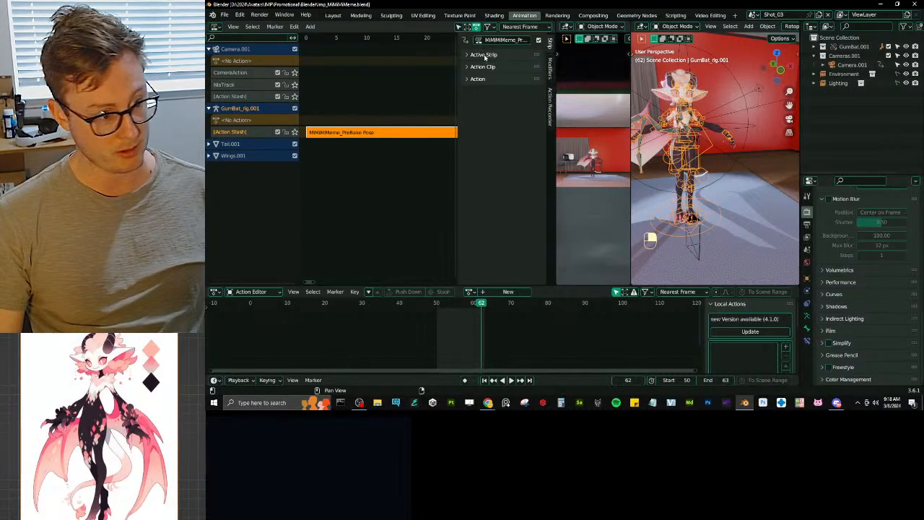
pyautogui.rightClick(345, 131)
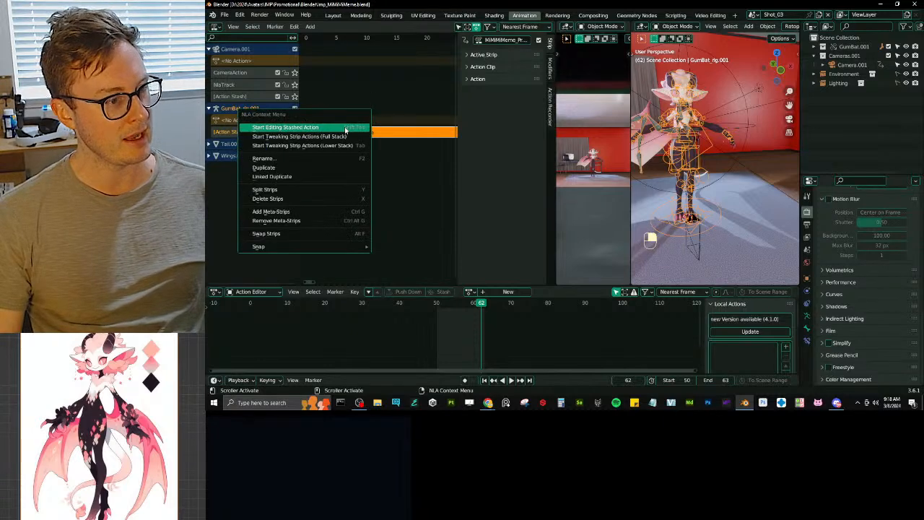
pyautogui.click(414, 200)
pyautogui.click(257, 291)
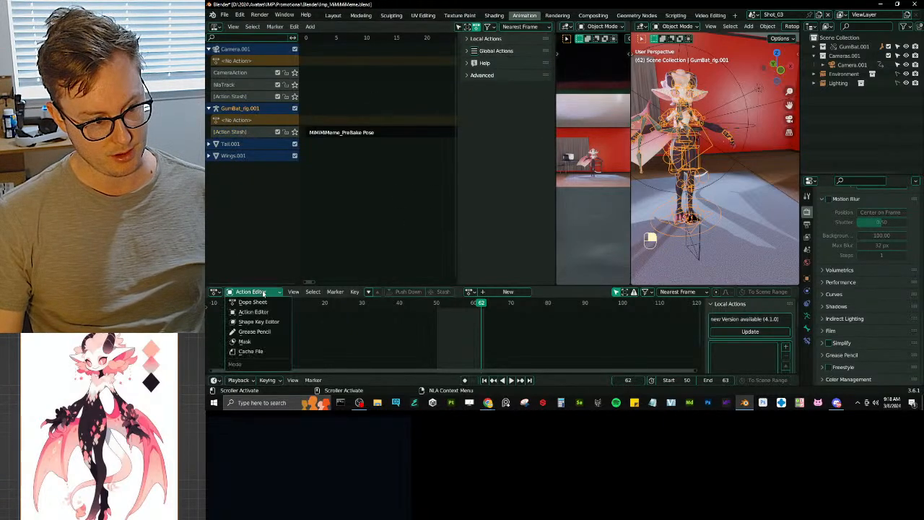
pyautogui.moveTo(321, 296)
pyautogui.click(260, 292)
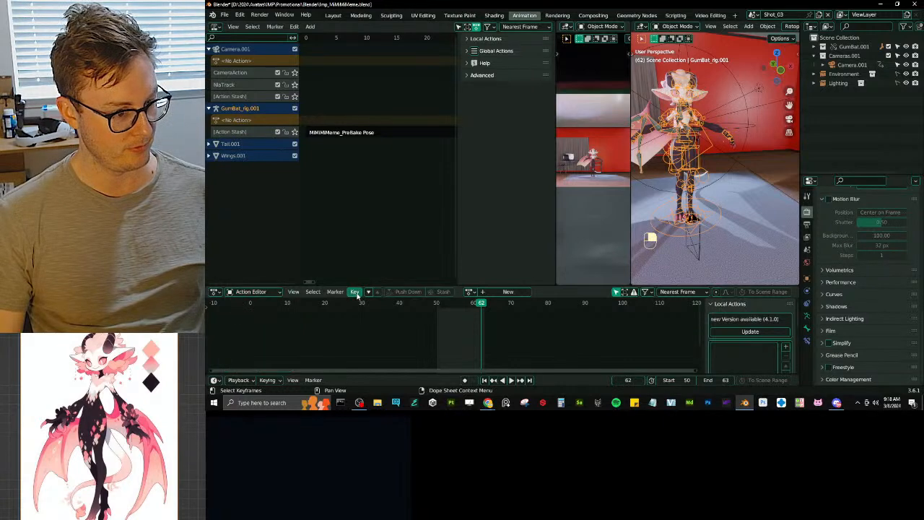
# Step: Switch to Chrome, search the web for "blender link actions" and open the Actions page of the Blender Manual
pyautogui.moveTo(488, 402)
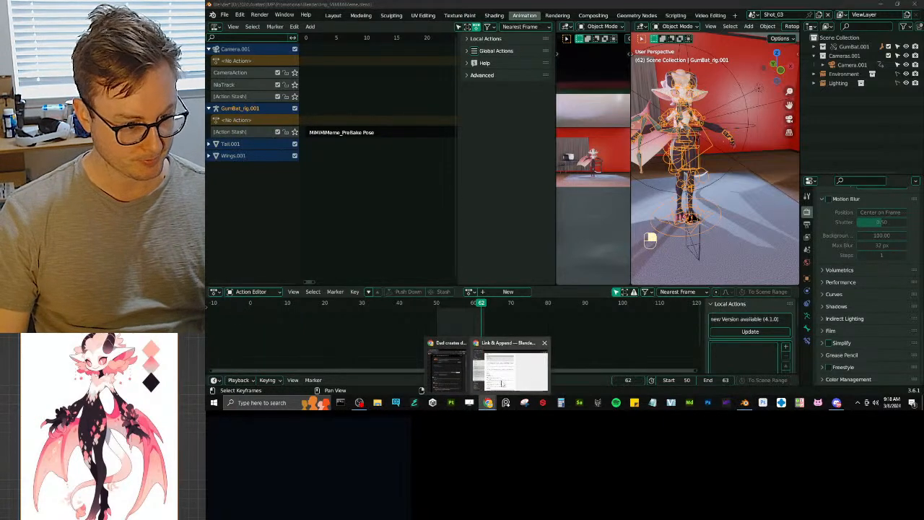
pyautogui.click(503, 379)
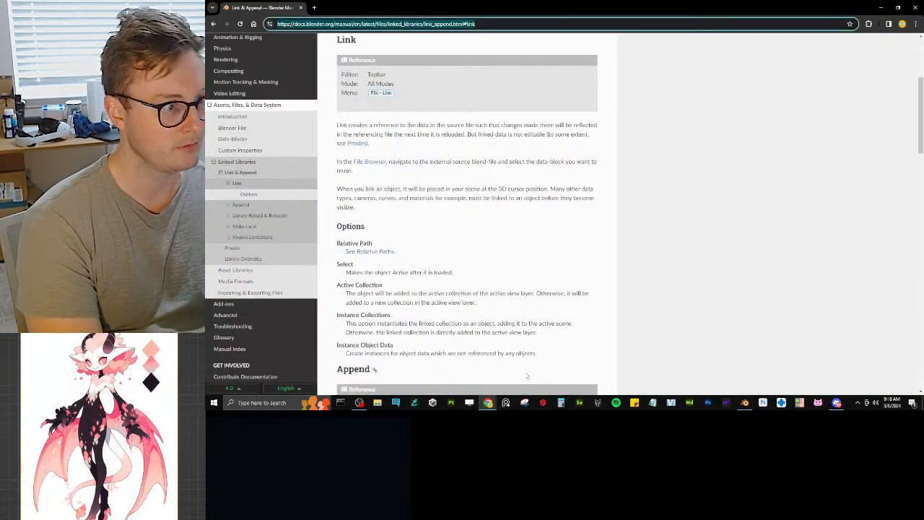
pyautogui.write('blender link a')
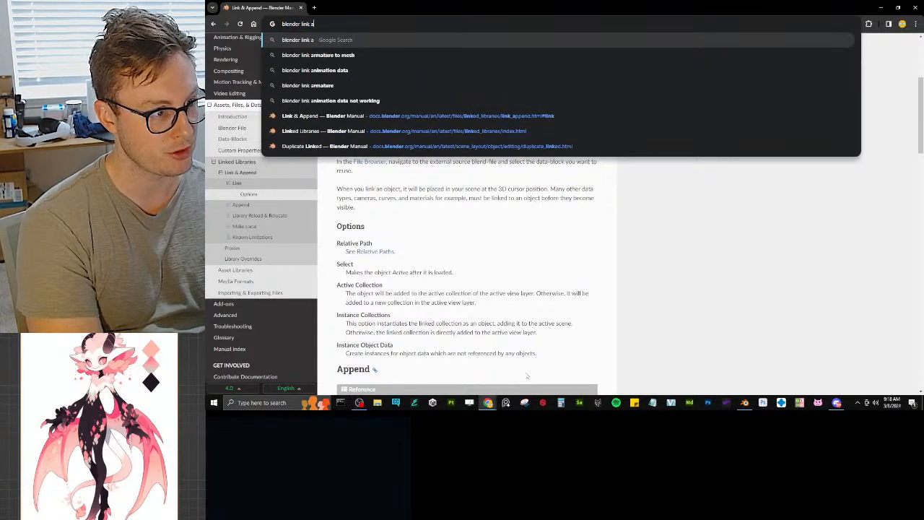
pyautogui.write('ctions')
pyautogui.press('Return')
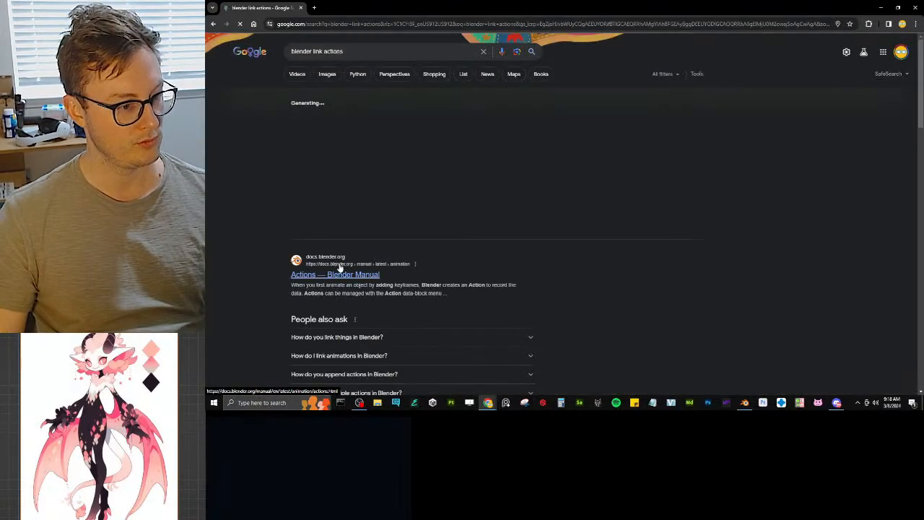
pyautogui.click(339, 272)
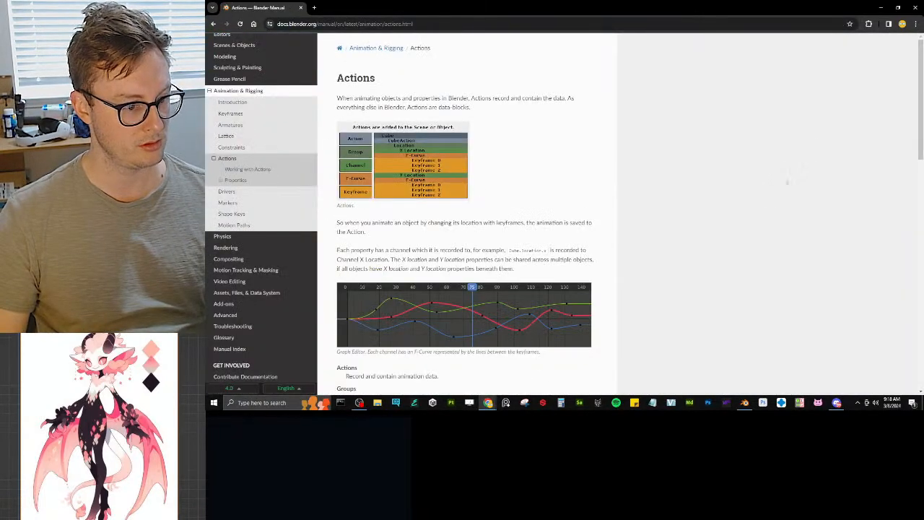
# Step: Skim the Actions manual page, find the word "link" on it and return to Blender
pyautogui.scroll(-15, 765, 183)
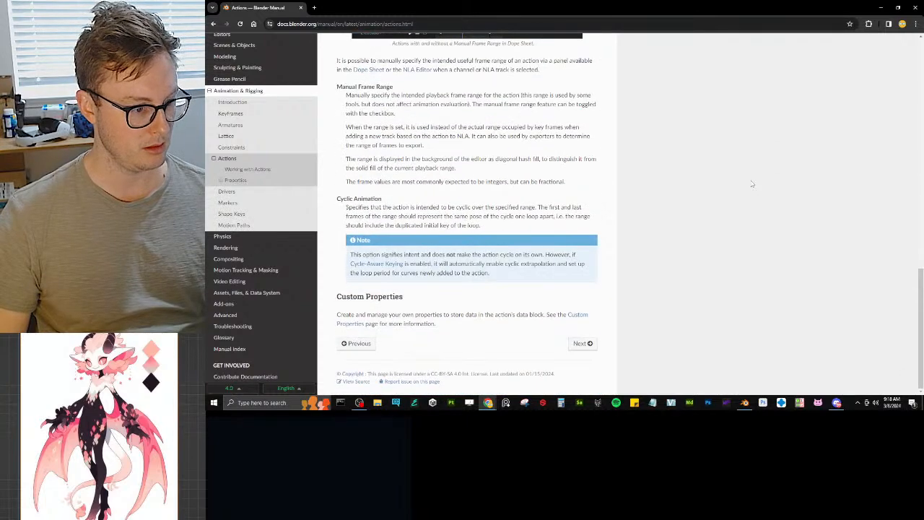
pyautogui.hotkey('ctrl', 'f')
pyautogui.write('link')
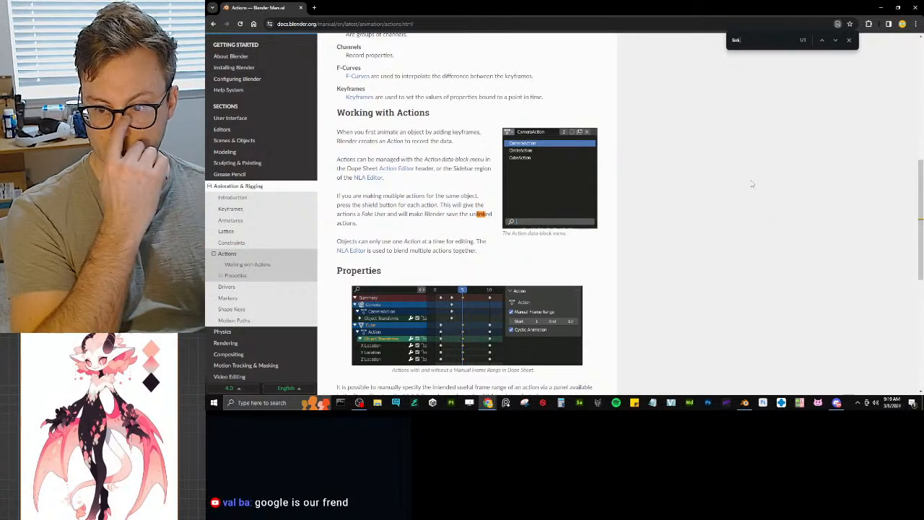
pyautogui.press('Escape')
pyautogui.hotkey('alt', 'Tab')
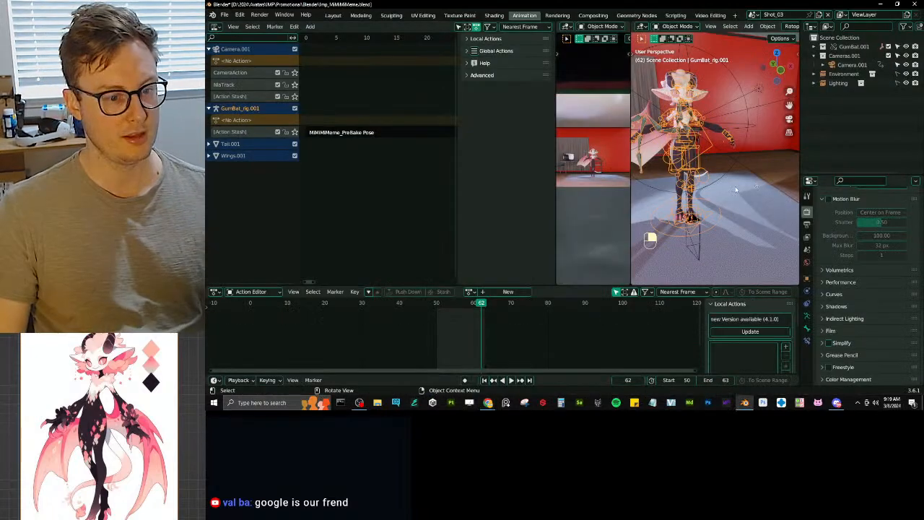
# Step: Widen the NLA editor and check the Local Actions section for GumBat_rig.001's <No Action> channel, leaving it collapsed
pyautogui.click(405, 132)
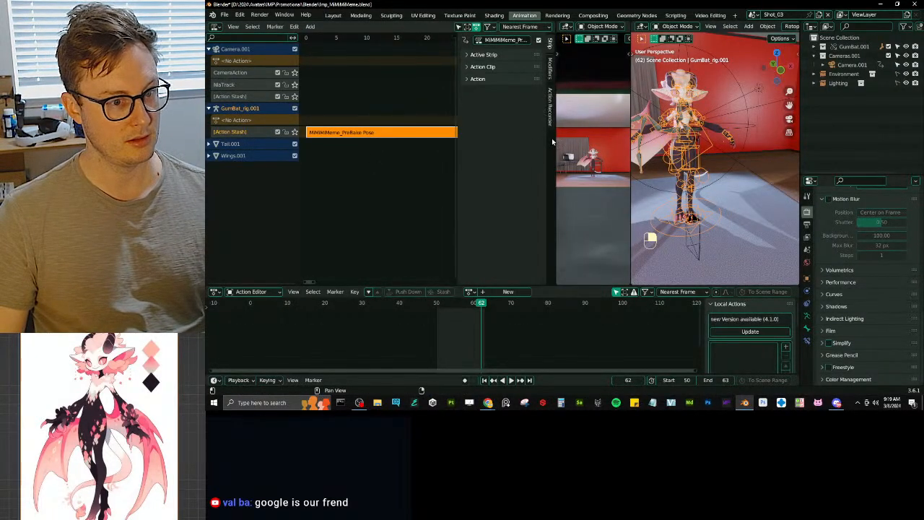
pyautogui.moveTo(553, 141); pyautogui.dragTo(617, 151)
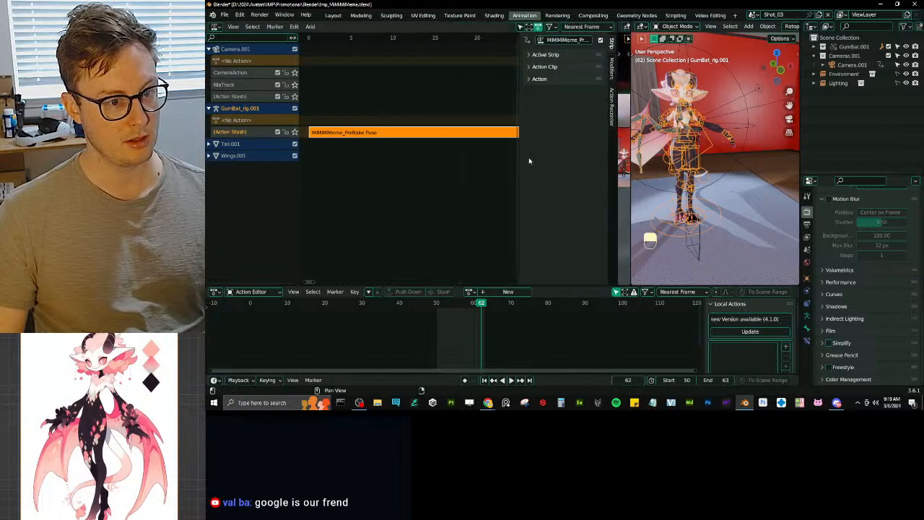
pyautogui.click(241, 121)
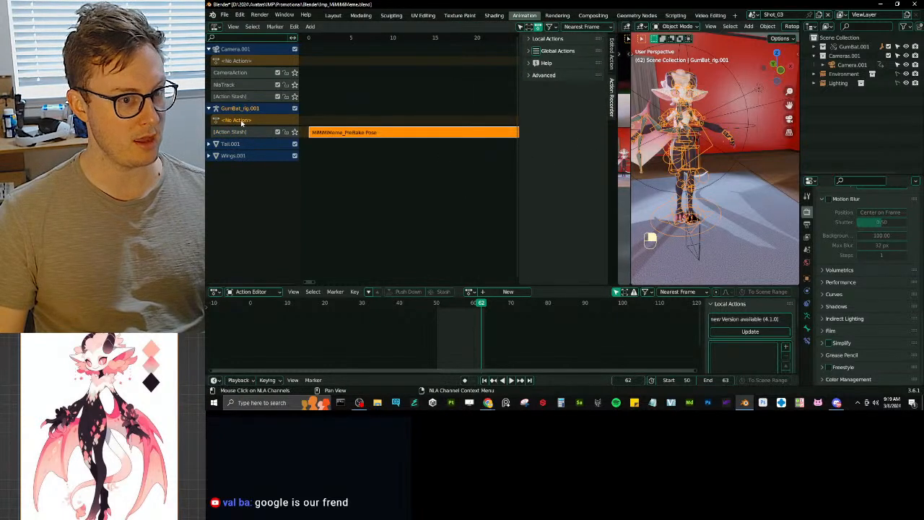
pyautogui.click(566, 39)
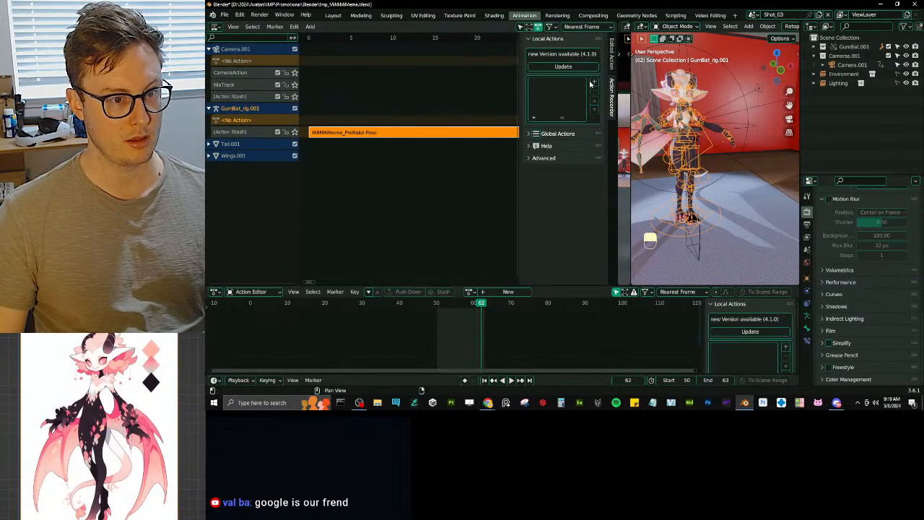
pyautogui.click(558, 40)
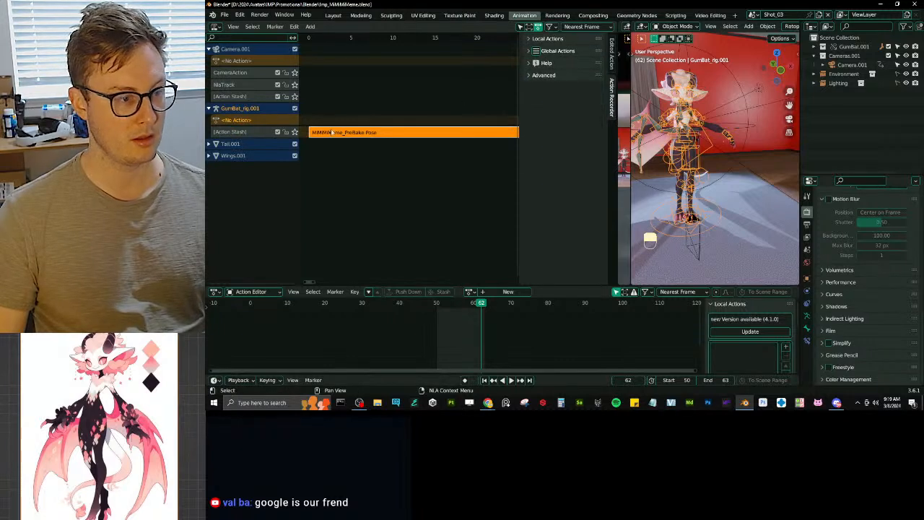
# Step: Try to duplicate GumBat_rig.001's [Action Stash] track and check which operations the channel offers
pyautogui.click(269, 133)
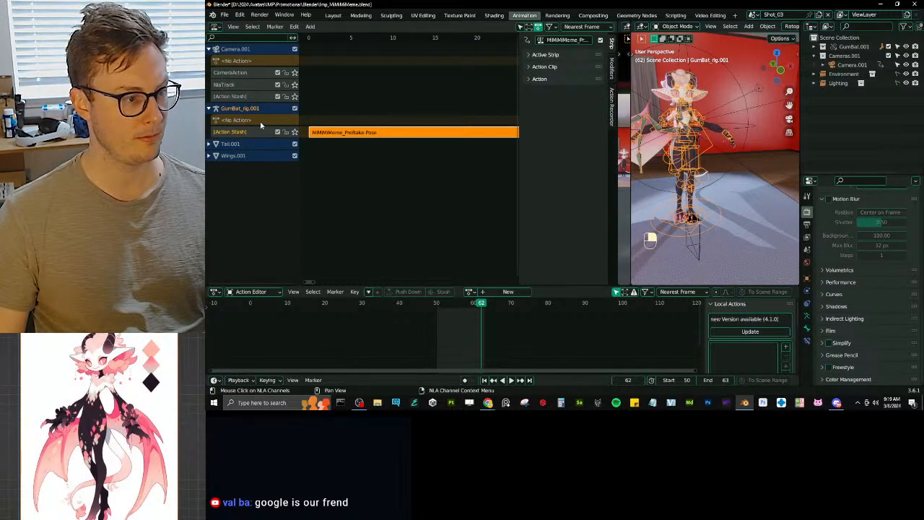
pyautogui.click(260, 121)
pyautogui.click(255, 132)
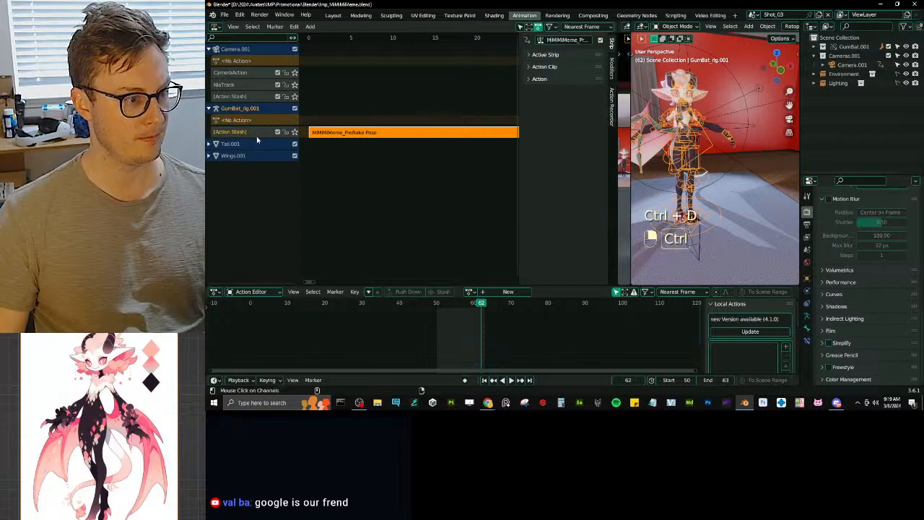
pyautogui.rightClick(259, 135)
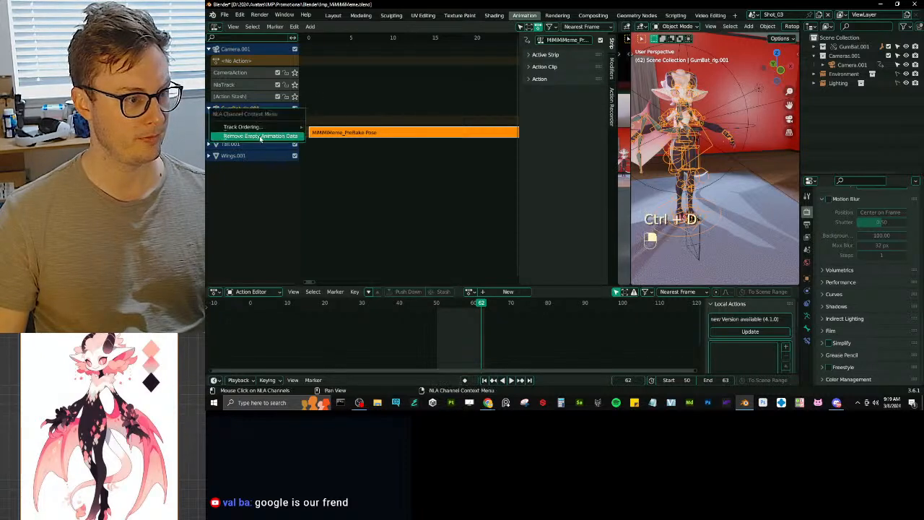
pyautogui.click(392, 132)
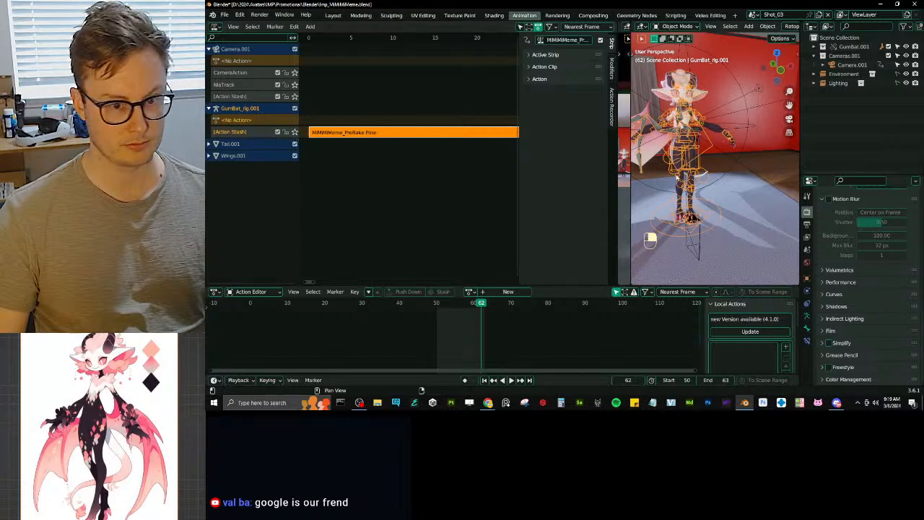
# Step: Look through the list of actions assignable to GumBat_rig.001 for the PreBake action without choosing one
pyautogui.click(470, 291)
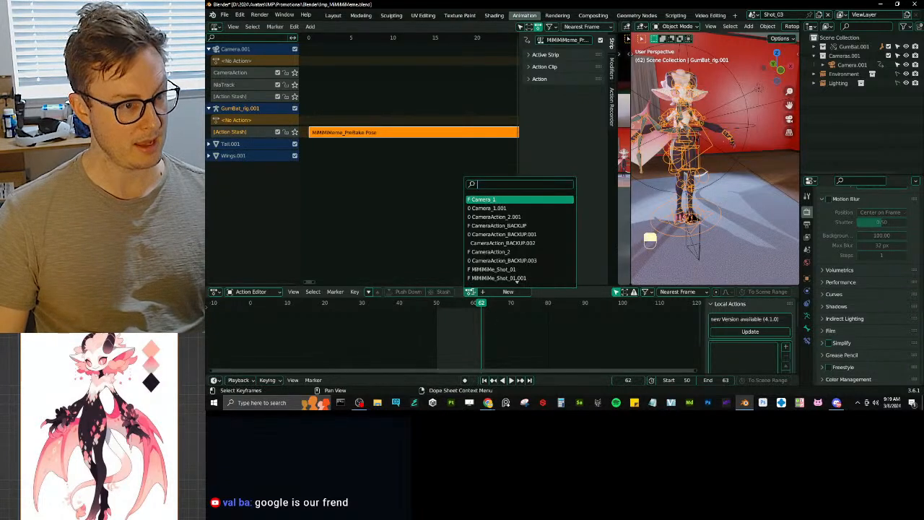
pyautogui.scroll(-11, 533, 251)
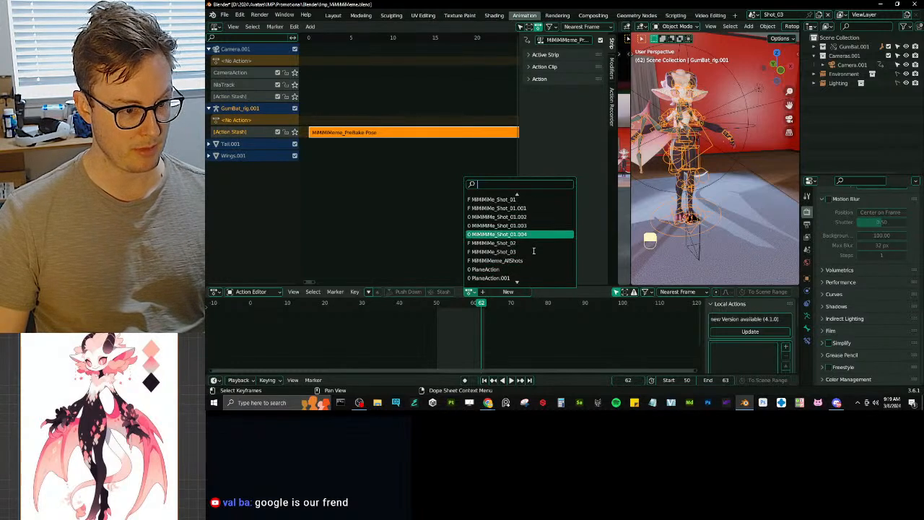
pyautogui.scroll(2, 538, 235)
pyautogui.scroll(3, 550, 210)
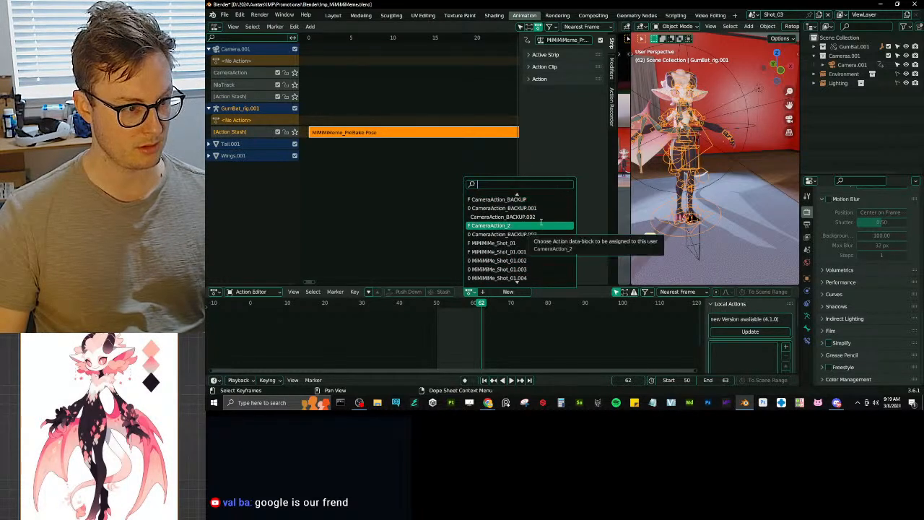
pyautogui.scroll(-16, 540, 222)
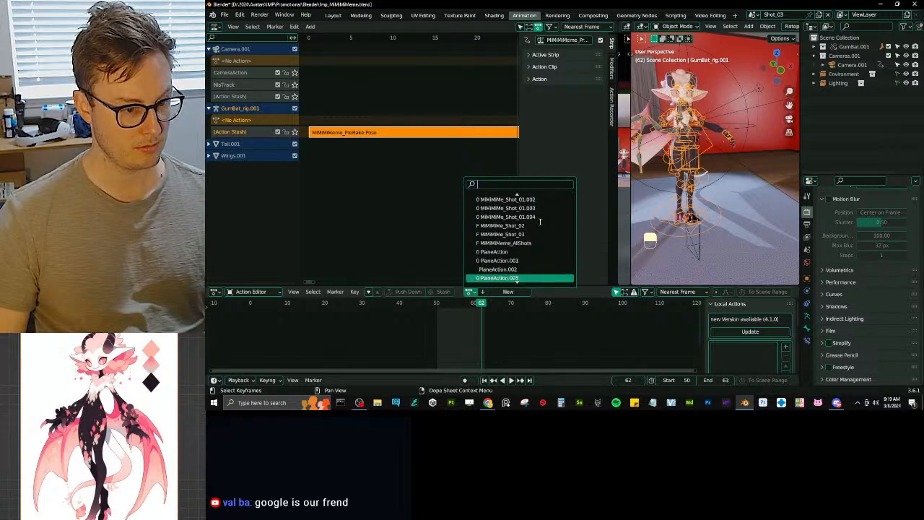
pyautogui.scroll(16, 540, 222)
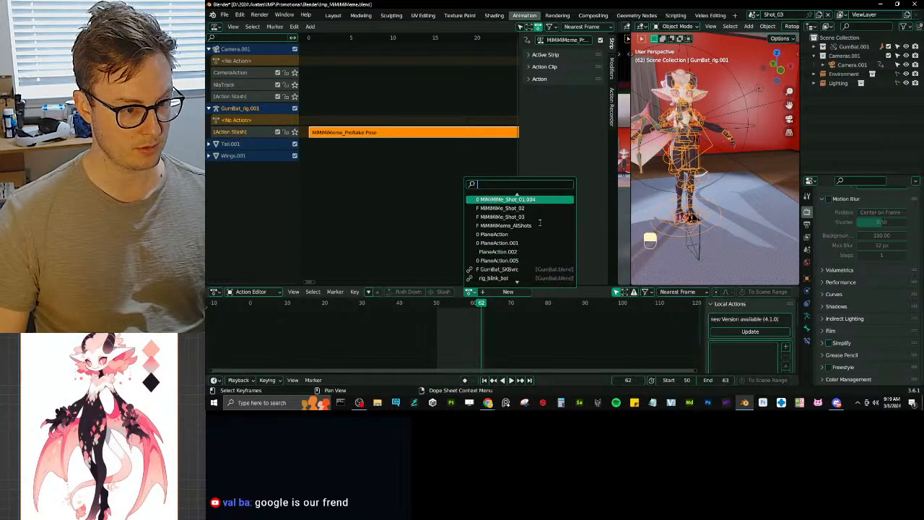
pyautogui.scroll(3, 537, 231)
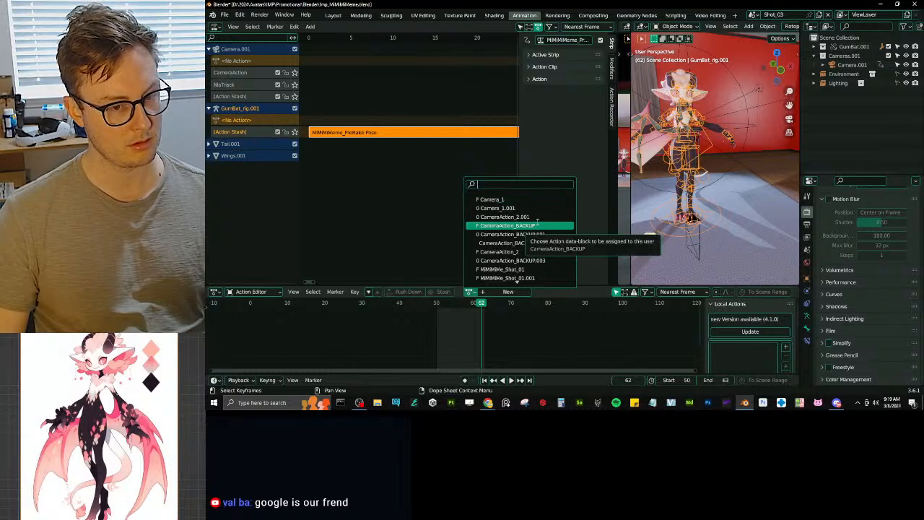
pyautogui.rightClick(708, 153)
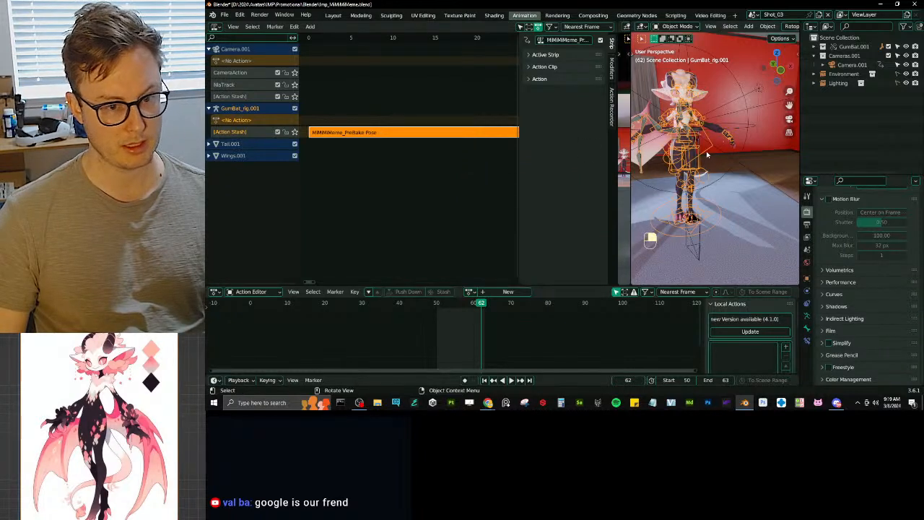
# Step: Search the rig's assignable actions for "preba" and "mimi", leaving the action unassigned
pyautogui.click(471, 291)
pyautogui.write('preba')
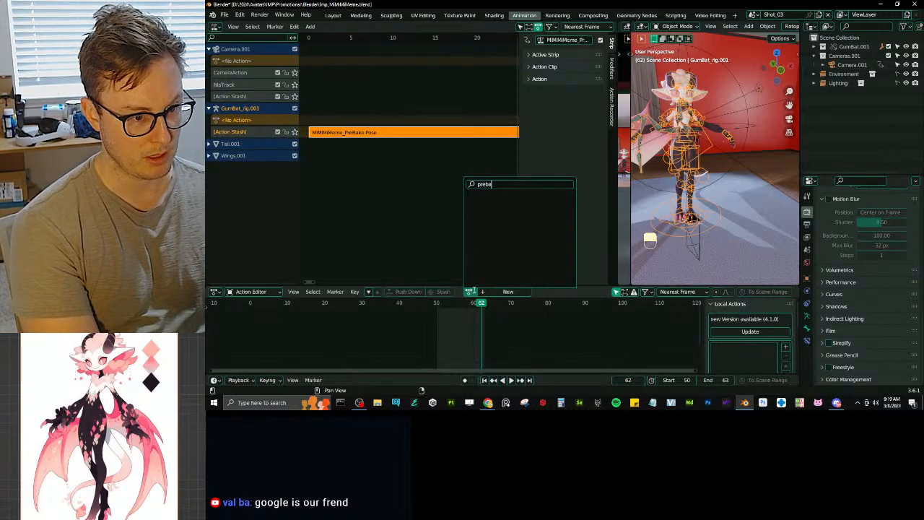
pyautogui.press('BackSpace')
pyautogui.press('BackSpace')
pyautogui.press('BackSpace')
pyautogui.press('BackSpace')
pyautogui.press('BackSpace')
pyautogui.write('mimi')
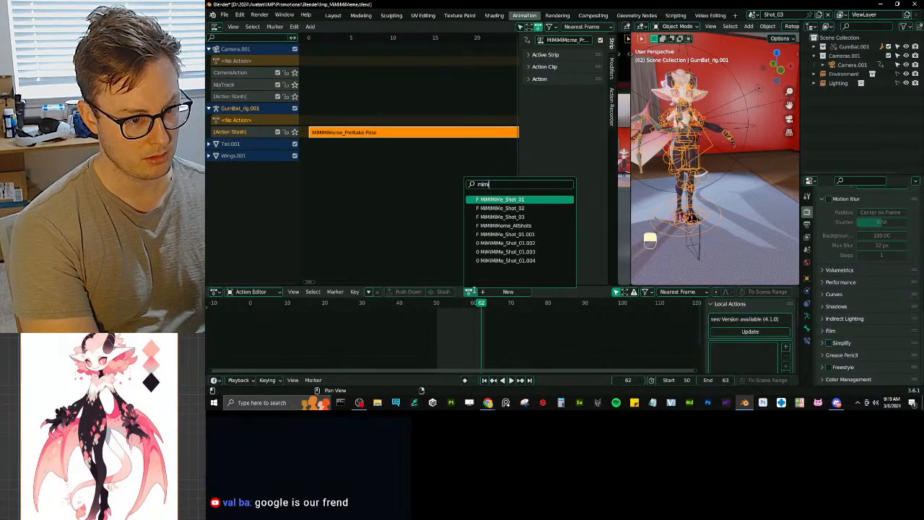
pyautogui.click(434, 201)
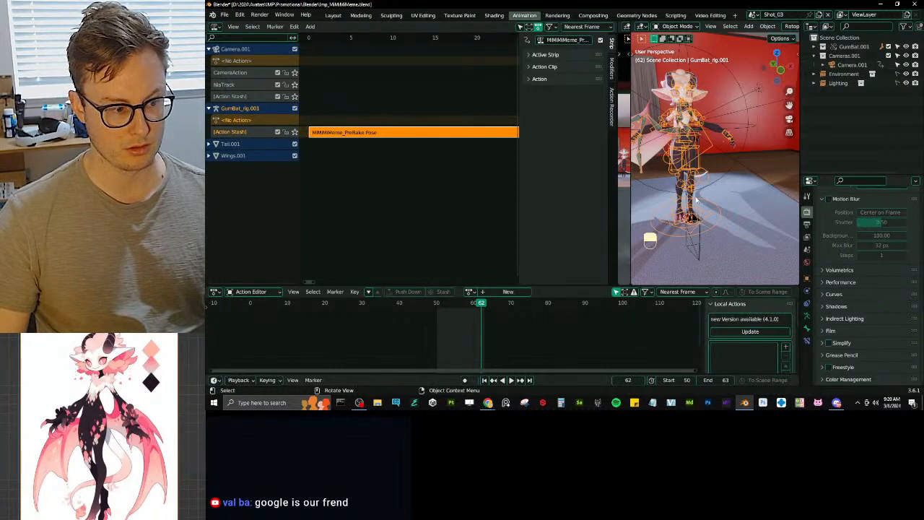
# Step: Put GumBat_rig.001 in Pose Mode with all bones selected and search its assignable actions for "pre"
pyautogui.click(757, 218)
pyautogui.click(707, 155)
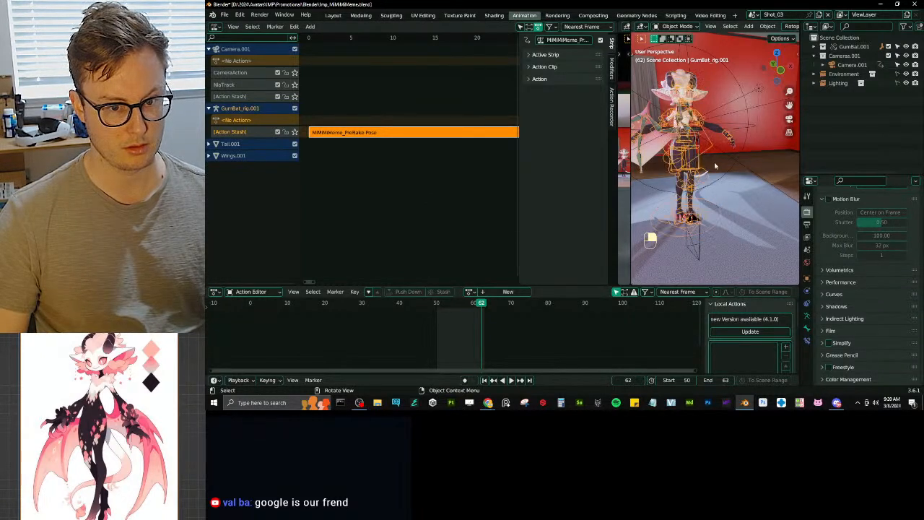
pyautogui.hotkey('ctrl', 'Tab')
pyautogui.press('a')
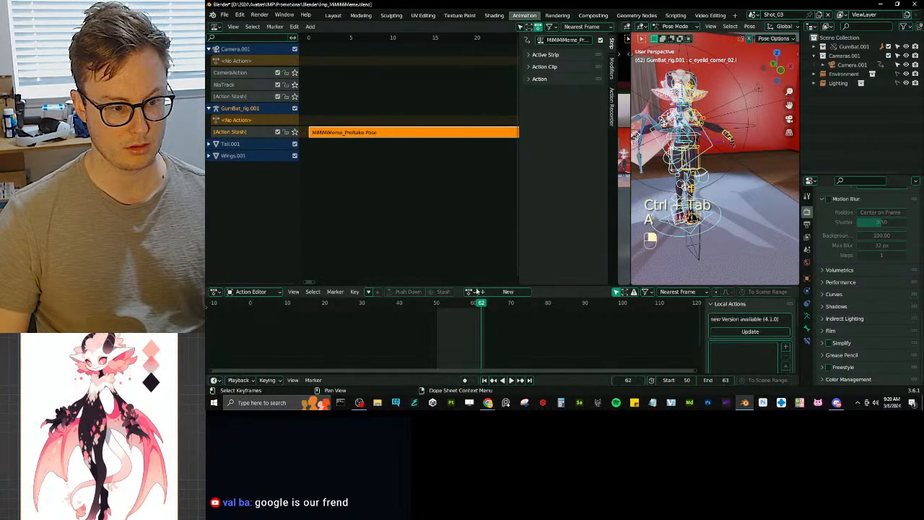
pyautogui.click(469, 291)
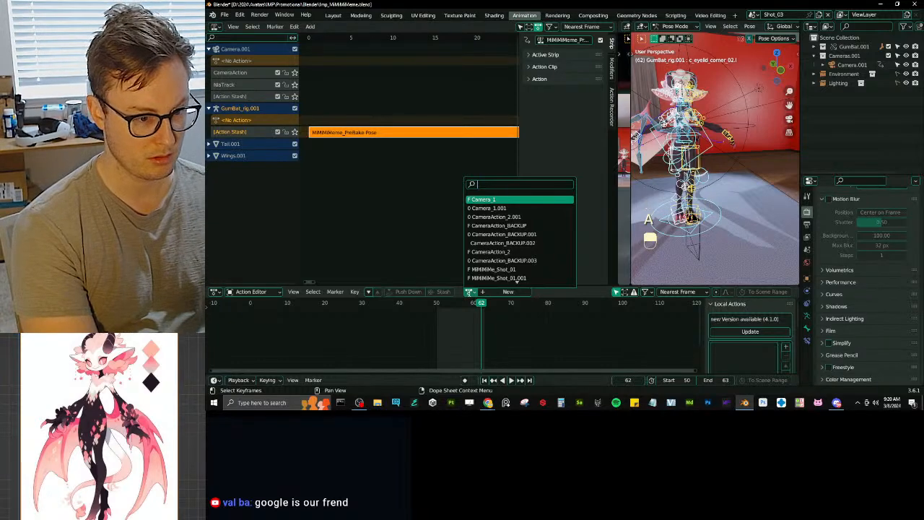
pyautogui.write('pre')
pyautogui.press('Escape')
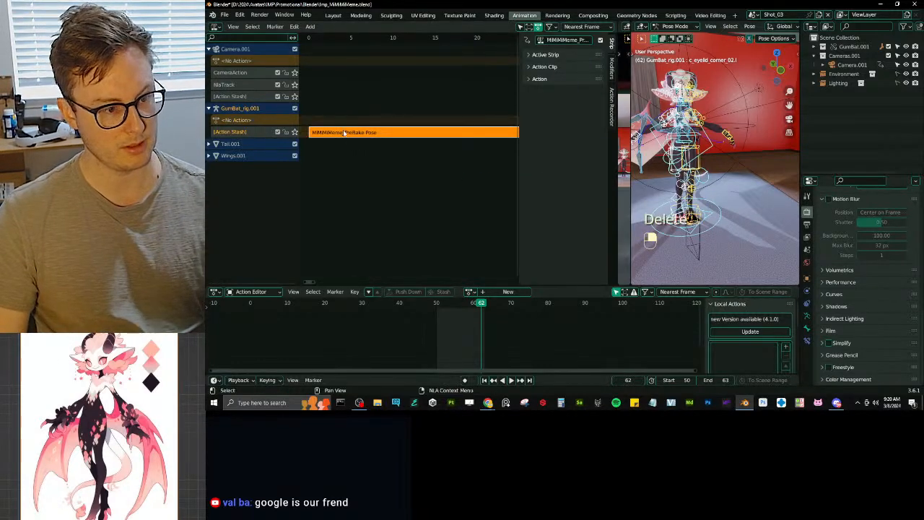
# Step: Try to delete GumBat_rig.001's stashed MiMiMiMeme_PreBake Pose strip and remove the empty animation data from its channels
pyautogui.press('Delete')
pyautogui.rightClick(225, 135)
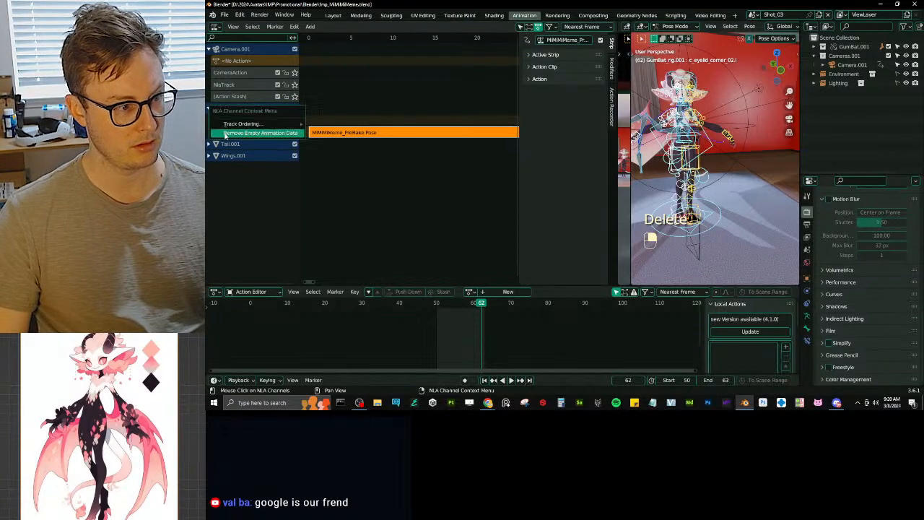
pyautogui.click(225, 133)
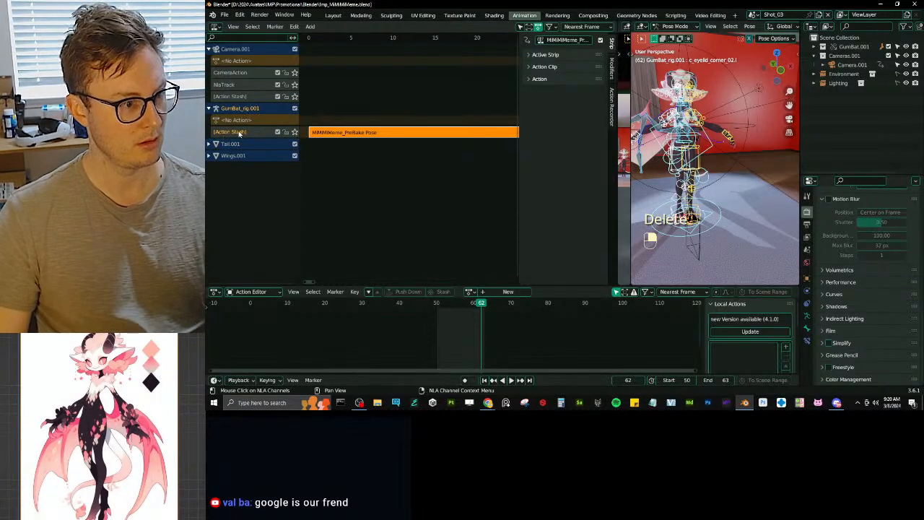
pyautogui.press('Delete')
pyautogui.press('Delete')
pyautogui.press('Delete')
# Step: Make a linked duplicate of the stashed MiMiMiMeme_PreBake Pose strip and widen the strip properties sidebar
pyautogui.rightClick(354, 131)
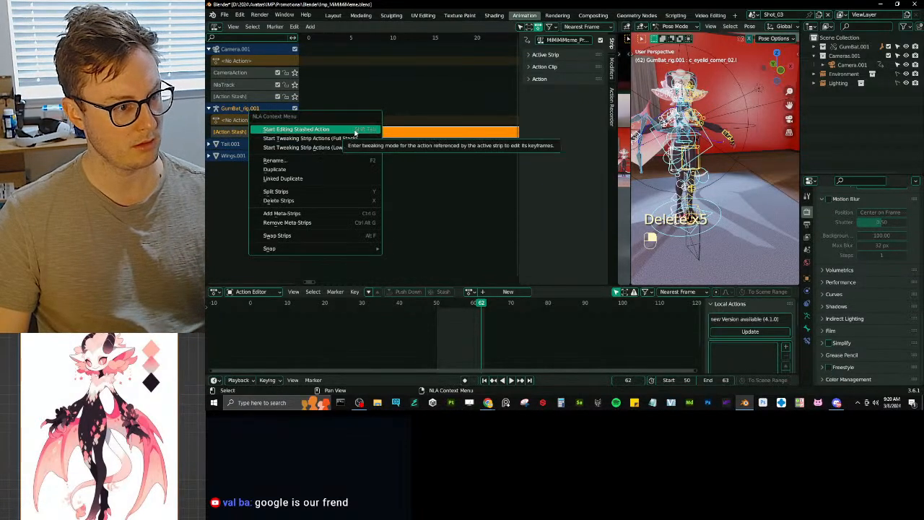
pyautogui.click(286, 180)
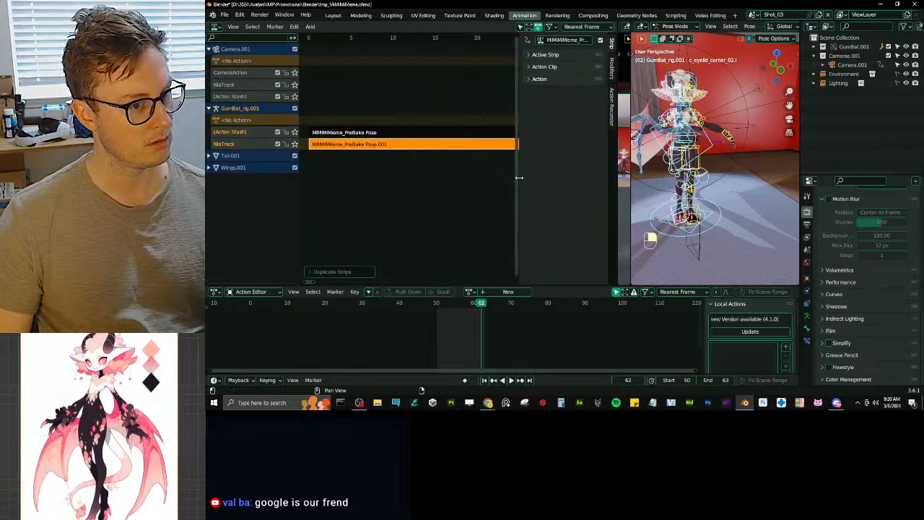
pyautogui.moveTo(519, 177); pyautogui.dragTo(599, 177)
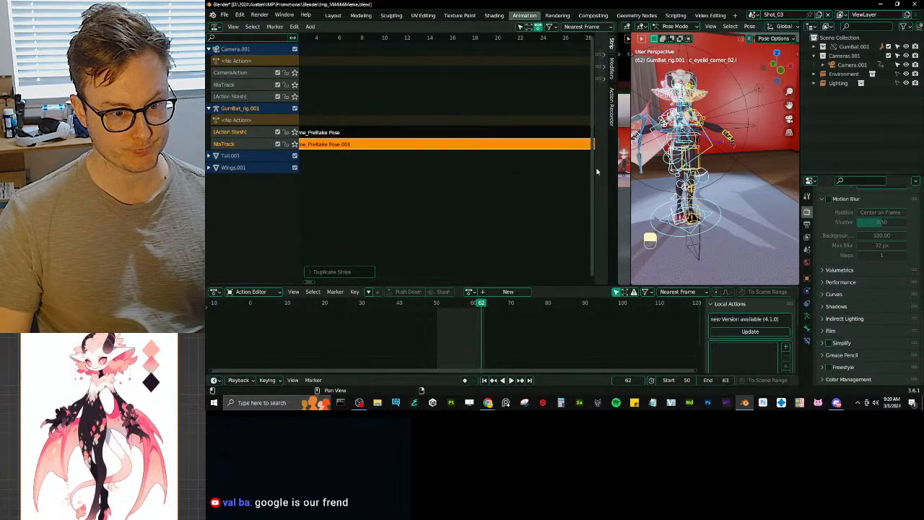
pyautogui.moveTo(591, 171); pyautogui.dragTo(502, 175)
# Step: Examine the duplicated strip's Active Strip settings and check which action it references
pyautogui.click(534, 58)
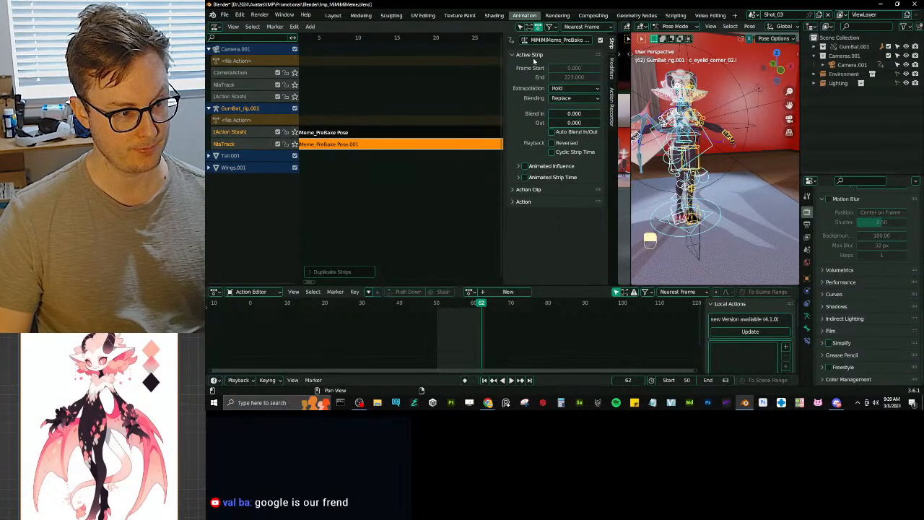
pyautogui.click(546, 201)
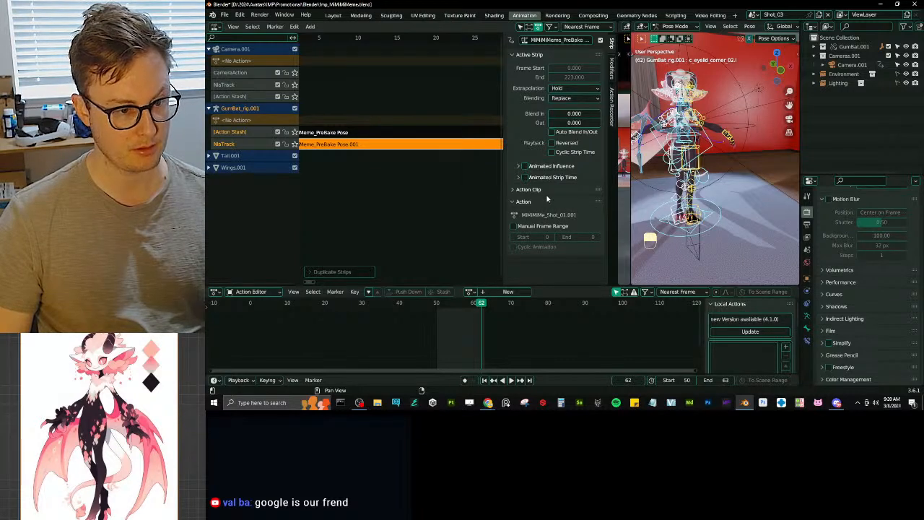
pyautogui.click(538, 205)
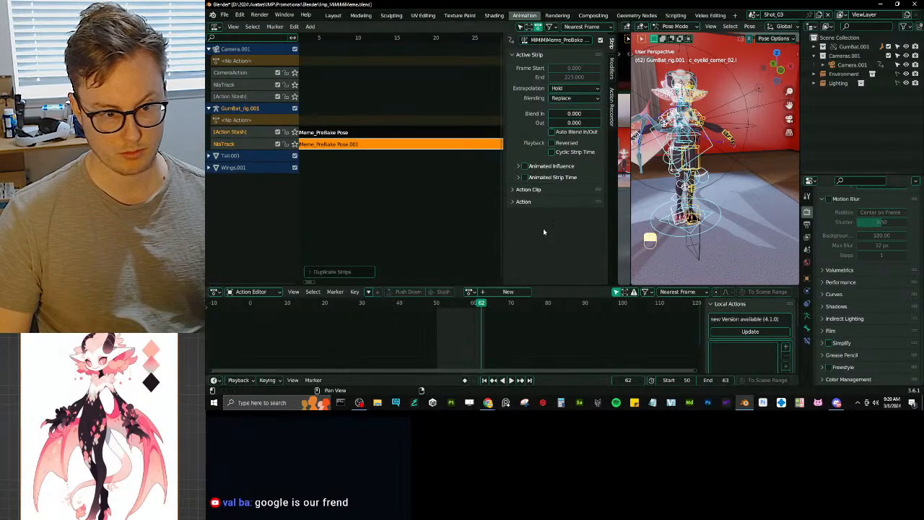
pyautogui.click(550, 202)
pyautogui.click(550, 202)
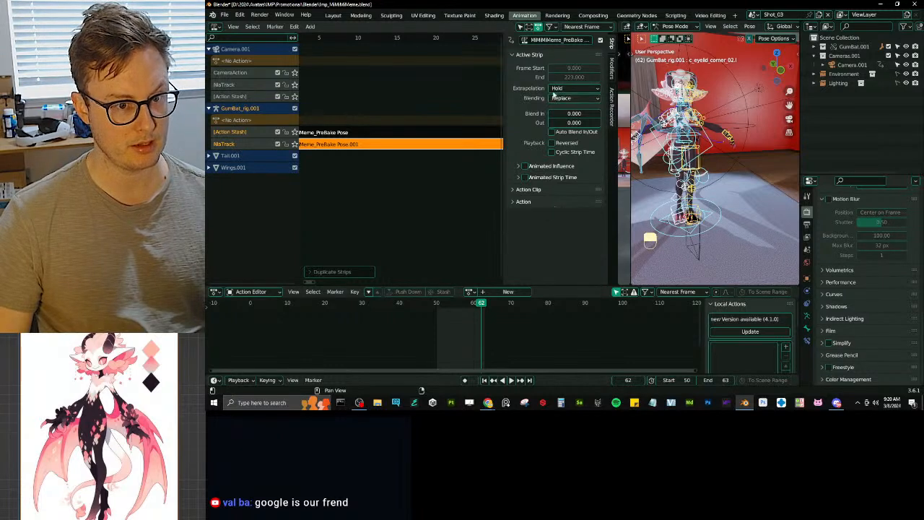
# Step: Search the Action Editor's assignable actions for "pre" without assigning one
pyautogui.click(240, 291)
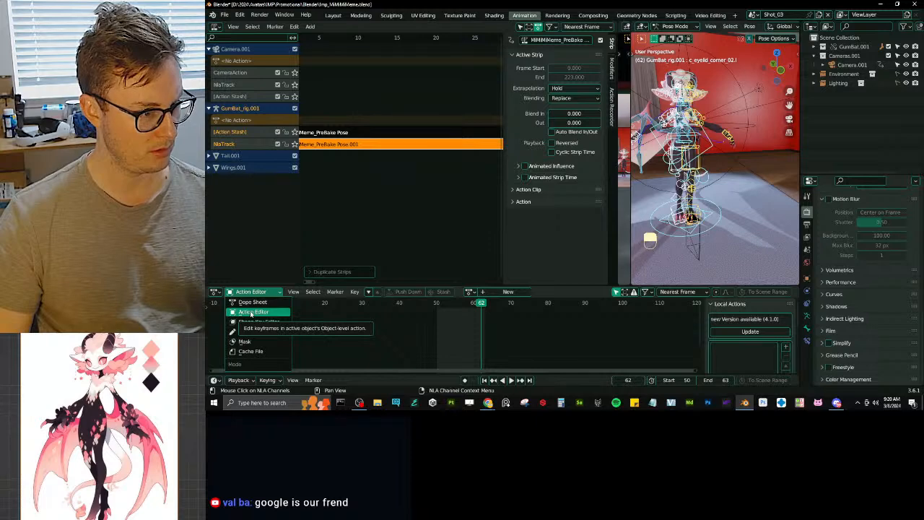
pyautogui.click(251, 313)
pyautogui.click(470, 292)
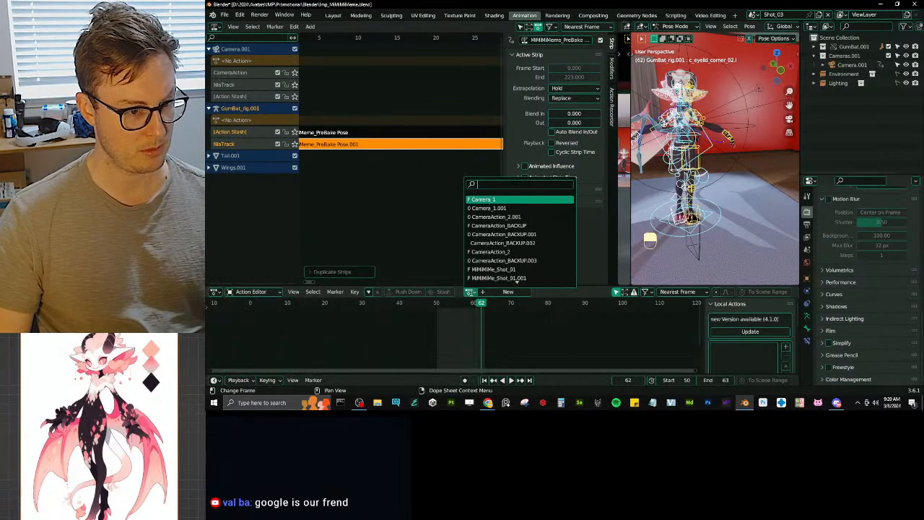
pyautogui.write('ani')
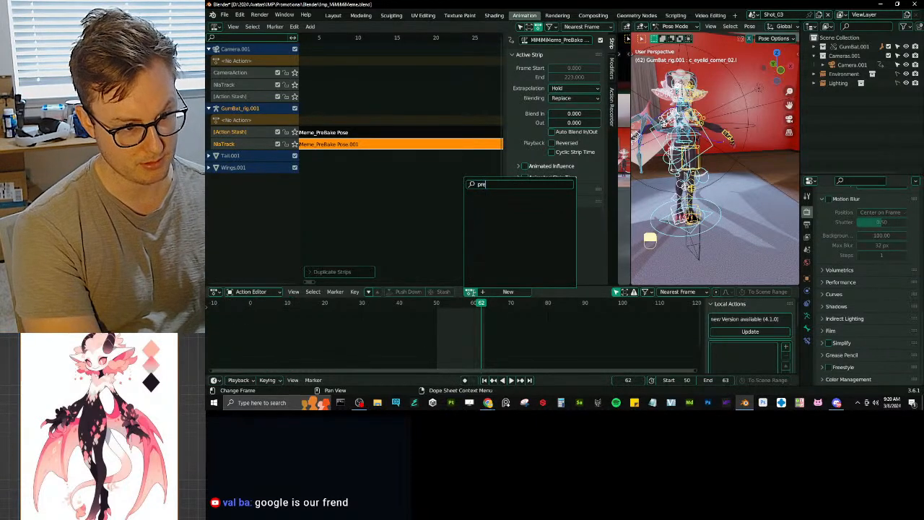
pyautogui.press('Escape')
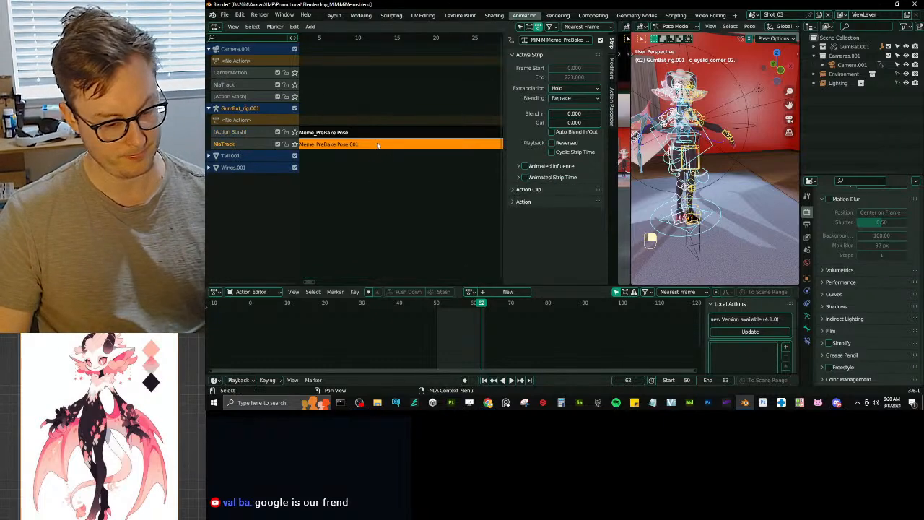
# Step: Delete the duplicated strip from GumBat_rig.001's NlaTrack and try to delete the stashed PreBake Pose strip
pyautogui.press('Delete')
pyautogui.keyDown('ctrl'); pyautogui.hscroll(-3, 461, 187); pyautogui.keyUp('ctrl')
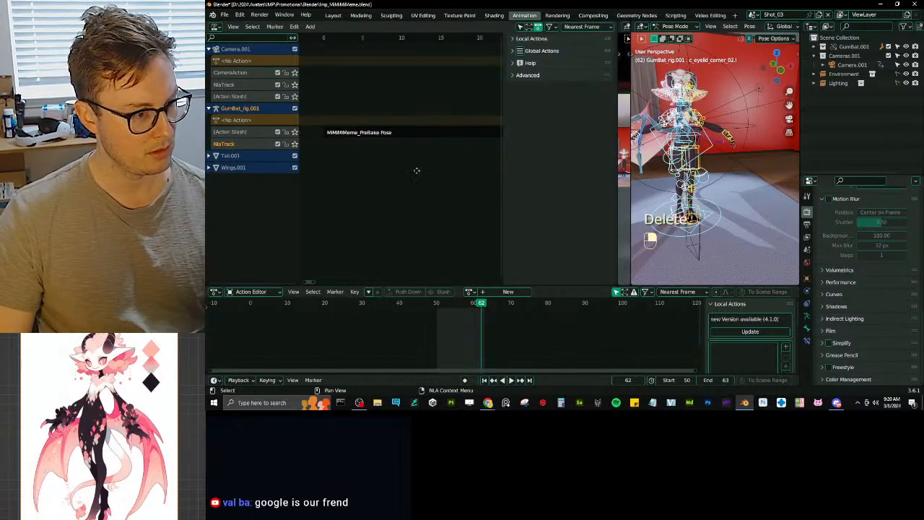
pyautogui.click(435, 132)
pyautogui.press('Delete')
pyautogui.press('Delete')
pyautogui.press('Delete')
pyautogui.press('Delete')
pyautogui.press('Delete')
pyautogui.press('Delete')
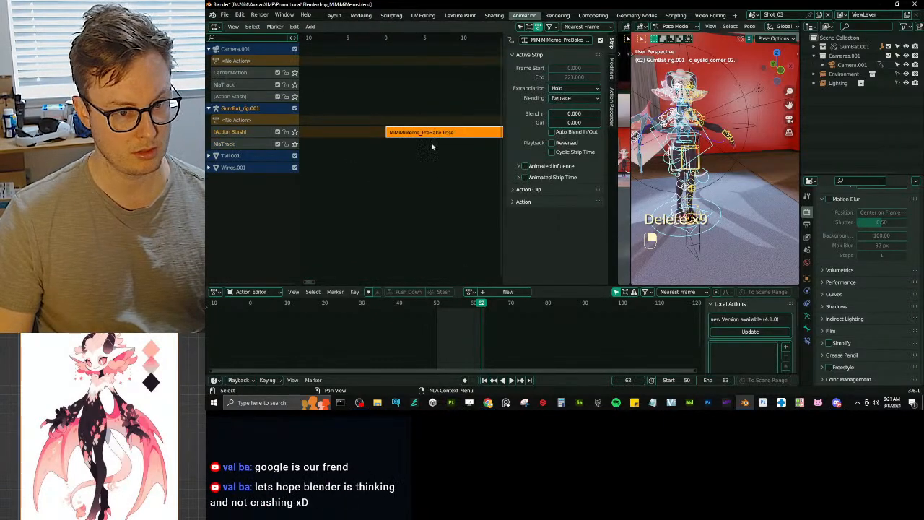
# Step: Return GumBat_rig.001 to Object Mode and try again to delete the stashed PreBake Pose strip with Delete Strips
pyautogui.hotkey('ctrl', 'Tab')
pyautogui.hotkey('ctrl', 'Tab')
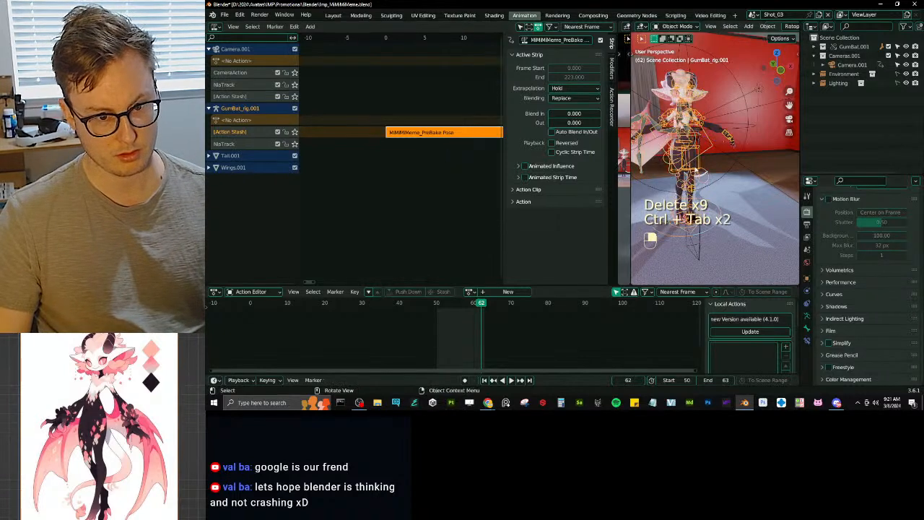
pyautogui.press('Delete')
pyautogui.rightClick(390, 132)
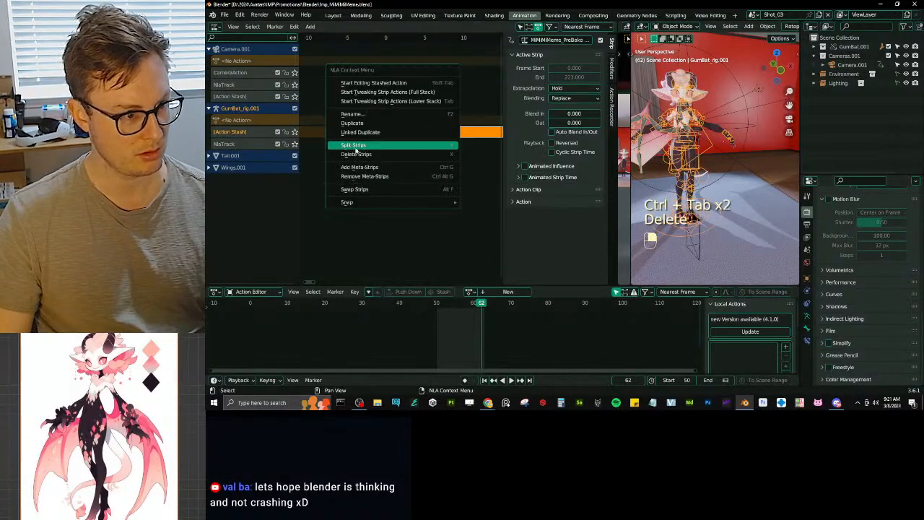
pyautogui.rightClick(381, 134)
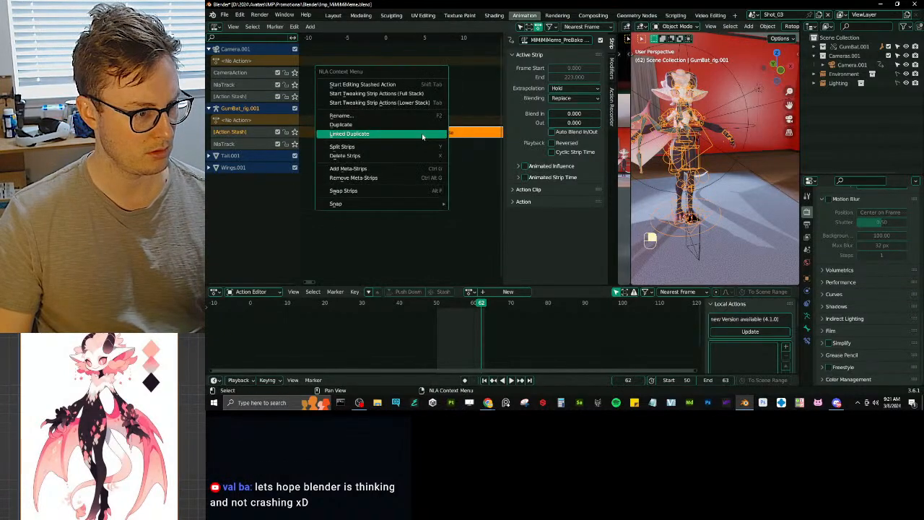
pyautogui.click(365, 156)
pyautogui.rightClick(403, 125)
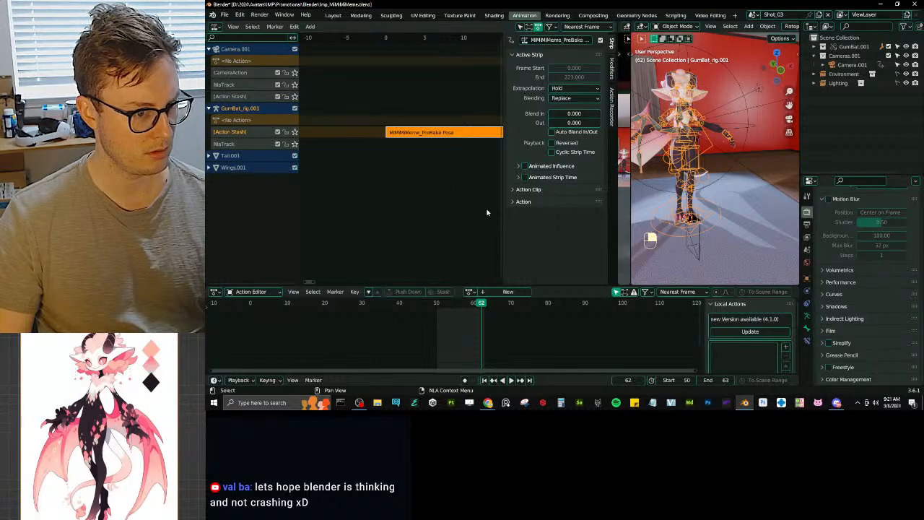
pyautogui.click(446, 149)
pyautogui.scroll(-7, 446, 149)
pyautogui.scroll(-2, 444, 147)
pyautogui.click(440, 138)
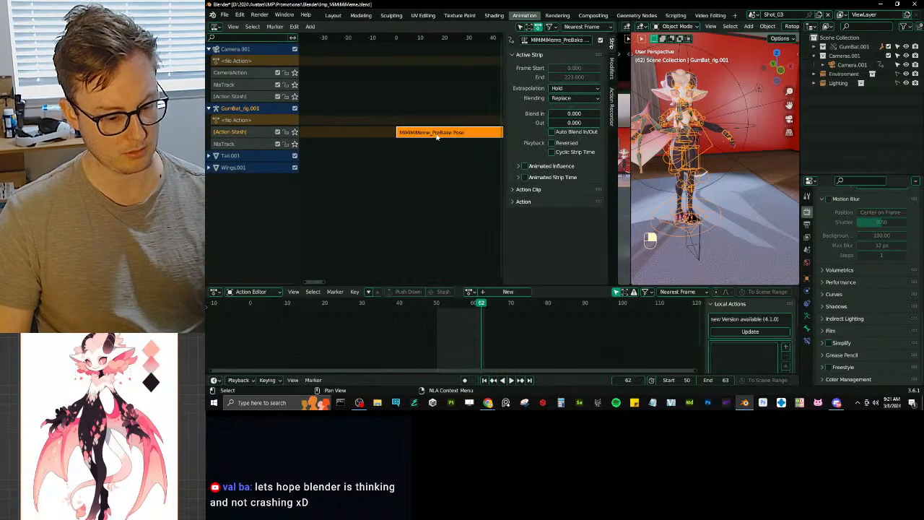
pyautogui.press('Delete')
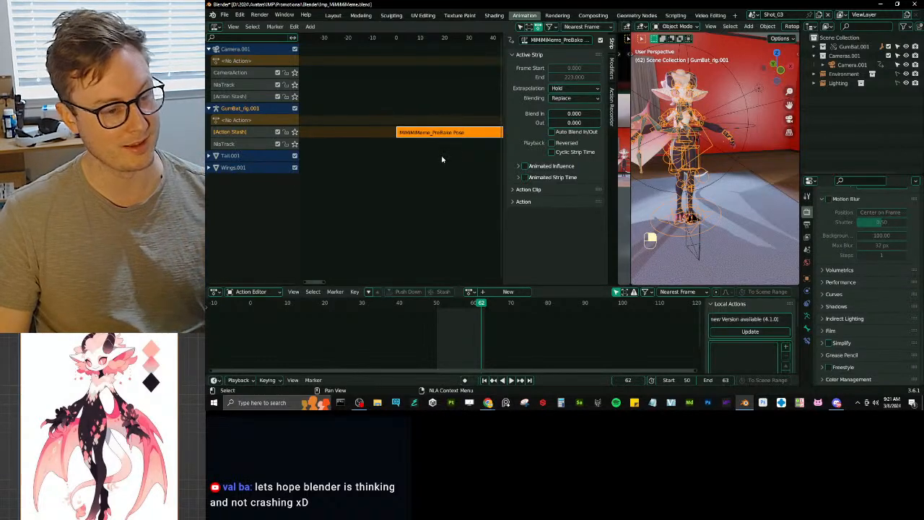
# Step: Try moving the stashed PreBake Pose strip to start at frame 50, saving the file before undoing the move
pyautogui.scroll(-6, 427, 187)
pyautogui.scroll(4, 426, 186)
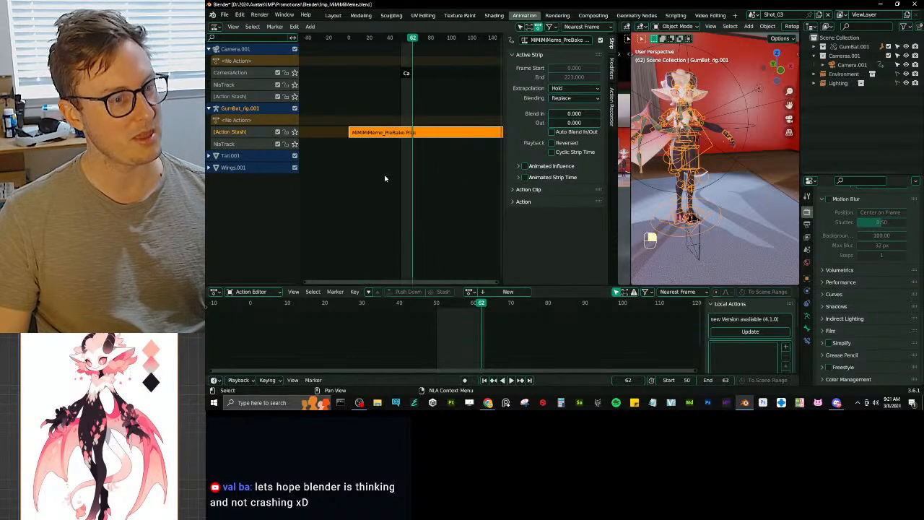
pyautogui.press('g')
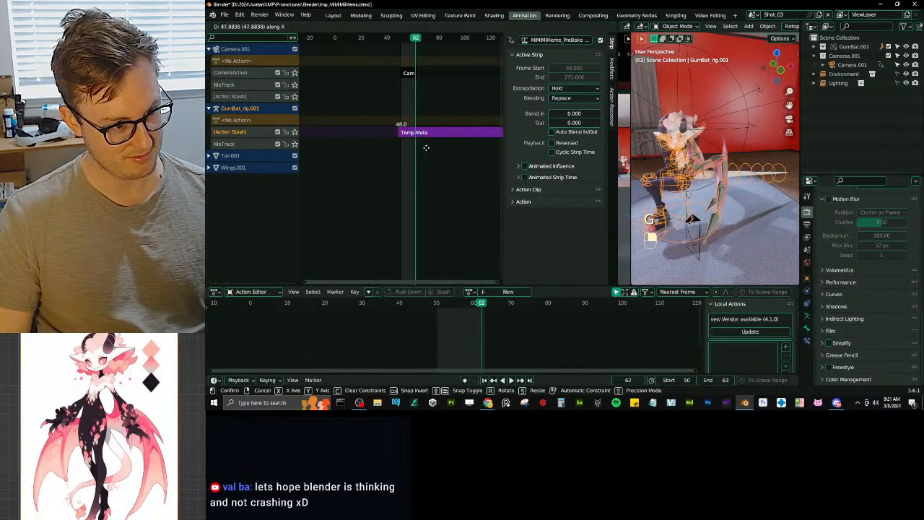
pyautogui.click(413, 141)
pyautogui.scroll(15, 406, 124)
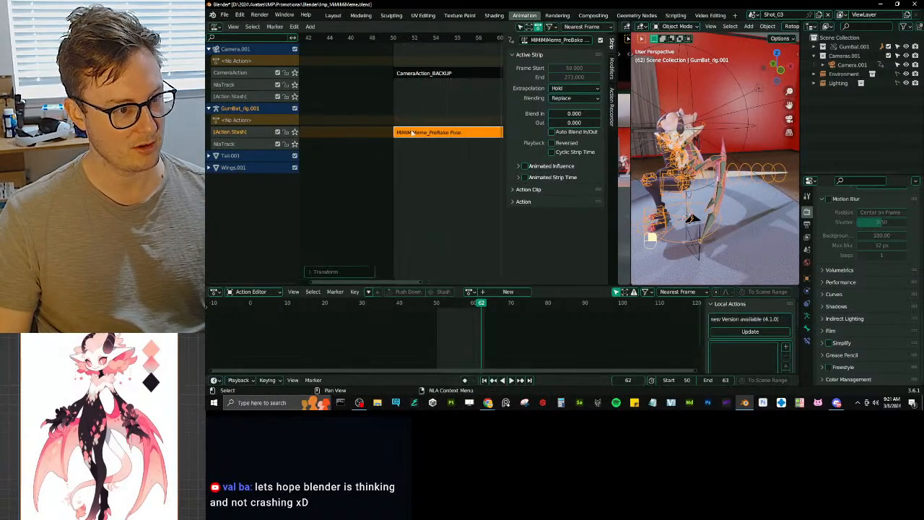
pyautogui.hotkey('ctrl', 's')
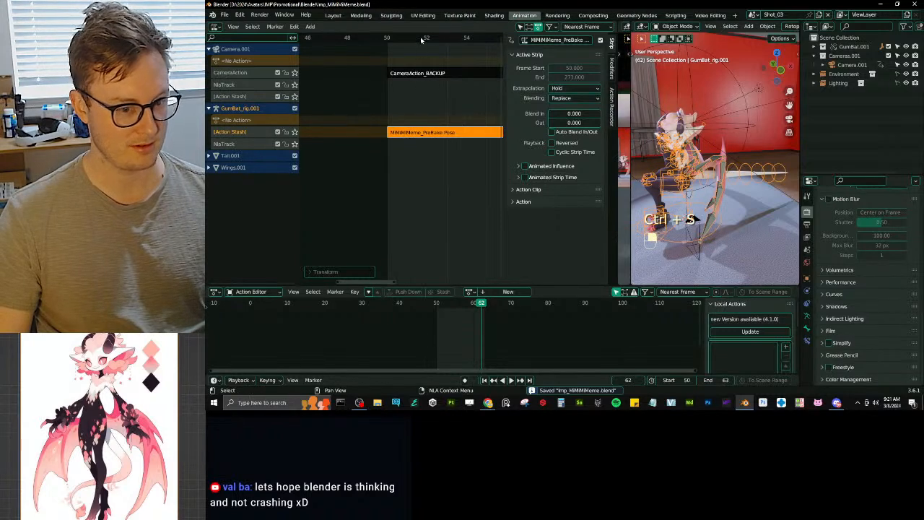
pyautogui.hotkey('ctrl', 'z')
pyautogui.scroll(-10, 431, 148)
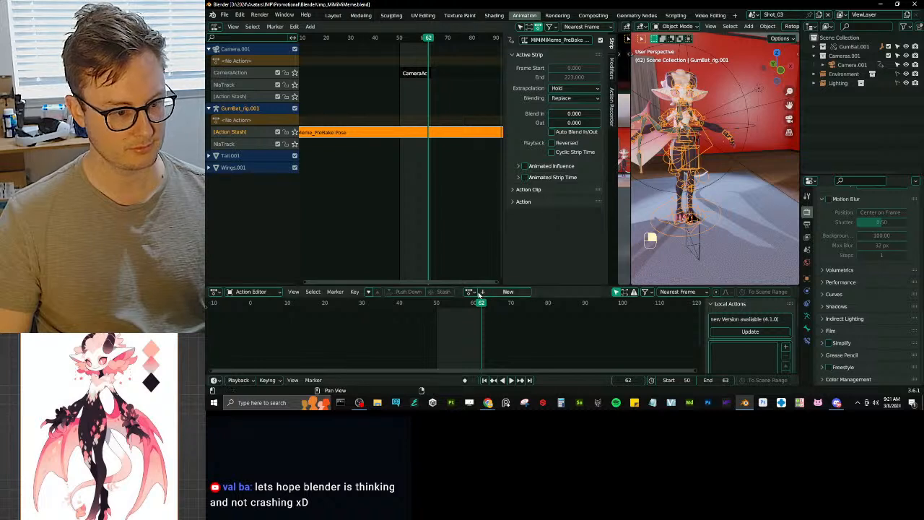
# Step: Reorder GumBat_rig.001's tracks so that [Action Stash] sits below NlaTrack
pyautogui.rightClick(221, 135)
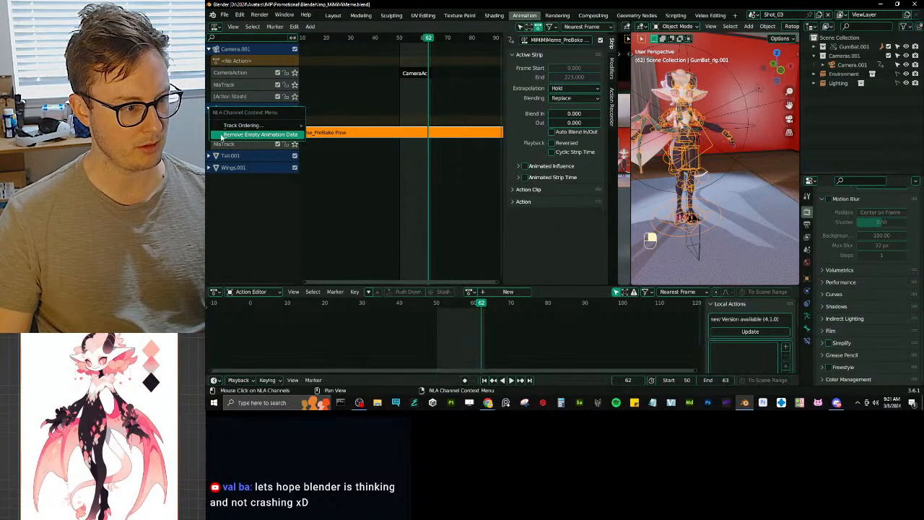
pyautogui.moveTo(242, 124)
pyautogui.click(331, 145)
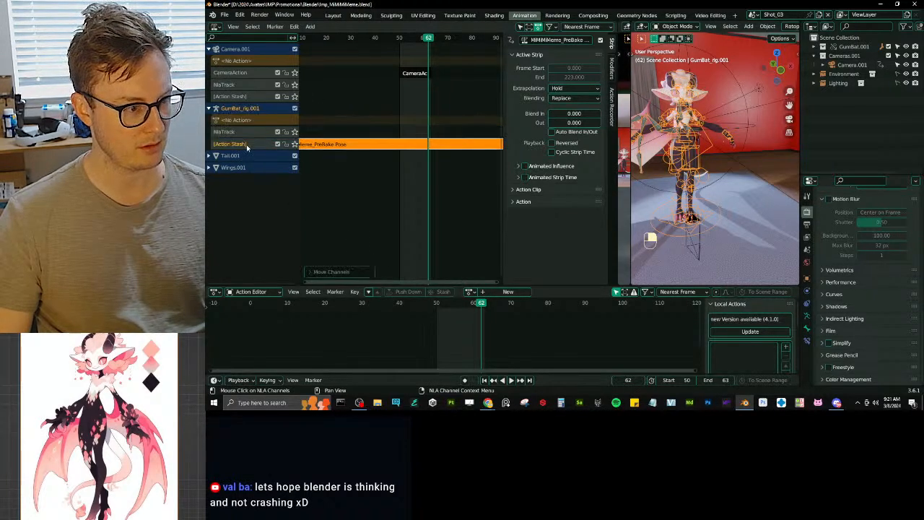
# Step: Try to delete the PreBake Pose strip from the reordered [Action Stash] track
pyautogui.press('Delete')
pyautogui.press('Delete')
pyautogui.press('Delete')
pyautogui.press('Delete')
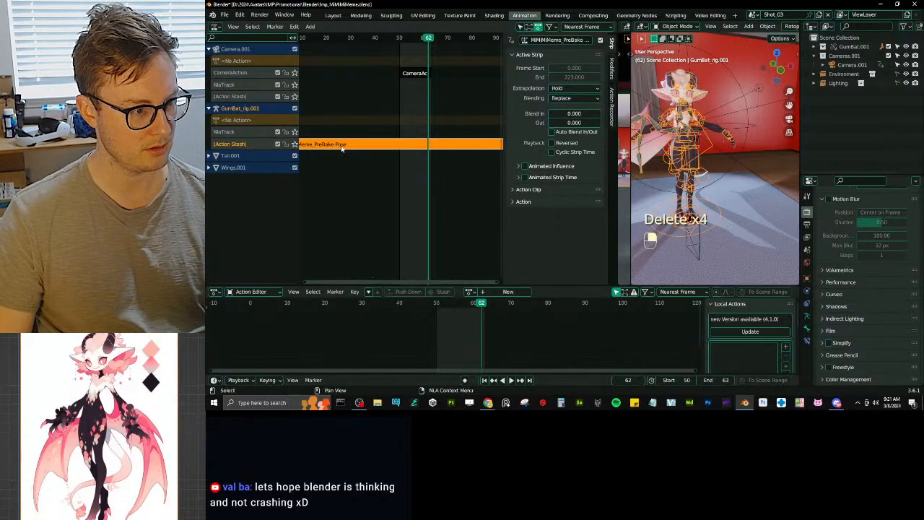
pyautogui.press('Delete')
pyautogui.press('Delete')
pyautogui.press('Delete')
pyautogui.press('Delete')
pyautogui.press('Delete')
pyautogui.press('Delete')
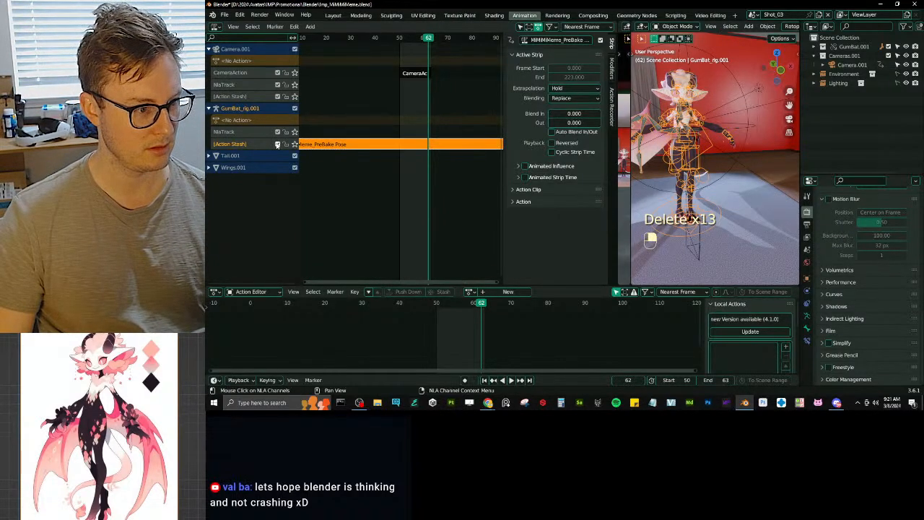
pyautogui.scroll(-12, 437, 152)
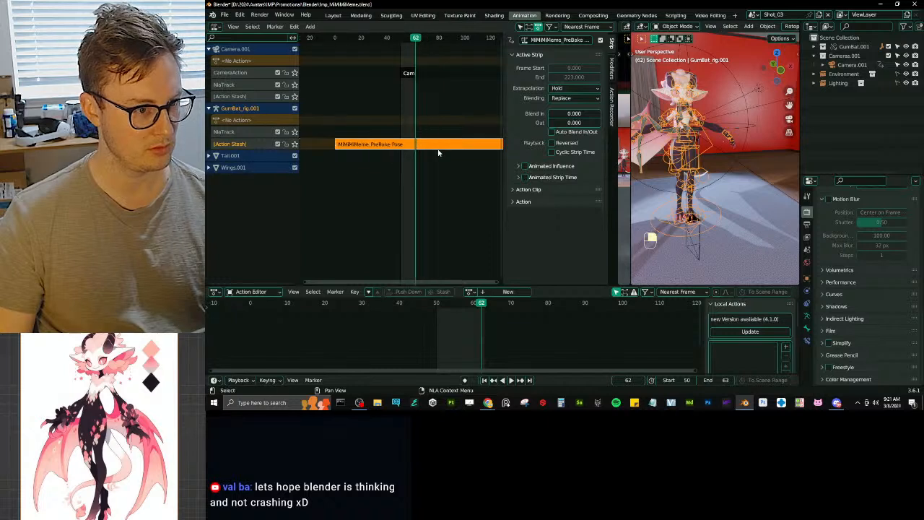
# Step: Try to delete the stashed MiMiMiMeme_PreBake Pose strip from GumBat_rig.001
pyautogui.scroll(15, 437, 153)
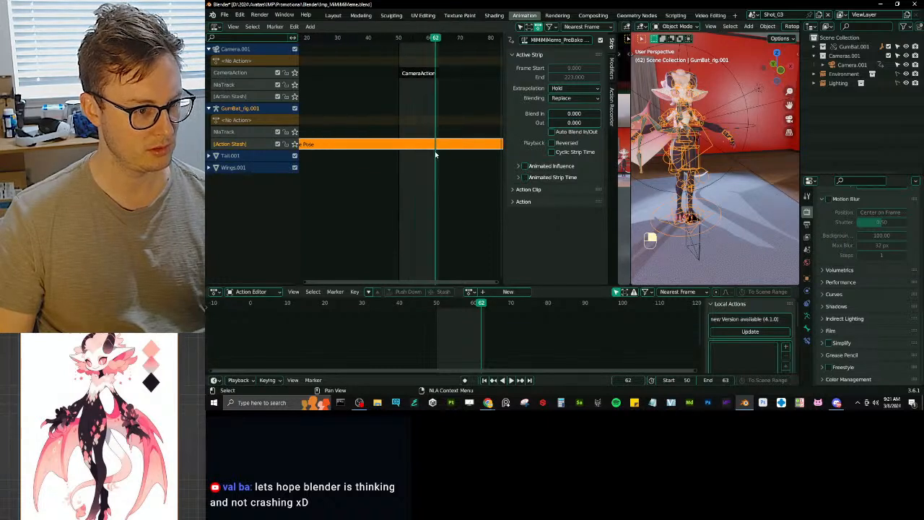
pyautogui.click(499, 293)
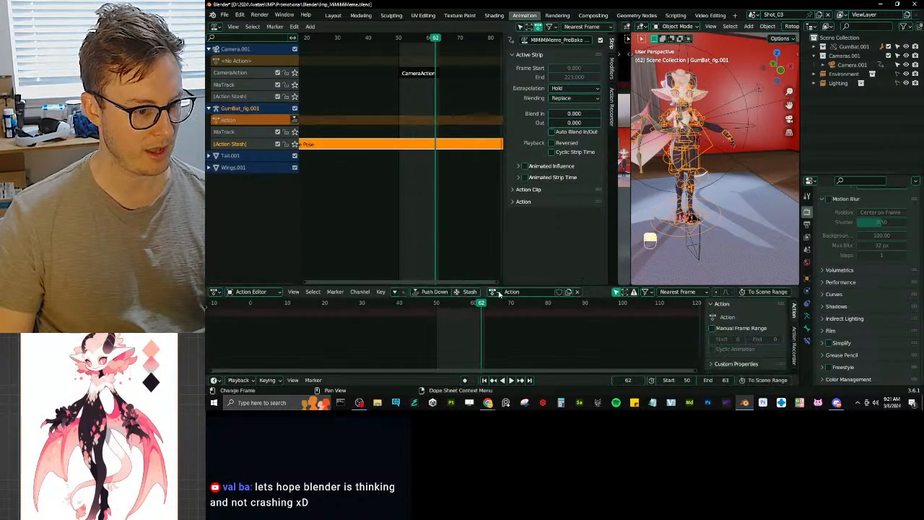
pyautogui.press('Delete')
pyautogui.press('Delete')
pyautogui.press('Delete')
pyautogui.press('Delete')
pyautogui.press('Delete')
pyautogui.press('Delete')
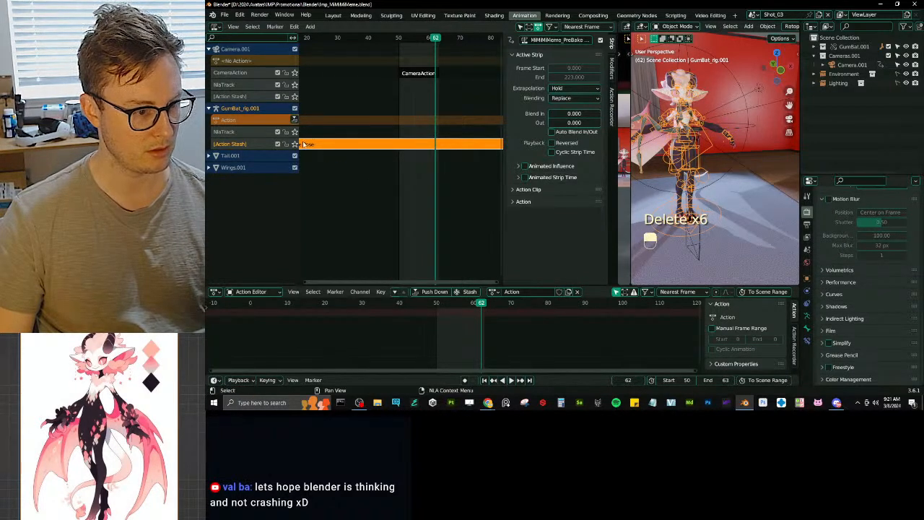
pyautogui.rightClick(359, 144)
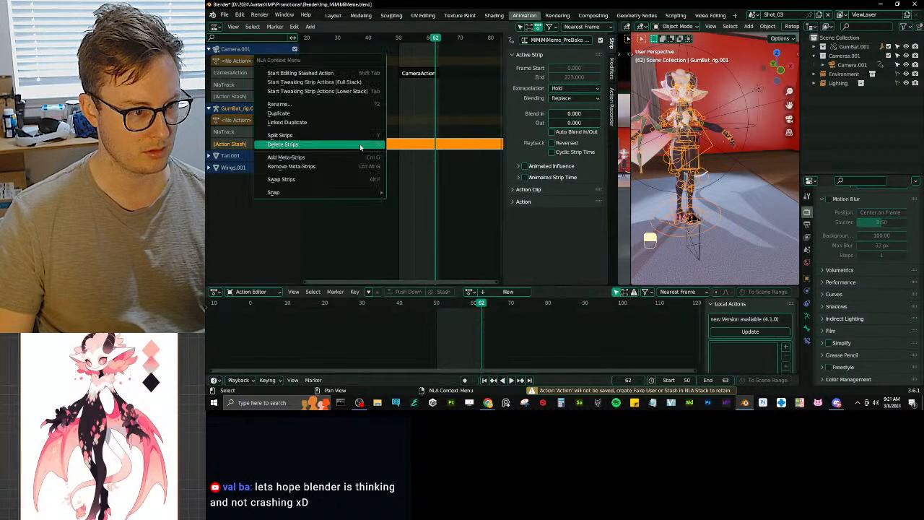
pyautogui.click(358, 145)
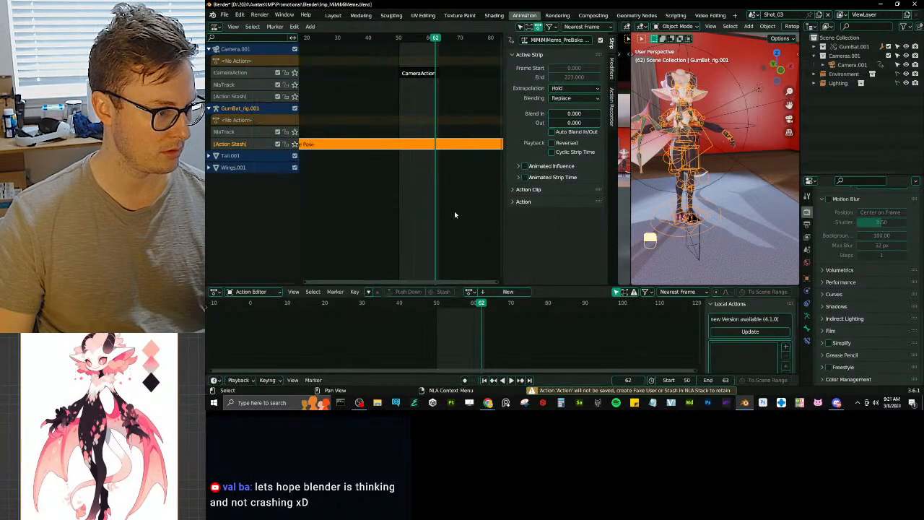
# Step: Save the file and switch to the Shot_02 scene
pyautogui.scroll(-5, 396, 192)
pyautogui.scroll(-3, 396, 192)
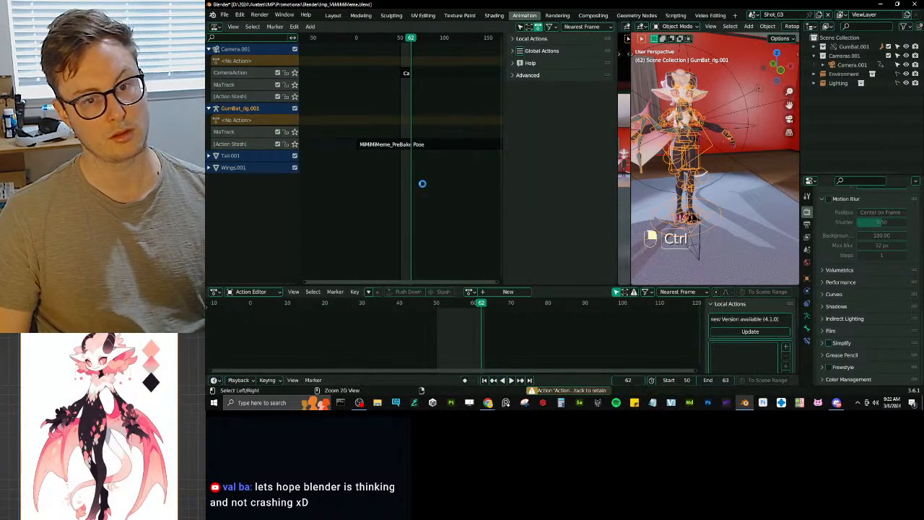
pyautogui.hotkey('ctrl', 's')
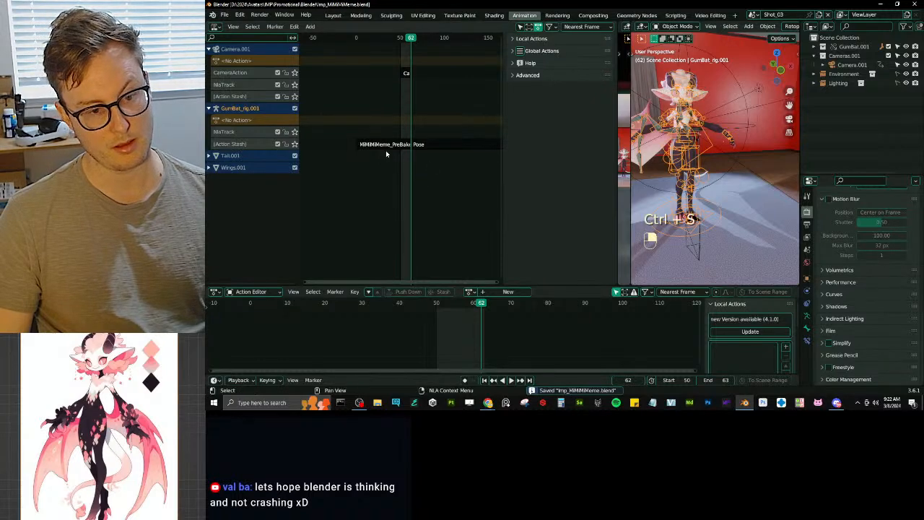
pyautogui.click(752, 15)
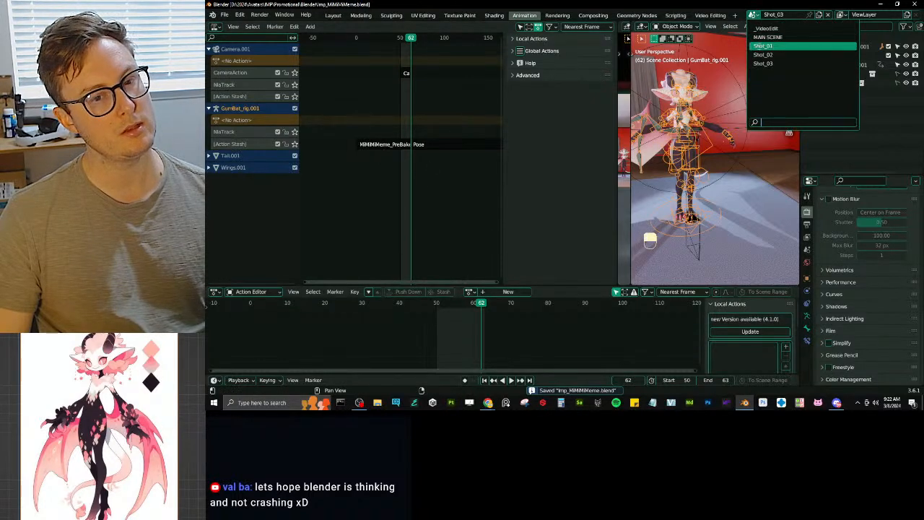
pyautogui.click(763, 54)
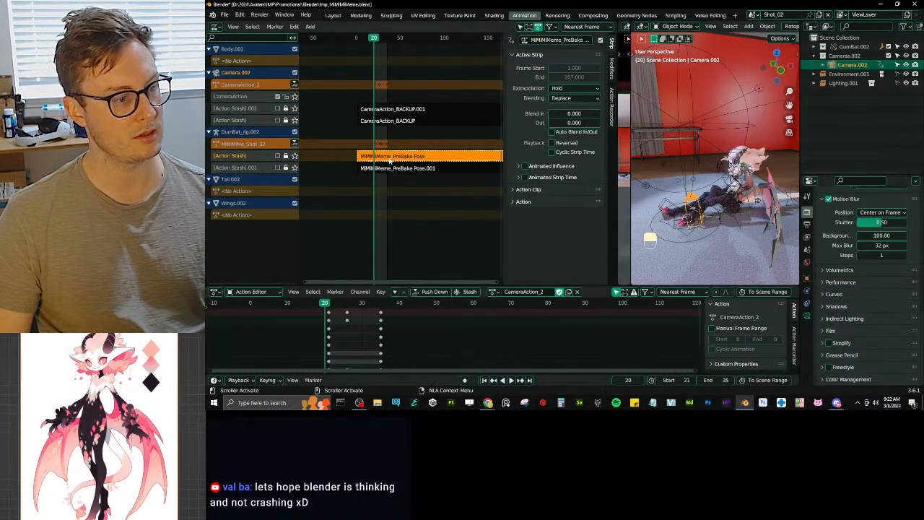
# Step: Try to delete GumBat_rig.002's stashed strips MiMiMiMeme_PreBake Pose and MiMiMiMeme_PreBake Pose.001, and undo the last deletion
pyautogui.click(731, 201)
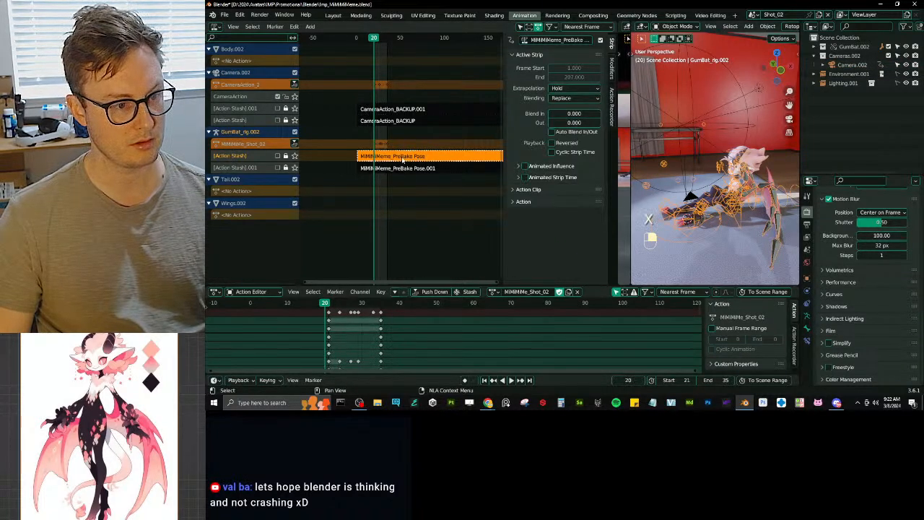
pyautogui.click(402, 167)
pyautogui.press('Delete')
pyautogui.press('Delete')
pyautogui.click(396, 157)
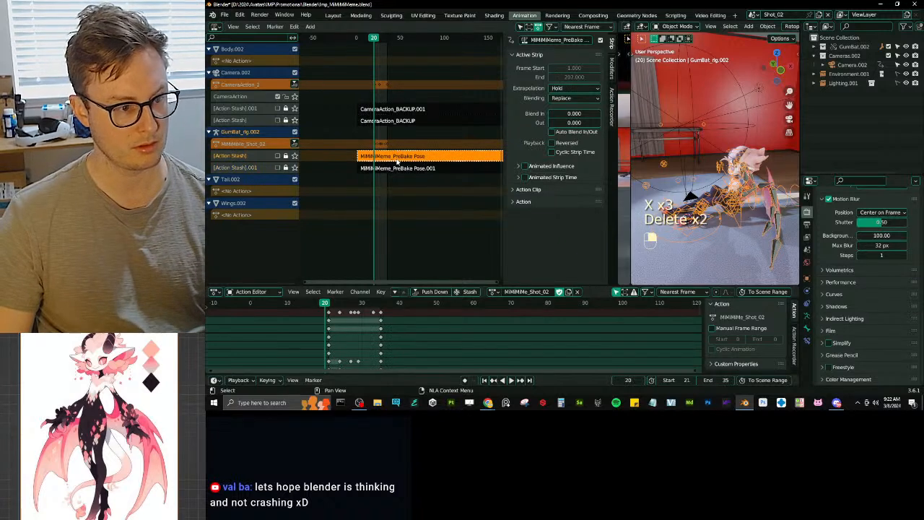
pyautogui.press('Delete')
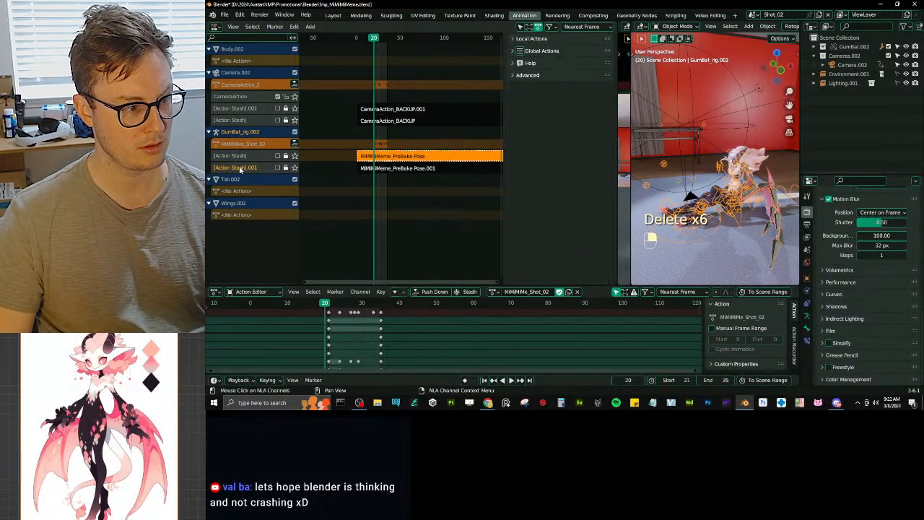
pyautogui.press('Delete')
pyautogui.hotkey('ctrl', 'z')
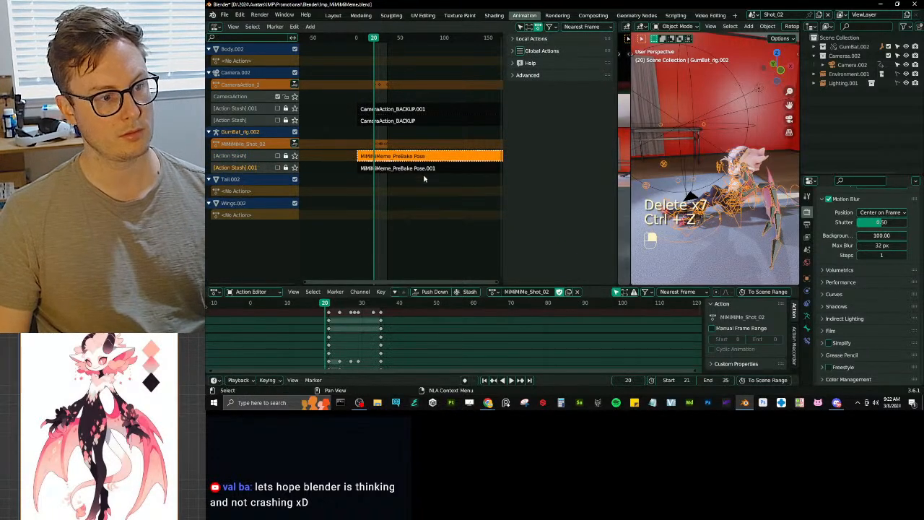
# Step: Preview the Shot_02 animation and save the file
pyautogui.hotkey('ctrl', 's')
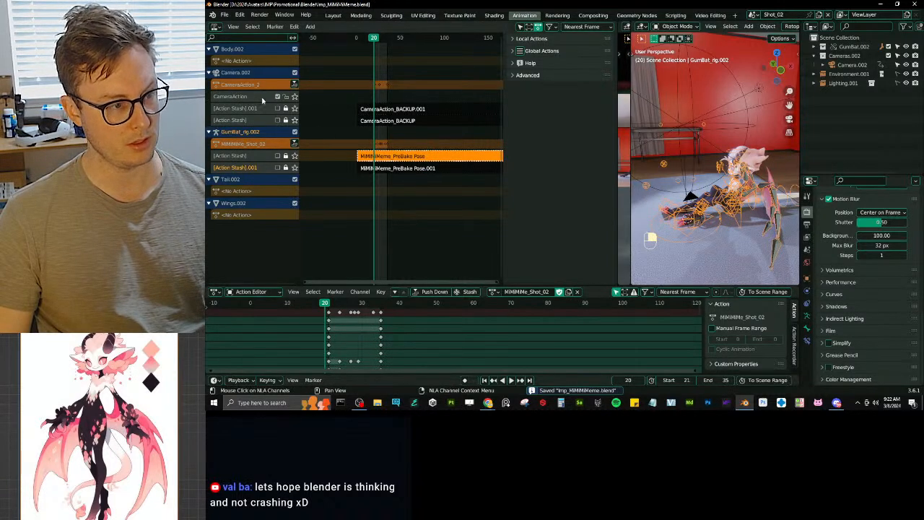
pyautogui.press('space')
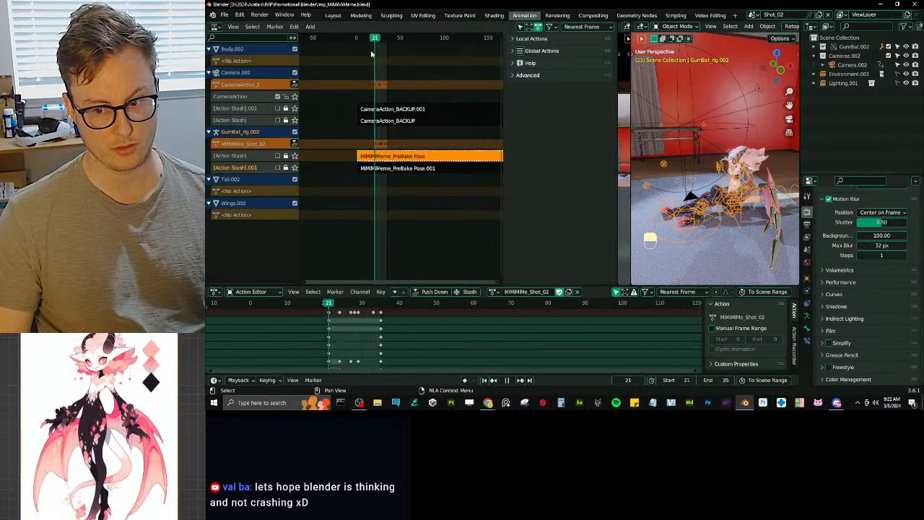
pyautogui.press('Escape')
pyautogui.hotkey('ctrl', 's')
# Step: In the Shot_01 scene, preview the animation and try to delete GumBat_rig.001's stashed MiMiMiMeme_PreBake Pose strip
pyautogui.click(753, 15)
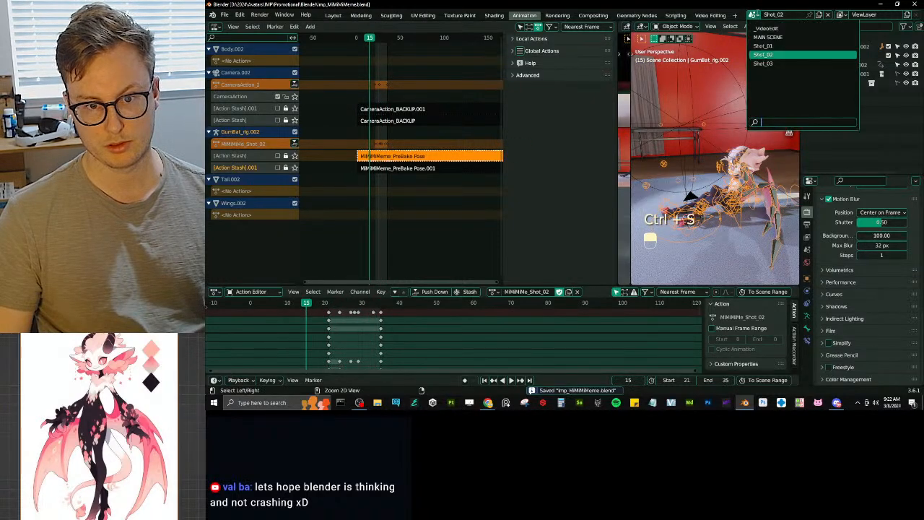
pyautogui.click(763, 46)
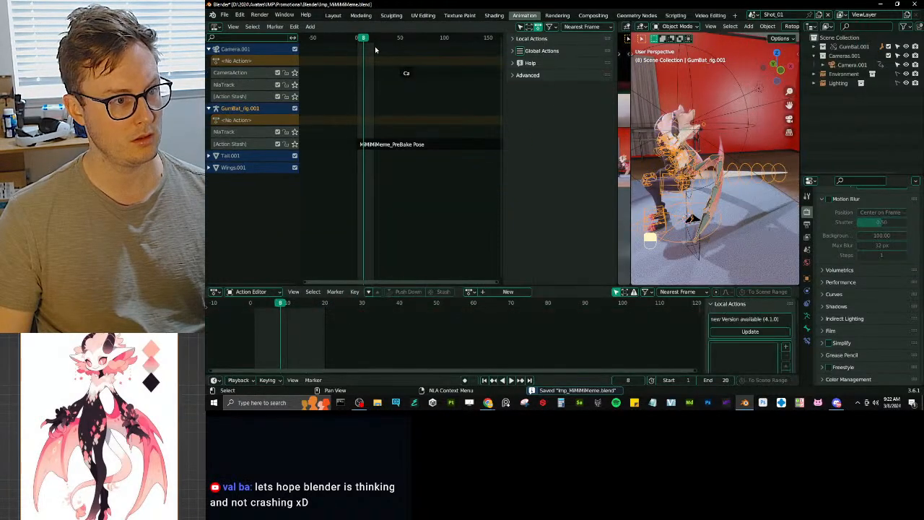
pyautogui.press('space')
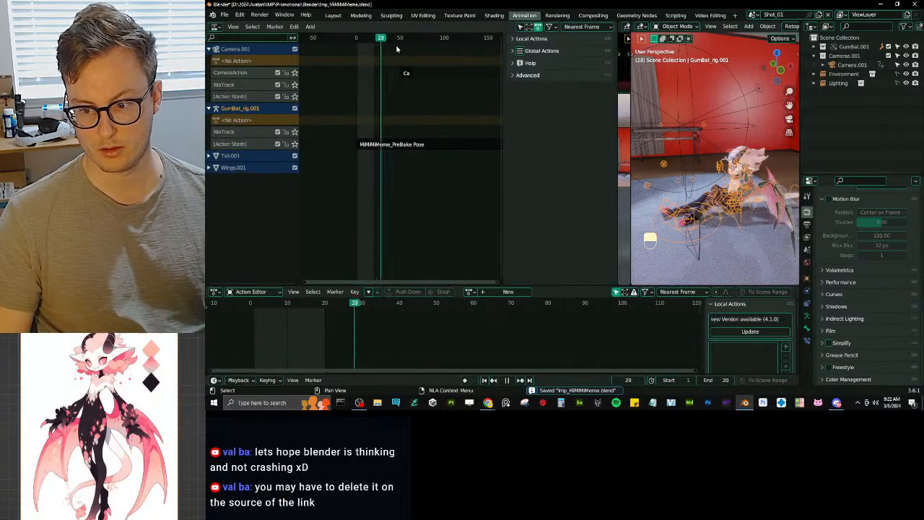
pyautogui.moveTo(396, 49); pyautogui.dragTo(360, 56)
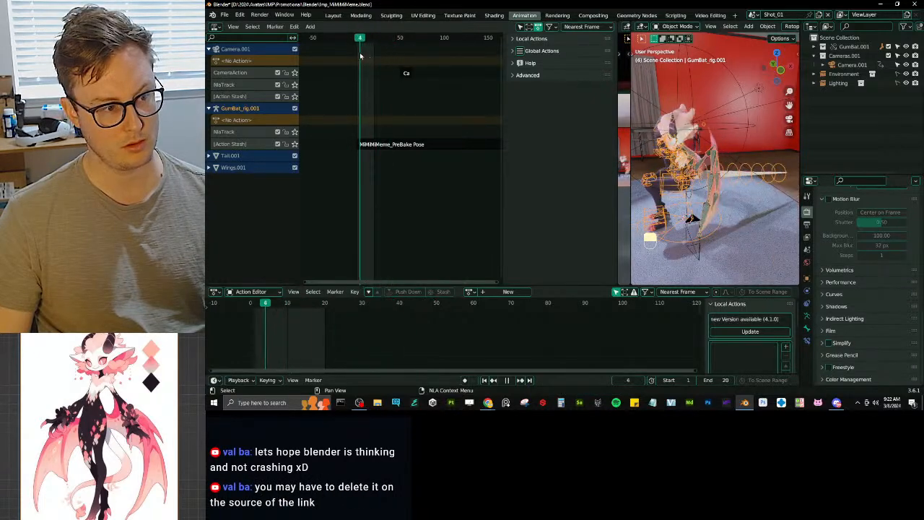
pyautogui.press('space')
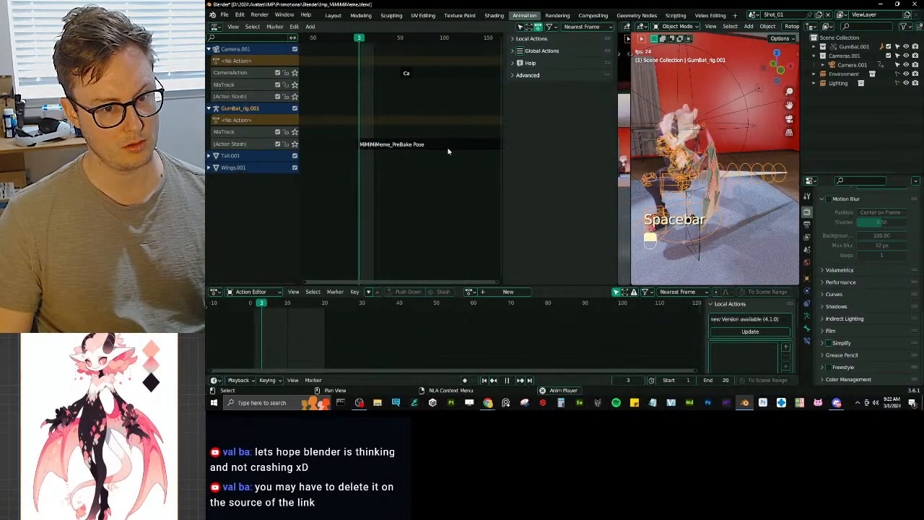
pyautogui.press('space')
pyautogui.click(401, 145)
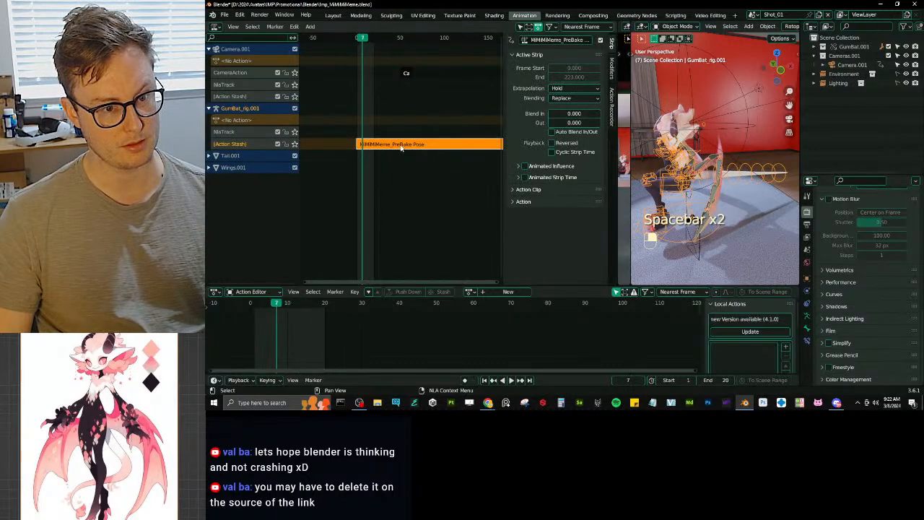
pyautogui.press('Delete')
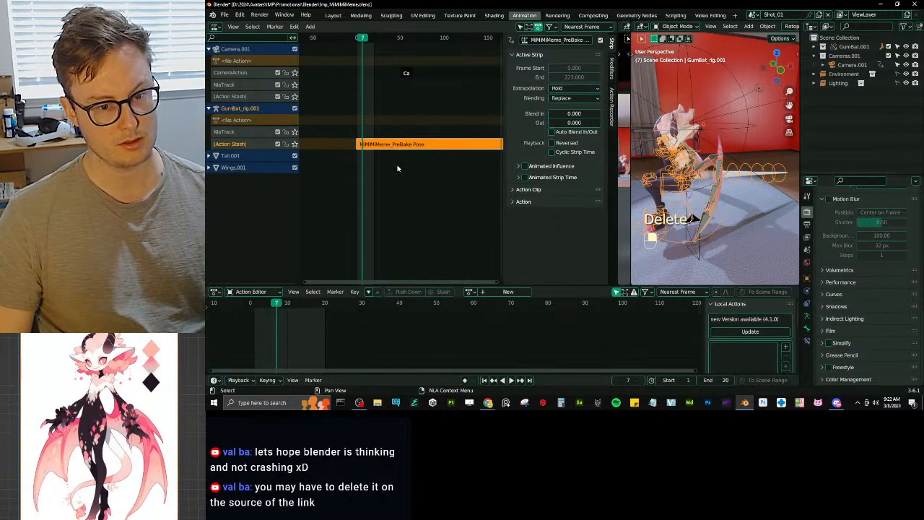
# Step: Switch to MAIN SCENE and remove the empty animation data from its animation channels
pyautogui.click(752, 15)
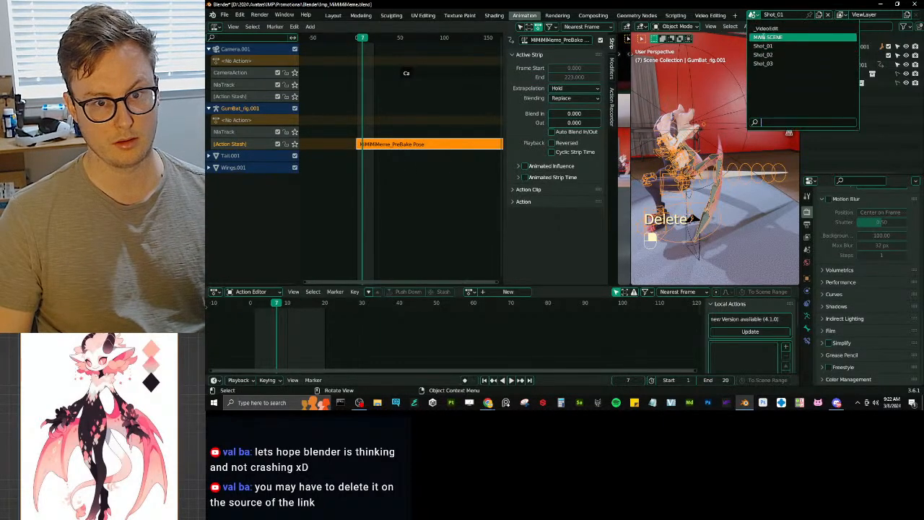
pyautogui.click(773, 36)
pyautogui.click(705, 124)
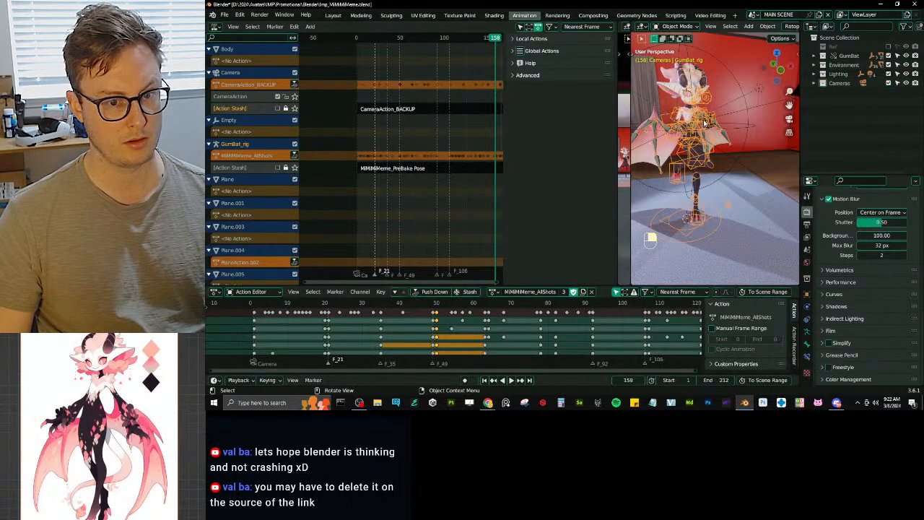
pyautogui.scroll(-2, 378, 211)
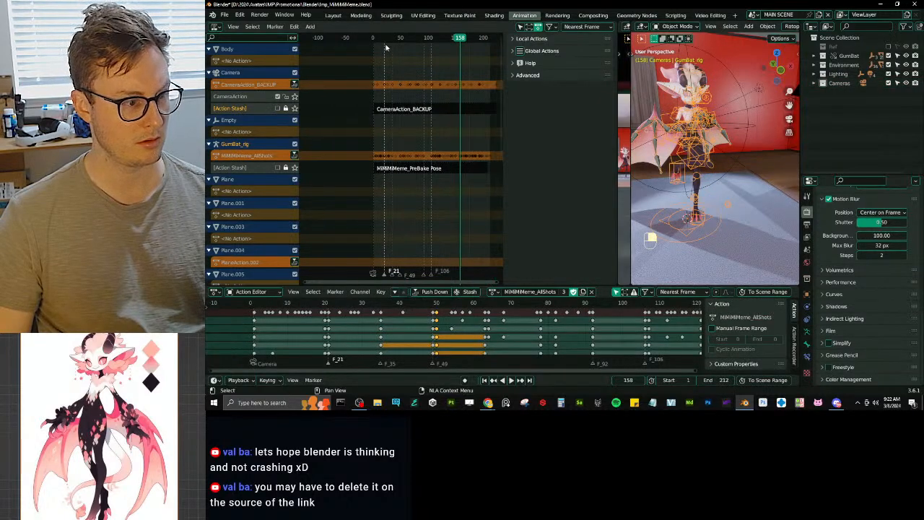
pyautogui.rightClick(235, 187)
pyautogui.click(242, 196)
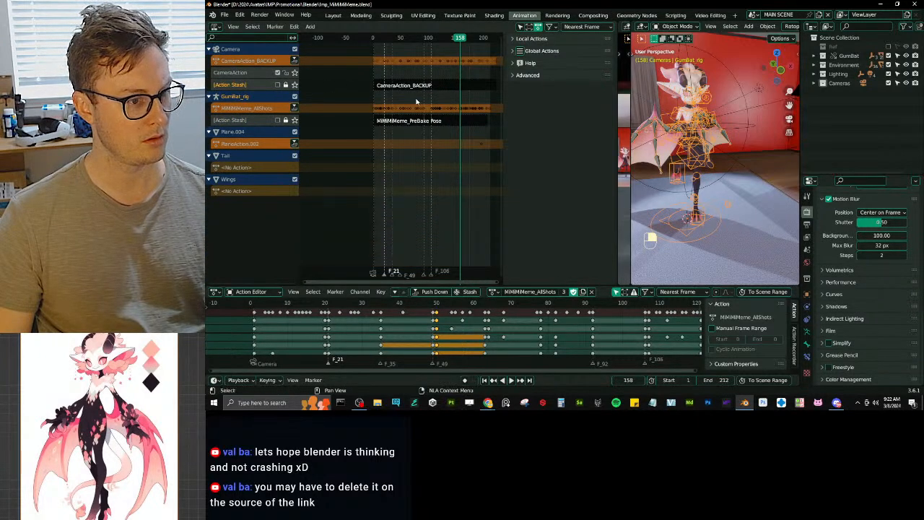
# Step: At frame 0, try to delete GumBat_rig's stashed MiMiMiMeme_PreBake Pose strip, and save the file
pyautogui.moveTo(408, 39); pyautogui.dragTo(370, 56)
pyautogui.click(421, 121)
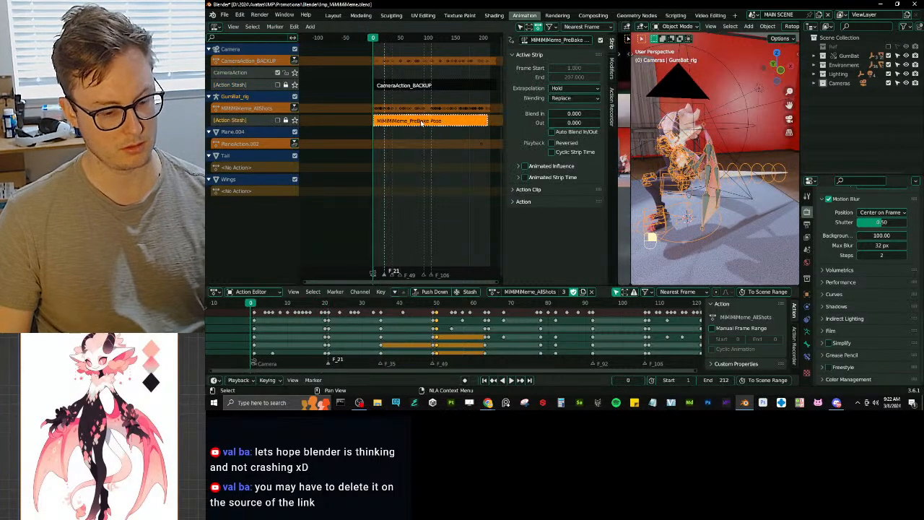
pyautogui.press('Delete')
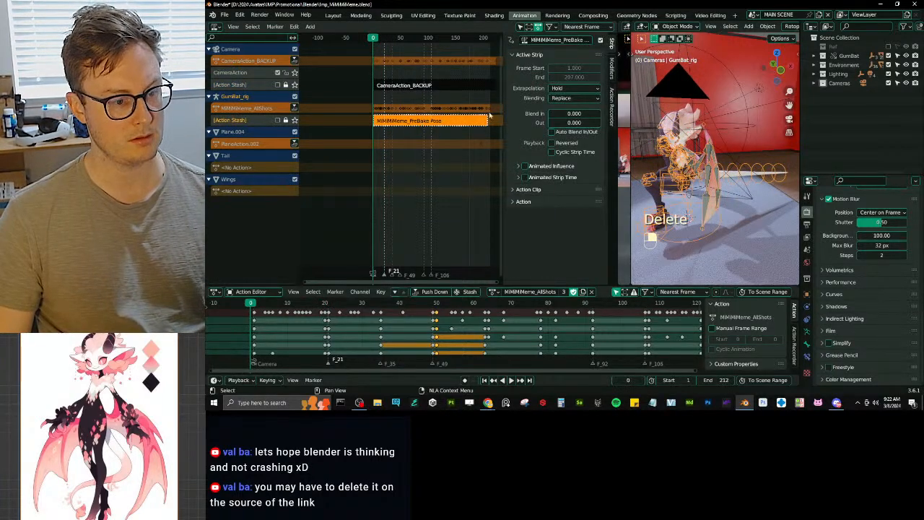
pyautogui.press('ctrl')
pyautogui.hotkey('ctrl', 's')
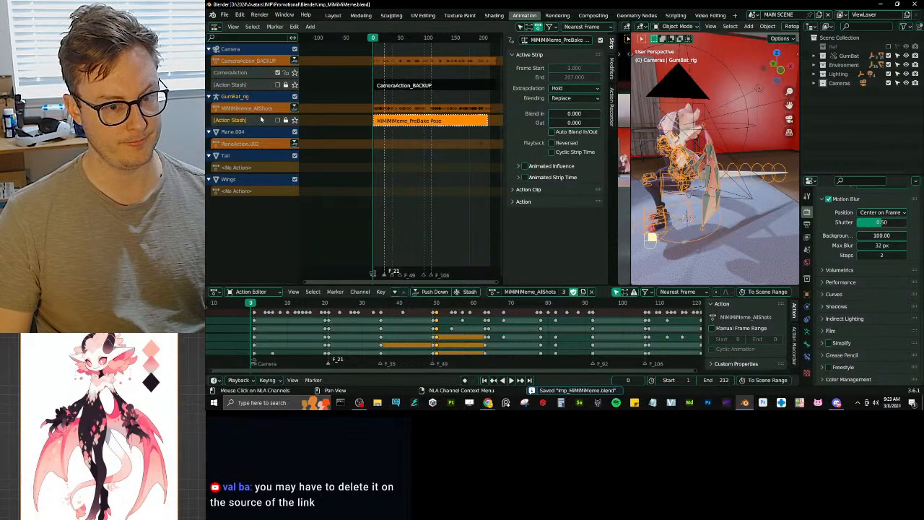
# Step: Unlink the MiMiMiMeme_AllShots action from GumBat_rig and undo the unlinking
pyautogui.click(591, 291)
pyautogui.hotkey('ctrl', 'z')
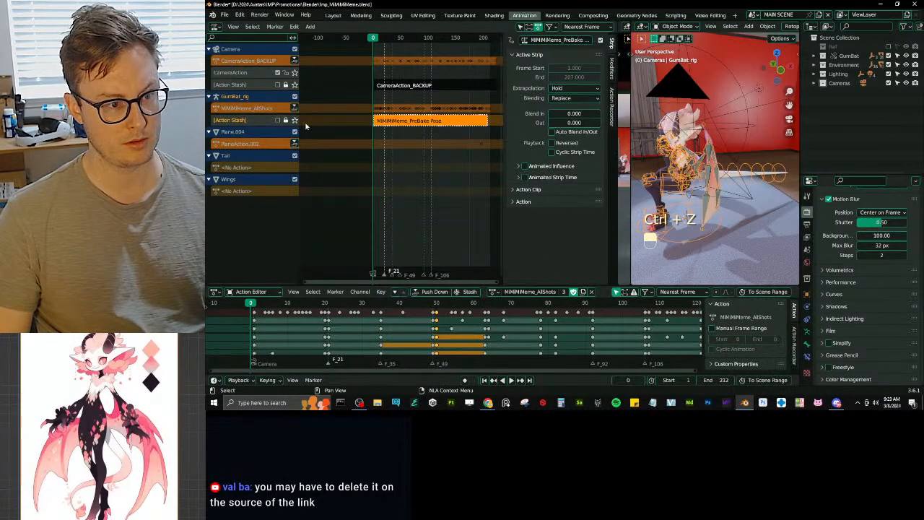
# Step: Switch to Chrome, search the web for "blender cant remove action nla" and read the answer about removing an action
pyautogui.hotkey('alt', 'Tab')
pyautogui.hotkey('ctrl', 't')
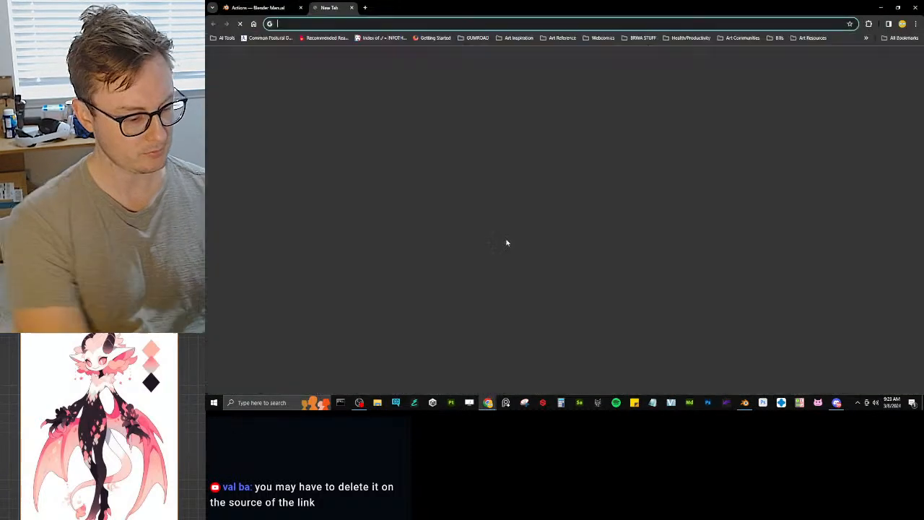
pyautogui.write('blender')
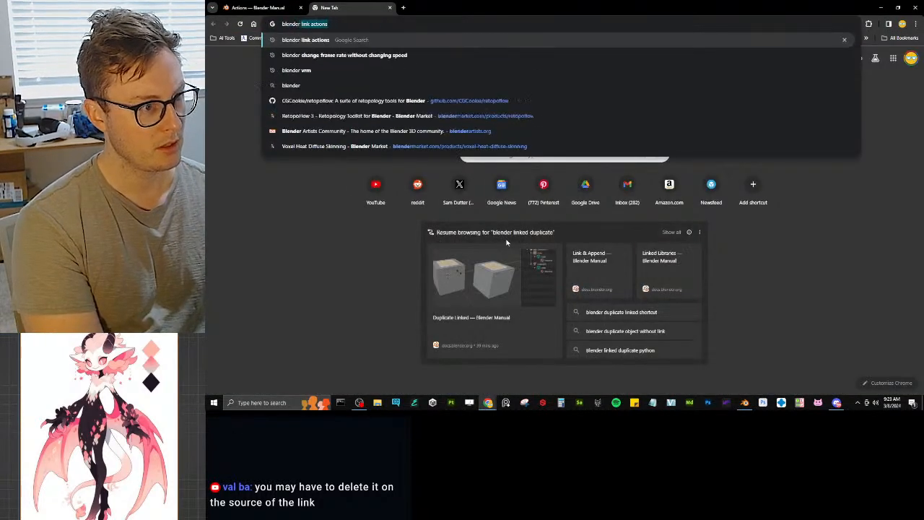
pyautogui.write(' cant remove a')
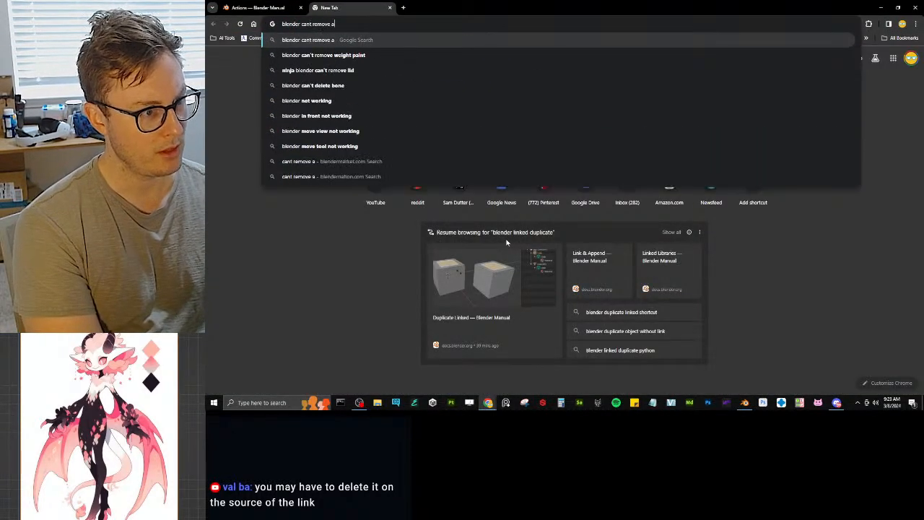
pyautogui.write('ction nla')
pyautogui.press('Return')
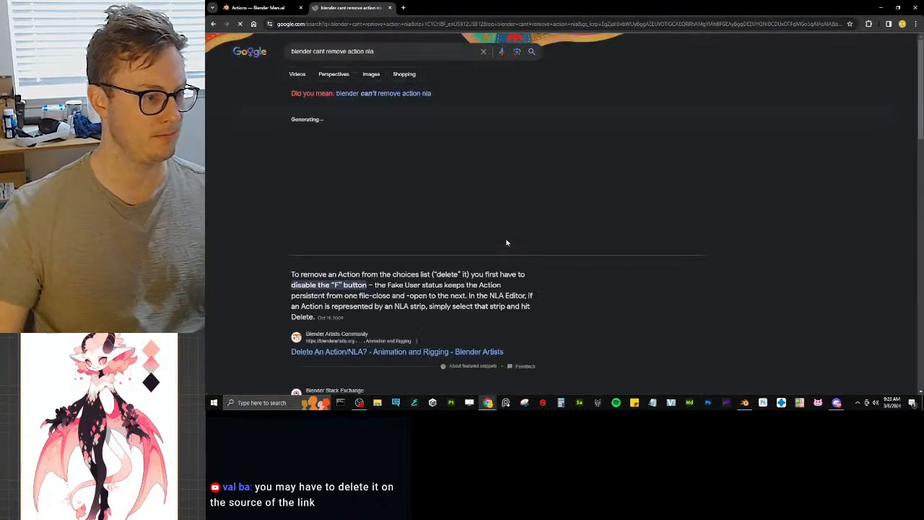
pyautogui.moveTo(305, 275); pyautogui.dragTo(543, 271)
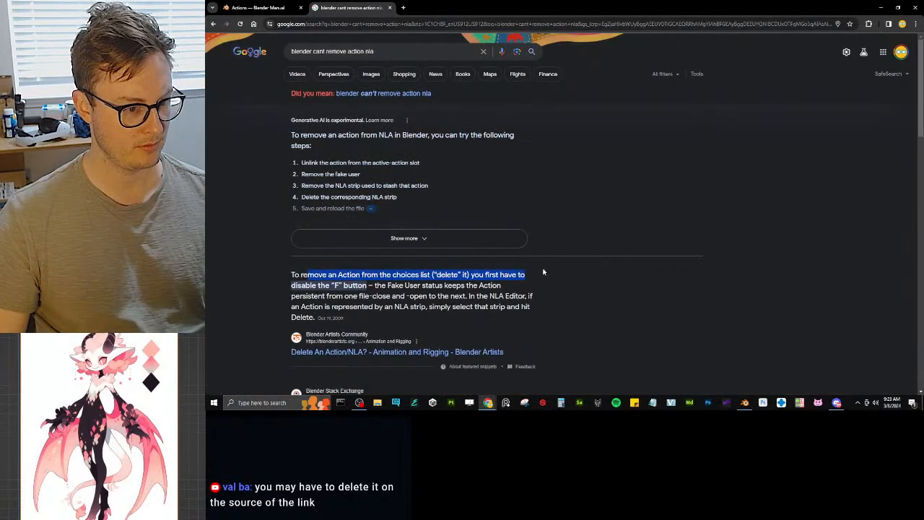
# Step: Check the search answer on removing an action against Blender's MAIN SCENE, toggling solo on GumBat_rig's Action Stash track
pyautogui.click(577, 288)
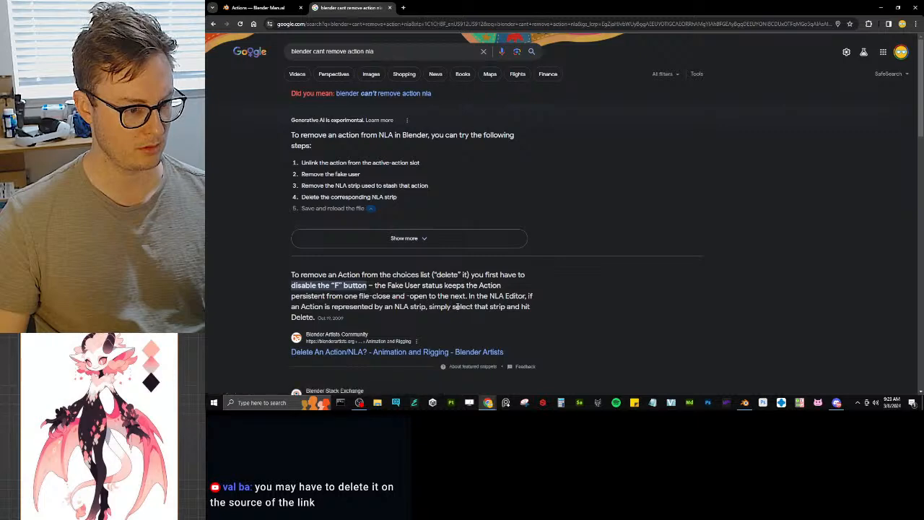
pyautogui.hotkey('alt', 'Tab')
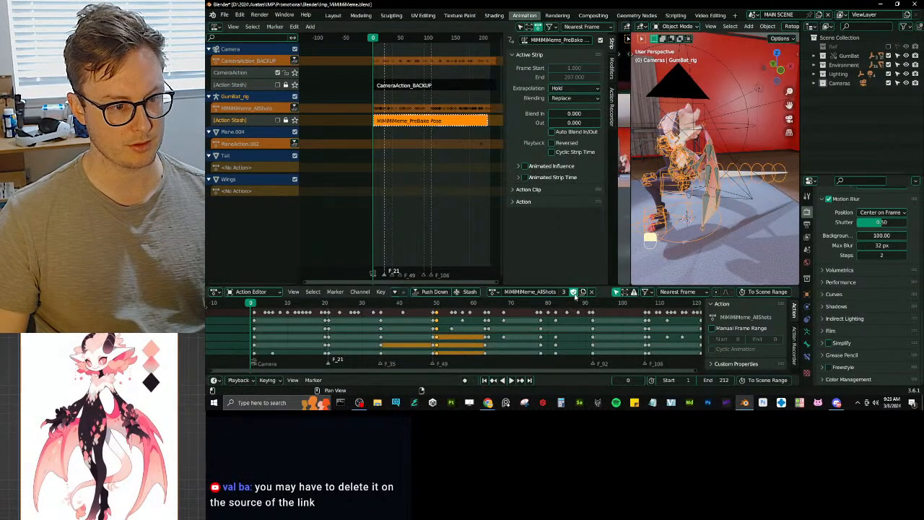
pyautogui.hotkey('alt', 'Tab')
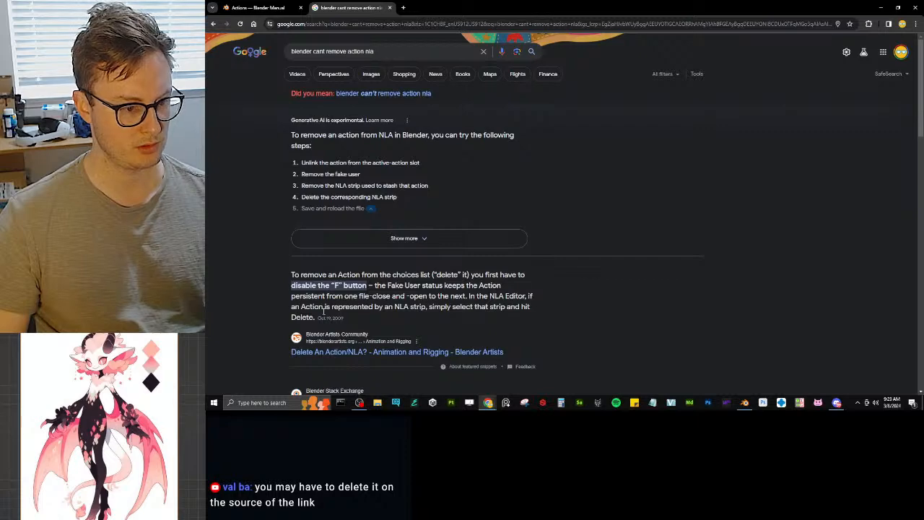
pyautogui.hotkey('alt', 'Tab')
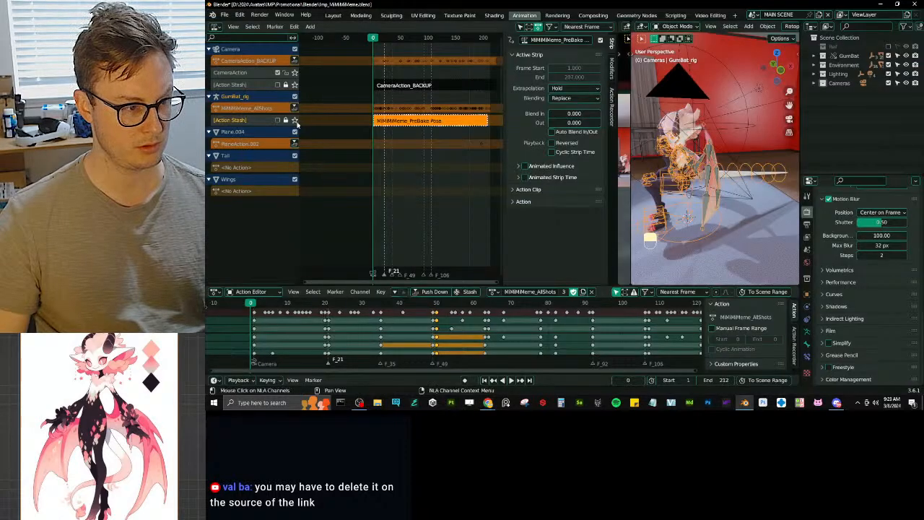
pyautogui.click(295, 120)
pyautogui.click(294, 121)
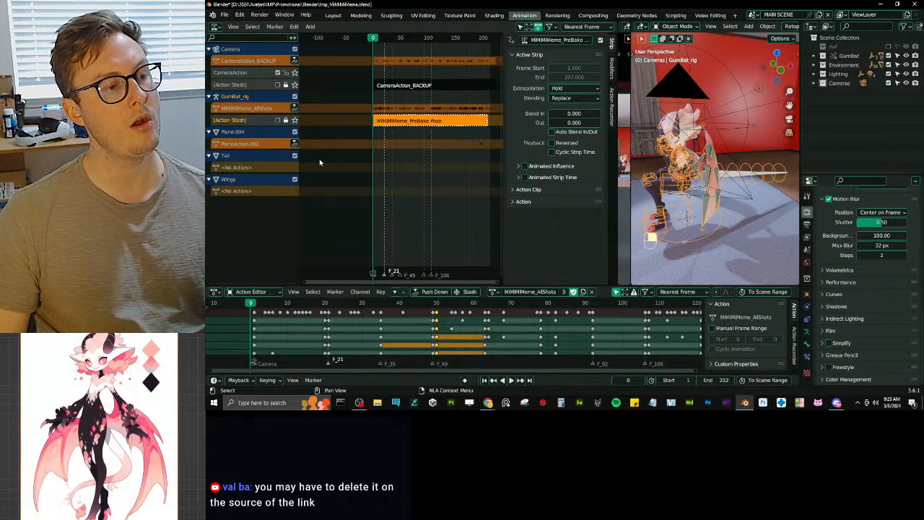
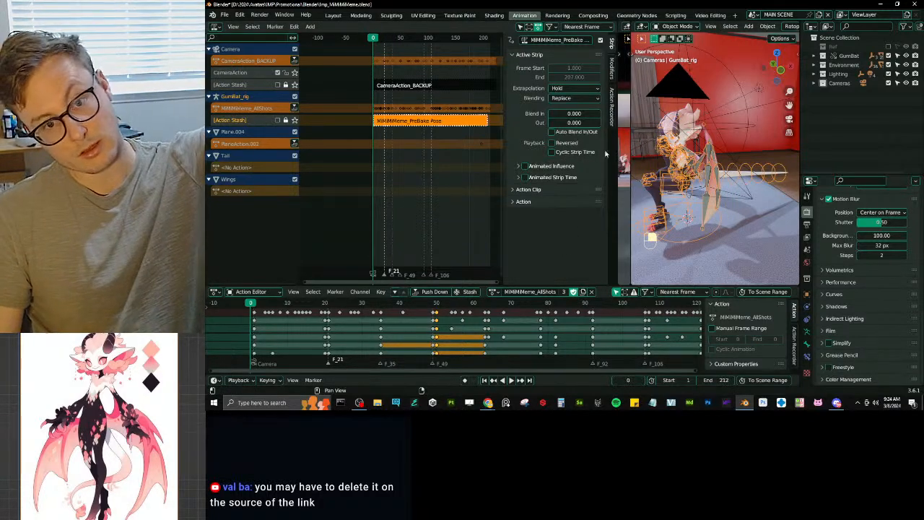
# Step: Switch to the Shot_03 scene and mute GumBat_rig.001's Action Stash track
pyautogui.click(754, 14)
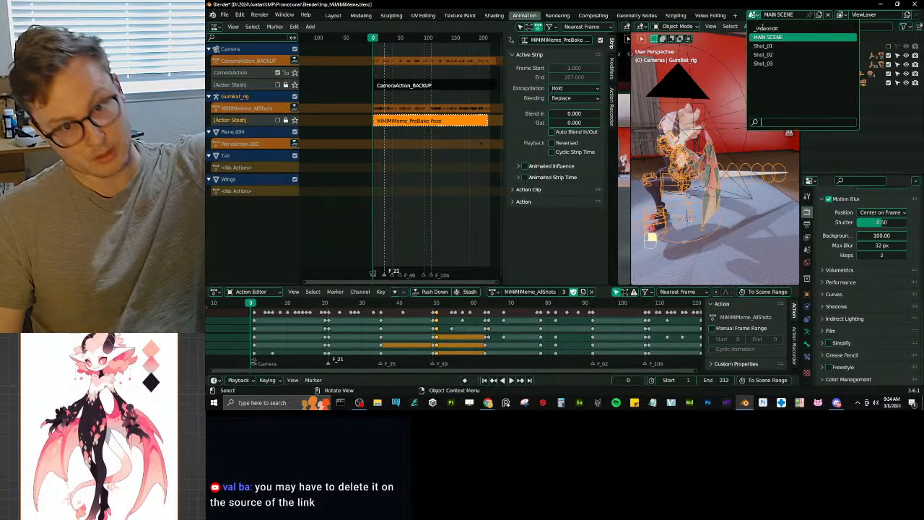
pyautogui.click(776, 64)
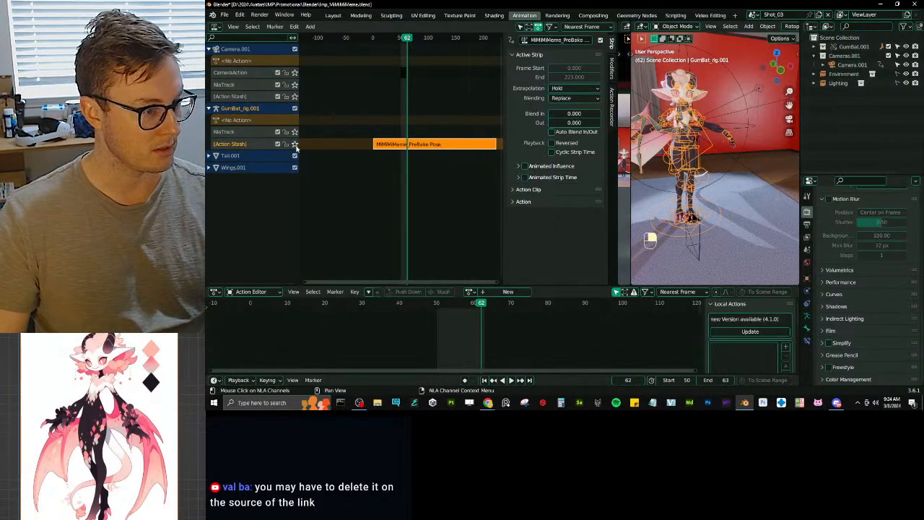
pyautogui.click(296, 145)
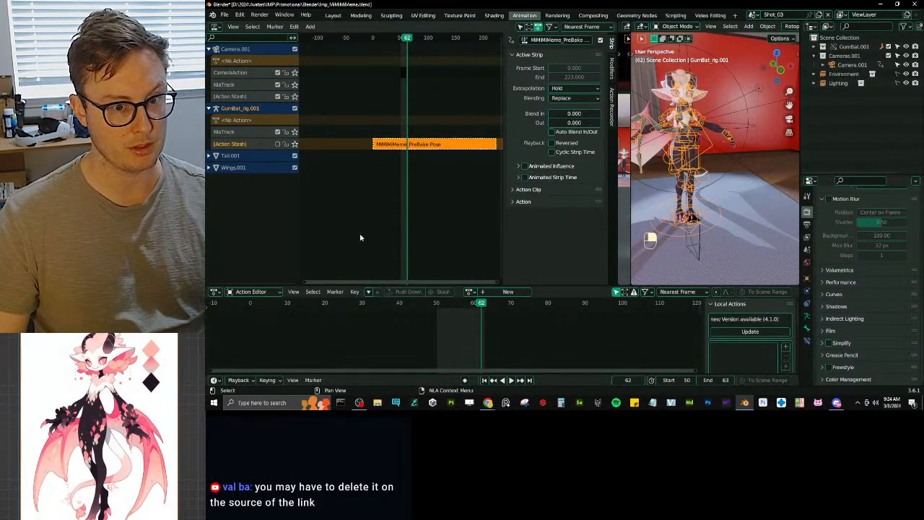
# Step: Compare playback with GumBat_rig.001's Action Stash track enabled and muted, and save the file with the track muted
pyautogui.moveTo(408, 38); pyautogui.dragTo(405, 39)
pyautogui.press('space')
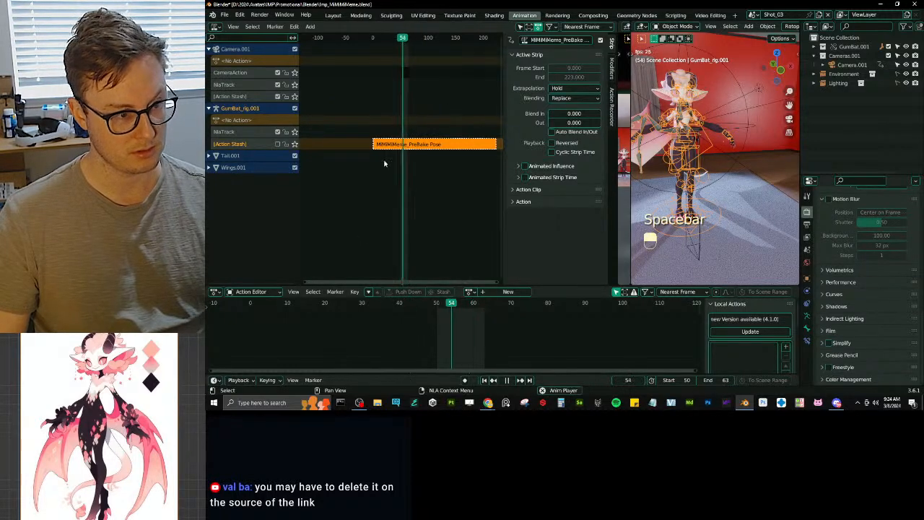
pyautogui.click(278, 144)
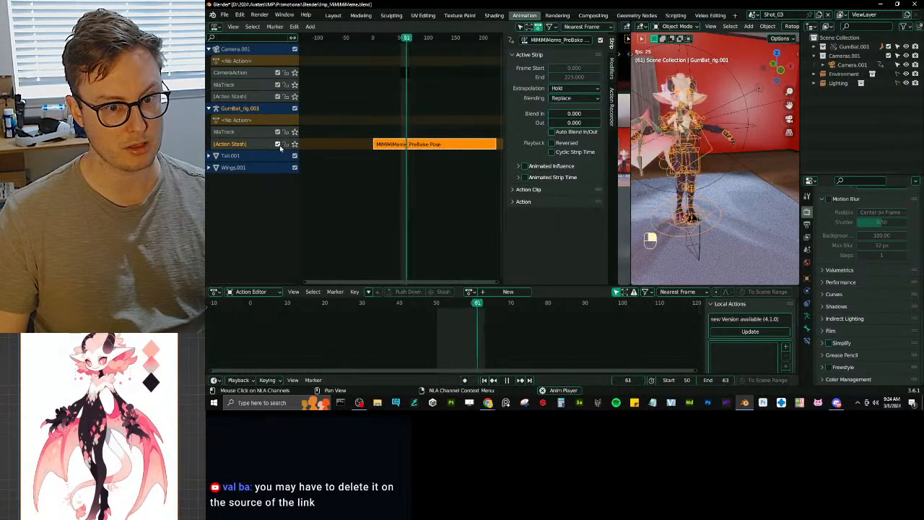
pyautogui.click(278, 145)
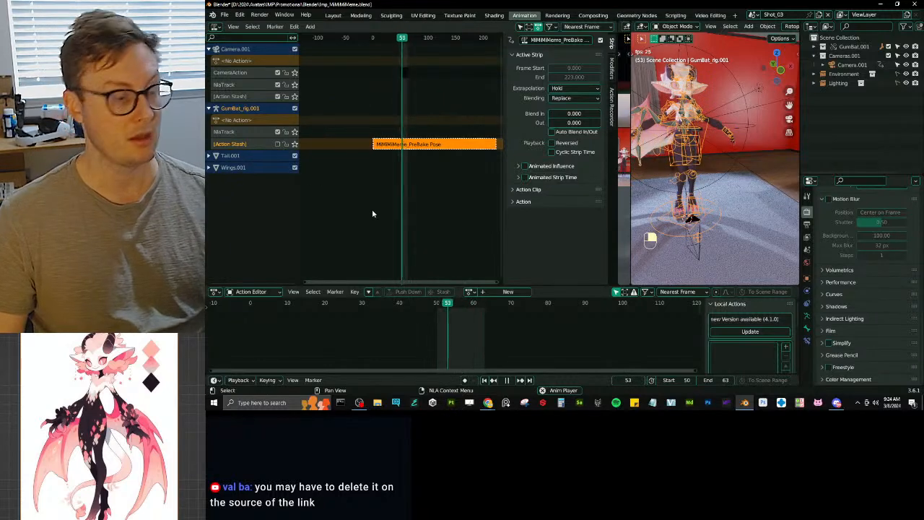
pyautogui.press('space')
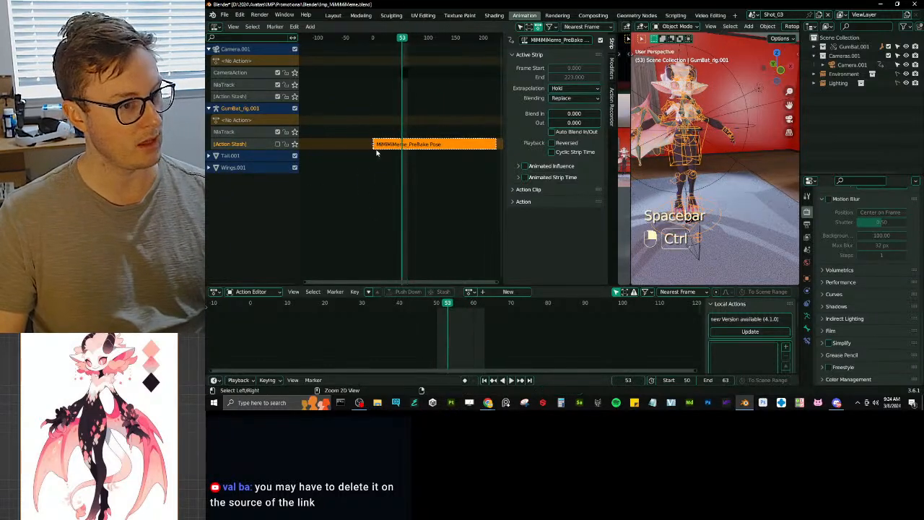
pyautogui.keyDown('ctrl'); pyautogui.moveTo(375, 151); pyautogui.dragTo(420, 150, button='middle'); pyautogui.keyUp('ctrl')
pyautogui.hotkey('ctrl', 's')
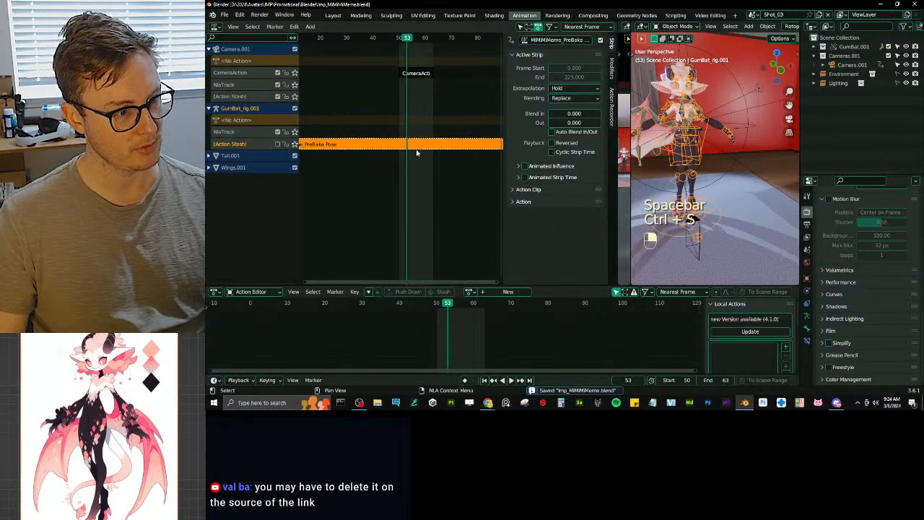
# Step: Search the Action Editor's list of actions for "pre" and close the list without choosing one
pyautogui.click(469, 291)
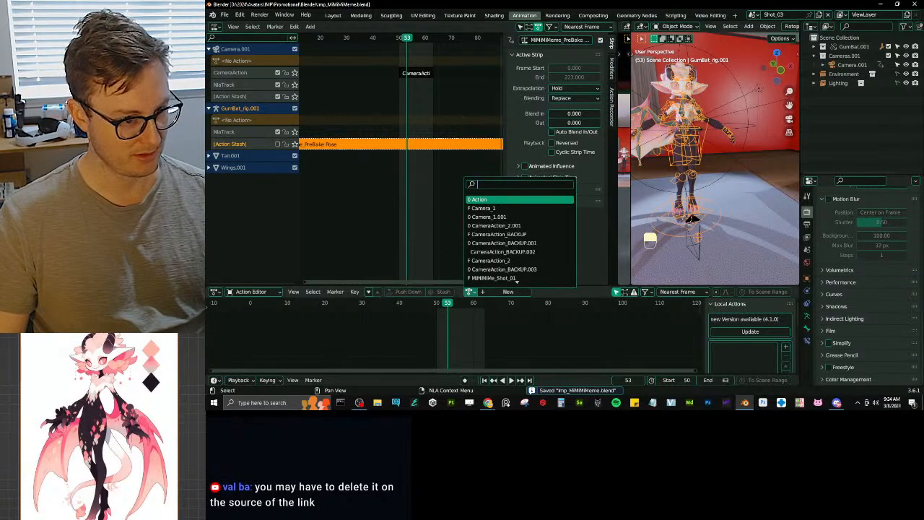
pyautogui.write('pre')
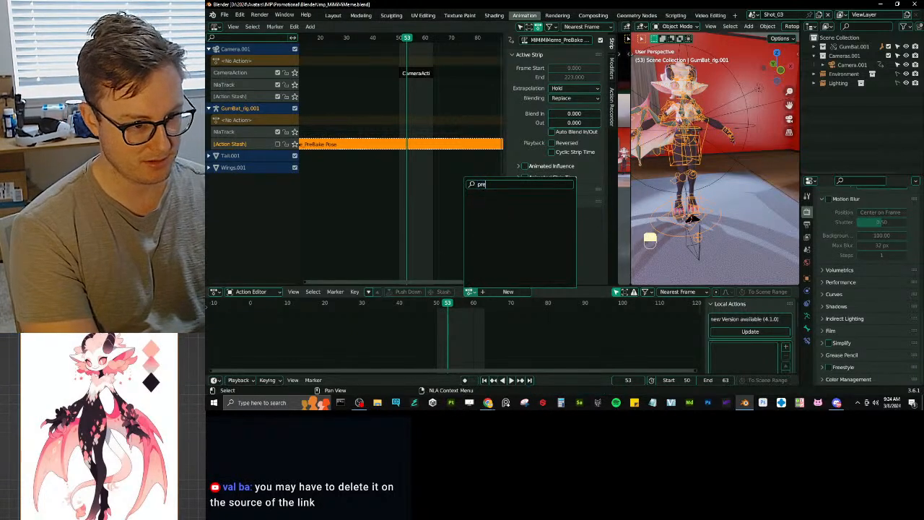
pyautogui.press('BackSpace')
pyautogui.press('BackSpace')
pyautogui.press('BackSpace')
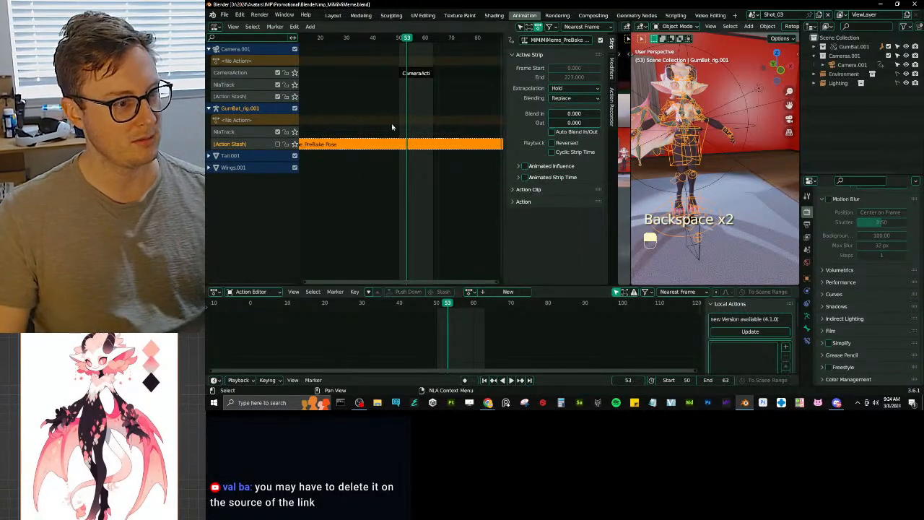
# Step: Re-enable GumBat_rig.001's Action Stash track and search the list of actions for "mim" without choosing one
pyautogui.moveTo(381, 150); pyautogui.dragTo(421, 155, button='middle')
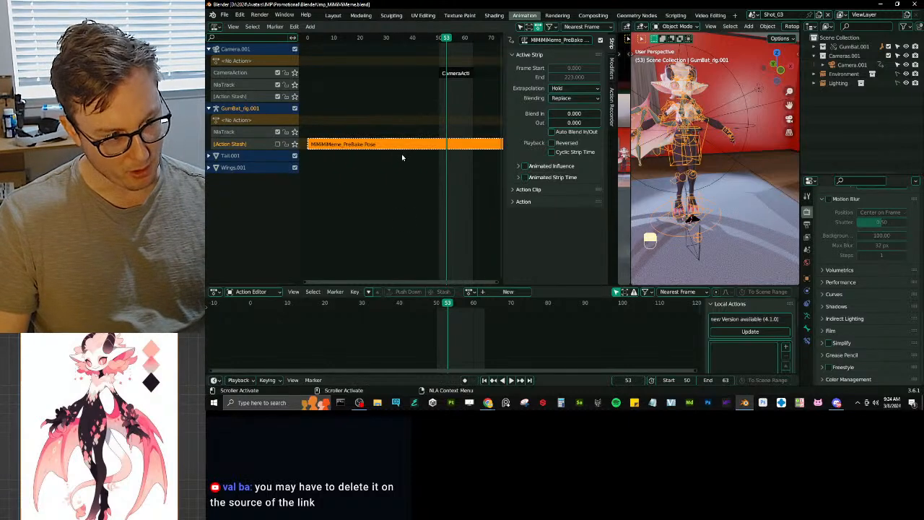
pyautogui.click(278, 145)
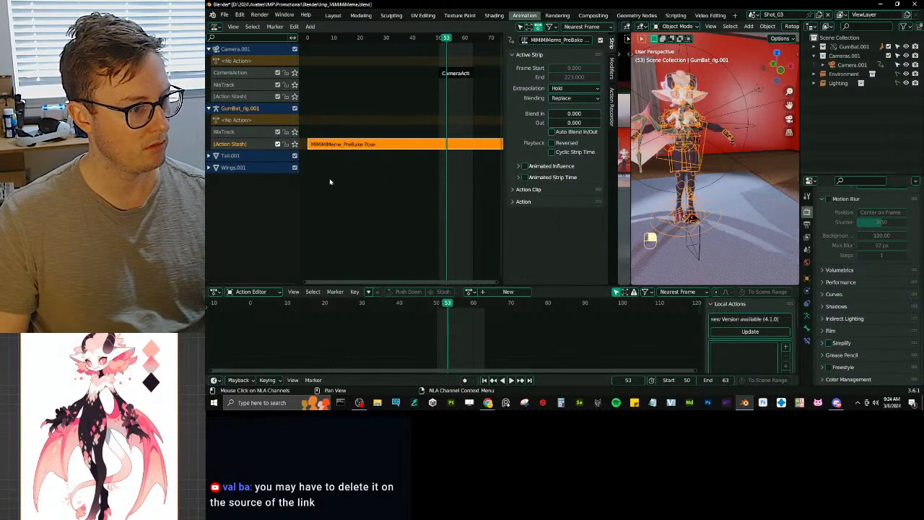
pyautogui.click(469, 291)
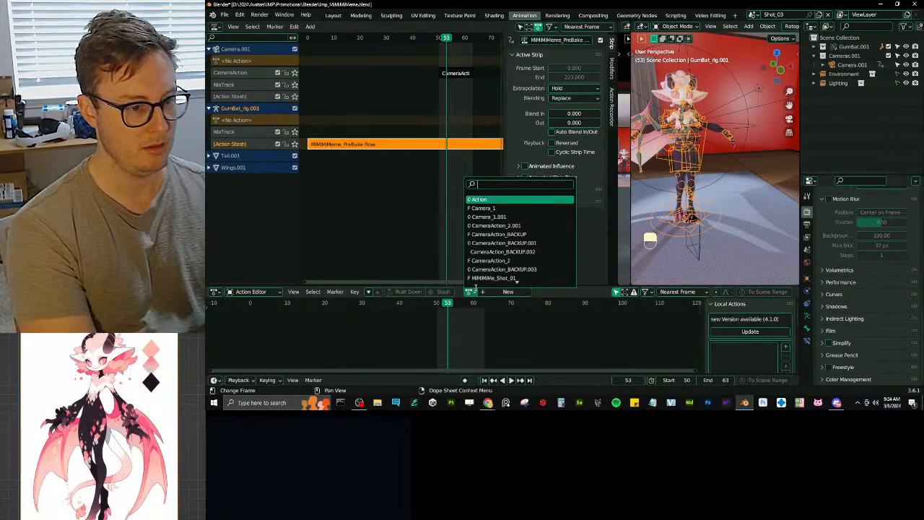
pyautogui.write('mim')
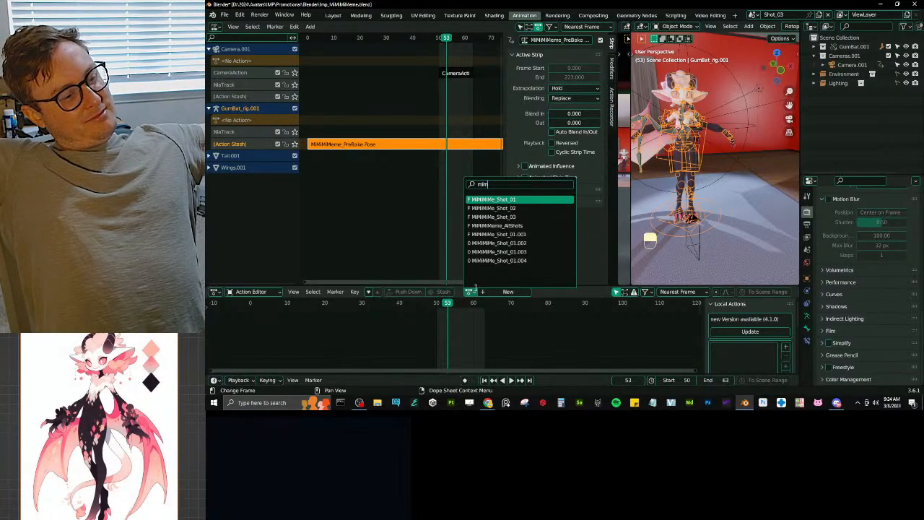
pyautogui.press('Escape')
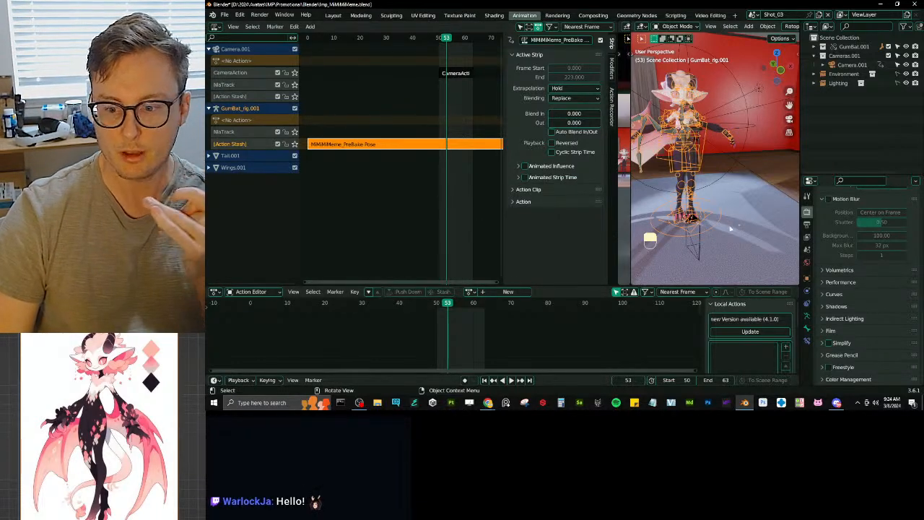
# Step: Play and scrub through the Shot_03 animation with the Action Stash track enabled, and save the file
pyautogui.press('space')
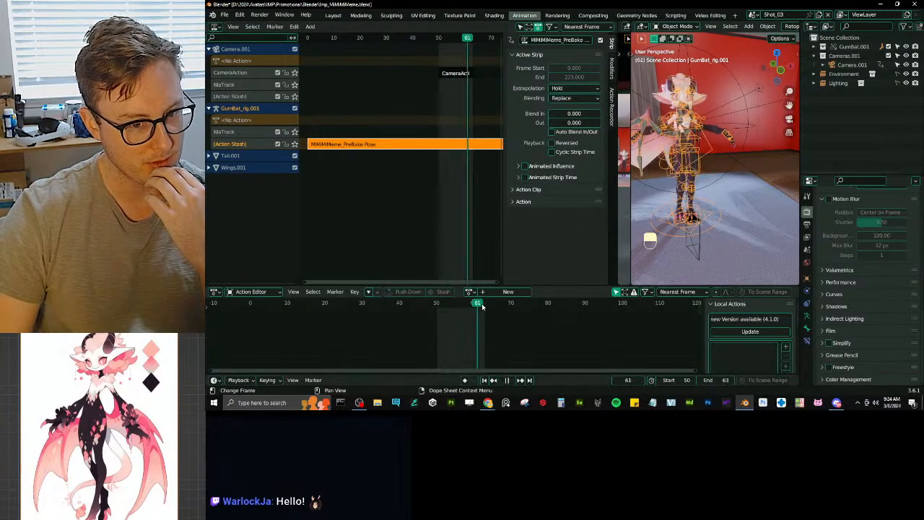
pyautogui.moveTo(462, 308); pyautogui.dragTo(487, 318)
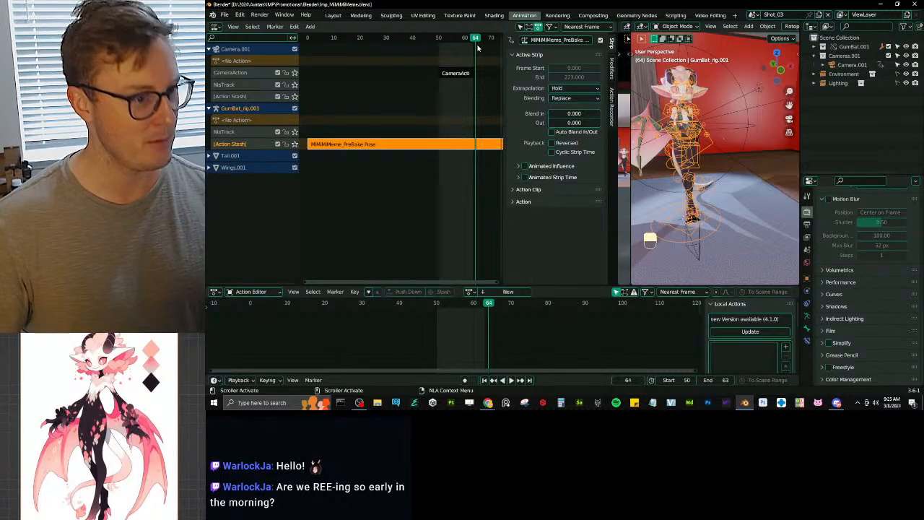
pyautogui.press('space')
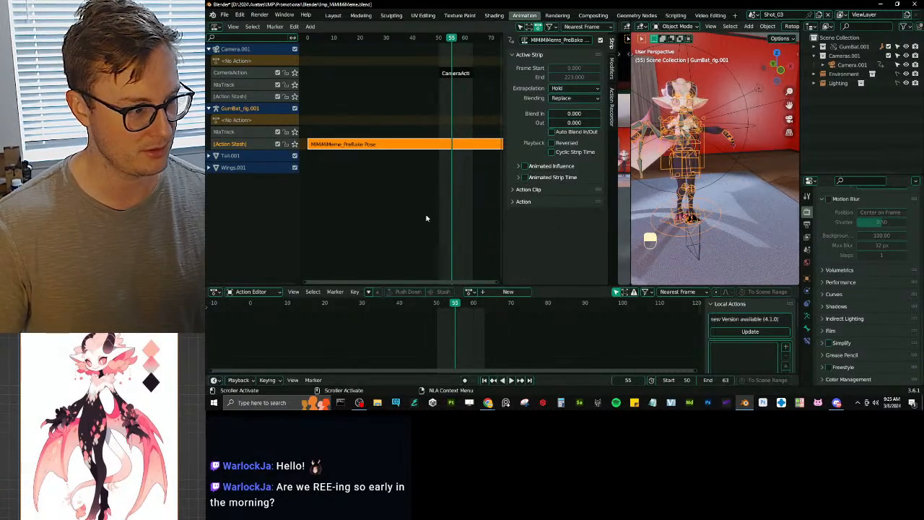
pyautogui.moveTo(427, 218); pyautogui.dragTo(424, 200, button='middle')
pyautogui.hotkey('ctrl', 's')
pyautogui.moveTo(369, 157); pyautogui.dragTo(451, 210, button='middle')
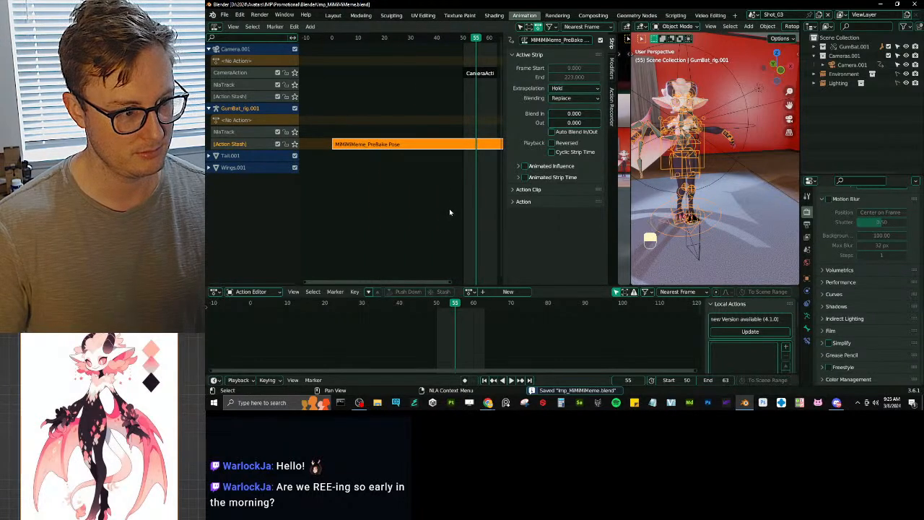
pyautogui.moveTo(461, 172); pyautogui.dragTo(435, 175, button='middle')
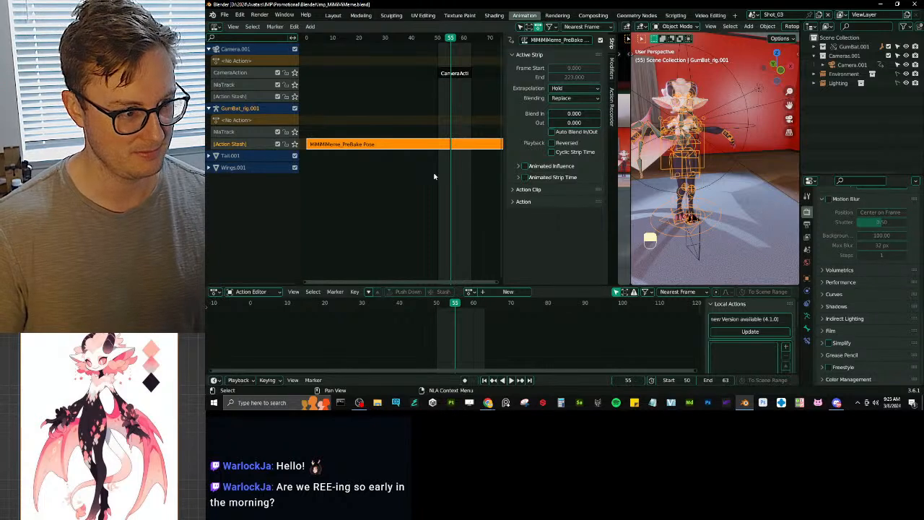
# Step: Try to add a meta-strip from GumBat_rig.001's stashed MiMiMiMeme_PreBake Pose strip, undo it, and save the file
pyautogui.rightClick(393, 151)
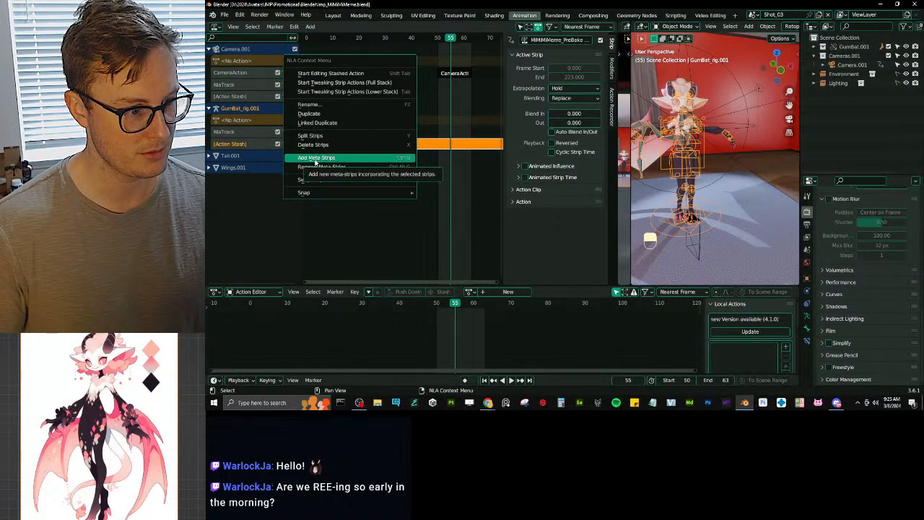
pyautogui.click(315, 160)
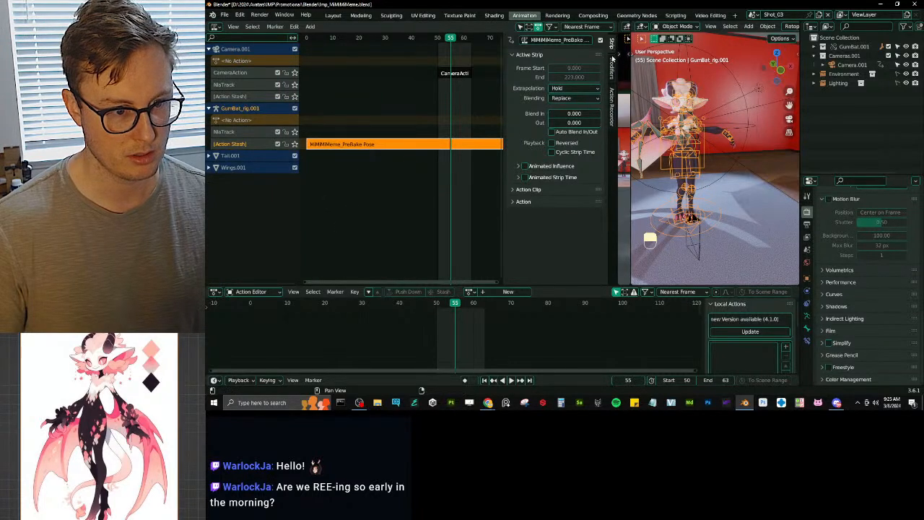
pyautogui.hotkey('ctrl', 'z')
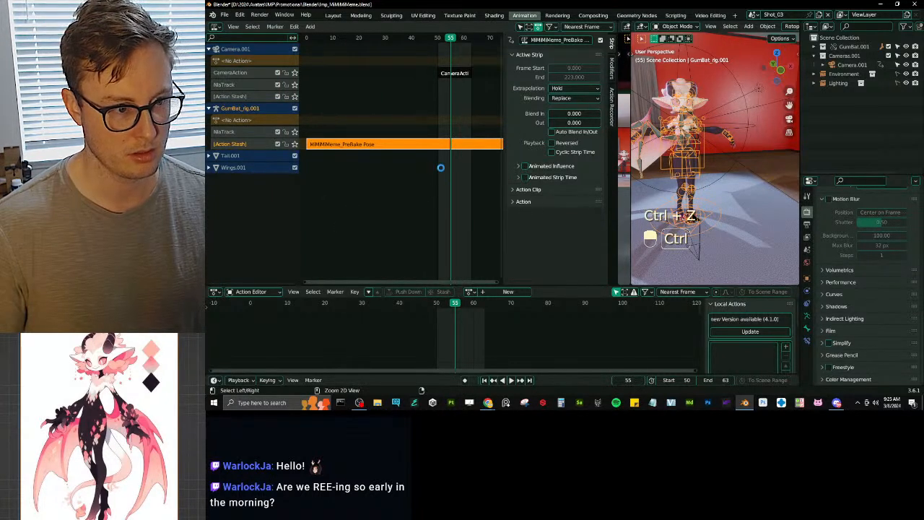
pyautogui.hotkey('ctrl', 's')
# Step: Toggle solo on and off for GumBat_rig.001's Action Stash track, and play the Shot_03 animation to check the motion
pyautogui.rightClick(395, 143)
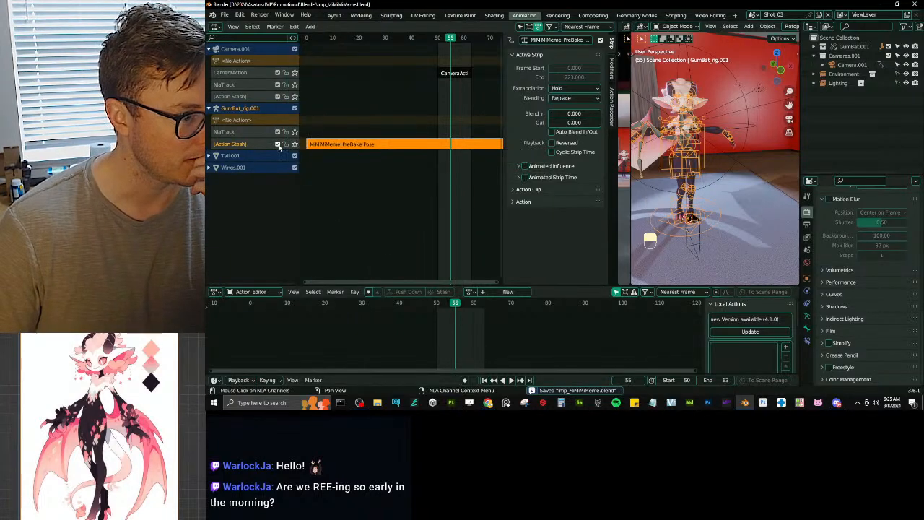
pyautogui.click(295, 144)
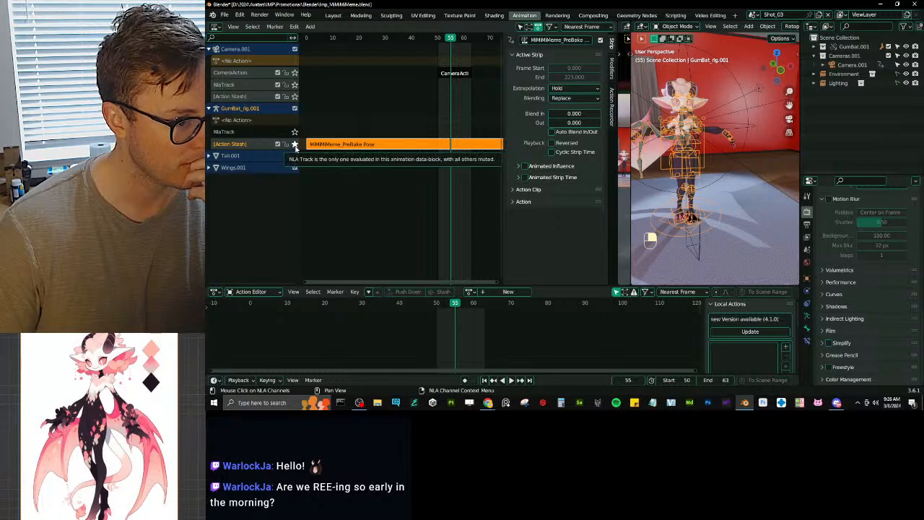
pyautogui.click(294, 145)
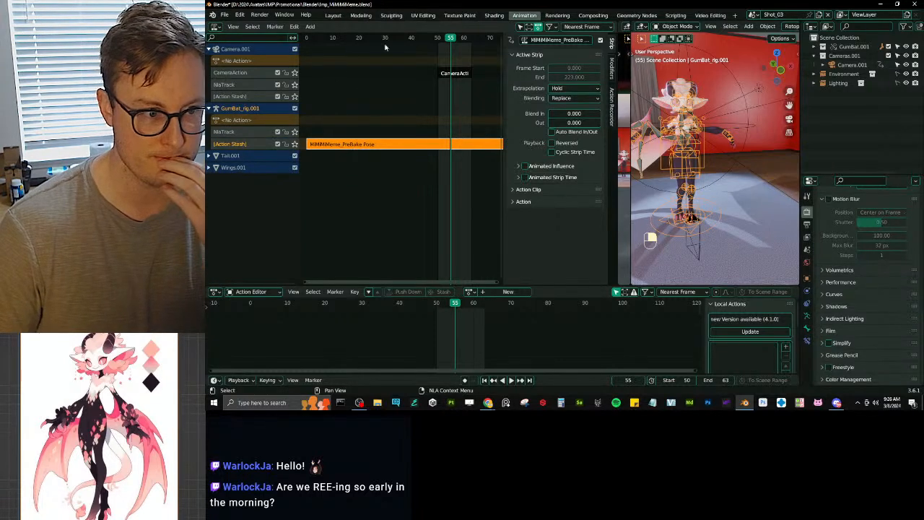
pyautogui.press('space')
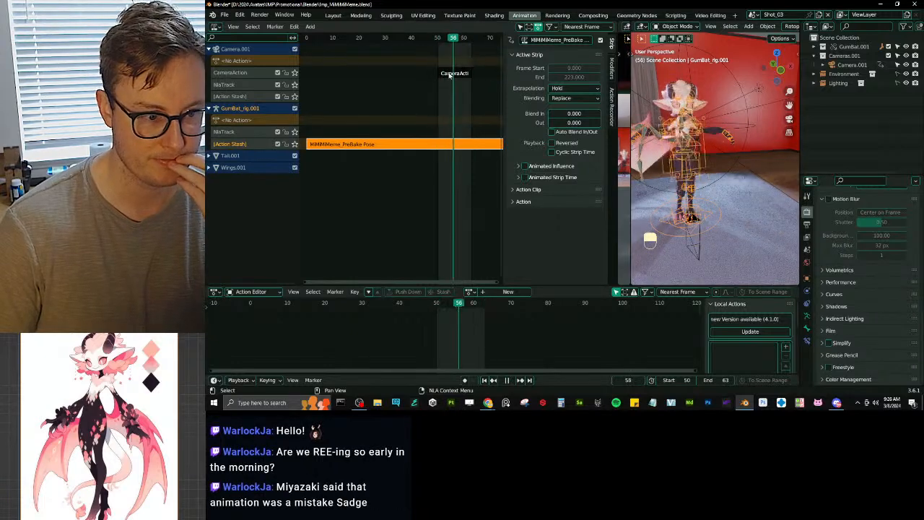
pyautogui.press('space')
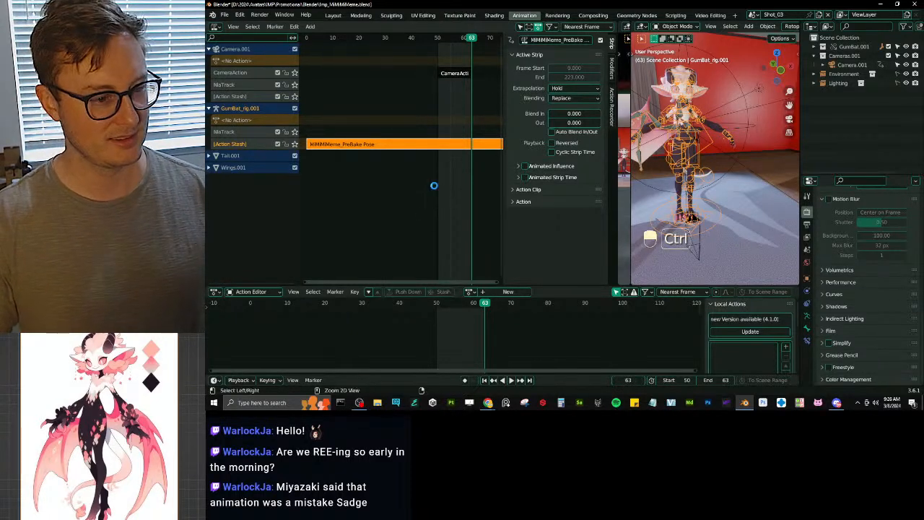
# Step: Save the file and play the Shot_03 animation to check the rig's motion
pyautogui.hotkey('ctrl', 's')
pyautogui.click(439, 38)
pyautogui.press('space')
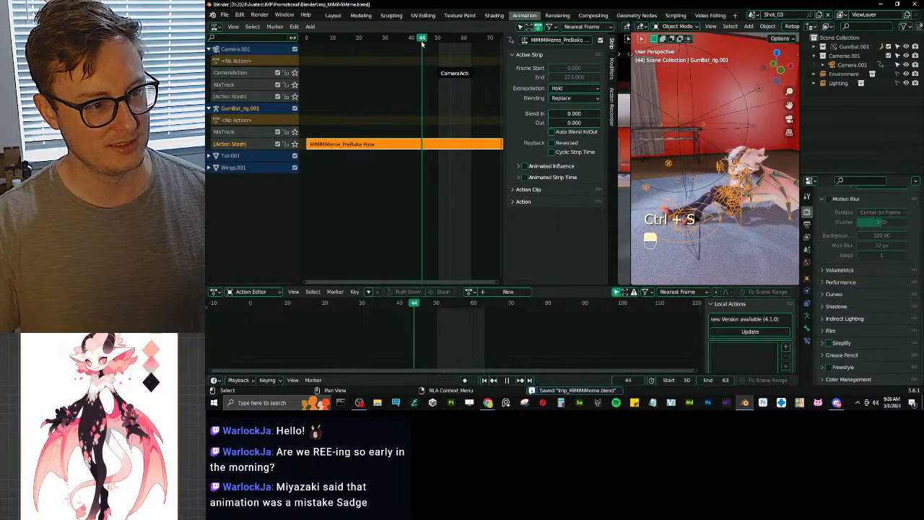
pyautogui.press('space')
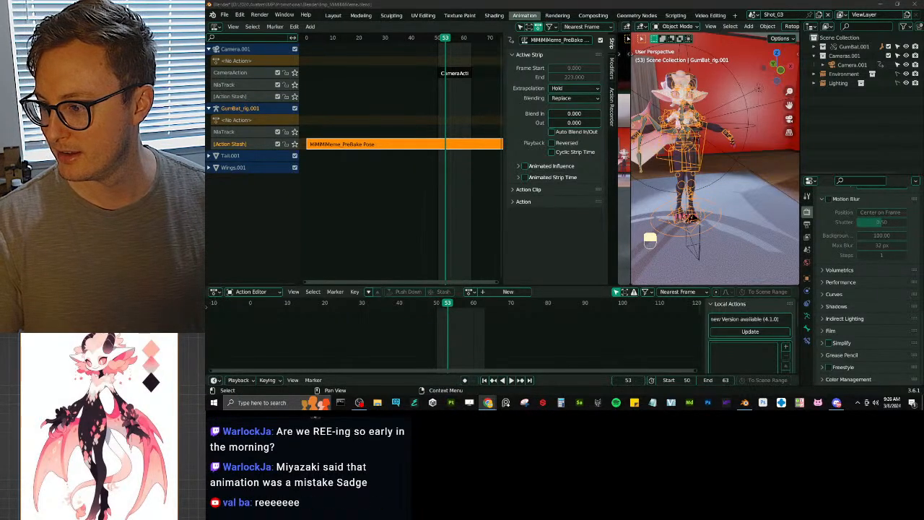
pyautogui.click(449, 172)
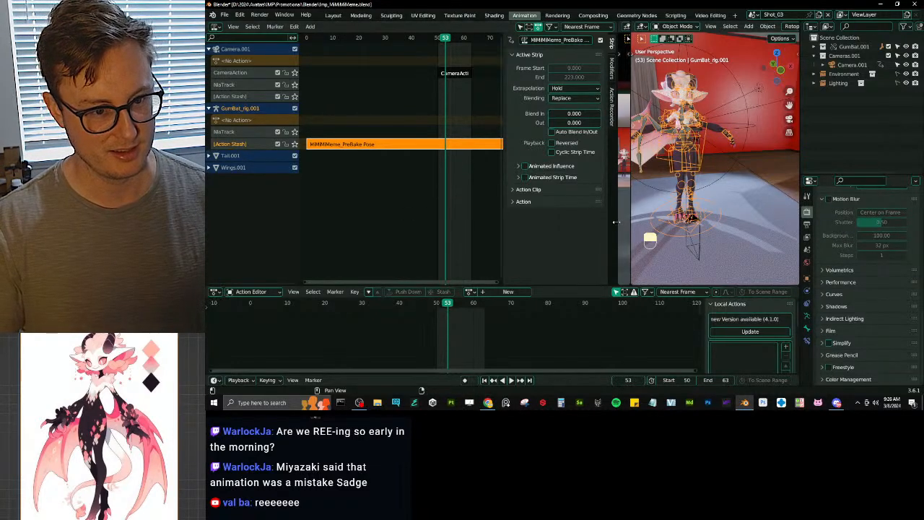
# Step: Make a linked duplicate of GumBat_rig.001's stashed MiMiMiMeme_PreBake Pose strip and show the duplicate's strip properties
pyautogui.moveTo(616, 222); pyautogui.dragTo(572, 232)
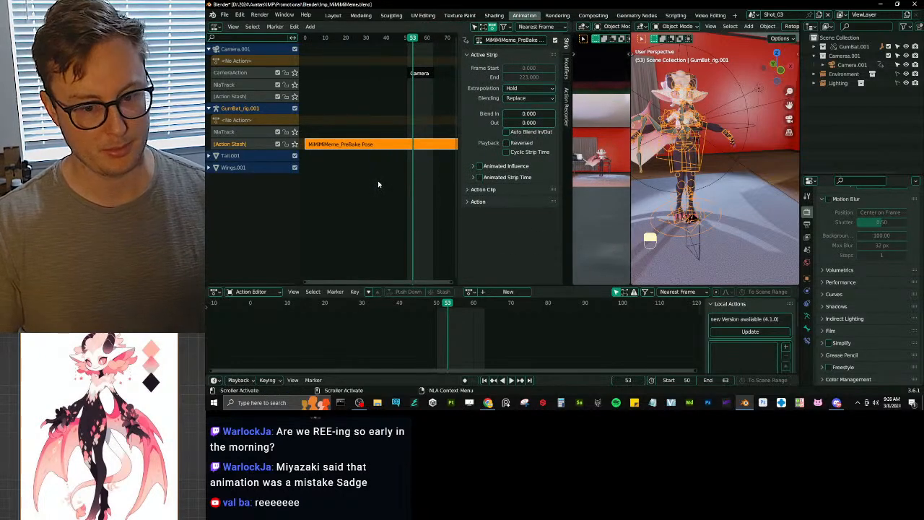
pyautogui.rightClick(369, 147)
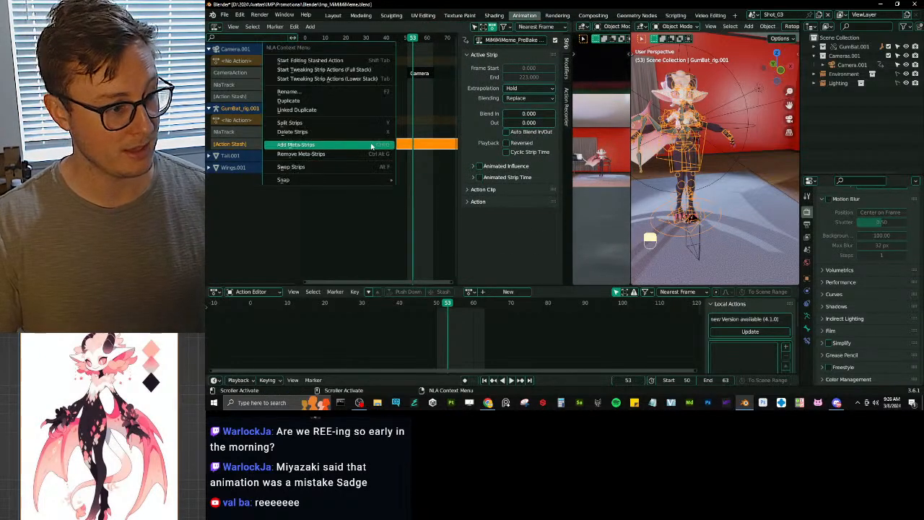
pyautogui.click(298, 110)
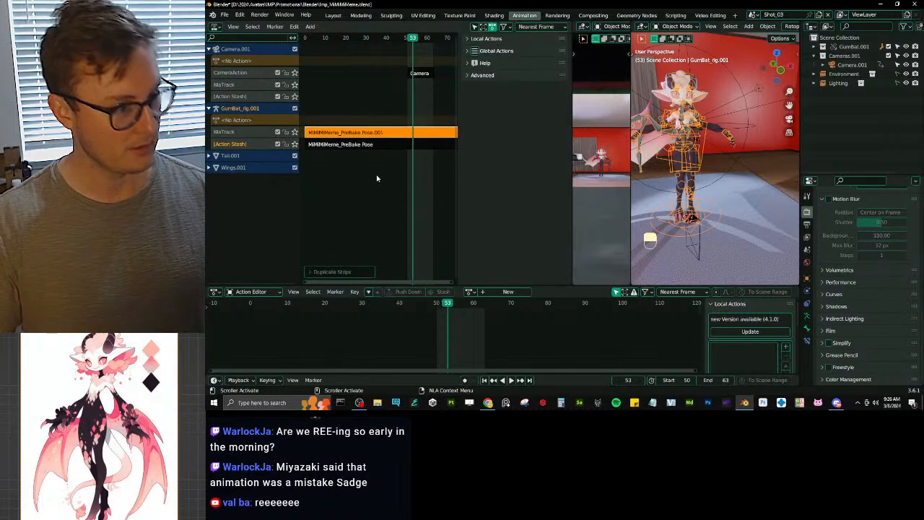
pyautogui.press('n')
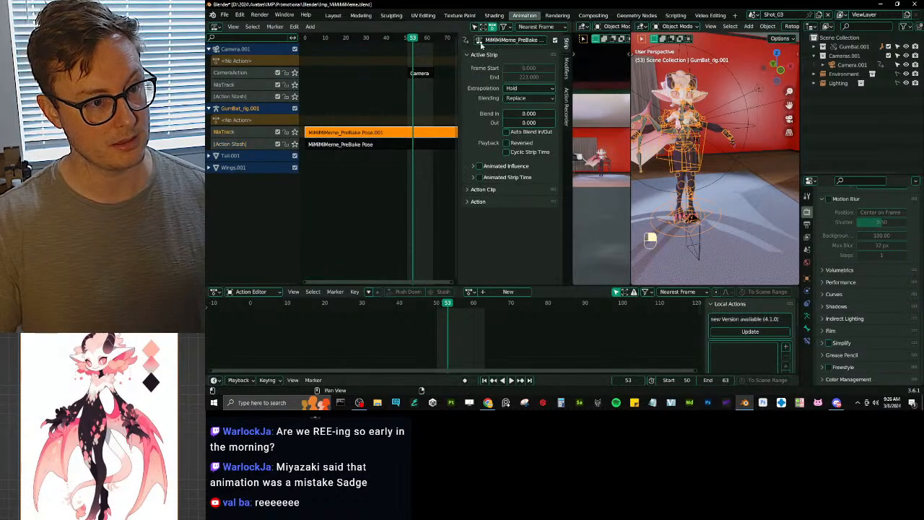
# Step: Rename the duplicated strip on GumBat_rig.001's NlaTrack as Shot_03
pyautogui.click(510, 40)
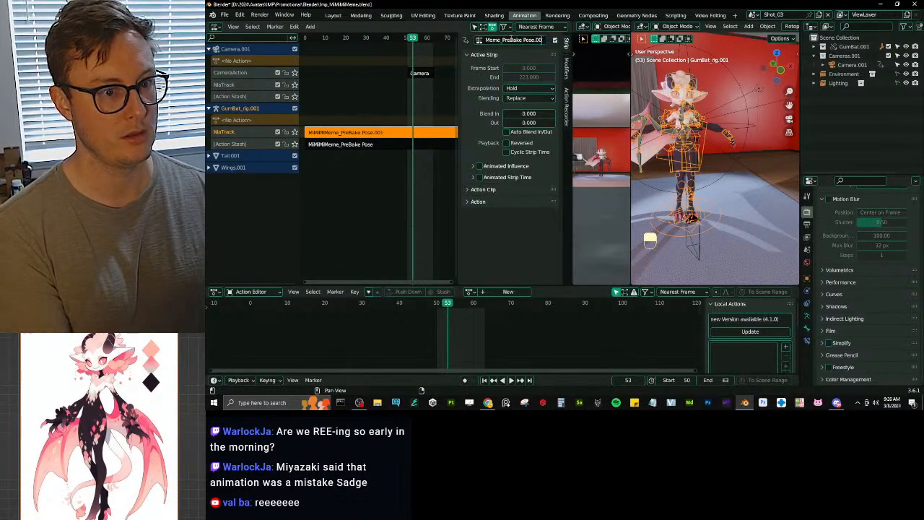
pyautogui.press('BackSpace')
pyautogui.press('BackSpace')
pyautogui.press('BackSpace')
pyautogui.press('BackSpace')
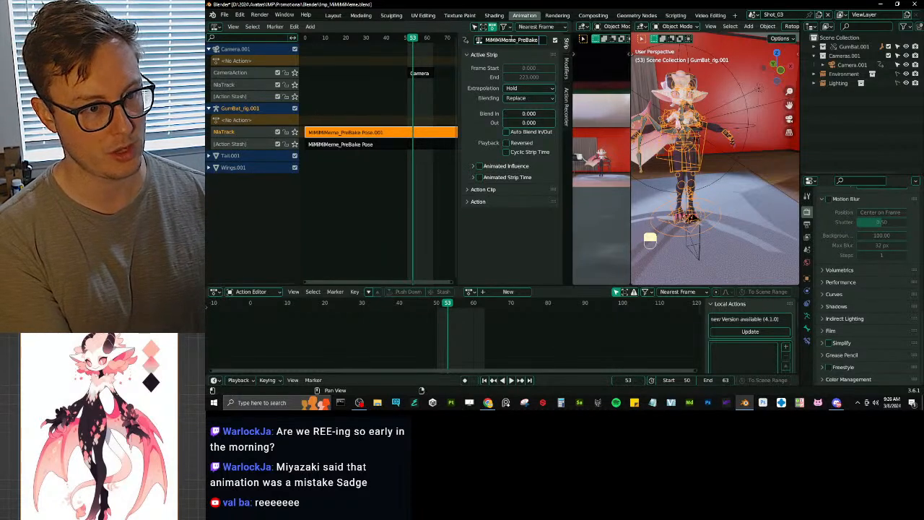
pyautogui.hotkey('ctrl', 'a')
pyautogui.write('Shot_03')
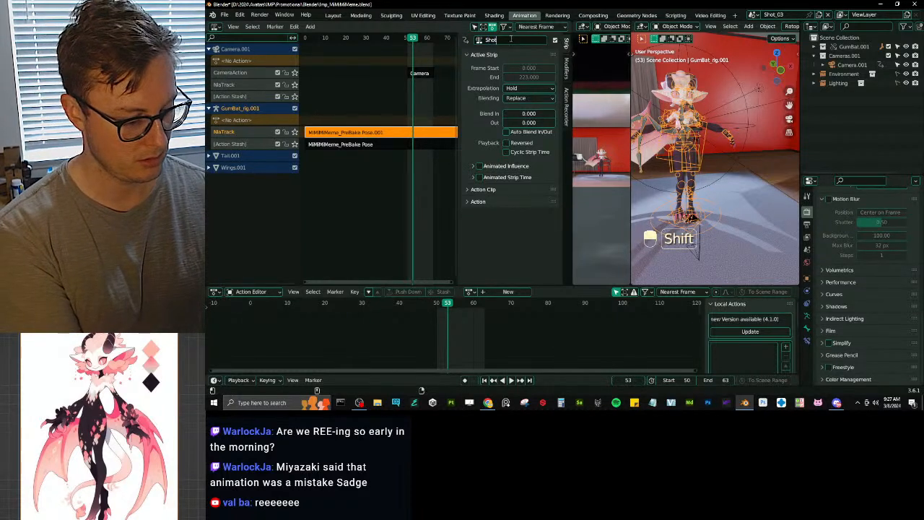
pyautogui.press('Return')
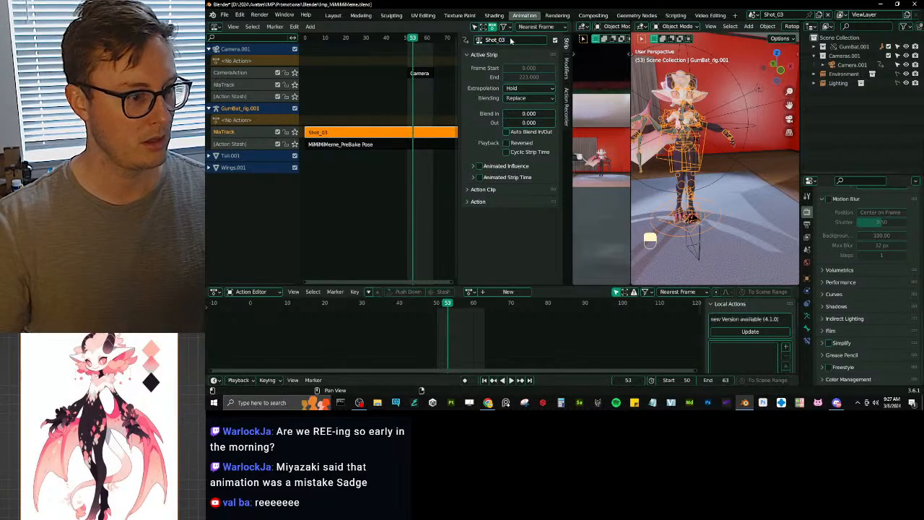
# Step: Set the Shot_03 strip's action clip to start at frame 50 and end at frame 63
pyautogui.click(490, 187)
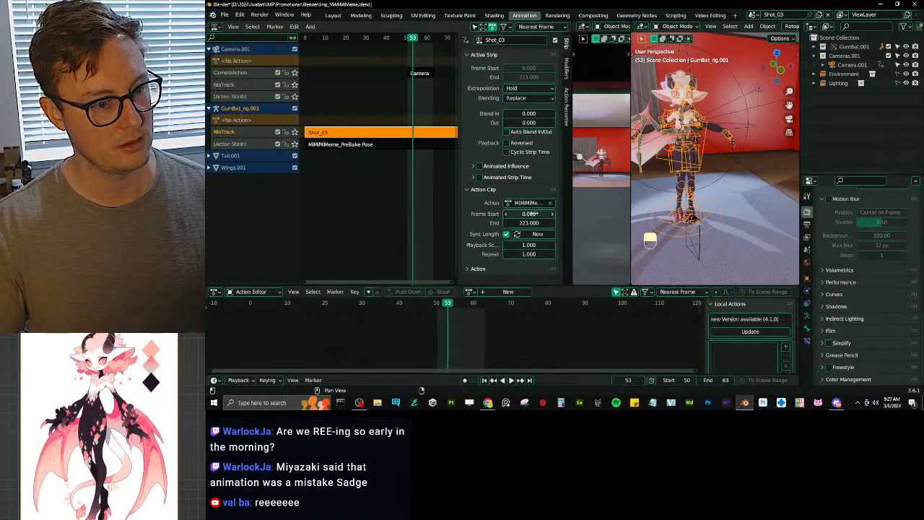
pyautogui.doubleClick(531, 212)
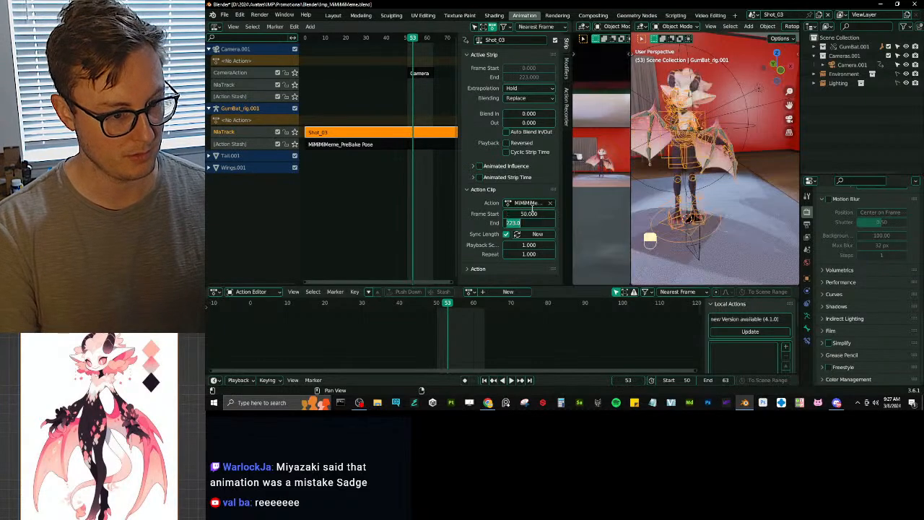
pyautogui.press('Return')
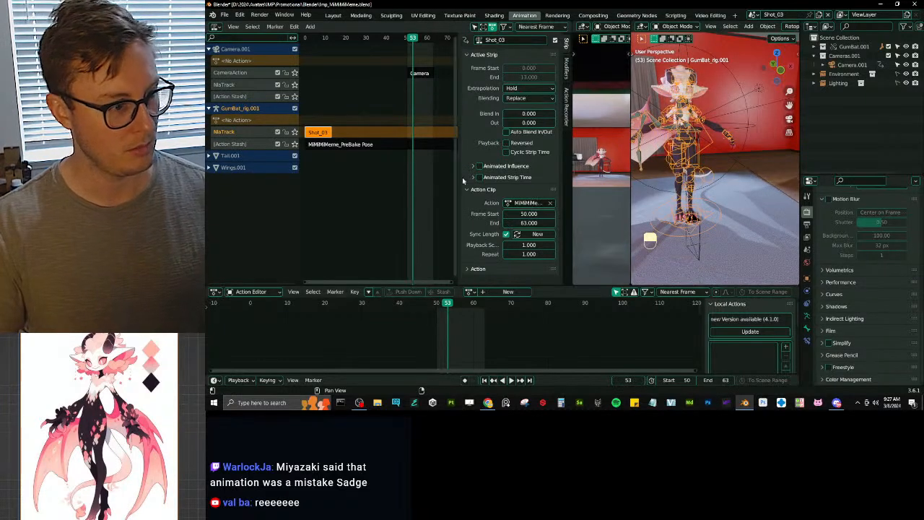
# Step: Move the Shot_03 strip along GumBat_rig.001's NlaTrack so that it spans frames 50 to 63
pyautogui.press('g')
pyautogui.click(422, 140)
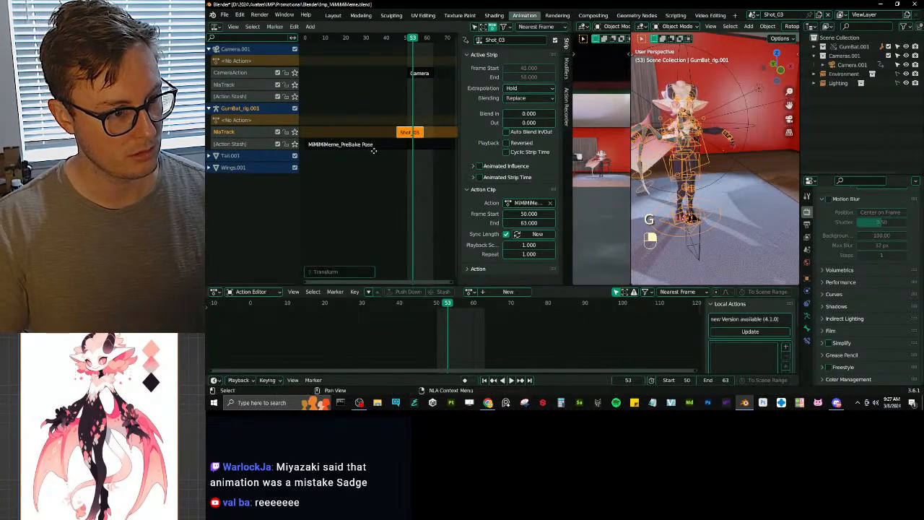
pyautogui.press('g')
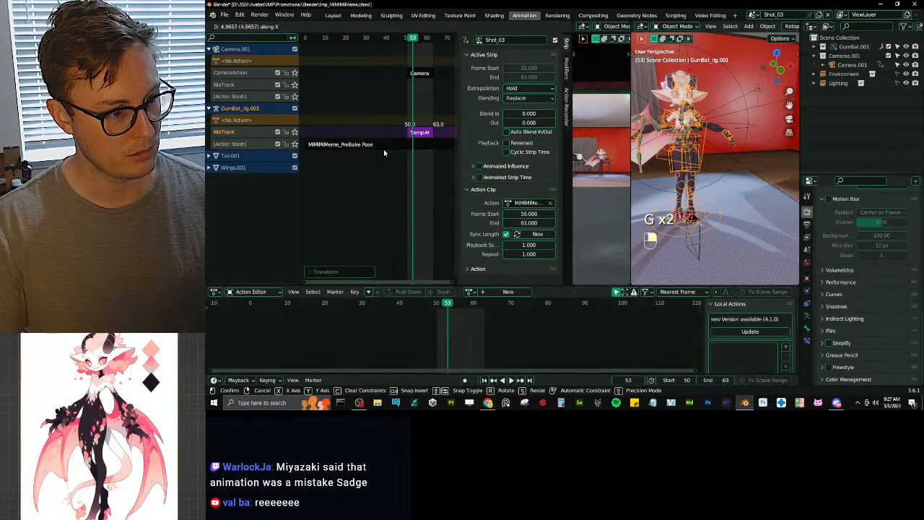
pyautogui.click(384, 153)
pyautogui.keyDown('shift'); pyautogui.moveTo(400, 159); pyautogui.dragTo(393, 126, button='middle'); pyautogui.keyUp('shift')
pyautogui.scroll(10, 355, 181)
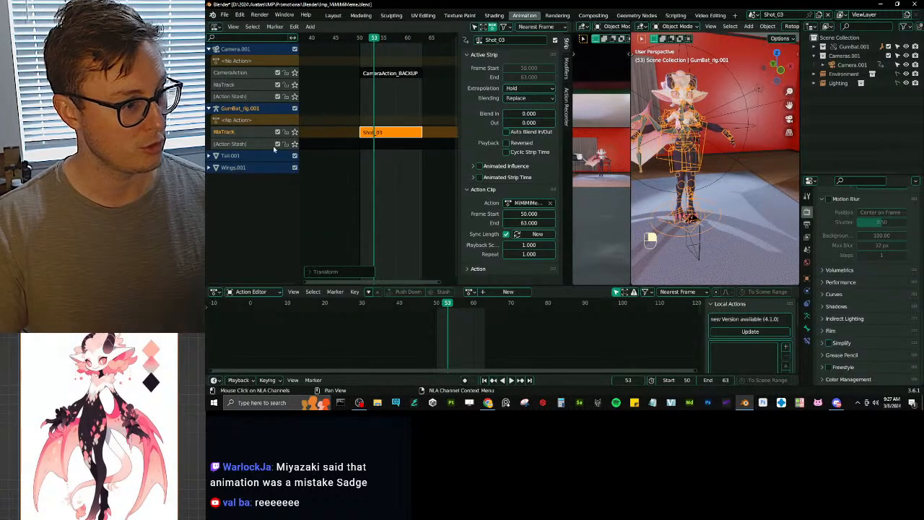
# Step: Disable GumBat_rig.001's Action Stash track, play the Shot_03 animation, and save the file
pyautogui.click(278, 143)
pyautogui.press('space')
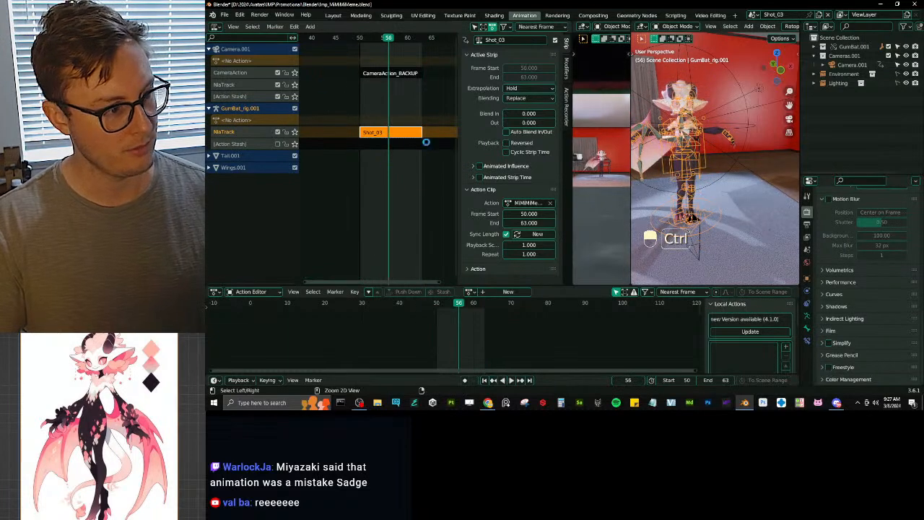
pyautogui.hotkey('ctrl', 's')
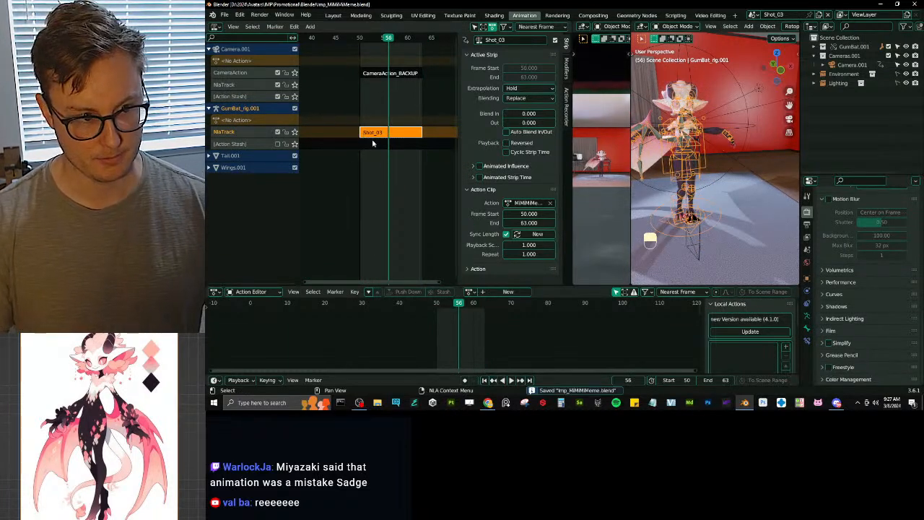
pyautogui.scroll(-6, 385, 149)
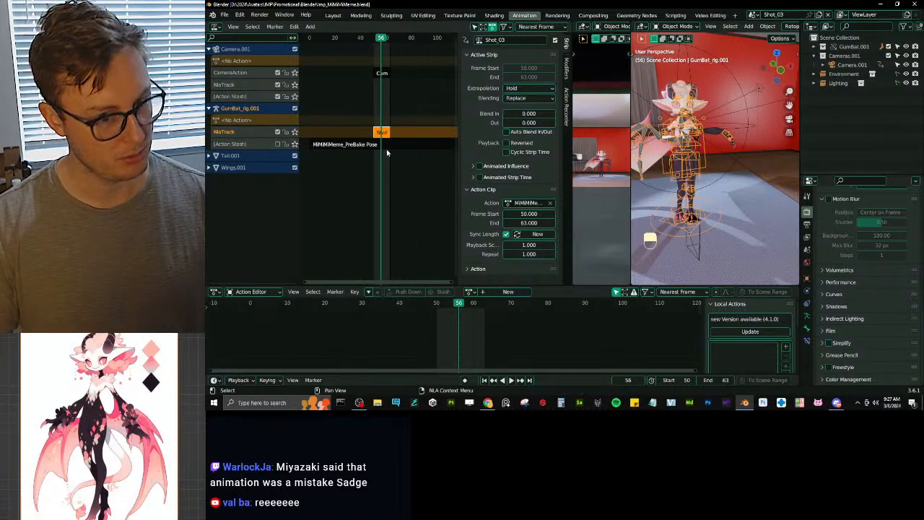
pyautogui.hotkey('ctrl', 's')
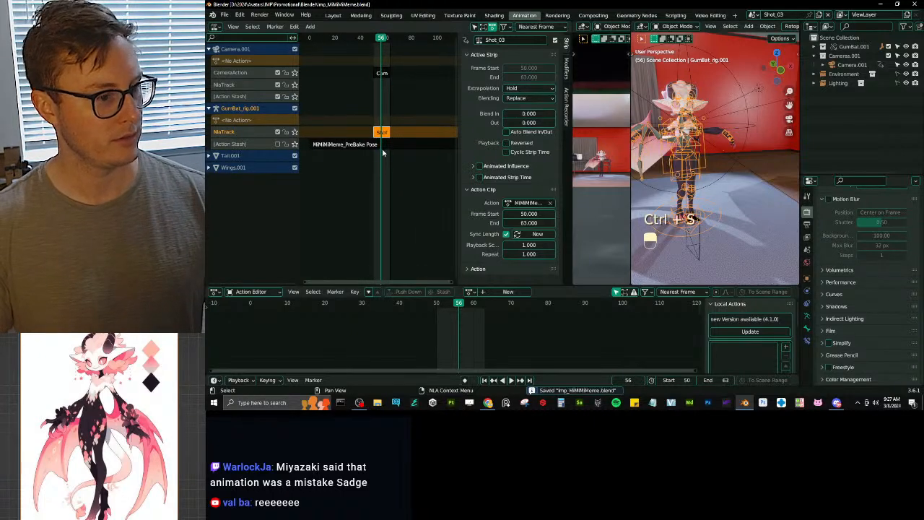
# Step: Check the animation strips in the Shot_02 and Shot_01 scenes, and return to the Shot_03 scene
pyautogui.click(753, 15)
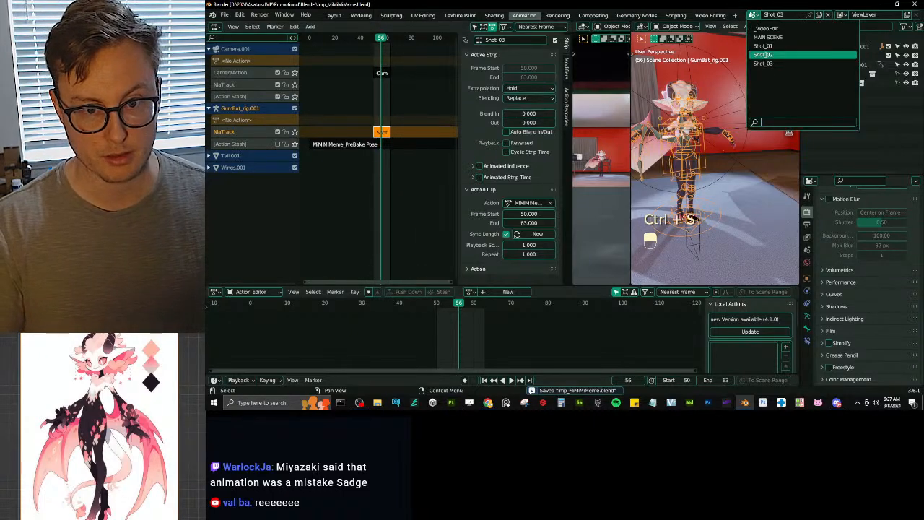
pyautogui.click(763, 55)
pyautogui.click(752, 14)
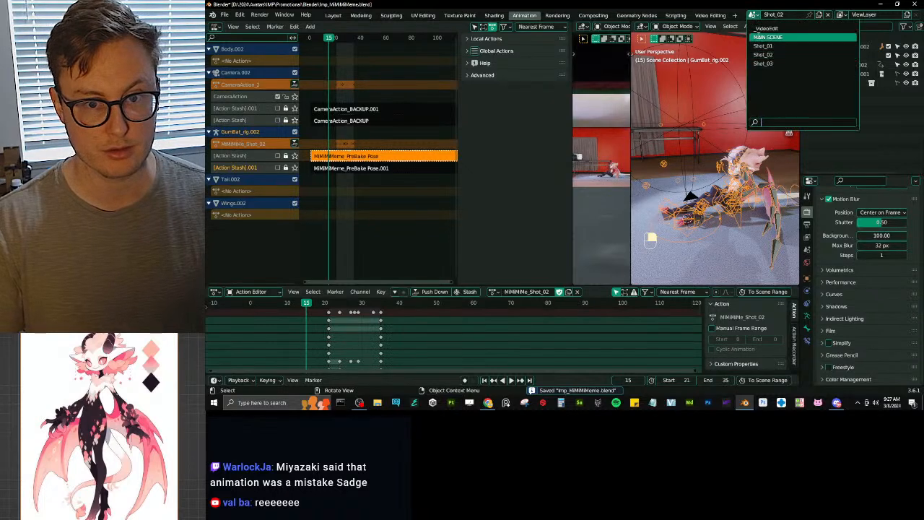
pyautogui.click(763, 46)
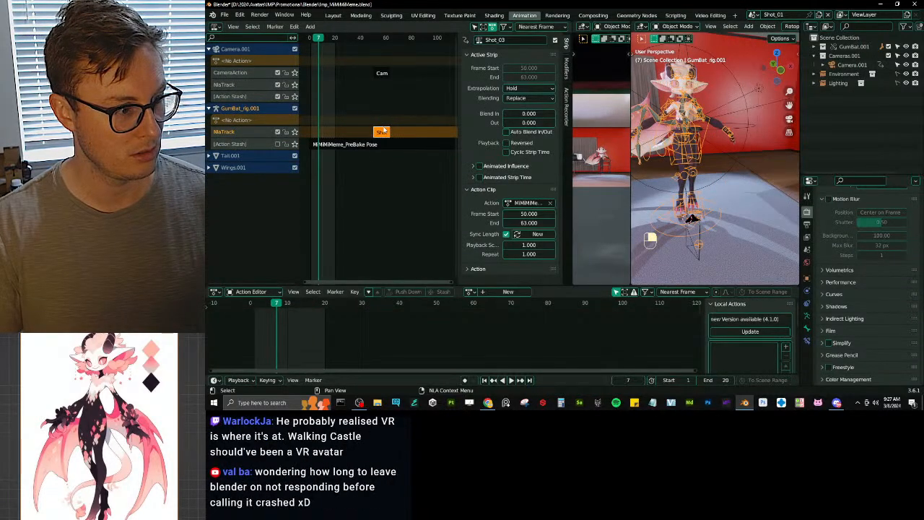
pyautogui.click(397, 163)
pyautogui.click(383, 133)
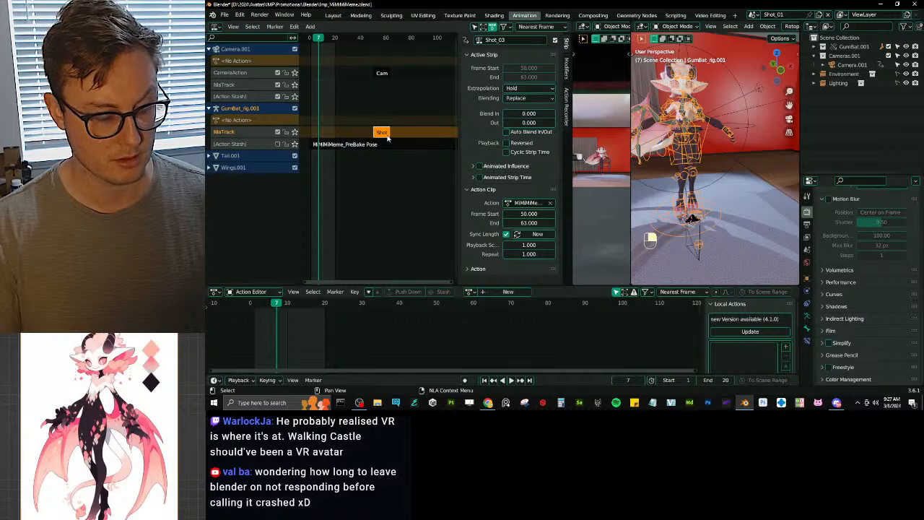
pyautogui.click(753, 14)
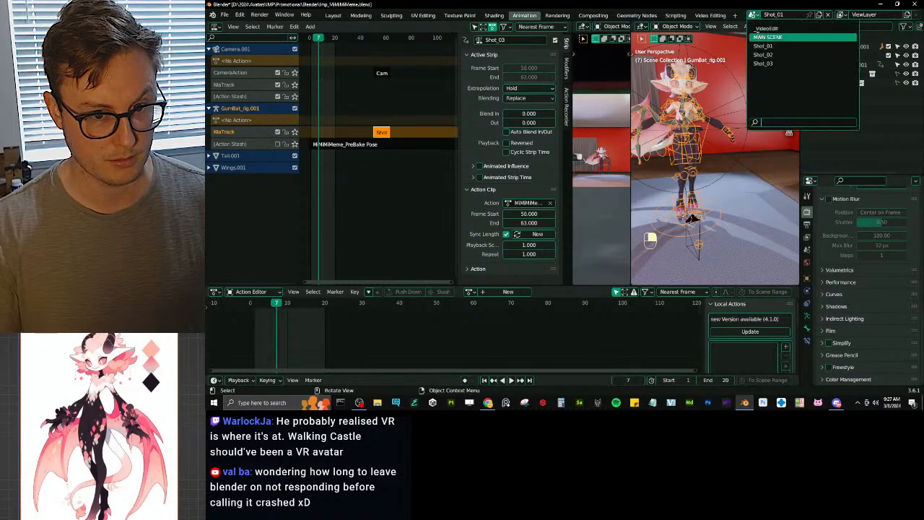
pyautogui.click(765, 64)
pyautogui.click(753, 15)
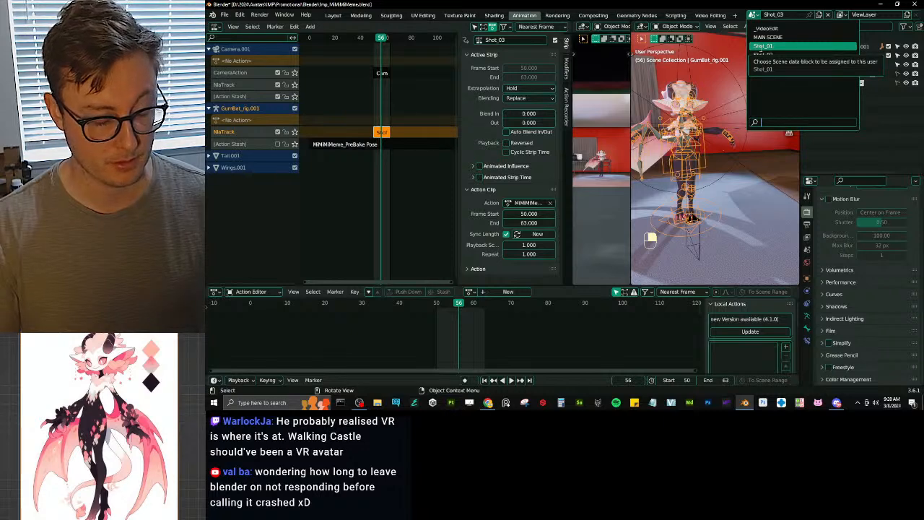
pyautogui.click(835, 139)
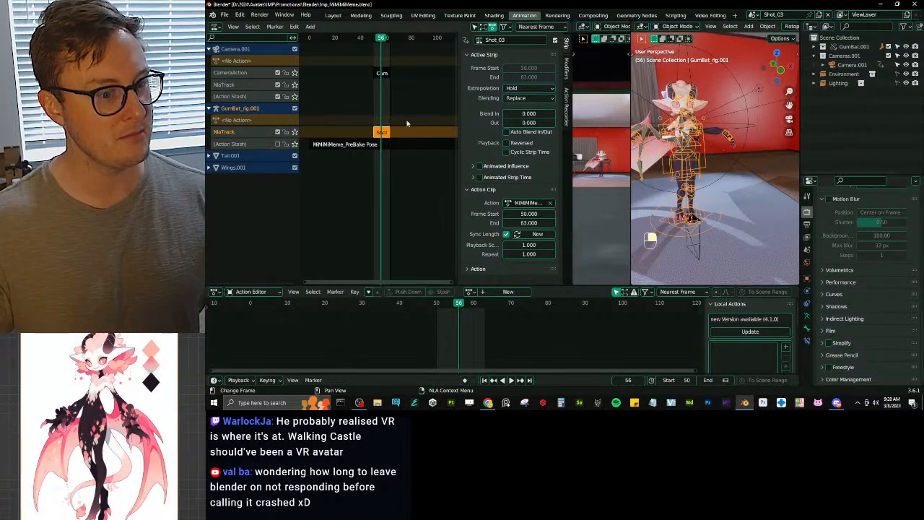
# Step: Inspect the Shot_03 strip, scrub and play through its frame range, and save the file
pyautogui.scroll(5, 386, 167)
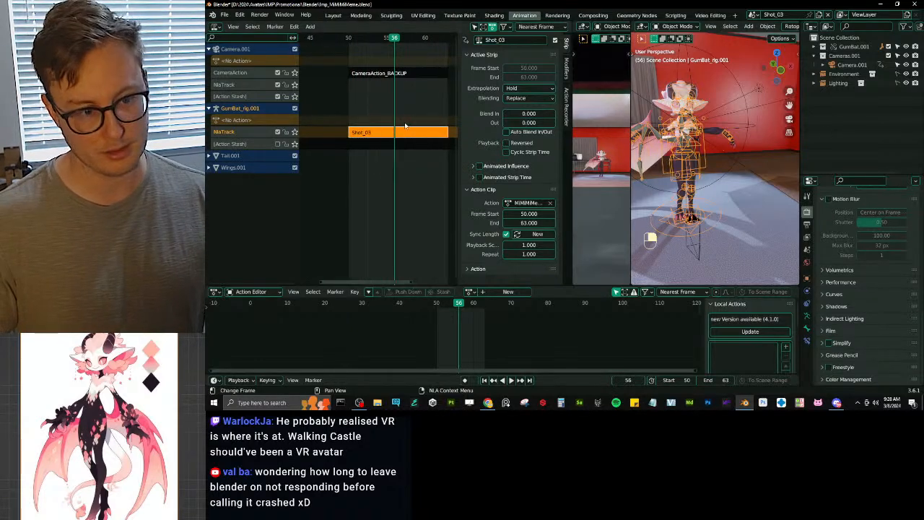
pyautogui.scroll(2, 390, 139)
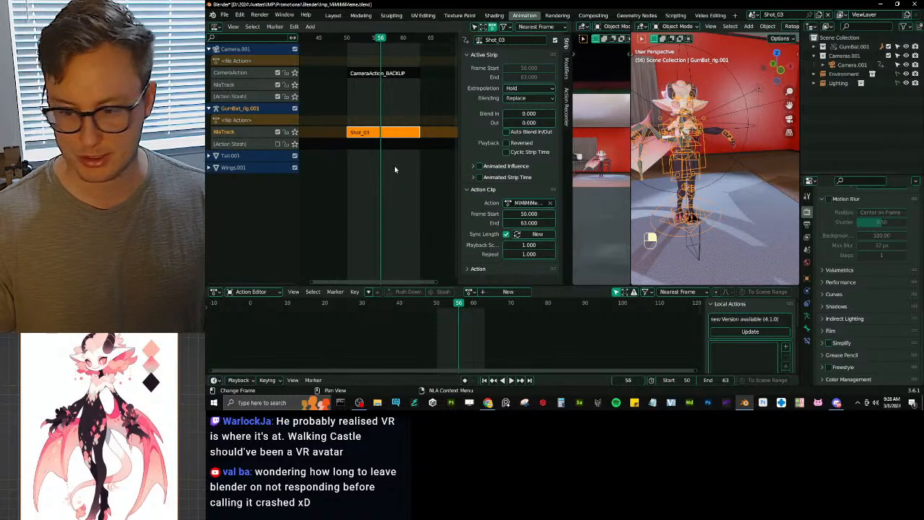
pyautogui.moveTo(405, 165); pyautogui.dragTo(384, 180, button='middle')
pyautogui.scroll(2, 384, 180)
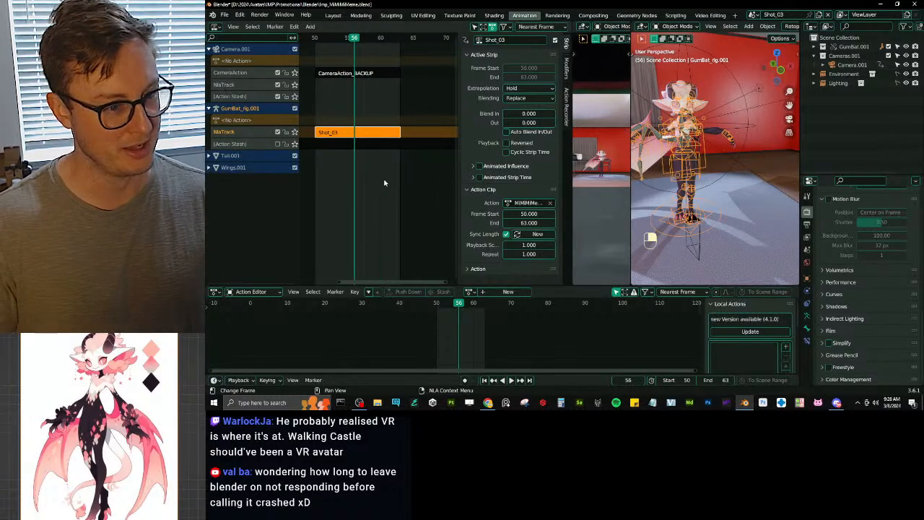
pyautogui.hotkey('ctrl', 's')
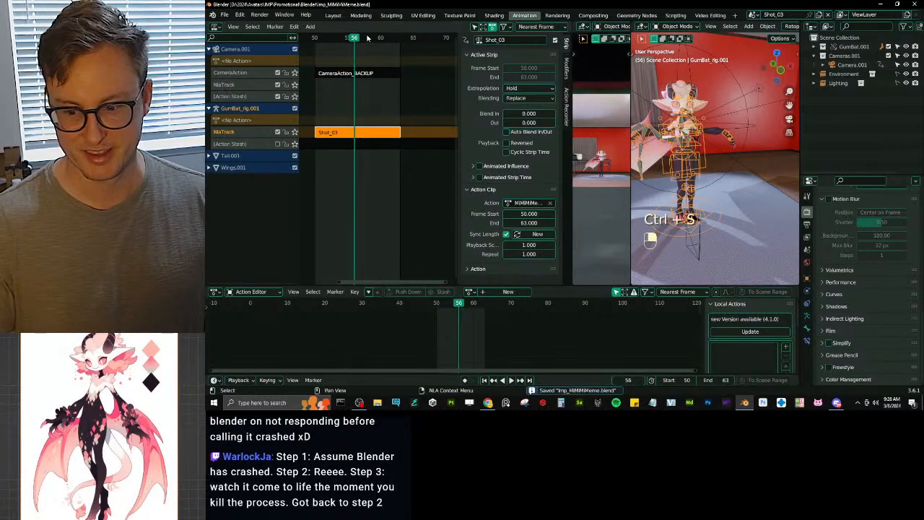
pyautogui.moveTo(367, 38); pyautogui.dragTo(386, 39)
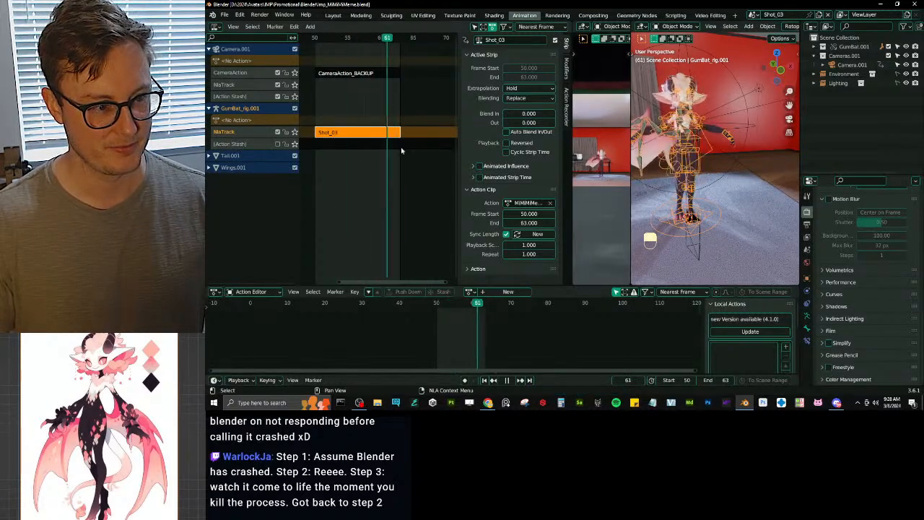
pyautogui.hotkey('ctrl', 's')
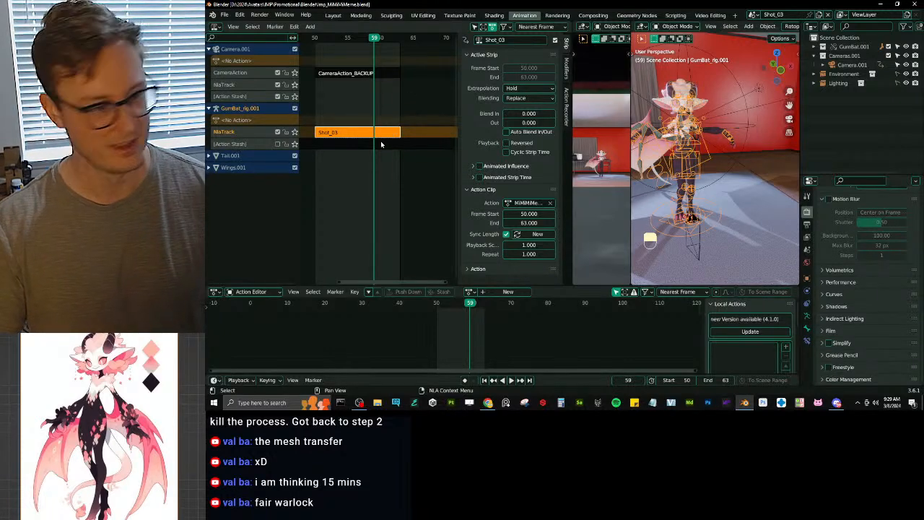
# Step: Switch to Chrome and search Google for "blender avoid motion blur between transitions"
pyautogui.click(488, 402)
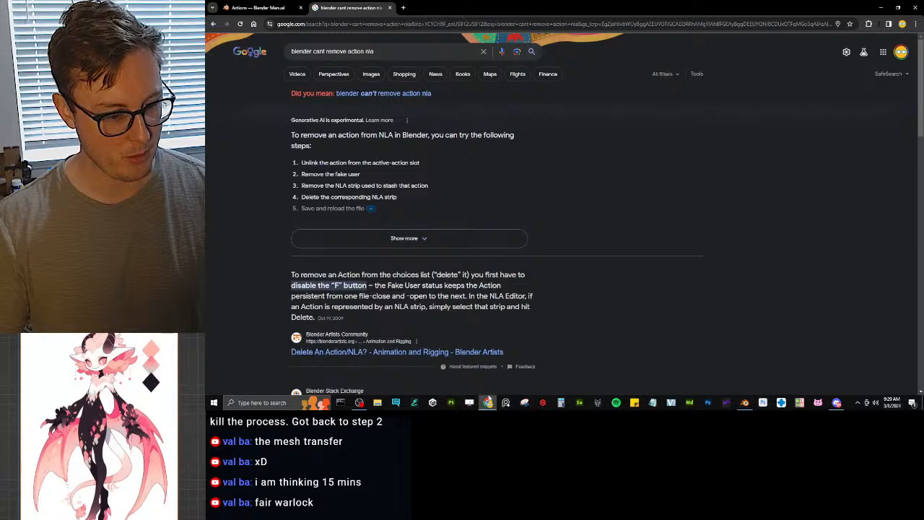
pyautogui.click(403, 53)
pyautogui.hotkey('ctrl', 'BackSpace')
pyautogui.hotkey('ctrl', 'BackSpace')
pyautogui.hotkey('ctrl', 'BackSpace')
pyautogui.hotkey('ctrl', 'BackSpace')
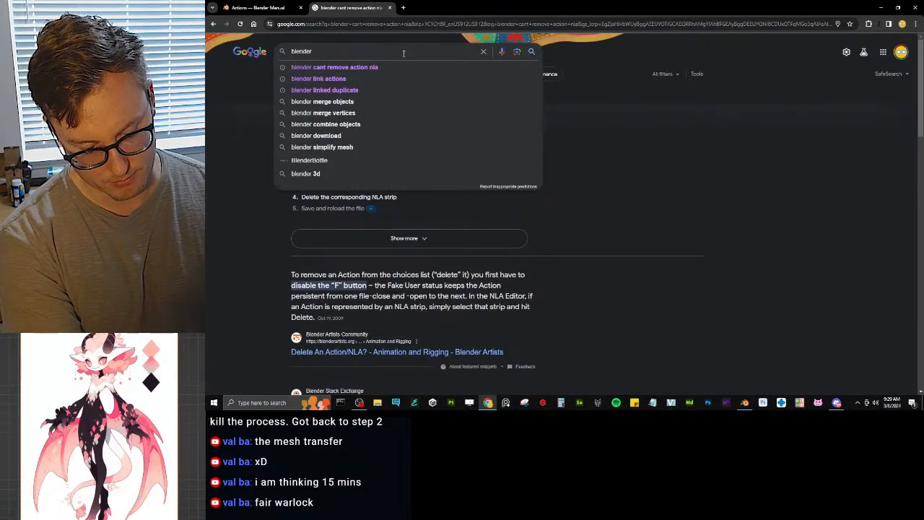
pyautogui.write('avoid')
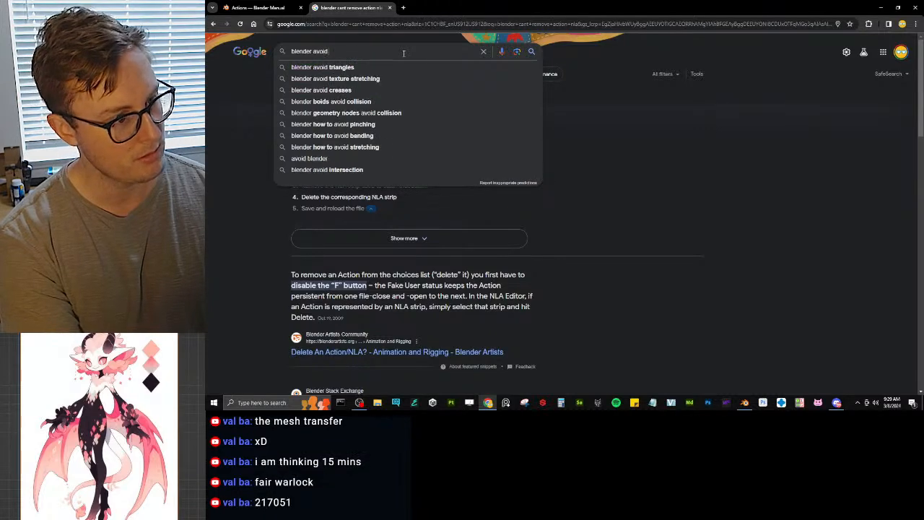
pyautogui.write(' motion blur between ')
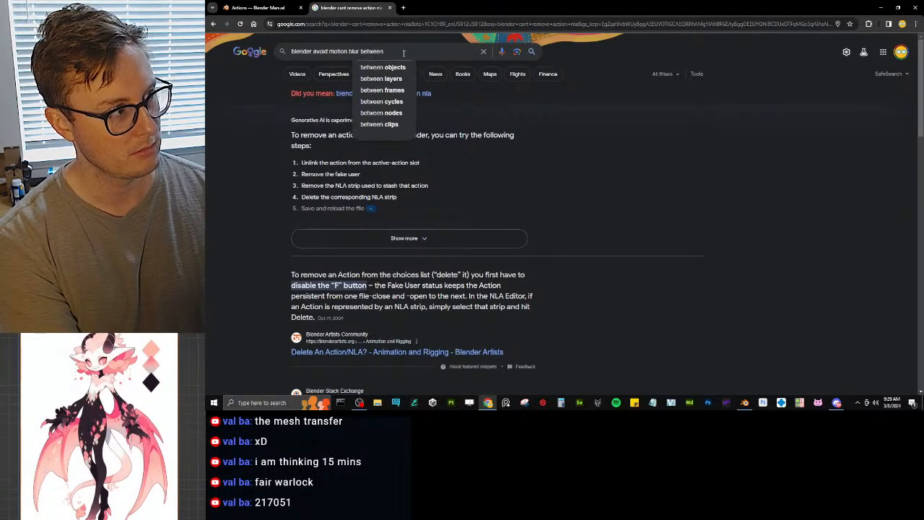
pyautogui.write('tran')
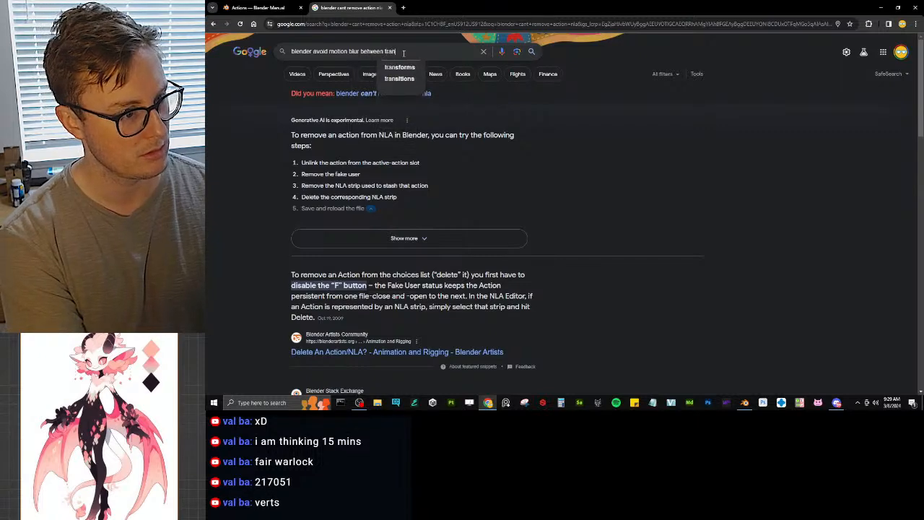
pyautogui.write('sitions')
pyautogui.press('Return')
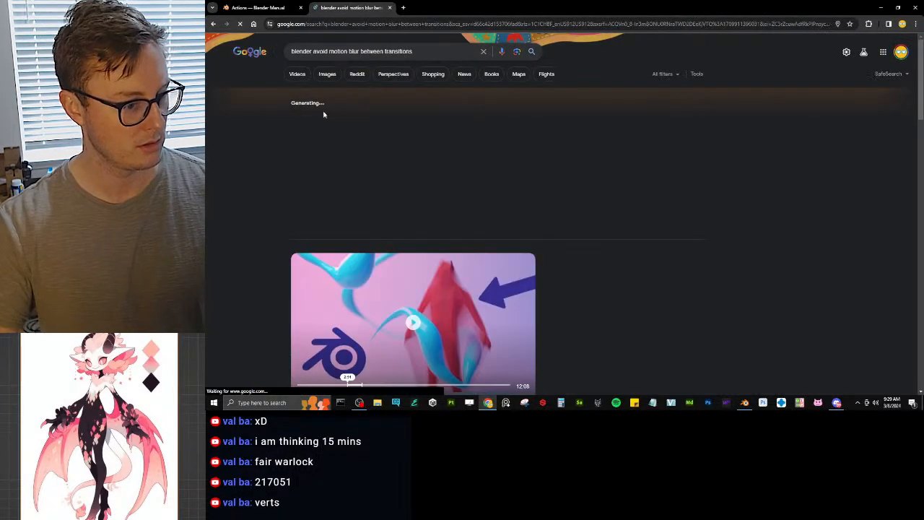
# Step: Open the Stack Exchange question "Turn off motion blur in cuts" and read the accepted answer on the motion blur Position setting
pyautogui.scroll(-3, 259, 165)
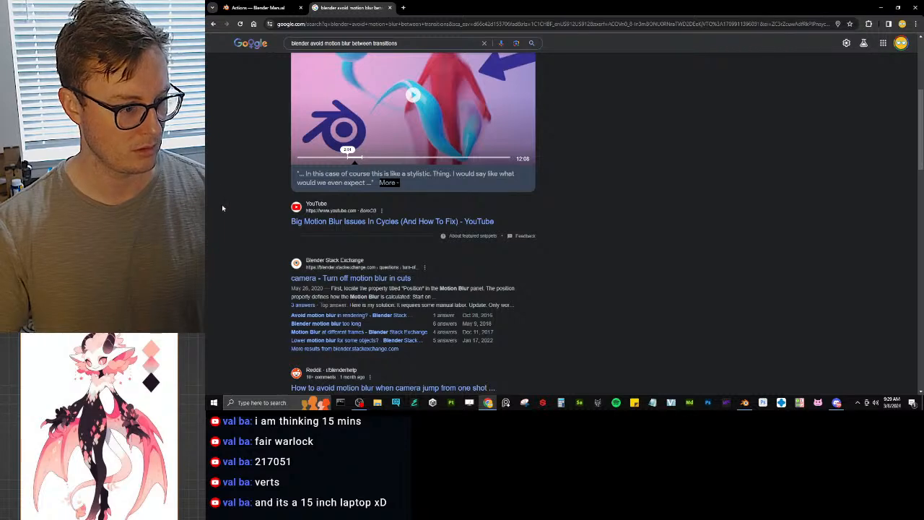
pyautogui.click(318, 279)
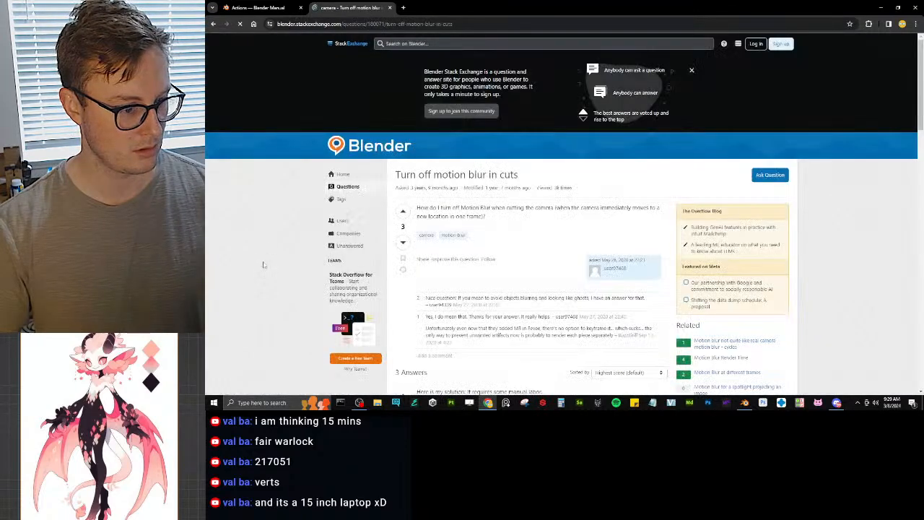
pyautogui.scroll(-3, 266, 239)
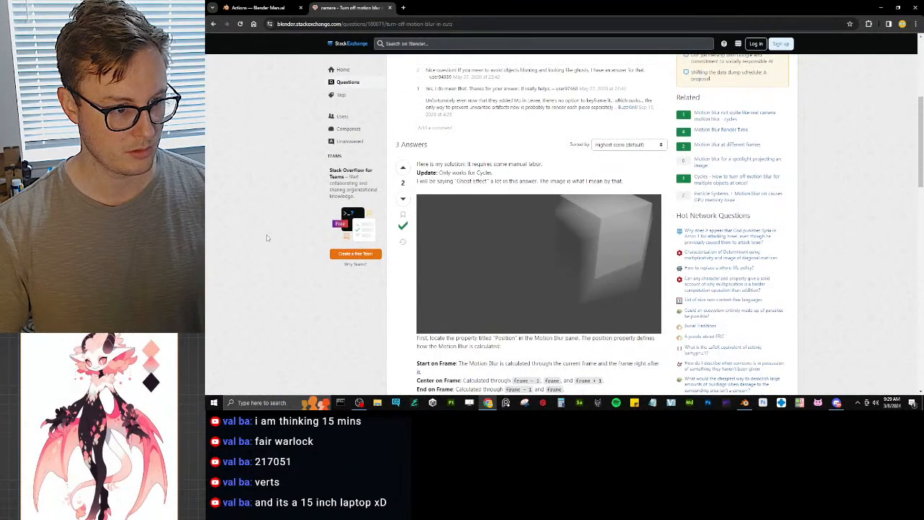
pyautogui.scroll(-2, 266, 239)
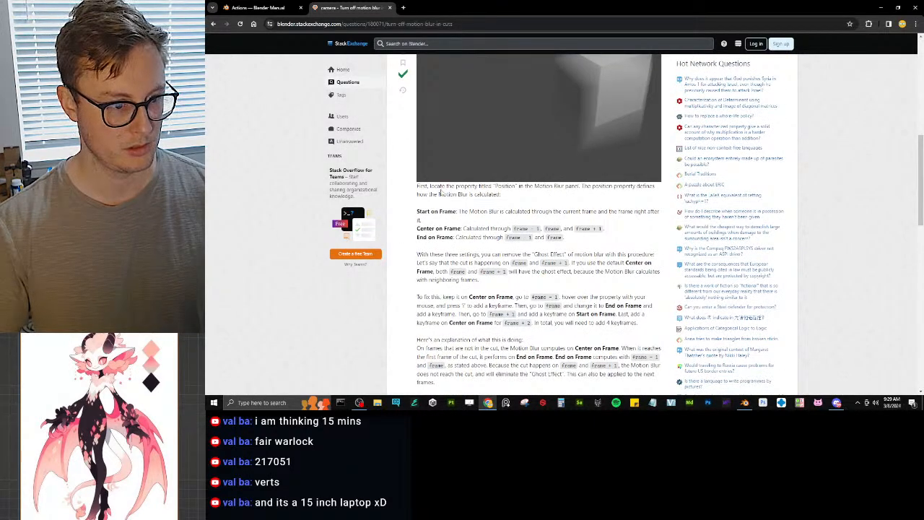
pyautogui.moveTo(429, 186); pyautogui.dragTo(627, 189)
pyautogui.click(645, 192)
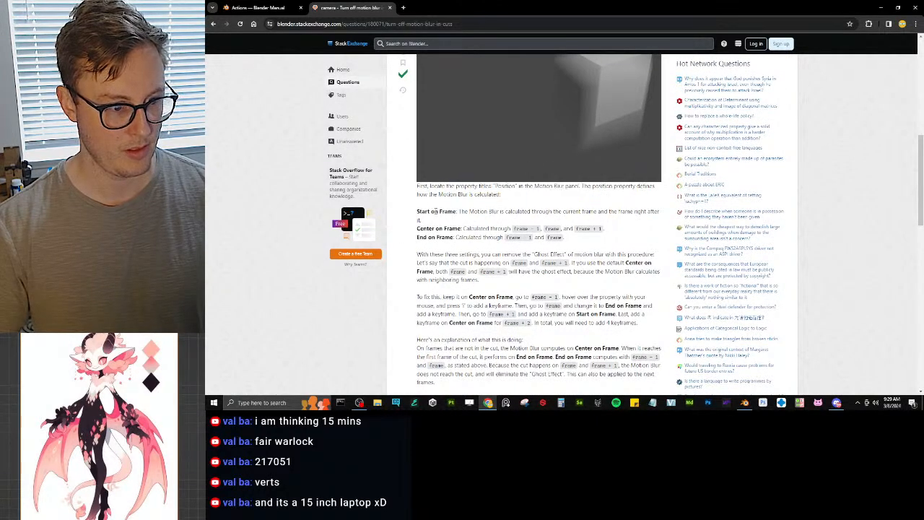
pyautogui.moveTo(435, 212); pyautogui.dragTo(568, 212)
pyautogui.click(623, 219)
# Step: Read the second answer's Eevee workarounds, including multiple cameras and re-rendering without motion blur
pyautogui.scroll(-3, 602, 254)
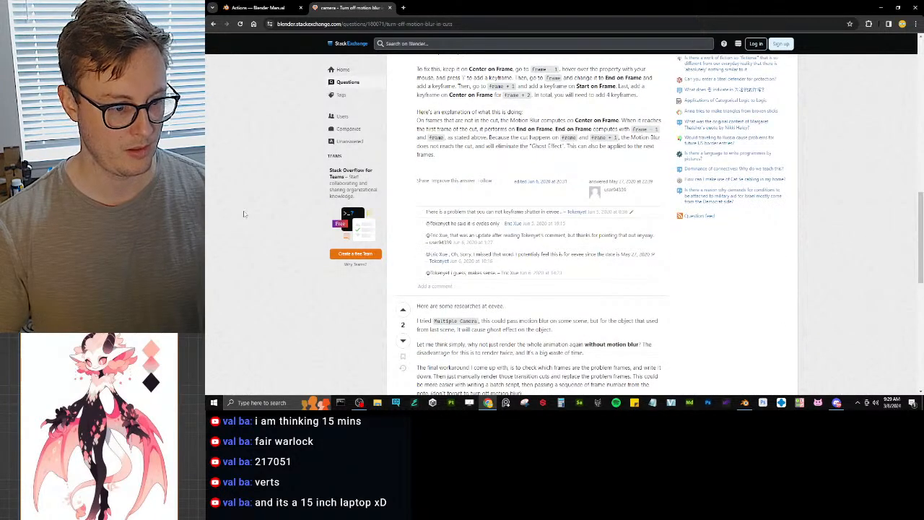
pyautogui.scroll(-2, 244, 214)
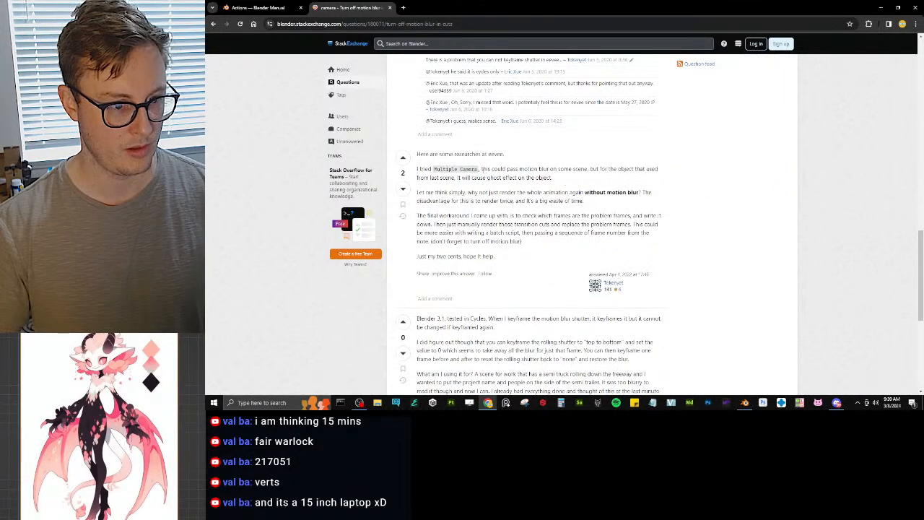
pyautogui.moveTo(481, 169); pyautogui.dragTo(630, 176)
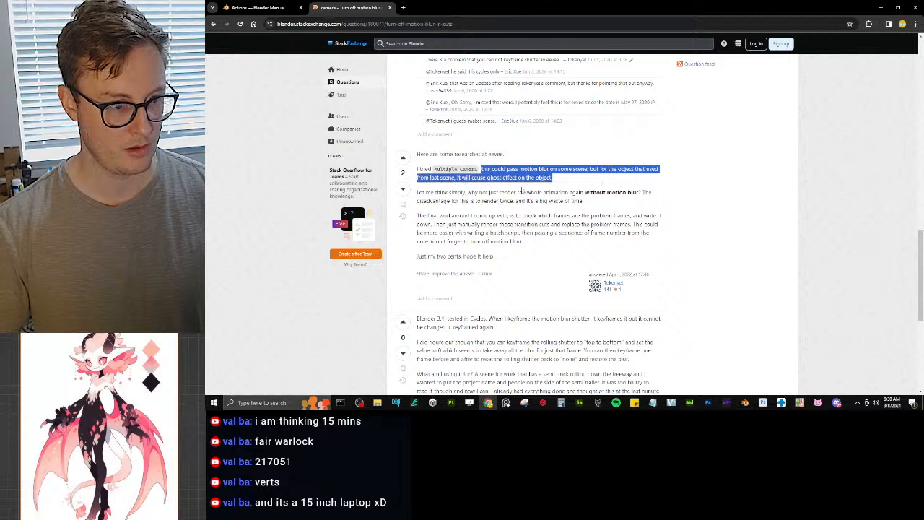
pyautogui.click(521, 189)
pyautogui.moveTo(452, 194); pyautogui.dragTo(418, 214)
pyautogui.click(605, 192)
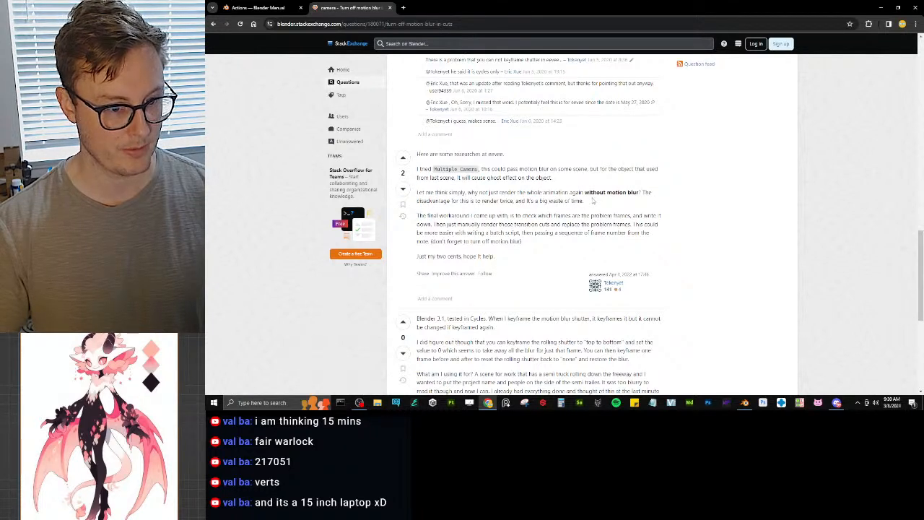
pyautogui.moveTo(594, 201); pyautogui.dragTo(420, 197)
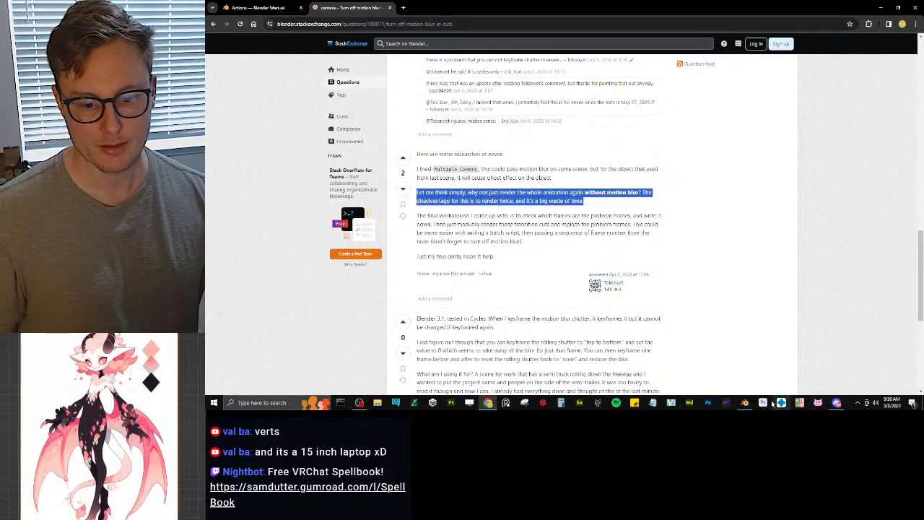
# Step: Switch to Blender, save the current file, and open and re-save Imp_MiMiMiMeme_WIP_02_ReTiming.blend
pyautogui.click(744, 403)
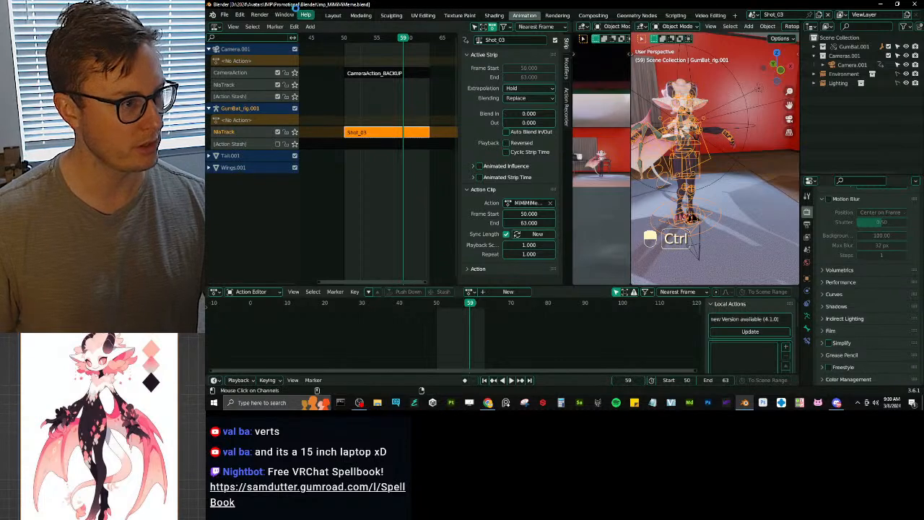
pyautogui.hotkey('ctrl', 's')
pyautogui.click(225, 14)
pyautogui.moveTo(230, 45)
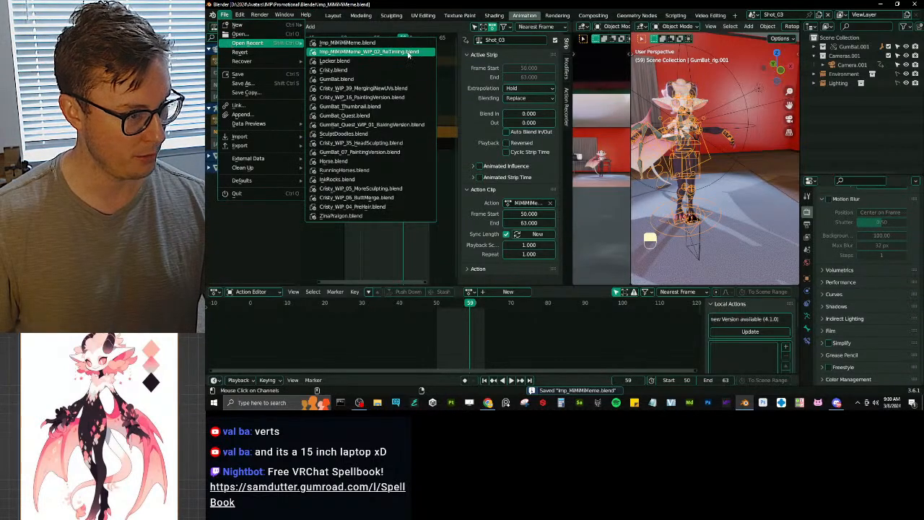
pyautogui.hotkey('ctrl', 'o')
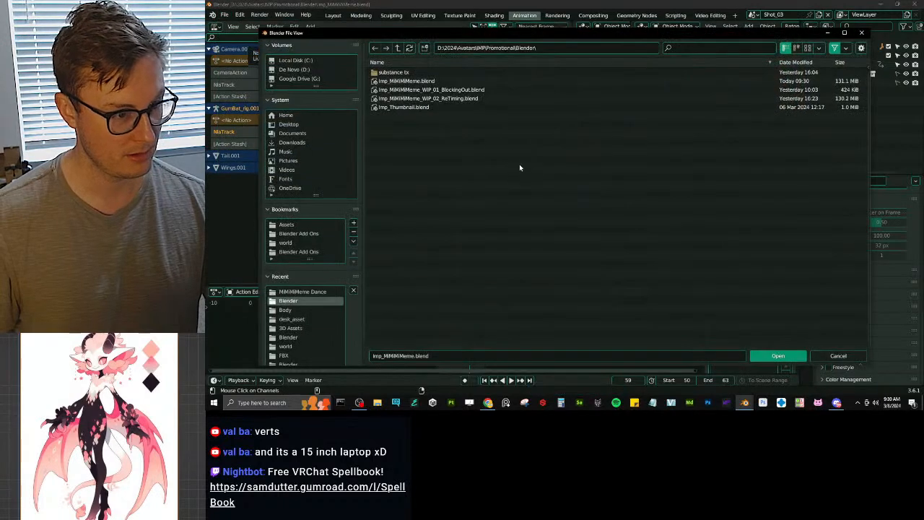
pyautogui.click(469, 99)
pyautogui.click(778, 356)
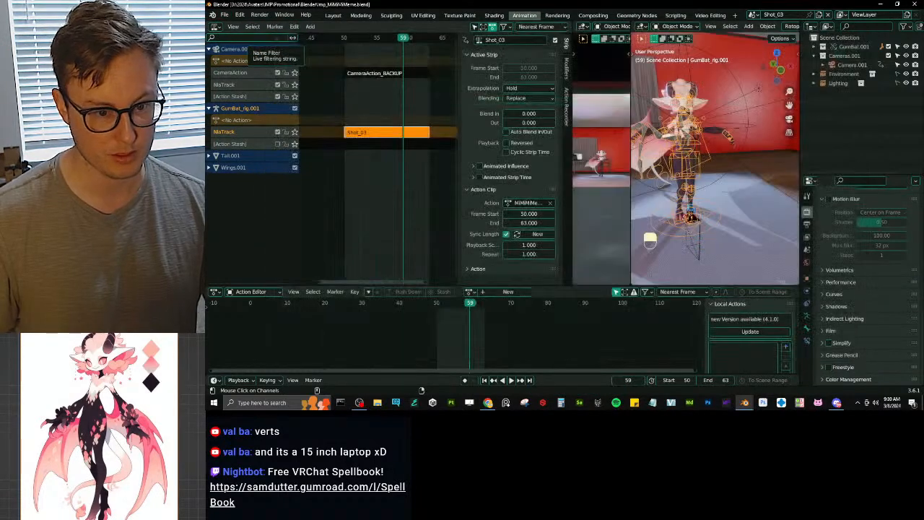
pyautogui.hotkey('ctrl', 's')
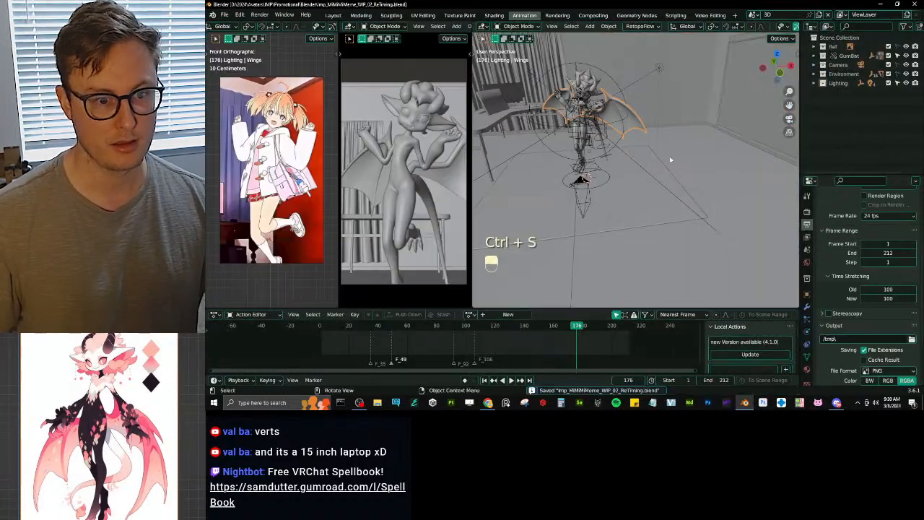
pyautogui.hotkey('ctrl', 'shift', 's')
pyautogui.click(415, 82)
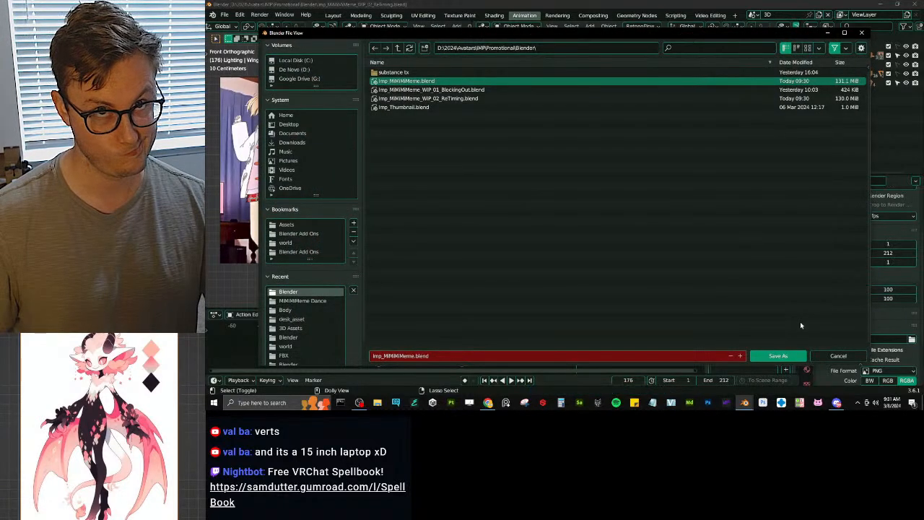
pyautogui.press('Escape')
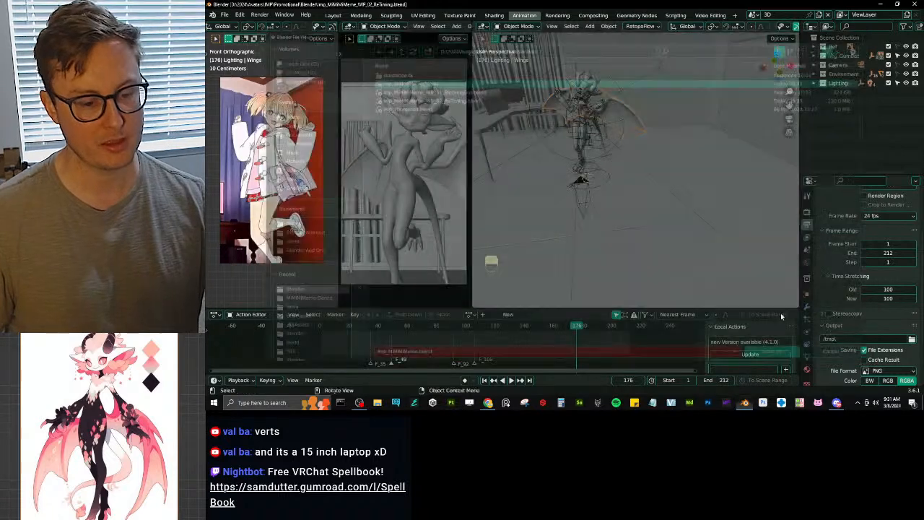
# Step: Return to Chrome, open the Reddit thread on avoiding motion blur when the camera jumps between shots, and read its top comment
pyautogui.hotkey('alt', 'Tab')
pyautogui.click(212, 23)
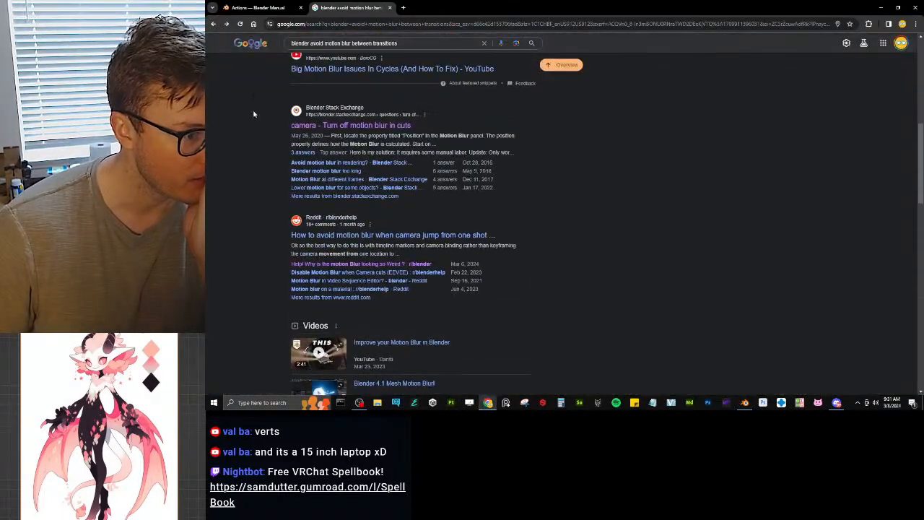
pyautogui.click(321, 125)
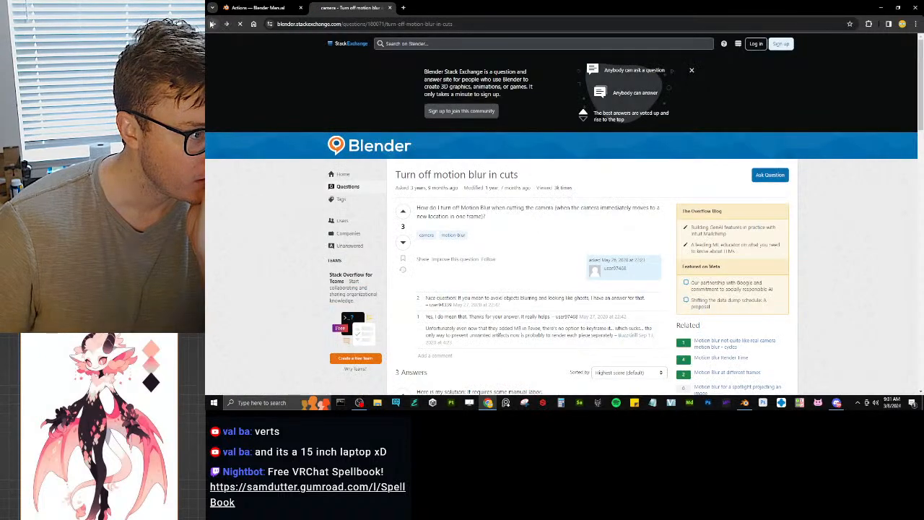
pyautogui.click(213, 24)
pyautogui.click(443, 240)
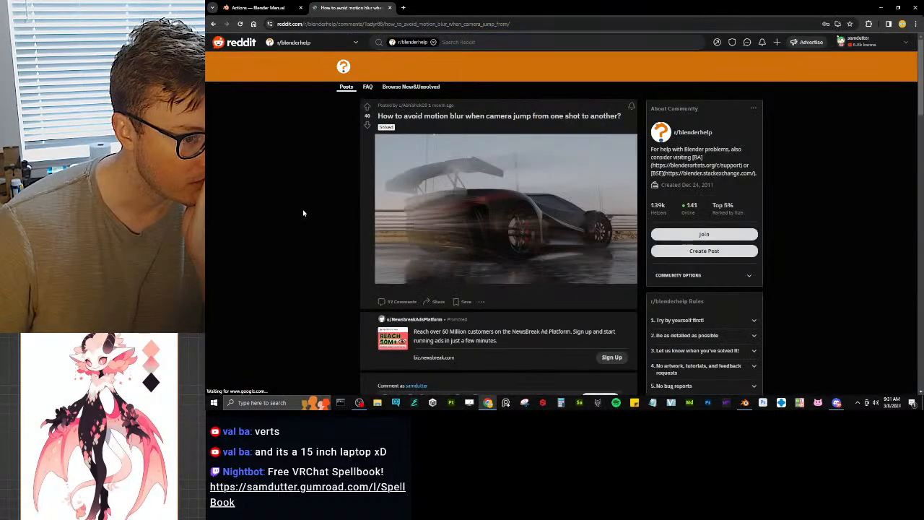
pyautogui.scroll(-3, 304, 212)
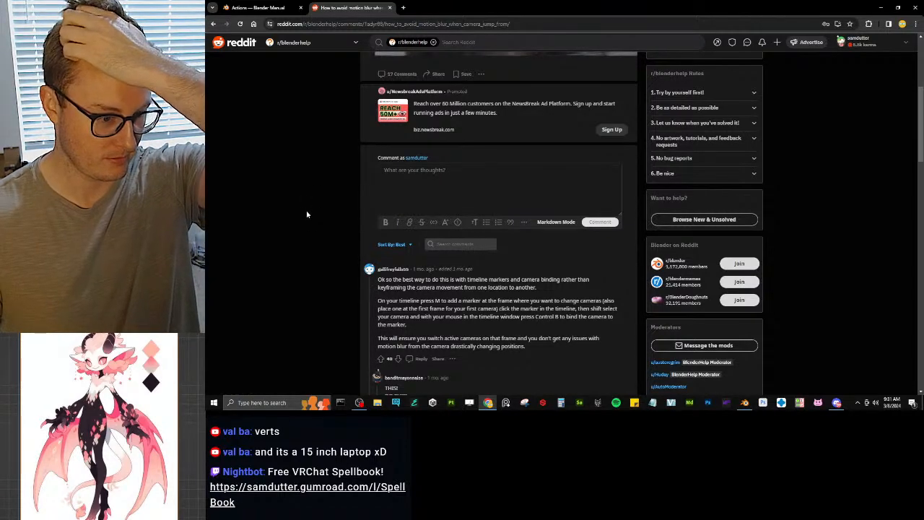
pyautogui.moveTo(376, 279); pyautogui.dragTo(378, 300)
pyautogui.click(449, 317)
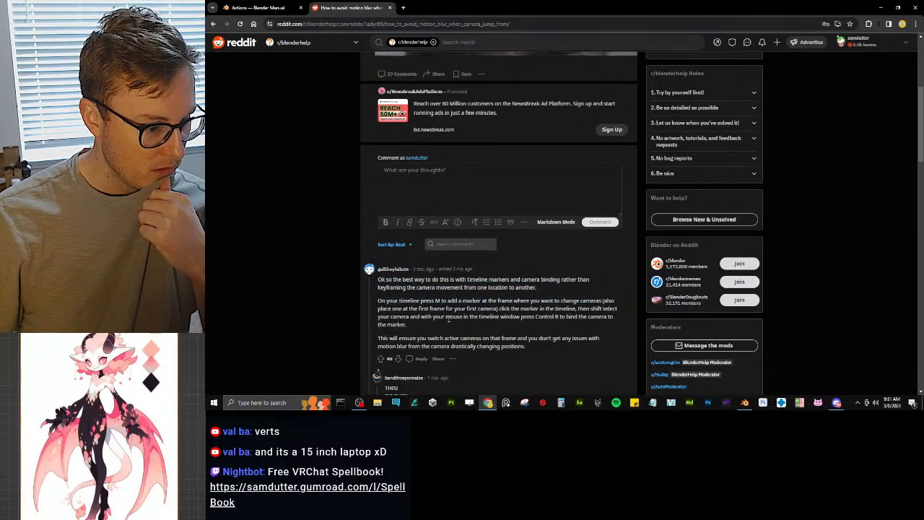
# Step: Read the thread's remaining comments on multiple cameras and separate shot rendering, and return to the search results
pyautogui.scroll(-3, 449, 317)
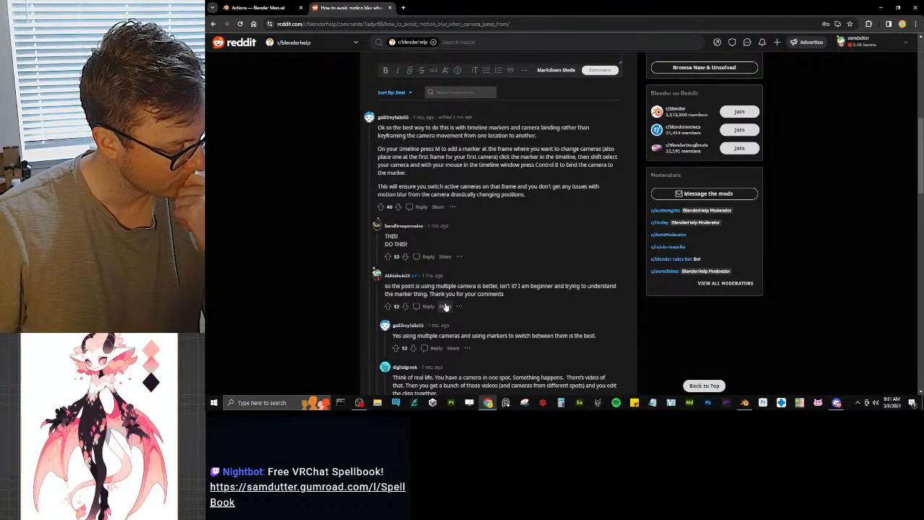
pyautogui.scroll(-6, 259, 275)
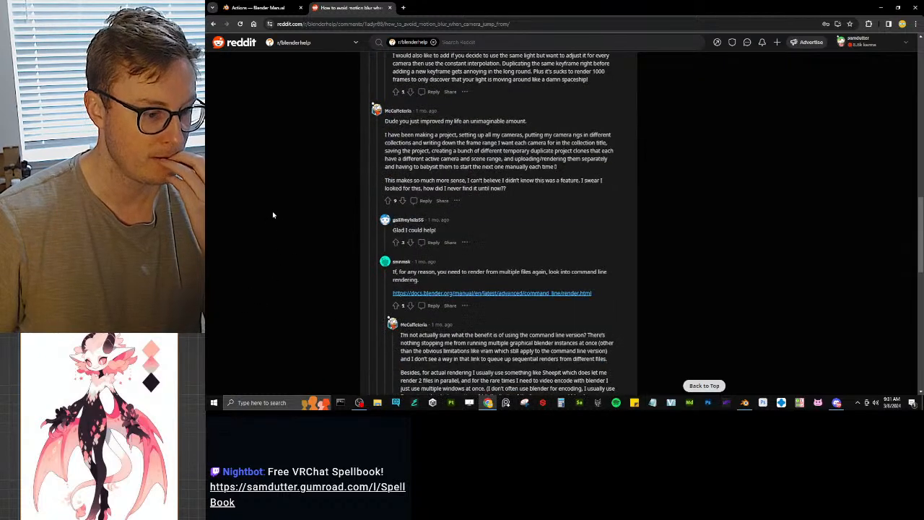
pyautogui.scroll(-5, 271, 213)
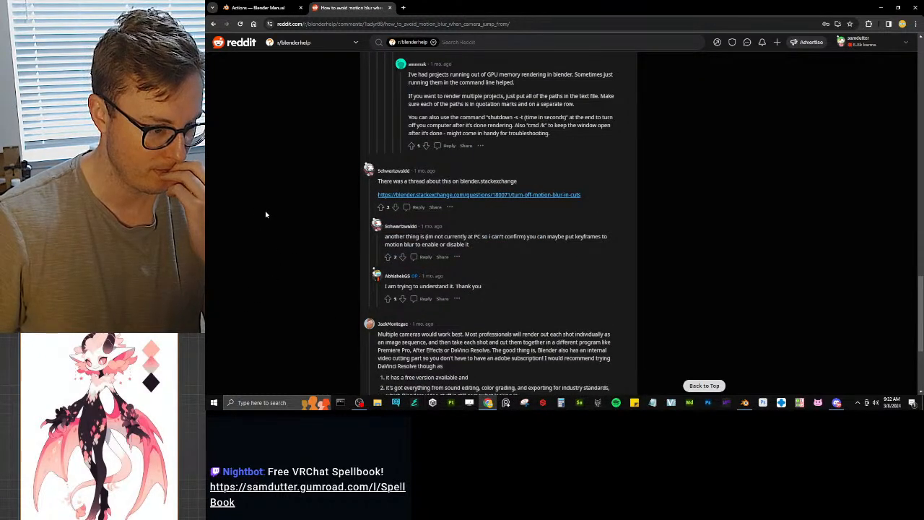
pyautogui.scroll(-1, 265, 214)
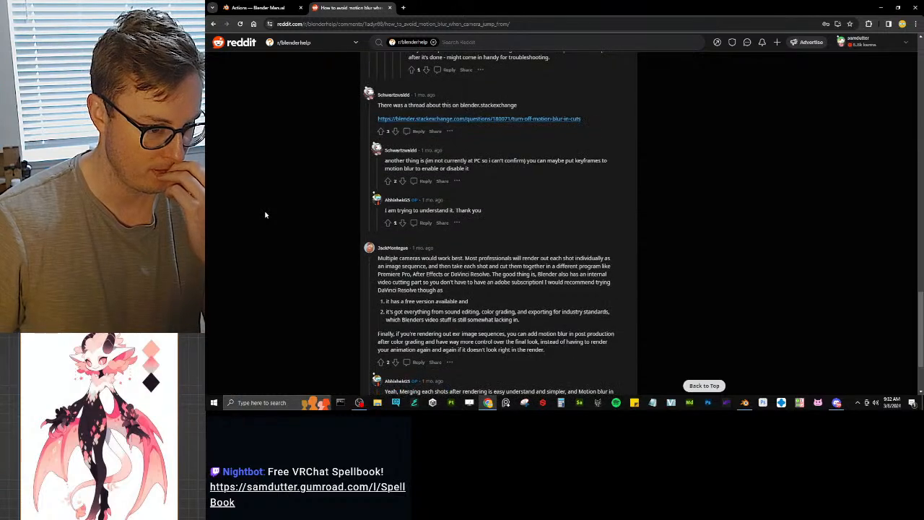
pyautogui.scroll(-1, 265, 214)
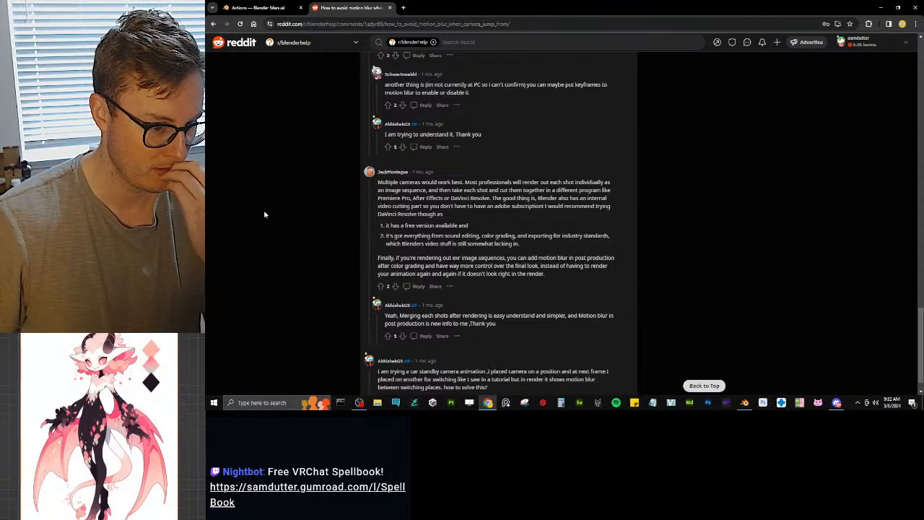
pyautogui.scroll(-1, 264, 214)
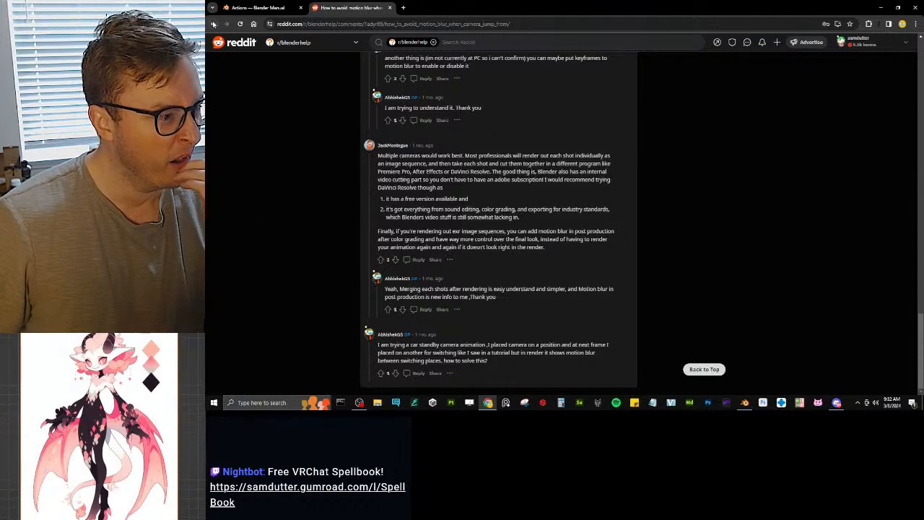
pyautogui.hotkey('alt', 'Left')
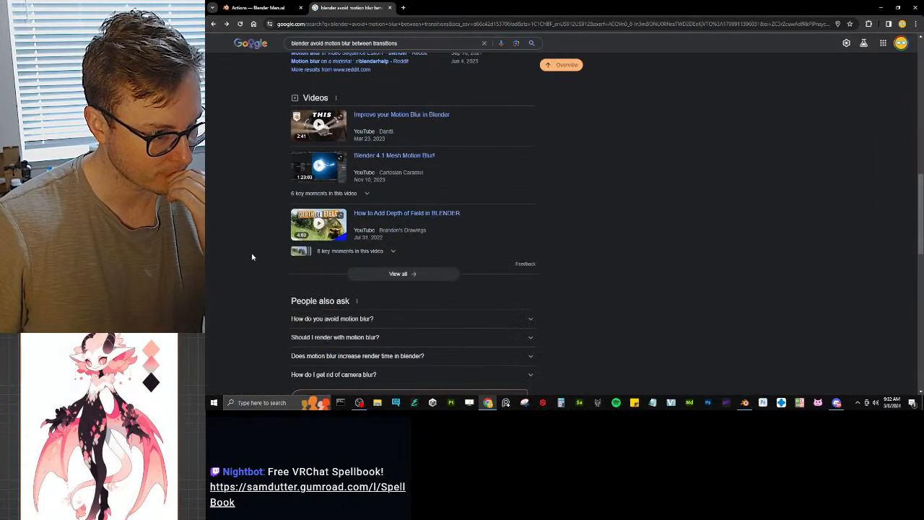
# Step: Skim the remaining search results on avoiding motion blur between transitions
pyautogui.scroll(-5, 252, 257)
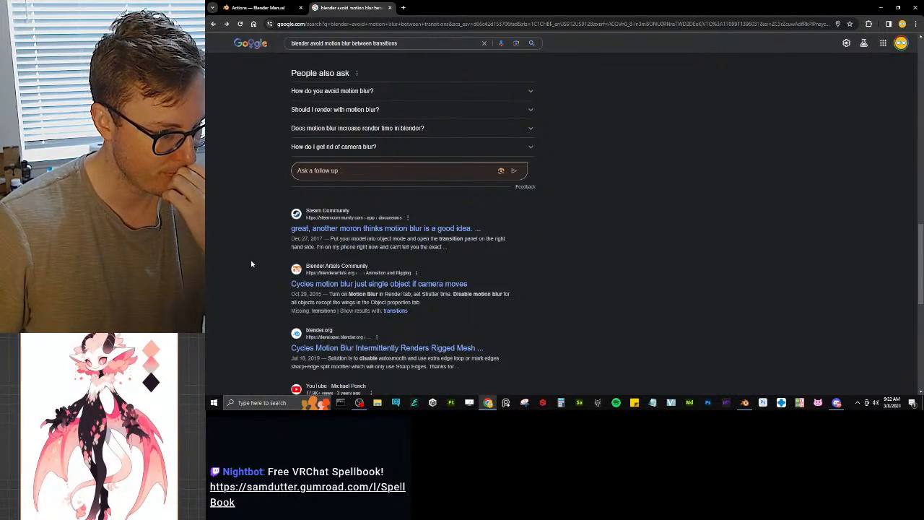
pyautogui.scroll(-1, 251, 268)
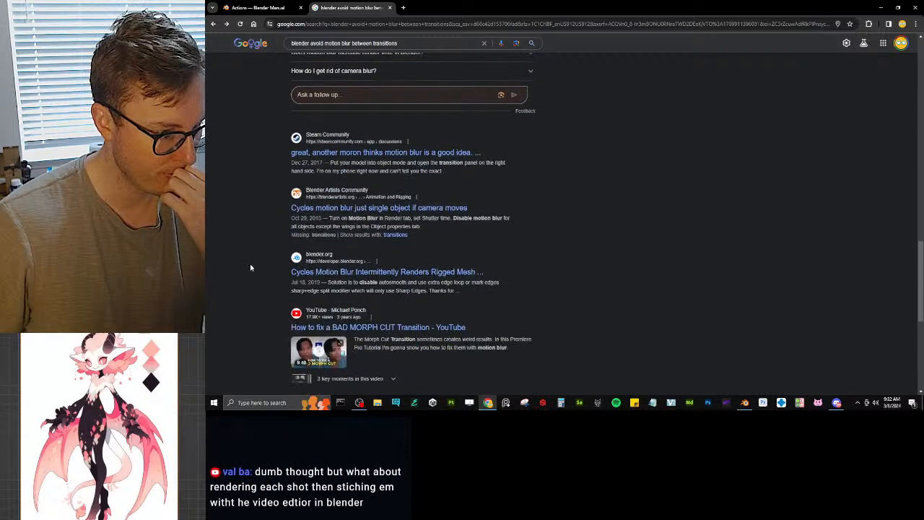
pyautogui.scroll(15, 249, 268)
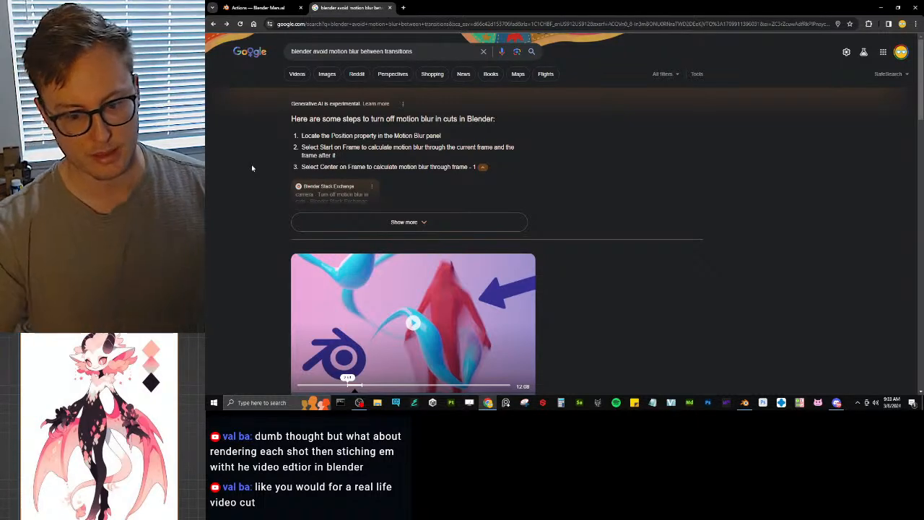
# Step: Switch to Blender, select the GumBat rig at frame 49, and save the file
pyautogui.click(744, 402)
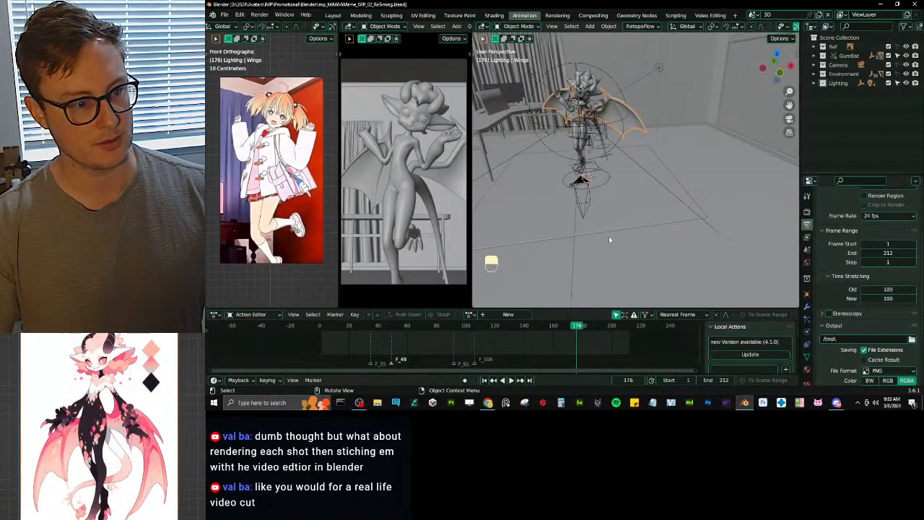
pyautogui.hotkey('ctrl', 's')
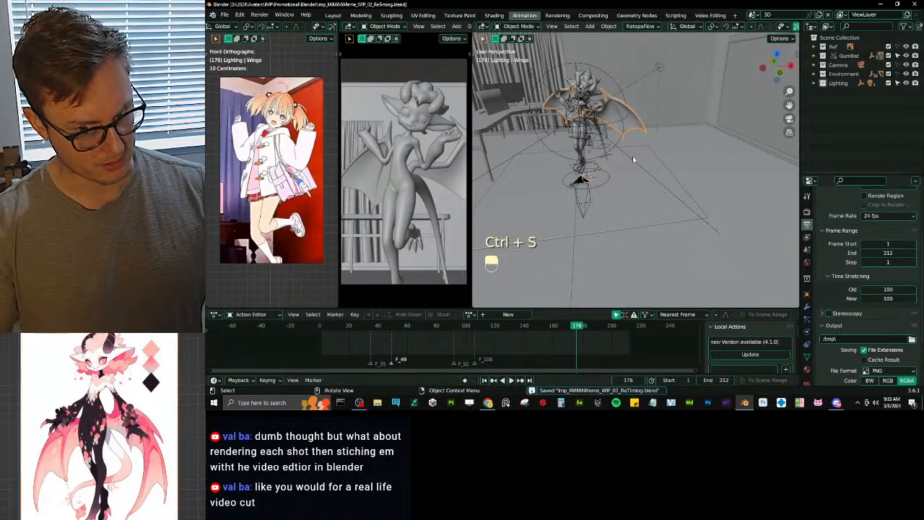
pyautogui.click(473, 326)
pyautogui.press('space')
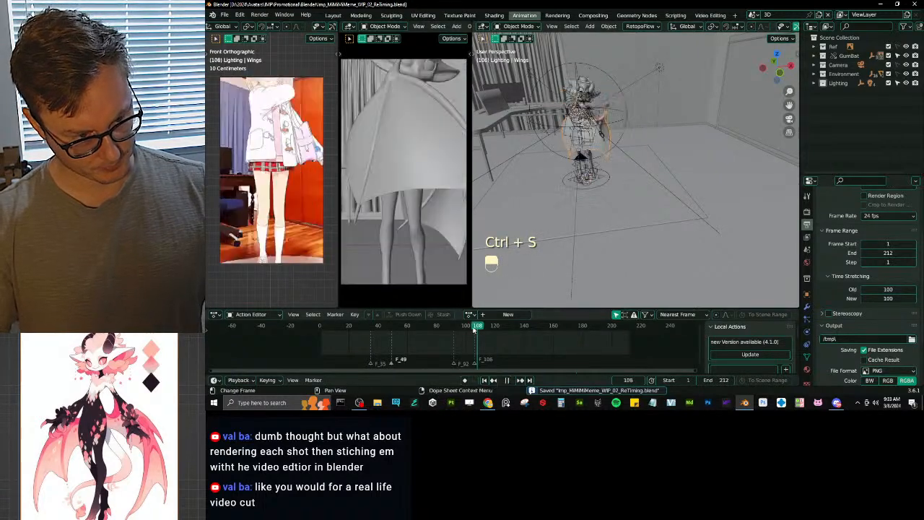
pyautogui.moveTo(473, 325); pyautogui.dragTo(391, 353)
pyautogui.click(615, 165)
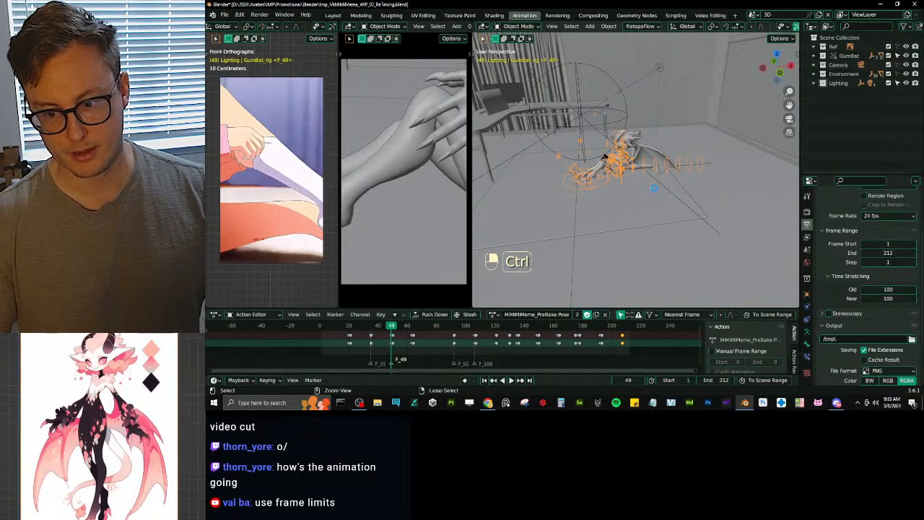
pyautogui.hotkey('ctrl', 's')
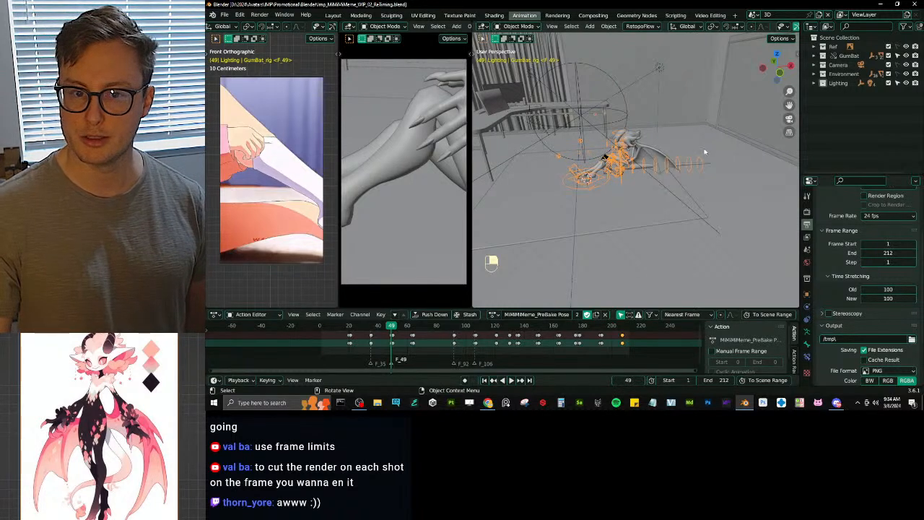
# Step: Switch to the Editing scene and show its strips in the Video Editing workspace
pyautogui.click(753, 14)
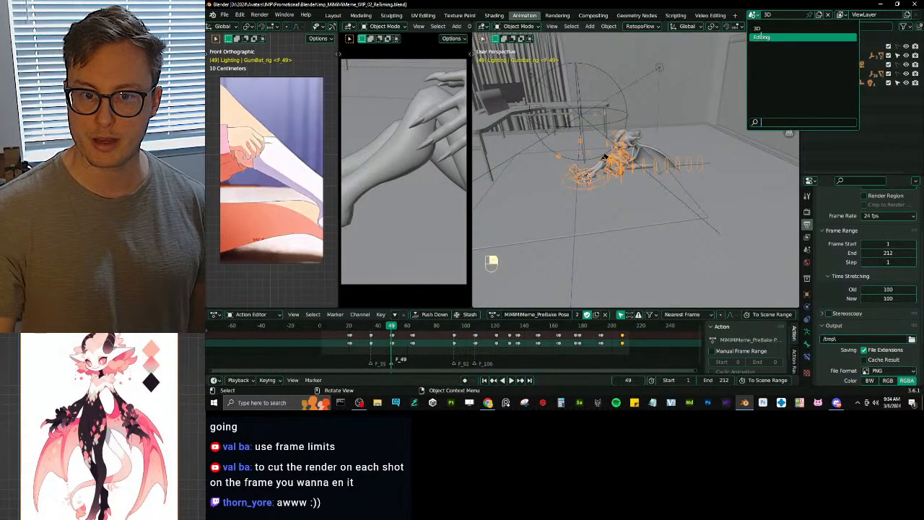
pyautogui.click(764, 36)
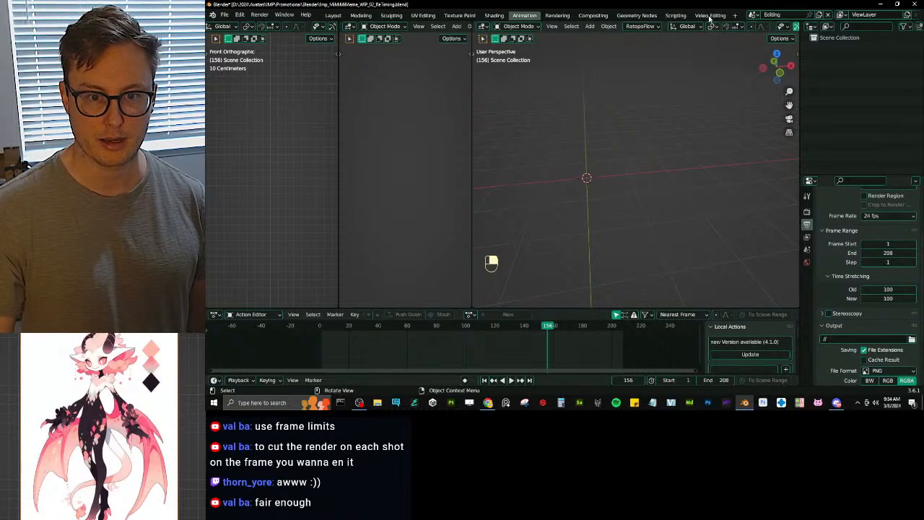
pyautogui.click(711, 16)
pyautogui.keyDown('ctrl'); pyautogui.moveTo(650, 263); pyautogui.dragTo(691, 255, button='middle'); pyautogui.keyUp('ctrl')
pyautogui.moveTo(618, 278); pyautogui.dragTo(664, 282, button='middle')
pyautogui.moveTo(550, 282); pyautogui.dragTo(577, 282, button='middle')
pyautogui.scroll(-8, 662, 258)
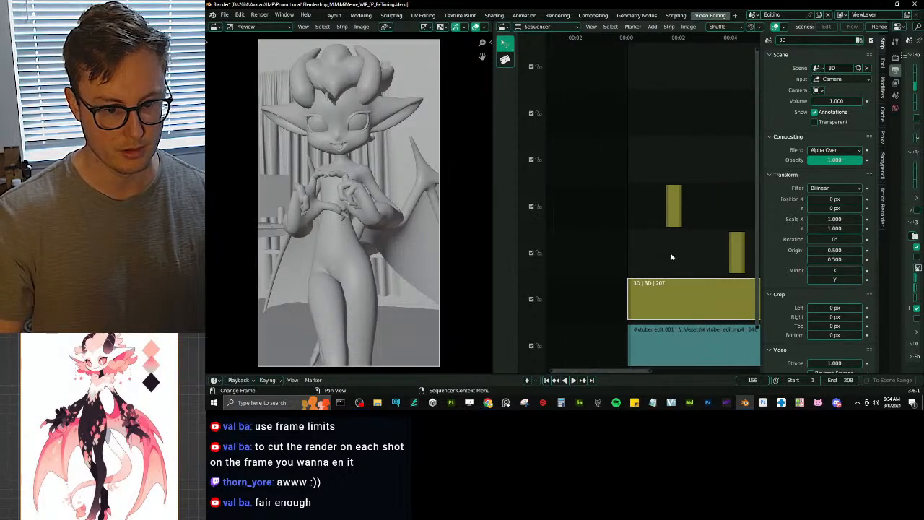
# Step: Move the two short 3D scene strips up three channels in the sequencer
pyautogui.click(673, 209)
pyautogui.keyDown('shift'); pyautogui.click(735, 258); pyautogui.keyUp('shift')
pyautogui.moveTo(710, 267); pyautogui.dragTo(642, 269, button='middle')
pyautogui.press('g')
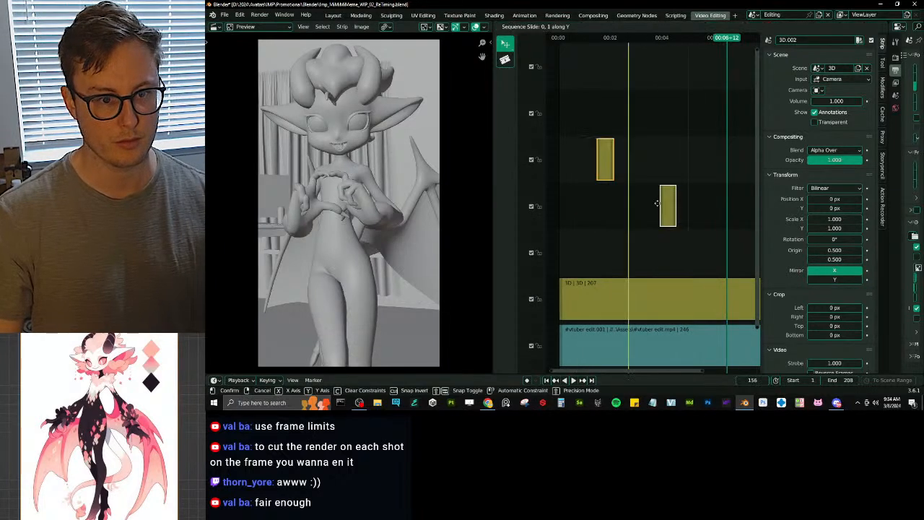
pyautogui.click(658, 126)
pyautogui.moveTo(621, 153); pyautogui.dragTo(669, 185, button='middle')
pyautogui.scroll(1, 653, 260)
# Step: Try duplicating the long 3D scene strip onto the channel above it, check the first frame, and delete the copy
pyautogui.click(647, 294)
pyautogui.scroll(4, 660, 288)
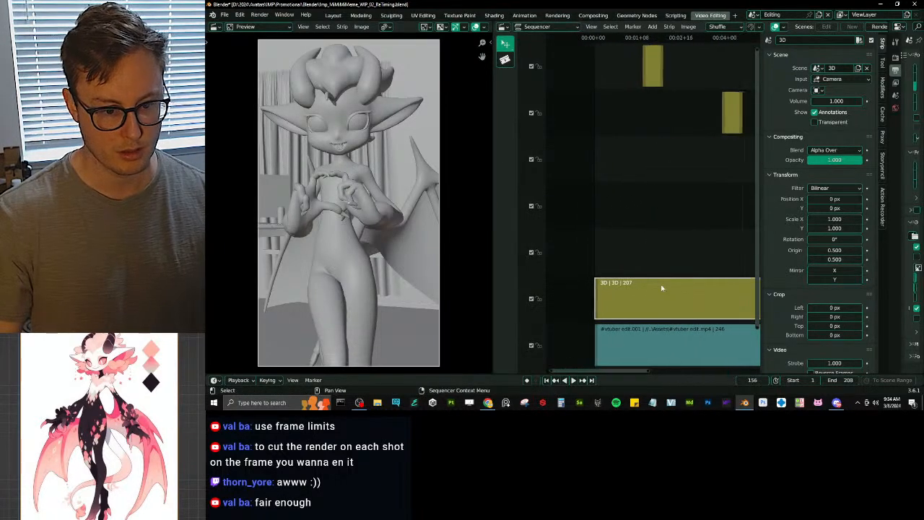
pyautogui.hotkey('shift', 'd')
pyautogui.click(660, 260)
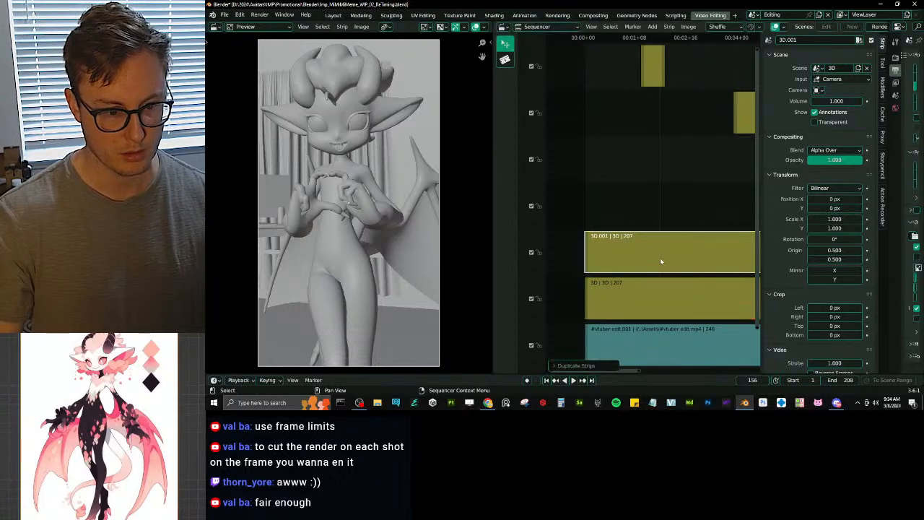
pyautogui.moveTo(598, 38); pyautogui.dragTo(584, 40)
pyautogui.press('space')
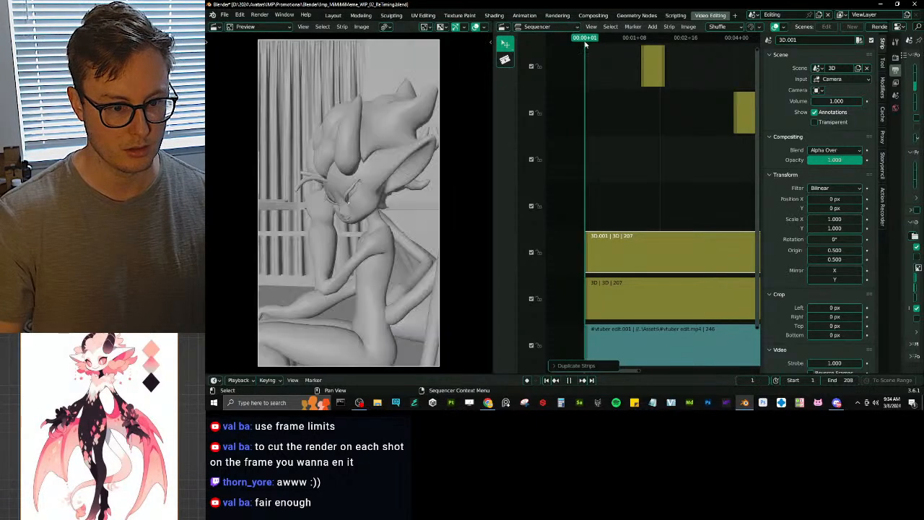
pyautogui.press('space')
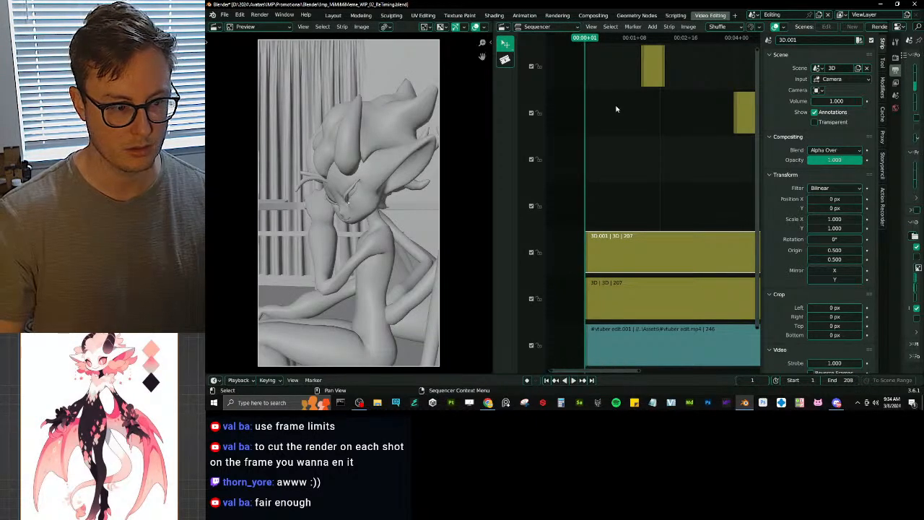
pyautogui.press('Delete')
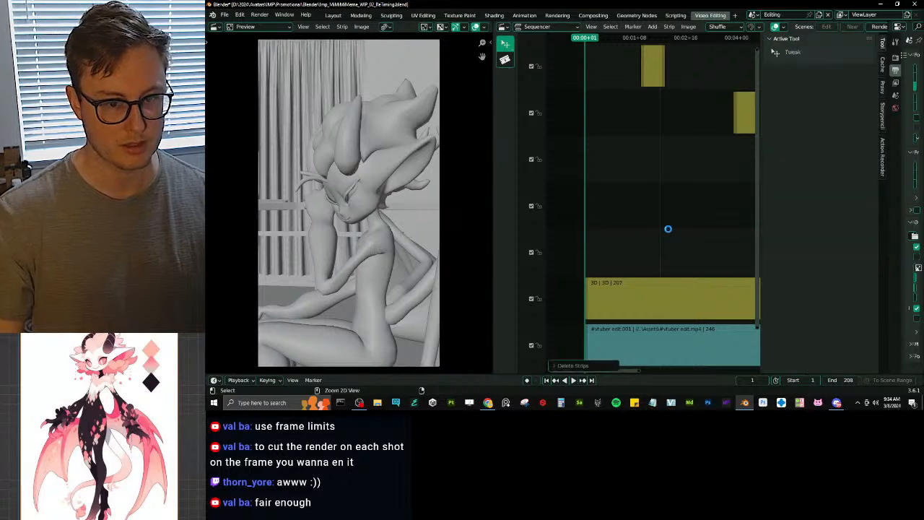
# Step: Save the file and switch the active scene to 3D
pyautogui.hotkey('ctrl', 's')
pyautogui.click(753, 16)
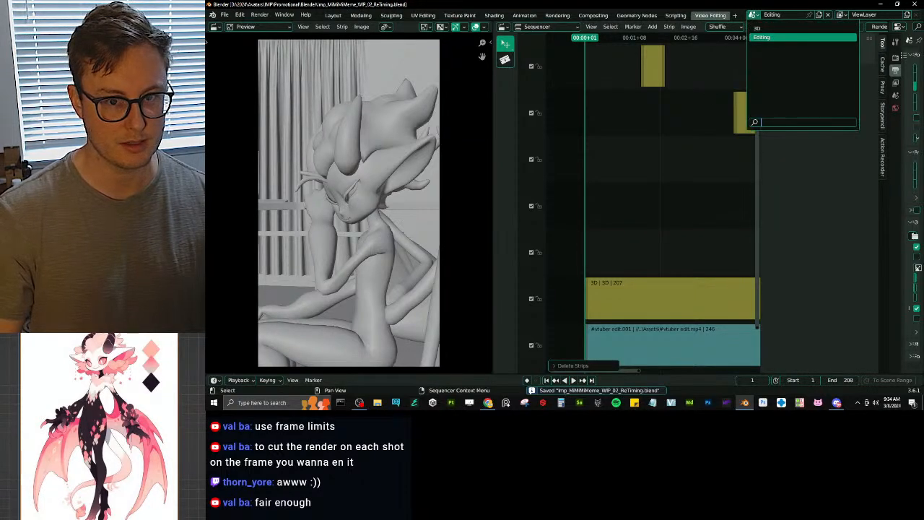
pyautogui.click(758, 28)
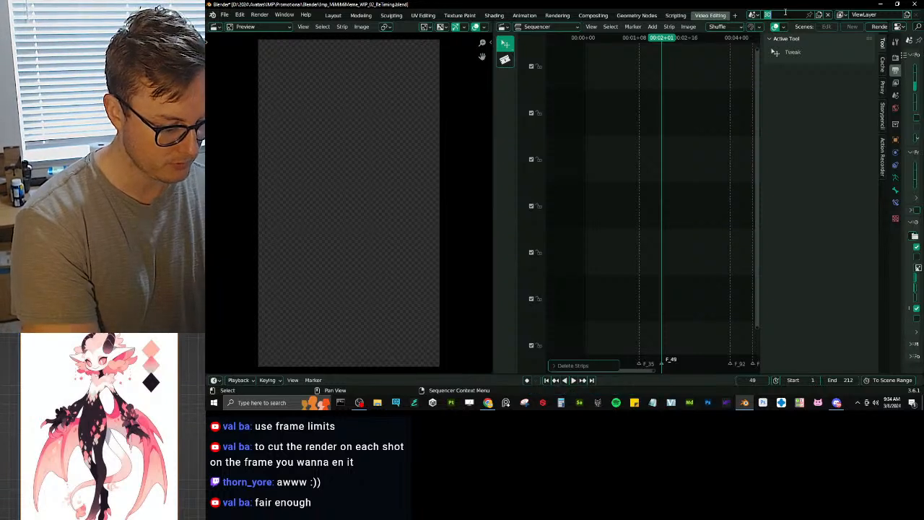
# Step: Rename the 3D scene as Animation_MotionBlur and save the file
pyautogui.write('Main S')
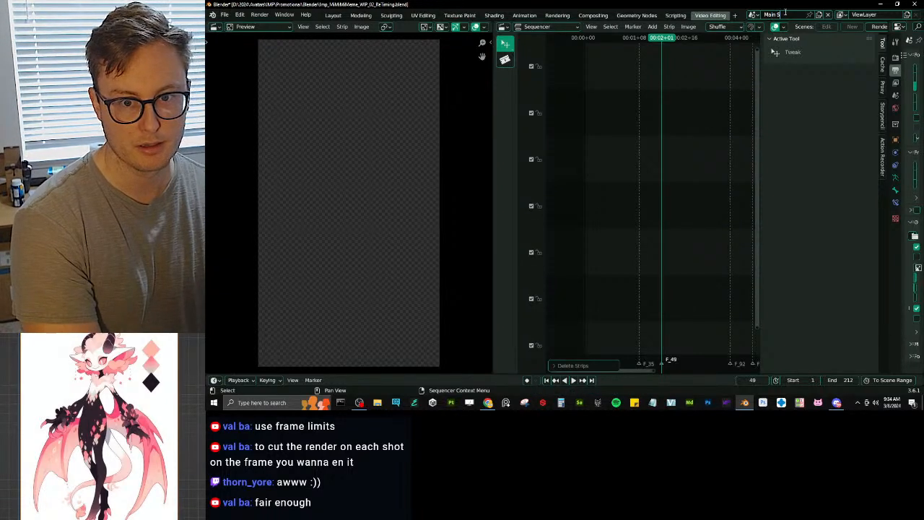
pyautogui.press('BackSpace')
pyautogui.press('BackSpace')
pyautogui.press('BackSpace')
pyautogui.press('BackSpace')
pyautogui.press('BackSpace')
pyautogui.press('BackSpace')
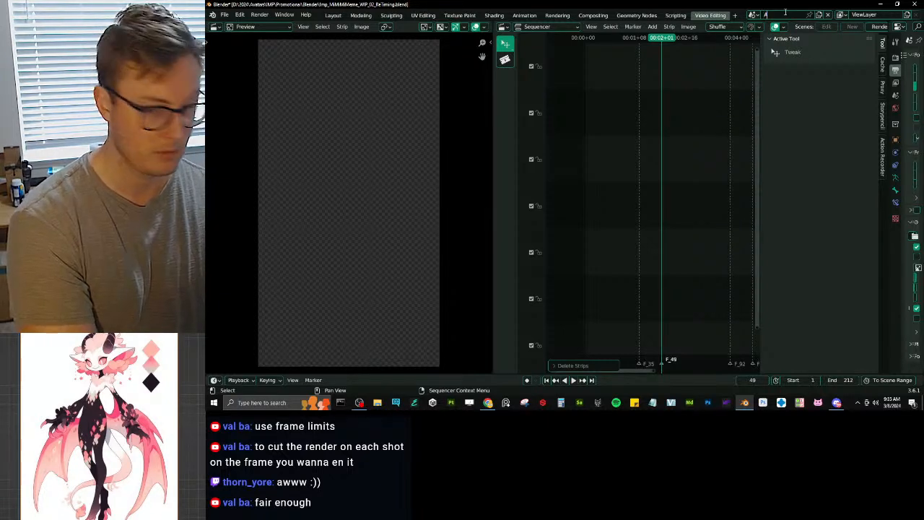
pyautogui.write('Animati')
pyautogui.press('BackSpace')
pyautogui.press('BackSpace')
pyautogui.press('BackSpace')
pyautogui.press('BackSpace')
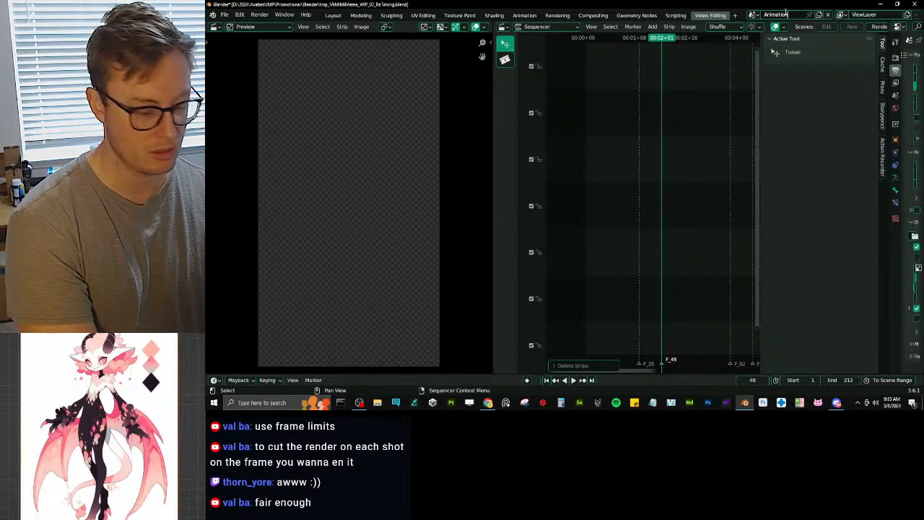
pyautogui.write('mation_Blurr')
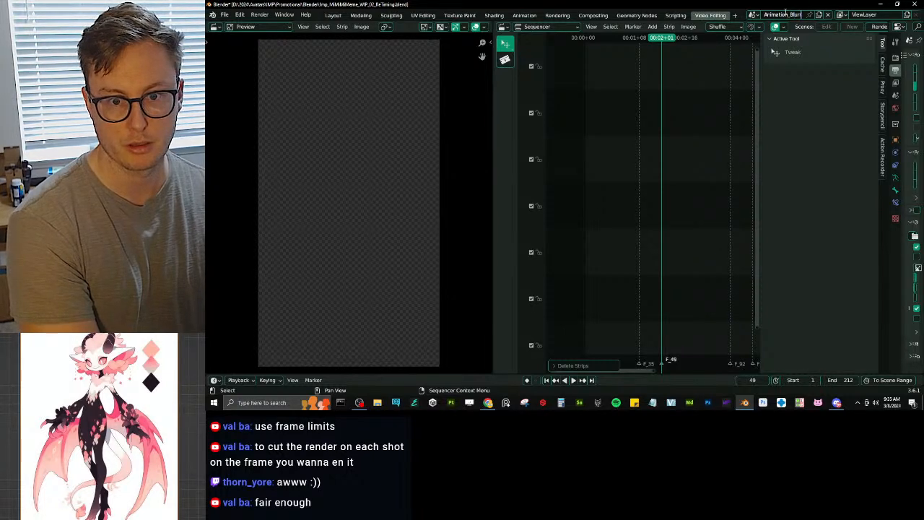
pyautogui.write('ing')
pyautogui.press('BackSpace')
pyautogui.press('BackSpace')
pyautogui.press('BackSpace')
pyautogui.press('BackSpace')
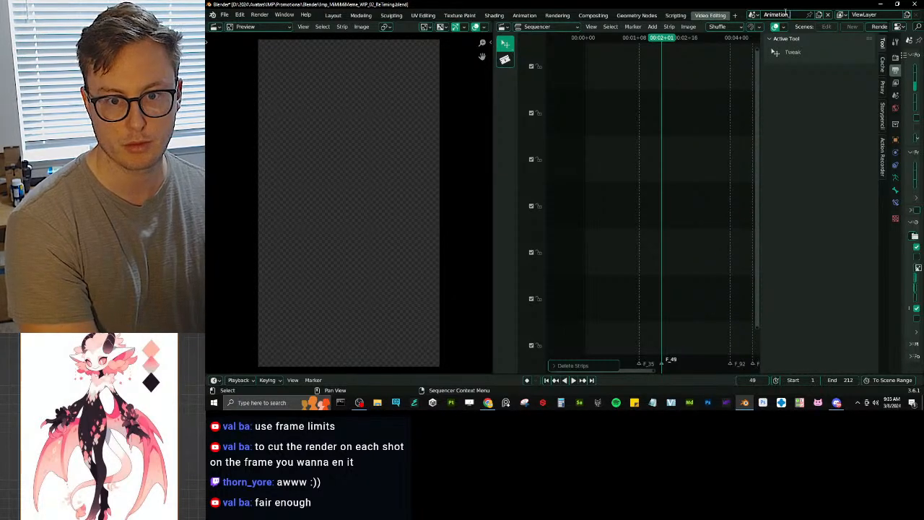
pyautogui.press('Return')
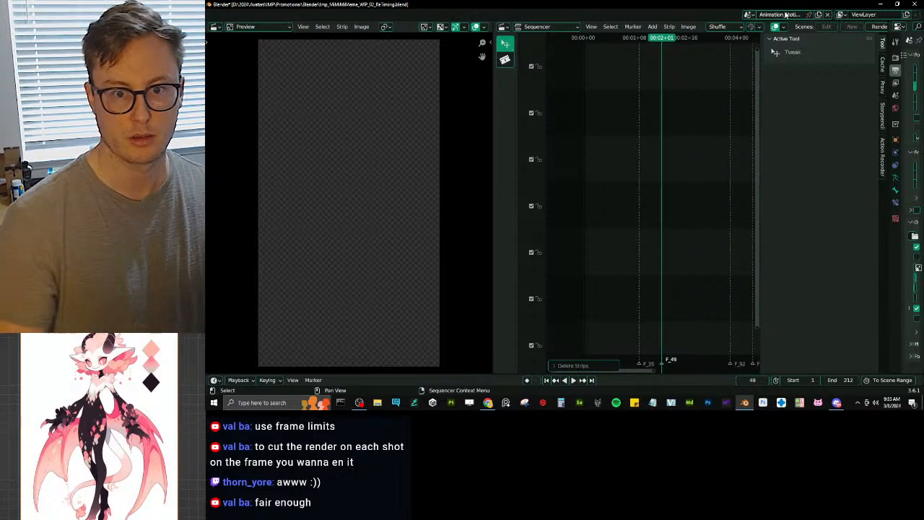
pyautogui.hotkey('ctrl', 's')
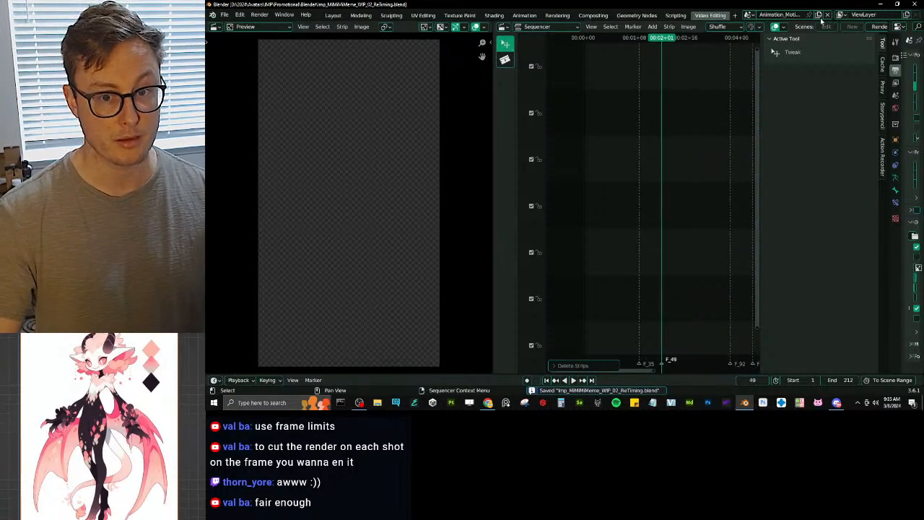
# Step: Create a full copy of the Animation_MotionBlur scene
pyautogui.click(819, 15)
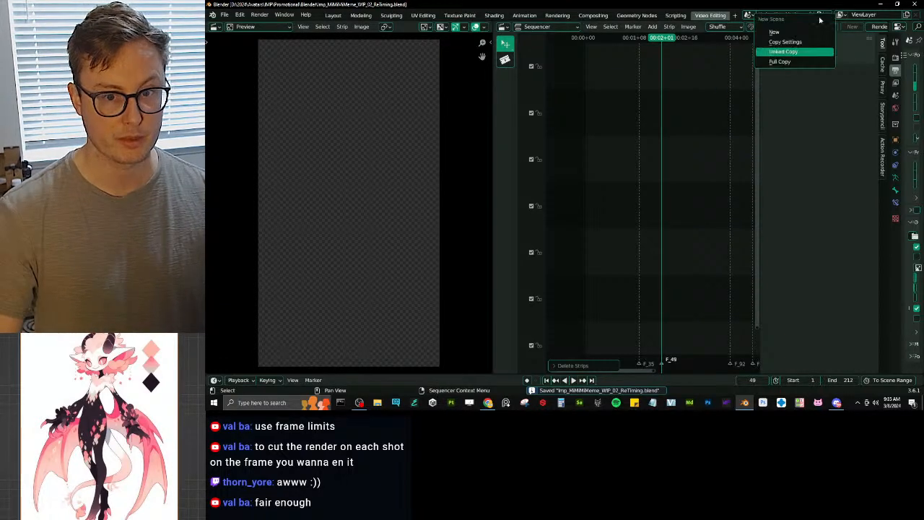
pyautogui.click(786, 60)
pyautogui.click(783, 60)
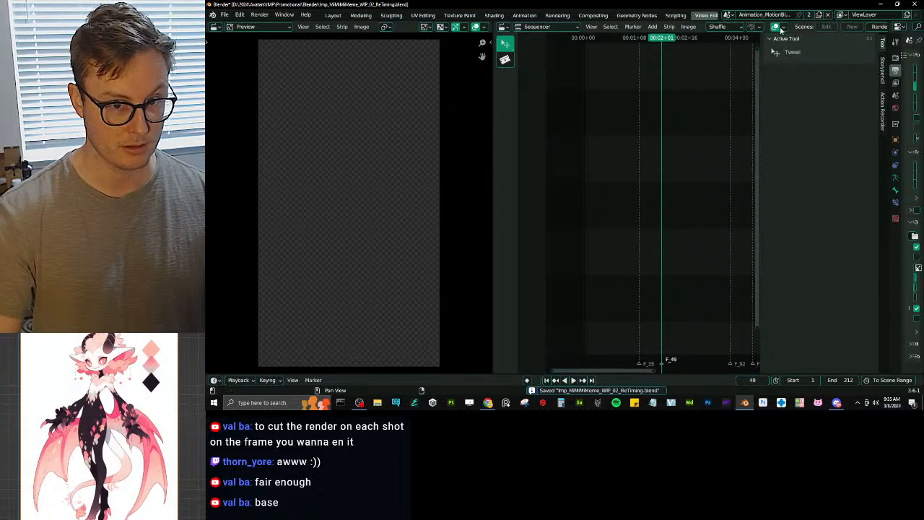
# Step: Rename the copied scene as Animation_NoBlur and save the file
pyautogui.press('Right')
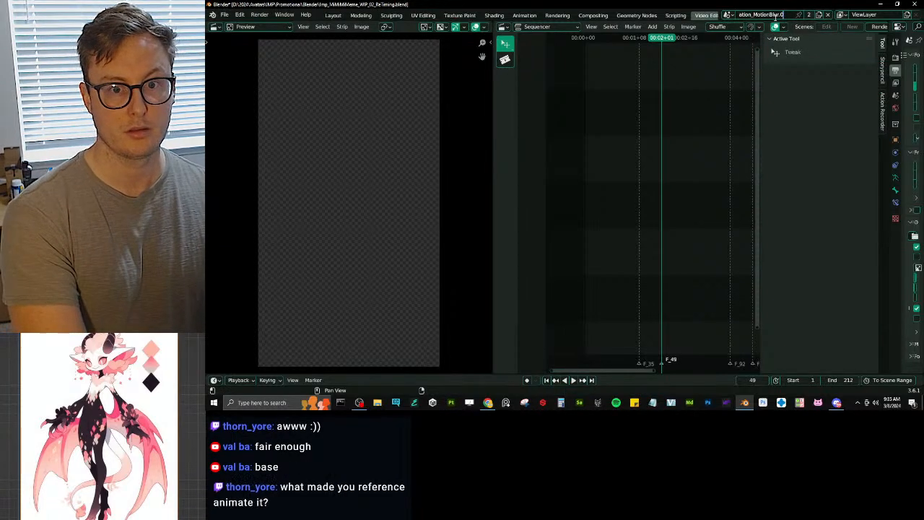
pyautogui.press('BackSpace')
pyautogui.press('BackSpace')
pyautogui.press('BackSpace')
pyautogui.press('BackSpace')
pyautogui.press('BackSpace')
pyautogui.press('BackSpace')
pyautogui.press('BackSpace')
pyautogui.press('BackSpace')
pyautogui.press('BackSpace')
pyautogui.press('BackSpace')
pyautogui.press('BackSpace')
pyautogui.press('BackSpace')
pyautogui.press('BackSpace')
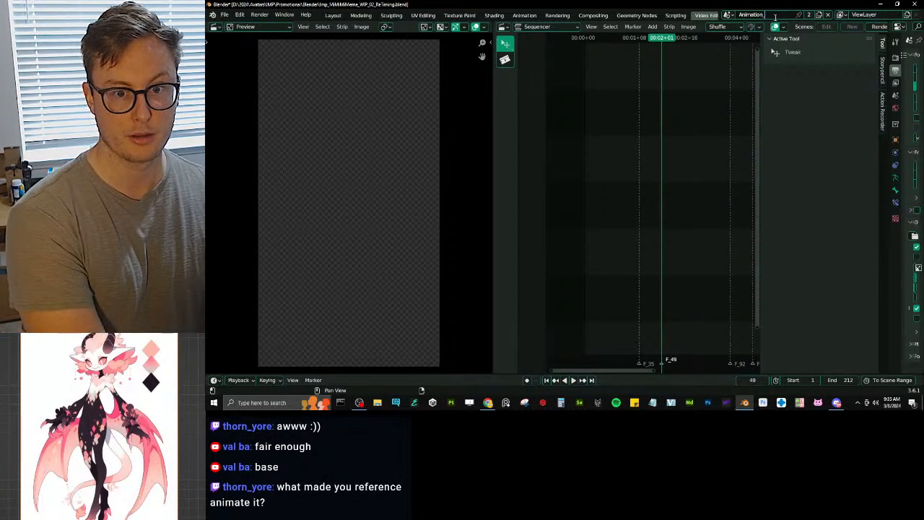
pyautogui.write('NoMB')
pyautogui.press('Return')
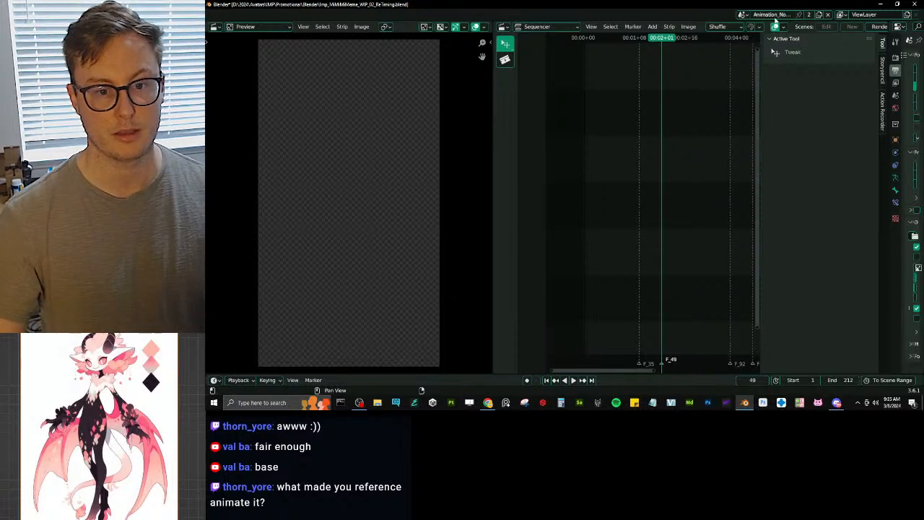
pyautogui.hotkey('ctrl', 's')
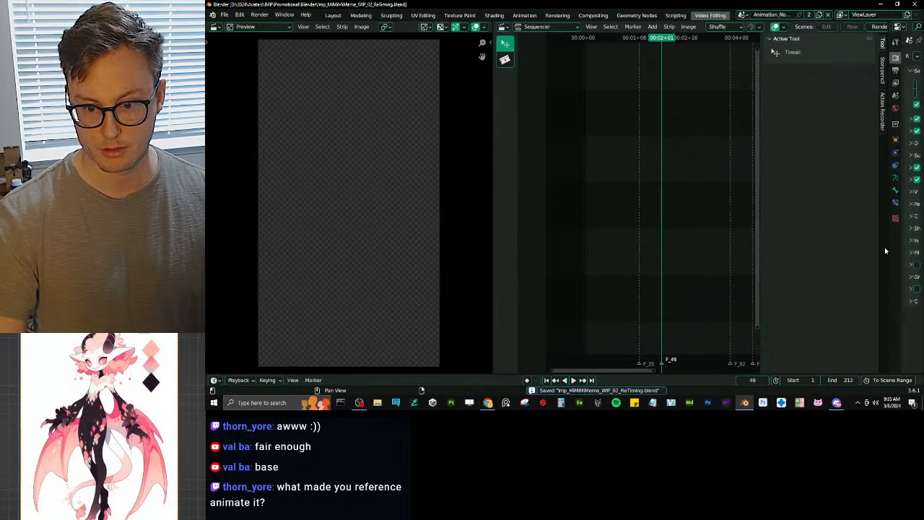
# Step: Widen the properties editor and check the Film render settings of the Animation_NoBlur scene
pyautogui.moveTo(888, 252); pyautogui.dragTo(675, 238)
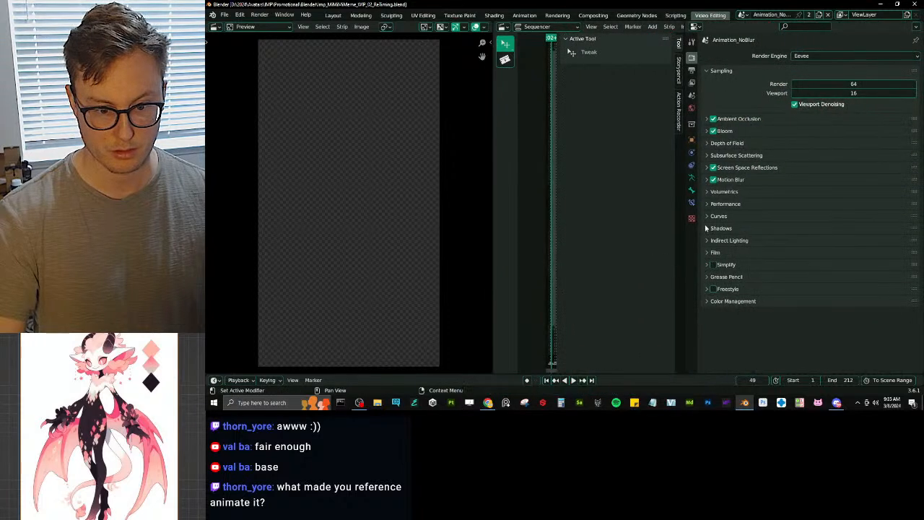
pyautogui.click(708, 254)
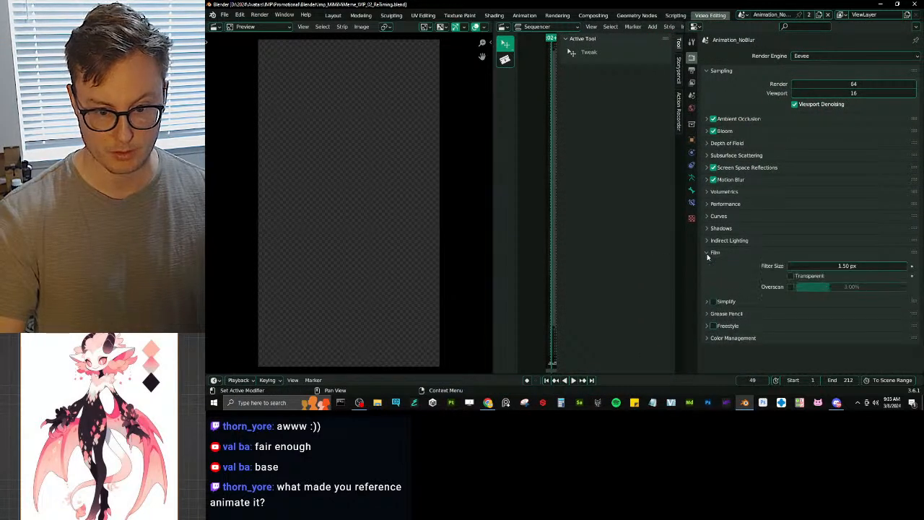
pyautogui.click(708, 254)
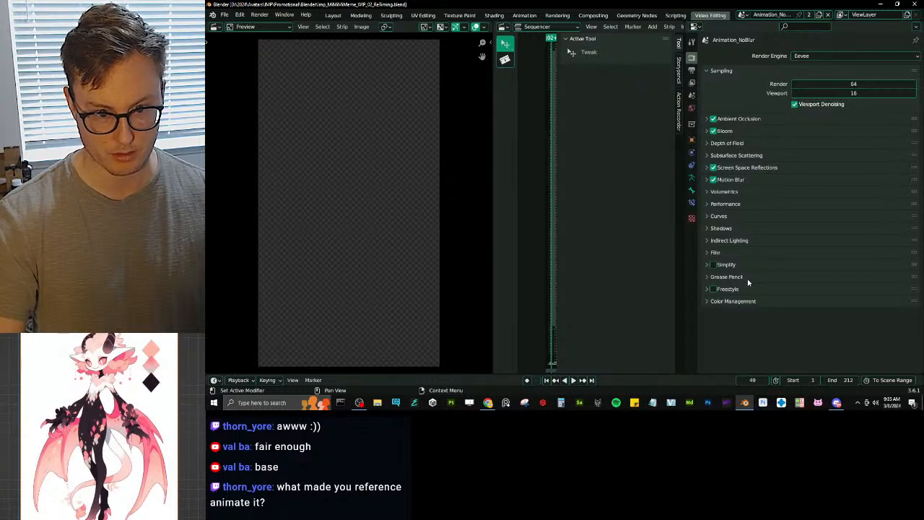
# Step: Turn off Motion Blur for the Animation_NoBlur scene, switch to the Animation_MotionBlur scene, and save the file
pyautogui.click(740, 190)
pyautogui.click(735, 181)
pyautogui.click(713, 180)
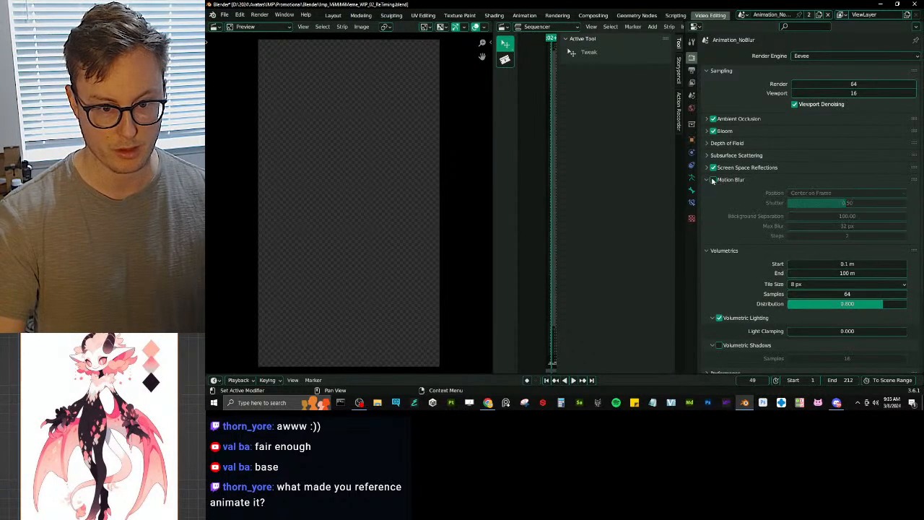
pyautogui.click(708, 180)
pyautogui.click(748, 15)
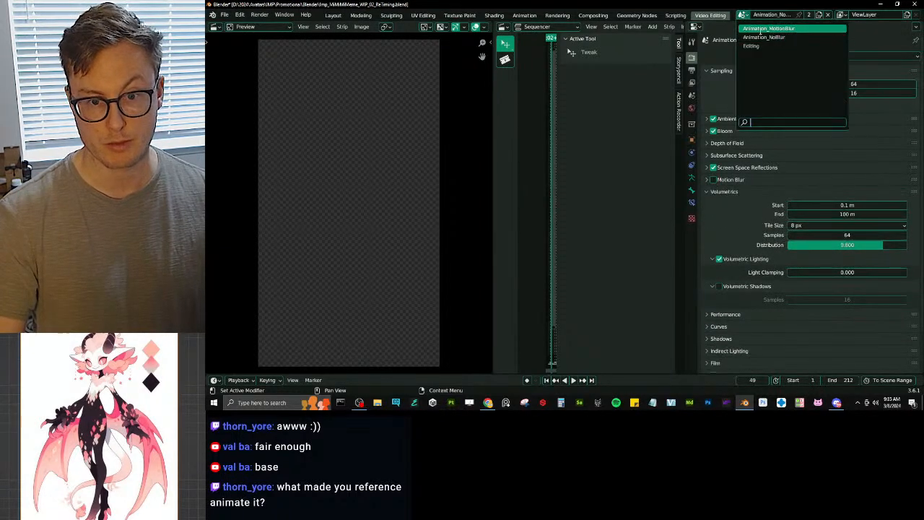
pyautogui.click(760, 34)
pyautogui.hotkey('ctrl', 's')
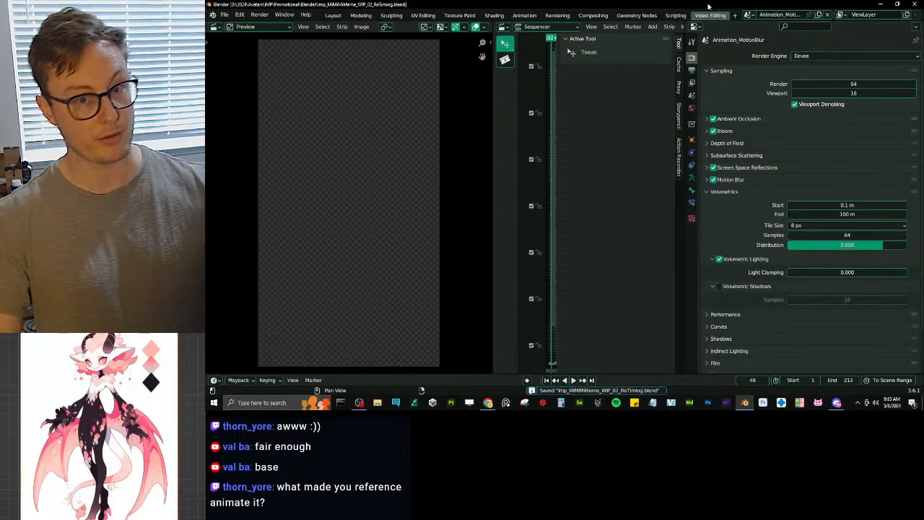
# Step: Switch to the Editing scene and widen the sequencer by shrinking the preview area beside it
pyautogui.click(749, 14)
pyautogui.click(765, 45)
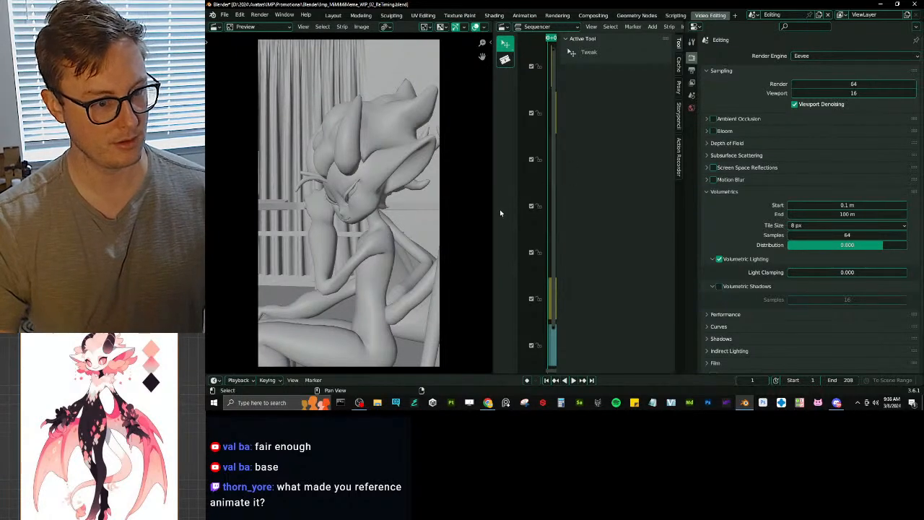
pyautogui.moveTo(495, 212); pyautogui.dragTo(317, 203)
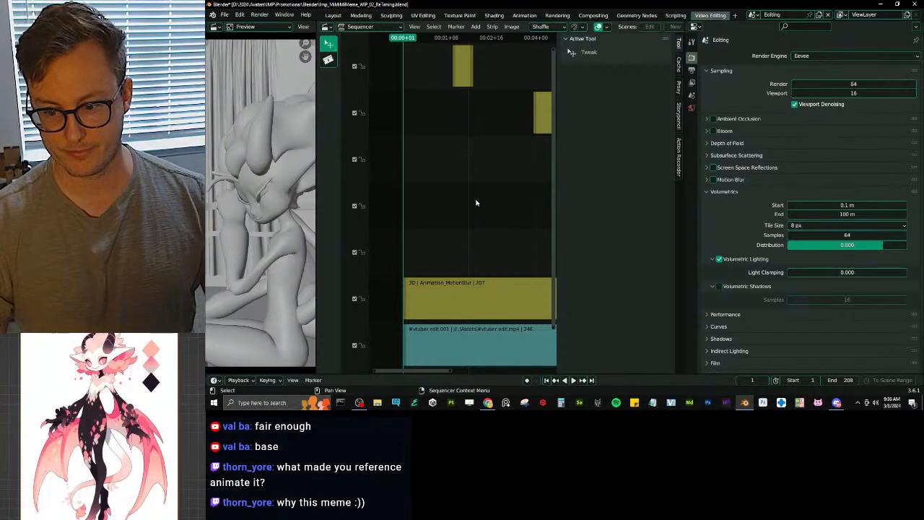
pyautogui.scroll(-2, 476, 203)
pyautogui.scroll(1, 479, 212)
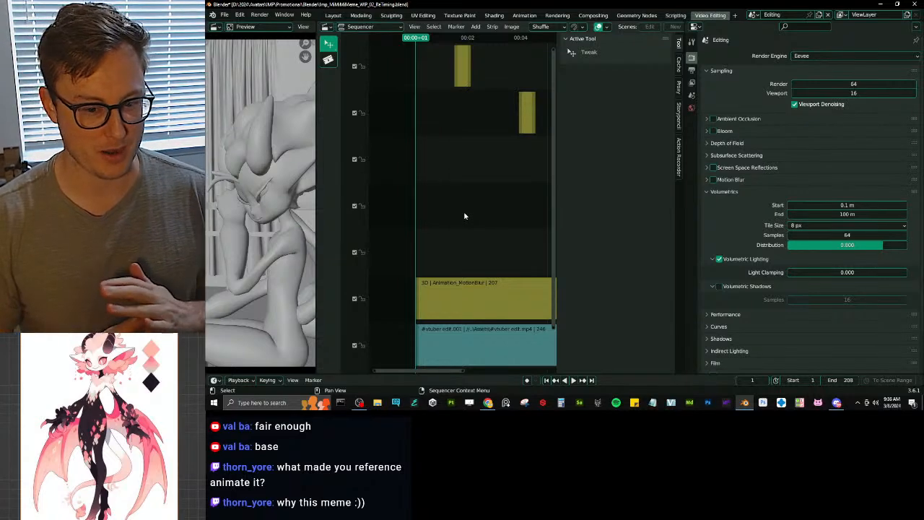
# Step: Add the Animation_NoBlur scene as a strip directly above the Animation_MotionBlur strip, starting at frame 1
pyautogui.click(497, 292)
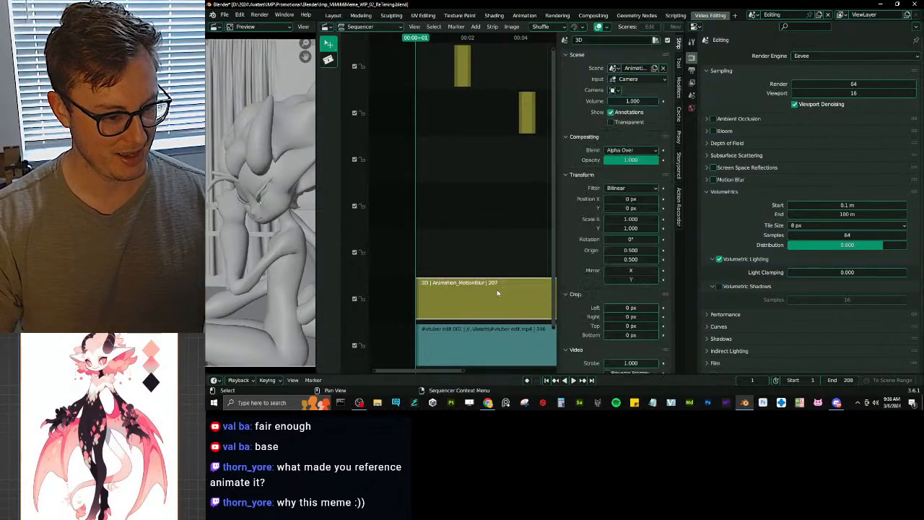
pyautogui.click(475, 26)
pyautogui.moveTo(493, 132)
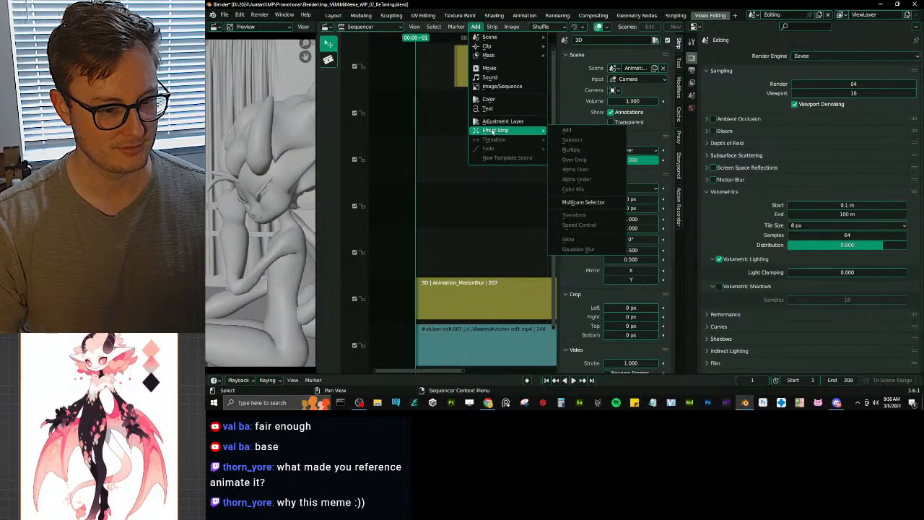
pyautogui.moveTo(491, 58)
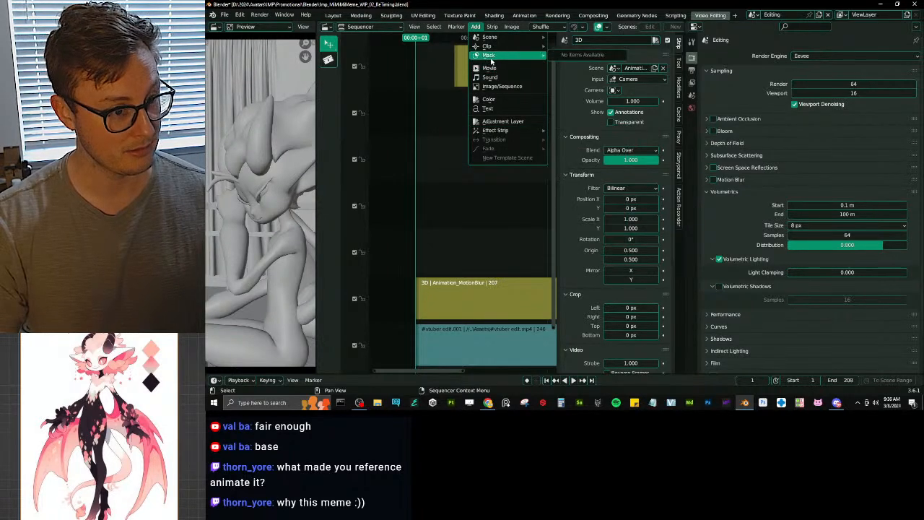
pyautogui.moveTo(489, 37)
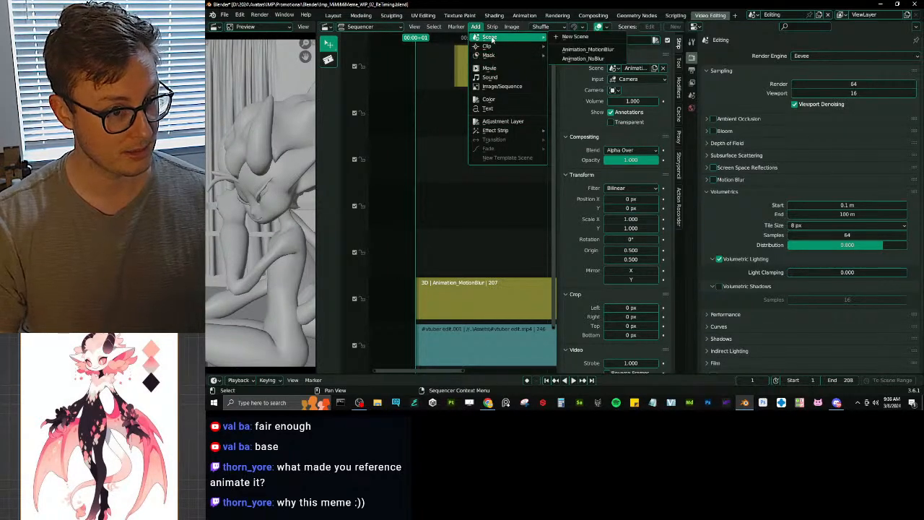
pyautogui.click(602, 58)
pyautogui.keyDown('ctrl'); pyautogui.hscroll(3, 453, 222); pyautogui.keyUp('ctrl')
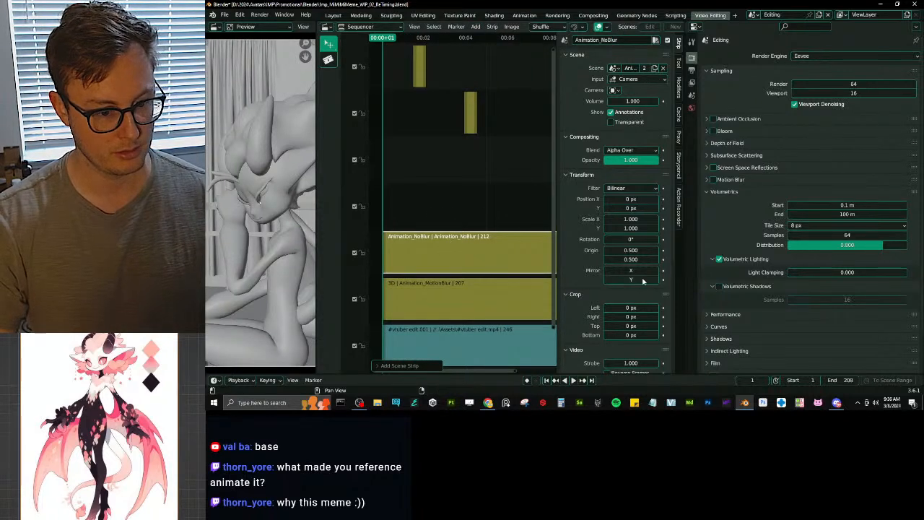
pyautogui.rightClick(448, 248)
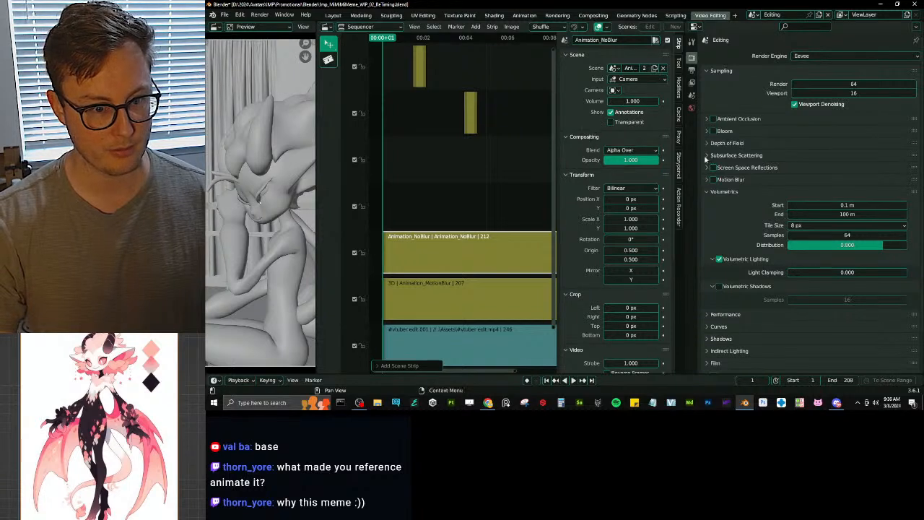
pyautogui.moveTo(636, 159); pyautogui.dragTo(658, 161)
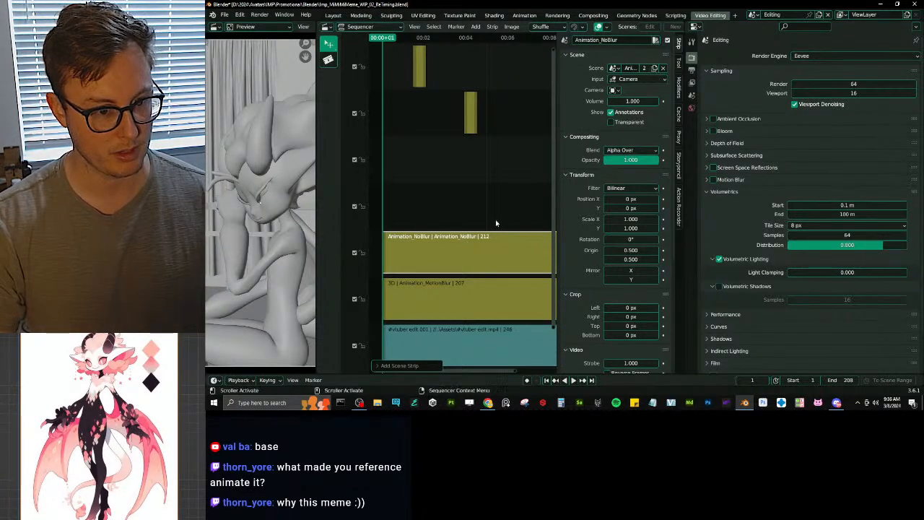
pyautogui.moveTo(475, 243); pyautogui.dragTo(493, 231, button='middle')
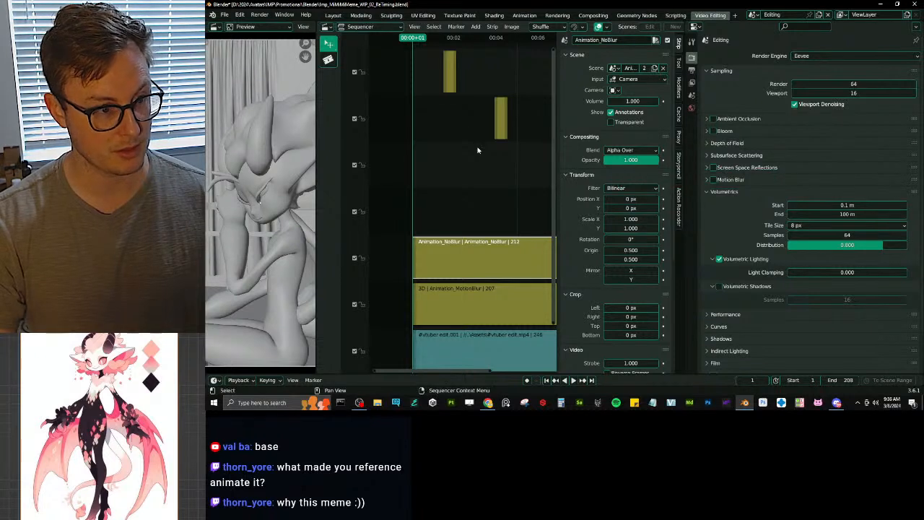
# Step: Play and step through the edit to place the playhead on frame 21, the first frame after the cut
pyautogui.press('space')
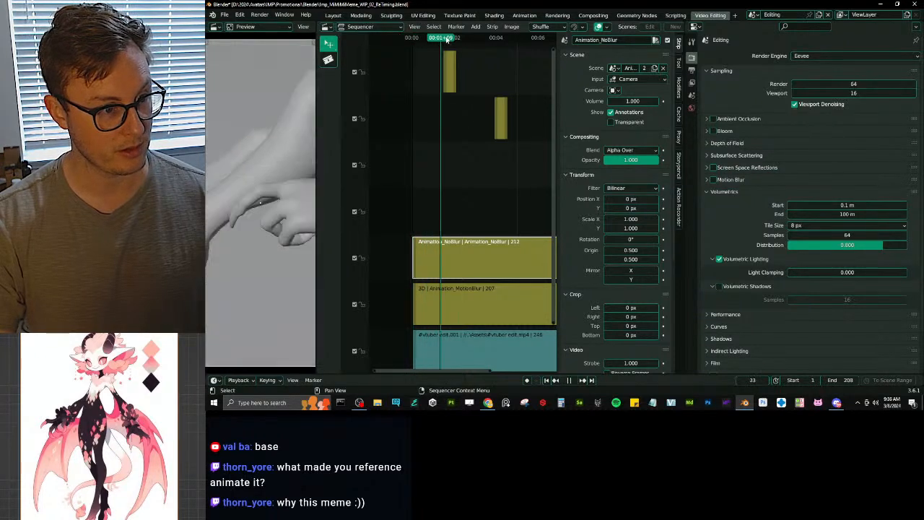
pyautogui.moveTo(445, 39); pyautogui.dragTo(435, 39)
pyautogui.press('Left')
pyautogui.press('Left')
pyautogui.press('Left')
pyautogui.press('Left')
pyautogui.press('Left')
pyautogui.press('Left')
pyautogui.press('Left')
pyautogui.press('Left')
pyautogui.press('Left')
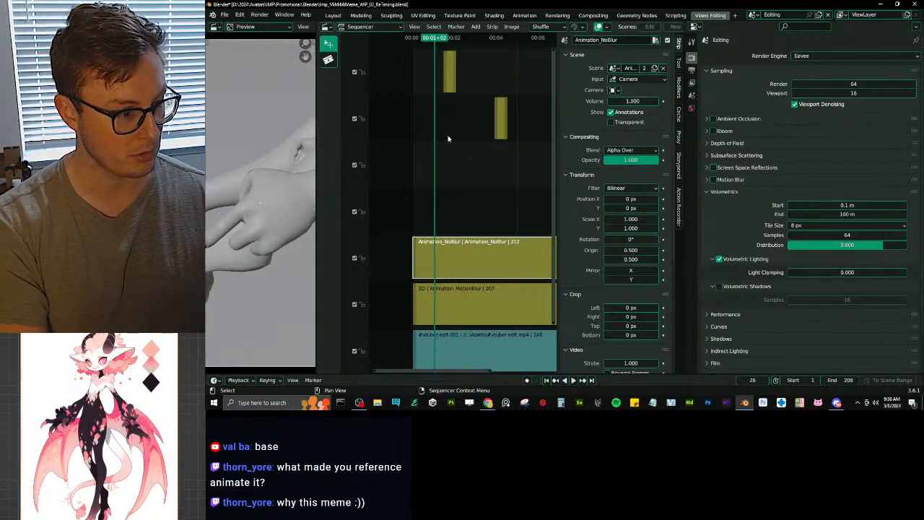
pyautogui.press('Right')
pyautogui.press('Right')
pyautogui.press('Right')
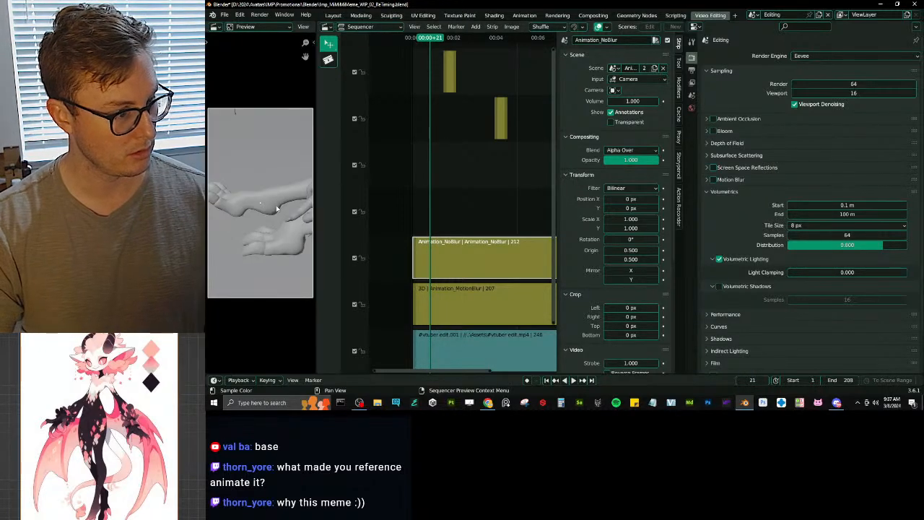
# Step: Render frame 21 with the Animation_NoBlur strip visible, and render it again with the strip's opacity set to 0
pyautogui.press('F12')
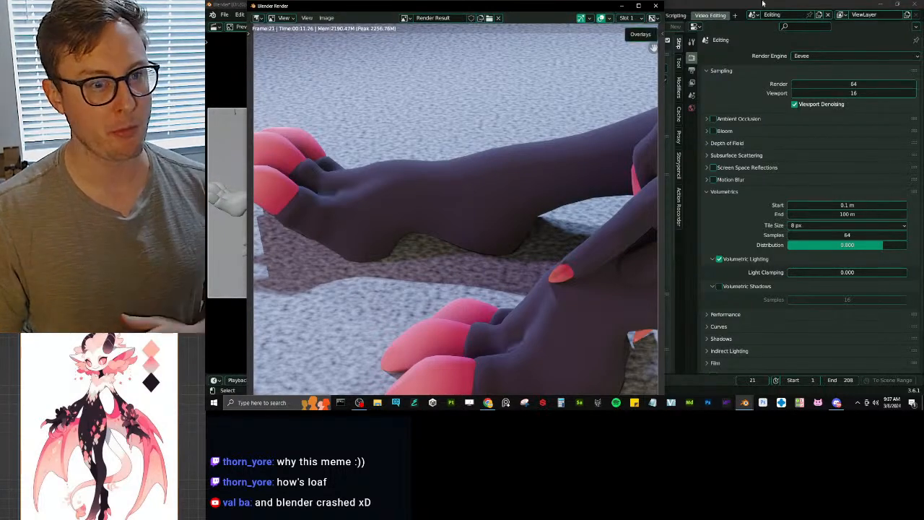
pyautogui.moveTo(584, 8); pyautogui.dragTo(538, 19)
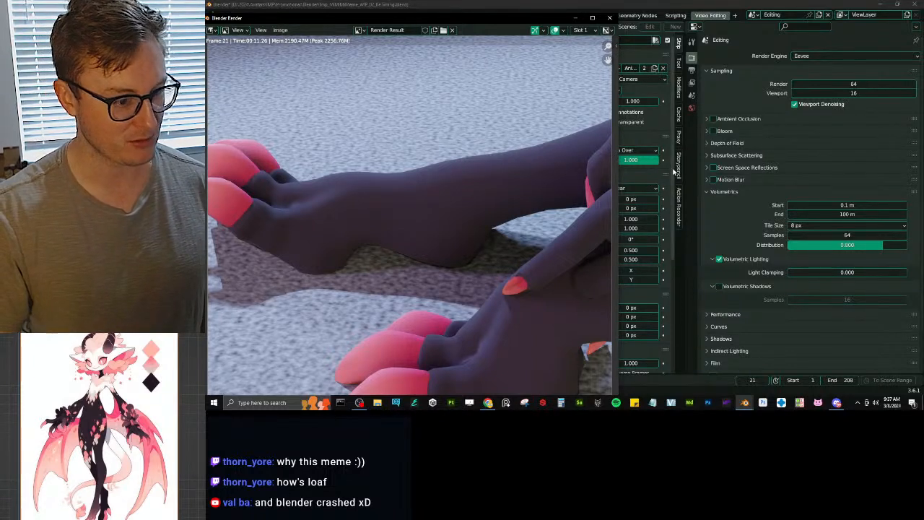
pyautogui.click(610, 17)
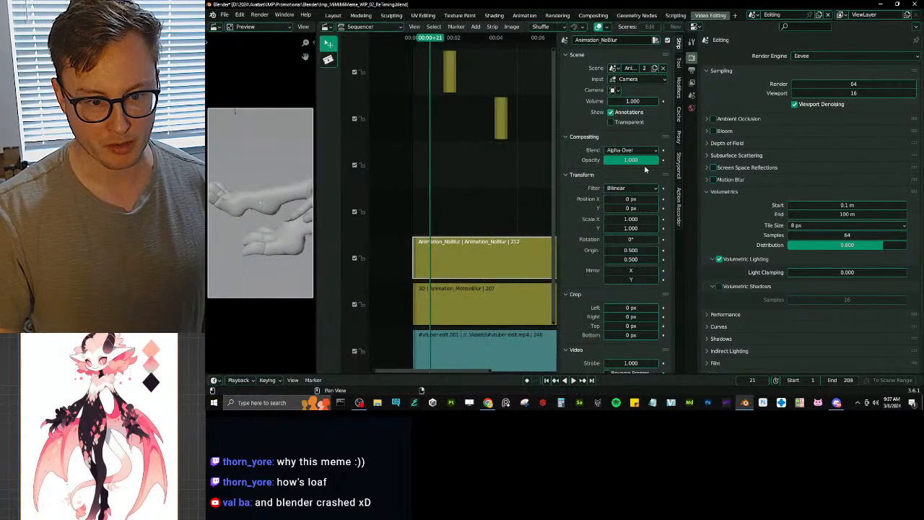
pyautogui.press('F12')
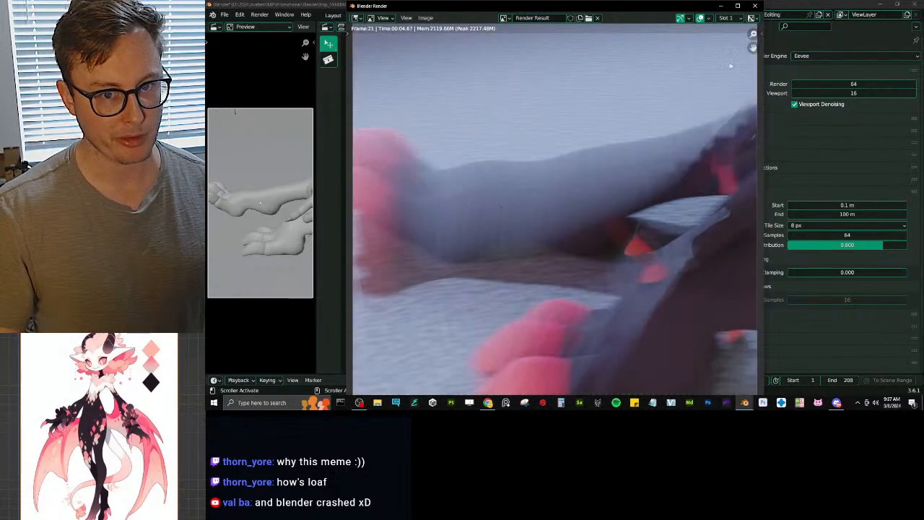
pyautogui.click(754, 5)
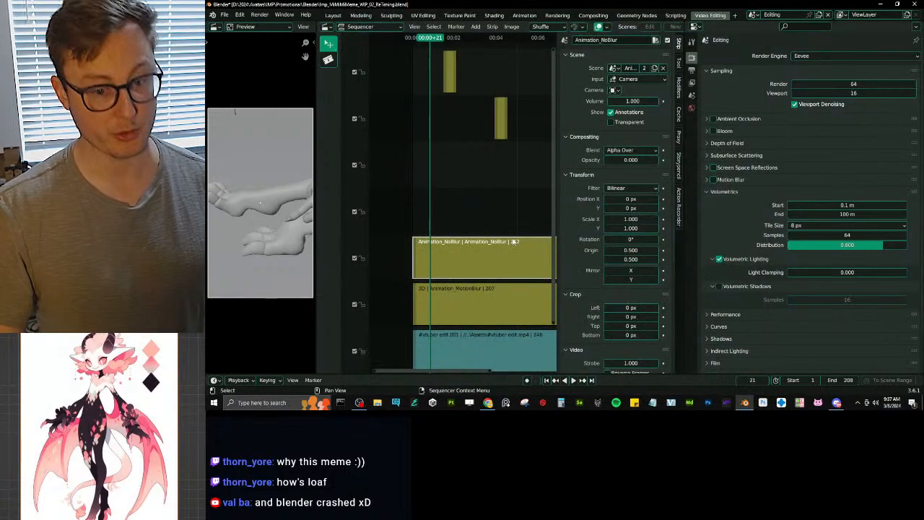
# Step: Keyframe the Animation_NoBlur strip's opacity at 0 on frame 20, just before the cut
pyautogui.press('Left')
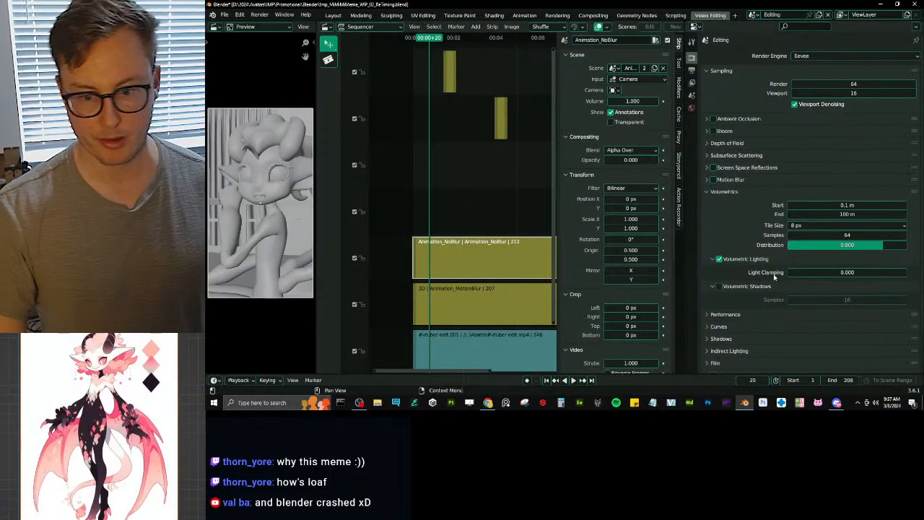
pyautogui.click(622, 159)
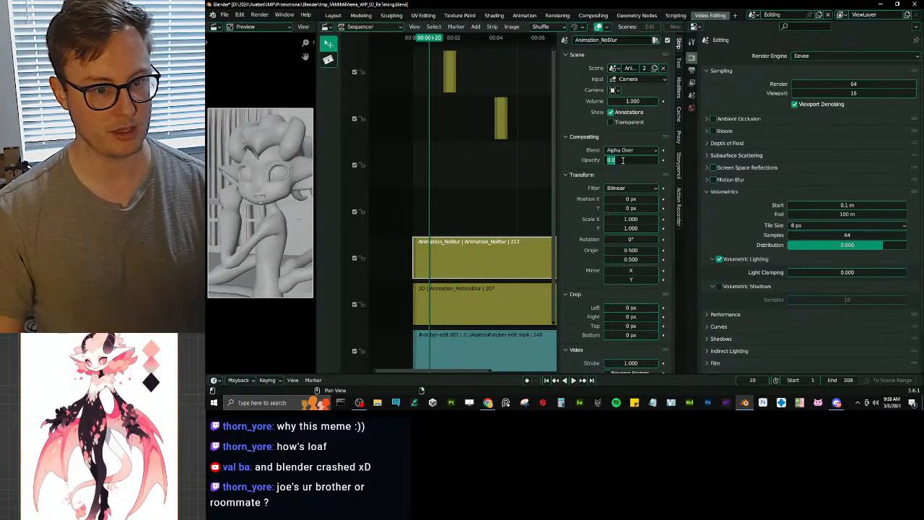
pyautogui.rightClick(622, 160)
pyautogui.click(591, 161)
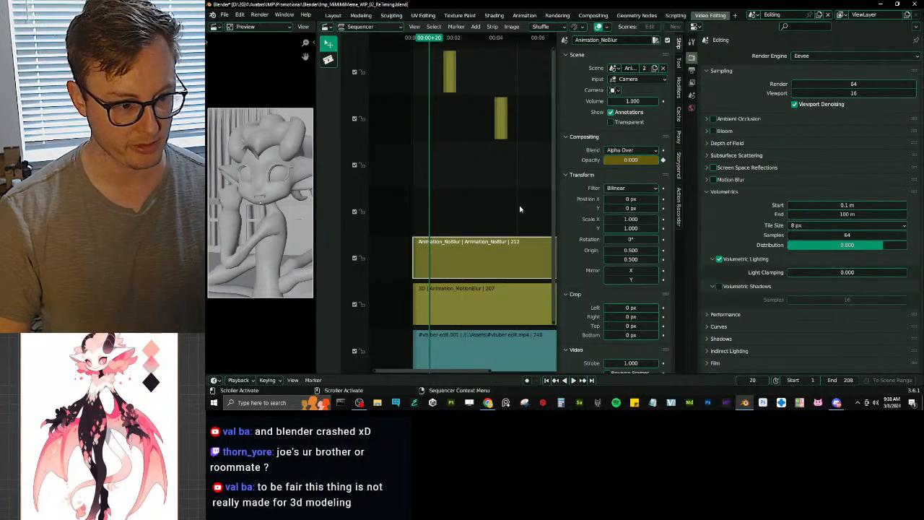
# Step: Set the Animation_NoBlur strip's opacity to 1 on frame 21 and insert a keyframe
pyautogui.press('Right')
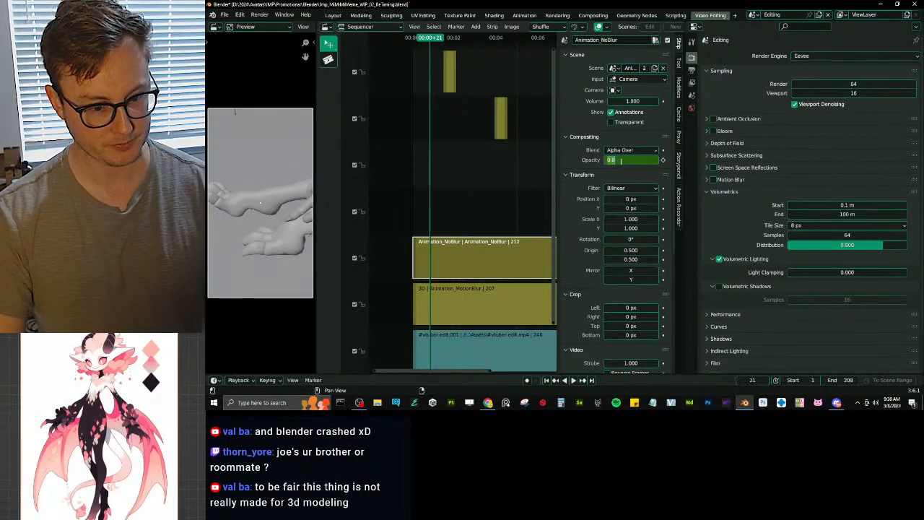
pyautogui.rightClick(621, 165)
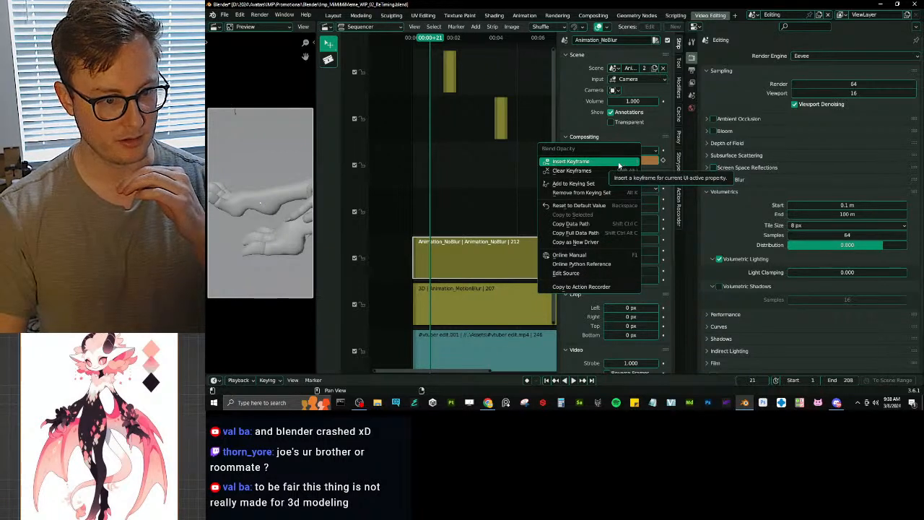
pyautogui.click(619, 162)
# Step: Set the Animation_NoBlur strip's opacity to 0 on frame 25 and insert a keyframe
pyautogui.keyDown('ctrl'); pyautogui.hscroll(-2, 464, 207); pyautogui.keyUp('ctrl')
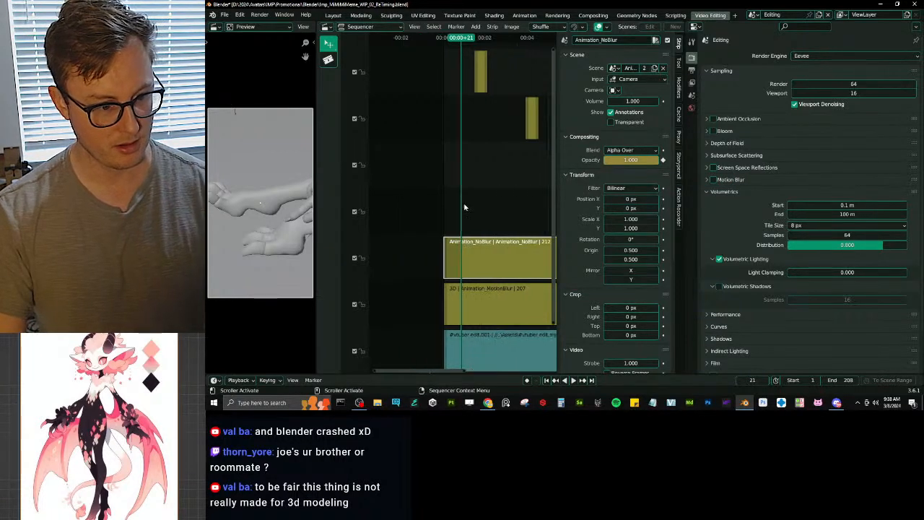
pyautogui.press('space')
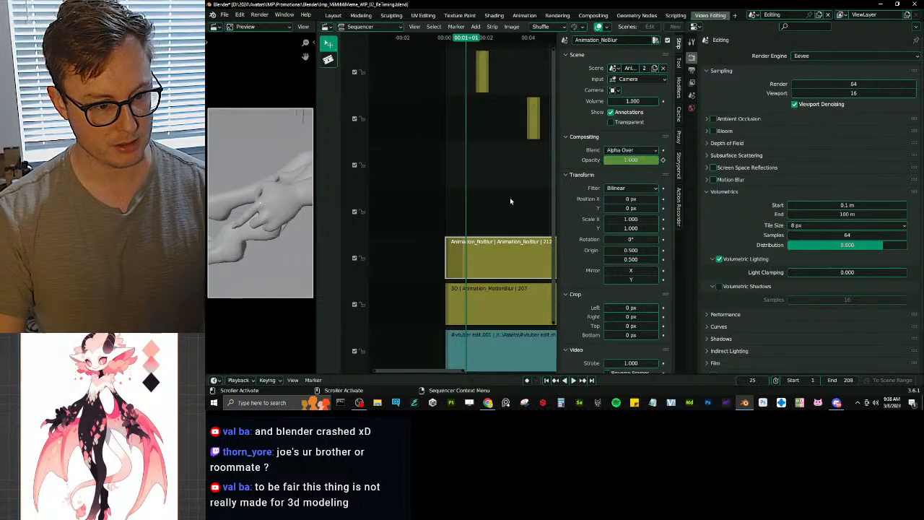
pyautogui.click(638, 158)
pyautogui.write('0')
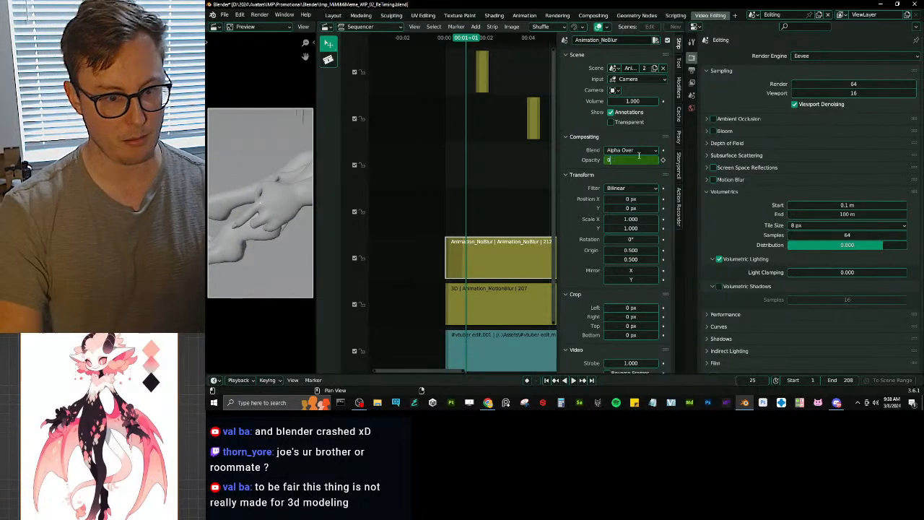
pyautogui.press('Return')
pyautogui.rightClick(638, 158)
pyautogui.click(638, 158)
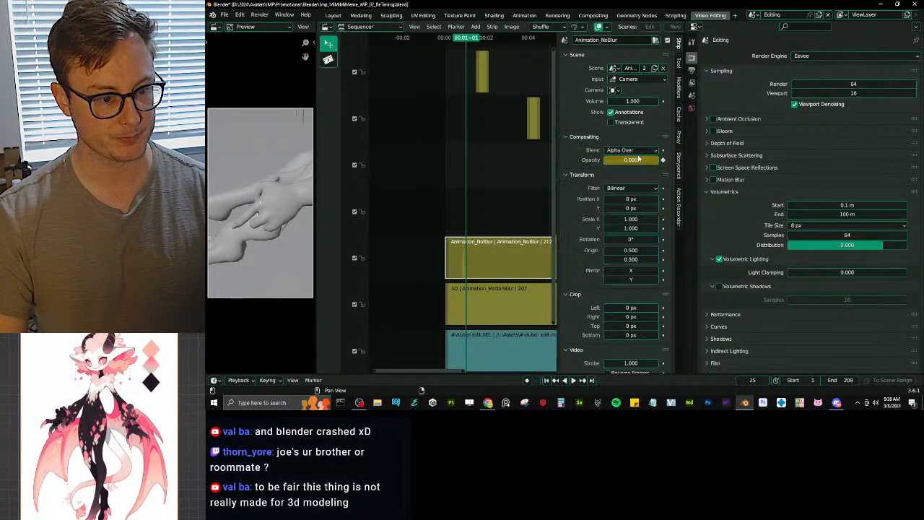
# Step: Return to the cut, save the file, and render frame 21 to check the keyframed opacity
pyautogui.click(462, 40)
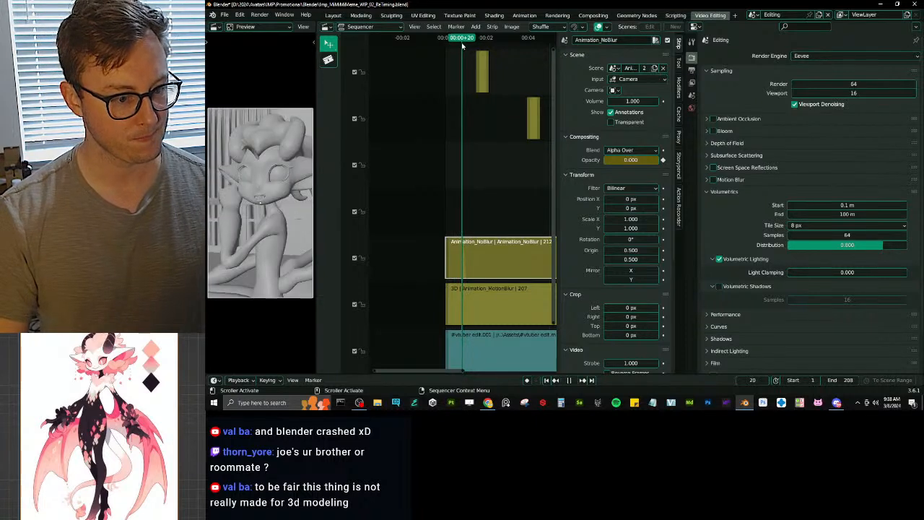
pyautogui.hotkey('ctrl', 's')
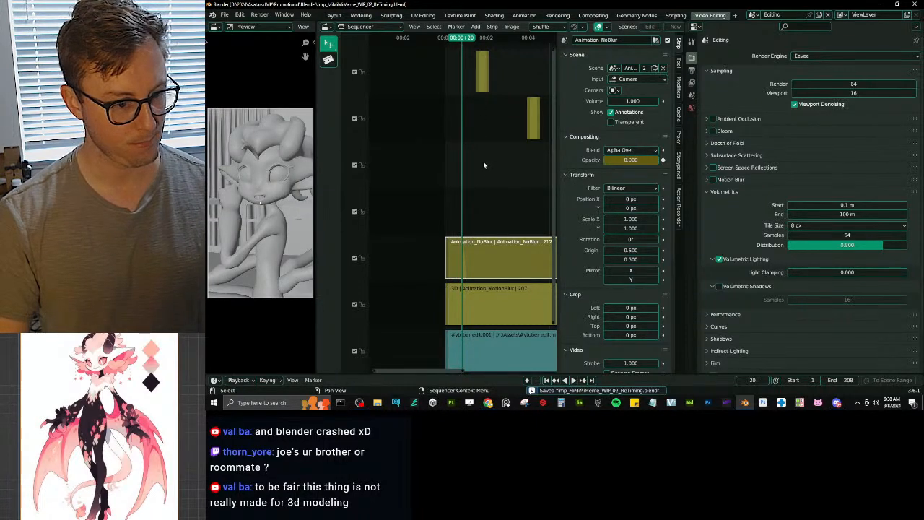
pyautogui.press('space')
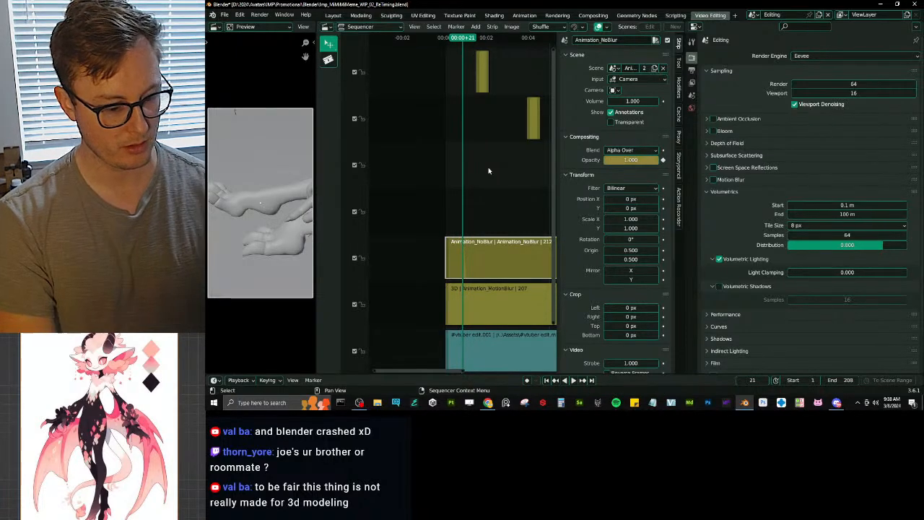
pyautogui.press('F12')
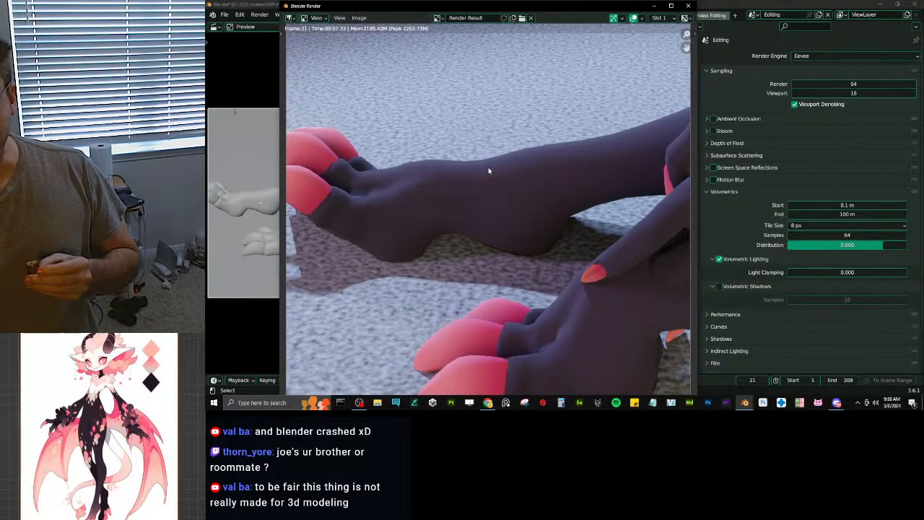
# Step: Examine the full image of the frame 21 render for blur artifacts and close it
pyautogui.scroll(-5, 484, 223)
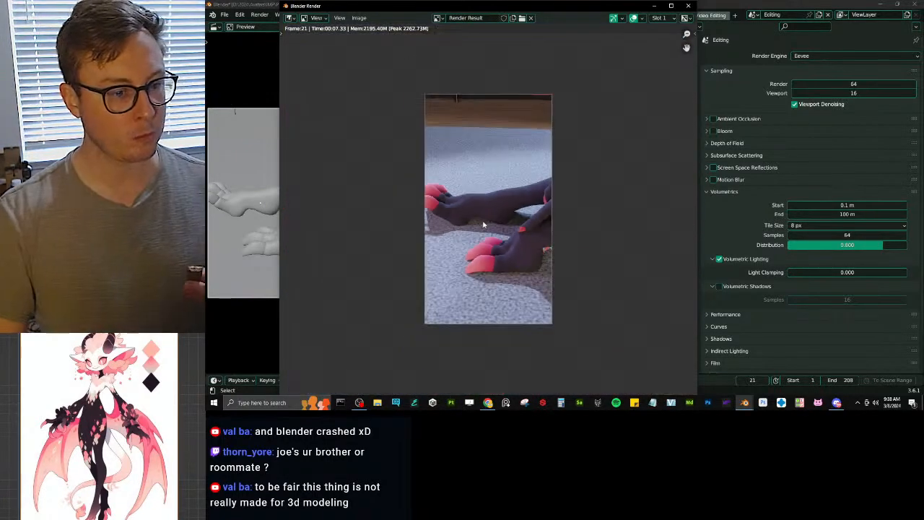
pyautogui.scroll(2, 488, 227)
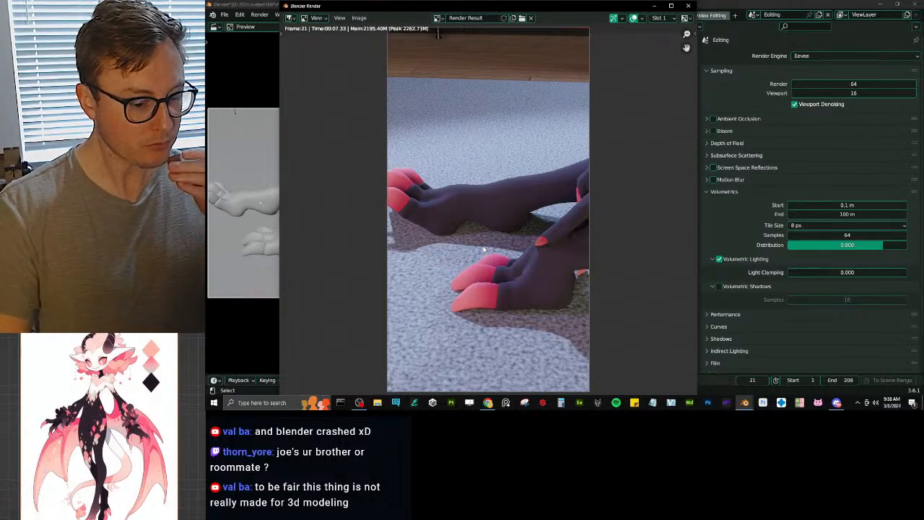
pyautogui.click(688, 5)
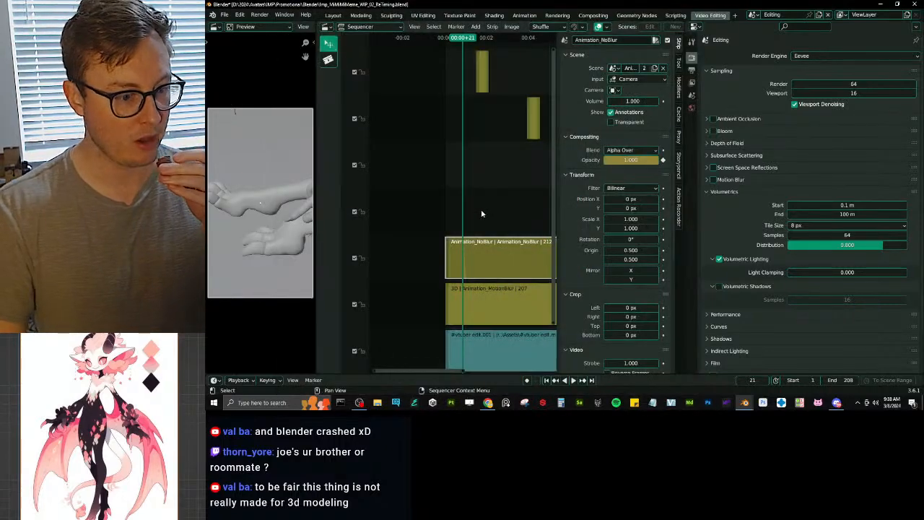
# Step: Render frame 24 to check the fade back to motion blur, and save the file
pyautogui.press('Right')
pyautogui.press('Right')
pyautogui.press('Right')
pyautogui.press('F12')
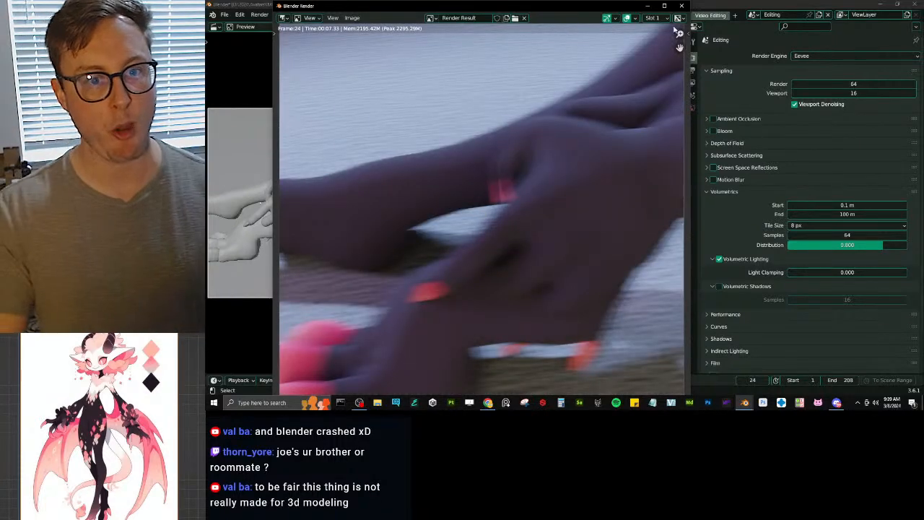
pyautogui.press('Escape')
pyautogui.scroll(-4, 472, 225)
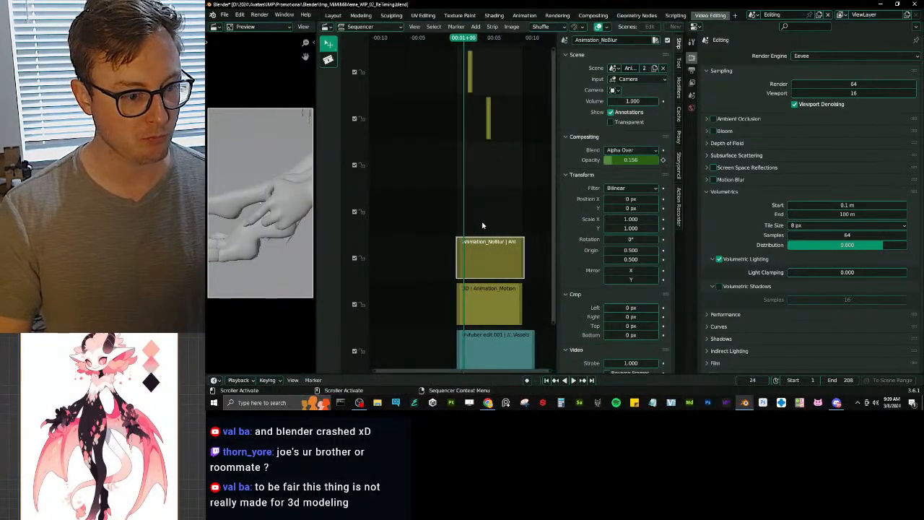
pyautogui.hotkey('ctrl', 's')
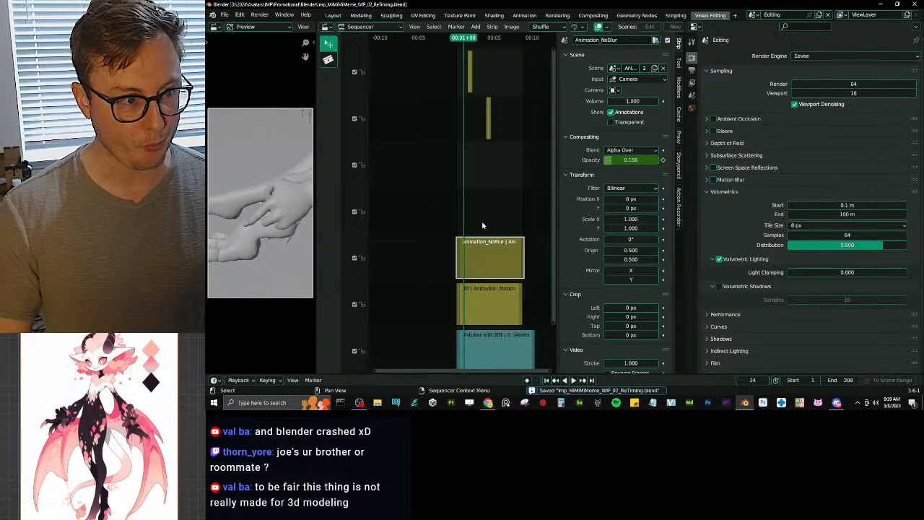
# Step: Move the short strips 3D.004 and 3D.002 down to the channel directly above Animation_NoBlur, keeping their timing
pyautogui.scroll(4, 483, 225)
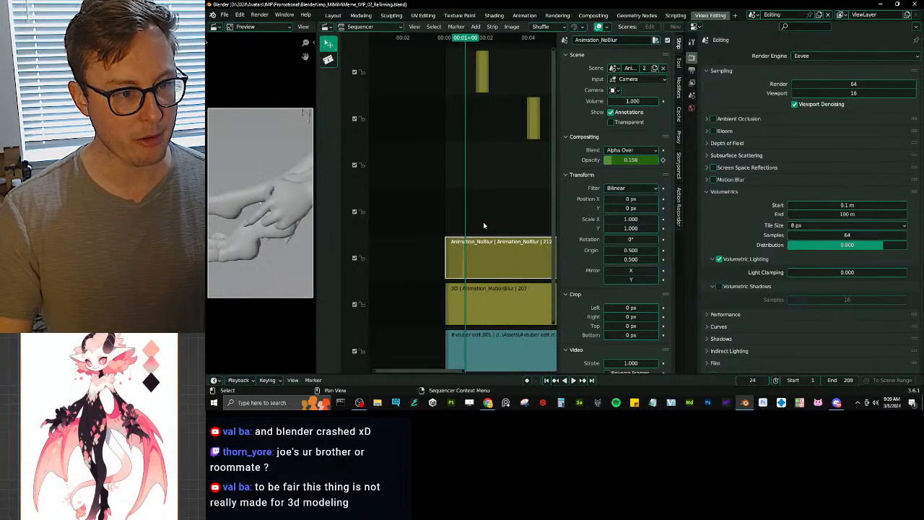
pyautogui.scroll(1, 494, 224)
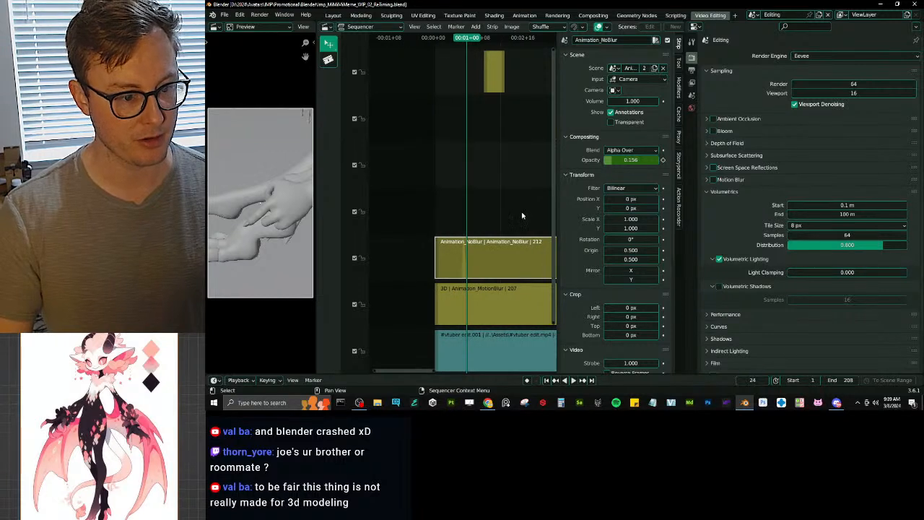
pyautogui.moveTo(524, 206); pyautogui.dragTo(505, 211, button='middle')
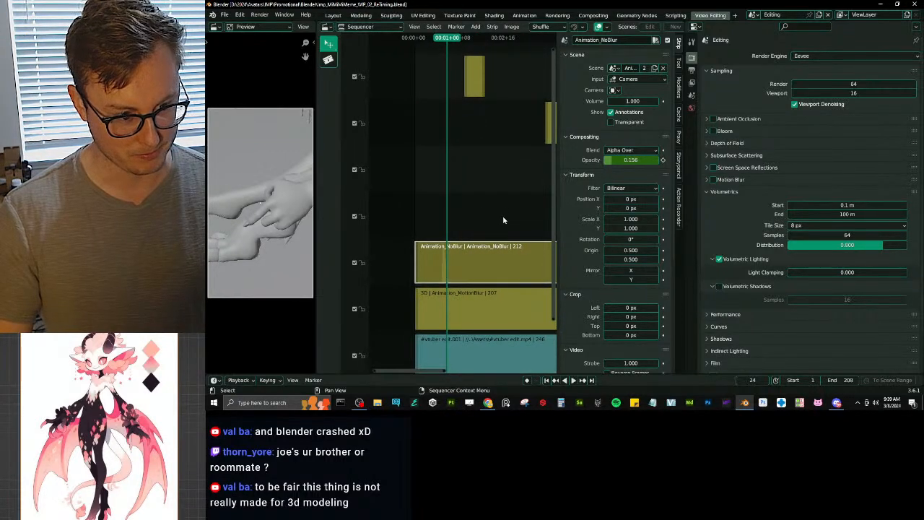
pyautogui.moveTo(503, 221); pyautogui.dragTo(477, 208, button='middle')
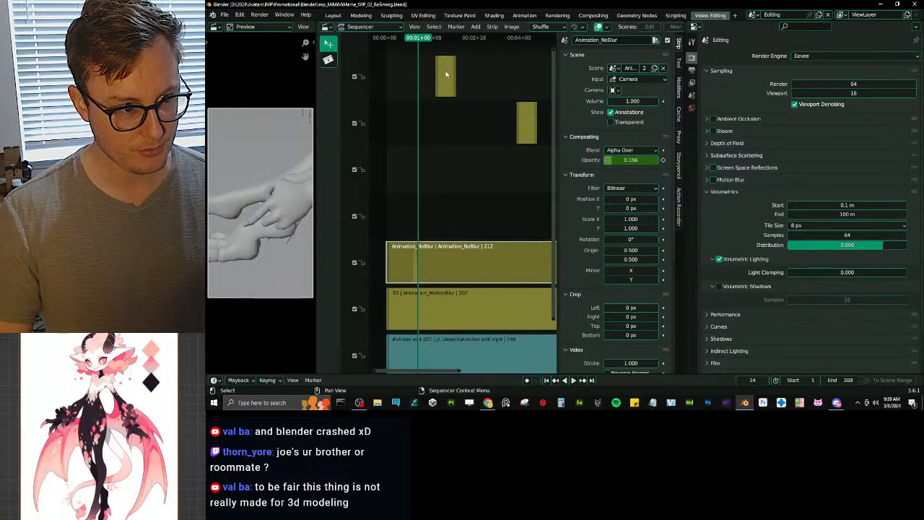
pyautogui.moveTo(446, 74); pyautogui.dragTo(446, 121)
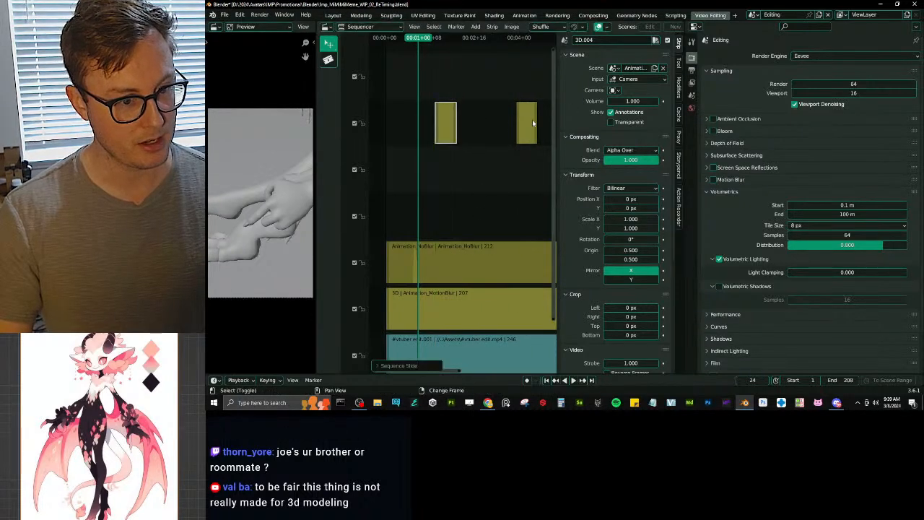
pyautogui.keyDown('shift'); pyautogui.click(533, 123); pyautogui.keyUp('shift')
pyautogui.moveTo(532, 123); pyautogui.dragTo(516, 155)
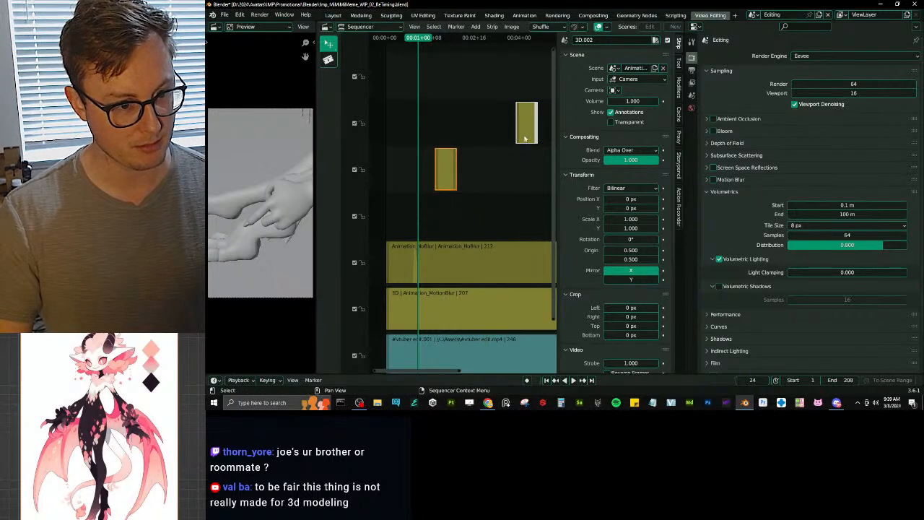
pyautogui.hotkey('ctrl', 'z')
pyautogui.press('g')
pyautogui.press('y')
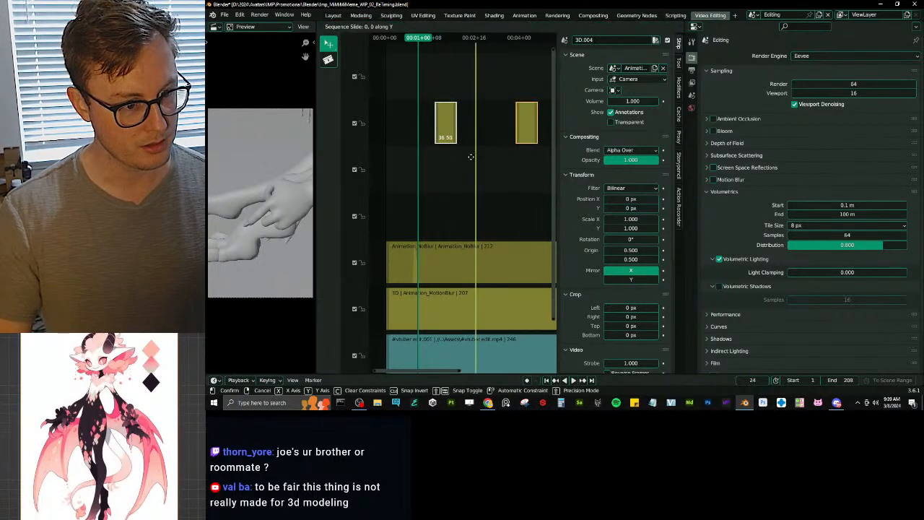
pyautogui.click(469, 249)
# Step: Find the cut after the first short strip and render its first frame, 64, to check for blur artifacts
pyautogui.press('space')
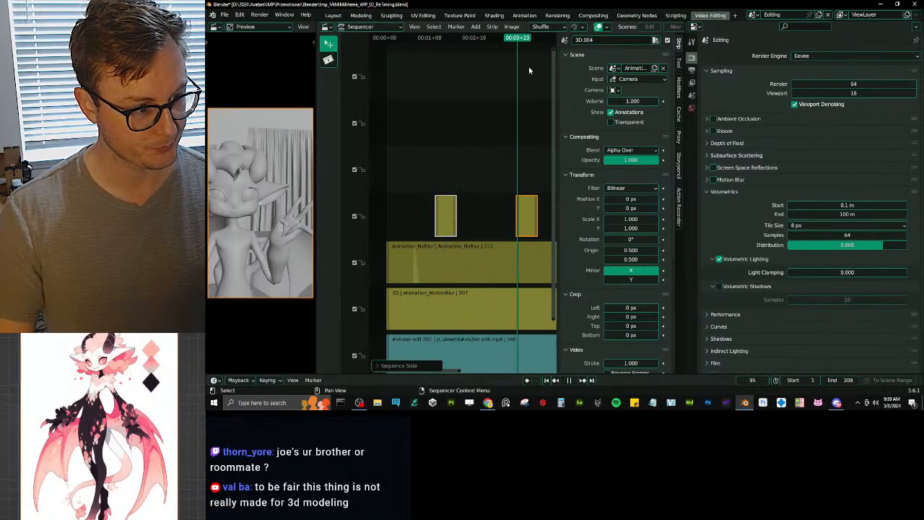
pyautogui.moveTo(509, 73); pyautogui.dragTo(487, 74)
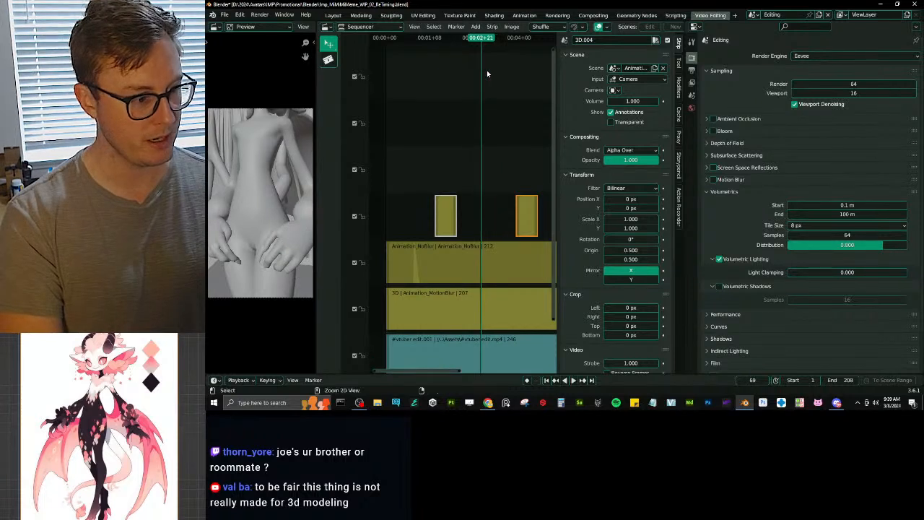
pyautogui.press('Left')
pyautogui.press('Left')
pyautogui.press('Left')
pyautogui.press('Left')
pyautogui.press('Left')
pyautogui.press('Left')
pyautogui.press('Left')
pyautogui.press('Right')
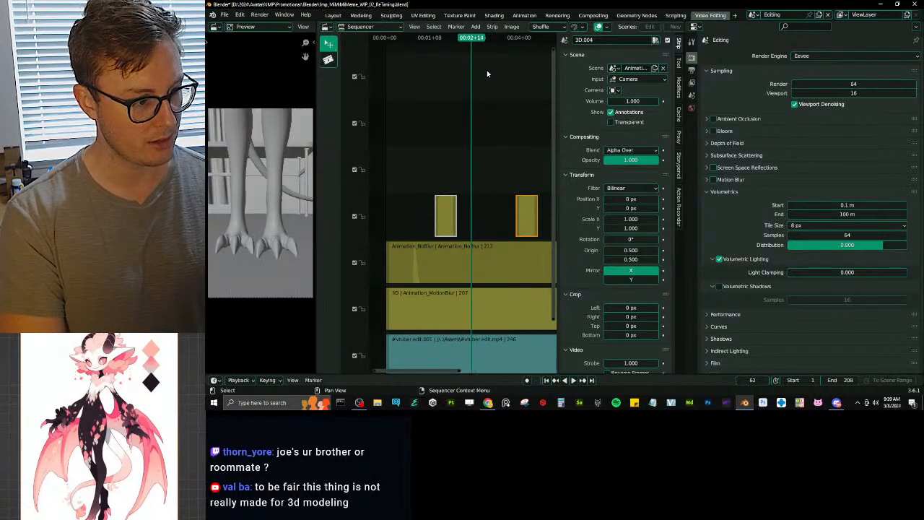
pyautogui.press('Right')
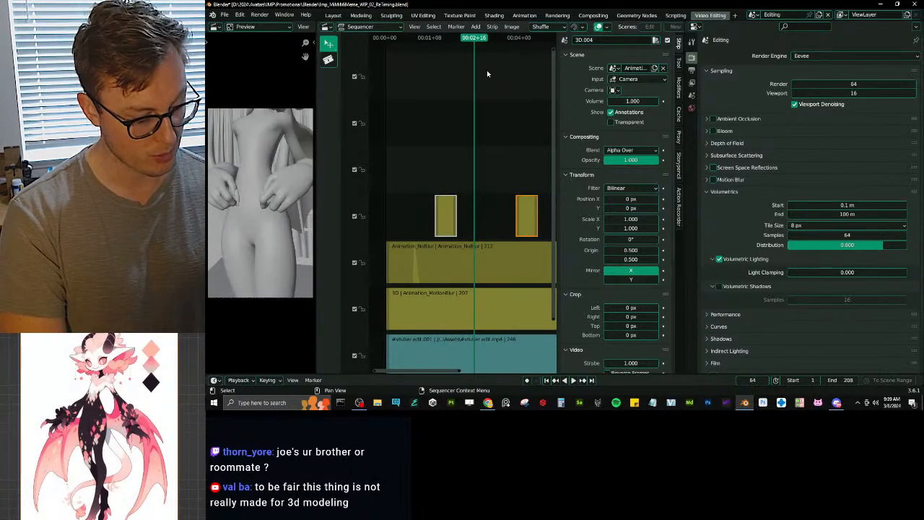
pyautogui.press('F12')
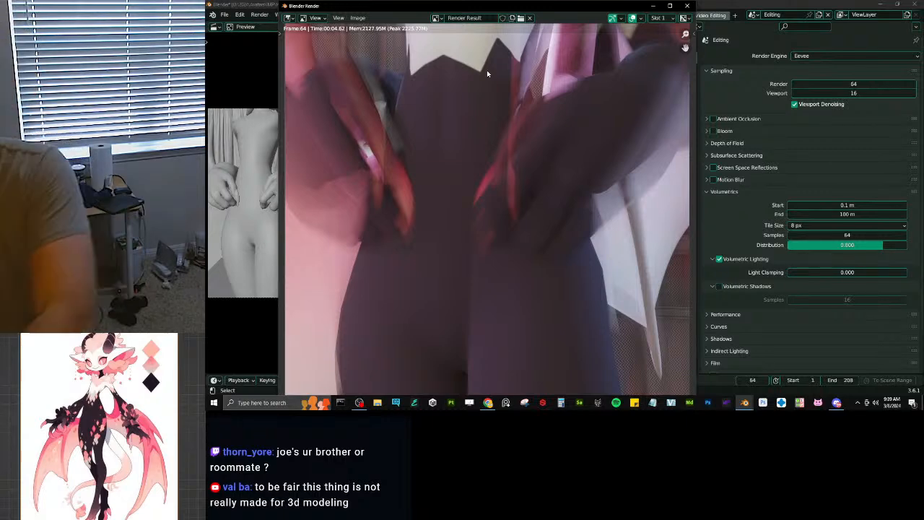
pyautogui.click(687, 5)
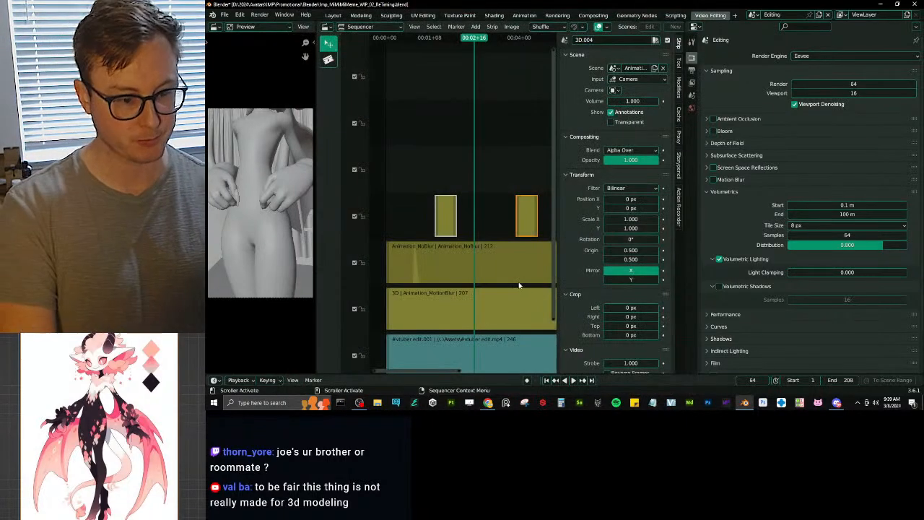
# Step: Keyframe the Animation_NoBlur strip's opacity at 0 on frame 63, just before the cut
pyautogui.press('Left')
pyautogui.click(628, 160)
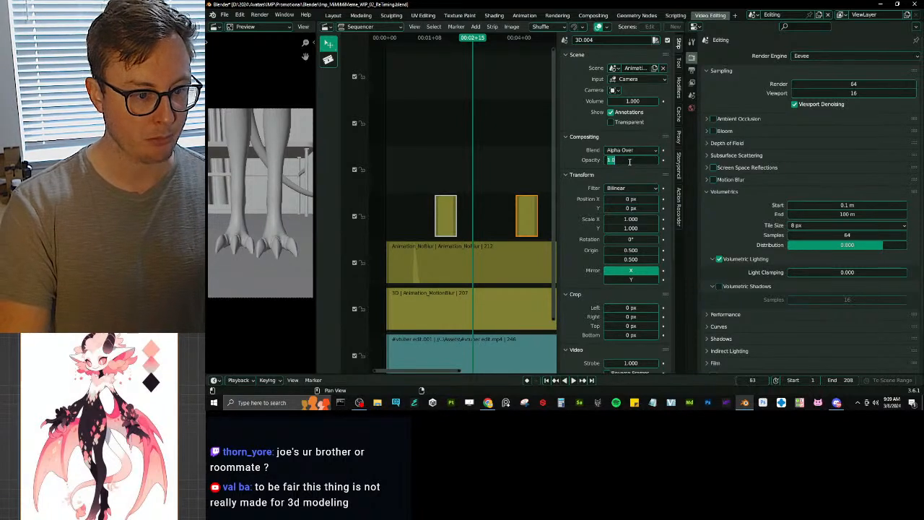
pyautogui.press('Escape')
pyautogui.click(501, 275)
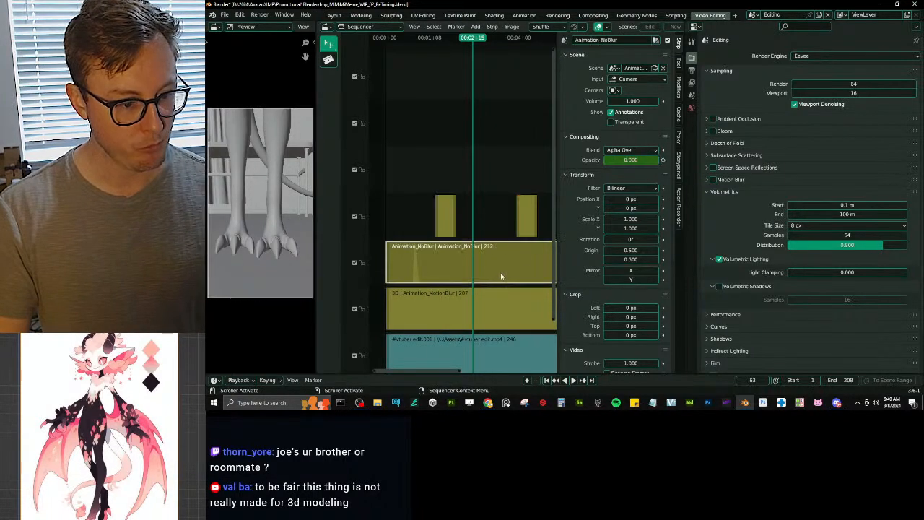
pyautogui.rightClick(621, 162)
pyautogui.click(621, 163)
# Step: Set the Animation_NoBlur strip's opacity to 1 on frame 64 and insert a keyframe
pyautogui.press('Right')
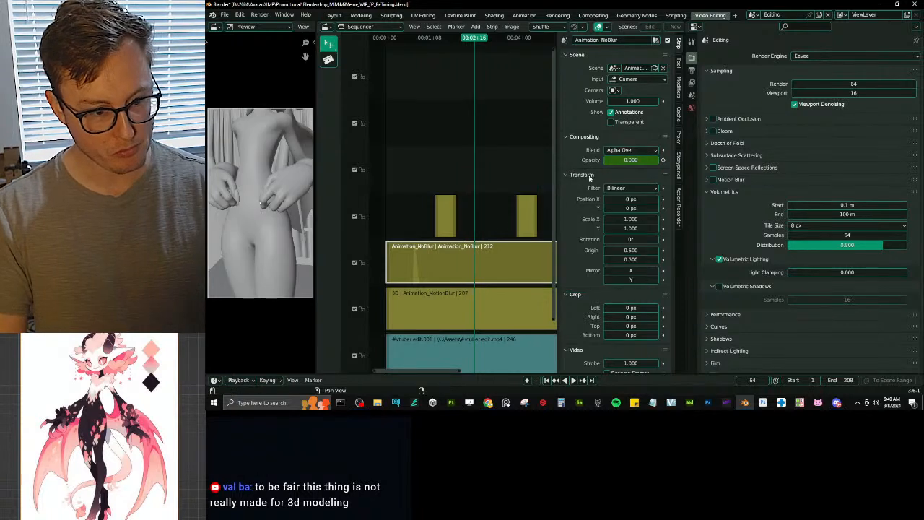
pyautogui.press('Escape')
pyautogui.rightClick(621, 161)
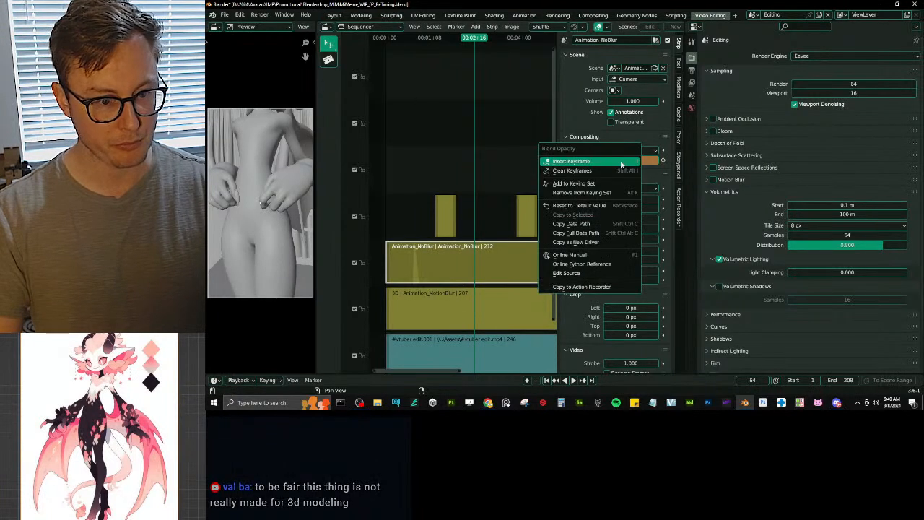
pyautogui.click(620, 161)
# Step: Set the Animation_NoBlur strip's opacity to 0 on frame 67, insert a keyframe, and save the file
pyautogui.press('Right')
pyautogui.press('Right')
pyautogui.press('Right')
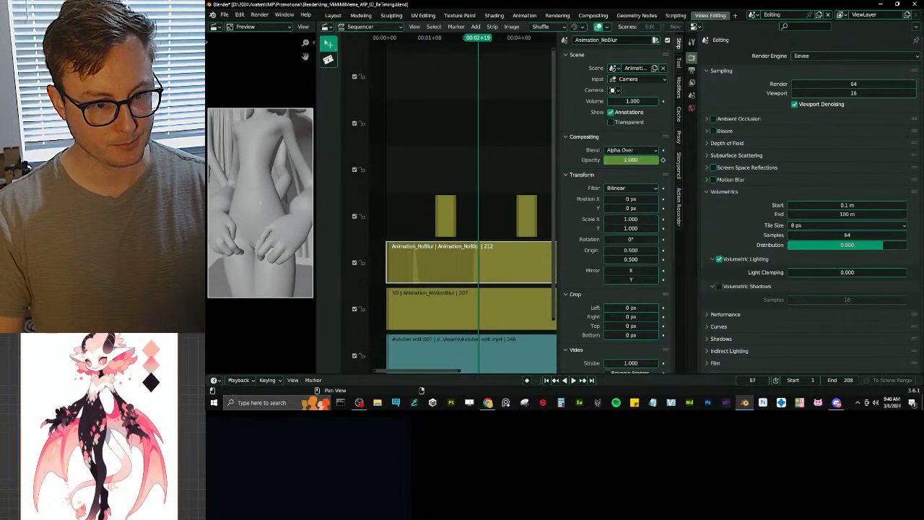
pyautogui.doubleClick(619, 162)
pyautogui.rightClick(620, 166)
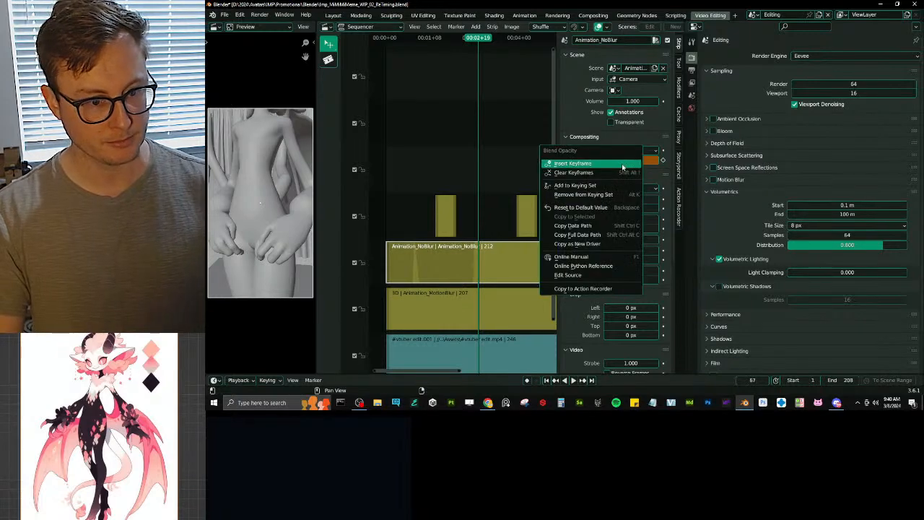
pyautogui.click(622, 165)
pyautogui.hotkey('ctrl', 's')
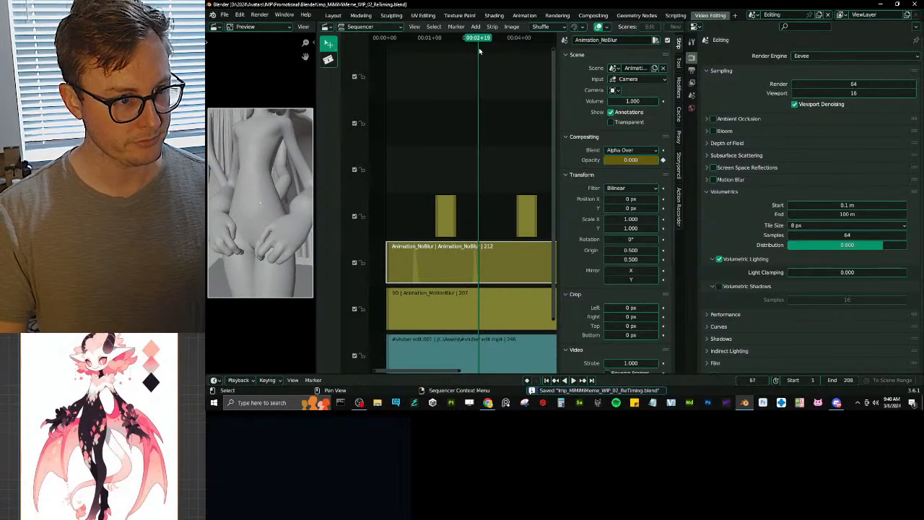
# Step: Play the edit from the start and return to frame 64, the first frame after the cut
pyautogui.moveTo(478, 43); pyautogui.dragTo(376, 49)
pyautogui.press('space')
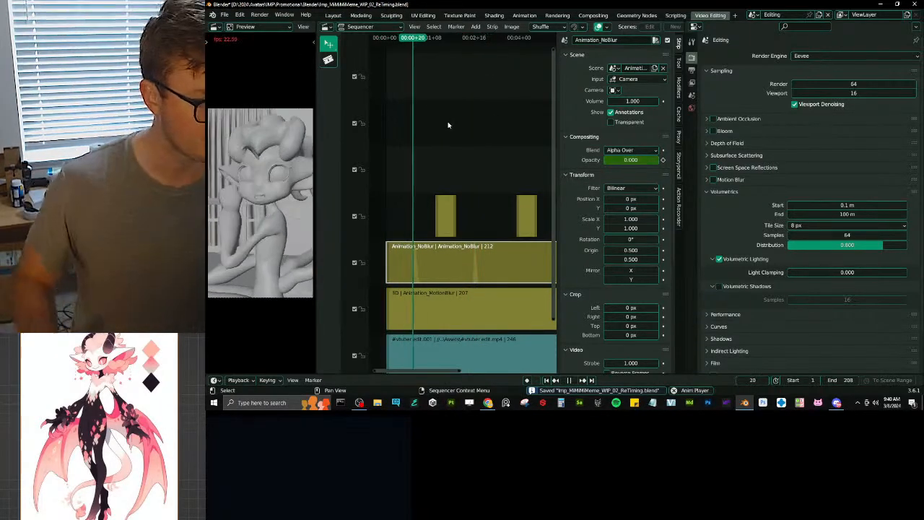
pyautogui.press('space')
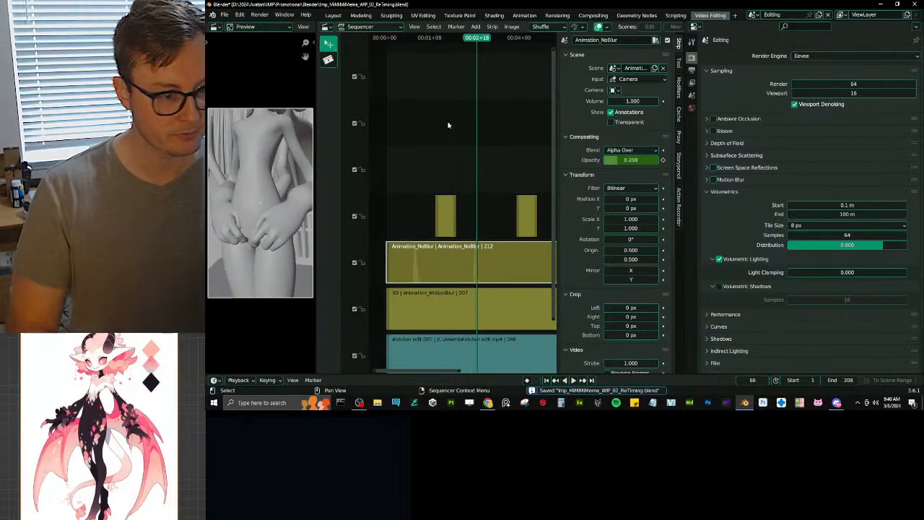
pyautogui.press('Left')
pyautogui.press('Right')
pyautogui.press('Left')
pyautogui.press('Left')
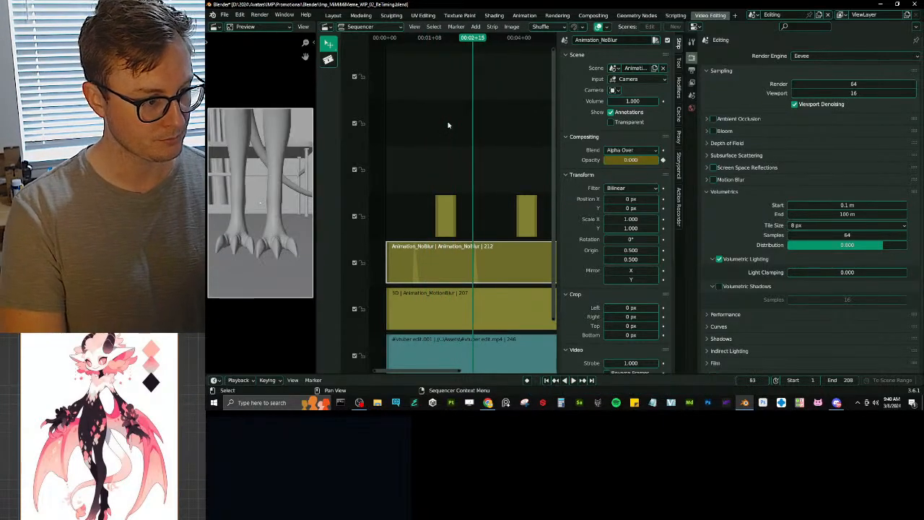
pyautogui.press('Right')
# Step: Render frame 64 and examine the whole image for blur artifacts with the keyframed opacity
pyautogui.press('F12')
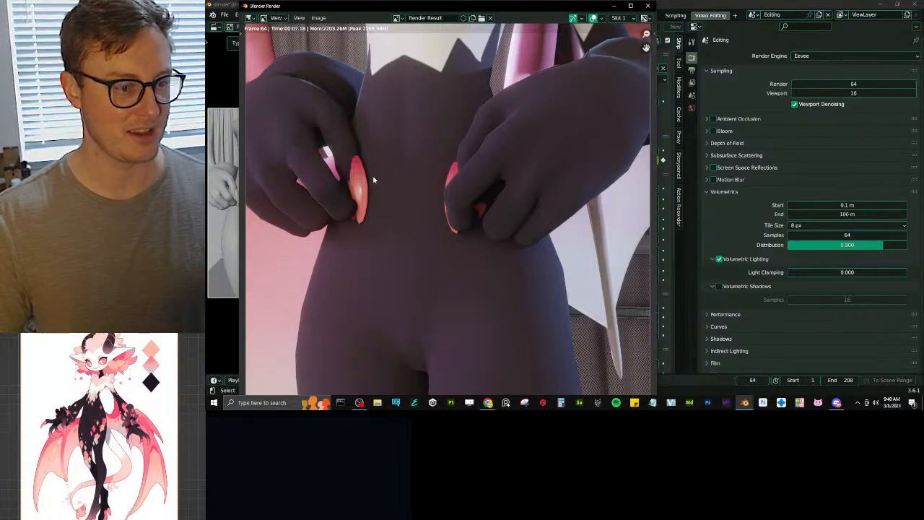
pyautogui.scroll(-5, 403, 178)
pyautogui.scroll(2, 448, 194)
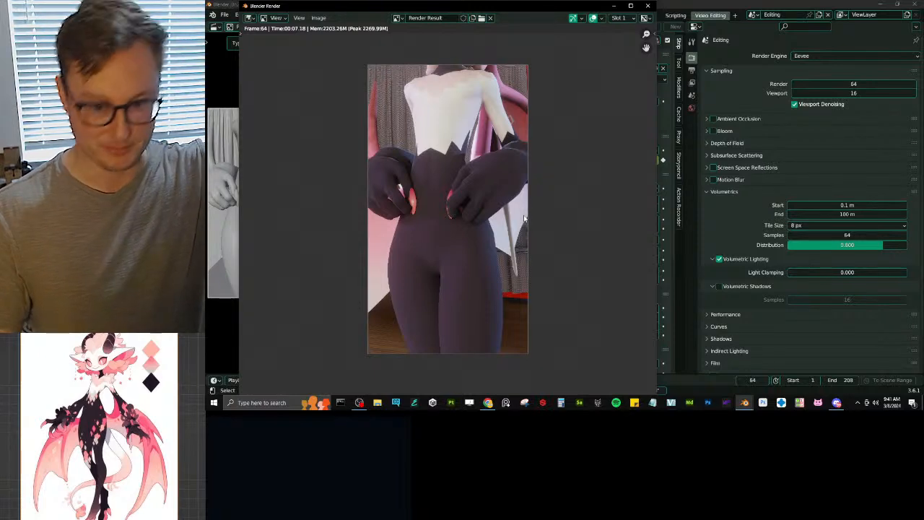
pyautogui.click(655, 6)
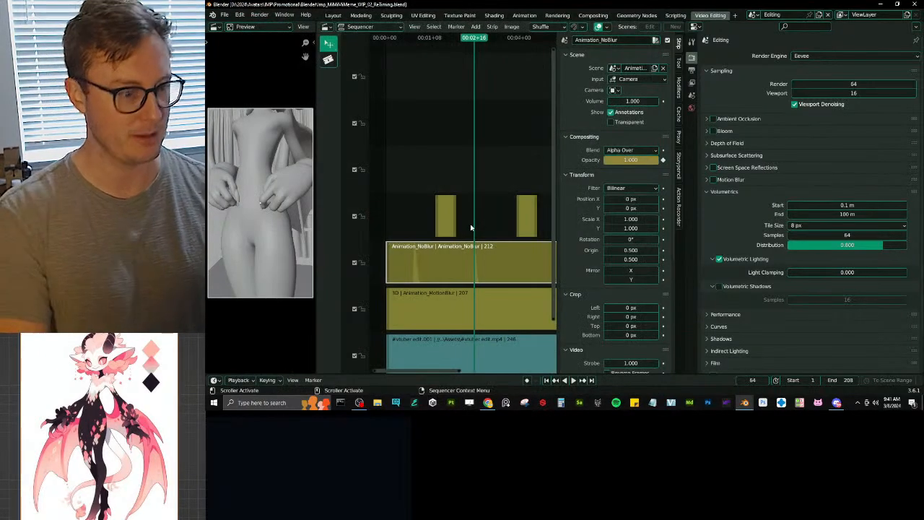
# Step: Step back through the timeline to frame 36, where the first short strip begins
pyautogui.click(471, 228)
pyautogui.press('Left')
pyautogui.press('Left')
pyautogui.press('Left')
pyautogui.press('Left')
pyautogui.press('Left')
pyautogui.press('Left')
pyautogui.press('Left')
pyautogui.press('Left')
pyautogui.press('Left')
pyautogui.press('Left')
pyautogui.press('Left')
pyautogui.press('Left')
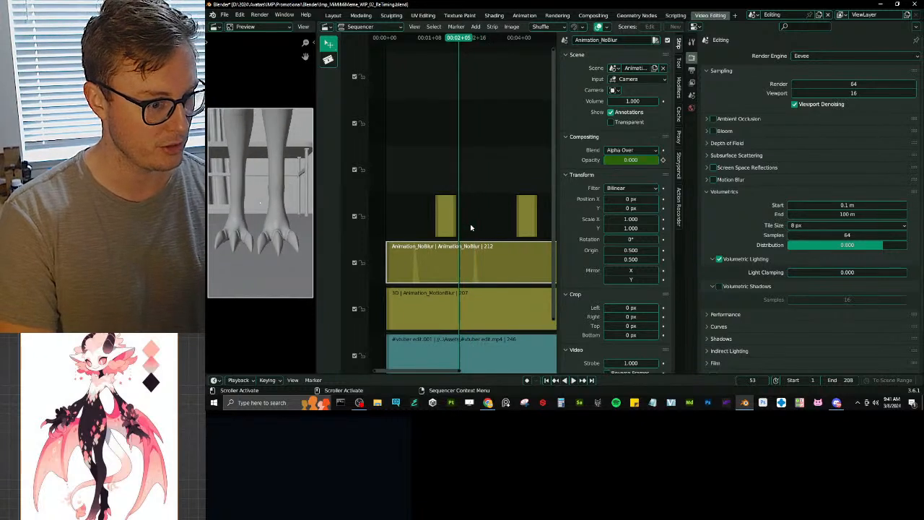
pyautogui.press('Left')
pyautogui.press('Left')
pyautogui.press('Left')
pyautogui.press('Left')
pyautogui.press('Left')
pyautogui.press('Left')
pyautogui.press('Left')
pyautogui.press('Left')
pyautogui.press('Left')
pyautogui.press('Left')
pyautogui.press('Left')
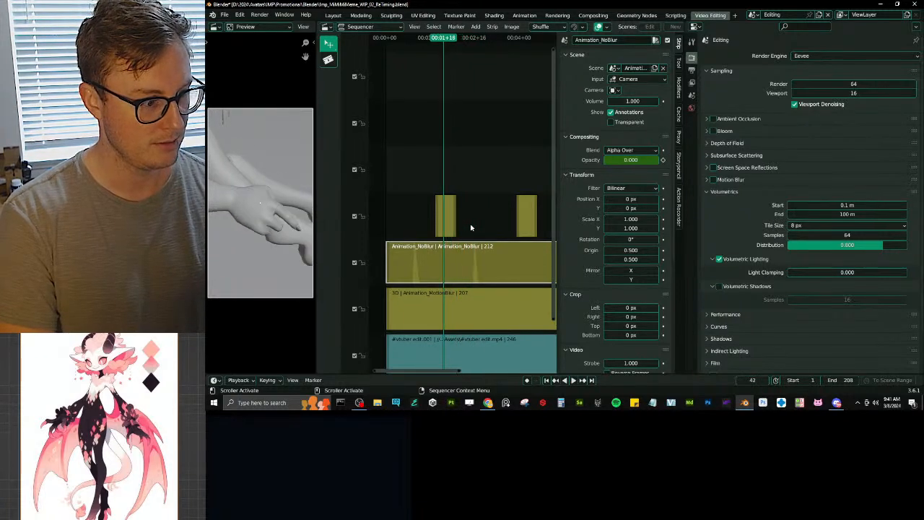
pyautogui.press('Left')
pyautogui.press('Left')
pyautogui.press('Left')
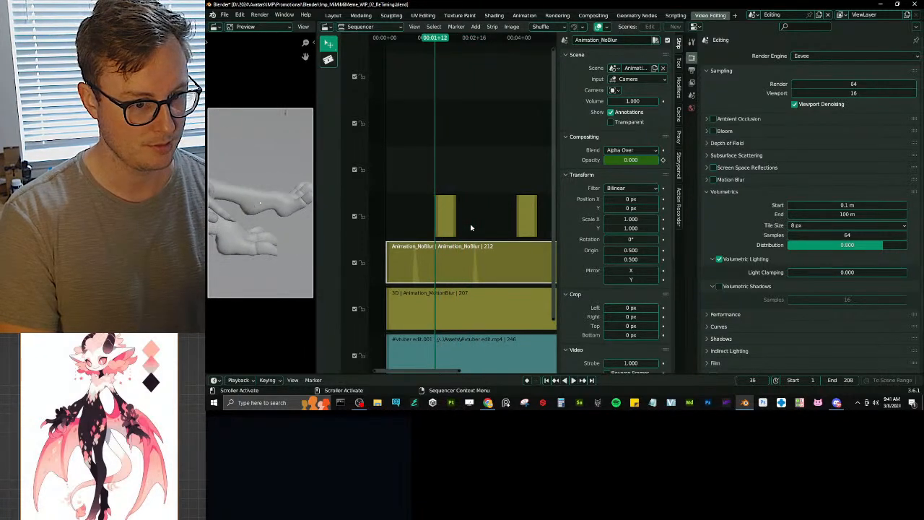
# Step: Compare frames 36 and 37 at the start of the first short strip, and step back through the timeline to frame 21
pyautogui.press('Right')
pyautogui.press('Left')
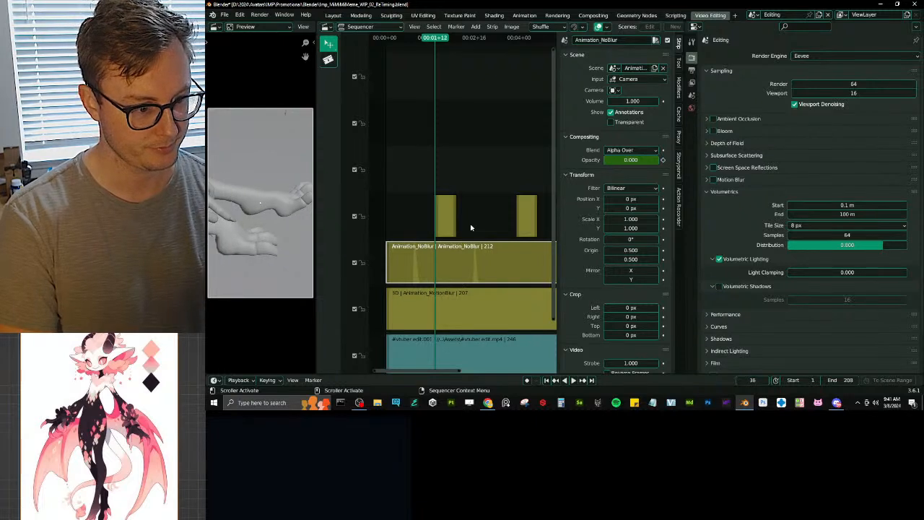
pyautogui.press('Right')
pyautogui.press('Left')
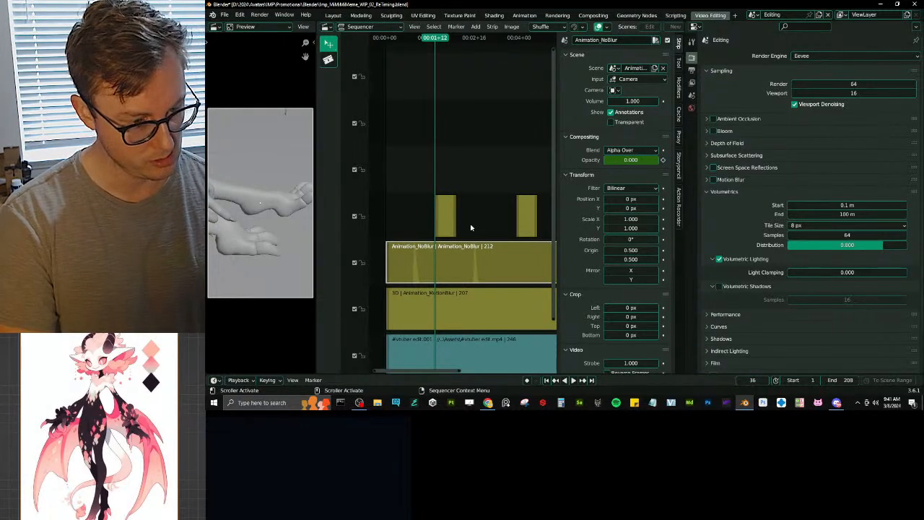
pyautogui.press('Left')
pyautogui.press('Left')
pyautogui.press('Left')
pyautogui.press('Left')
pyautogui.press('Left')
pyautogui.press('Left')
pyautogui.press('Left')
pyautogui.press('Left')
pyautogui.press('Left')
pyautogui.press('Left')
pyautogui.press('Left')
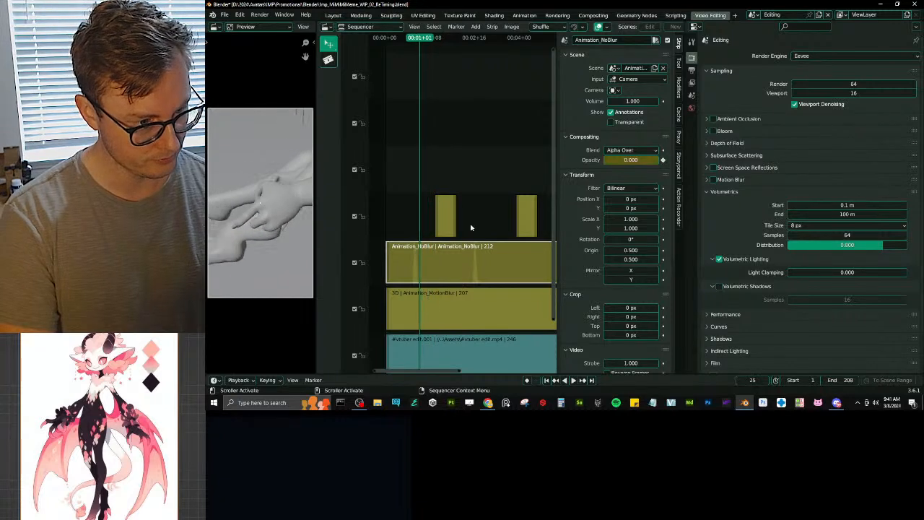
pyautogui.press('Left')
pyautogui.press('Left')
pyautogui.press('Left')
pyautogui.press('Left')
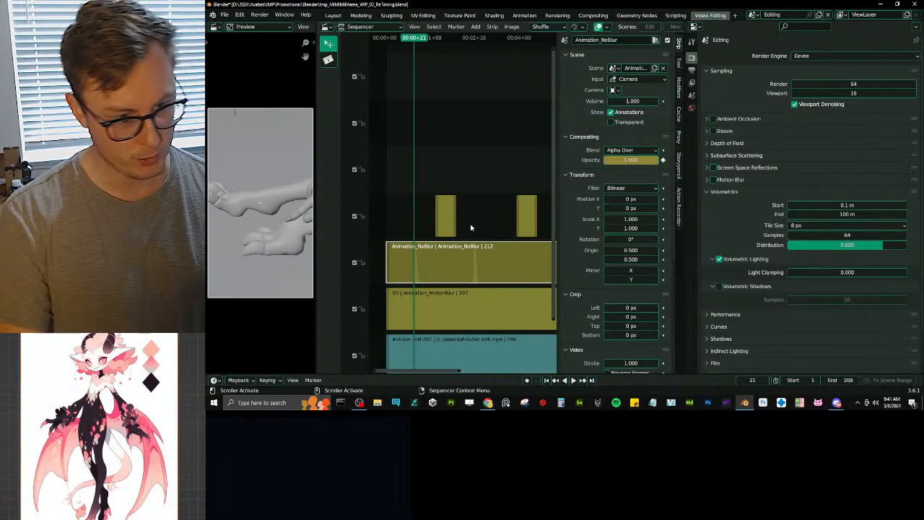
# Step: Duplicate the Animation_NoBlur strip onto the channel above the short strips
pyautogui.click(452, 218)
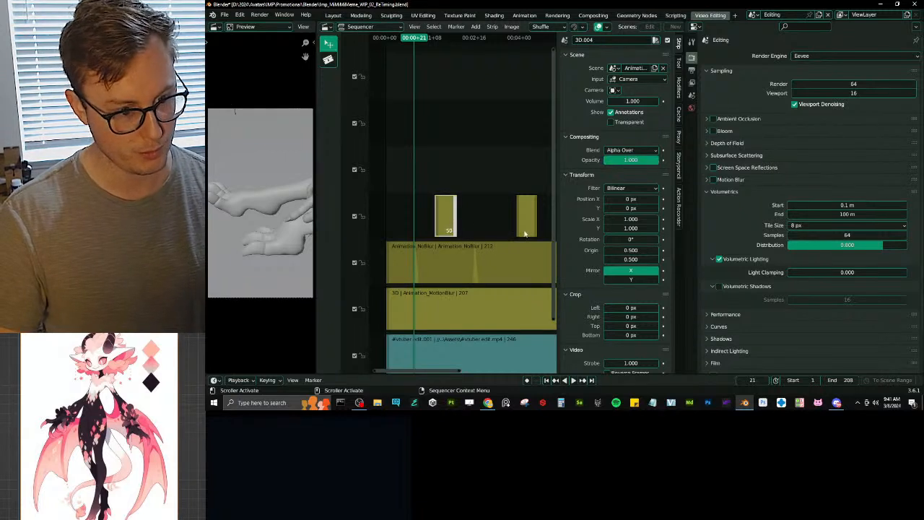
pyautogui.click(460, 253)
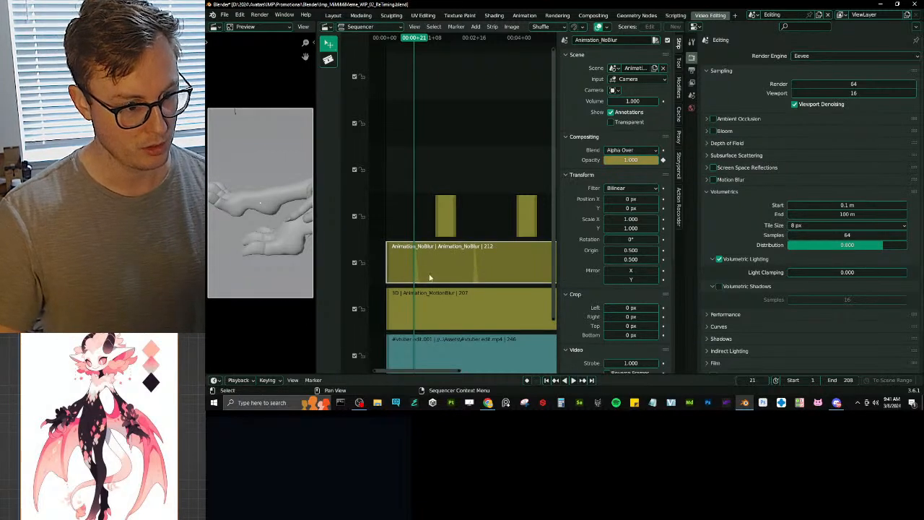
pyautogui.hotkey('shift', 'd')
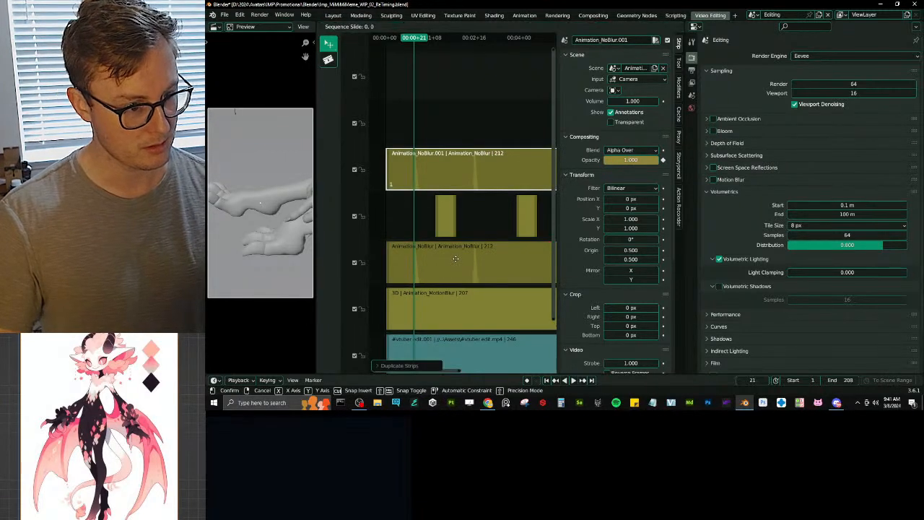
pyautogui.click(456, 258)
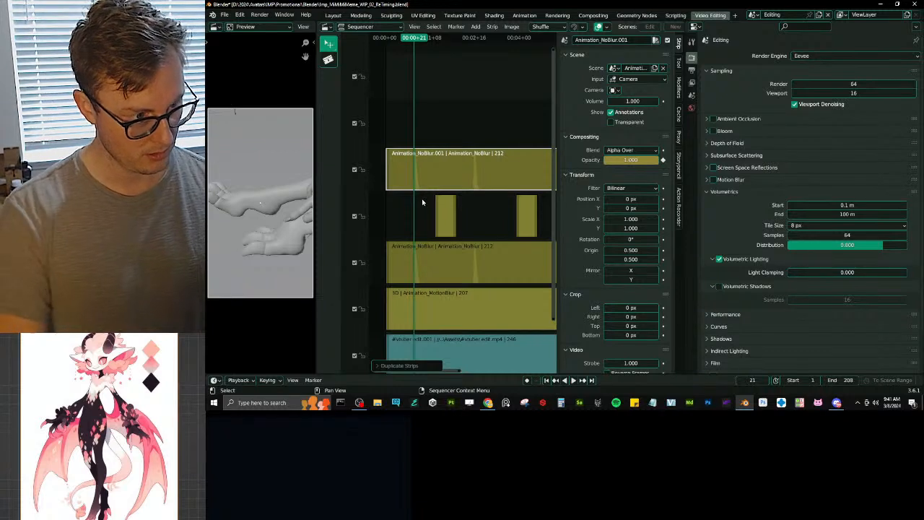
# Step: Split the duplicated no-blur strip at frame 21 and delete the part before the cut
pyautogui.press('Left')
pyautogui.press('Right')
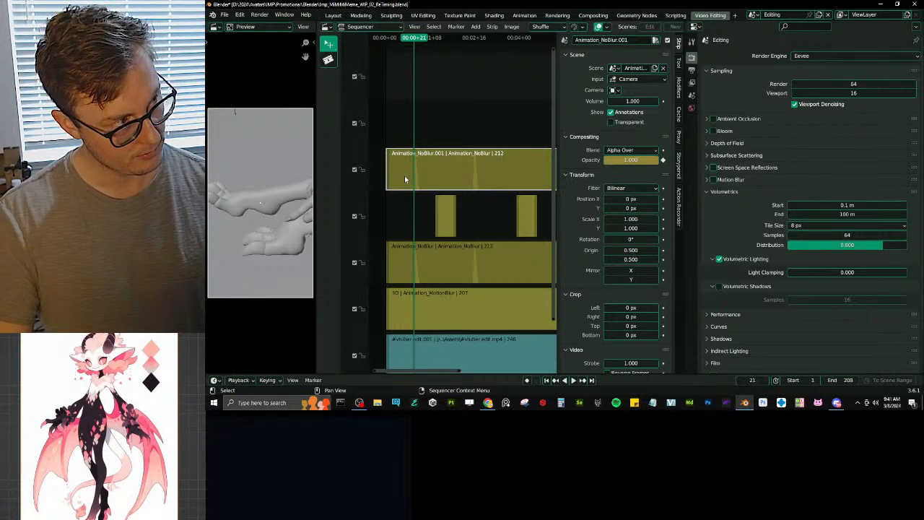
pyautogui.press('k')
pyautogui.press('Delete')
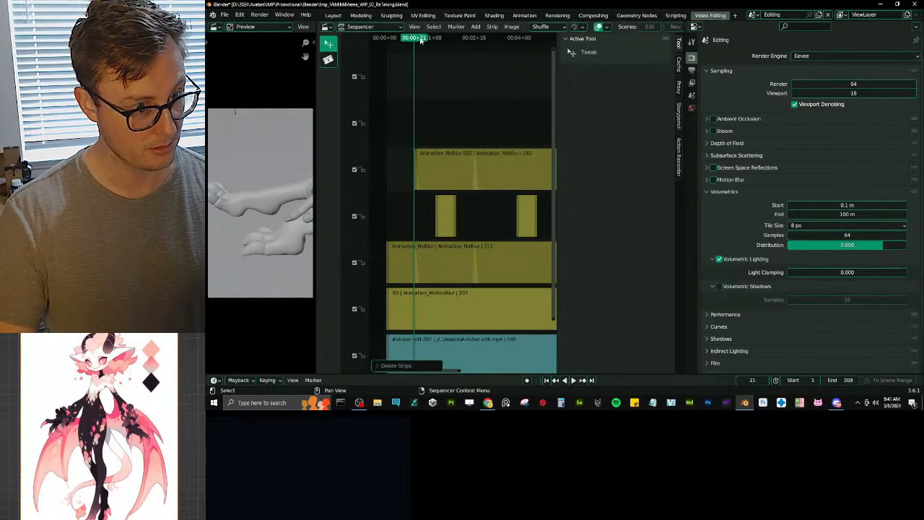
# Step: Split the duplicated no-blur strip at frame 36 and delete the part after the cut
pyautogui.press('space')
pyautogui.press('space')
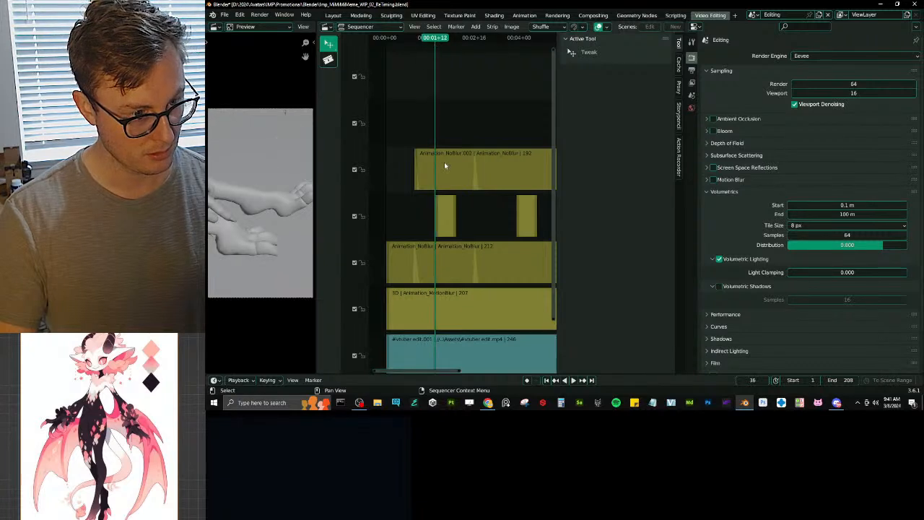
pyautogui.click(444, 162)
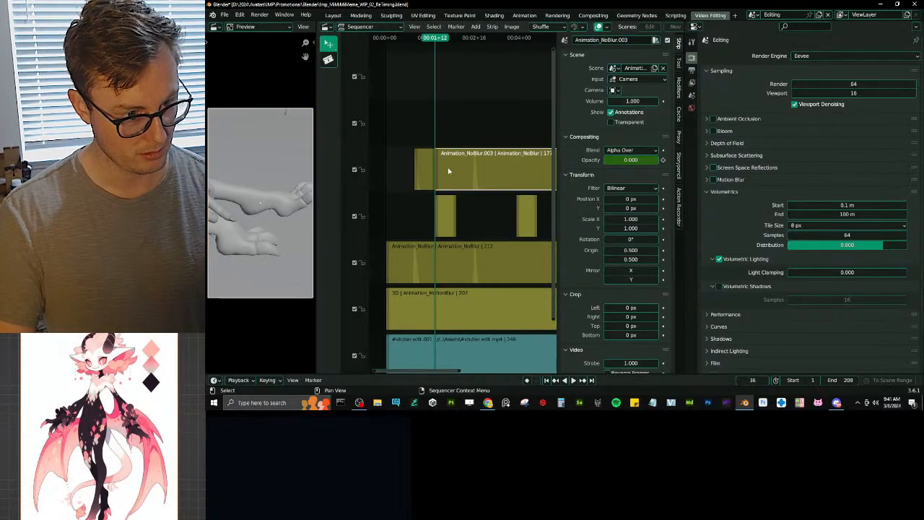
pyautogui.press('k')
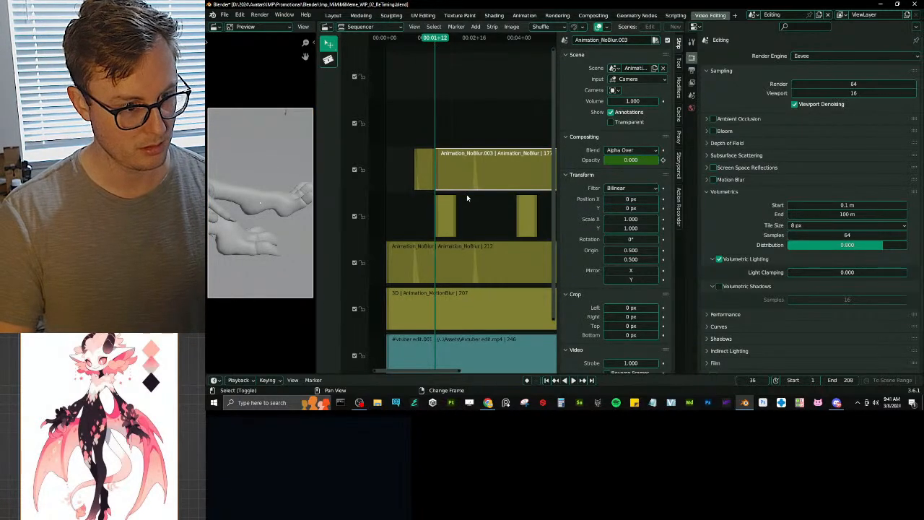
pyautogui.moveTo(466, 197); pyautogui.dragTo(432, 223, button='middle')
pyautogui.press('Delete')
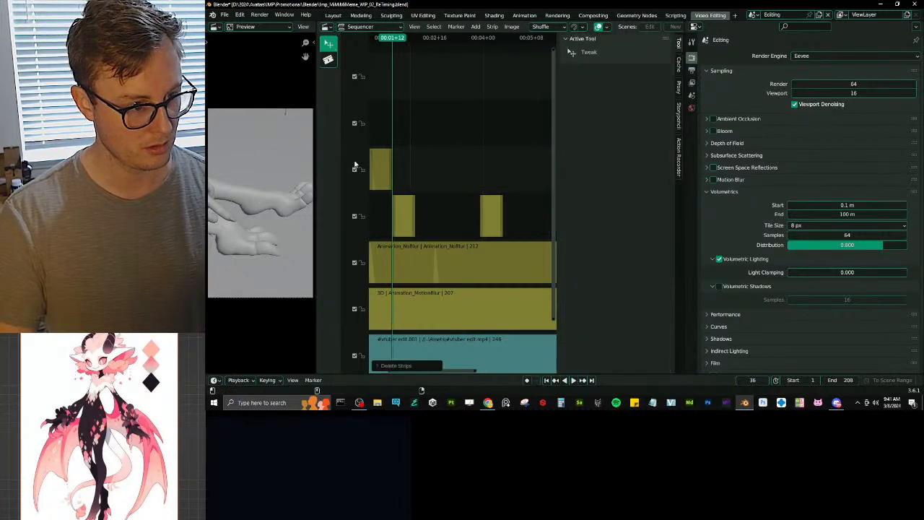
pyautogui.hotkey('ctrl', 'z')
pyautogui.keyDown('shift'); pyautogui.moveTo(448, 182); pyautogui.dragTo(467, 182, button='middle'); pyautogui.keyUp('shift')
pyautogui.press('Delete')
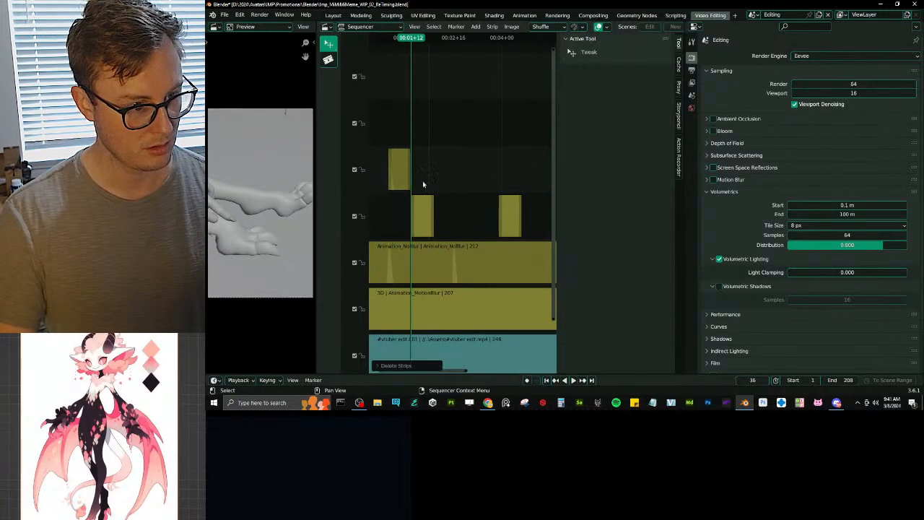
# Step: Mirror the trimmed no-blur strip on X and move it to start at frame 36, directly above the first short strip
pyautogui.moveTo(410, 170); pyautogui.dragTo(421, 168)
pyautogui.rightClick(421, 167)
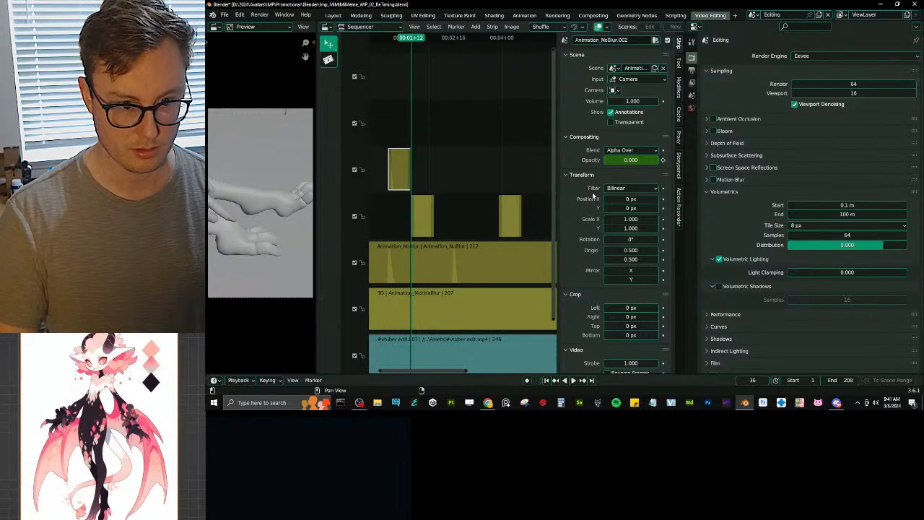
pyautogui.click(624, 271)
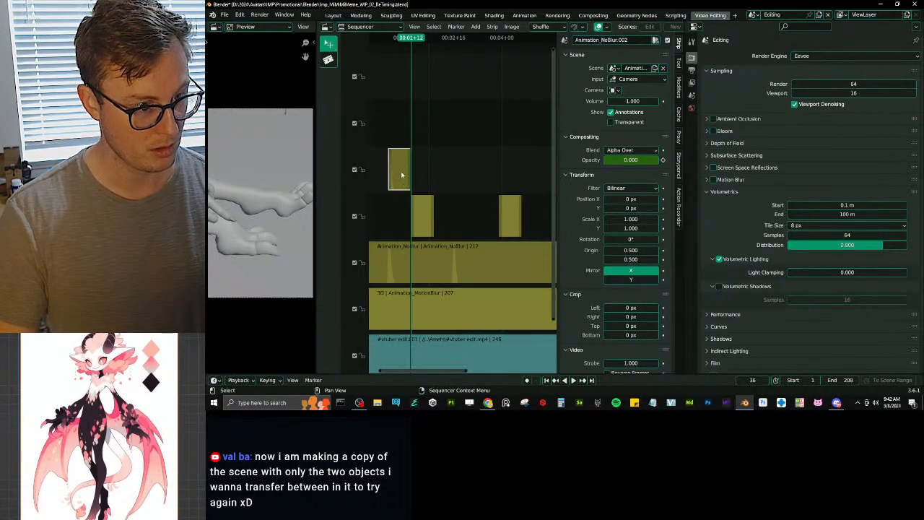
pyautogui.moveTo(401, 166); pyautogui.dragTo(424, 167)
pyautogui.moveTo(413, 45)
pyautogui.mouseDown()
pyautogui.moveTo(420, 46)
pyautogui.moveTo(412, 52)
pyautogui.mouseUp()
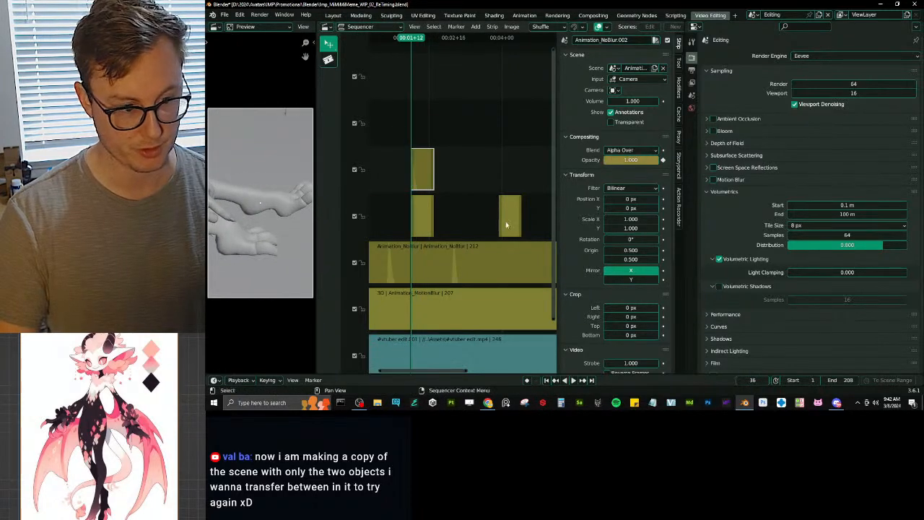
# Step: Delete the mirrored no-blur strip, save, render frame 36 without it for comparison, and undo the deletion
pyautogui.press('Delete')
pyautogui.hotkey('ctrl', 's')
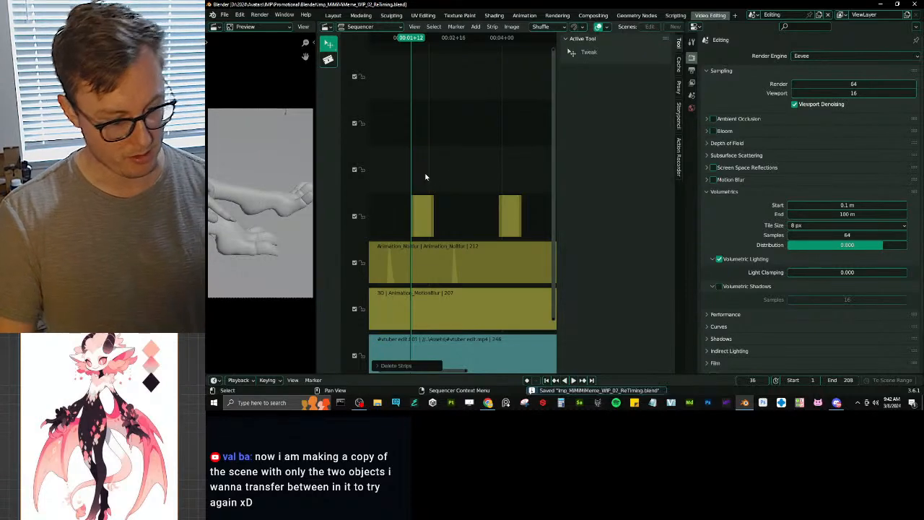
pyautogui.press('F12')
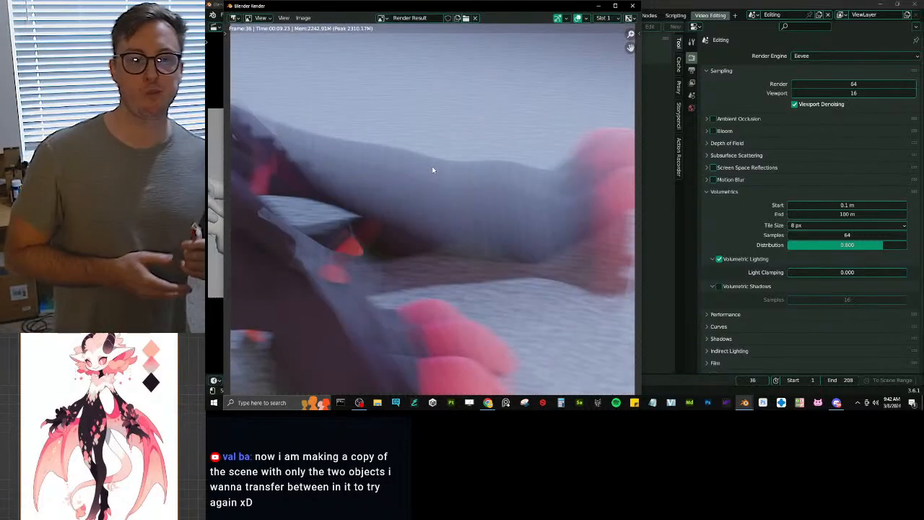
pyautogui.click(633, 5)
pyautogui.hotkey('ctrl', 'z')
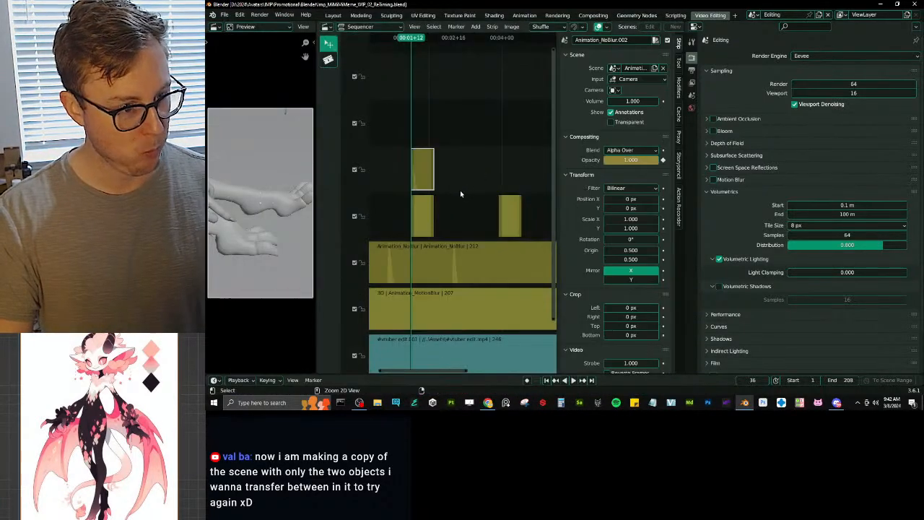
# Step: Save the file and render frame 36 with the mirrored no-blur strip in place to examine the image for blur
pyautogui.hotkey('ctrl', 's')
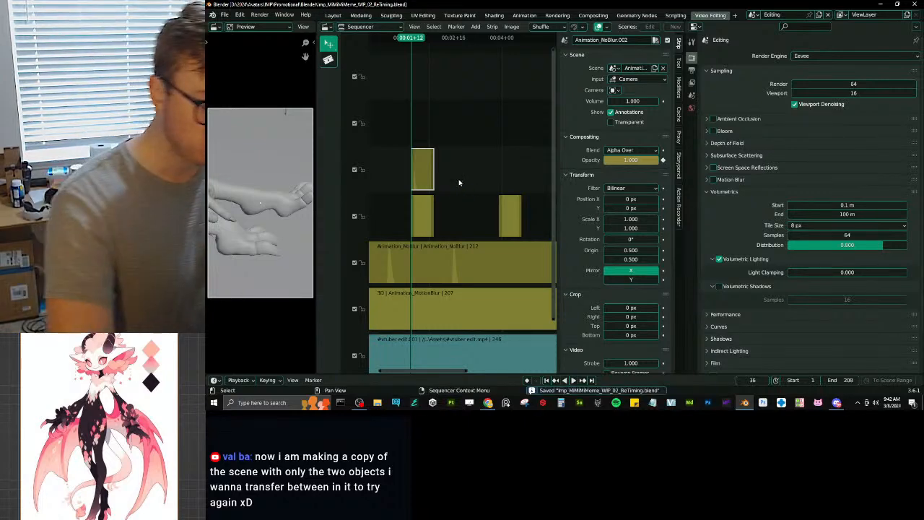
pyautogui.press('F12')
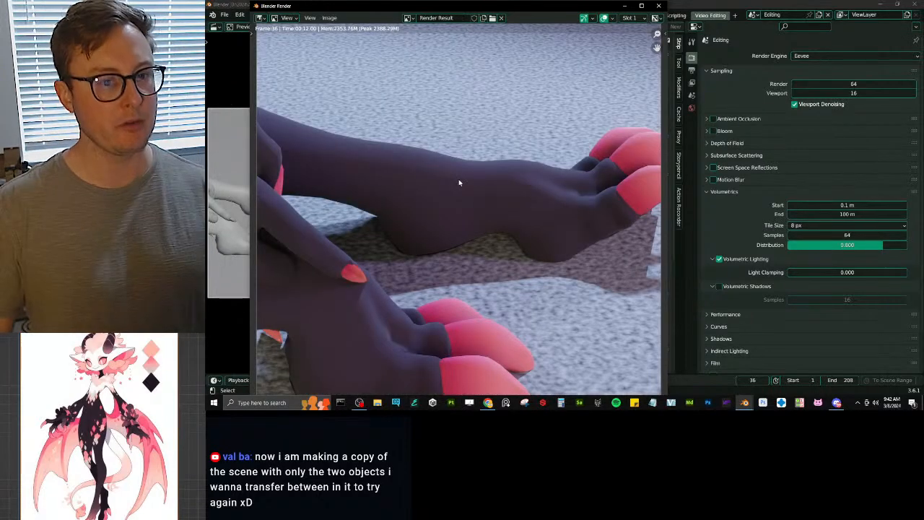
pyautogui.click(658, 7)
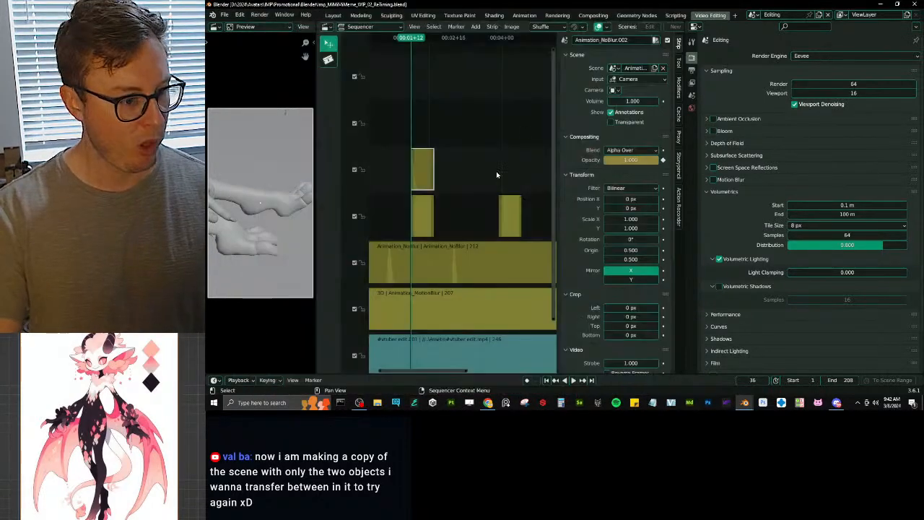
pyautogui.scroll(-8, 493, 169)
pyautogui.scroll(-2, 496, 187)
pyautogui.scroll(5, 431, 223)
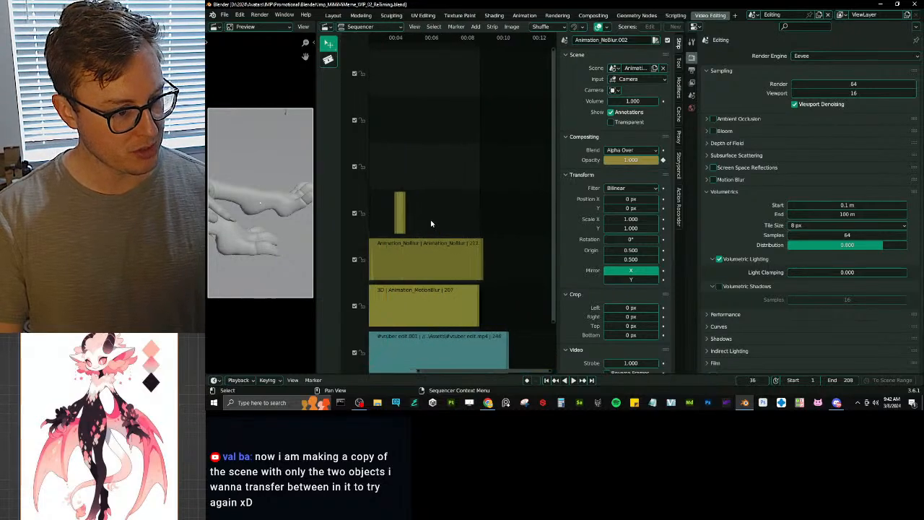
pyautogui.scroll(4, 462, 213)
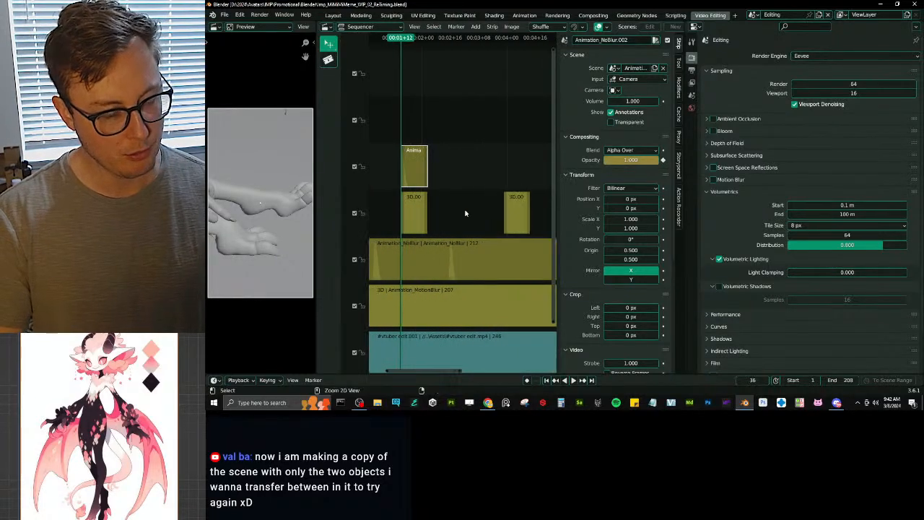
pyautogui.hotkey('ctrl', 's')
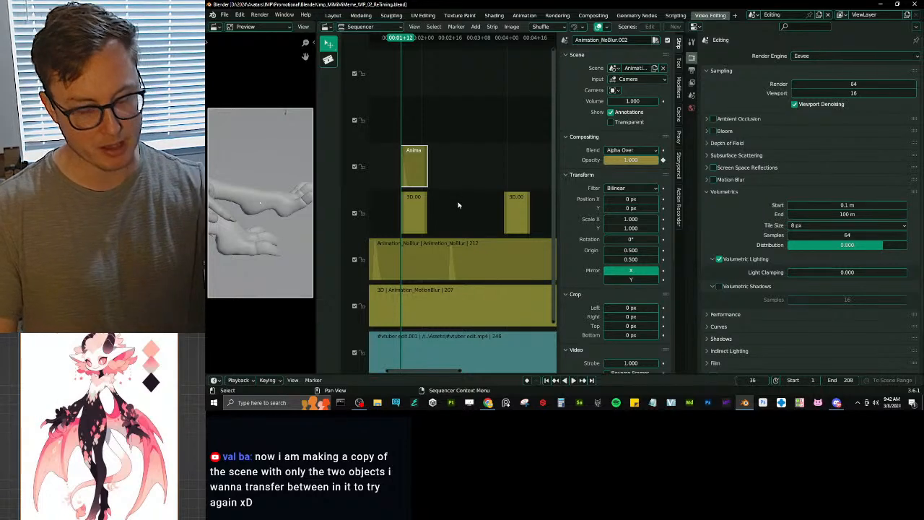
# Step: Insert an opacity keyframe of 0 on the long Animation_NoBlur strip at frame 50
pyautogui.moveTo(396, 38); pyautogui.dragTo(428, 49)
pyautogui.click(511, 256)
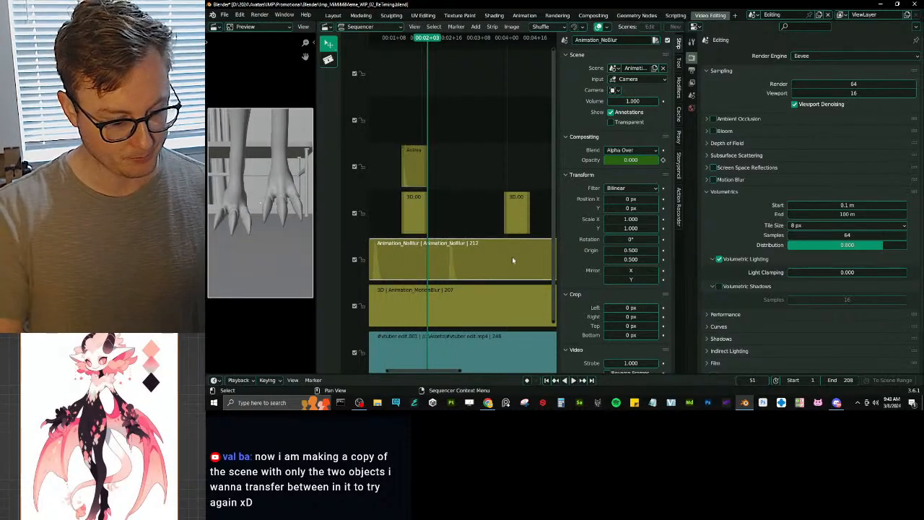
pyautogui.press('Left')
pyautogui.rightClick(632, 159)
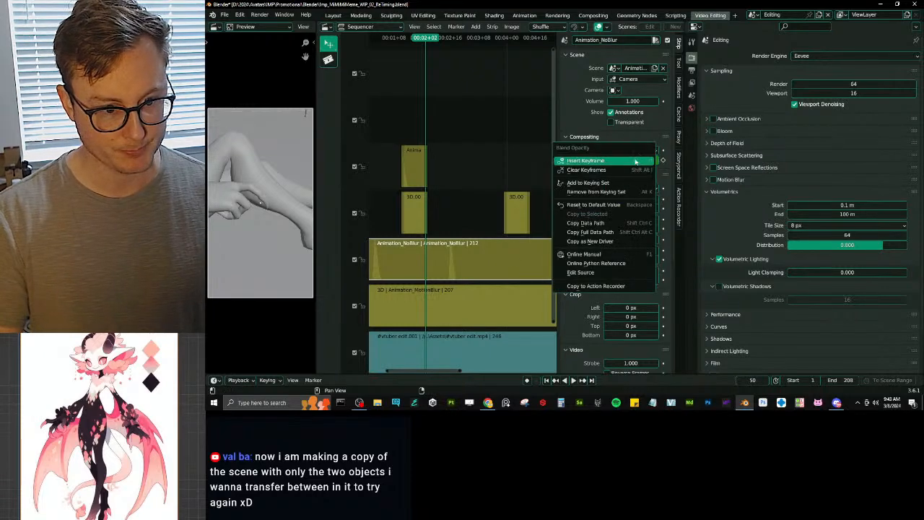
pyautogui.click(634, 161)
# Step: Set the Animation_NoBlur strip's opacity to 1 on frame 51 and insert a keyframe
pyautogui.press('Right')
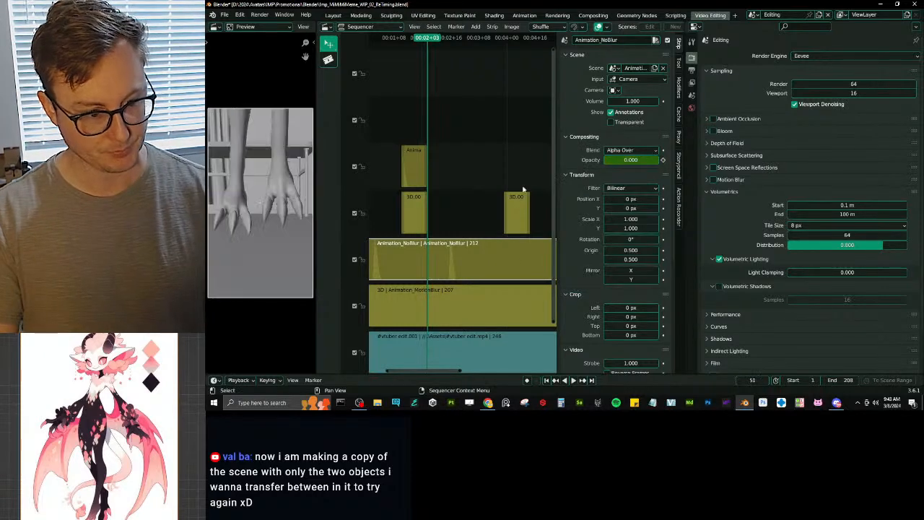
pyautogui.doubleClick(632, 158)
pyautogui.write('1')
pyautogui.press('Return')
pyautogui.rightClick(632, 160)
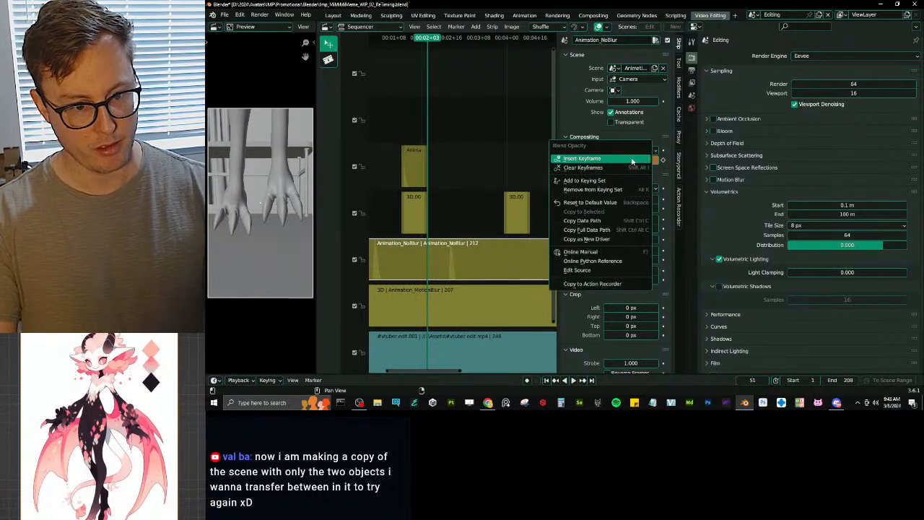
pyautogui.click(635, 161)
# Step: Set the Animation_NoBlur strip's opacity to 0 on frame 53 and insert a keyframe
pyautogui.press('Right')
pyautogui.press('Right')
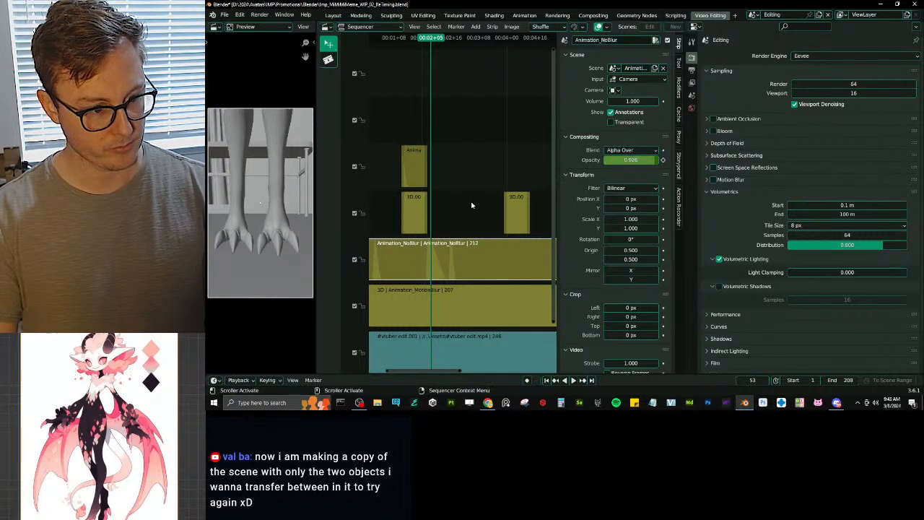
pyautogui.doubleClick(628, 161)
pyautogui.write('0')
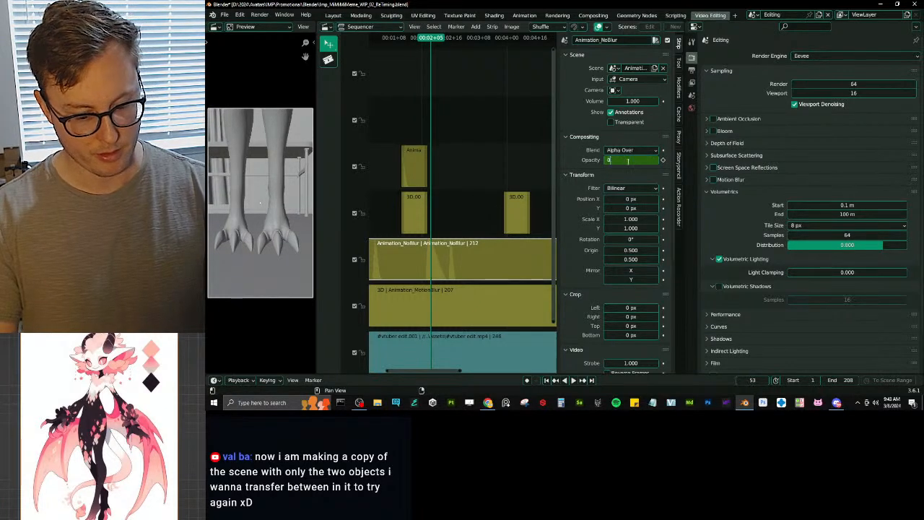
pyautogui.press('Return')
pyautogui.rightClick(628, 164)
pyautogui.click(629, 160)
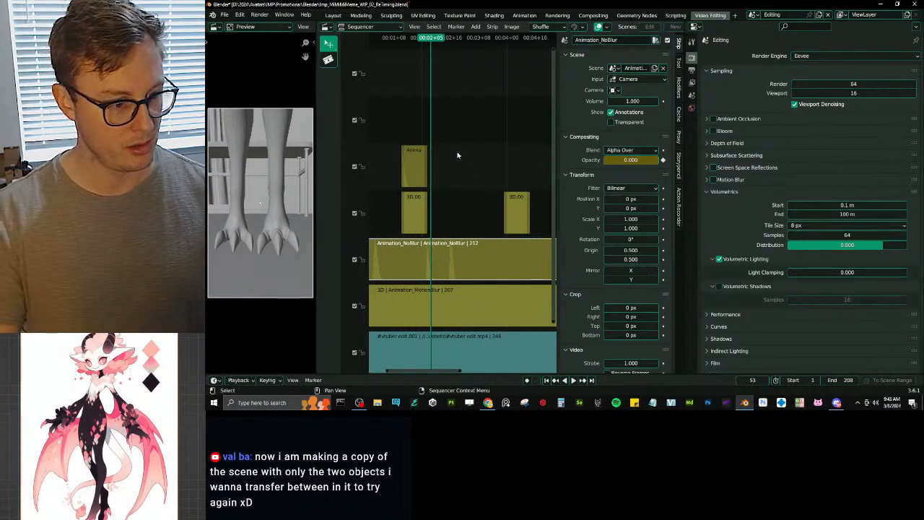
# Step: Play the edit briefly around frame 40, return the playhead to frame 39 and save the file
pyautogui.click(415, 42)
pyautogui.press('space')
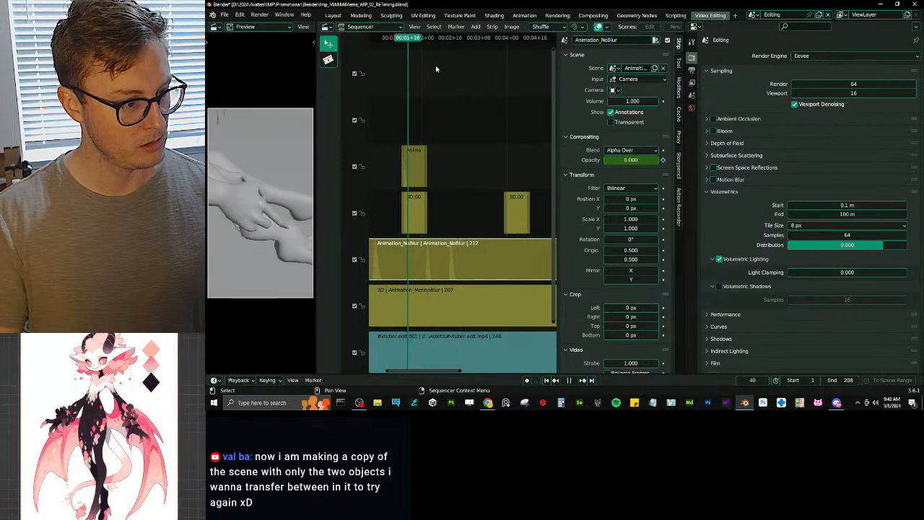
pyautogui.press('Escape')
pyautogui.click(405, 38)
pyautogui.hotkey('ctrl', 's')
pyautogui.scroll(-5, 465, 170)
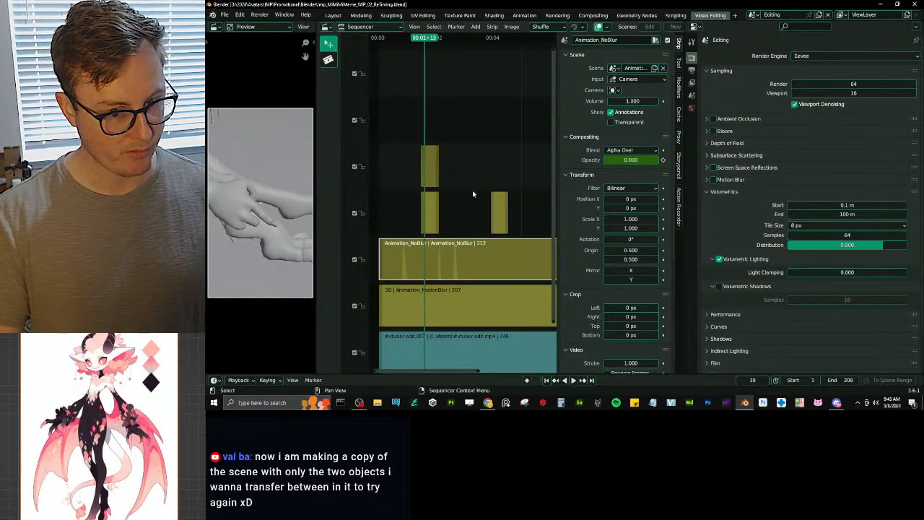
pyautogui.scroll(-2, 472, 190)
pyautogui.keyDown('ctrl'); pyautogui.hscroll(2, 473, 191); pyautogui.keyUp('ctrl')
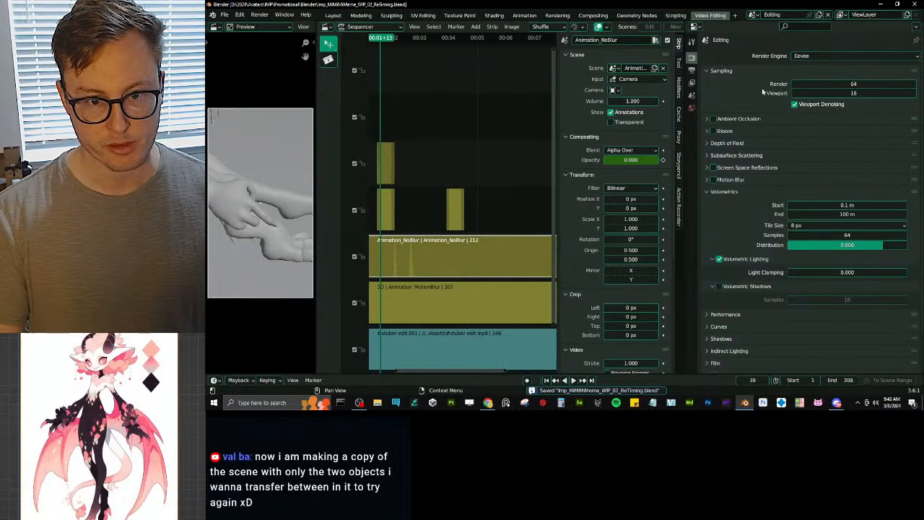
# Step: Set the render output path to the MiMiMiMeme Dance folder under Renders with the file name Imp_Dance_Test_v2_
pyautogui.click(718, 72)
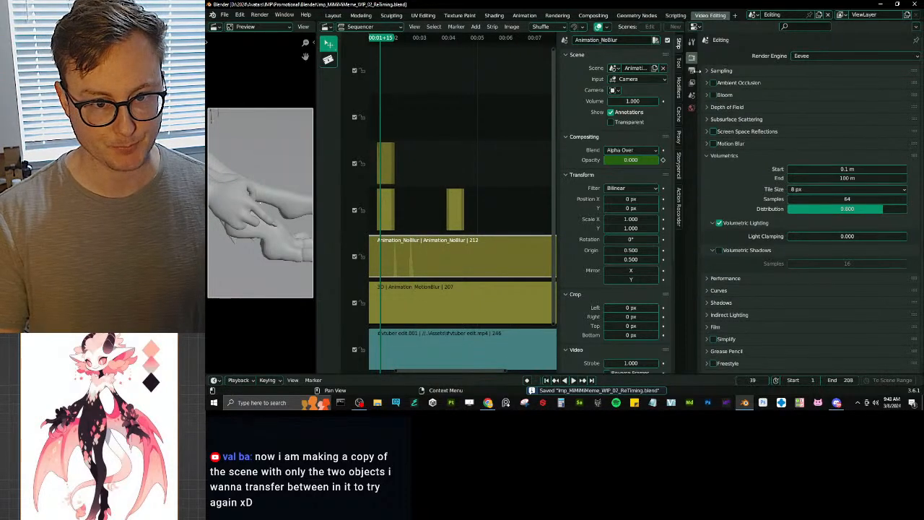
pyautogui.click(692, 70)
pyautogui.click(911, 237)
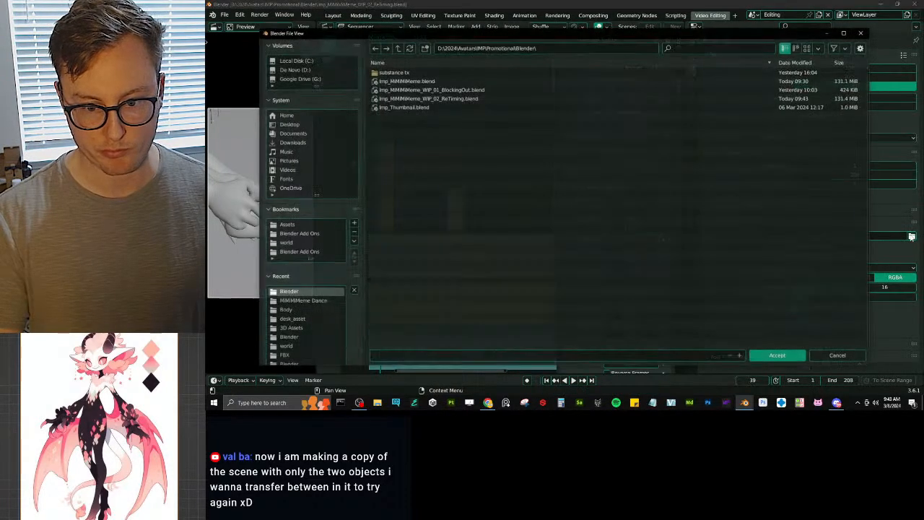
pyautogui.click(397, 48)
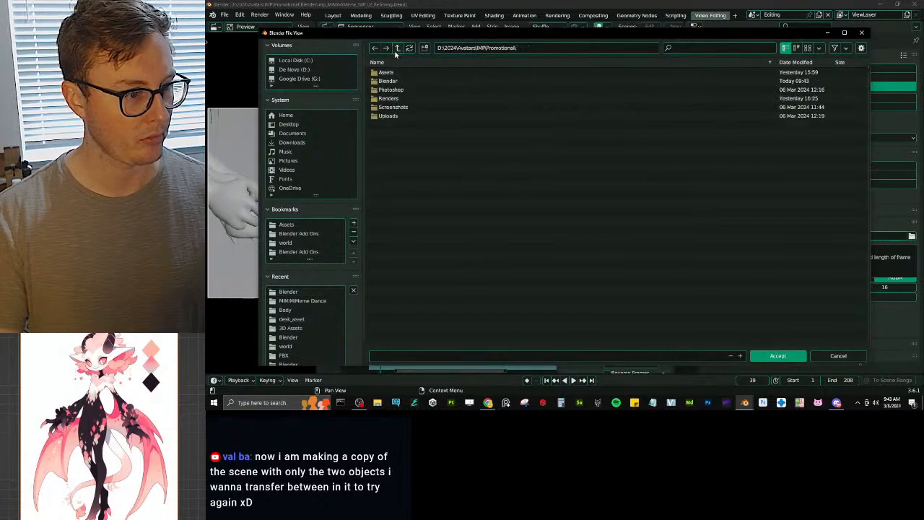
pyautogui.doubleClick(390, 98)
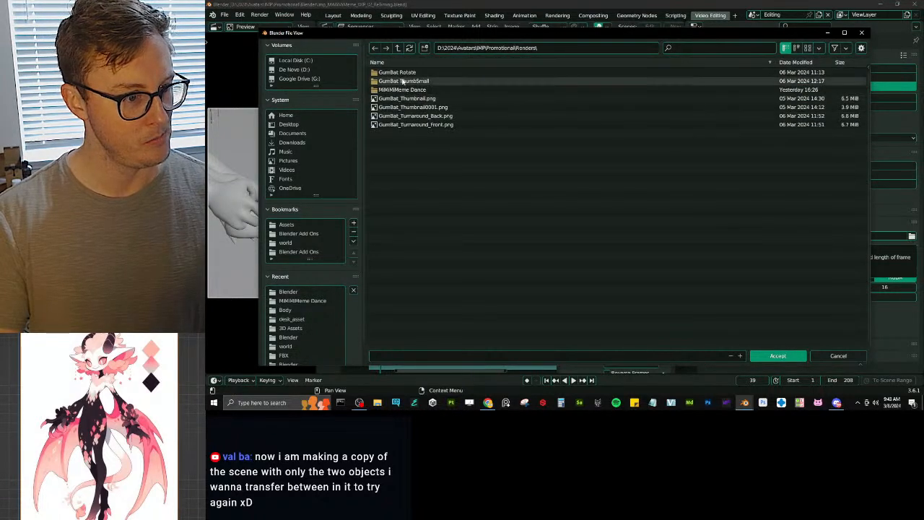
pyautogui.doubleClick(403, 90)
pyautogui.click(422, 74)
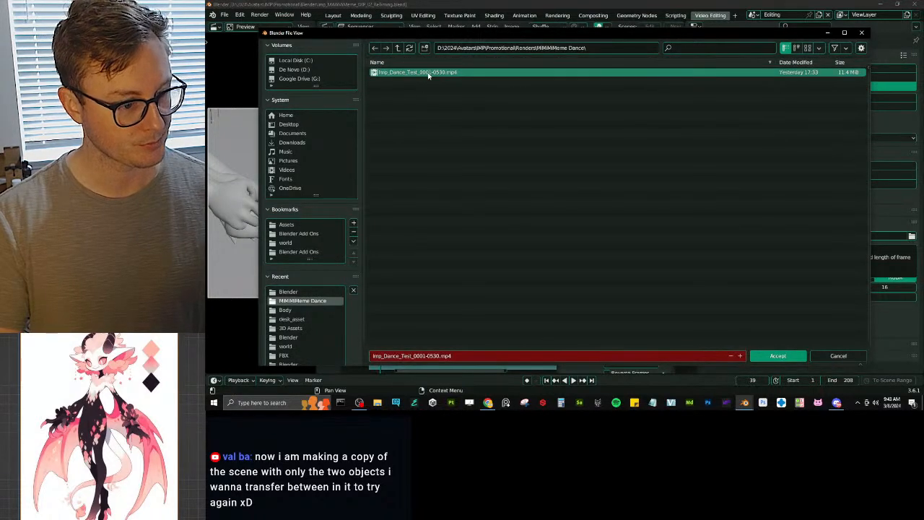
pyautogui.moveTo(443, 359); pyautogui.dragTo(412, 358)
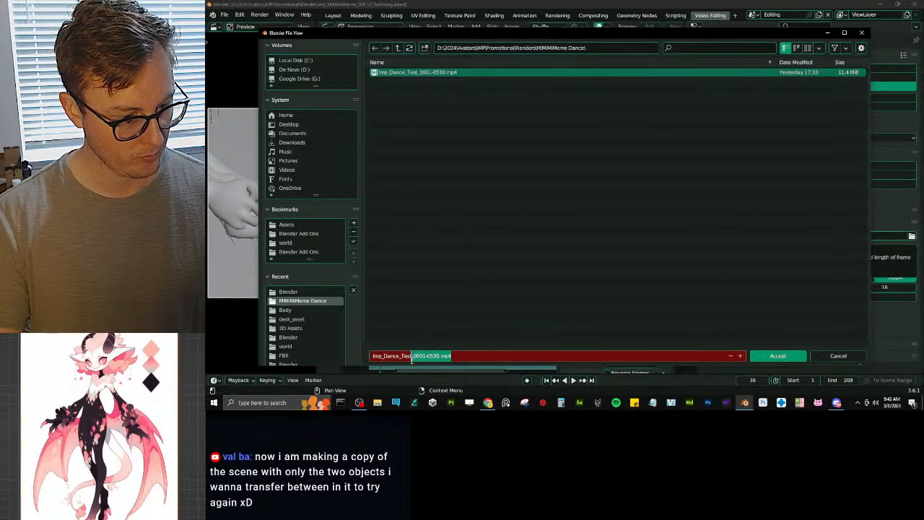
pyautogui.write('v2_')
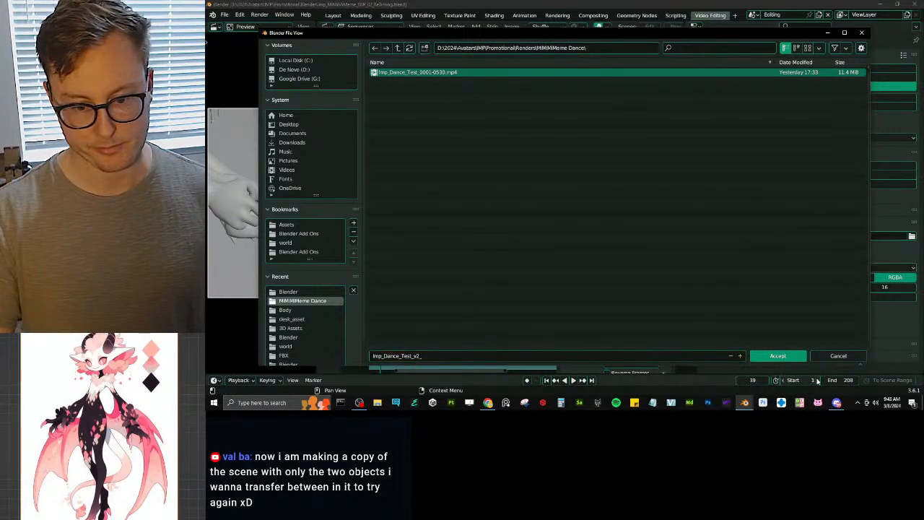
pyautogui.click(778, 355)
# Step: Set the output file format to FFmpeg Video and show its encoding settings
pyautogui.click(866, 268)
pyautogui.click(887, 312)
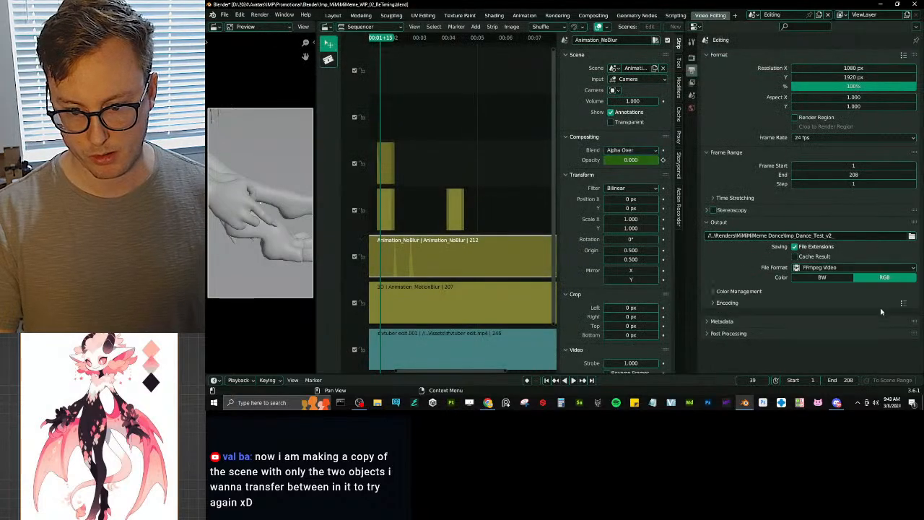
pyautogui.click(738, 291)
pyautogui.click(738, 290)
pyautogui.click(726, 303)
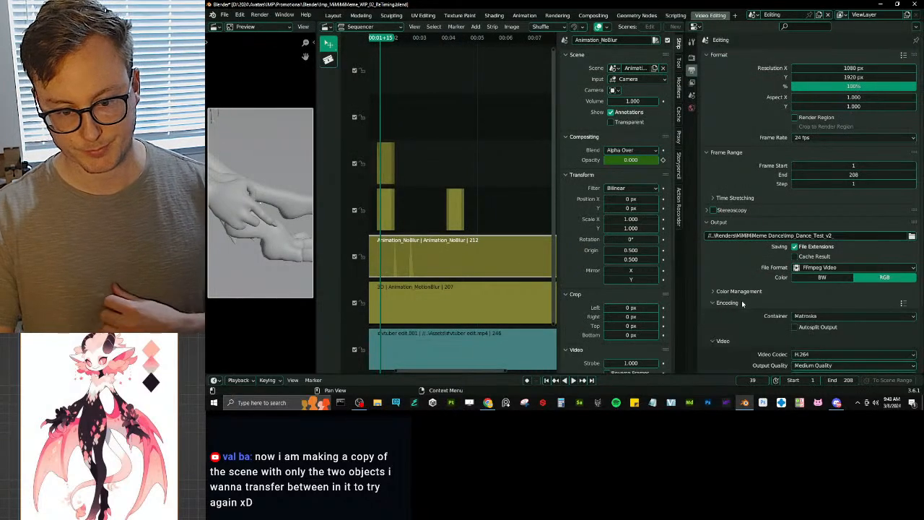
pyautogui.scroll(-3, 766, 298)
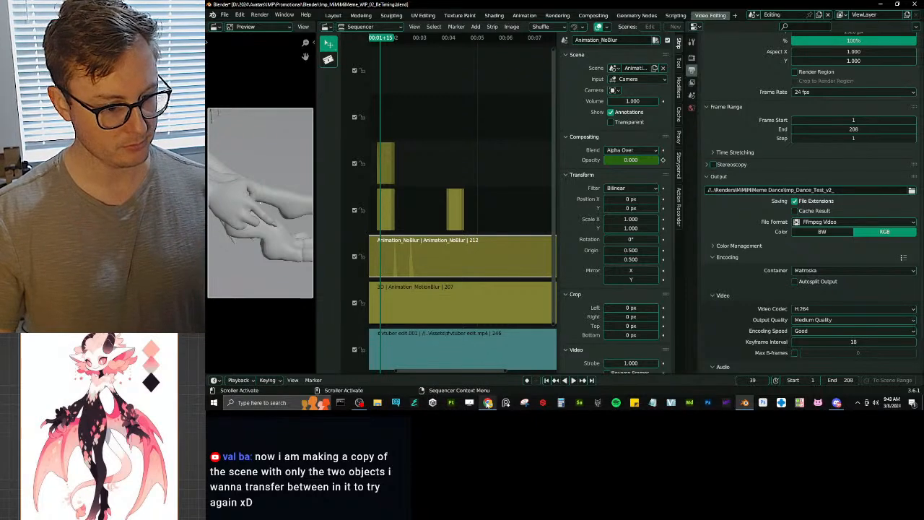
# Step: Switch to Chrome and search the web for "blender best youtube export settings"
pyautogui.click(488, 402)
pyautogui.hotkey('ctrl', 't')
pyautogui.write('blender best')
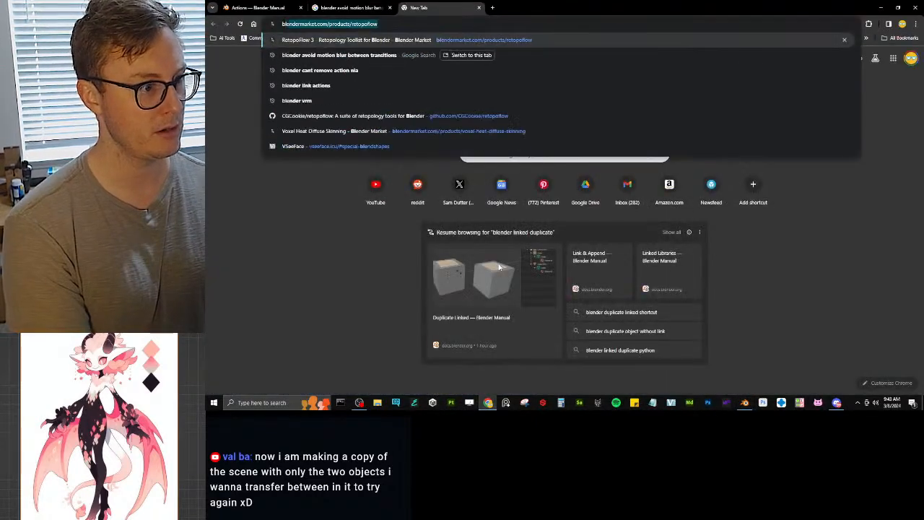
pyautogui.write(' youtube e')
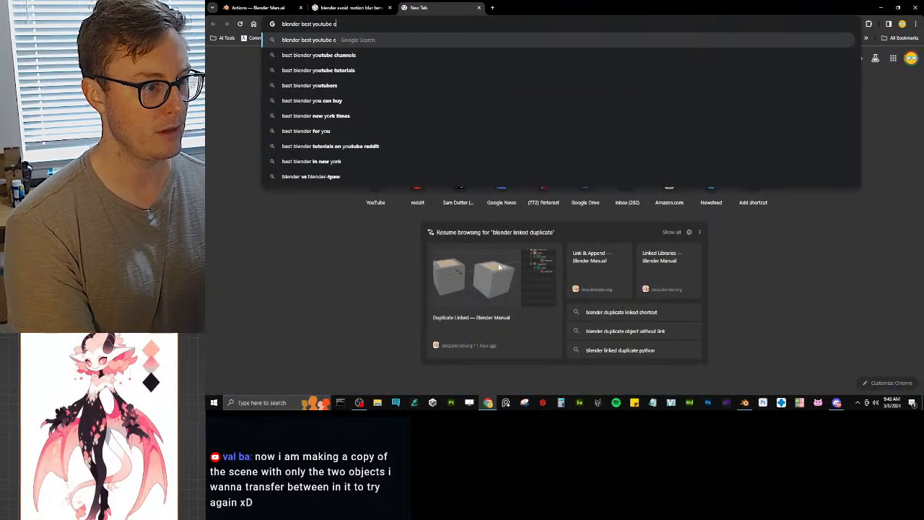
pyautogui.write('xport sottings')
pyautogui.press('Return')
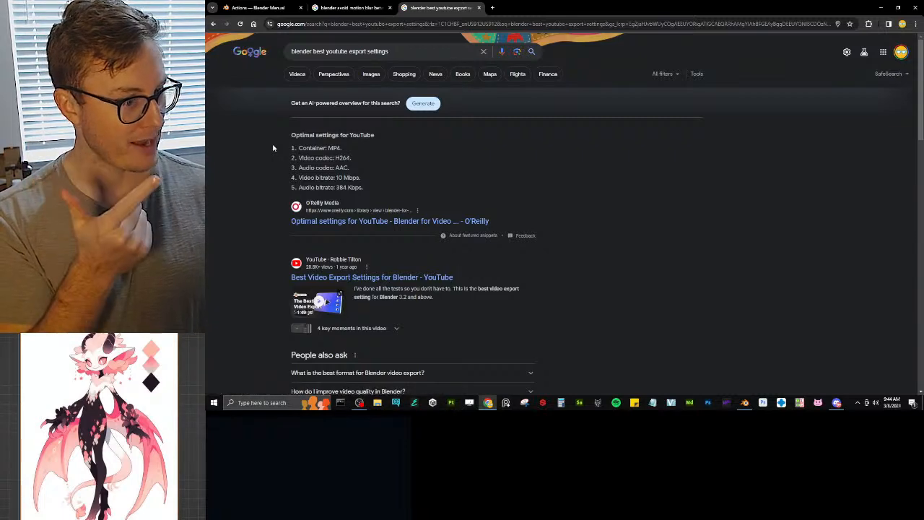
# Step: Return to Blender and set the encoding container to MPEG-4, following the recommended YouTube settings
pyautogui.hotkey('alt', 'Tab')
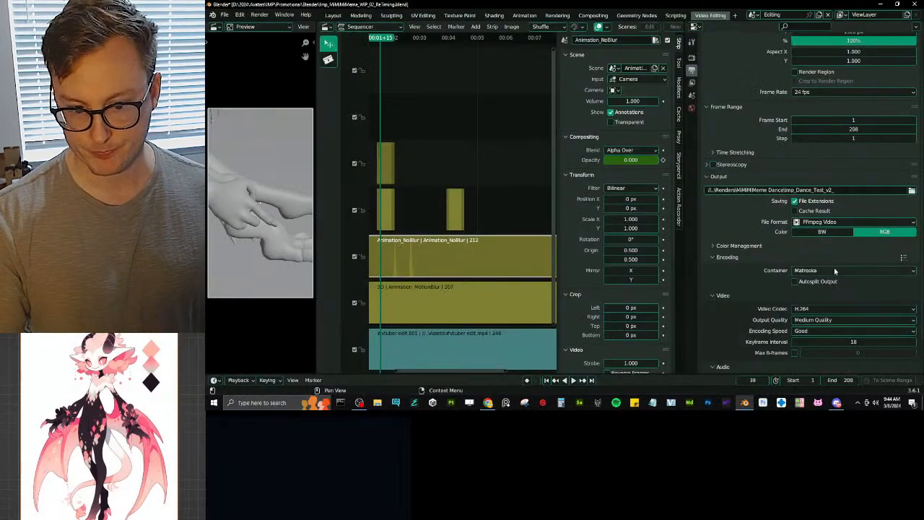
pyautogui.hotkey('alt', 'Tab')
pyautogui.hotkey('alt', 'Tab')
pyautogui.click(836, 270)
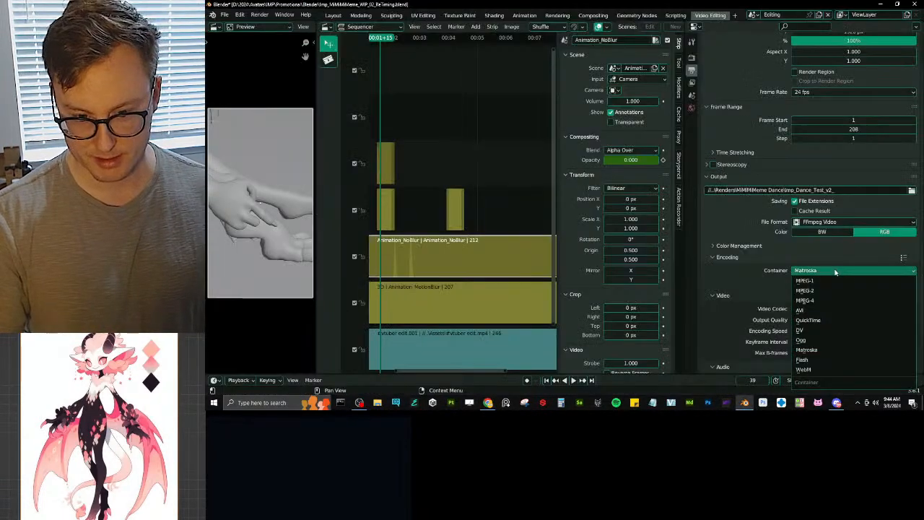
pyautogui.click(815, 303)
pyautogui.hotkey('alt', 'Tab')
pyautogui.hotkey('alt', 'Tab')
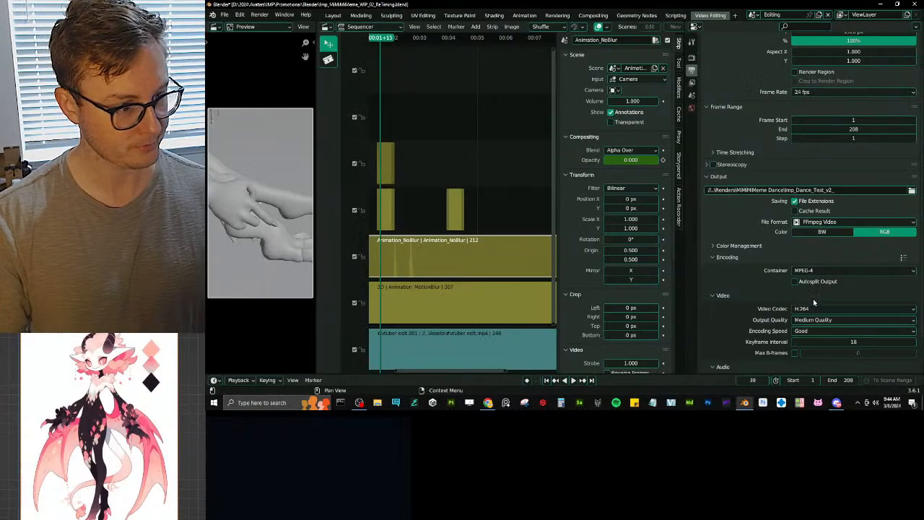
# Step: Set the audio codec to AAC, check the other recommended YouTube settings in the browser and save the file
pyautogui.scroll(-2, 817, 335)
pyautogui.hotkey('alt', 'Tab')
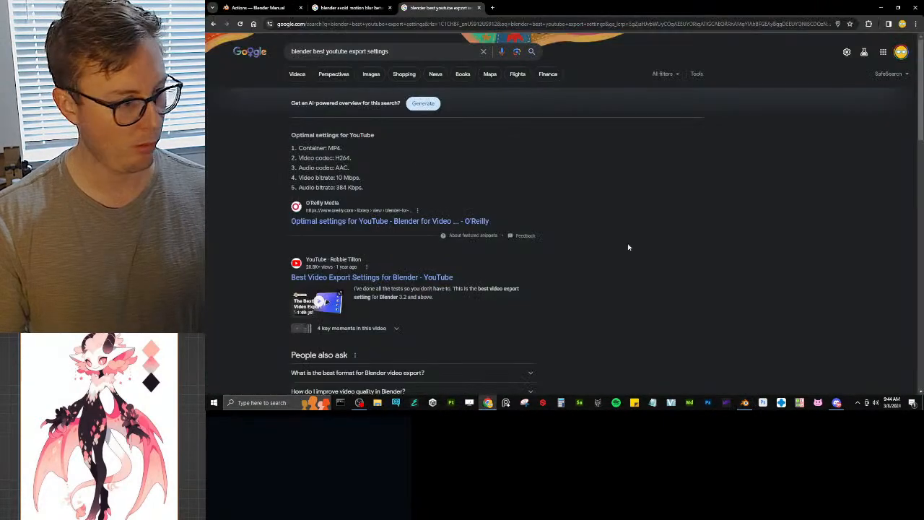
pyautogui.hotkey('alt', 'Tab')
pyautogui.click(816, 340)
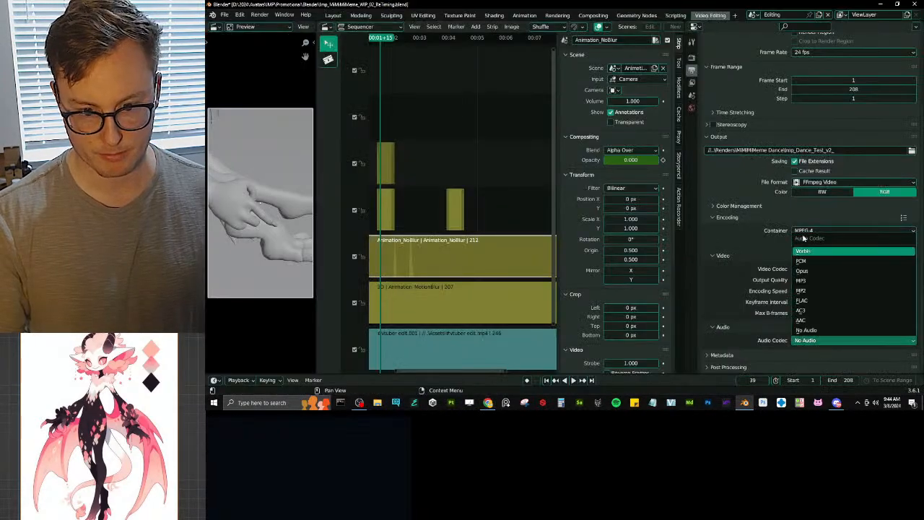
pyautogui.click(807, 322)
pyautogui.hotkey('alt', 'Tab')
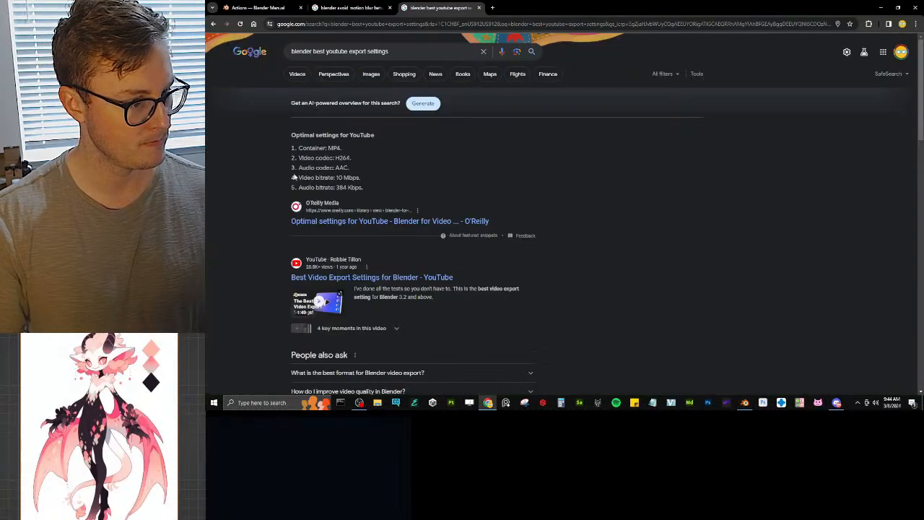
pyautogui.hotkey('alt', 'Tab')
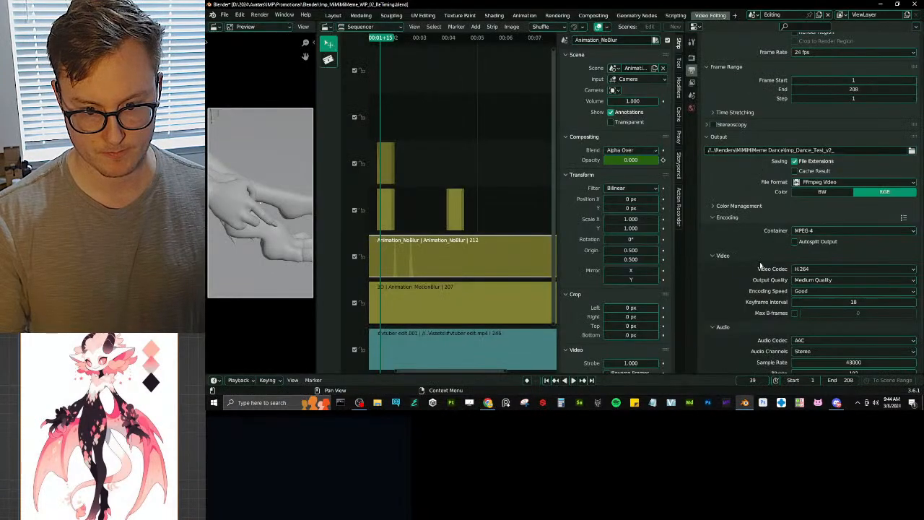
pyautogui.scroll(-2, 759, 265)
pyautogui.hotkey('ctrl', 's')
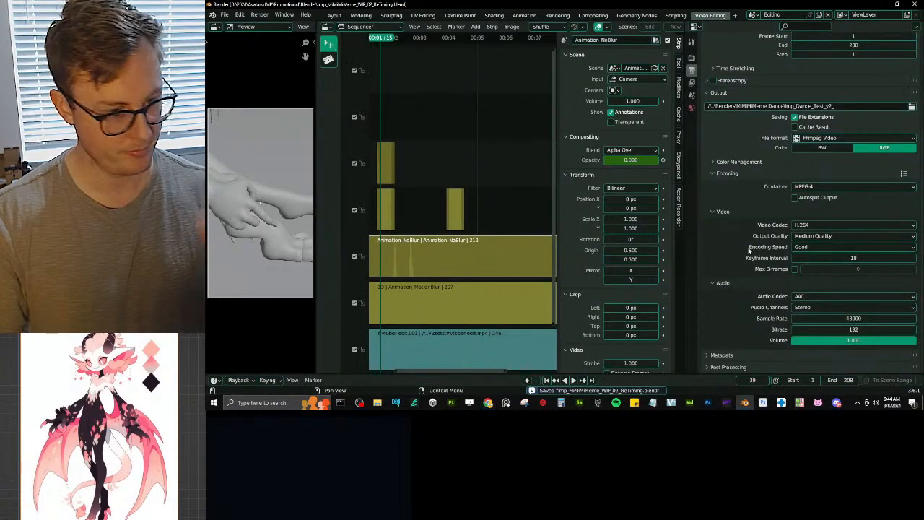
# Step: Set the scene's end frame to 60 for a shorter test render and save the file
pyautogui.scroll(-3, 426, 161)
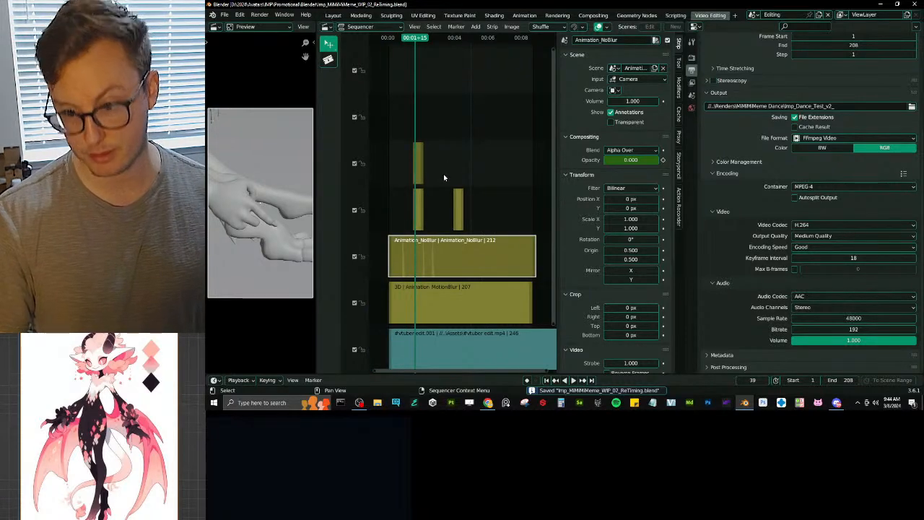
pyautogui.hotkey('ctrl', 's')
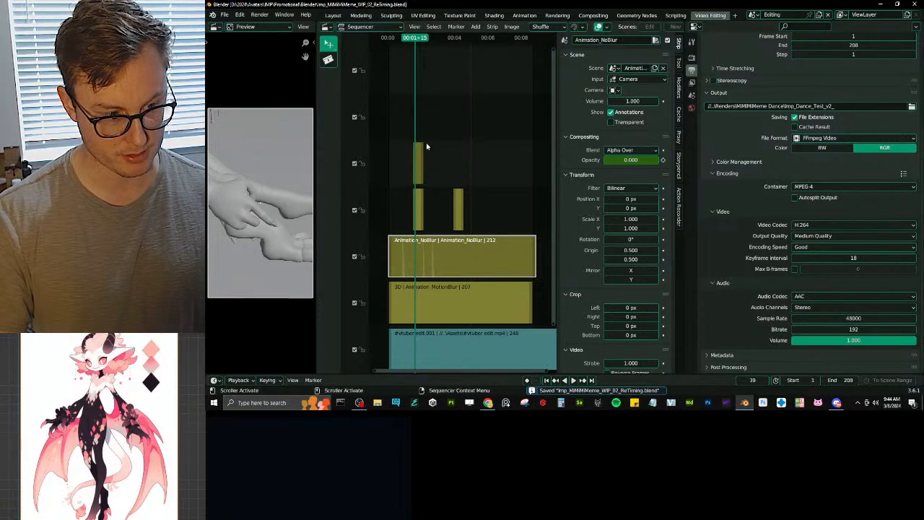
pyautogui.moveTo(430, 39); pyautogui.dragTo(428, 57)
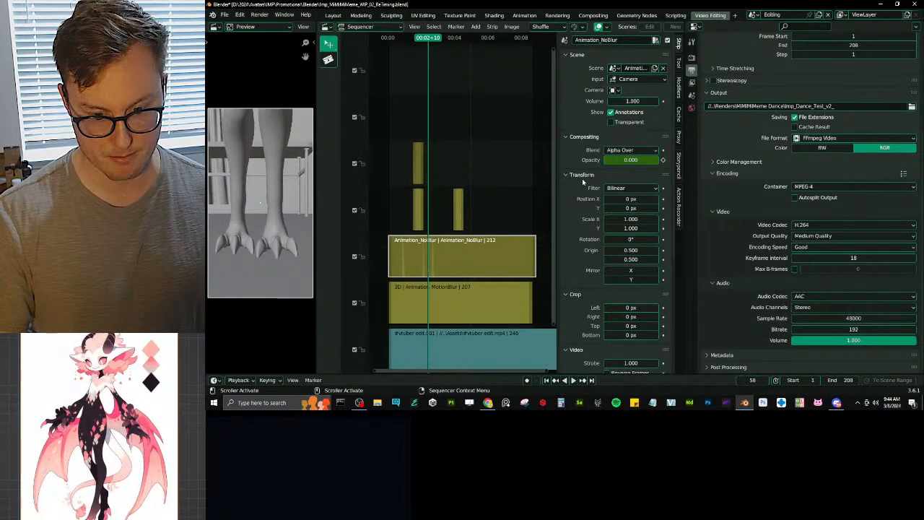
pyautogui.hotkey('ctrl', 'End')
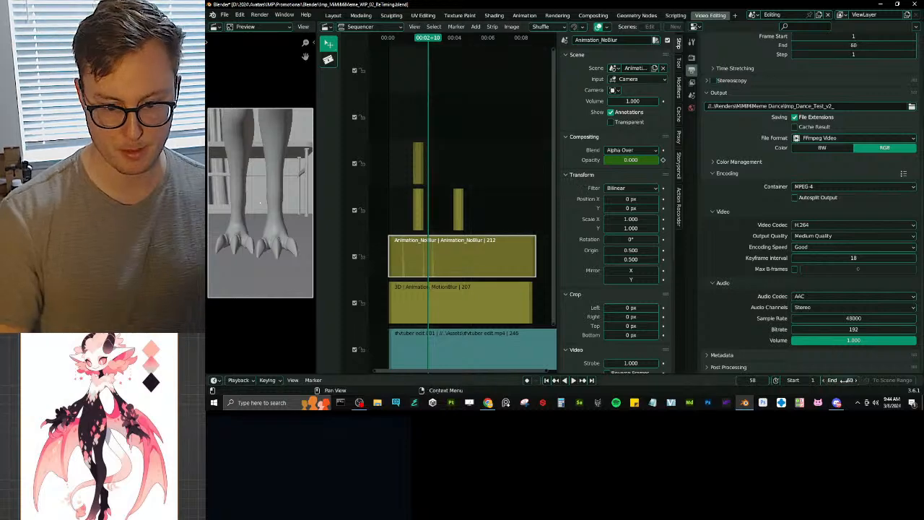
pyautogui.hotkey('ctrl', 's')
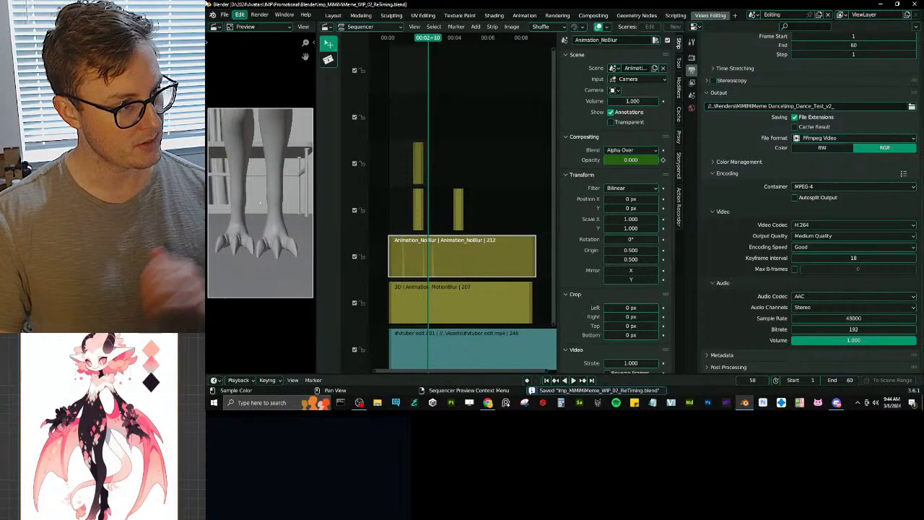
# Step: Render the animation to examine its first frames for blur, and close the render window partway through
pyautogui.click(259, 15)
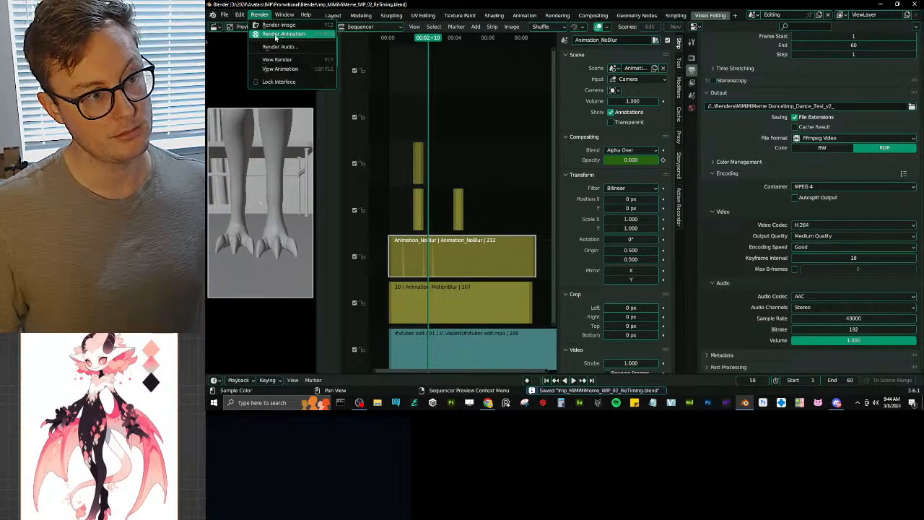
pyautogui.click(283, 41)
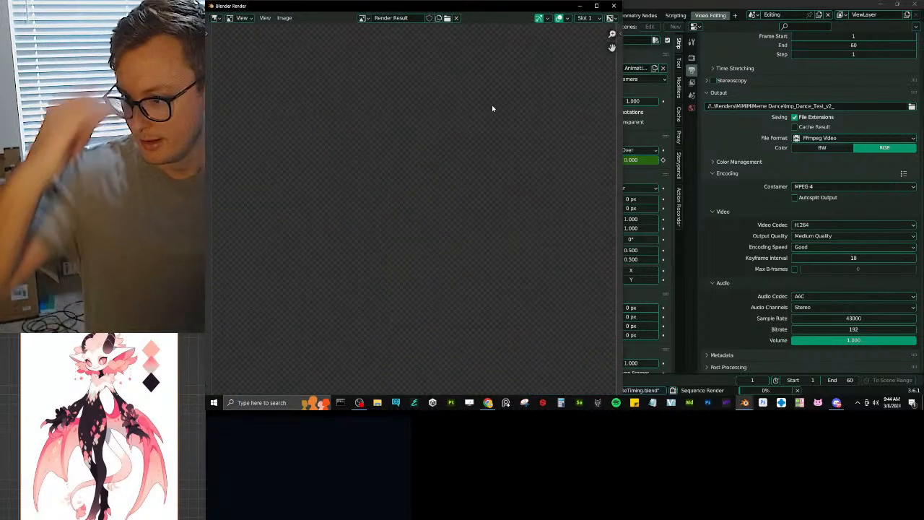
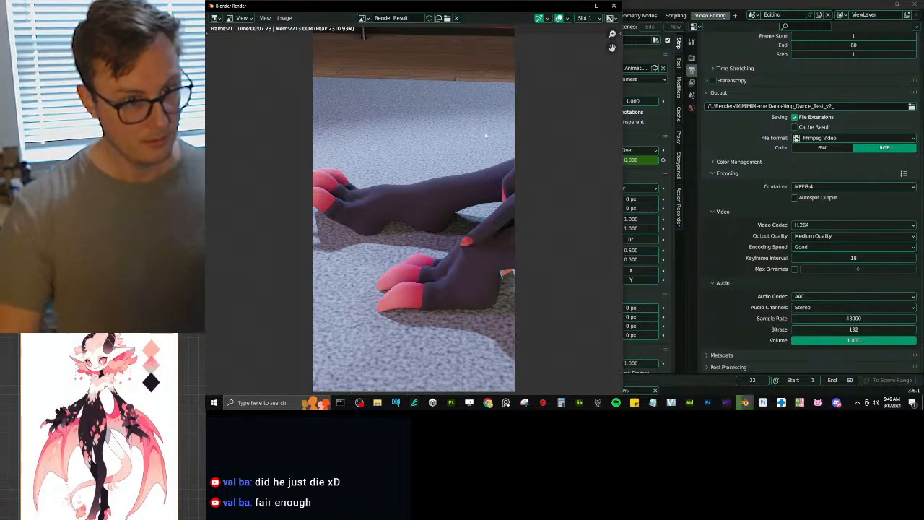
pyautogui.click(615, 6)
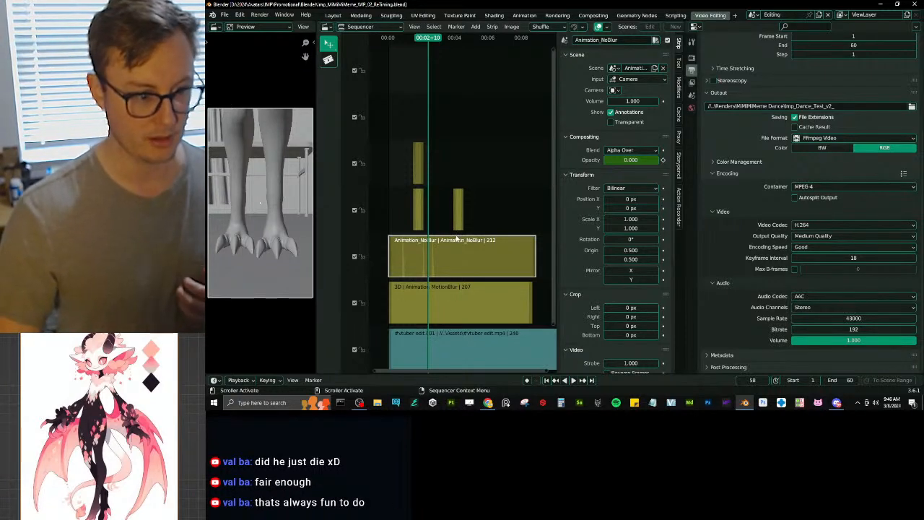
# Step: Step back through the frames around the first cut and remove the Animation_NoBlur strip's opacity keyframe at frame 20
pyautogui.moveTo(427, 37); pyautogui.dragTo(412, 48)
pyautogui.press('Left')
pyautogui.press('Left')
pyautogui.press('Left')
pyautogui.press('Left')
pyautogui.press('Left')
pyautogui.press('Left')
pyautogui.press('Left')
pyautogui.press('Left')
pyautogui.press('Left')
pyautogui.press('Left')
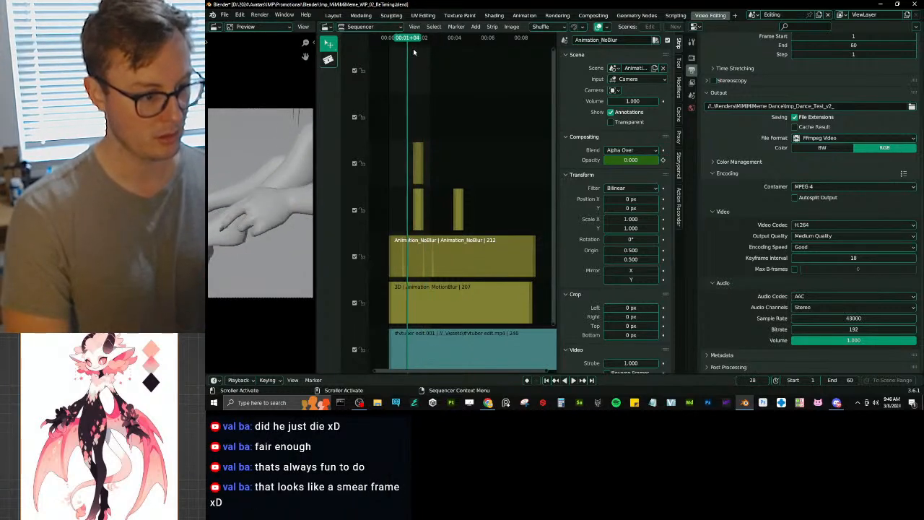
pyautogui.press('Left')
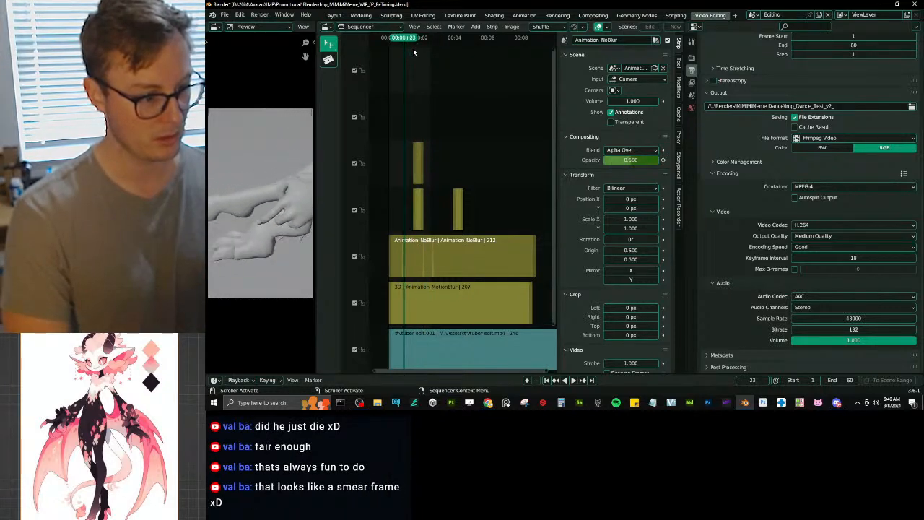
pyautogui.press('Left')
pyautogui.press('Left')
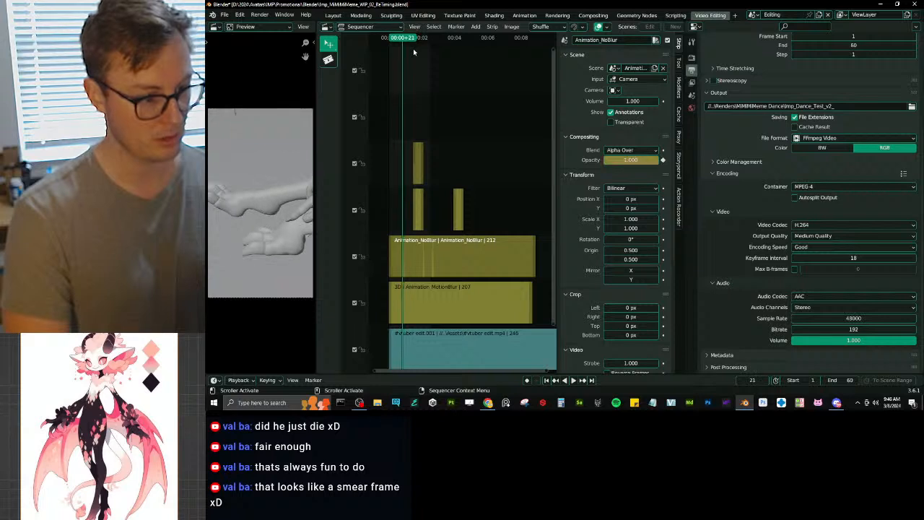
pyautogui.press('Left')
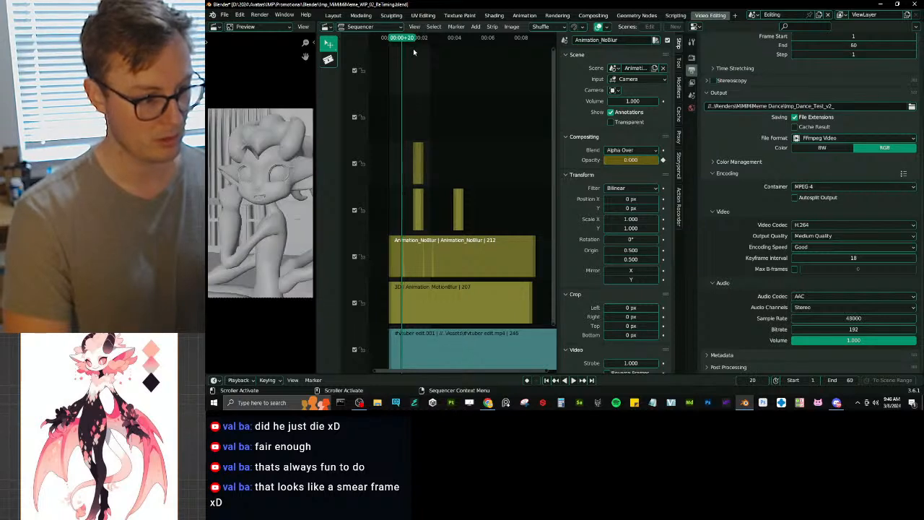
pyautogui.press('Left')
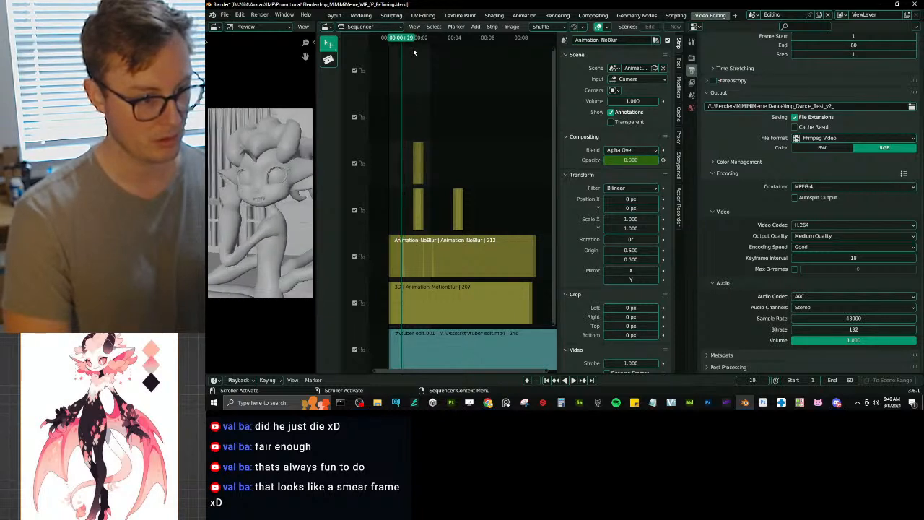
pyautogui.press('Right')
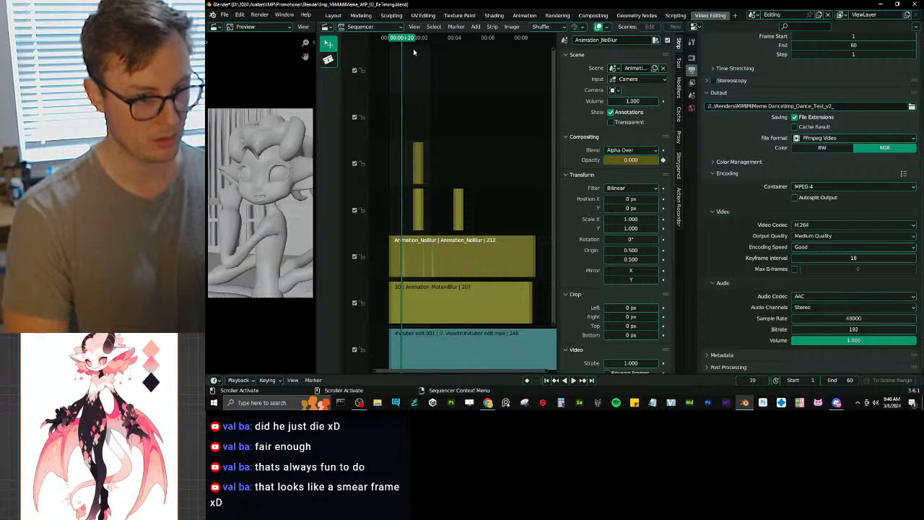
pyautogui.click(661, 159)
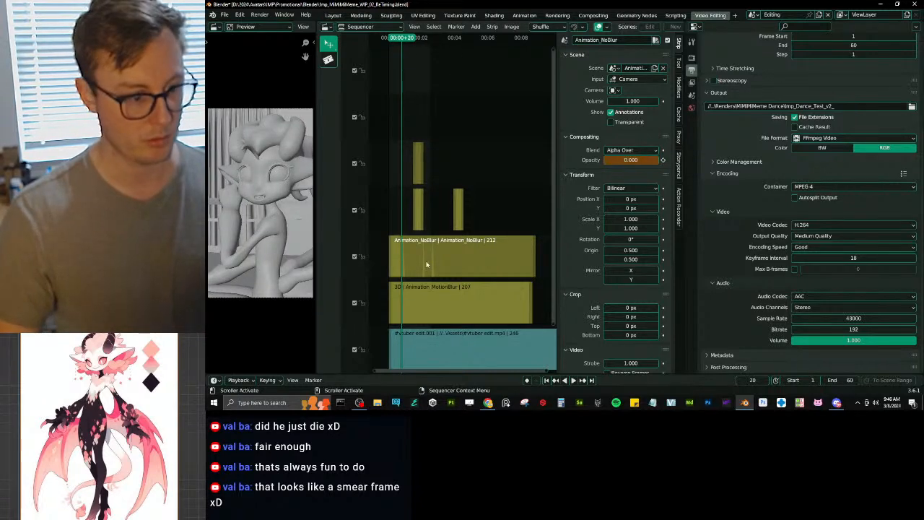
# Step: Keyframe the Animation_NoBlur strip's opacity at 0 on frame 18 and save the file
pyautogui.press('Left')
pyautogui.press('Left')
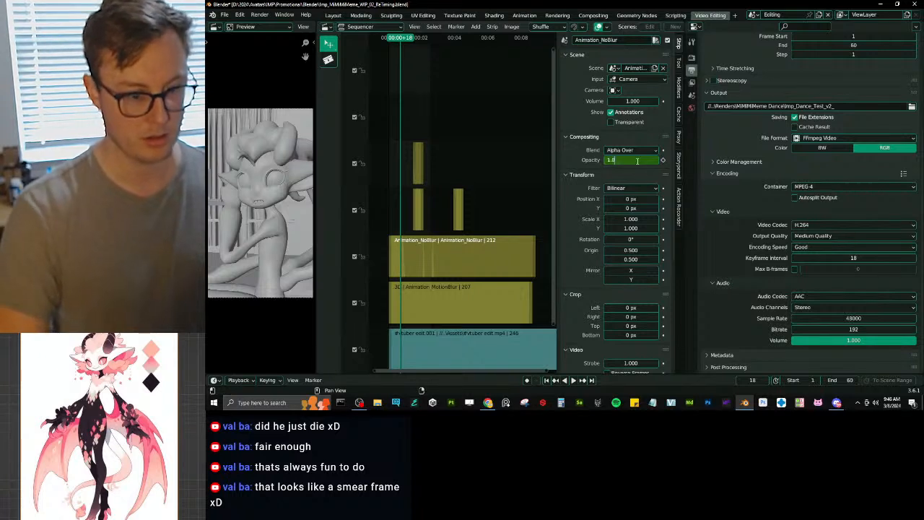
pyautogui.write('0')
pyautogui.press('Return')
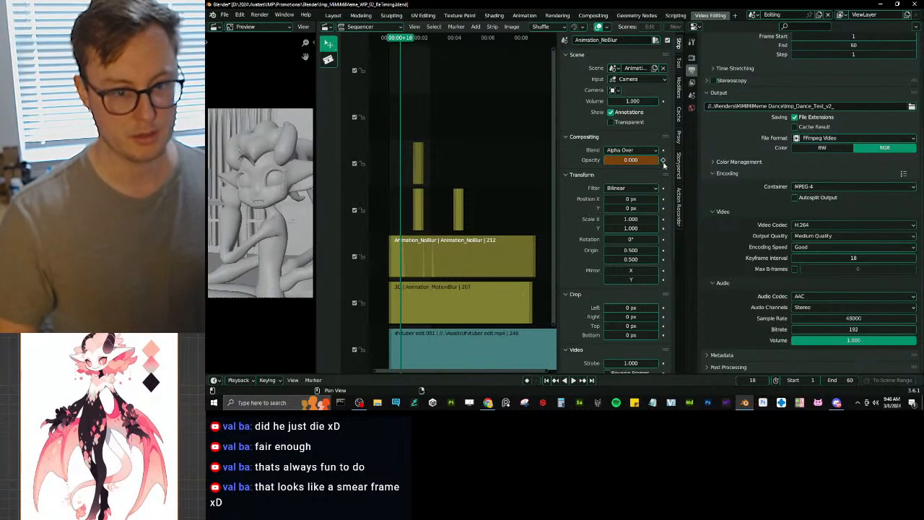
pyautogui.click(663, 161)
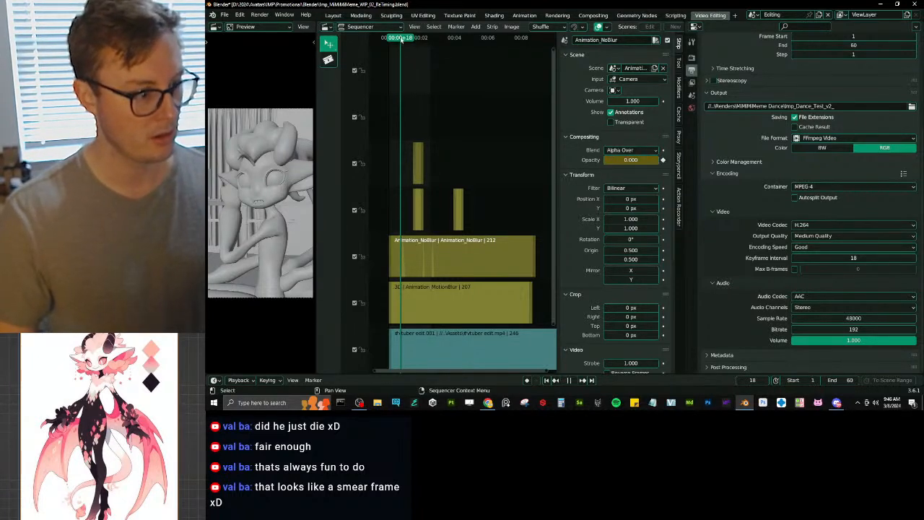
pyautogui.click(401, 38)
pyautogui.hotkey('ctrl', 's')
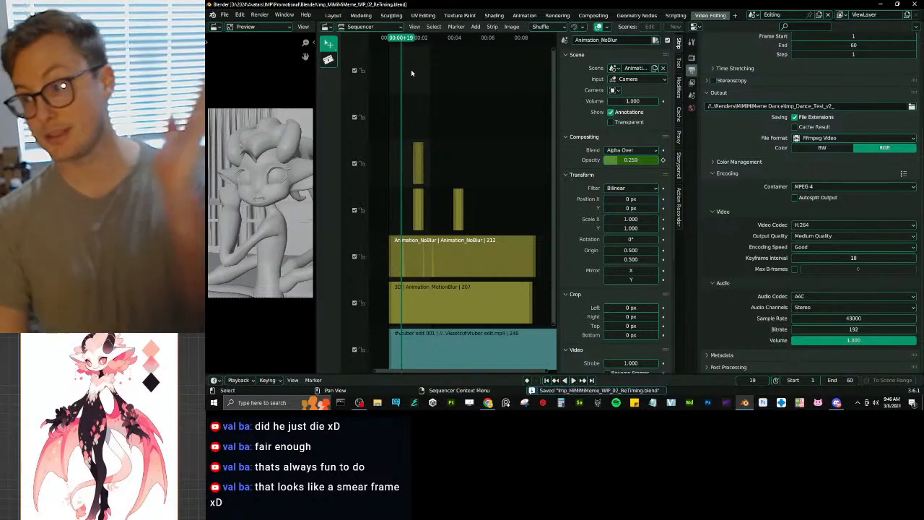
# Step: Render the sequence around frame 20 to examine that frame for blur, and close the render window
pyautogui.press('Right')
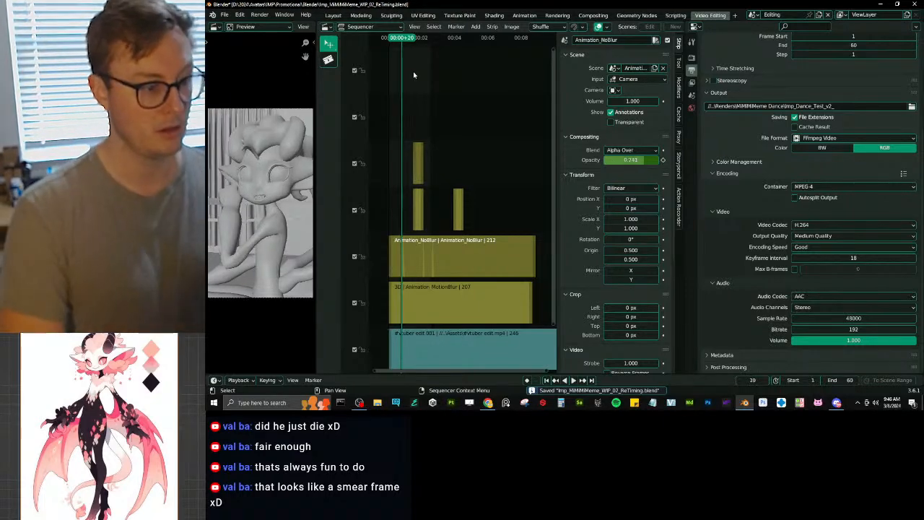
pyautogui.hotkey('ctrl', 'F12')
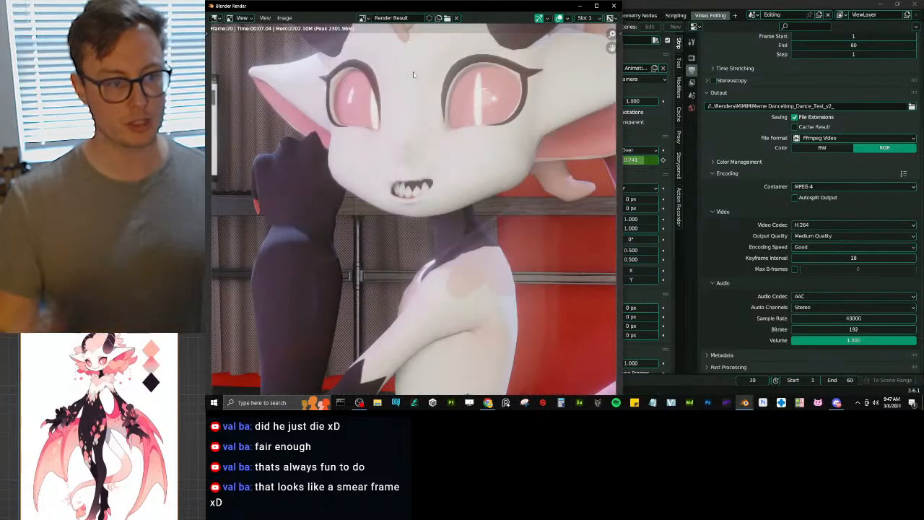
pyautogui.scroll(-5, 418, 132)
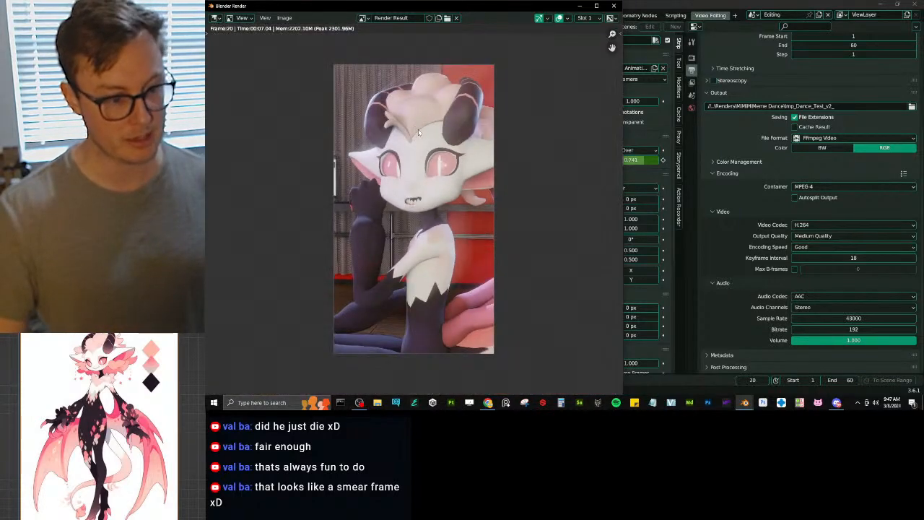
pyautogui.click(614, 6)
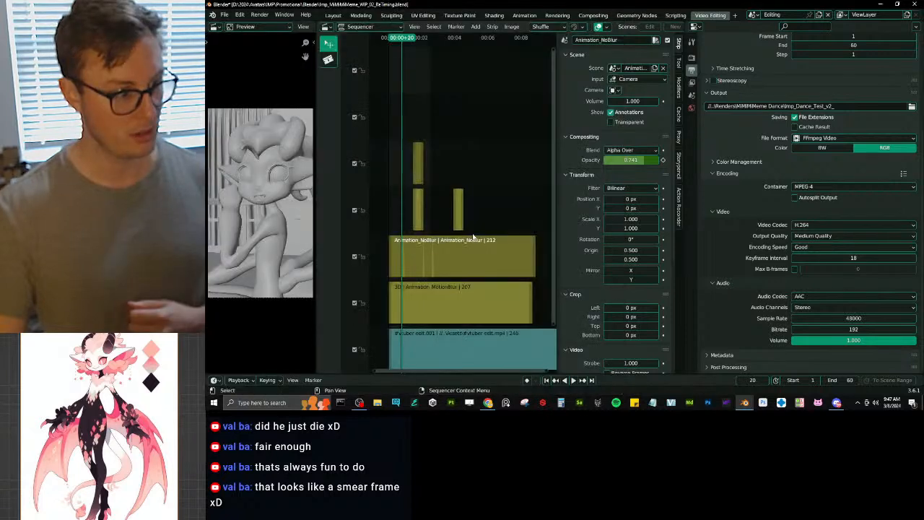
# Step: Keyframe the Animation_NoBlur strip's opacity at 1 on frame 20 and save the file
pyautogui.click(632, 160)
pyautogui.write('1')
pyautogui.press('Return')
pyautogui.click(663, 160)
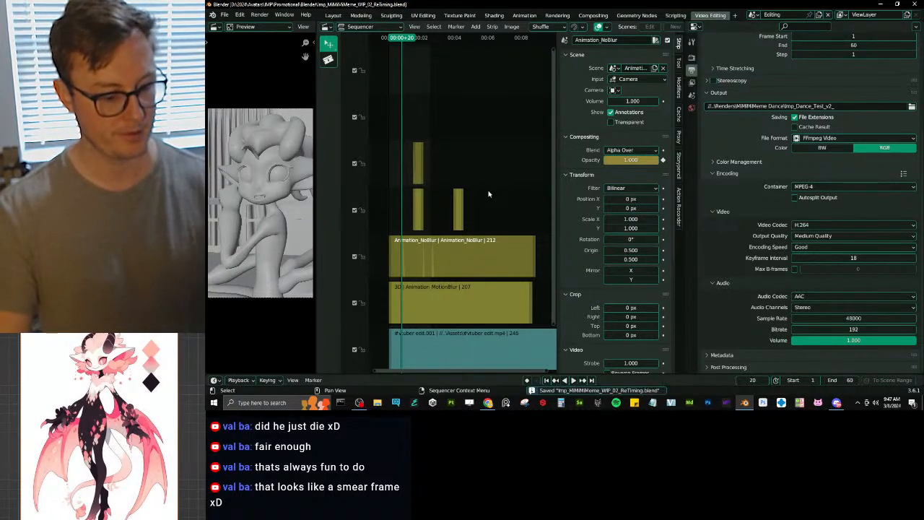
# Step: Render frame 20 again to compare its sharpness with the new opacity keyframe, and close the render window
pyautogui.hotkey('ctrl', 'F12')
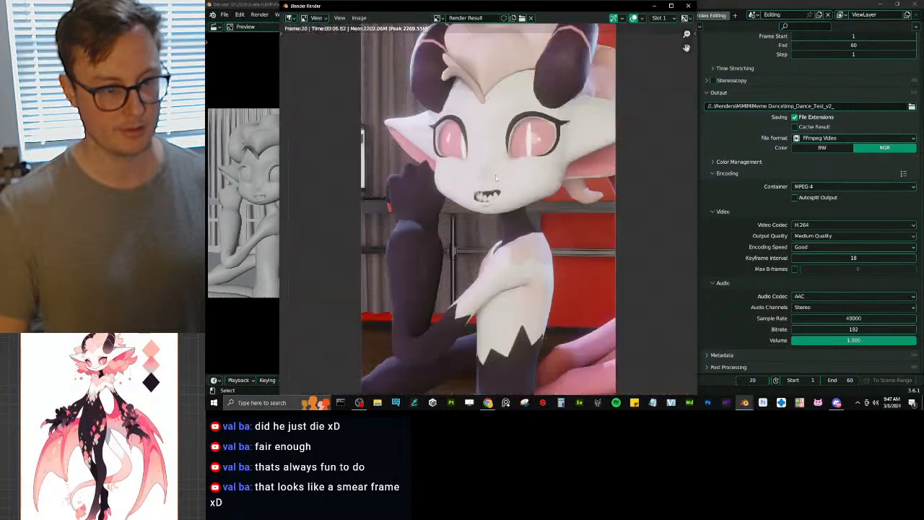
pyautogui.scroll(-2, 496, 179)
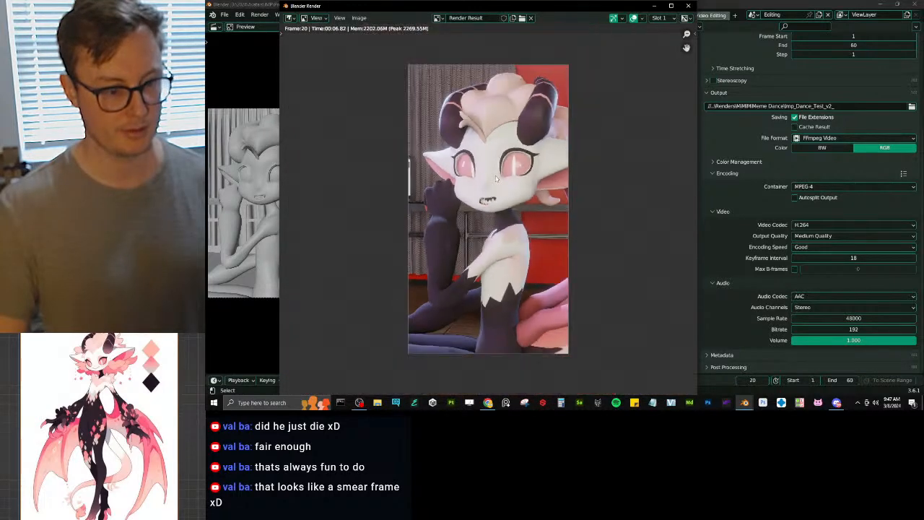
pyautogui.click(688, 6)
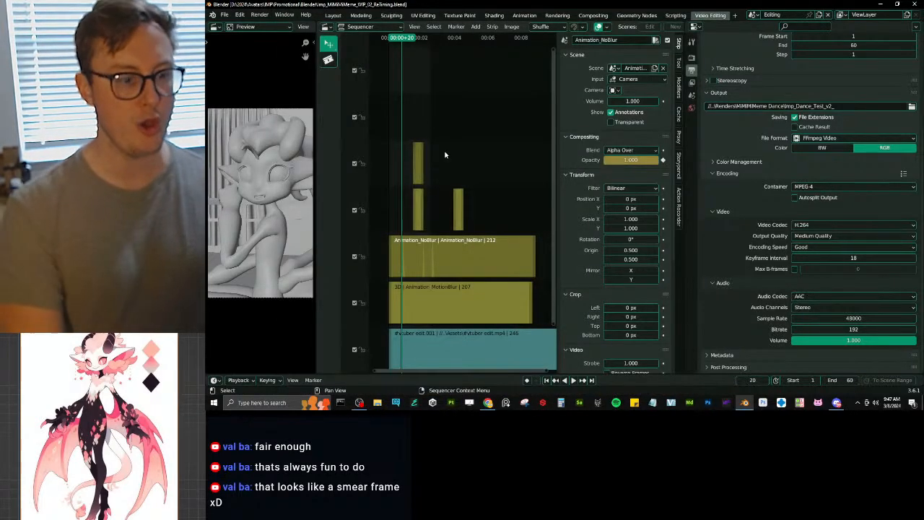
# Step: Step through the frames up to the cut after frame 63 and keyframe the Animation_NoBlur strip's opacity at 0 on frame 62
pyautogui.press('space')
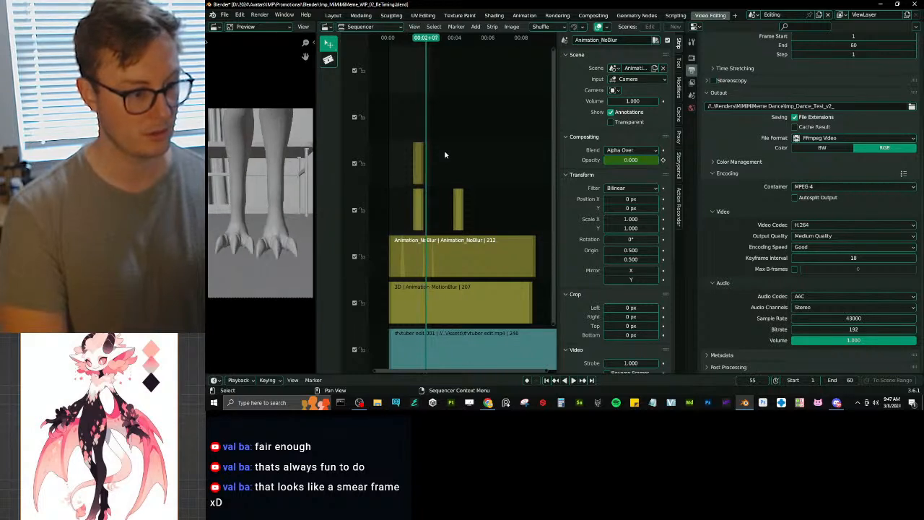
pyautogui.press('Left')
pyautogui.press('Left')
pyautogui.press('Left')
pyautogui.press('Right')
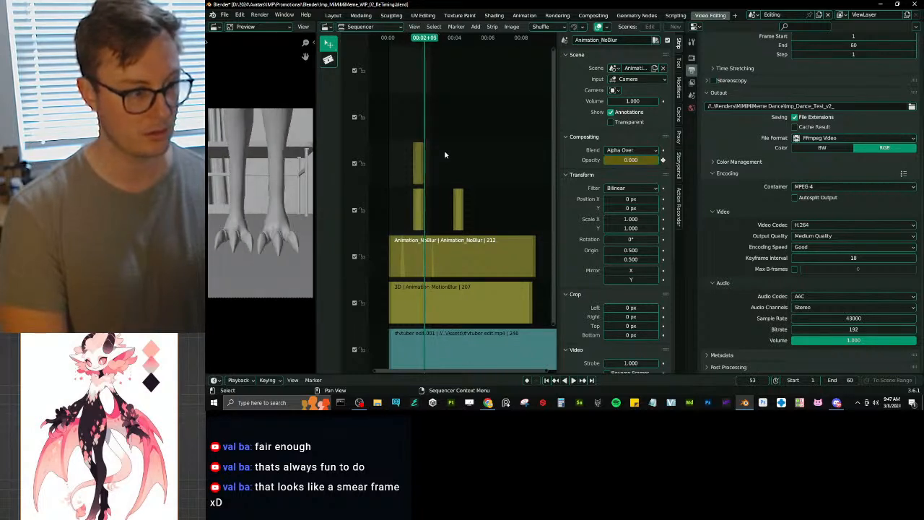
pyautogui.press('Right')
pyautogui.press('Right')
pyautogui.press('Right')
pyautogui.press('Right')
pyautogui.press('Right')
pyautogui.press('Right')
pyautogui.press('Right')
pyautogui.press('Right')
pyautogui.press('Right')
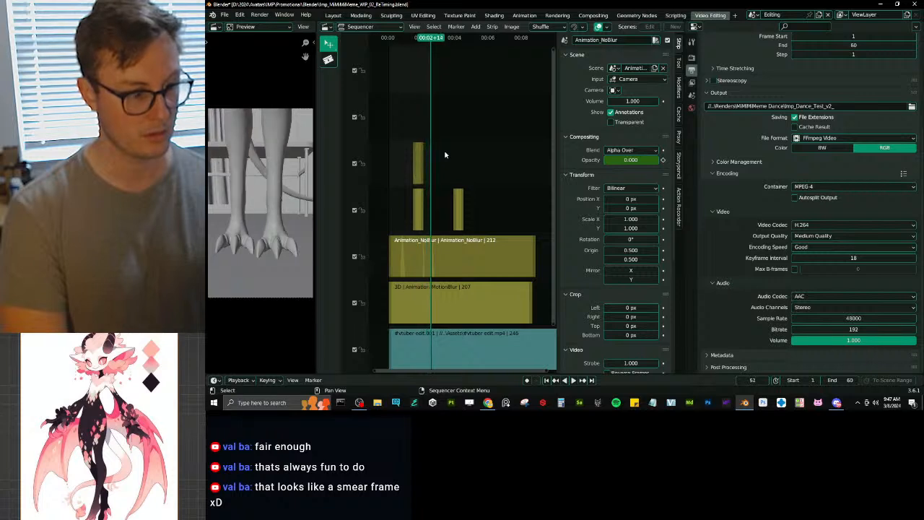
pyautogui.press('Right')
pyautogui.press('Right')
pyautogui.press('Right')
pyautogui.press('Left')
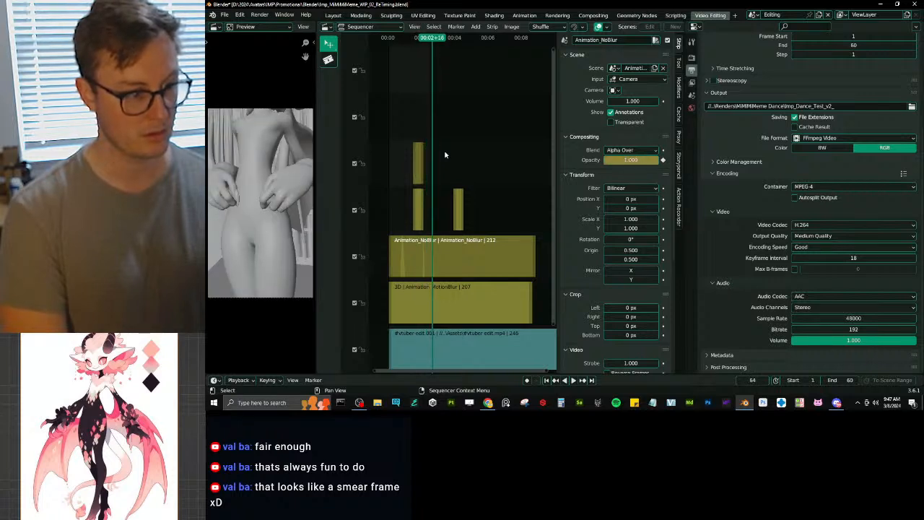
pyautogui.press('Left')
pyautogui.press('Left')
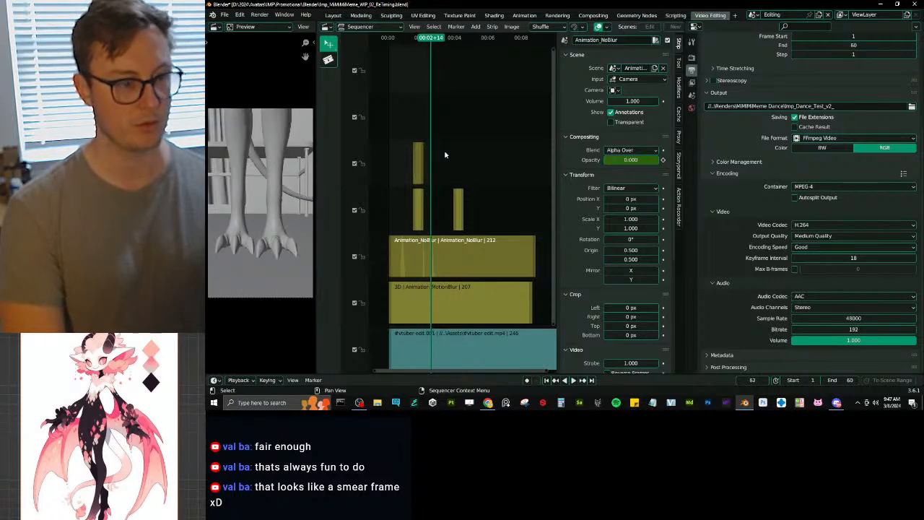
pyautogui.click(662, 160)
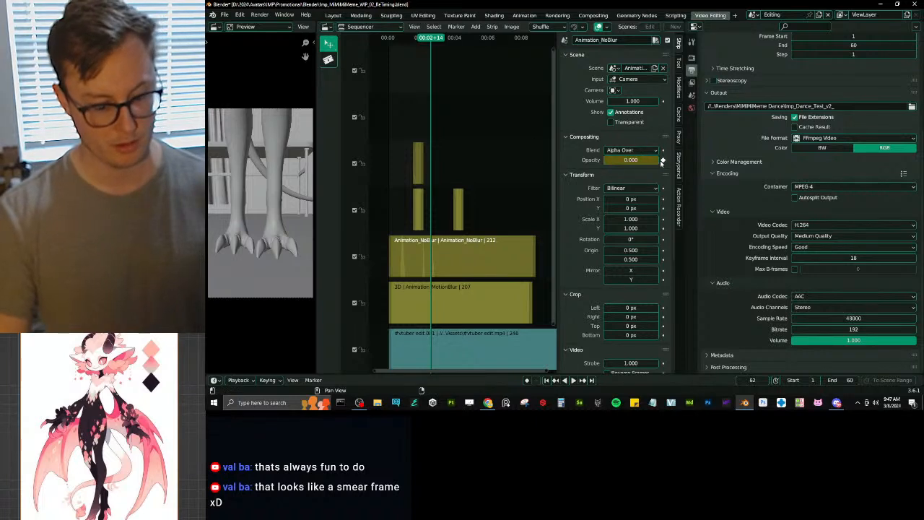
# Step: Try to set the Animation_NoBlur strip's opacity to 1 on frame 63
pyautogui.press('Right')
pyautogui.press('Right')
pyautogui.press('Left')
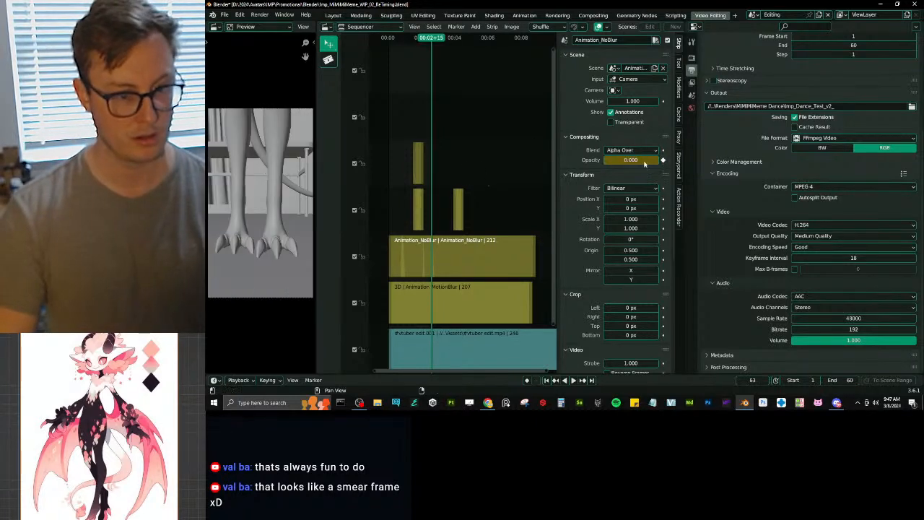
pyautogui.write('1')
pyautogui.press('Return')
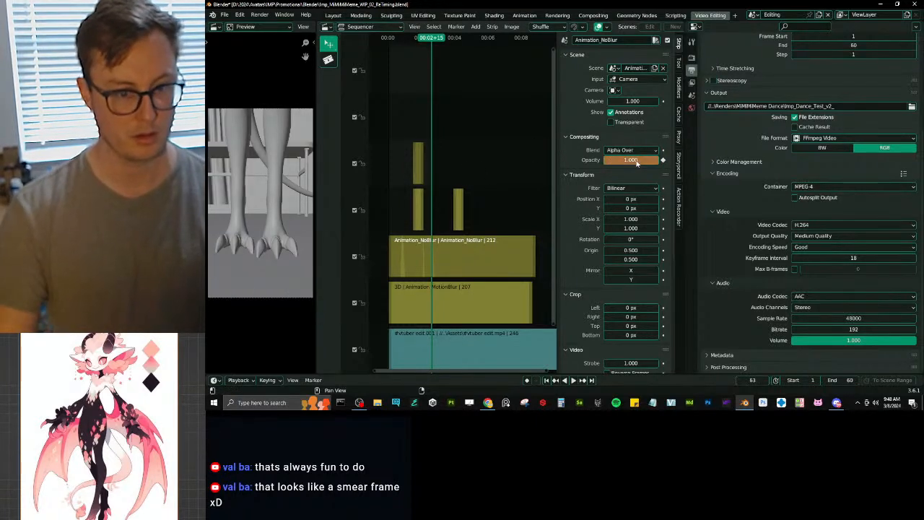
pyautogui.press('Right')
pyautogui.press('Left')
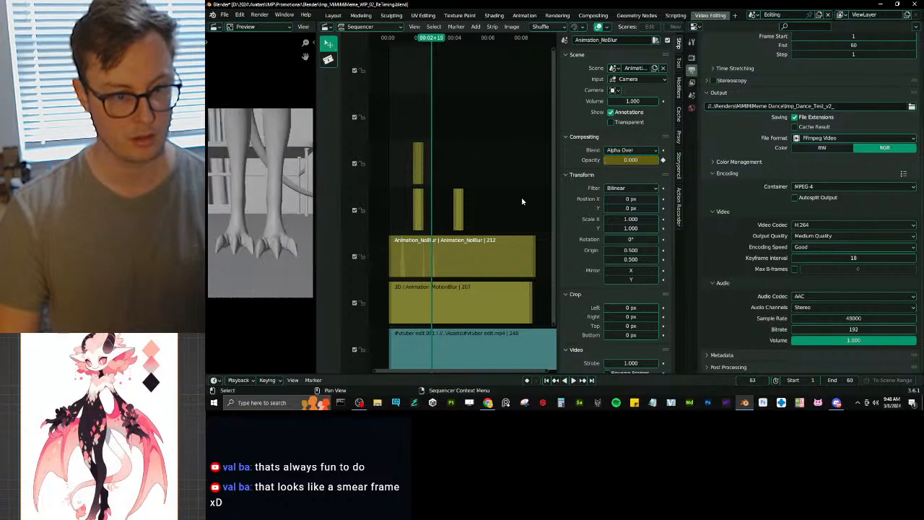
# Step: Re-key the Animation_NoBlur strip's opacity at 1 on frame 64
pyautogui.press('Right')
pyautogui.click(646, 160)
pyautogui.press('Escape')
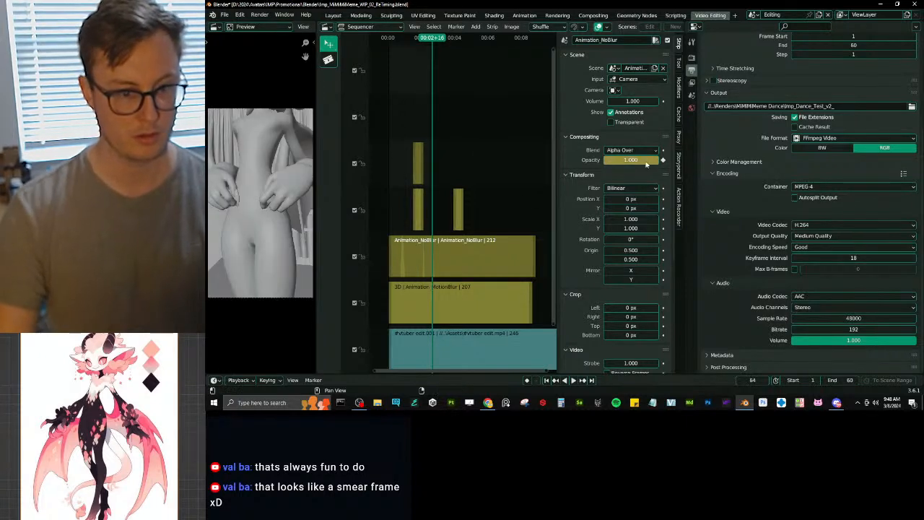
pyautogui.rightClick(654, 161)
pyautogui.click(653, 162)
# Step: Step forward to the frames around the next cut and keyframe the Animation_NoBlur strip's opacity at 0 on frame 76
pyautogui.press('Right')
pyautogui.press('Right')
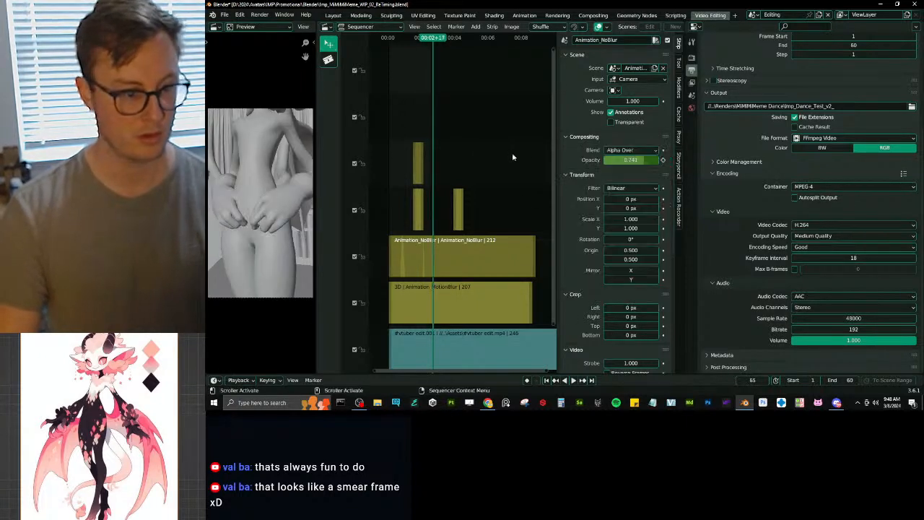
pyautogui.press('Right')
pyautogui.press('Right')
pyautogui.press('Right')
pyautogui.press('Right')
pyautogui.press('Right')
pyautogui.press('Right')
pyautogui.press('Right')
pyautogui.press('Right')
pyautogui.press('Right')
pyautogui.press('Right')
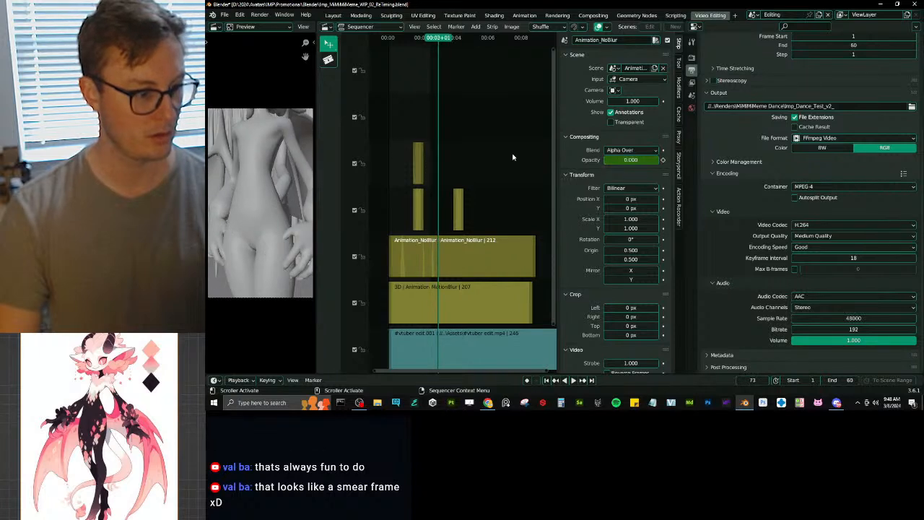
pyautogui.press('Left')
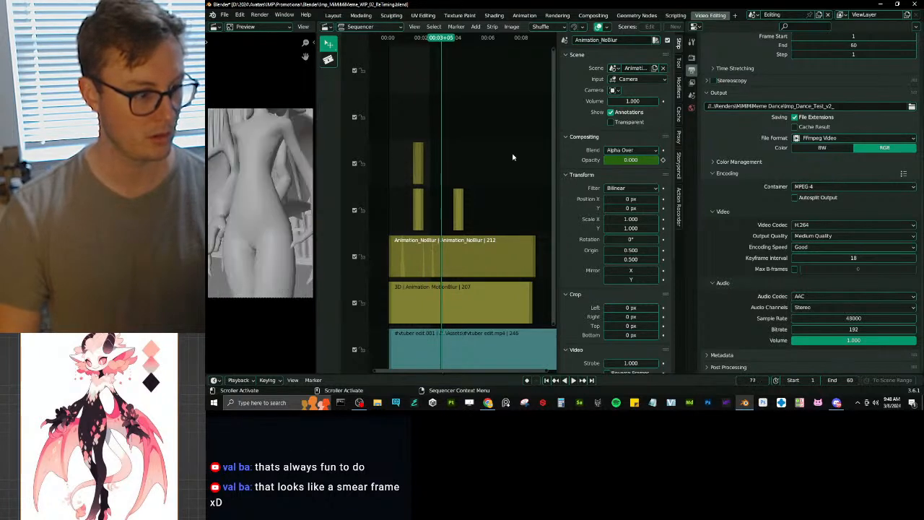
pyautogui.press('Left')
pyautogui.press('Right')
pyautogui.press('Left')
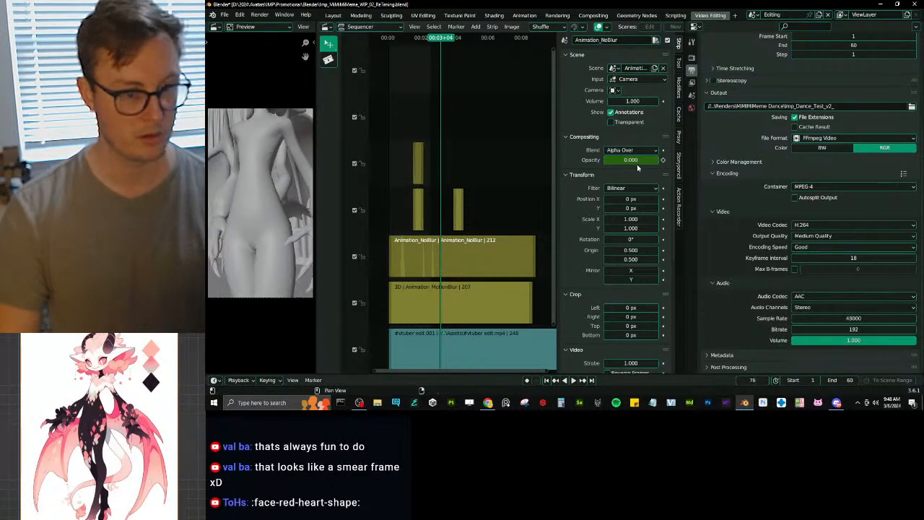
pyautogui.rightClick(641, 163)
pyautogui.click(641, 164)
# Step: Keyframe the Animation_NoBlur strip's opacity at 1 on frames 77 and 78
pyautogui.press('Right')
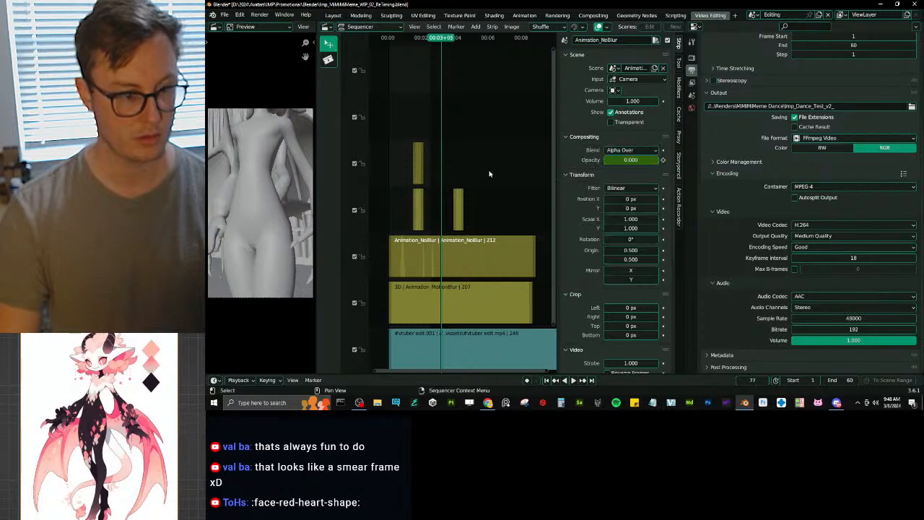
pyautogui.write('1')
pyautogui.press('Return')
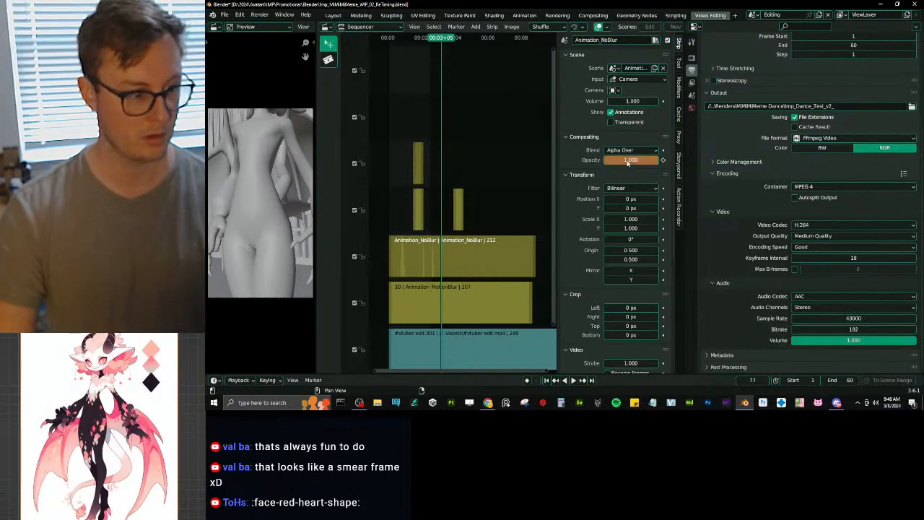
pyautogui.press('i')
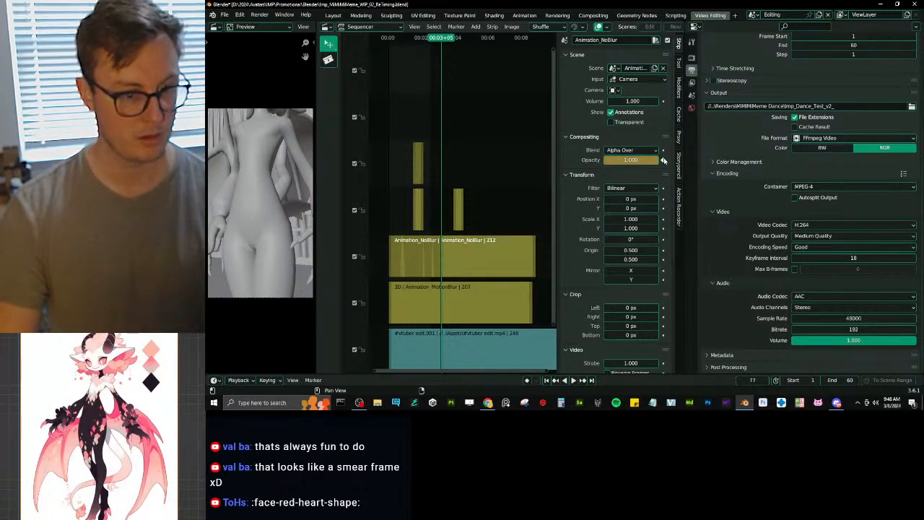
pyautogui.press('Right')
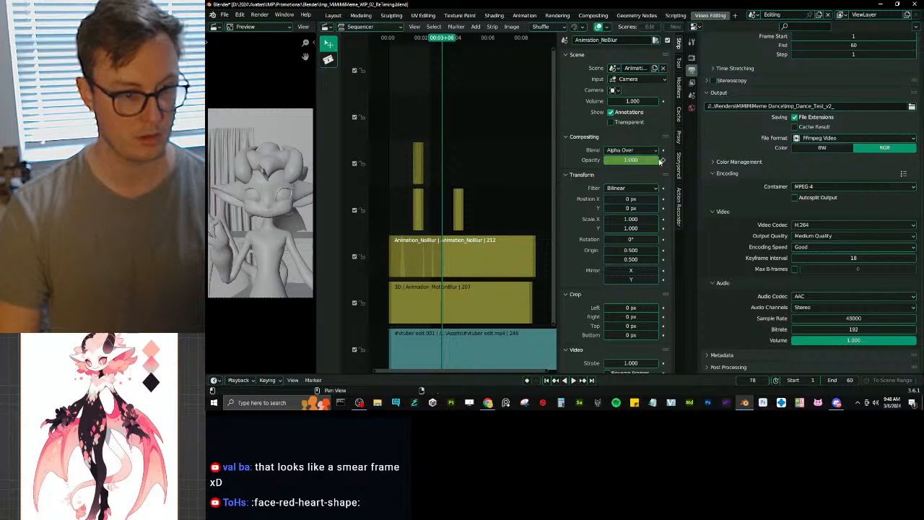
# Step: Advance to frame 80 and keyframe the Animation_NoBlur strip's opacity at 0 there
pyautogui.press('Right')
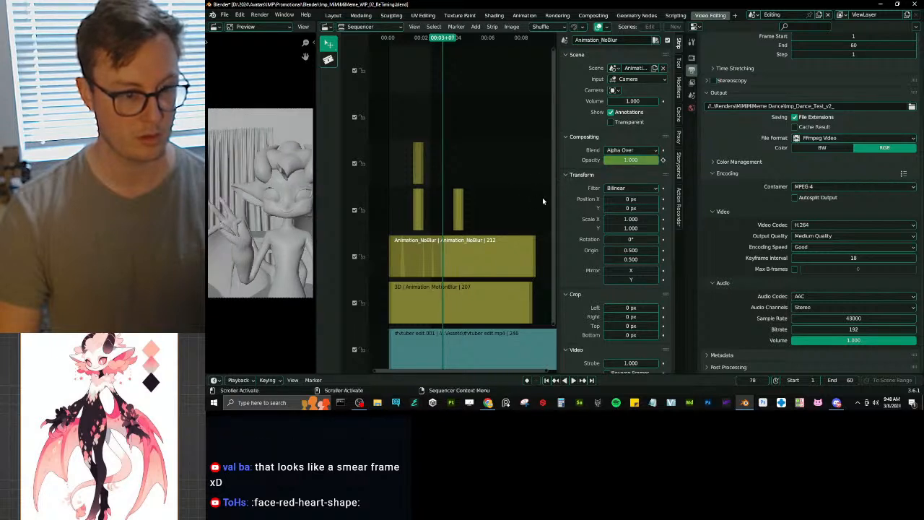
pyautogui.press('Right')
pyautogui.click(646, 162)
pyautogui.write('0')
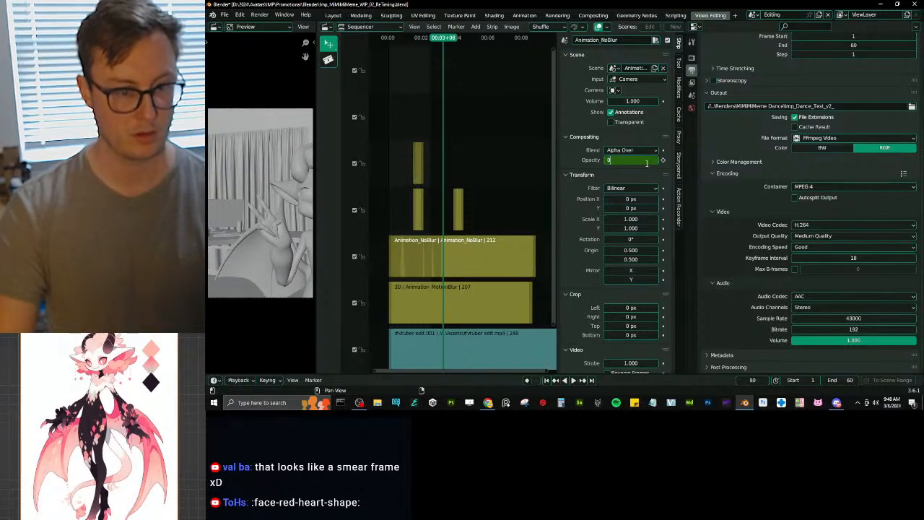
pyautogui.press('Return')
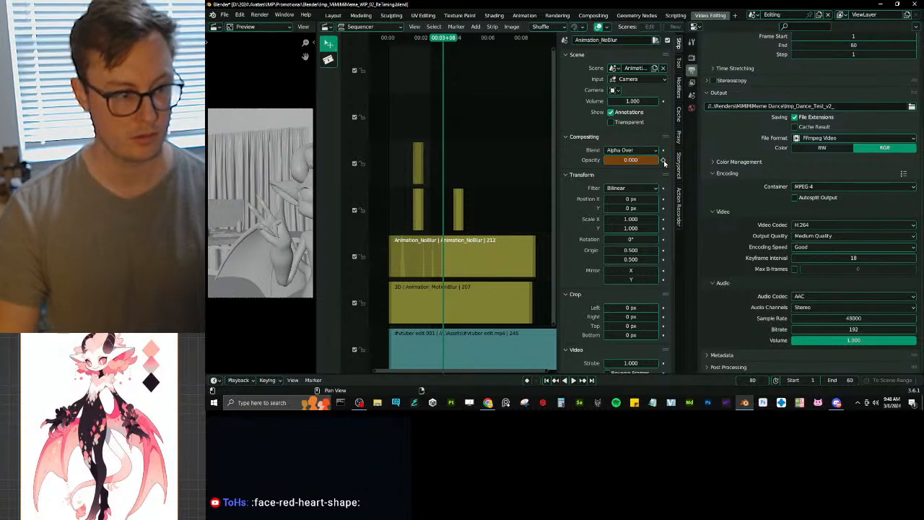
pyautogui.click(662, 160)
# Step: Step back and forth and play through the frames around 77 to 85 to check the opacity keys at the cut
pyautogui.press('Right')
pyautogui.press('Right')
pyautogui.press('Right')
pyautogui.press('Right')
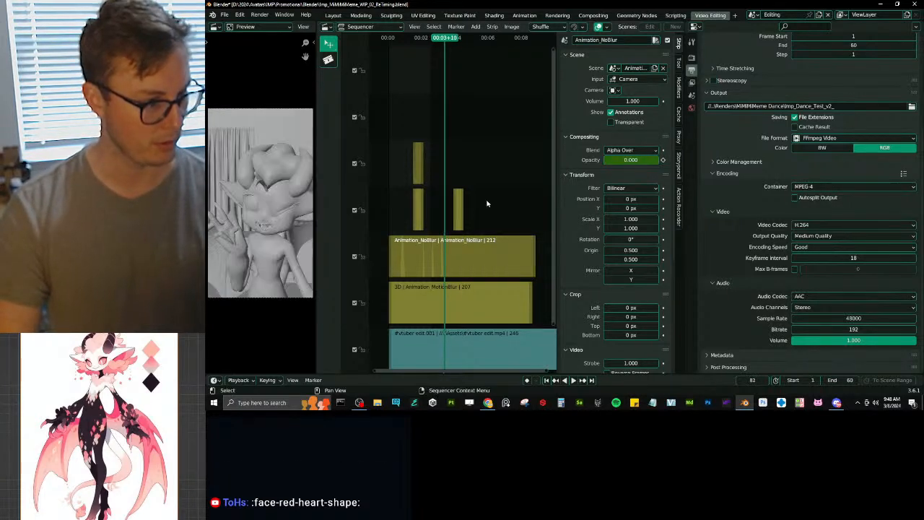
pyautogui.press('Left')
pyautogui.press('Left')
pyautogui.press('Left')
pyautogui.press('Left')
pyautogui.press('Left')
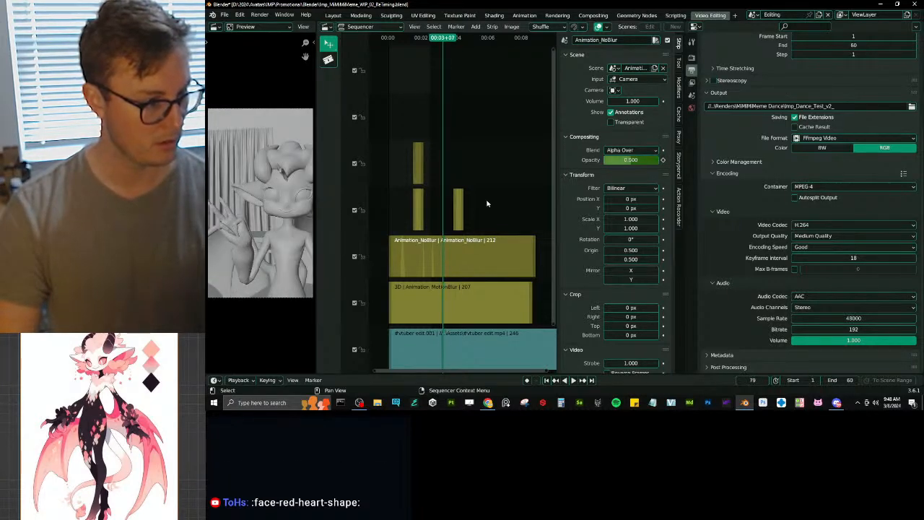
pyautogui.press('Left')
pyautogui.press('Left')
pyautogui.press('Right')
pyautogui.press('Right')
pyautogui.press('Right')
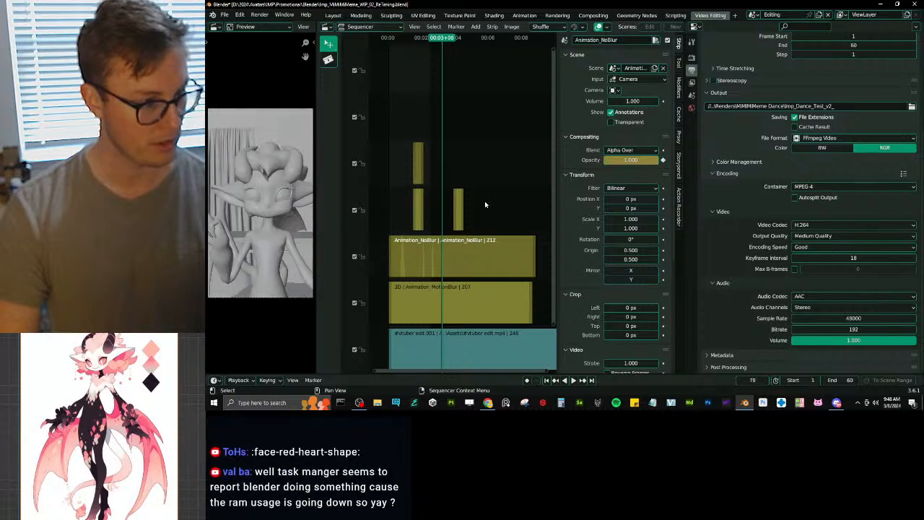
pyautogui.press('Right')
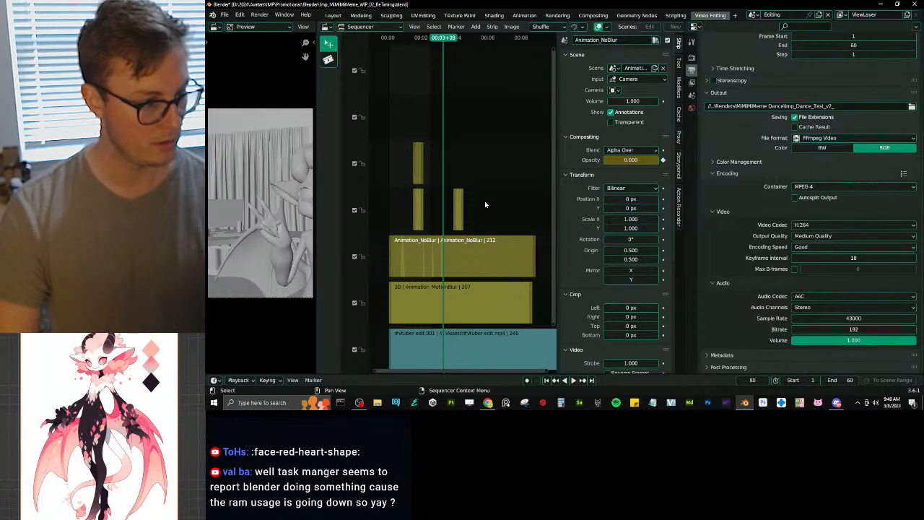
pyautogui.press('space')
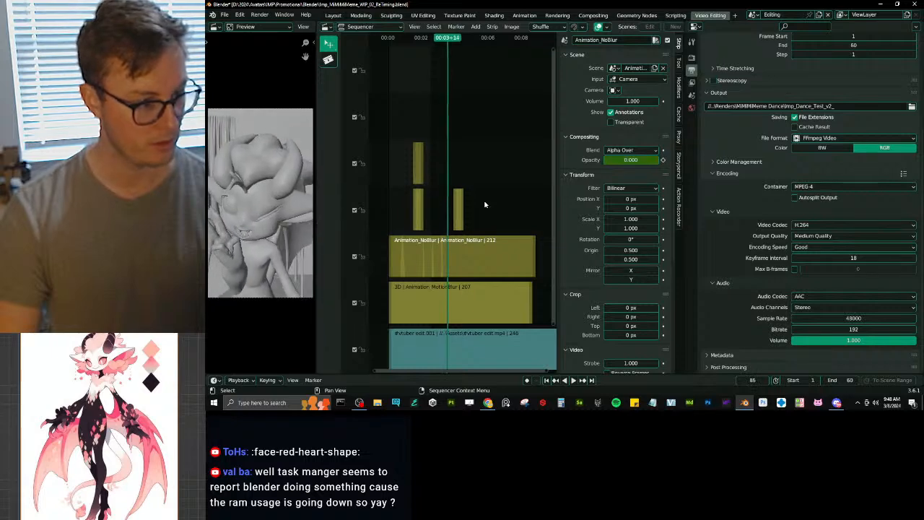
pyautogui.press('Left')
pyautogui.press('Left')
pyautogui.press('Left')
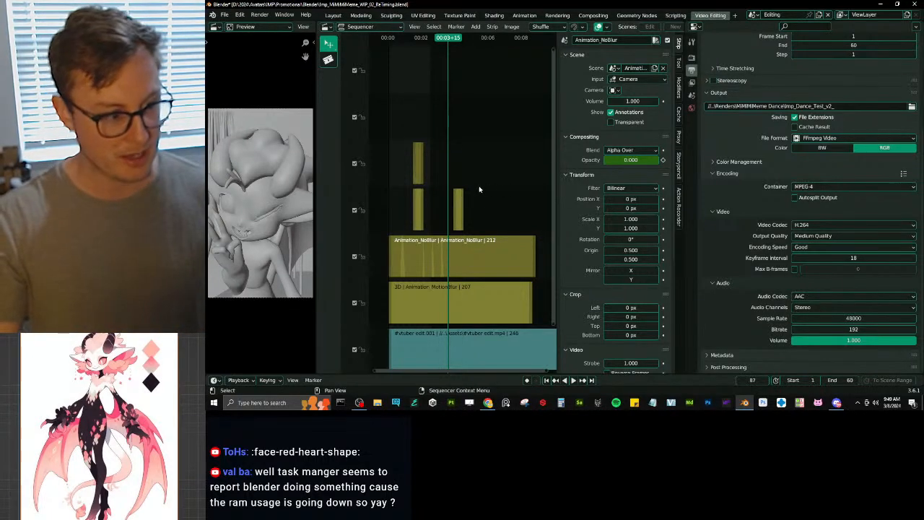
# Step: Render frame 87, inspect the full image in the render window, and close the window
pyautogui.press('BackSpace')
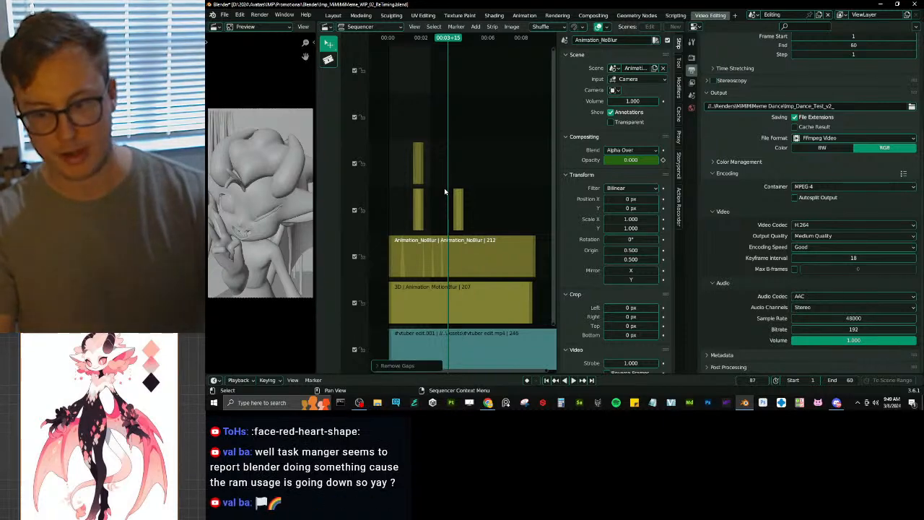
pyautogui.hotkey('ctrl', 'F12')
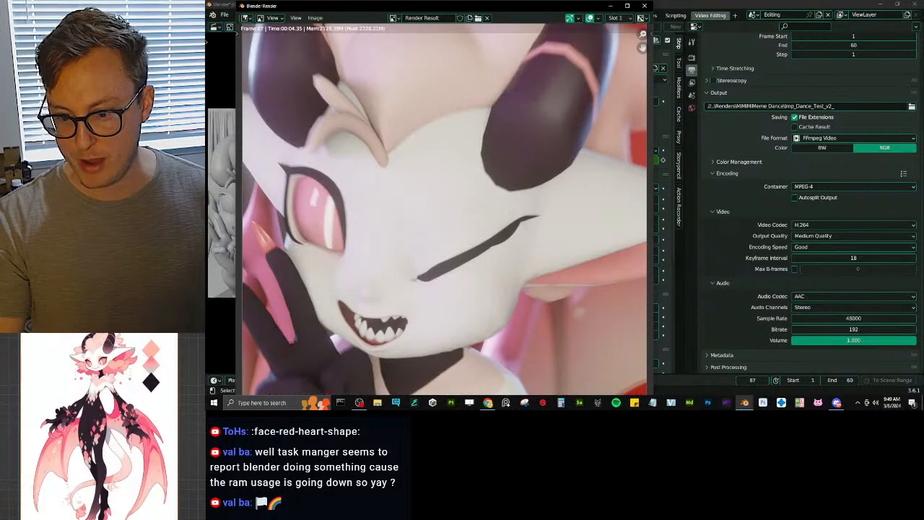
pyautogui.press('Home')
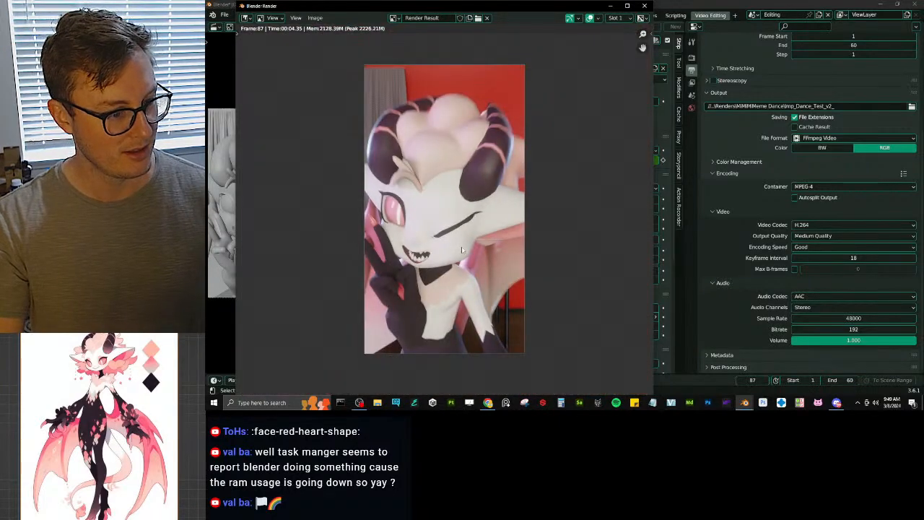
pyautogui.scroll(1, 462, 250)
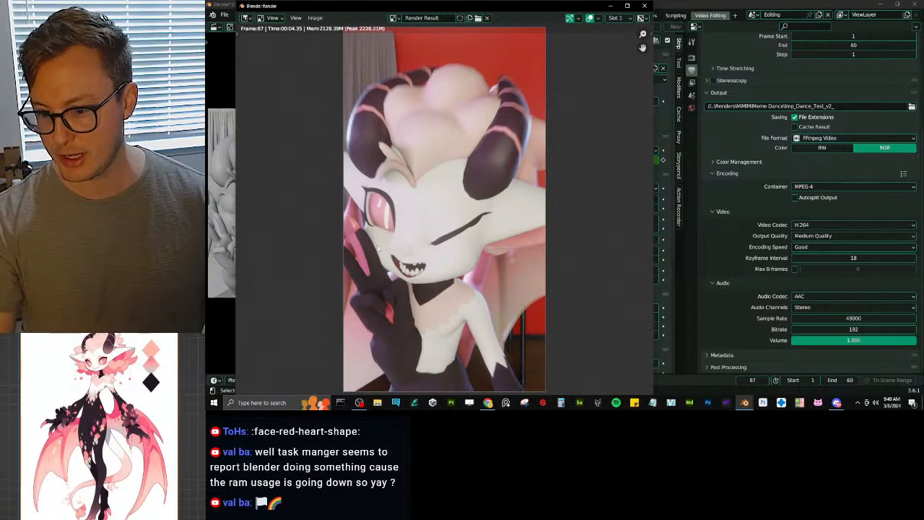
pyautogui.click(644, 5)
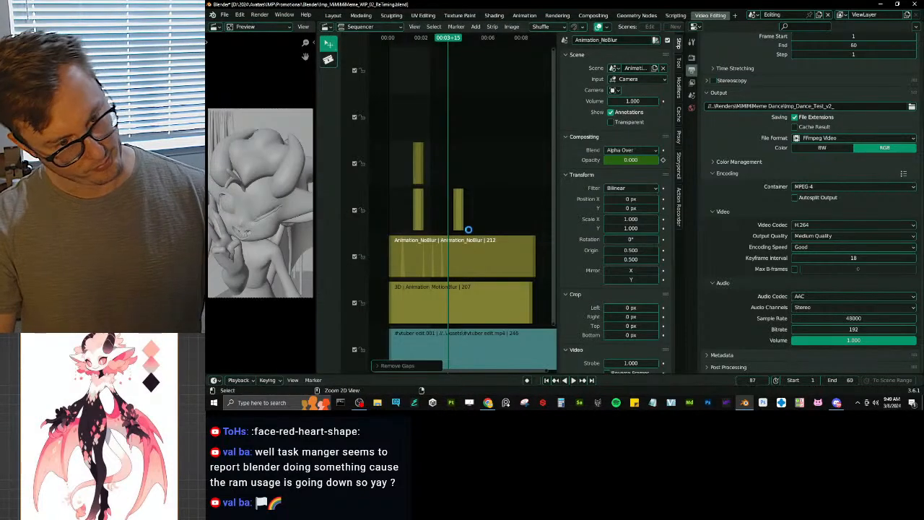
# Step: Save the project file and replay the edit from frame 68 through the newly keyed cut
pyautogui.hotkey('ctrl', 's')
pyautogui.press('space')
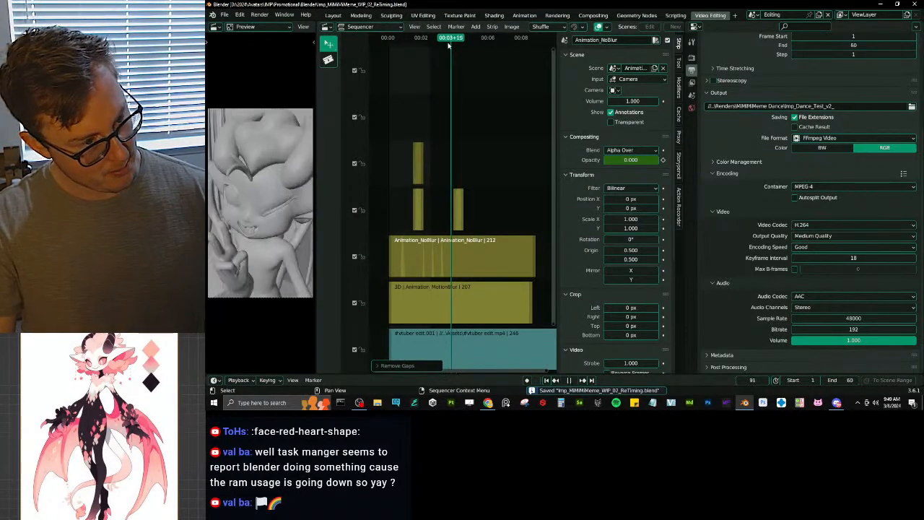
pyautogui.press('space')
pyautogui.moveTo(447, 45)
pyautogui.mouseDown()
pyautogui.moveTo(427, 46)
pyautogui.moveTo(435, 49)
pyautogui.mouseUp()
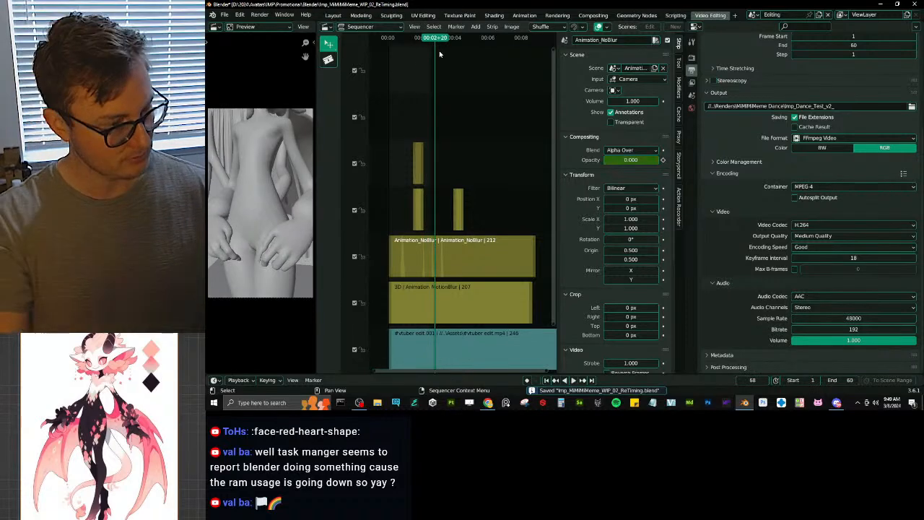
pyautogui.press('space')
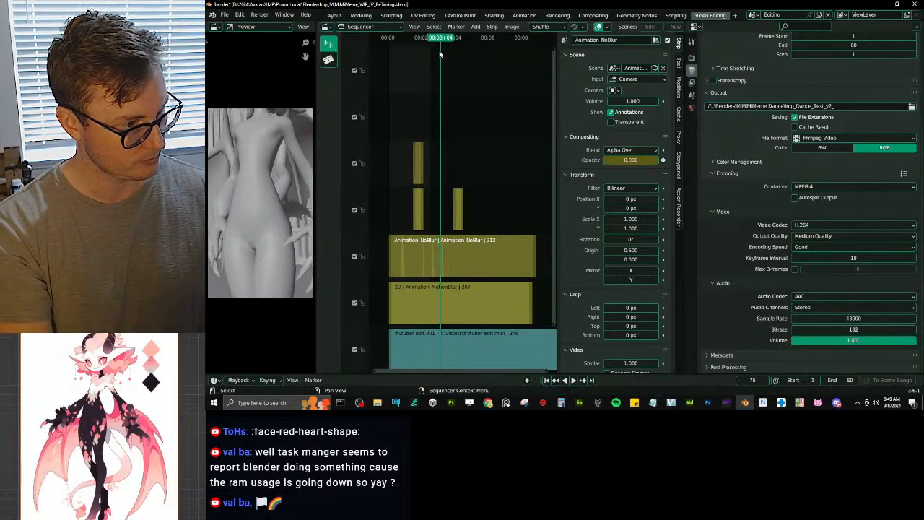
# Step: Step backward and forward through the frames between about 76 and 84 to examine the transition at the cut
pyautogui.press('Left')
pyautogui.press('Left')
pyautogui.press('Left')
pyautogui.press('Left')
pyautogui.press('Left')
pyautogui.press('Left')
pyautogui.press('Left')
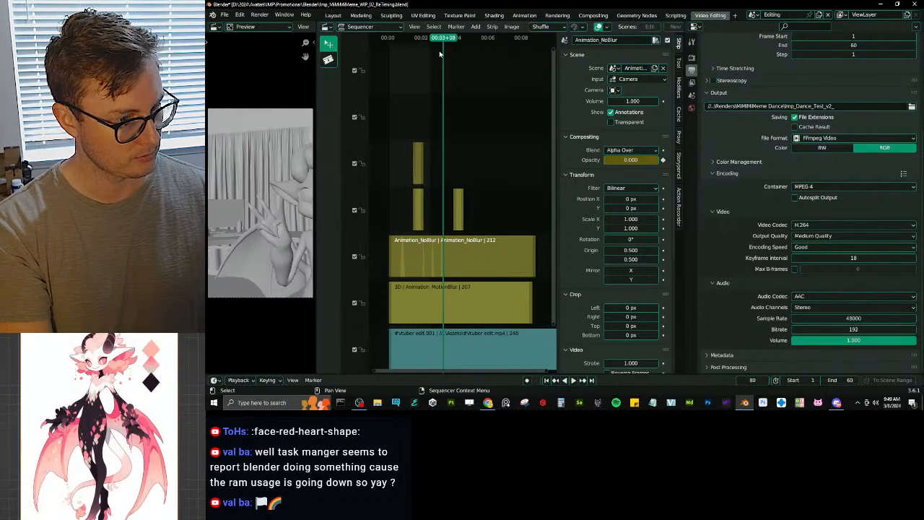
pyautogui.press('Right')
pyautogui.press('Right')
pyautogui.press('Right')
pyautogui.press('Right')
pyautogui.press('Right')
pyautogui.press('Right')
pyautogui.press('Right')
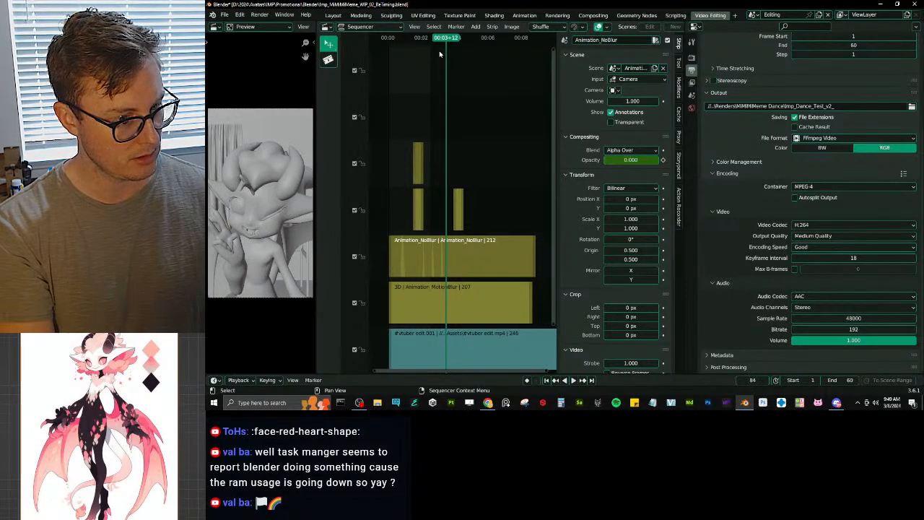
# Step: Step forward past the next cut, up to frame 95, and return to frame 92 just before it
pyautogui.press('Right')
pyautogui.press('Right')
pyautogui.press('Right')
pyautogui.press('Right')
pyautogui.press('Right')
pyautogui.press('Right')
pyautogui.press('Right')
pyautogui.press('Right')
pyautogui.press('Right')
pyautogui.press('Right')
pyautogui.press('Right')
pyautogui.press('Right')
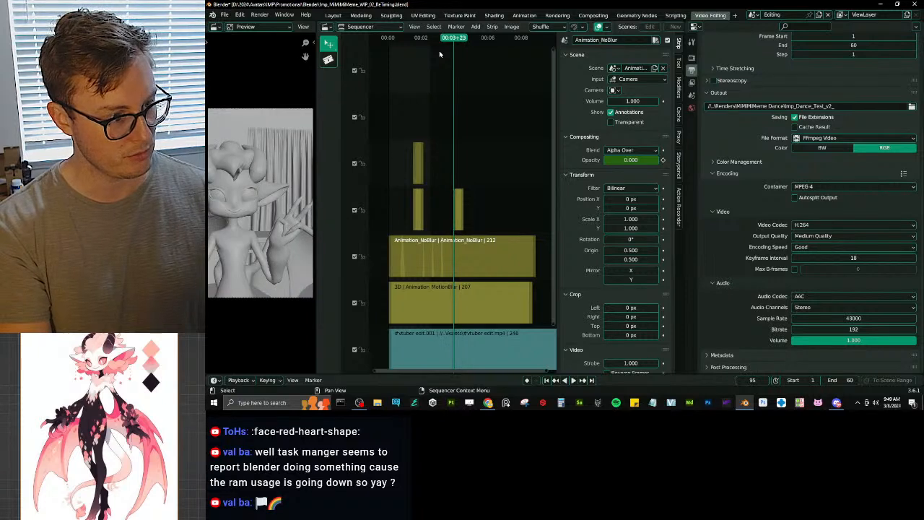
pyautogui.press('Left')
pyautogui.press('Left')
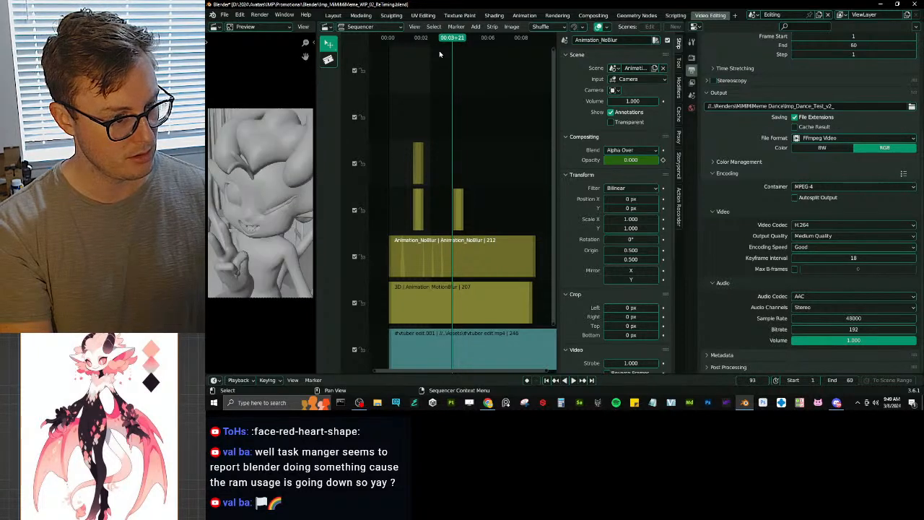
pyautogui.press('Left')
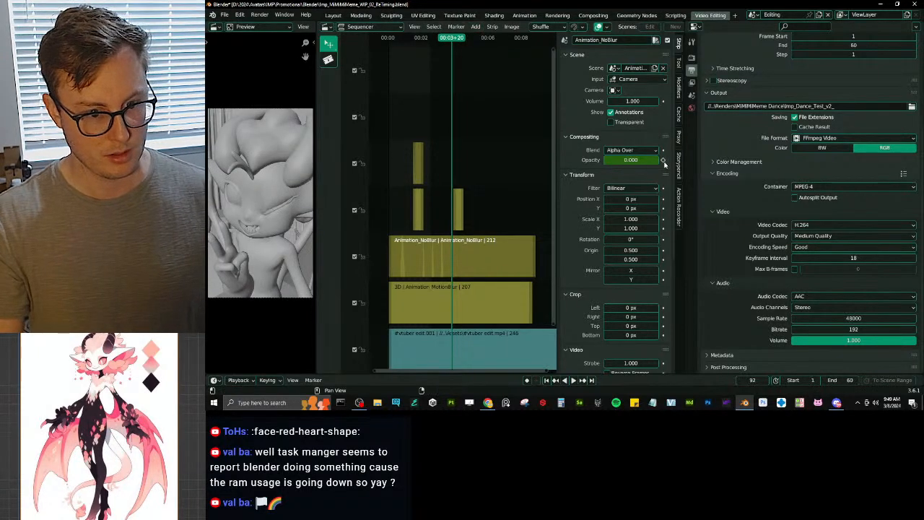
# Step: Keyframe the Animation_NoBlur strip's opacity at 1 on frame 93
pyautogui.press('Right')
pyautogui.press('Right')
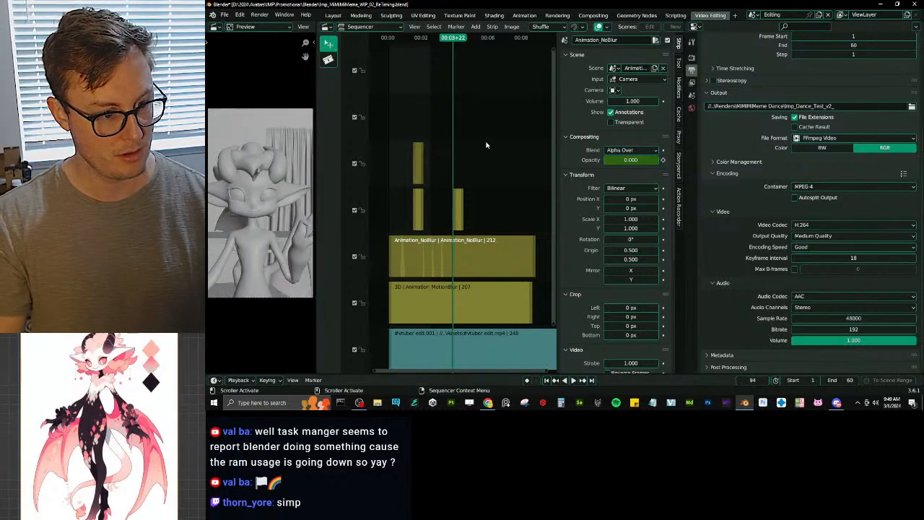
pyautogui.press('Left')
pyautogui.click(636, 160)
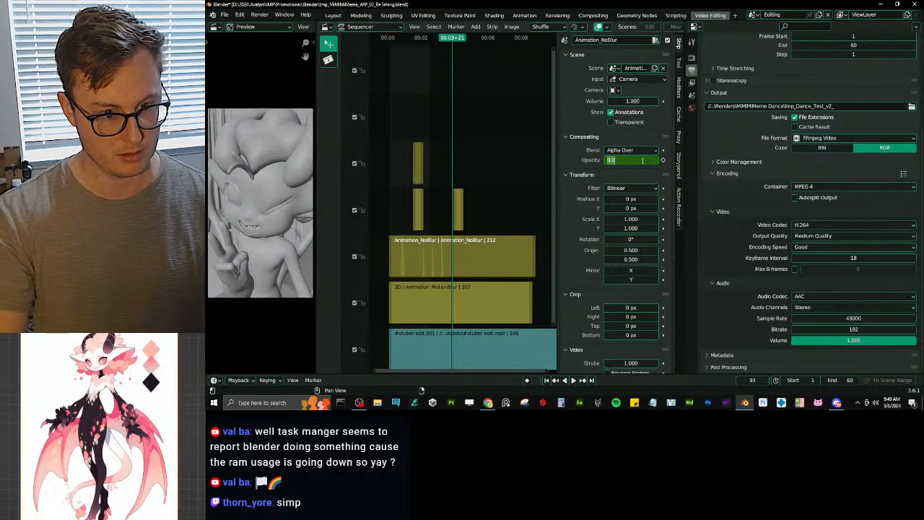
pyautogui.write('1')
pyautogui.press('Return')
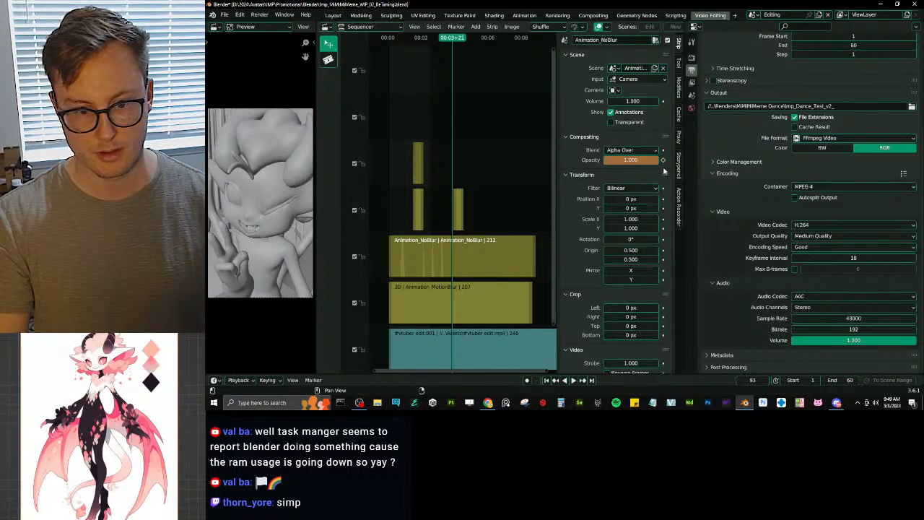
pyautogui.click(663, 159)
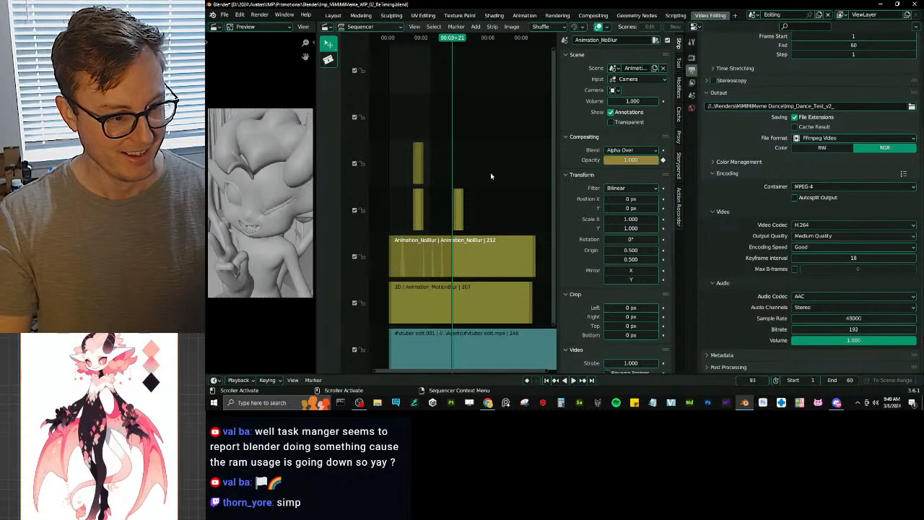
# Step: Keyframe the Animation_NoBlur strip's opacity at 0 on frame 97
pyautogui.press('Right')
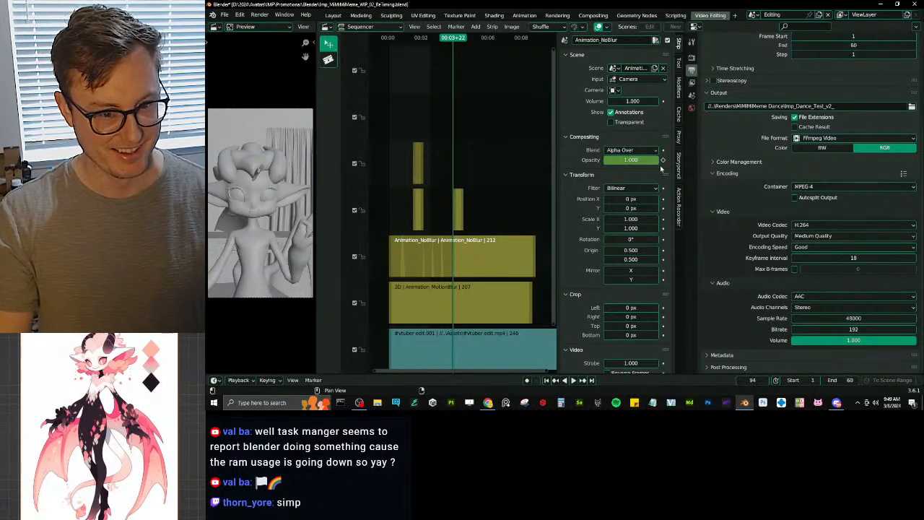
pyautogui.press('Right')
pyautogui.press('Right')
pyautogui.press('Right')
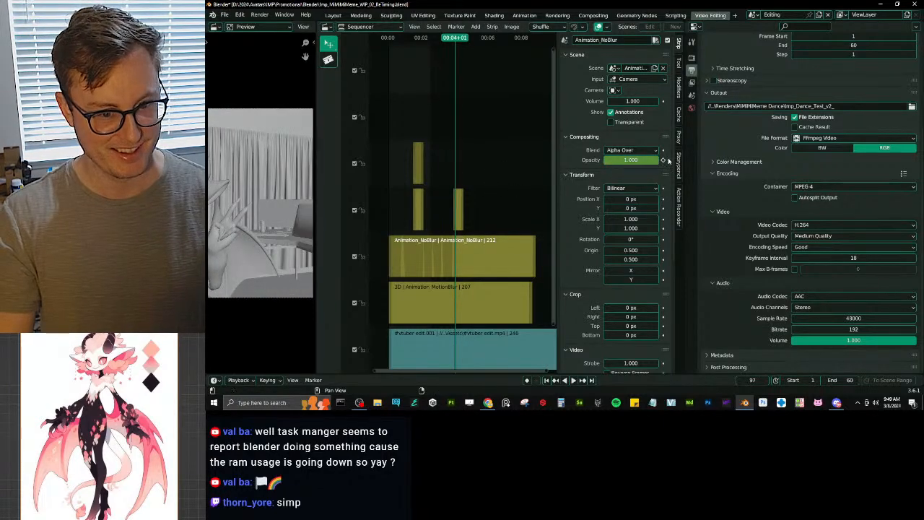
pyautogui.write('0')
pyautogui.press('Return')
pyautogui.click(663, 161)
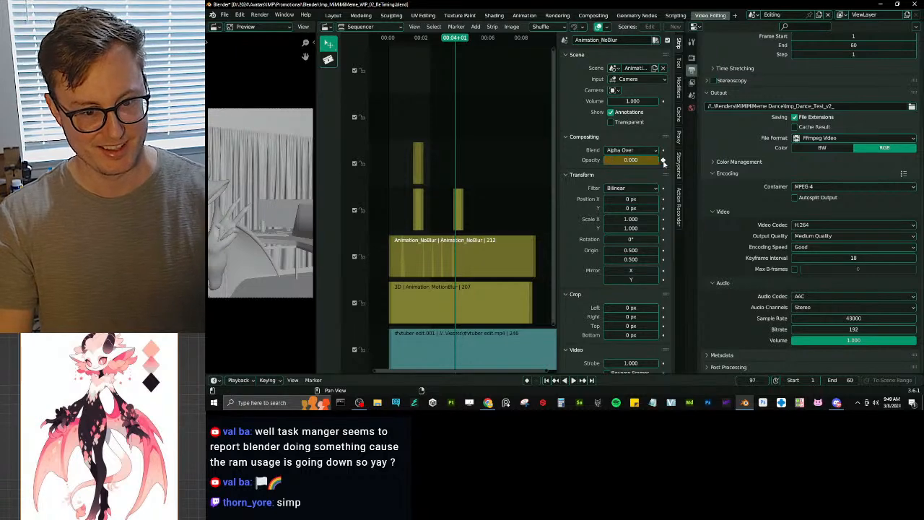
# Step: Return to frame 92 and save the project file
pyautogui.press('Left')
pyautogui.press('Left')
pyautogui.press('Left')
pyautogui.press('Left')
pyautogui.press('Left')
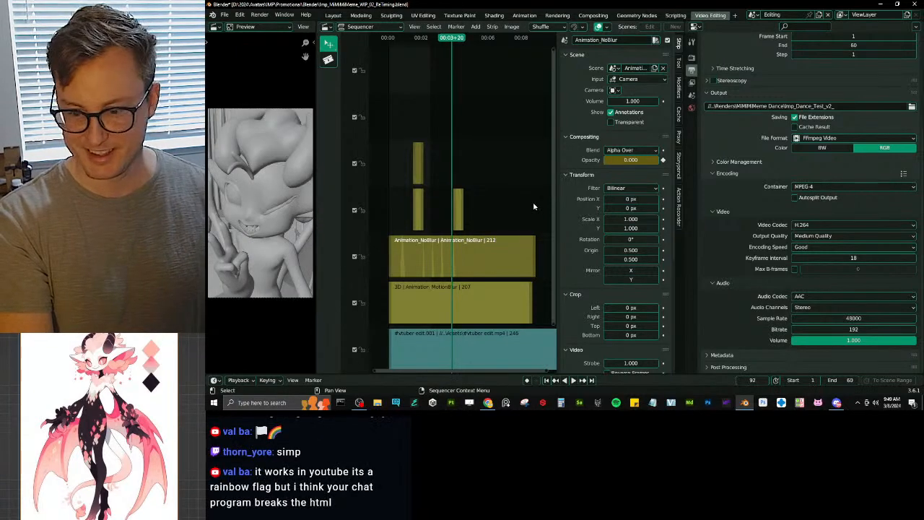
pyautogui.hotkey('ctrl', 's')
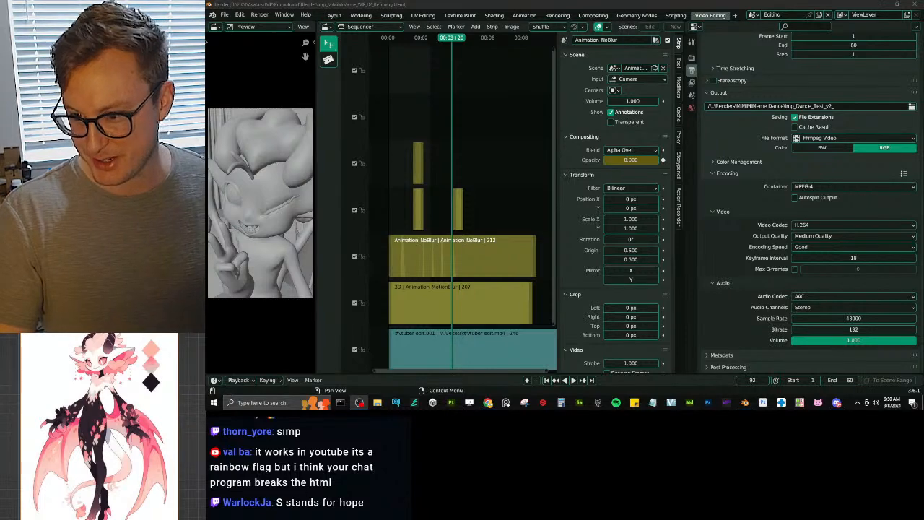
# Step: Capture the heart-shape chat message with the Snipping Tool and minimize its window
pyautogui.click(658, 134)
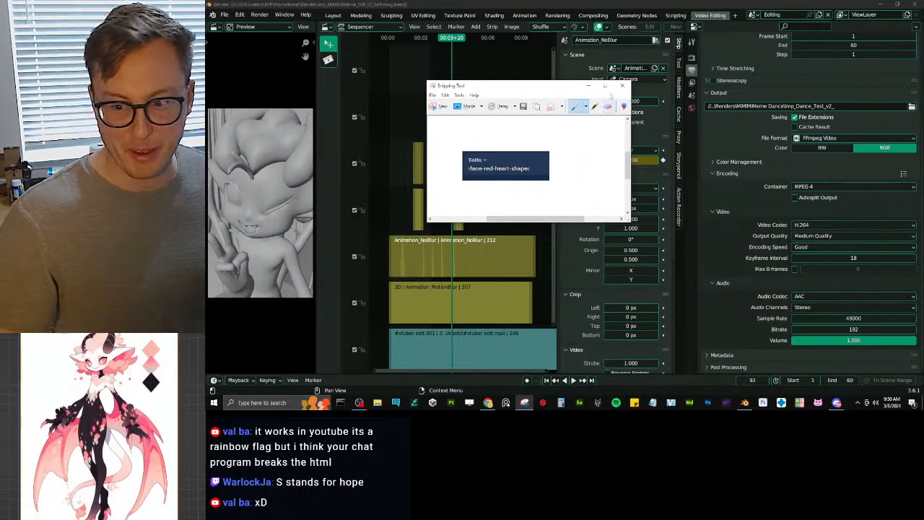
pyautogui.click(588, 85)
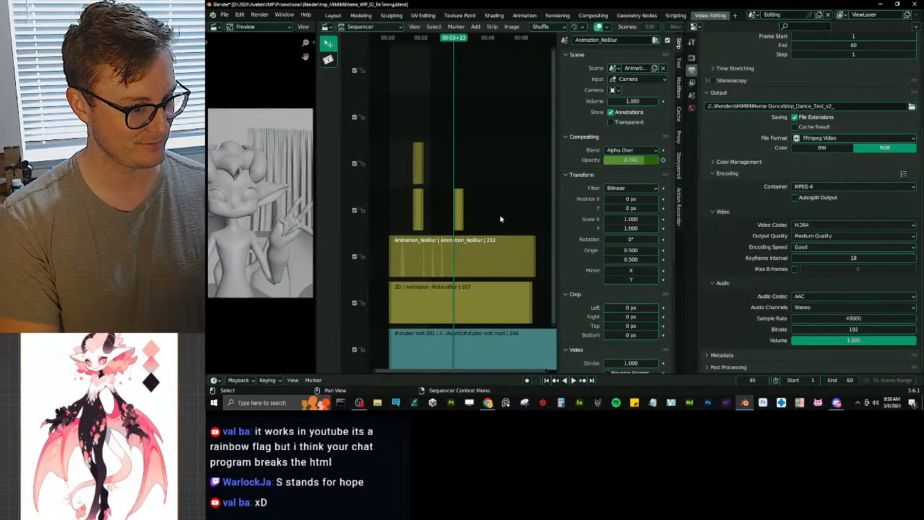
# Step: Examine the opacity fade on frames 93 to 95 and how it lines up with the start of the 3D.002 strip
pyautogui.press('Right')
pyautogui.press('Left')
pyautogui.press('Left')
pyautogui.press('Left')
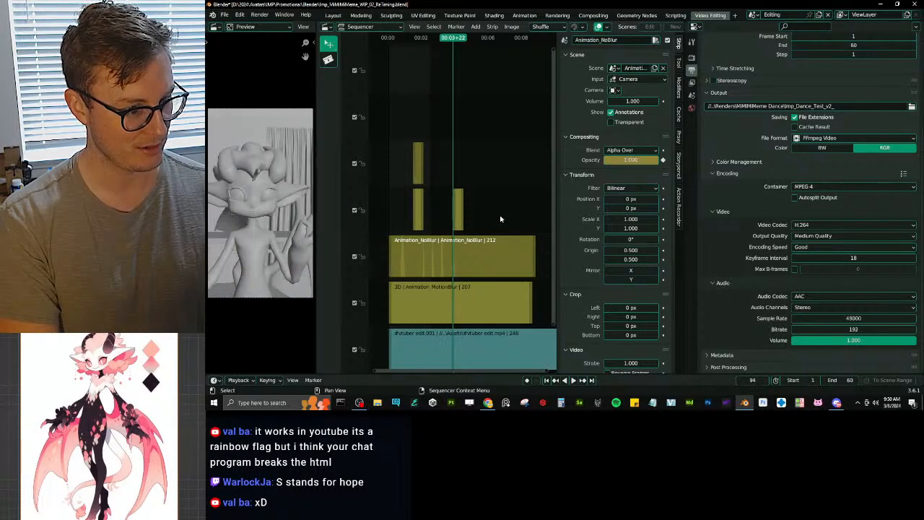
pyautogui.press('Right')
pyautogui.press('Right')
pyautogui.scroll(12, 461, 229)
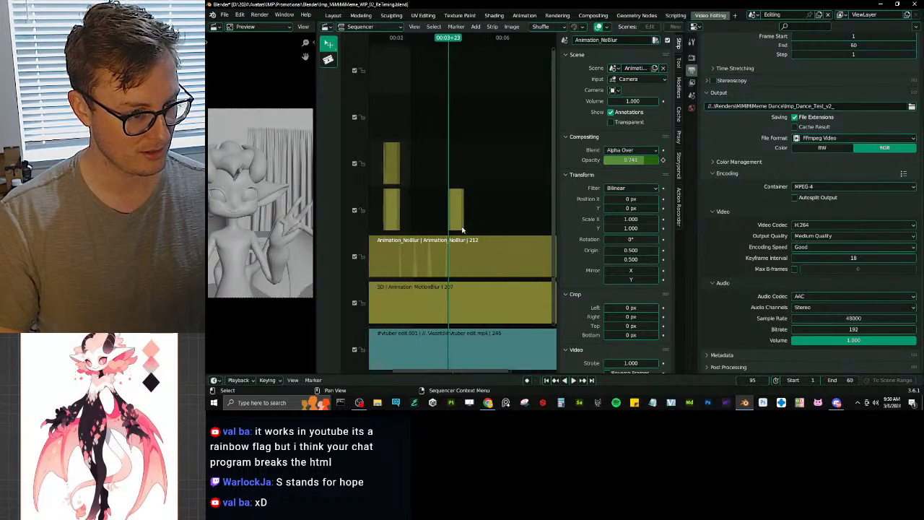
pyautogui.click(447, 225)
pyautogui.press('Left')
pyautogui.press('Left')
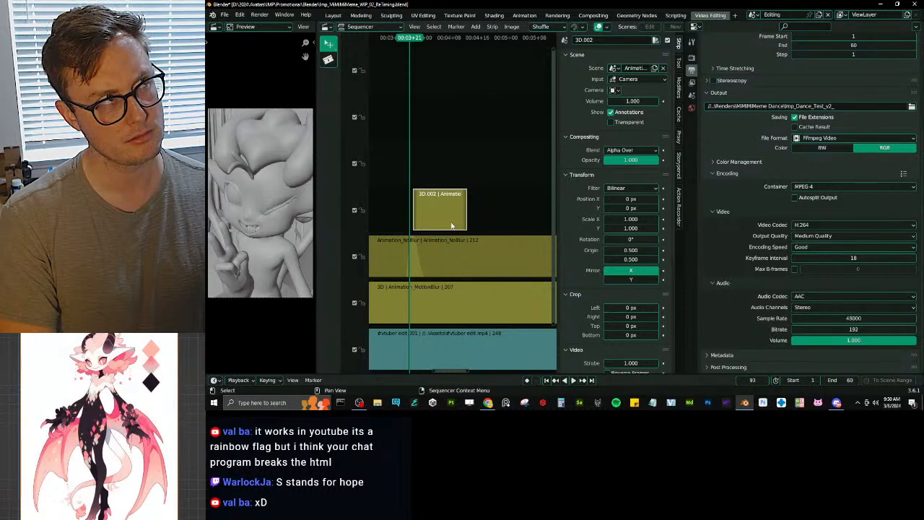
pyautogui.press('Right')
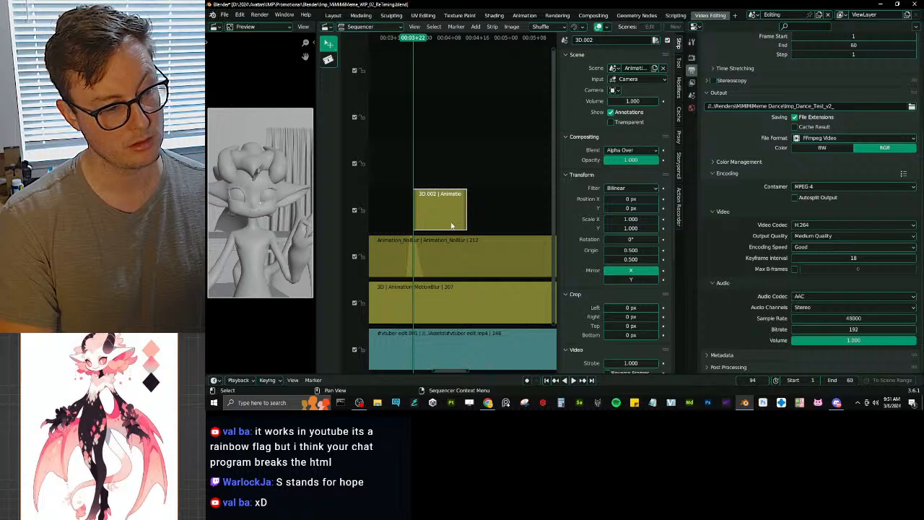
pyautogui.scroll(-1, 461, 220)
pyautogui.moveTo(419, 242); pyautogui.dragTo(483, 246, button='middle')
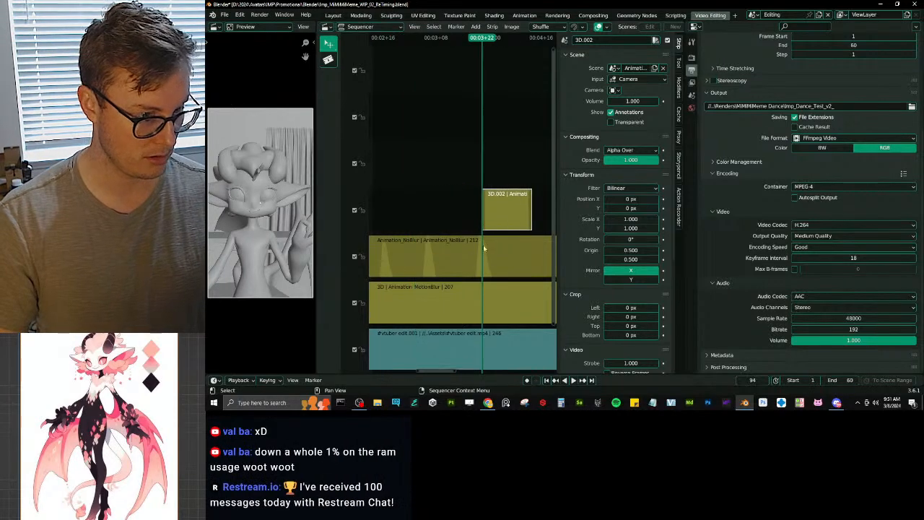
# Step: Go to frame 78 and duplicate the Animation_NoBlur strip into the empty channel above the short strips
pyautogui.press('Left')
pyautogui.press('Left')
pyautogui.press('Left')
pyautogui.press('Left')
pyautogui.press('Left')
pyautogui.press('Left')
pyautogui.press('Left')
pyautogui.press('Left')
pyautogui.press('Left')
pyautogui.press('Left')
pyautogui.press('Left')
pyautogui.press('Left')
pyautogui.press('Left')
pyautogui.press('Left')
pyautogui.press('Left')
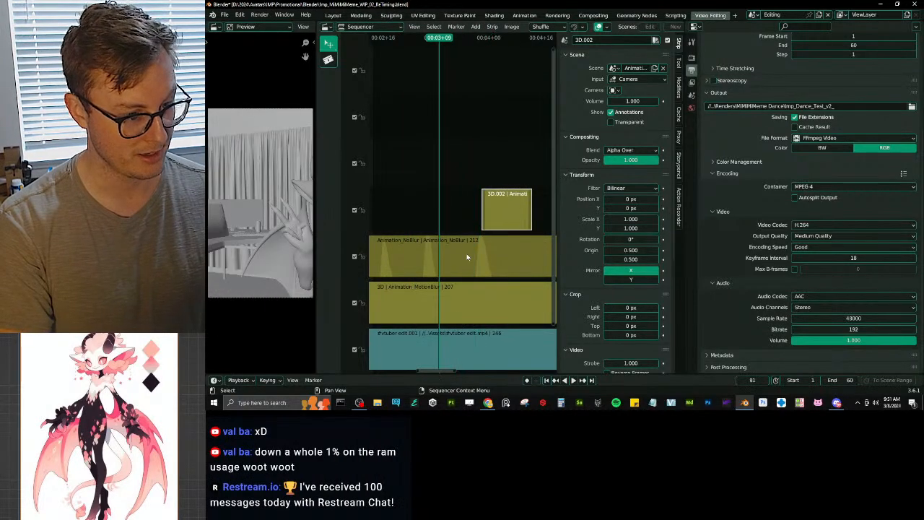
pyautogui.press('Left')
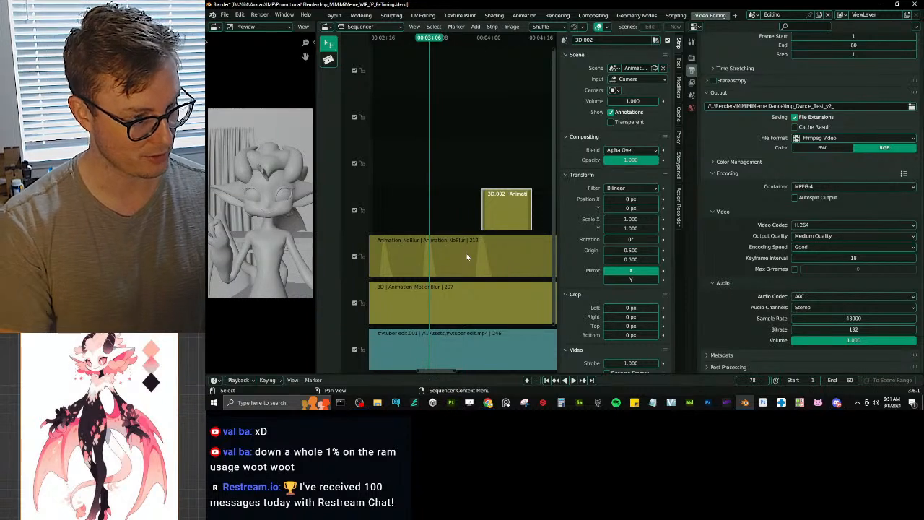
pyautogui.click(464, 257)
pyautogui.scroll(-2, 492, 249)
pyautogui.scroll(-1, 474, 246)
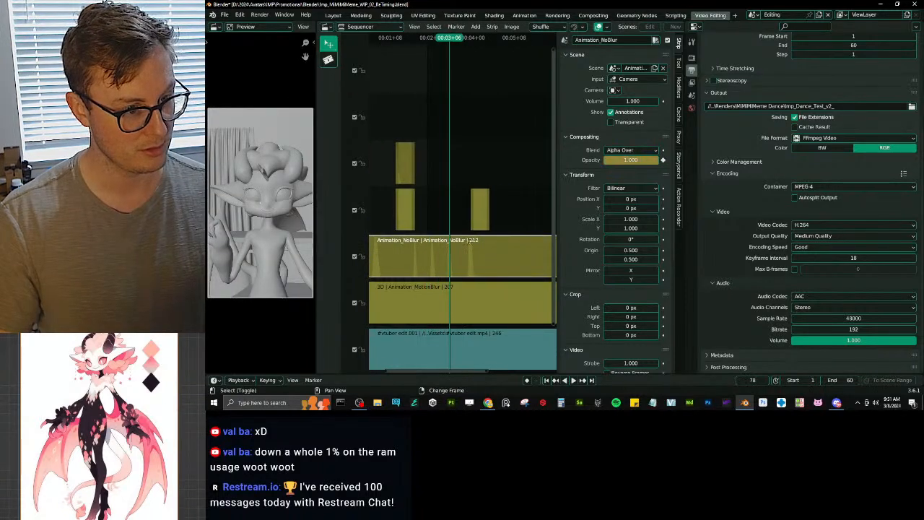
pyautogui.hotkey('shift', 'd')
pyautogui.click(469, 244)
# Step: Trim the duplicated strip to frames 78–94 by splitting it at both frames and deleting the outer pieces
pyautogui.press('k')
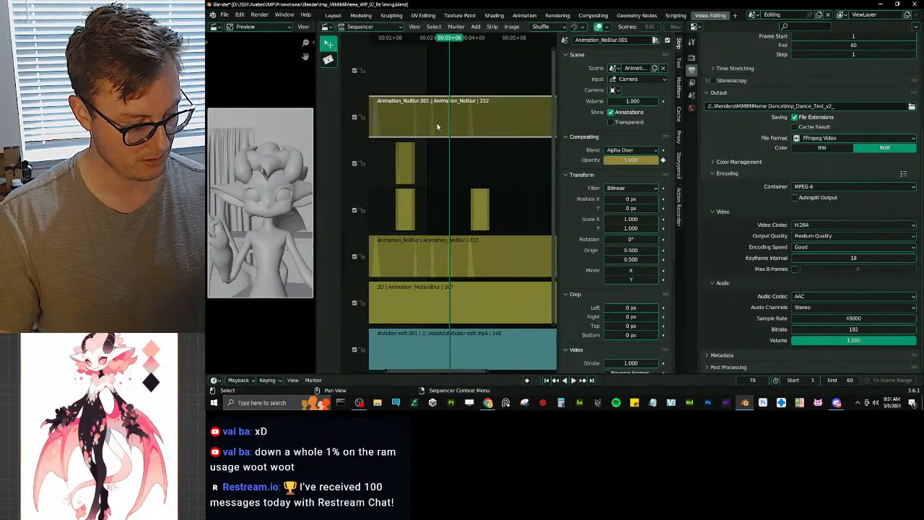
pyautogui.click(438, 127)
pyautogui.press('Delete')
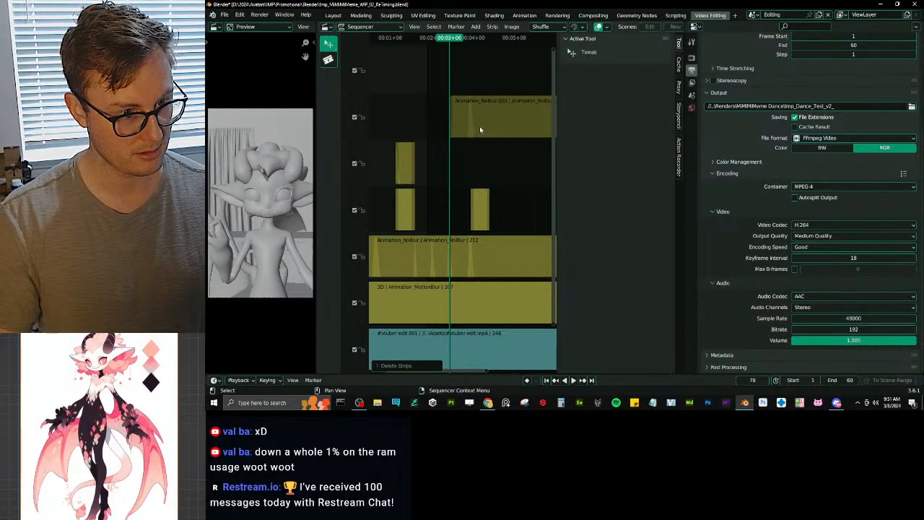
pyautogui.click(471, 40)
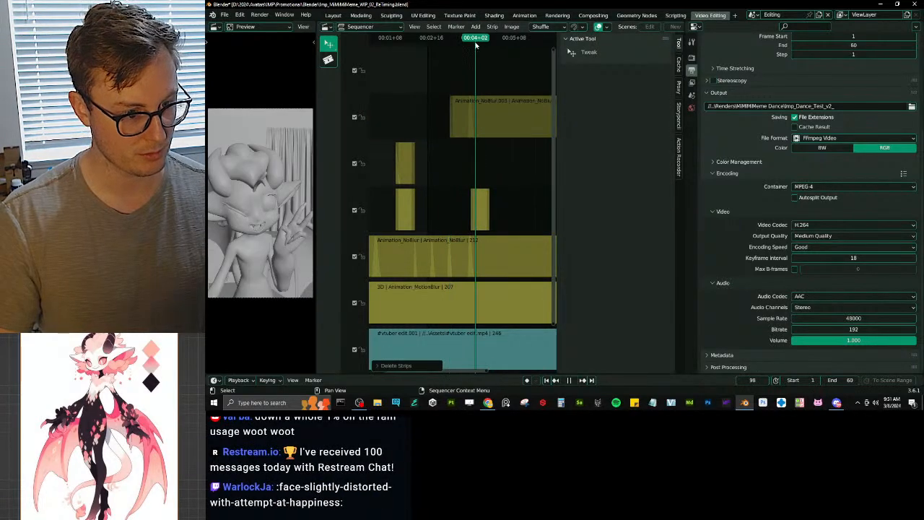
pyautogui.click(510, 120)
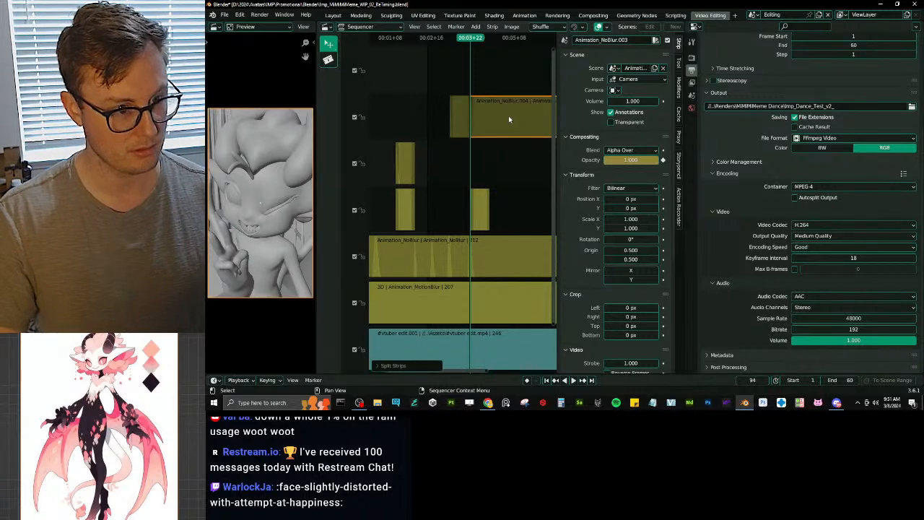
pyautogui.press('k')
pyautogui.press('Delete')
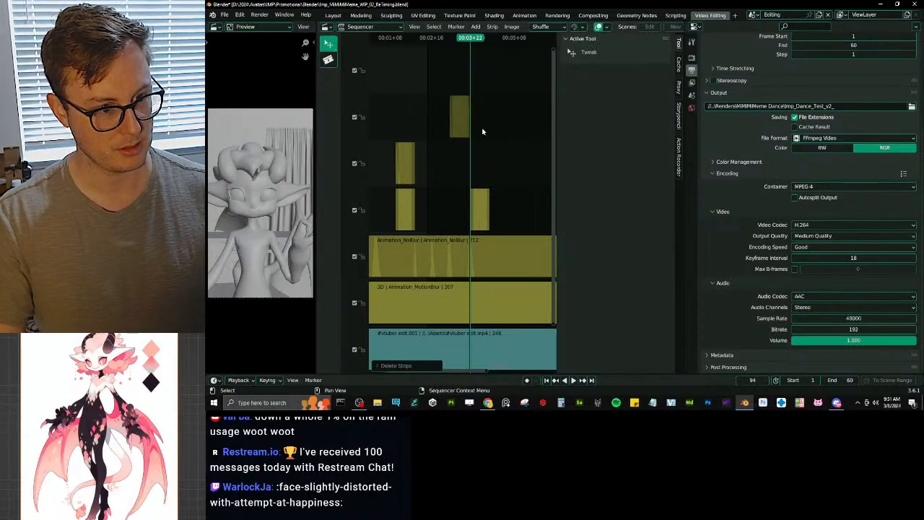
# Step: Mirror the trimmed strip on X, move it directly above 3D.002 starting at frame 94, and save the file
pyautogui.click(459, 119)
pyautogui.click(630, 270)
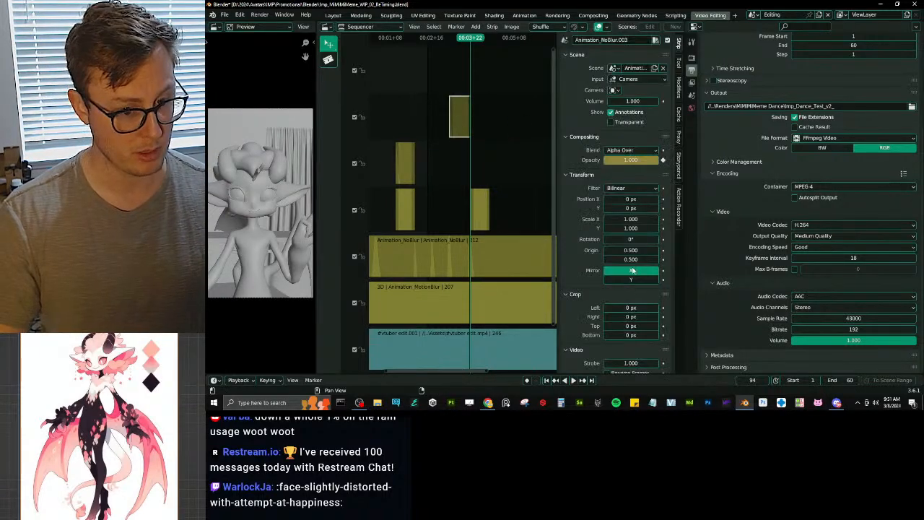
pyautogui.moveTo(462, 120); pyautogui.dragTo(493, 192)
pyautogui.hotkey('ctrl', 's')
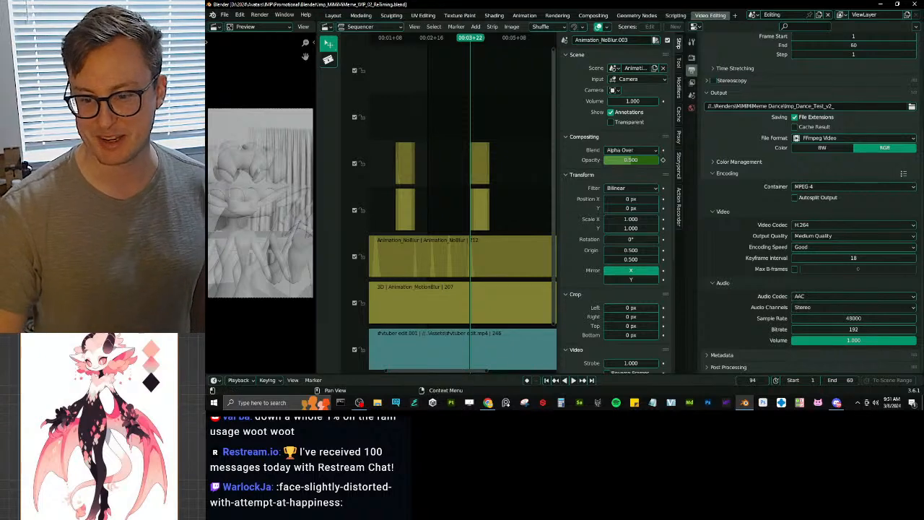
# Step: Snip the latest chat message about a distorted face with the Snipping Tool and close its window
pyautogui.click(525, 403)
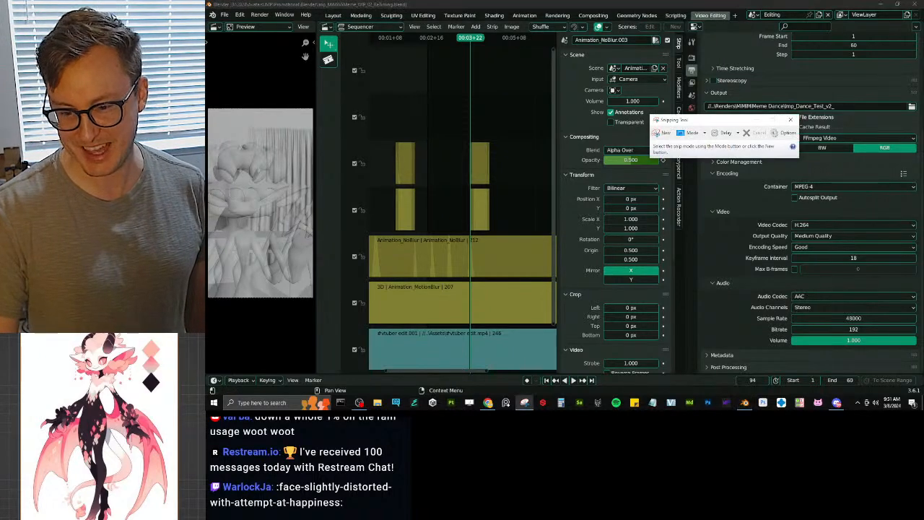
pyautogui.click(656, 133)
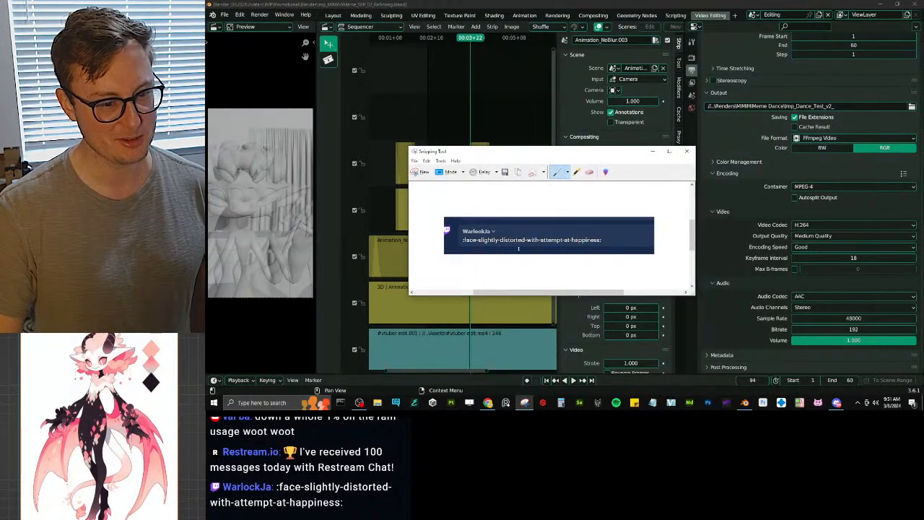
pyautogui.click(687, 151)
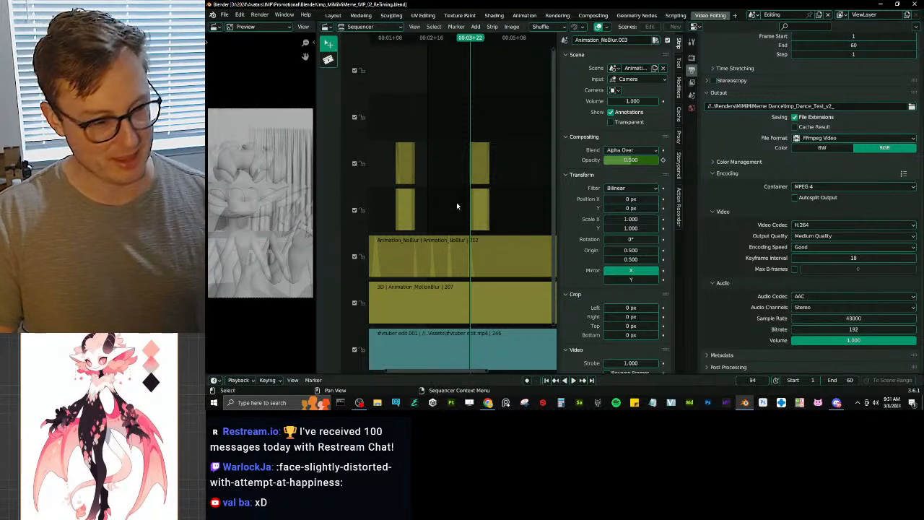
# Step: Play back the mirrored strip and check the transition at its end around frames 107 to 109
pyautogui.press('space')
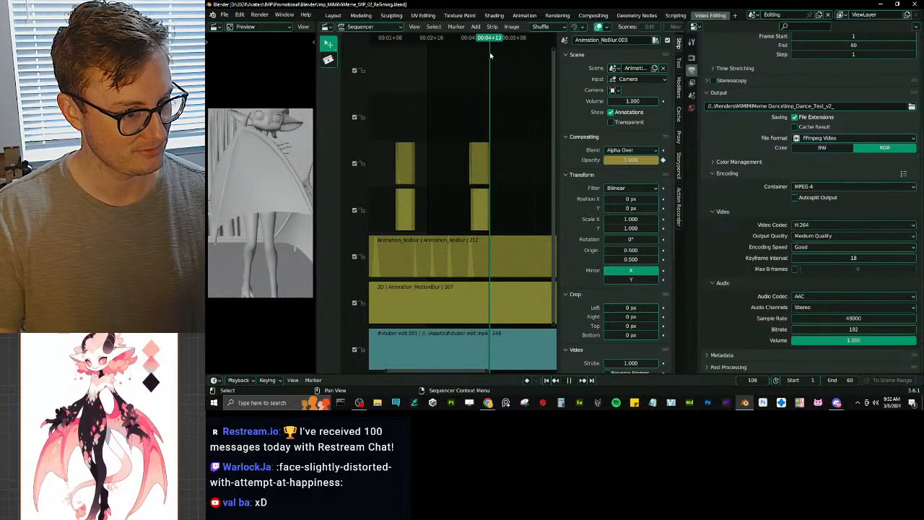
pyautogui.moveTo(489, 55); pyautogui.dragTo(487, 58)
pyautogui.click(478, 156)
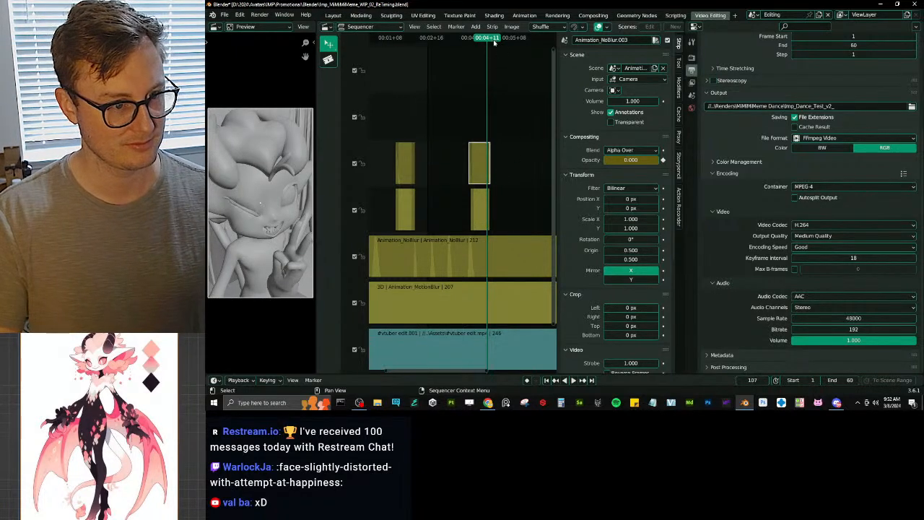
pyautogui.press('Right')
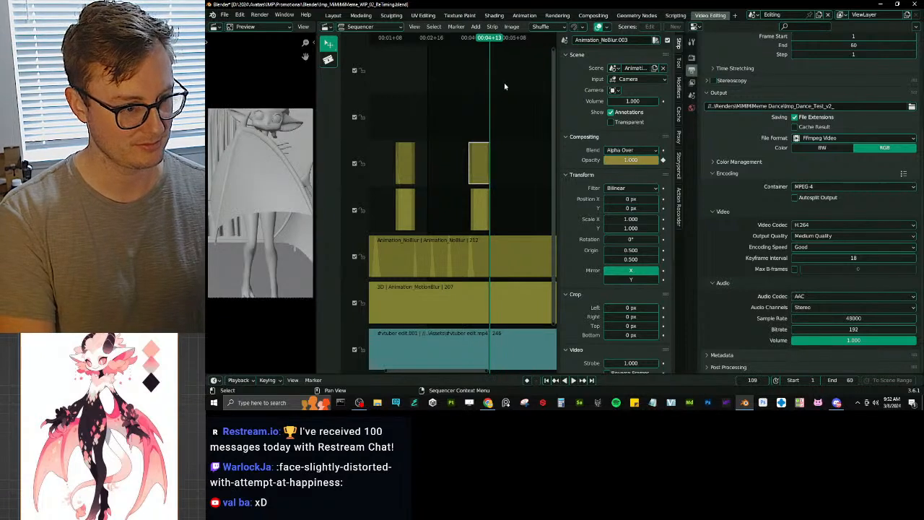
# Step: Keyframe the long Animation_NoBlur strip's opacity at 1.000 on frame 109 and 0 on frame 111, and save the file
pyautogui.click(496, 259)
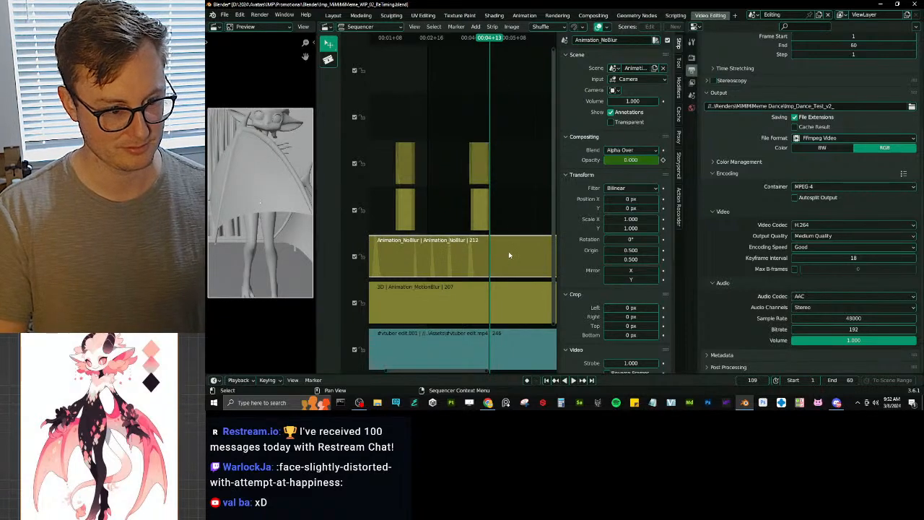
pyautogui.press('Left')
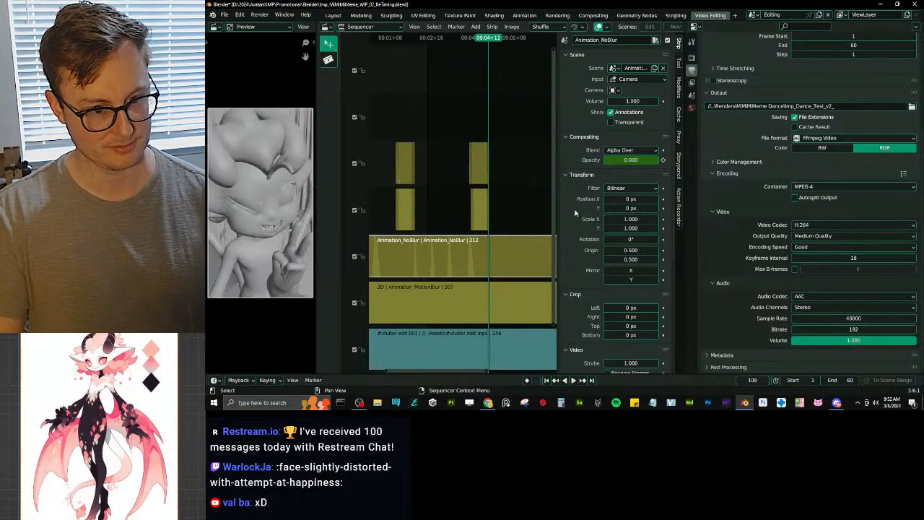
pyautogui.press('Right')
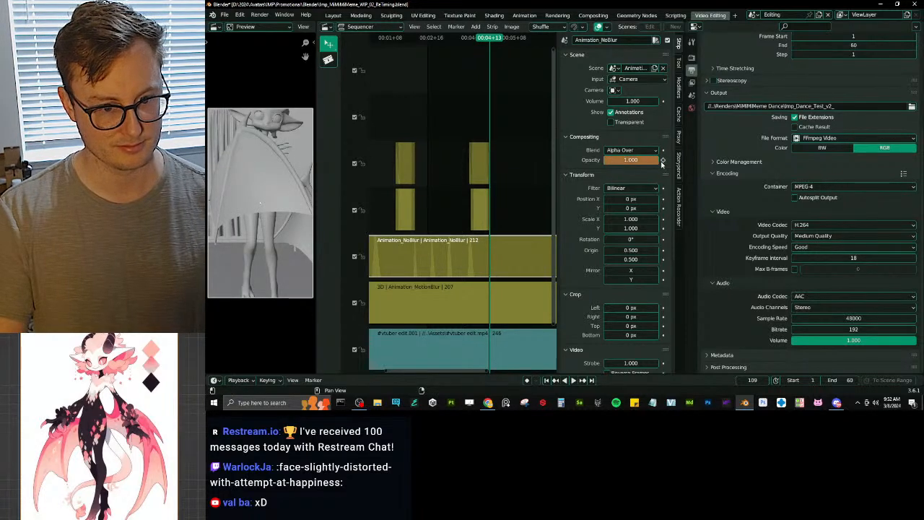
pyautogui.press('Right')
pyautogui.press('Right')
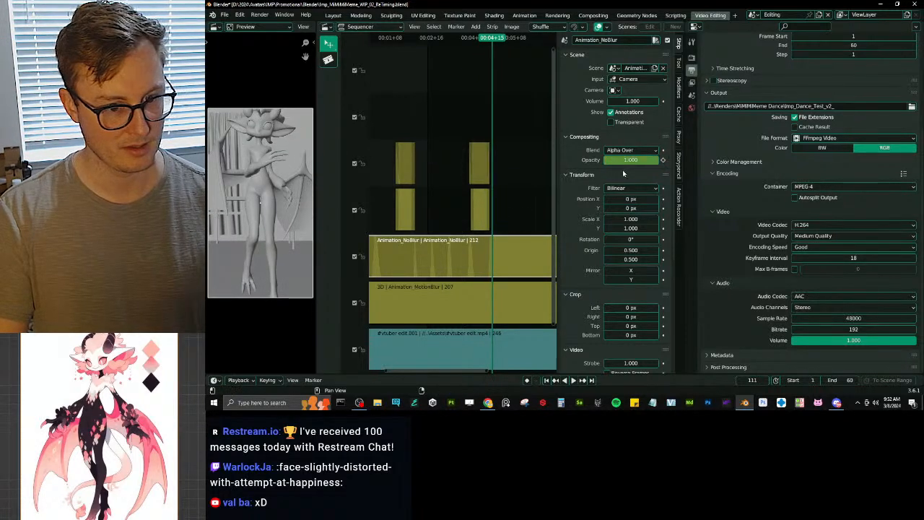
pyautogui.click(632, 162)
pyautogui.write('0')
pyautogui.press('Return')
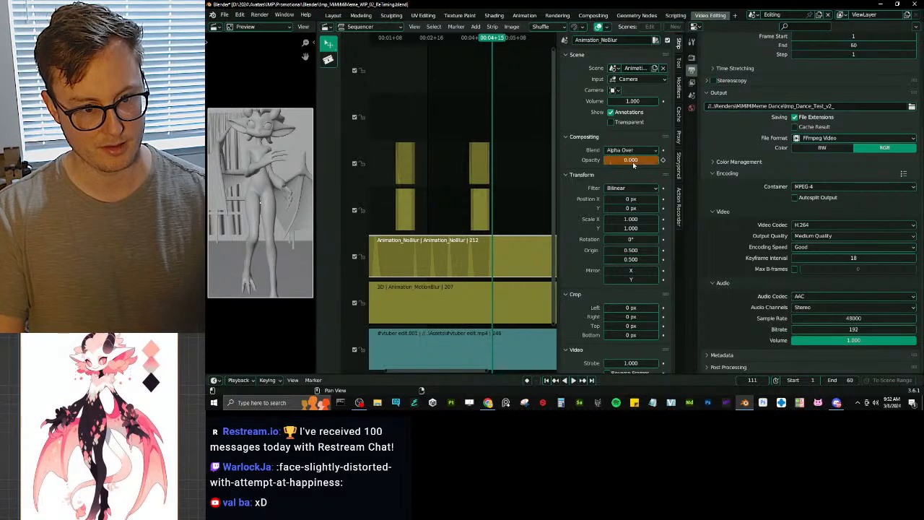
pyautogui.click(662, 161)
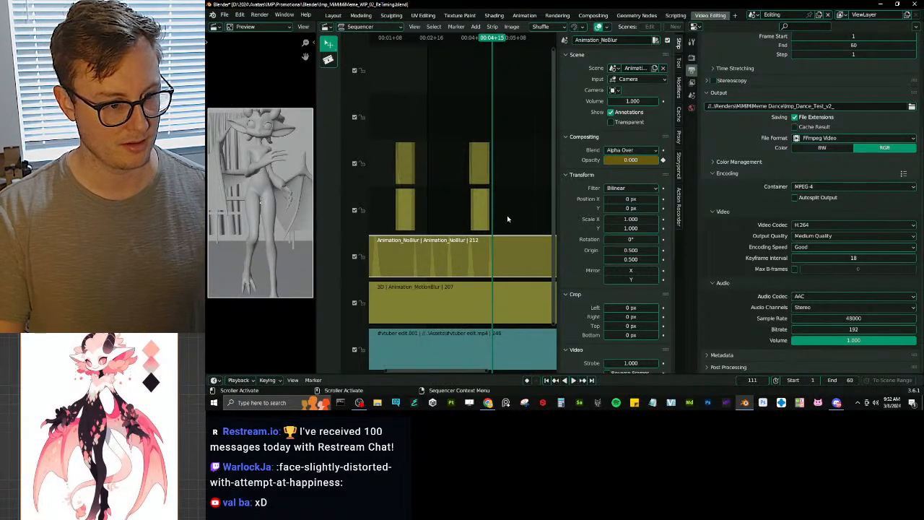
pyautogui.hotkey('ctrl', 's')
# Step: Play on to the next camera cut around frames 135 to 139 and test-render frame 136 to examine its motion blur
pyautogui.scroll(-1, 497, 223)
pyautogui.scroll(-5, 479, 217)
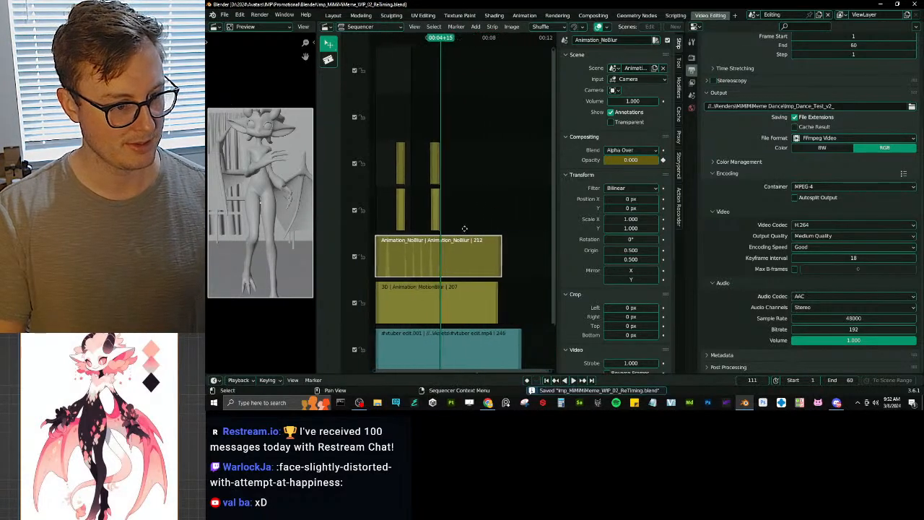
pyautogui.scroll(8, 460, 243)
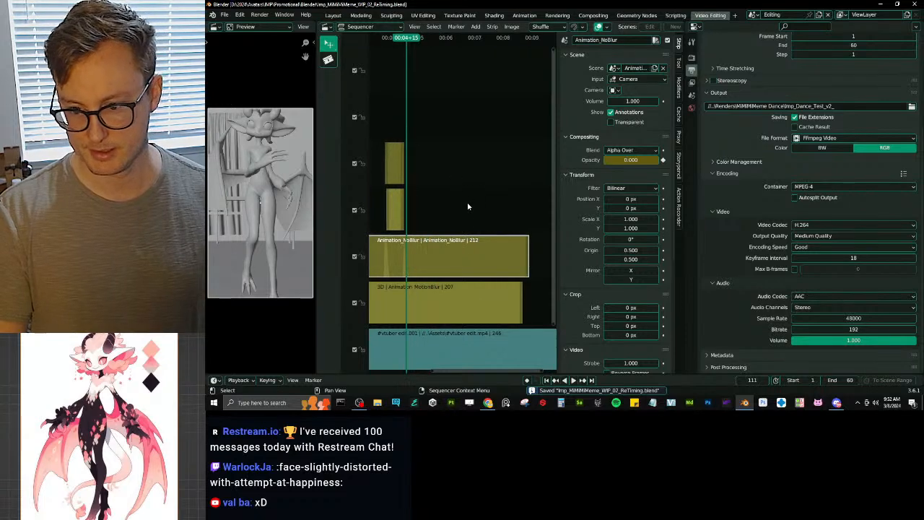
pyautogui.press('space')
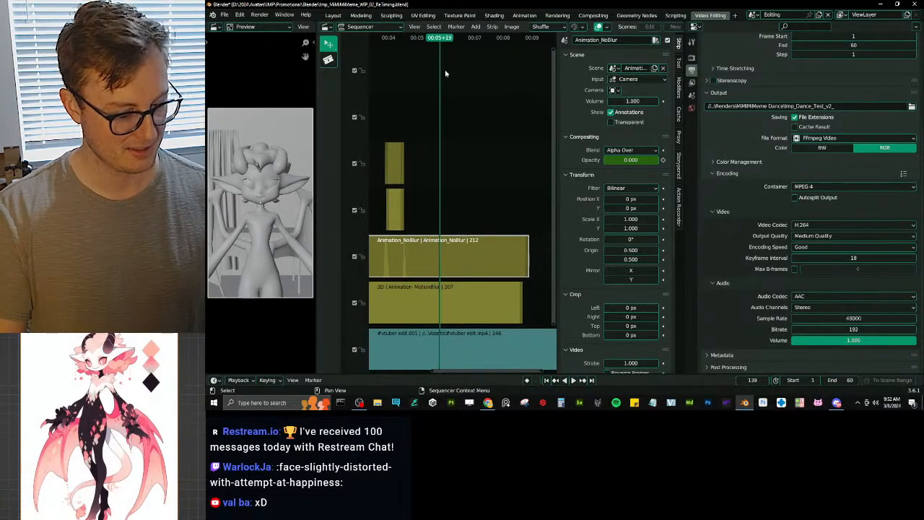
pyautogui.press('space')
pyautogui.press('Left')
pyautogui.press('Left')
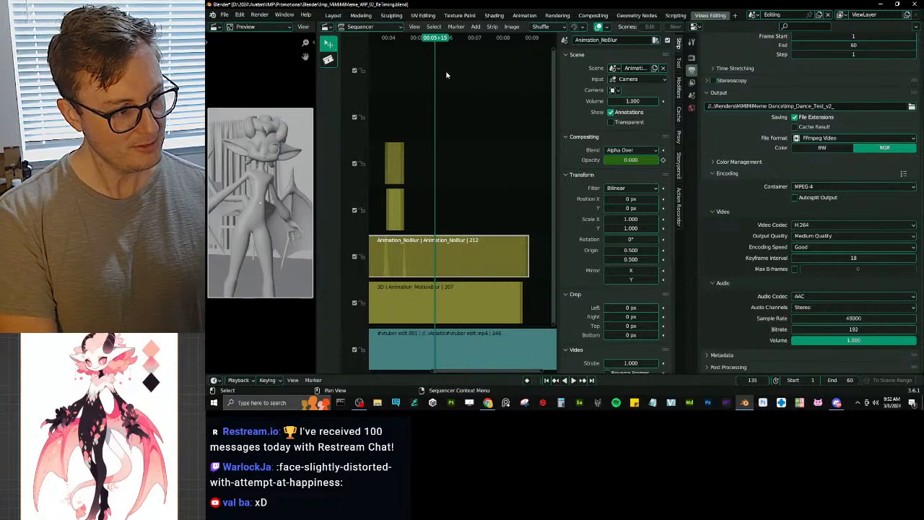
pyautogui.press('Right')
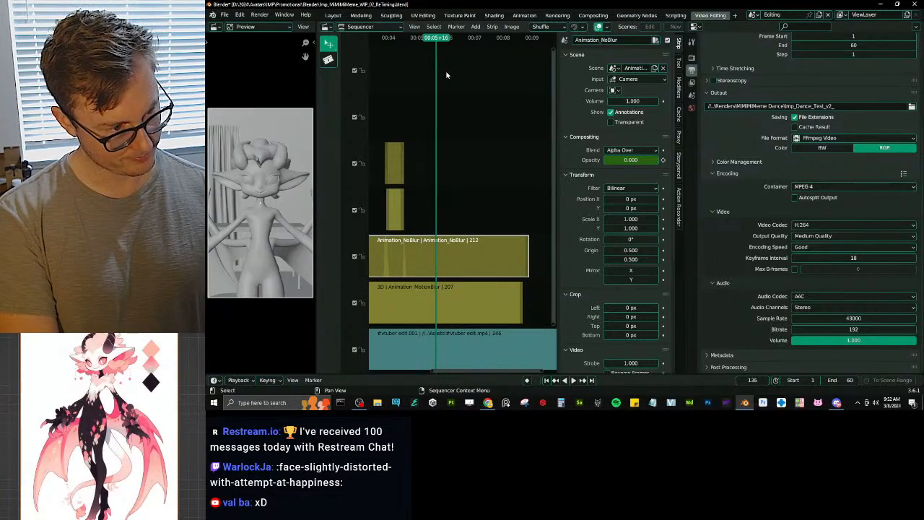
pyautogui.hotkey('ctrl', 'F12')
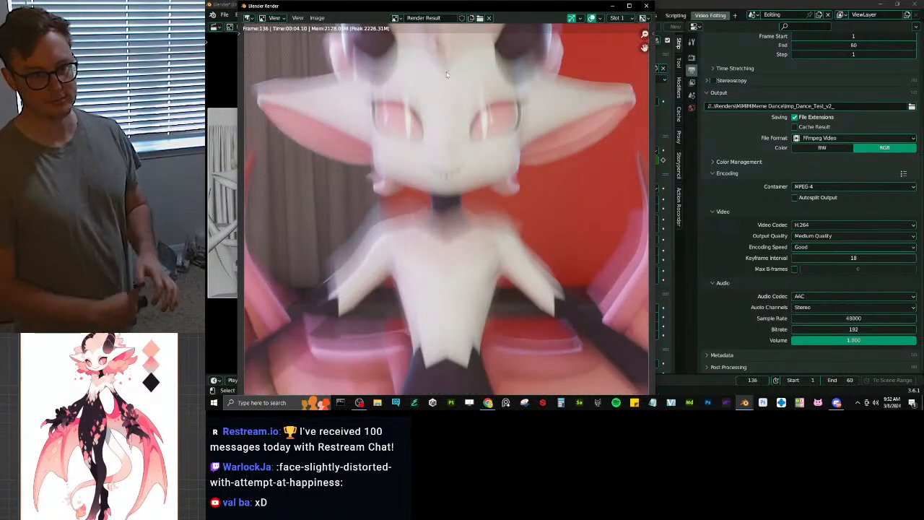
pyautogui.click(646, 7)
# Step: Keyframe the Animation_NoBlur strip's opacity at 0 on frame 133 and at 1.000 on frame 136
pyautogui.press('Left')
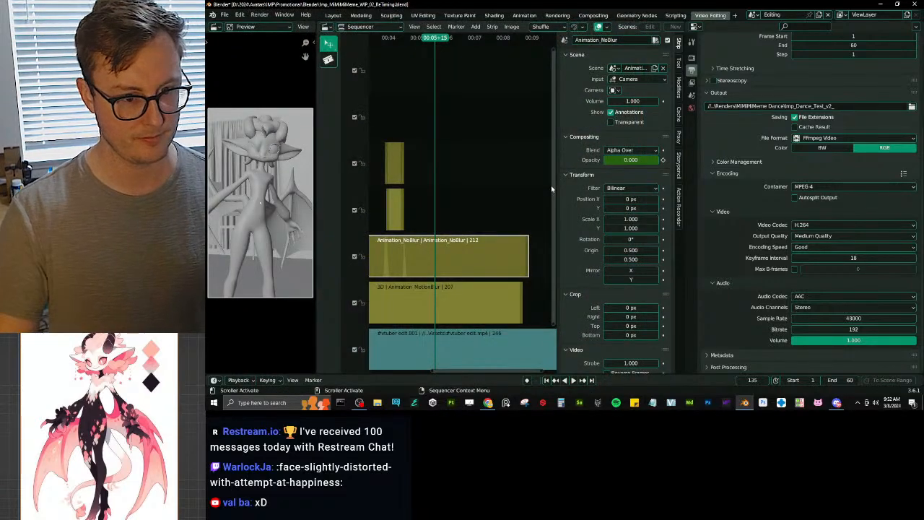
pyautogui.press('Left')
pyautogui.press('Left')
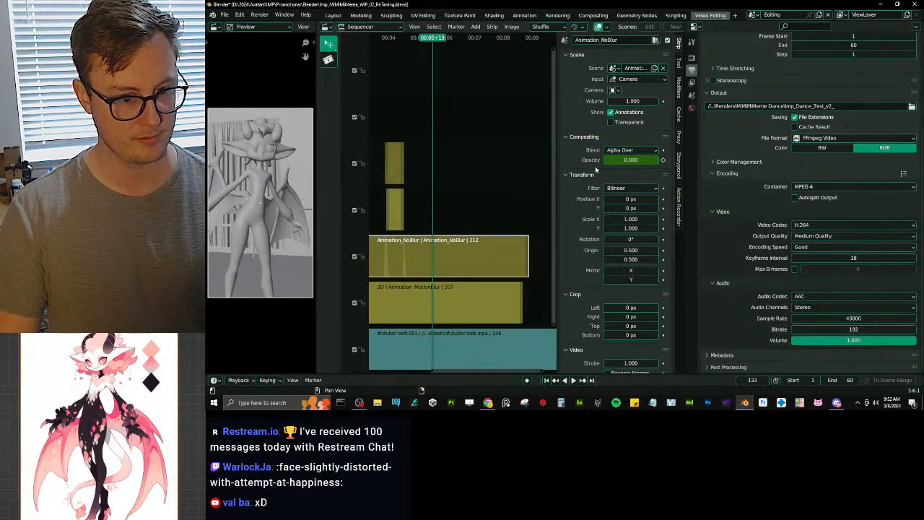
pyautogui.press('i')
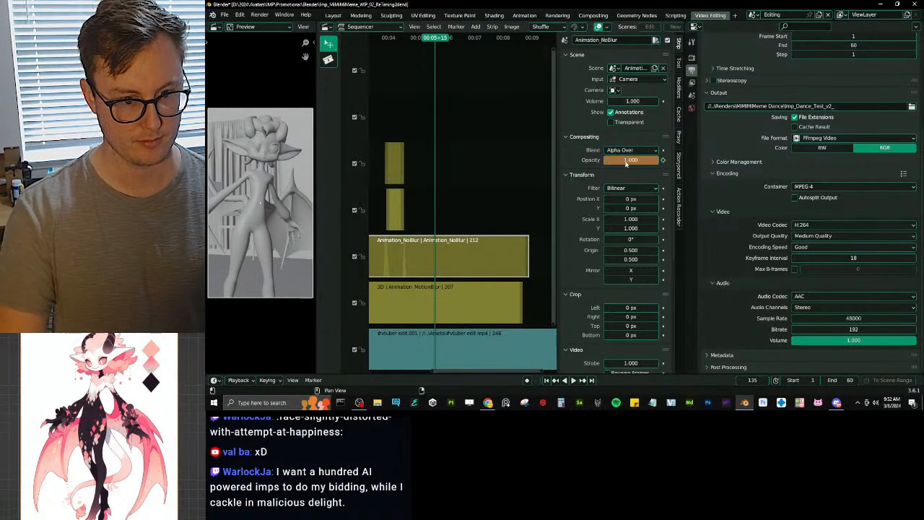
pyautogui.press('Right')
pyautogui.doubleClick(647, 161)
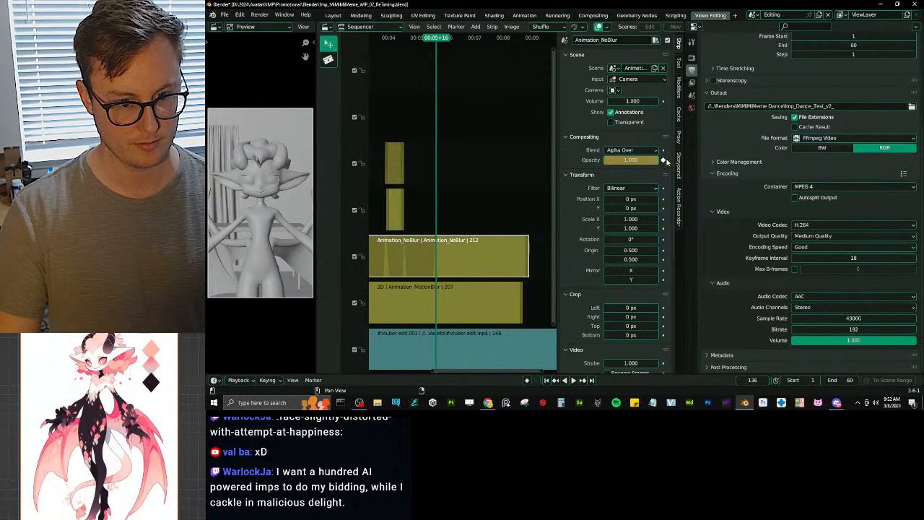
# Step: Keyframe the Animation_NoBlur strip's opacity at 0 on frame 138 and save the file
pyautogui.press('Left')
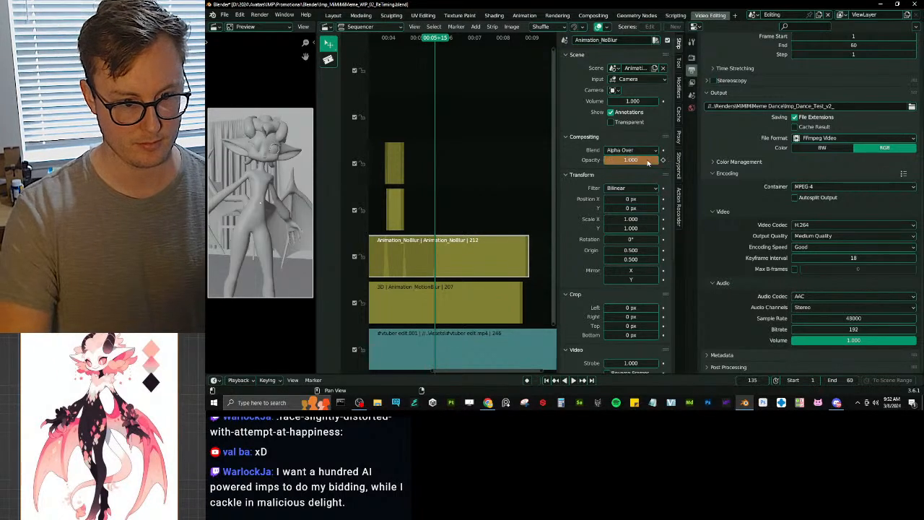
pyautogui.press('Right')
pyautogui.press('Right')
pyautogui.press('Right')
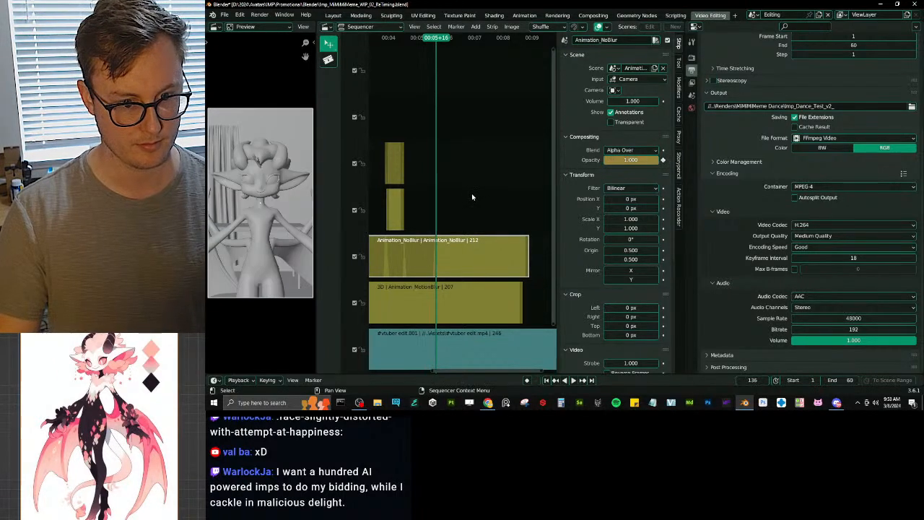
pyautogui.click(663, 161)
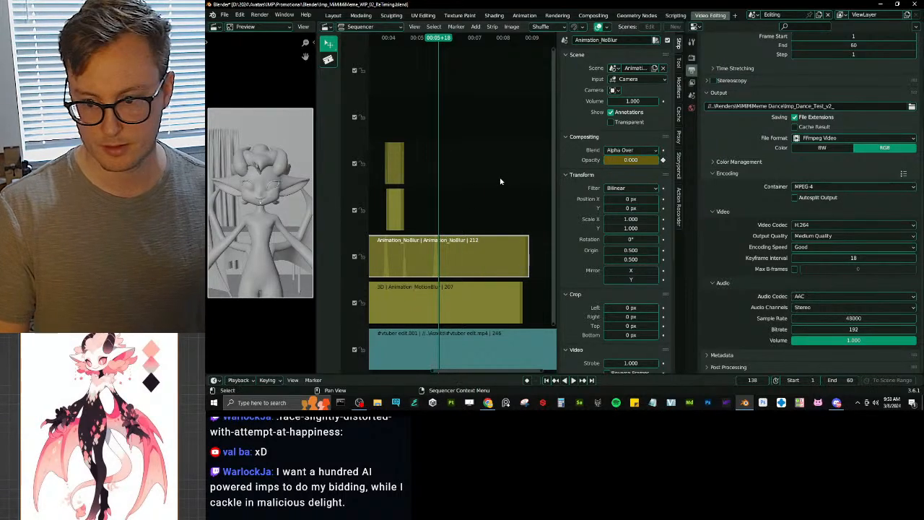
pyautogui.hotkey('ctrl', 's')
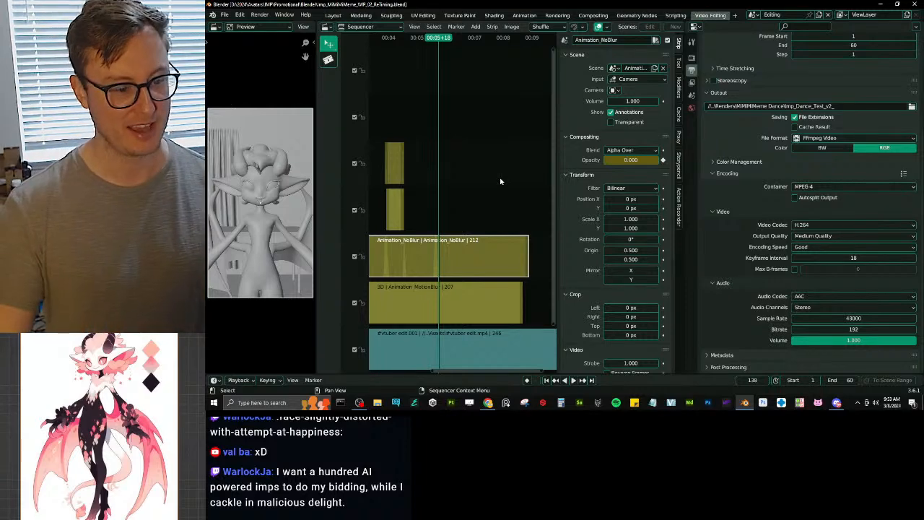
# Step: Play back from frame 138 and step through frames 162 to 166 to locate the next camera cut
pyautogui.press('space')
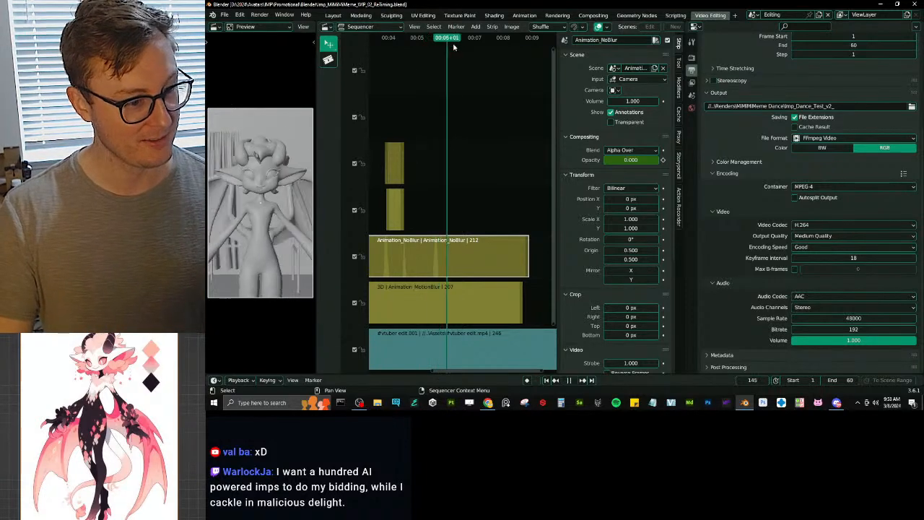
pyautogui.press('space')
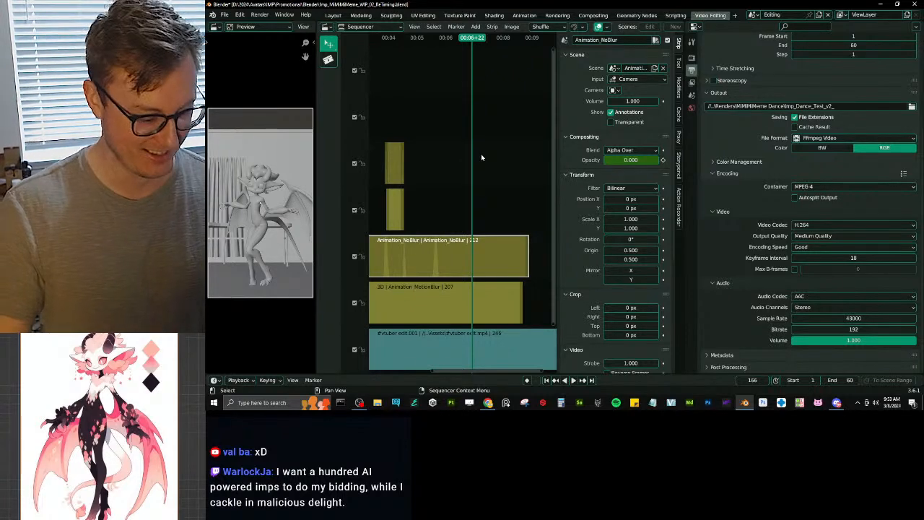
pyautogui.press('Left')
pyautogui.press('Left')
pyautogui.press('Left')
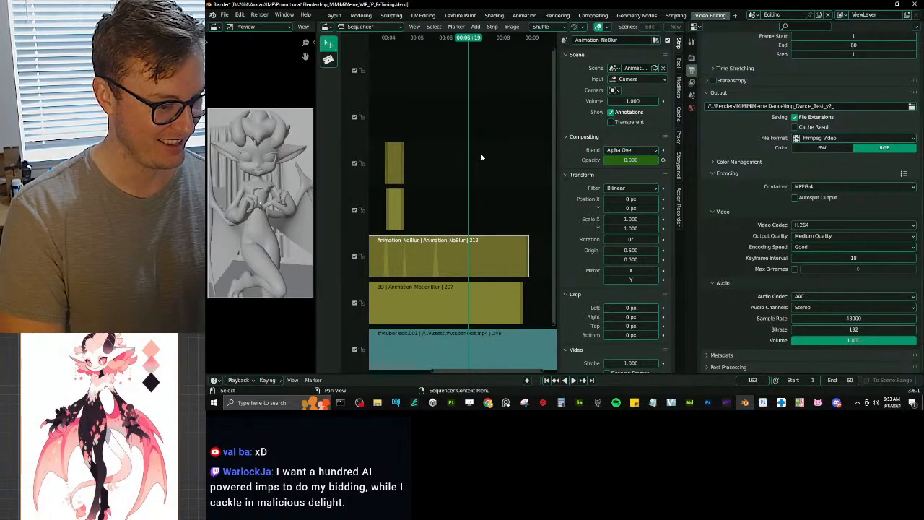
pyautogui.press('Right')
pyautogui.press('Left')
pyautogui.press('Left')
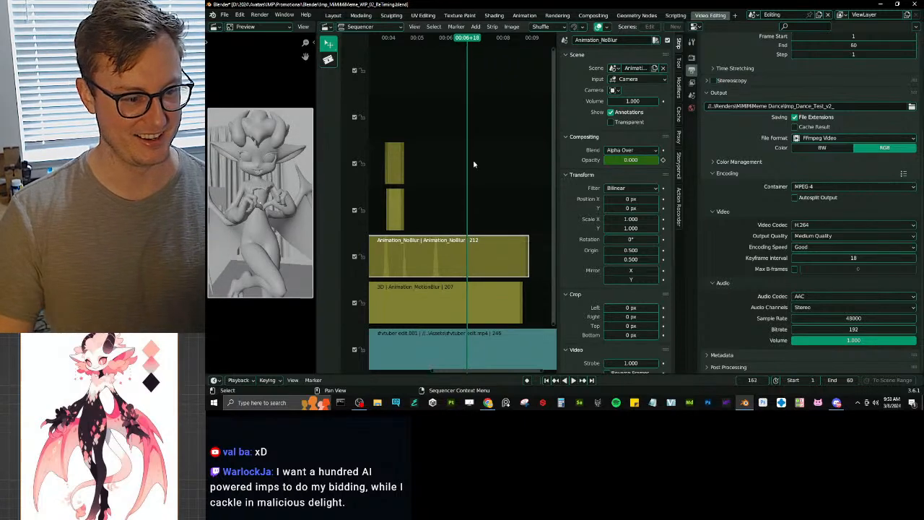
# Step: Keyframe the Animation_NoBlur strip's opacity at 0 on frame 162 and at 1.000 on frames 163 and 164
pyautogui.rightClick(642, 160)
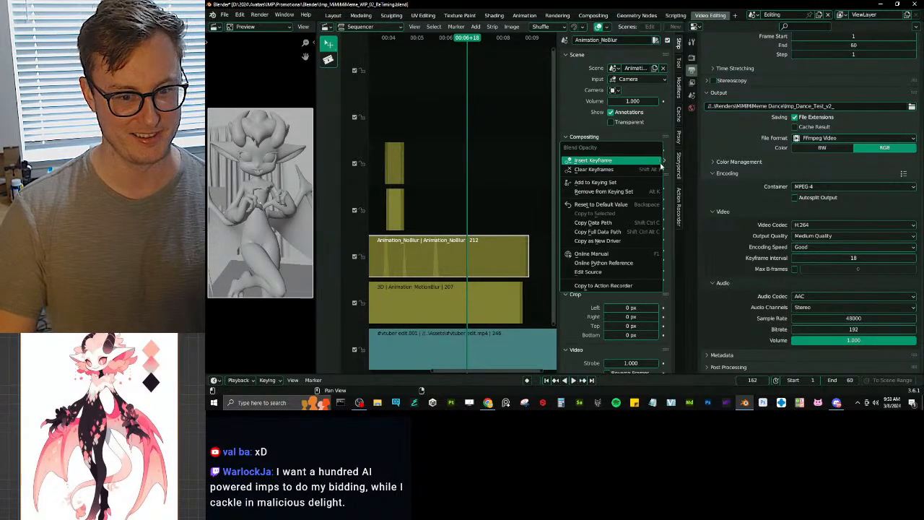
pyautogui.click(658, 162)
pyautogui.press('Right')
pyautogui.press('Right')
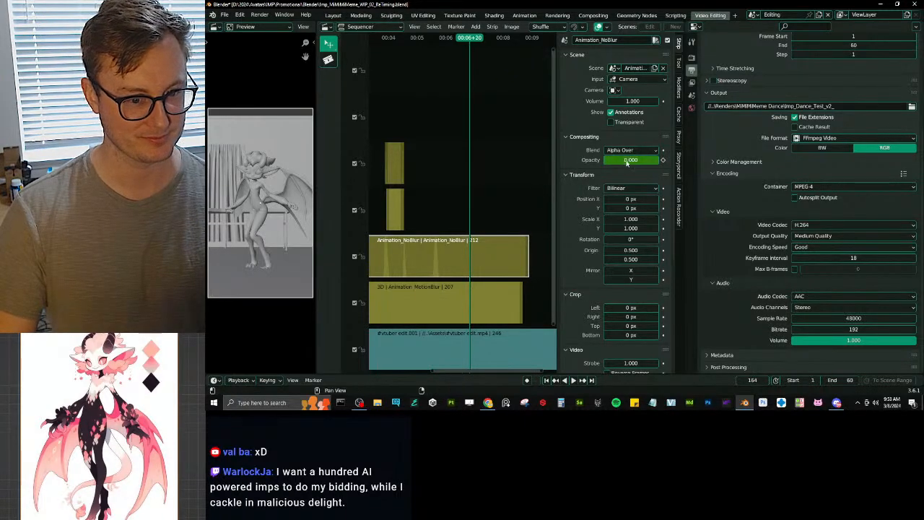
pyautogui.press('Left')
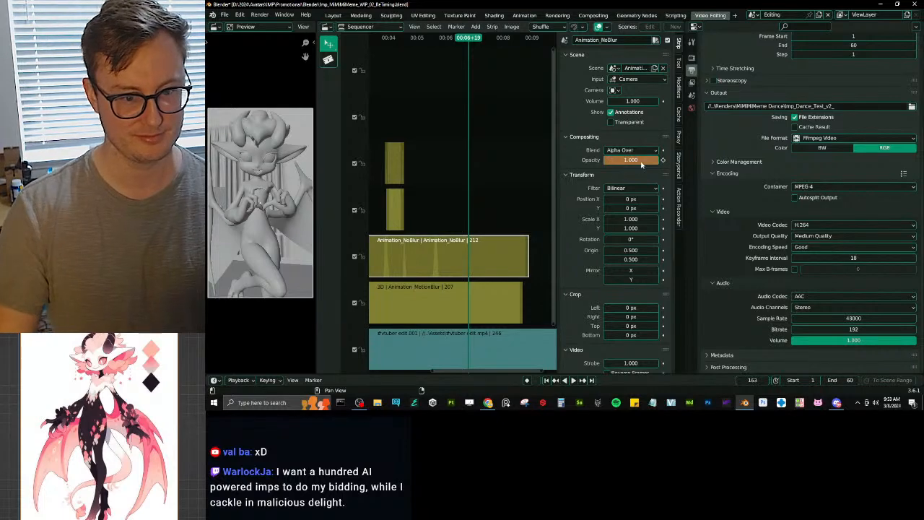
pyautogui.click(661, 161)
pyautogui.press('Right')
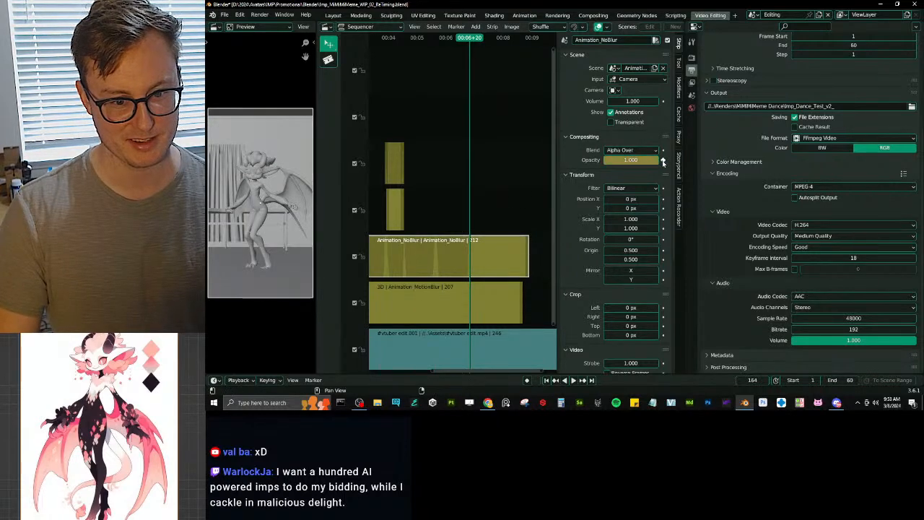
# Step: Save the file and keyframe the Animation_NoBlur strip's opacity at 0 on frame 166
pyautogui.press('Right')
pyautogui.press('Right')
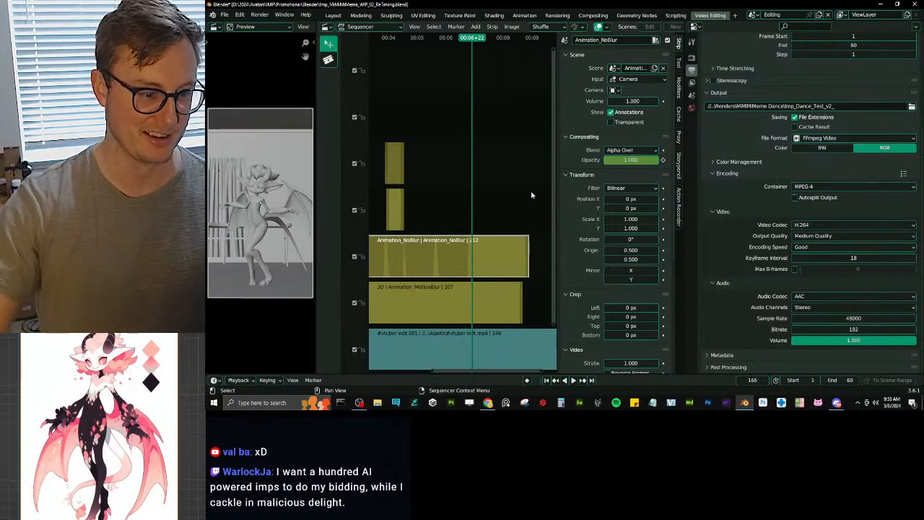
pyautogui.click(662, 159)
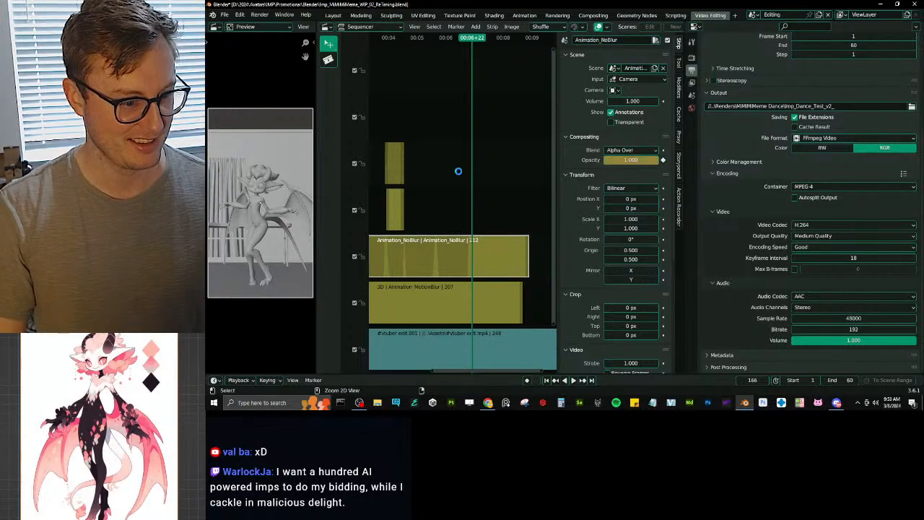
pyautogui.hotkey('ctrl', 's')
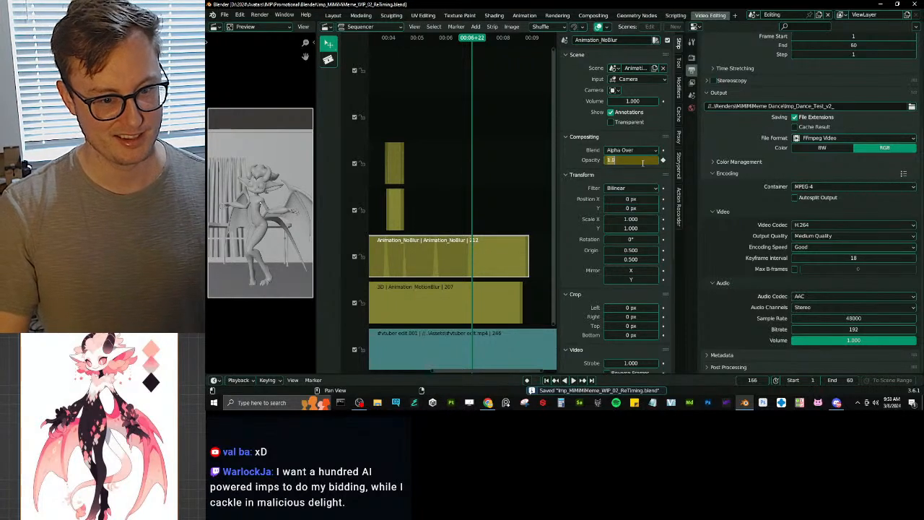
pyautogui.rightClick(642, 162)
pyautogui.click(643, 166)
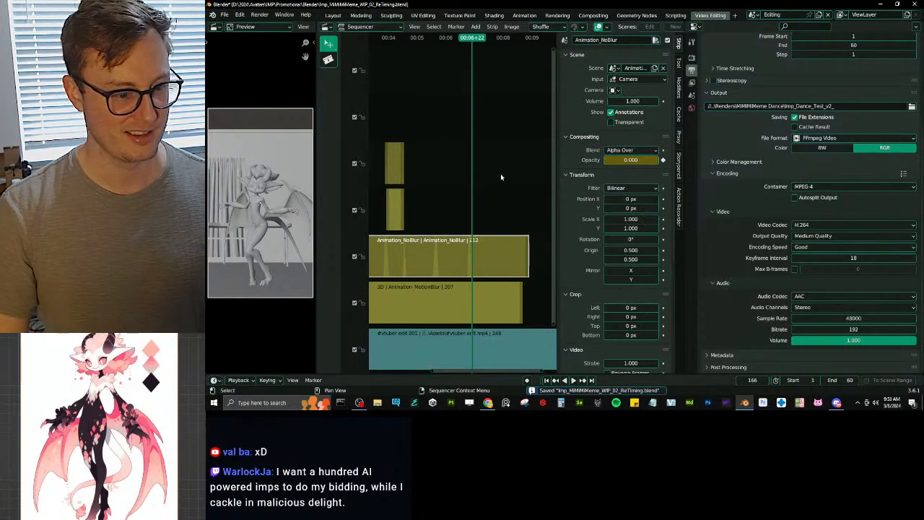
# Step: Replay the cut and step back and forth through frames 161 to 170 to examine the opacity transition
pyautogui.press('space')
pyautogui.moveTo(475, 41); pyautogui.dragTo(443, 49)
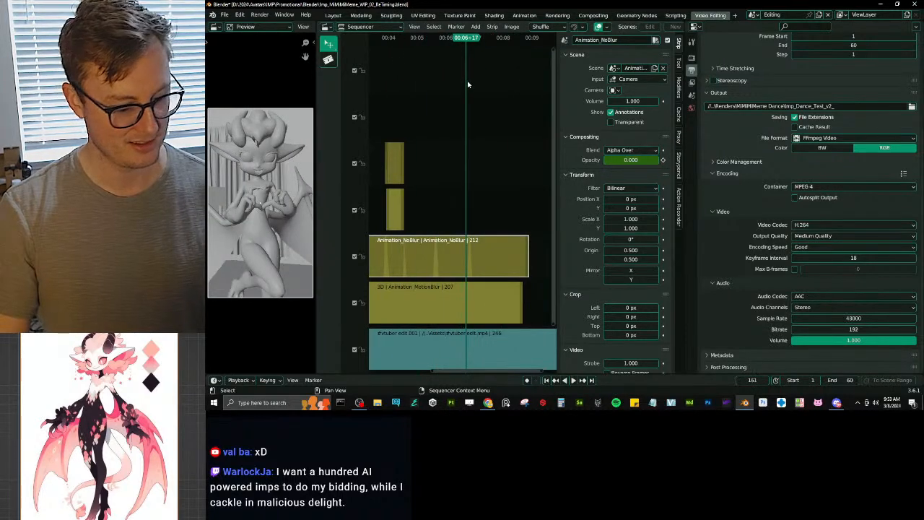
pyautogui.press('space')
pyautogui.press('Right')
pyautogui.press('Right')
pyautogui.press('Right')
pyautogui.press('Right')
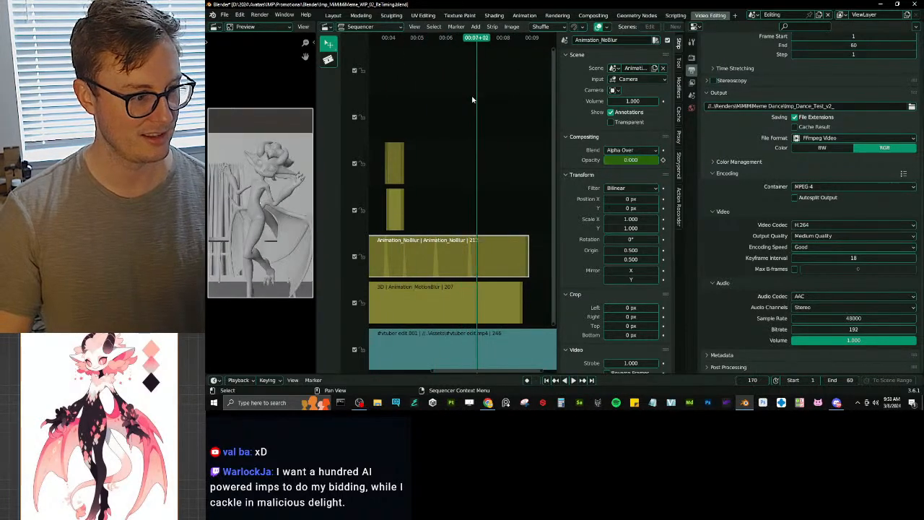
pyautogui.press('Left')
pyautogui.press('Left')
pyautogui.press('Left')
pyautogui.press('Right')
pyautogui.press('Right')
pyautogui.press('Right')
pyautogui.press('Right')
pyautogui.press('Right')
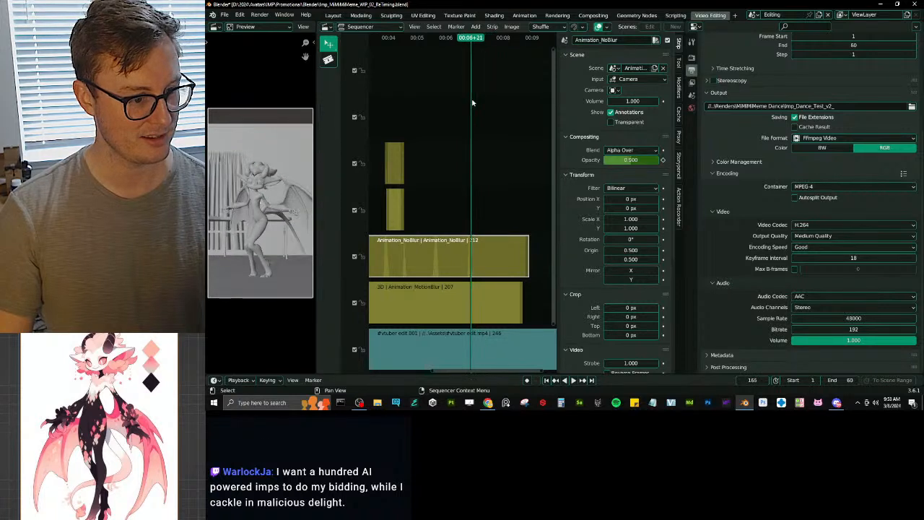
# Step: Keyframe the Animation_NoBlur strip's opacity at 0 on frame 176 and at 1.000 on frame 177
pyautogui.press('Right')
pyautogui.press('Right')
pyautogui.press('Right')
pyautogui.press('Right')
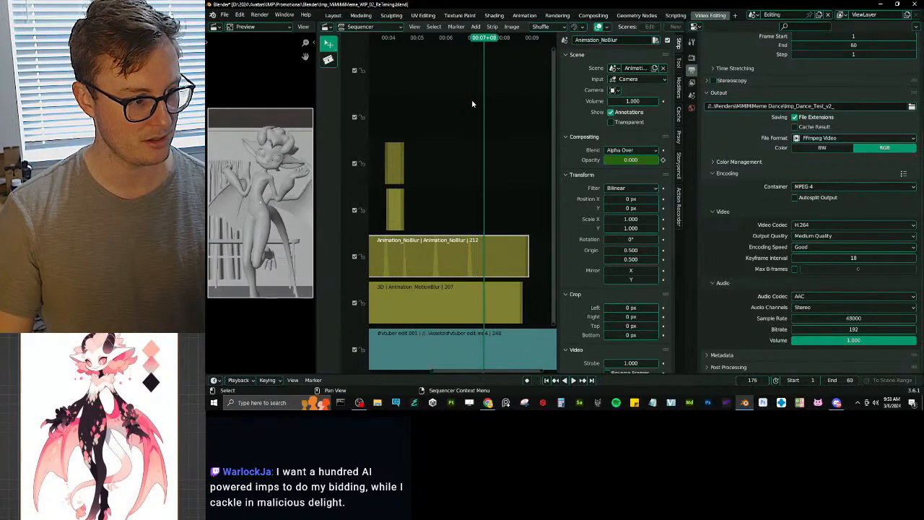
pyautogui.press('Left')
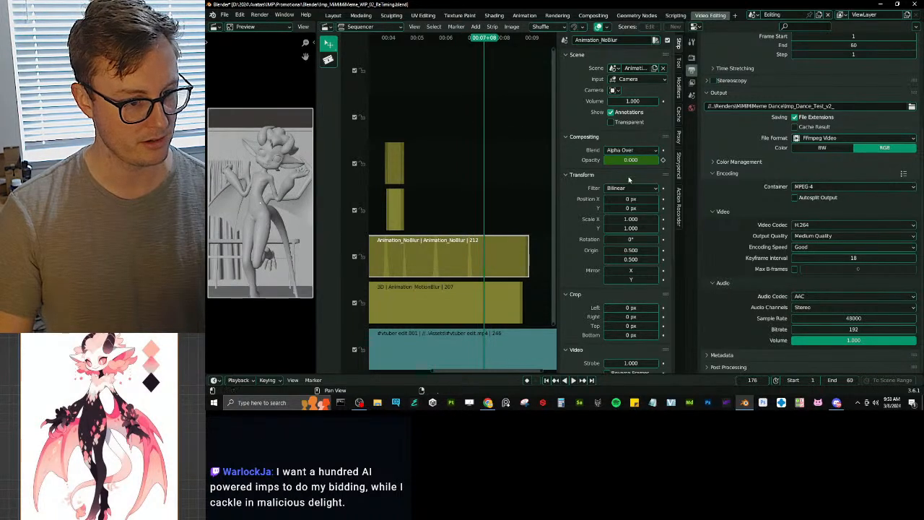
pyautogui.press('Right')
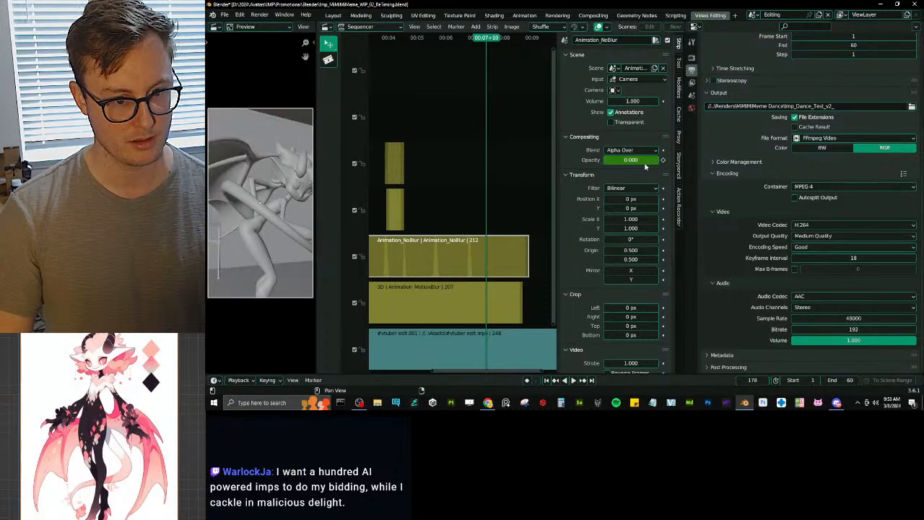
pyautogui.doubleClick(649, 161)
pyautogui.write('1')
pyautogui.press('Return')
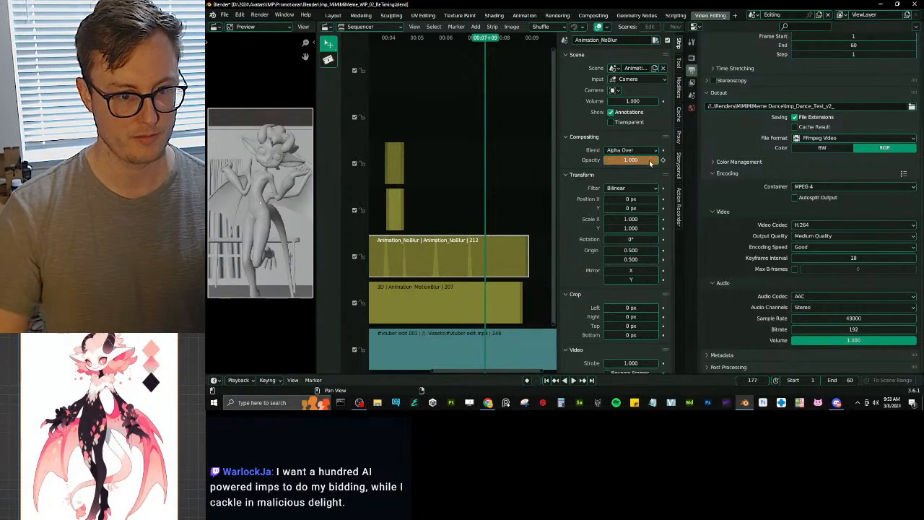
pyautogui.press('Left')
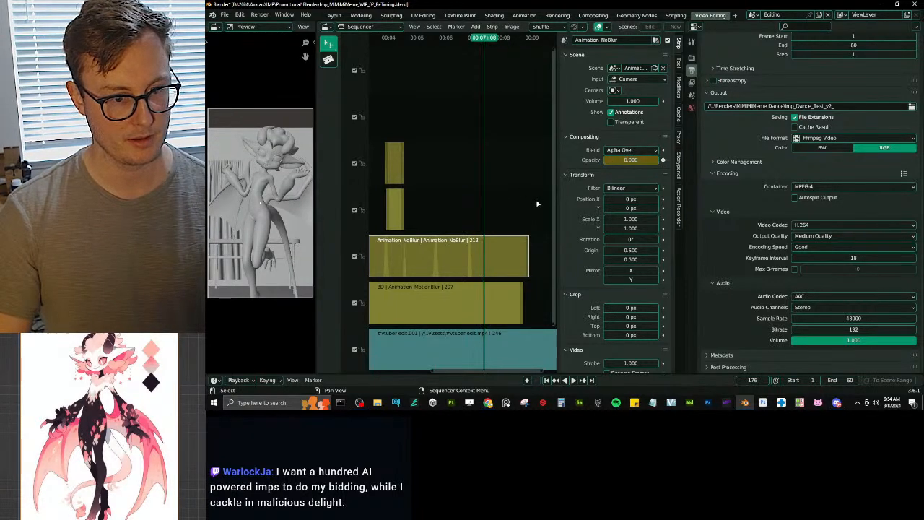
# Step: Keyframe the Animation_NoBlur strip's opacity at 0 on frame 180
pyautogui.press('Right')
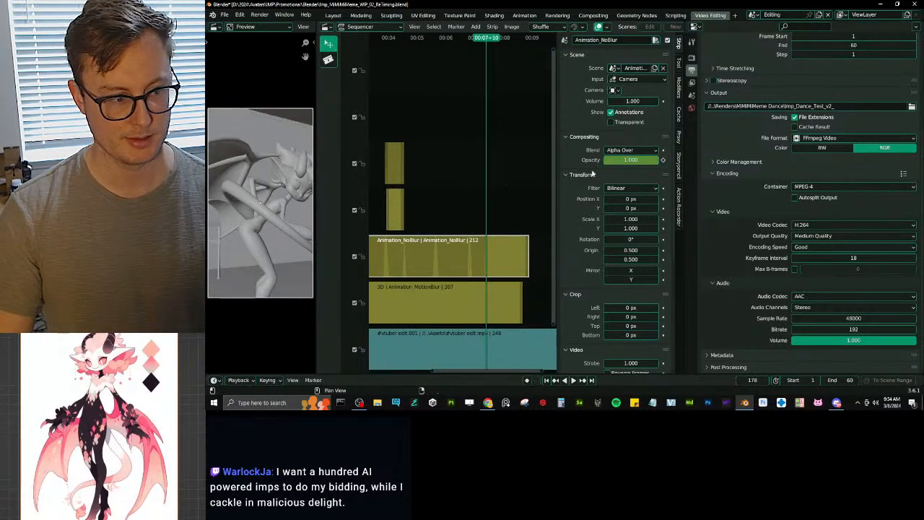
pyautogui.press('Right')
pyautogui.press('Right')
pyautogui.press('Right')
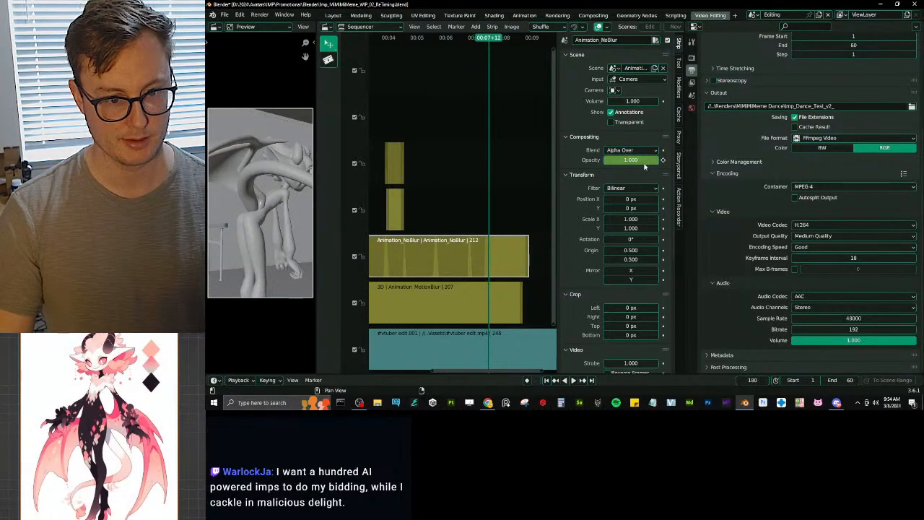
pyautogui.click(632, 159)
pyautogui.write('0')
pyautogui.press('Return')
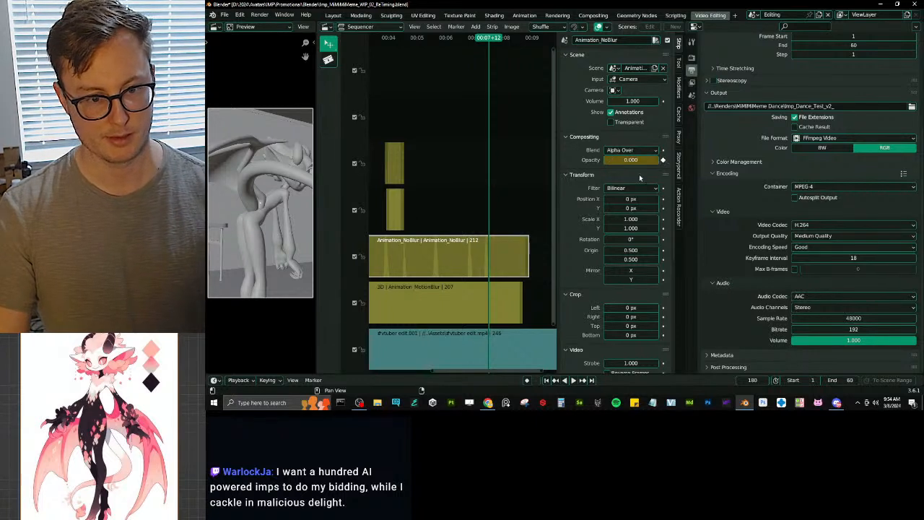
# Step: Keyframe the Animation_NoBlur strip's opacity at 0 on frame 192 and at 1.000 on frame 193
pyautogui.press('Right')
pyautogui.press('Right')
pyautogui.press('Right')
pyautogui.press('Right')
pyautogui.press('Right')
pyautogui.press('Right')
pyautogui.press('Right')
pyautogui.press('Right')
pyautogui.press('Right')
pyautogui.press('Right')
pyautogui.press('Right')
pyautogui.press('Right')
pyautogui.press('Right')
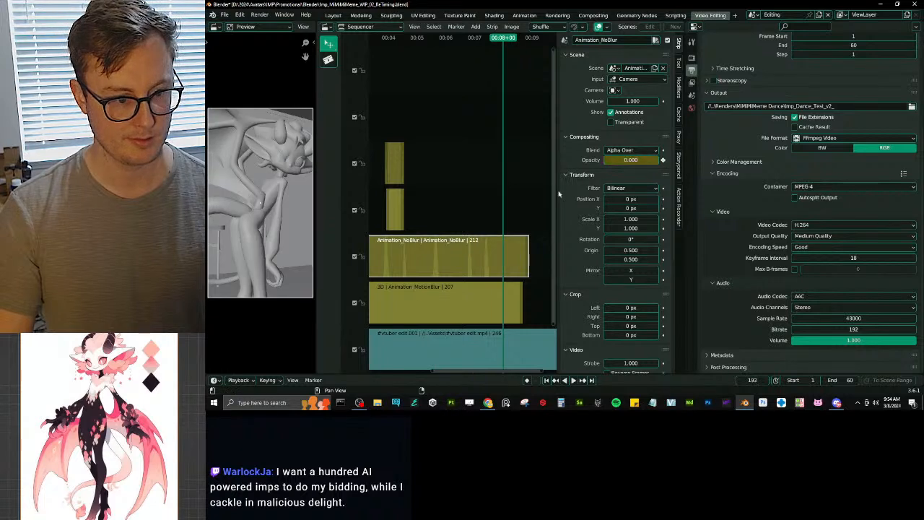
pyautogui.doubleClick(642, 160)
pyautogui.write('1')
pyautogui.press('Return')
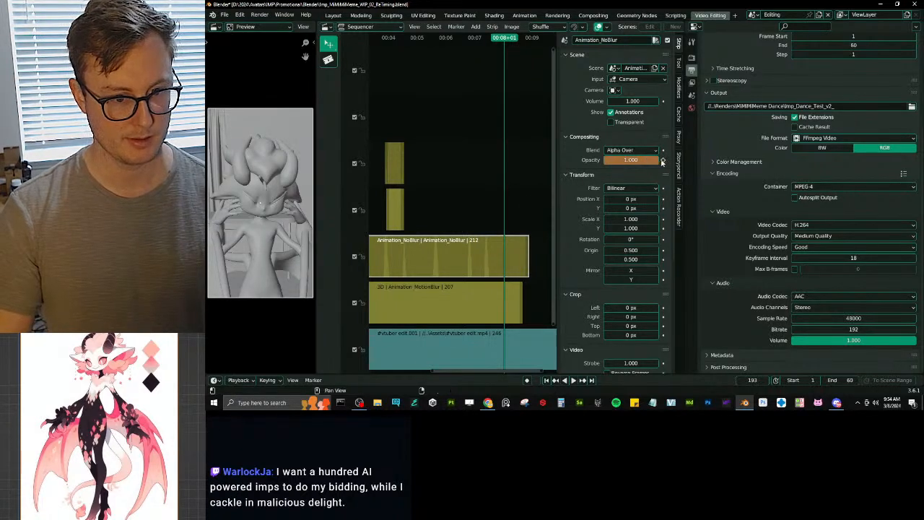
pyautogui.click(663, 161)
# Step: Keyframe the Animation_NoBlur strip's opacity at 0 on frame 196 and save the file
pyautogui.press('Left')
pyautogui.press('Right')
pyautogui.press('Right')
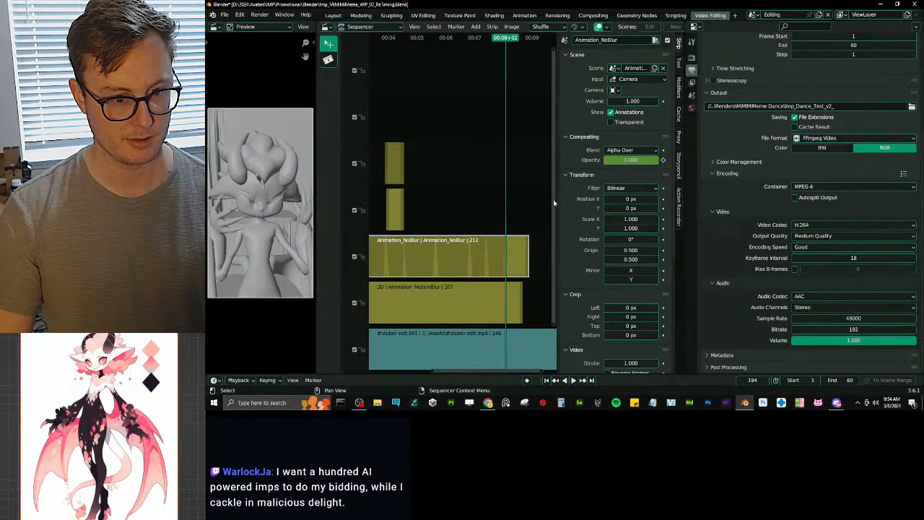
pyautogui.press('Right')
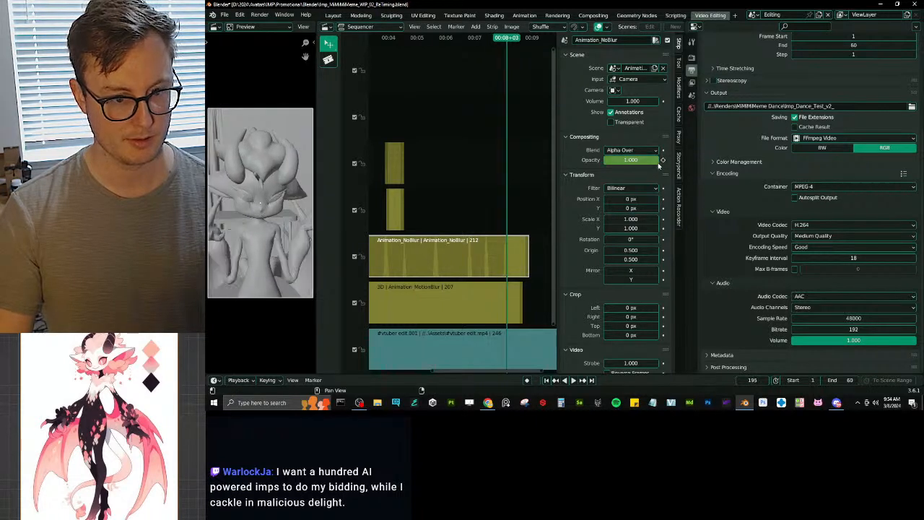
pyautogui.press('Right')
pyautogui.doubleClick(646, 162)
pyautogui.write('0')
pyautogui.press('Return')
pyautogui.click(662, 160)
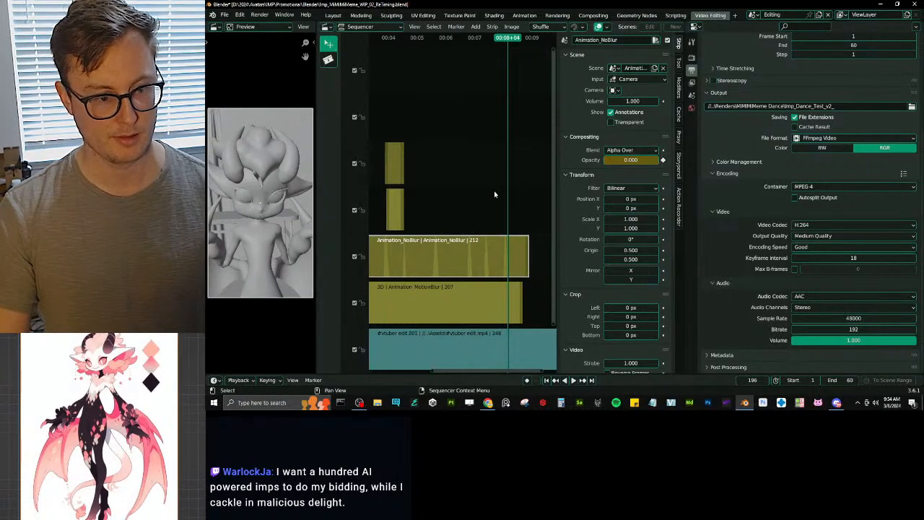
pyautogui.hotkey('ctrl', 's')
# Step: Step forward to the end of the animation and back to frame 177 to examine the last two camera cuts
pyautogui.press('Right')
pyautogui.press('Right')
pyautogui.press('Right')
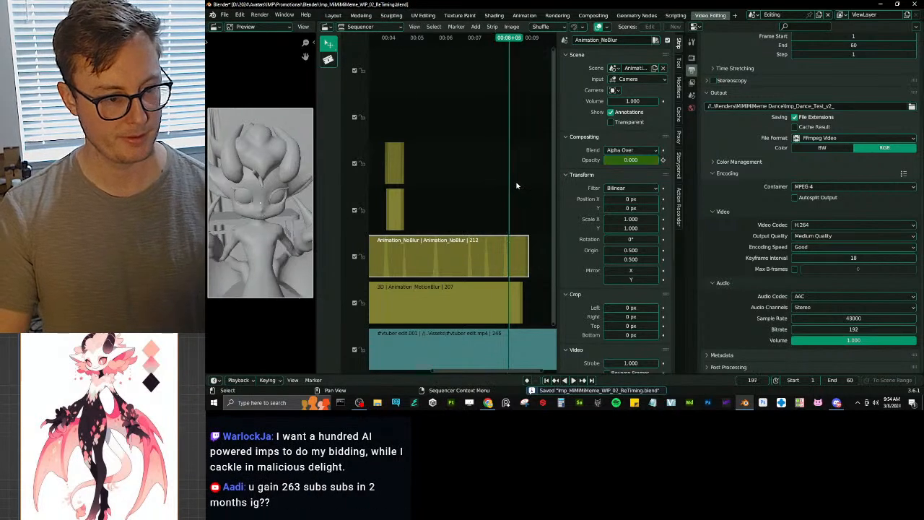
pyautogui.press('Right')
pyautogui.press('Right')
pyautogui.press('Right')
pyautogui.press('Right')
pyautogui.press('Right')
pyautogui.press('Right')
pyautogui.press('Right')
pyautogui.press('Right')
pyautogui.press('Right')
pyautogui.press('Right')
pyautogui.press('Right')
pyautogui.press('Right')
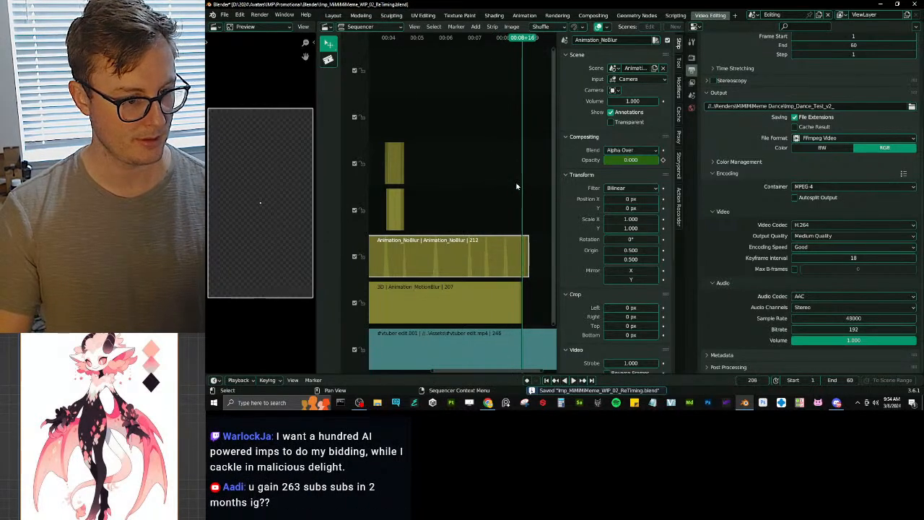
pyautogui.press('Left')
pyautogui.press('Left')
pyautogui.press('Left')
pyautogui.press('Left')
pyautogui.press('Left')
pyautogui.press('Left')
pyautogui.press('Left')
pyautogui.press('Left')
pyautogui.press('Left')
pyautogui.press('Left')
pyautogui.press('Left')
pyautogui.press('Left')
pyautogui.press('Left')
pyautogui.press('Left')
pyautogui.press('Left')
pyautogui.press('Left')
pyautogui.press('Left')
pyautogui.press('Left')
pyautogui.press('Left')
pyautogui.press('Left')
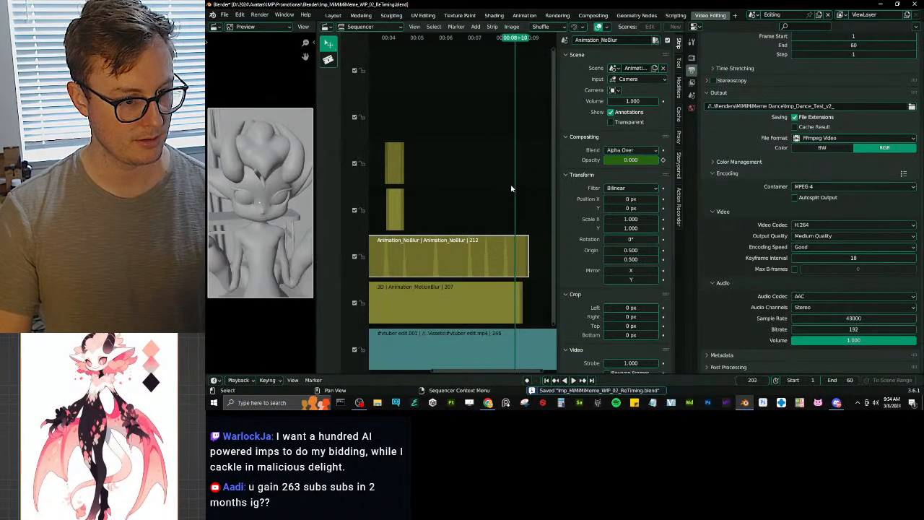
pyautogui.press('Left')
pyautogui.press('Left')
pyautogui.press('Left')
pyautogui.press('Left')
pyautogui.press('Left')
pyautogui.press('Left')
pyautogui.press('Left')
pyautogui.press('Left')
pyautogui.press('Left')
pyautogui.press('Left')
pyautogui.press('Left')
pyautogui.press('Left')
pyautogui.press('Left')
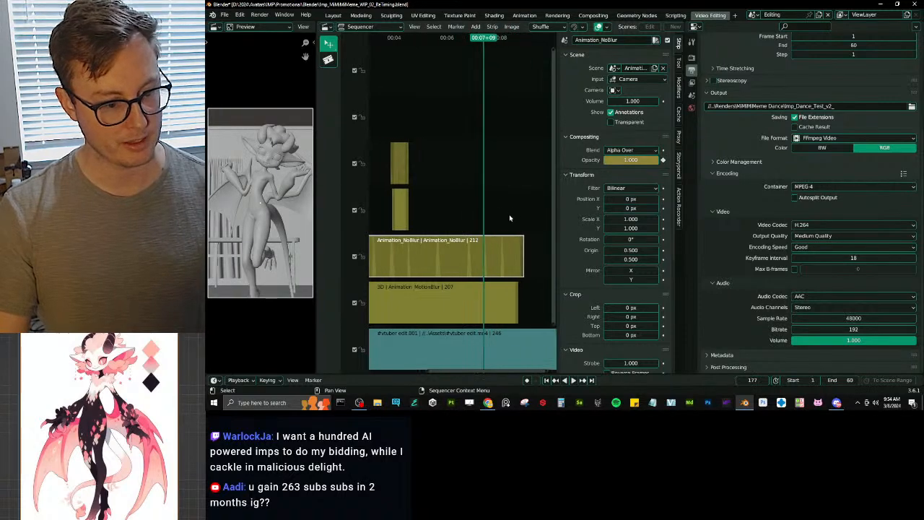
# Step: Play back from frame 177 to the end of the animation strips to review the final cuts
pyautogui.moveTo(509, 217); pyautogui.dragTo(429, 243, button='middle')
pyautogui.scroll(5, 433, 250)
pyautogui.moveTo(376, 196); pyautogui.dragTo(410, 190, button='middle')
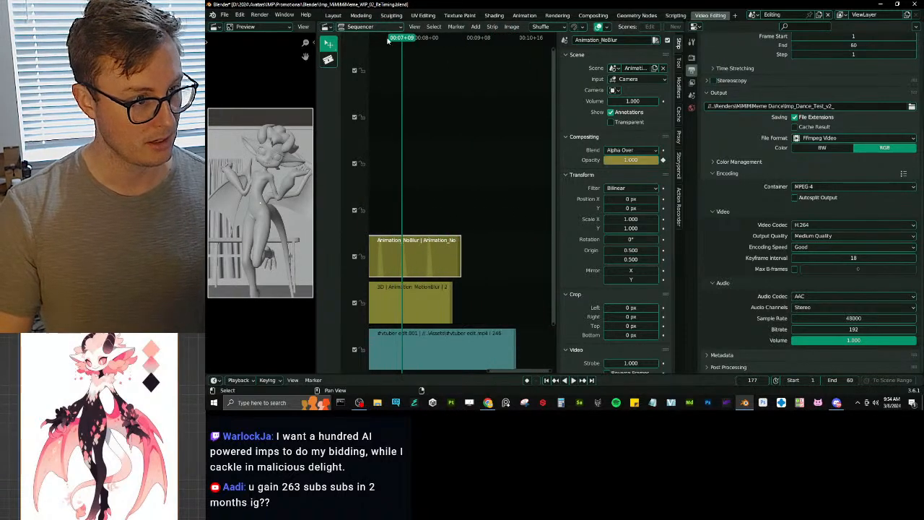
pyautogui.press('space')
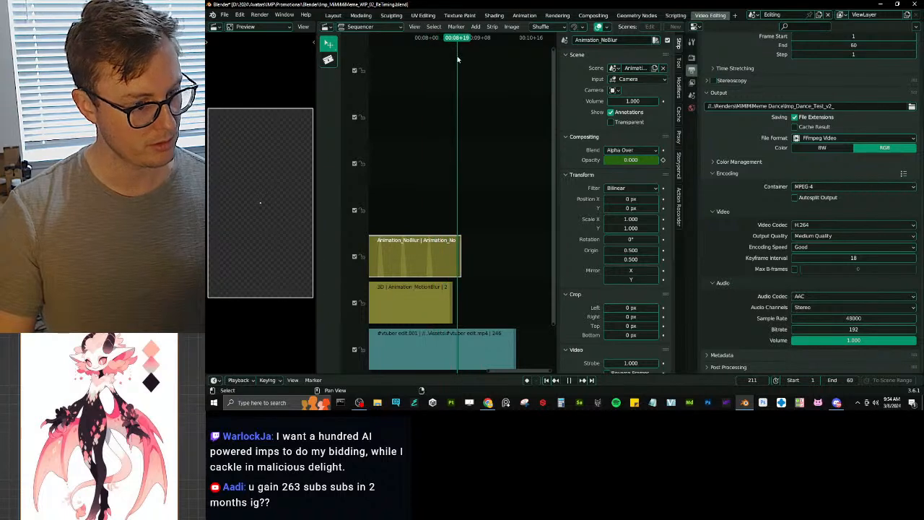
pyautogui.press('space')
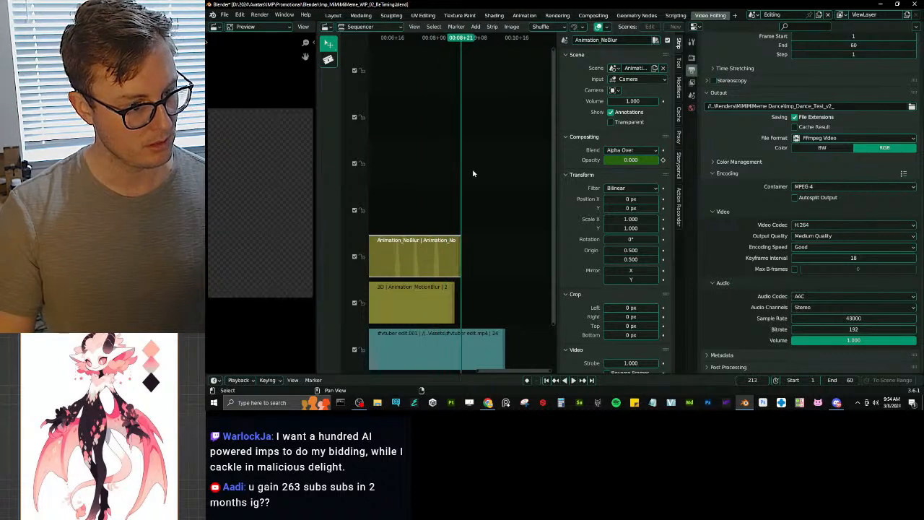
# Step: Try a duration of 212 frames on the Animation_MotionBlur strip and undo it
pyautogui.scroll(-5, 474, 173)
pyautogui.scroll(7, 480, 256)
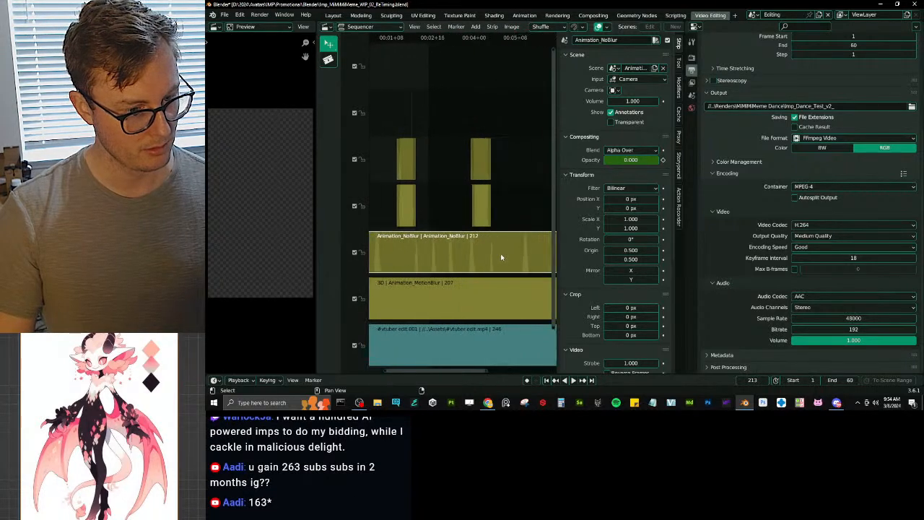
pyautogui.scroll(-2, 476, 260)
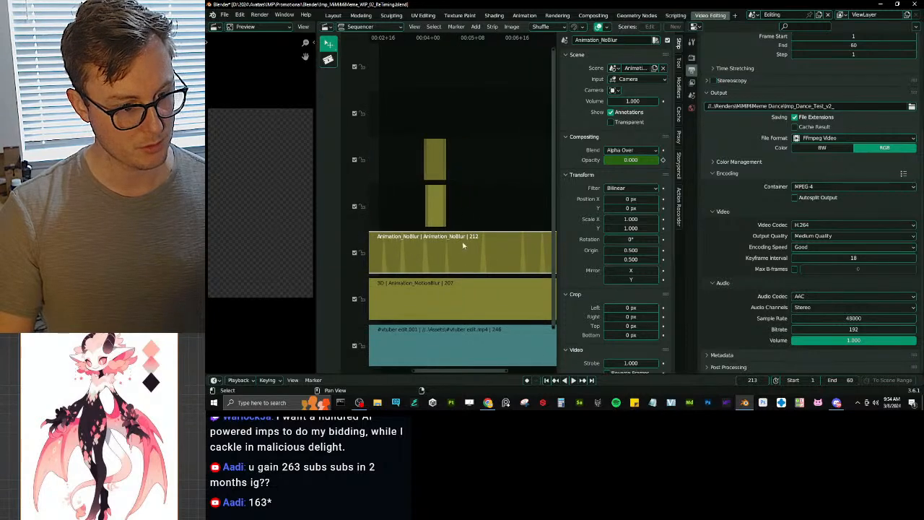
pyautogui.click(453, 284)
pyautogui.keyDown('ctrl'); pyautogui.scroll(-4, 462, 259); pyautogui.keyUp('ctrl')
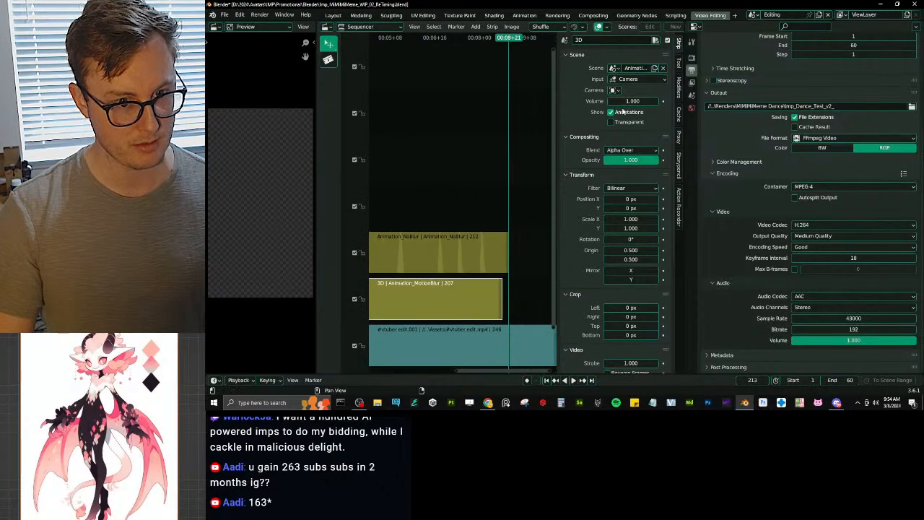
pyautogui.scroll(-8, 634, 123)
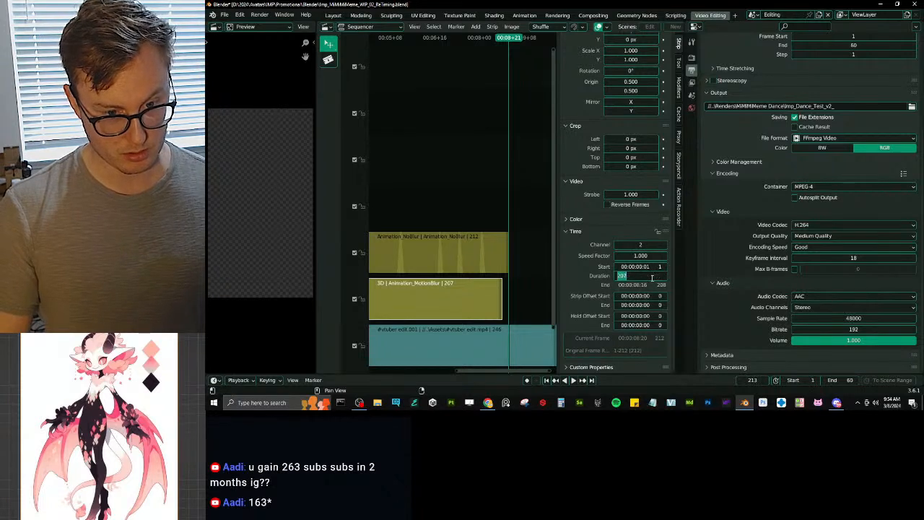
pyautogui.write('1')
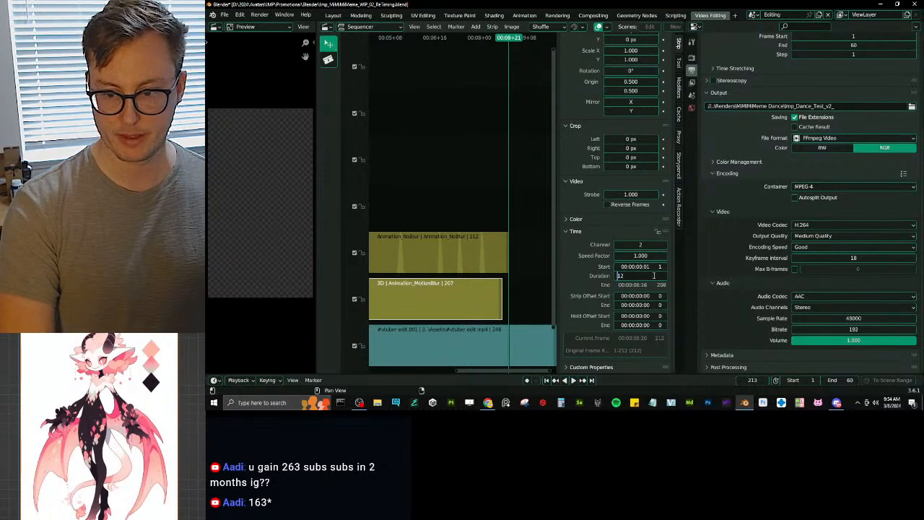
pyautogui.write('2')
pyautogui.press('Return')
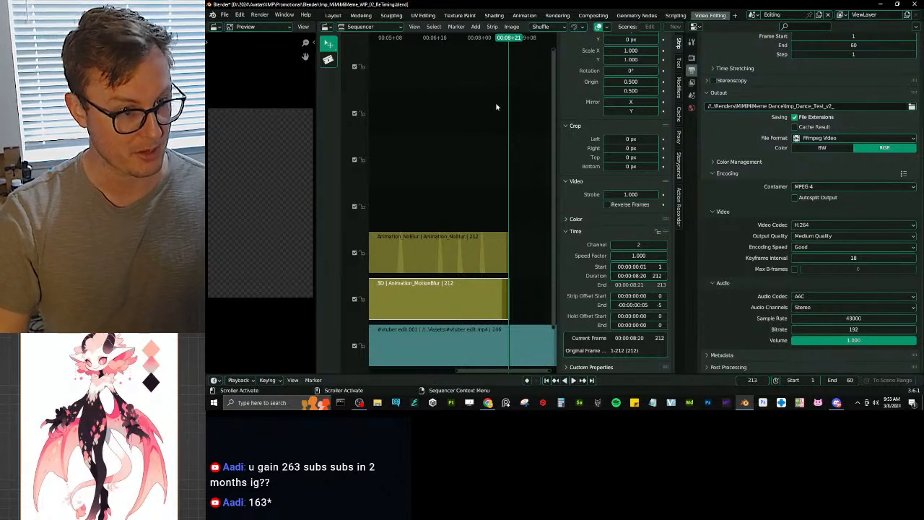
pyautogui.hotkey('ctrl', 's')
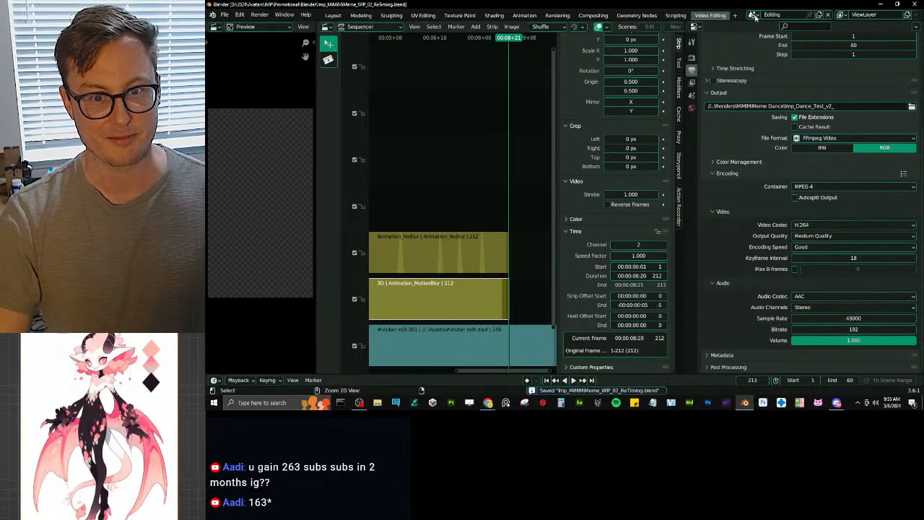
pyautogui.click(753, 15)
pyautogui.hotkey('ctrl', 'z')
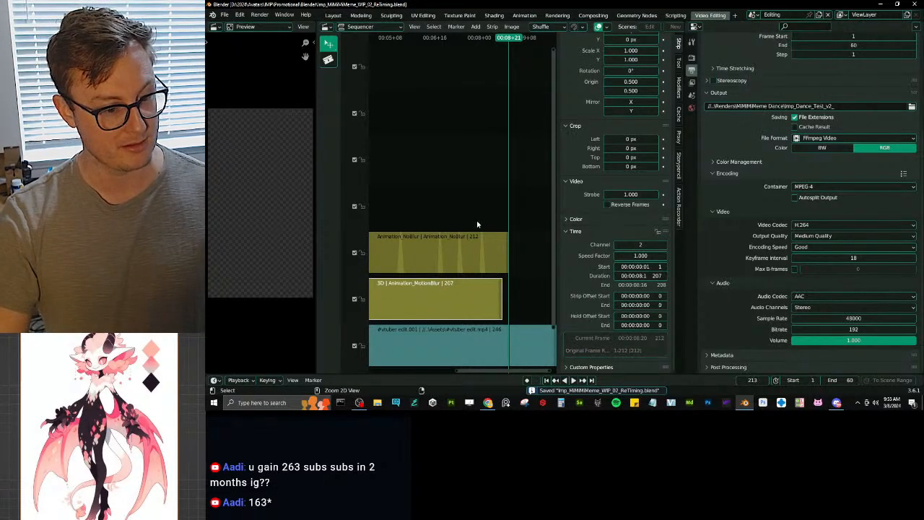
# Step: Check the frame range in the Animation_MotionBlur scene and return to the Editing scene
pyautogui.click(759, 16)
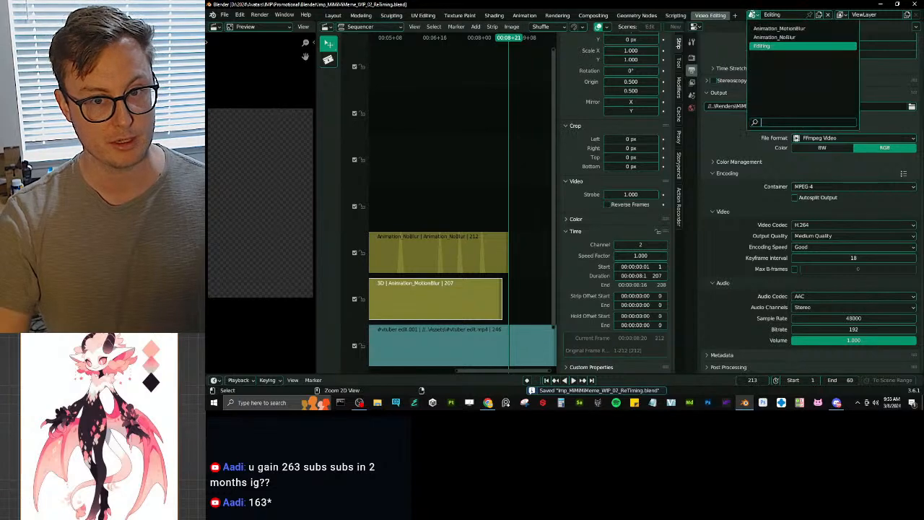
pyautogui.click(762, 31)
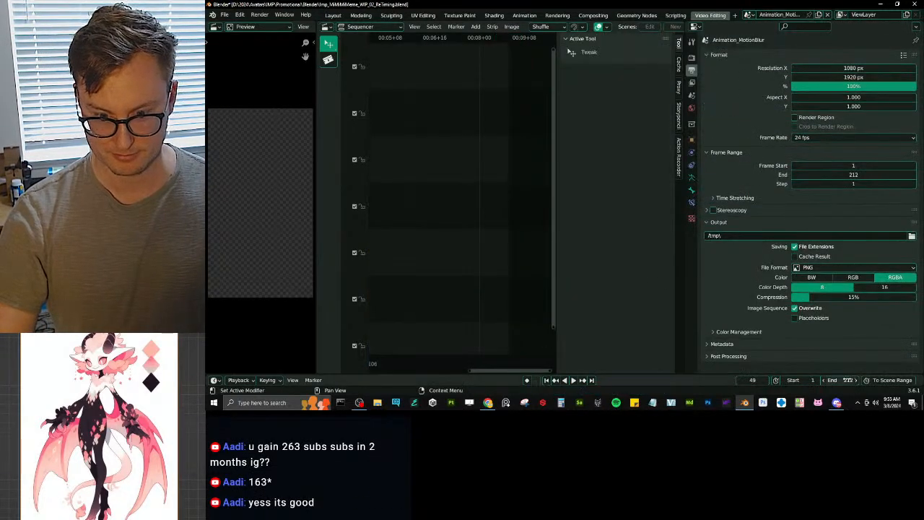
pyautogui.scroll(-8, 501, 253)
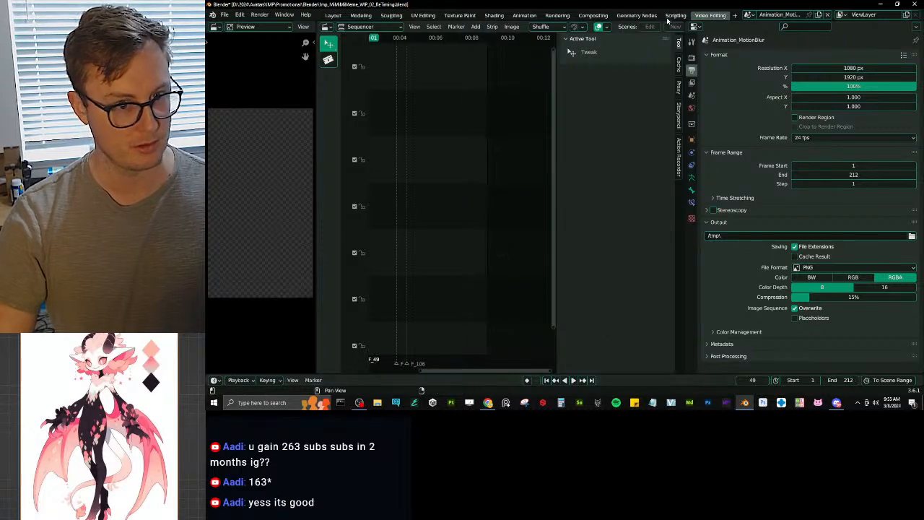
pyautogui.click(769, 14)
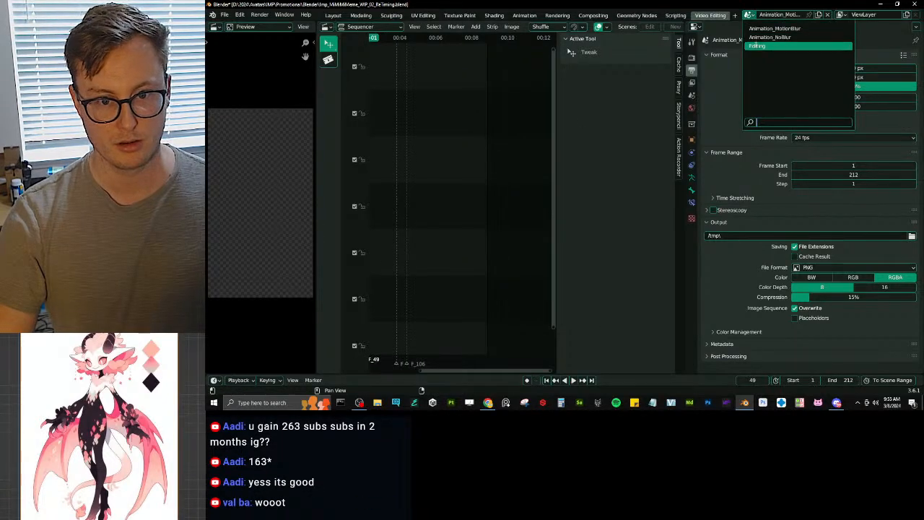
pyautogui.click(765, 45)
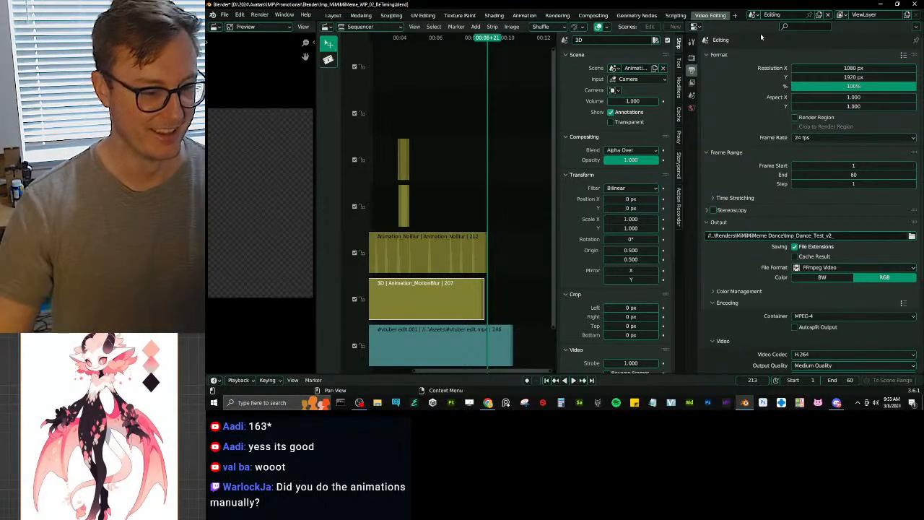
# Step: Step the playhead back from the end of the animation to the last camera cut at frame 193
pyautogui.moveTo(495, 41)
pyautogui.mouseDown()
pyautogui.moveTo(477, 45)
pyautogui.moveTo(483, 50)
pyautogui.moveTo(471, 50)
pyautogui.moveTo(484, 42)
pyautogui.moveTo(465, 41)
pyautogui.moveTo(485, 47)
pyautogui.mouseUp()
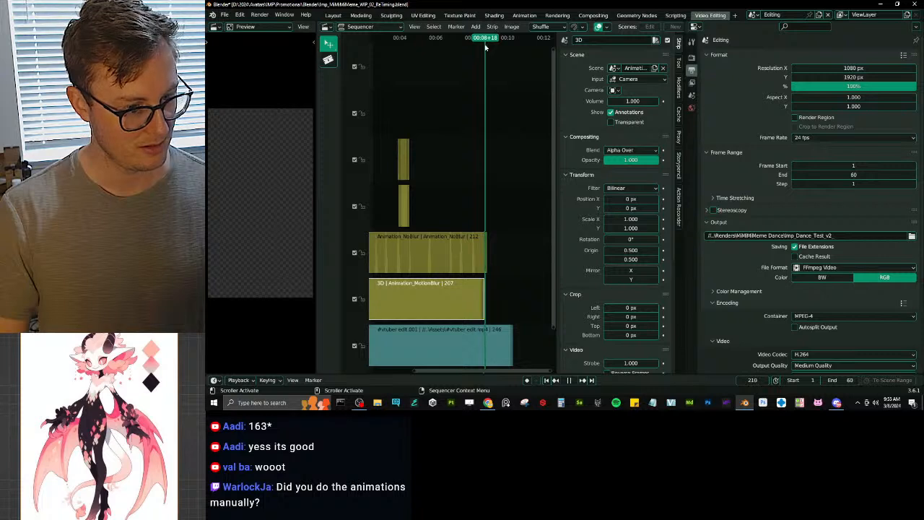
pyautogui.press('Left')
pyautogui.press('Left')
pyautogui.press('Left')
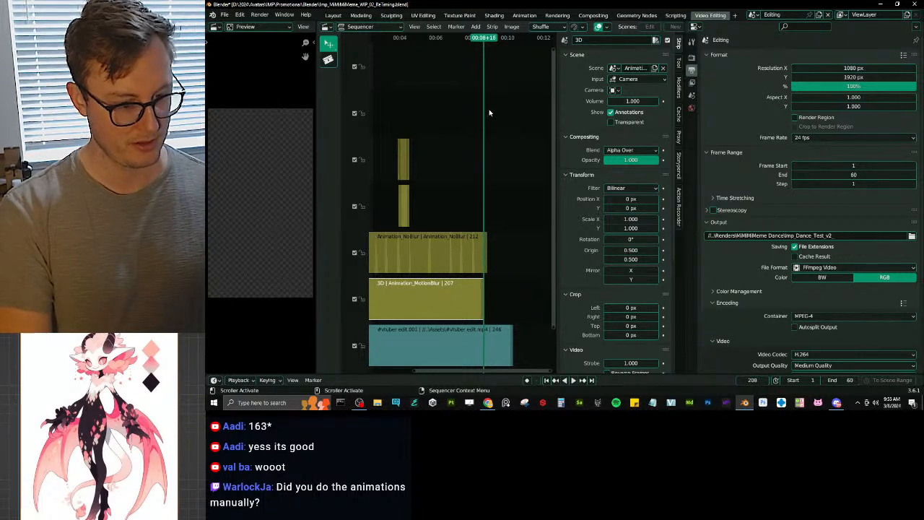
pyautogui.press('Left')
pyautogui.press('Left')
pyautogui.press('Left')
pyautogui.press('Left')
pyautogui.press('Left')
pyautogui.press('Left')
pyautogui.press('Left')
pyautogui.press('Left')
pyautogui.press('Left')
pyautogui.press('Left')
pyautogui.press('Left')
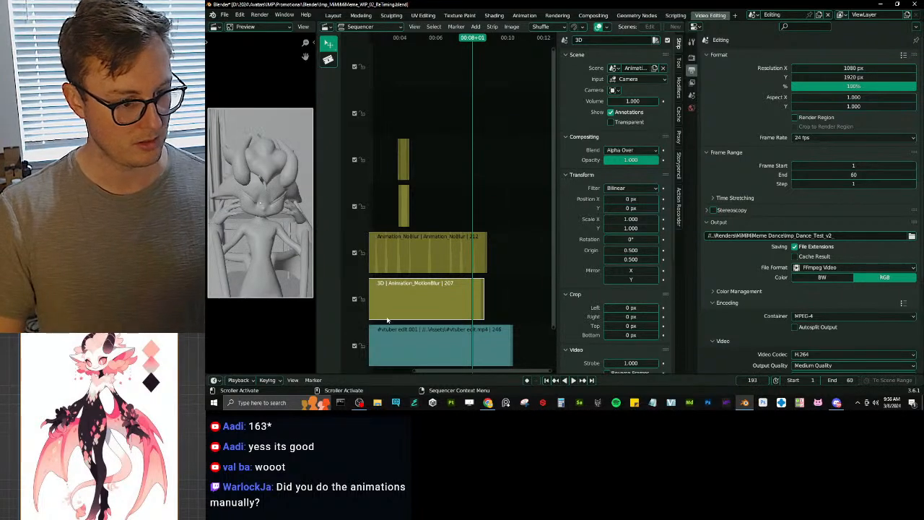
# Step: Duplicate the Animation_MotionBlur strip onto an empty channel, split the copy at frame 193 and delete the part before the cut
pyautogui.click(440, 299)
pyautogui.hotkey('shift', 'd')
pyautogui.click(457, 295)
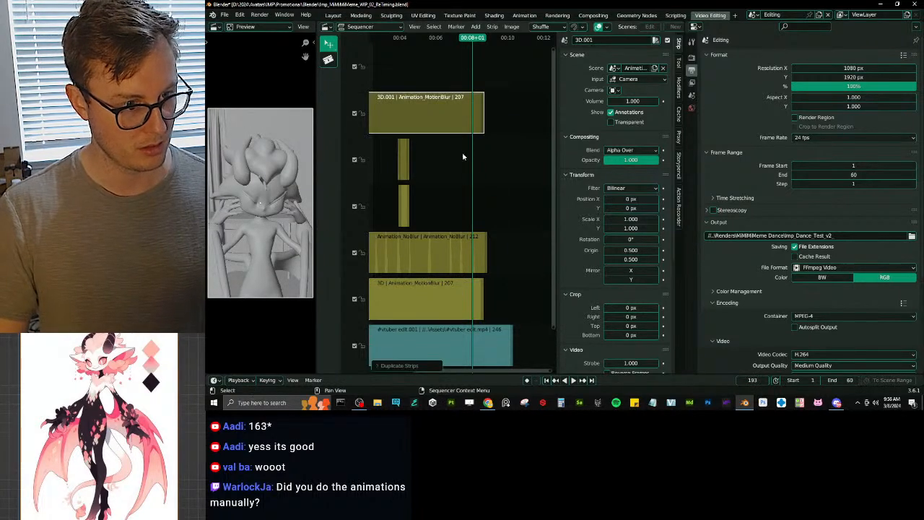
pyautogui.click(461, 149)
pyautogui.click(459, 123)
pyautogui.press('k')
pyautogui.click(459, 122)
pyautogui.press('x')
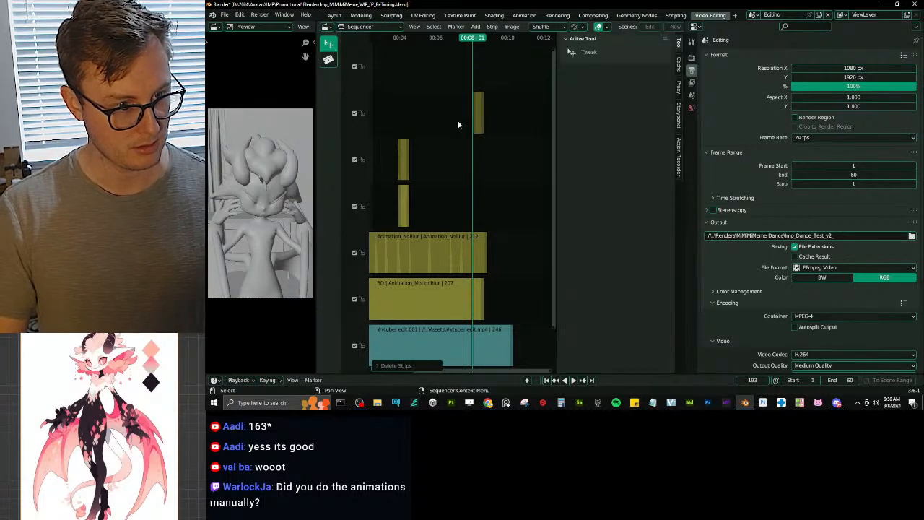
# Step: Move the remaining motion-blur piece vertically onto the channel directly above the Animation_NoBlur strip, keeping its timing
pyautogui.click(480, 121)
pyautogui.press('g')
pyautogui.press('y')
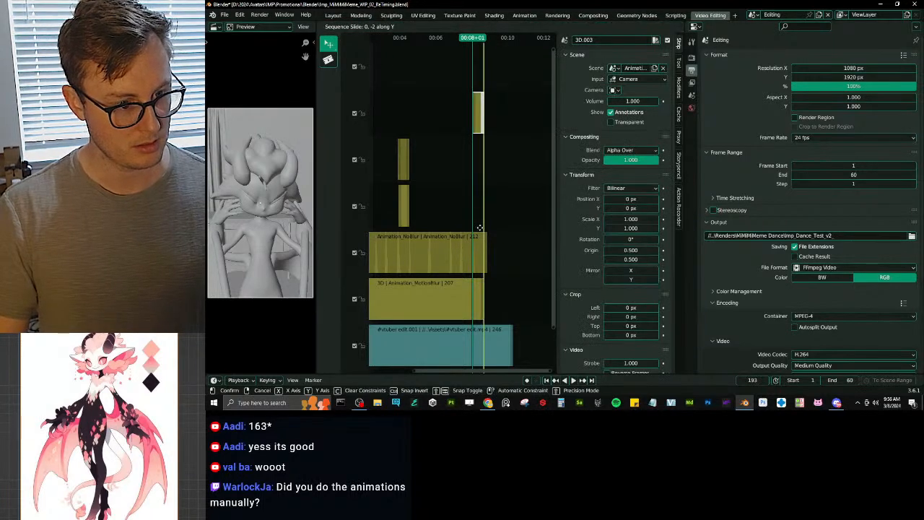
pyautogui.click(480, 237)
pyautogui.press('g')
pyautogui.rightClick(491, 206)
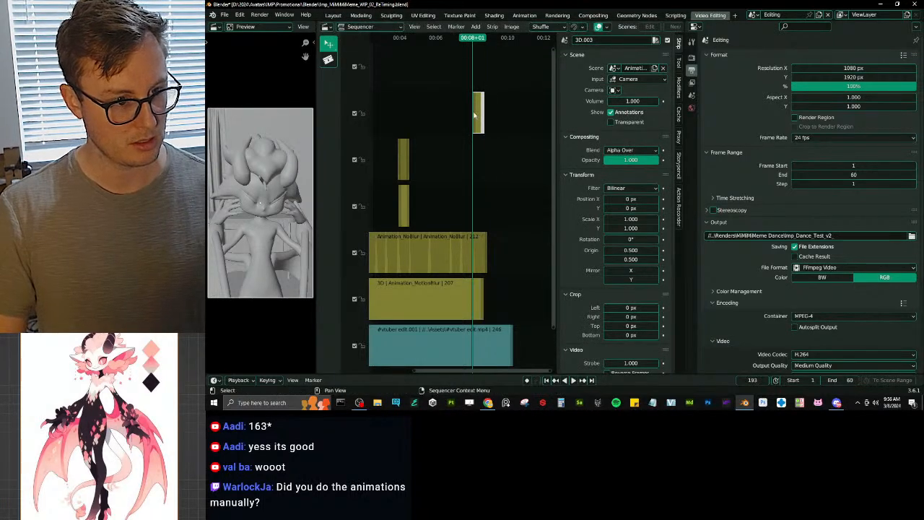
pyautogui.click(476, 119)
pyautogui.click(479, 122)
pyautogui.press('g')
pyautogui.press('y')
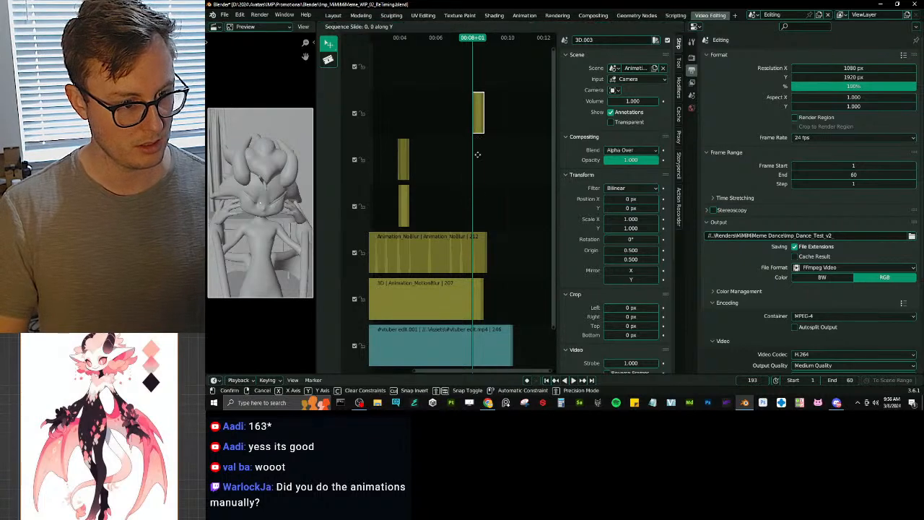
pyautogui.click(480, 197)
# Step: Duplicate the Animation_NoBlur strip onto an empty channel, split the copy at frame 193 and delete the part before the cut
pyautogui.click(480, 263)
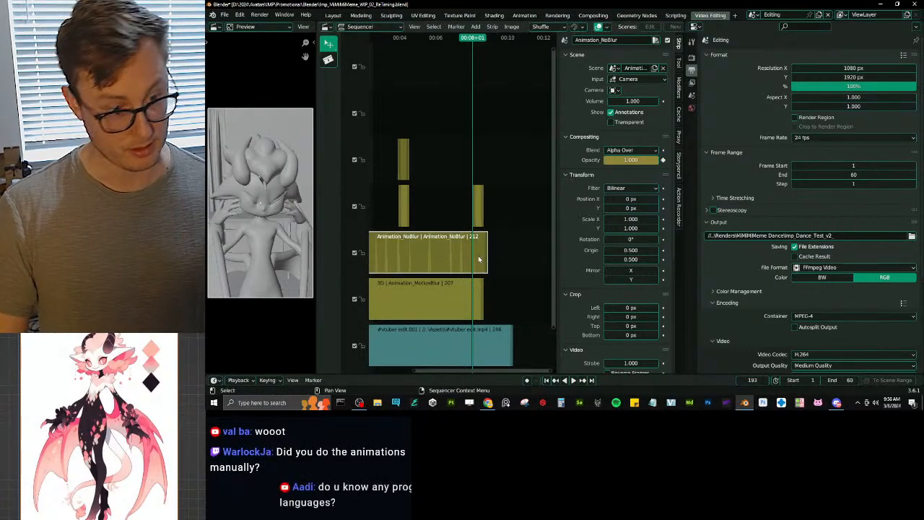
pyautogui.hotkey('shift', 'd')
pyautogui.click(474, 153)
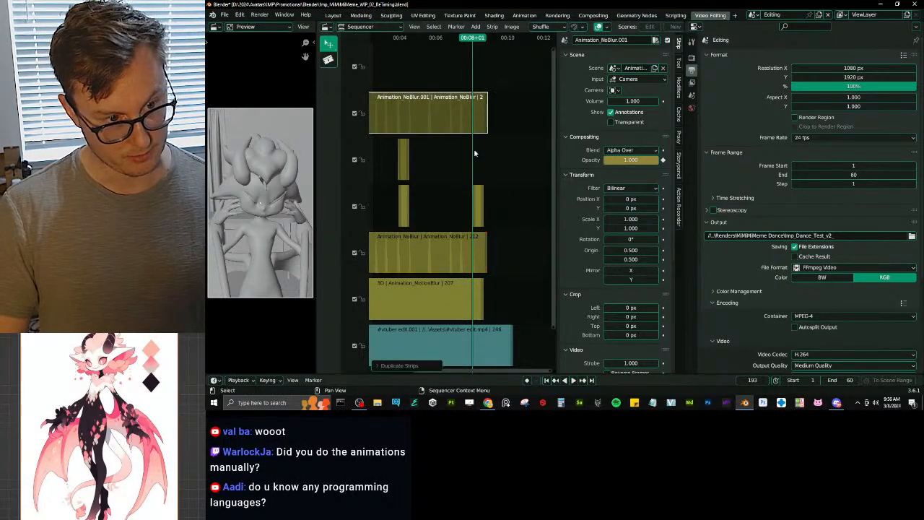
pyautogui.click(457, 128)
pyautogui.press('k')
pyautogui.press('x')
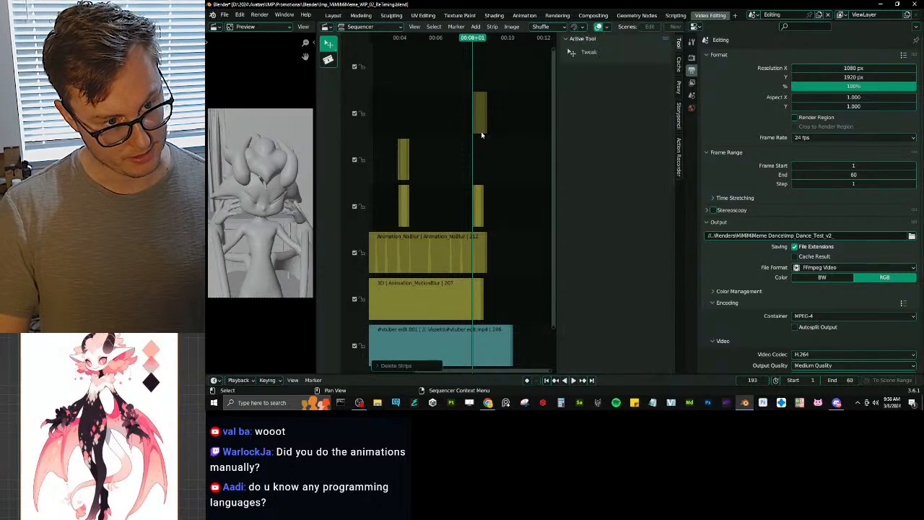
# Step: Move the remaining no-blur piece down one channel so it sits directly above the new motion-blur piece
pyautogui.click(485, 128)
pyautogui.press('g')
pyautogui.press('y')
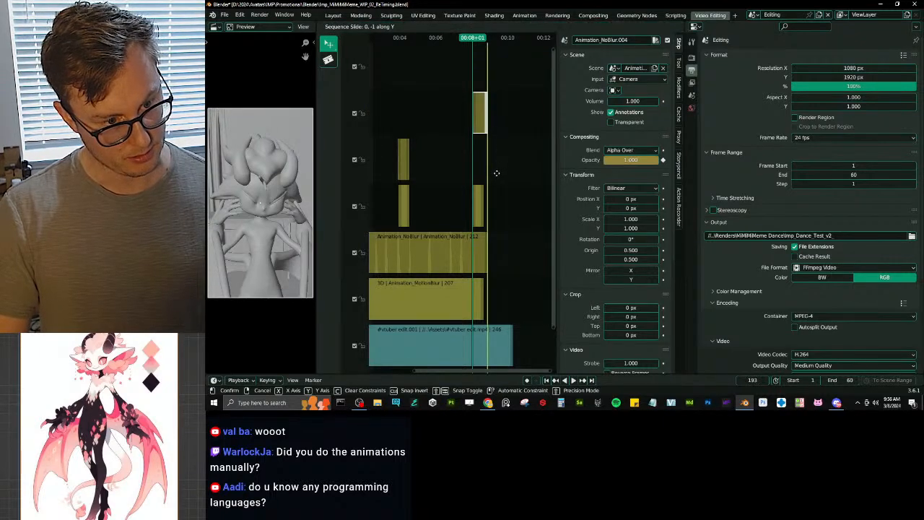
pyautogui.rightClick(495, 180)
pyautogui.click(481, 128)
pyautogui.press('g')
pyautogui.press('y')
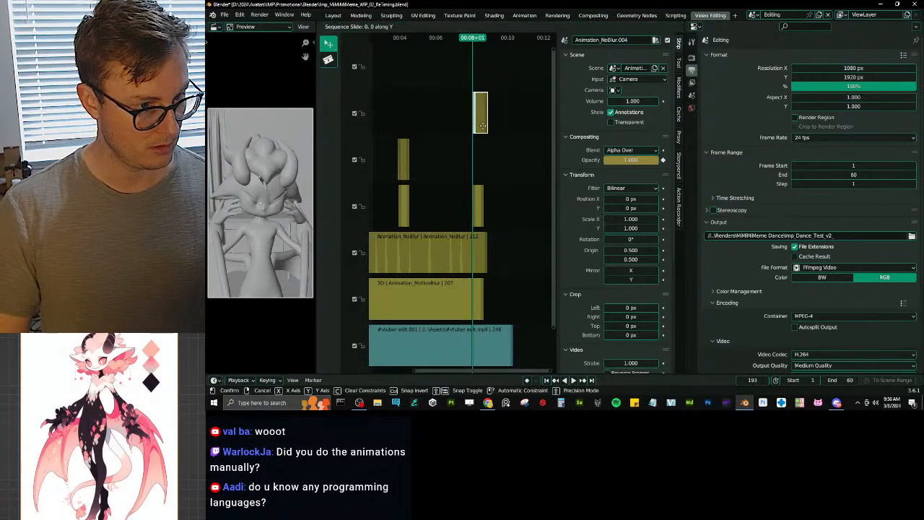
pyautogui.rightClick(485, 137)
pyautogui.press('g')
pyautogui.click(488, 184)
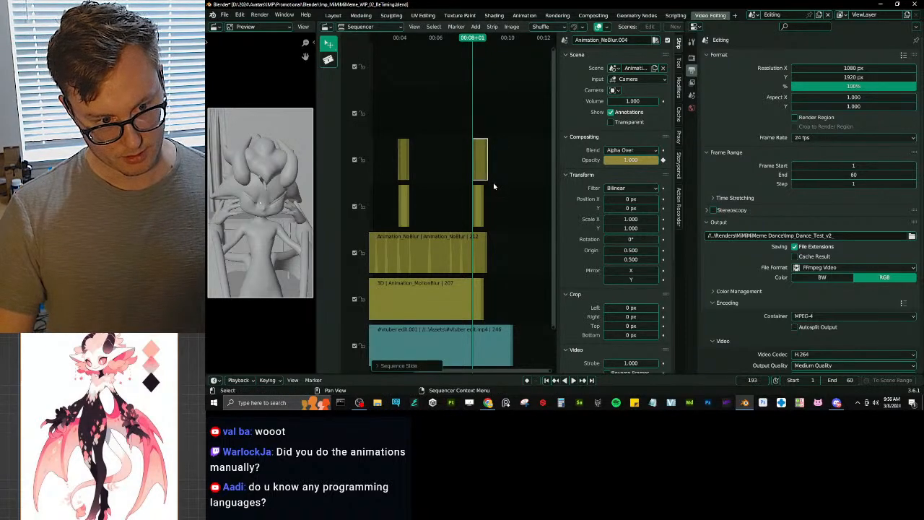
# Step: Mirror both new pieces at the last cut along X and save the file
pyautogui.click(612, 270)
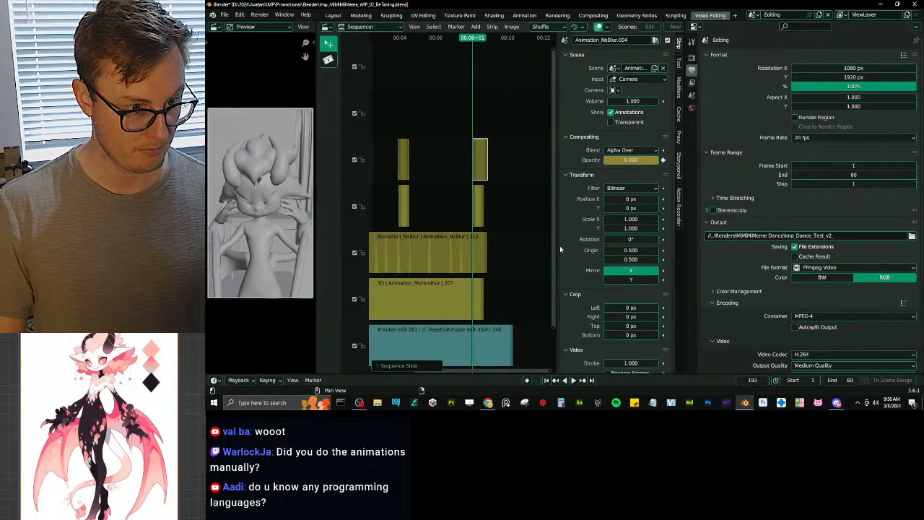
pyautogui.click(475, 215)
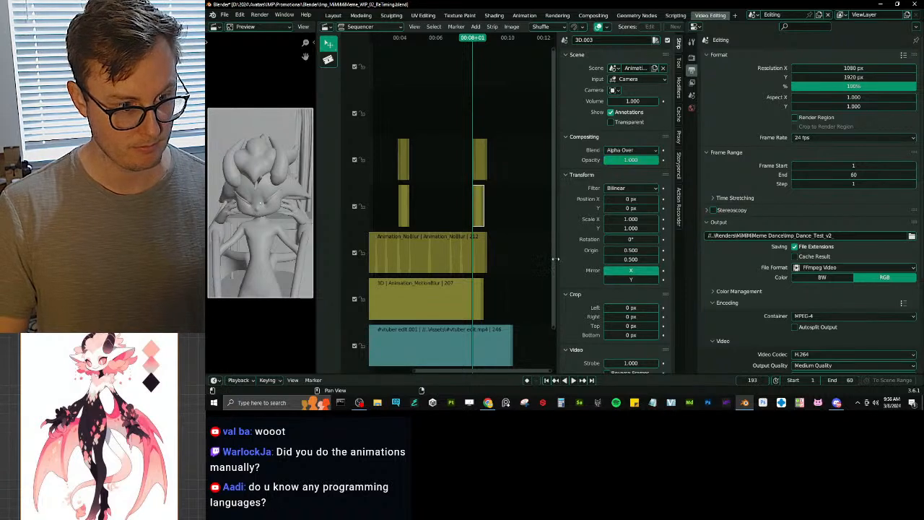
pyautogui.hotkey('ctrl', 's')
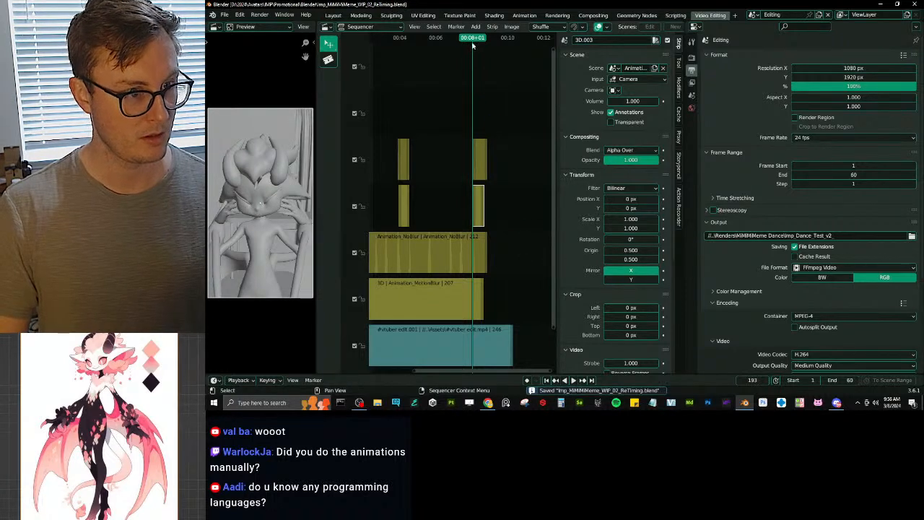
# Step: Scrub to frame 222 past the last strips, review the whole strip layout and save the file
pyautogui.moveTo(473, 45); pyautogui.dragTo(494, 74)
pyautogui.scroll(-8, 434, 174)
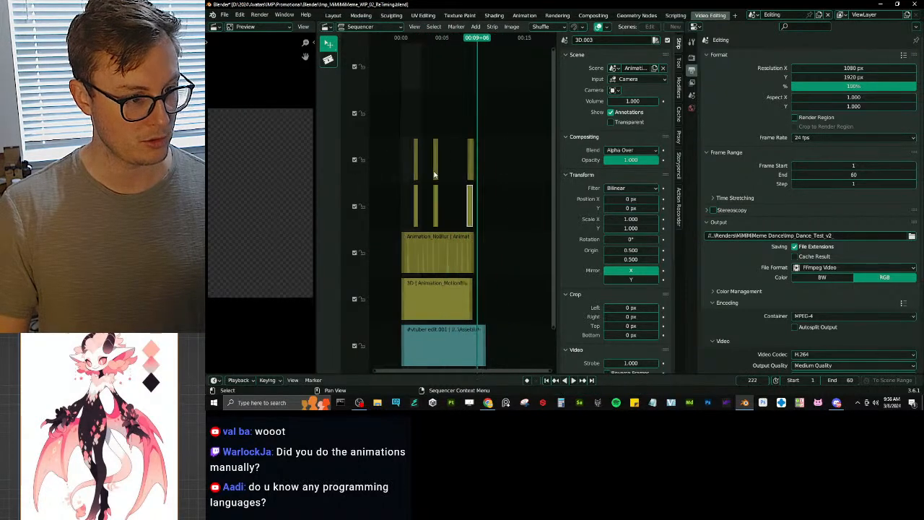
pyautogui.scroll(4, 439, 184)
pyautogui.hotkey('ctrl', 's')
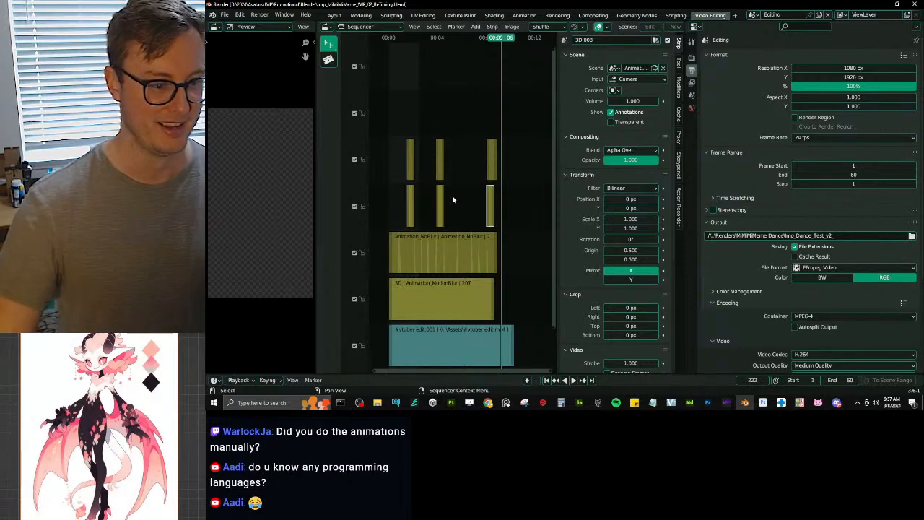
pyautogui.hotkey('ctrl', 's')
# Step: Move the playhead to the end of the motion-blur strip and set the scene's end frame to 208
pyautogui.scroll(-1, 476, 137)
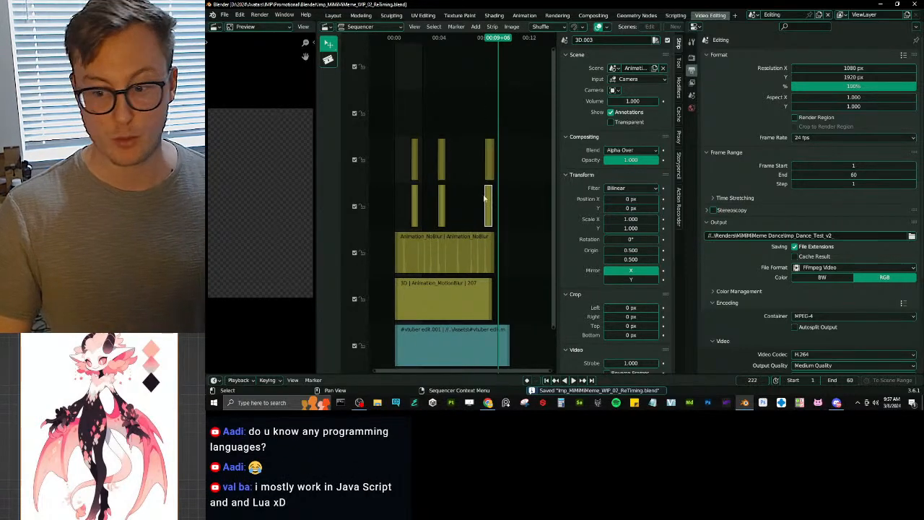
pyautogui.scroll(4, 485, 197)
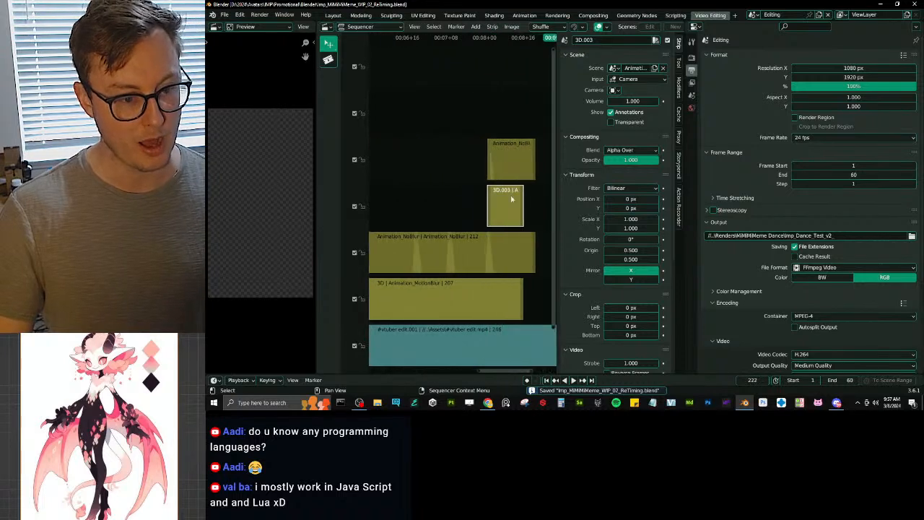
pyautogui.moveTo(514, 199); pyautogui.dragTo(437, 195, button='middle')
pyautogui.moveTo(477, 43); pyautogui.dragTo(447, 47)
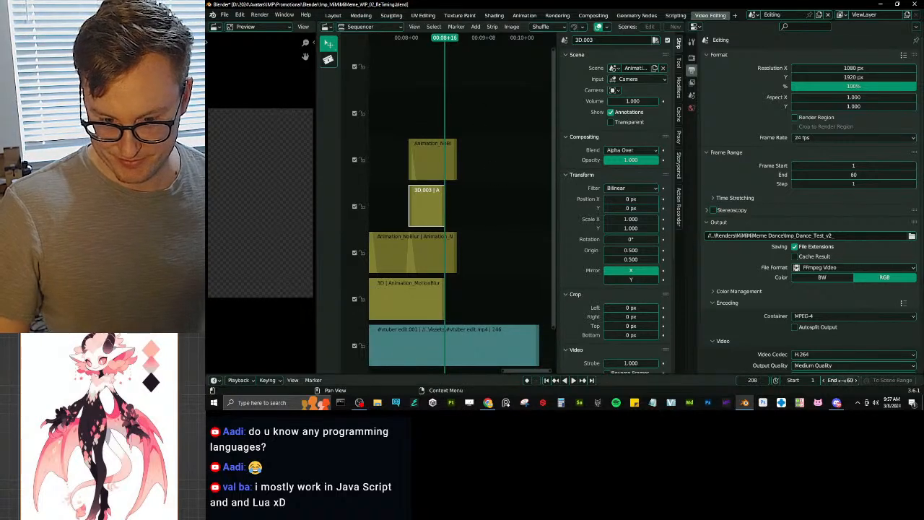
pyautogui.click(839, 380)
pyautogui.write('2')
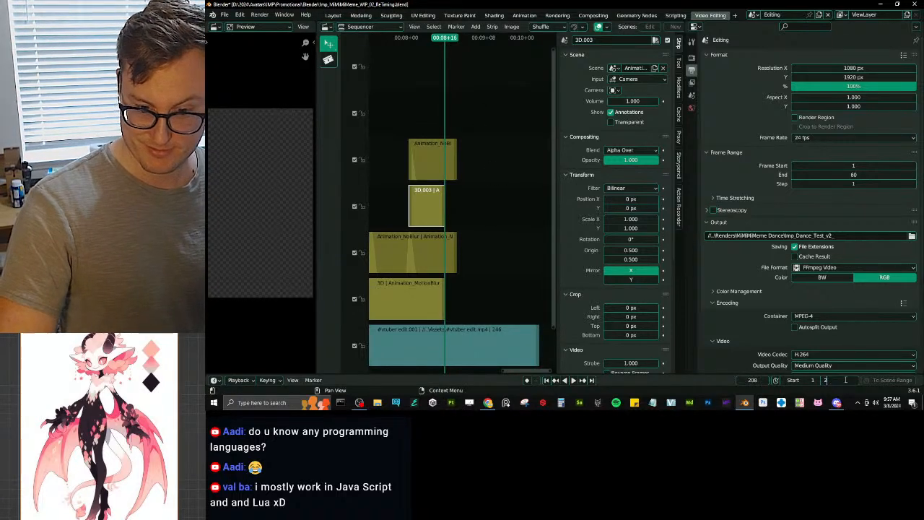
pyautogui.write('08')
pyautogui.press('Return')
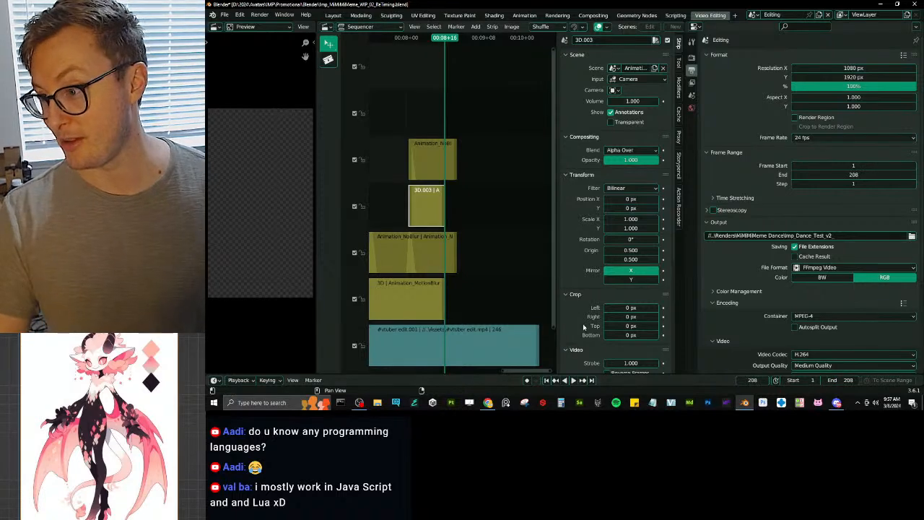
# Step: Widen the sequencer area to show the full strip layout and save the file
pyautogui.scroll(-5, 412, 222)
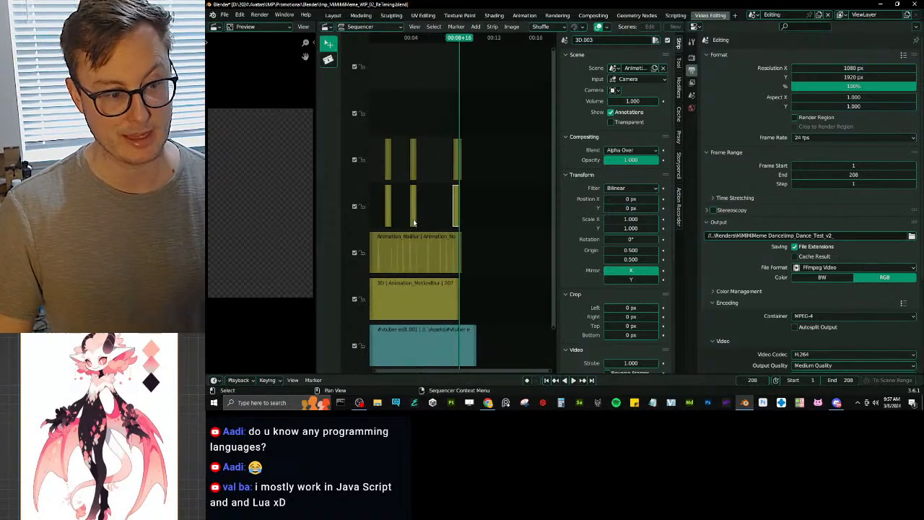
pyautogui.moveTo(413, 222); pyautogui.dragTo(457, 234, button='middle')
pyautogui.hotkey('ctrl', 's')
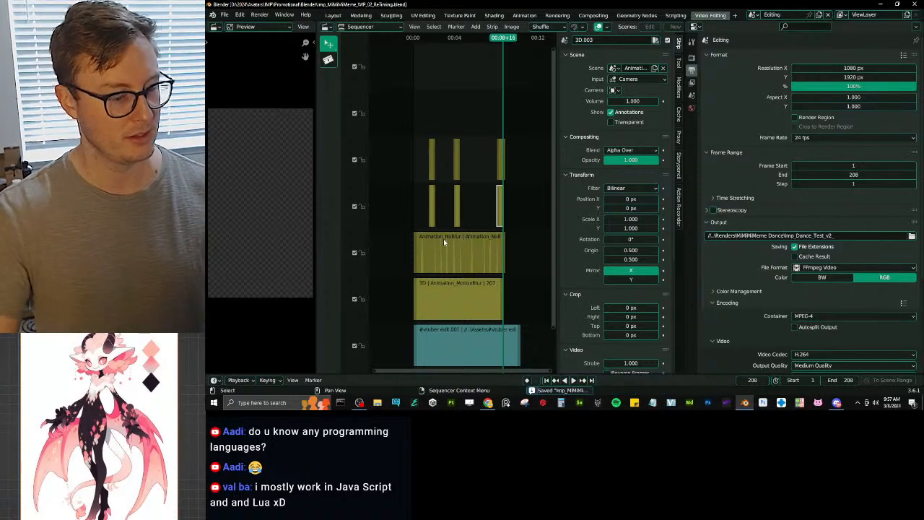
pyautogui.scroll(3, 457, 194)
pyautogui.moveTo(453, 196); pyautogui.dragTo(464, 227, button='middle')
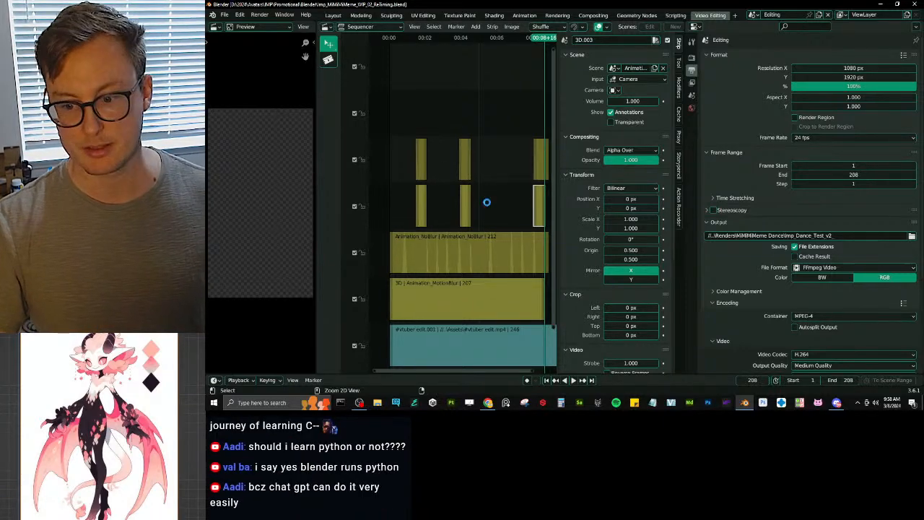
pyautogui.hotkey('ctrl', 's')
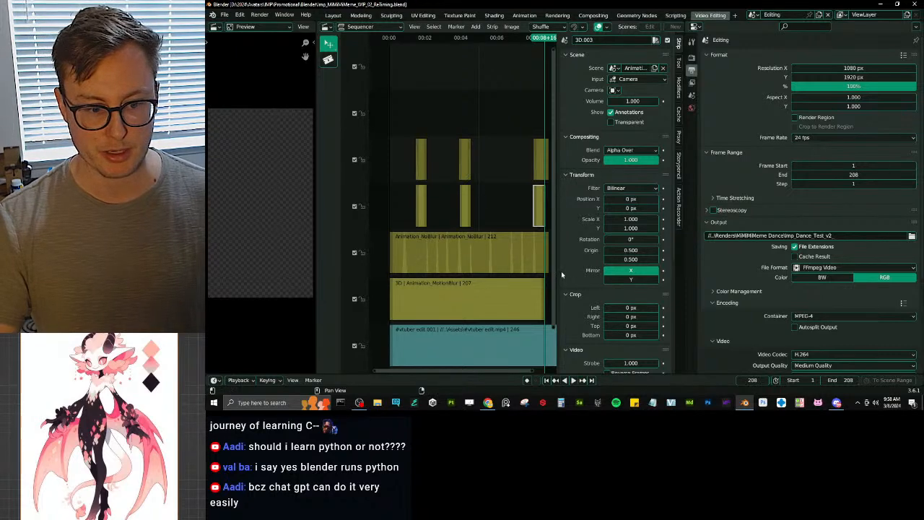
pyautogui.moveTo(563, 274)
pyautogui.mouseDown()
pyautogui.moveTo(603, 271)
pyautogui.moveTo(569, 269)
pyautogui.mouseUp()
pyautogui.moveTo(682, 271); pyautogui.dragTo(755, 272)
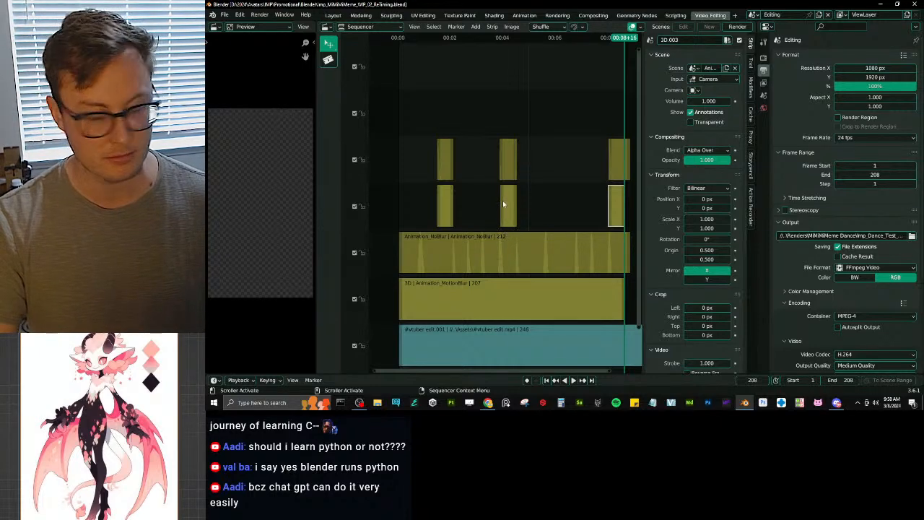
pyautogui.scroll(-2, 536, 196)
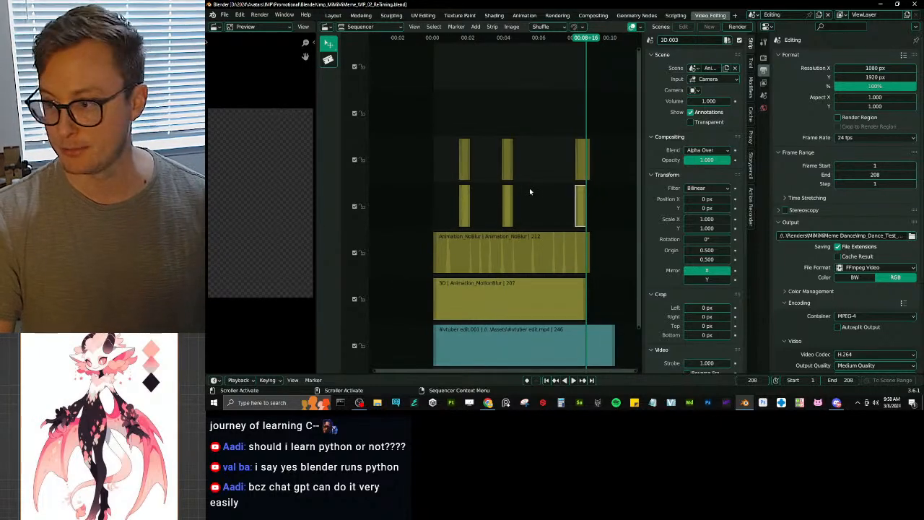
pyautogui.hotkey('ctrl', 's')
pyautogui.moveTo(532, 227); pyautogui.dragTo(519, 200, button='middle')
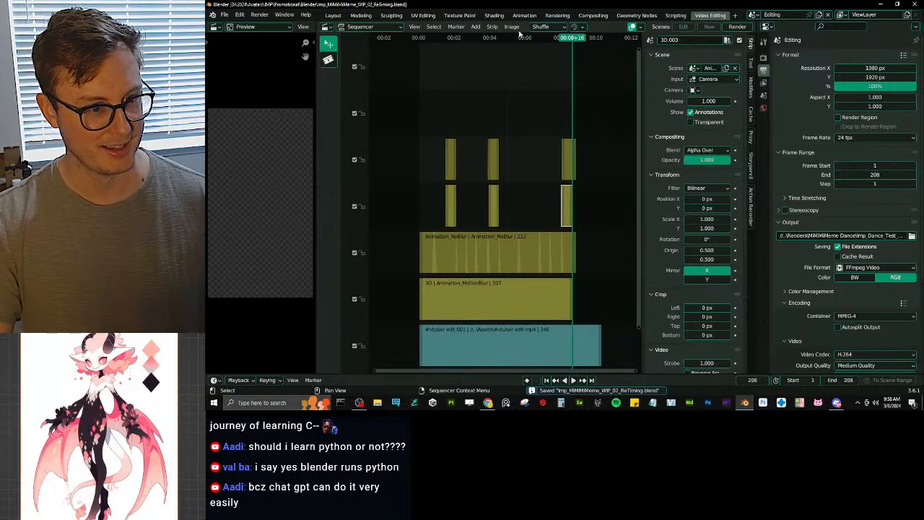
# Step: Step the playhead to the last frame that shows the animation and set the scene's end frame to 207
pyautogui.moveTo(518, 37); pyautogui.dragTo(572, 71)
pyautogui.press('Right')
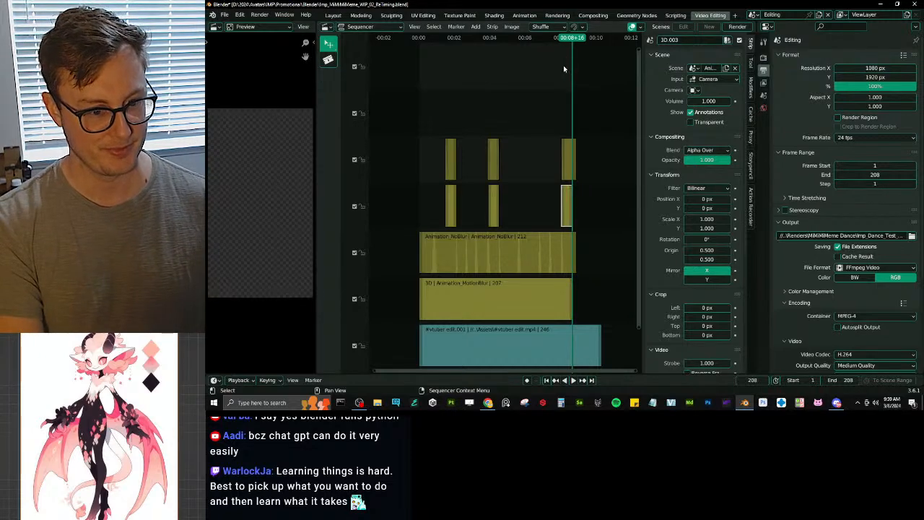
pyautogui.press('Left')
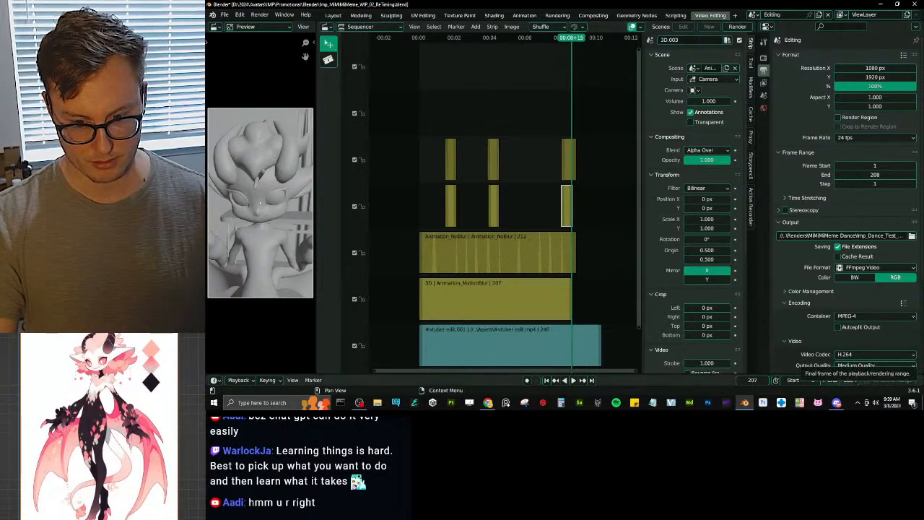
pyautogui.click(842, 381)
pyautogui.write('207')
pyautogui.press('Return')
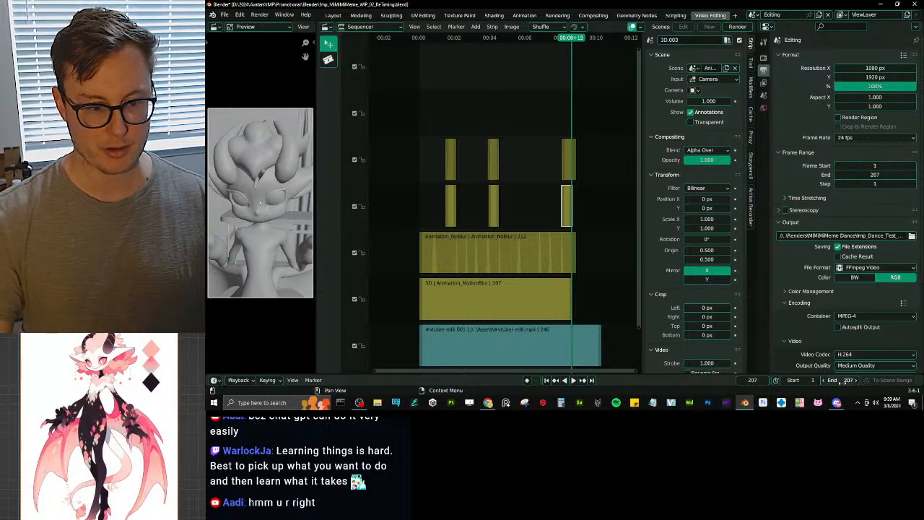
# Step: Save the file, render the animation from frame 1 to 207 and fit the whole frame in the render window
pyautogui.hotkey('ctrl', 's')
pyautogui.click(259, 15)
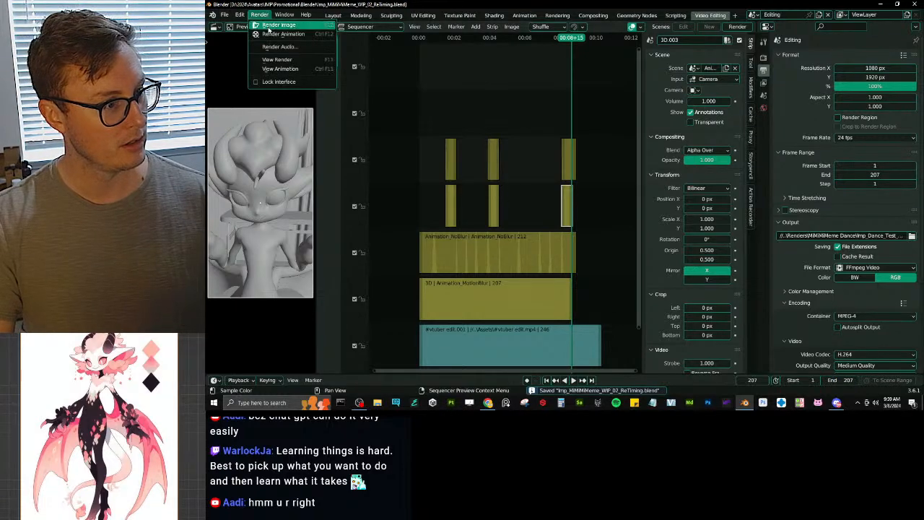
pyautogui.click(269, 26)
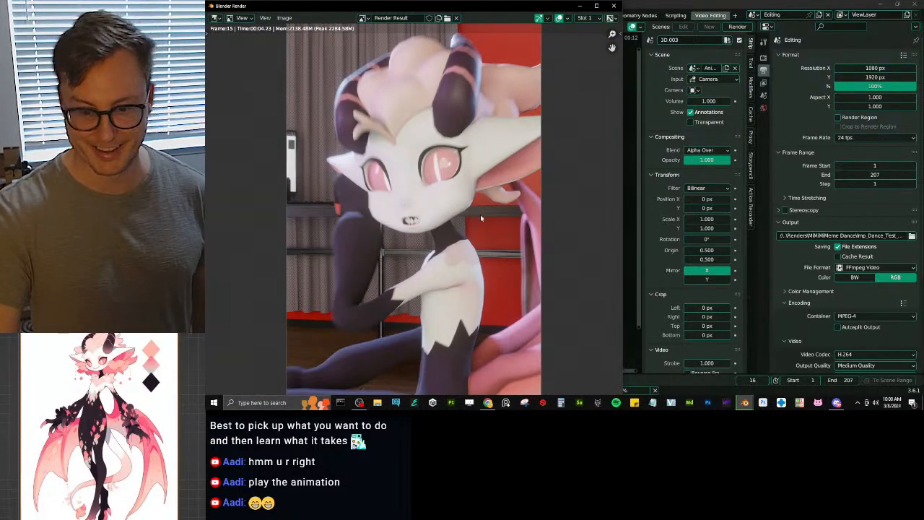
pyautogui.scroll(-2, 480, 215)
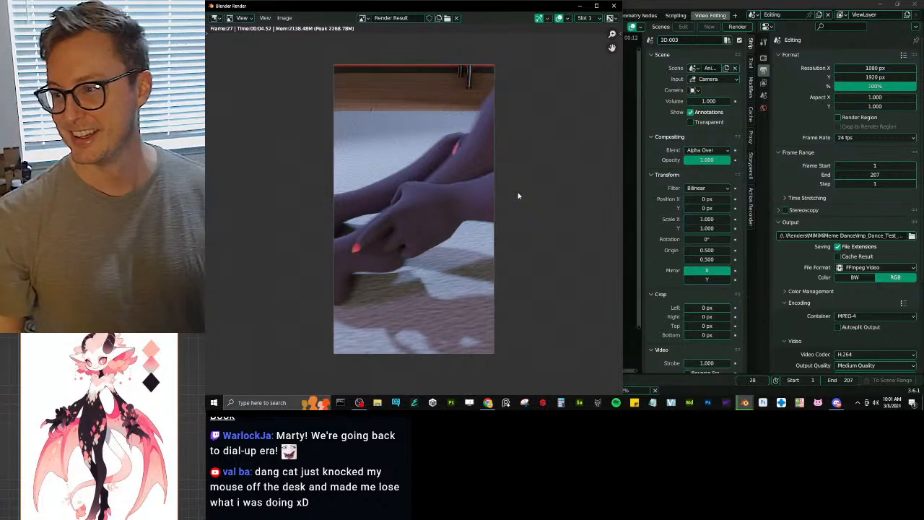
# Step: Switch to Chrome, close the Blender Manual and motion-blur search tabs, and minimize the browser
pyautogui.click(488, 402)
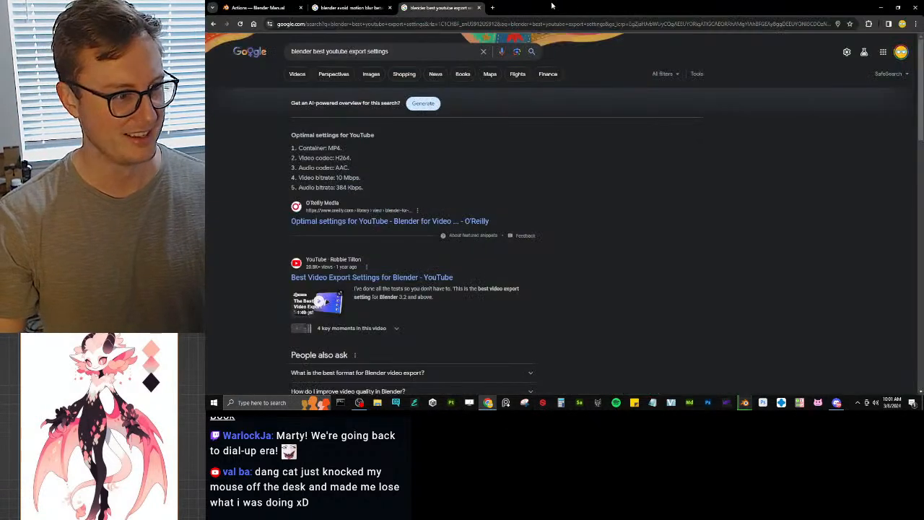
pyautogui.click(300, 7)
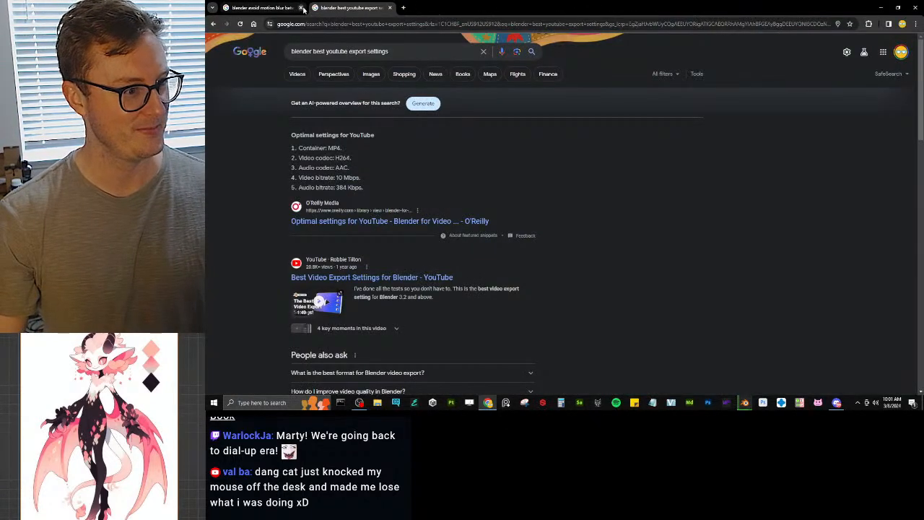
pyautogui.click(301, 7)
pyautogui.click(881, 8)
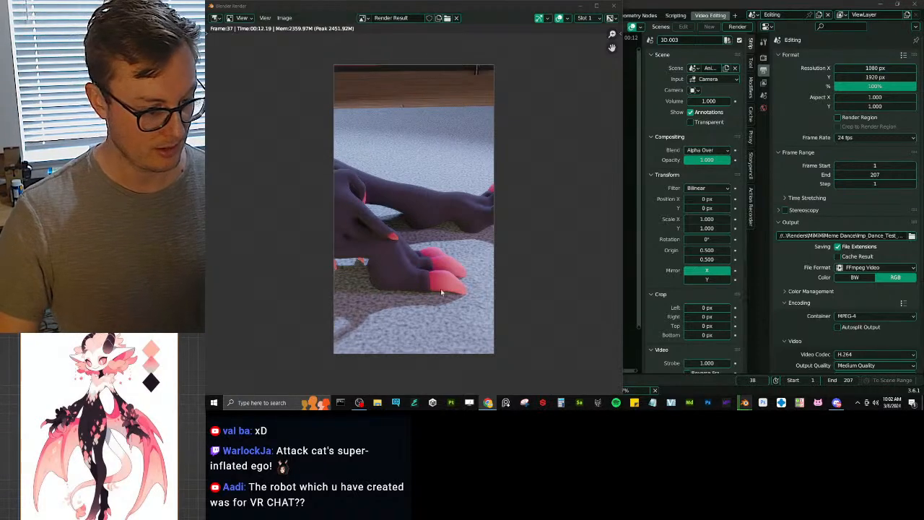
pyautogui.click(377, 402)
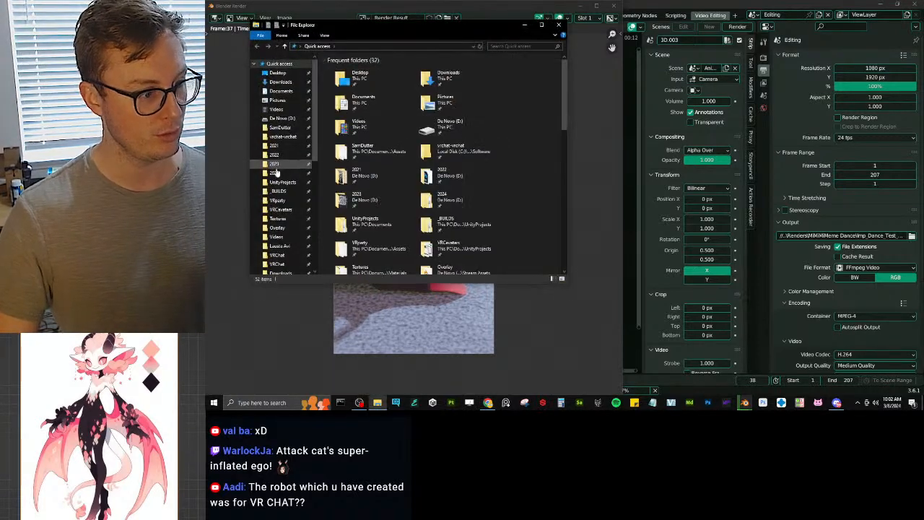
pyautogui.click(275, 173)
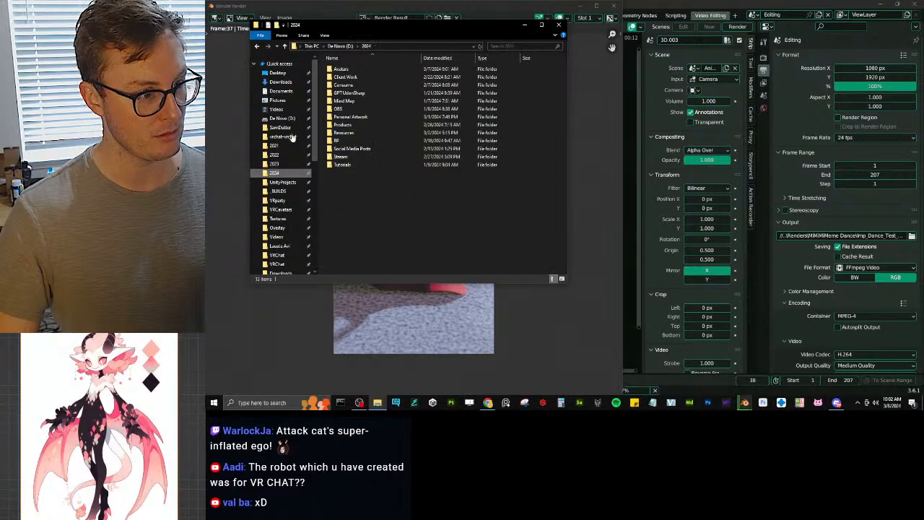
pyautogui.click(343, 69)
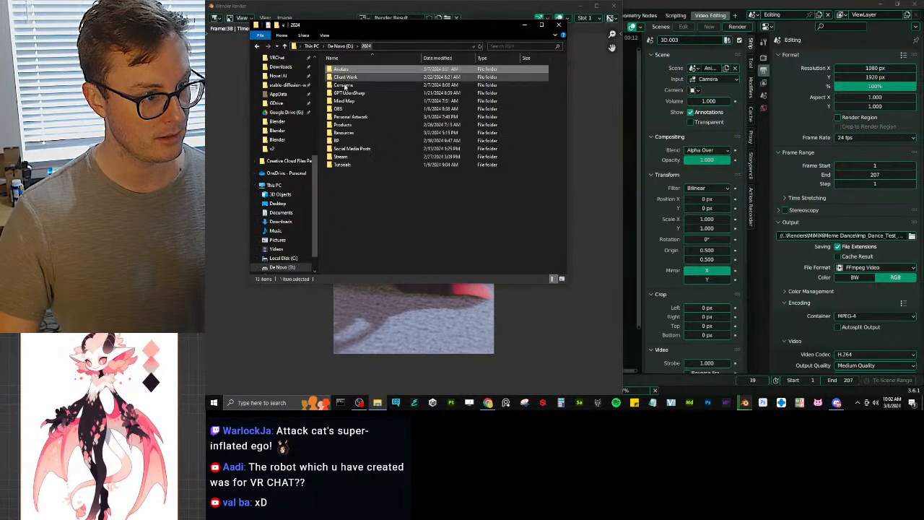
pyautogui.doubleClick(345, 77)
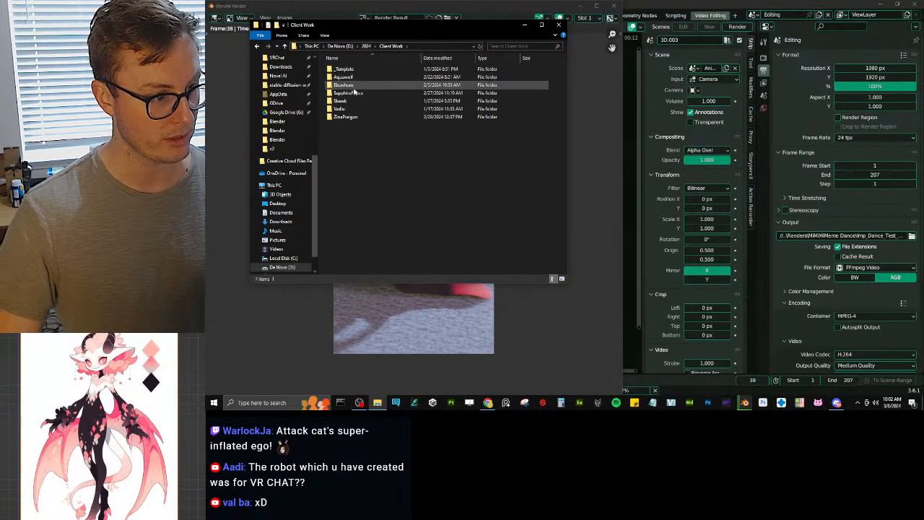
pyautogui.doubleClick(348, 116)
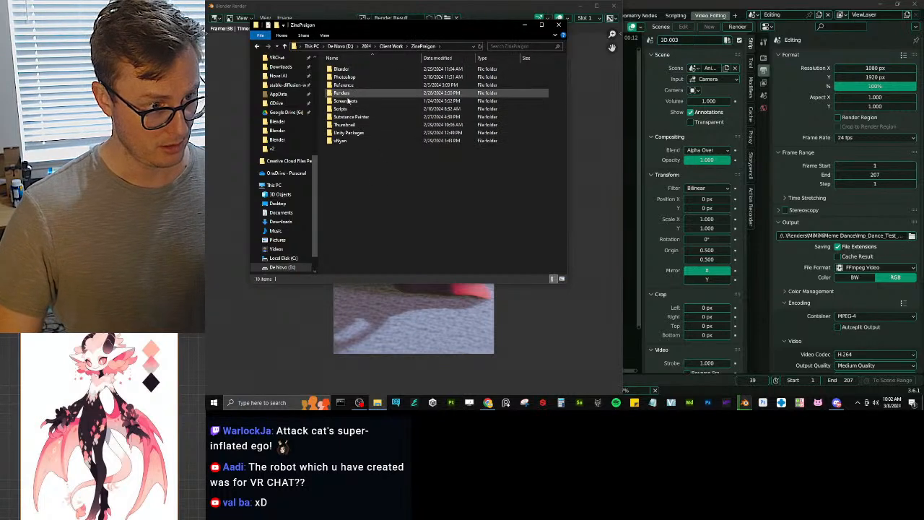
pyautogui.doubleClick(346, 125)
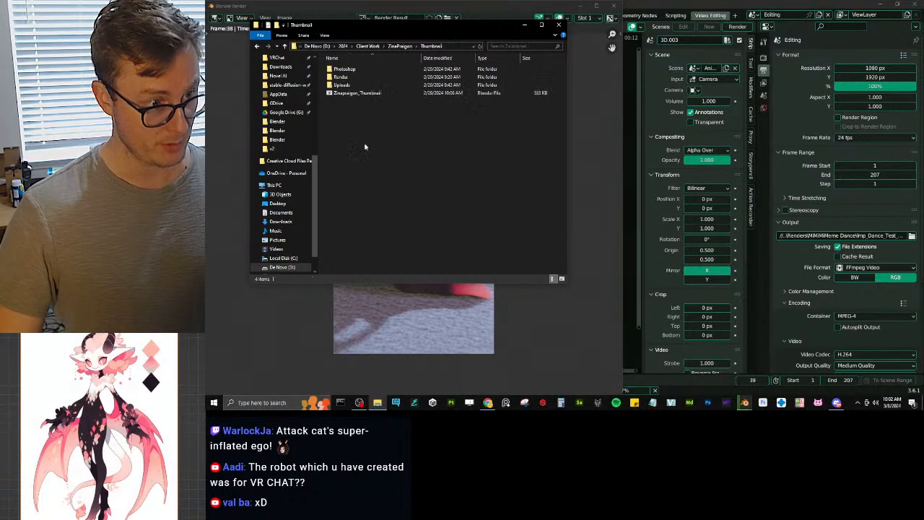
pyautogui.click(350, 94)
pyautogui.click(358, 102)
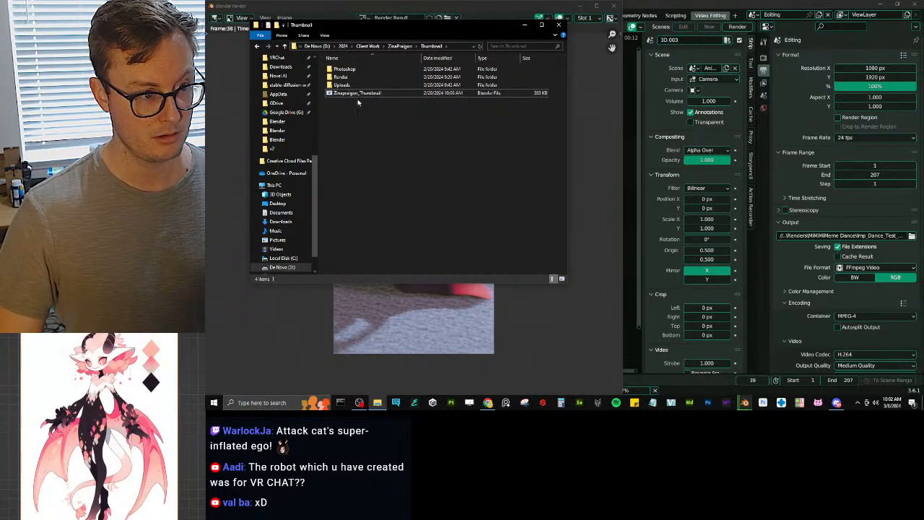
# Step: Try to view Zinapraigon_Thumbnail.psd from the Photoshop folder in Chrome, and close the browser window
pyautogui.doubleClick(341, 79)
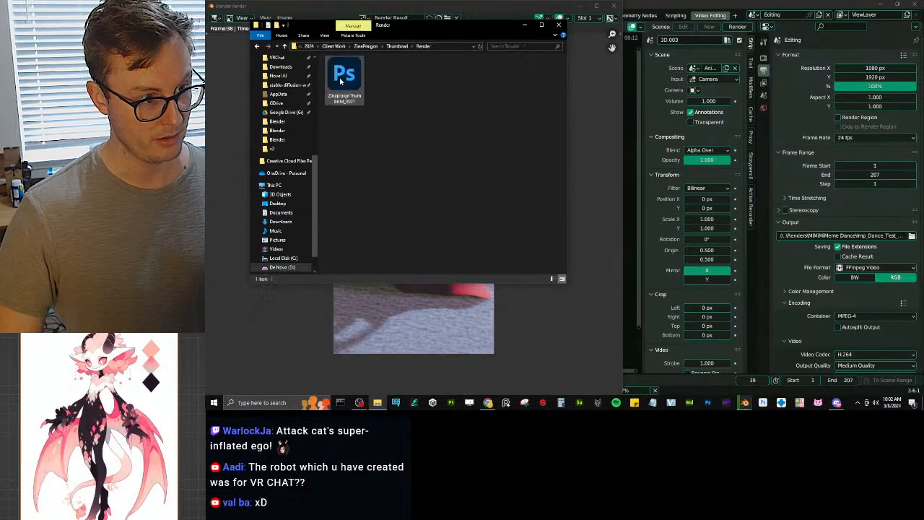
pyautogui.click(392, 48)
pyautogui.doubleClick(364, 70)
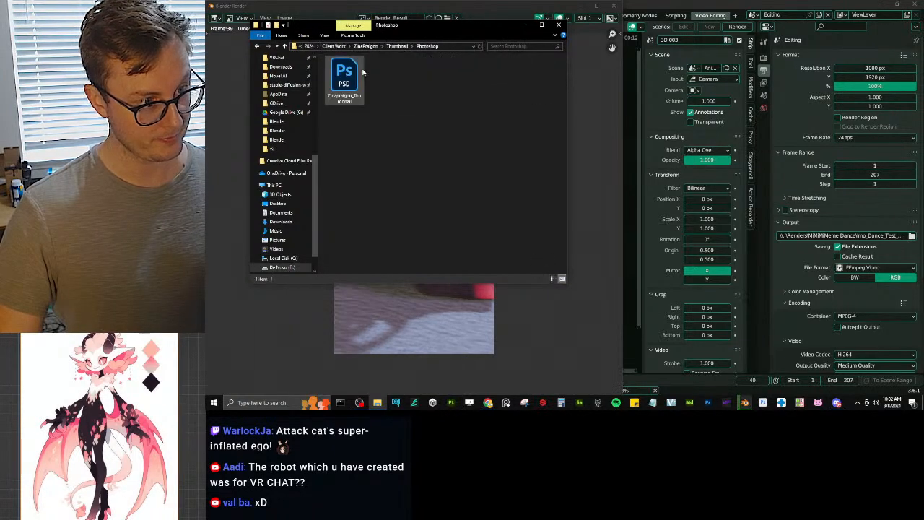
pyautogui.moveTo(345, 80); pyautogui.dragTo(923, 217)
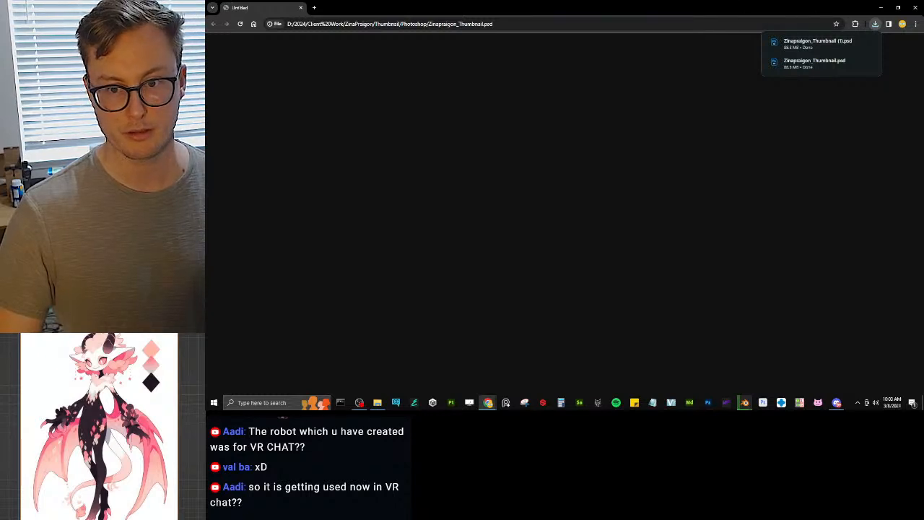
pyautogui.click(915, 8)
# Step: View the finished Zinapraigon_Thumbnail.png from the Uploads folder in Chrome, close it and return to the Blender render window
pyautogui.click(395, 47)
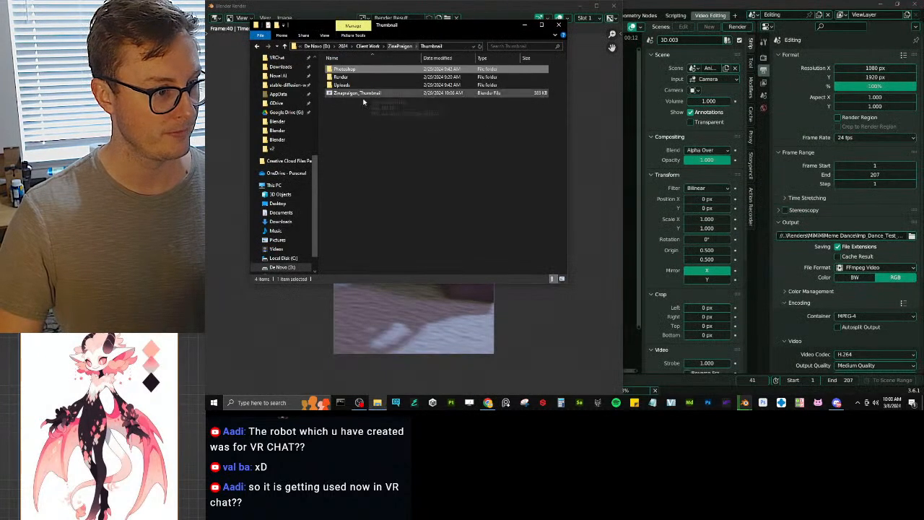
pyautogui.doubleClick(342, 84)
pyautogui.click(344, 81)
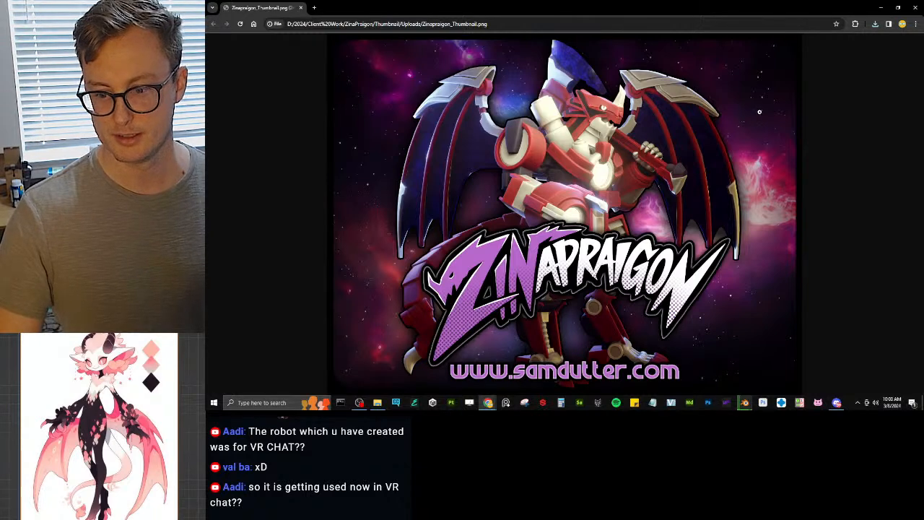
pyautogui.click(915, 6)
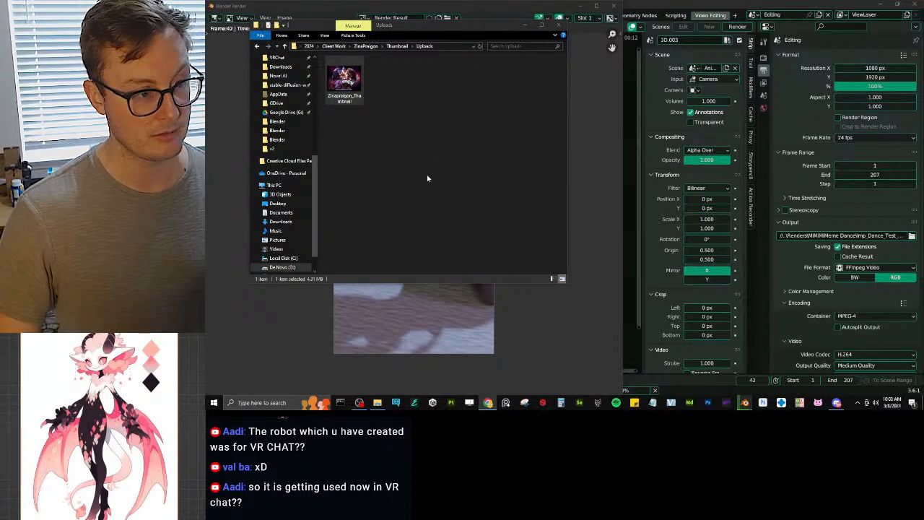
pyautogui.click(534, 6)
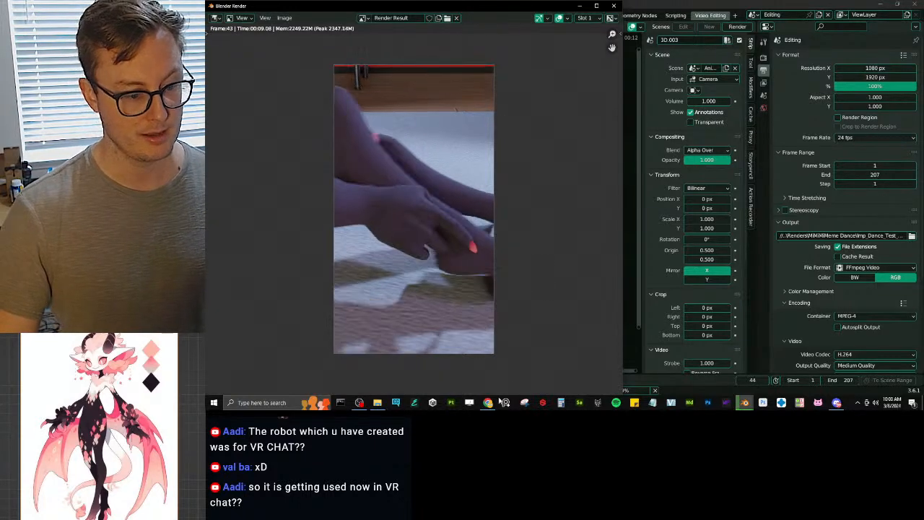
# Step: Find Erah_Thumbnail.png in the Thumbnail Uploads folder of another Client Work project and view it in Chrome
pyautogui.click(376, 402)
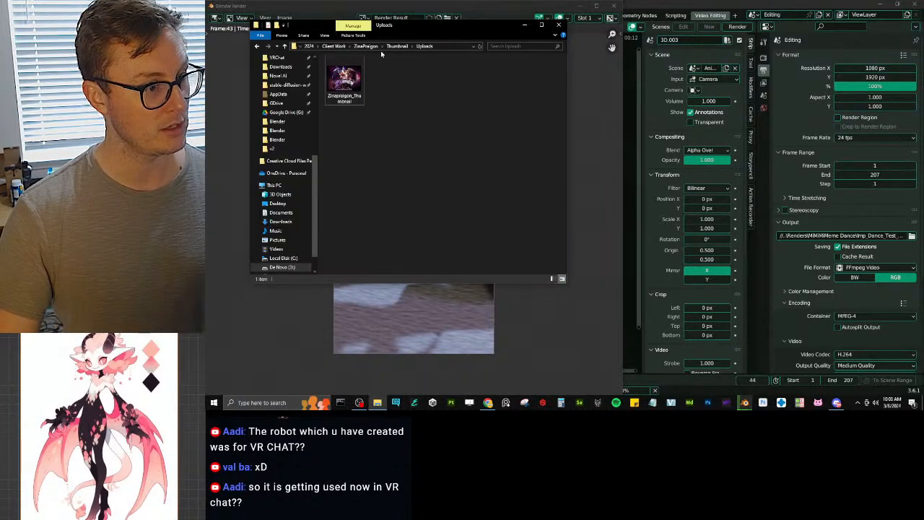
pyautogui.click(333, 46)
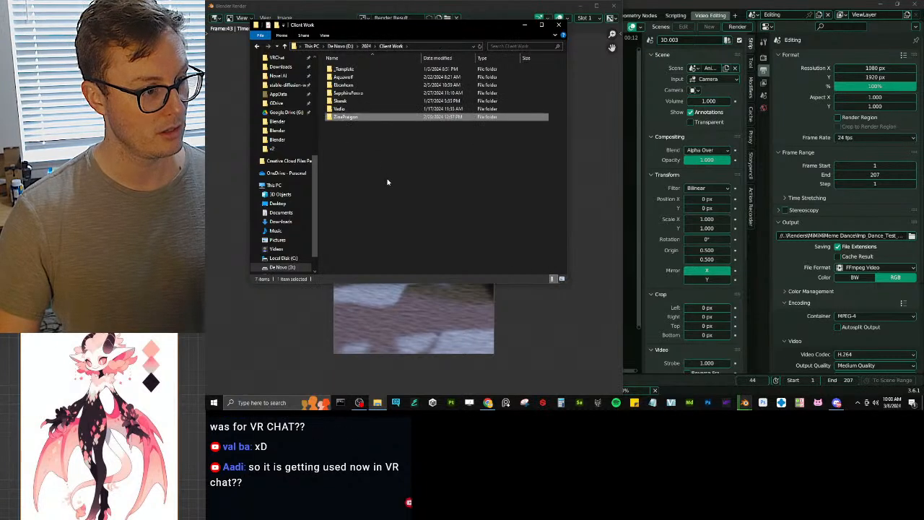
pyautogui.doubleClick(347, 93)
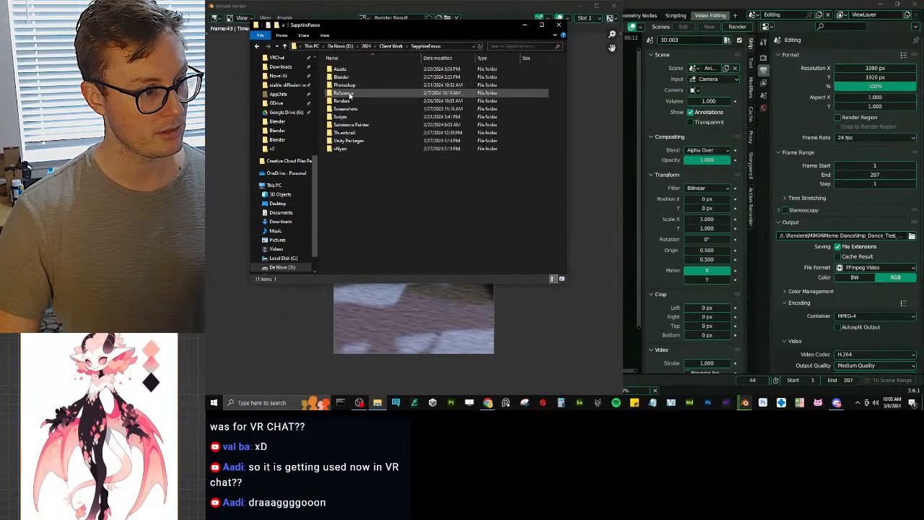
pyautogui.doubleClick(360, 132)
pyautogui.click(347, 85)
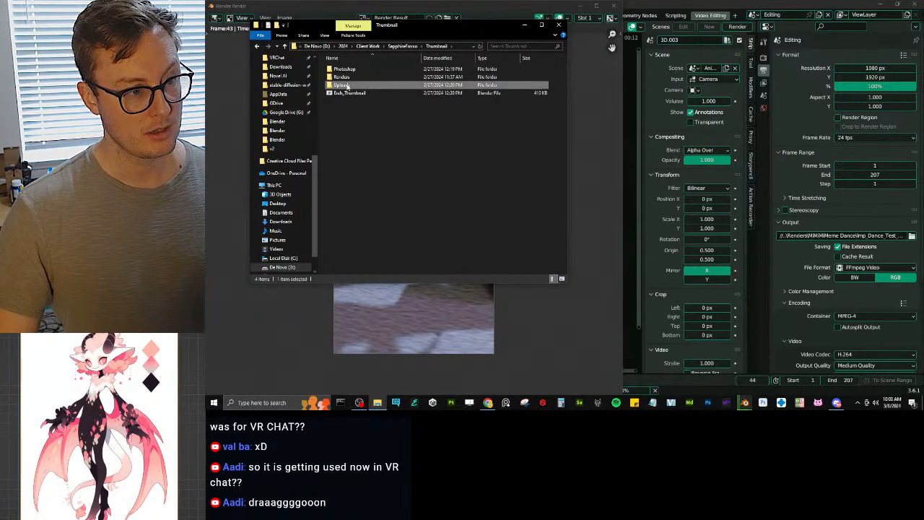
pyautogui.doubleClick(348, 86)
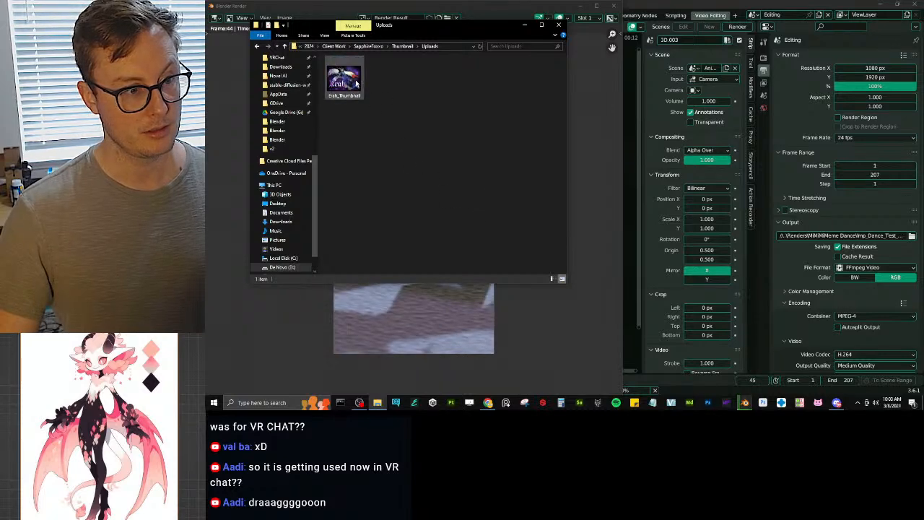
pyautogui.moveTo(356, 84); pyautogui.dragTo(403, 146)
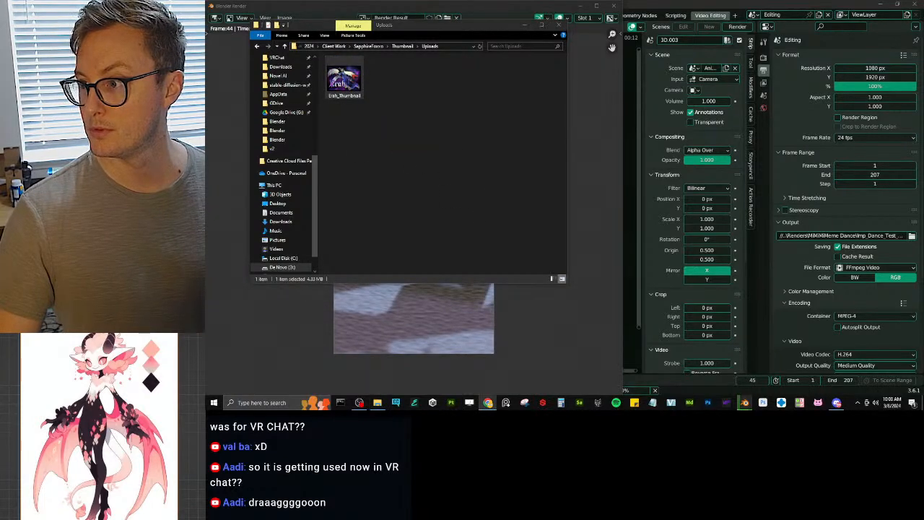
pyautogui.moveTo(711, 404); pyautogui.dragTo(650, 2)
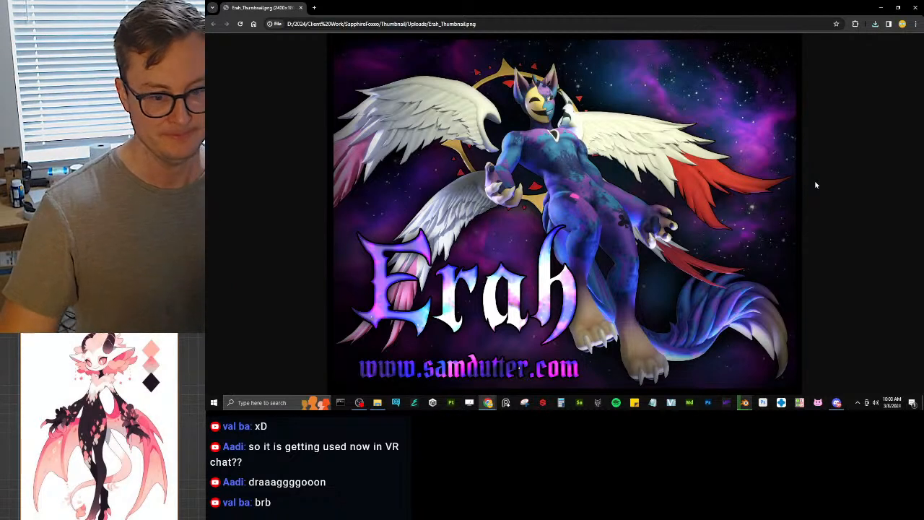
# Step: Switch back to Blender and check the animation render's progress in the main window and the render window
pyautogui.click(745, 406)
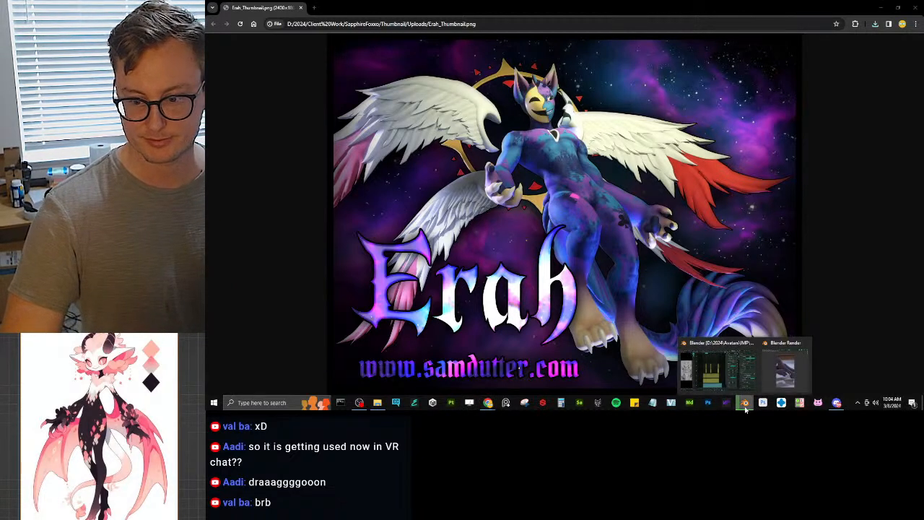
pyautogui.click(716, 368)
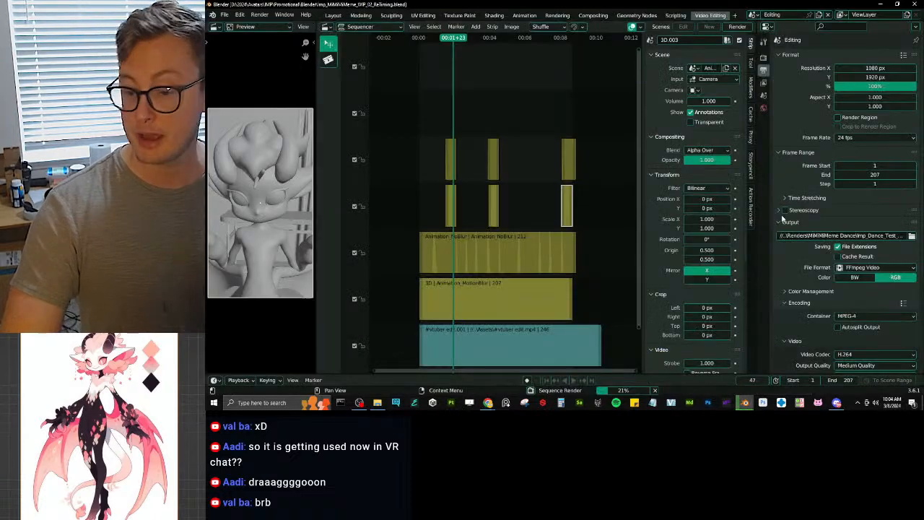
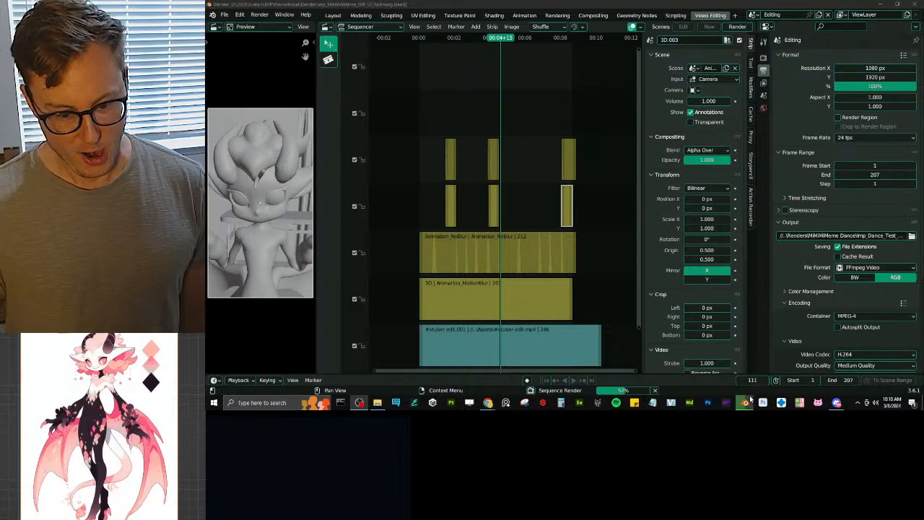
pyautogui.moveTo(745, 402)
pyautogui.click(781, 364)
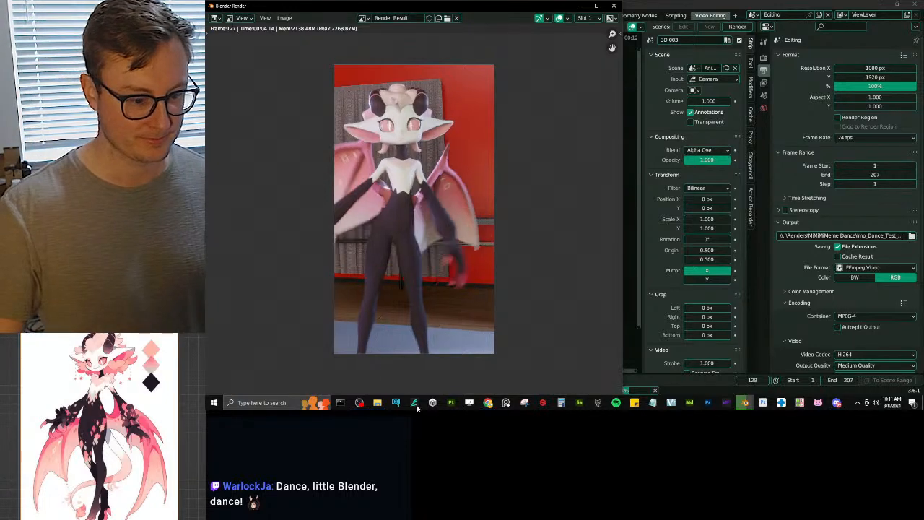
# Step: Close the Chrome window showing the Erah thumbnail and bring the File Explorer window forward
pyautogui.moveTo(488, 405)
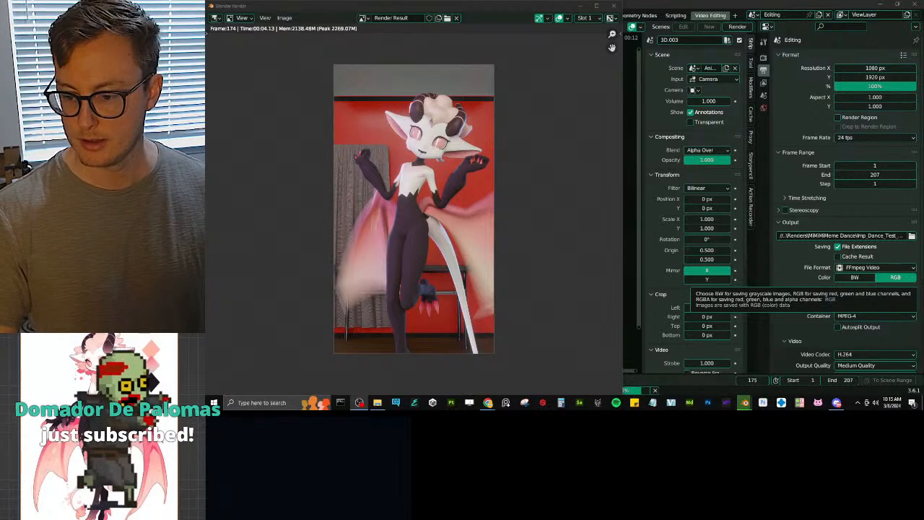
pyautogui.click(487, 403)
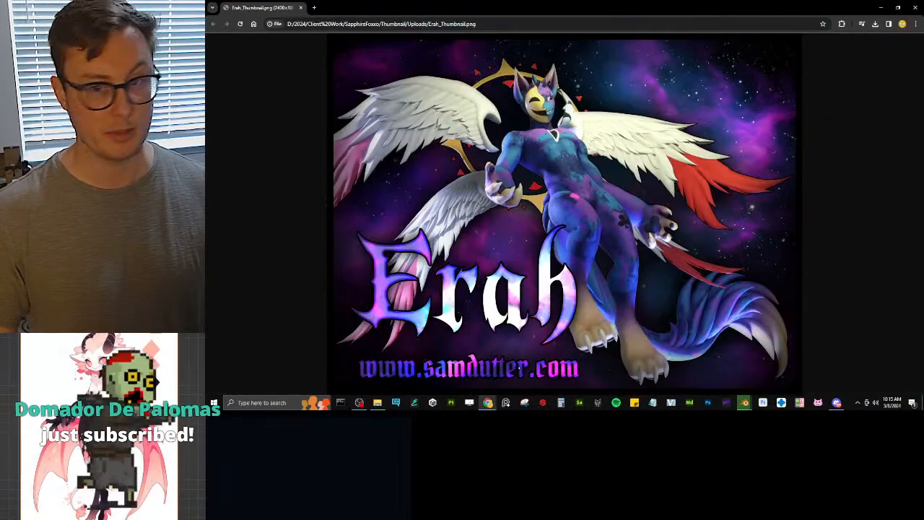
pyautogui.click(915, 7)
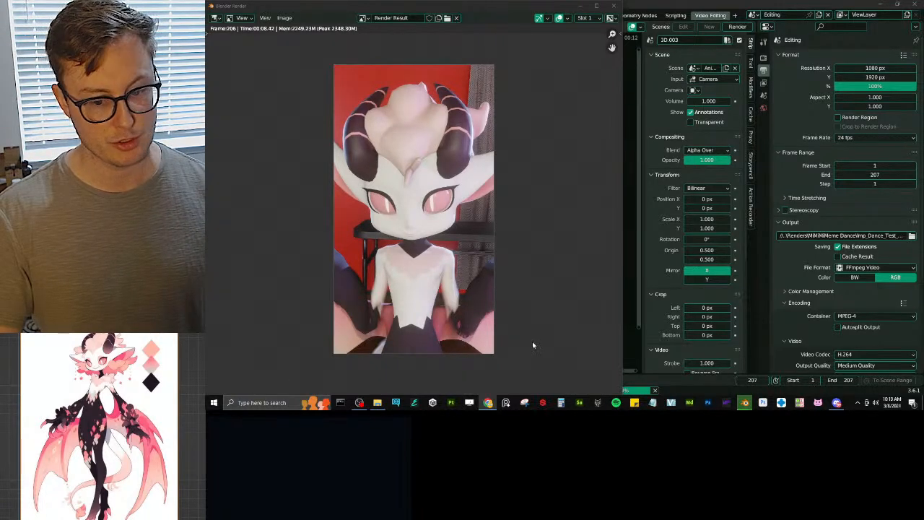
pyautogui.click(377, 402)
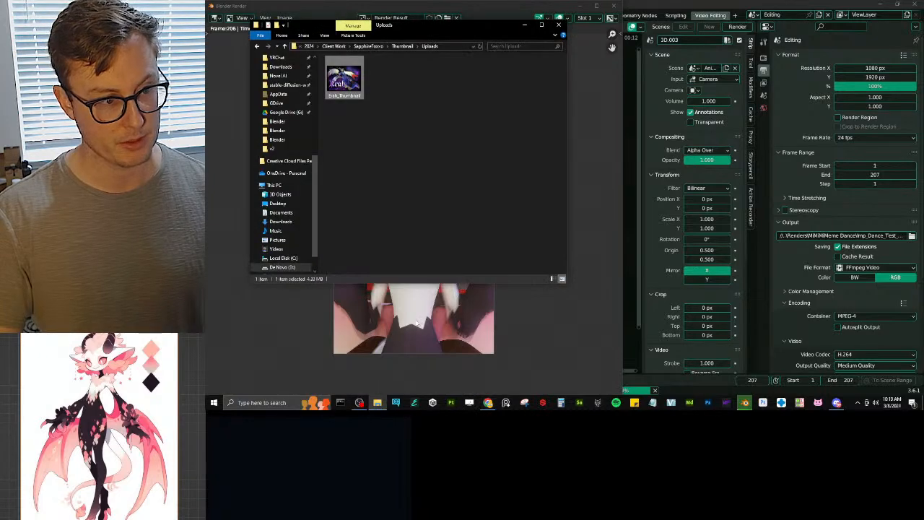
# Step: Browse from the client thumbnail folder to the IMP avatar's Promotional renders and open the MiMiMiMeme Dance folder
pyautogui.click(393, 186)
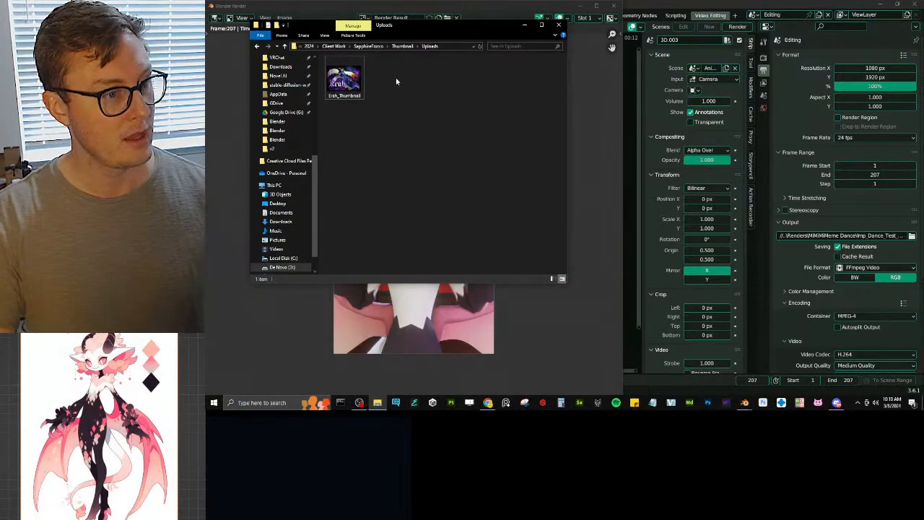
pyautogui.click(309, 46)
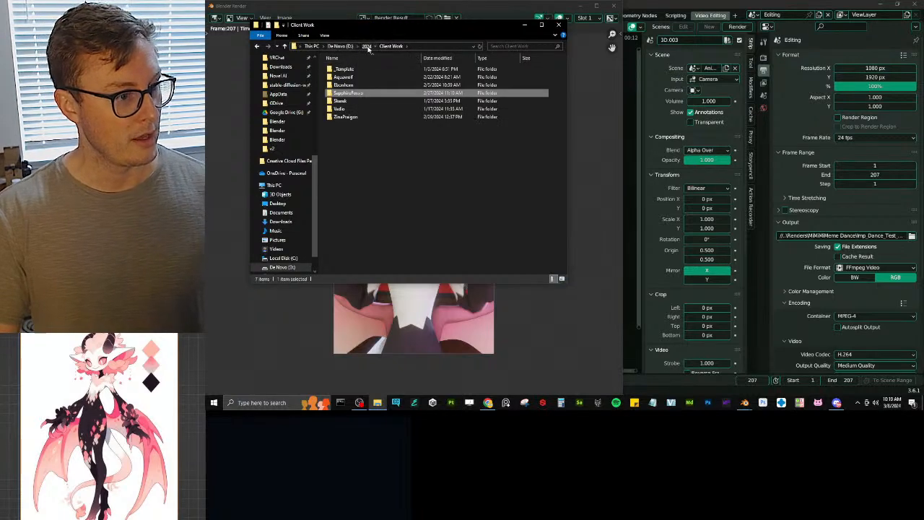
pyautogui.doubleClick(345, 77)
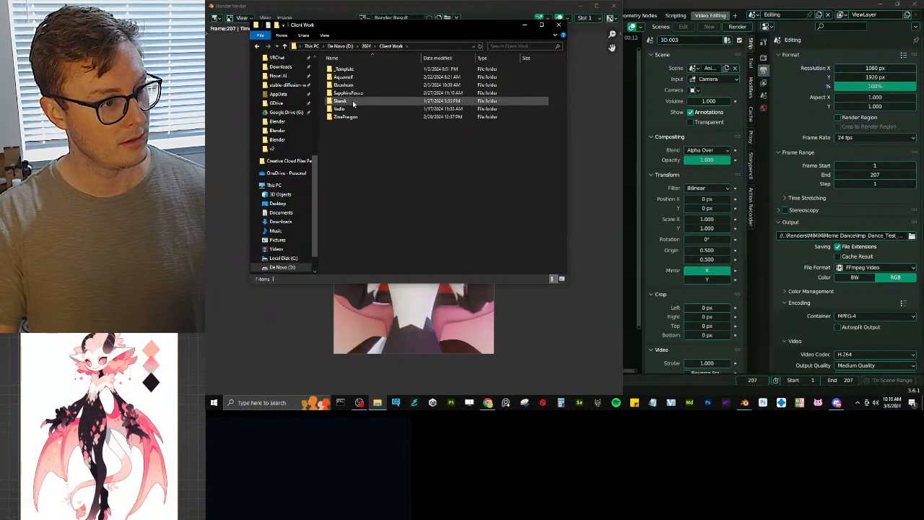
pyautogui.click(366, 45)
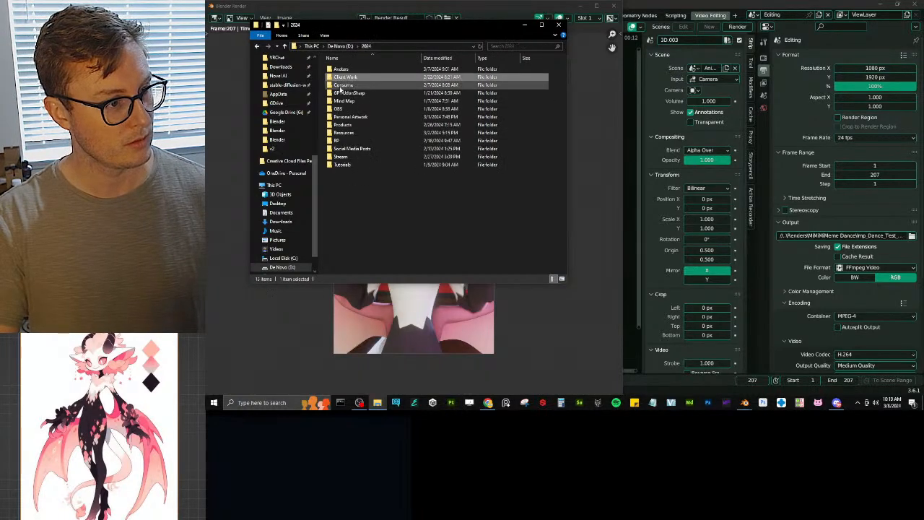
pyautogui.doubleClick(342, 70)
pyautogui.doubleClick(345, 78)
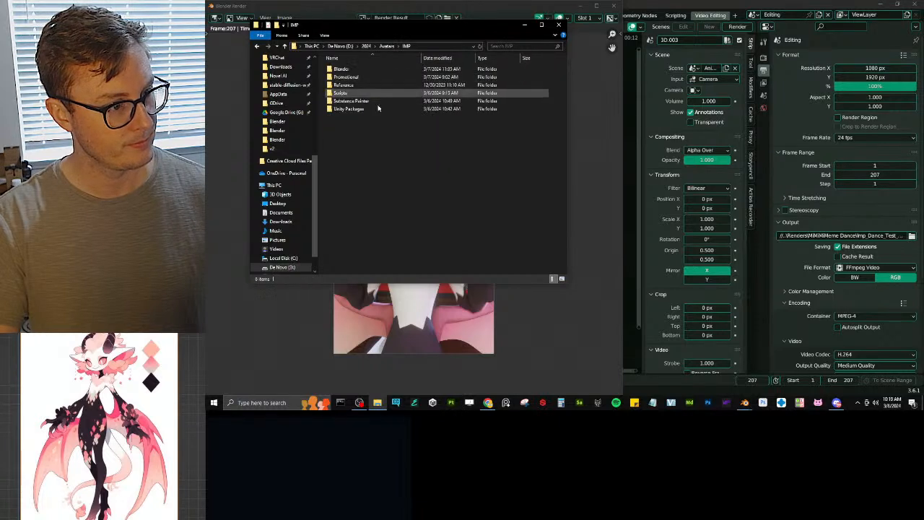
pyautogui.doubleClick(345, 76)
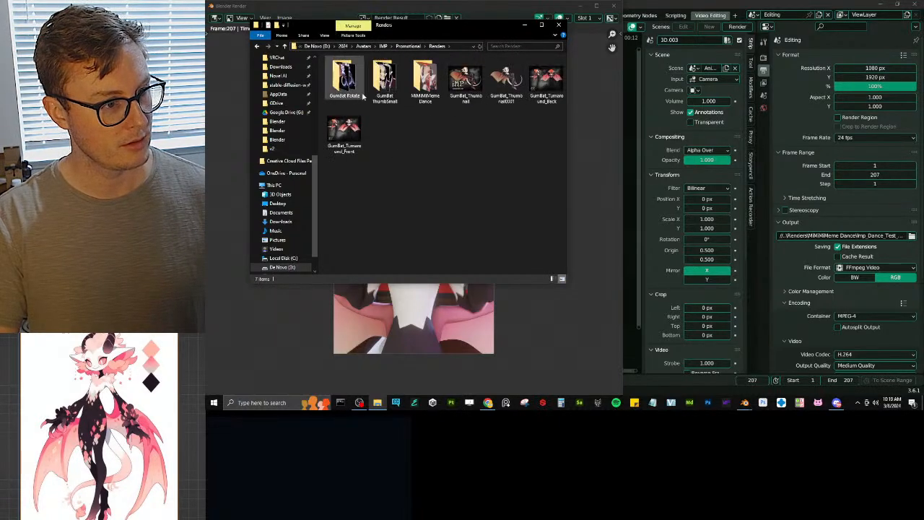
pyautogui.doubleClick(424, 79)
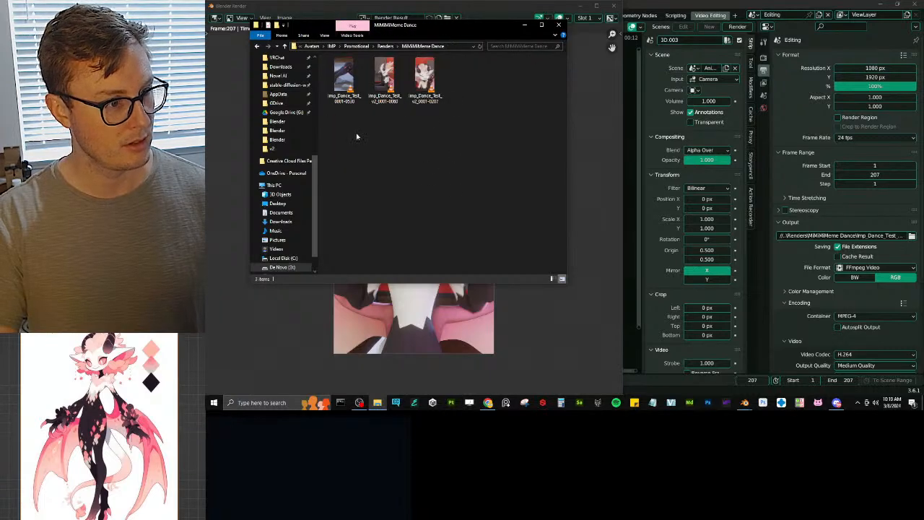
# Step: Play Imp_Dance_Test_v2_0001-0207.mp4 in VLC, then close the player, the render window and File Explorer
pyautogui.click(437, 103)
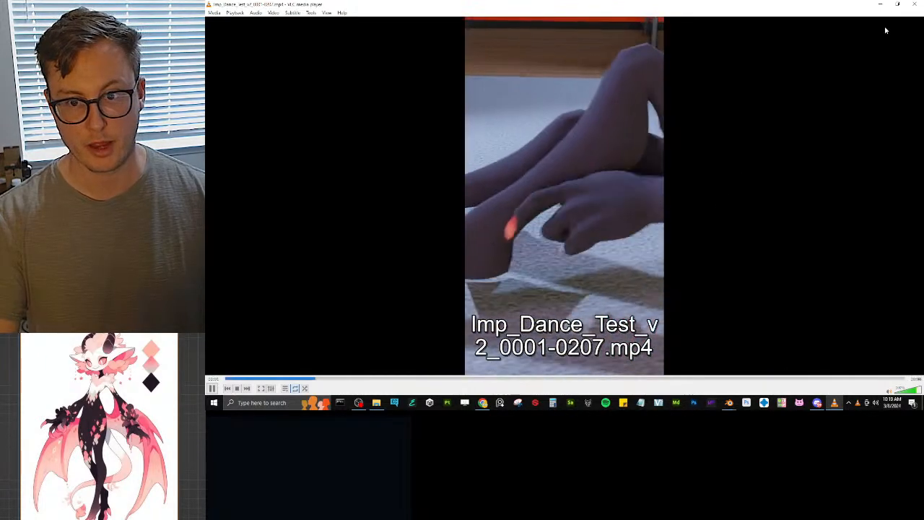
pyautogui.click(915, 5)
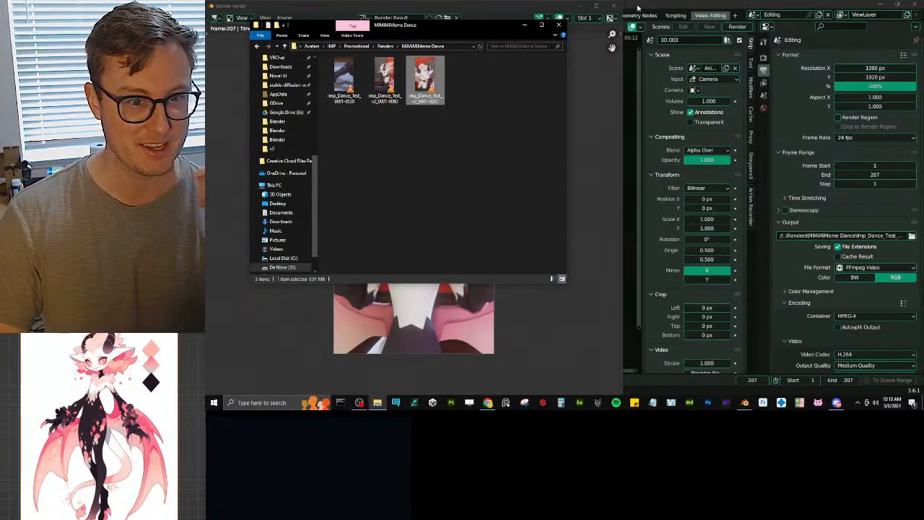
pyautogui.click(615, 5)
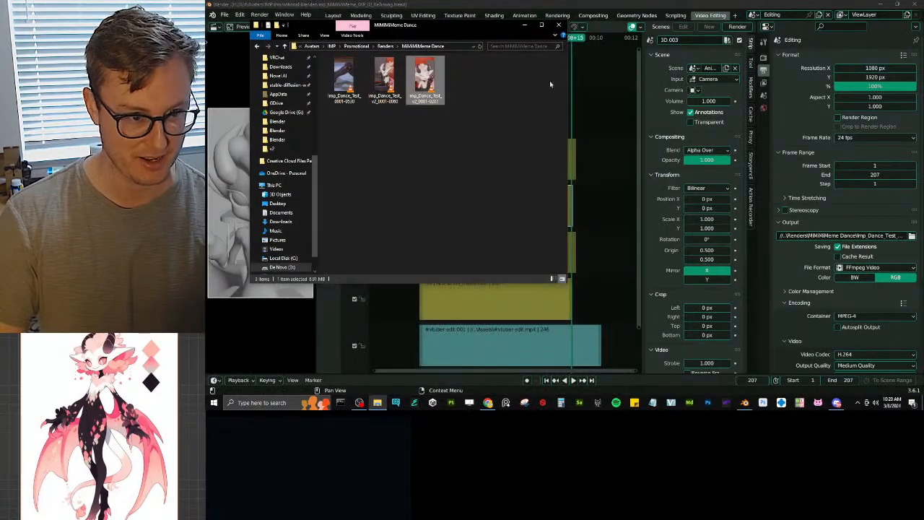
pyautogui.click(559, 26)
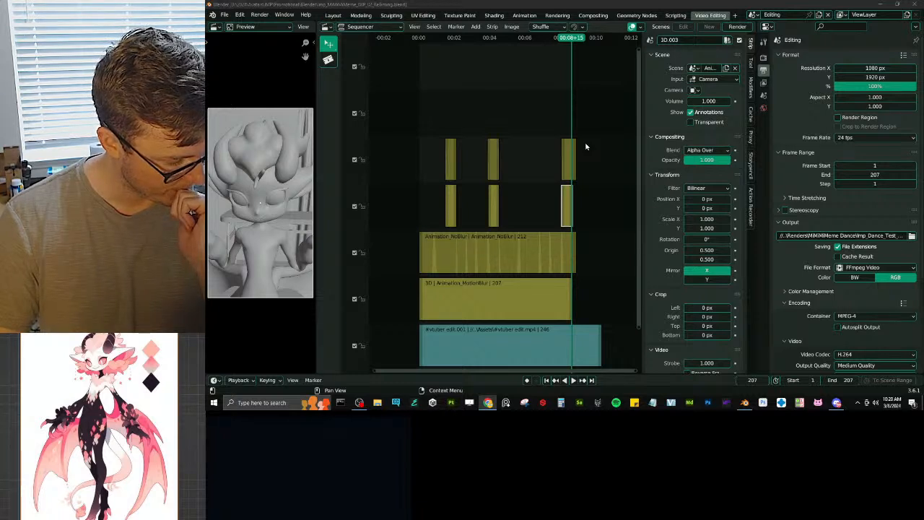
# Step: Enable compositing nodes for the Editing scene, move the Render Layers node away from Composite and add a Viewer node
pyautogui.click(593, 15)
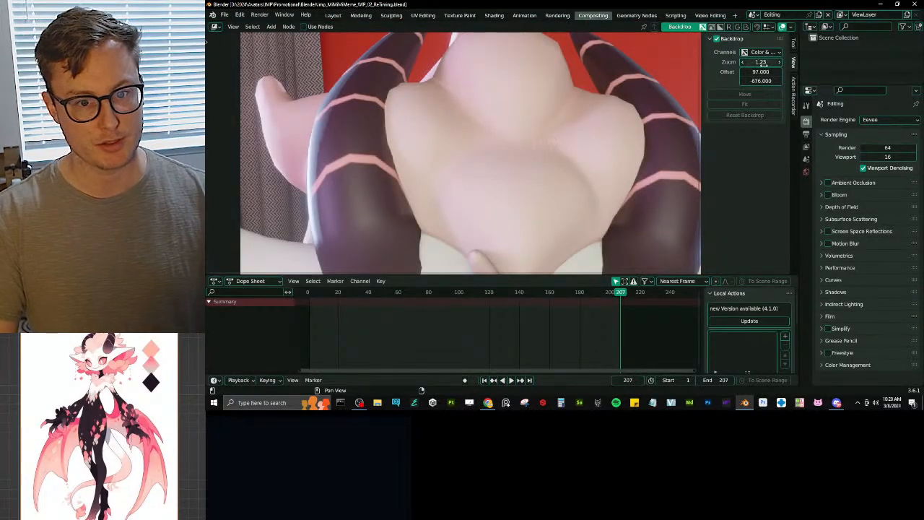
pyautogui.click(304, 26)
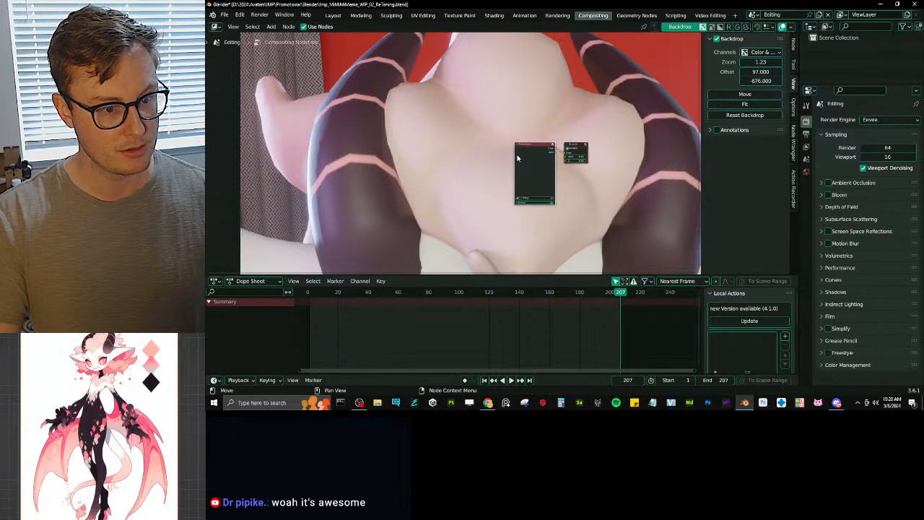
pyautogui.moveTo(517, 157); pyautogui.dragTo(530, 130)
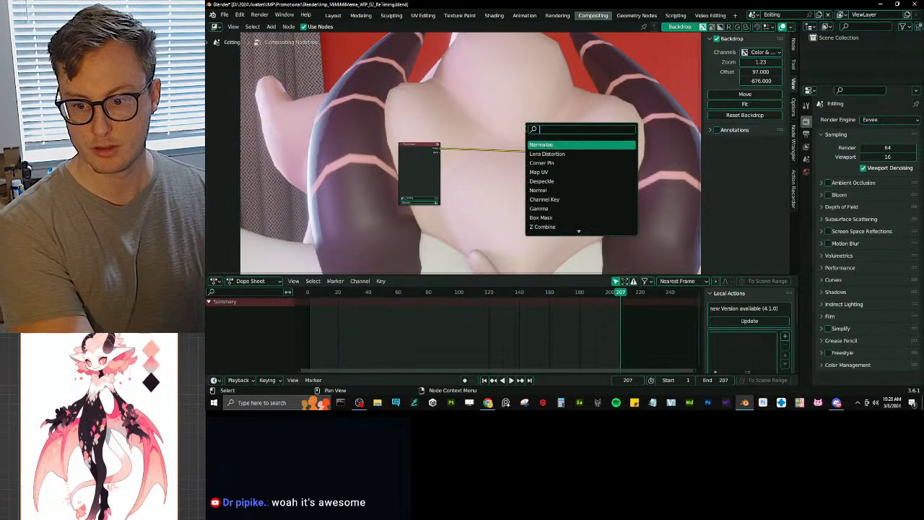
pyautogui.write('vie')
pyautogui.press('Return')
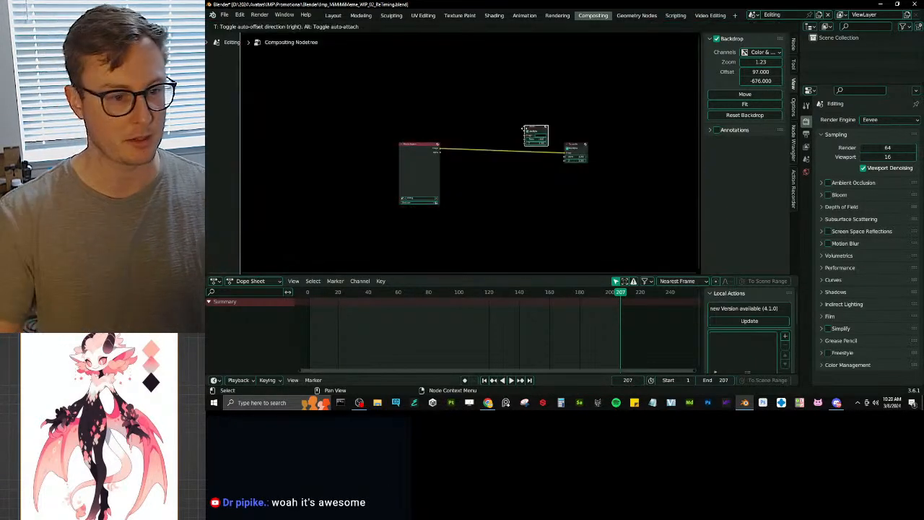
pyautogui.click(530, 124)
pyautogui.scroll(2, 534, 103)
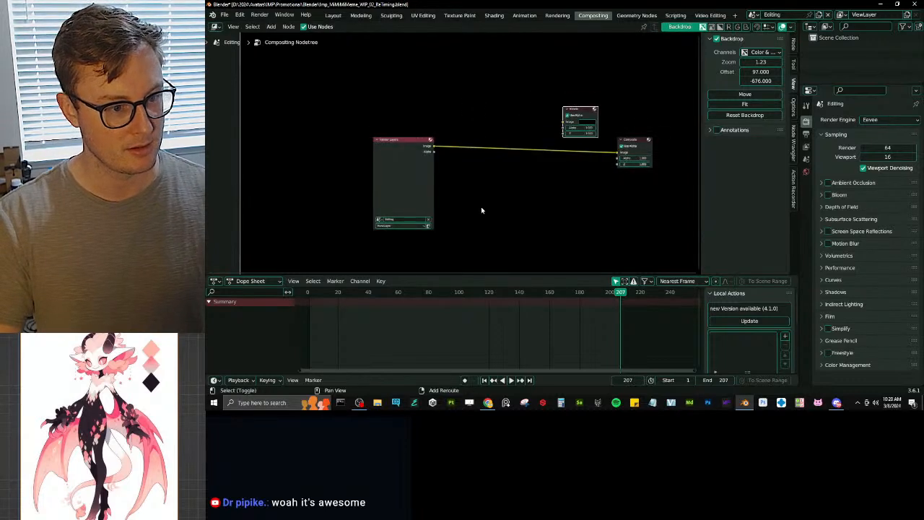
# Step: Insert a reroute on the Render Layers image link, connect it to the Viewer node's Image input and save the file
pyautogui.keyDown('shift'); pyautogui.moveTo(502, 124); pyautogui.dragTo(505, 164, button='right'); pyautogui.keyUp('shift')
pyautogui.moveTo(498, 152); pyautogui.dragTo(566, 123)
pyautogui.scroll(3, 479, 168)
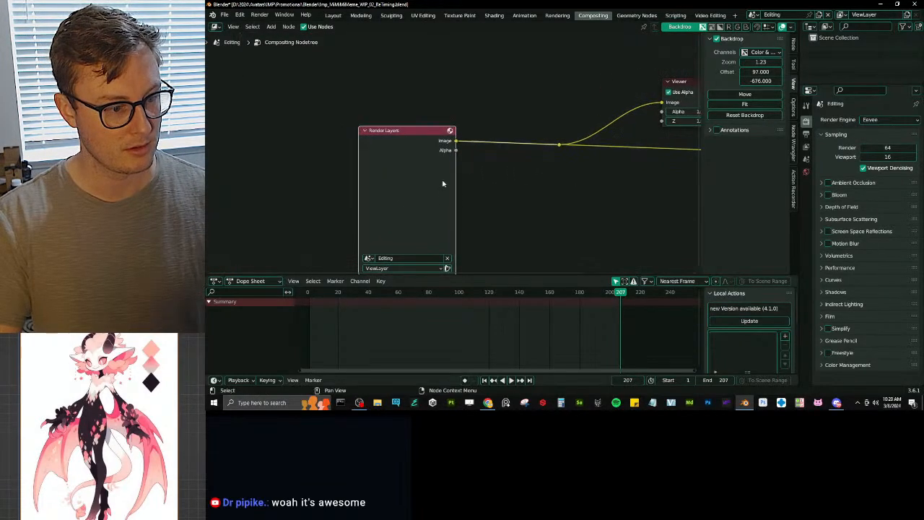
pyautogui.hotkey('ctrl', 's')
# Step: Render frame 207 as a still image, inspect the whole frame and close the render window
pyautogui.moveTo(510, 159); pyautogui.dragTo(441, 196, button='middle')
pyautogui.moveTo(550, 161); pyautogui.dragTo(486, 175, button='middle')
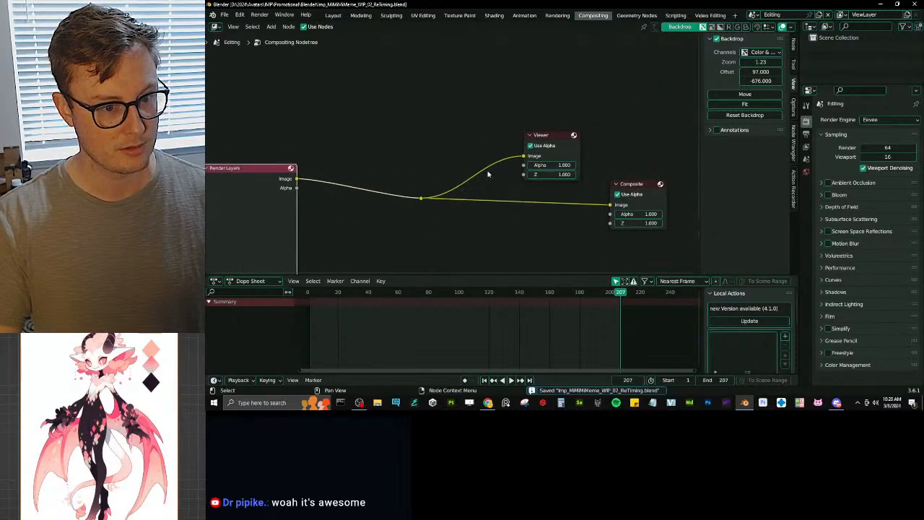
pyautogui.press('F12')
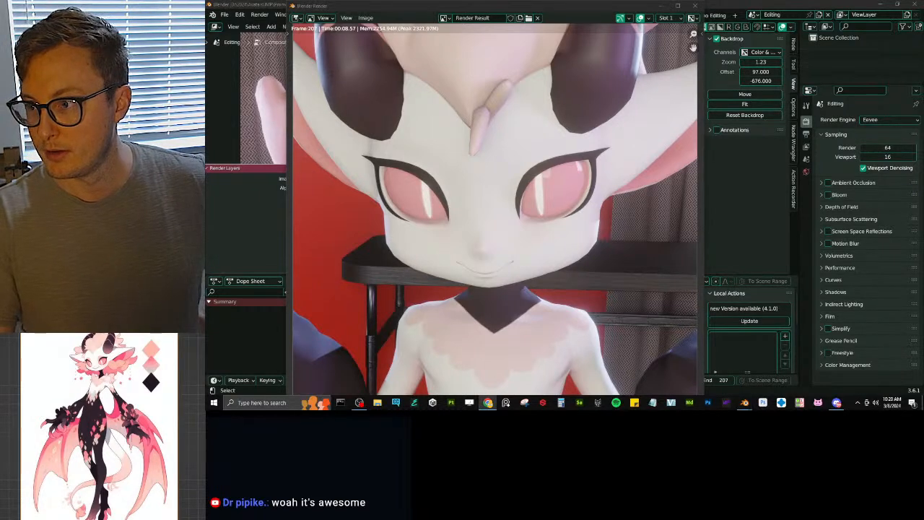
pyautogui.press('Home')
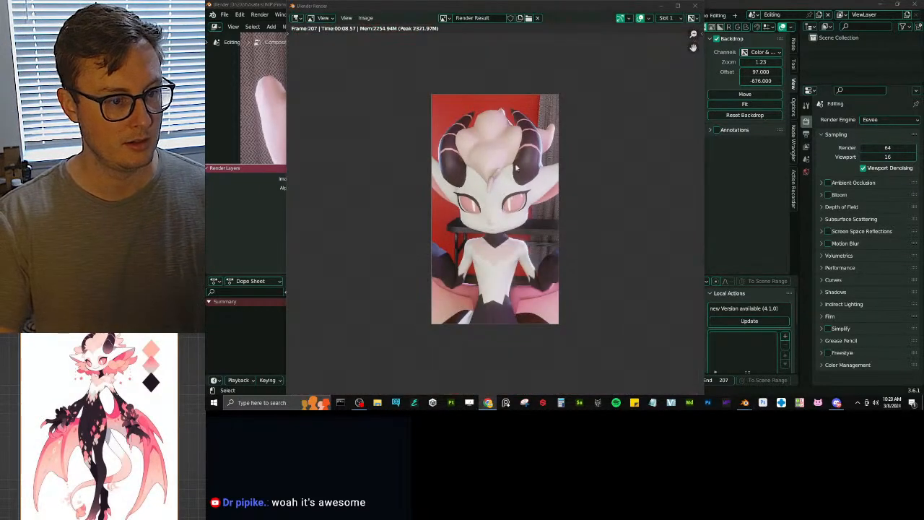
pyautogui.scroll(3, 507, 176)
pyautogui.click(695, 6)
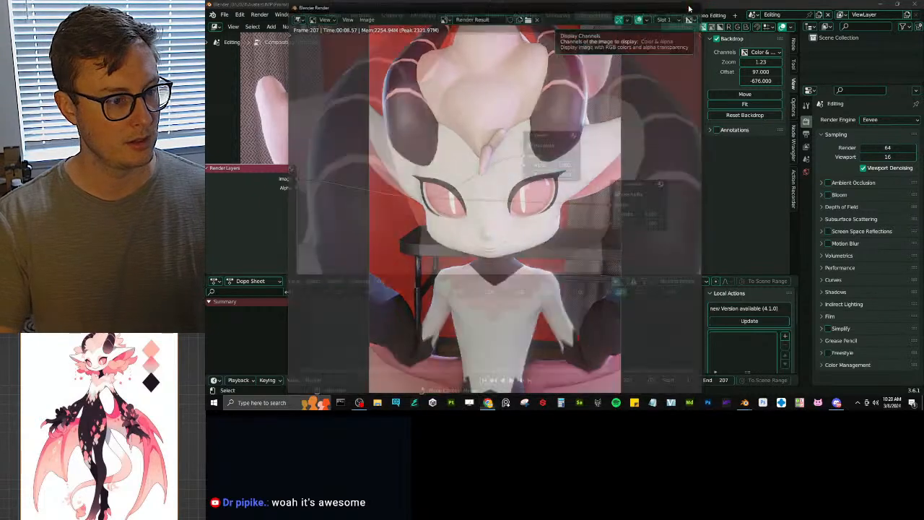
# Step: Save the file and fit the compositor backdrop image to the node editor
pyautogui.moveTo(553, 124); pyautogui.dragTo(677, 65, button='middle')
pyautogui.scroll(-1, 510, 161)
pyautogui.moveTo(510, 161); pyautogui.dragTo(496, 154, button='middle')
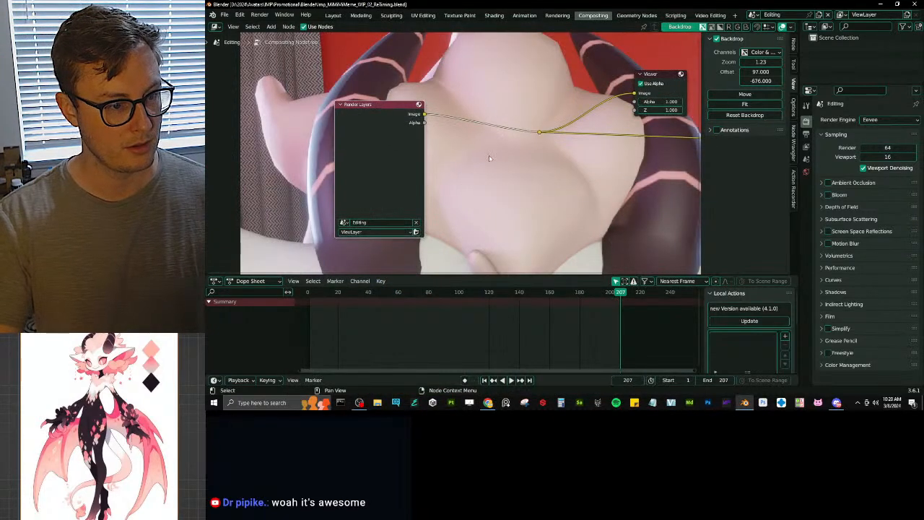
pyautogui.hotkey('ctrl', 's')
pyautogui.click(744, 103)
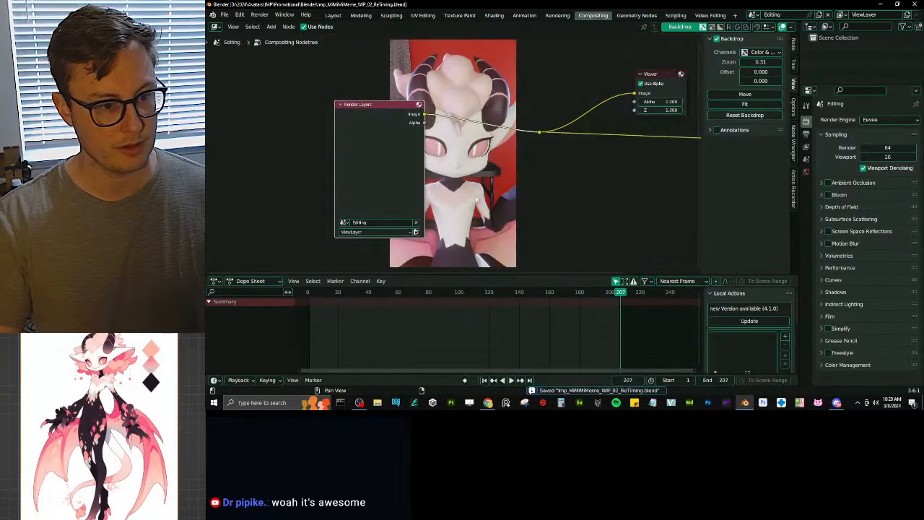
# Step: Move the Render Layers node clear of the backdrop image and save the file
pyautogui.moveTo(452, 172); pyautogui.dragTo(459, 175, button='middle')
pyautogui.scroll(6, 459, 176)
pyautogui.moveTo(390, 122); pyautogui.dragTo(421, 123, button='middle')
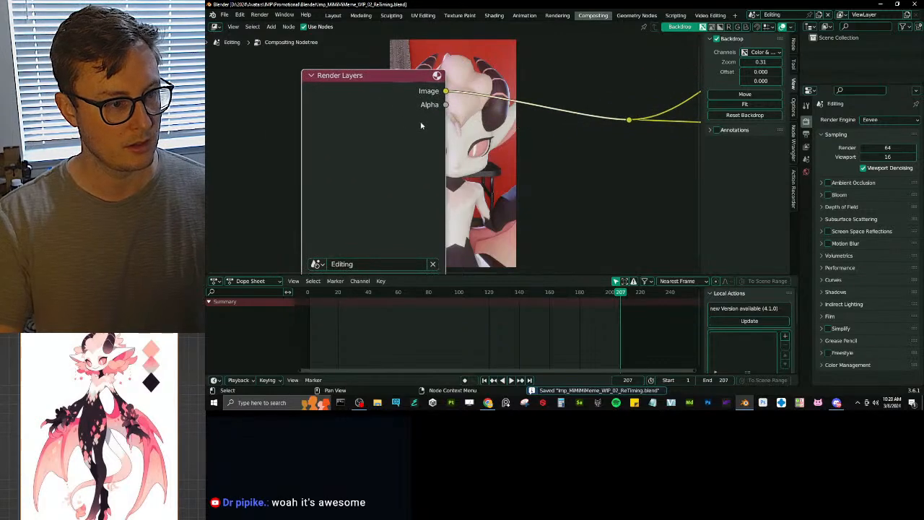
pyautogui.click(414, 94)
pyautogui.moveTo(414, 96); pyautogui.dragTo(354, 105)
pyautogui.moveTo(541, 85); pyautogui.dragTo(524, 182, button='middle')
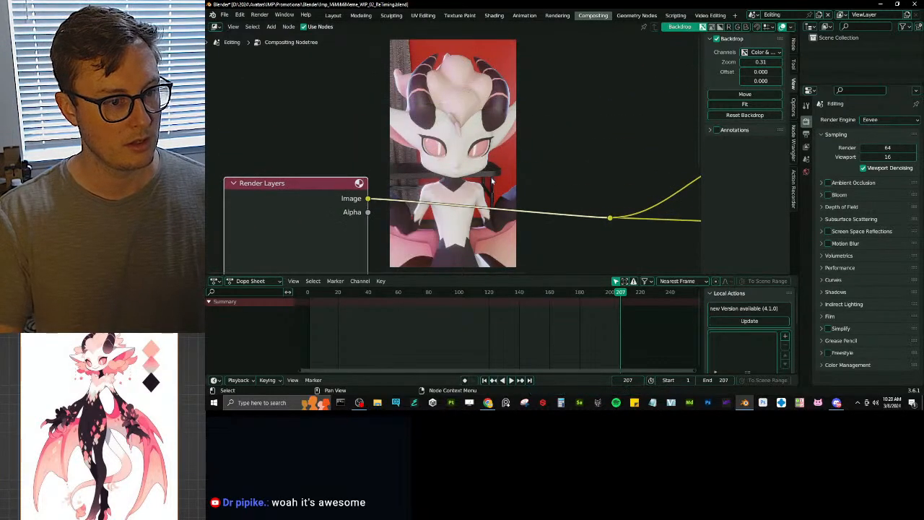
pyautogui.scroll(-5, 524, 183)
pyautogui.press('g')
pyautogui.click(378, 176)
pyautogui.click(466, 149)
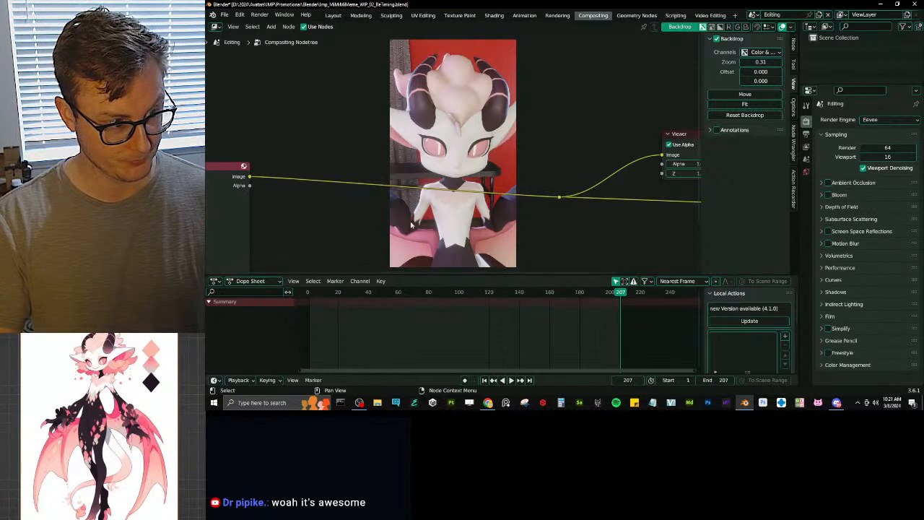
pyautogui.moveTo(417, 154); pyautogui.dragTo(453, 160, button='middle')
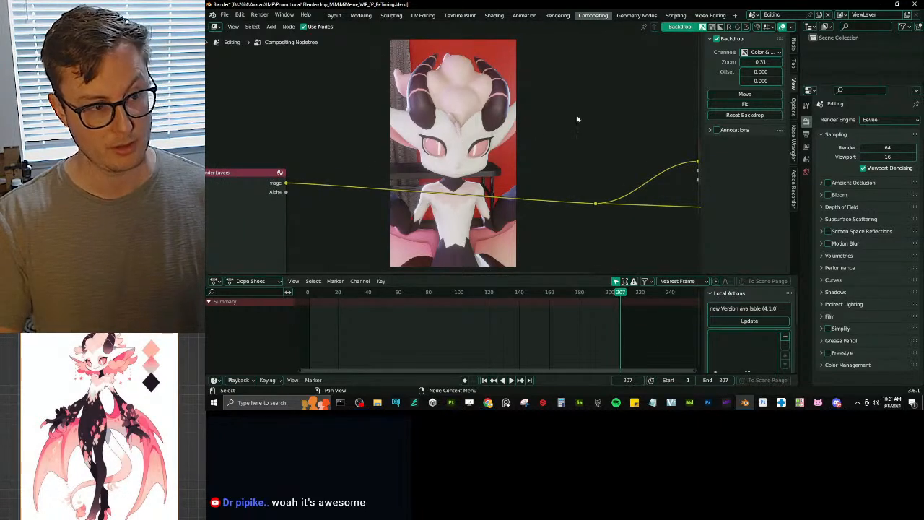
pyautogui.hotkey('ctrl', 's')
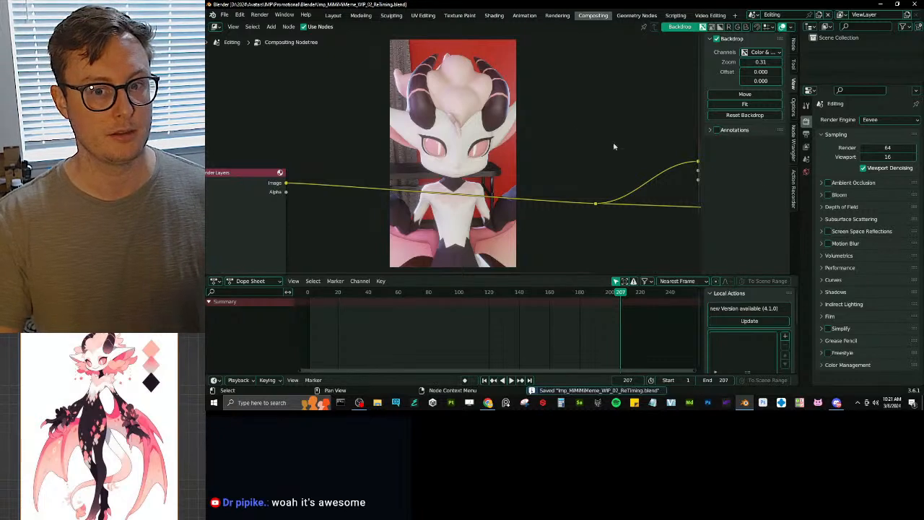
# Step: Set the output resolution scale to 200% and save the file
pyautogui.click(807, 135)
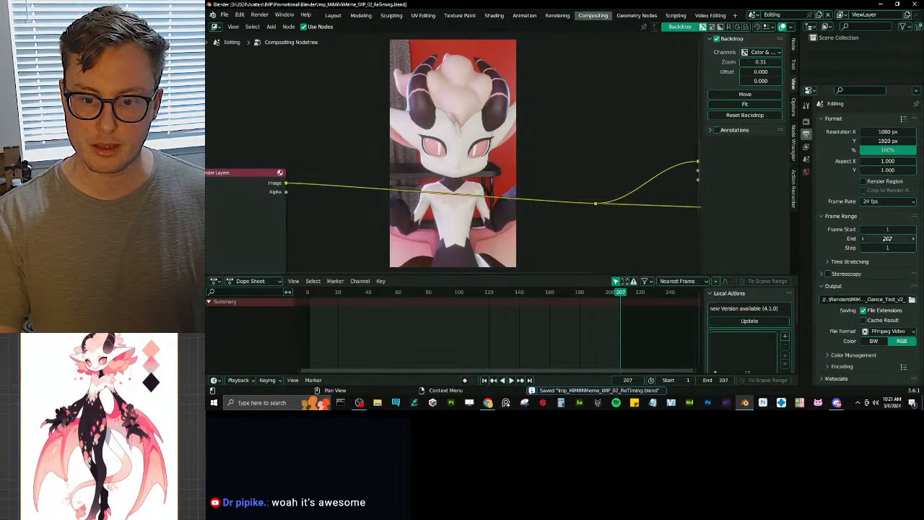
pyautogui.click(879, 153)
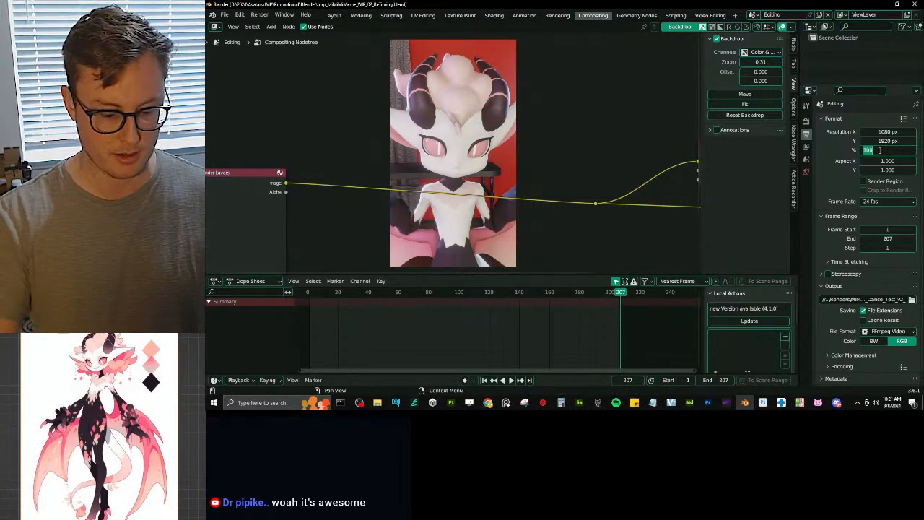
pyautogui.write('200')
pyautogui.press('Return')
pyautogui.hotkey('ctrl', 's')
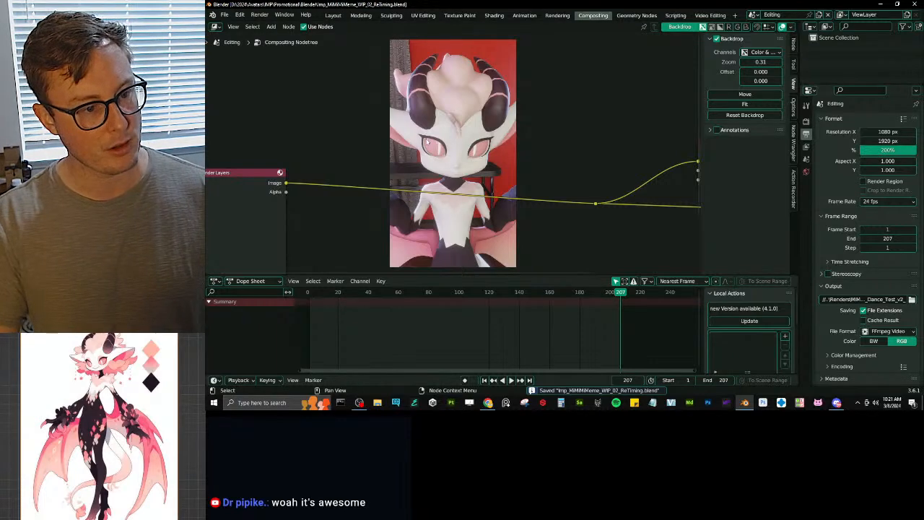
# Step: Render frame 207 at the new resolution scale and examine the character's eyes, horns and the curtain texture up close
pyautogui.hotkey('ctrl', 'F12')
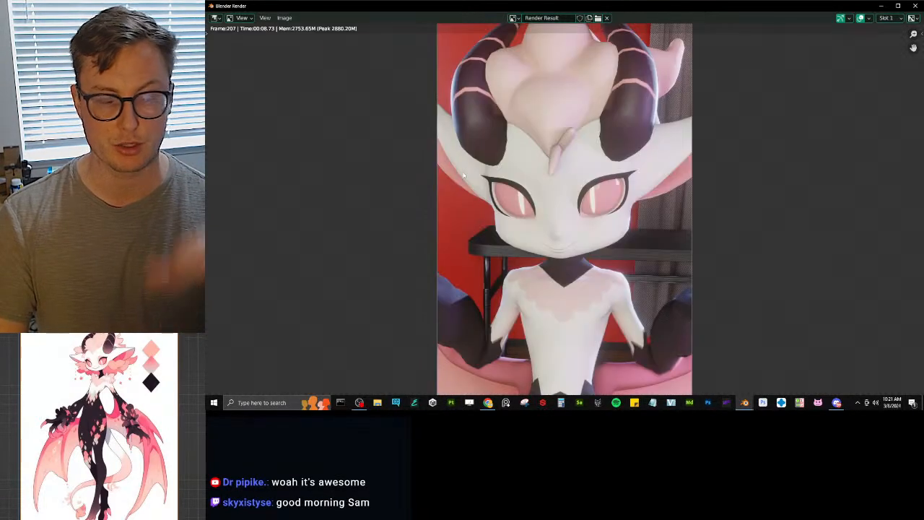
pyautogui.scroll(6, 606, 171)
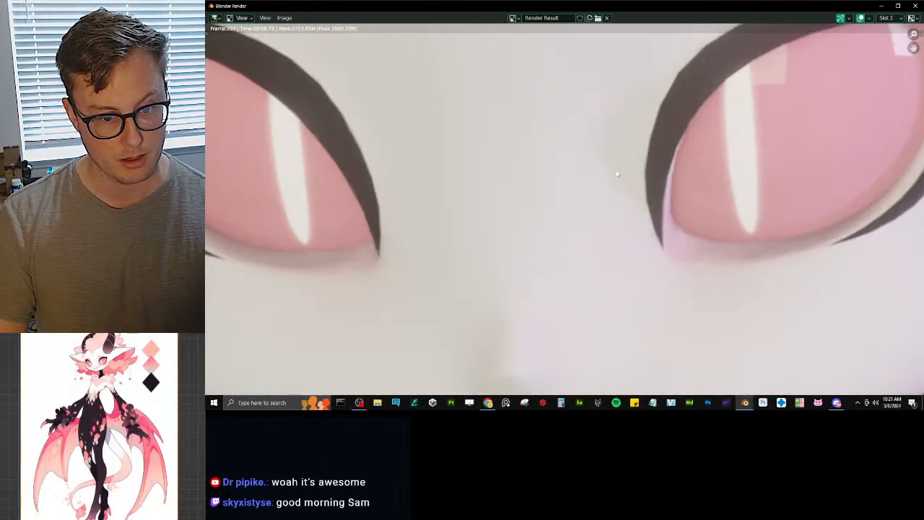
pyautogui.scroll(-6, 617, 174)
pyautogui.moveTo(683, 38); pyautogui.dragTo(662, 147, button='middle')
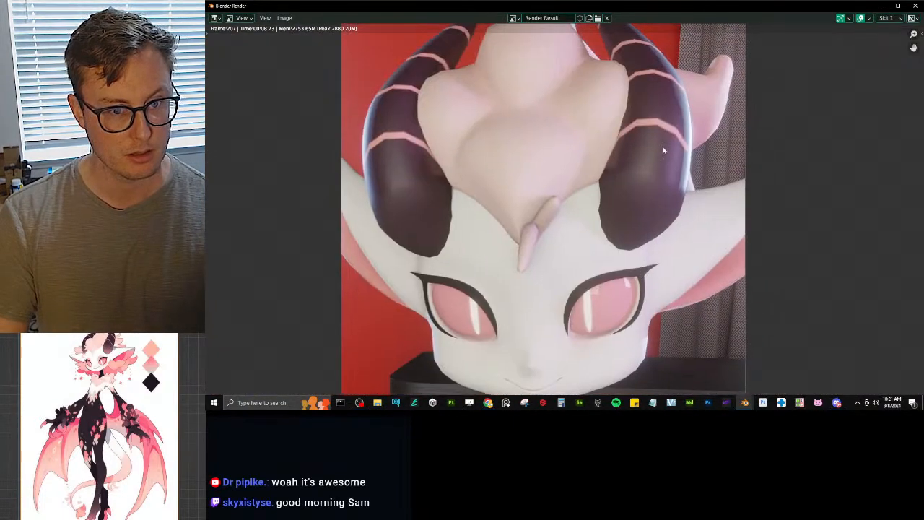
pyautogui.moveTo(711, 43); pyautogui.dragTo(639, 135, button='middle')
pyautogui.scroll(6, 588, 180)
pyautogui.moveTo(588, 180); pyautogui.dragTo(556, 221, button='middle')
pyautogui.scroll(-2, 546, 188)
pyautogui.scroll(-1, 554, 221)
pyautogui.scroll(10, 540, 247)
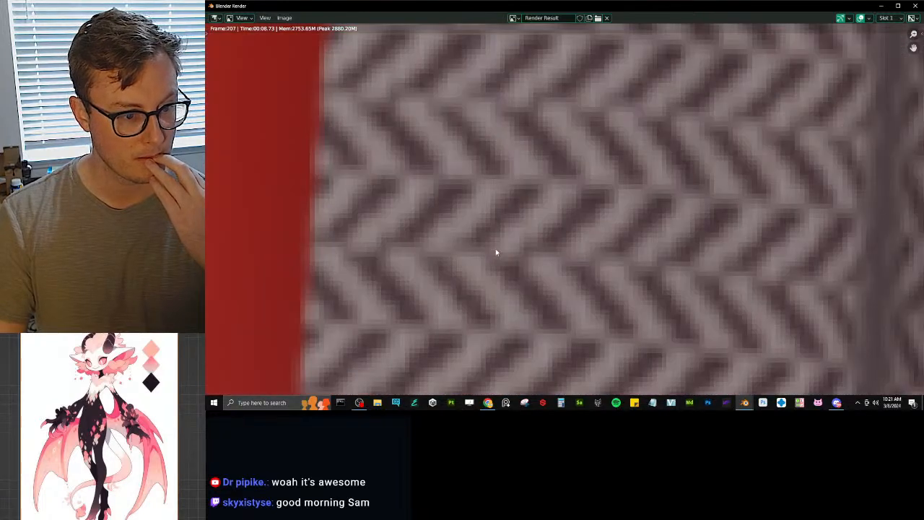
# Step: Examine the curtain's herringbone texture and the striped horn up close in the rendered frame, finishing on the whole image
pyautogui.scroll(9, 495, 251)
pyautogui.scroll(-12, 494, 244)
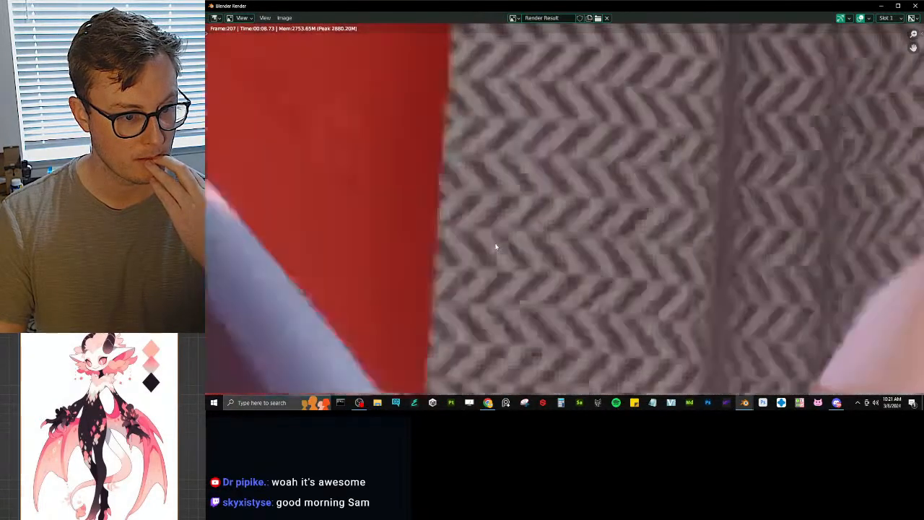
pyautogui.scroll(-2, 496, 247)
pyautogui.scroll(4, 493, 230)
pyautogui.scroll(-3, 492, 231)
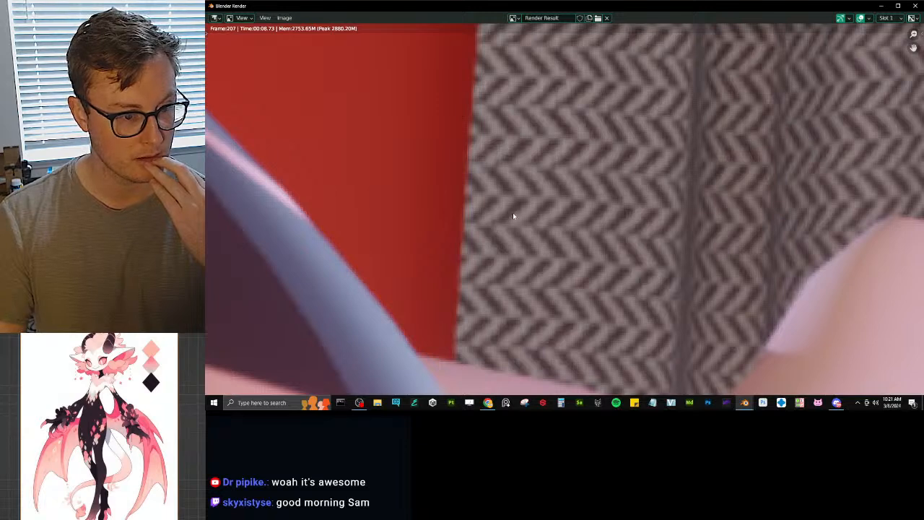
pyautogui.scroll(-2, 510, 252)
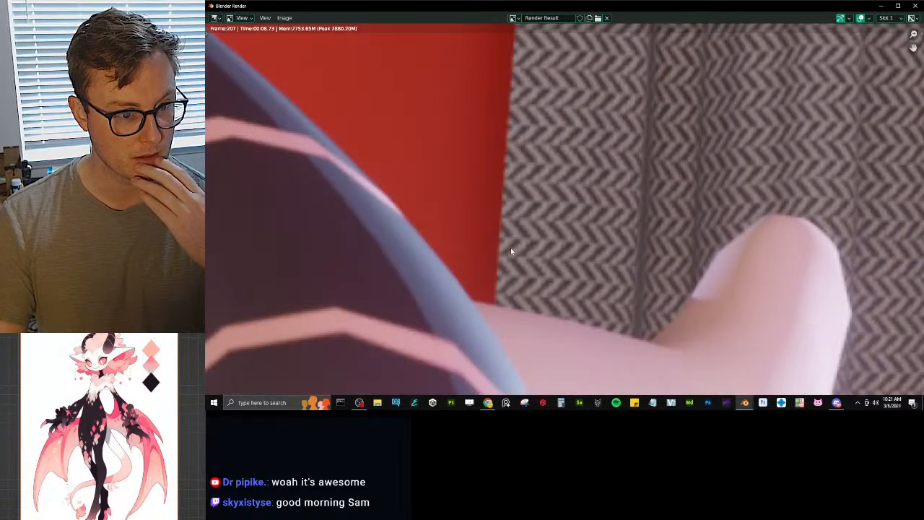
pyautogui.scroll(-5, 512, 249)
pyautogui.moveTo(448, 233); pyautogui.dragTo(467, 211, button='middle')
pyautogui.scroll(3, 495, 220)
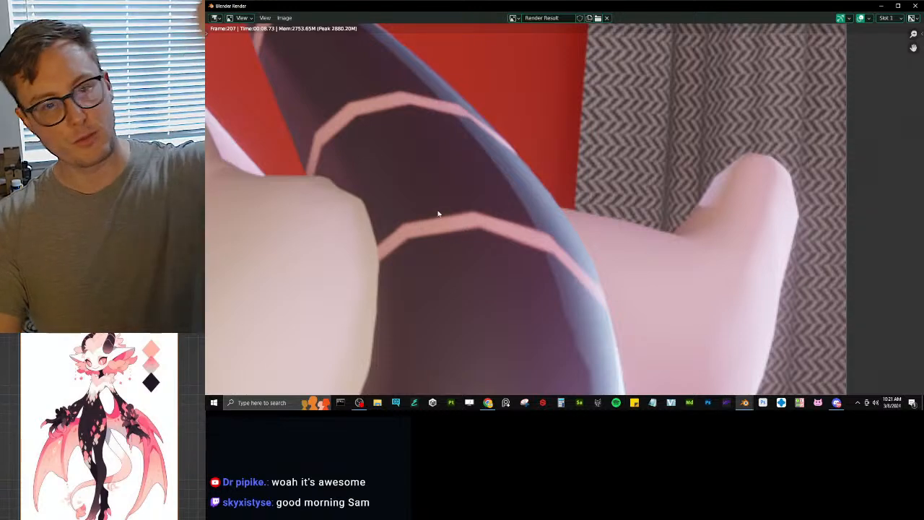
pyautogui.scroll(-10, 440, 215)
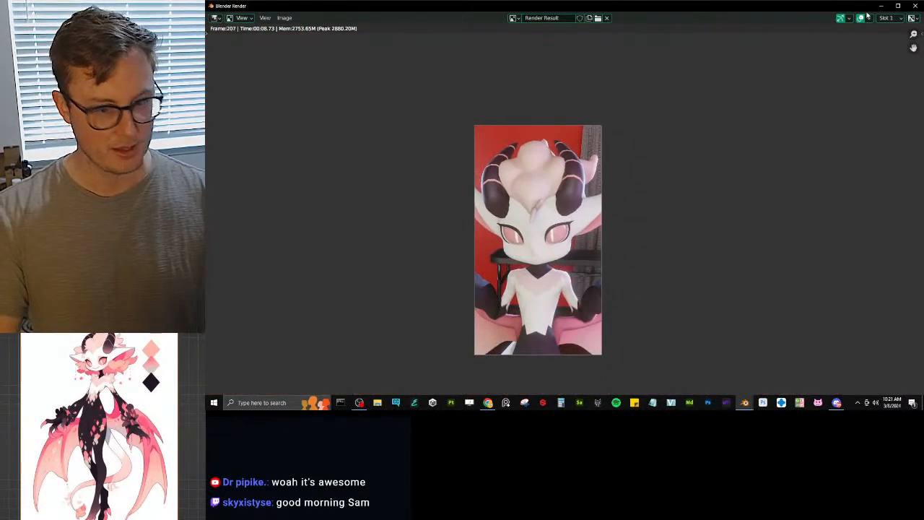
# Step: Close the render result window and save the file
pyautogui.click(915, 5)
pyautogui.moveTo(497, 157); pyautogui.dragTo(555, 110, button='middle')
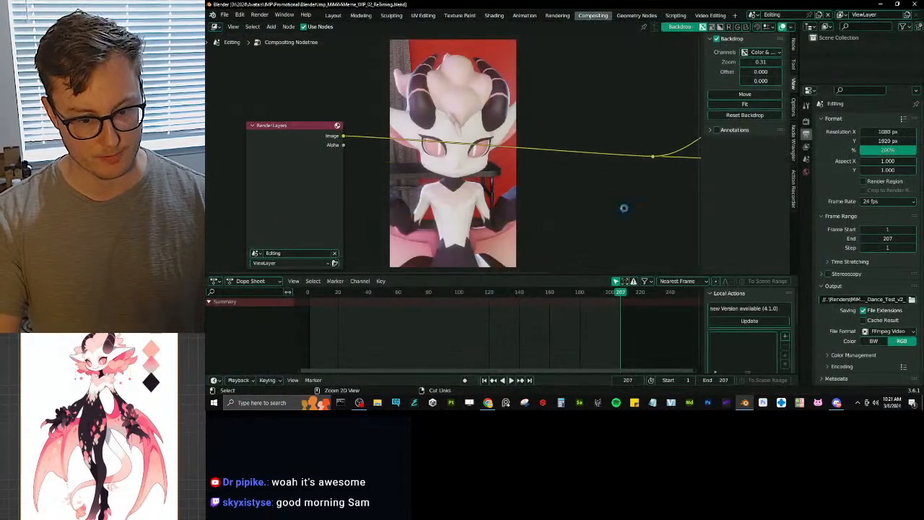
pyautogui.hotkey('ctrl', 's')
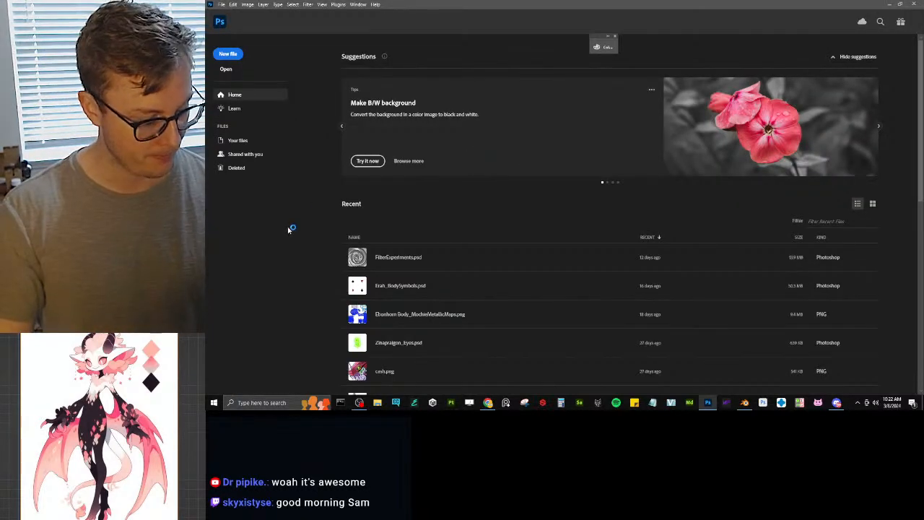
# Step: In Photoshop, create a new 1080 × 1920 px document and add an empty layer above the background
pyautogui.hotkey('ctrl', 'n')
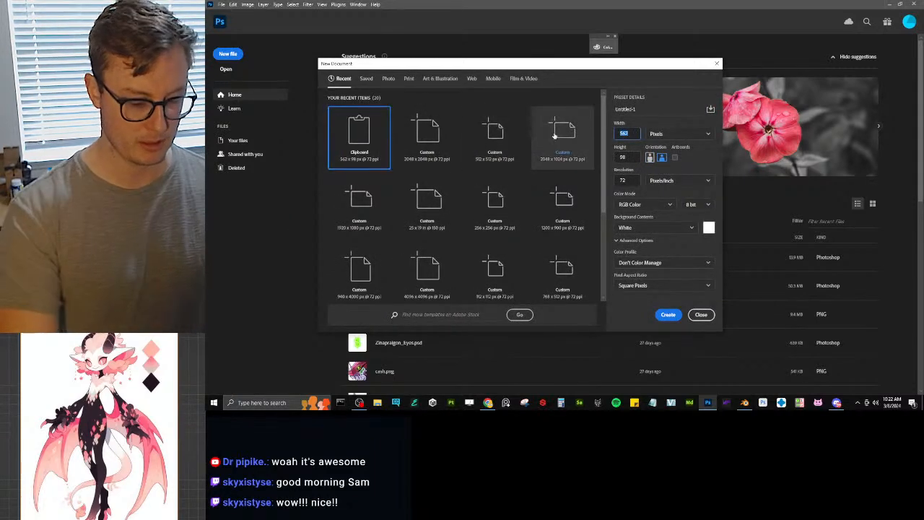
pyautogui.write('18')
pyautogui.hotkey('shift', 'Tab')
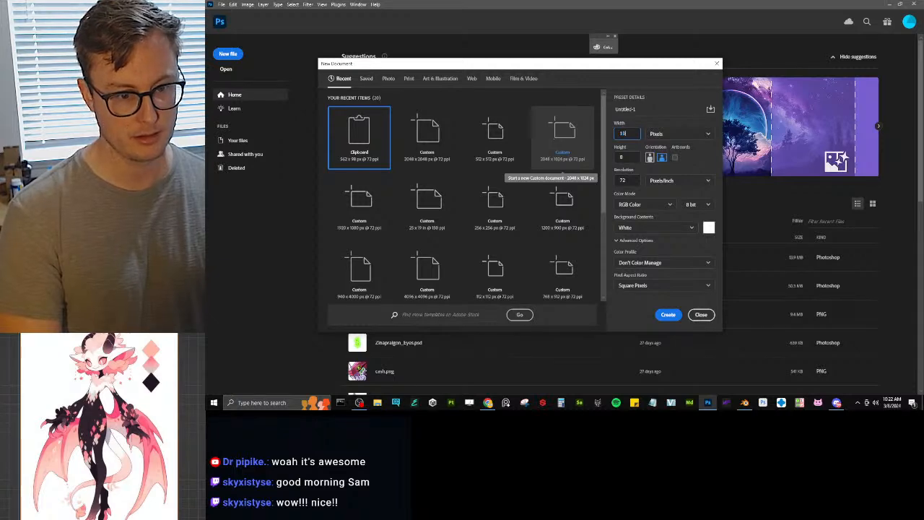
pyautogui.write('1920')
pyautogui.press('Return')
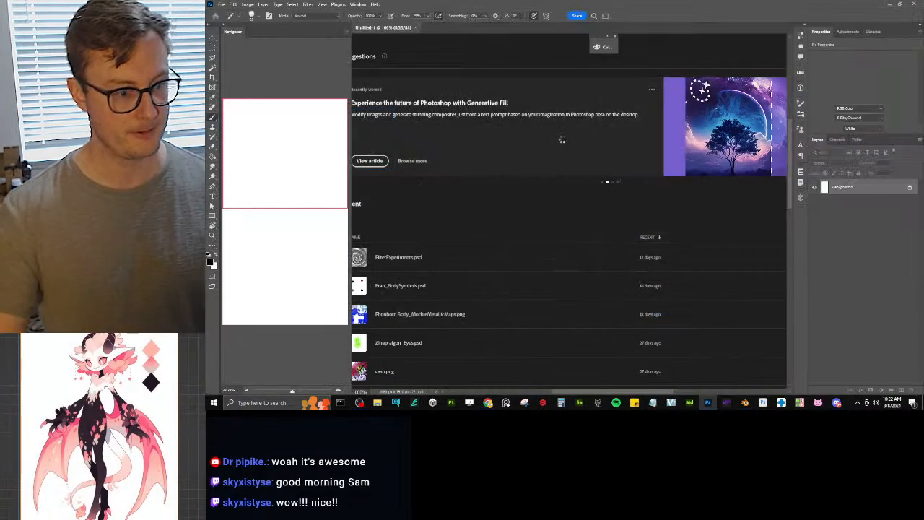
pyautogui.hotkey('ctrl', 'shift', 'alt', 'n')
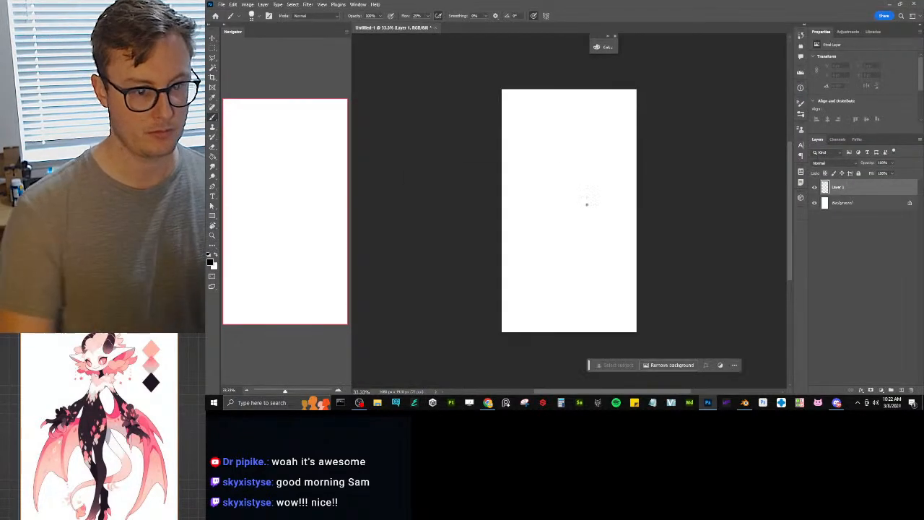
# Step: Start saving the document on the computer and go to the folder 2024 > Avatars > IMP > Promotional > Photoshop
pyautogui.hotkey('ctrl', 's')
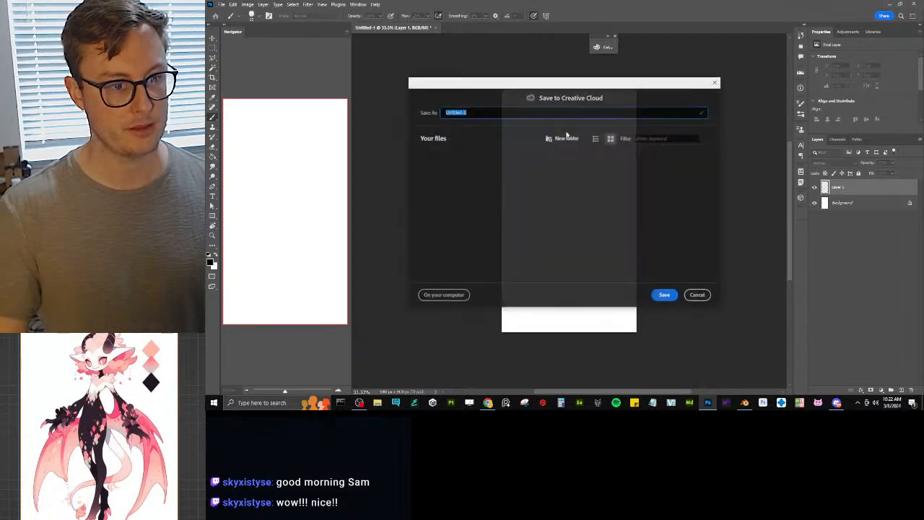
pyautogui.click(443, 295)
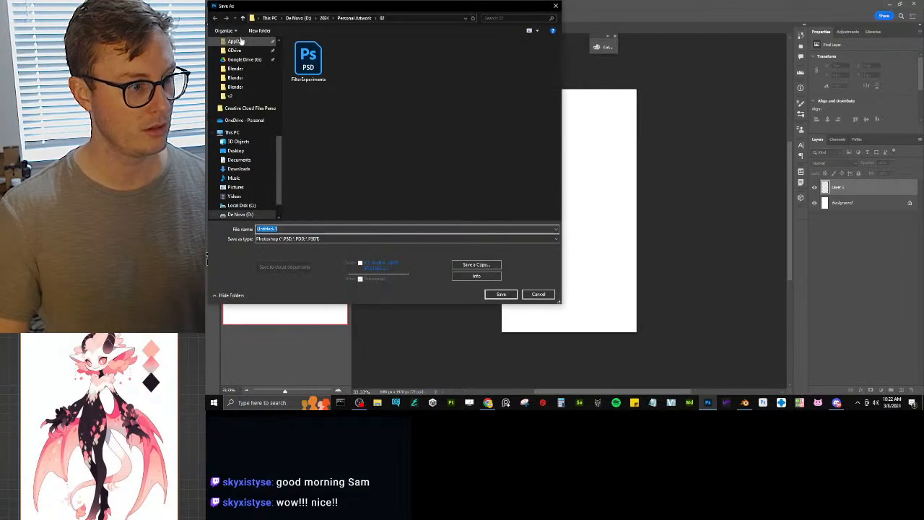
pyautogui.click(323, 18)
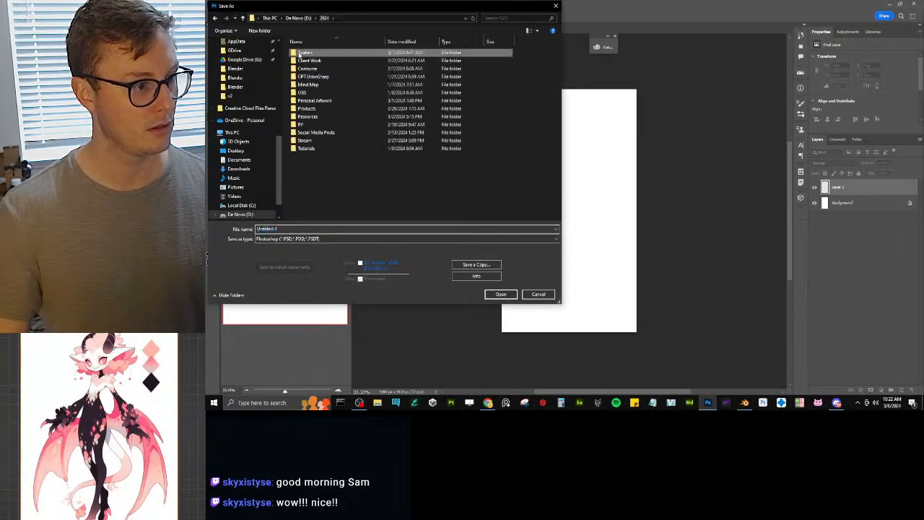
pyautogui.doubleClick(309, 52)
pyautogui.click(309, 62)
pyautogui.doubleClick(309, 63)
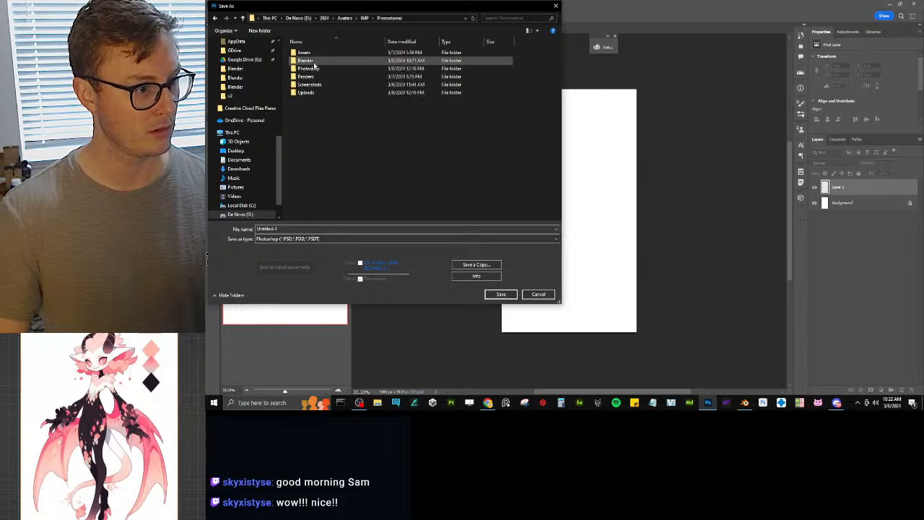
pyautogui.doubleClick(309, 69)
pyautogui.doubleClick(310, 70)
# Step: Name the document DanceBorder and save it in Photoshop format with the default options
pyautogui.click(303, 229)
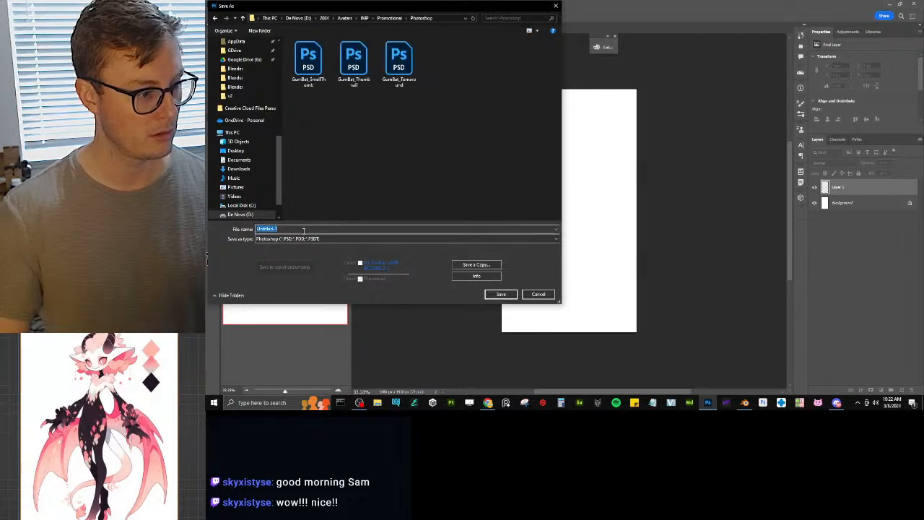
pyautogui.write('DanceFlo')
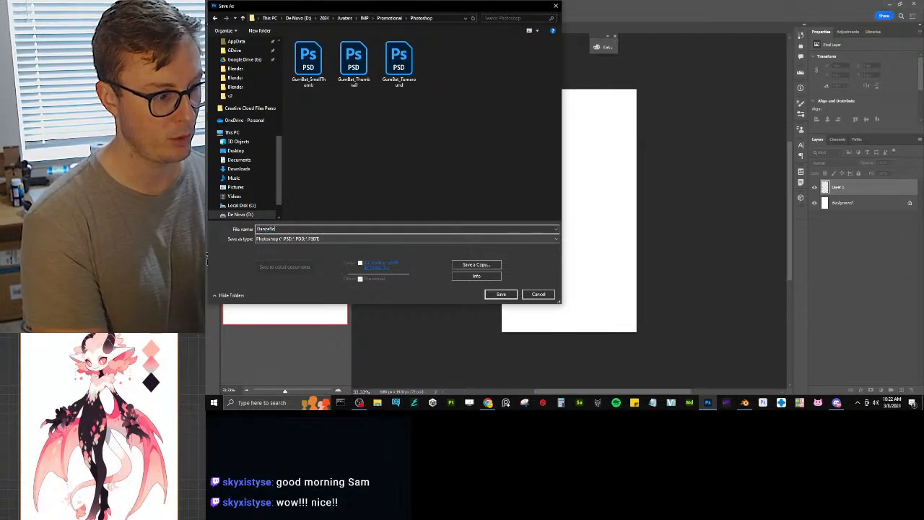
pyautogui.write('der')
pyautogui.press('Return')
pyautogui.press('Return')
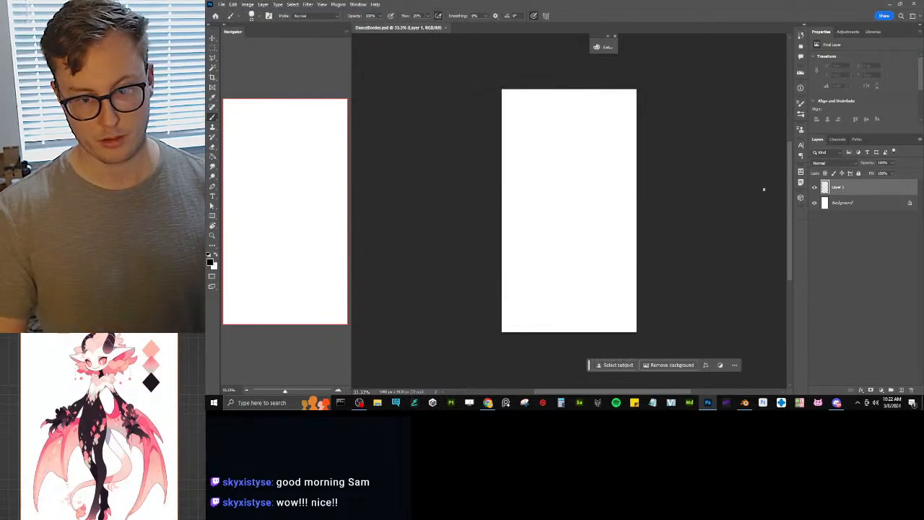
# Step: Hide the white Background layer and leave the canvas without an active selection
pyautogui.click(815, 203)
pyautogui.hotkey('ctrl', 'a')
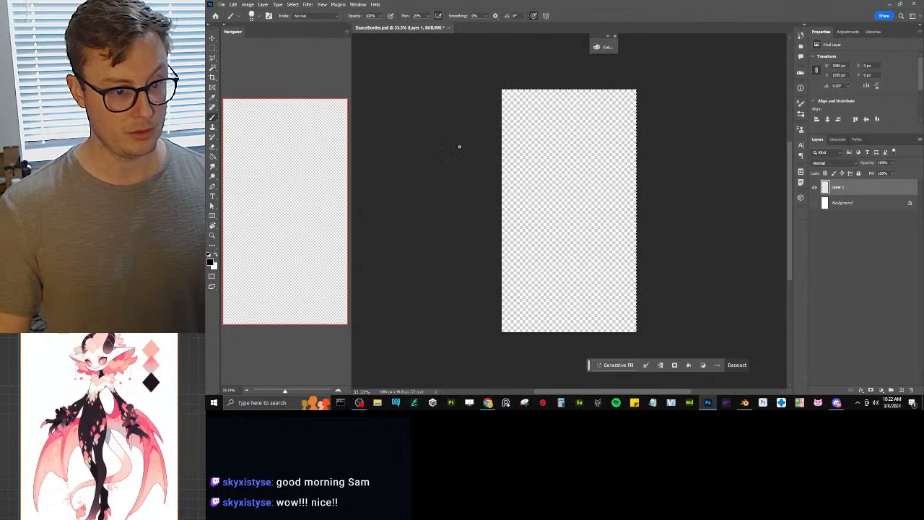
pyautogui.hotkey('ctrl', 'd')
# Step: Draw a rounded rectangle about 1031 × 1877 px over nearly the whole canvas and centre it
pyautogui.click(212, 216)
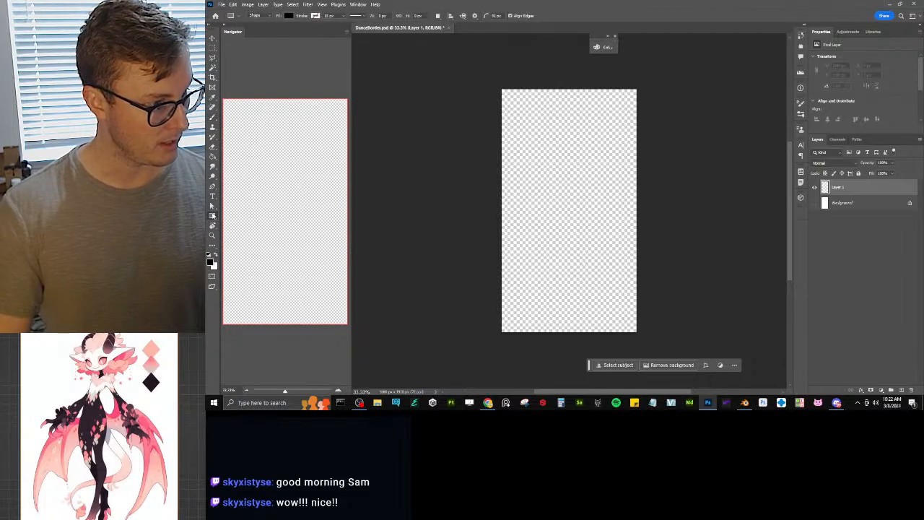
pyautogui.click(233, 217)
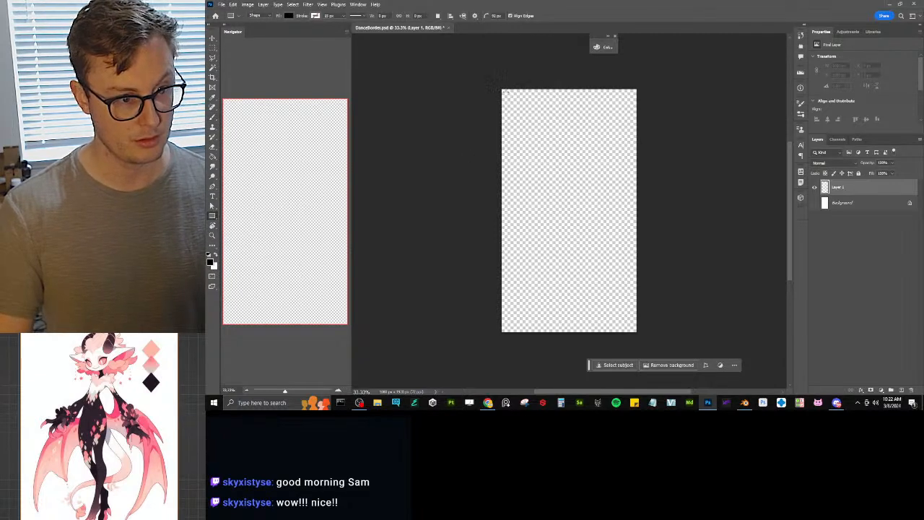
pyautogui.moveTo(503, 90); pyautogui.dragTo(635, 331)
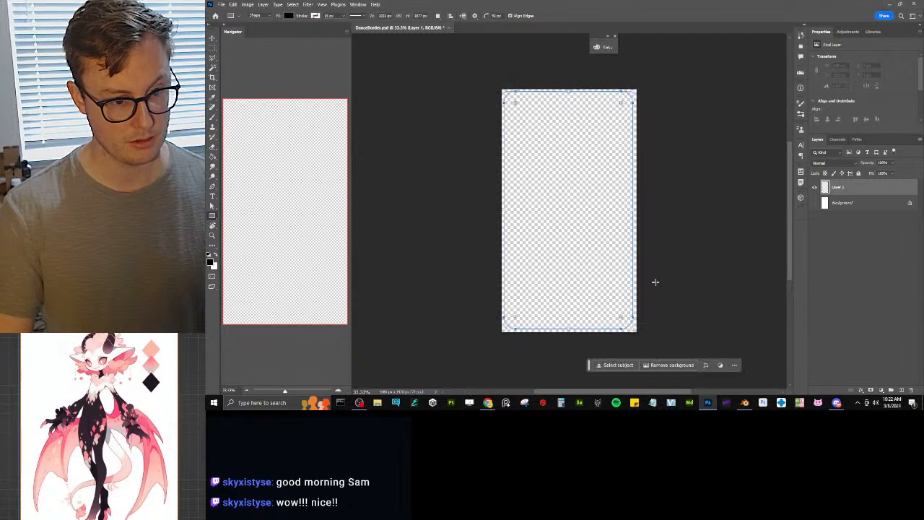
pyautogui.press('v')
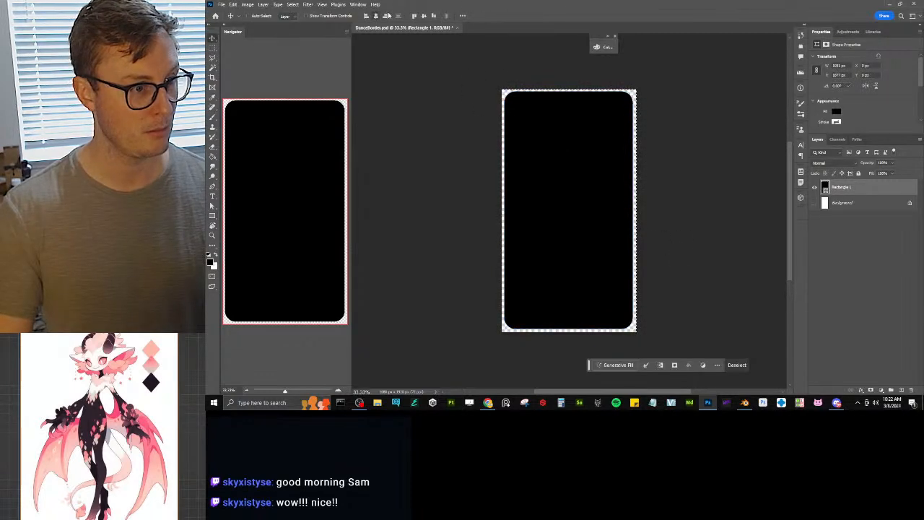
pyautogui.moveTo(564, 134); pyautogui.dragTo(569, 137)
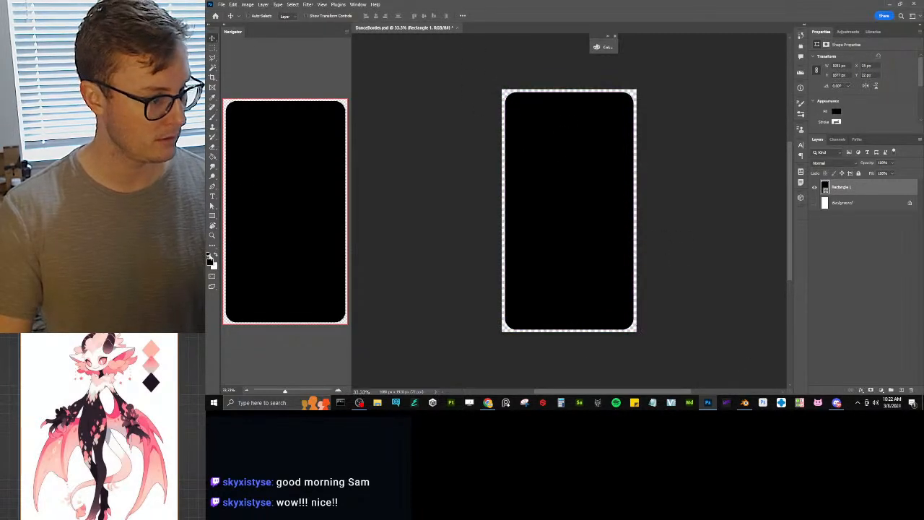
# Step: Remove the rounded rectangle's fill and give it a black stroke 40 px wide
pyautogui.click(212, 216)
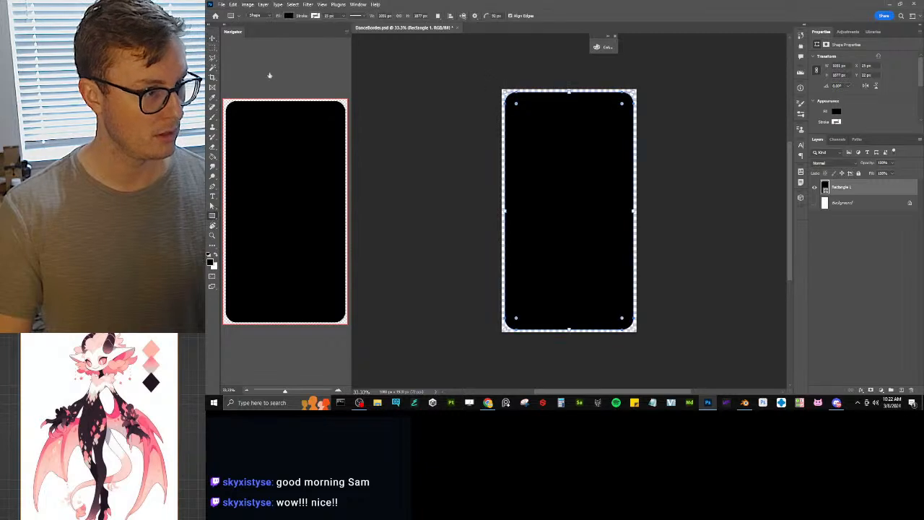
pyautogui.click(291, 16)
pyautogui.click(245, 30)
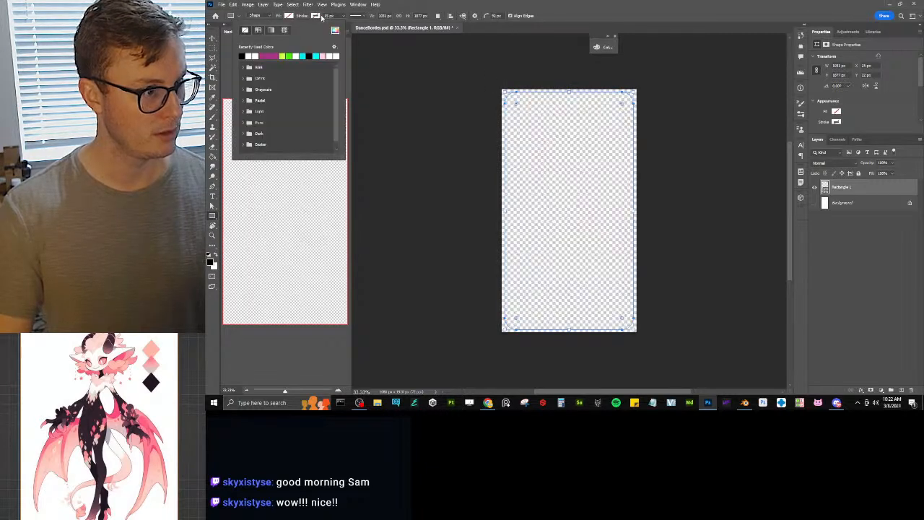
pyautogui.click(316, 16)
pyautogui.click(269, 56)
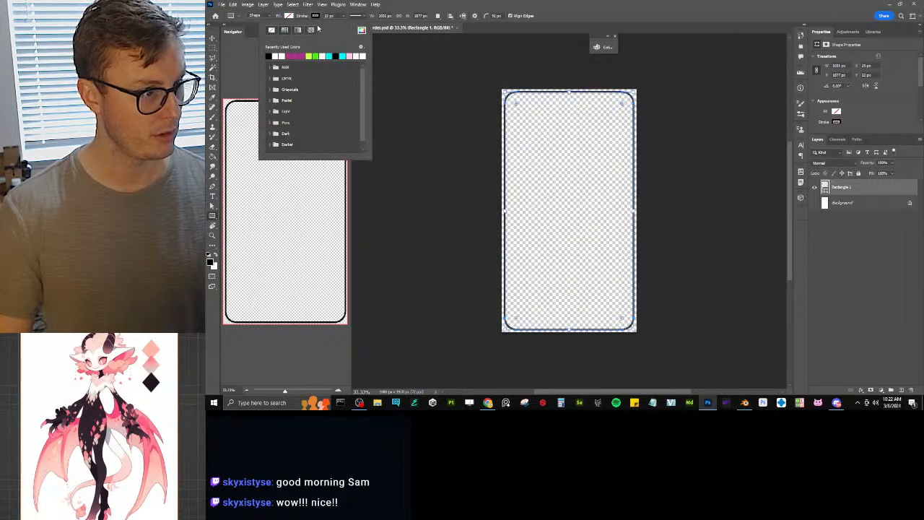
pyautogui.click(333, 16)
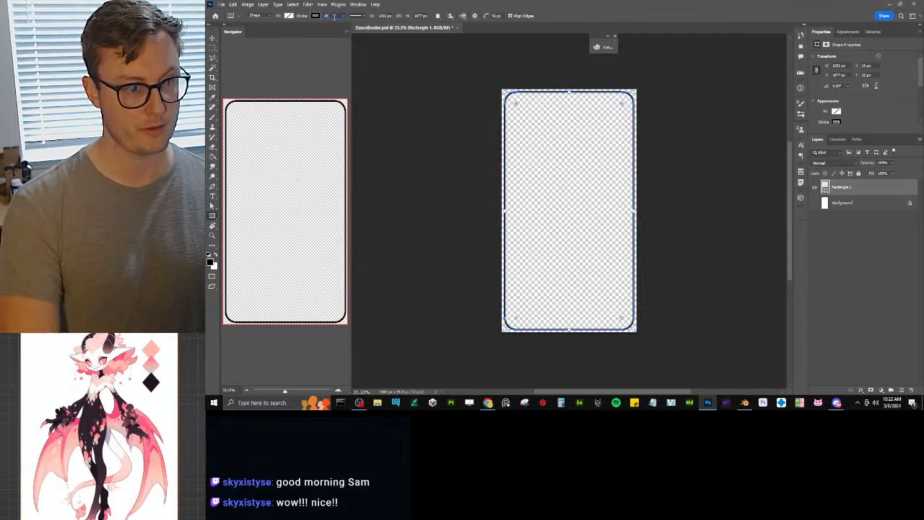
pyautogui.write('45')
pyautogui.press('Return')
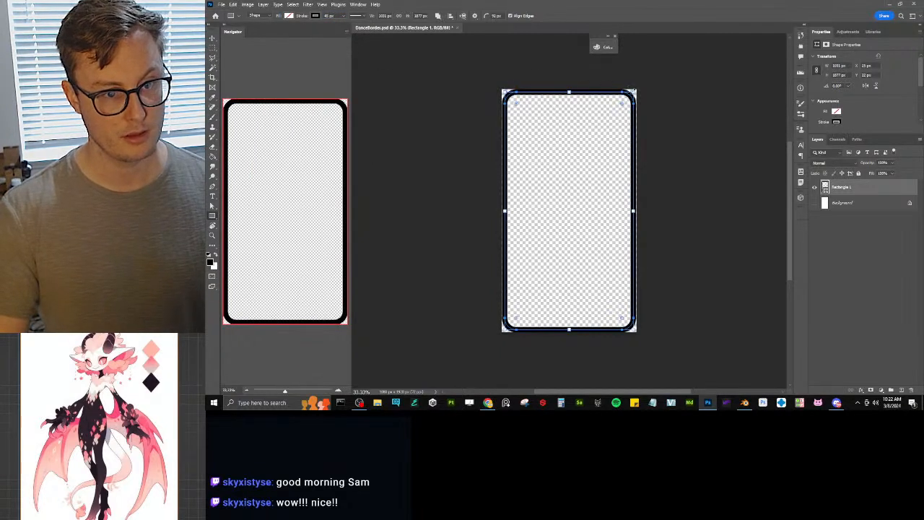
# Step: Enlarge the rounded rectangle to the canvas edges and set its stroke width to 60 px
pyautogui.moveTo(634, 91)
pyautogui.mouseDown()
pyautogui.moveTo(640, 83)
pyautogui.moveTo(636, 90)
pyautogui.mouseUp()
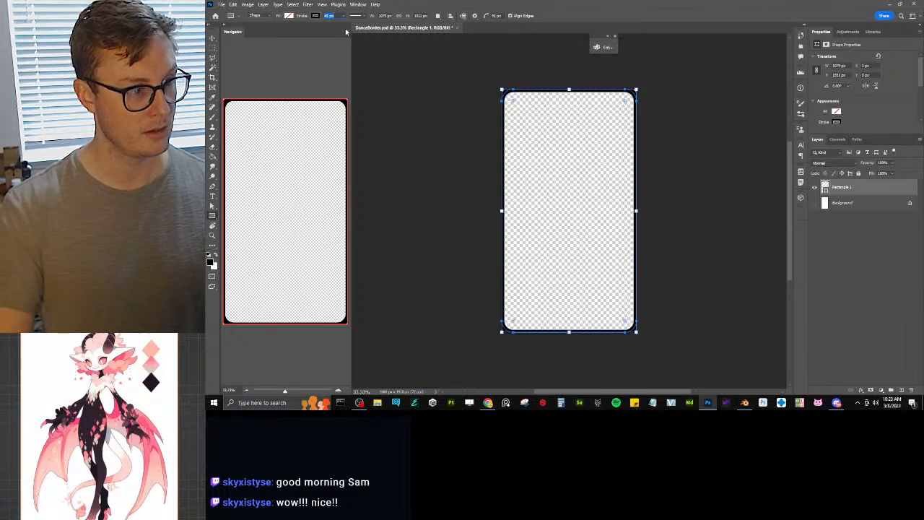
pyautogui.write('60')
pyautogui.press('Return')
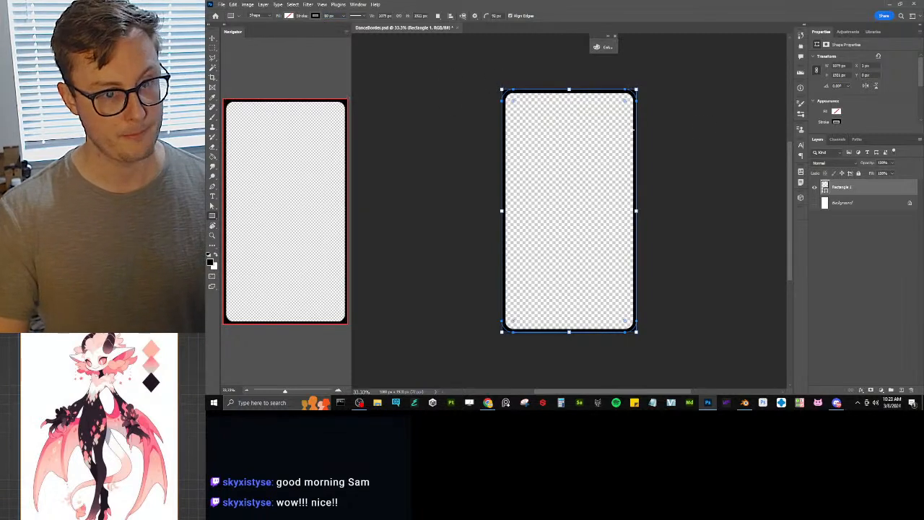
# Step: Scale the border from its centre to about 1084 px wide so it extends slightly past the canvas edges
pyautogui.click(643, 154)
pyautogui.click(586, 169)
pyautogui.press('v')
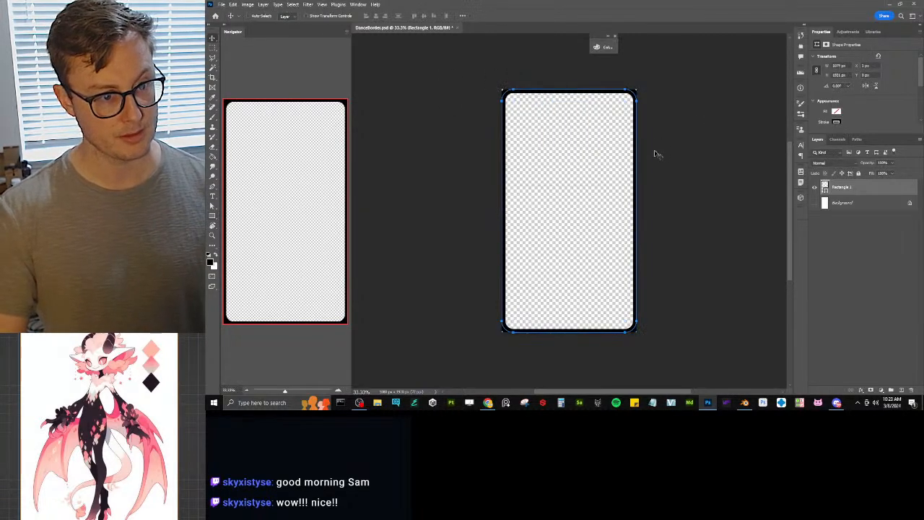
pyautogui.hotkey('ctrl', 't')
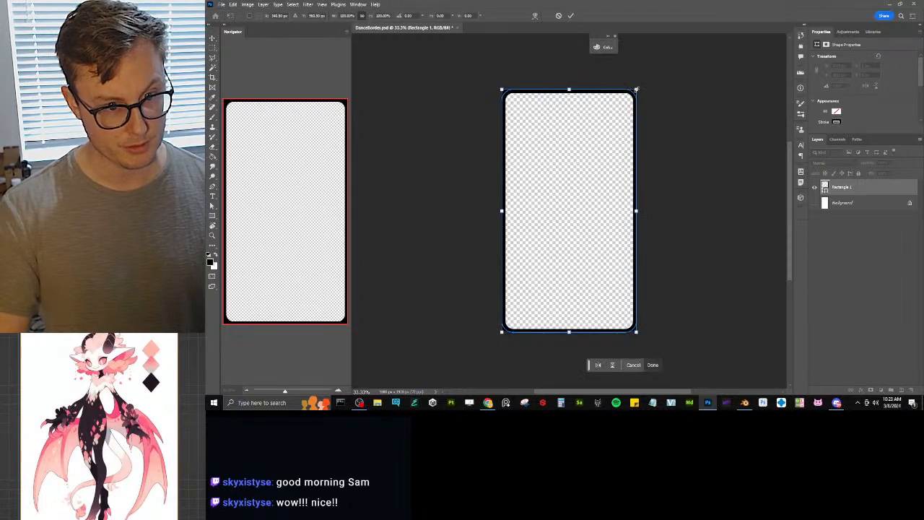
pyautogui.keyDown('alt'); pyautogui.moveTo(636, 90); pyautogui.dragTo(635, 89); pyautogui.keyUp('alt')
pyautogui.press('Return')
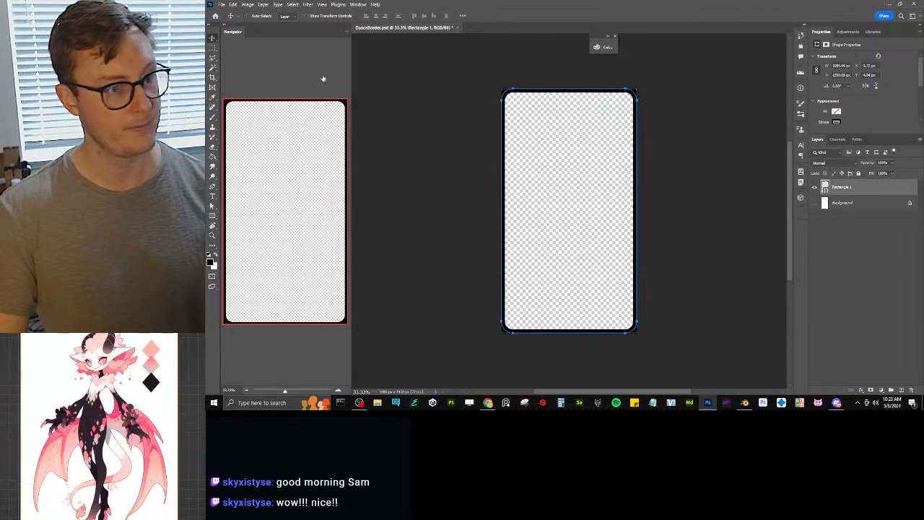
# Step: Activate the rectangle shape tool and save the DanceBorder.psd document
pyautogui.click(212, 216)
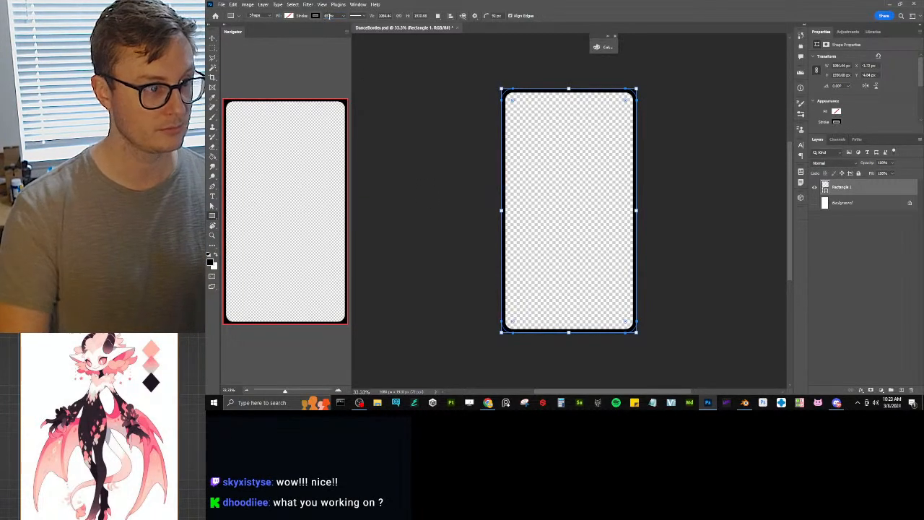
pyautogui.hotkey('ctrl', 's')
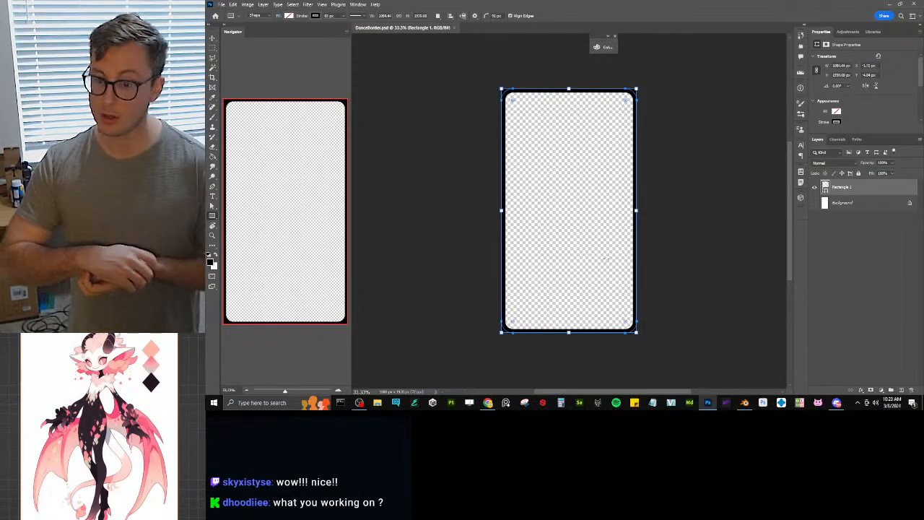
# Step: Switch to Blender and open the Animation_MotionBlur scene in the Animation workspace
pyautogui.click(751, 403)
pyautogui.scroll(-3, 423, 67)
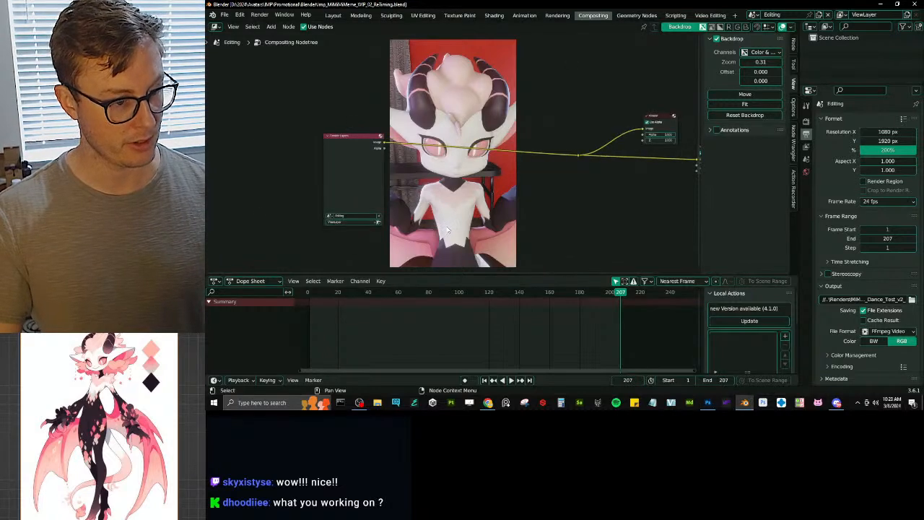
pyautogui.click(706, 15)
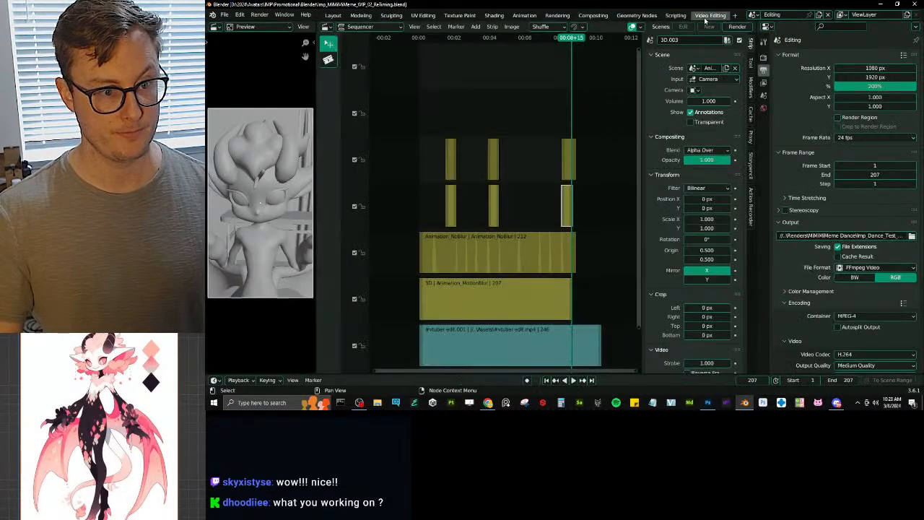
pyautogui.click(753, 14)
pyautogui.click(778, 28)
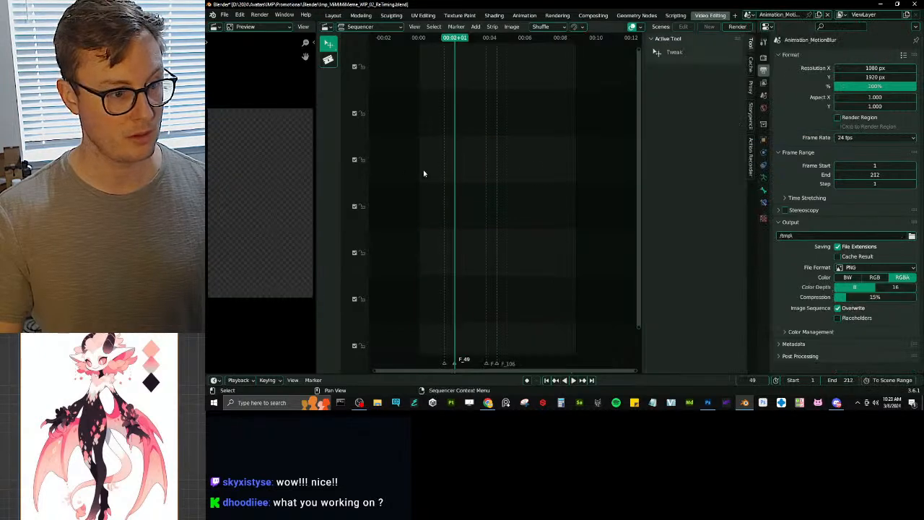
pyautogui.click(523, 16)
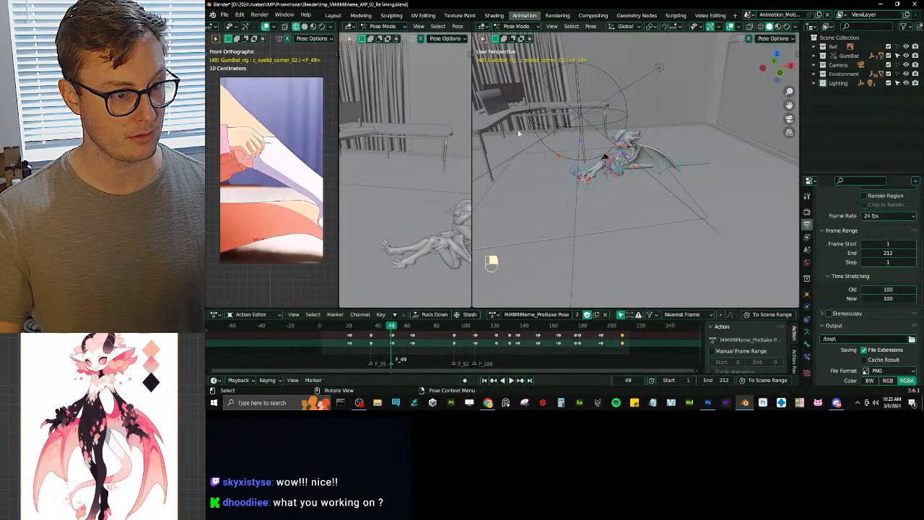
# Step: Preview the posed character in rendered shading and Object Mode from several angles, and save the Blender file
pyautogui.scroll(-3, 698, 165)
pyautogui.press('z')
pyautogui.moveTo(649, 145)
pyautogui.mouseDown(button='middle')
pyautogui.moveTo(715, 161)
pyautogui.moveTo(704, 209)
pyautogui.mouseUp(button='middle')
pyautogui.scroll(5, 711, 160)
pyautogui.click(731, 27)
pyautogui.hotkey('ctrl', 'Tab')
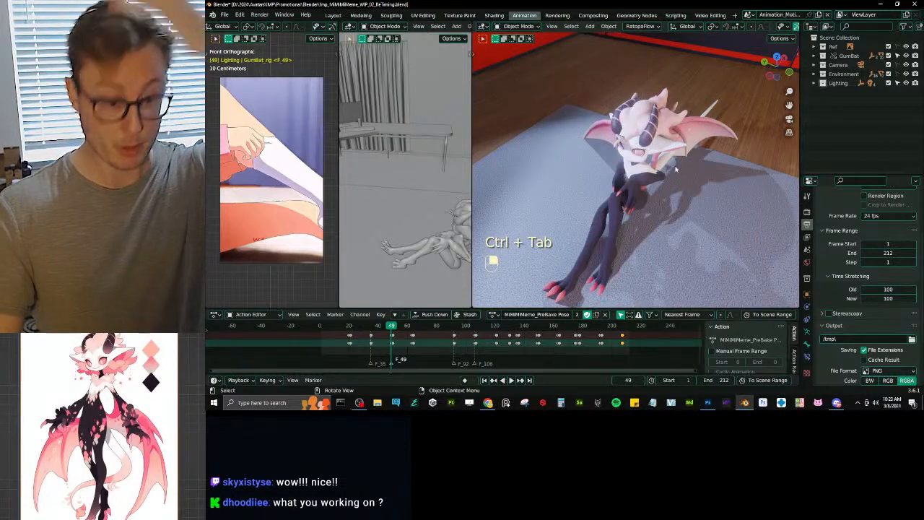
pyautogui.moveTo(625, 178); pyautogui.dragTo(668, 195, button='middle')
pyautogui.hotkey('ctrl', 's')
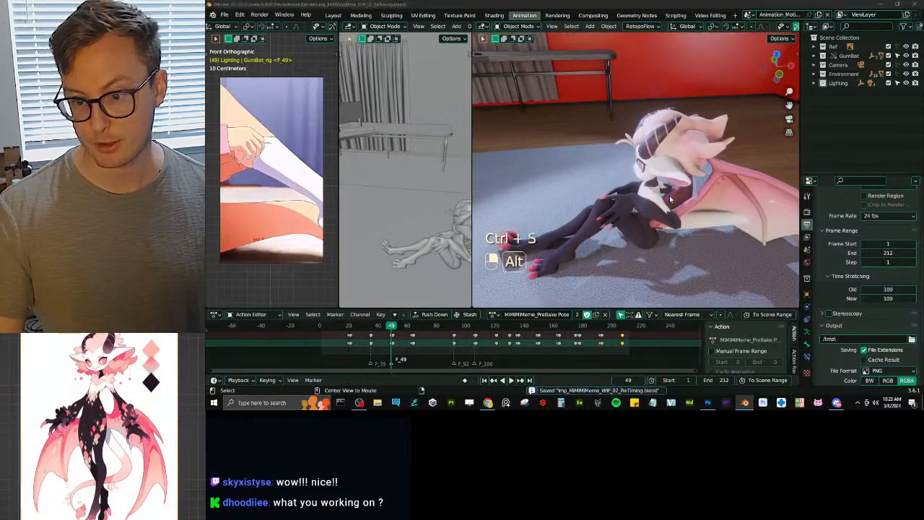
# Step: Switch to Photoshop, duplicate the Rectangle 1 border layer and delete the original layer beneath the copy
pyautogui.hotkey('alt', 'Tab')
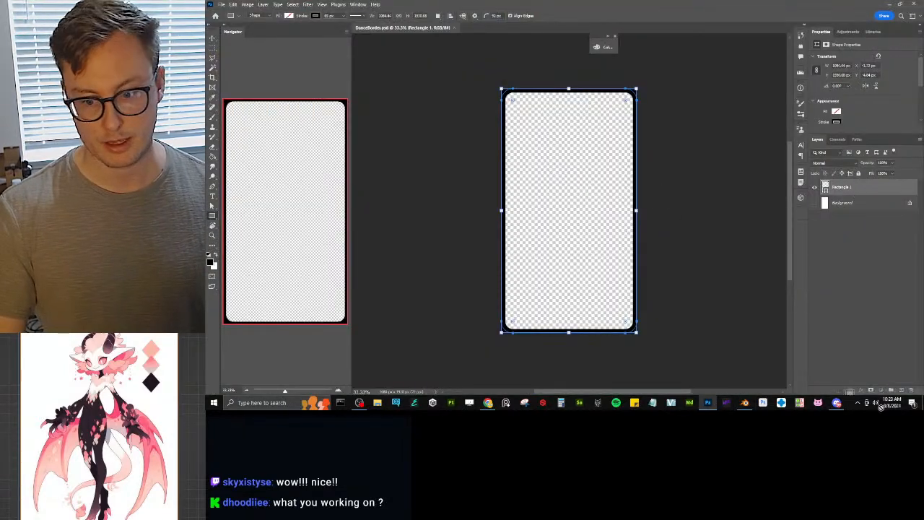
pyautogui.hotkey('ctrl', 'j')
pyautogui.moveTo(861, 181); pyautogui.dragTo(849, 217)
pyautogui.rightClick(849, 204)
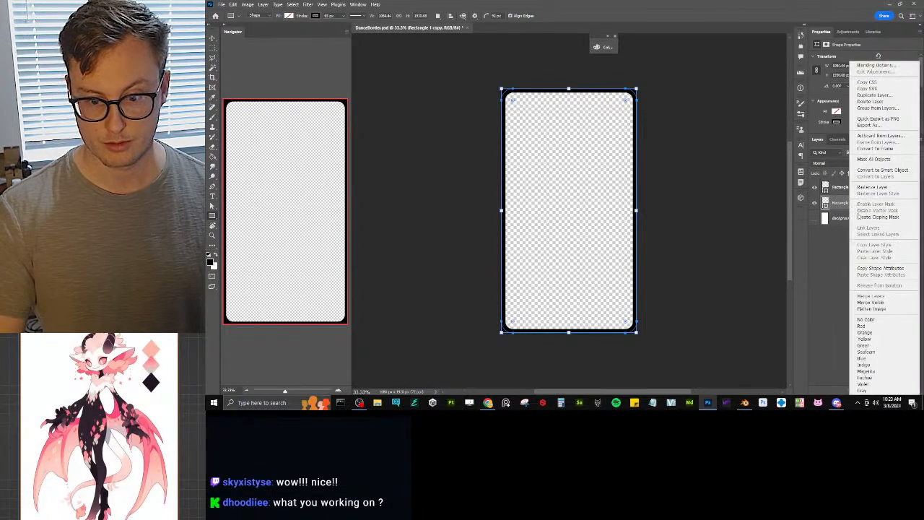
pyautogui.click(769, 223)
pyautogui.moveTo(879, 205); pyautogui.dragTo(871, 187)
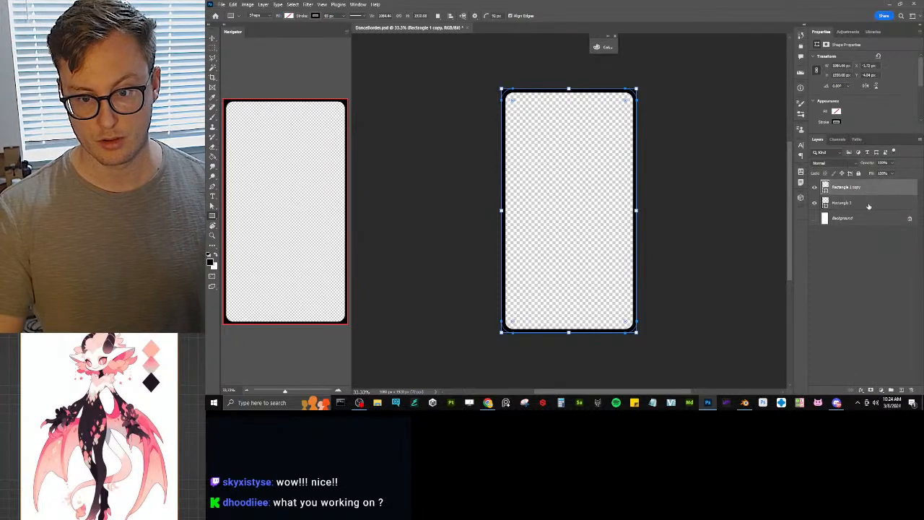
pyautogui.click(869, 205)
pyautogui.click(909, 391)
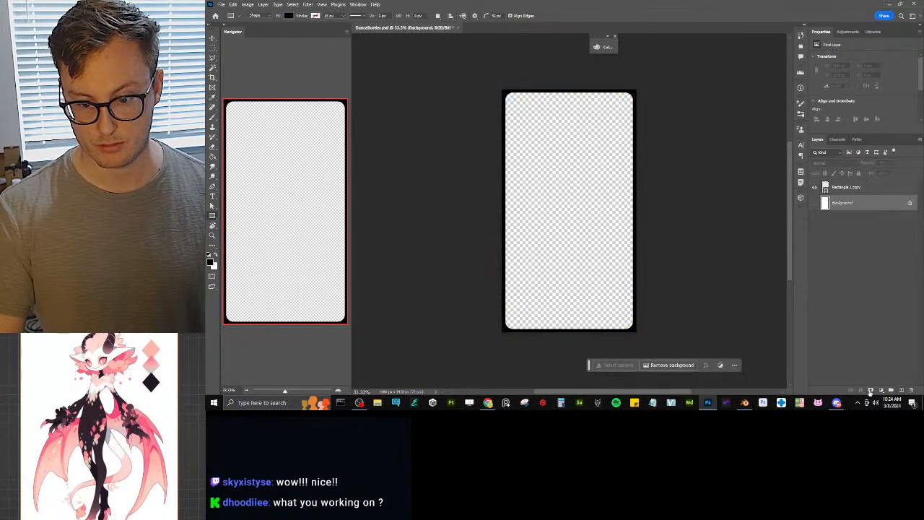
# Step: Add an Outer Glow in black (000000) at 100% opacity to the border layer and enlarge the glow's size
pyautogui.click(862, 188)
pyautogui.click(861, 390)
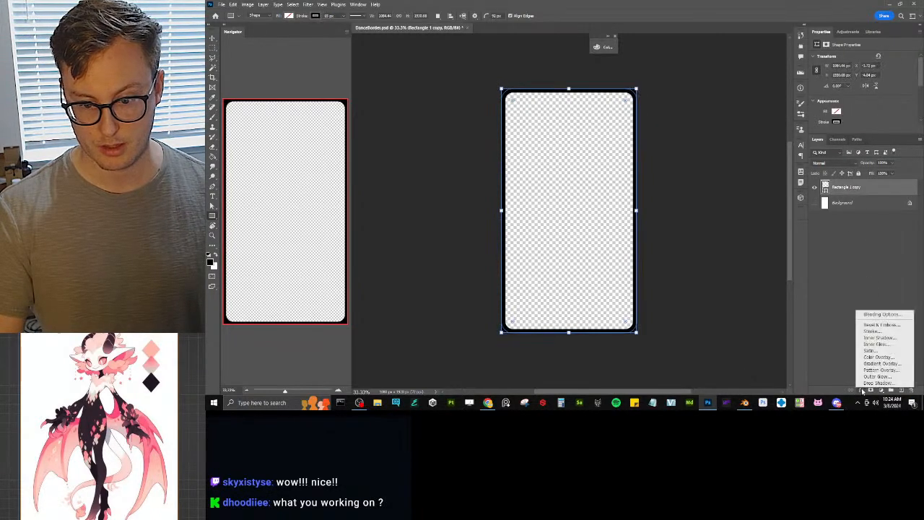
pyautogui.click(876, 376)
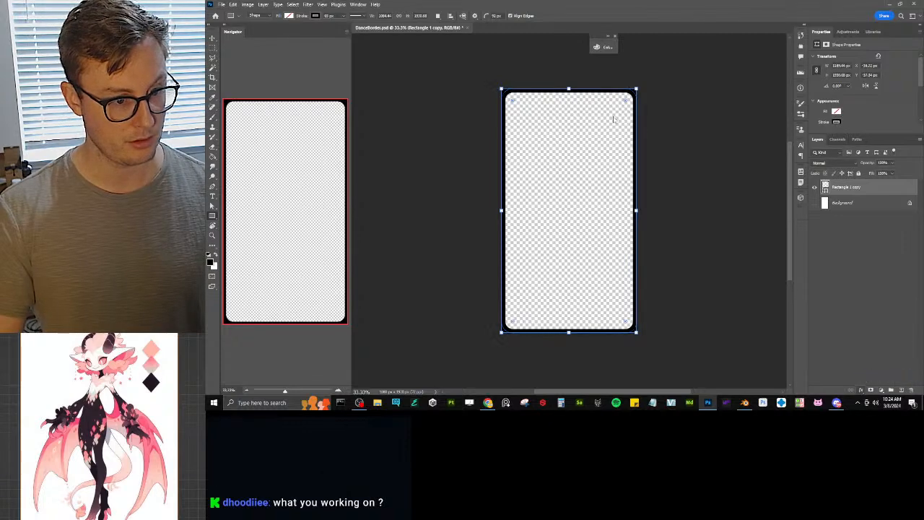
pyautogui.click(746, 249)
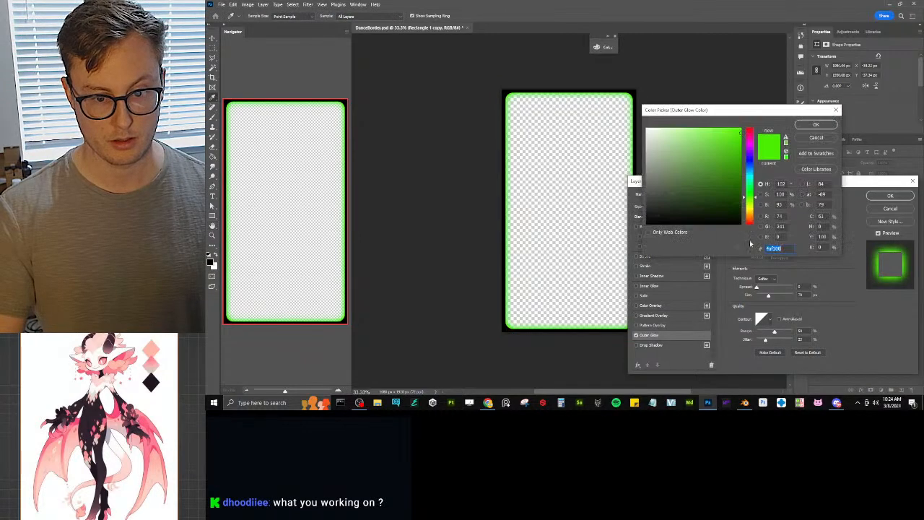
pyautogui.write('000000')
pyautogui.click(807, 126)
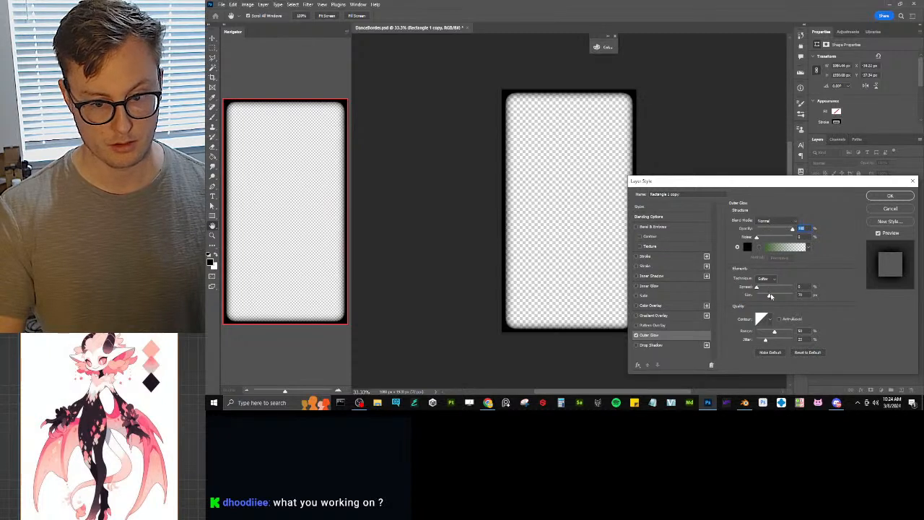
pyautogui.moveTo(770, 296); pyautogui.dragTo(780, 299)
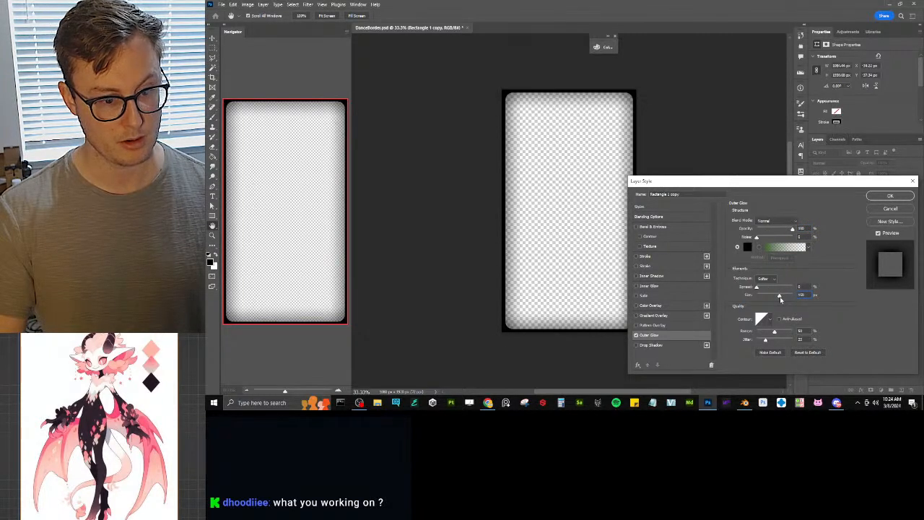
pyautogui.click(887, 198)
# Step: Switch to Blender and open the Editing scene in the Compositing workspace
pyautogui.hotkey('alt', 'Tab')
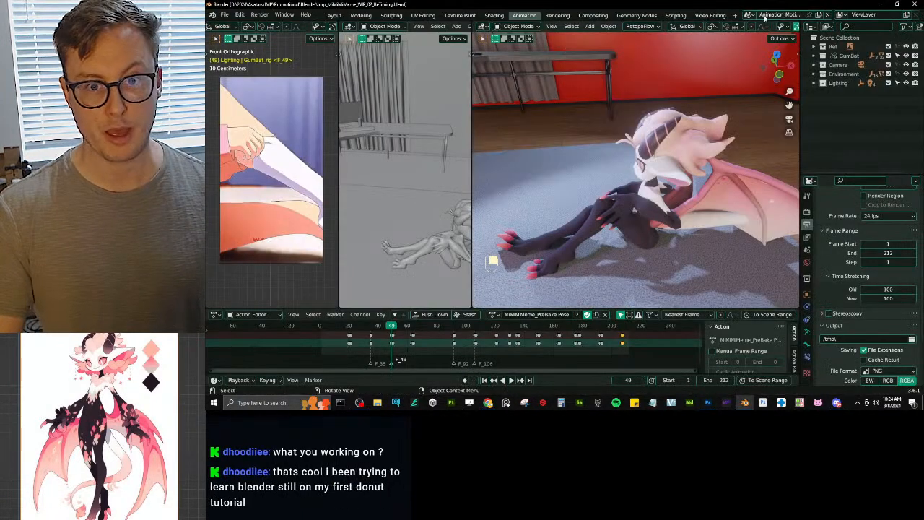
pyautogui.click(749, 14)
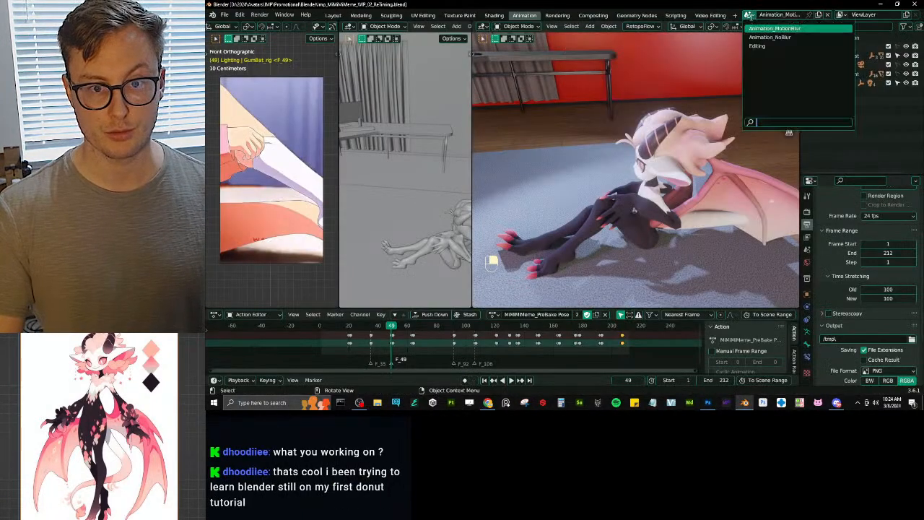
pyautogui.click(756, 45)
pyautogui.click(711, 15)
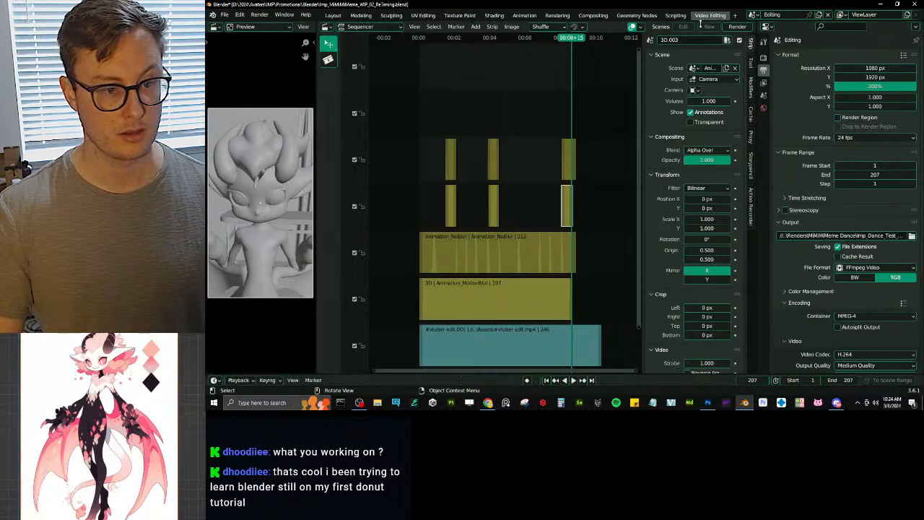
pyautogui.click(594, 15)
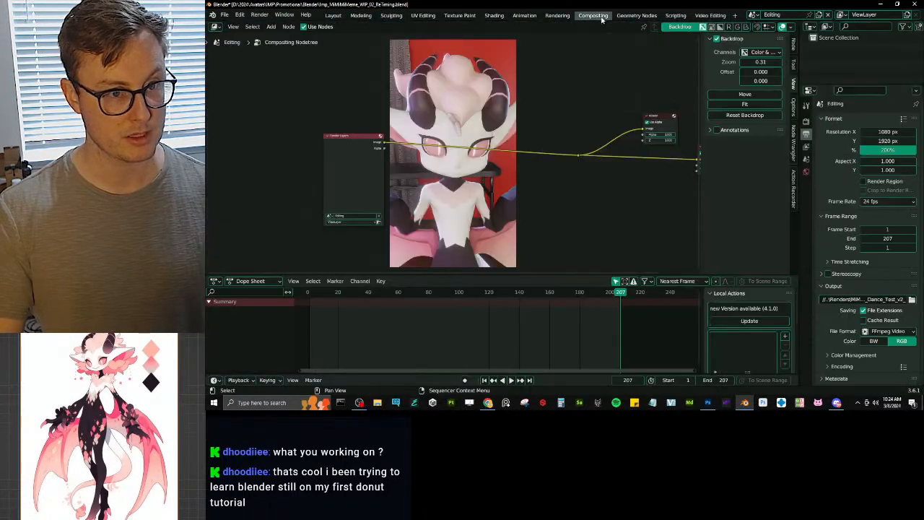
# Step: Add an Image node to the compositing tree and place it above the Render Layers node's output link
pyautogui.moveTo(396, 209); pyautogui.dragTo(456, 226, button='middle')
pyautogui.hotkey('shift', 'a')
pyautogui.click(518, 115)
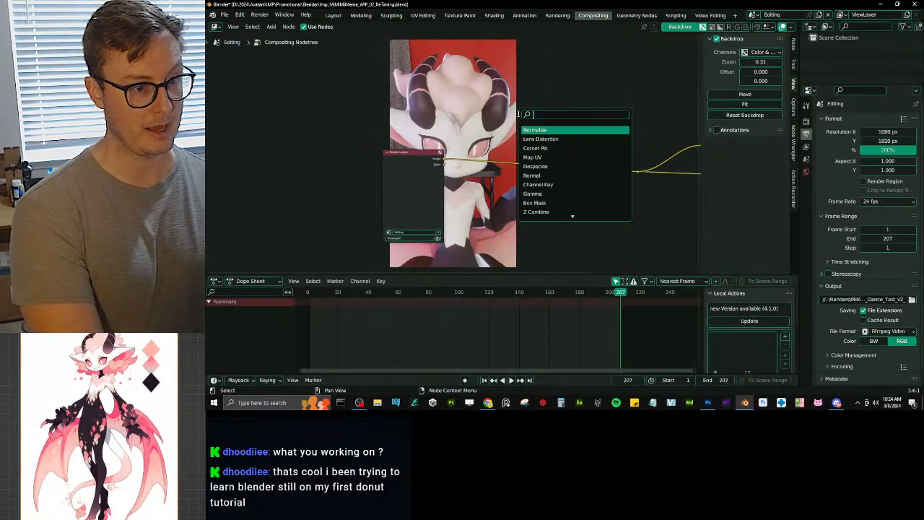
pyautogui.write('im')
pyautogui.press('Return')
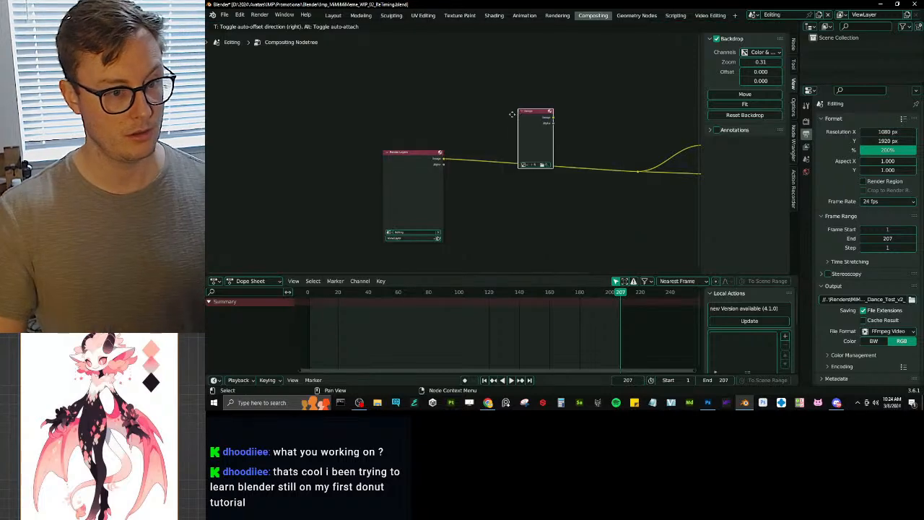
pyautogui.click(514, 114)
pyautogui.scroll(2, 554, 129)
pyautogui.moveTo(543, 128); pyautogui.dragTo(501, 81)
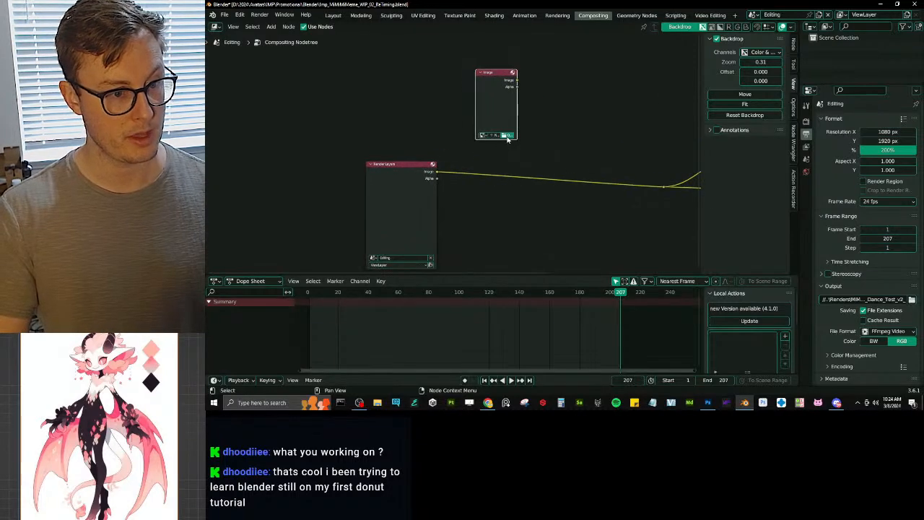
# Step: Load DanceBorder.psd from the Promotional project's Photoshop folder into the Image node and save the Blender file
pyautogui.click(507, 138)
pyautogui.doubleClick(420, 76)
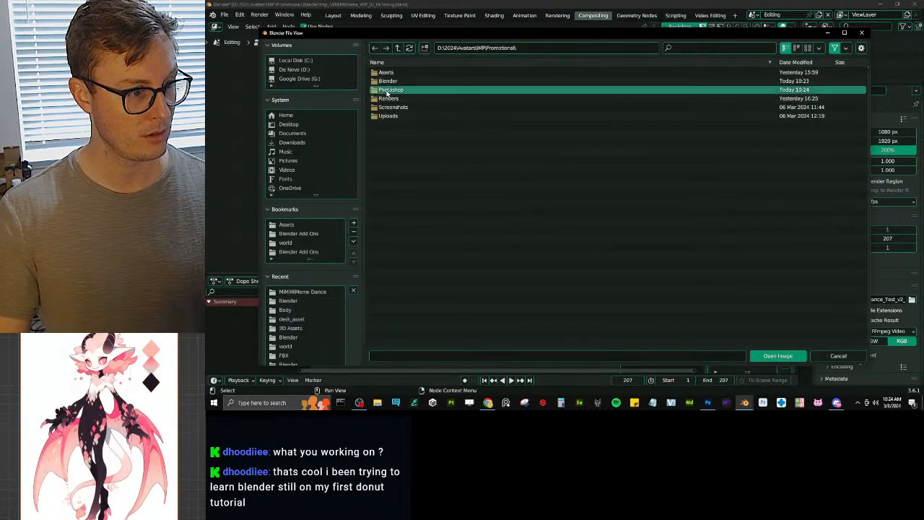
pyautogui.doubleClick(387, 90)
pyautogui.click(398, 72)
pyautogui.click(775, 353)
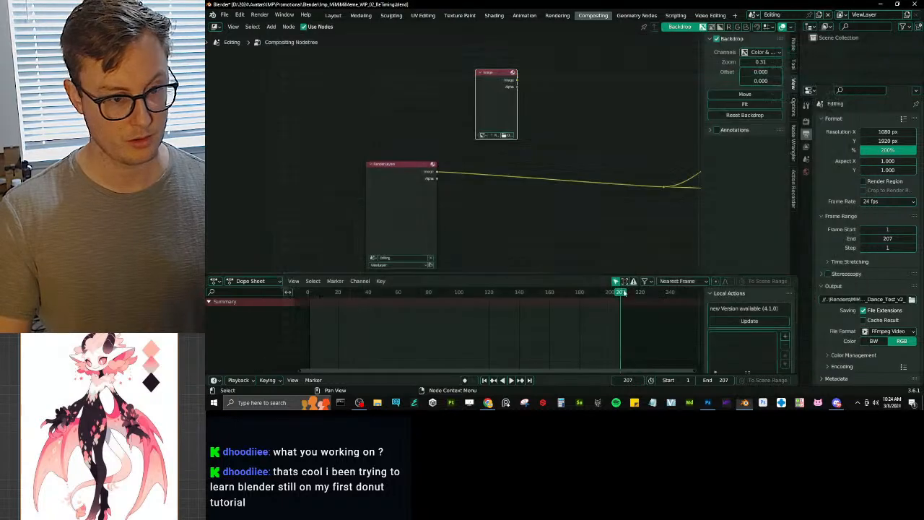
pyautogui.scroll(4, 469, 147)
pyautogui.moveTo(555, 113); pyautogui.dragTo(496, 147, button='middle')
pyautogui.scroll(-1, 495, 146)
pyautogui.hotkey('ctrl', 's')
# Step: Add a Mix node and insert it on the link coming out of the Render Layers node
pyautogui.hotkey('shift', 'a')
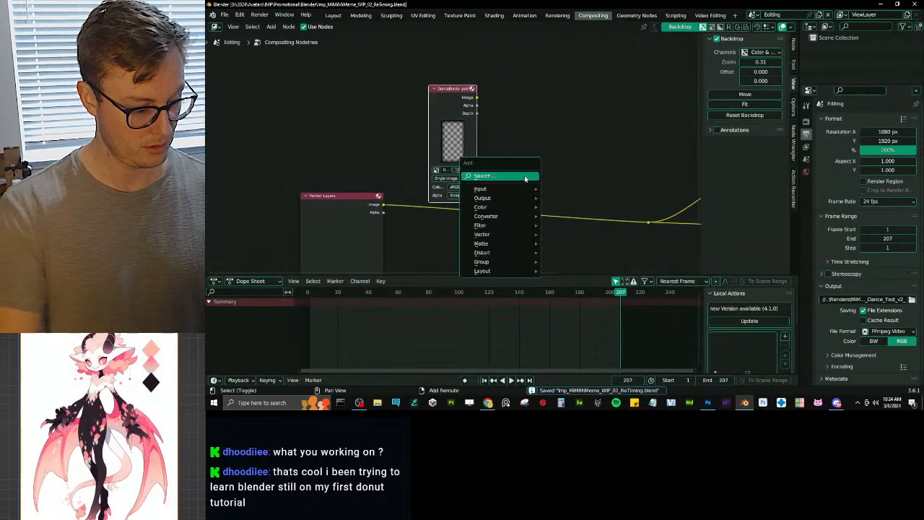
pyautogui.write('mix')
pyautogui.press('Down')
pyautogui.press('Down')
pyautogui.press('Down')
pyautogui.press('Down')
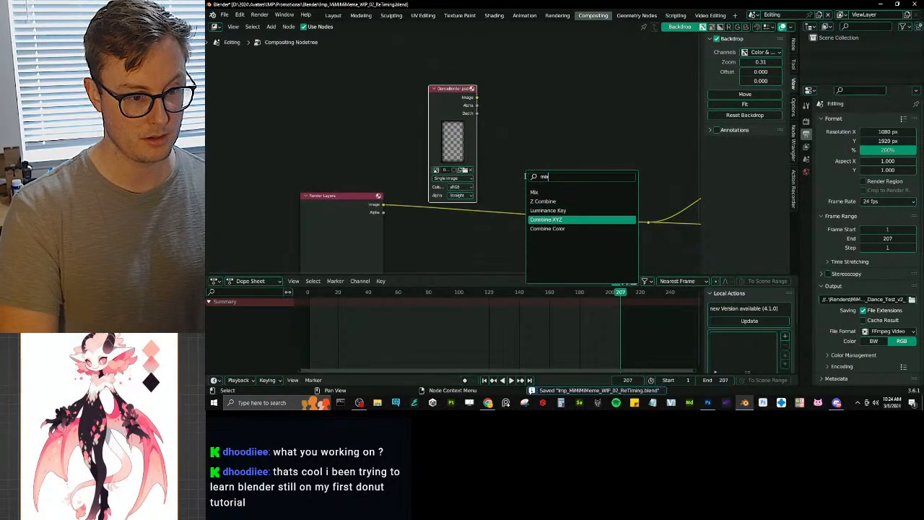
pyautogui.press('Up')
pyautogui.press('Up')
pyautogui.press('Up')
pyautogui.press('Up')
pyautogui.press('Return')
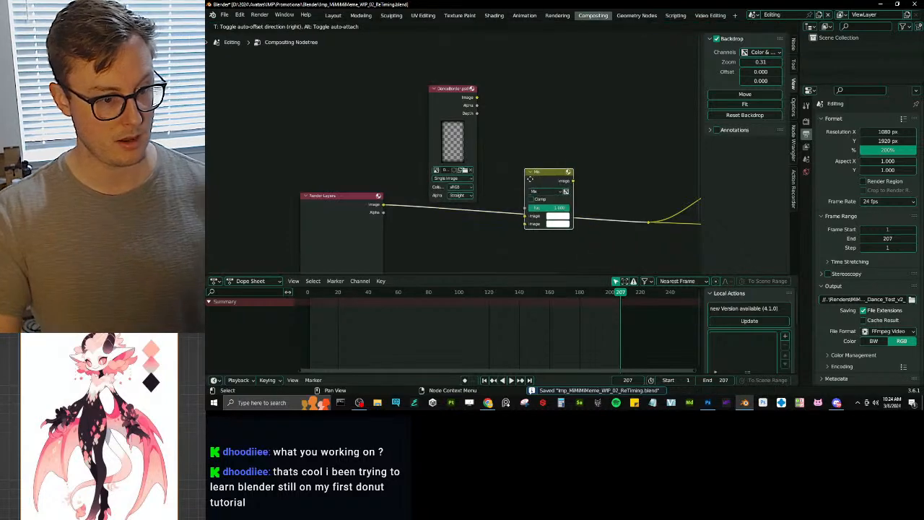
pyautogui.click(551, 170)
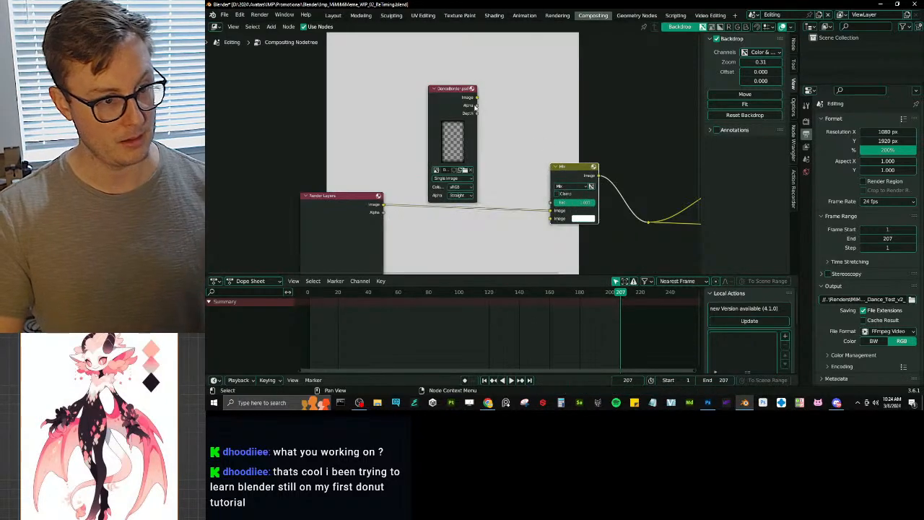
# Step: Connect the DanceBorder image to the Mix node's first Image input and the Render Layers image to its second
pyautogui.moveTo(476, 97); pyautogui.dragTo(550, 210)
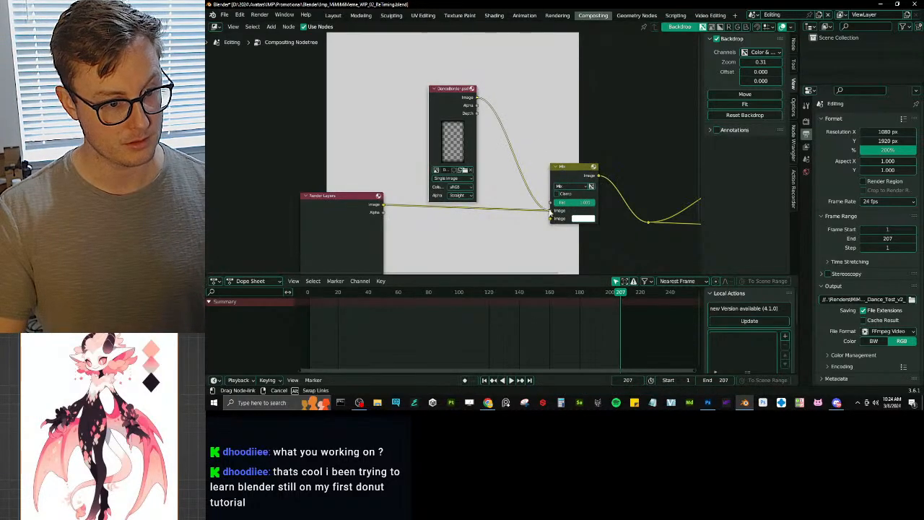
pyautogui.moveTo(383, 205); pyautogui.dragTo(550, 218)
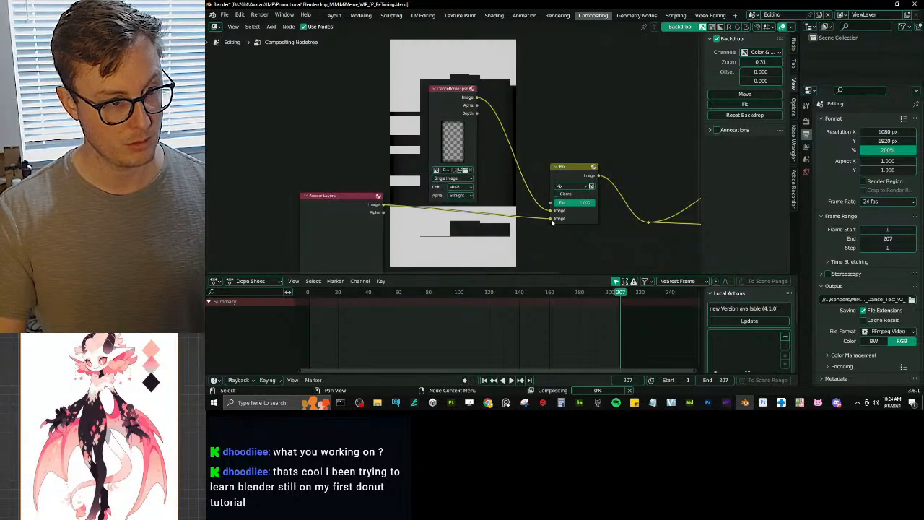
# Step: Render frame 207 and inspect the whole image to check how the border is composited
pyautogui.press('F12')
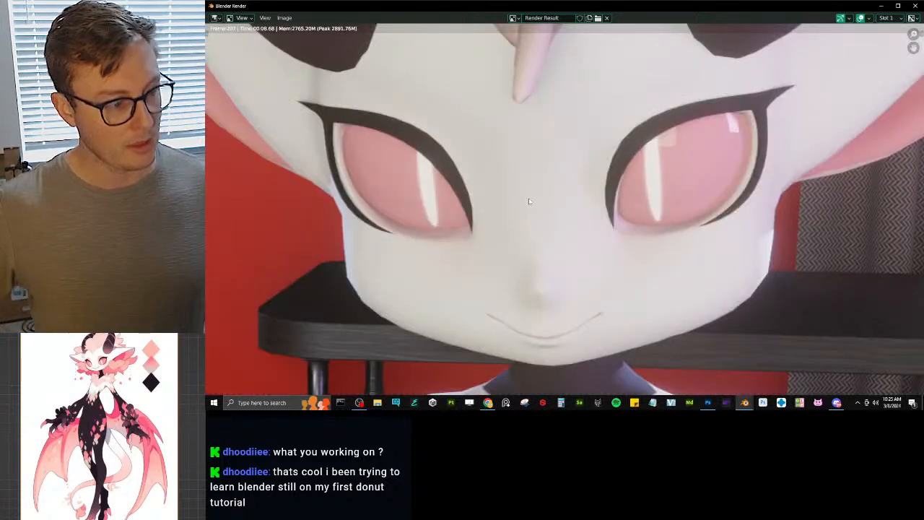
pyautogui.press('Home')
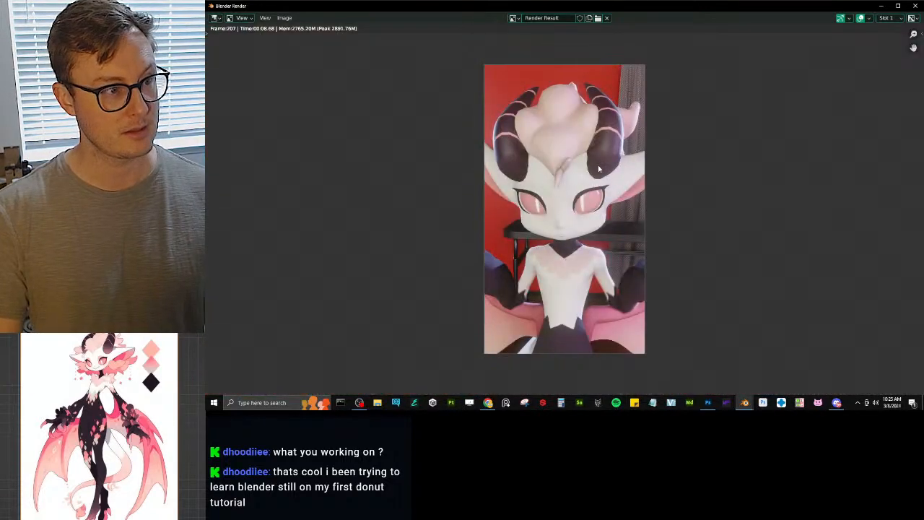
pyautogui.scroll(2, 602, 176)
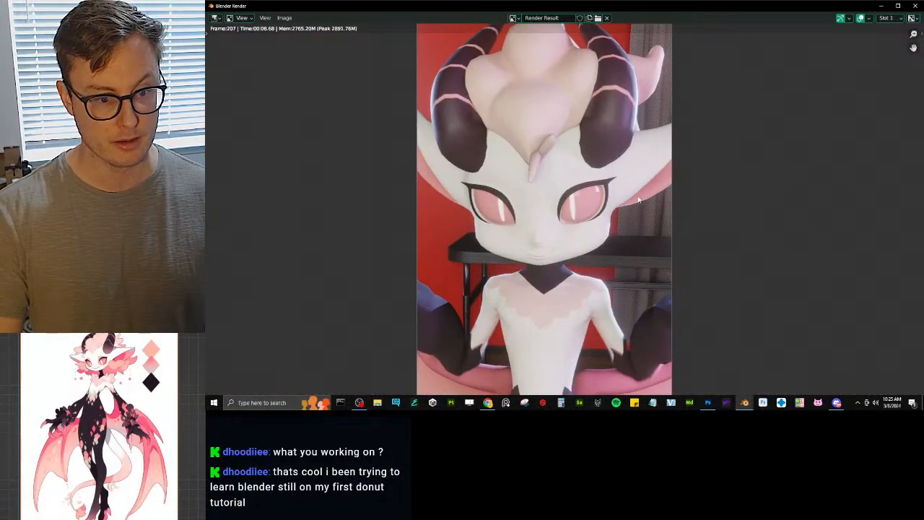
# Step: Close the render, move the Mix node clear of the DanceBorder node and set its Fac to 0
pyautogui.moveTo(659, 82); pyautogui.dragTo(658, 182, button='middle')
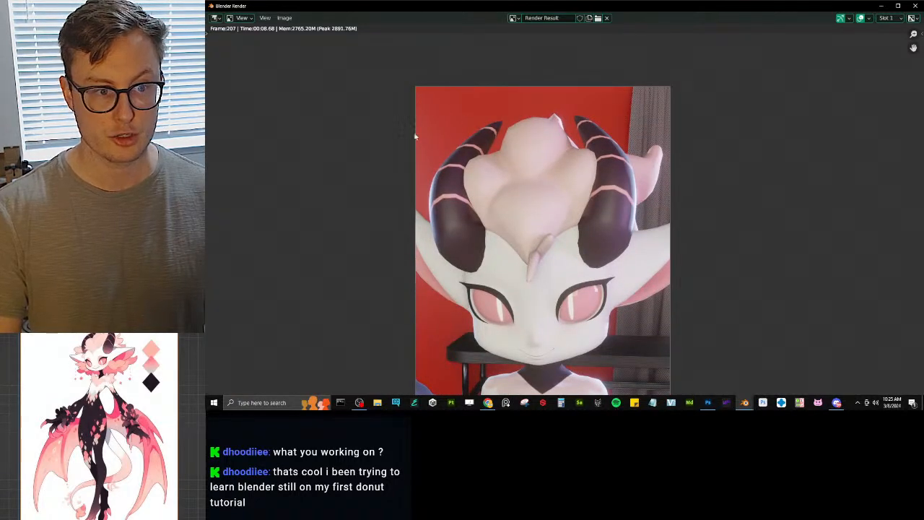
pyautogui.click(915, 6)
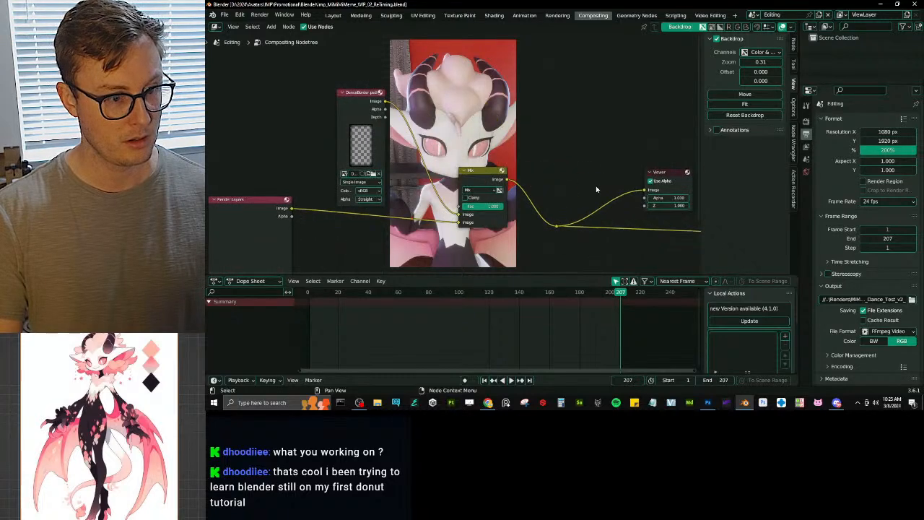
pyautogui.moveTo(477, 180); pyautogui.dragTo(532, 181)
pyautogui.scroll(1, 497, 192)
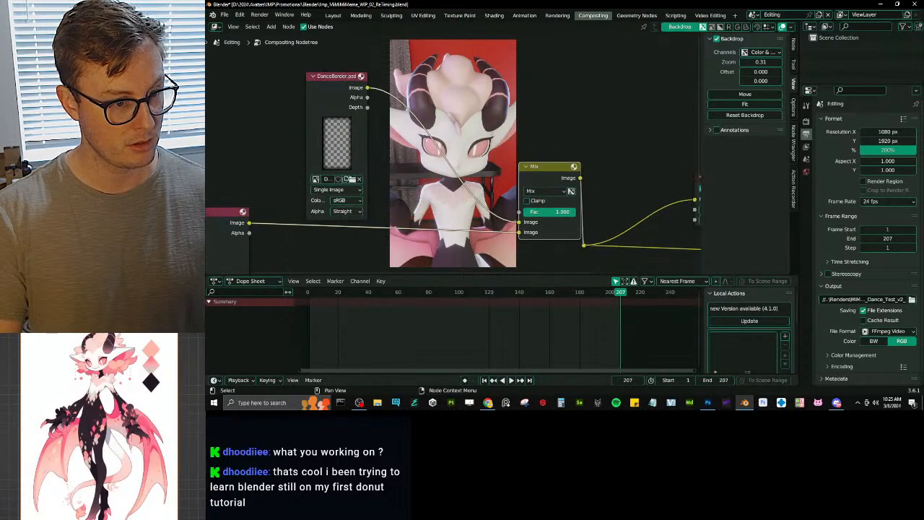
pyautogui.moveTo(572, 212); pyautogui.dragTo(544, 223)
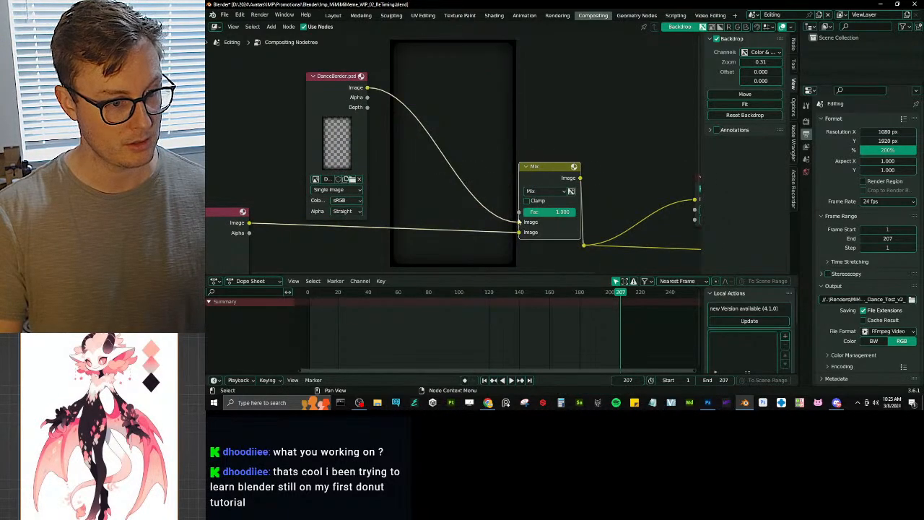
pyautogui.click(553, 193)
pyautogui.click(552, 200)
pyautogui.hotkey('ctrl', 'z')
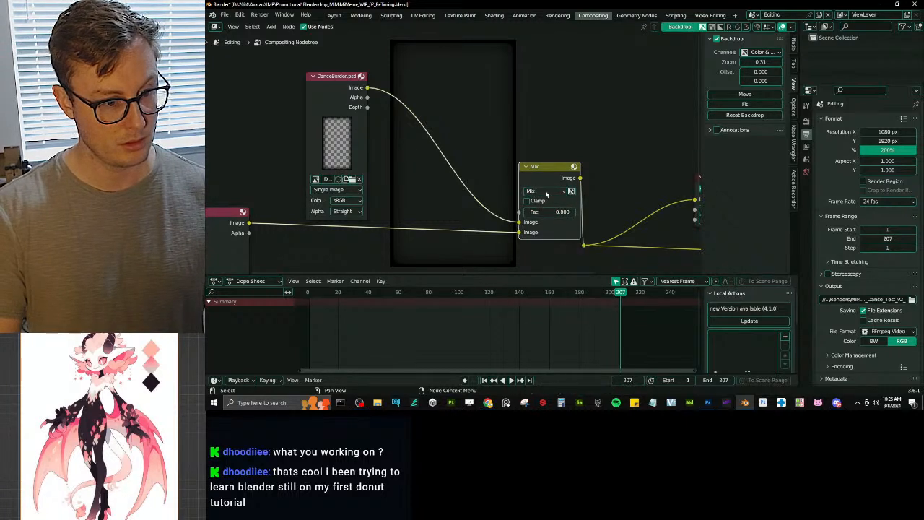
# Step: Change the Mix node's blend mode to Multiply and connect the DanceBorder Alpha output to its Fac input
pyautogui.click(547, 193)
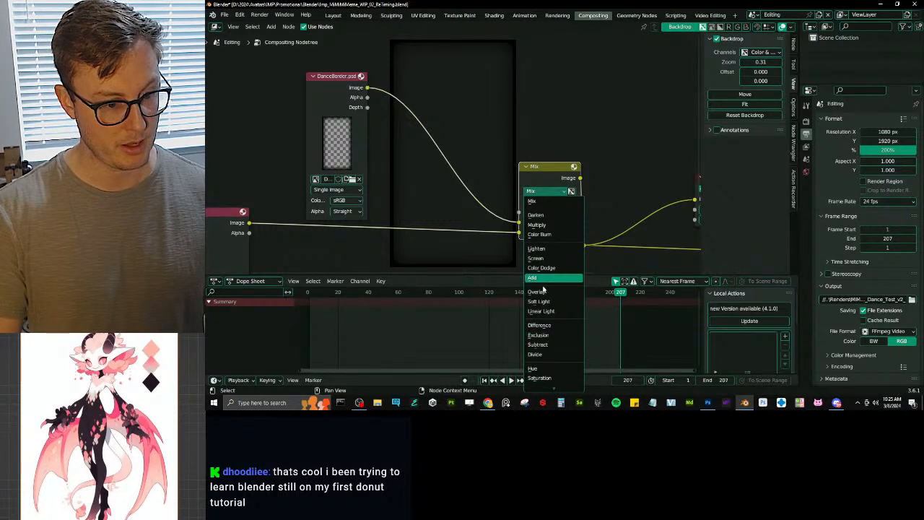
pyautogui.click(537, 225)
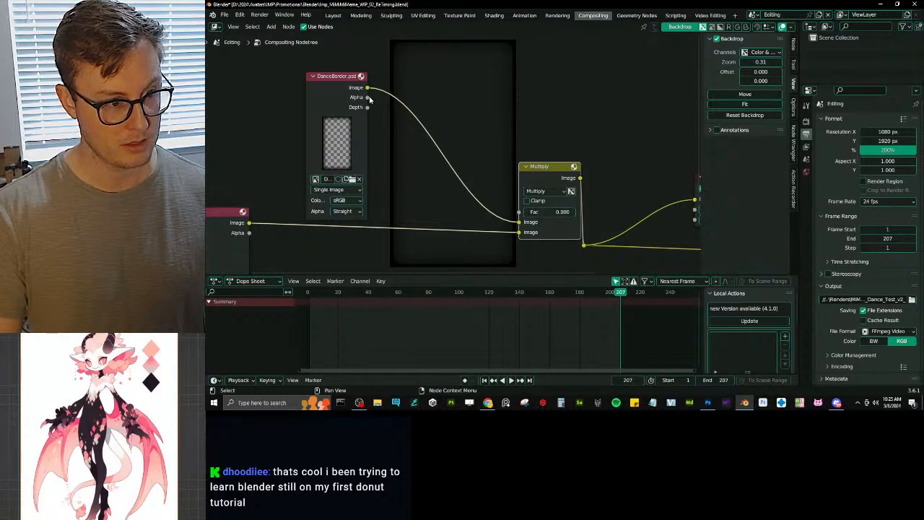
pyautogui.moveTo(368, 98); pyautogui.dragTo(519, 211)
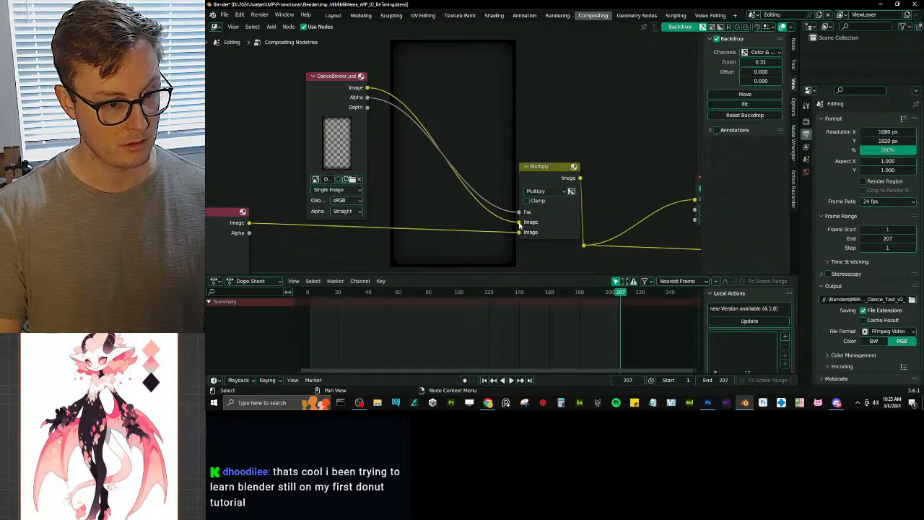
# Step: Swap the links on the Multiply node's two Image inputs and cut both of them
pyautogui.moveTo(519, 224)
pyautogui.mouseDown()
pyautogui.moveTo(216, 227)
pyautogui.moveTo(519, 222)
pyautogui.mouseUp()
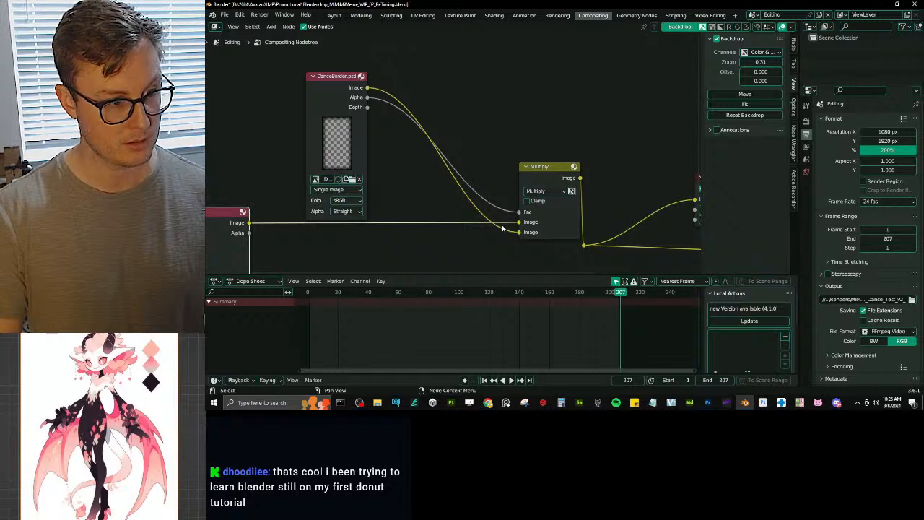
pyautogui.keyDown('ctrl'); pyautogui.moveTo(502, 230); pyautogui.dragTo(500, 217, button='right'); pyautogui.keyUp('ctrl')
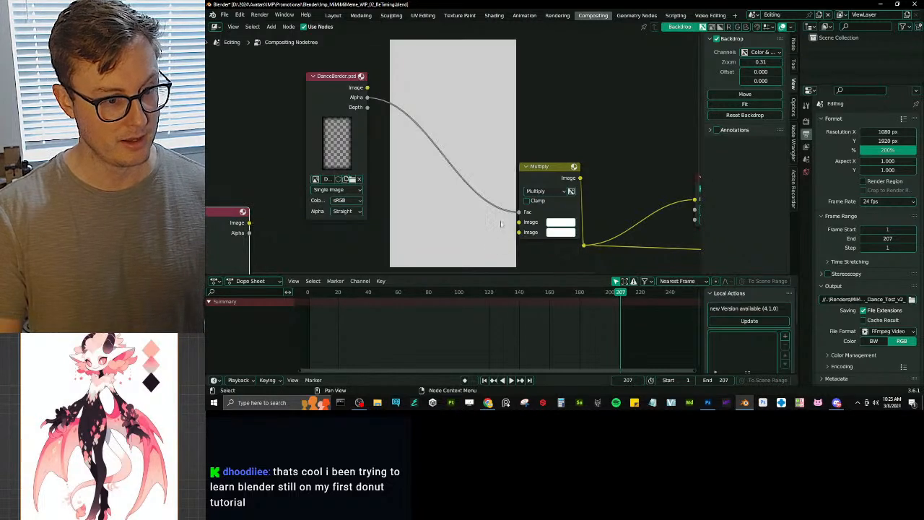
pyautogui.moveTo(518, 212); pyautogui.dragTo(494, 117)
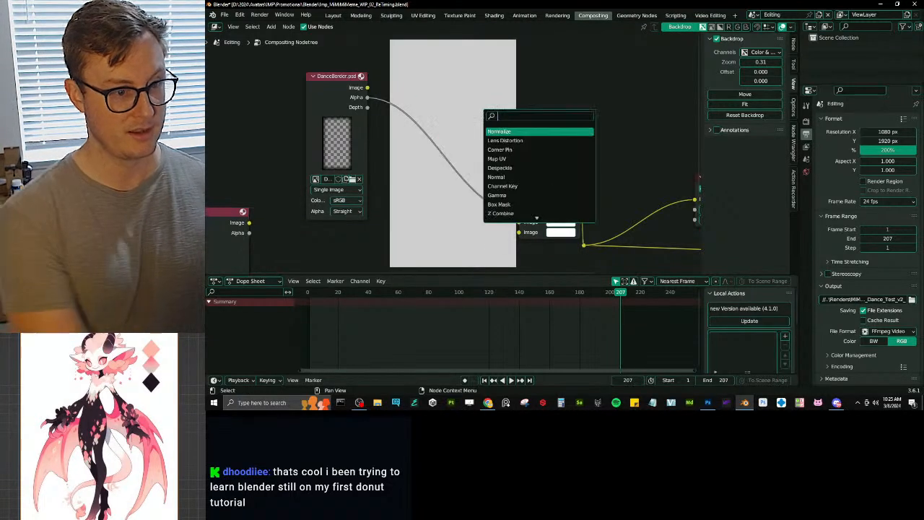
pyautogui.write('imag')
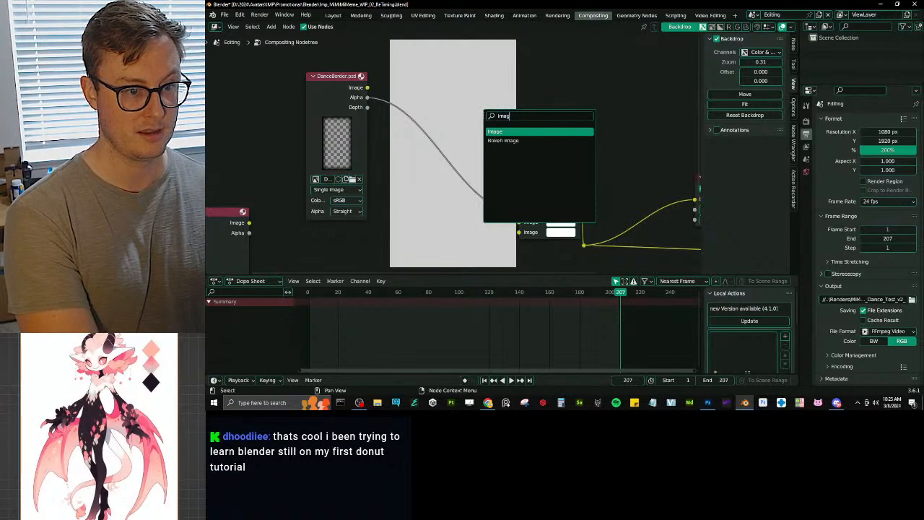
pyautogui.press('BackSpace')
pyautogui.press('BackSpace')
pyautogui.press('BackSpace')
pyautogui.press('BackSpace')
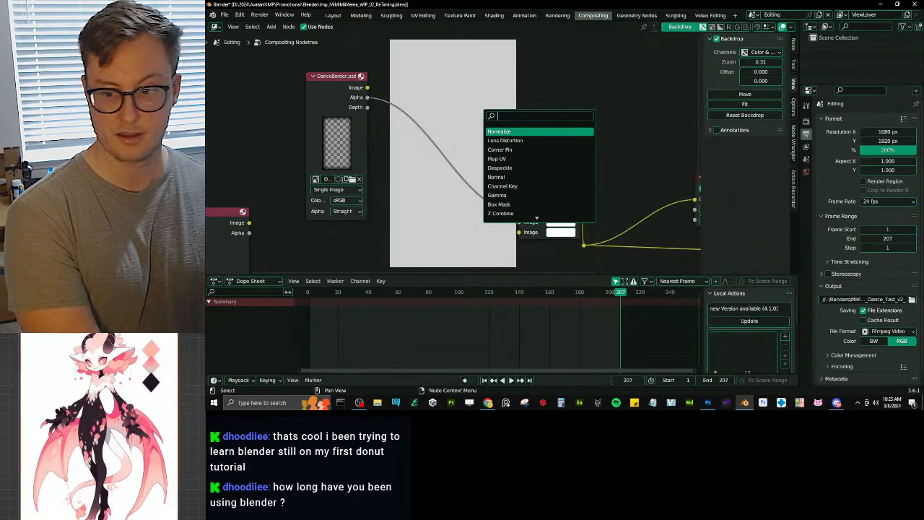
pyautogui.press('Escape')
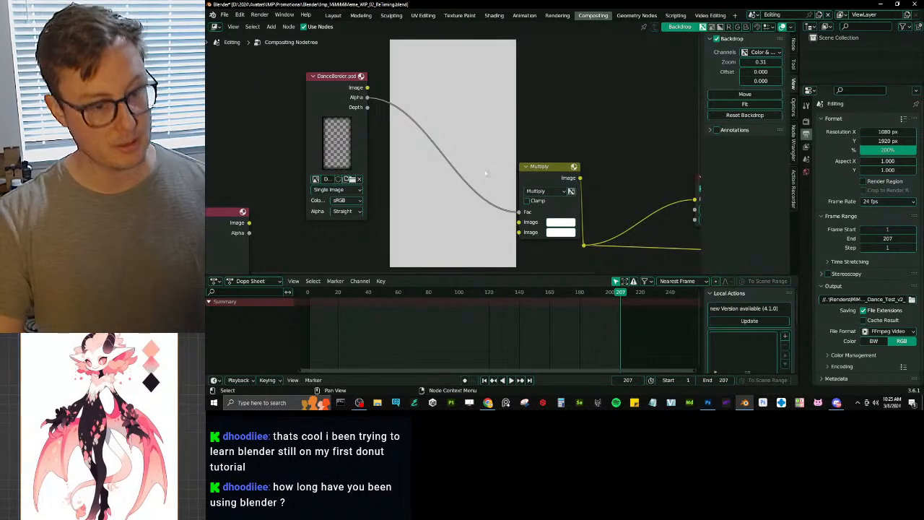
# Step: Cut the alpha link, connect the DanceBorder image to the Multiply node's first Image input and save the file
pyautogui.keyDown('ctrl'); pyautogui.moveTo(470, 224); pyautogui.dragTo(449, 159, button='right'); pyautogui.keyUp('ctrl')
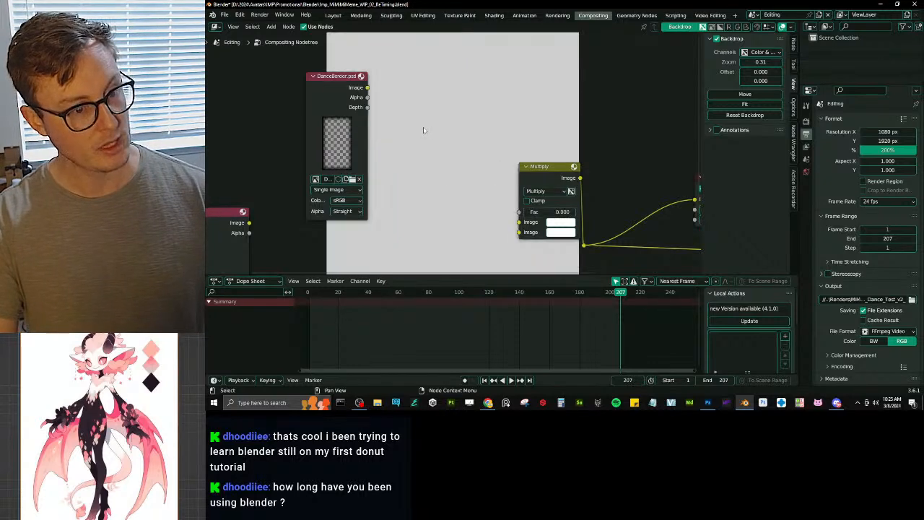
pyautogui.moveTo(368, 88); pyautogui.dragTo(519, 222)
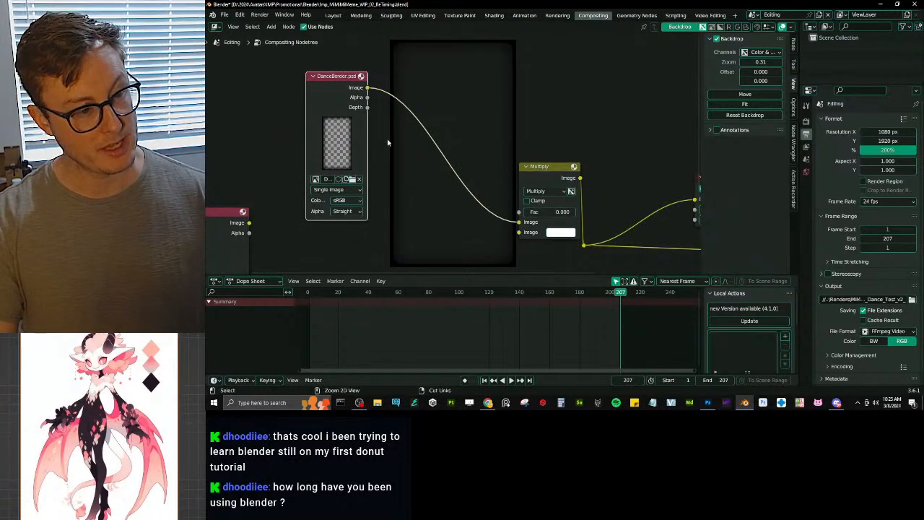
pyautogui.hotkey('ctrl', 's')
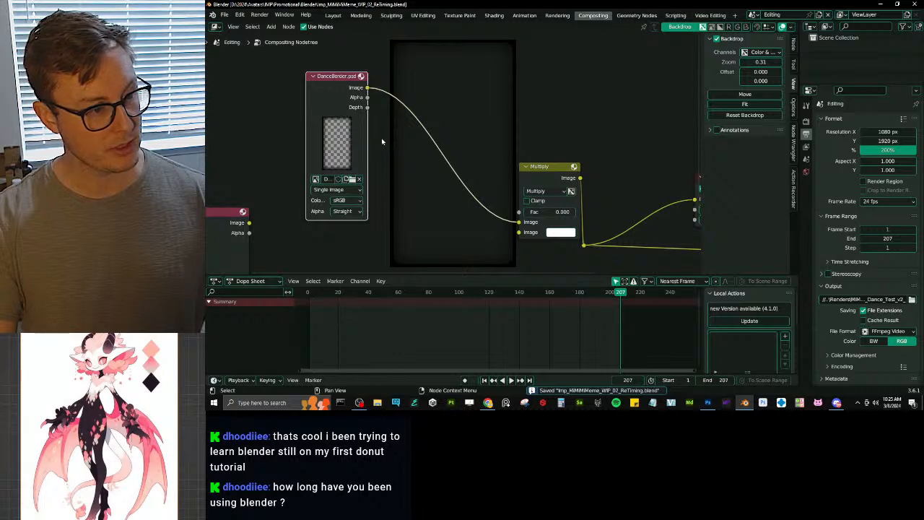
# Step: Set the output resolution percentage to 100% and save the file
pyautogui.click(889, 151)
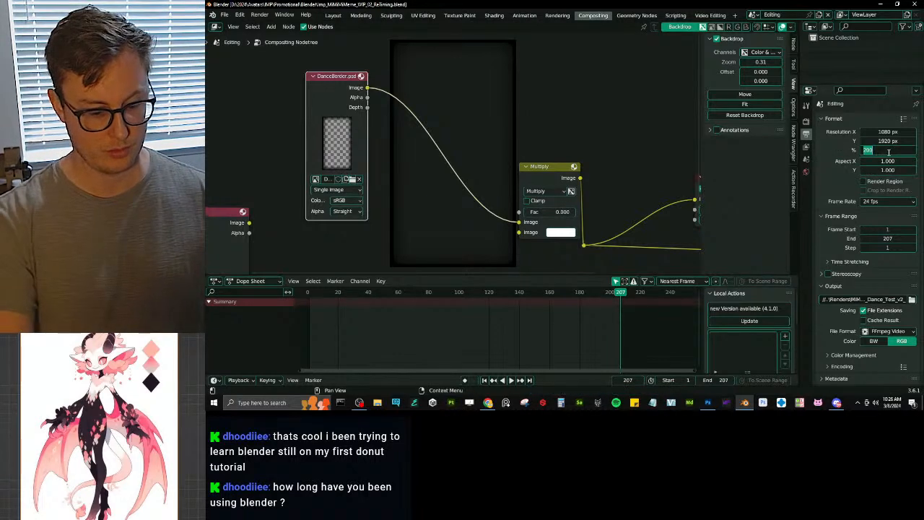
pyautogui.press('Return')
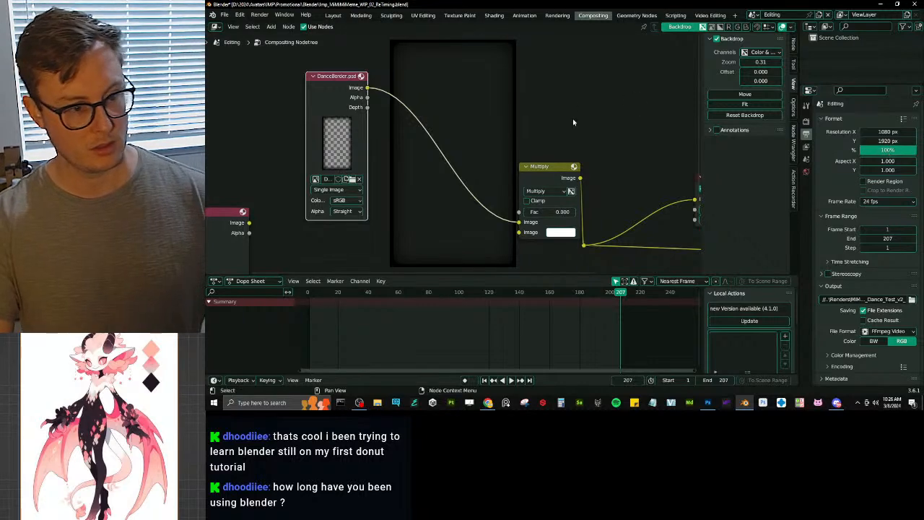
pyautogui.hotkey('ctrl', 's')
# Step: Render frame 207 at the new resolution, check the whole image for the border and close the render
pyautogui.hotkey('ctrl', 'F12')
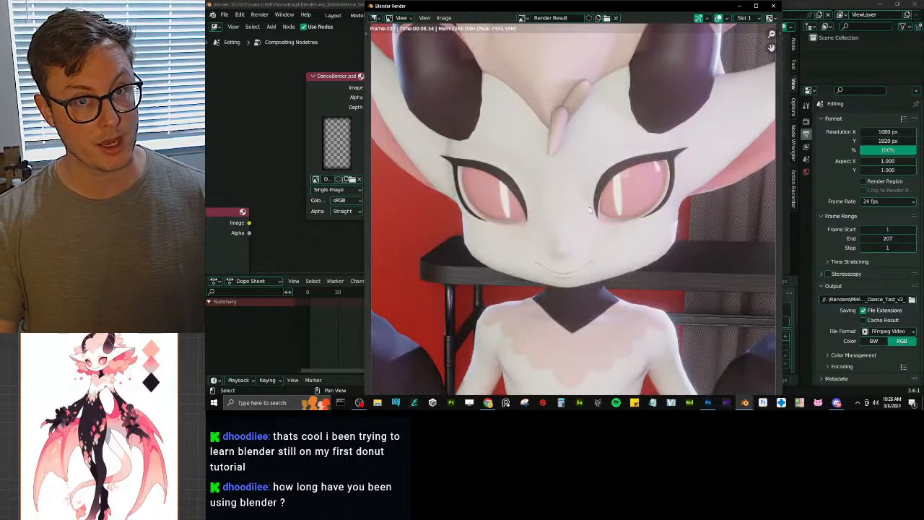
pyautogui.scroll(-6, 589, 210)
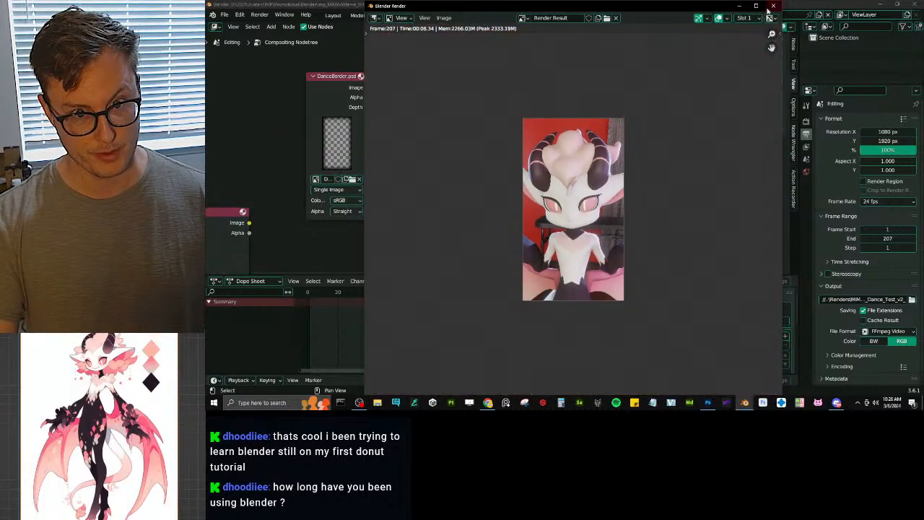
pyautogui.click(772, 6)
# Step: Feed the Multiply node with the Render Layers image first, the DanceBorder image second and the DanceBorder Alpha as Fac
pyautogui.moveTo(296, 220); pyautogui.dragTo(336, 185, button='middle')
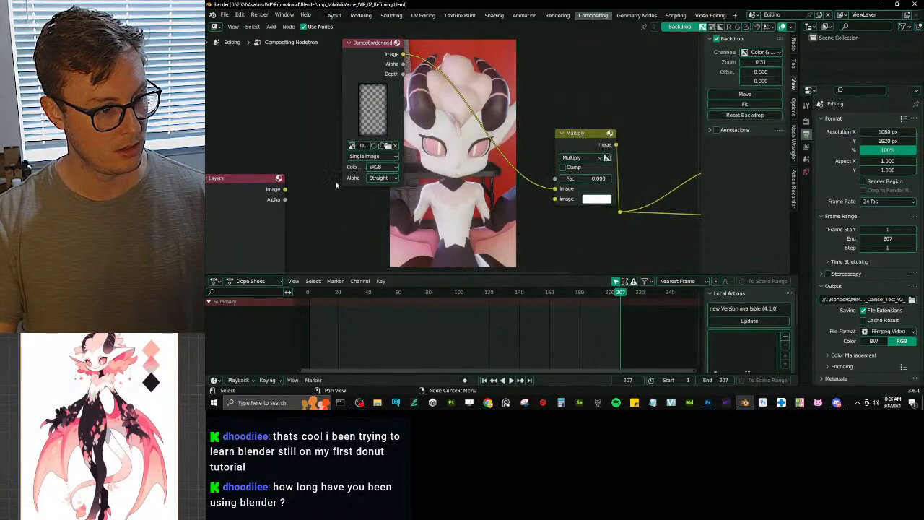
pyautogui.moveTo(285, 189); pyautogui.dragTo(554, 199)
pyautogui.moveTo(537, 205); pyautogui.dragTo(526, 218, button='middle')
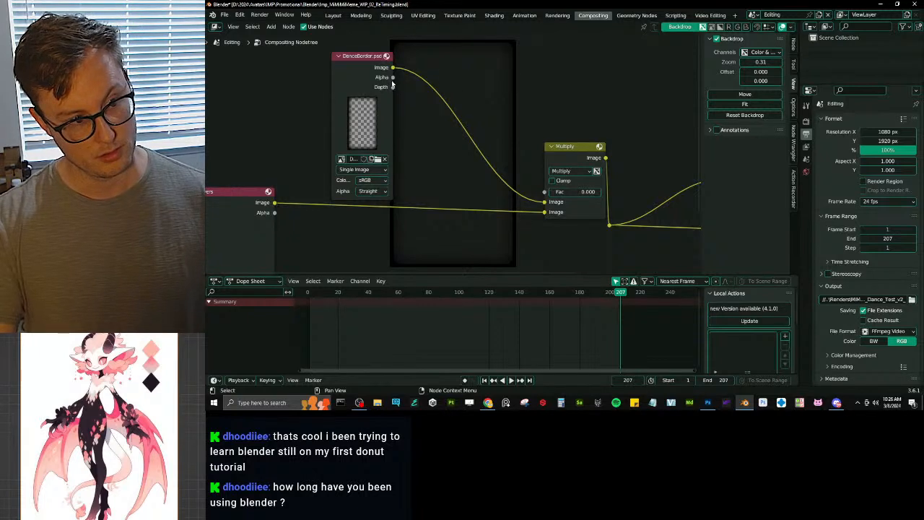
pyautogui.moveTo(393, 78); pyautogui.dragTo(544, 212)
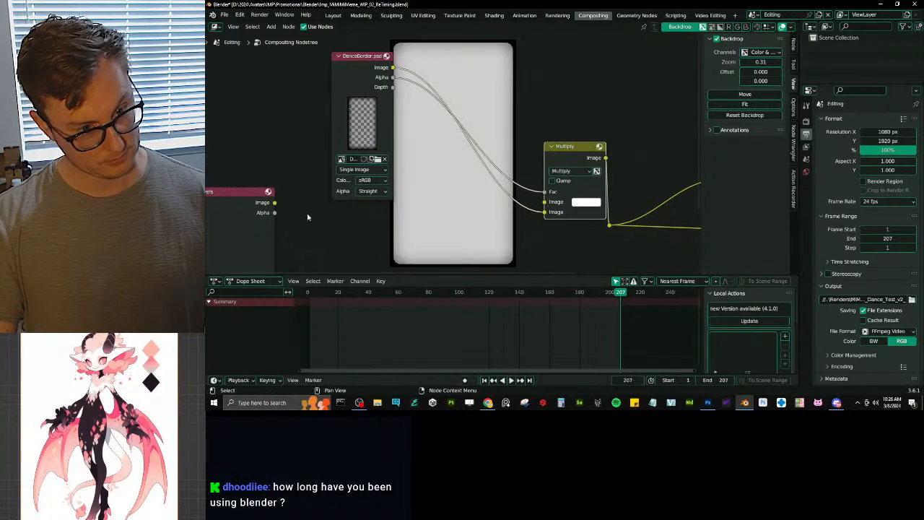
pyautogui.moveTo(275, 203); pyautogui.dragTo(544, 202)
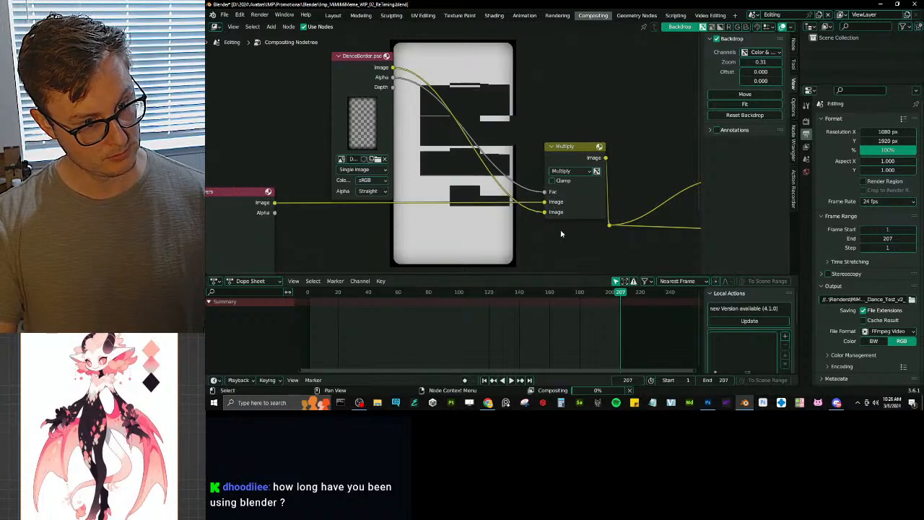
# Step: Set the blend mode to Mix, connect the DanceBorder image to the first input and Render Layers to the second, and save
pyautogui.click(570, 171)
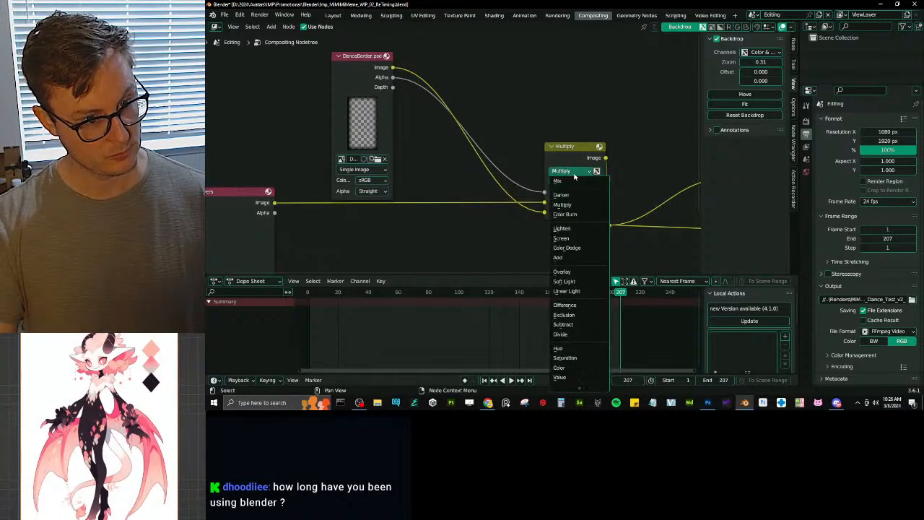
pyautogui.click(566, 185)
pyautogui.moveTo(543, 203); pyautogui.dragTo(544, 212)
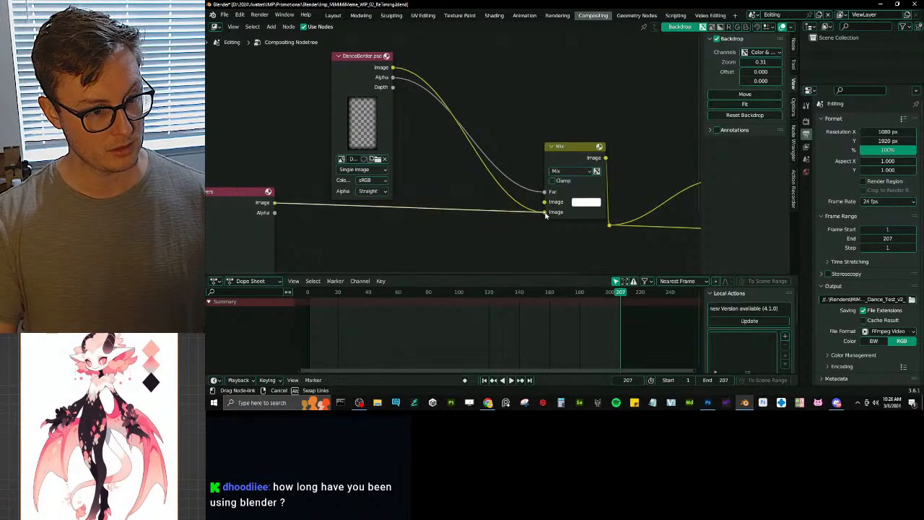
pyautogui.moveTo(274, 202); pyautogui.dragTo(544, 201)
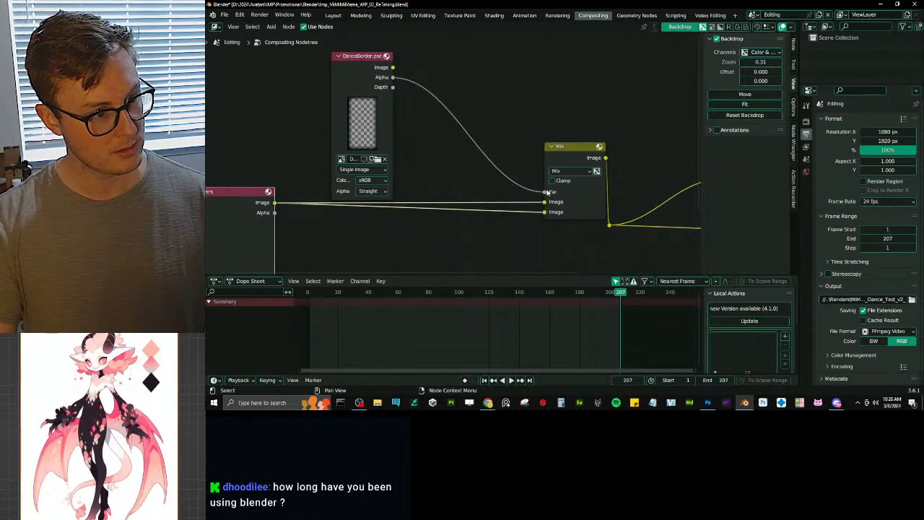
pyautogui.moveTo(393, 67); pyautogui.dragTo(547, 206)
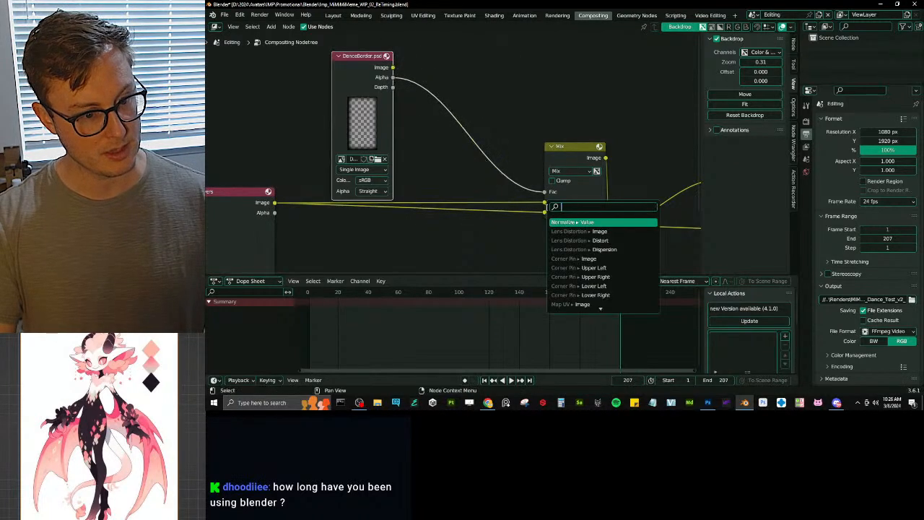
pyautogui.moveTo(393, 67); pyautogui.dragTo(543, 212)
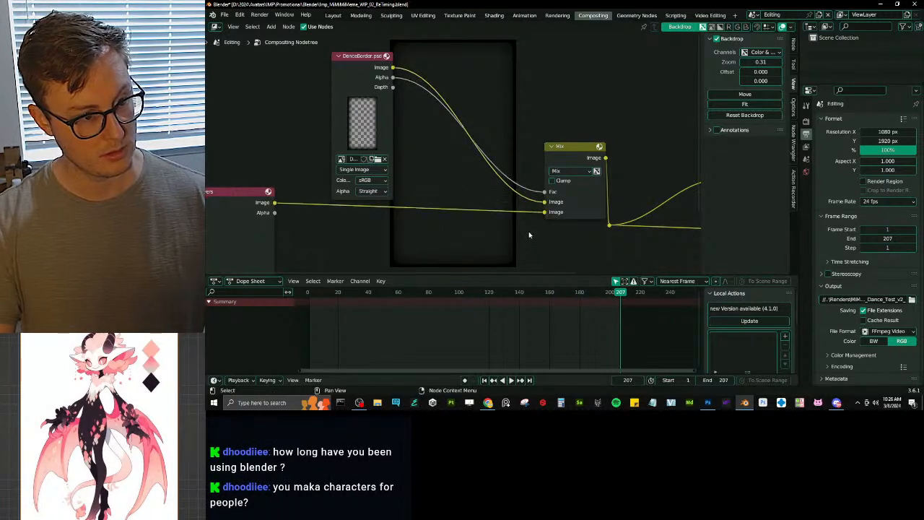
pyautogui.hotkey('ctrl', 's')
# Step: Move the Render Layers node closer to the Mix node, just below the DanceBorder node
pyautogui.moveTo(378, 226); pyautogui.dragTo(471, 127, button='middle')
pyautogui.moveTo(319, 159); pyautogui.dragTo(446, 188)
pyautogui.moveTo(561, 146); pyautogui.dragTo(502, 184, button='middle')
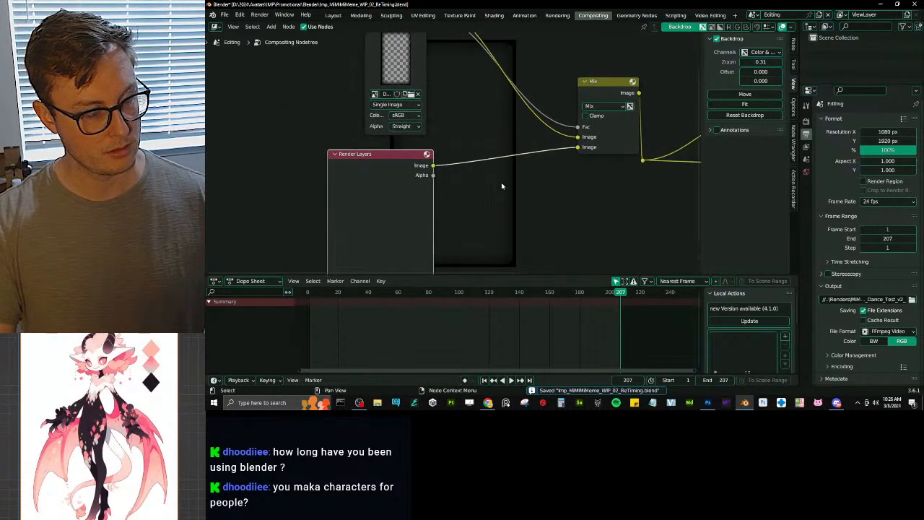
# Step: Render frame 207 with the alpha-driven mix, inspect the whole image and close the render
pyautogui.scroll(-4, 570, 169)
pyautogui.press('F12')
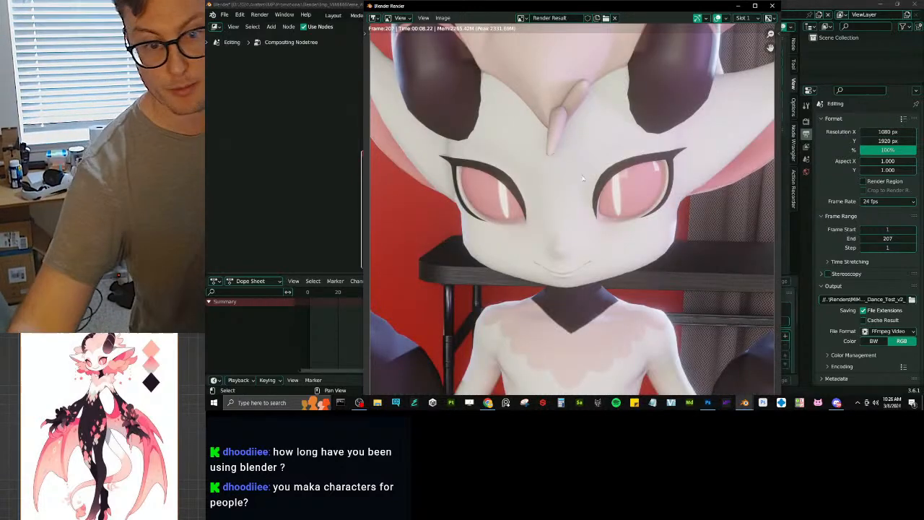
pyautogui.press('Home')
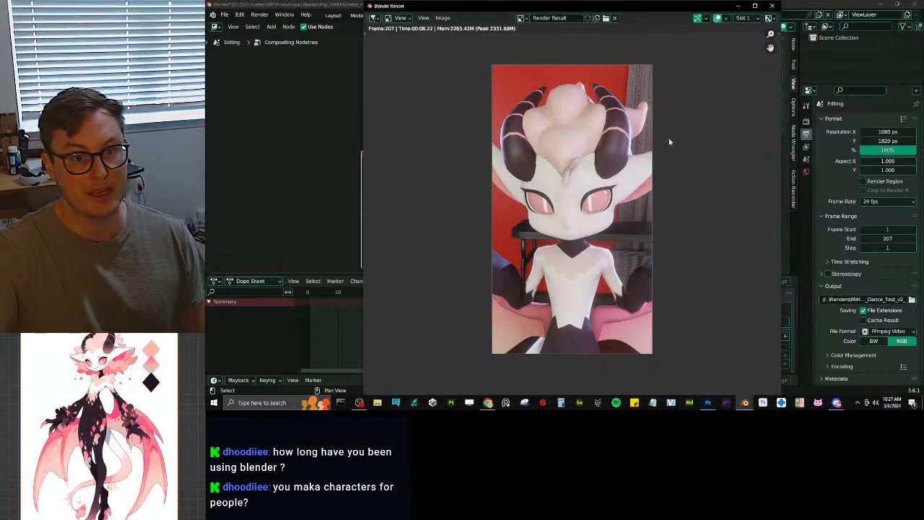
pyautogui.click(773, 6)
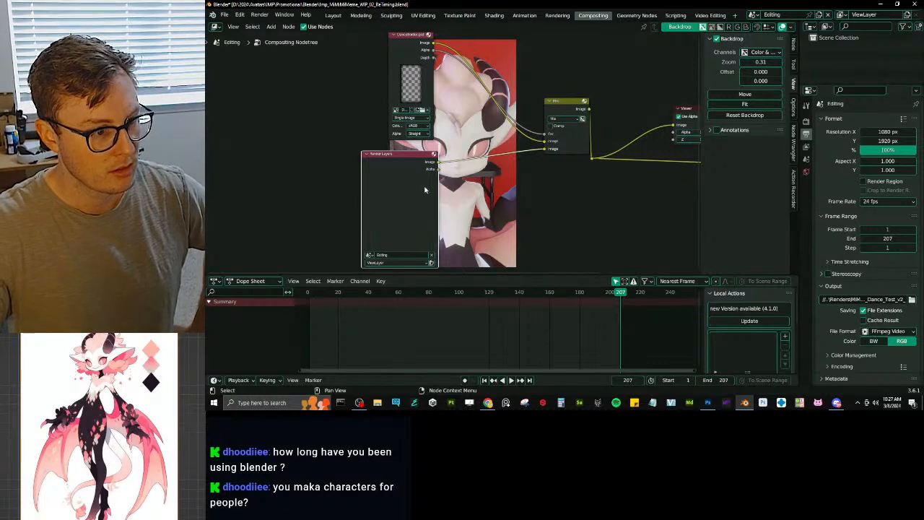
# Step: Shift the Render Layers node slightly further away from the Mix node
pyautogui.moveTo(425, 189); pyautogui.dragTo(482, 235, button='middle')
pyautogui.moveTo(485, 223); pyautogui.dragTo(455, 205)
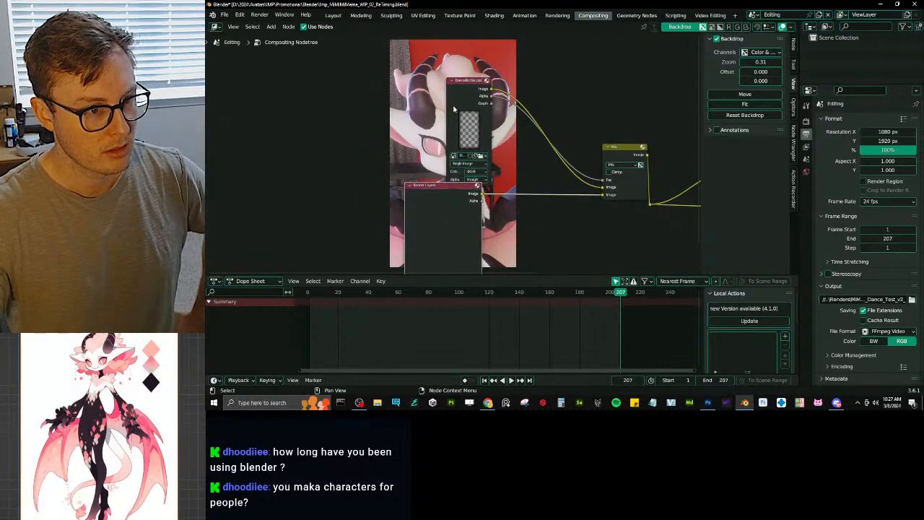
# Step: Move the DanceBorder image node up clear of the Render Layers node and save the file
pyautogui.moveTo(454, 109); pyautogui.dragTo(479, 93)
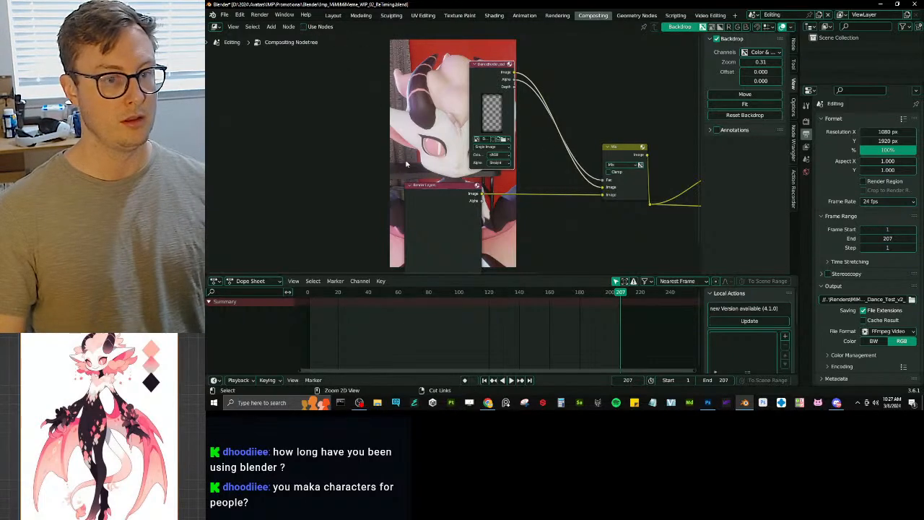
pyautogui.hotkey('ctrl', 's')
# Step: Switch to the Animation_MotionBlur scene and delete its Glare and Lens Distortion nodes while keeping Render Layers linked to the outputs
pyautogui.click(753, 16)
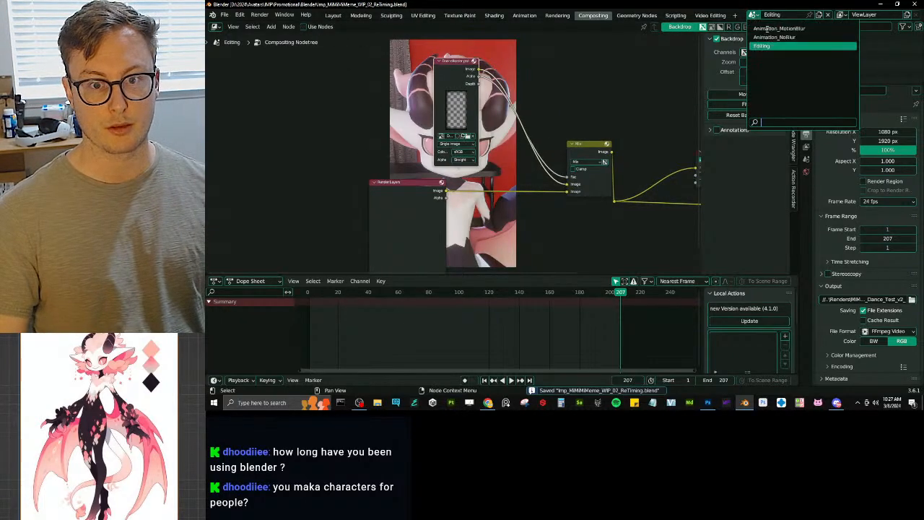
pyautogui.click(776, 28)
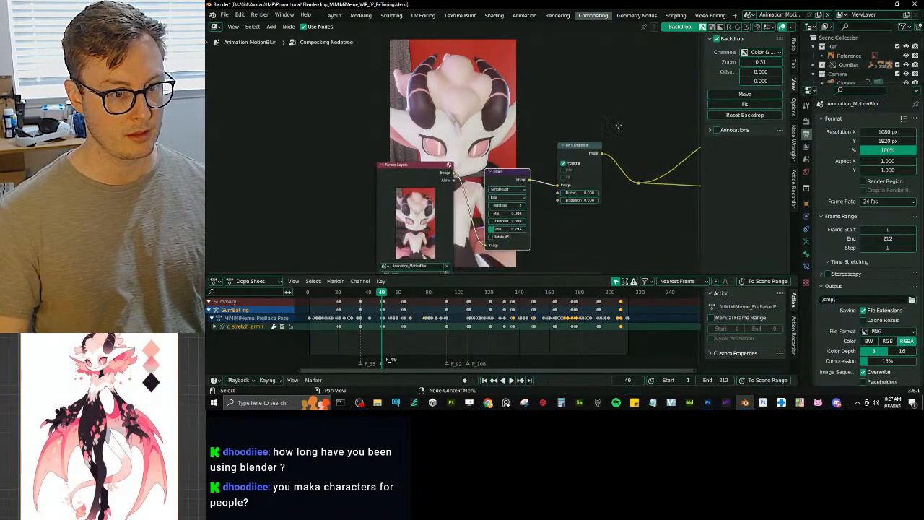
pyautogui.moveTo(631, 164); pyautogui.dragTo(608, 137, button='middle')
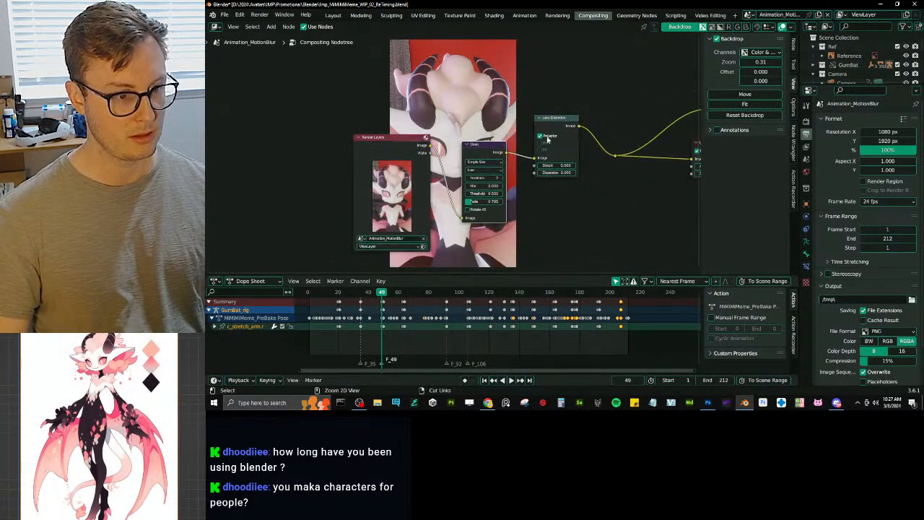
pyautogui.hotkey('ctrl', 'x')
pyautogui.click(556, 130)
pyautogui.hotkey('ctrl', 'x')
pyautogui.moveTo(469, 168); pyautogui.dragTo(436, 185, button='middle')
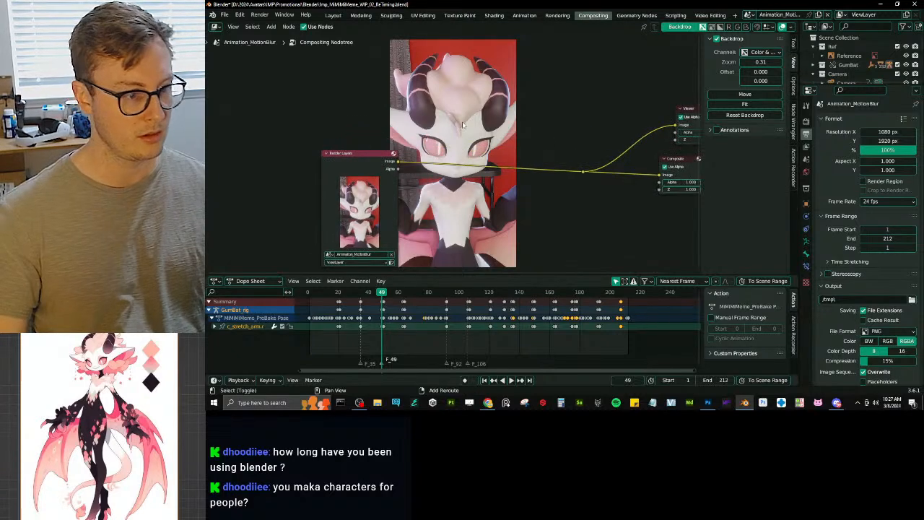
# Step: Add an Image node using the existing DanceBorder image and place it above the Render Layers node
pyautogui.hotkey('shift', 'a')
pyautogui.write('image')
pyautogui.press('Return')
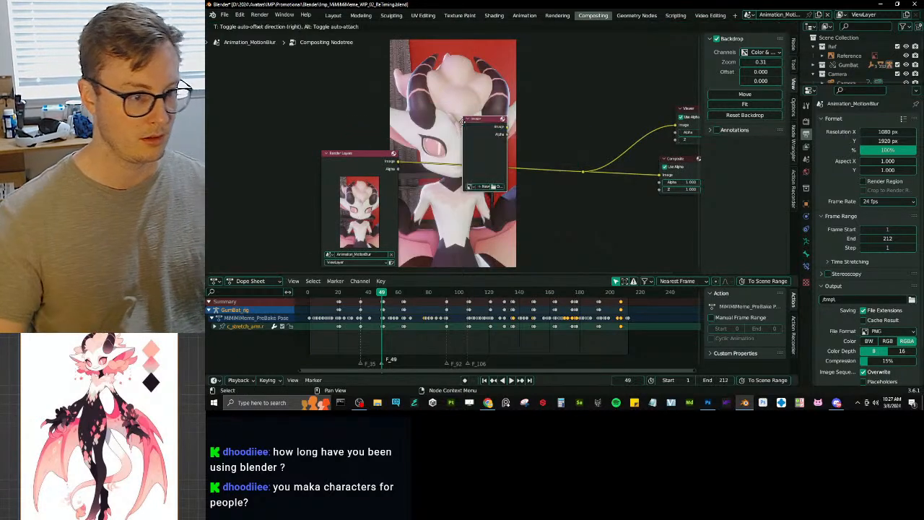
pyautogui.click(418, 65)
pyautogui.click(426, 131)
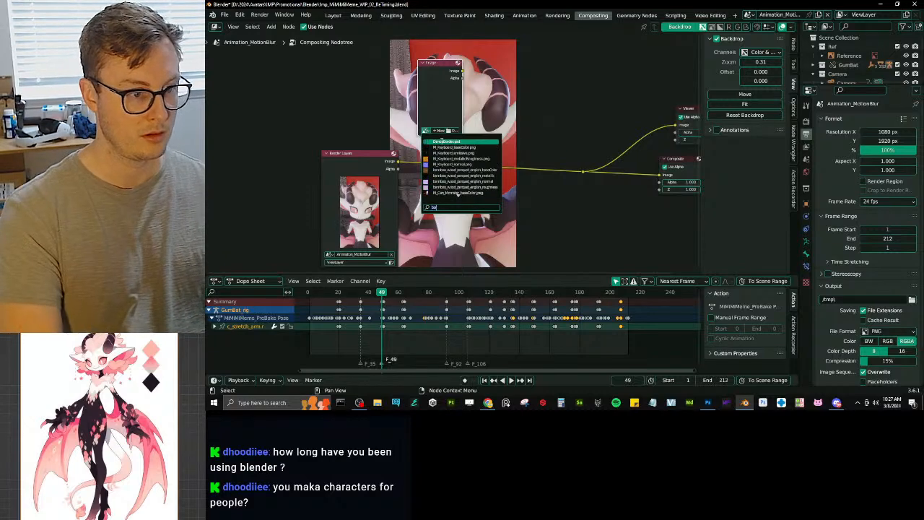
pyautogui.click(442, 144)
pyautogui.moveTo(526, 73); pyautogui.dragTo(524, 96, button='middle')
pyautogui.moveTo(437, 85); pyautogui.dragTo(426, 58)
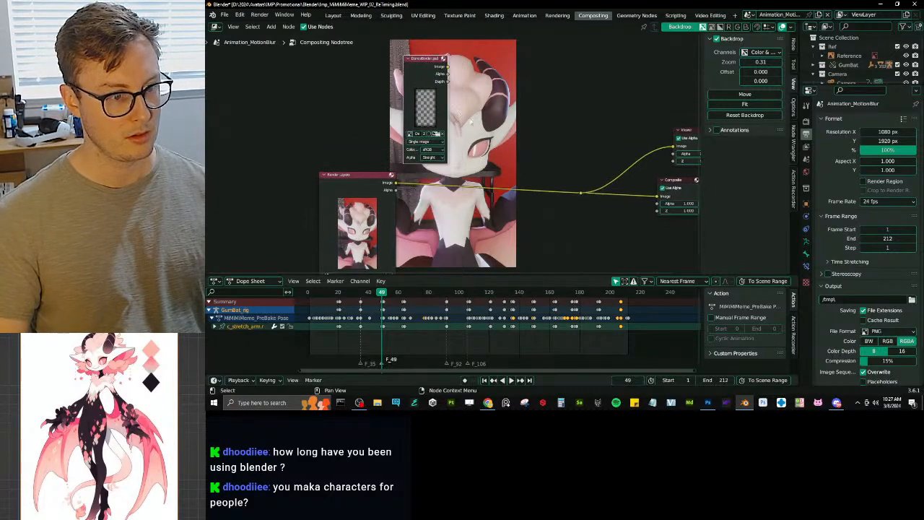
pyautogui.click(506, 132)
pyautogui.hotkey('shift', 'a')
pyautogui.click(506, 133)
pyautogui.write('mix')
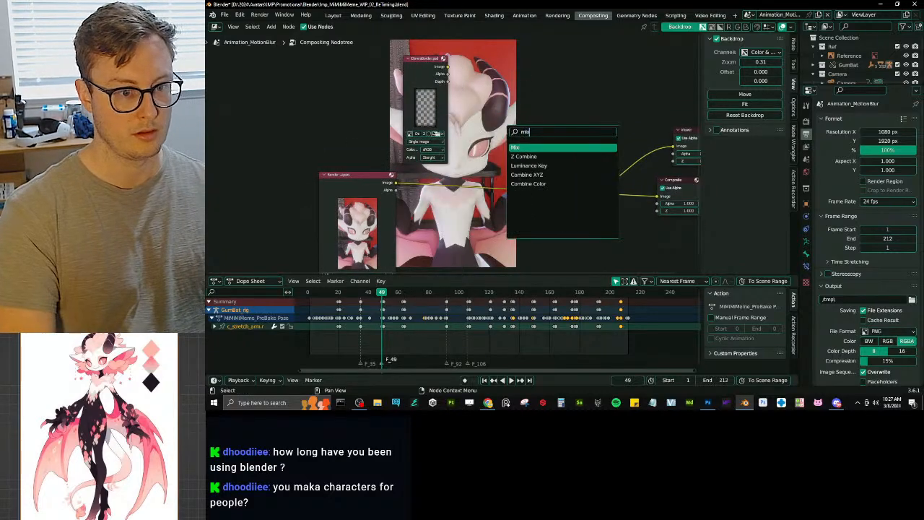
pyautogui.press('Return')
pyautogui.click(507, 136)
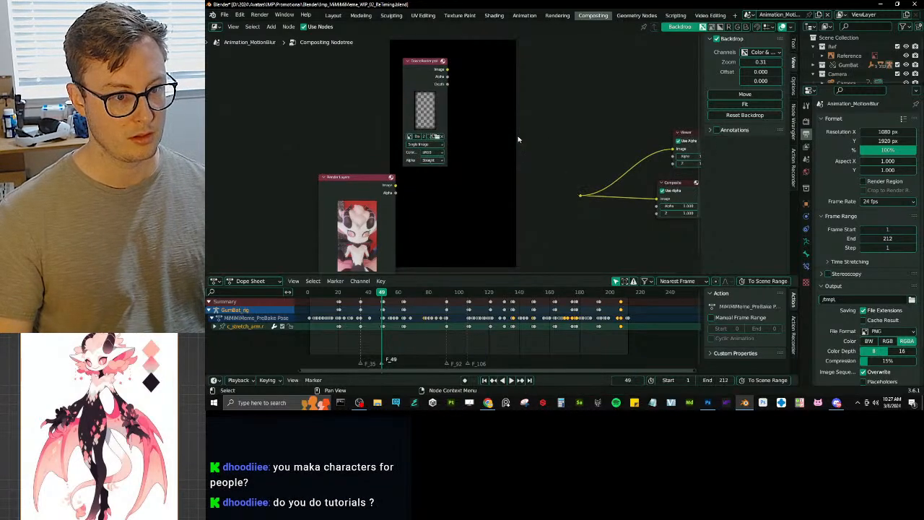
pyautogui.hotkey('ctrl', 'x')
# Step: Add a Z Combine node, feed it DanceBorder as first image and Render Layers as second, and link its output to the reroute
pyautogui.hotkey('shift', 'a')
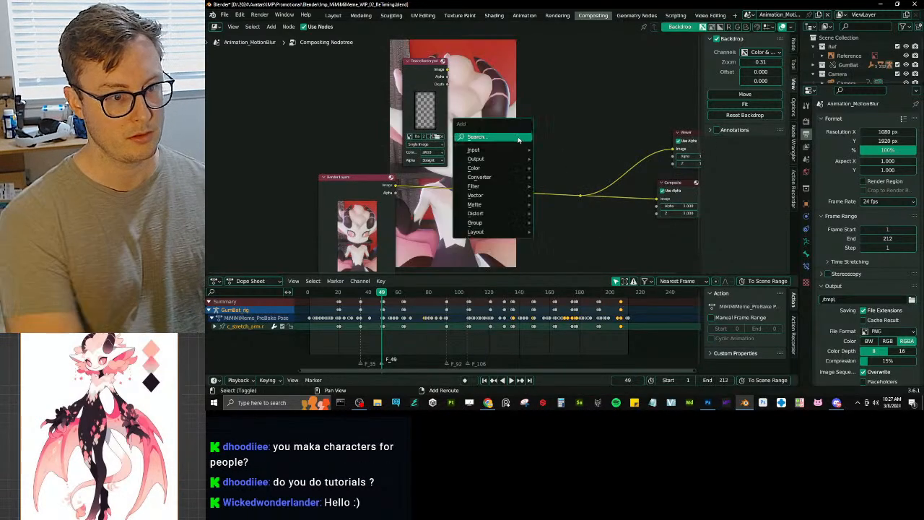
pyautogui.click(517, 137)
pyautogui.write('z')
pyautogui.press('Return')
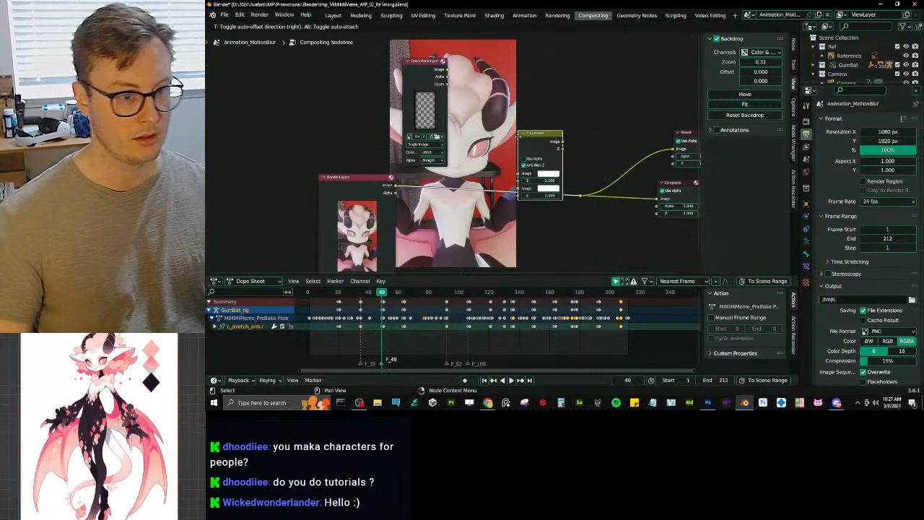
pyautogui.click(512, 108)
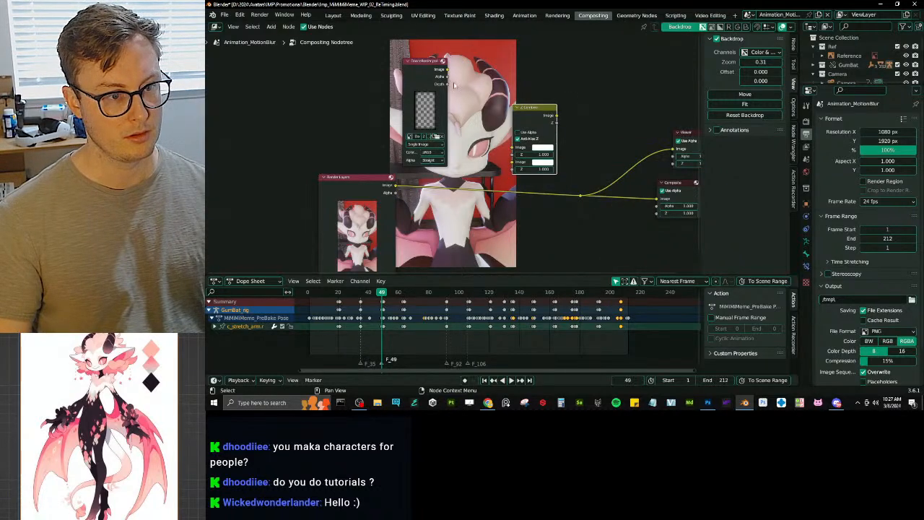
pyautogui.moveTo(449, 71); pyautogui.dragTo(514, 165)
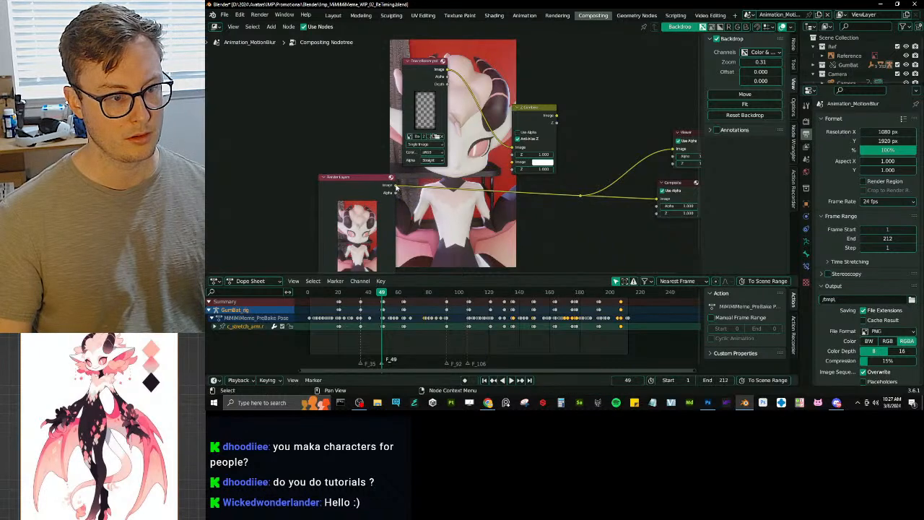
pyautogui.moveTo(395, 186); pyautogui.dragTo(513, 165)
pyautogui.moveTo(557, 116); pyautogui.dragTo(581, 195)
# Step: Try a Z value of 0 for the border image on the Z Combine node and undo it
pyautogui.scroll(1, 547, 209)
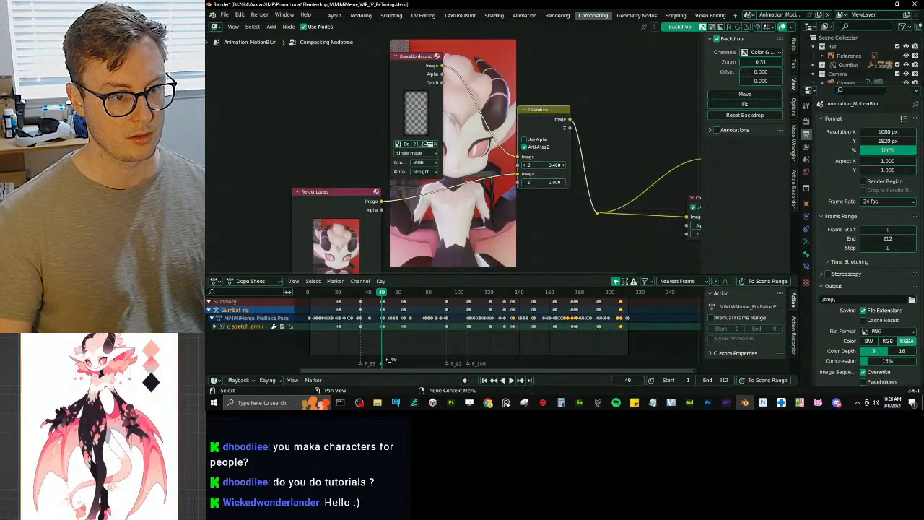
pyautogui.moveTo(552, 166); pyautogui.dragTo(529, 165)
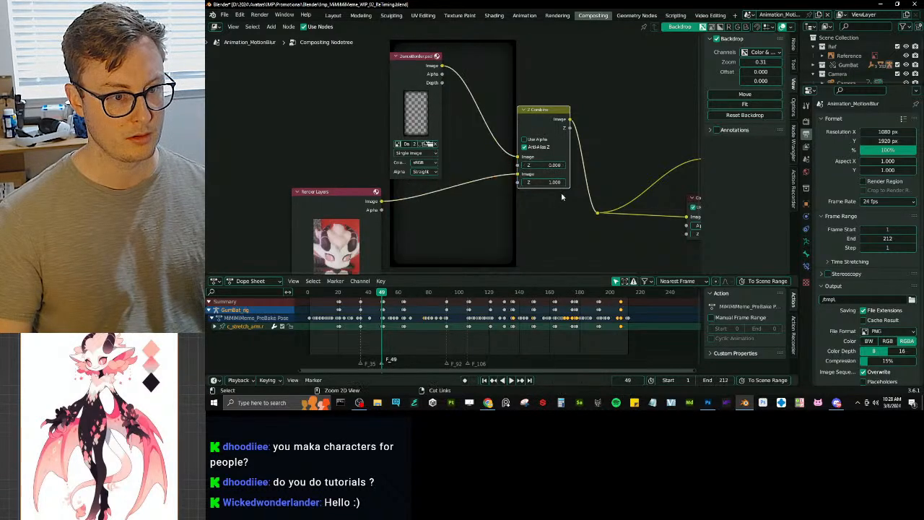
pyautogui.hotkey('ctrl', 'z')
# Step: Enable Use Alpha on the Z Combine node, move the node lower beside Render Layers, and save the file
pyautogui.moveTo(608, 174); pyautogui.dragTo(554, 166, button='middle')
pyautogui.hotkey('ctrl', 's')
pyautogui.moveTo(498, 116); pyautogui.dragTo(469, 169)
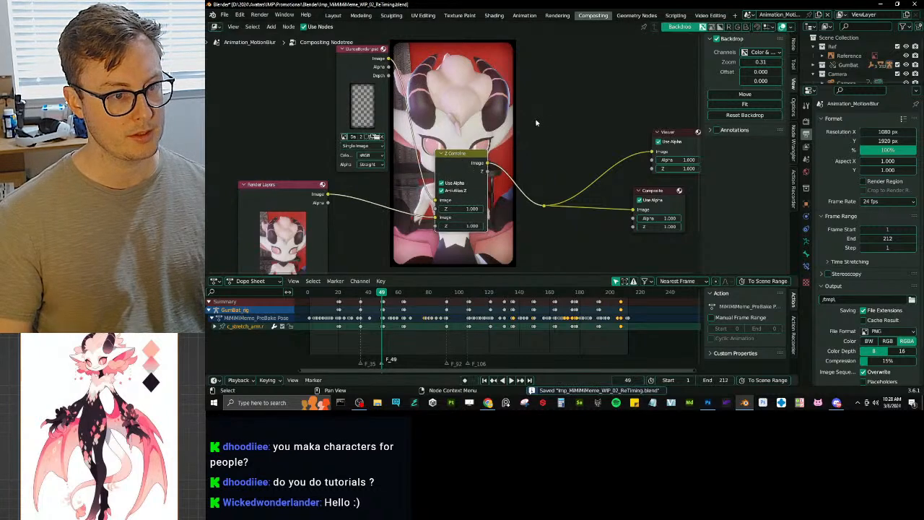
pyautogui.scroll(-1, 568, 161)
pyautogui.moveTo(570, 163); pyautogui.dragTo(503, 164, button='middle')
pyautogui.hotkey('ctrl', 's')
# Step: Move Render Layers further from the Z Combine node and insert a Lens Distortion node on the link between them
pyautogui.moveTo(485, 196); pyautogui.dragTo(666, 204, button='middle')
pyautogui.moveTo(437, 206); pyautogui.dragTo(332, 203)
pyautogui.hotkey('shift', 'a')
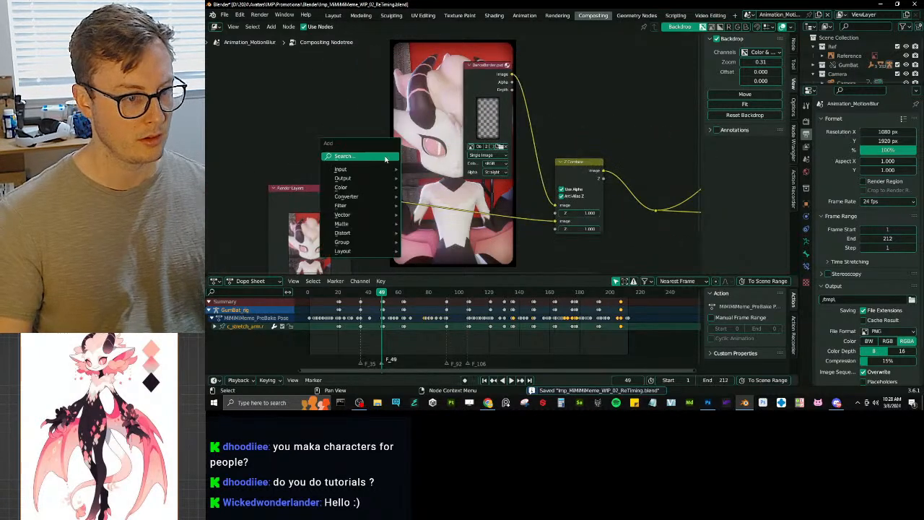
pyautogui.write('dis')
pyautogui.press('BackSpace')
pyautogui.press('BackSpace')
pyautogui.press('BackSpace')
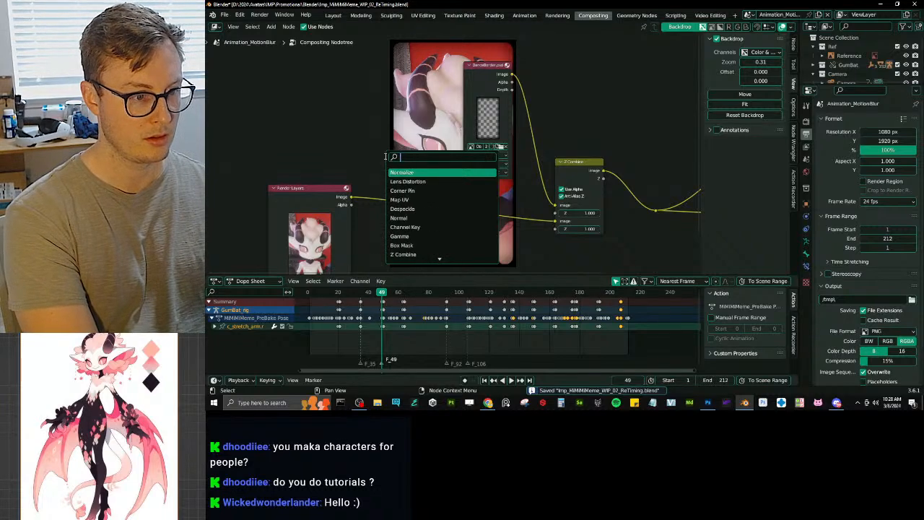
pyautogui.write('lens')
pyautogui.press('Return')
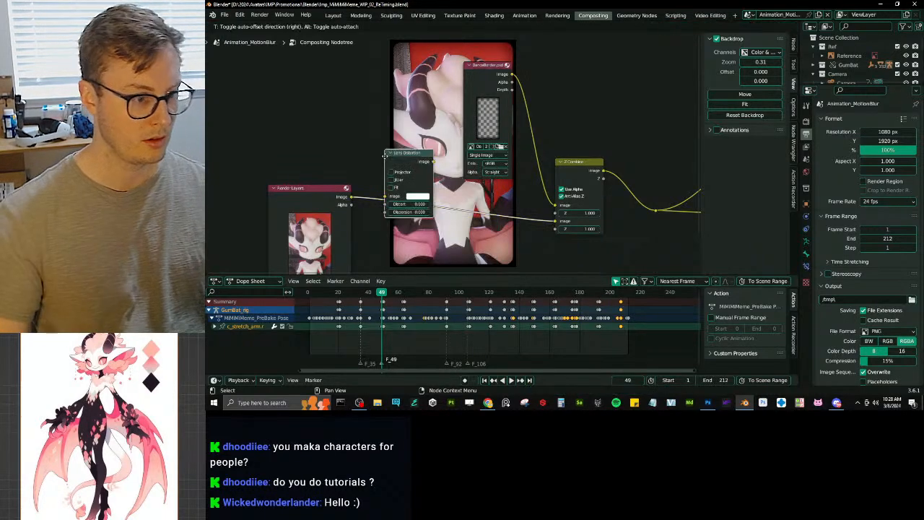
pyautogui.click(386, 154)
# Step: Try Dispersion values of 0.1 and 0.02 on the Lens Distortion node
pyautogui.scroll(3, 469, 170)
pyautogui.scroll(2, 469, 170)
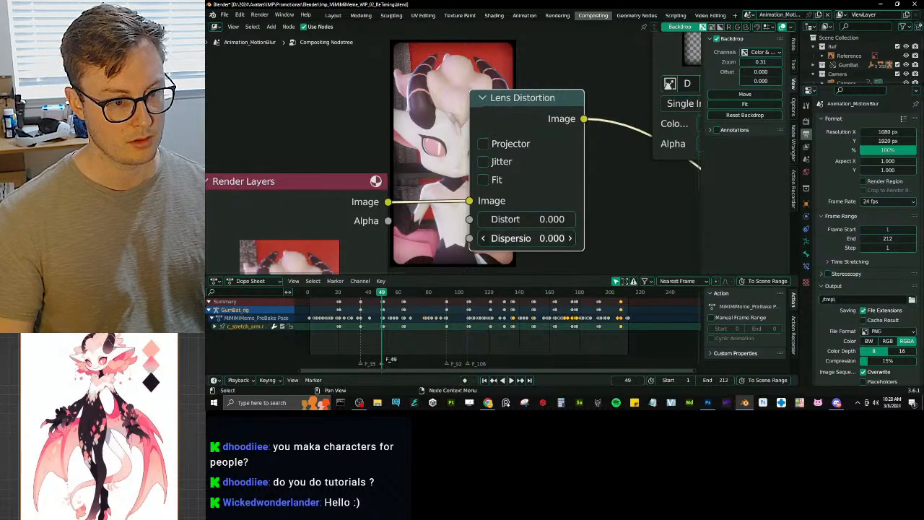
pyautogui.click(538, 238)
pyautogui.write('0.1')
pyautogui.press('Return')
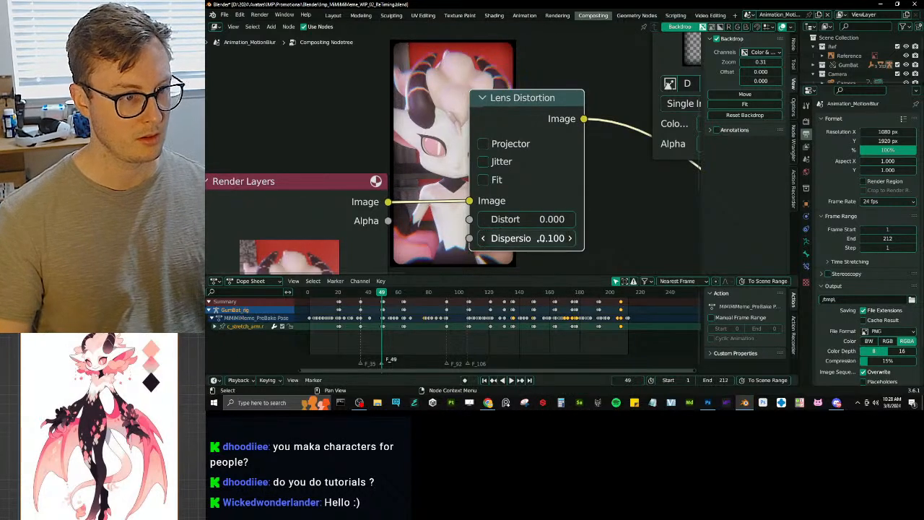
pyautogui.click(538, 232)
pyautogui.write('0.02')
pyautogui.press('Return')
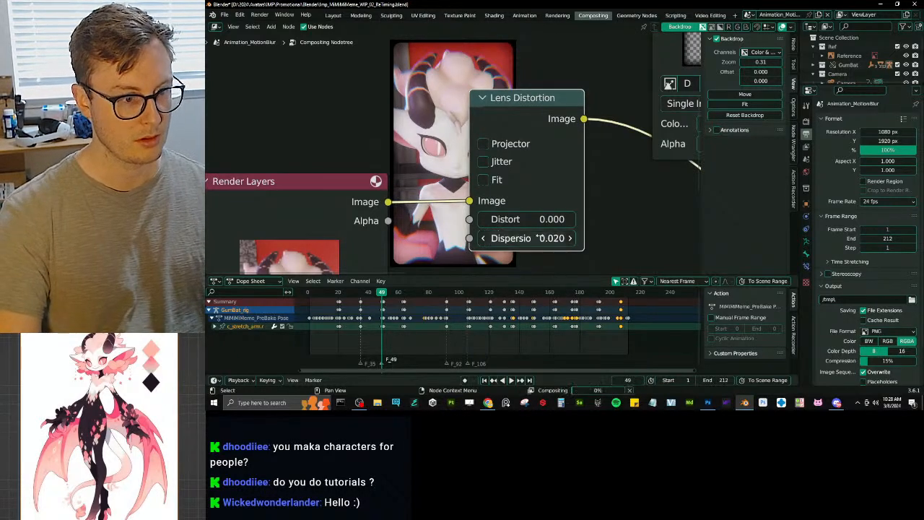
# Step: Set the Lens Distortion node's Dispersion to 0.05 and its Distort to 0.02
pyautogui.click(538, 238)
pyautogui.write('0.05')
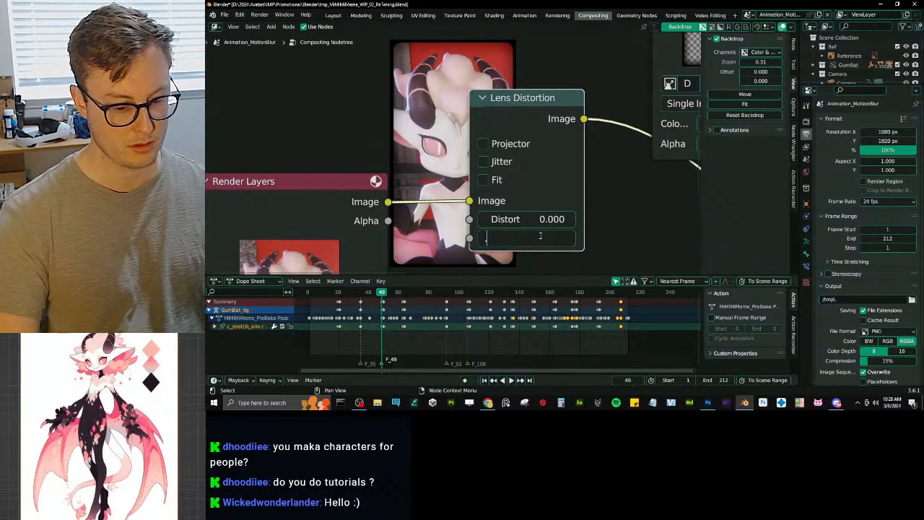
pyautogui.press('Return')
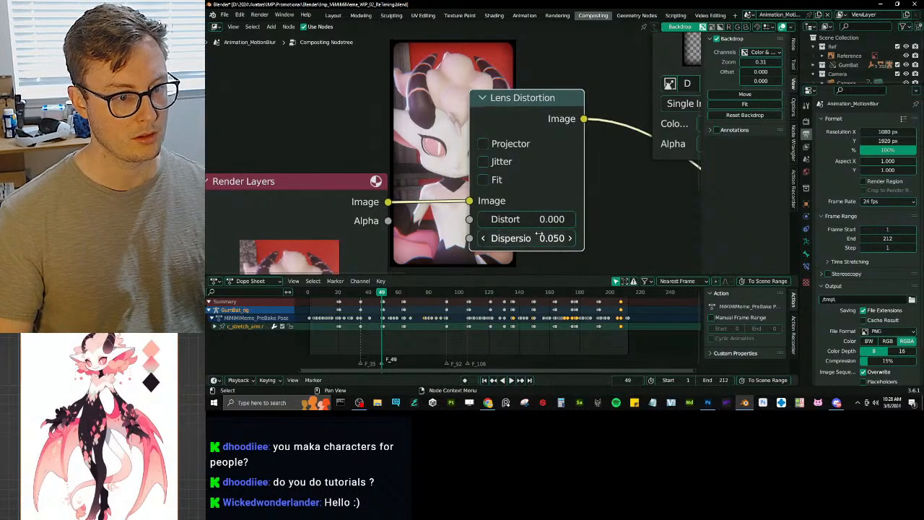
pyautogui.click(526, 220)
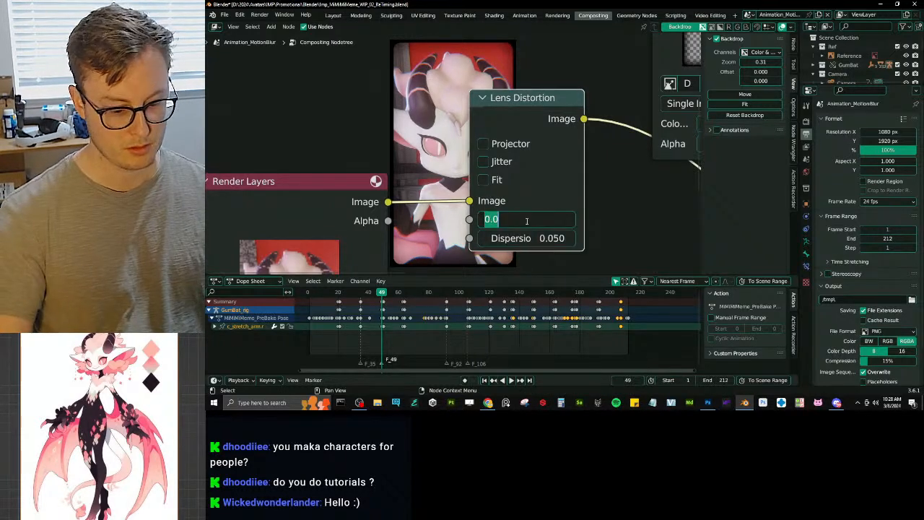
pyautogui.write('.02')
pyautogui.press('Return')
pyautogui.scroll(2, 411, 92)
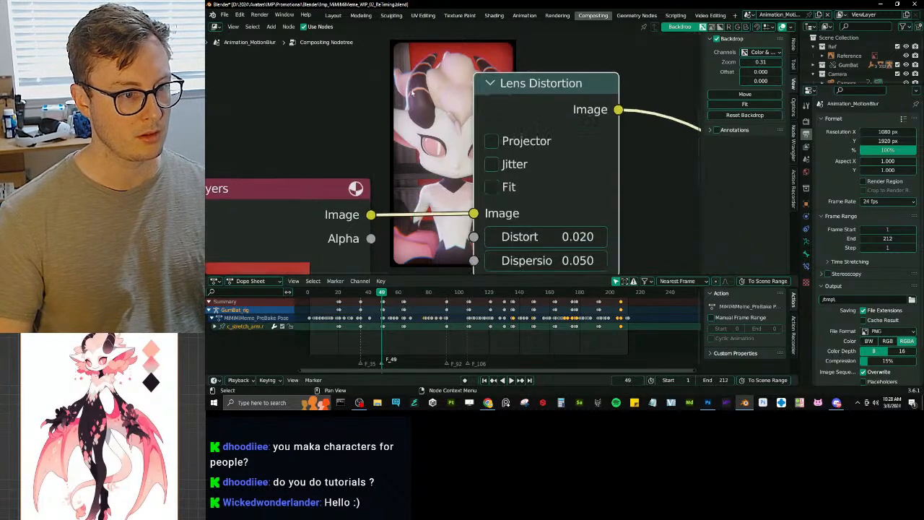
pyautogui.moveTo(410, 104)
pyautogui.mouseDown(button='middle')
pyautogui.moveTo(530, 124)
pyautogui.moveTo(419, 98)
pyautogui.mouseUp(button='middle')
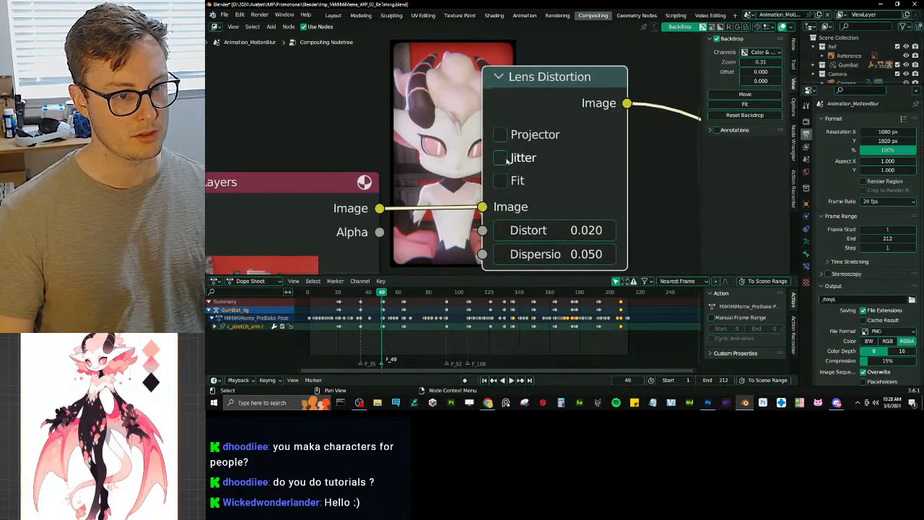
# Step: Move Render Layers further away and insert a Glare node between it and the Lens Distortion node
pyautogui.scroll(-3, 453, 156)
pyautogui.moveTo(394, 172); pyautogui.dragTo(291, 163)
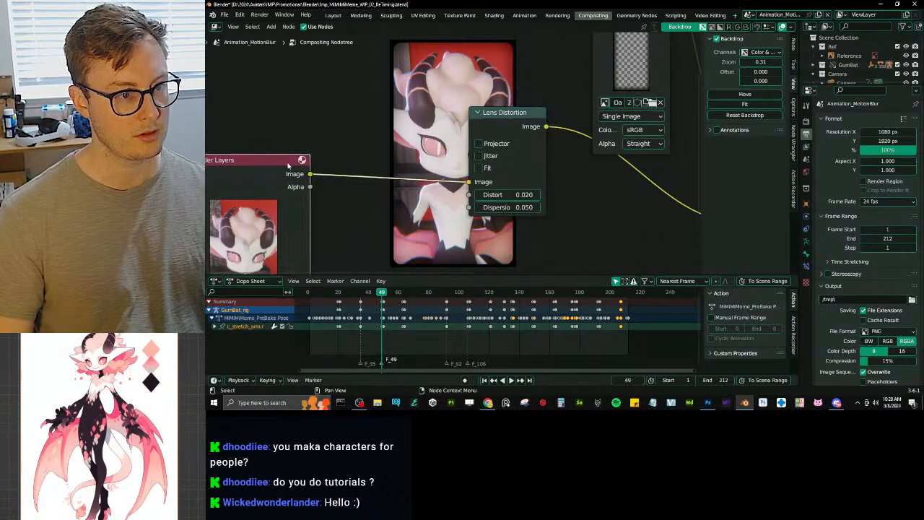
pyautogui.moveTo(443, 132); pyautogui.dragTo(531, 169, button='middle')
pyautogui.click(525, 167)
pyautogui.hotkey('shift', 'a')
pyautogui.click(526, 168)
pyautogui.write('g')
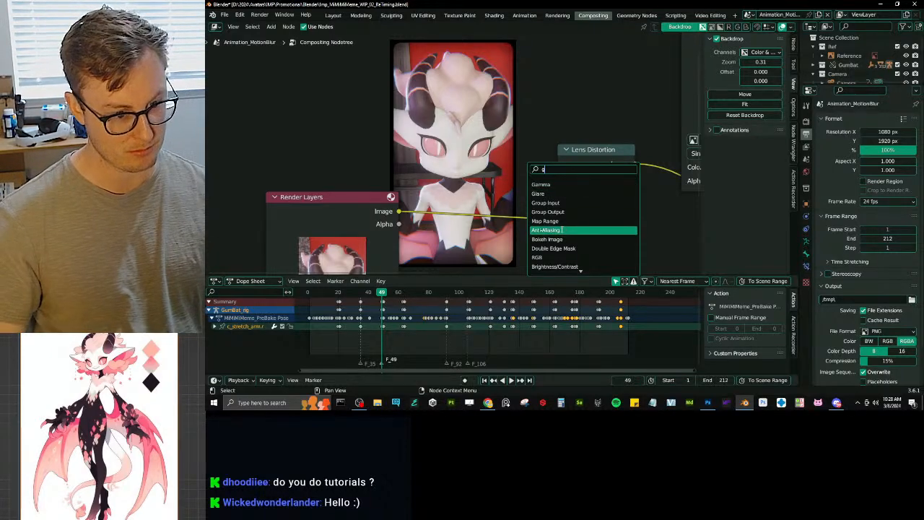
pyautogui.click(537, 193)
pyautogui.click(474, 196)
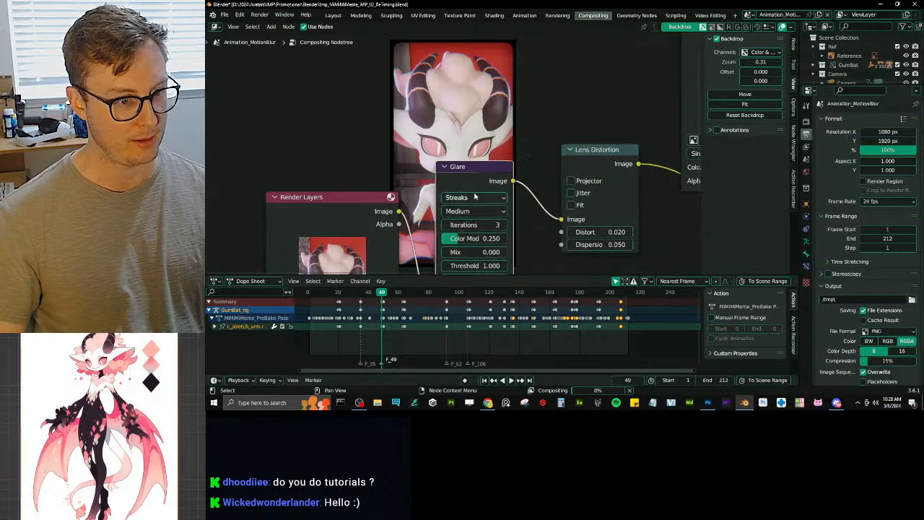
# Step: Try the Glare node with 2 streaks and restore the streak count to 4
pyautogui.moveTo(459, 158)
pyautogui.mouseDown(button='middle')
pyautogui.moveTo(531, 166)
pyautogui.moveTo(524, 176)
pyautogui.moveTo(447, 152)
pyautogui.mouseUp(button='middle')
pyautogui.scroll(2, 524, 177)
pyautogui.scroll(2, 462, 172)
pyautogui.moveTo(459, 189); pyautogui.dragTo(514, 179, button='middle')
pyautogui.scroll(1, 502, 199)
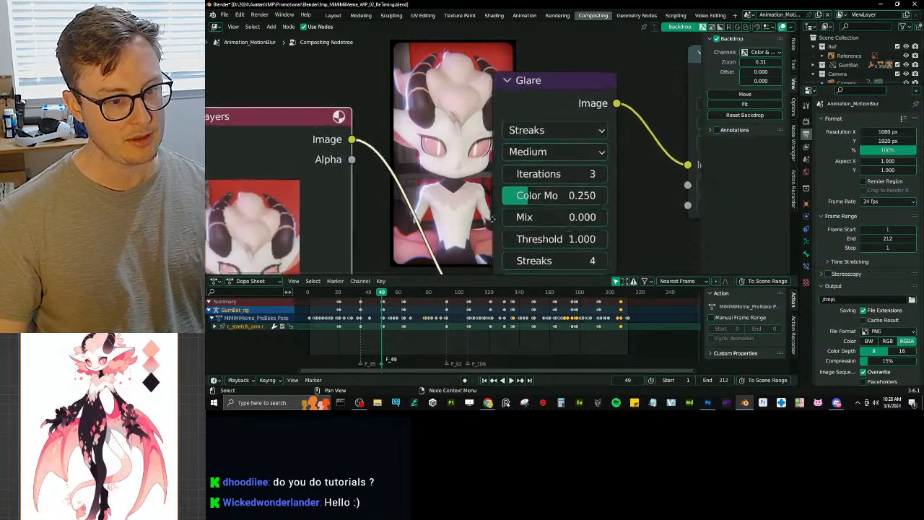
pyautogui.moveTo(492, 218); pyautogui.dragTo(488, 212, button='middle')
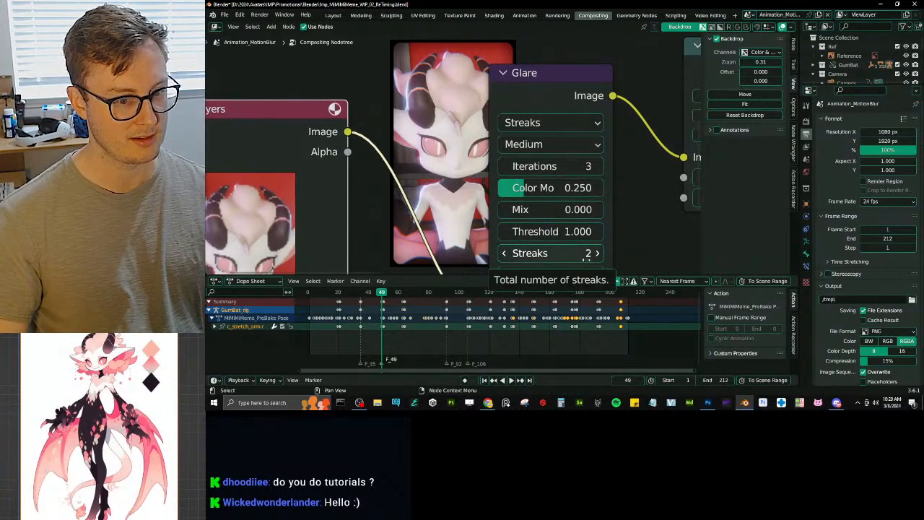
pyautogui.click(597, 253)
pyautogui.click(597, 252)
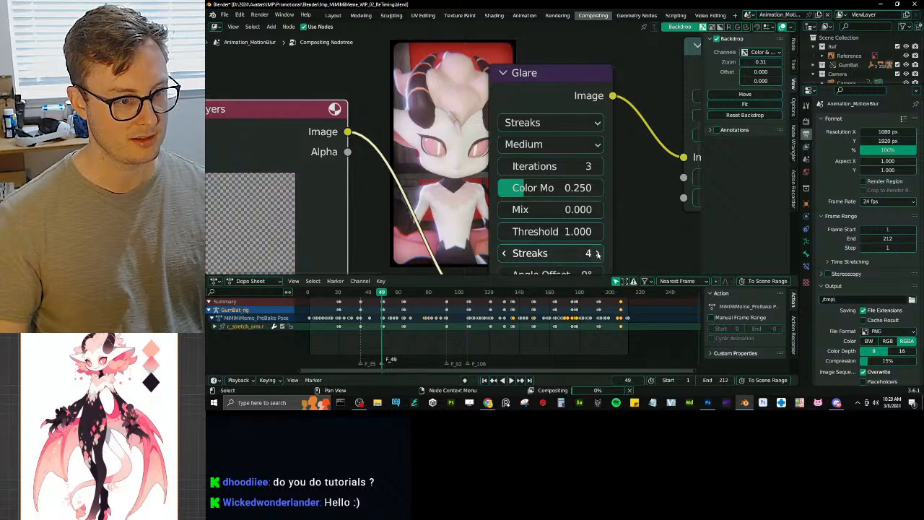
# Step: Set the Glare node's type to Fog Glow and save the file
pyautogui.click(552, 122)
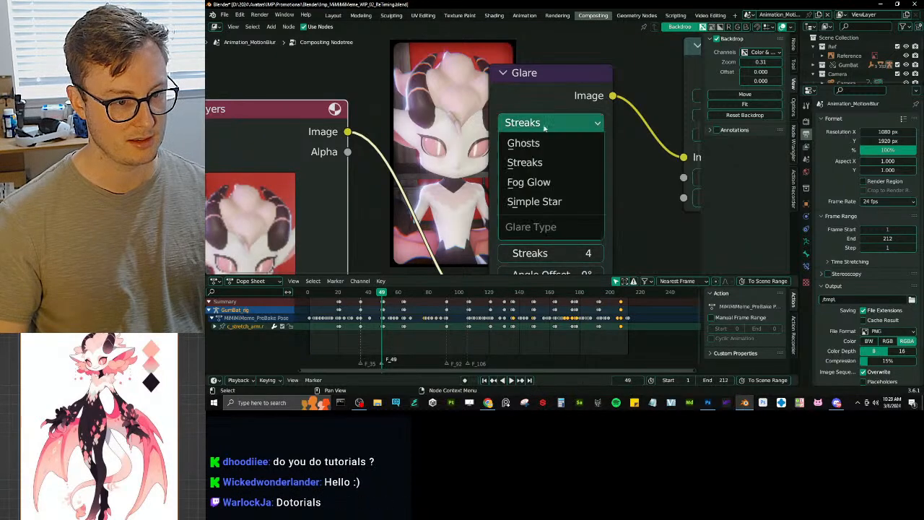
pyautogui.click(538, 181)
pyautogui.moveTo(439, 171); pyautogui.dragTo(462, 194, button='middle')
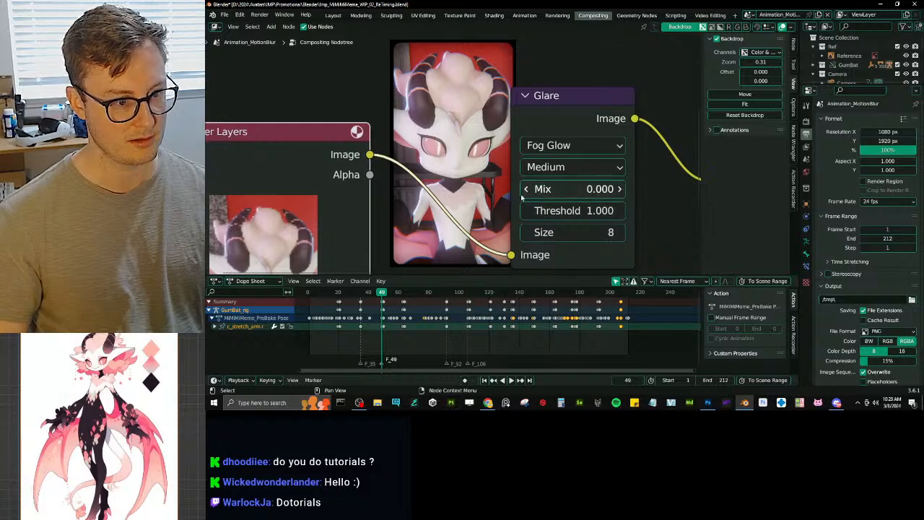
pyautogui.scroll(-3, 587, 205)
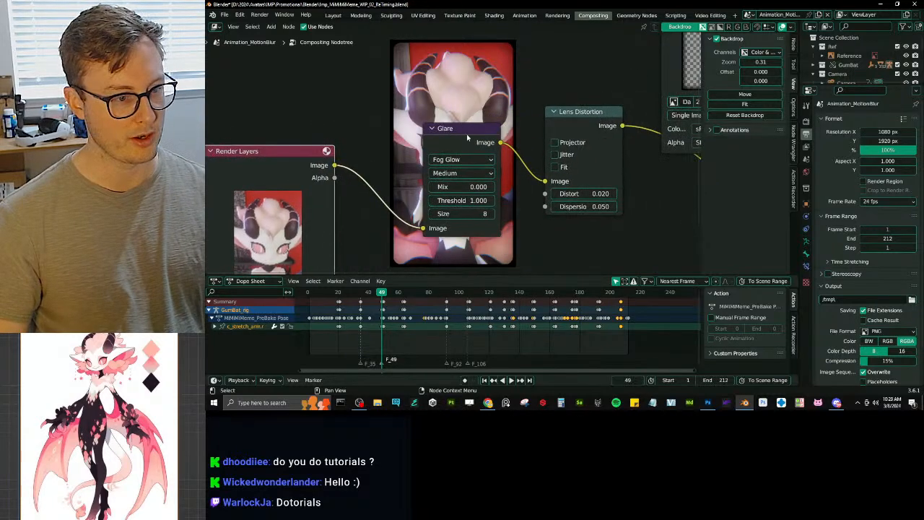
pyautogui.scroll(-3, 543, 238)
pyautogui.hotkey('ctrl', 's')
# Step: Replace the Animation_NoBlur scene's compositor nodes with a copy of the Animation_MotionBlur node setup and save the file
pyautogui.press('Home')
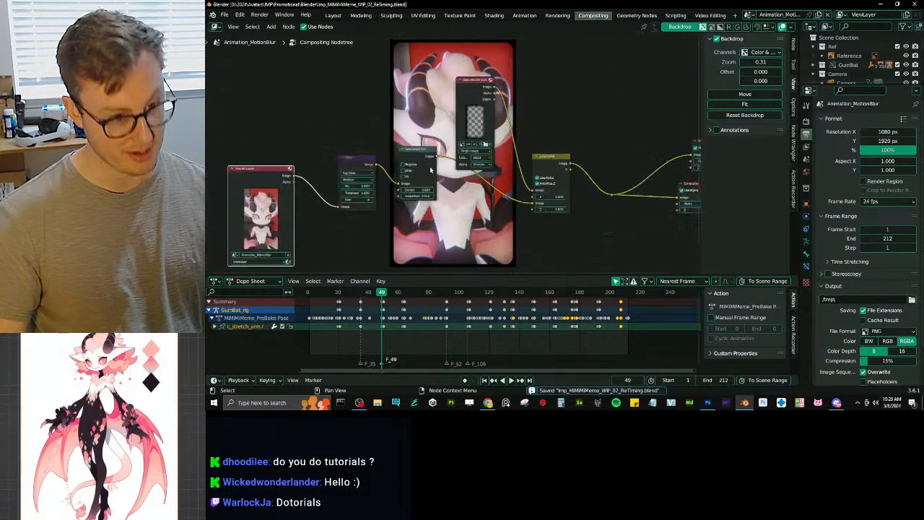
pyautogui.moveTo(260, 81); pyautogui.dragTo(677, 245)
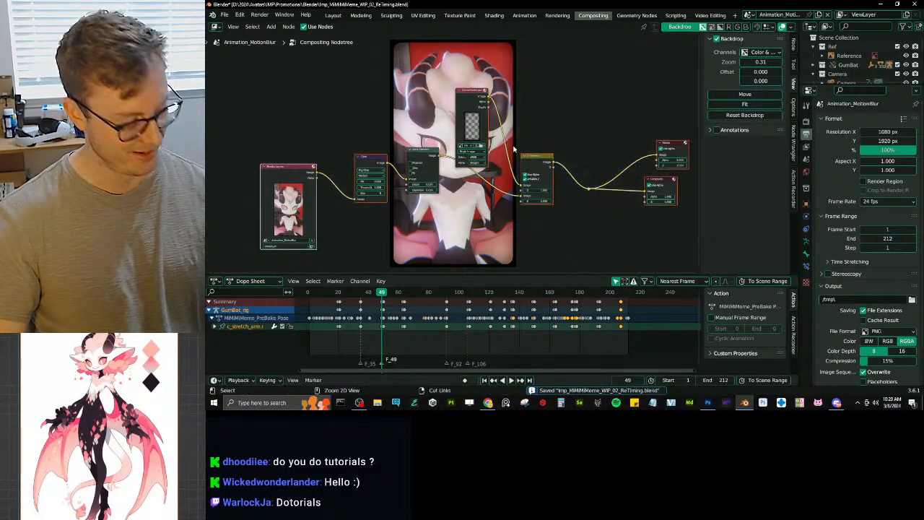
pyautogui.click(755, 14)
pyautogui.click(750, 44)
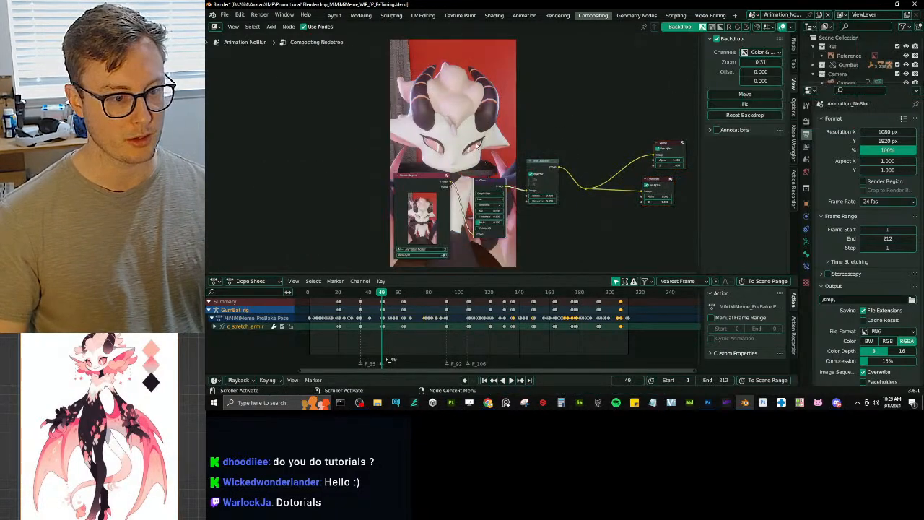
pyautogui.moveTo(323, 89); pyautogui.dragTo(687, 261)
pyautogui.press('x')
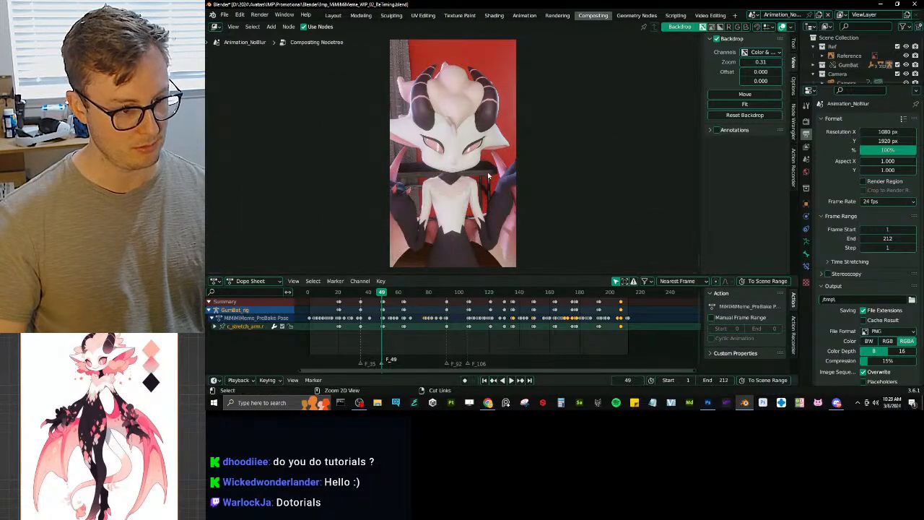
pyautogui.hotkey('ctrl', 'z')
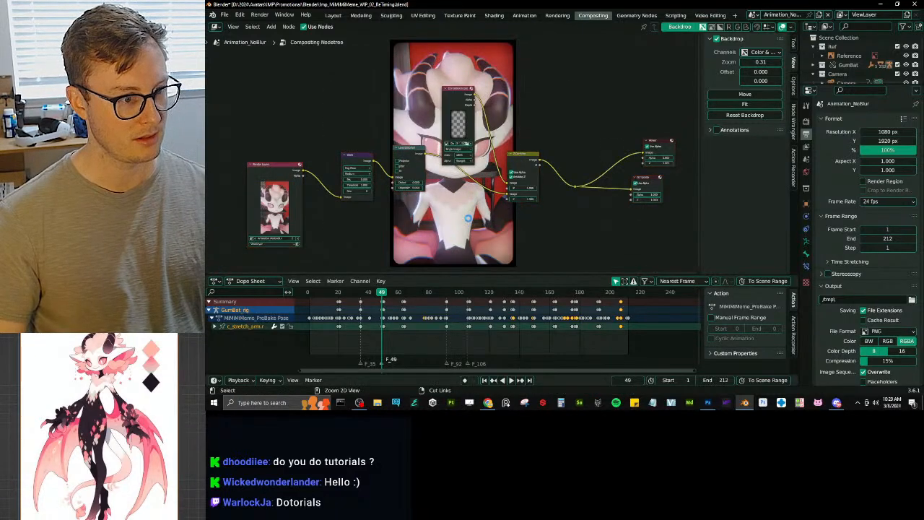
pyautogui.hotkey('ctrl', 's')
# Step: Set the copied Render Layers node's source scene to Animation_NoBlur
pyautogui.moveTo(416, 218); pyautogui.dragTo(427, 222, button='middle')
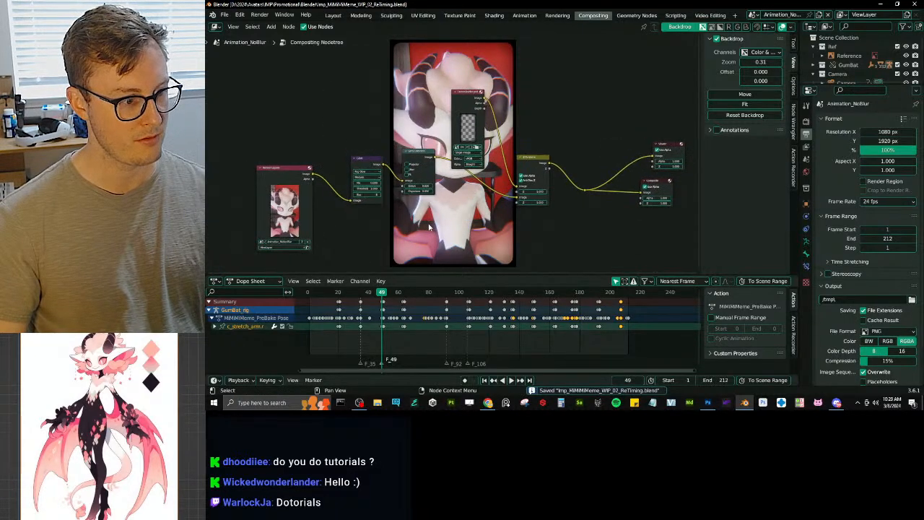
pyautogui.scroll(6, 430, 217)
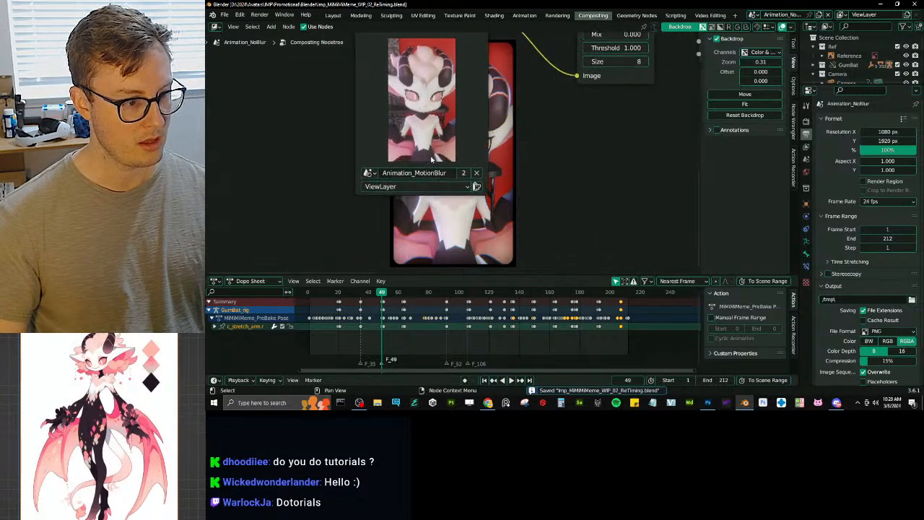
pyautogui.click(423, 173)
pyautogui.click(404, 200)
pyautogui.scroll(-2, 588, 153)
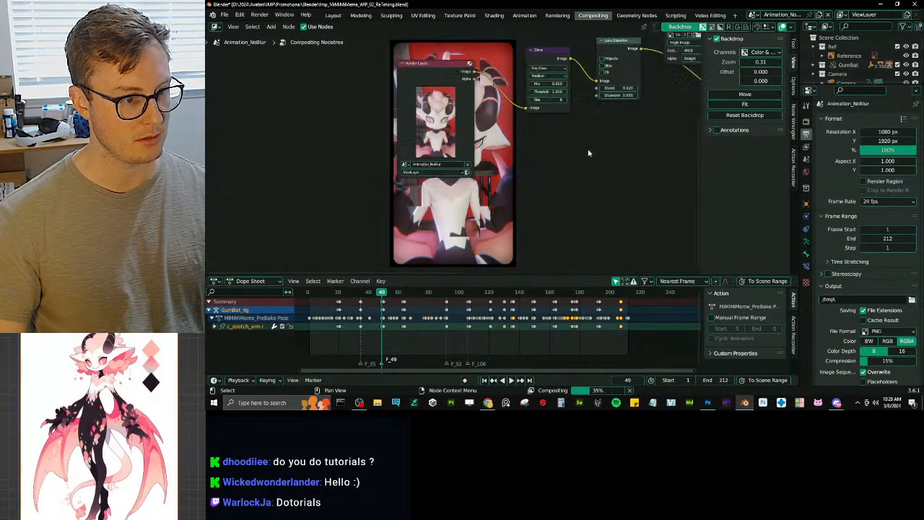
# Step: Move the Render Layers node slightly closer to the Glare node and save the file
pyautogui.keyDown('shift'); pyautogui.scroll(3, 584, 172); pyautogui.keyUp('shift')
pyautogui.keyDown('ctrl'); pyautogui.hscroll(2, 537, 194); pyautogui.keyUp('ctrl')
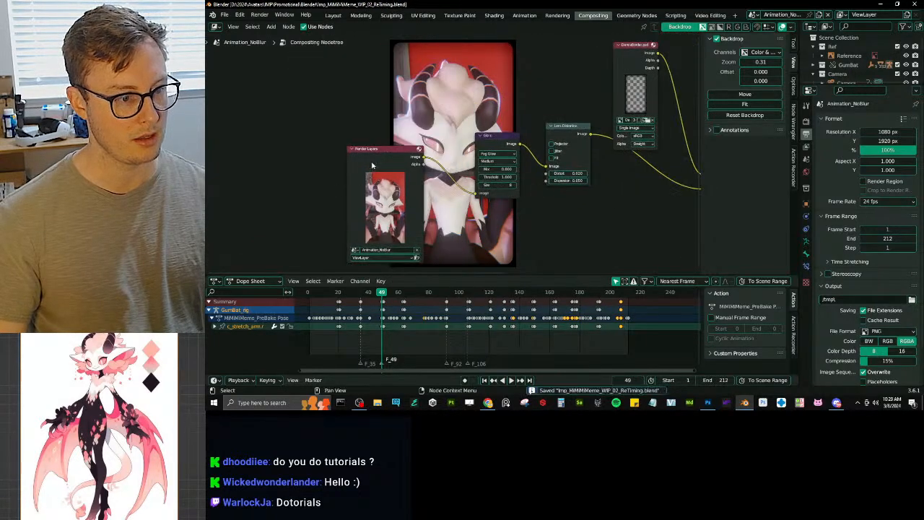
pyautogui.moveTo(373, 165); pyautogui.dragTo(393, 158)
pyautogui.moveTo(696, 128); pyautogui.dragTo(571, 149, button='middle')
pyautogui.scroll(-1, 571, 149)
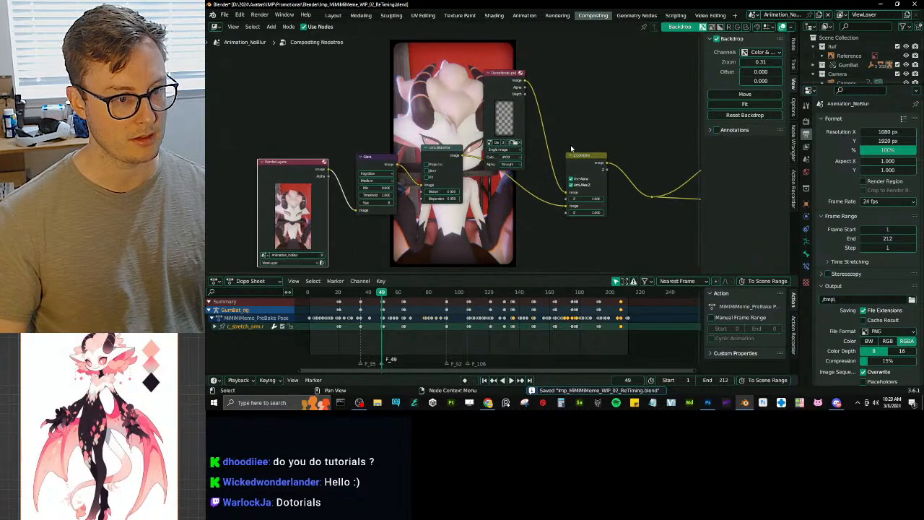
pyautogui.moveTo(646, 103); pyautogui.dragTo(567, 124, button='middle')
pyautogui.hotkey('ctrl', 's')
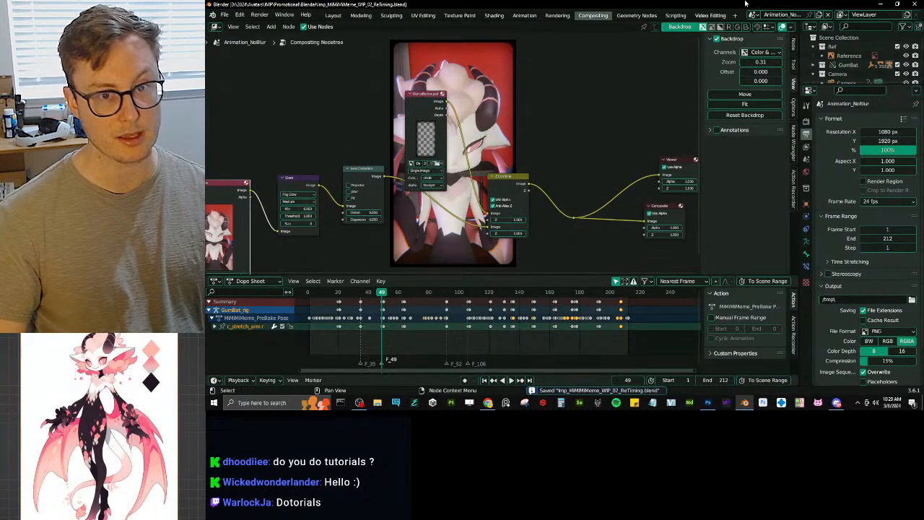
# Step: Switch to the Editing scene and render frame 207
pyautogui.click(754, 15)
pyautogui.click(794, 42)
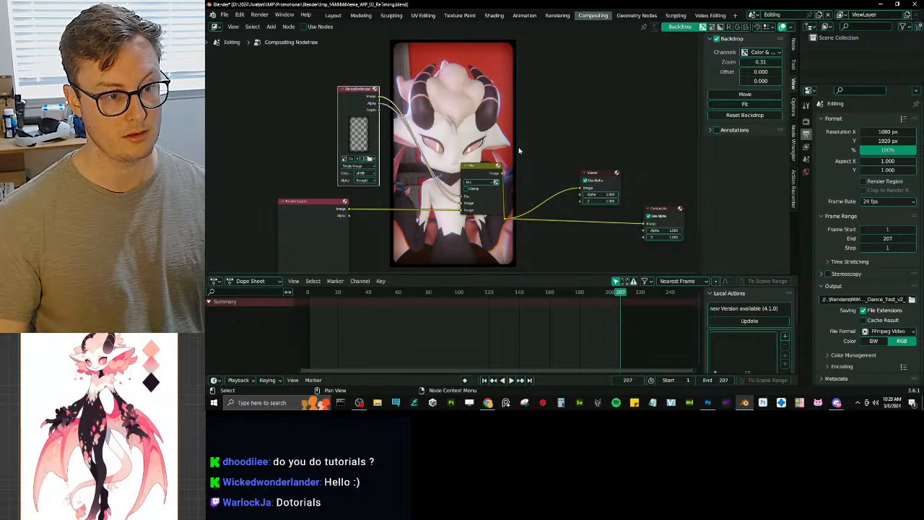
pyautogui.press('F12')
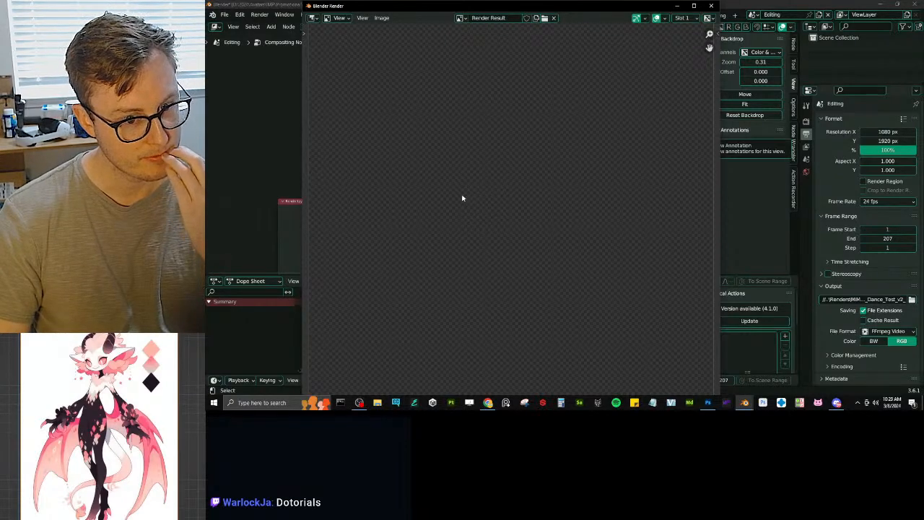
# Step: Examine the rendered frame's horns, face, torso and border corners for glow and color fringing, and close the render window
pyautogui.scroll(-4, 486, 186)
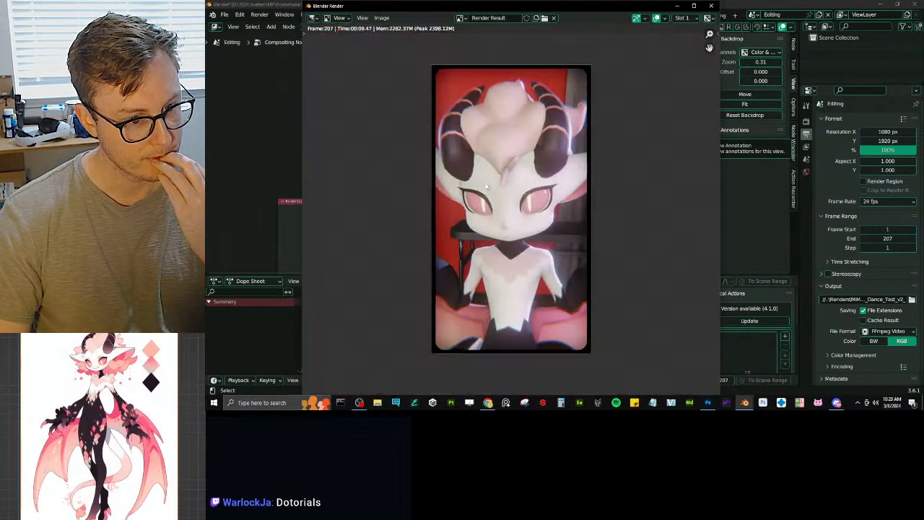
pyautogui.scroll(4, 564, 173)
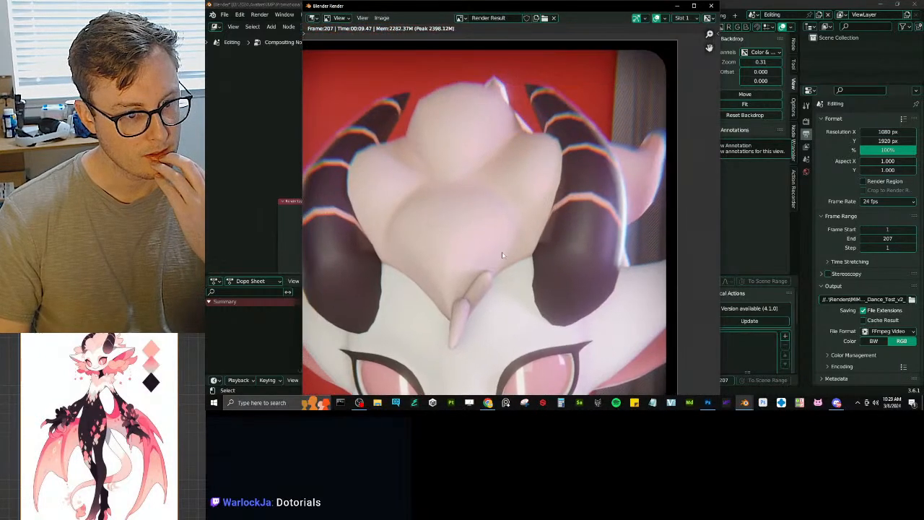
pyautogui.moveTo(503, 255); pyautogui.dragTo(583, 72, button='middle')
pyautogui.scroll(-5, 505, 206)
pyautogui.moveTo(509, 217); pyautogui.dragTo(498, 162, button='middle')
pyautogui.scroll(5, 499, 165)
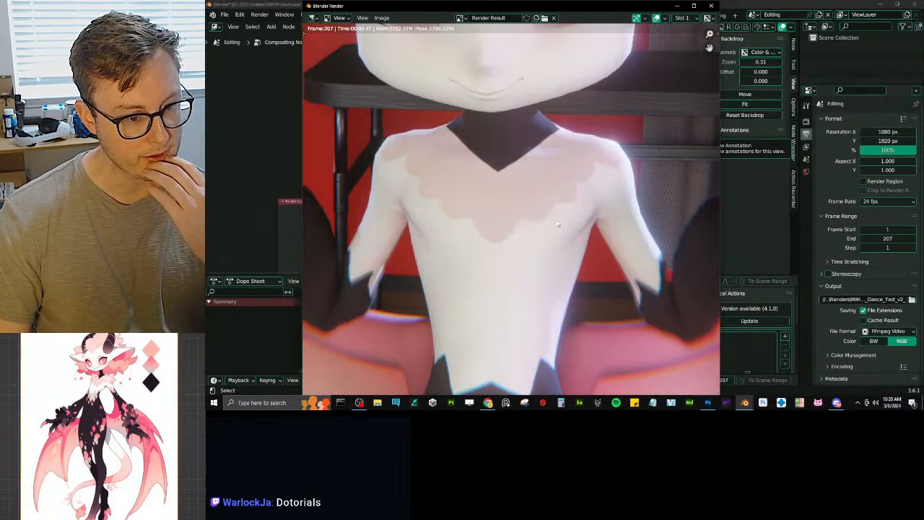
pyautogui.moveTo(711, 256); pyautogui.dragTo(599, 170, button='middle')
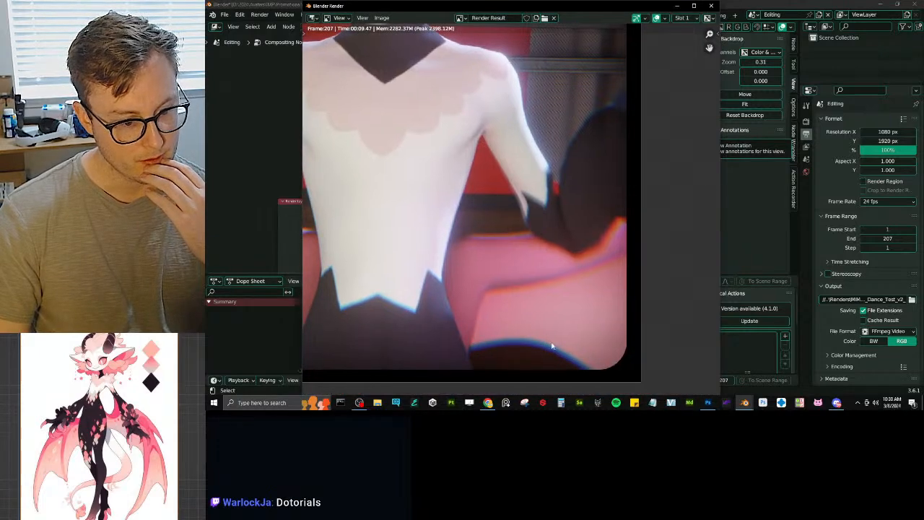
pyautogui.scroll(4, 549, 226)
pyautogui.moveTo(552, 346); pyautogui.dragTo(553, 179, button='middle')
pyautogui.scroll(-11, 517, 206)
pyautogui.moveTo(503, 81); pyautogui.dragTo(504, 129, button='middle')
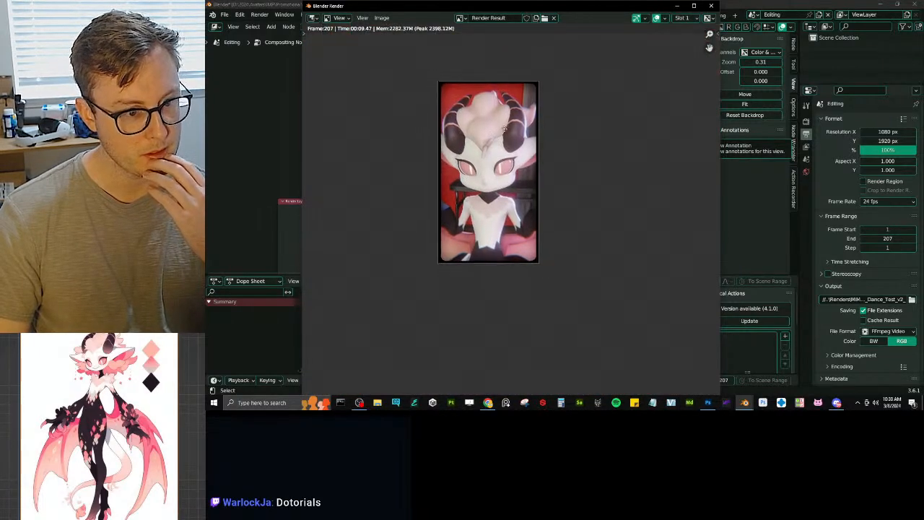
pyautogui.scroll(6, 504, 129)
pyautogui.scroll(-5, 486, 170)
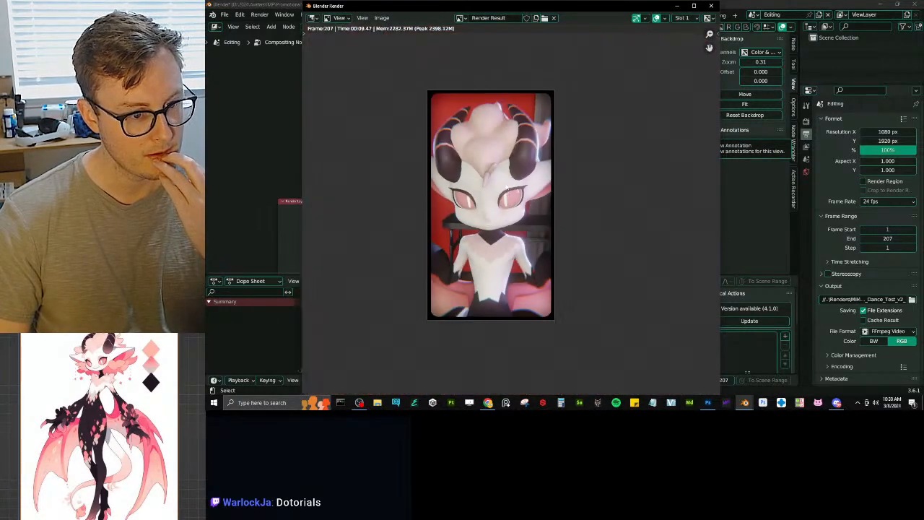
pyautogui.click(711, 6)
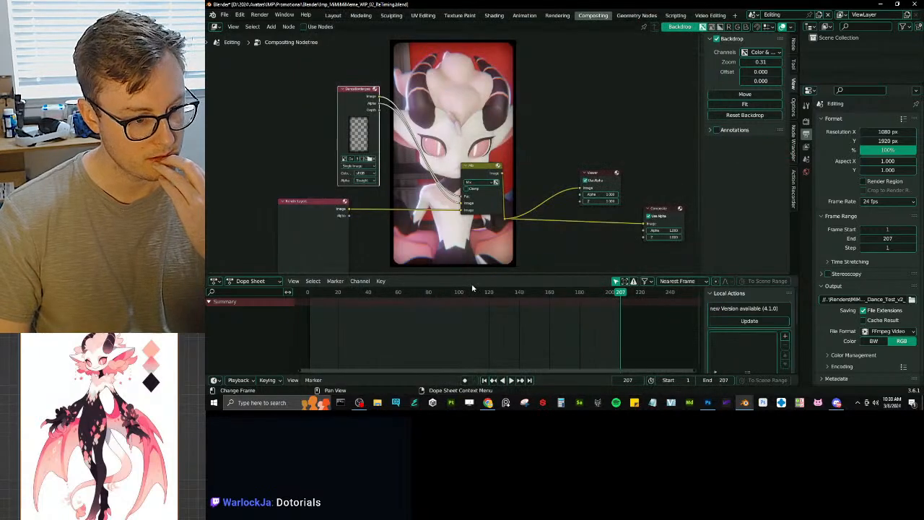
# Step: Render frame 106 of the Editing scene, view the whole image, close the render window and save the file
pyautogui.click(468, 293)
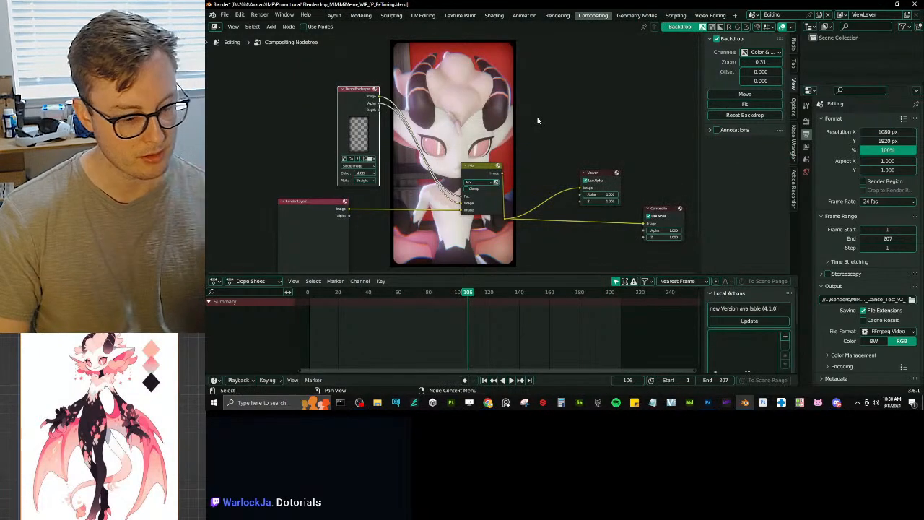
pyautogui.press('F12')
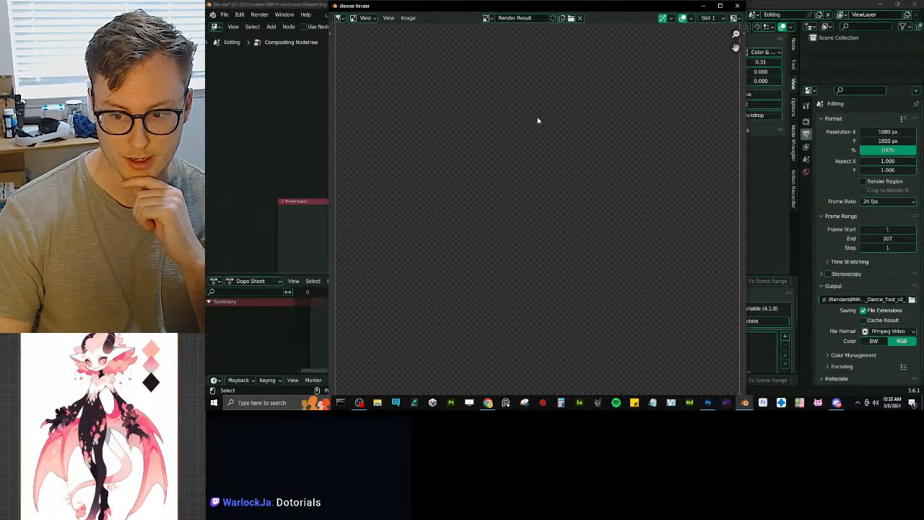
pyautogui.scroll(-3, 527, 133)
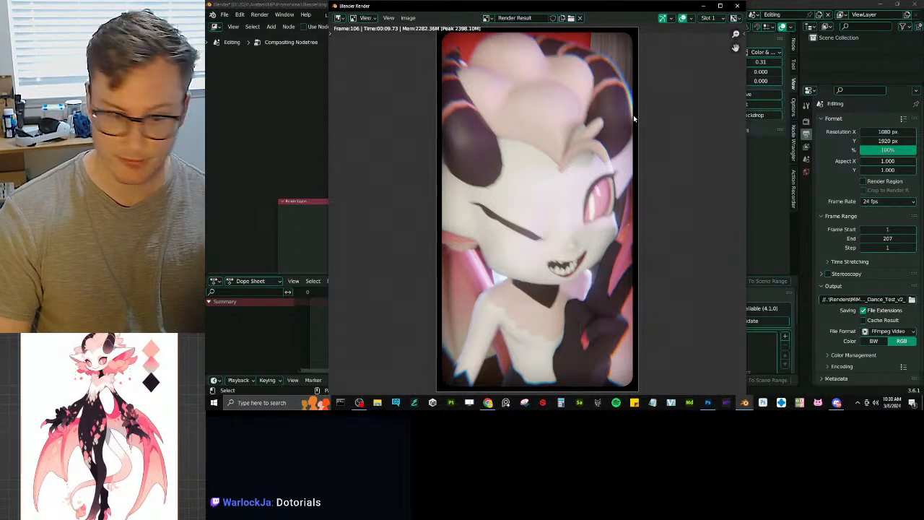
pyautogui.click(737, 6)
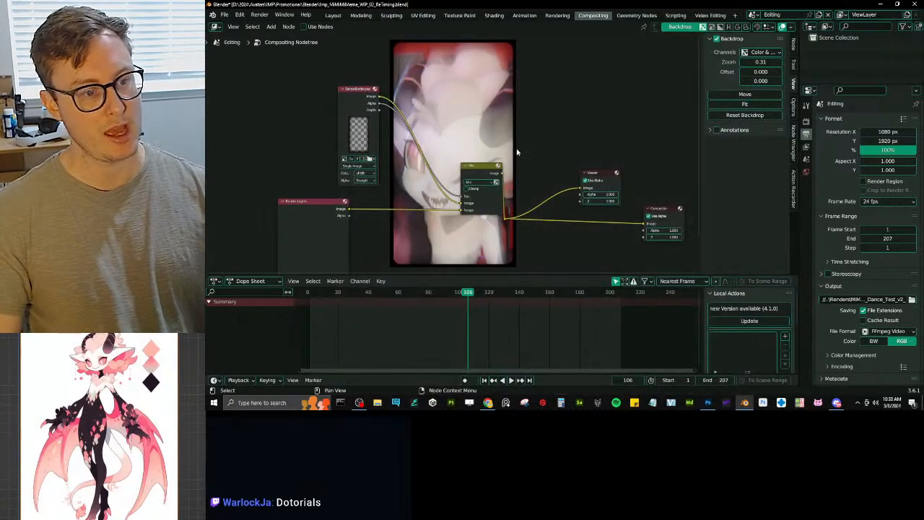
pyautogui.hotkey('ctrl', 's')
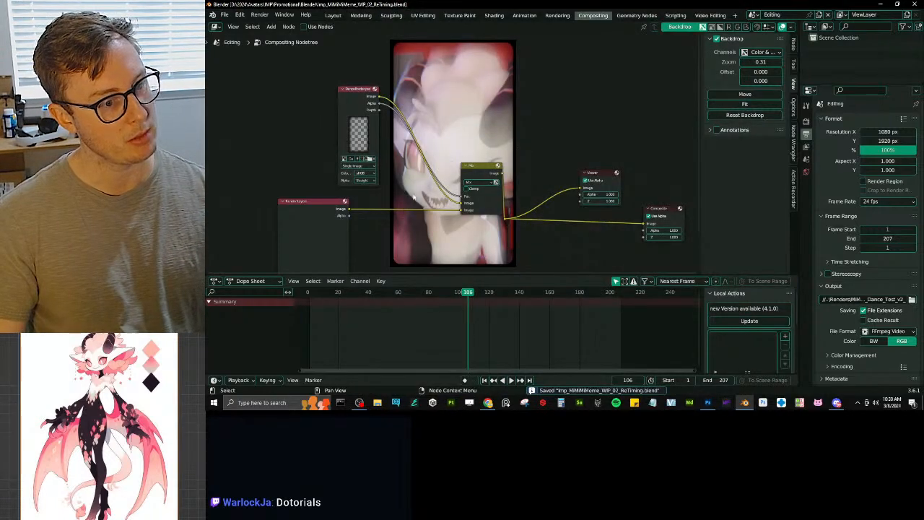
# Step: Remove the Mix and overlay image nodes and link the Render Layers image output directly to the reroute feeding Viewer and Composite
pyautogui.moveTo(497, 200); pyautogui.dragTo(509, 159, button='middle')
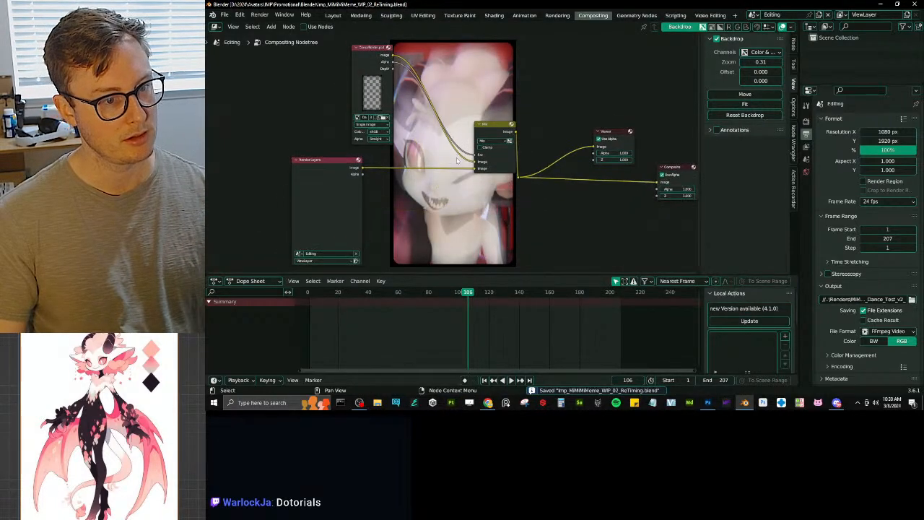
pyautogui.moveTo(459, 145); pyautogui.dragTo(433, 170, button='middle')
pyautogui.click(477, 150)
pyautogui.hotkey('ctrl', 'x')
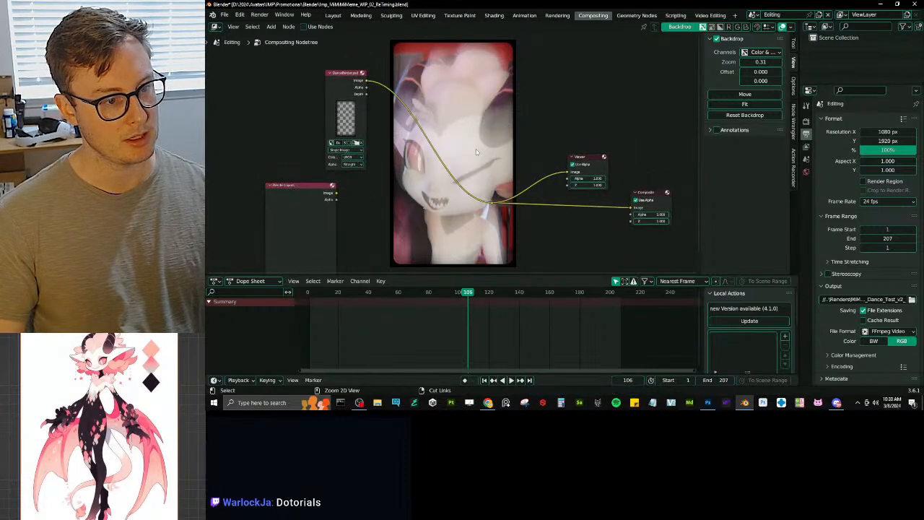
pyautogui.click(359, 81)
pyautogui.hotkey('ctrl', 'x')
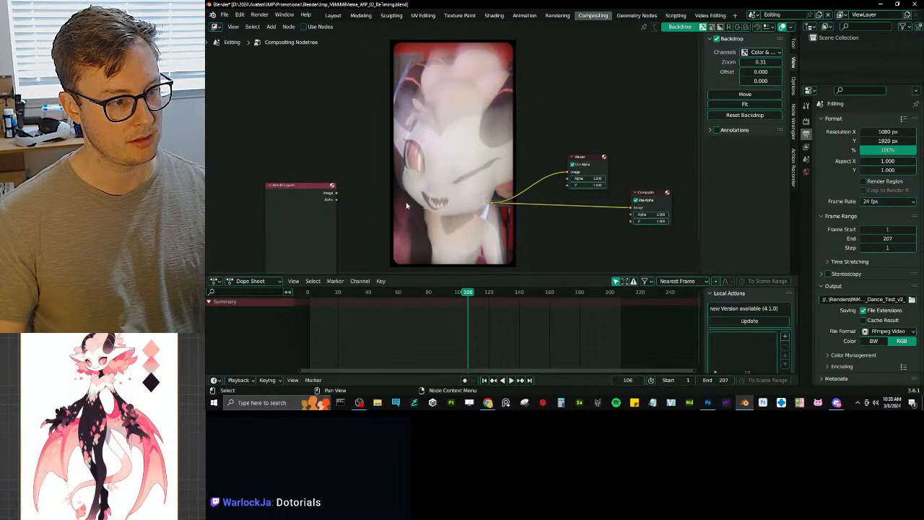
pyautogui.moveTo(334, 194); pyautogui.dragTo(493, 203)
pyautogui.hotkey('ctrl', 's')
# Step: Tidy the compositing nodes by moving Render Layers, the reroute and the output nodes closer together, and save the file
pyautogui.moveTo(305, 205); pyautogui.dragTo(397, 184)
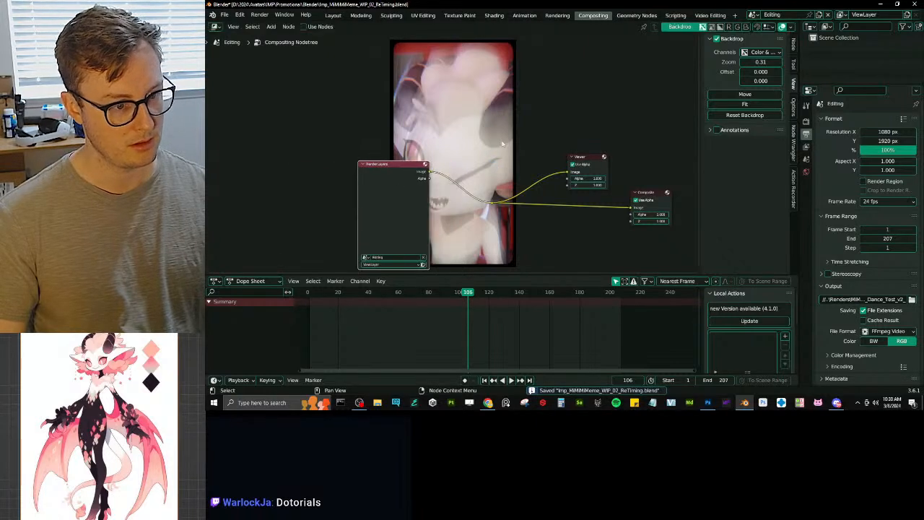
pyautogui.moveTo(505, 160); pyautogui.dragTo(406, 138, button='middle')
pyautogui.scroll(2, 477, 138)
pyautogui.moveTo(503, 136); pyautogui.dragTo(576, 128)
pyautogui.hotkey('ctrl', 's')
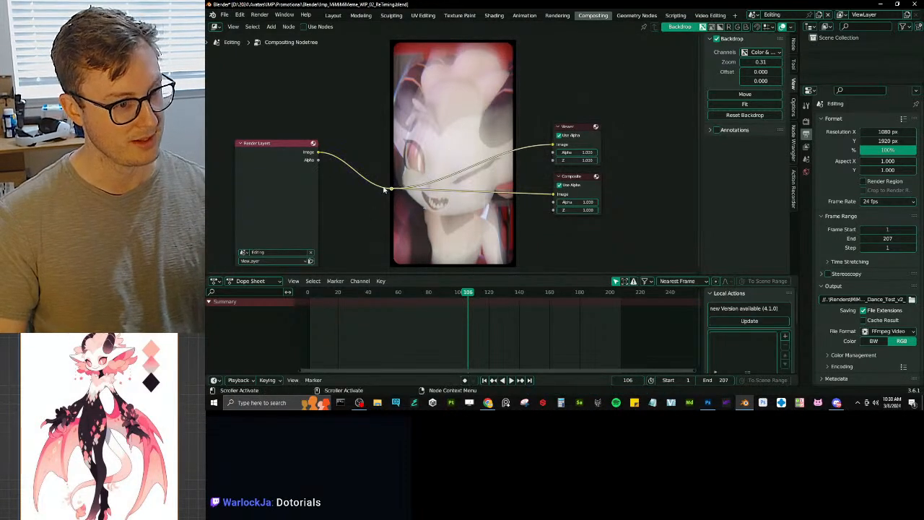
pyautogui.moveTo(390, 188); pyautogui.dragTo(514, 169)
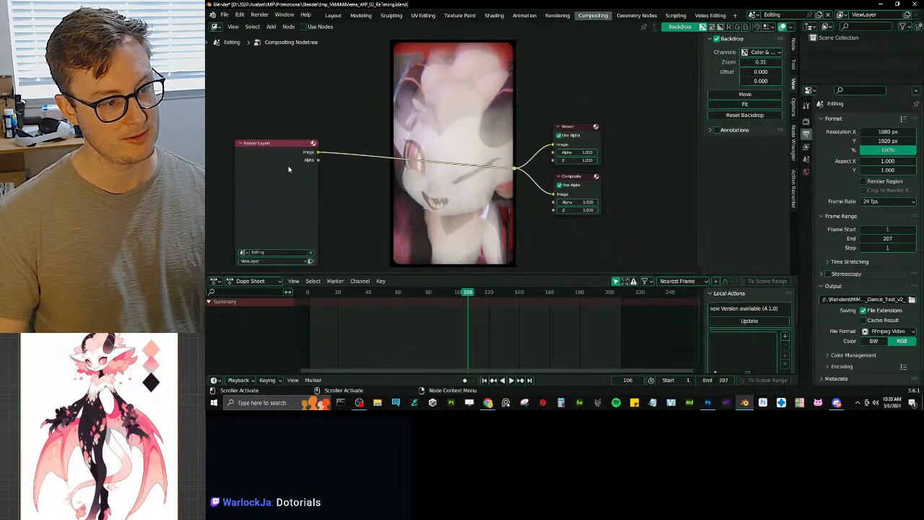
pyautogui.moveTo(288, 167); pyautogui.dragTo(403, 162)
pyautogui.hotkey('ctrl', 's')
pyautogui.moveTo(498, 188); pyautogui.dragTo(500, 131, button='middle')
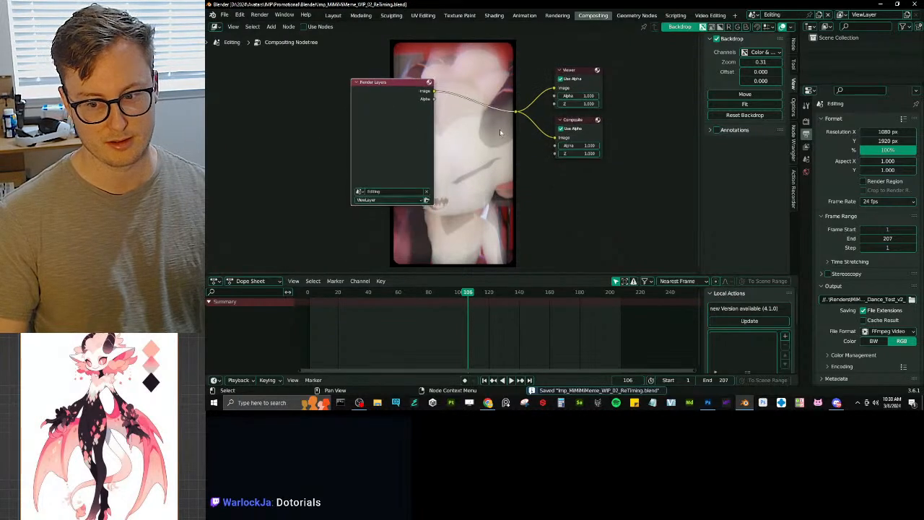
# Step: Switch to the Animation_MotionBlur scene, set its render resolution scale to 200%, and save the file
pyautogui.click(752, 16)
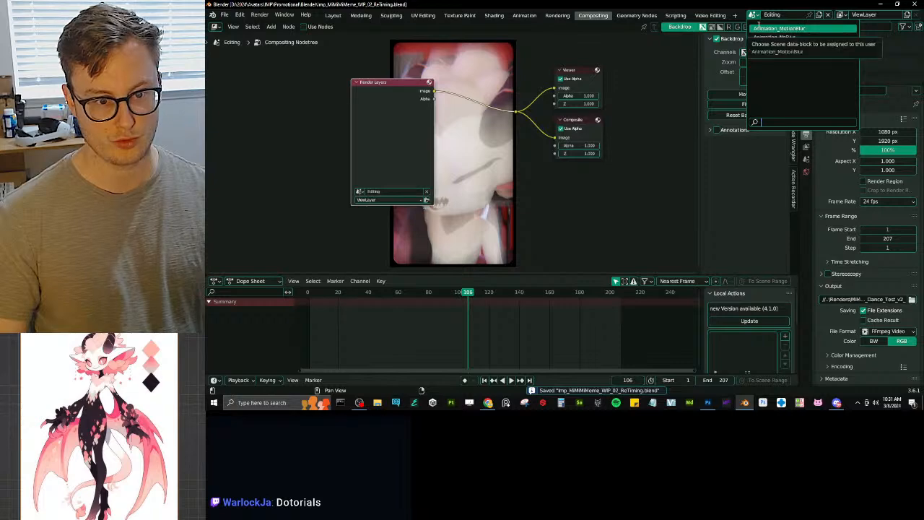
pyautogui.click(759, 28)
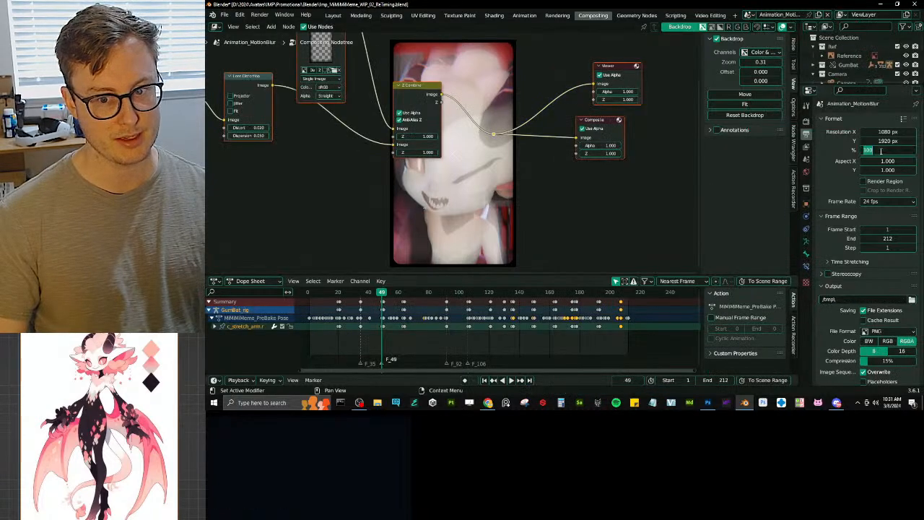
pyautogui.write('200')
pyautogui.press('Return')
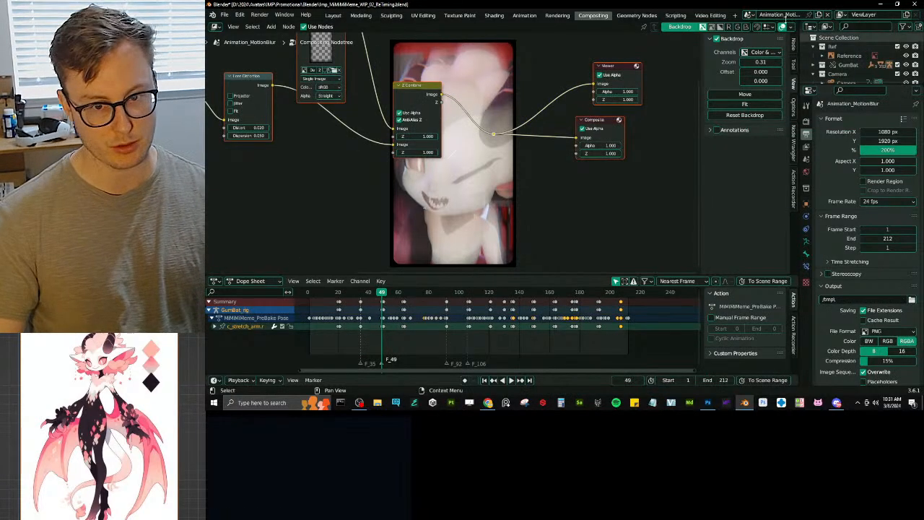
pyautogui.hotkey('ctrl', 's')
# Step: Switch to the Editing scene, render the current frame, inspect the whole image and close the render window
pyautogui.click(749, 15)
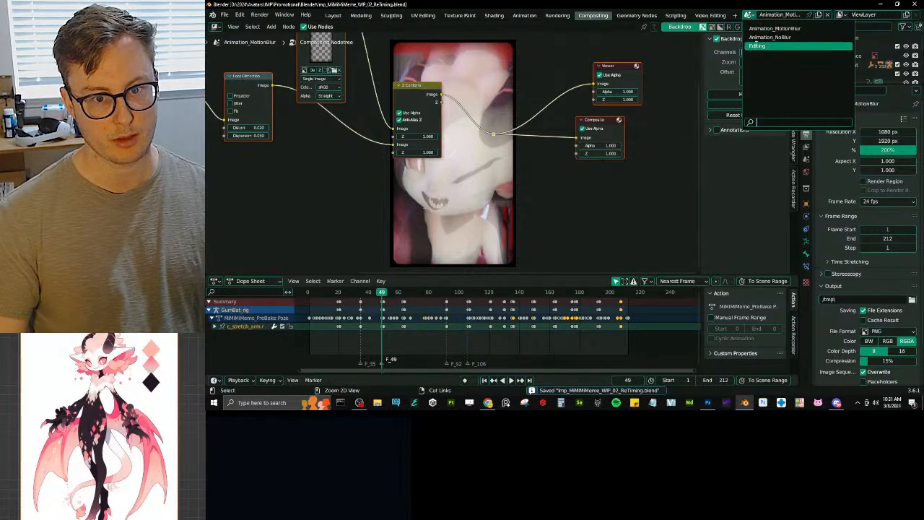
pyautogui.click(756, 46)
pyautogui.press('F12')
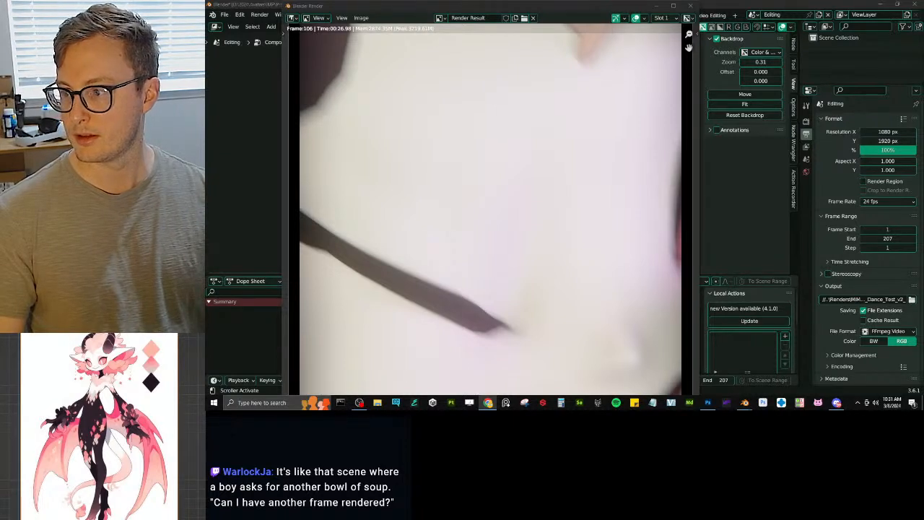
pyautogui.scroll(-5, 488, 201)
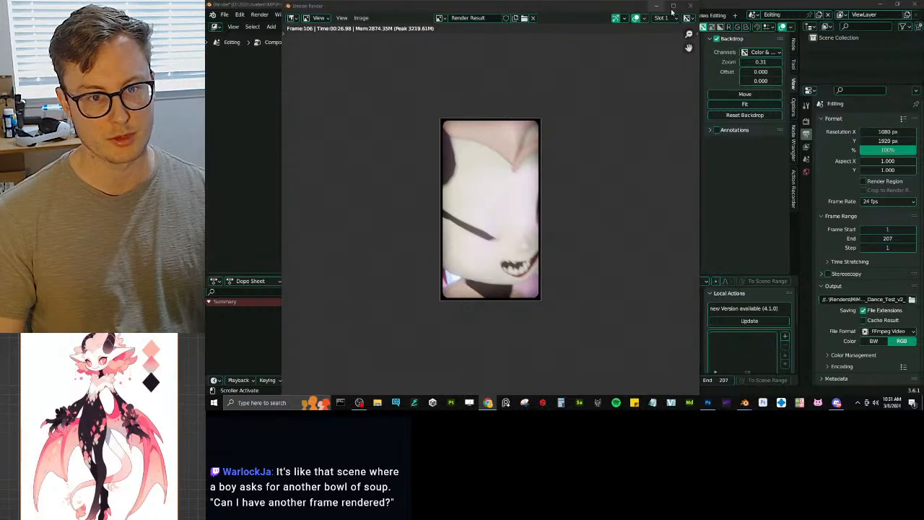
pyautogui.click(692, 6)
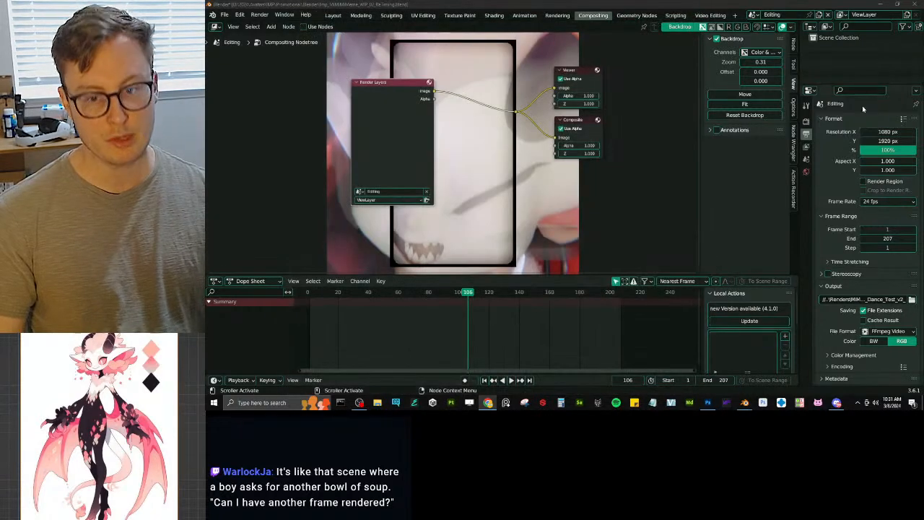
# Step: Set the Animation_MotionBlur scene's render resolution scale to 100% and save the file
pyautogui.click(752, 15)
pyautogui.click(776, 27)
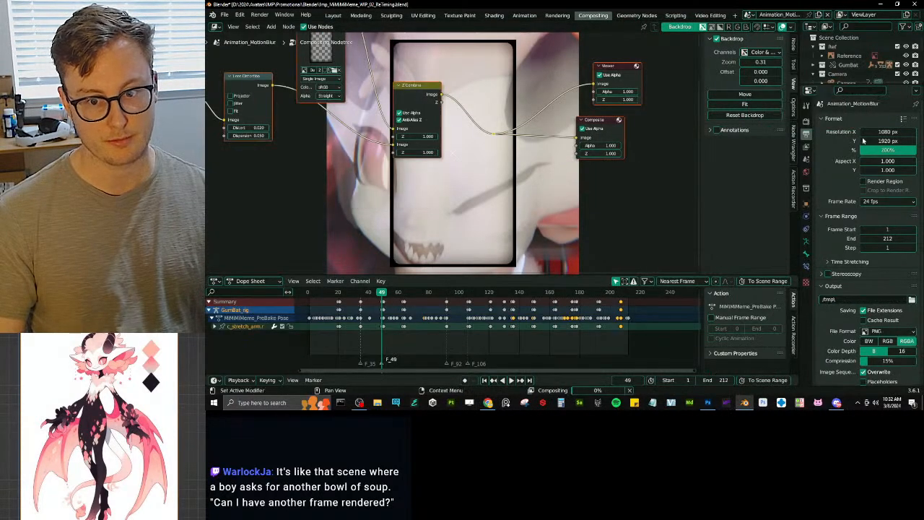
pyautogui.click(882, 149)
pyautogui.write('100')
pyautogui.press('Return')
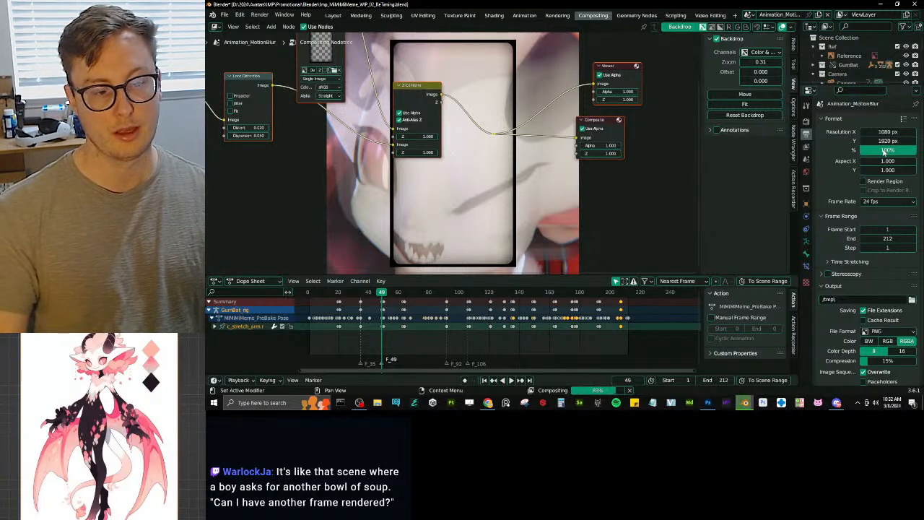
pyautogui.hotkey('ctrl', 's')
# Step: Review the Animation_MotionBlur compositing nodes and the Editing scene's strips in the video sequencer
pyautogui.scroll(-3, 457, 174)
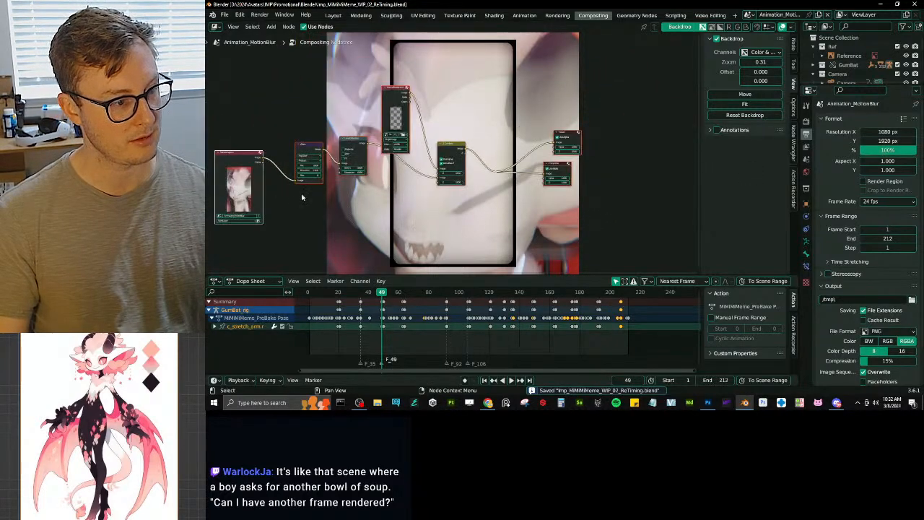
pyautogui.moveTo(499, 173); pyautogui.dragTo(518, 135, button='middle')
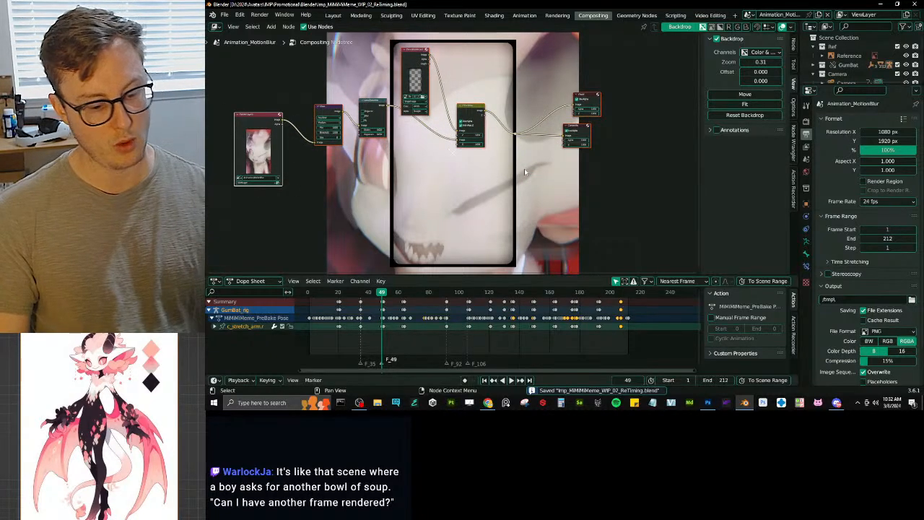
pyautogui.moveTo(524, 168); pyautogui.dragTo(614, 172, button='middle')
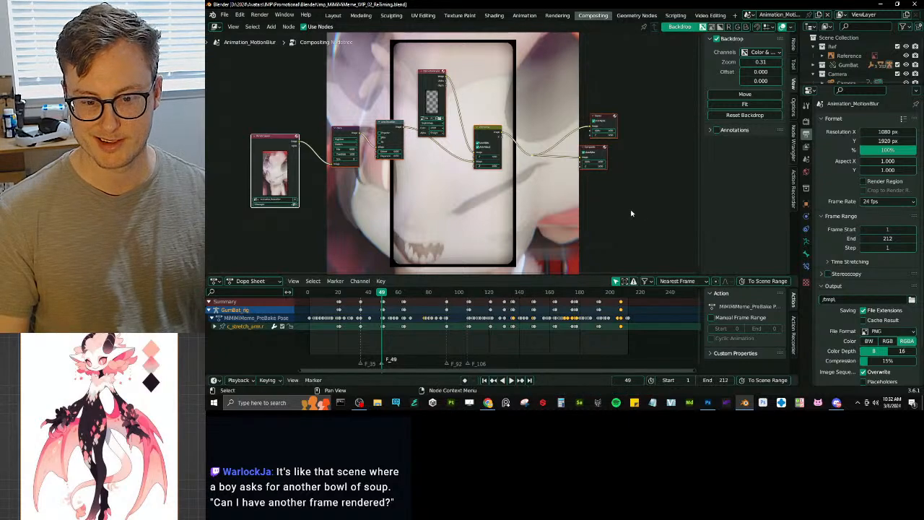
pyautogui.click(702, 15)
pyautogui.scroll(-2, 496, 175)
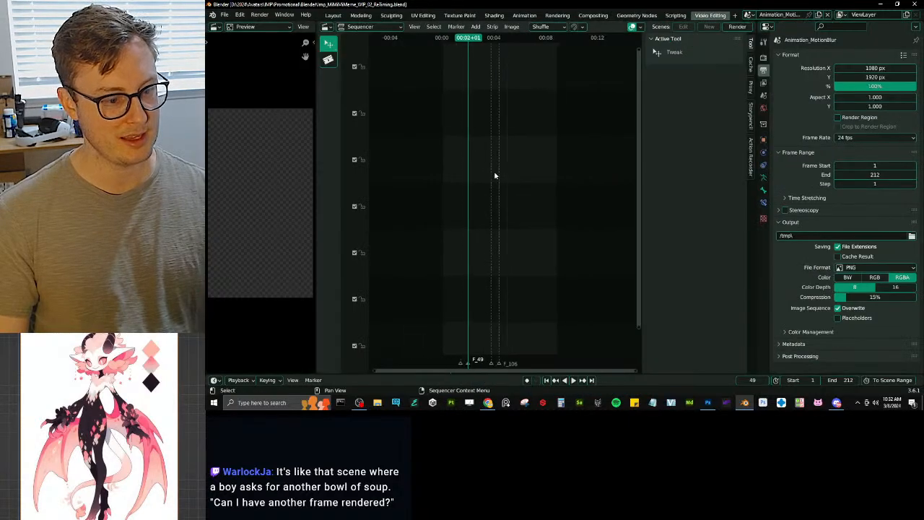
pyautogui.click(749, 15)
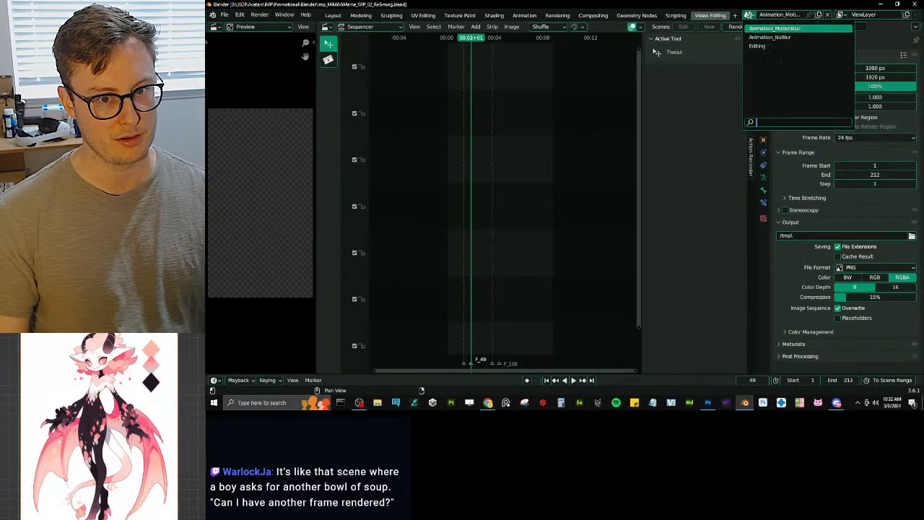
pyautogui.click(758, 45)
pyautogui.scroll(-5, 522, 204)
pyautogui.scroll(5, 521, 204)
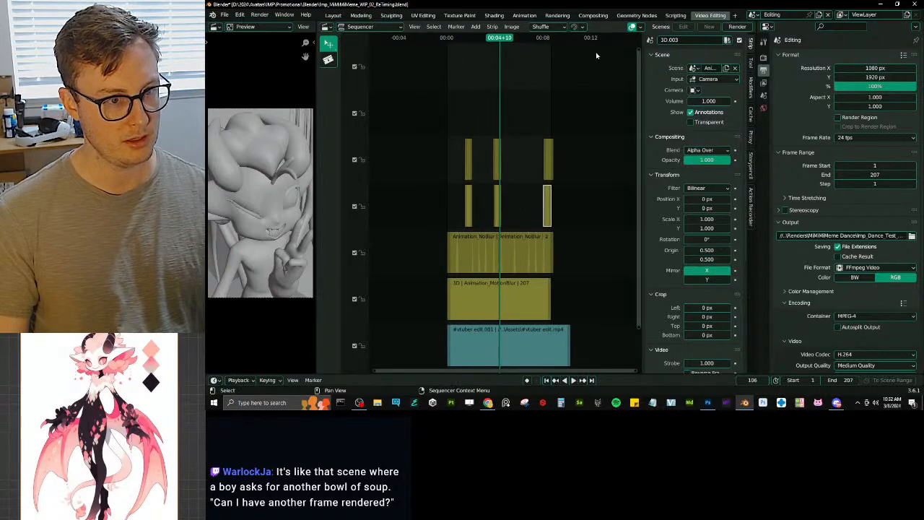
# Step: Check the Editing scene's compositing nodes, then return to the Animation_MotionBlur scene in the Animation workspace
pyautogui.click(597, 16)
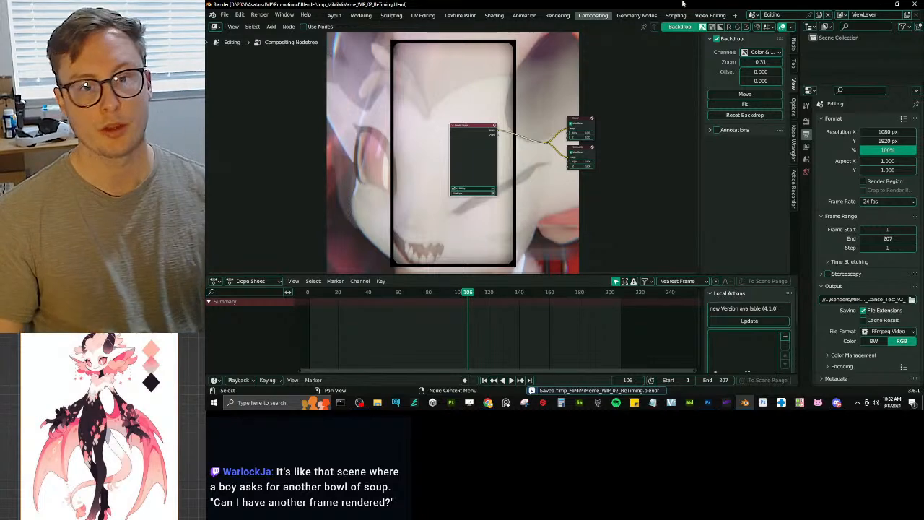
pyautogui.click(753, 15)
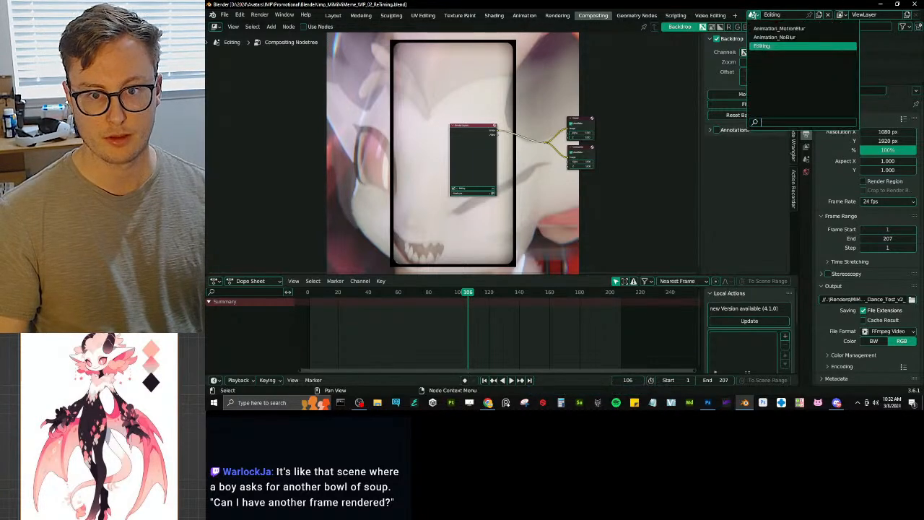
pyautogui.click(779, 28)
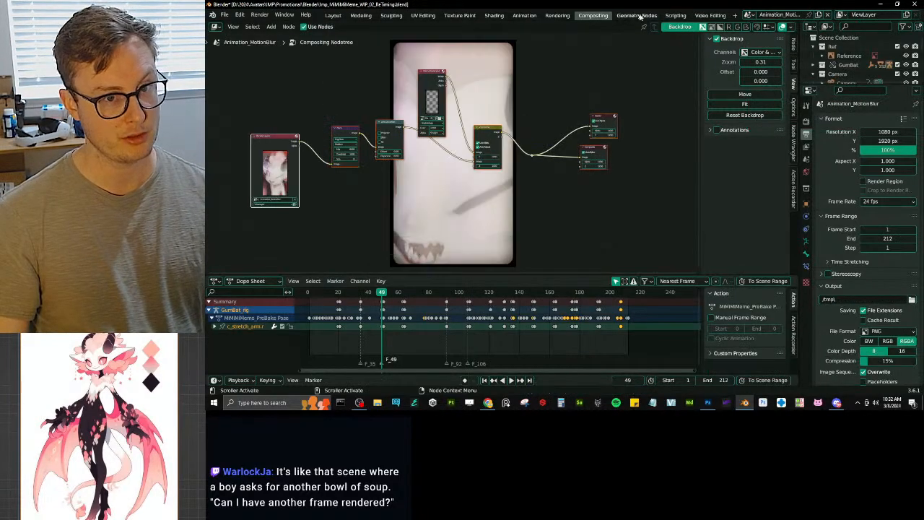
pyautogui.click(710, 15)
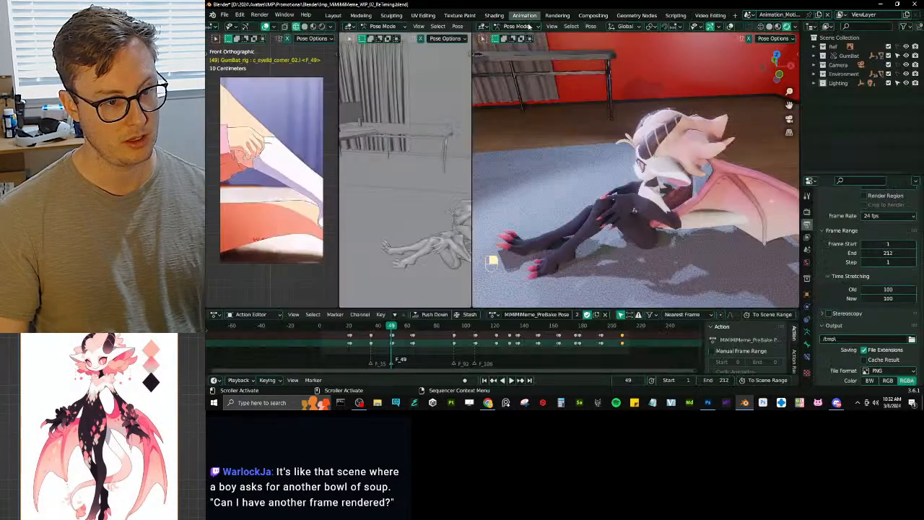
pyautogui.click(525, 15)
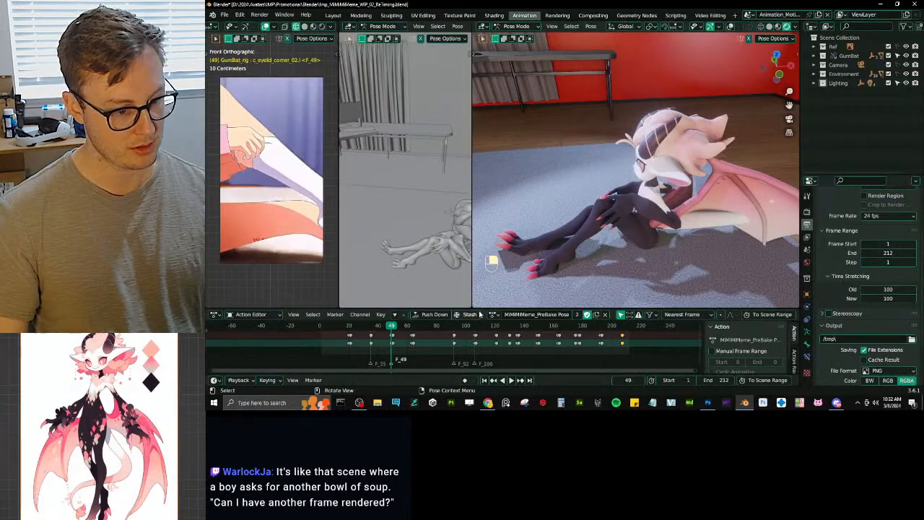
# Step: Show the camera view and inspect the character's pose at frame 207 and at frame 193
pyautogui.moveTo(612, 328); pyautogui.dragTo(621, 327)
pyautogui.press('KP_0')
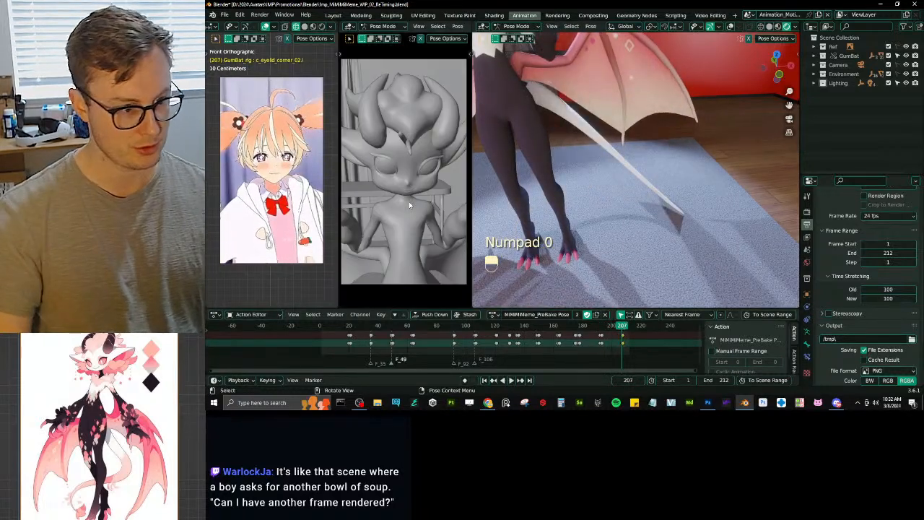
pyautogui.scroll(3, 622, 326)
pyautogui.keyDown('ctrl'); pyautogui.scroll(-5, 622, 327); pyautogui.keyUp('ctrl')
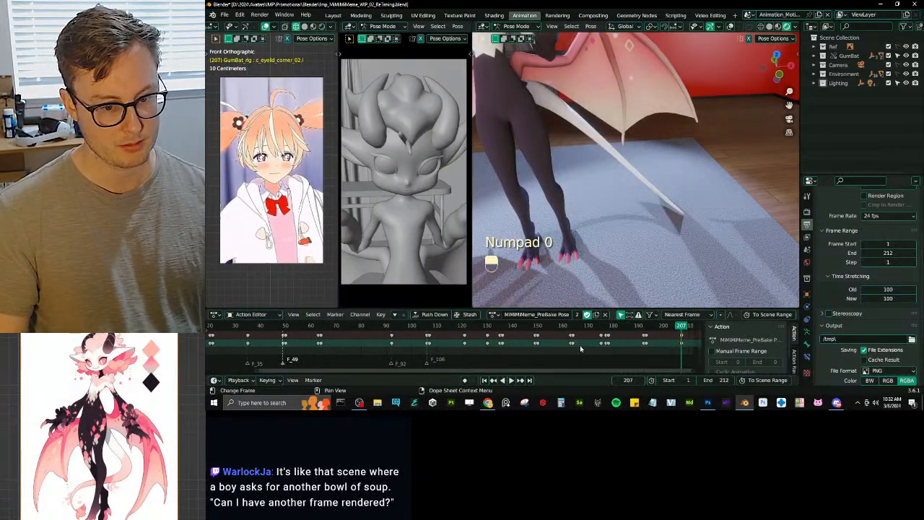
pyautogui.moveTo(620, 328); pyautogui.dragTo(589, 334)
# Step: Switch the character rig to Object Mode and expand the GumBat collection, framing the character's body up close
pyautogui.scroll(-6, 550, 223)
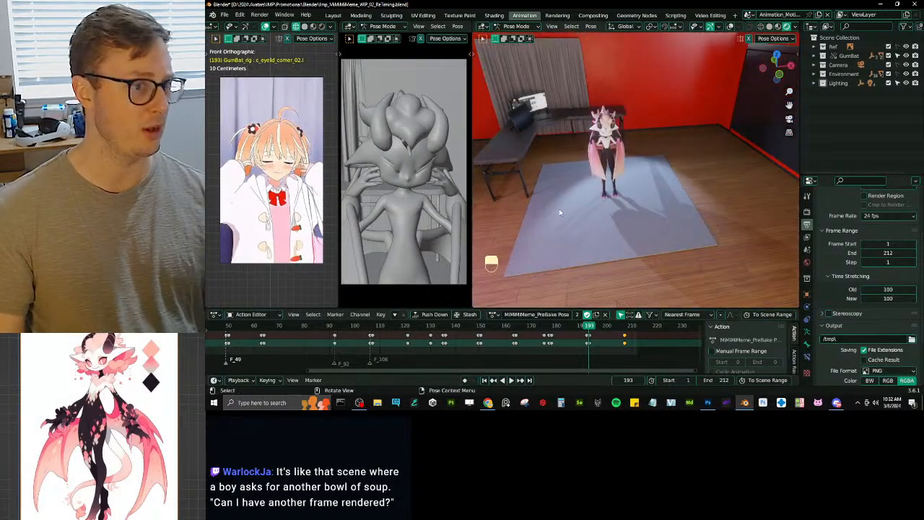
pyautogui.scroll(5, 561, 212)
pyautogui.keyDown('shift'); pyautogui.moveTo(577, 166); pyautogui.dragTo(640, 201, button='middle'); pyautogui.keyUp('shift')
pyautogui.scroll(-1, 639, 201)
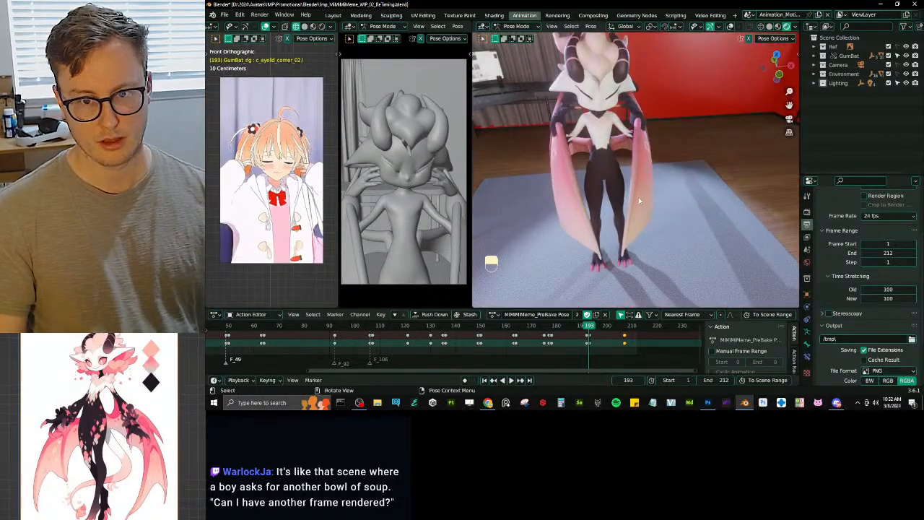
pyautogui.hotkey('ctrl', 'Tab')
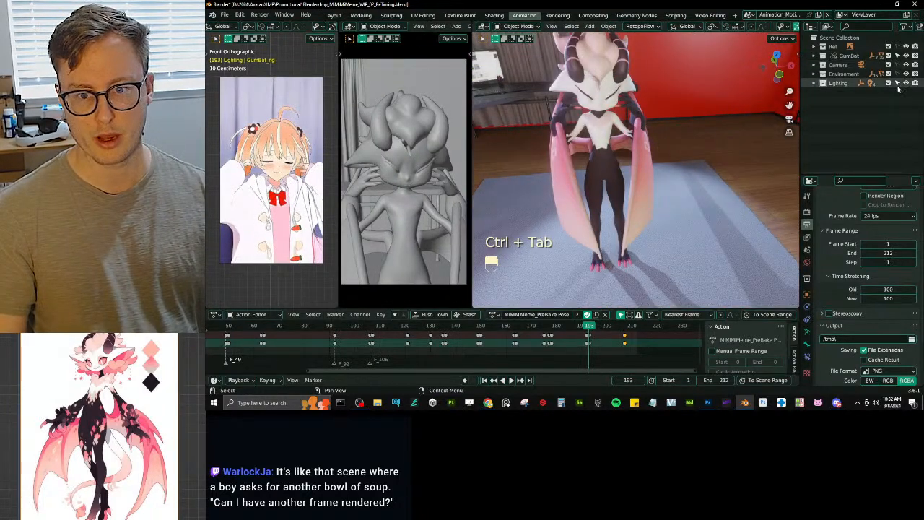
pyautogui.click(822, 56)
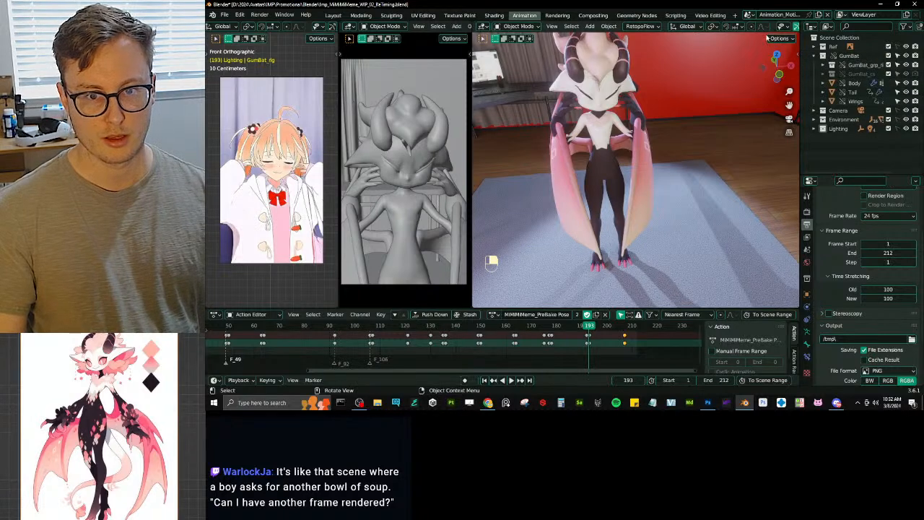
pyautogui.press('KP_1')
pyautogui.moveTo(632, 141); pyautogui.dragTo(666, 187, button='middle')
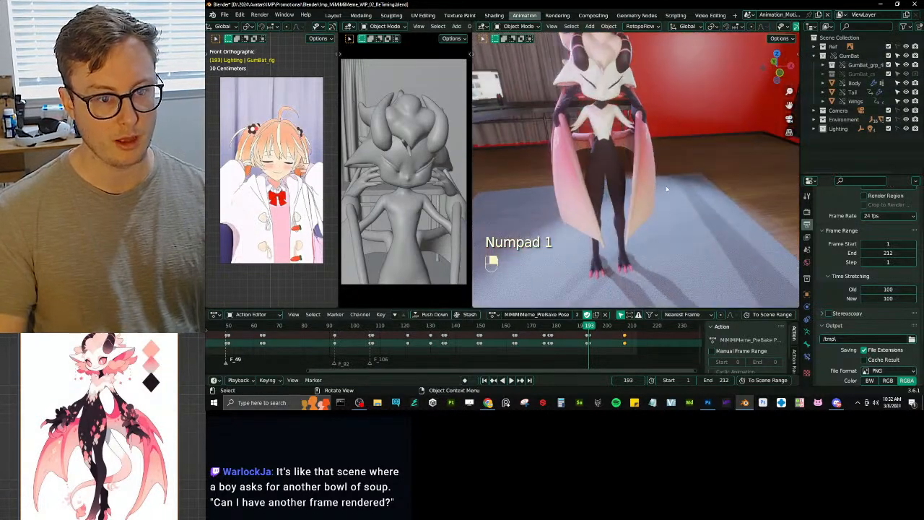
pyautogui.scroll(3, 666, 188)
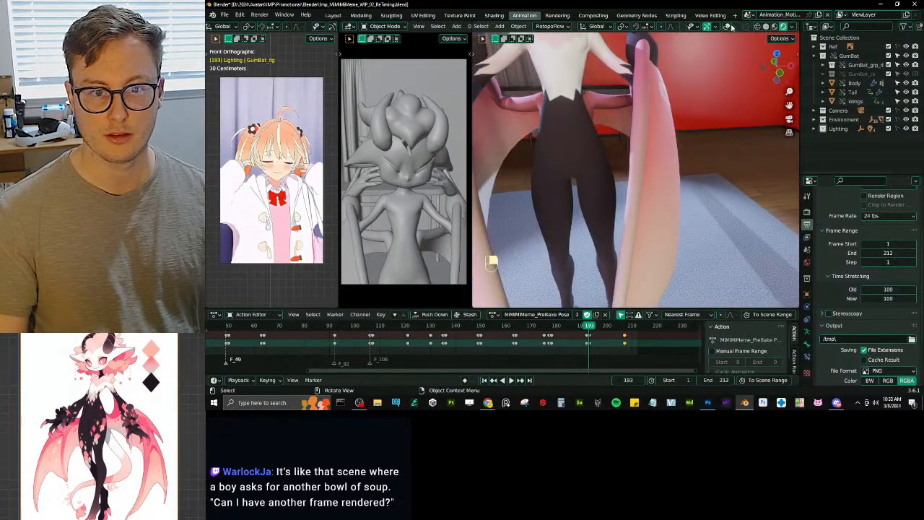
# Step: Show the viewport overlays and put the GumBat rig in Pose Mode, framing the character's torso and arms
pyautogui.click(727, 27)
pyautogui.keyDown('shift'); pyautogui.moveTo(639, 94); pyautogui.dragTo(658, 135, button='middle'); pyautogui.keyUp('shift')
pyautogui.keyDown('ctrl'); pyautogui.moveTo(658, 135); pyautogui.dragTo(649, 180, button='middle'); pyautogui.keyUp('ctrl')
pyautogui.hotkey('ctrl', 'Tab')
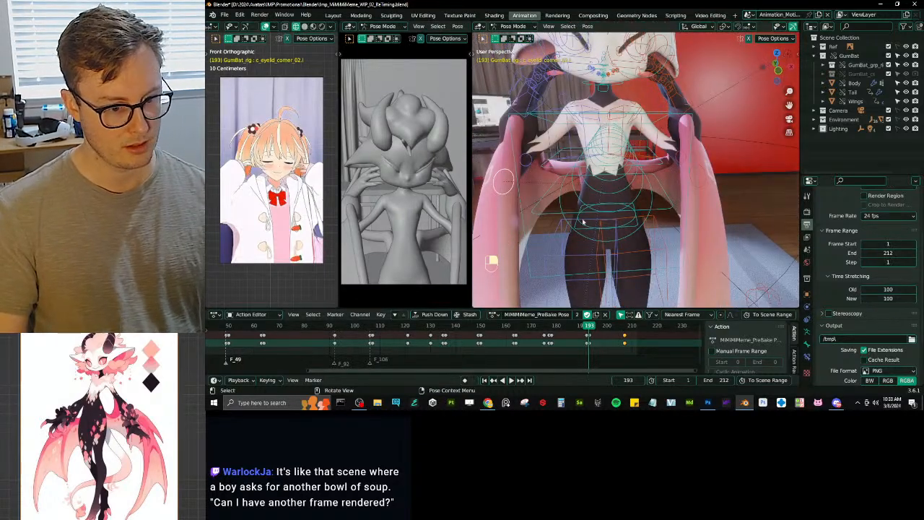
# Step: Step frame by frame from frame 193 to about frame 209 to examine how the arms and wings move
pyautogui.press('space')
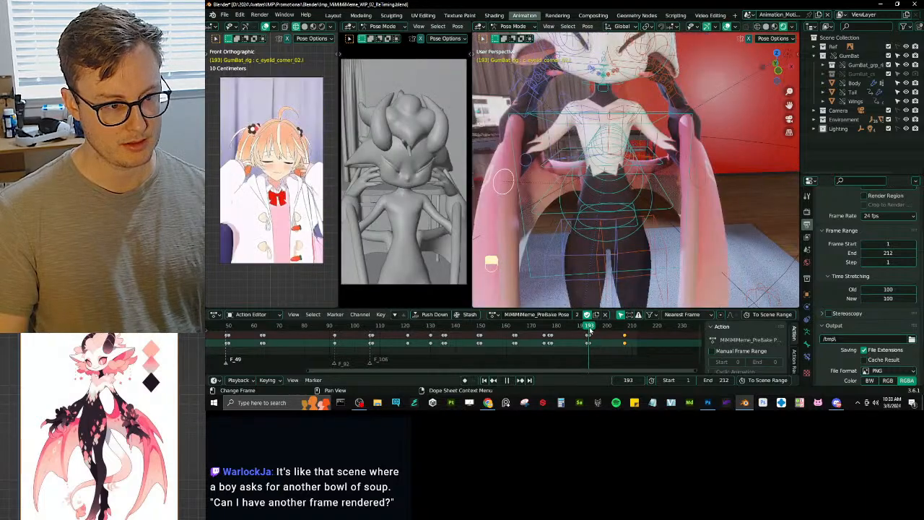
pyautogui.press('Right')
pyautogui.press('Right')
pyautogui.press('Right')
pyautogui.press('Right')
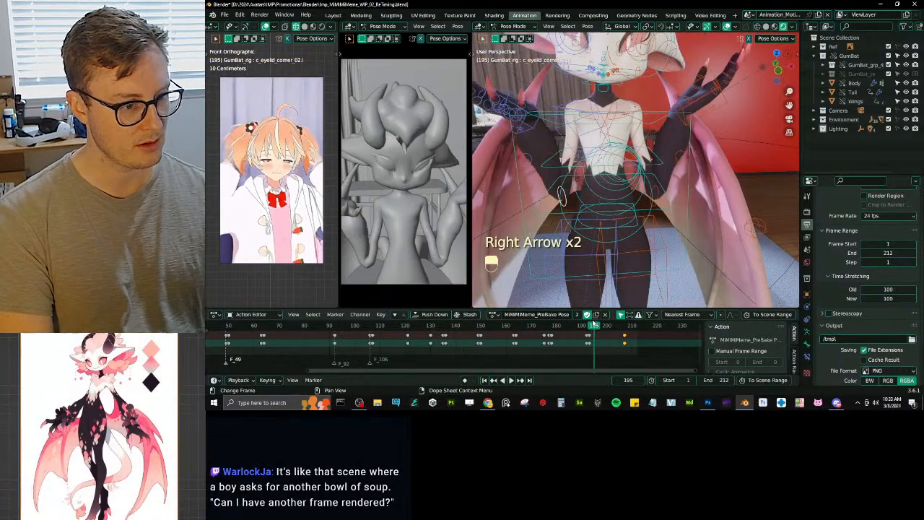
pyautogui.press('Right')
pyautogui.press('Right')
pyautogui.press('Right')
pyautogui.press('Right')
pyautogui.press('Right')
pyautogui.press('Right')
pyautogui.press('Right')
pyautogui.press('Right')
pyautogui.press('Right')
pyautogui.press('Right')
pyautogui.press('Right')
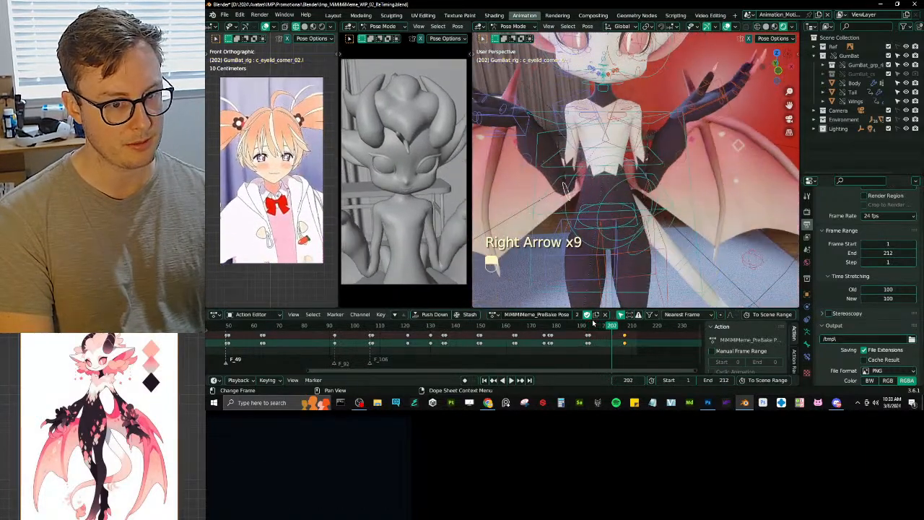
pyautogui.press('Right')
pyautogui.press('Right')
pyautogui.press('Left')
pyautogui.press('Left')
pyautogui.press('Left')
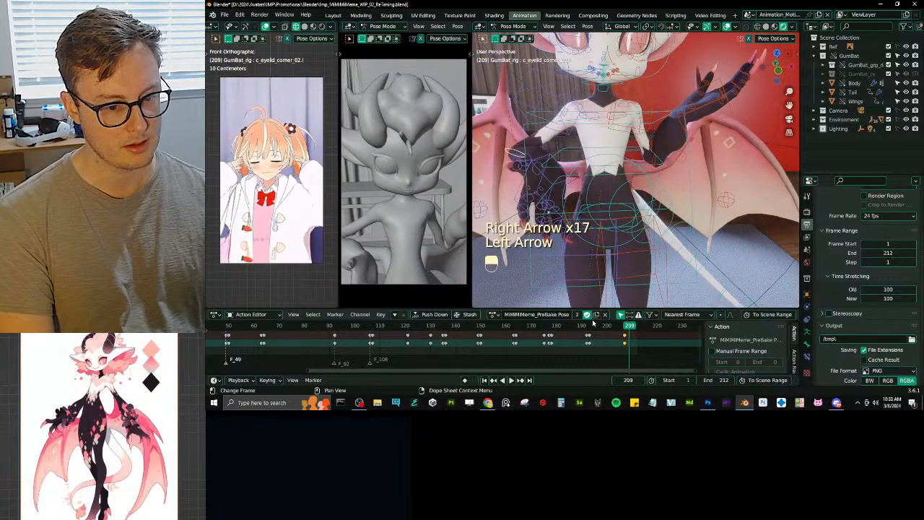
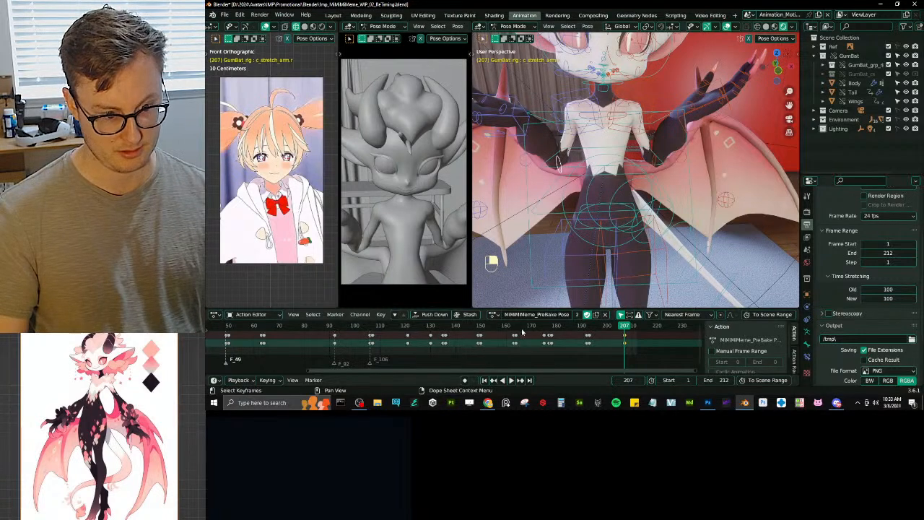
# Step: Try to delete the left arm pole's keyframes at frames 197, 199 and 205 in an enlarged Action Editor
pyautogui.moveTo(480, 308); pyautogui.dragTo(480, 286)
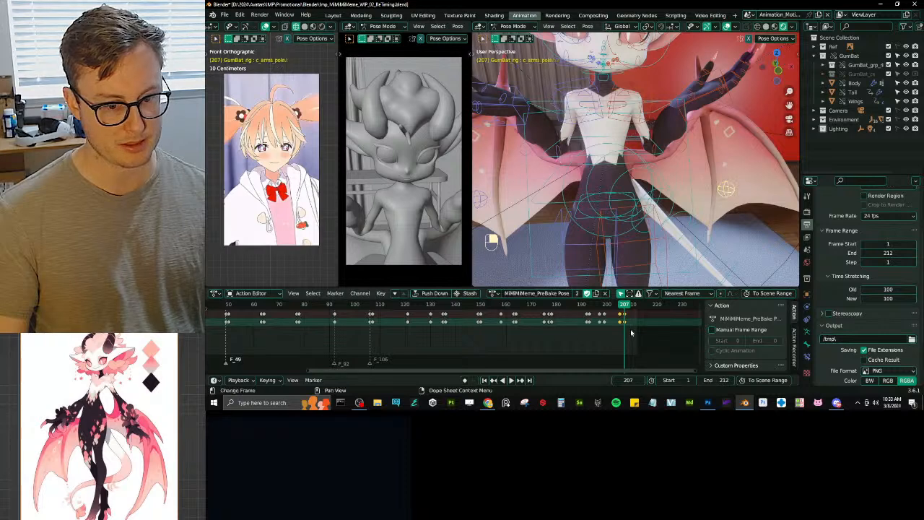
pyautogui.scroll(5, 630, 332)
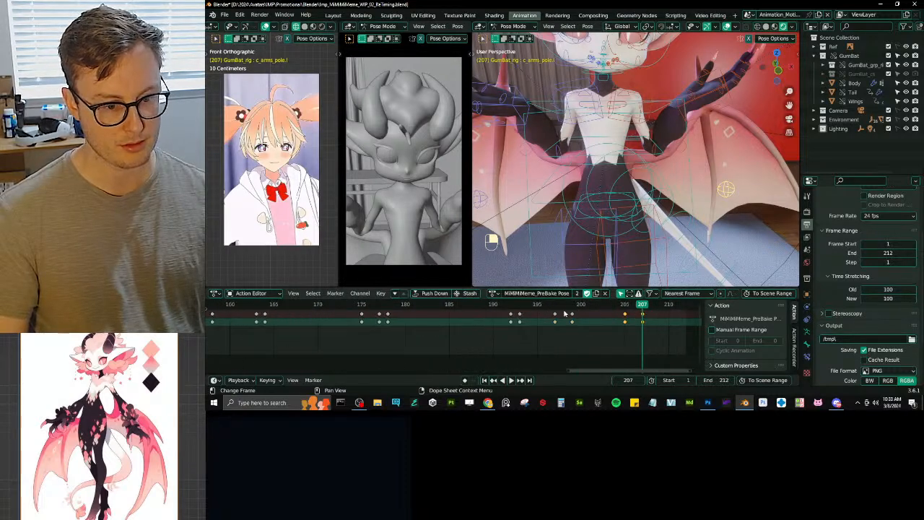
pyautogui.click(564, 314)
pyautogui.press('b')
pyautogui.press('x')
pyautogui.moveTo(630, 336); pyautogui.dragTo(578, 314)
pyautogui.click(631, 334)
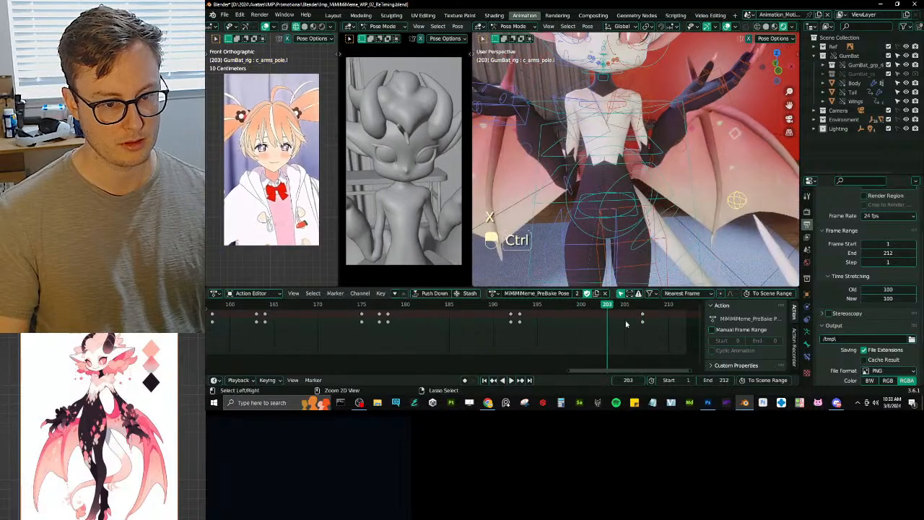
pyautogui.hotkey('ctrl', 'z')
pyautogui.hotkey('ctrl', 'z')
# Step: Delete both arm poles' keyframes at frames 197, 199 and 205 and play back the motion
pyautogui.click(571, 314)
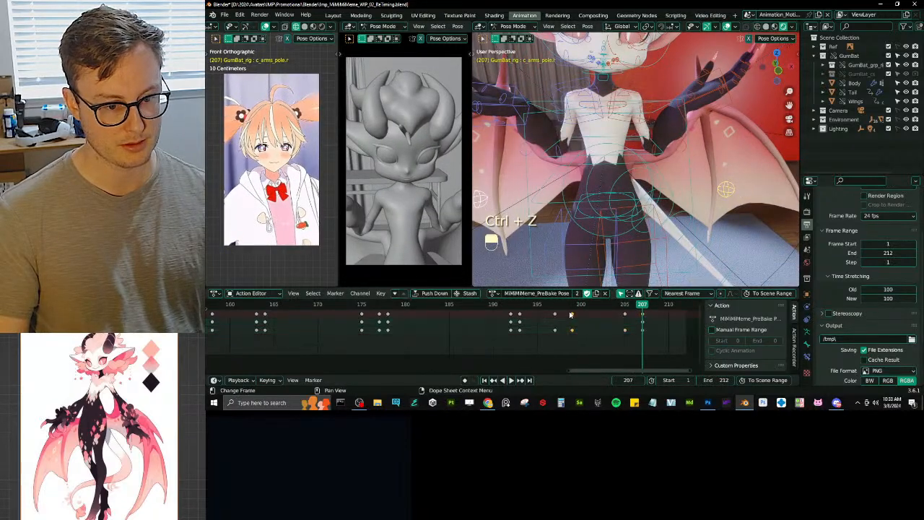
pyautogui.press('x')
pyautogui.click(621, 348)
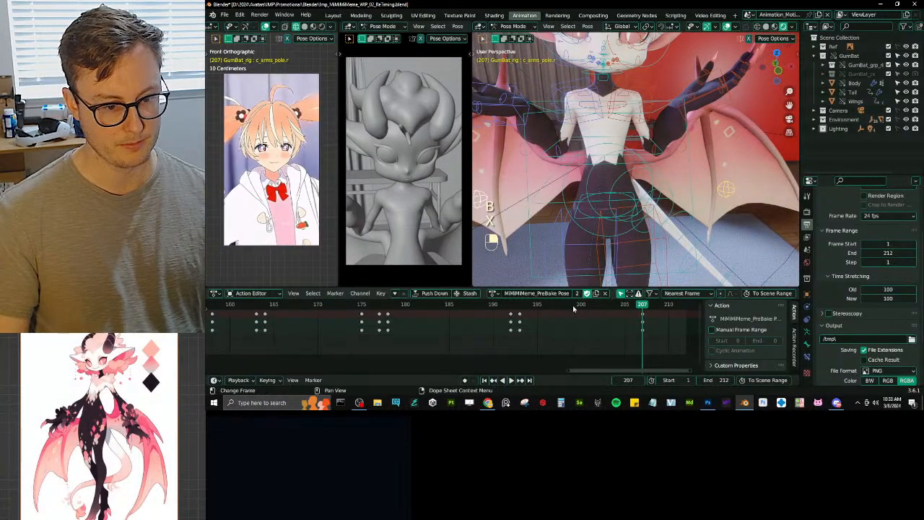
pyautogui.press('space')
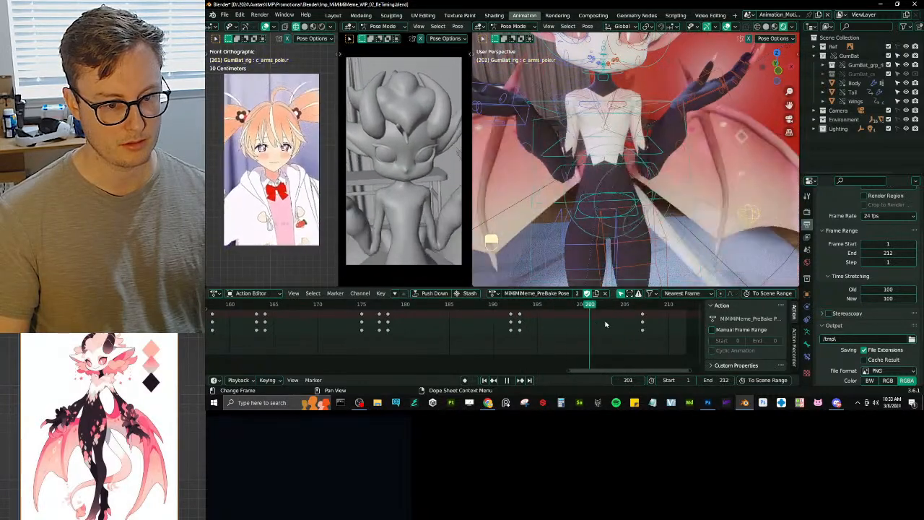
# Step: Duplicate the arm poles' keyframes from frame 193 onto frame 207
pyautogui.moveTo(519, 319); pyautogui.dragTo(559, 308)
pyautogui.hotkey('shift', 'd')
pyautogui.click(642, 315)
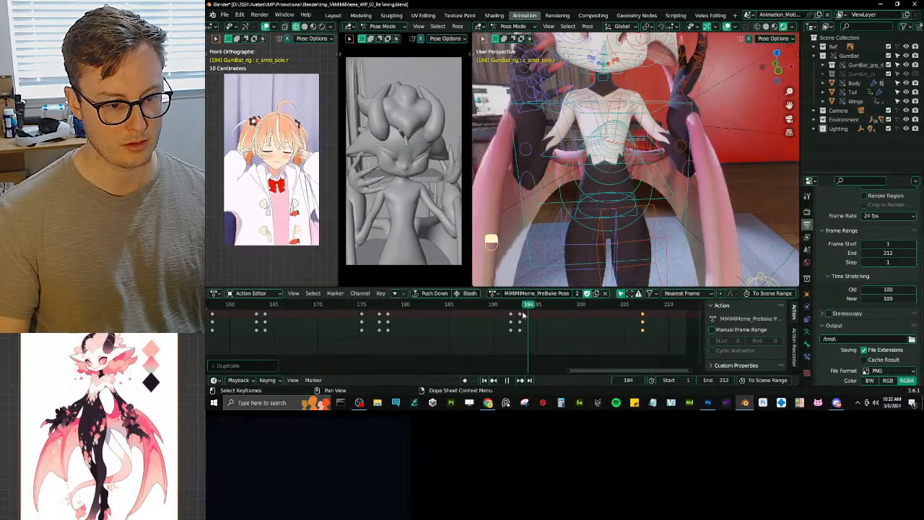
pyautogui.click(520, 315)
# Step: Move both arm poles along the global Y axis at frame 207 and insert a keyframe for them
pyautogui.press('space')
pyautogui.moveTo(672, 193); pyautogui.dragTo(715, 237, button='middle')
pyautogui.scroll(-3, 715, 237)
pyautogui.press('g')
pyautogui.press('y')
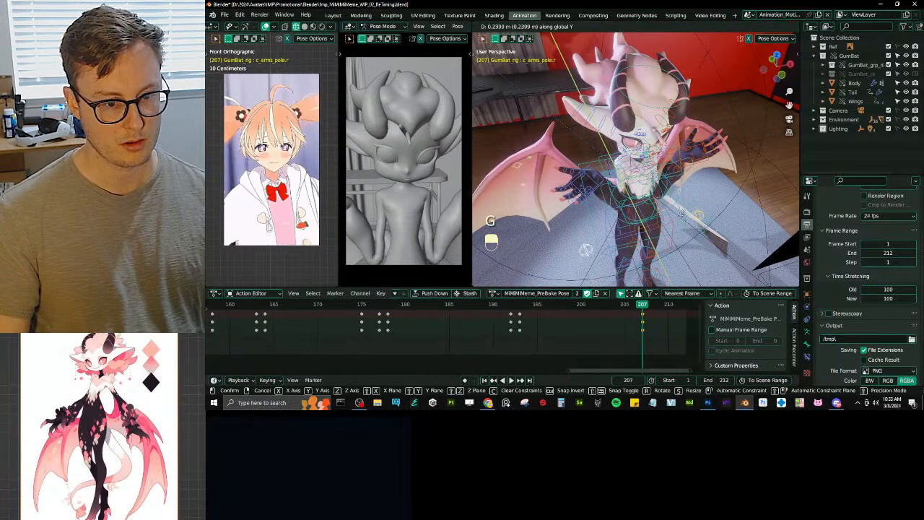
pyautogui.click(672, 204)
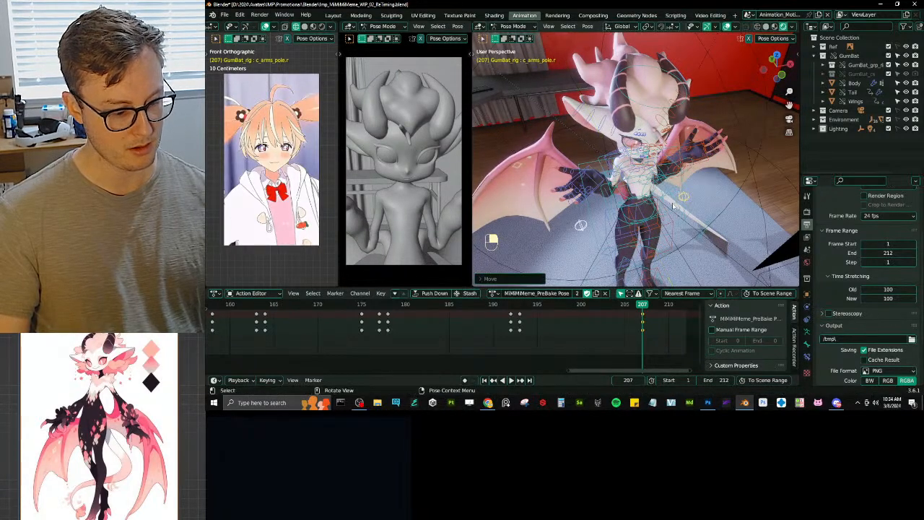
pyautogui.press('i')
pyautogui.click(621, 243)
# Step: Play and scrub the end of the animation to check the elbow motion leading up to frame 207
pyautogui.hotkey('shift', 'ctrl', 'space')
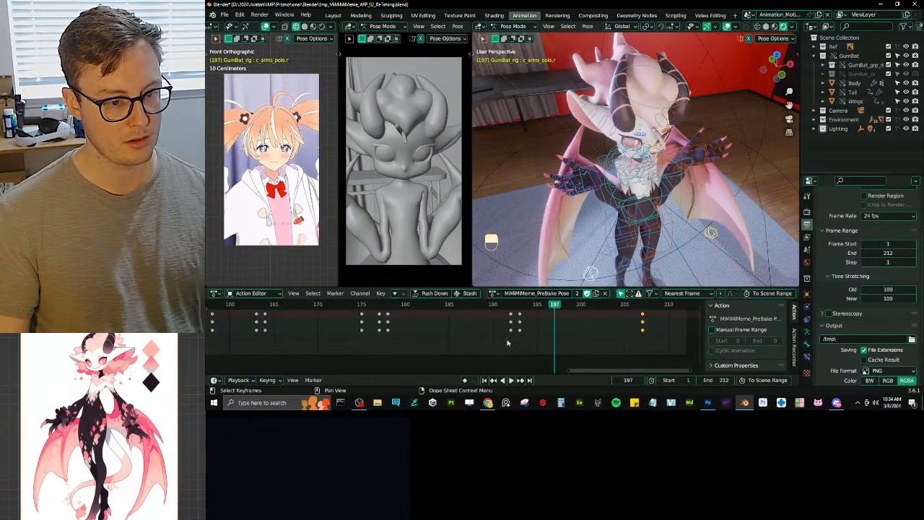
pyautogui.moveTo(527, 309); pyautogui.dragTo(522, 307)
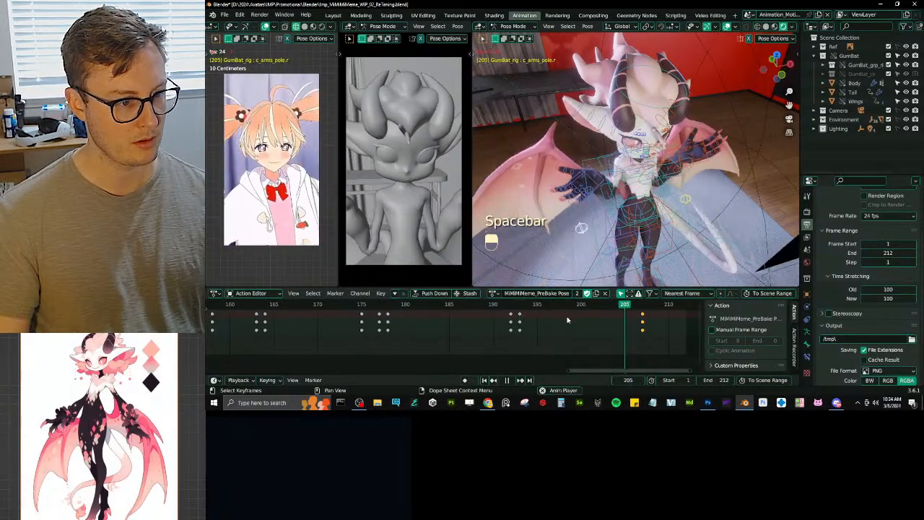
pyautogui.press('space')
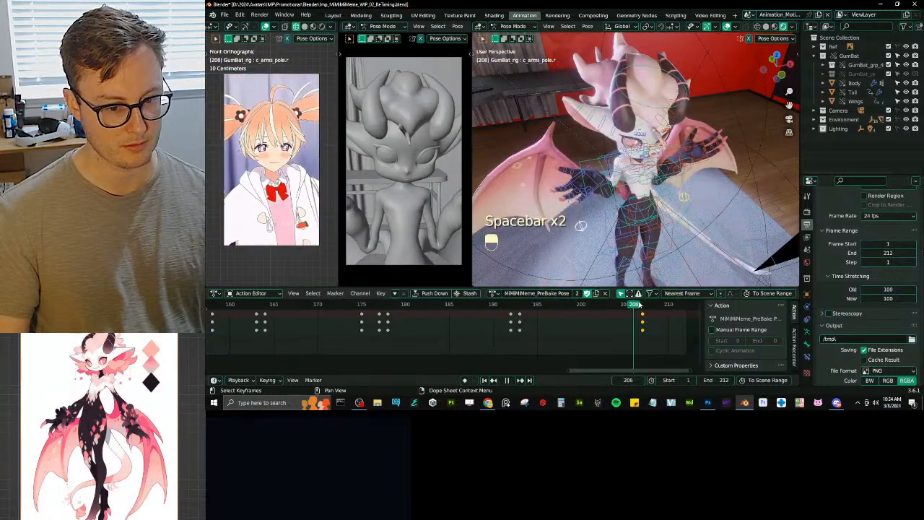
pyautogui.moveTo(664, 309); pyautogui.dragTo(464, 326)
# Step: Delete the unwanted late keyframe on the right hand IK control and play back the end of the animation
pyautogui.click(596, 182)
pyautogui.press('x')
pyautogui.press('space')
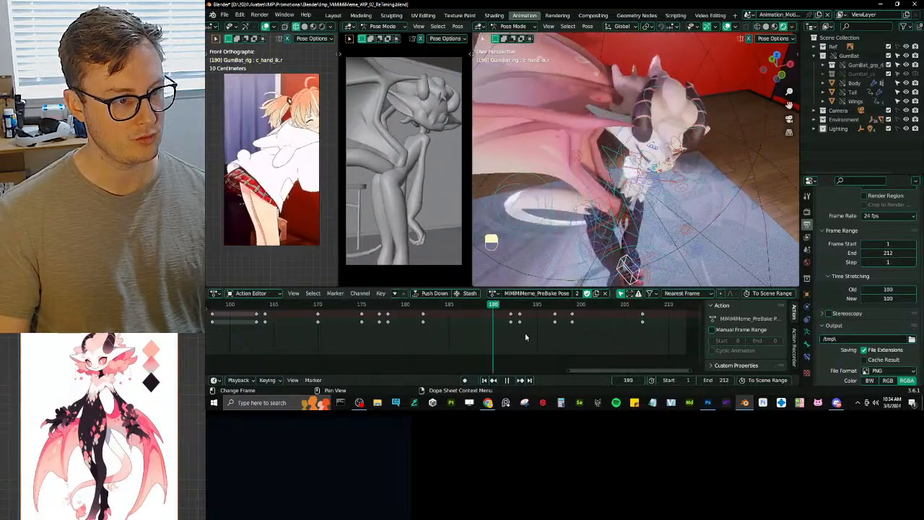
pyautogui.press('space')
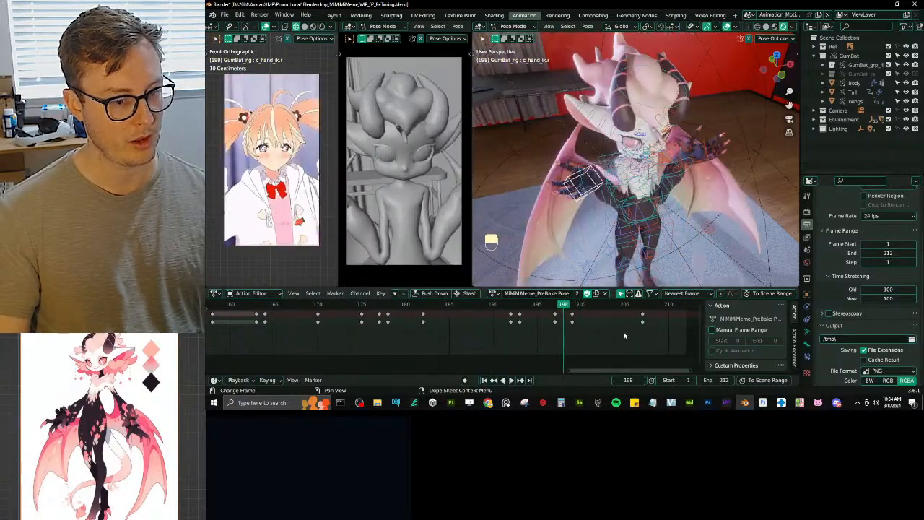
# Step: Switch the GumBat rig to Object Mode and save the blend file
pyautogui.hotkey('ctrl', 'Tab')
pyautogui.hotkey('ctrl', 'Tab')
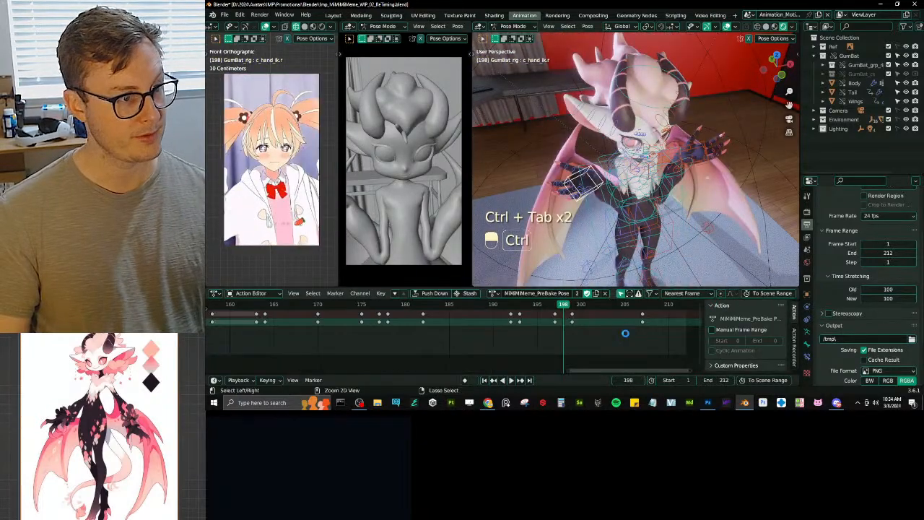
pyautogui.hotkey('ctrl', 's')
pyautogui.hotkey('ctrl', 'Tab')
pyautogui.hotkey('ctrl', 's')
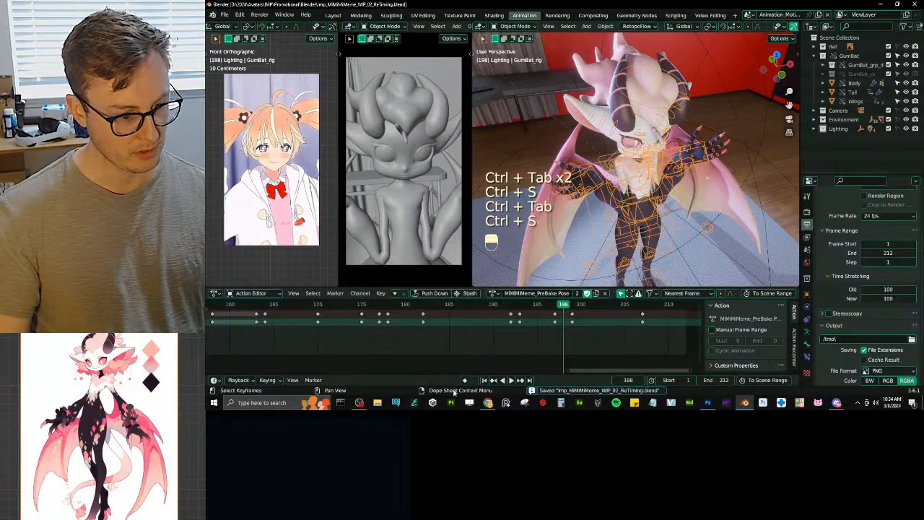
# Step: Switch to File Explorer and open the folder 2024\Avatars\IMP\Promotional\Renders\MiMiMiMeme Dance on drive D
pyautogui.click(377, 402)
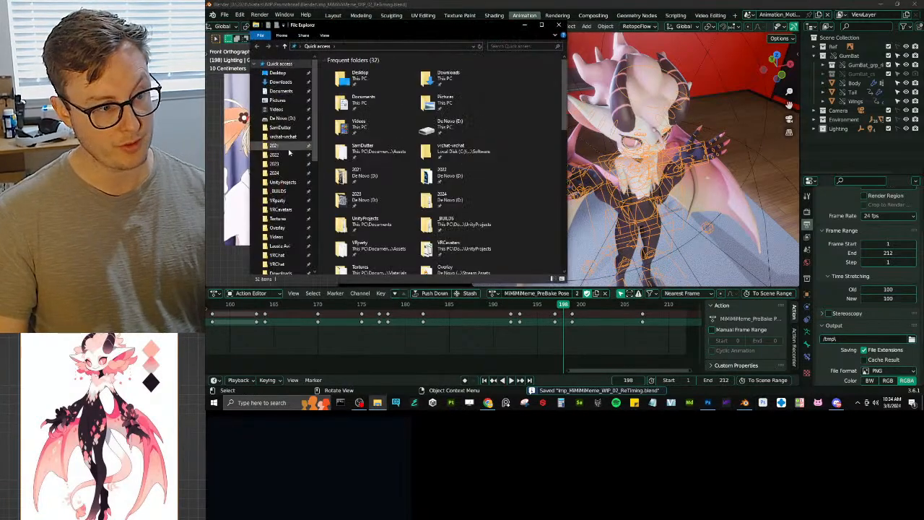
pyautogui.click(280, 174)
pyautogui.doubleClick(361, 70)
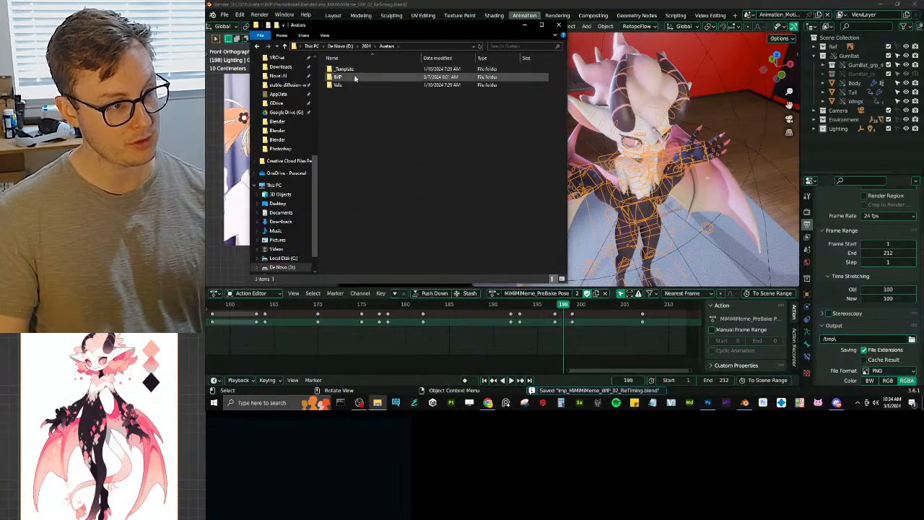
pyautogui.doubleClick(354, 77)
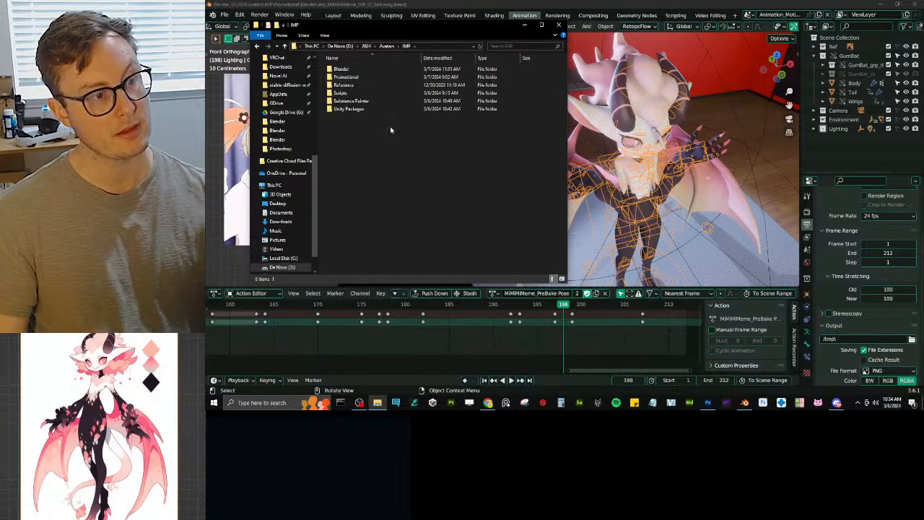
pyautogui.doubleClick(347, 77)
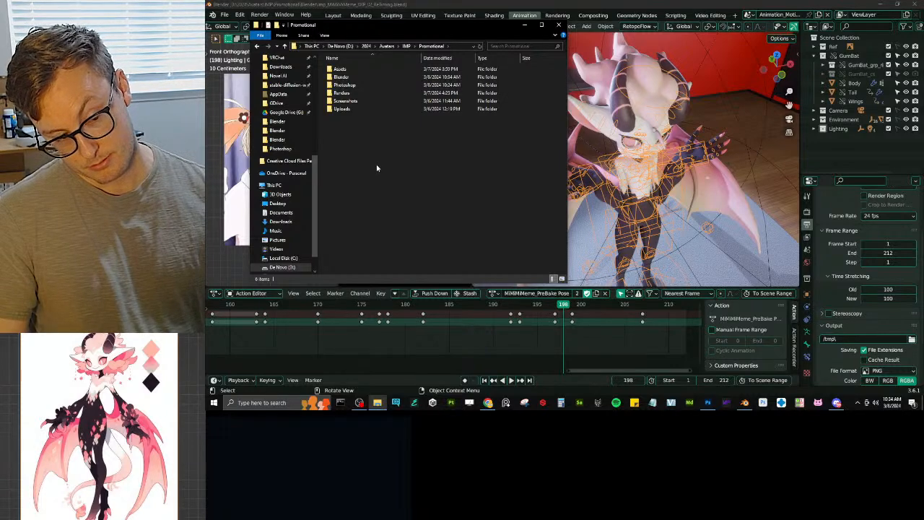
pyautogui.doubleClick(344, 93)
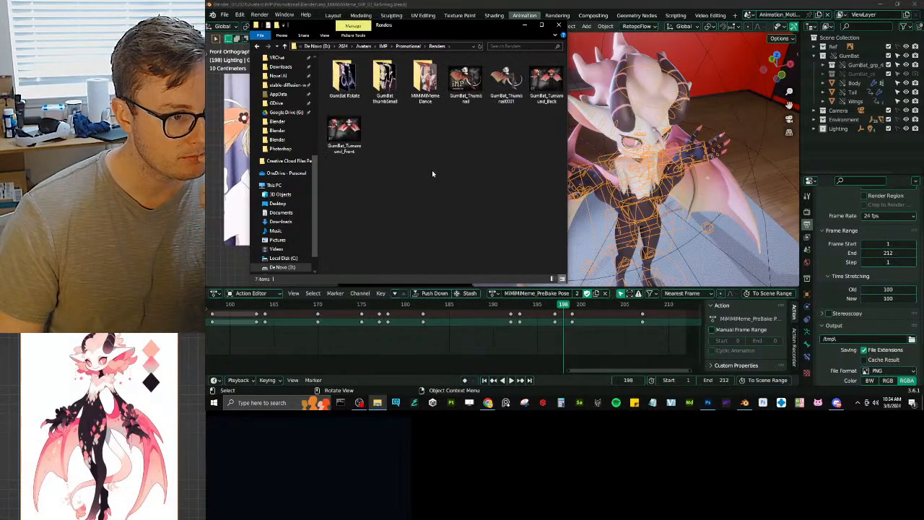
pyautogui.doubleClick(425, 77)
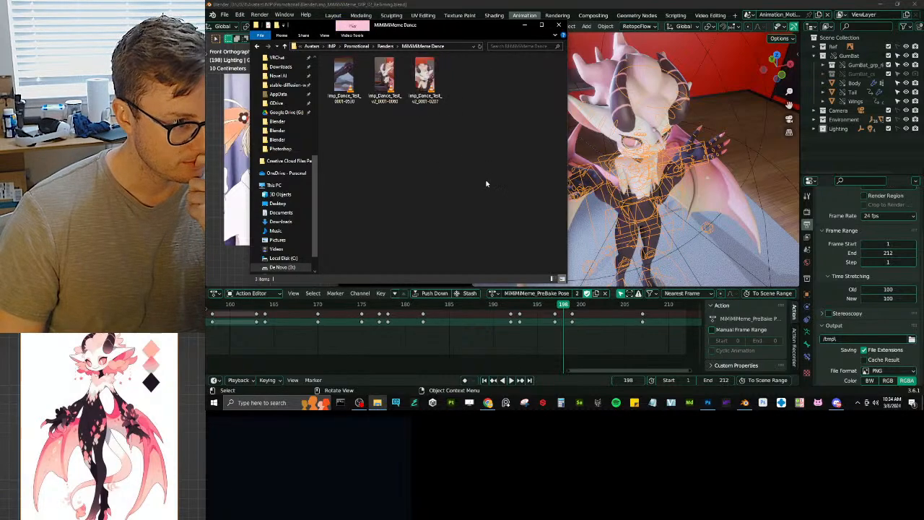
# Step: Play the test render Imp_Dance_Test_v2_0001-0207 and scrub through its poses for errors, closing the video player at the end
pyautogui.doubleClick(426, 80)
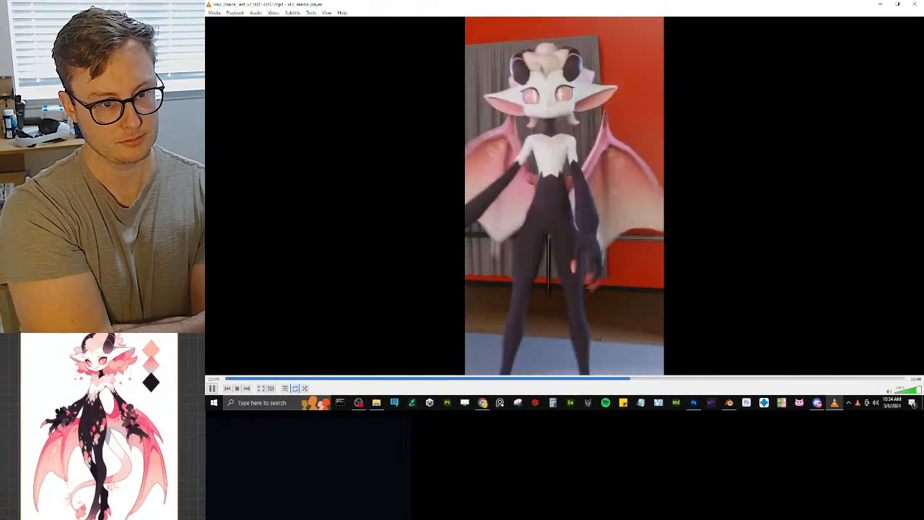
pyautogui.click(213, 388)
pyautogui.moveTo(627, 379); pyautogui.dragTo(562, 380)
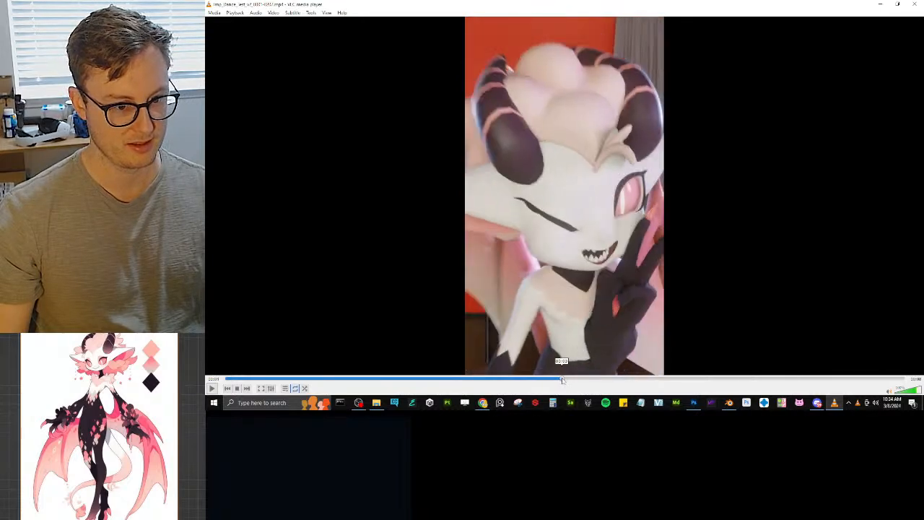
pyautogui.press('space')
pyautogui.click(562, 379)
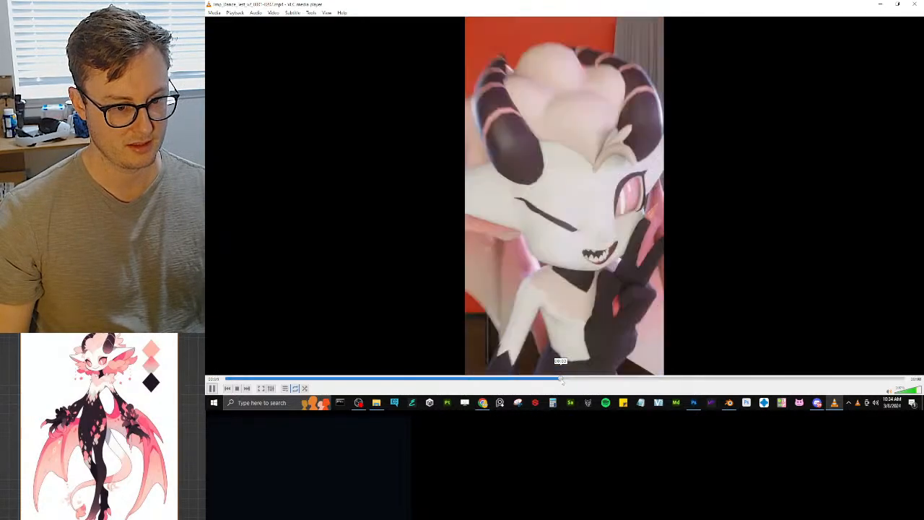
pyautogui.click(564, 379)
pyautogui.press('space')
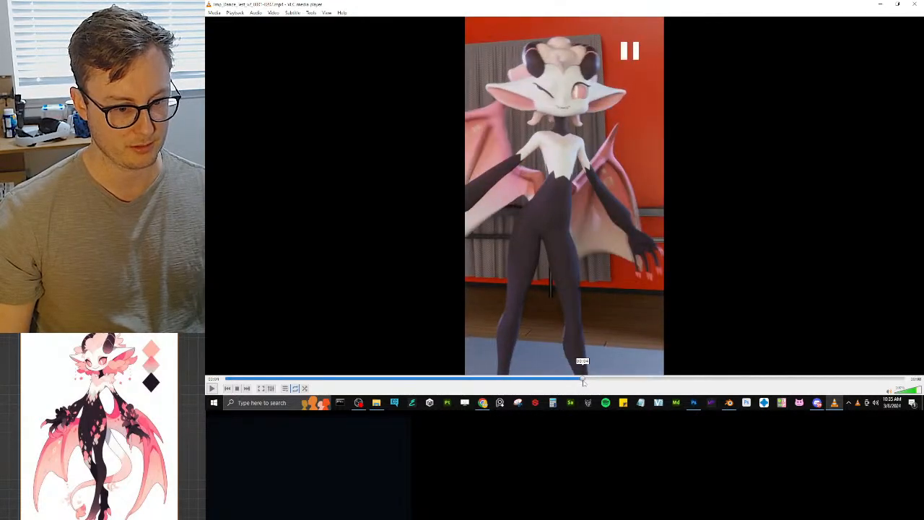
pyautogui.moveTo(597, 380); pyautogui.dragTo(352, 400)
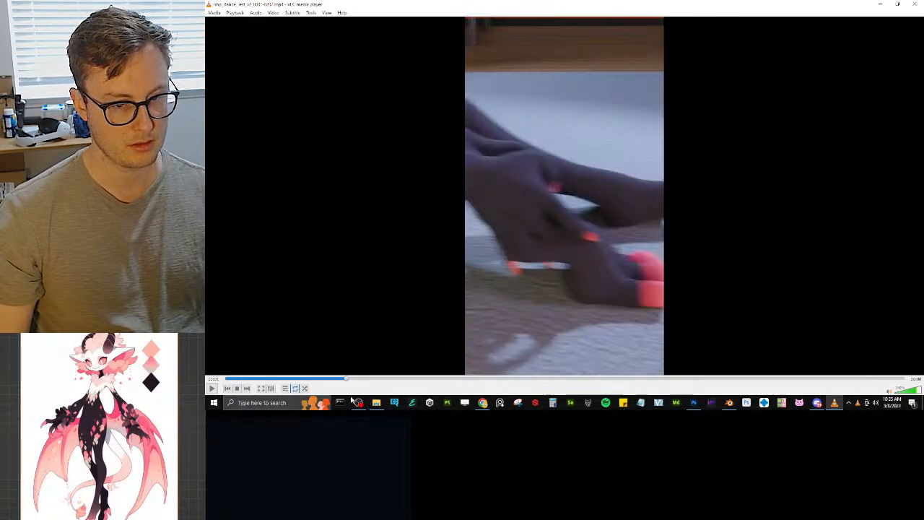
pyautogui.click(914, 4)
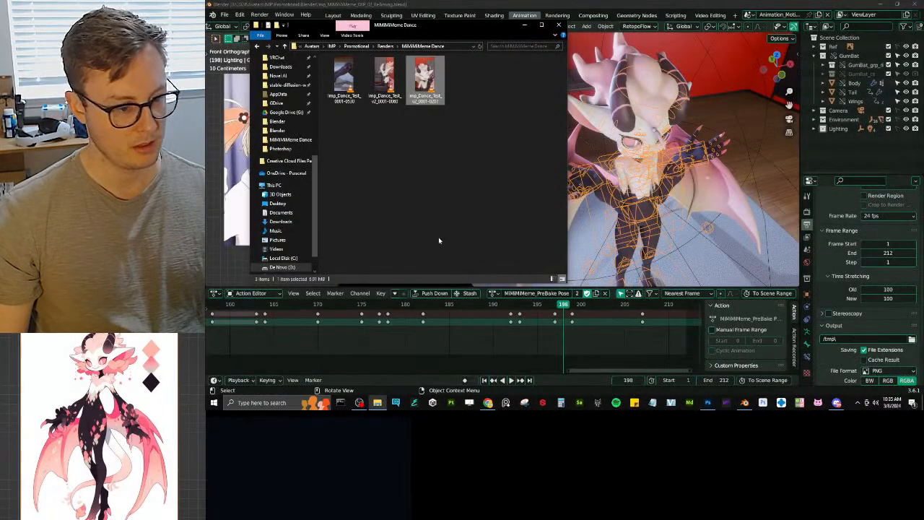
# Step: Switch back to Blender and review the opening seated pose from frame 9 through frame 21
pyautogui.click(355, 328)
pyautogui.keyDown('ctrl'); pyautogui.hscroll(-10, 355, 328); pyautogui.keyUp('ctrl')
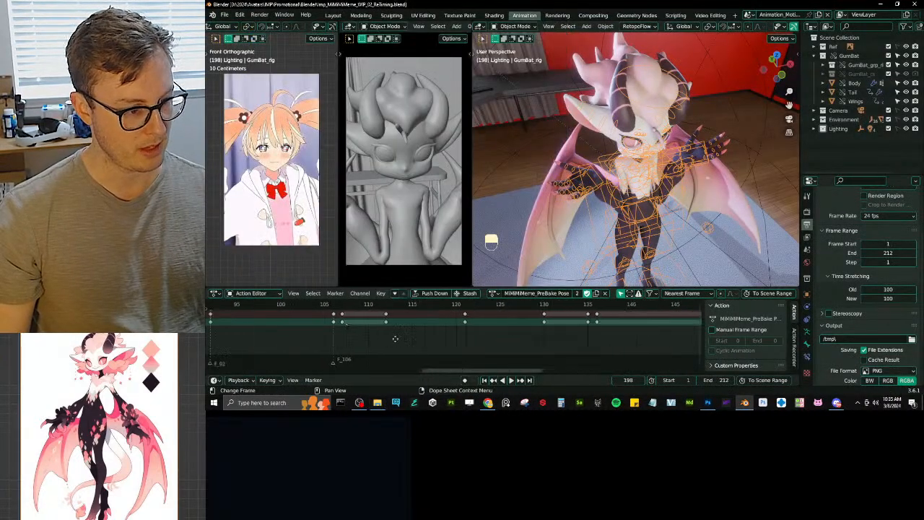
pyautogui.keyDown('ctrl'); pyautogui.hscroll(-5, 557, 340); pyautogui.keyUp('ctrl')
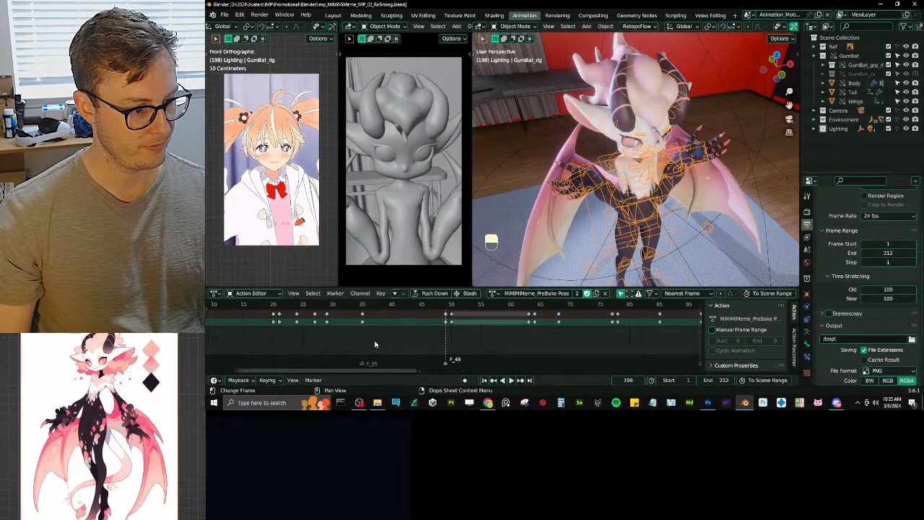
pyautogui.scroll(-3, 375, 344)
pyautogui.moveTo(319, 346); pyautogui.dragTo(531, 352, button='middle')
pyautogui.click(470, 309)
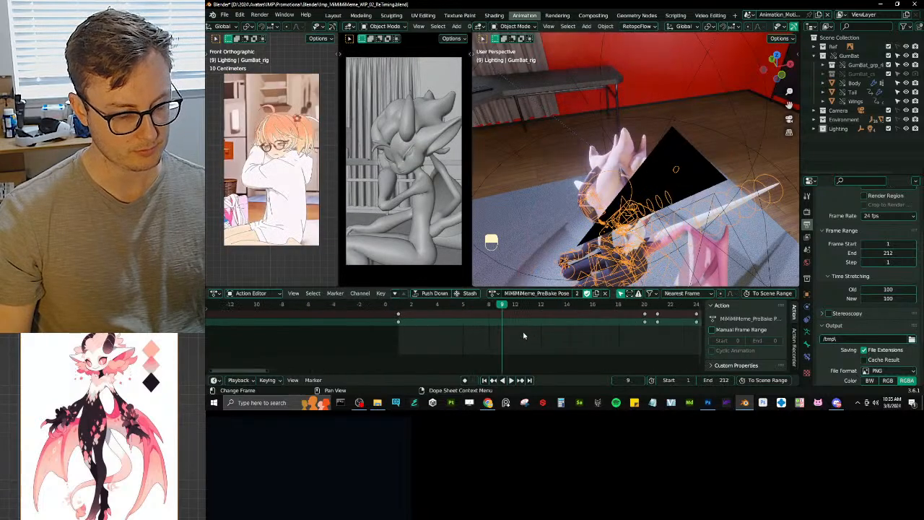
pyautogui.moveTo(585, 337); pyautogui.dragTo(438, 346, button='middle')
pyautogui.click(517, 307)
pyautogui.press('space')
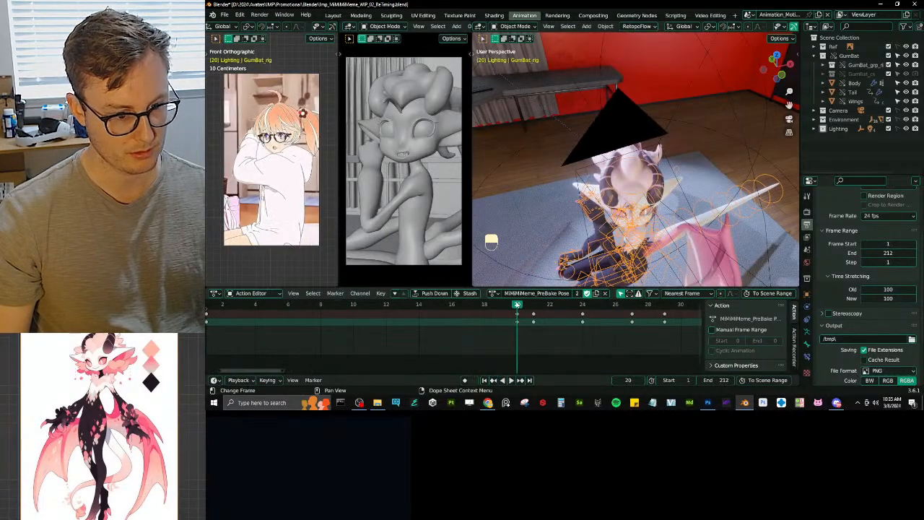
pyautogui.moveTo(517, 305); pyautogui.dragTo(531, 304)
# Step: Put the GumBat rig in Pose Mode at frame 21 and select the left foot IK control
pyautogui.moveTo(612, 179); pyautogui.dragTo(624, 214, button='middle')
pyautogui.scroll(4, 627, 215)
pyautogui.hotkey('ctrl', 'Tab')
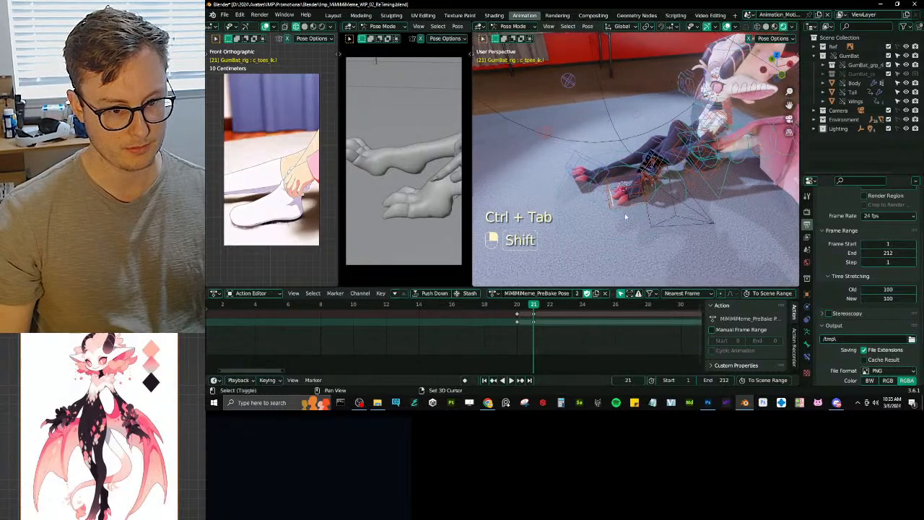
pyautogui.scroll(2, 624, 214)
pyautogui.click(608, 228)
pyautogui.scroll(-1, 551, 322)
pyautogui.keyDown('shift'); pyautogui.moveTo(601, 324); pyautogui.dragTo(574, 326, button='middle'); pyautogui.keyUp('shift')
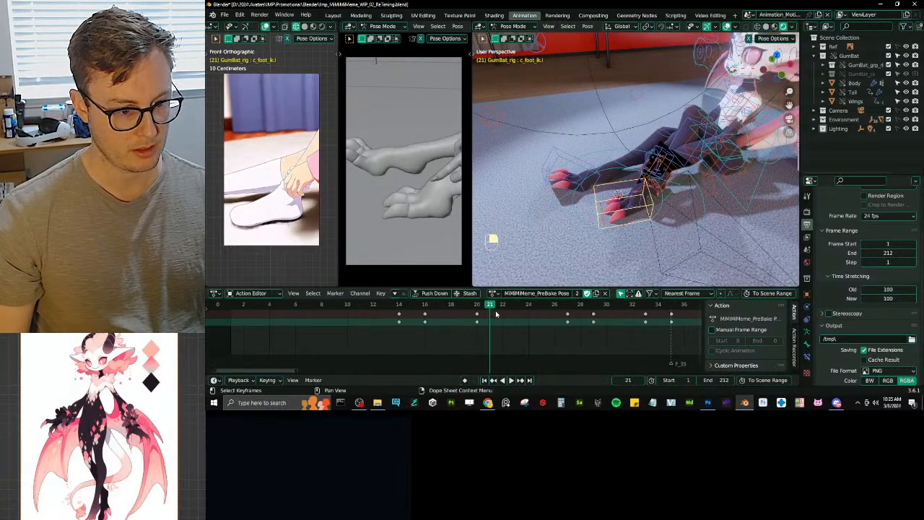
# Step: Check the left foot's motion up to frame 27 and delete its IK control's keyframes at frames 20 and 27
pyautogui.moveTo(496, 308); pyautogui.dragTo(568, 312)
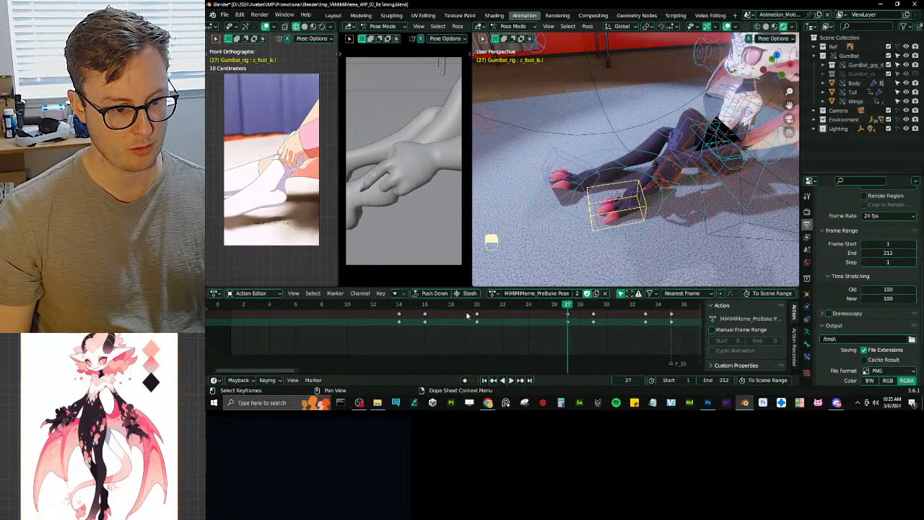
pyautogui.press('b')
pyautogui.moveTo(466, 311); pyautogui.dragTo(579, 348)
pyautogui.press('x')
pyautogui.click(579, 348)
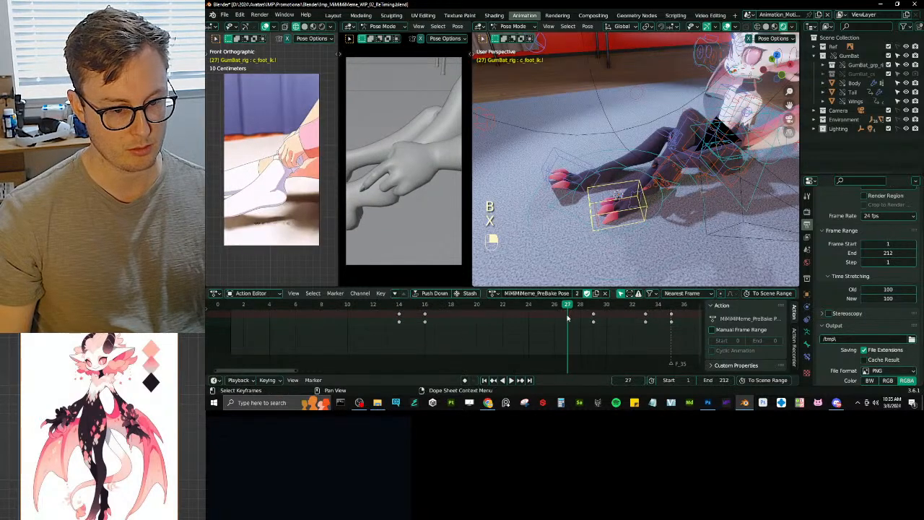
# Step: Review the left foot up to frame 35 and delete its IK control's keyframes at frames 29, 33 and 35
pyautogui.moveTo(541, 305); pyautogui.dragTo(671, 317)
pyautogui.keyDown('shift'); pyautogui.moveTo(660, 323); pyautogui.dragTo(498, 333, button='middle'); pyautogui.keyUp('shift')
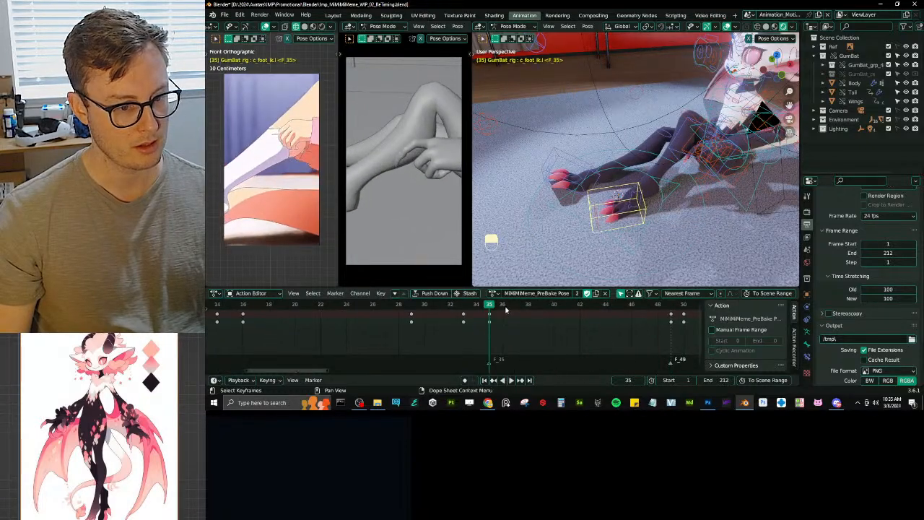
pyautogui.press('space')
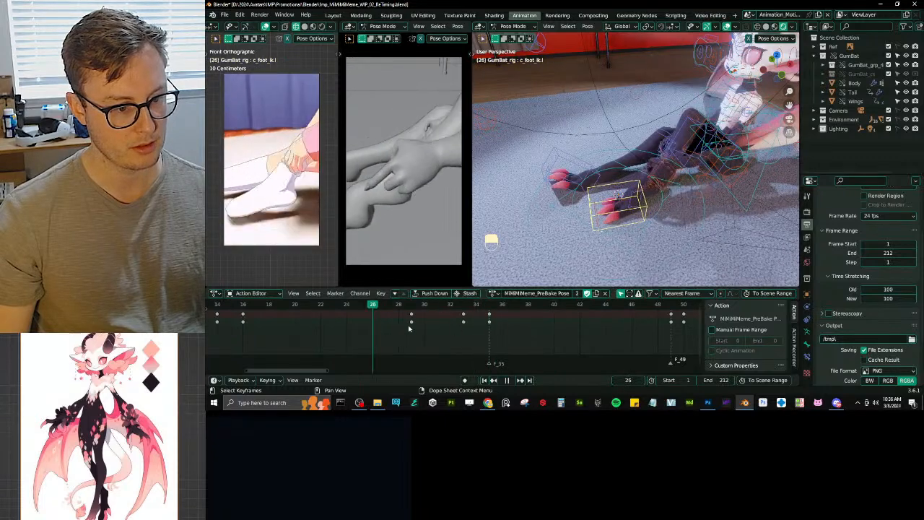
pyautogui.press('b')
pyautogui.moveTo(396, 312); pyautogui.dragTo(516, 326)
pyautogui.press('x')
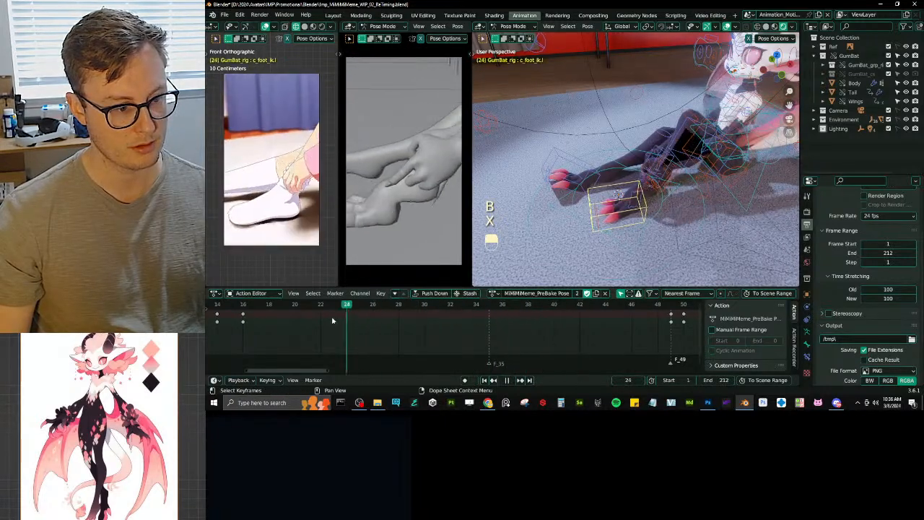
# Step: Duplicate the left foot IK keyframe at frame 16 to frame 49 and play back the seated section
pyautogui.hotkey('shift', 'd')
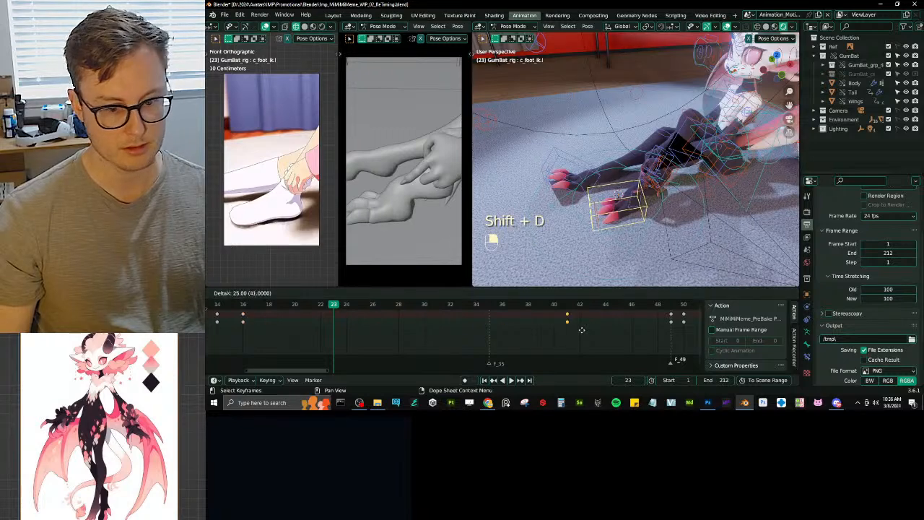
pyautogui.press('space')
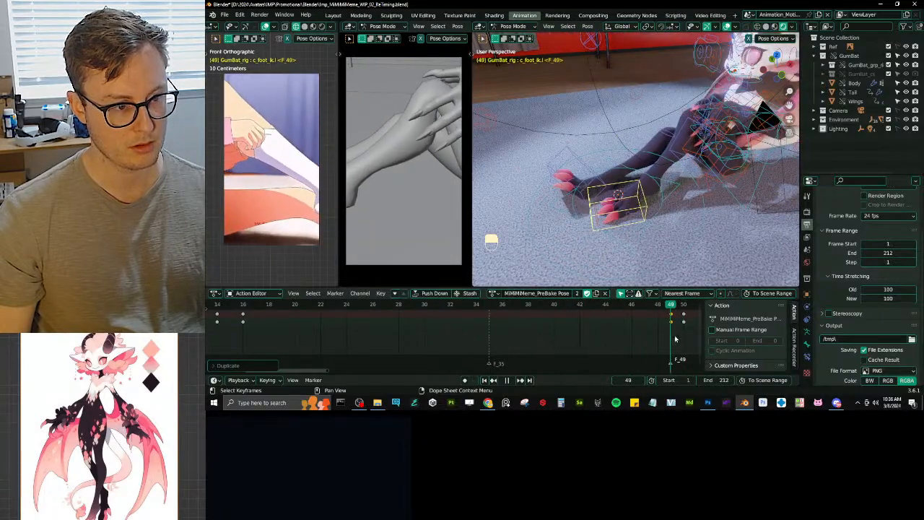
pyautogui.moveTo(306, 337); pyautogui.dragTo(514, 334)
# Step: Play and scrub the standing section from frame 49 onward, examining the feet for sliding around frames 108 to 114
pyautogui.scroll(-4, 515, 333)
pyautogui.keyDown('shift'); pyautogui.moveTo(677, 322); pyautogui.dragTo(437, 318, button='middle'); pyautogui.keyUp('shift')
pyautogui.scroll(-1, 622, 328)
pyautogui.moveTo(441, 306); pyautogui.dragTo(600, 317)
pyautogui.press('space')
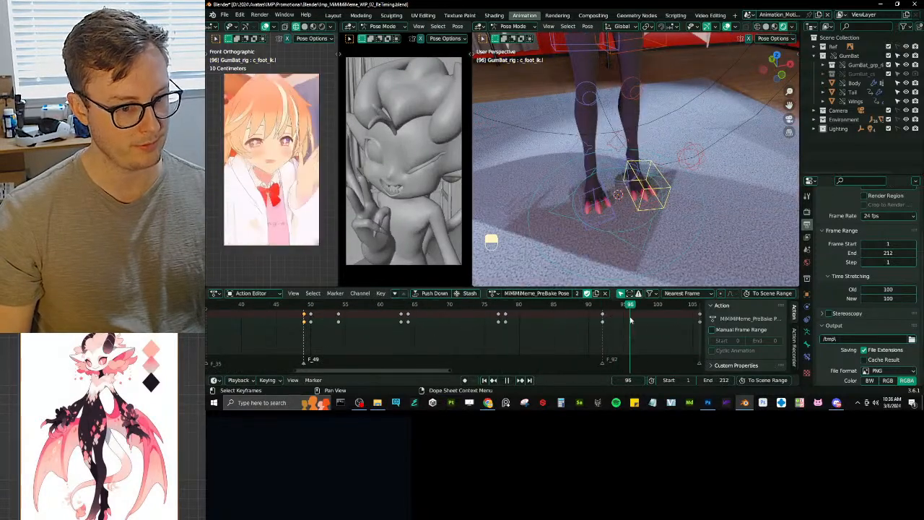
pyautogui.moveTo(630, 320); pyautogui.dragTo(384, 322, button='middle')
pyautogui.press('space')
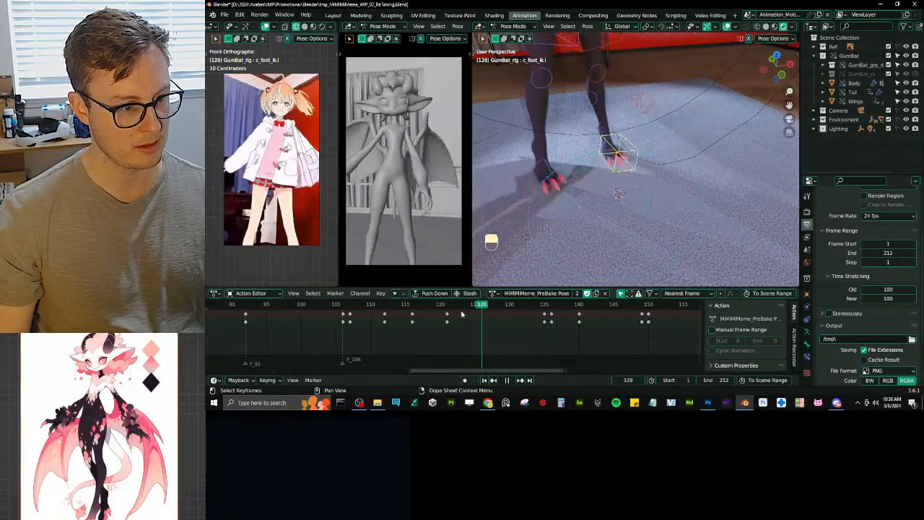
pyautogui.moveTo(384, 319); pyautogui.dragTo(360, 322)
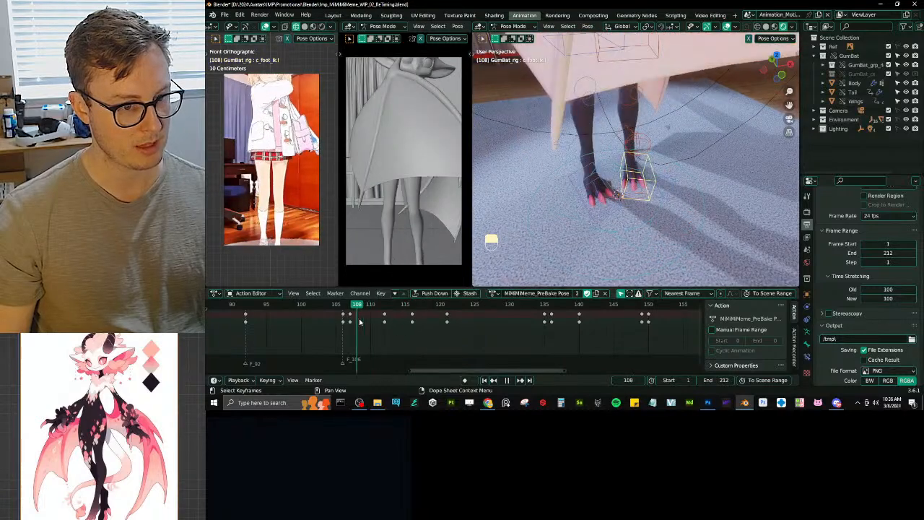
pyautogui.press('Escape')
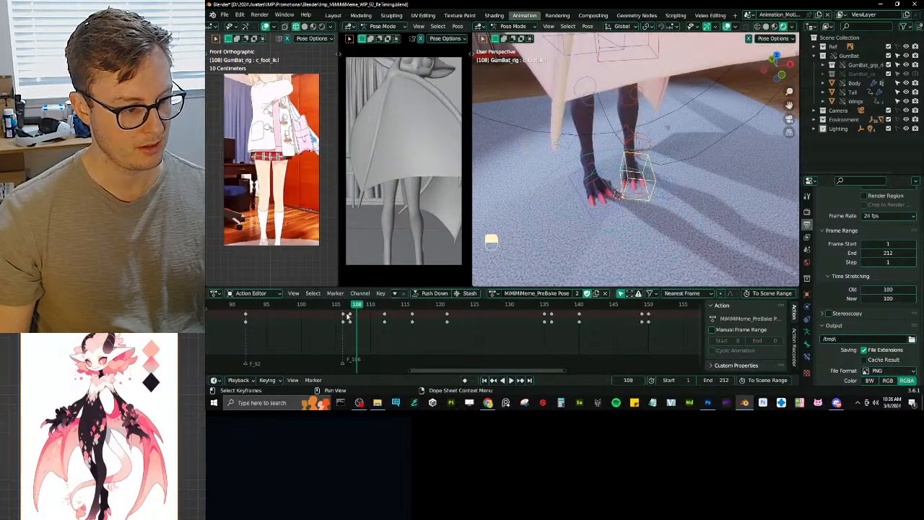
pyautogui.press('space')
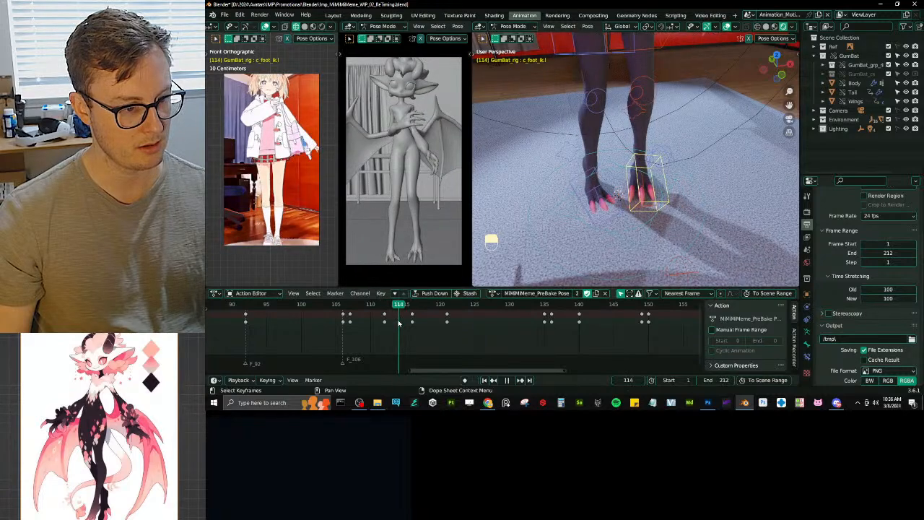
pyautogui.moveTo(395, 323); pyautogui.dragTo(394, 323)
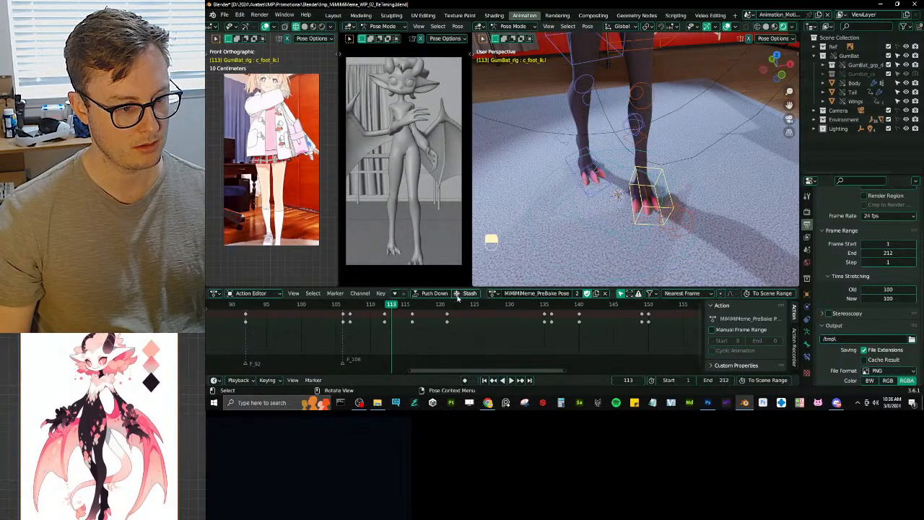
# Step: Select the right foot IK control and scrub its motion from frame 114
pyautogui.click(571, 171)
pyautogui.press('space')
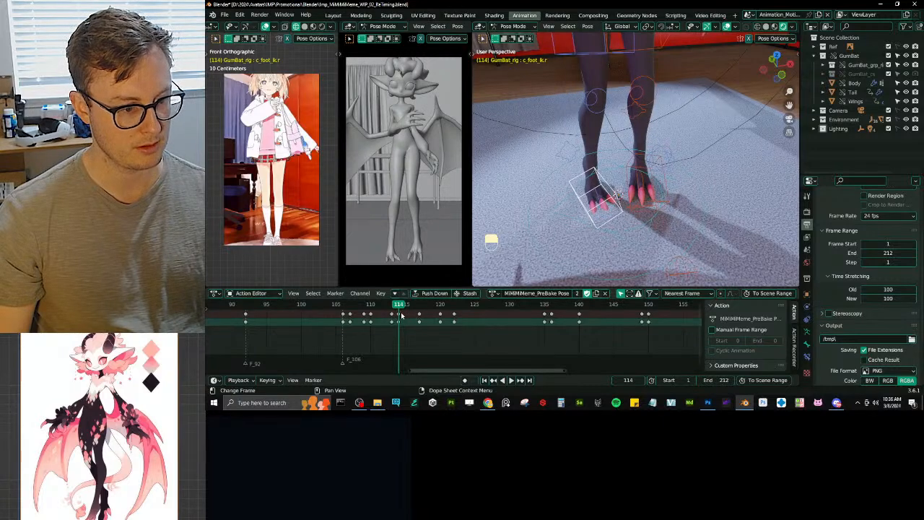
pyautogui.moveTo(400, 306); pyautogui.dragTo(482, 332)
# Step: Try to delete the right foot IK control's keyframes following frame 114, then undo the deletion
pyautogui.press('b')
pyautogui.press('x')
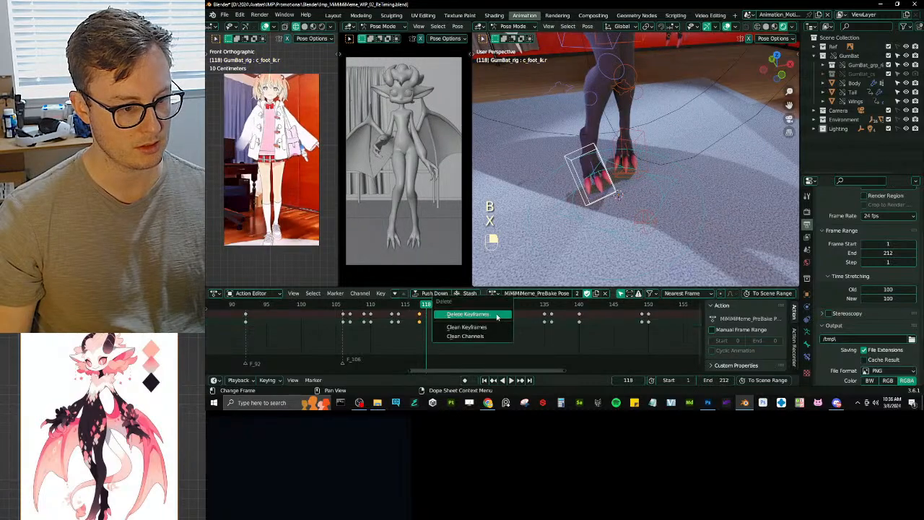
pyautogui.click(497, 315)
pyautogui.moveTo(423, 306); pyautogui.dragTo(446, 314)
pyautogui.hotkey('ctrl', 'z')
pyautogui.hotkey('ctrl', 'z')
# Step: Delete the right foot IK control's keyframes at frames 117 and 120, keeping the one at frame 122
pyautogui.press('b')
pyautogui.press('x')
pyautogui.click(470, 316)
pyautogui.press('x')
pyautogui.hotkey('ctrl', 'z')
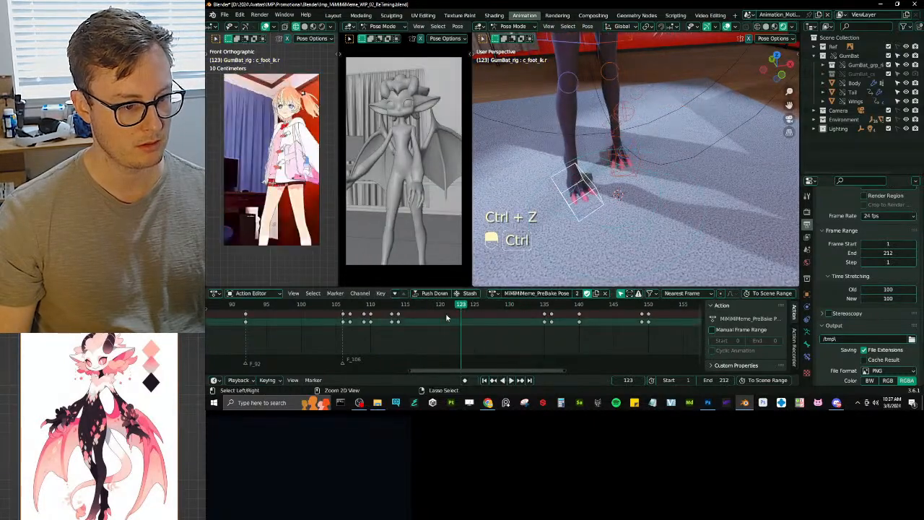
pyautogui.hotkey('ctrl', 'z')
# Step: Duplicate the right foot IK keyframe at frame 114 to frame 122 and play back the result
pyautogui.keyDown('shift'); pyautogui.click(397, 315); pyautogui.keyUp('shift')
pyautogui.hotkey('shift', 'd')
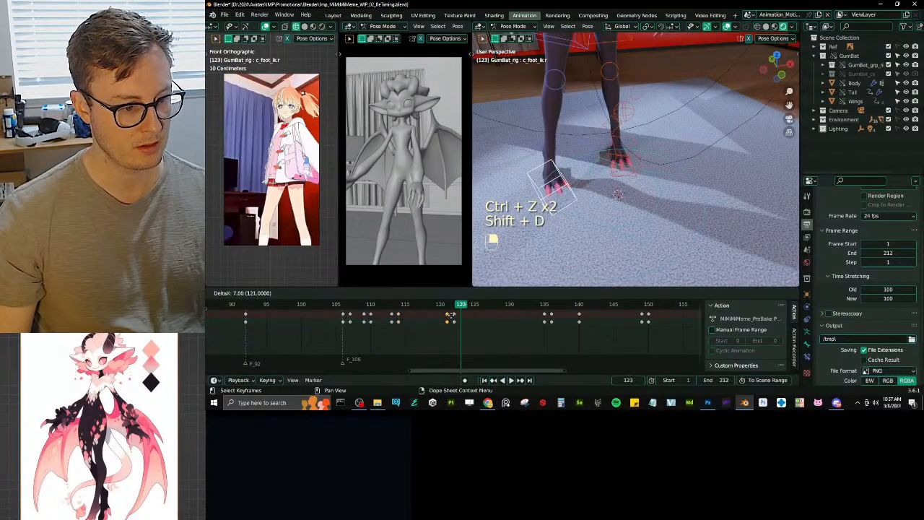
pyautogui.click(454, 318)
pyautogui.press('space')
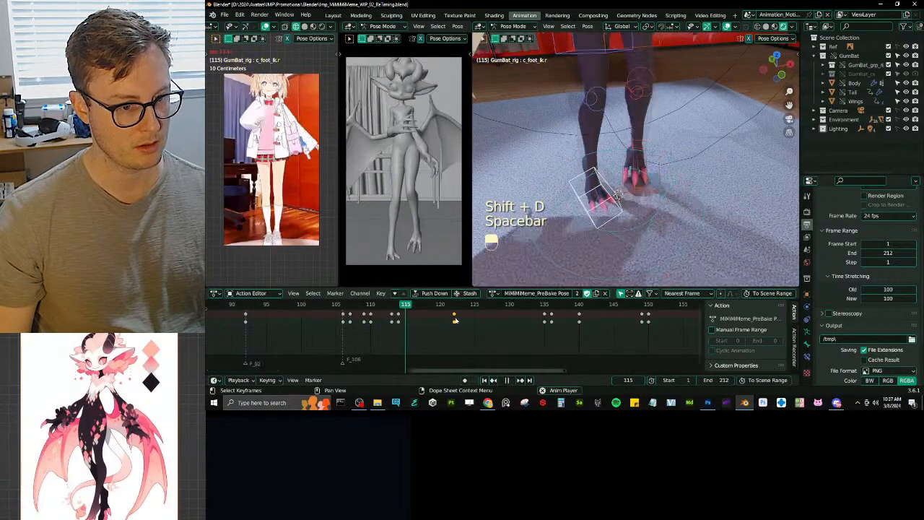
pyautogui.press('space')
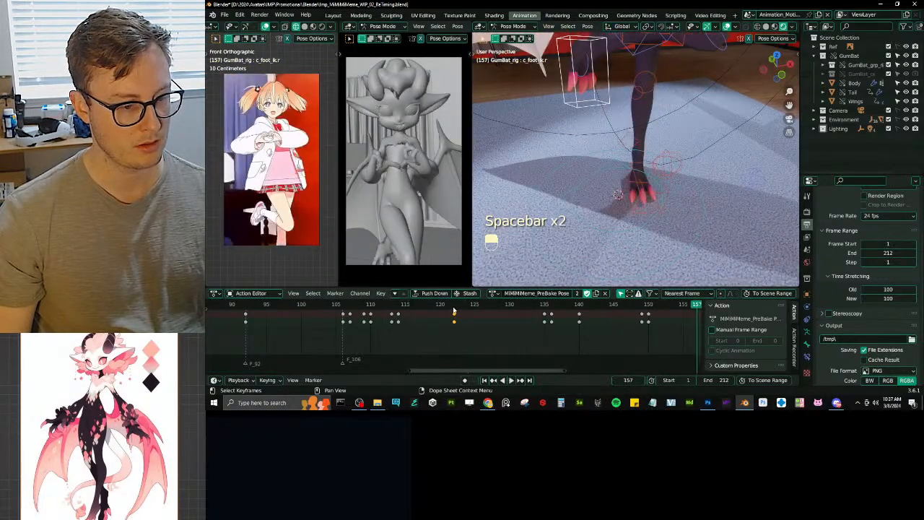
# Step: Scrub the right foot's motion up to frame 125, return the rig to Object Mode and save the blend file
pyautogui.click(407, 305)
pyautogui.moveTo(409, 307); pyautogui.dragTo(474, 317)
pyautogui.hotkey('ctrl', 'Tab')
pyautogui.hotkey('ctrl', 's')
# Step: Select the Body mesh, display its modifiers and save the blend file
pyautogui.scroll(-4, 616, 230)
pyautogui.moveTo(616, 229); pyautogui.dragTo(620, 184, button='middle')
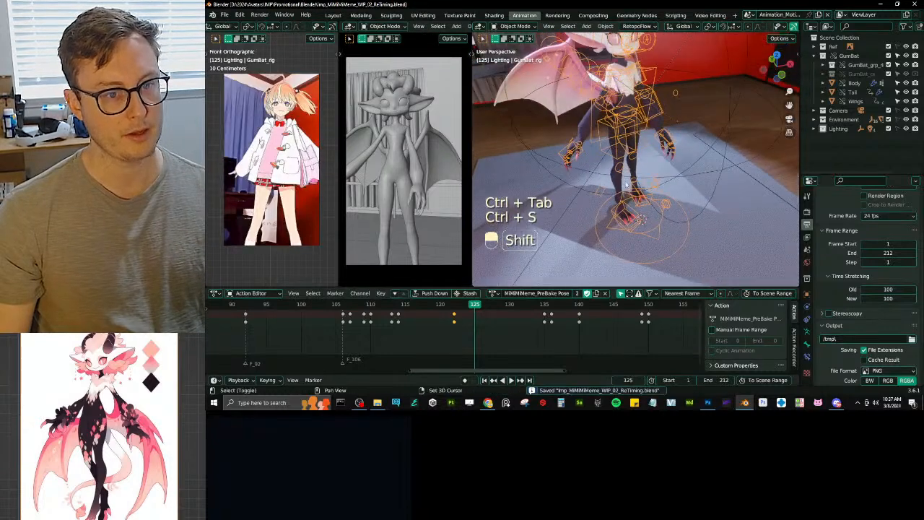
pyautogui.keyDown('shift'); pyautogui.moveTo(620, 95); pyautogui.dragTo(623, 145, button='middle'); pyautogui.keyUp('shift')
pyautogui.scroll(4, 623, 145)
pyautogui.click(601, 219)
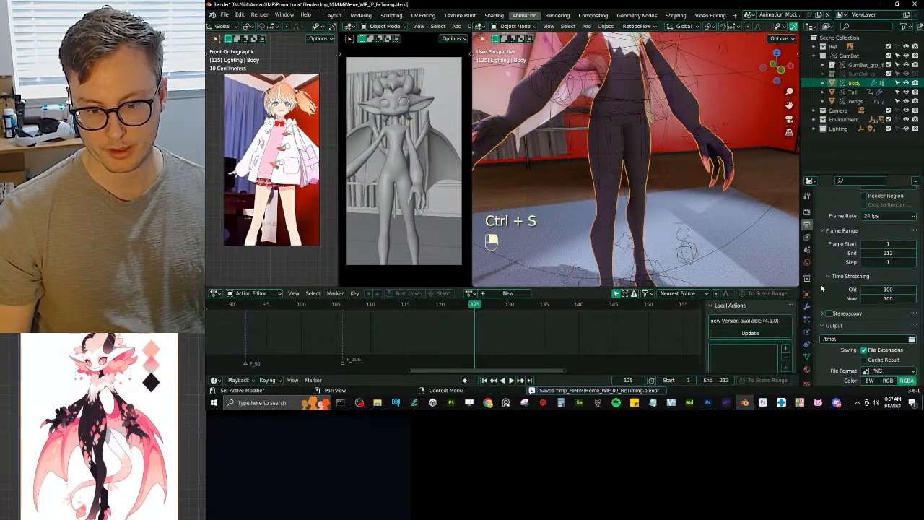
pyautogui.click(806, 306)
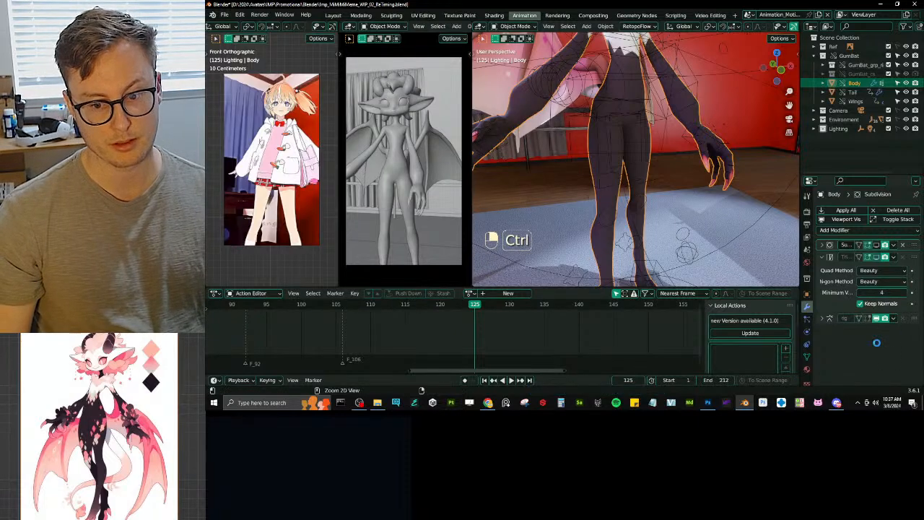
pyautogui.hotkey('ctrl', 's')
# Step: Switch to the Animation_NoBlur scene and save the blend file
pyautogui.click(750, 15)
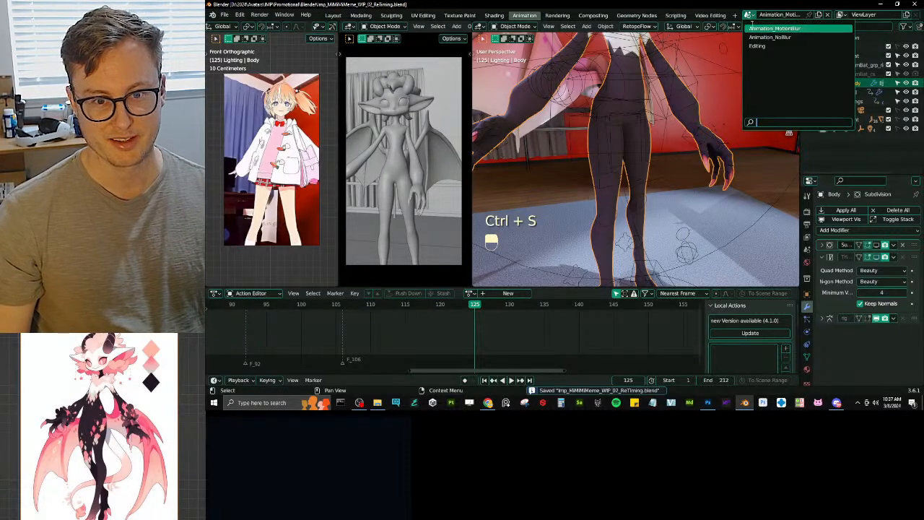
pyautogui.click(768, 37)
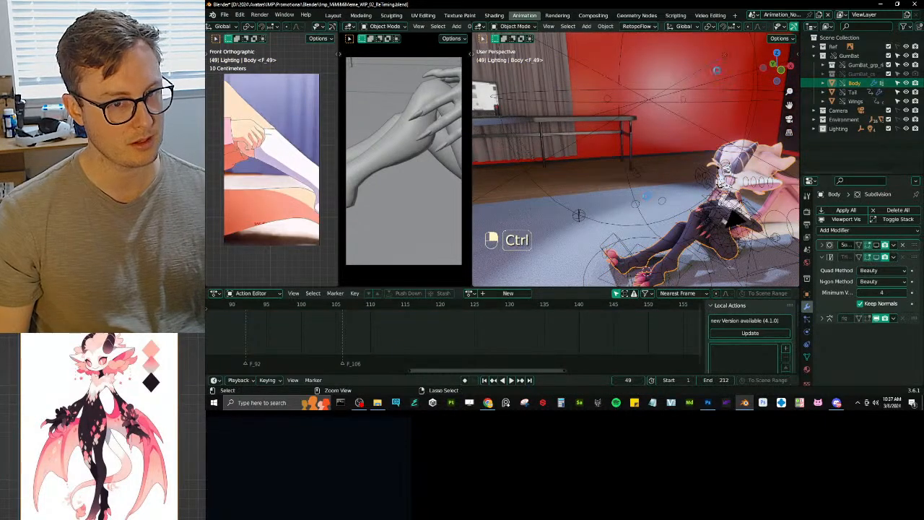
pyautogui.hotkey('ctrl', 's')
# Step: Switch to the Editing scene and open the Video Editing workspace
pyautogui.click(752, 15)
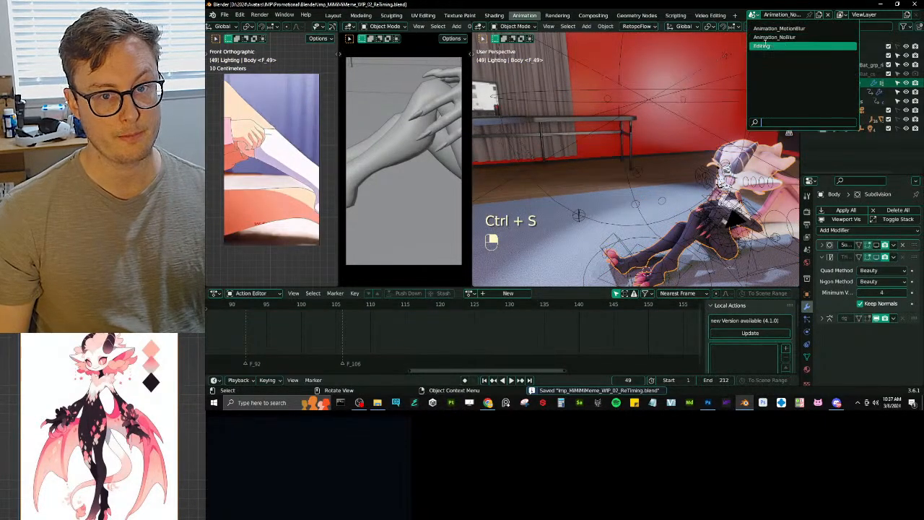
pyautogui.click(762, 46)
pyautogui.click(711, 15)
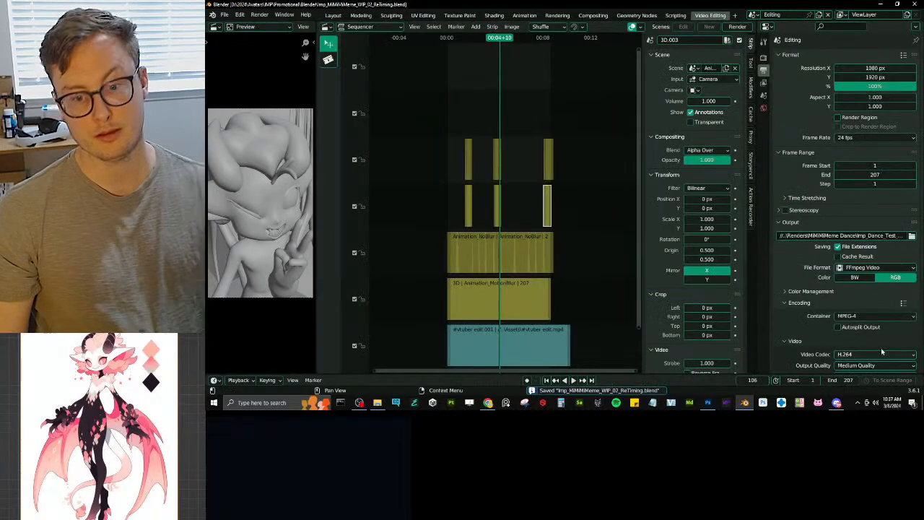
# Step: Set the output file format to PNG and create a MiMiMiMeme Dance Sequence folder as the render output location
pyautogui.click(866, 267)
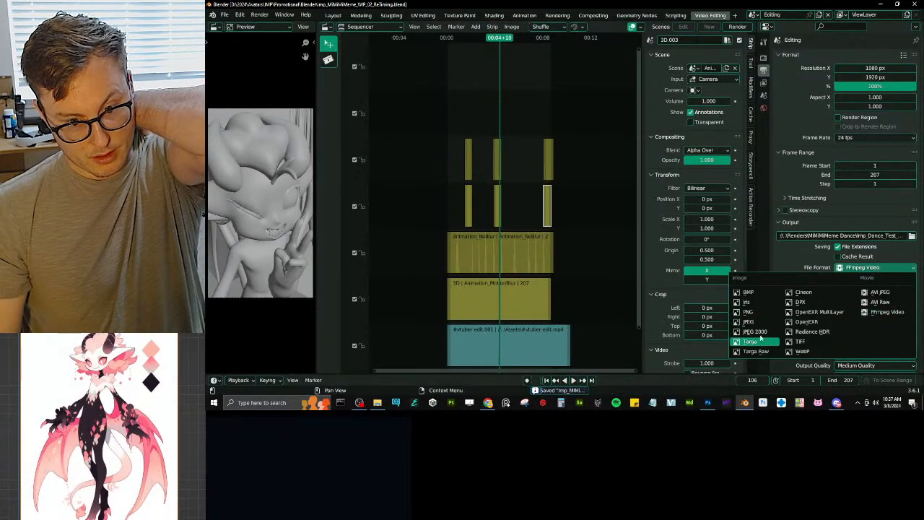
pyautogui.click(752, 312)
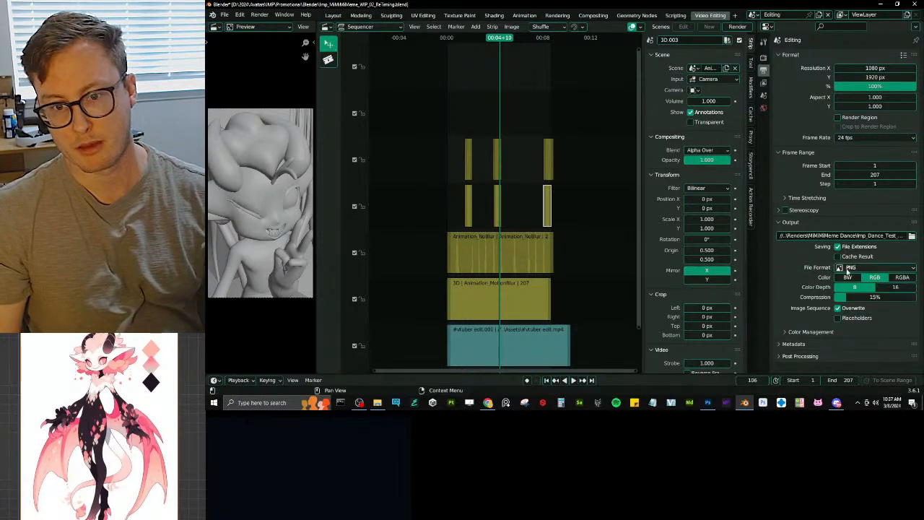
pyautogui.click(912, 236)
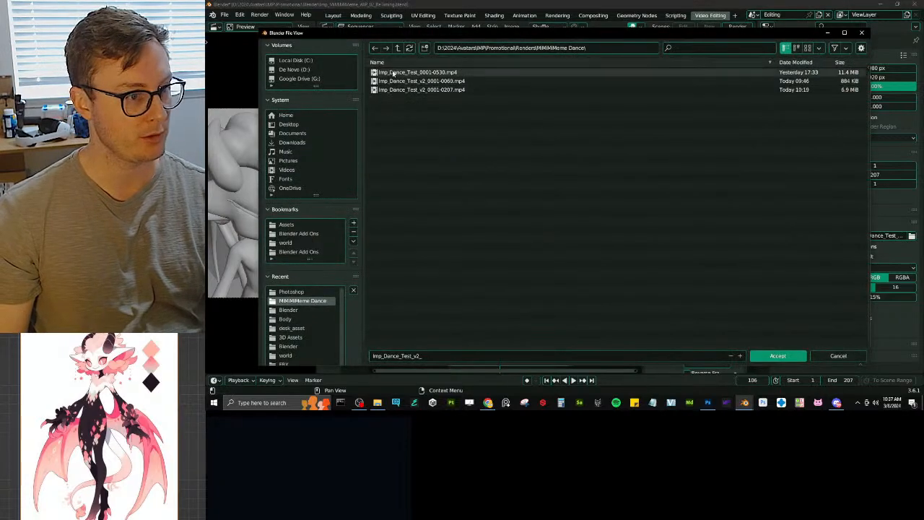
pyautogui.click(424, 47)
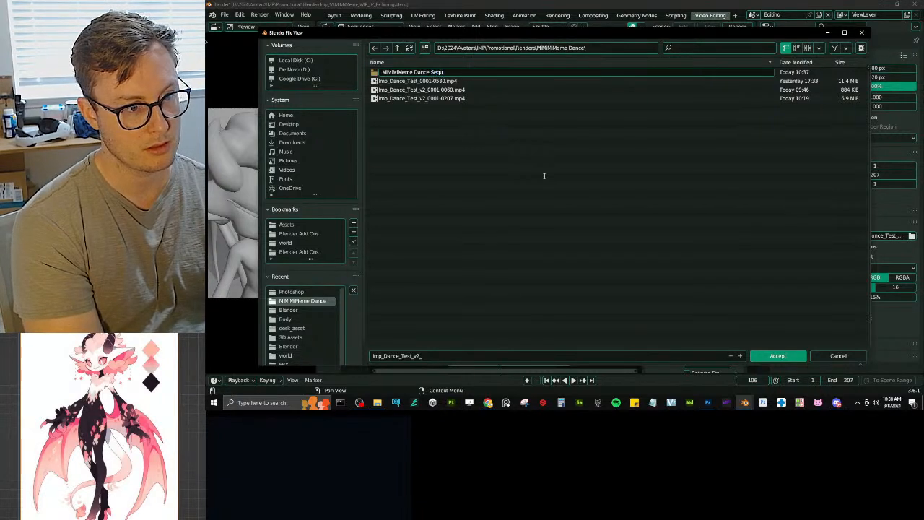
pyautogui.press('Return')
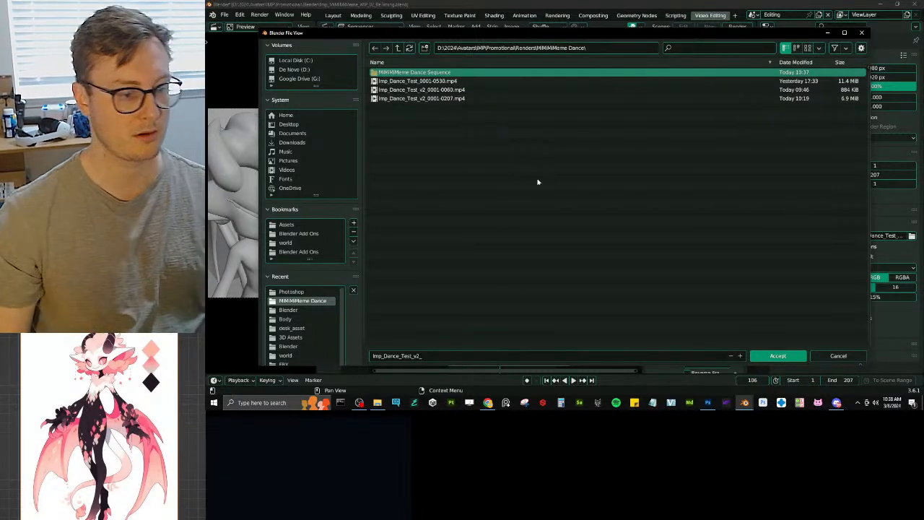
pyautogui.doubleClick(413, 73)
# Step: Name the output files Imp_MiMiMiDance_, accept the output path and save the blend file
pyautogui.click(433, 355)
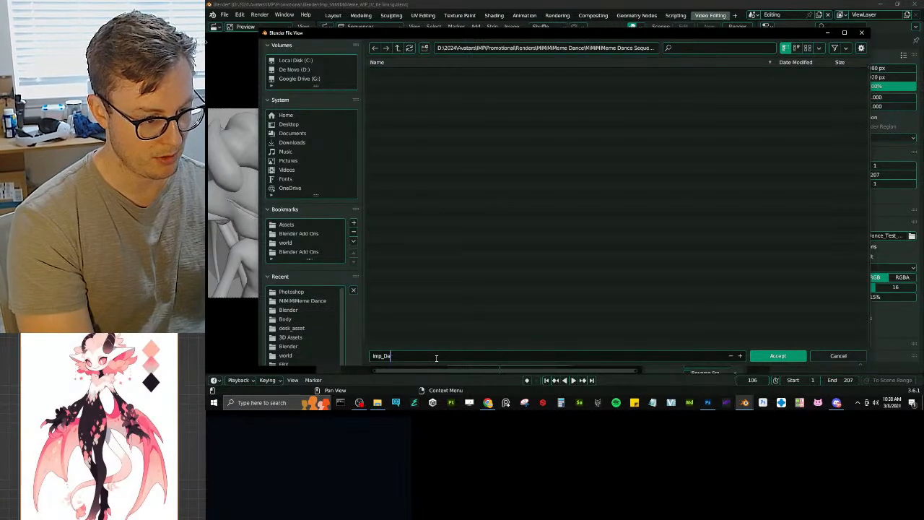
pyautogui.write('Mi')
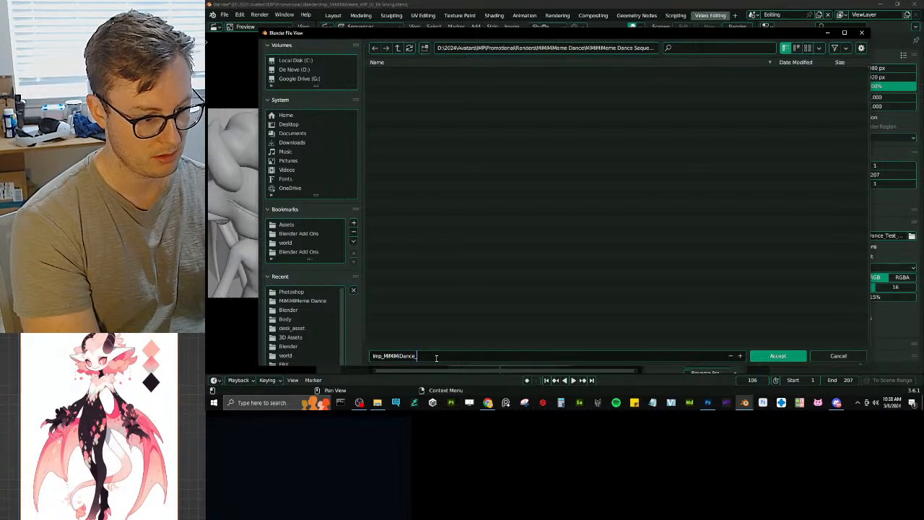
pyautogui.write('MiMiDance_')
pyautogui.click(769, 356)
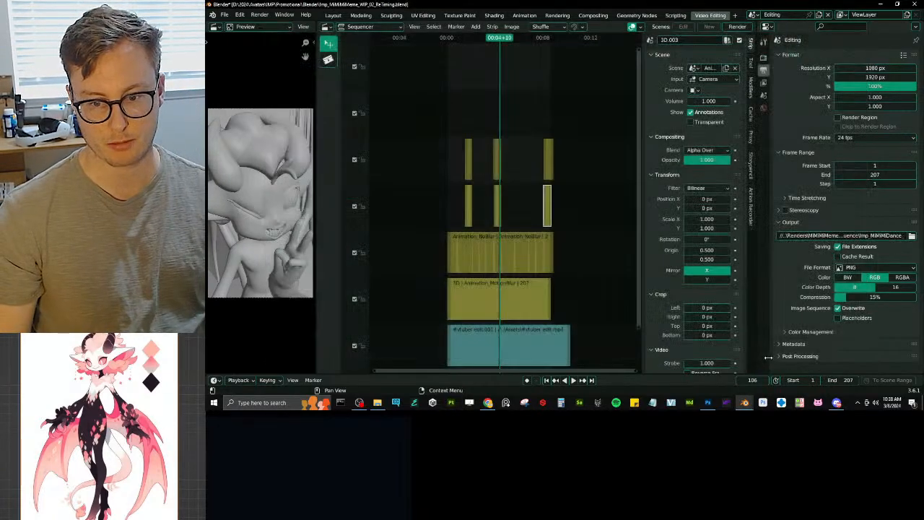
pyautogui.hotkey('ctrl', 's')
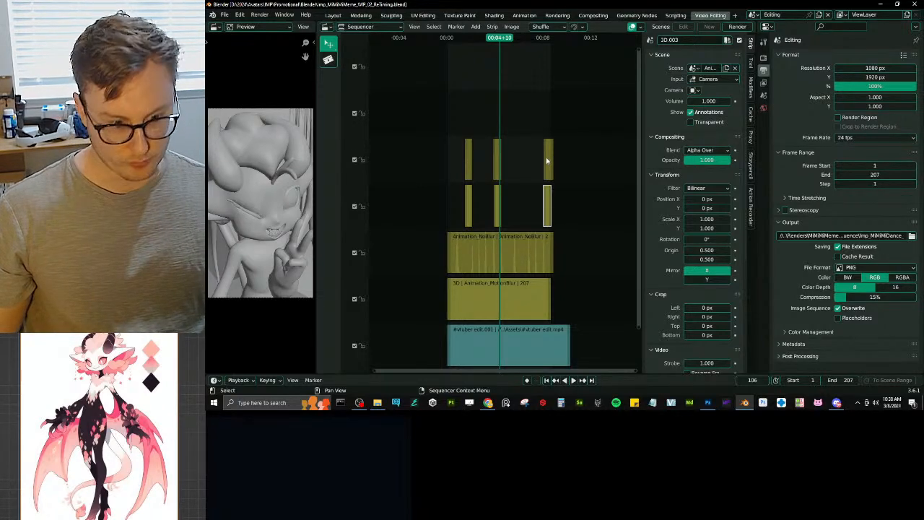
pyautogui.hotkey('ctrl', 's')
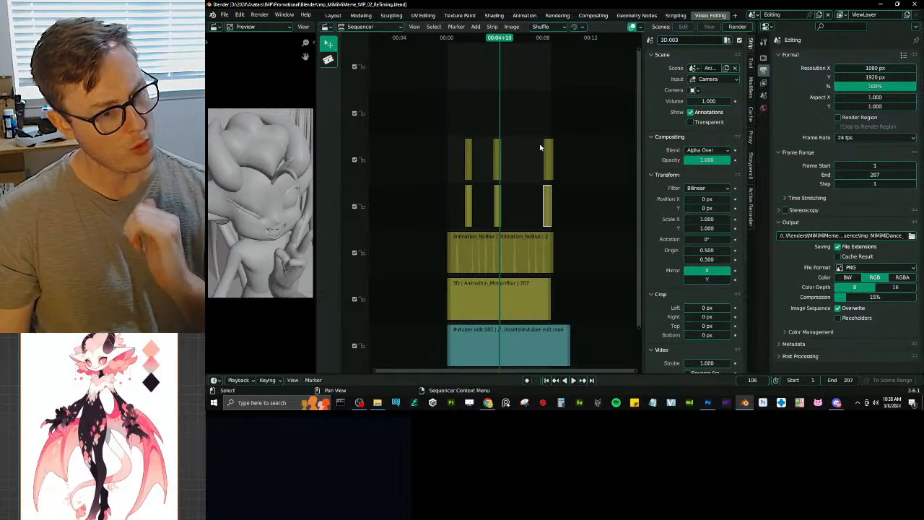
pyautogui.hotkey('ctrl', 's')
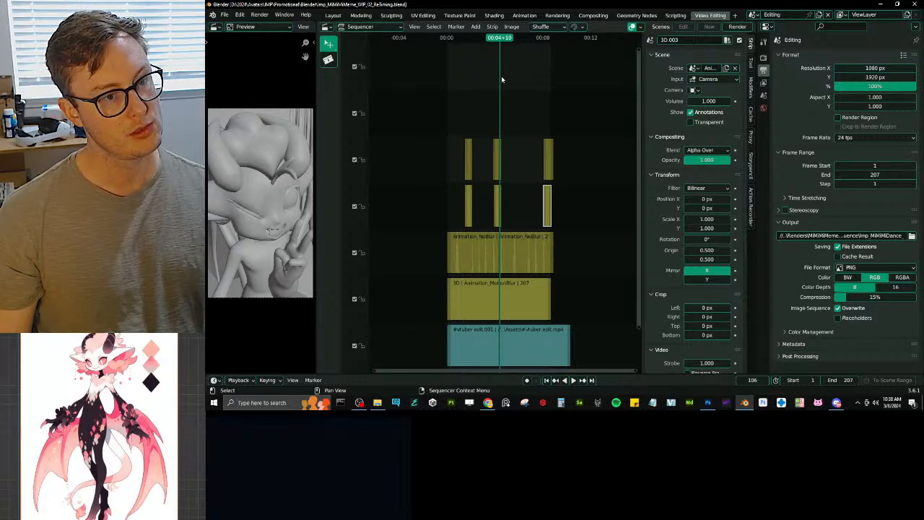
# Step: Play and scrub through the edited sequence, stop at frame 152 and save the blend file
pyautogui.press('space')
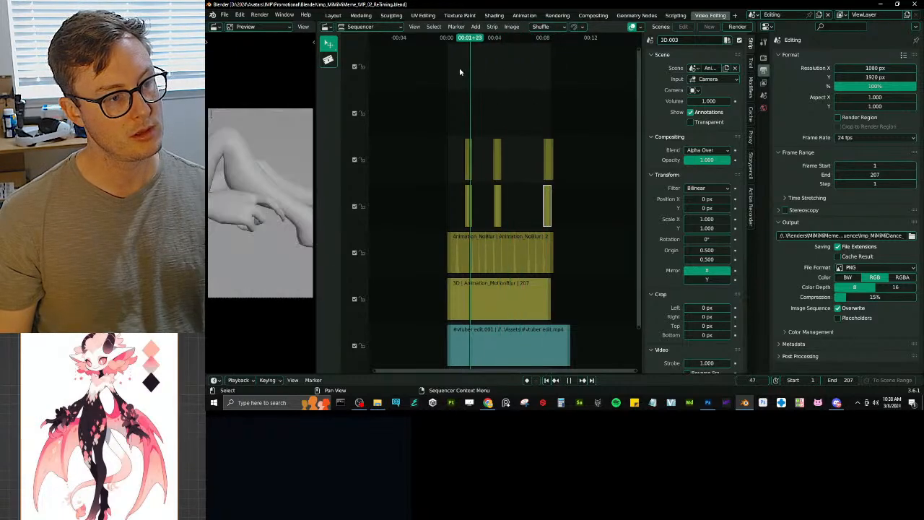
pyautogui.moveTo(434, 73); pyautogui.dragTo(525, 116)
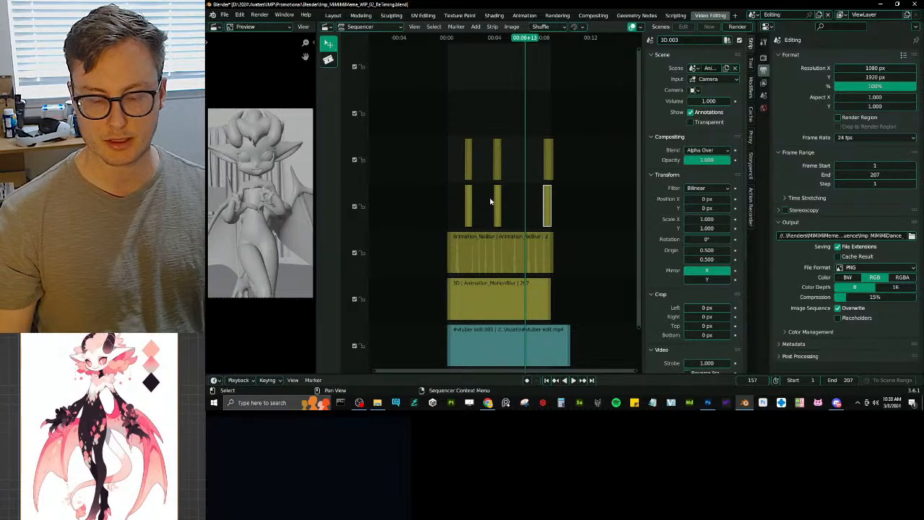
pyautogui.moveTo(524, 45); pyautogui.dragTo(524, 85)
pyautogui.hotkey('ctrl', 's')
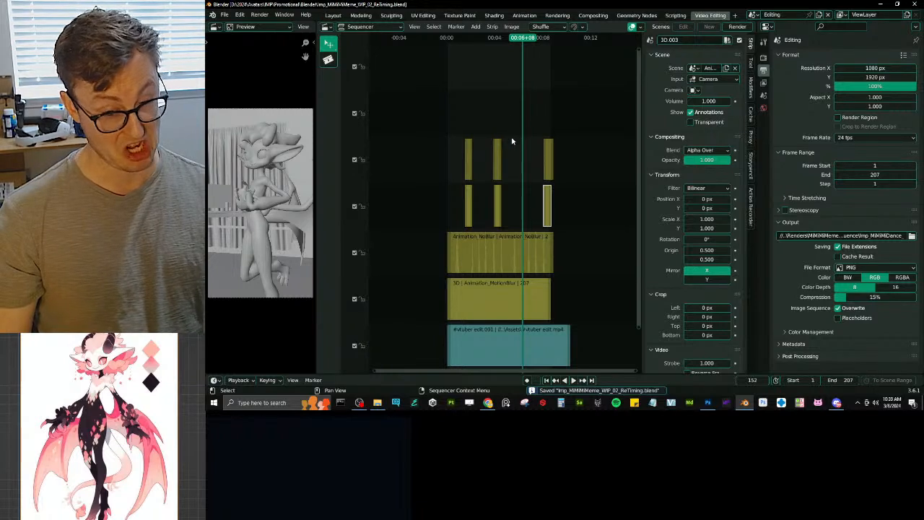
# Step: Expand the Stereoscopy settings, force-close the unresponsive Blender window and relaunch the program
pyautogui.click(777, 211)
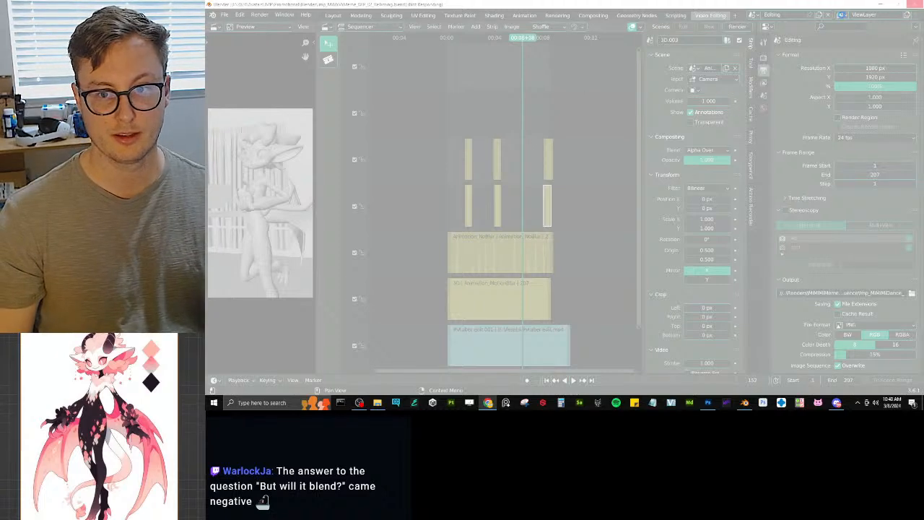
pyautogui.click(912, 4)
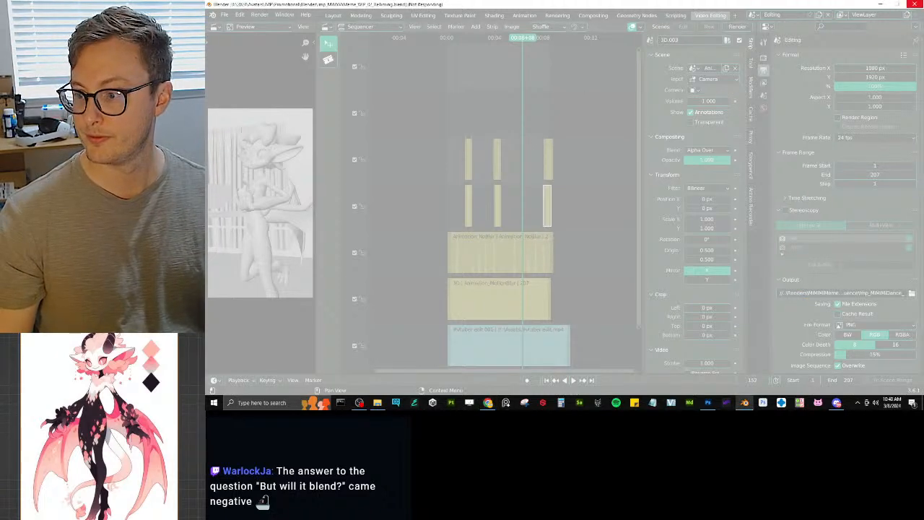
pyautogui.click(549, 207)
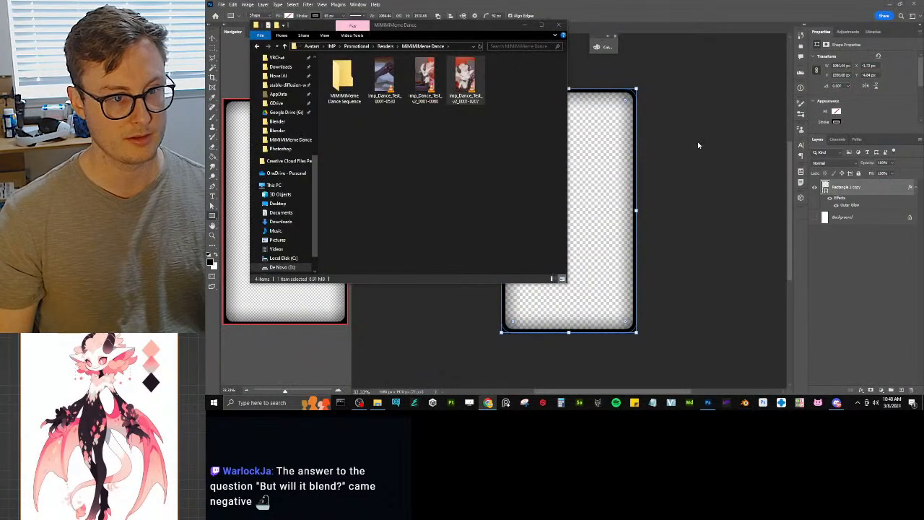
pyautogui.click(698, 145)
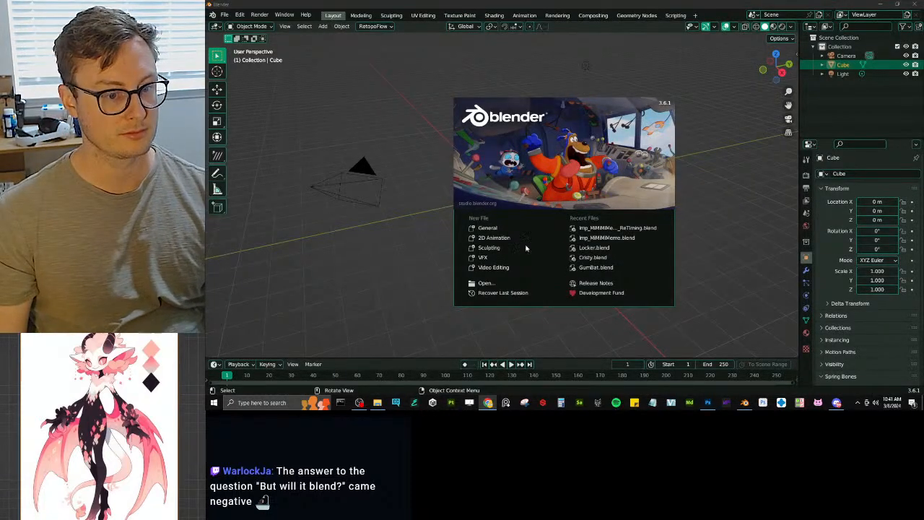
# Step: Open the recent file Imp_MiMiMiMeme.blend, save it and scrub the Shot_03 animation to frame 55
pyautogui.click(633, 238)
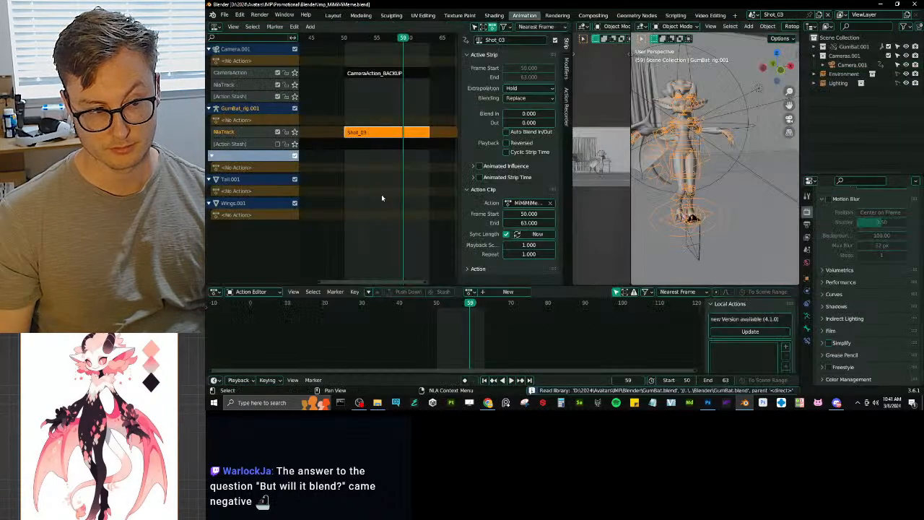
pyautogui.hotkey('ctrl', 's')
pyautogui.scroll(10, 455, 331)
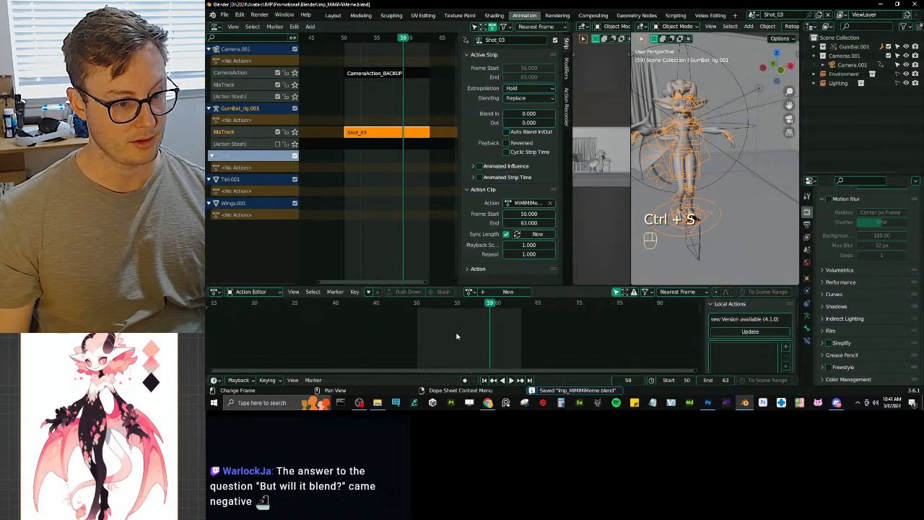
pyautogui.moveTo(608, 307); pyautogui.dragTo(424, 324)
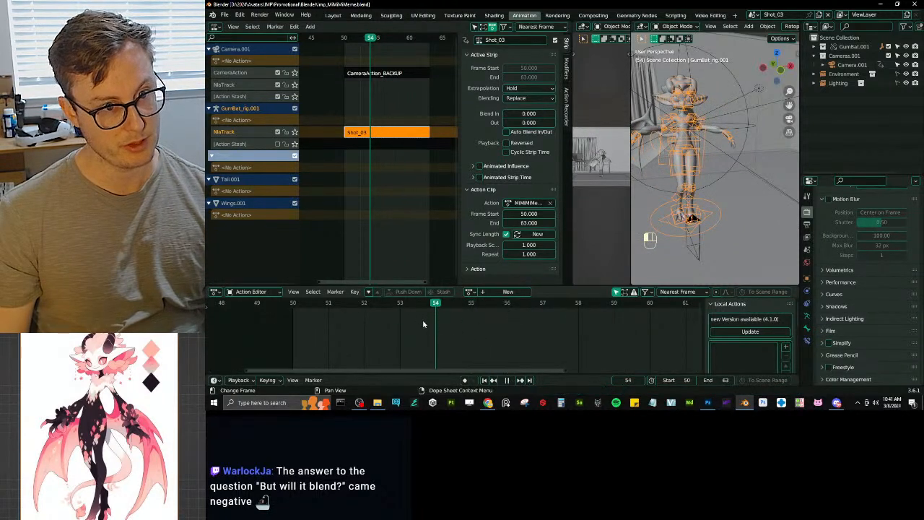
pyautogui.click(469, 325)
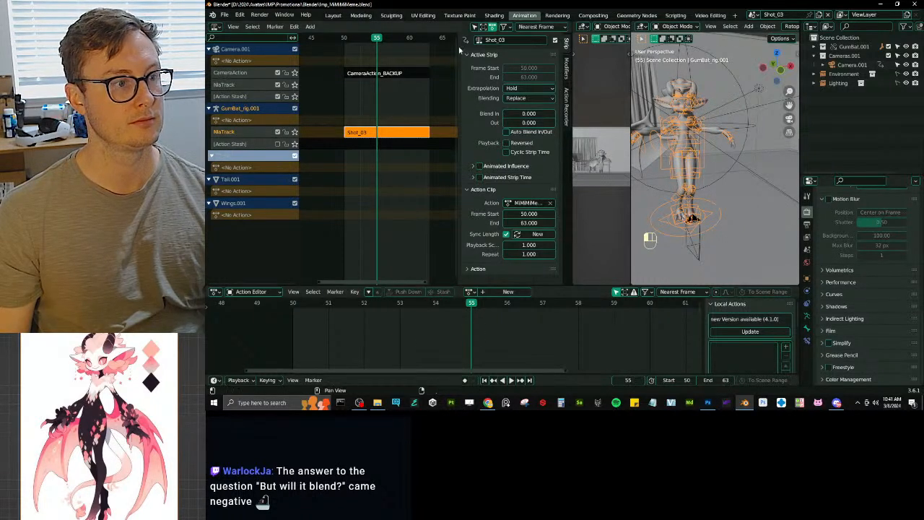
# Step: Open the recent file Imp_MiMiMiMeme_WIP_02_ReTiming.blend, discarding the changes in the current file
pyautogui.click(224, 14)
pyautogui.moveTo(247, 43)
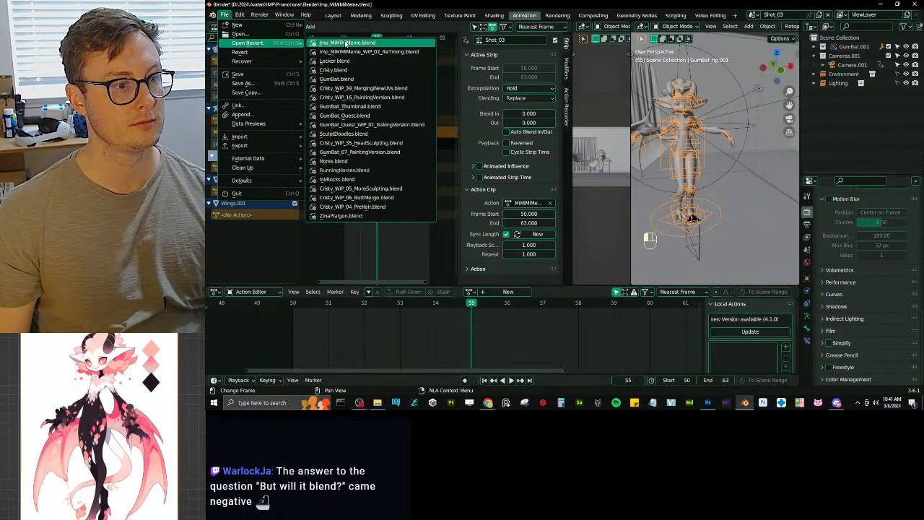
pyautogui.click(368, 52)
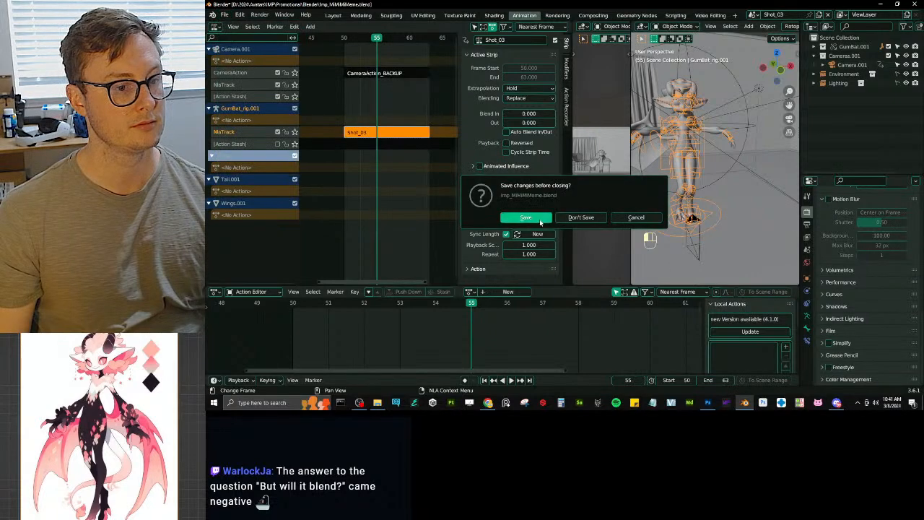
pyautogui.click(588, 217)
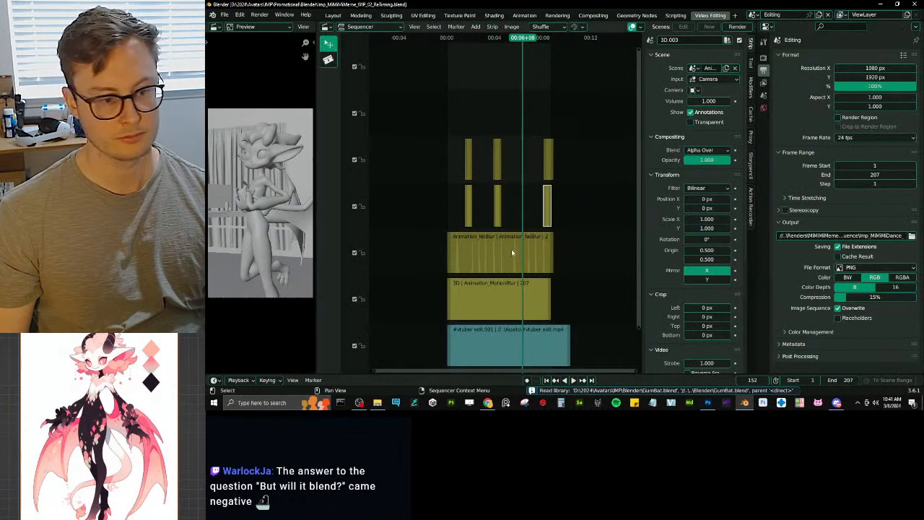
# Step: Switch to the Animation_MotionBlur scene and open the Animation workspace
pyautogui.click(752, 16)
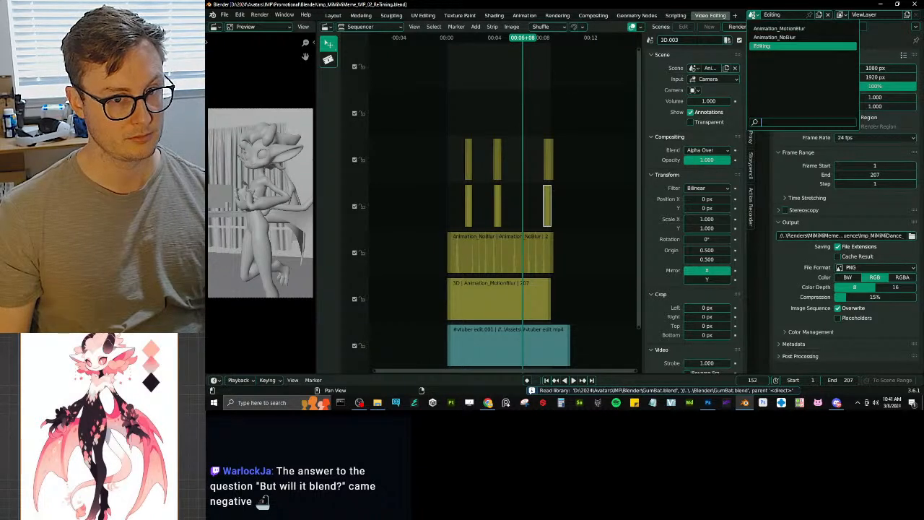
pyautogui.click(780, 29)
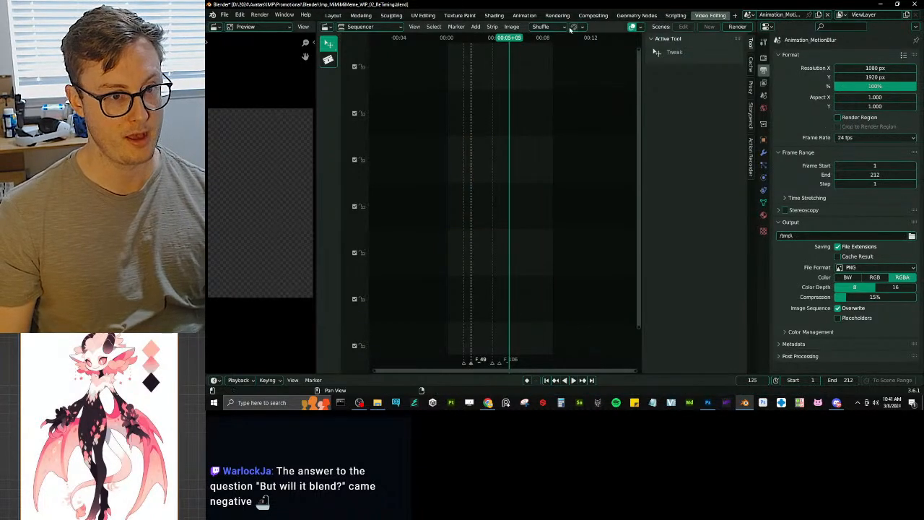
pyautogui.click(524, 15)
# Step: Scrub the animation back to frame 111 and show the middle viewport through the scene camera
pyautogui.hotkey('shift', 'ctrl', 'space')
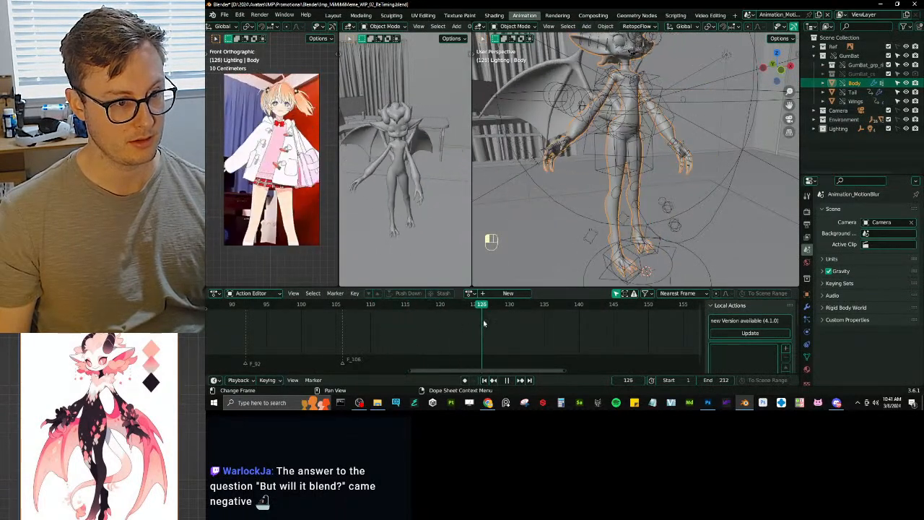
pyautogui.moveTo(418, 324); pyautogui.dragTo(382, 323)
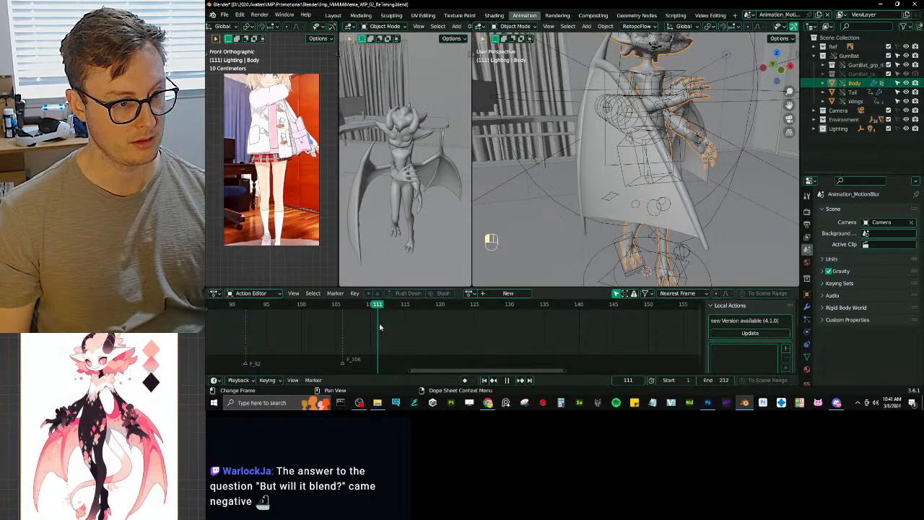
pyautogui.press('KP_0')
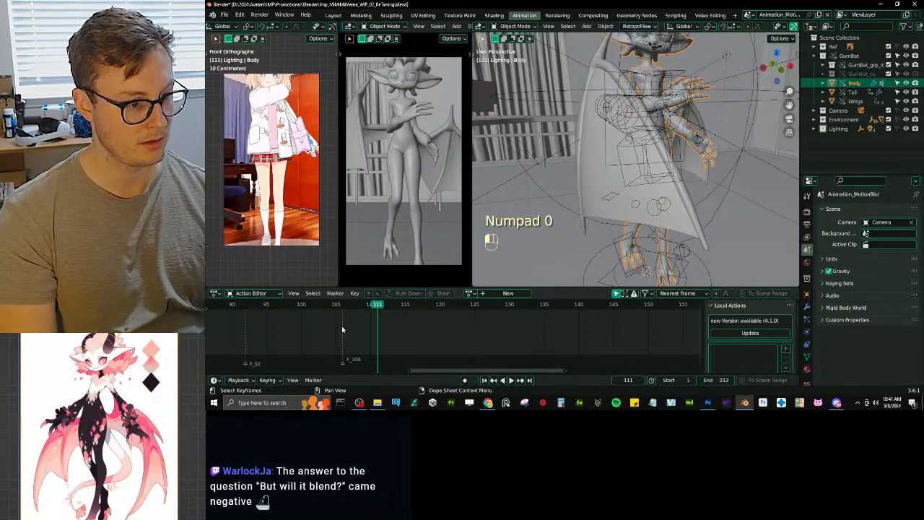
# Step: Step back and forth frame by frame around frames 111 to 119 to examine the character's foot motion, ending on frame 112
pyautogui.press('Left')
pyautogui.press('Left')
pyautogui.press('Left')
pyautogui.press('Left')
pyautogui.press('Right')
pyautogui.press('Right')
pyautogui.press('Right')
pyautogui.press('Right')
pyautogui.press('Right')
pyautogui.press('Right')
pyautogui.press('Right')
pyautogui.press('Right')
pyautogui.press('Right')
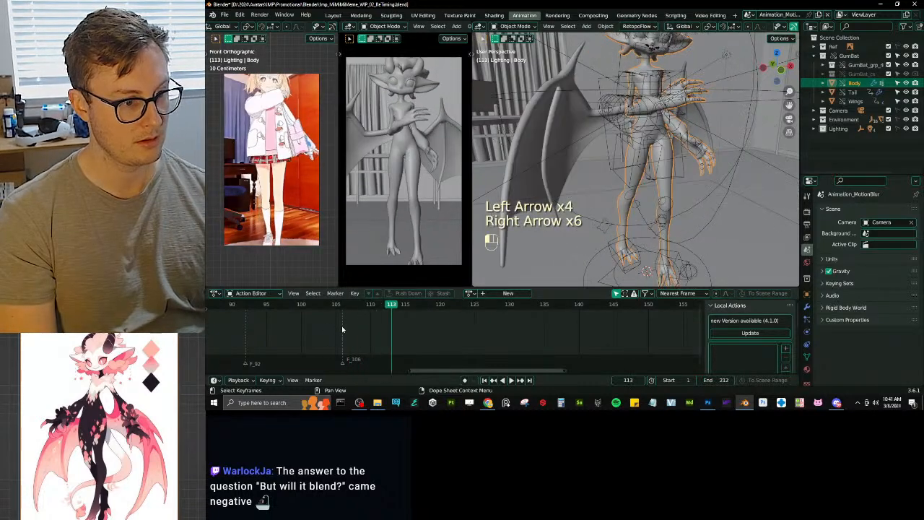
pyautogui.press('Left')
pyautogui.press('Left')
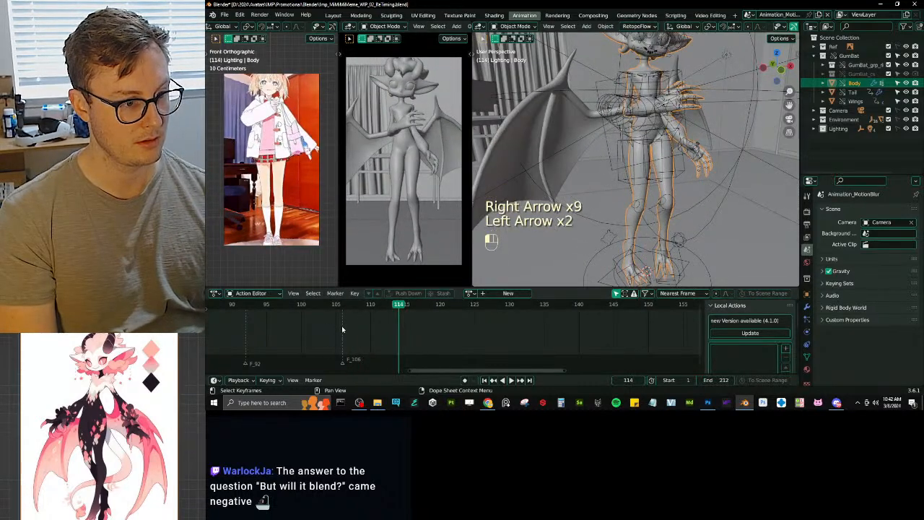
pyautogui.press('Right')
pyautogui.press('Right')
pyautogui.press('Right')
pyautogui.press('Right')
pyautogui.press('Right')
pyautogui.press('Right')
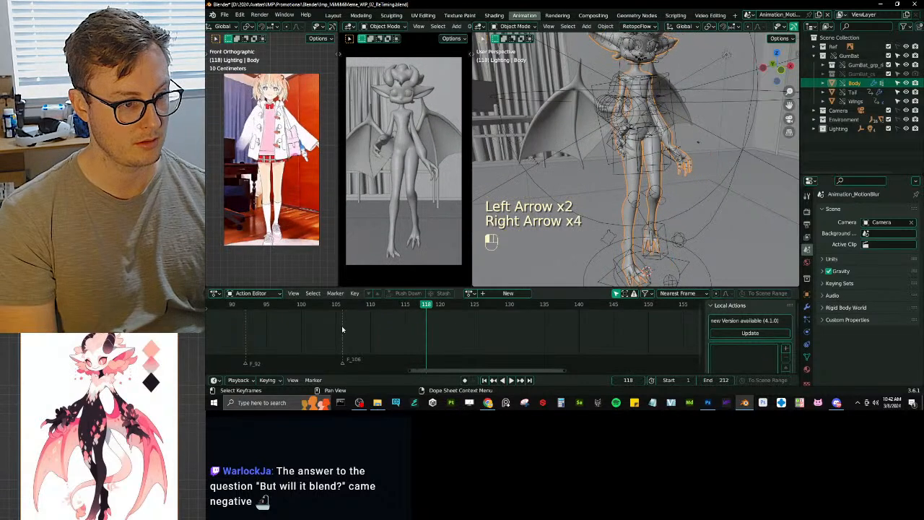
pyautogui.press('Right')
pyautogui.press('Right')
pyautogui.press('Right')
pyautogui.press('Left')
pyautogui.press('Left')
pyautogui.press('Left')
pyautogui.press('Left')
pyautogui.press('Left')
pyautogui.press('Left')
pyautogui.press('Left')
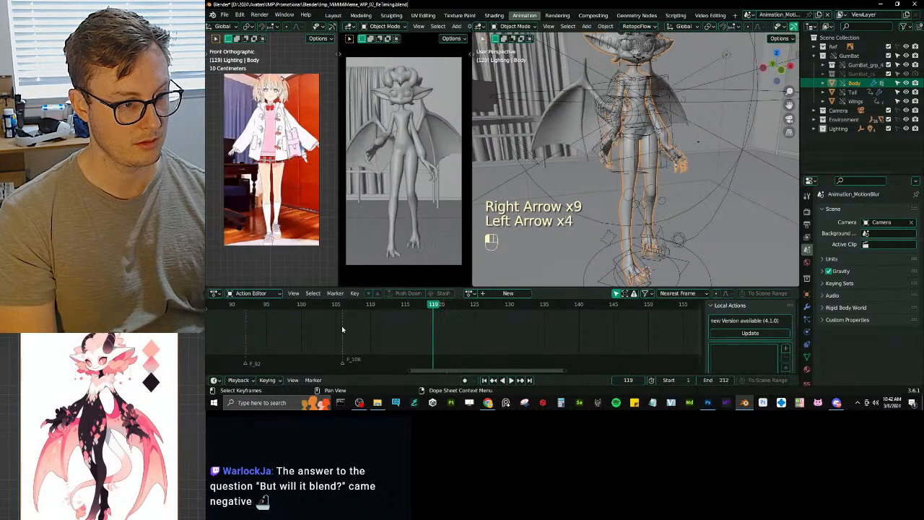
pyautogui.press('Left')
pyautogui.press('Left')
pyautogui.press('Left')
pyautogui.press('Left')
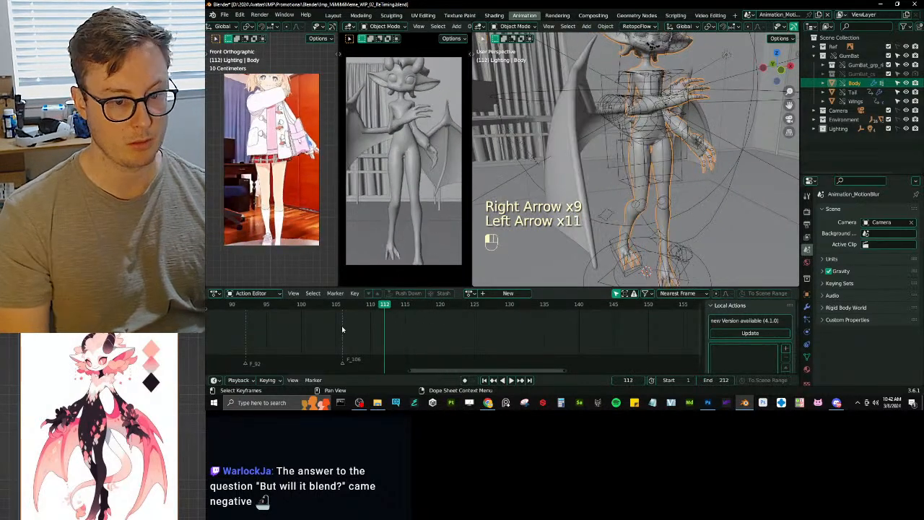
# Step: Put the GumBat rig in Pose Mode, select the raised foot's IK control and delete its keyframe at frame 113
pyautogui.click(610, 254)
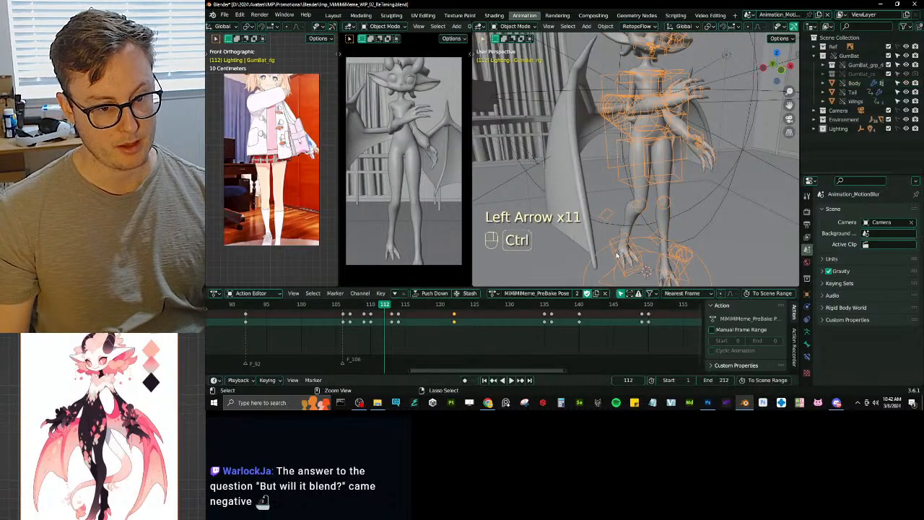
pyautogui.hotkey('ctrl', 'Tab')
pyautogui.click(611, 254)
pyautogui.moveTo(385, 310)
pyautogui.mouseDown()
pyautogui.moveTo(371, 310)
pyautogui.moveTo(392, 312)
pyautogui.mouseUp()
pyautogui.click(394, 319)
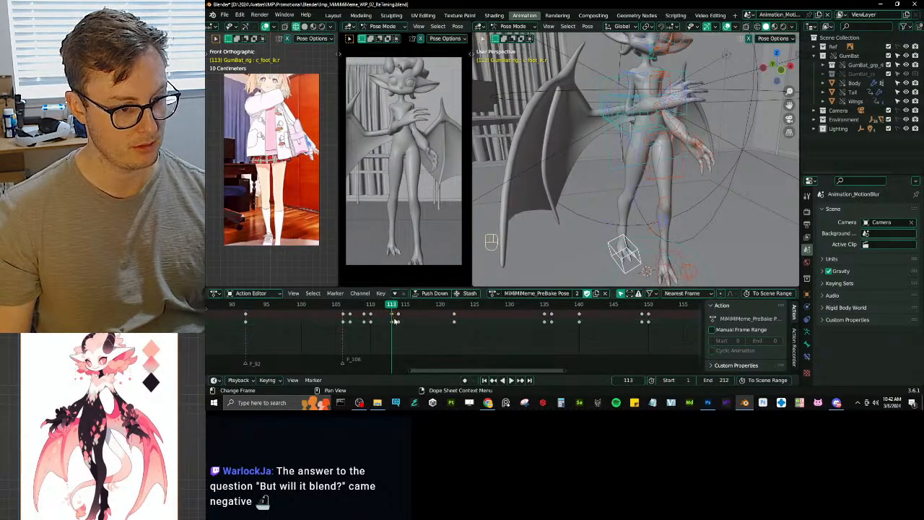
pyautogui.press('x')
# Step: Scrub from frame 113 to about 120 to check the foot motion, save the file and return the rig to Object Mode
pyautogui.moveTo(392, 312); pyautogui.dragTo(525, 323)
pyautogui.press('Escape')
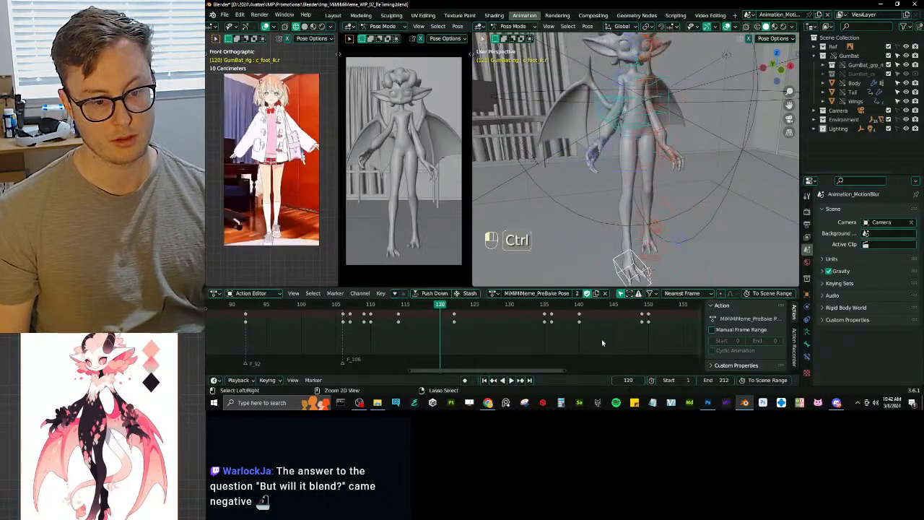
pyautogui.hotkey('ctrl', 's')
pyautogui.hotkey('ctrl', 'Tab')
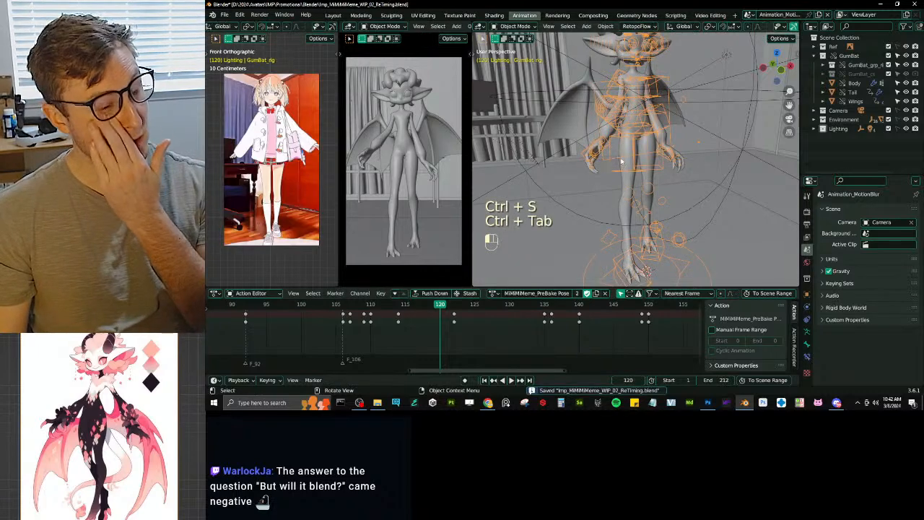
# Step: Scrub through the longer animation range to review the motion, stopping at frame 127, and save the file
pyautogui.scroll(-8, 304, 337)
pyautogui.moveTo(299, 337); pyautogui.dragTo(450, 346, button='middle')
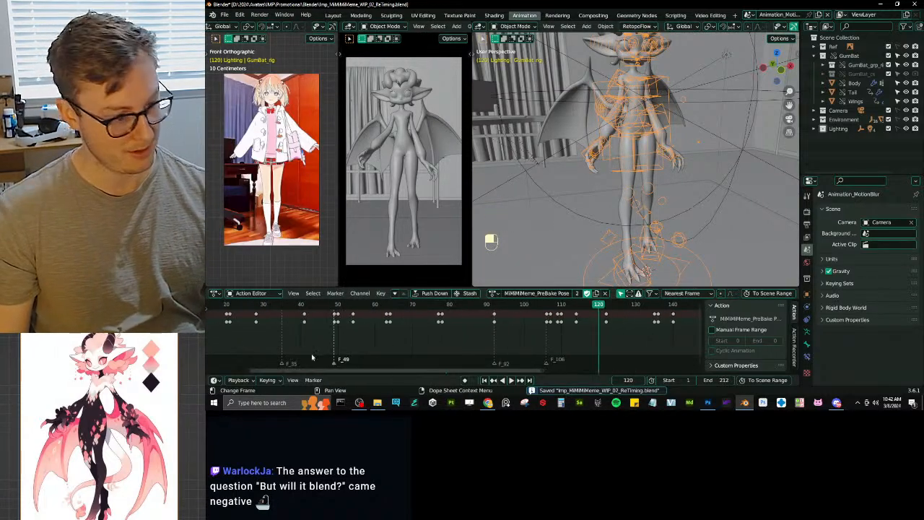
pyautogui.scroll(-3, 311, 352)
pyautogui.scroll(-1, 272, 333)
pyautogui.moveTo(300, 308); pyautogui.dragTo(570, 330)
pyautogui.moveTo(665, 332); pyautogui.dragTo(547, 337, button='middle')
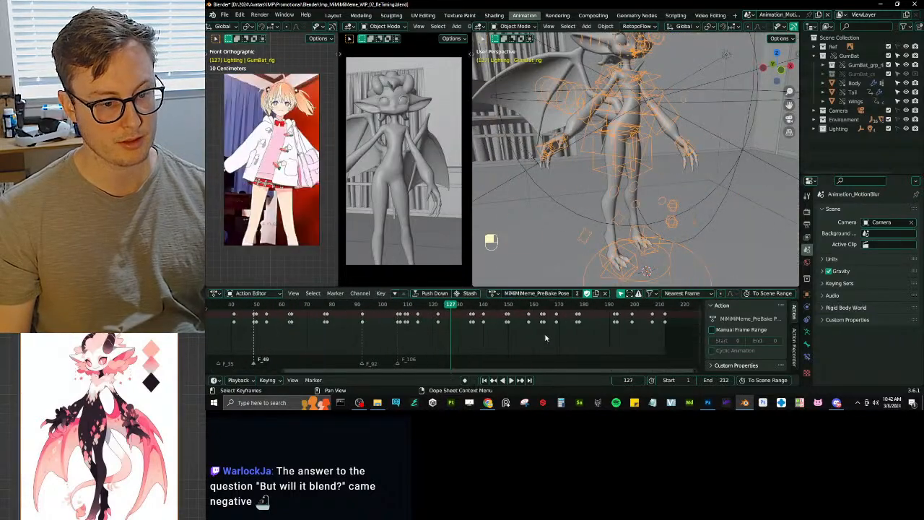
pyautogui.hotkey('ctrl', 's')
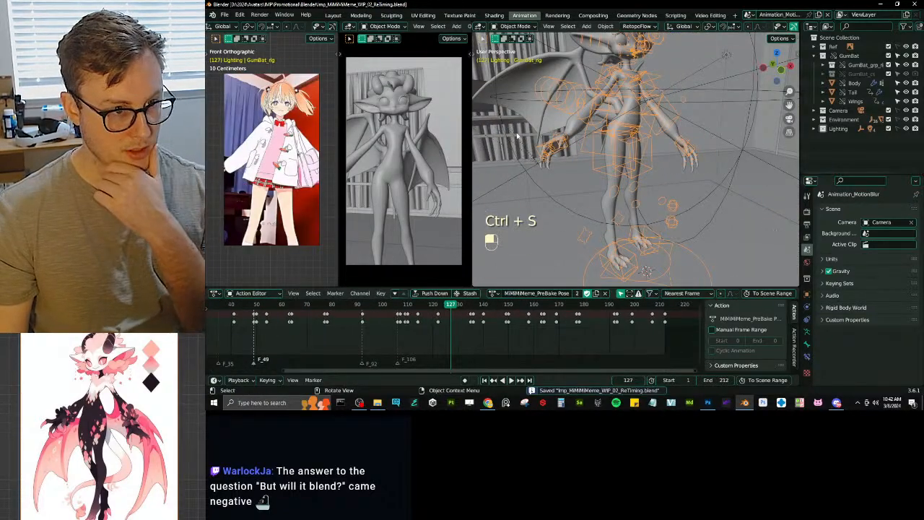
# Step: Examine the render and output settings of the Animation_MotionBlur scene
pyautogui.click(807, 212)
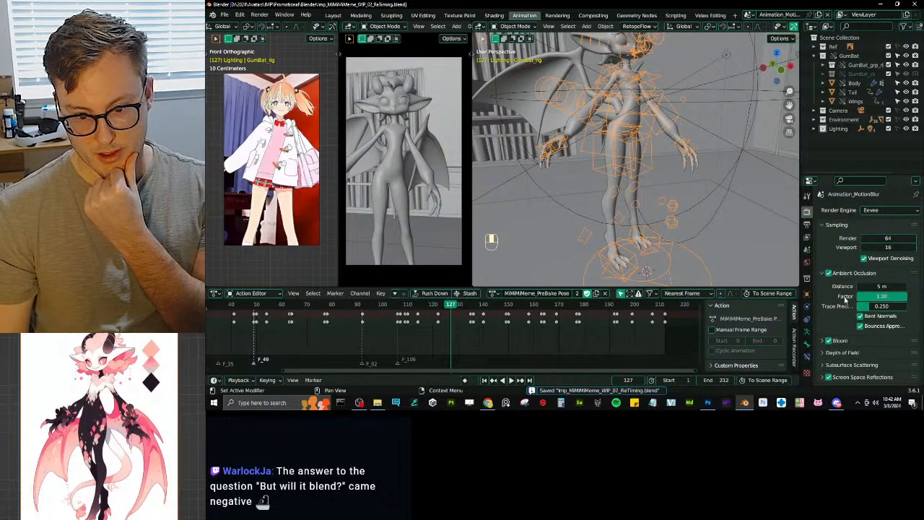
pyautogui.scroll(-3, 845, 297)
pyautogui.click(806, 225)
pyautogui.scroll(-4, 859, 289)
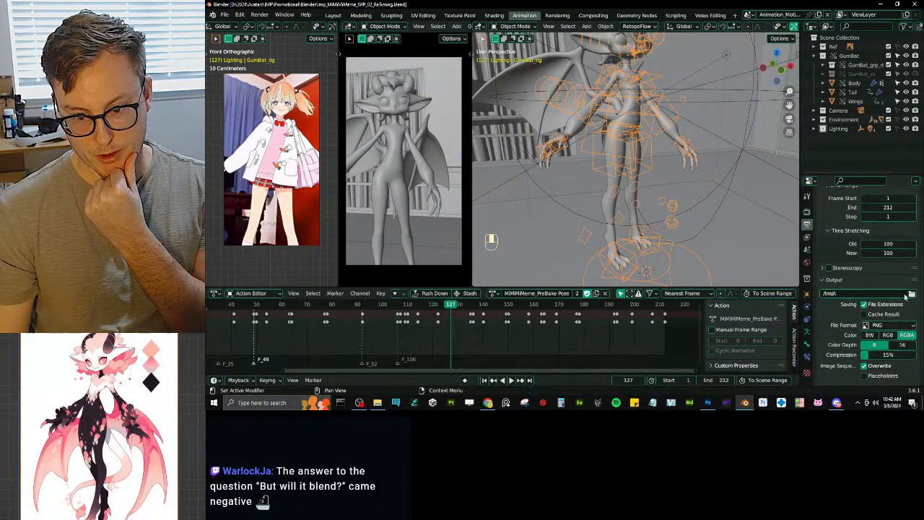
# Step: Switch to the Editing scene and widen the properties area to check its output path and PNG settings
pyautogui.click(751, 14)
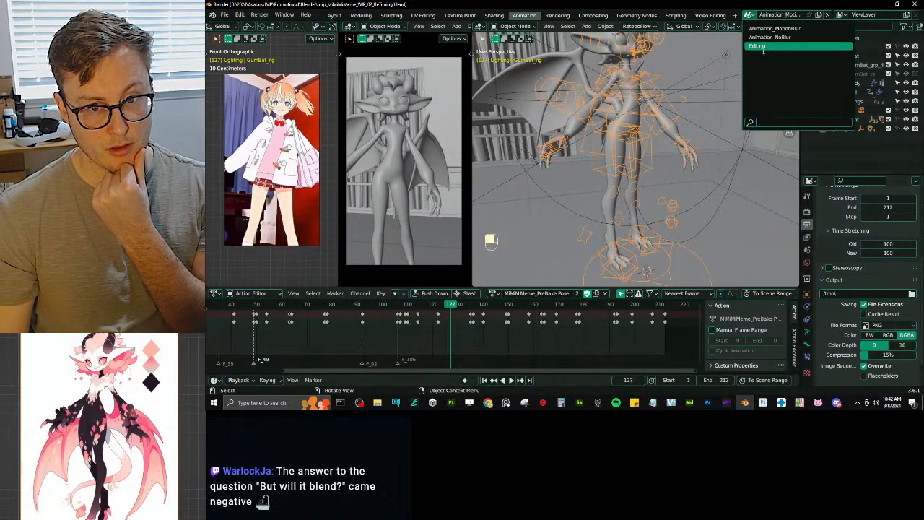
pyautogui.click(765, 53)
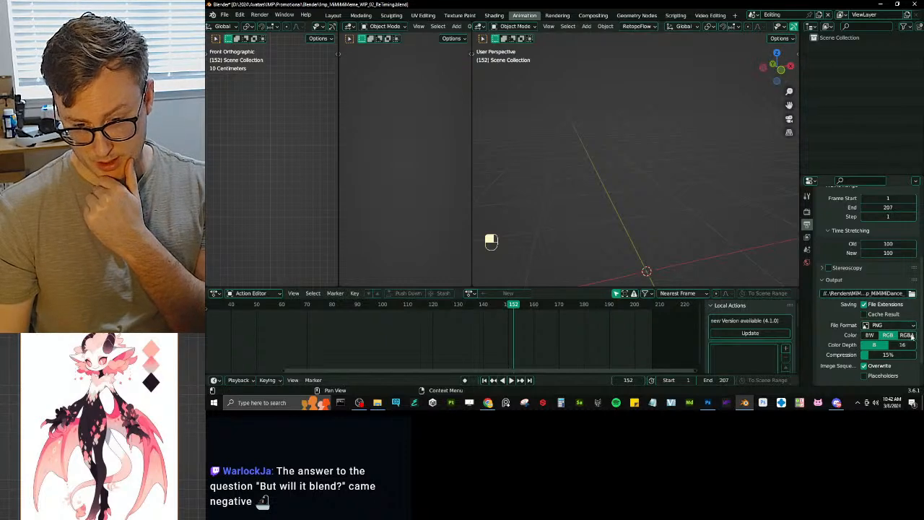
pyautogui.moveTo(801, 276); pyautogui.dragTo(711, 277)
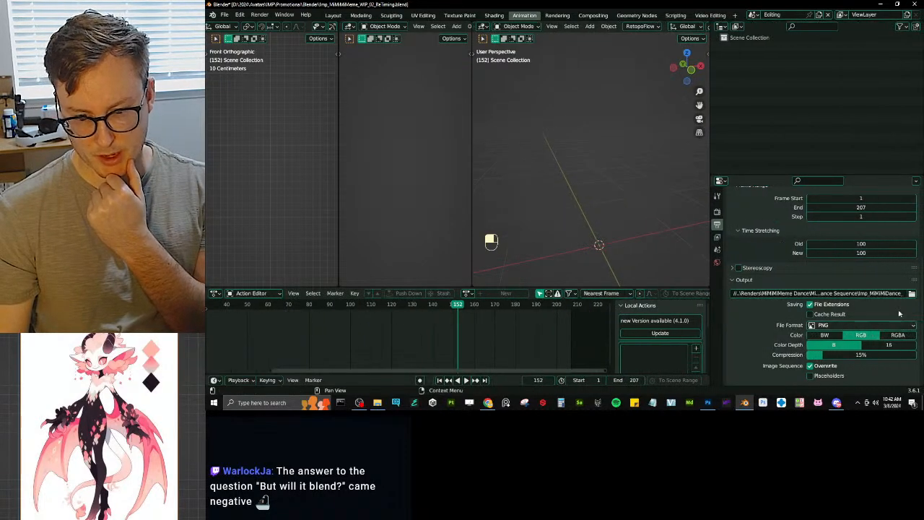
pyautogui.scroll(-2, 812, 353)
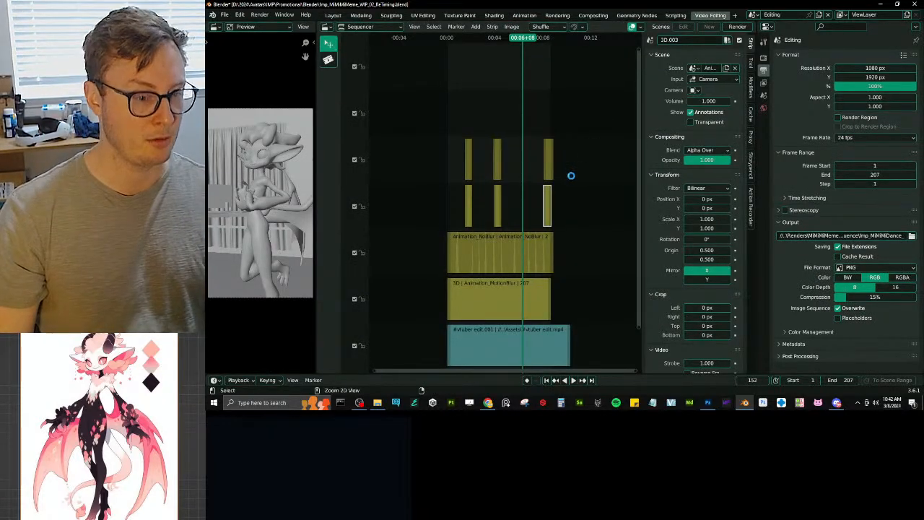
# Step: Save the file from the Video Editing workspace and start rendering the Editing scene's animation
pyautogui.hotkey('ctrl', 's')
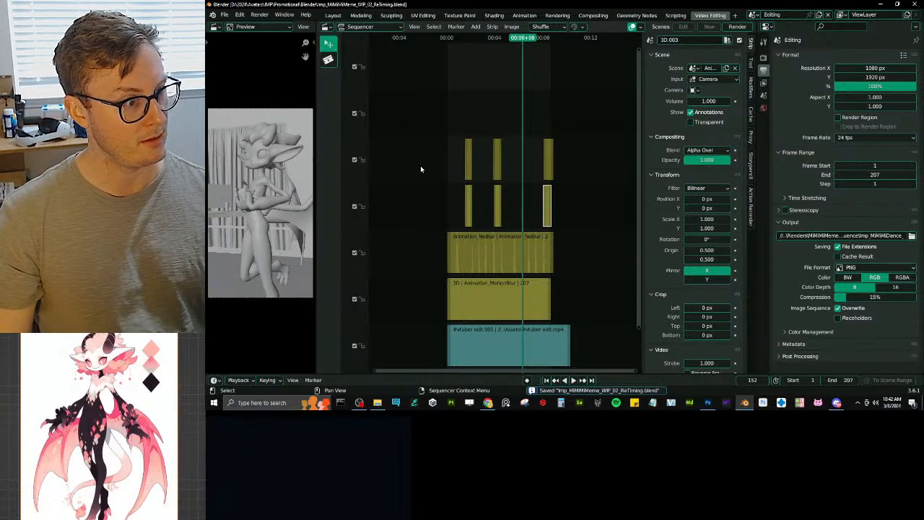
pyautogui.click(260, 15)
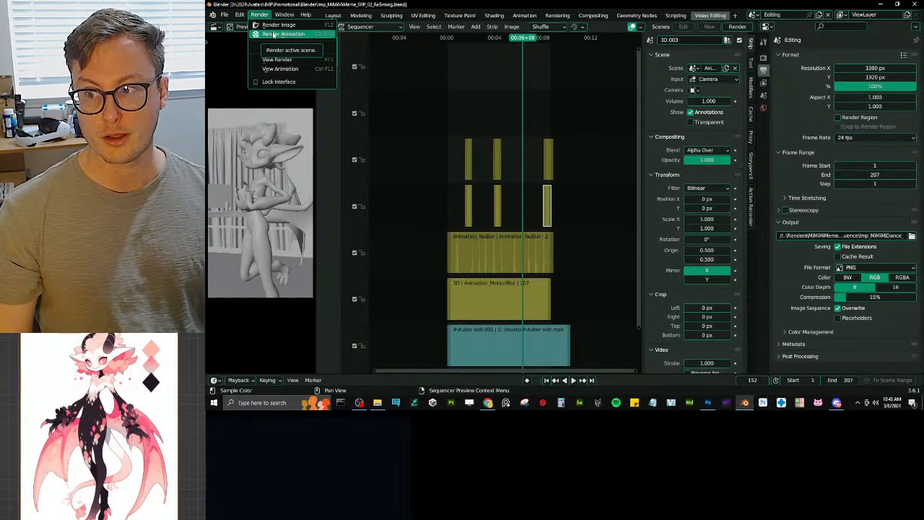
pyautogui.click(281, 34)
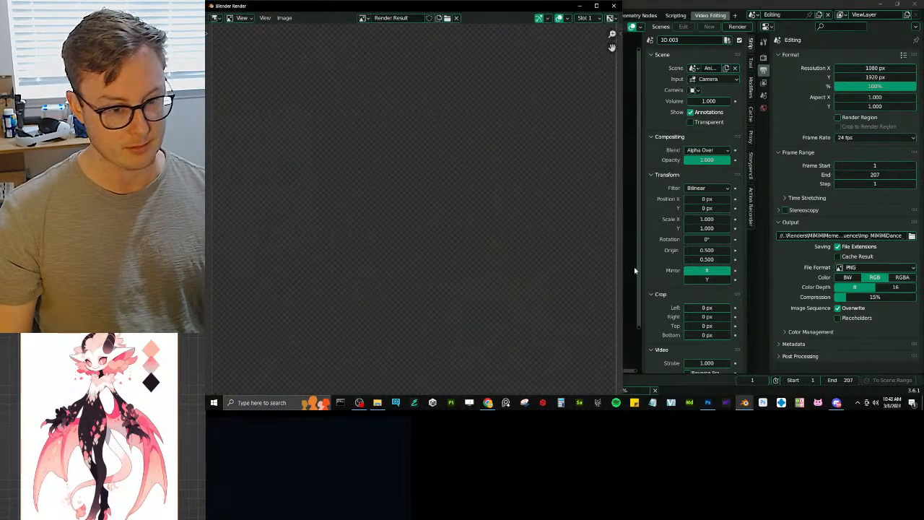
# Step: Switch to Photoshop and close the DanceBorder.psd document
pyautogui.click(708, 402)
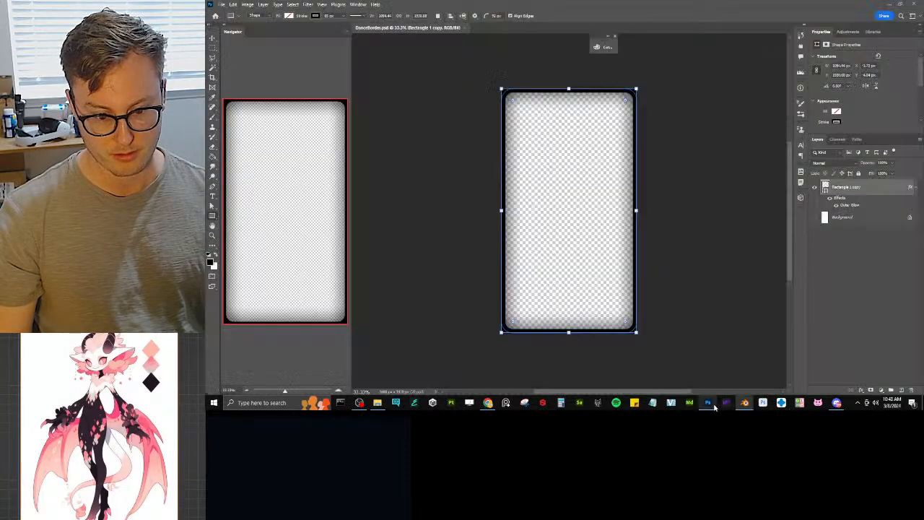
pyautogui.click(463, 28)
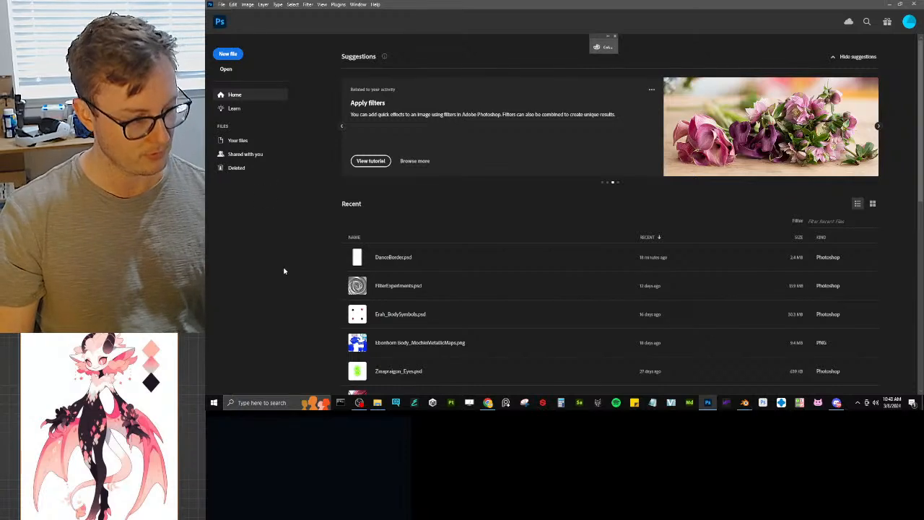
pyautogui.hotkey('ctrl', 'n')
pyautogui.press('Escape')
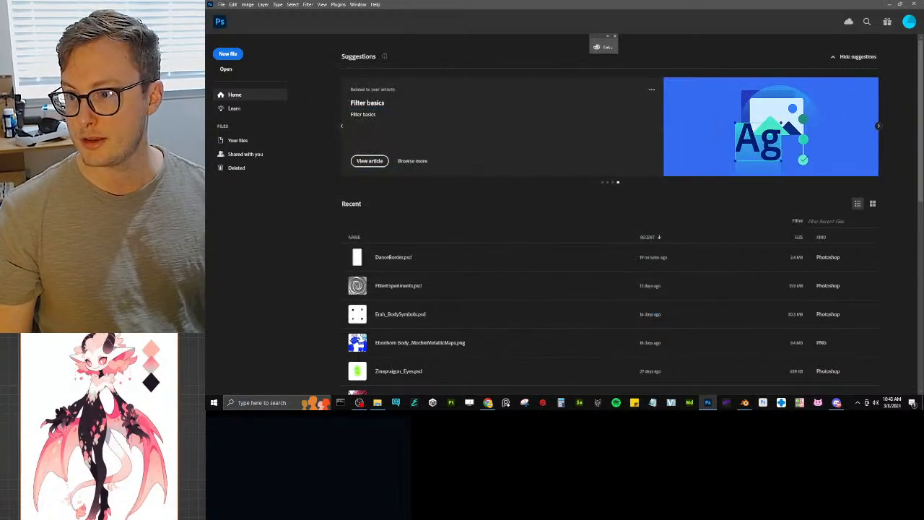
# Step: In OBS, capture the empty black area below the desktop capture in the preview with Snipping Tool, and minimize OBS
pyautogui.moveTo(455, 0); pyautogui.dragTo(456, 2)
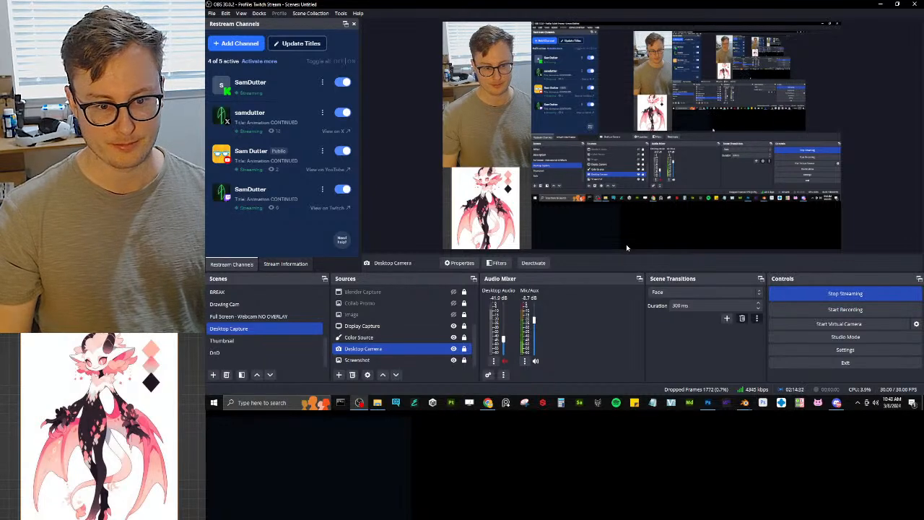
pyautogui.click(524, 403)
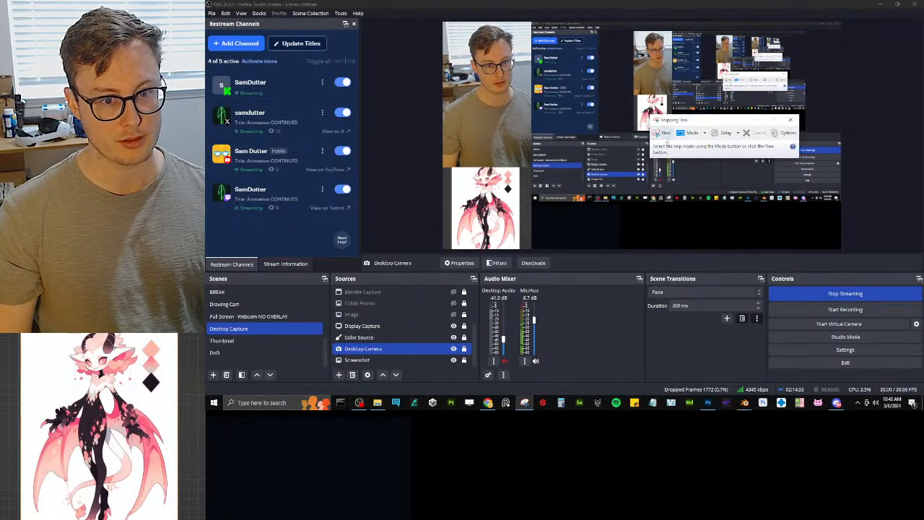
pyautogui.click(663, 133)
pyautogui.moveTo(619, 202); pyautogui.dragTo(842, 250)
pyautogui.click(876, 138)
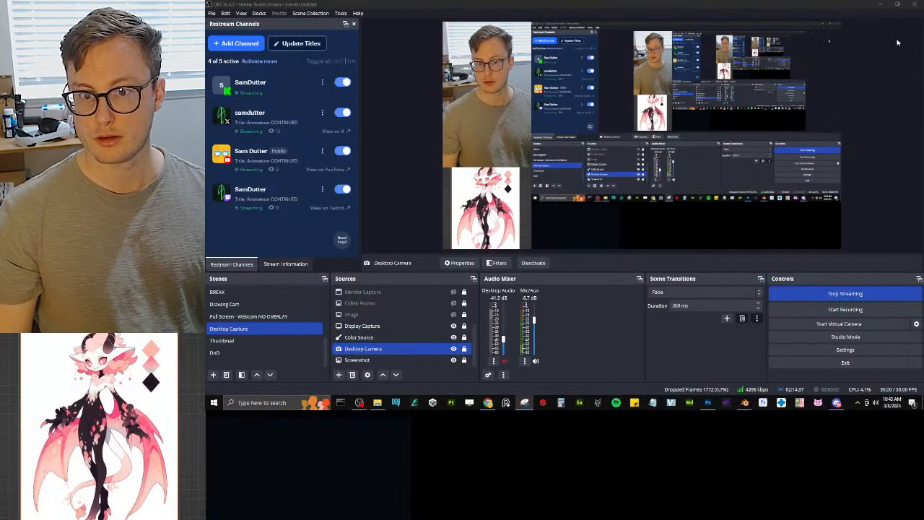
pyautogui.click(880, 5)
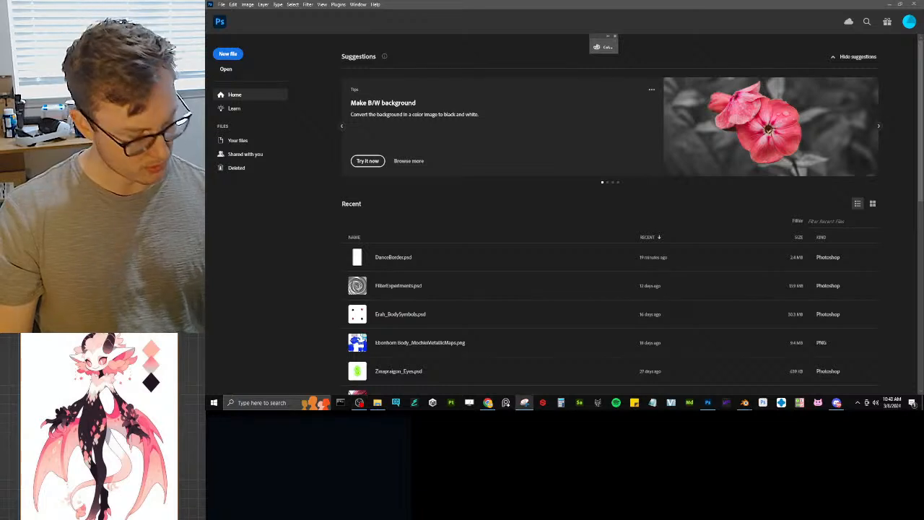
# Step: Back in Photoshop, create a new document at the captured snip's size and add an empty layer above the background
pyautogui.click(296, 286)
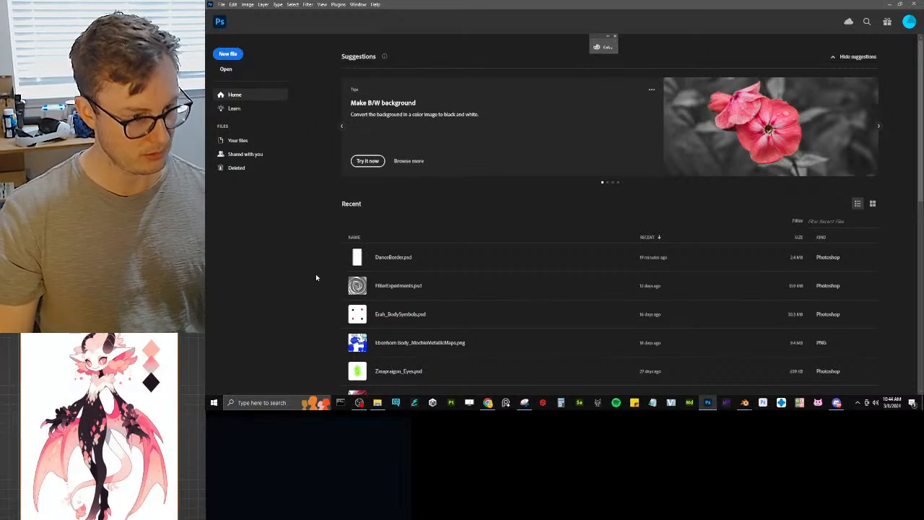
pyautogui.hotkey('ctrl', 'n')
pyautogui.click(669, 314)
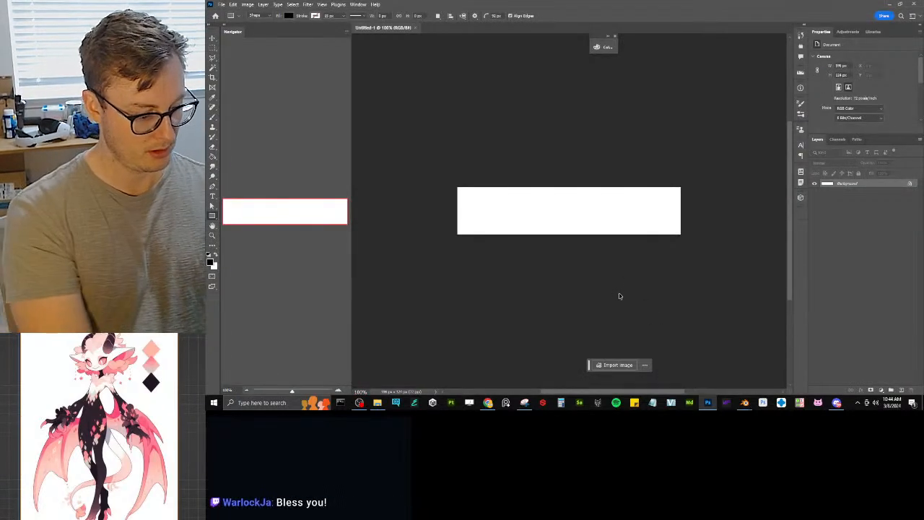
pyautogui.hotkey('ctrl', 'shift', 'n')
pyautogui.press('Return')
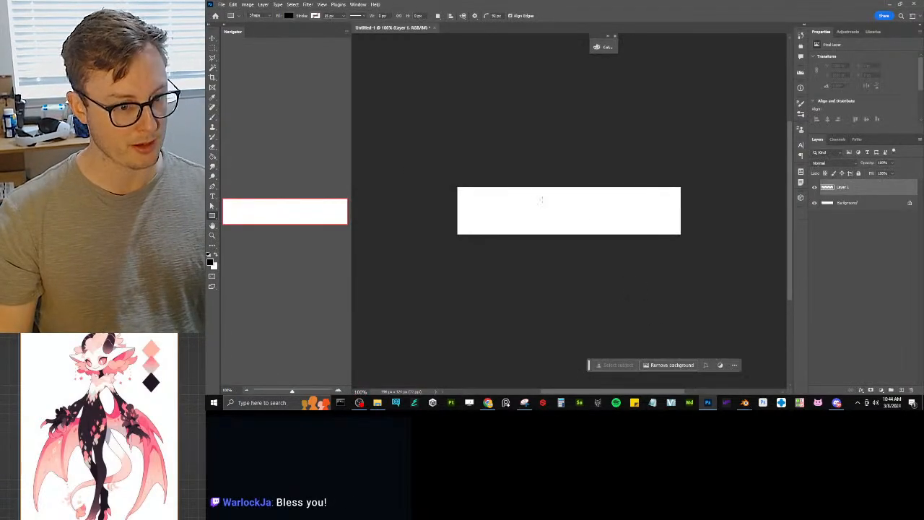
# Step: Start saving the document to the computer and create a Slideshow folder inside 2024 > Stream as its destination
pyautogui.hotkey('ctrl', 's')
pyautogui.click(443, 295)
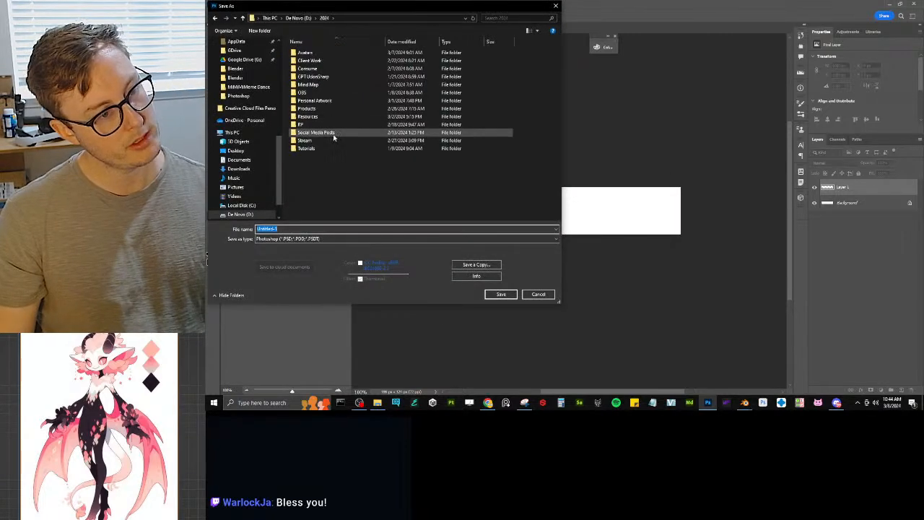
pyautogui.doubleClick(329, 140)
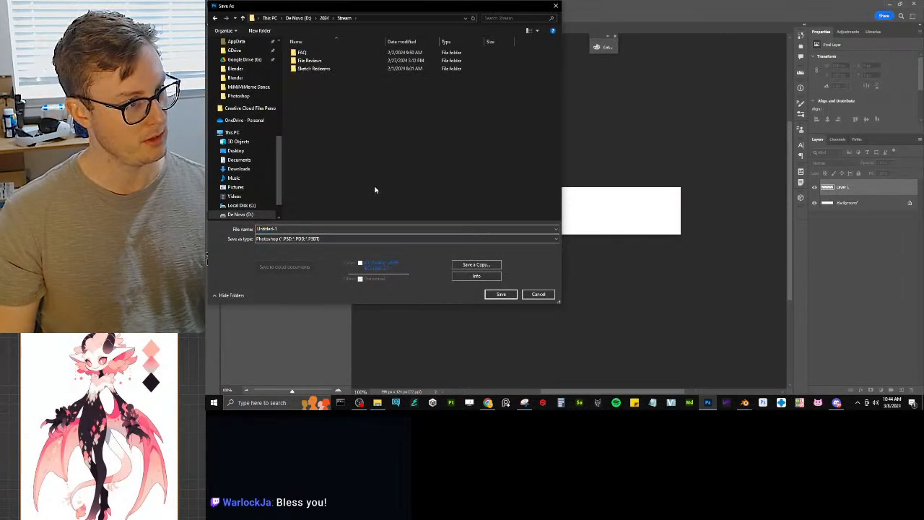
pyautogui.click(259, 31)
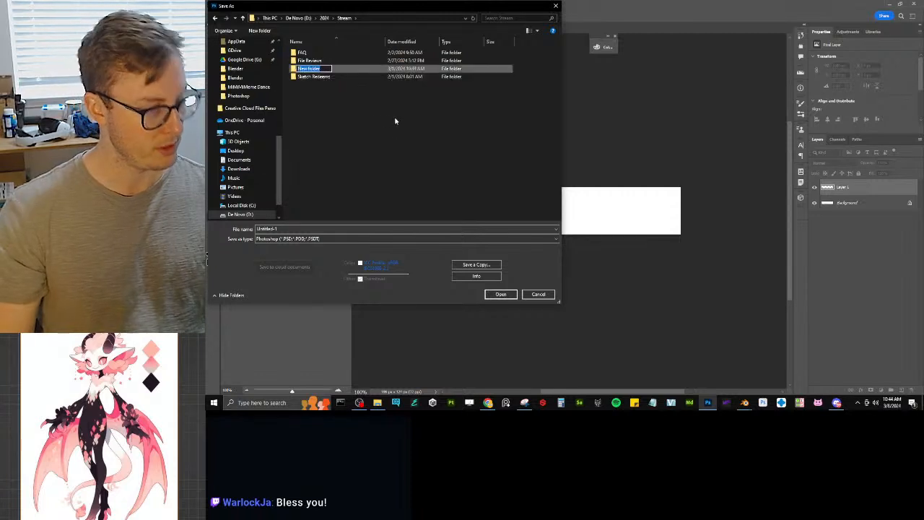
pyautogui.write('Slideshow')
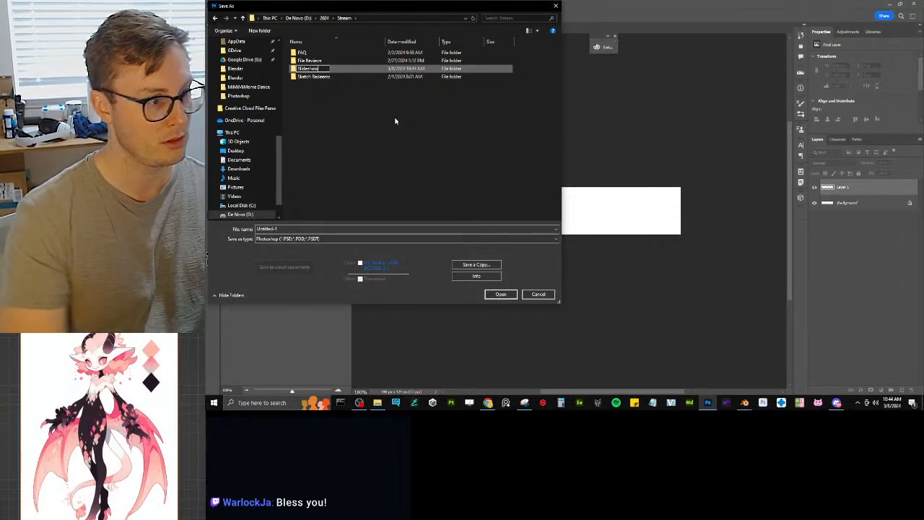
pyautogui.press('Return')
pyautogui.doubleClick(309, 75)
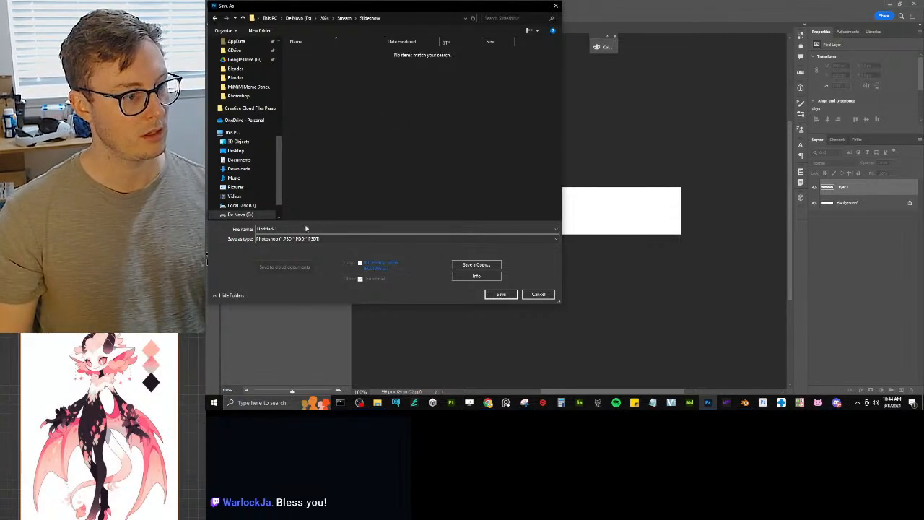
# Step: Save the document in the Slideshow folder as Slideshows.psd with Maximize Compatibility enabled
pyautogui.write('Slide')
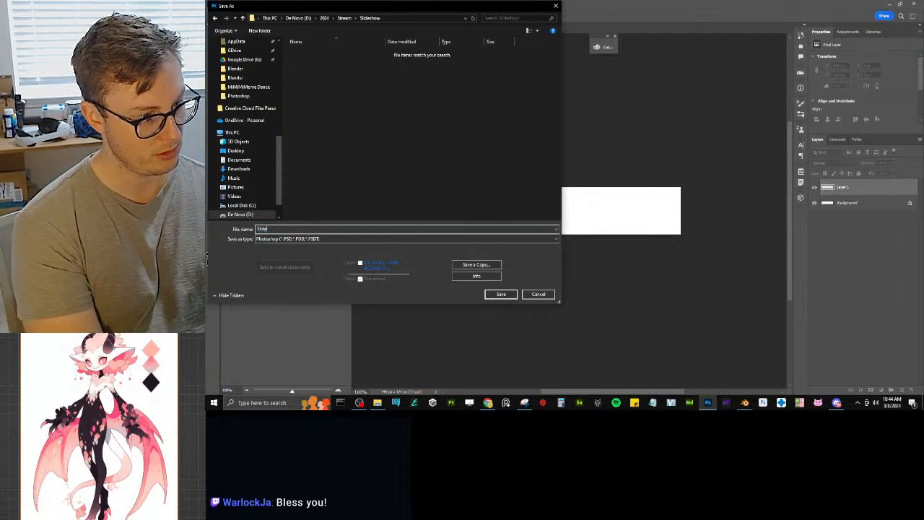
pyautogui.write('show')
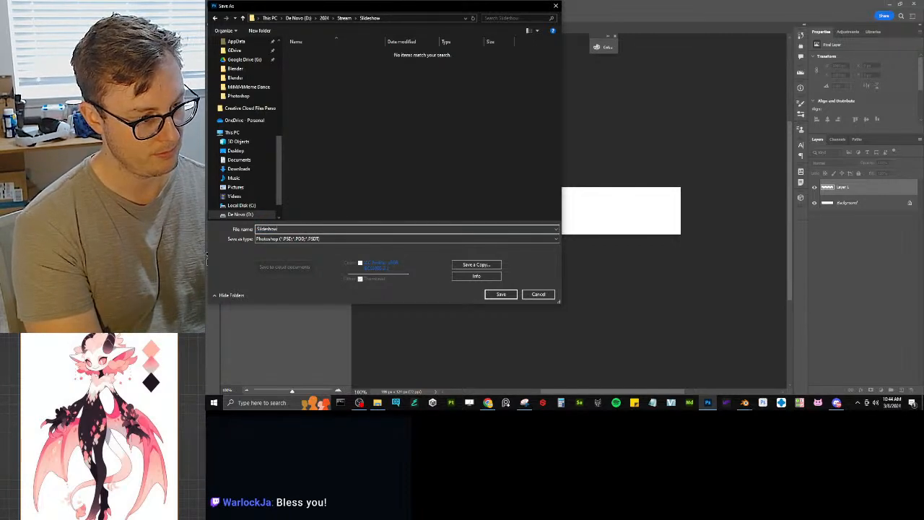
pyautogui.press('Return')
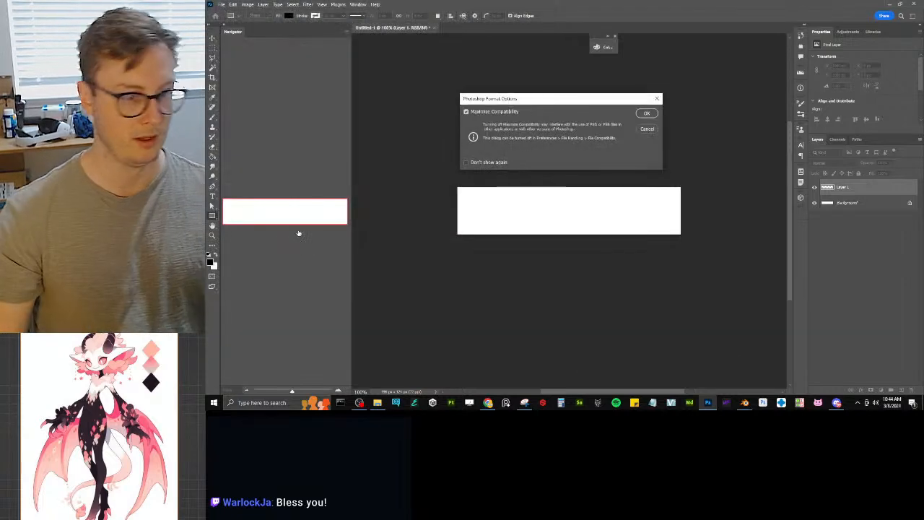
pyautogui.press('Return')
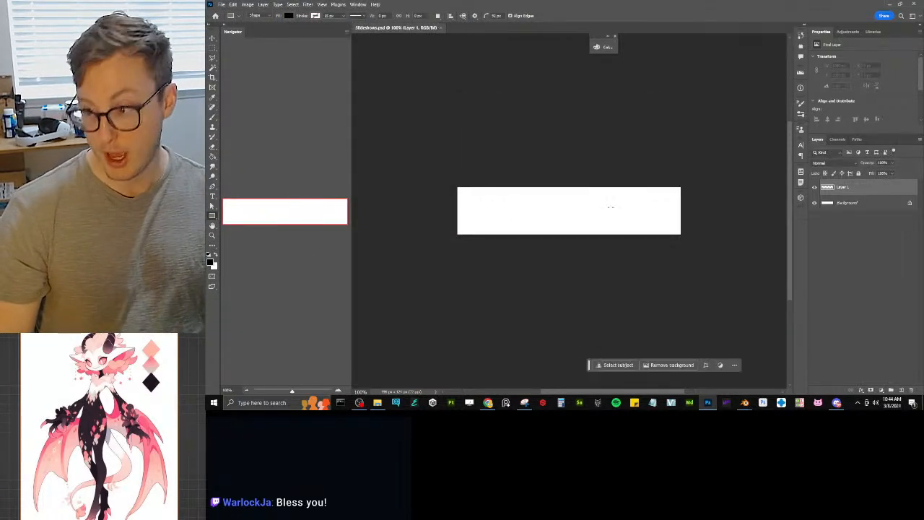
# Step: Resize the image to 1024 × 256 pixels with the proportions unlinked, and save the document
pyautogui.click(248, 4)
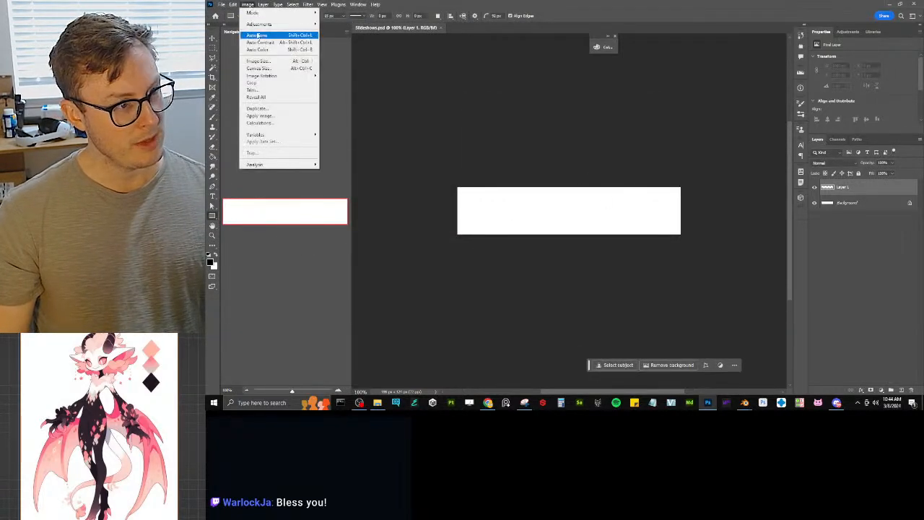
pyautogui.click(252, 65)
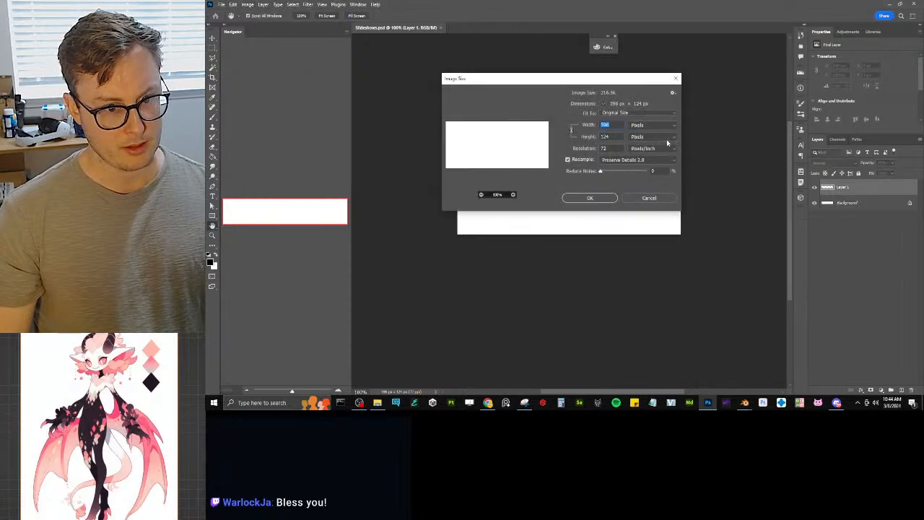
pyautogui.write('1024')
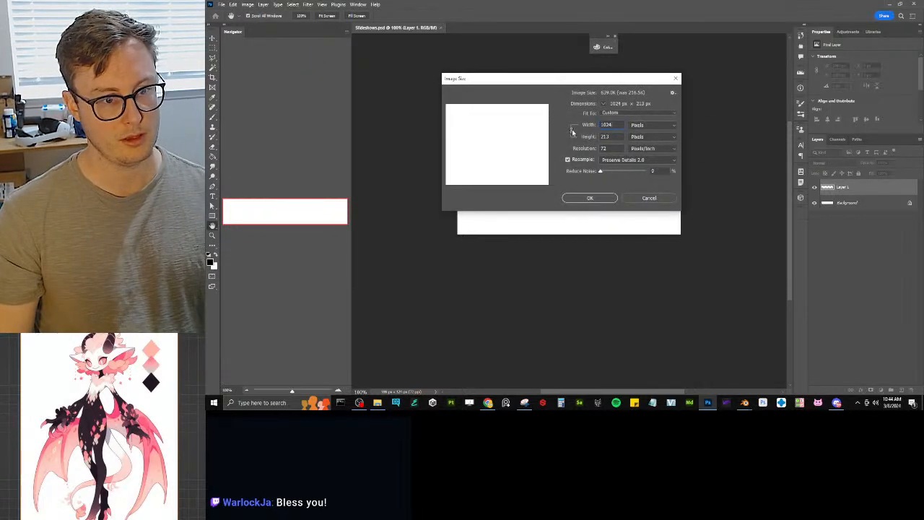
pyautogui.press('BackSpace')
pyautogui.press('BackSpace')
pyautogui.press('BackSpace')
pyautogui.write('256')
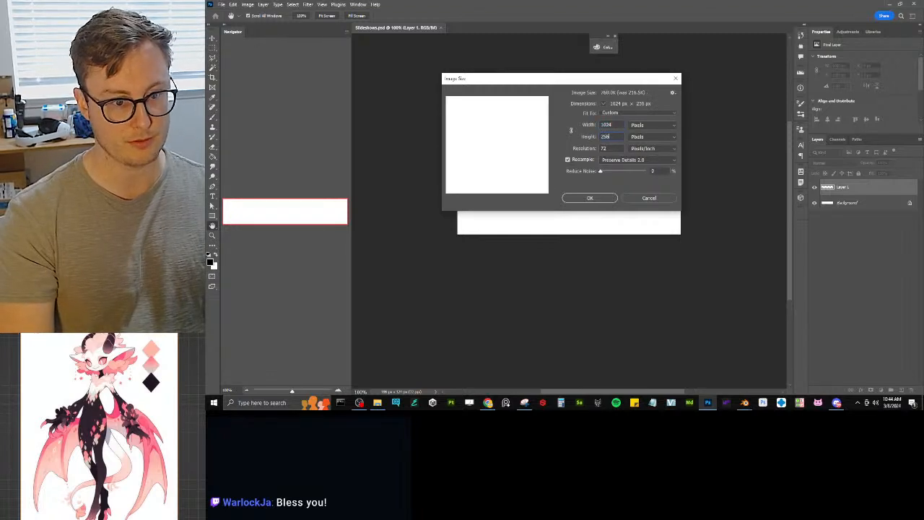
pyautogui.press('Return')
pyautogui.moveTo(568, 188); pyautogui.dragTo(433, 161)
pyautogui.moveTo(537, 178); pyautogui.dragTo(607, 197)
pyautogui.hotkey('ctrl', 's')
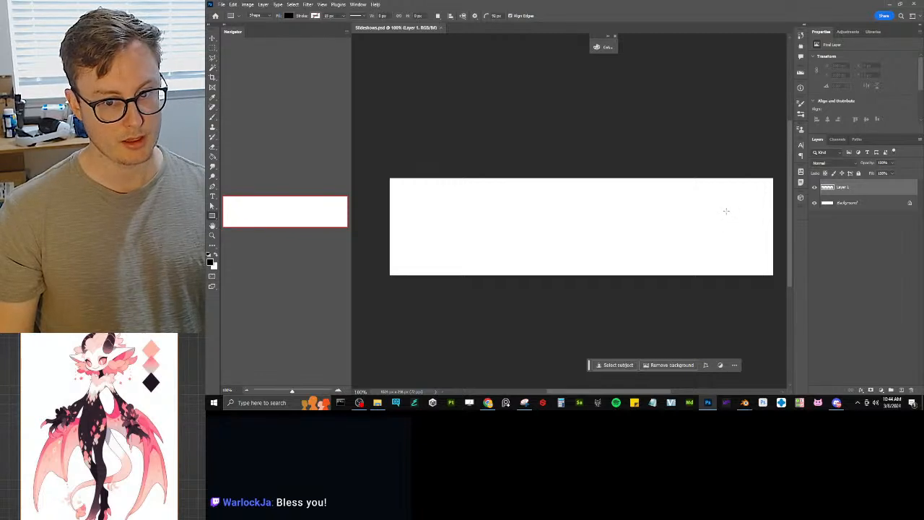
# Step: Create a layer group named IMP and delete both the empty layer and the white background layer
pyautogui.click(890, 389)
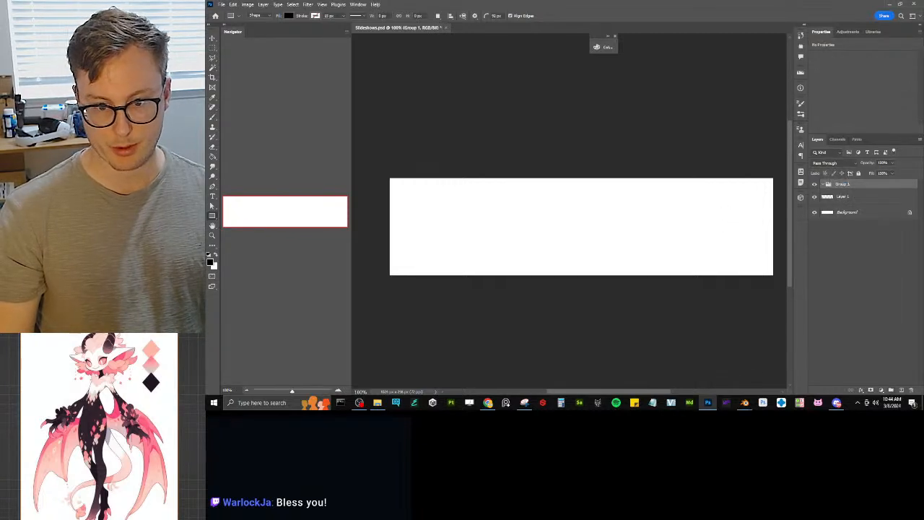
pyautogui.write('IMP')
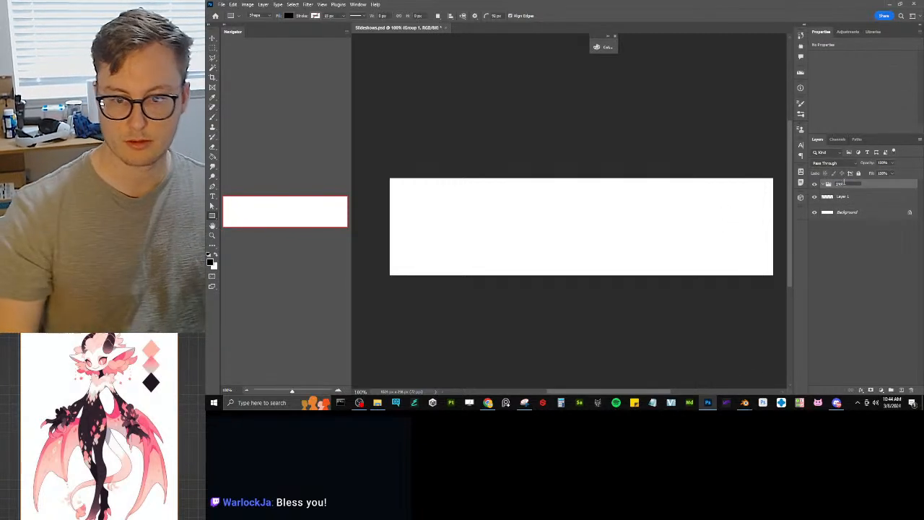
pyautogui.click(870, 203)
pyautogui.press('Delete')
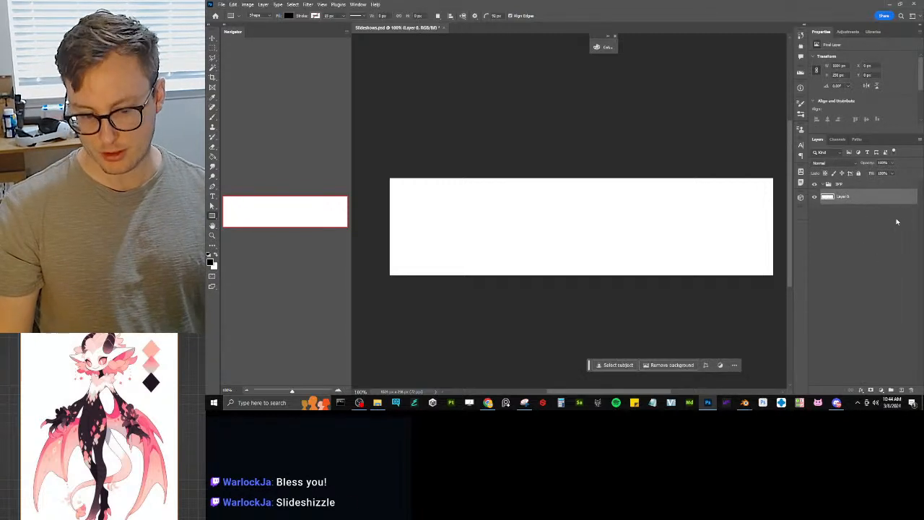
pyautogui.press('Delete')
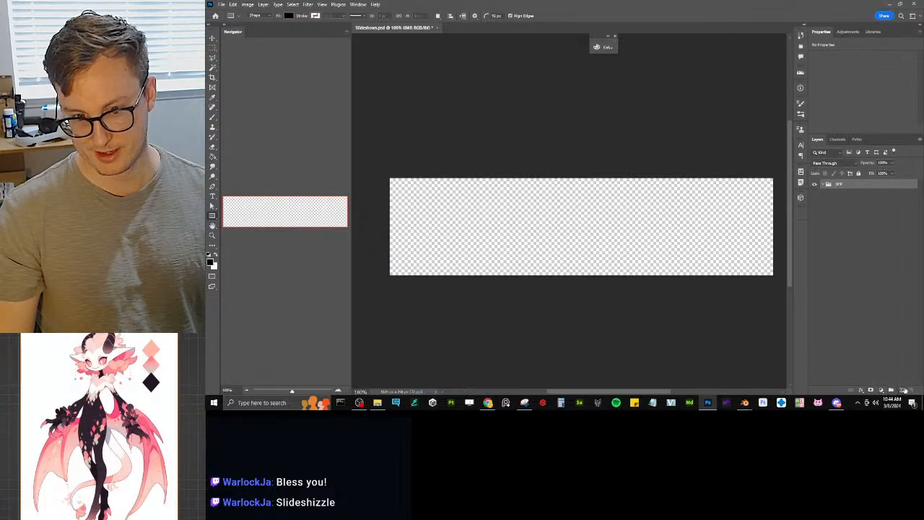
# Step: Add a new layer inside the IMP group, fill it with black, and save the document
pyautogui.click(903, 390)
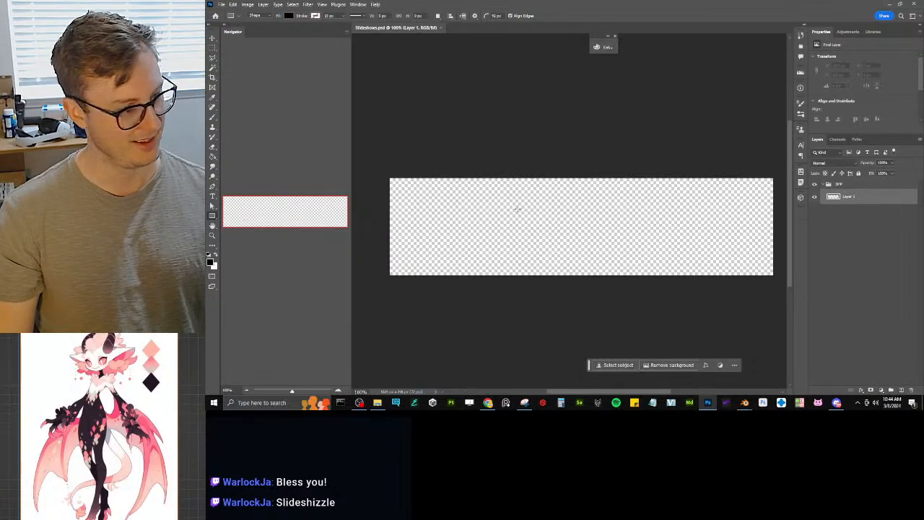
pyautogui.press('g')
pyautogui.click(556, 206)
pyautogui.hotkey('ctrl', 's')
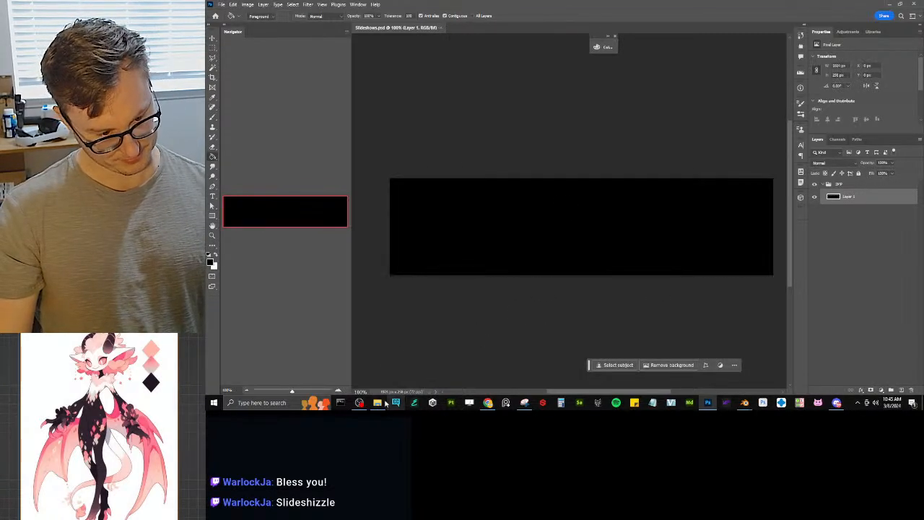
# Step: Browse the IMP avatar's Promotional > Renders folder in File Explorer and look through the GumBat Rotate image sequence for usable artwork
pyautogui.click(377, 403)
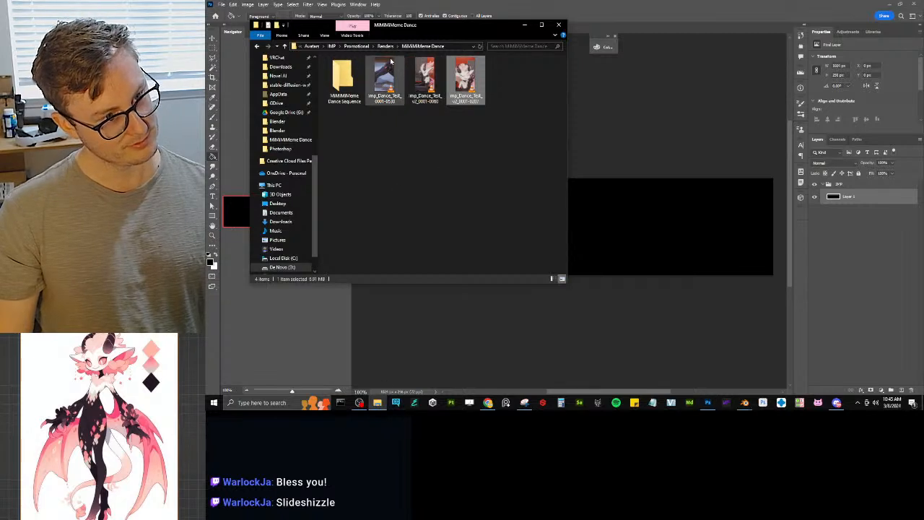
pyautogui.click(386, 46)
pyautogui.click(422, 129)
pyautogui.click(384, 80)
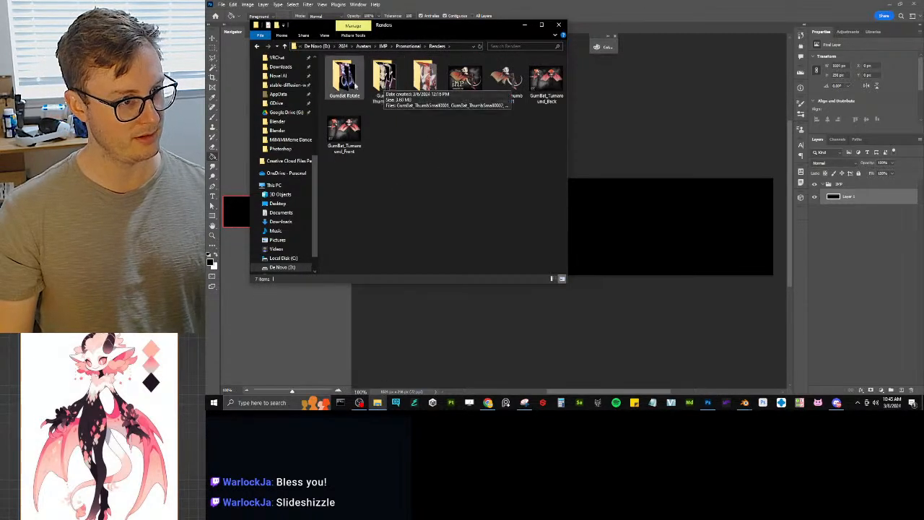
pyautogui.doubleClick(361, 95)
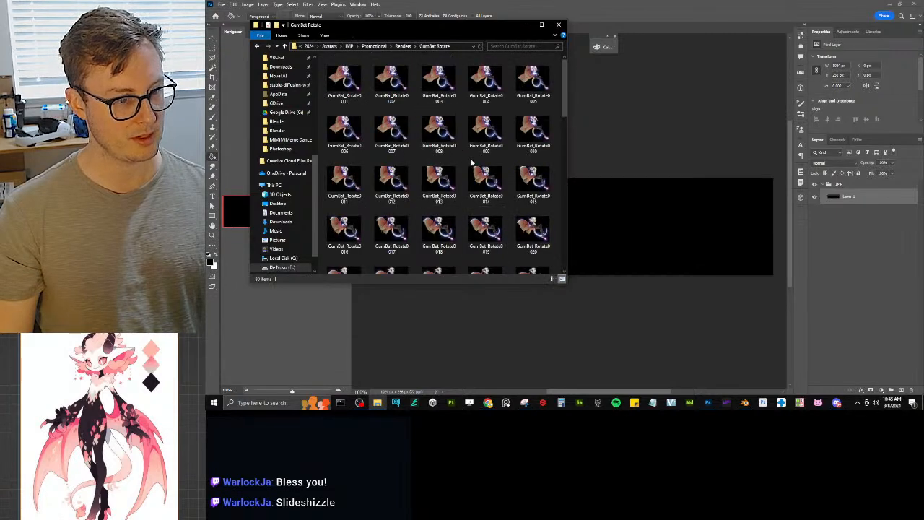
pyautogui.scroll(-5, 474, 164)
pyautogui.scroll(-3, 475, 164)
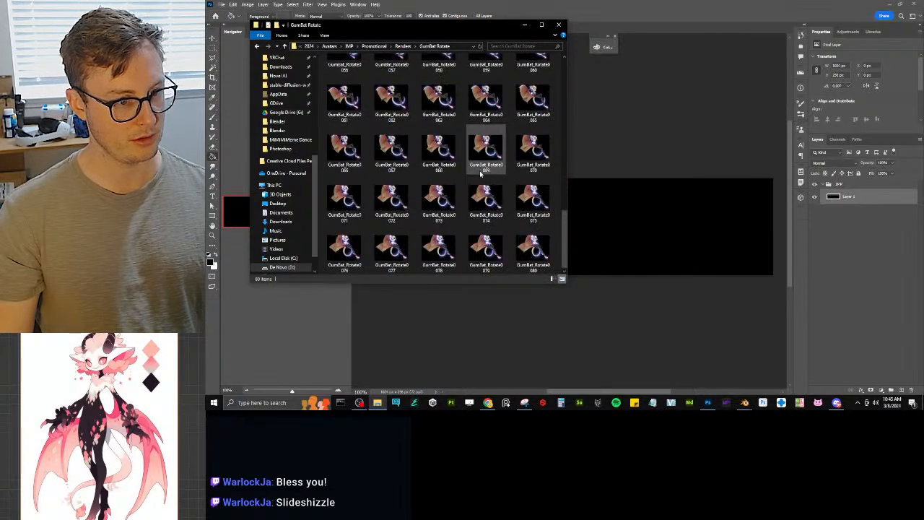
pyautogui.scroll(6, 480, 173)
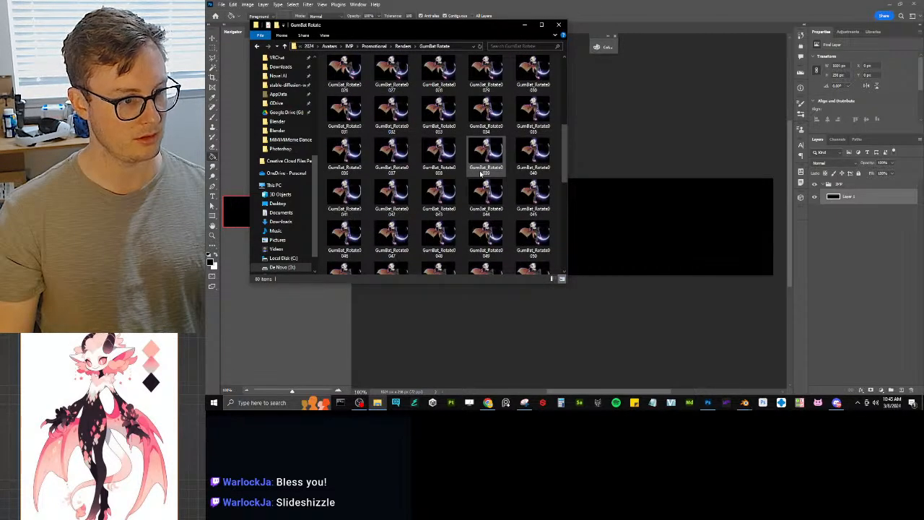
pyautogui.click(406, 45)
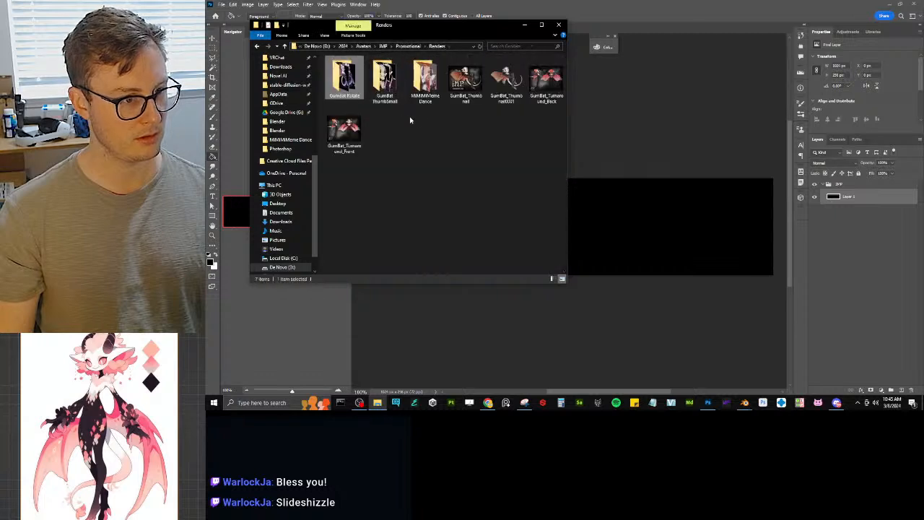
# Step: Place the GumBat_Thumbnail0001 render above the black layer in the Photoshop document, enlarge it well beyond the canvas, and tilt it
pyautogui.moveTo(506, 80); pyautogui.dragTo(688, 236)
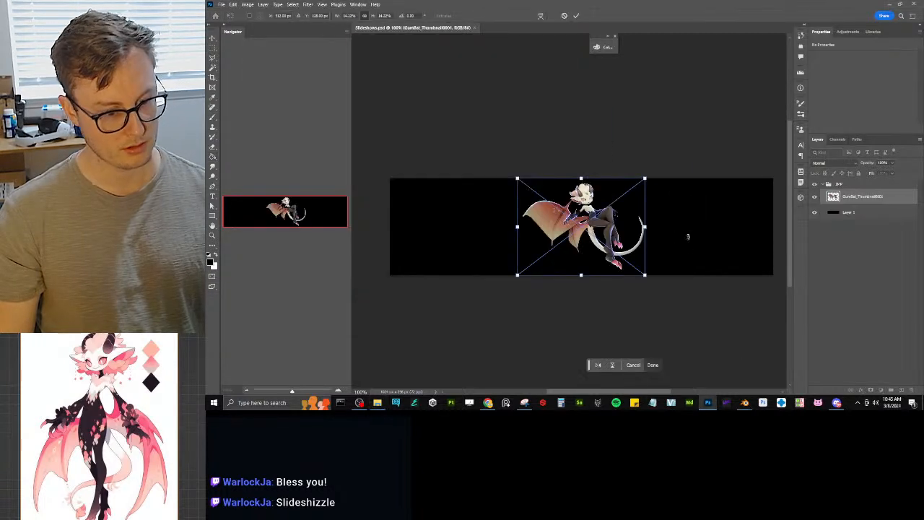
pyautogui.press('Return')
pyautogui.hotkey('ctrl', 't')
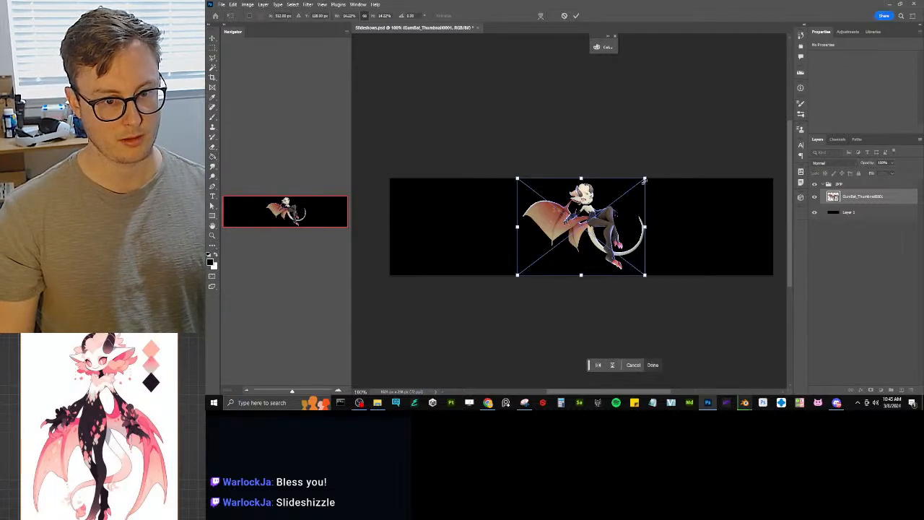
pyautogui.keyDown('alt'); pyautogui.moveTo(645, 179); pyautogui.dragTo(776, 80); pyautogui.keyUp('alt')
pyautogui.moveTo(682, 189); pyautogui.dragTo(651, 271)
pyautogui.moveTo(643, 126); pyautogui.dragTo(599, 109)
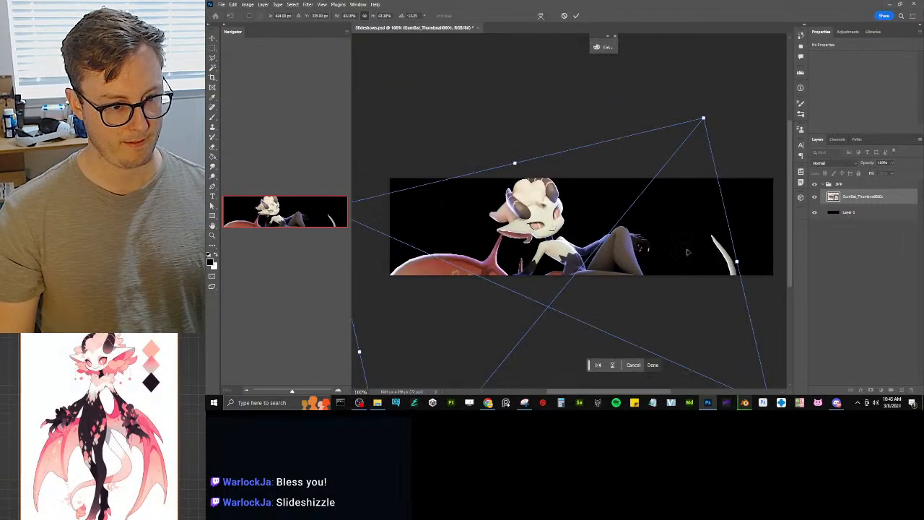
# Step: Shrink, rotate and reposition the character render so its head, torso and wing fill the canvas's left half, and apply the transform
pyautogui.moveTo(689, 253); pyautogui.dragTo(688, 219)
pyautogui.moveTo(614, 87); pyautogui.dragTo(687, 152)
pyautogui.moveTo(677, 238); pyautogui.dragTo(637, 235)
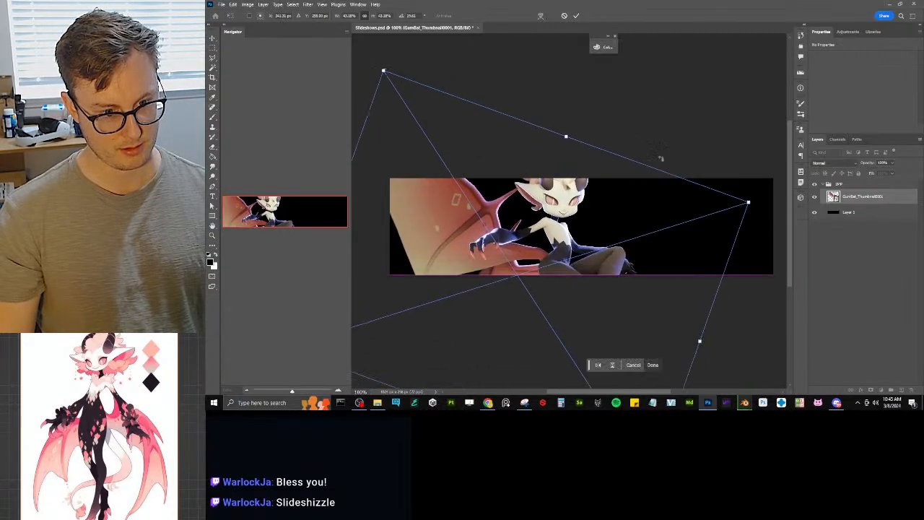
pyautogui.moveTo(651, 150); pyautogui.dragTo(571, 121)
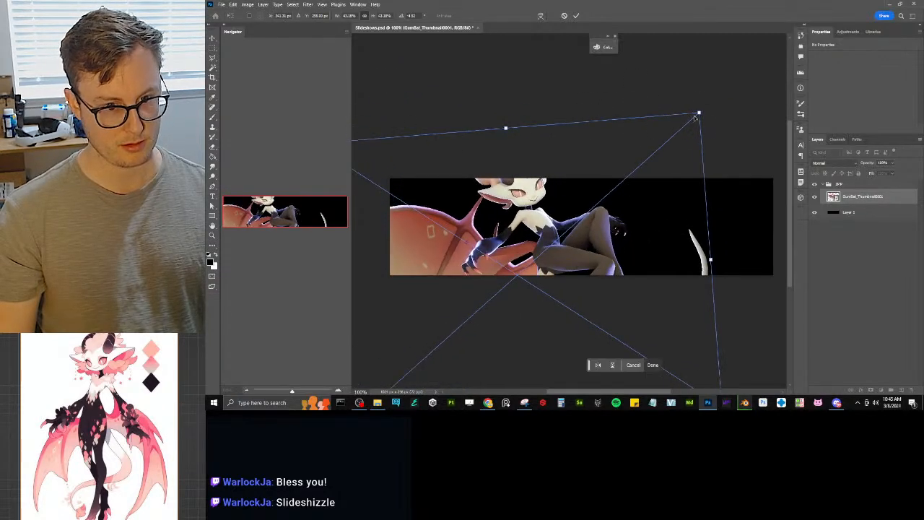
pyautogui.moveTo(699, 114); pyautogui.dragTo(628, 173)
pyautogui.moveTo(593, 212); pyautogui.dragTo(614, 194)
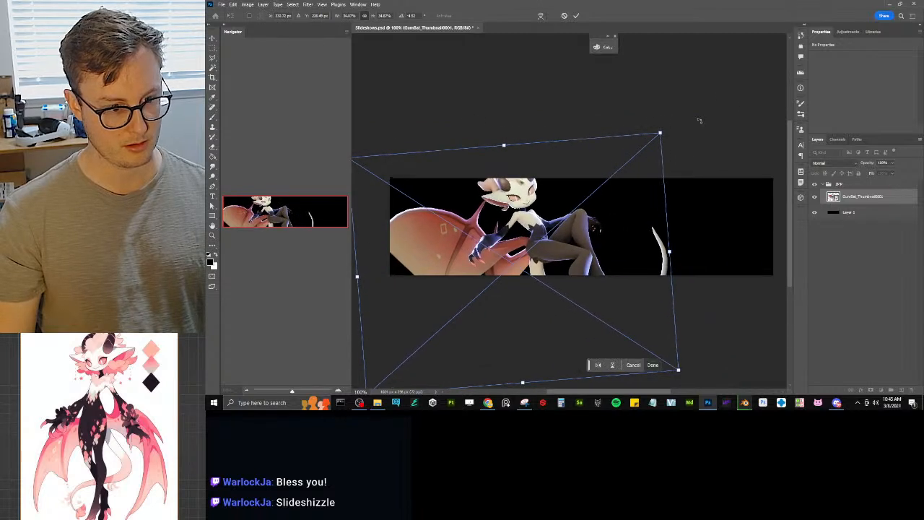
pyautogui.moveTo(698, 120); pyautogui.dragTo(705, 126)
pyautogui.moveTo(628, 224)
pyautogui.mouseDown()
pyautogui.moveTo(639, 215)
pyautogui.moveTo(637, 224)
pyautogui.mouseUp()
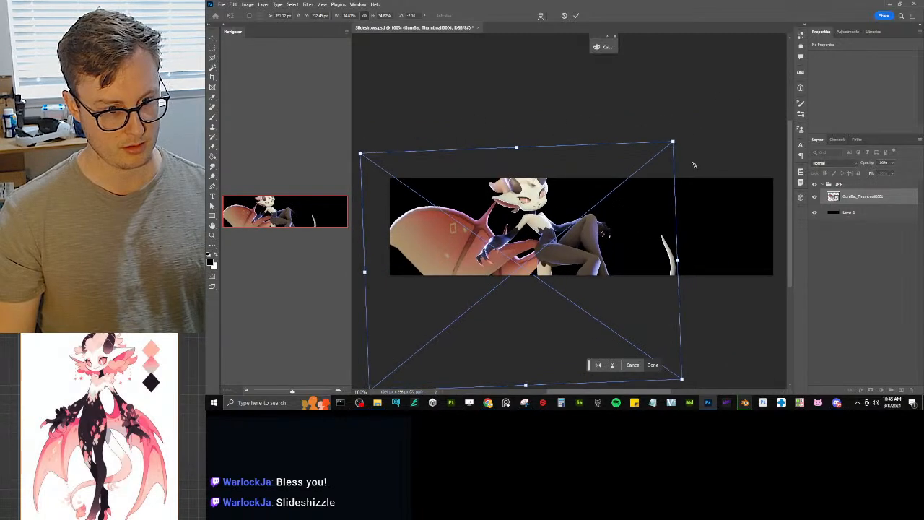
pyautogui.moveTo(693, 165); pyautogui.dragTo(707, 187)
pyautogui.moveTo(616, 227); pyautogui.dragTo(607, 230)
pyautogui.moveTo(708, 184); pyautogui.dragTo(713, 204)
pyautogui.moveTo(616, 241)
pyautogui.mouseDown()
pyautogui.moveTo(605, 223)
pyautogui.moveTo(626, 232)
pyautogui.moveTo(625, 251)
pyautogui.moveTo(609, 242)
pyautogui.mouseUp()
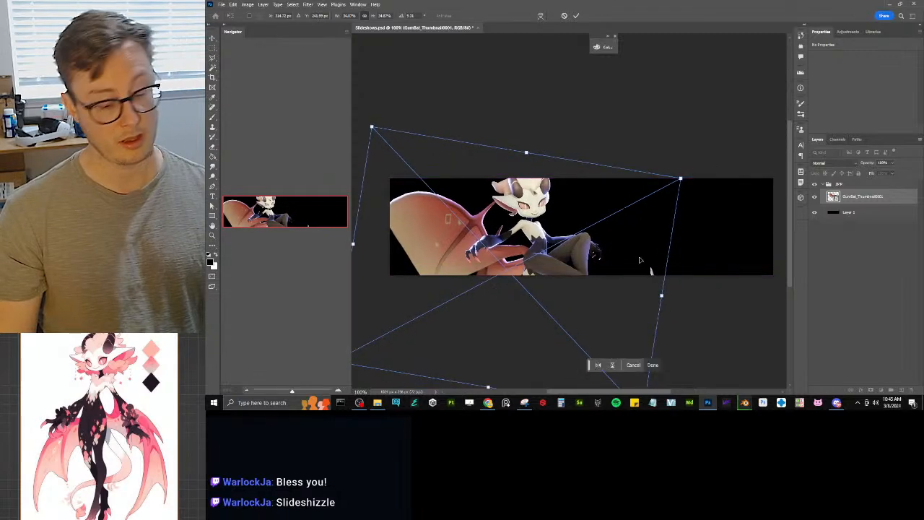
pyautogui.press('Return')
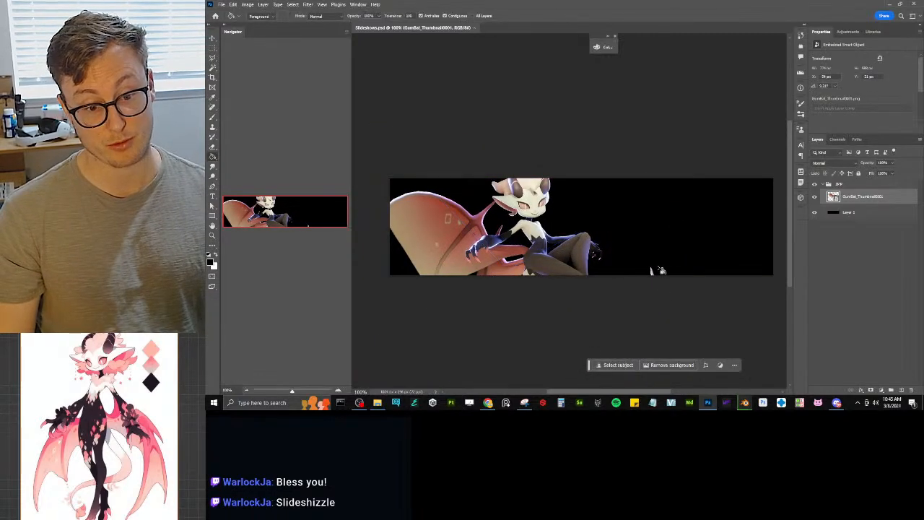
# Step: Switch to Blender's render window to check the animation render's progress, and return to Photoshop
pyautogui.moveTo(744, 402)
pyautogui.click(765, 370)
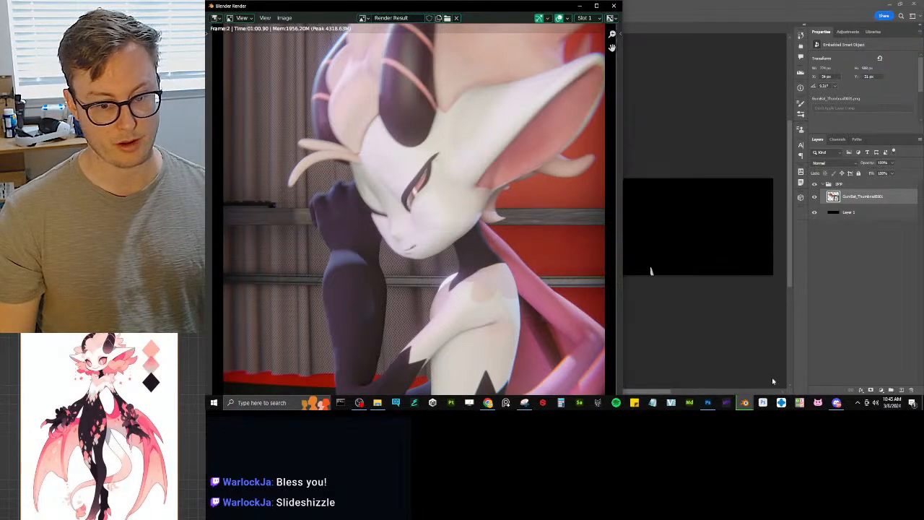
pyautogui.moveTo(747, 406)
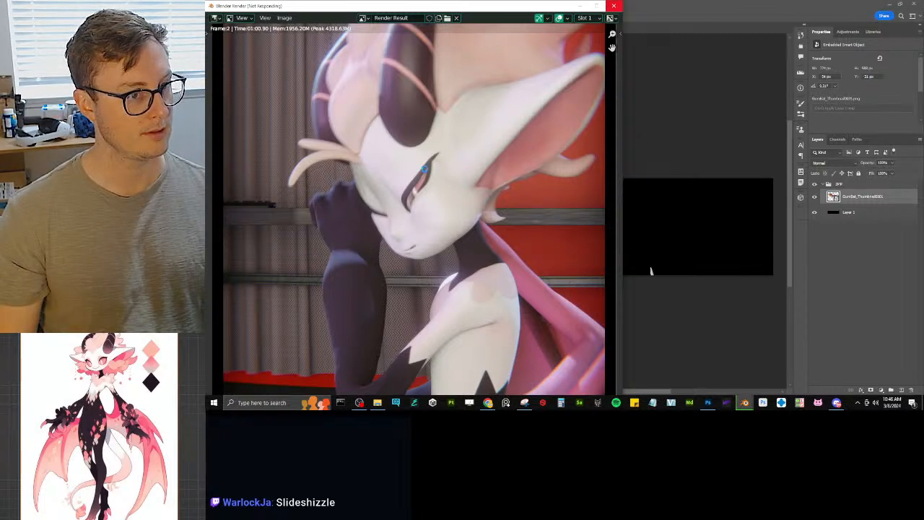
pyautogui.click(636, 27)
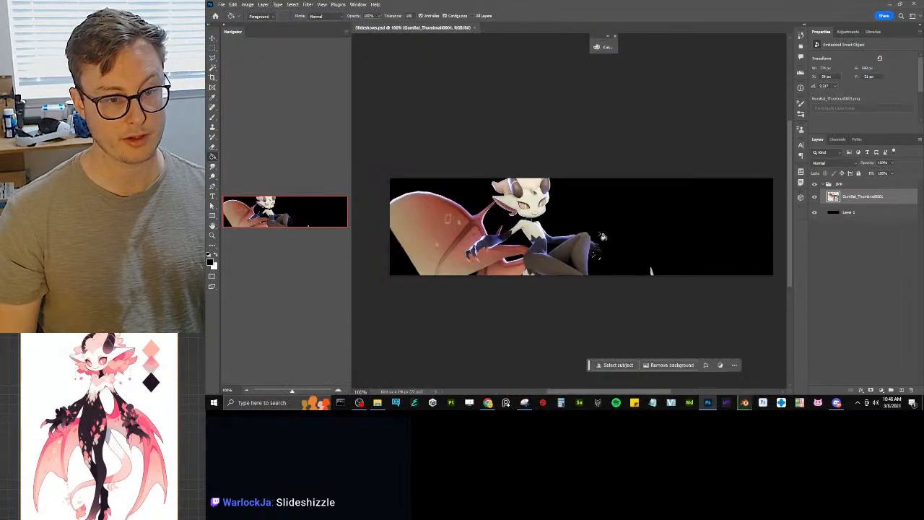
# Step: Scale the character render down slightly, shift it so the whole head fits within the canvas, and apply the transform
pyautogui.hotkey('ctrl', 't')
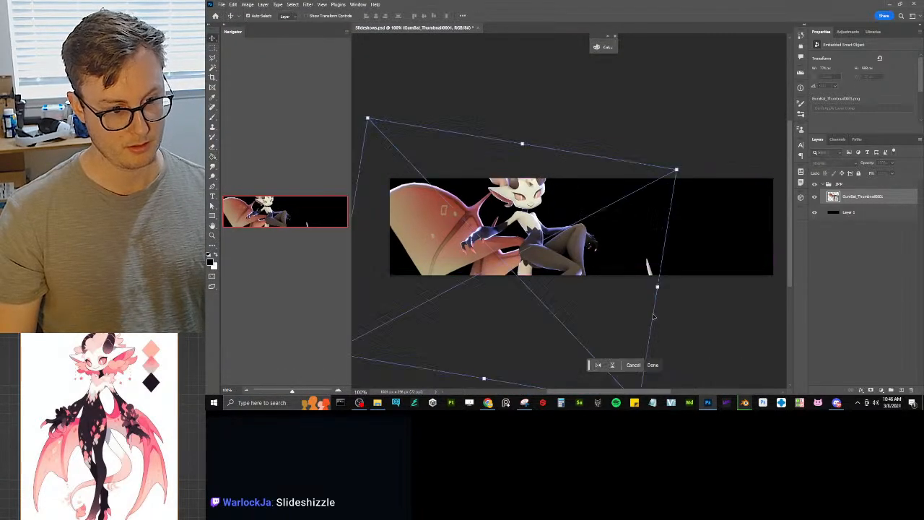
pyautogui.moveTo(679, 180); pyautogui.dragTo(606, 230)
pyautogui.keyDown('alt'); pyautogui.moveTo(641, 187); pyautogui.dragTo(649, 183); pyautogui.keyUp('alt')
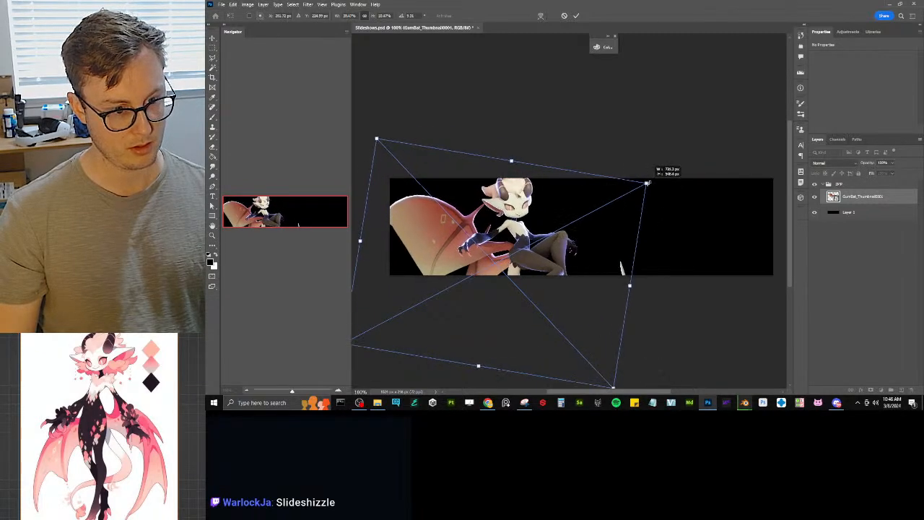
pyautogui.moveTo(615, 215); pyautogui.dragTo(616, 219)
pyautogui.press('Return')
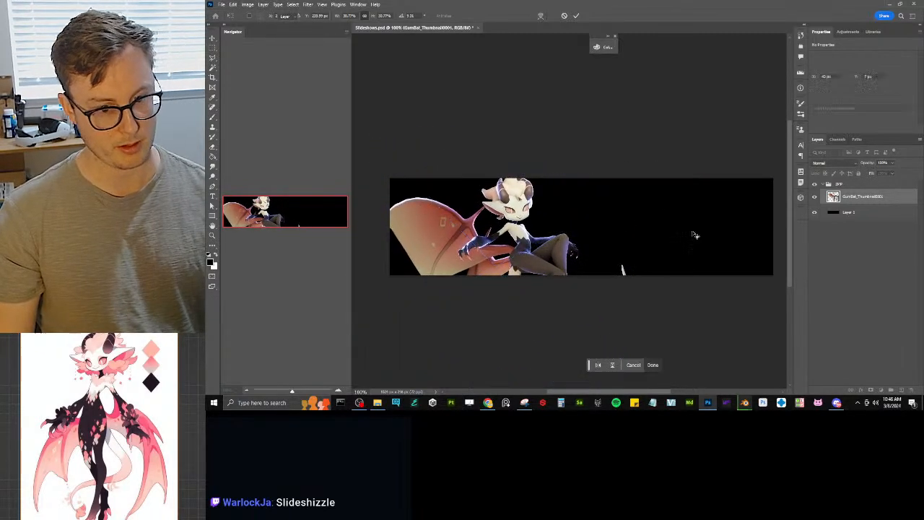
# Step: Look over the list of recently opened files and close the Slideshows.psd document
pyautogui.click(222, 5)
pyautogui.moveTo(245, 49)
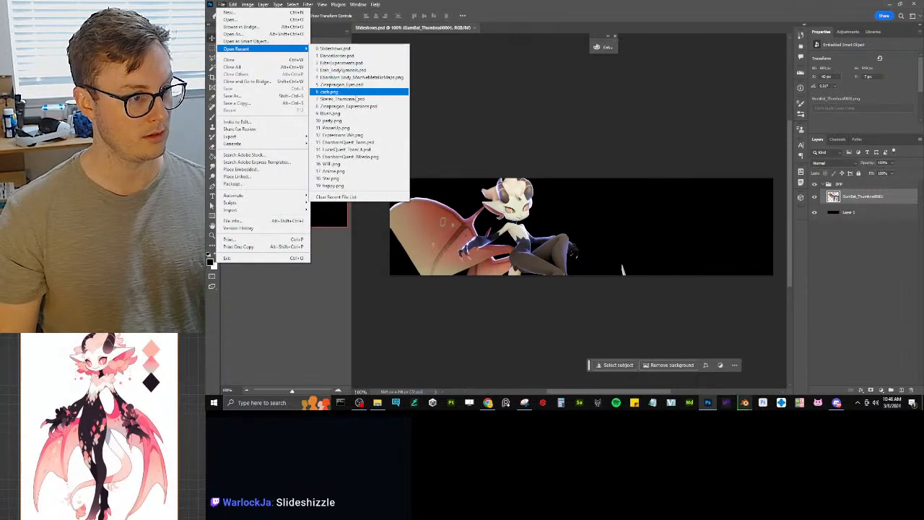
pyautogui.click(662, 131)
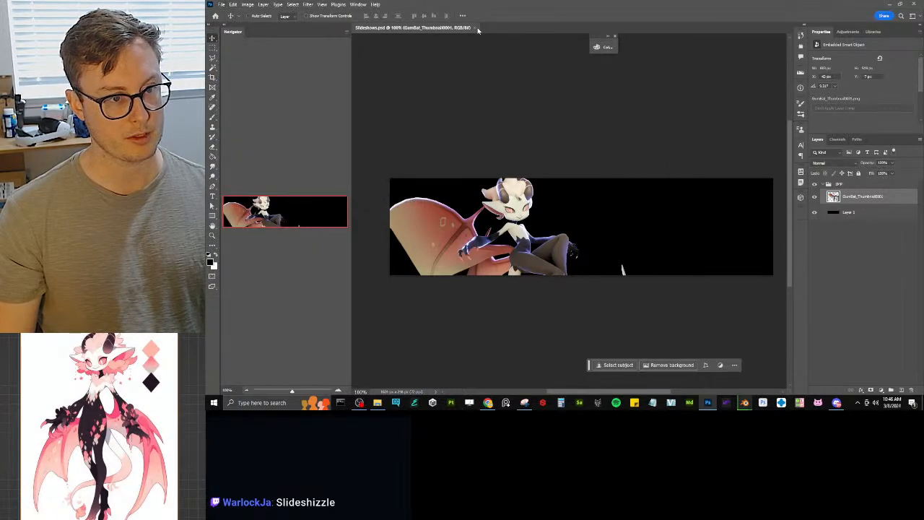
pyautogui.click(474, 28)
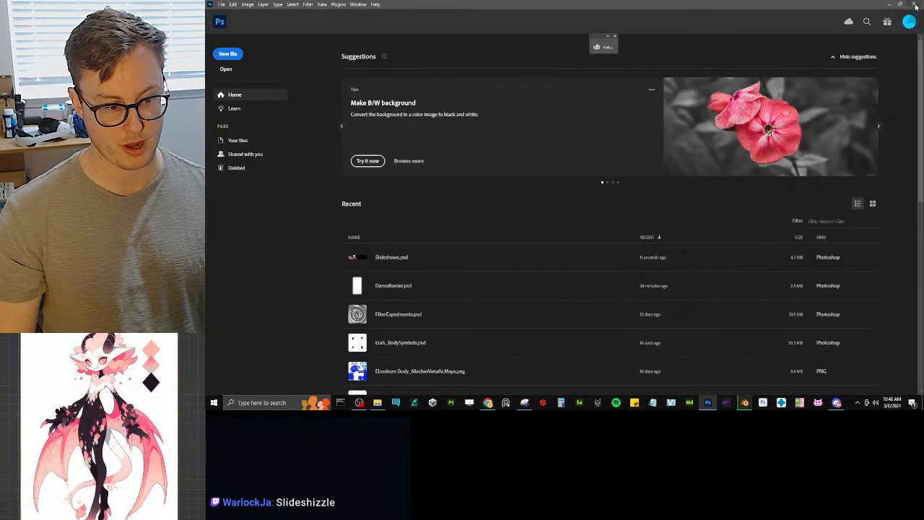
# Step: Close the reopened Slideshows.psd, quit Adobe Photoshop 2024 and unpin it from the taskbar
pyautogui.click(390, 257)
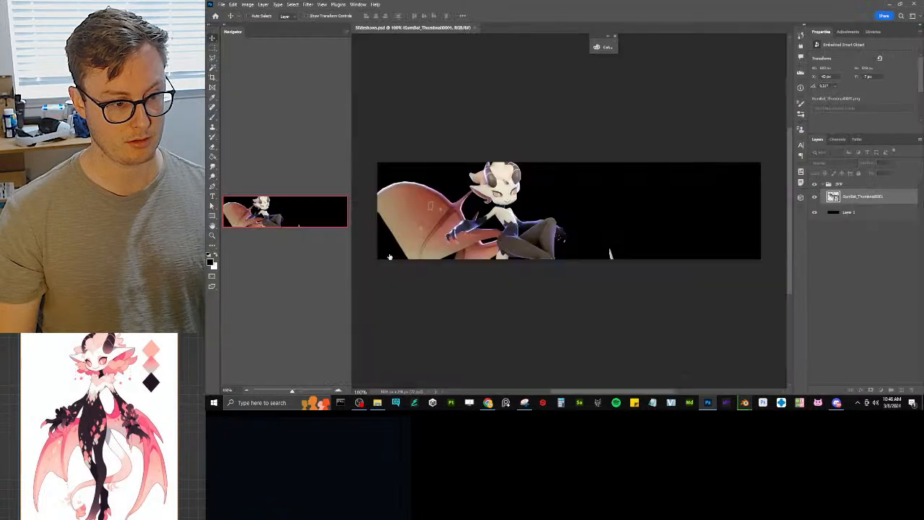
pyautogui.click(475, 28)
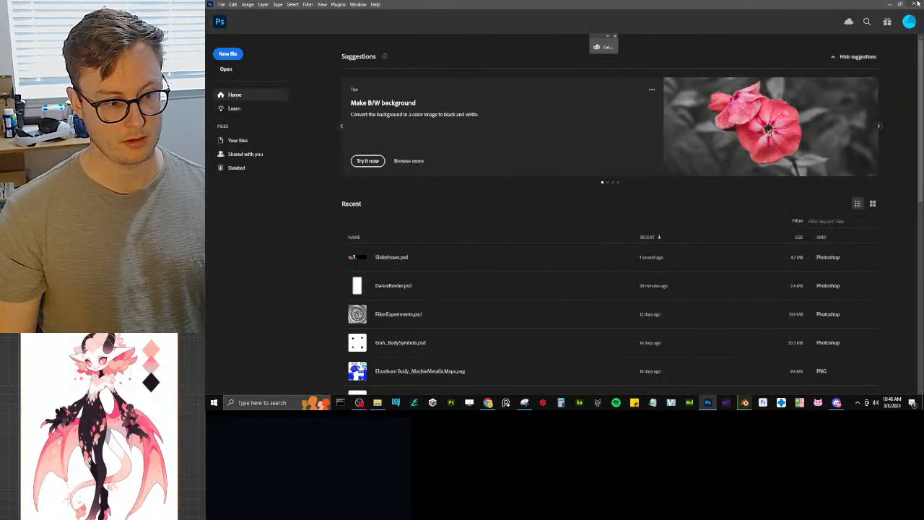
pyautogui.click(798, 402)
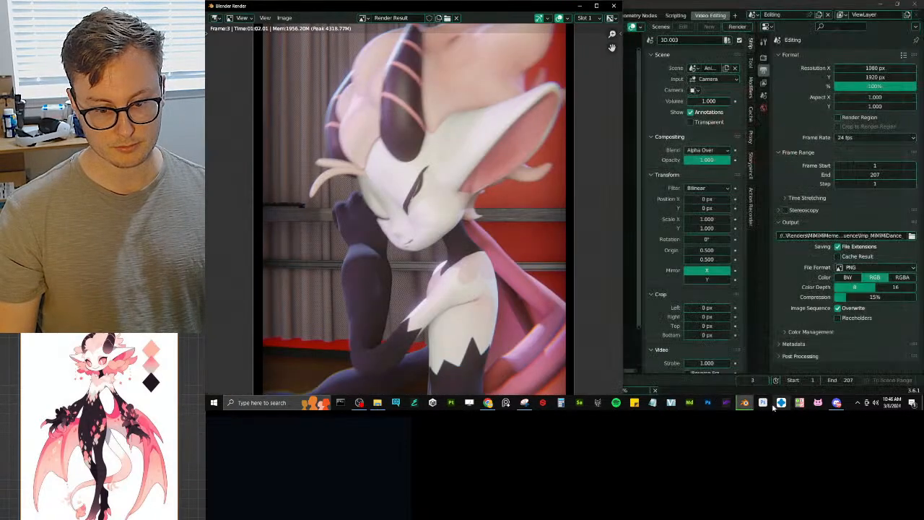
pyautogui.rightClick(708, 403)
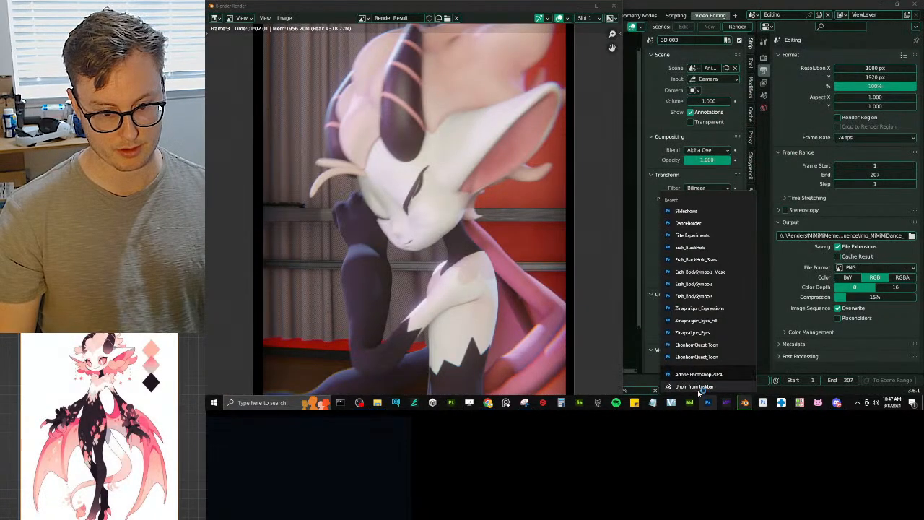
pyautogui.click(701, 388)
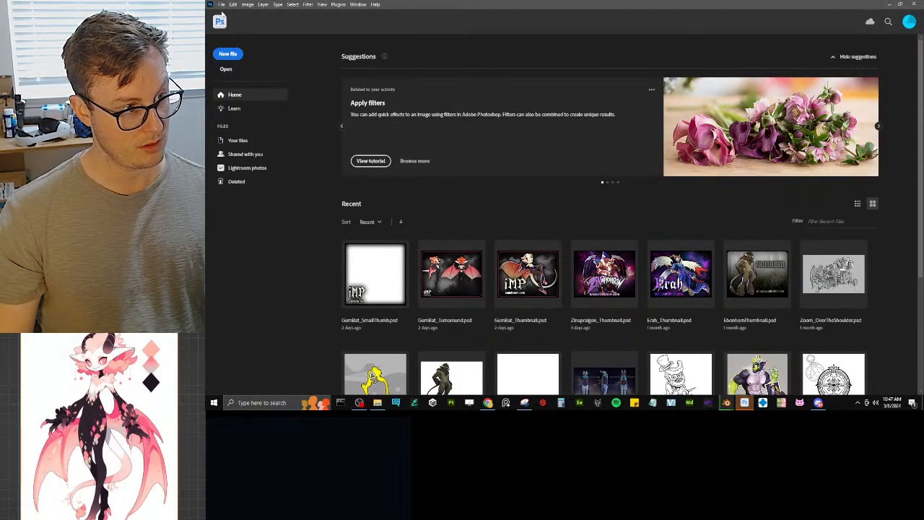
# Step: In Photoshop (Beta), open Slideshows.psd from the 2024 > Stream > Slideshow folder
pyautogui.click(222, 5)
pyautogui.click(228, 19)
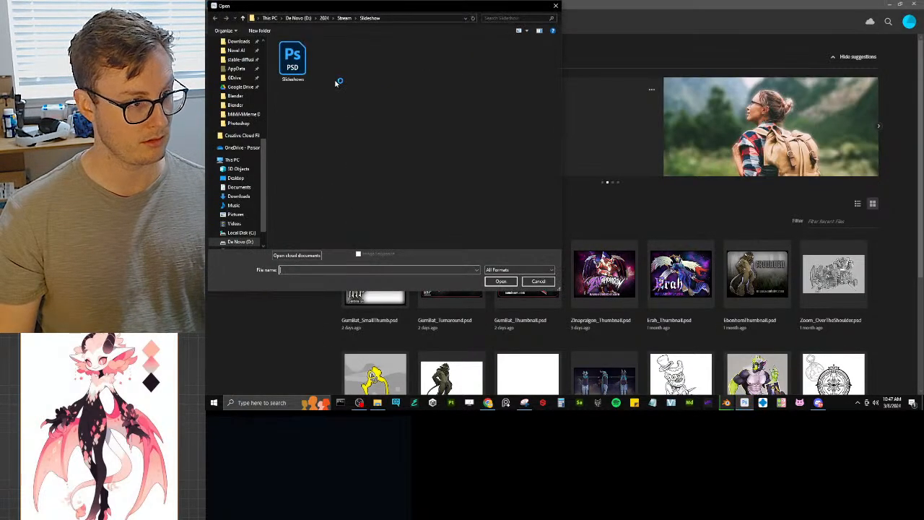
pyautogui.click(292, 60)
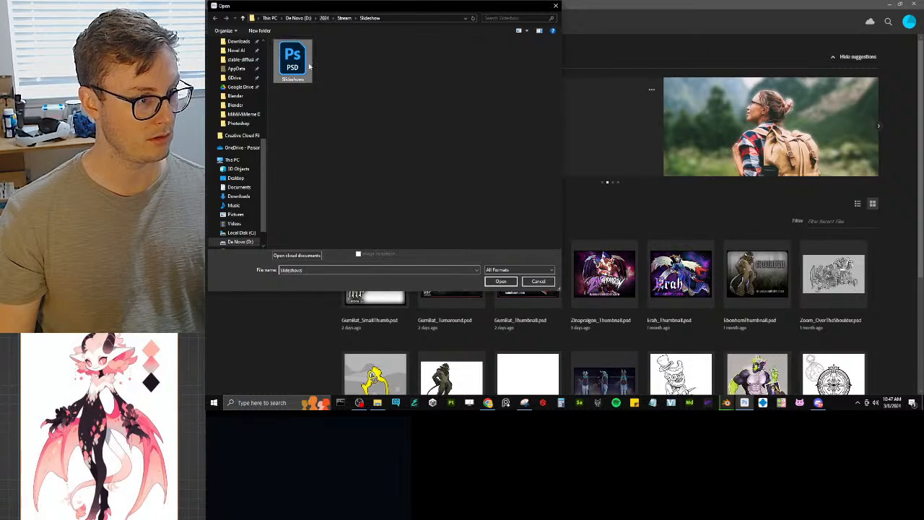
pyautogui.click(505, 281)
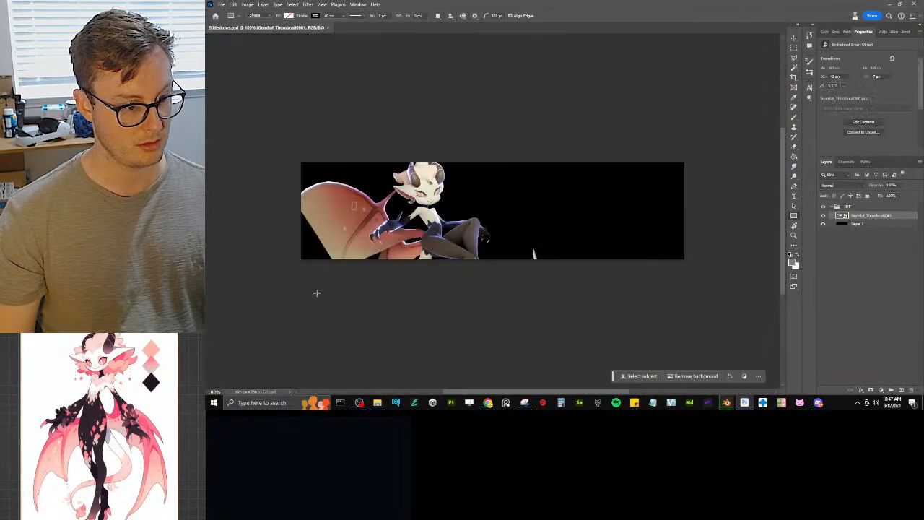
# Step: Dismiss the Photoshop beta update notice, check the animation's progress in Blender's render window, and return to Photoshop
pyautogui.hotkey('alt', 'Tab')
pyautogui.hotkey('alt', 'Tab')
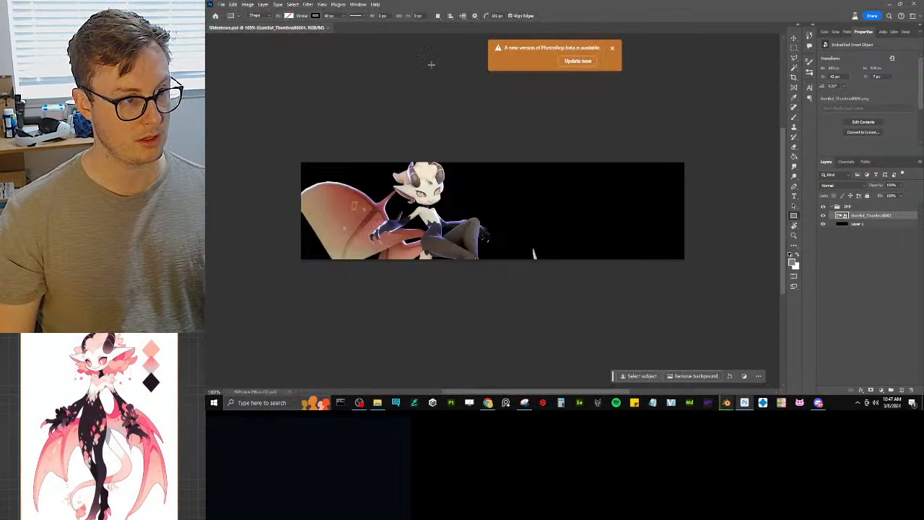
pyautogui.click(614, 48)
pyautogui.hotkey('alt', 'Tab')
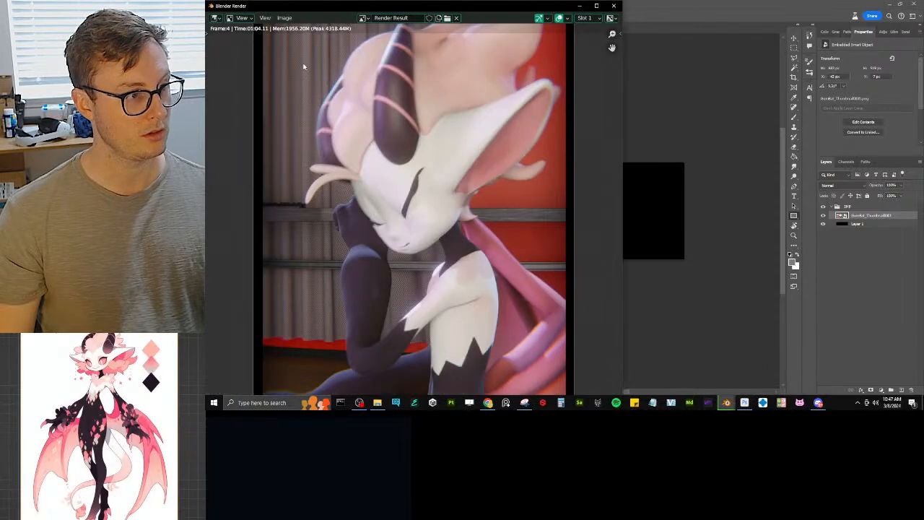
pyautogui.hotkey('alt', 'Tab')
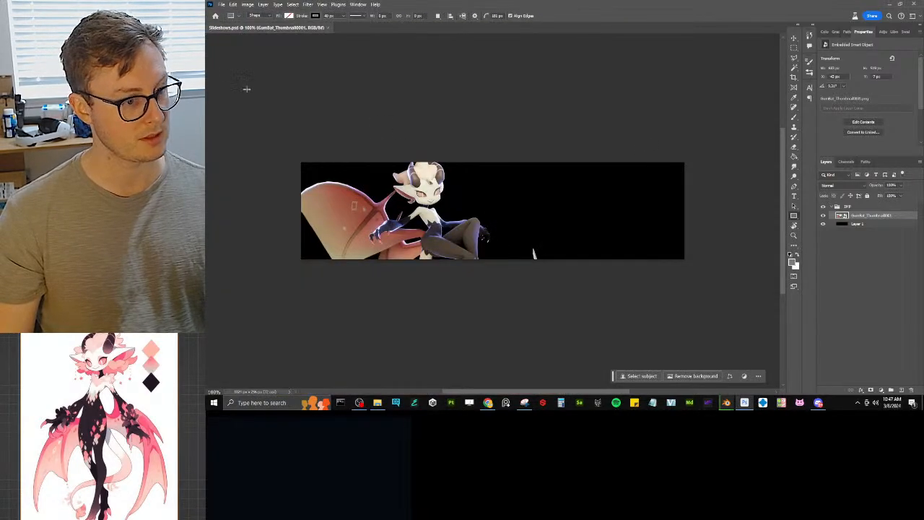
# Step: Try to open GumBat_SmallThumb.psd from the recently opened files
pyautogui.click(222, 4)
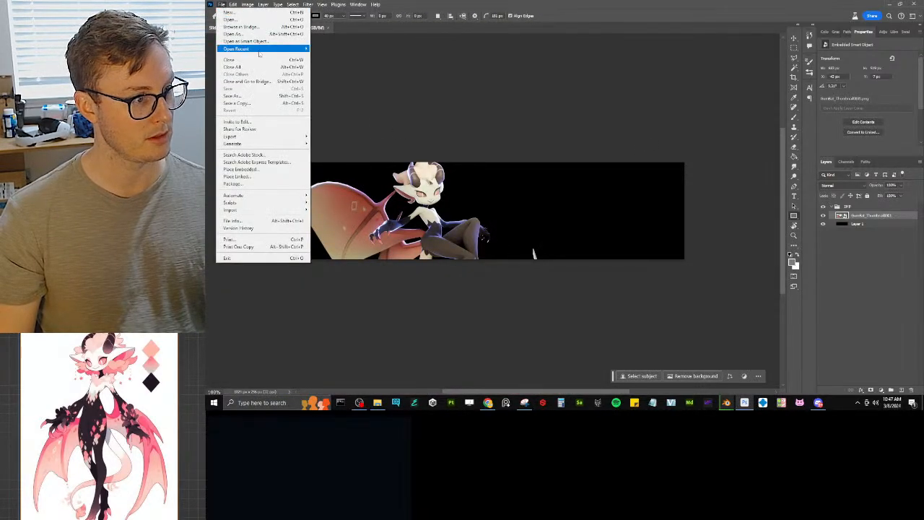
pyautogui.moveTo(258, 50)
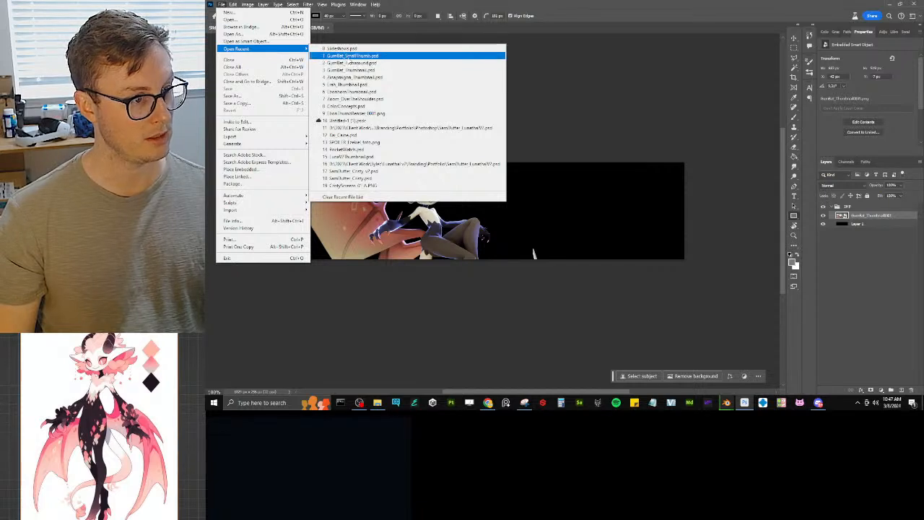
pyautogui.click(351, 56)
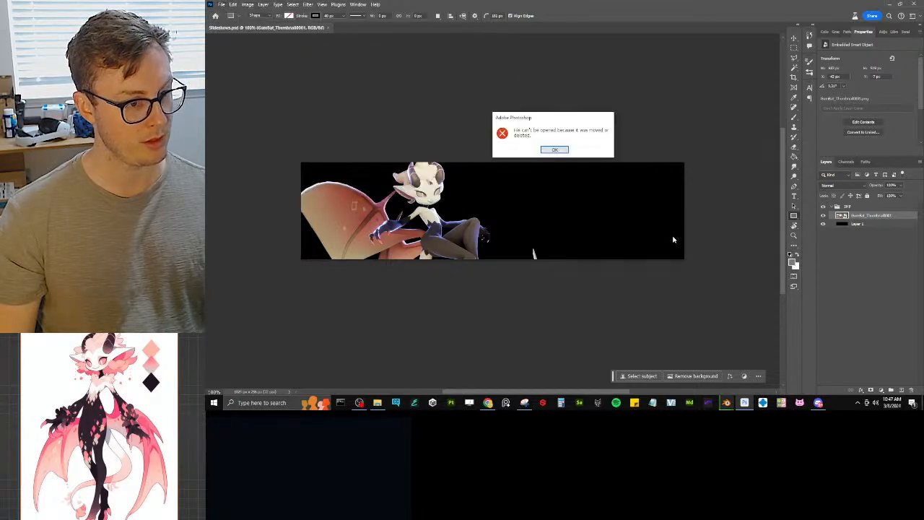
pyautogui.click(563, 153)
# Step: Open GumBat_SmallThumb.psd from the folder 2024 > Avatars > IMP > Promotional > Photoshop
pyautogui.click(222, 4)
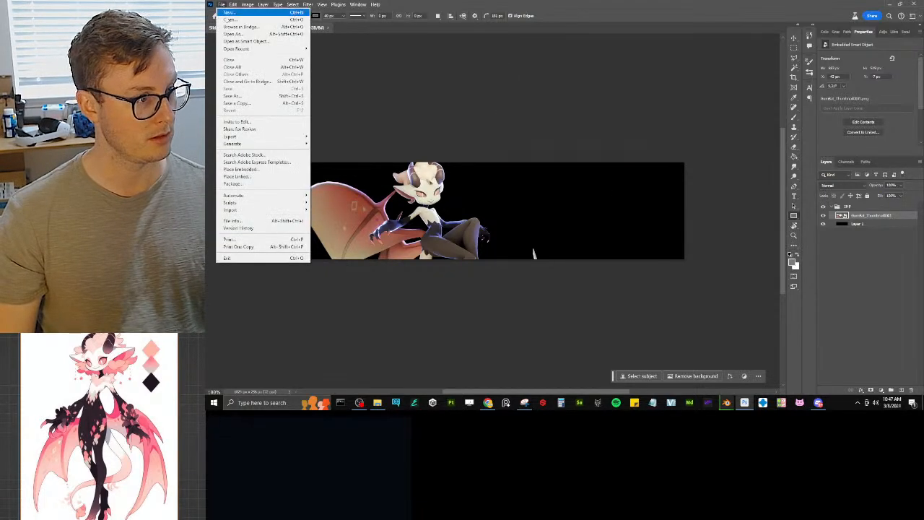
pyautogui.click(231, 20)
pyautogui.click(349, 19)
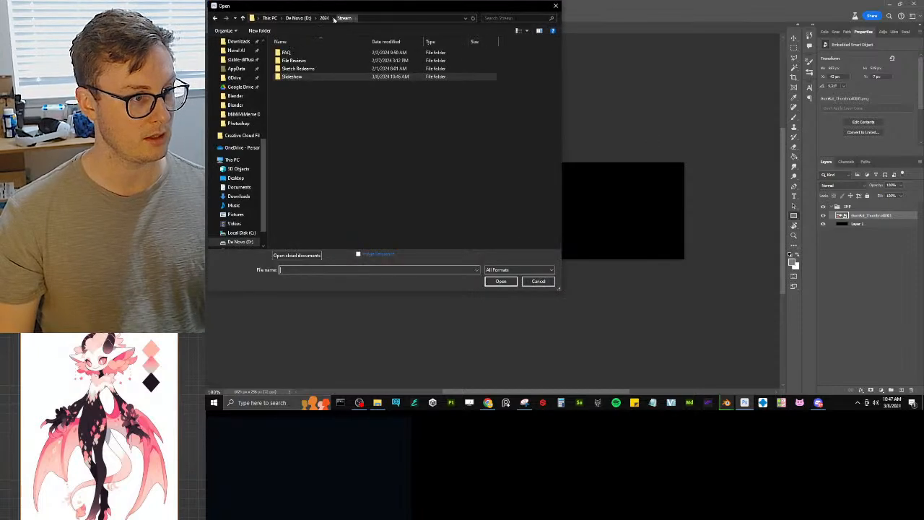
pyautogui.click(326, 18)
pyautogui.doubleClick(293, 52)
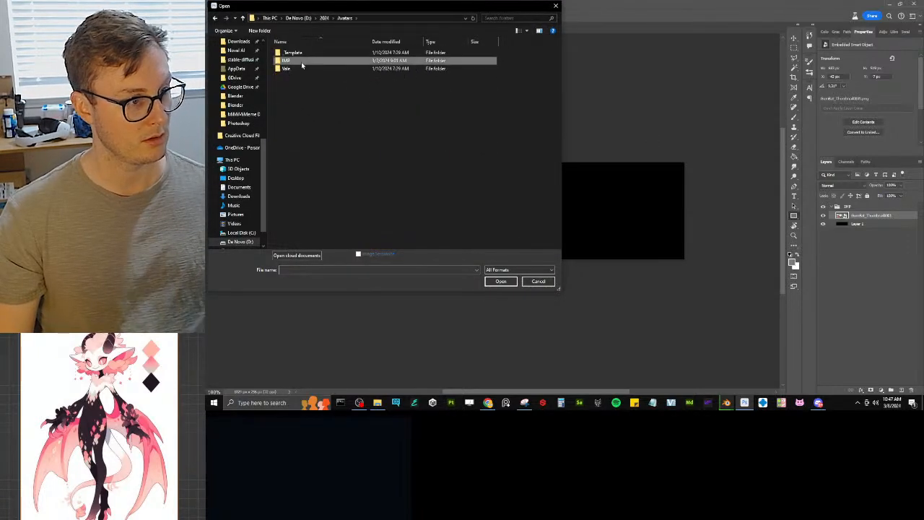
pyautogui.doubleClick(296, 60)
pyautogui.doubleClick(292, 61)
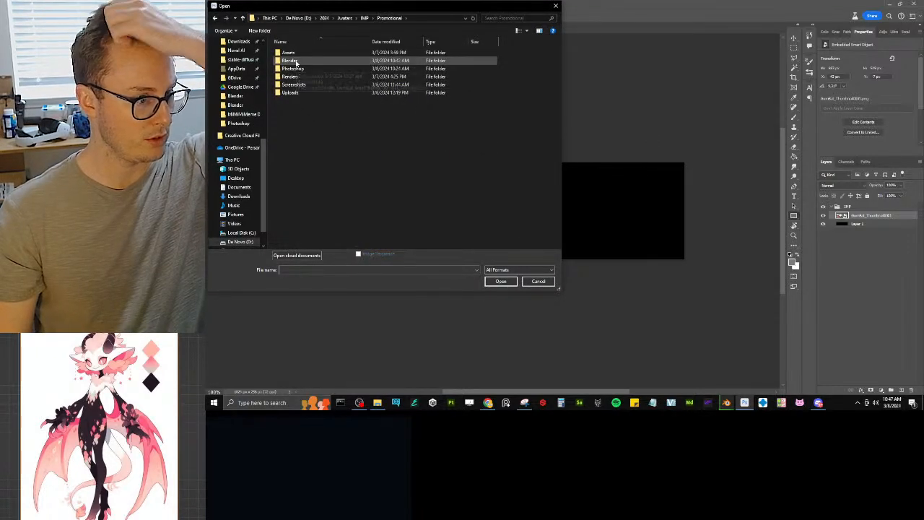
pyautogui.doubleClick(299, 69)
pyautogui.click(334, 61)
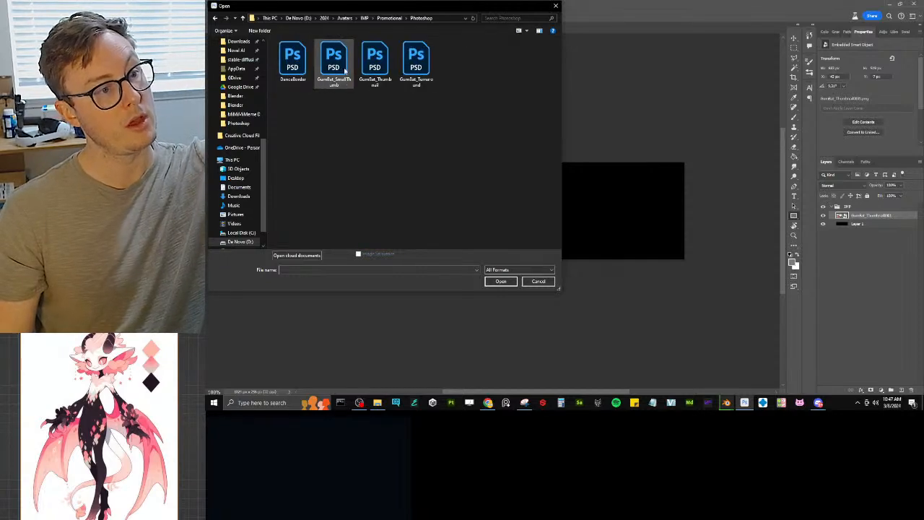
pyautogui.press('Return')
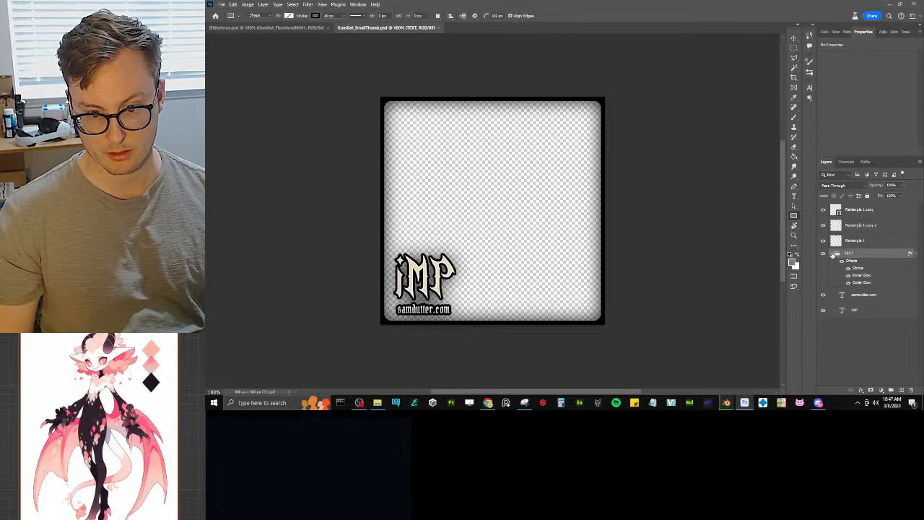
# Step: Copy the TEXT group with the iMP title and website layers into Slideshows.psd and move it to the canvas's right side
pyautogui.keyDown('shift'); pyautogui.click(868, 311); pyautogui.keyUp('shift')
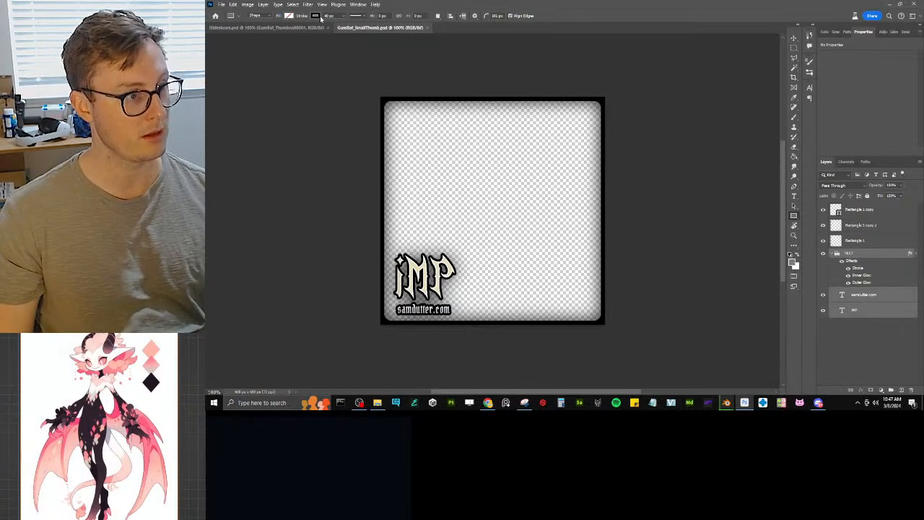
pyautogui.click(318, 27)
pyautogui.hotkey('ctrl', 'v')
pyautogui.press('v')
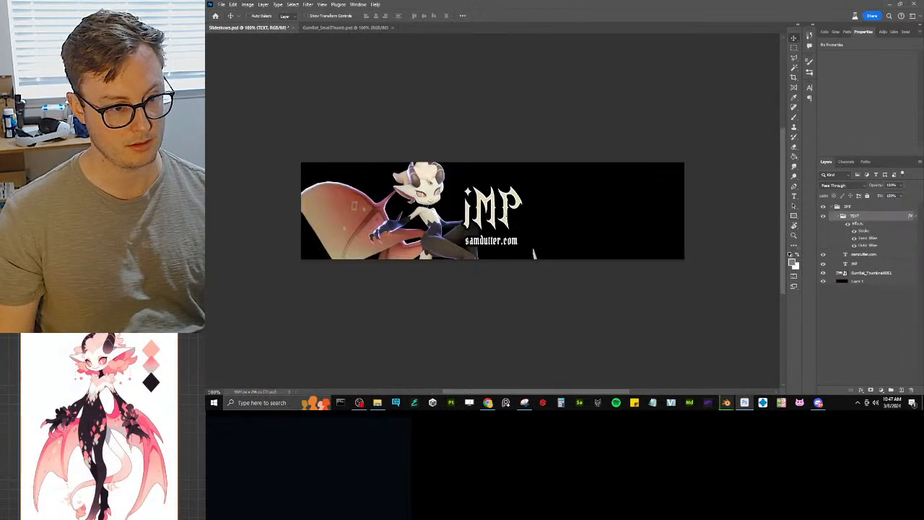
pyautogui.moveTo(503, 212); pyautogui.dragTo(615, 195)
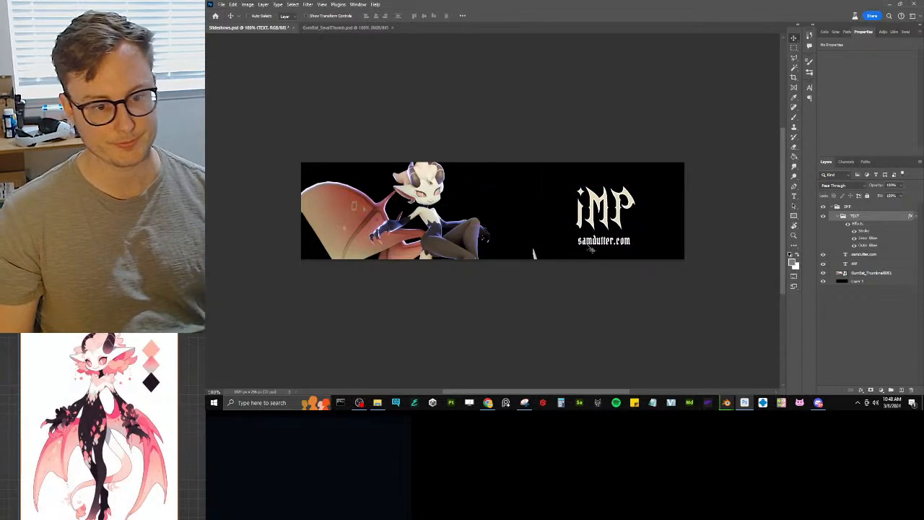
pyautogui.keyDown('ctrl'); pyautogui.moveTo(610, 219); pyautogui.dragTo(620, 220); pyautogui.keyUp('ctrl')
# Step: Lighten the black background on Layer 1 with Hue/Saturation, setting Lightness to +7
pyautogui.click(862, 282)
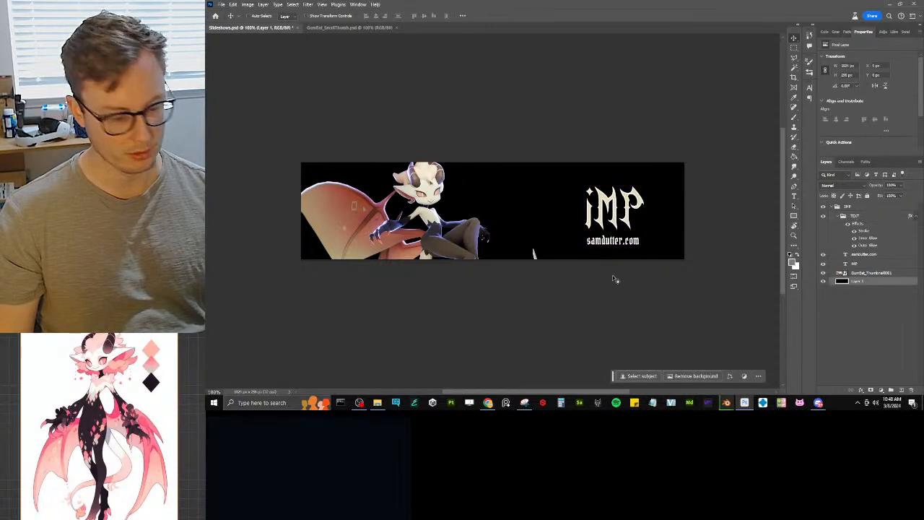
pyautogui.hotkey('ctrl', 'u')
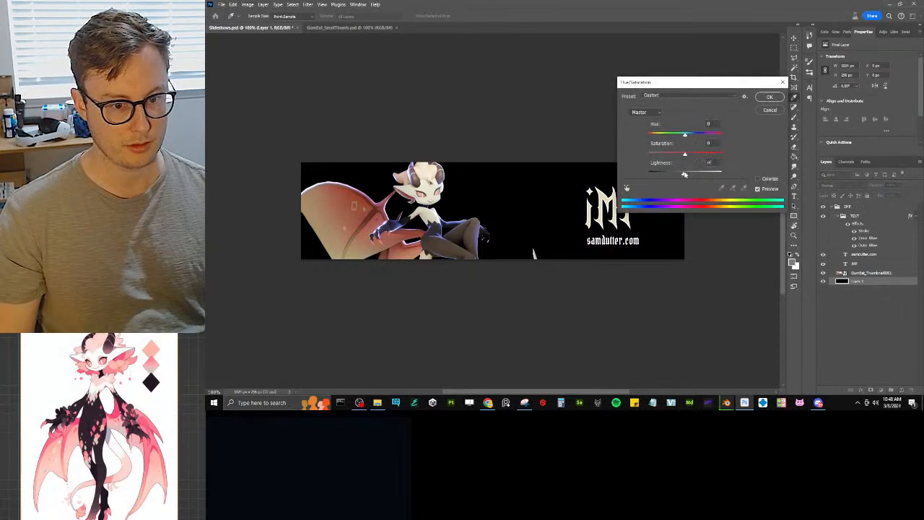
pyautogui.moveTo(686, 174); pyautogui.dragTo(688, 174)
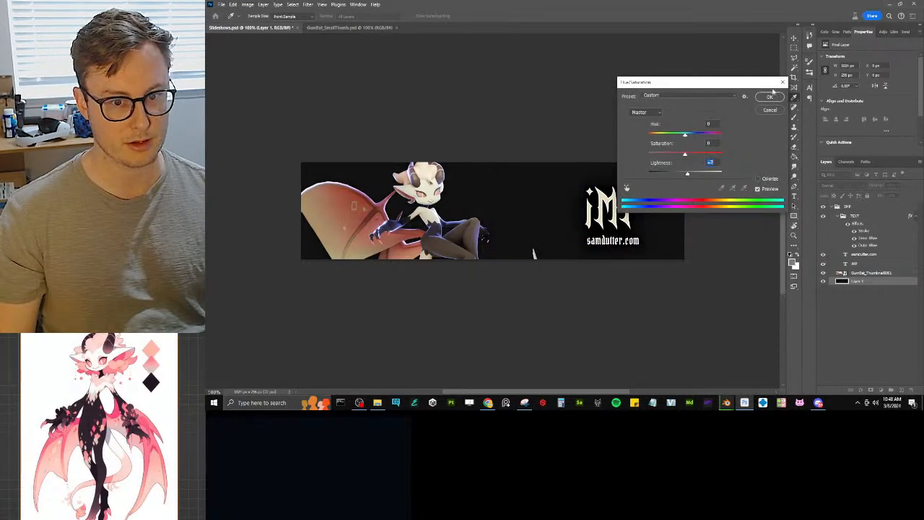
pyautogui.click(770, 96)
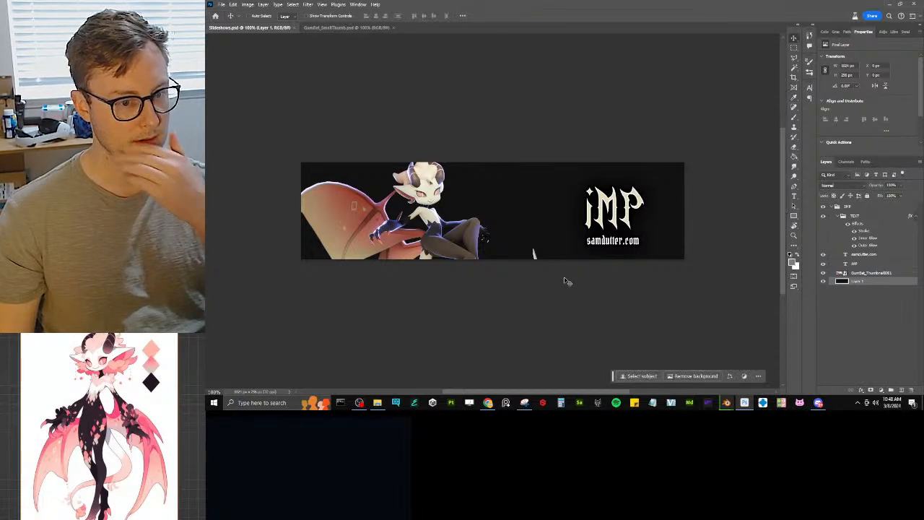
# Step: Shift the iMP title and website text closer to the canvas's lower-right corner and save Slideshows.psd
pyautogui.click(621, 243)
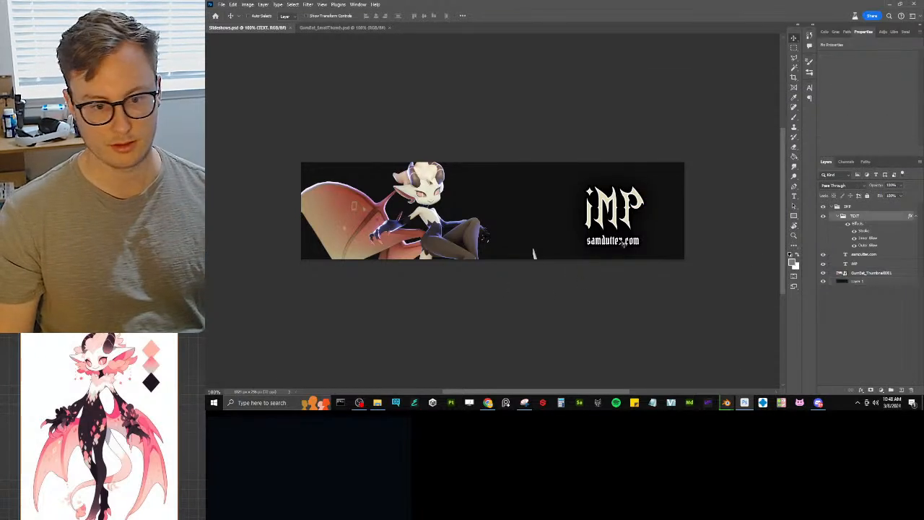
pyautogui.moveTo(621, 243); pyautogui.dragTo(651, 223)
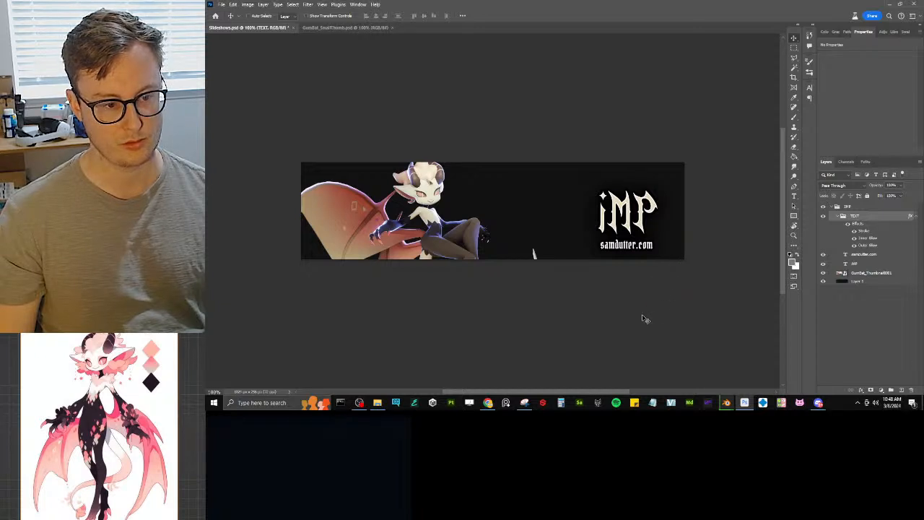
pyautogui.hotkey('ctrl', 's')
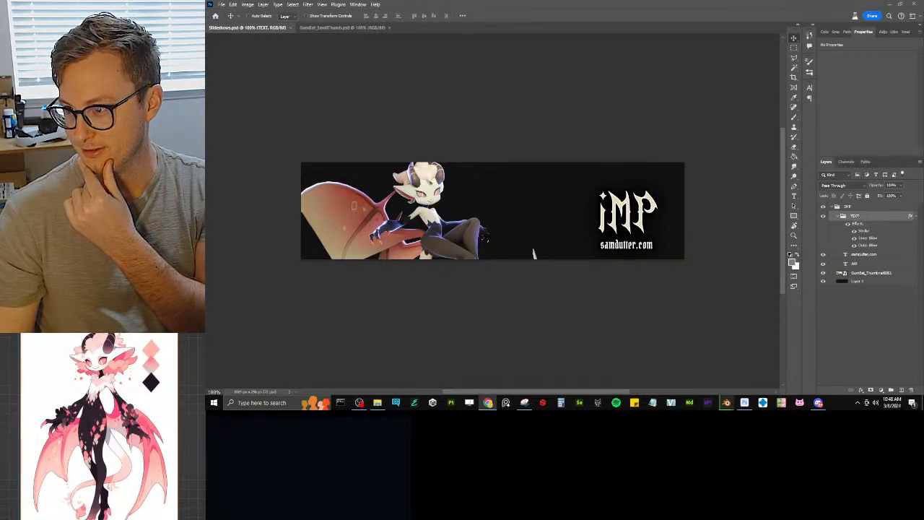
# Step: Switch to the Squarespace site in Chrome, look over the home page, and check its entry and settings in the website's page list
pyautogui.hotkey('alt', 'Tab')
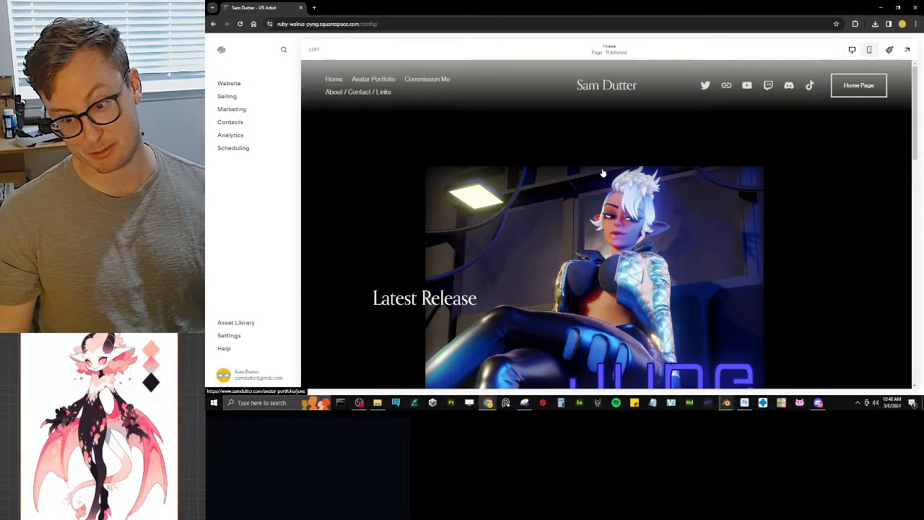
pyautogui.scroll(-3, 380, 234)
pyautogui.scroll(3, 379, 234)
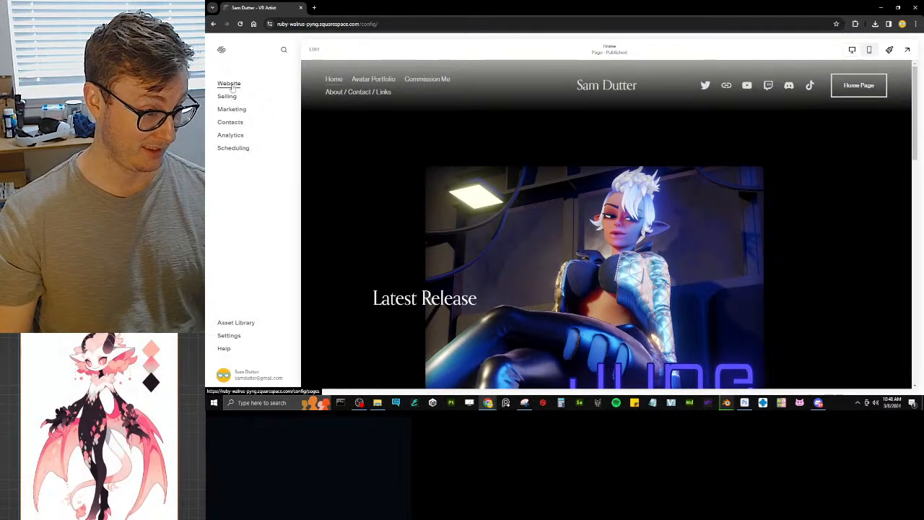
pyautogui.click(230, 84)
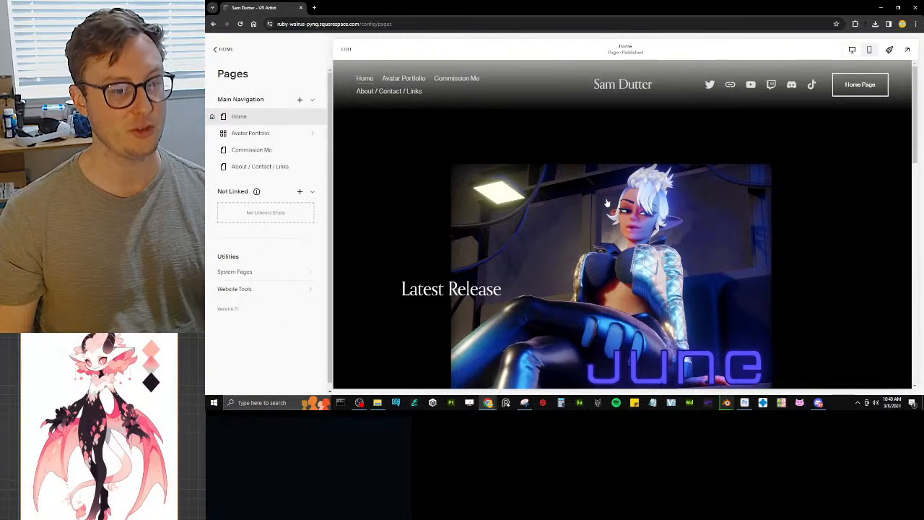
pyautogui.click(313, 116)
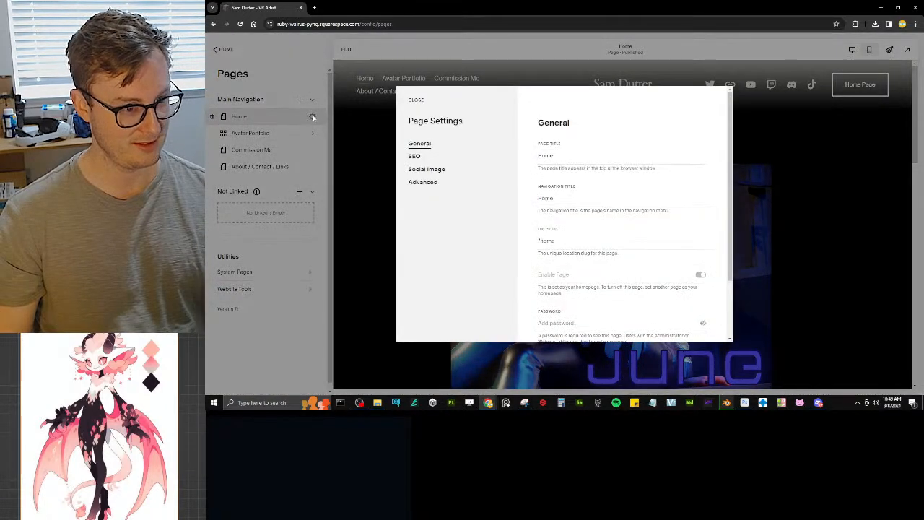
pyautogui.press('Escape')
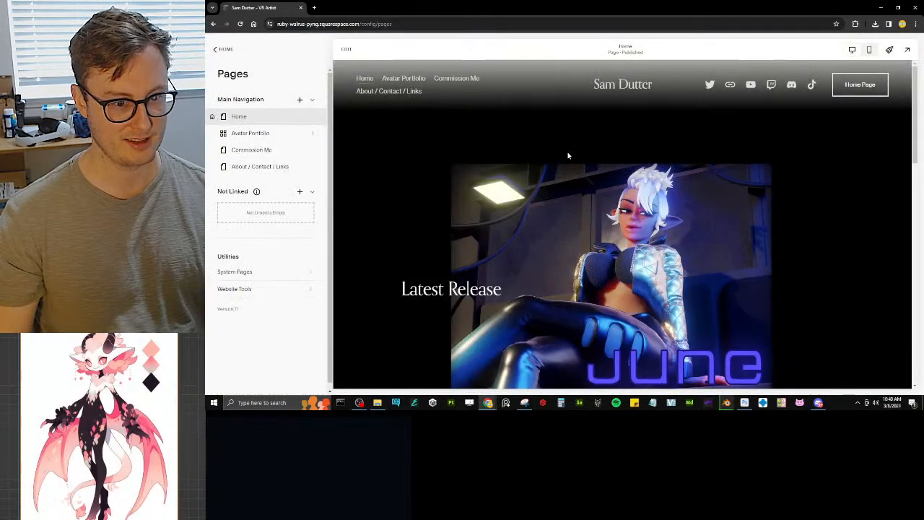
# Step: View the June avatar's page and the home page on the live site, and return to the Squarespace page editor
pyautogui.click(682, 220)
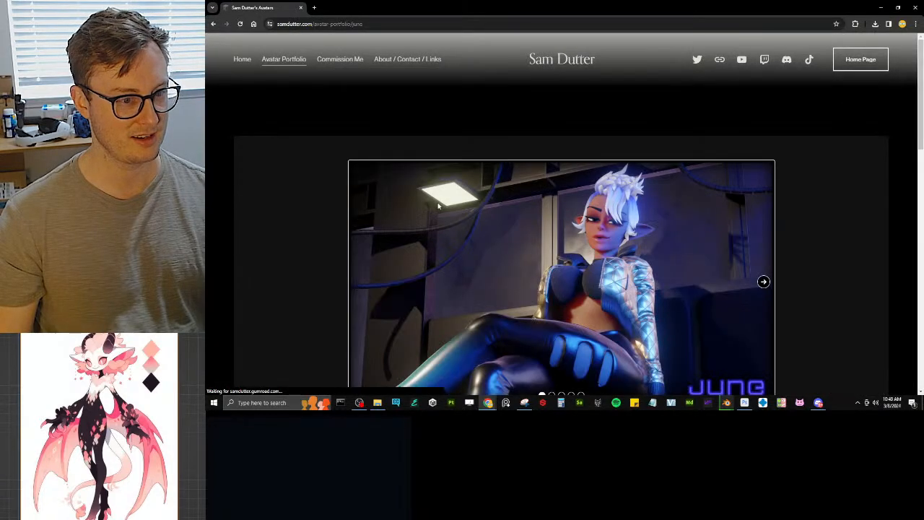
pyautogui.click(242, 60)
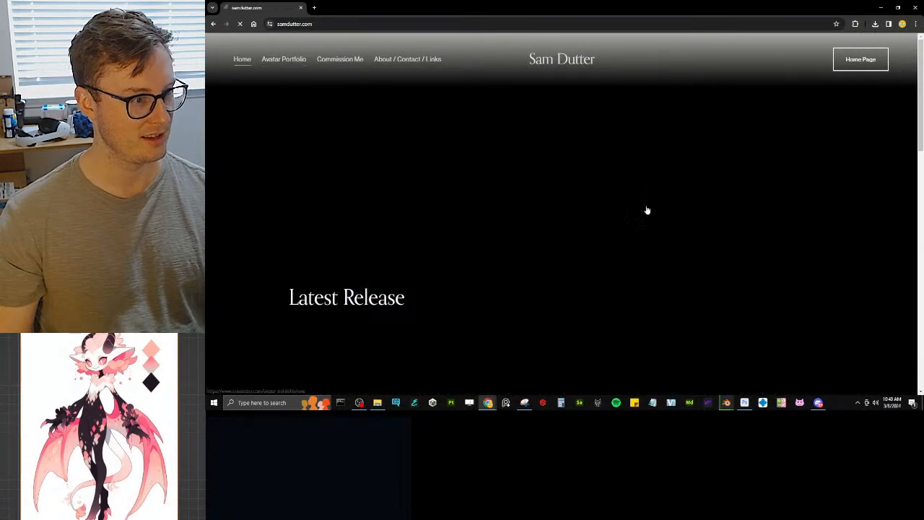
pyautogui.click(214, 24)
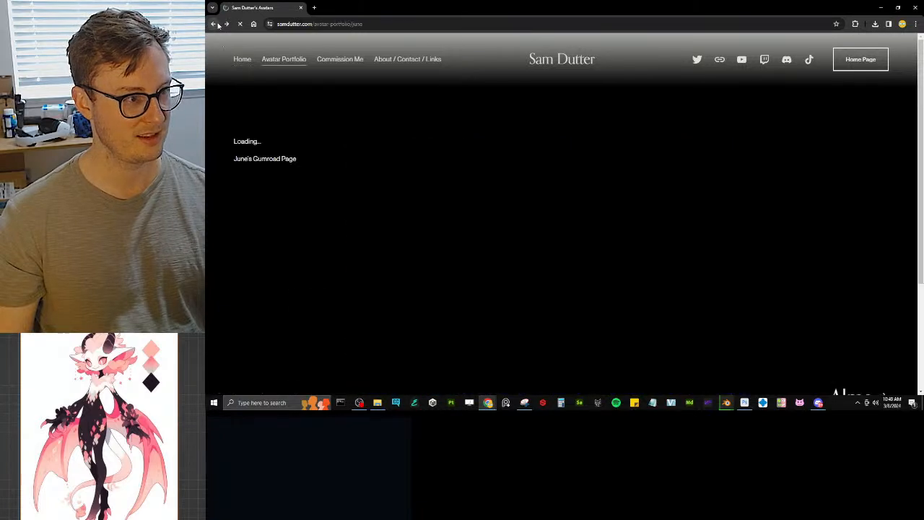
pyautogui.click(214, 24)
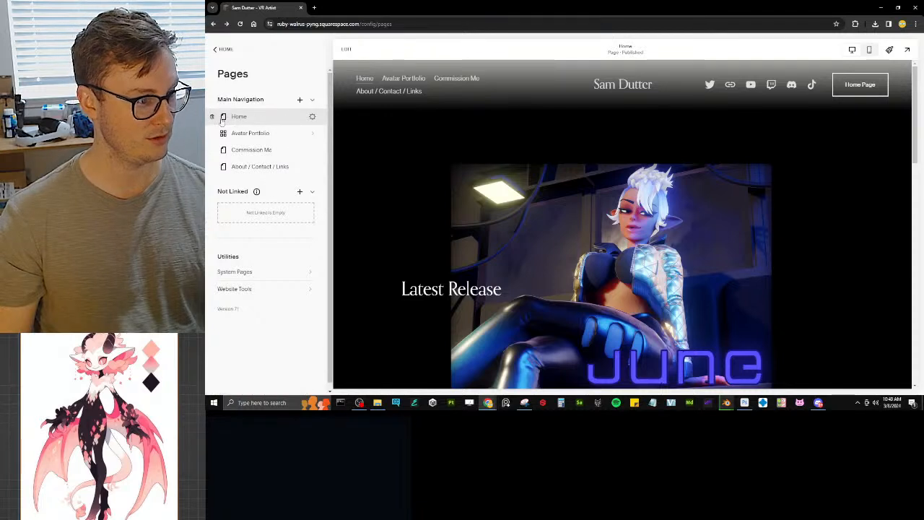
# Step: Start editing the Home page and add a blank section above the Latest Release section
pyautogui.scroll(-2, 444, 159)
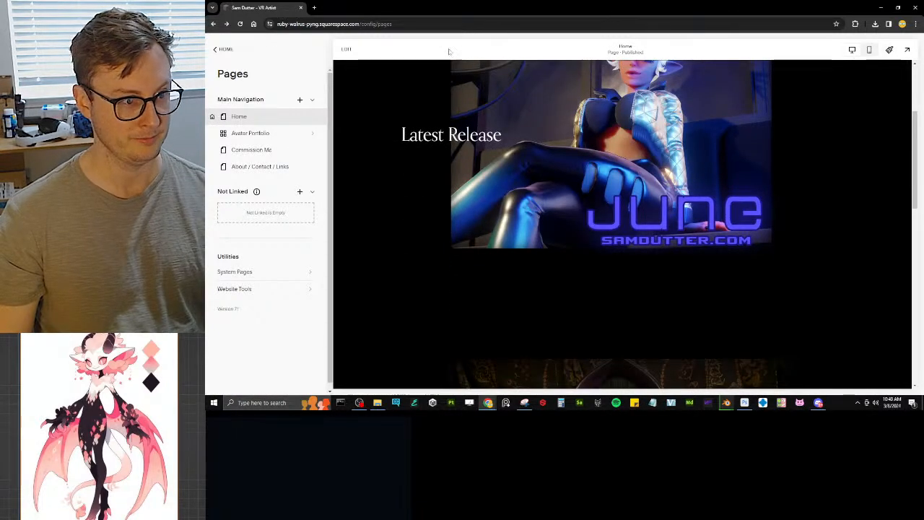
pyautogui.click(347, 48)
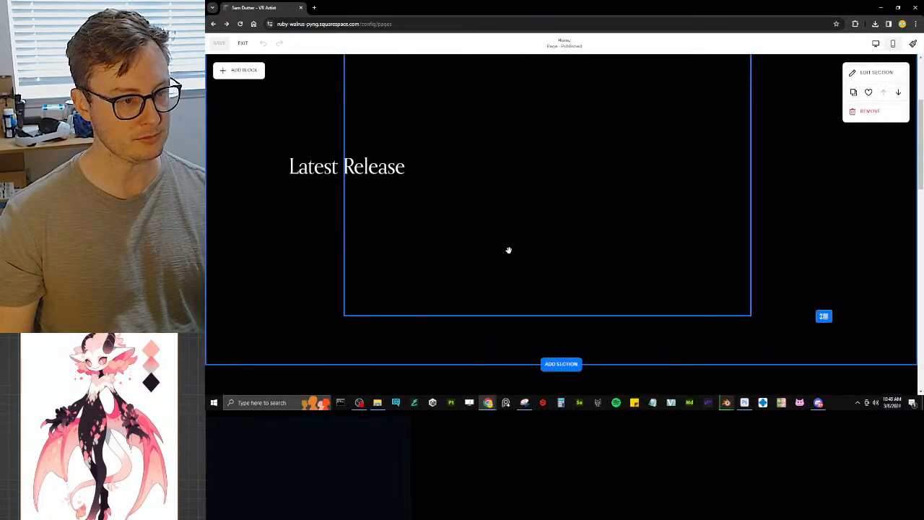
pyautogui.scroll(-9, 548, 188)
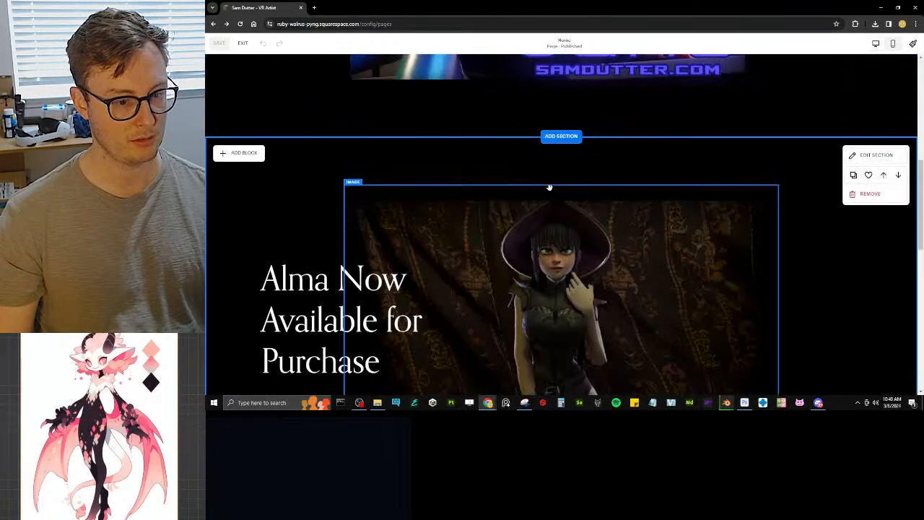
pyautogui.scroll(6, 554, 191)
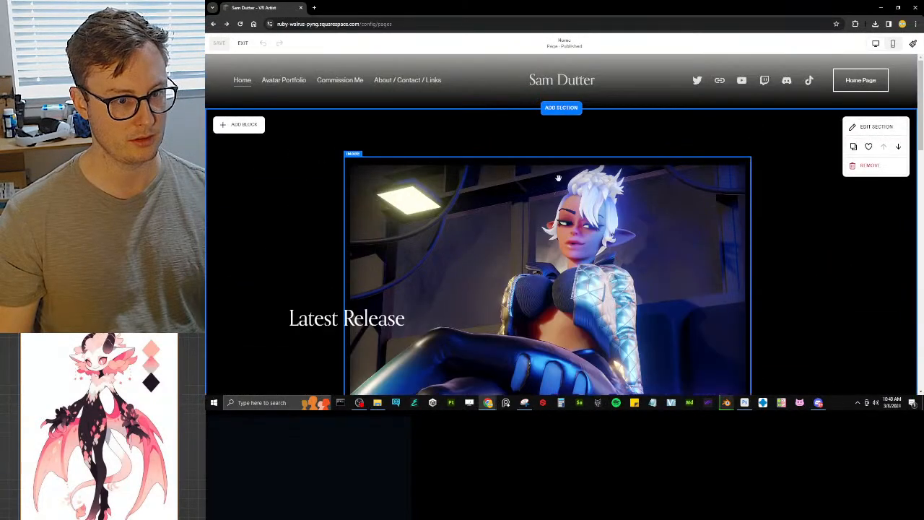
pyautogui.click(561, 108)
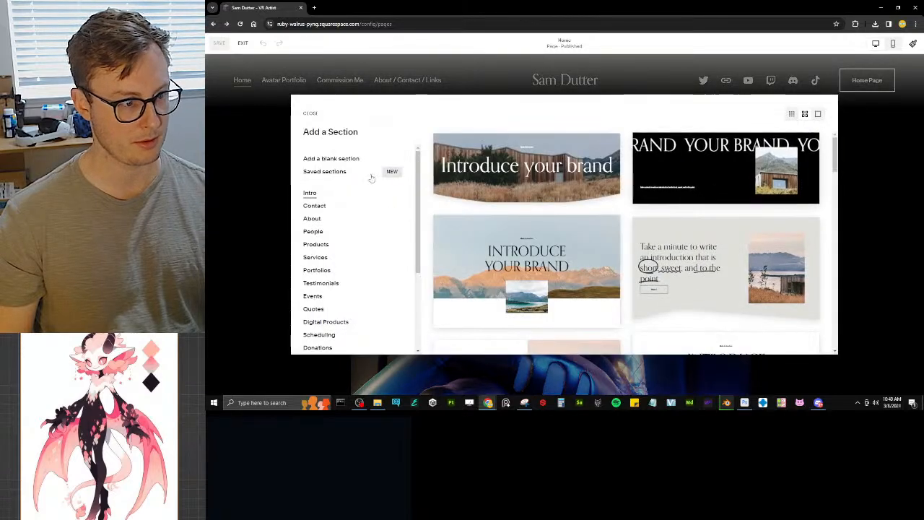
pyautogui.click(331, 158)
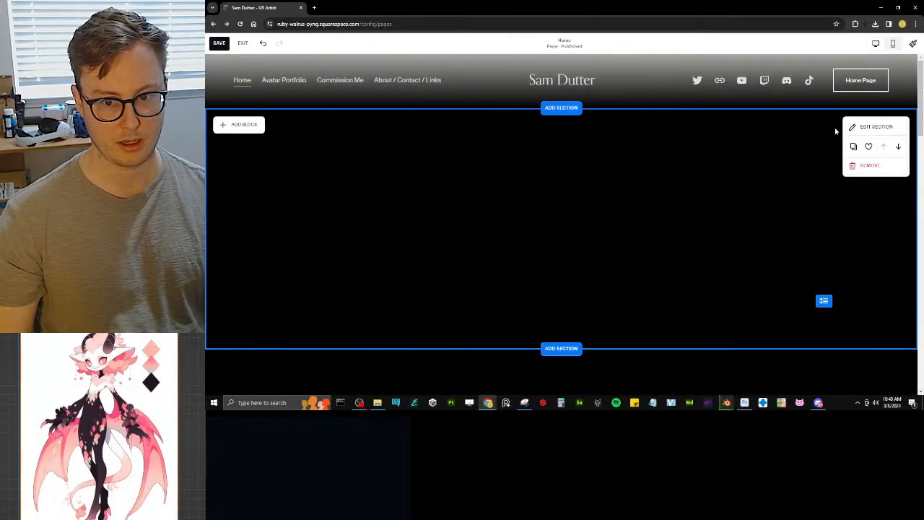
# Step: Add an image block to the blank section and place it enlarged in the section's centre
pyautogui.click(223, 125)
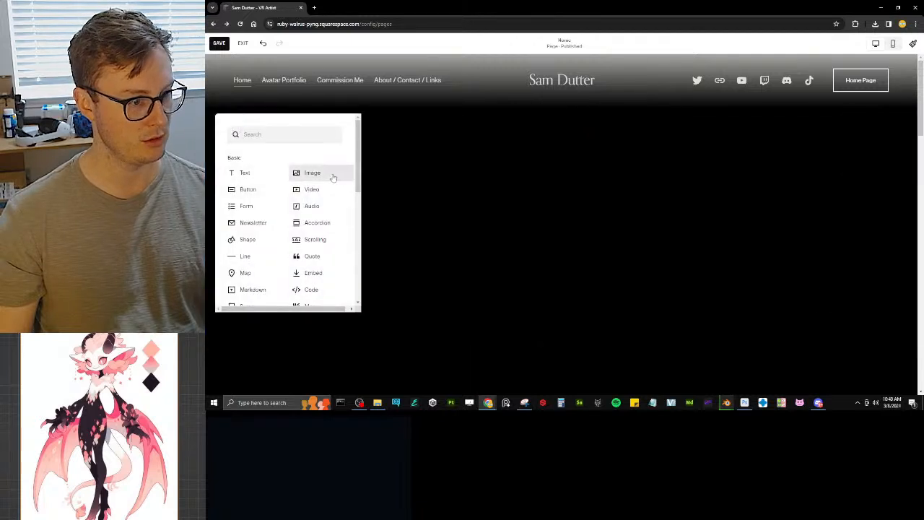
pyautogui.click(332, 177)
pyautogui.moveTo(343, 206); pyautogui.dragTo(591, 202)
pyautogui.moveTo(643, 264)
pyautogui.mouseDown()
pyautogui.moveTo(728, 297)
pyautogui.moveTo(654, 270)
pyautogui.mouseUp()
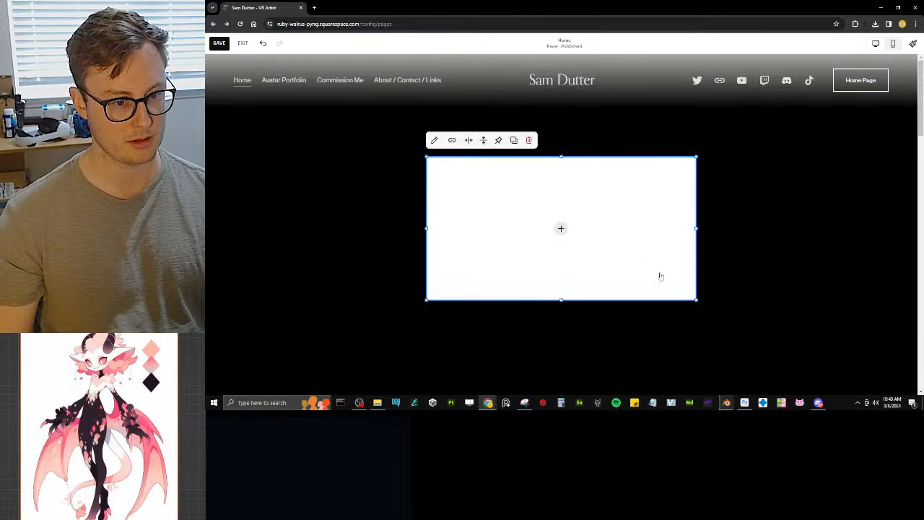
# Step: Start a file upload for the empty image block and browse to the 2024 > Avatars > IMP > Promotional folder
pyautogui.click(434, 142)
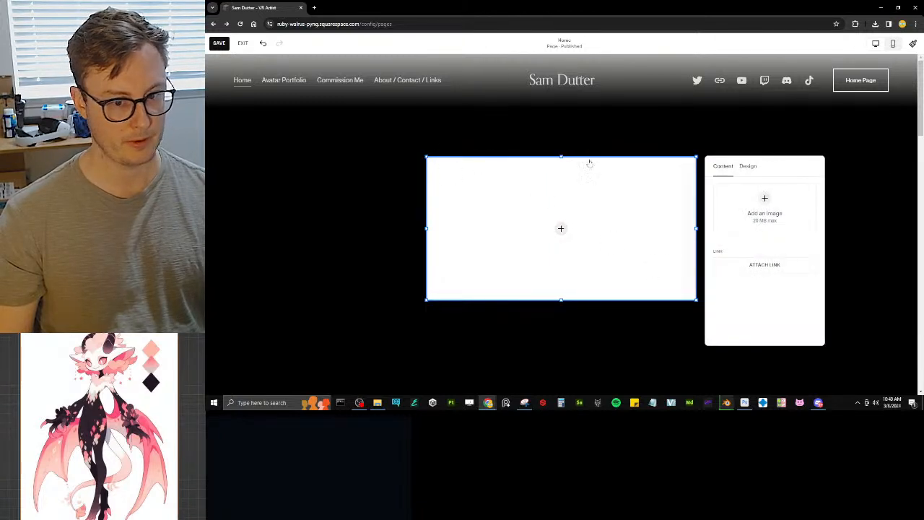
pyautogui.click(773, 210)
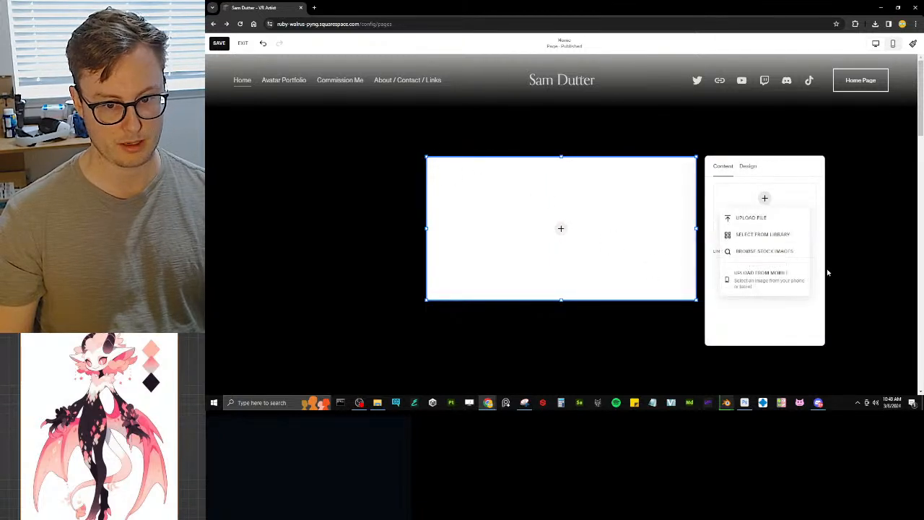
pyautogui.click(756, 218)
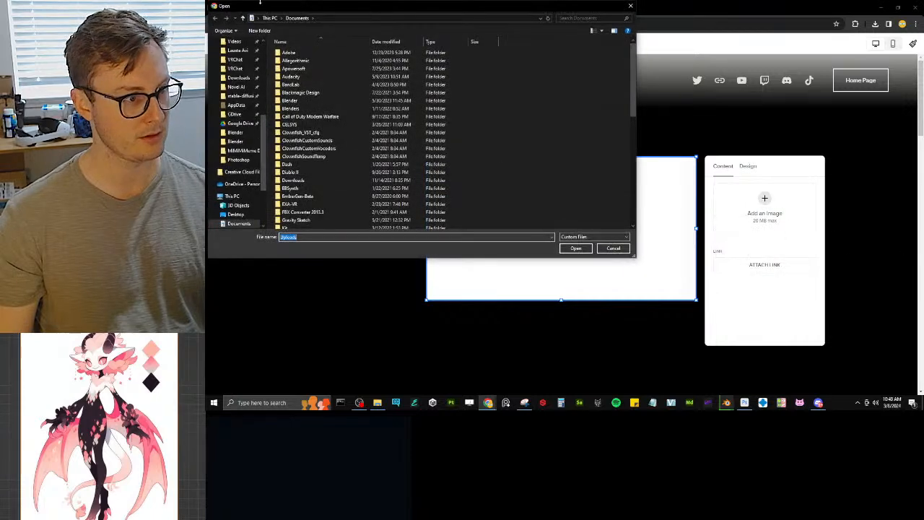
pyautogui.scroll(5, 232, 115)
pyautogui.click(235, 125)
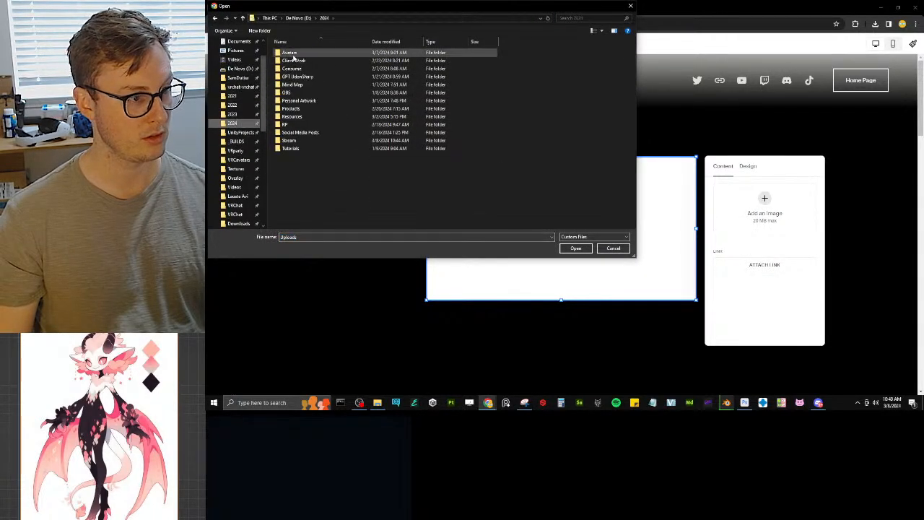
pyautogui.doubleClick(293, 55)
pyautogui.doubleClick(313, 62)
pyautogui.doubleClick(314, 61)
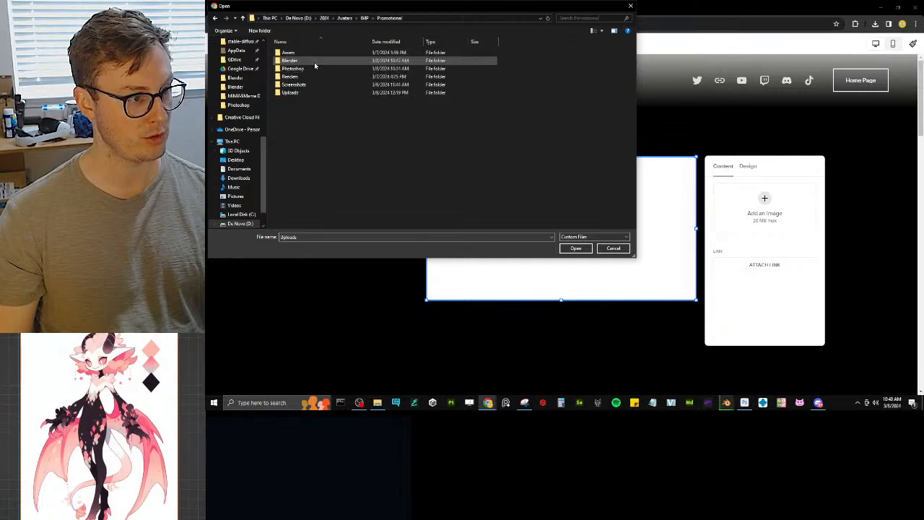
# Step: Check the Photoshop and Uploads folders inside Promotional for a suitable IMP image
pyautogui.doubleClick(303, 90)
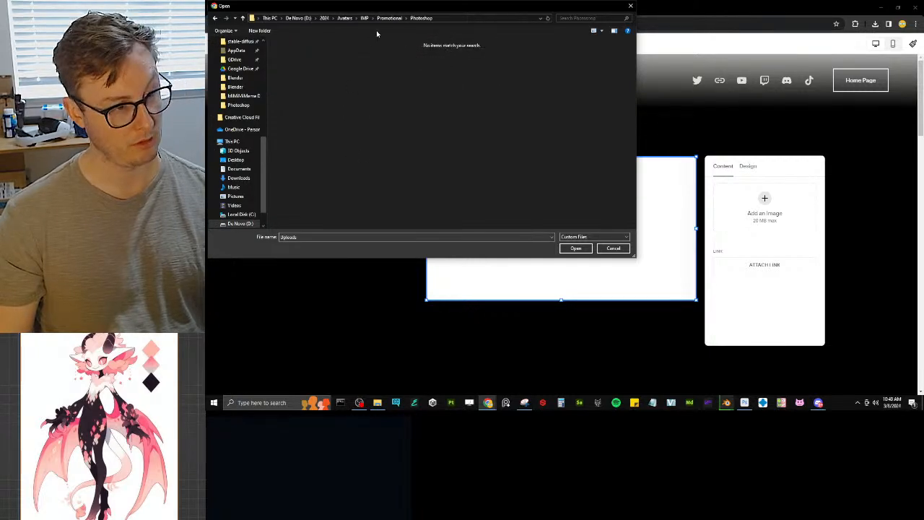
pyautogui.click(388, 18)
pyautogui.click(291, 93)
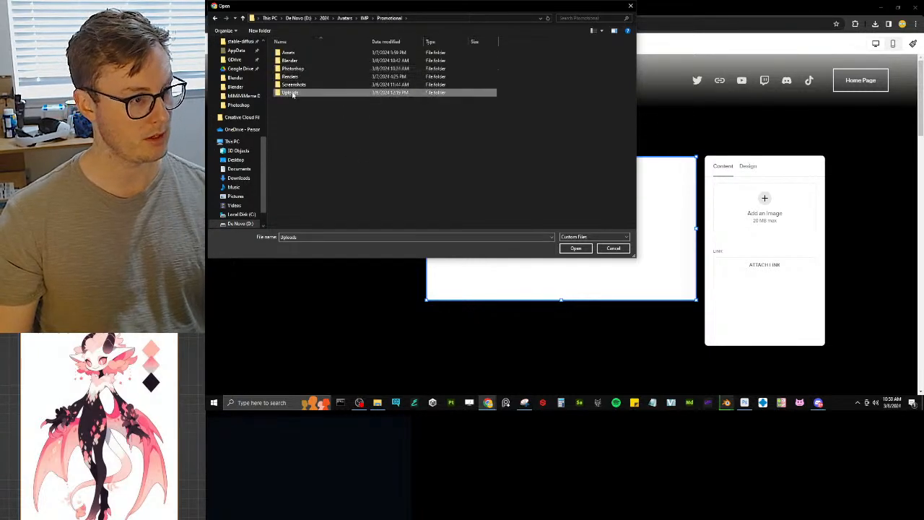
pyautogui.press('Return')
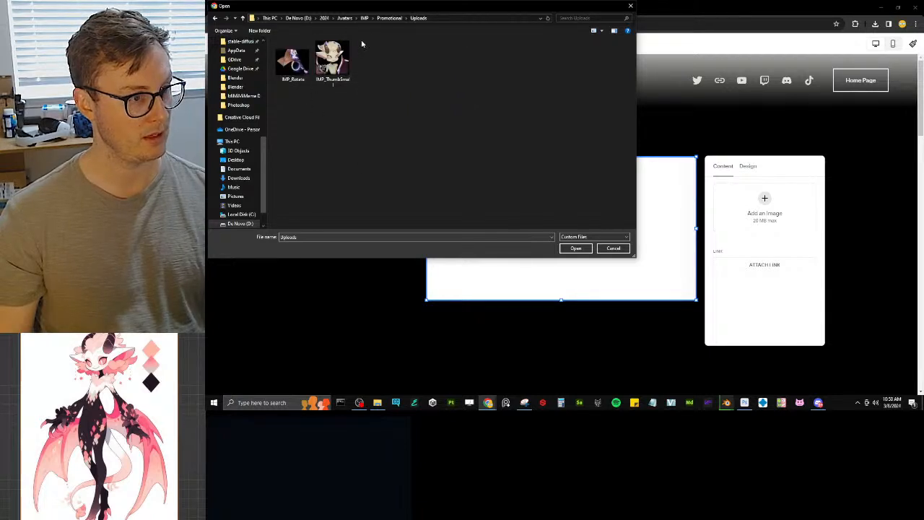
pyautogui.click(389, 18)
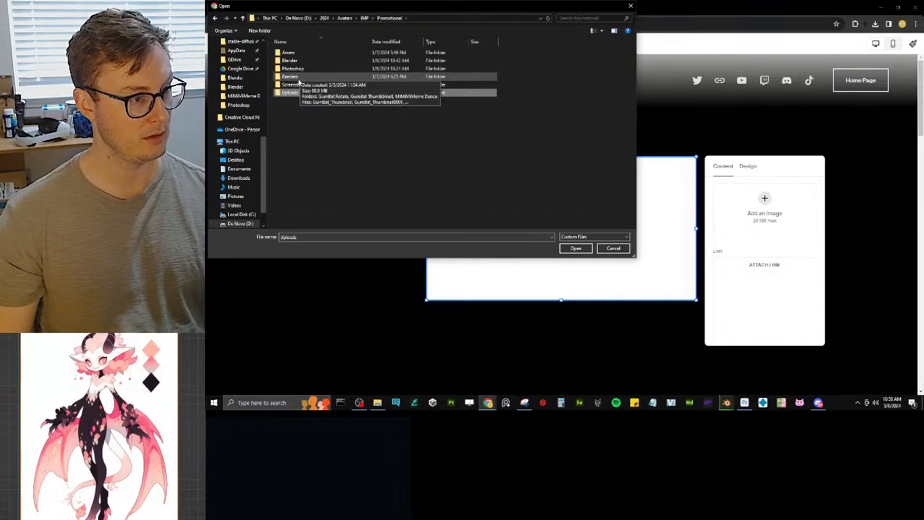
pyautogui.doubleClick(294, 69)
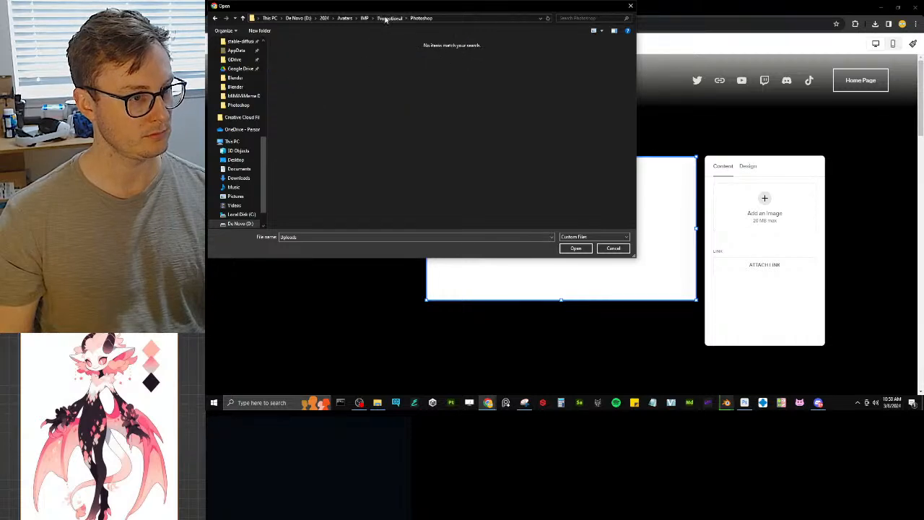
pyautogui.click(388, 19)
# Step: Upload GumBat_Thumbnail from the Renders folder into the image block
pyautogui.doubleClick(295, 78)
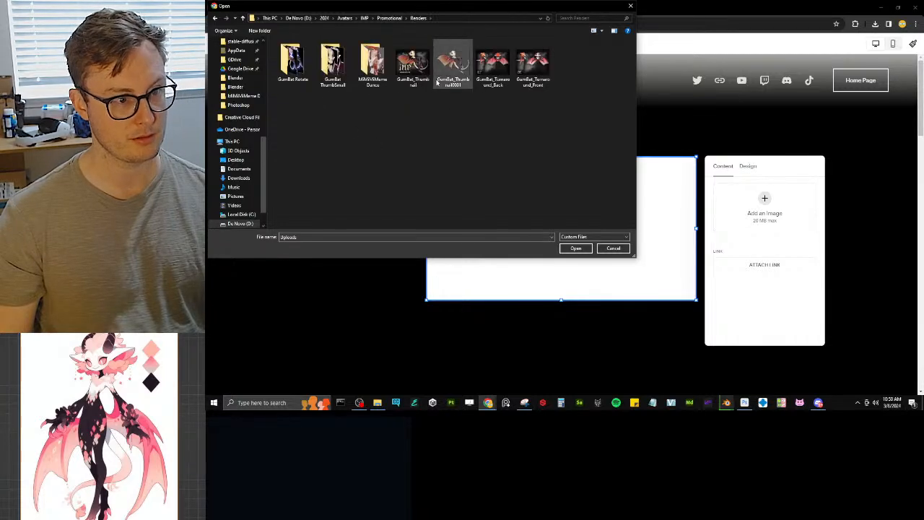
pyautogui.click(412, 64)
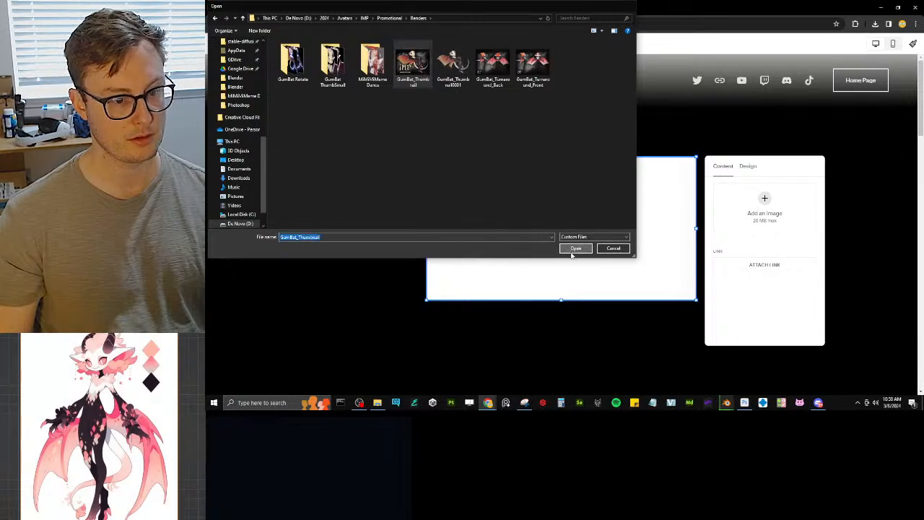
pyautogui.click(575, 248)
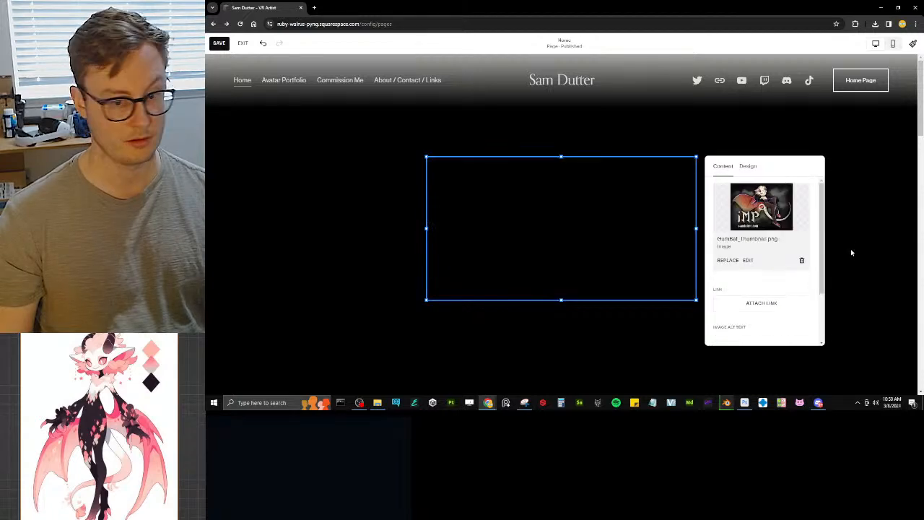
# Step: Enlarge the IMP image block in the new section and compare it with the June image below
pyautogui.scroll(-5, 648, 261)
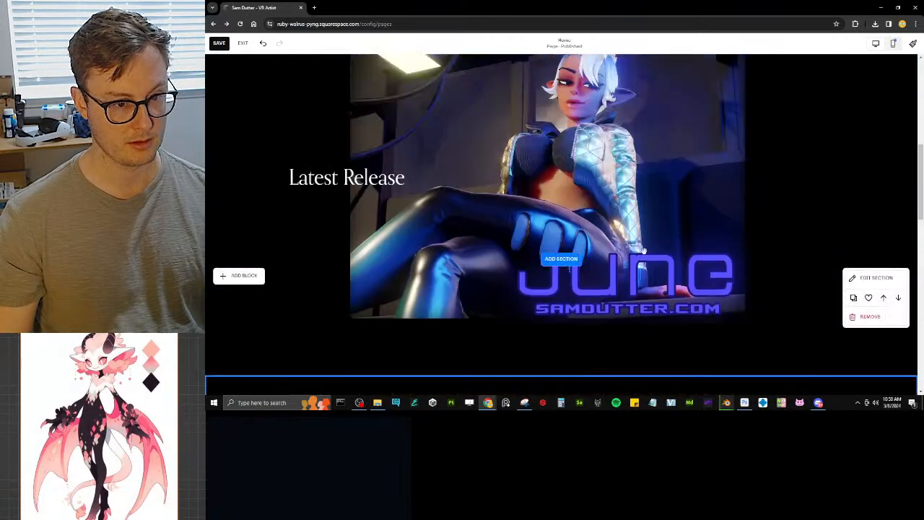
pyautogui.scroll(4, 646, 254)
pyautogui.click(629, 182)
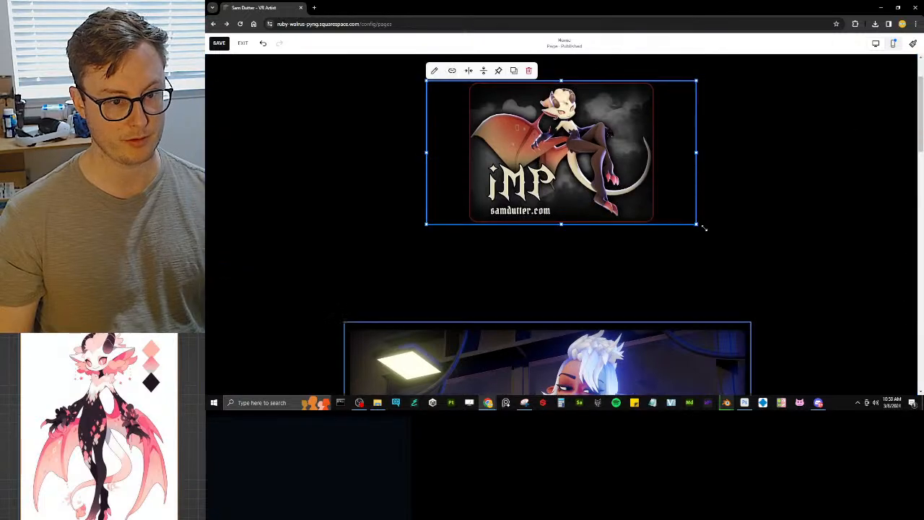
pyautogui.moveTo(698, 225); pyautogui.dragTo(662, 223)
pyautogui.scroll(-6, 631, 251)
pyautogui.scroll(6, 627, 250)
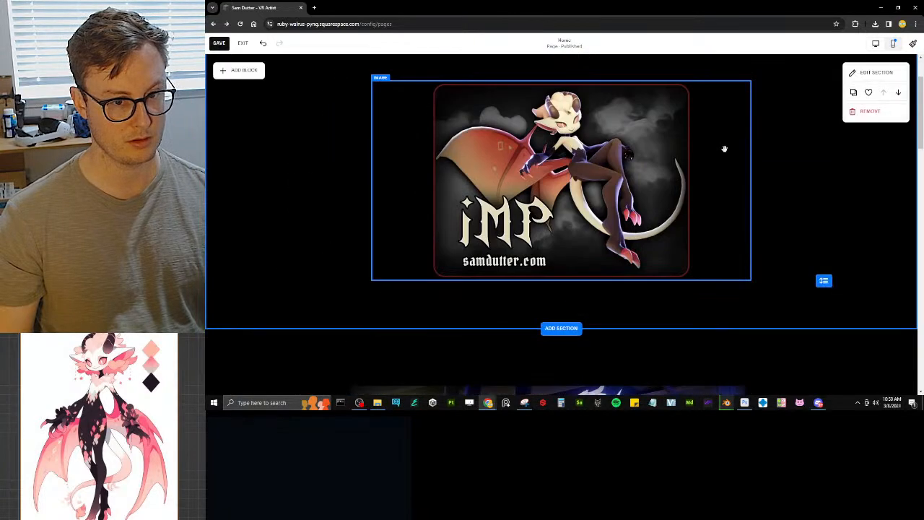
# Step: Enlarge the IMP image block further, keep it centred, and check its size against the June image
pyautogui.click(746, 273)
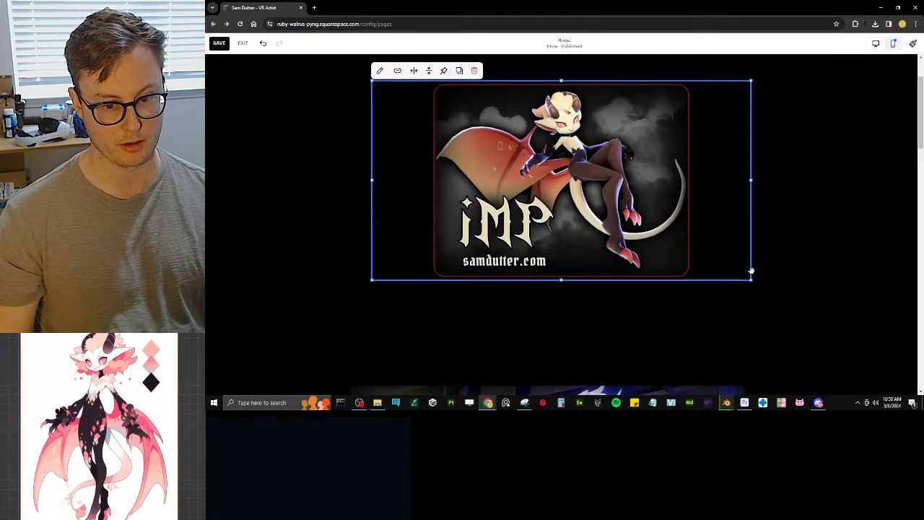
pyautogui.moveTo(752, 282); pyautogui.dragTo(807, 354)
pyautogui.moveTo(722, 268); pyautogui.dragTo(695, 270)
pyautogui.scroll(-10, 602, 254)
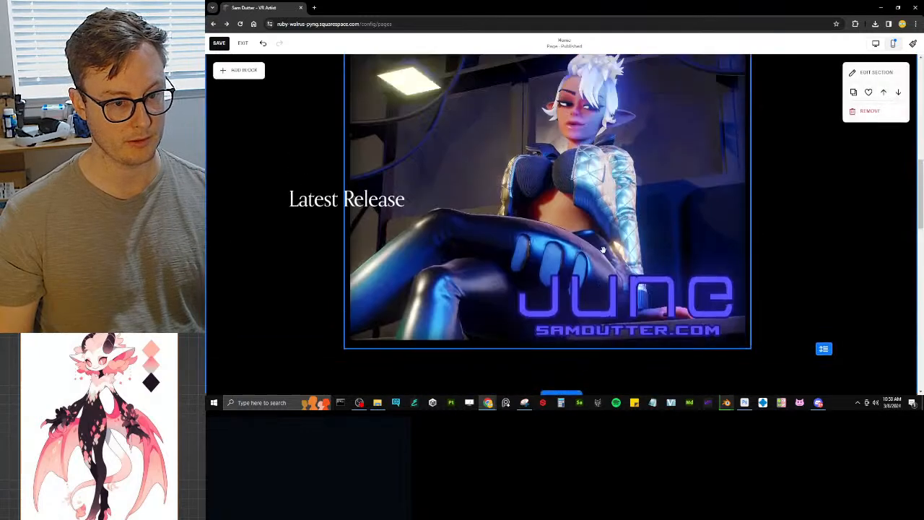
pyautogui.scroll(8, 602, 291)
pyautogui.scroll(3, 602, 292)
pyautogui.scroll(-8, 614, 275)
pyautogui.scroll(5, 649, 237)
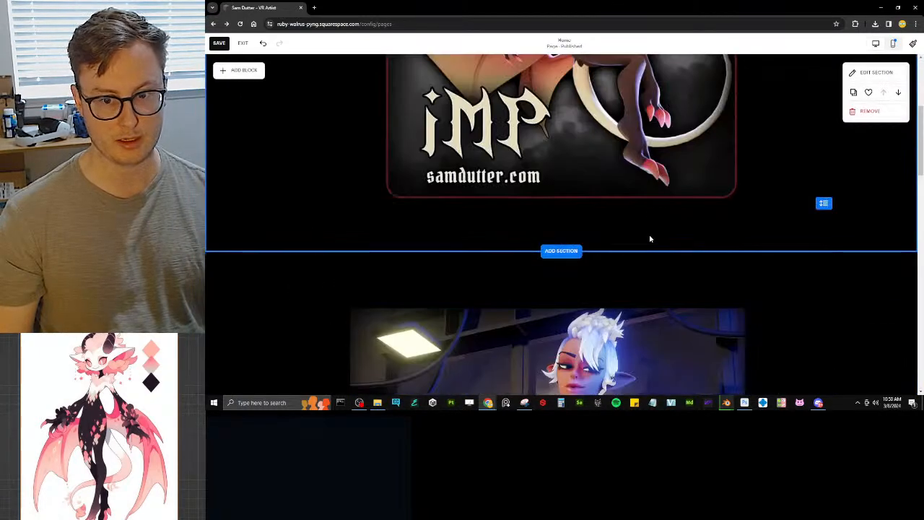
pyautogui.scroll(3, 659, 166)
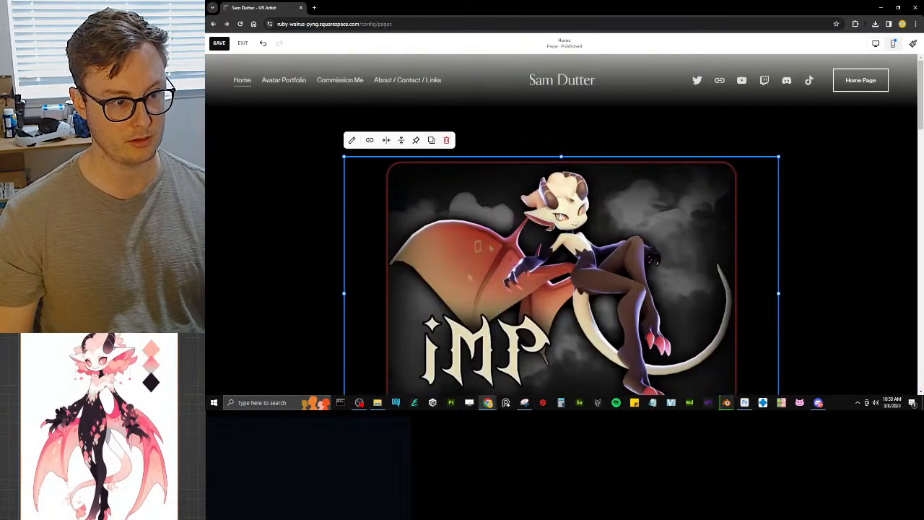
# Step: Link the IMP image block to the avatar's Gumroad product page, using the address ending in /l/imp
pyautogui.scroll(-1, 673, 187)
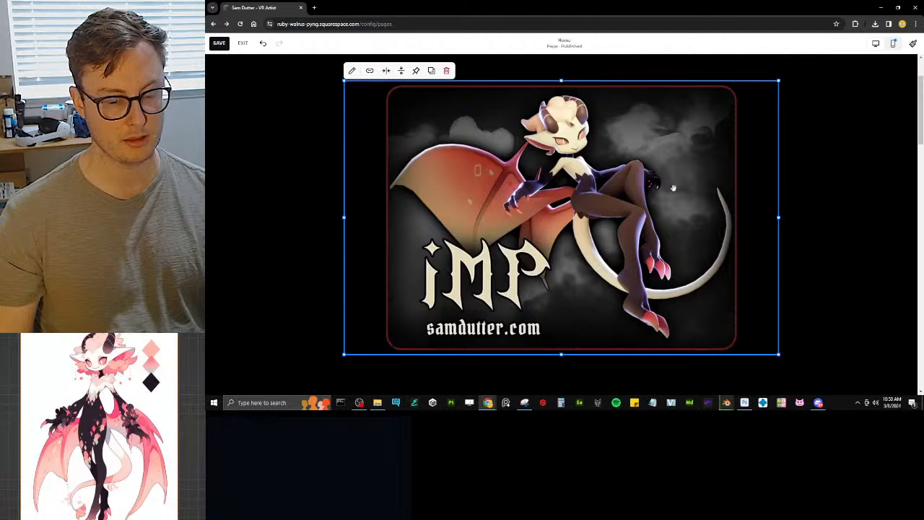
pyautogui.click(351, 70)
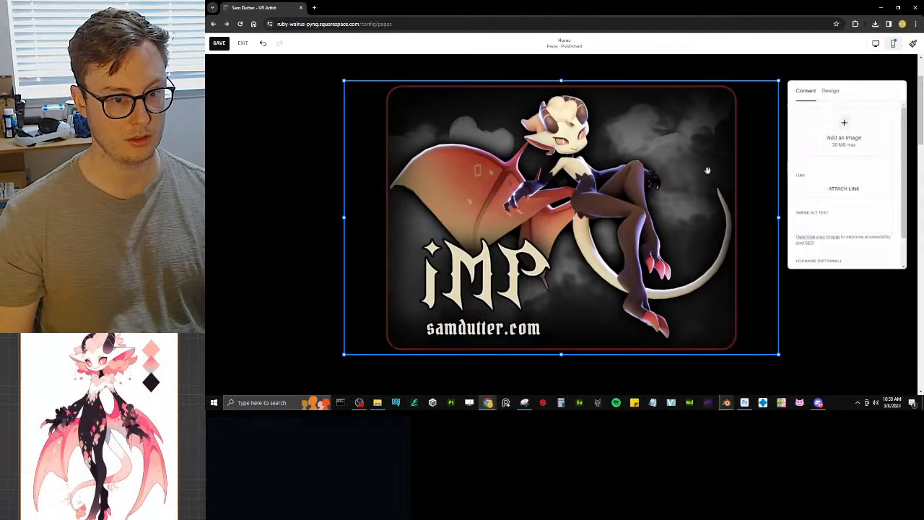
pyautogui.click(843, 228)
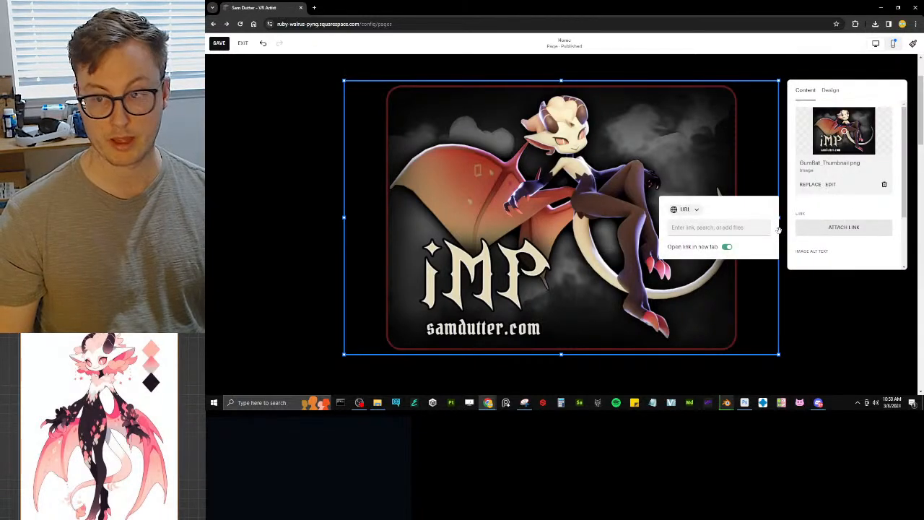
pyautogui.hotkey('ctrl', 't')
pyautogui.hotkey('ctrl', 'w')
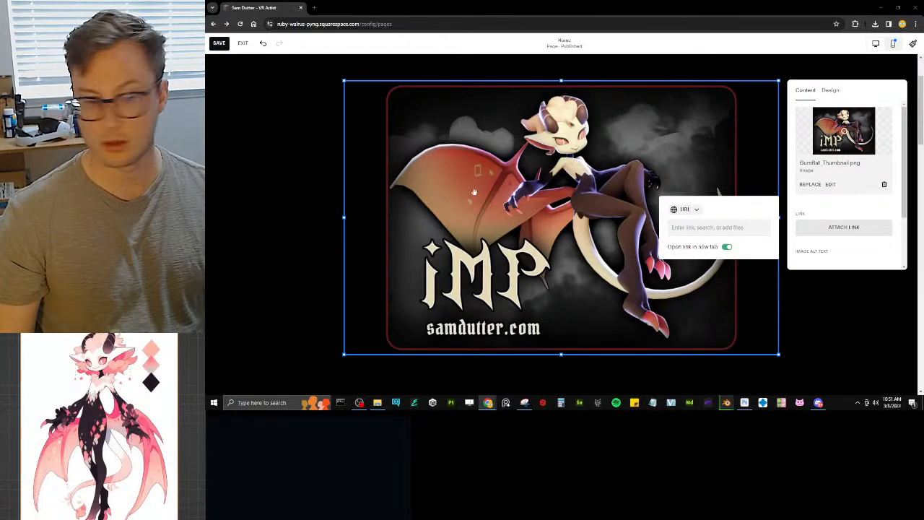
pyautogui.write('https://samdutter.gumroad.com/l/imp')
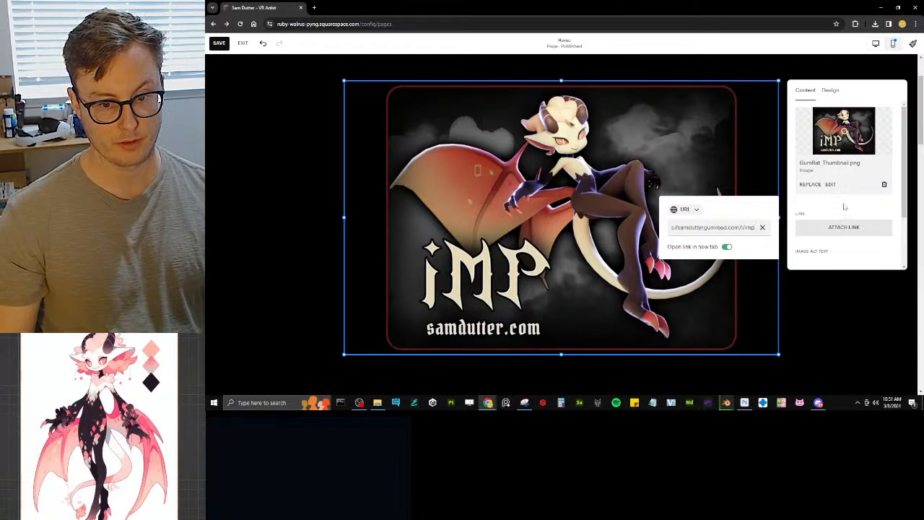
pyautogui.click(844, 207)
# Step: Set the IMP image's alt text to "Link to the Gumroad page for the Imp VRChat avatar"
pyautogui.scroll(-1, 848, 207)
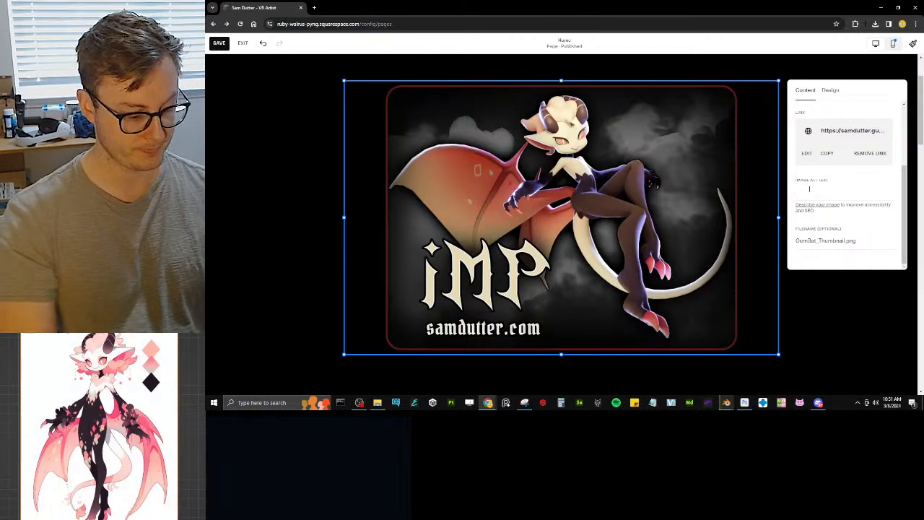
pyautogui.write('Link to')
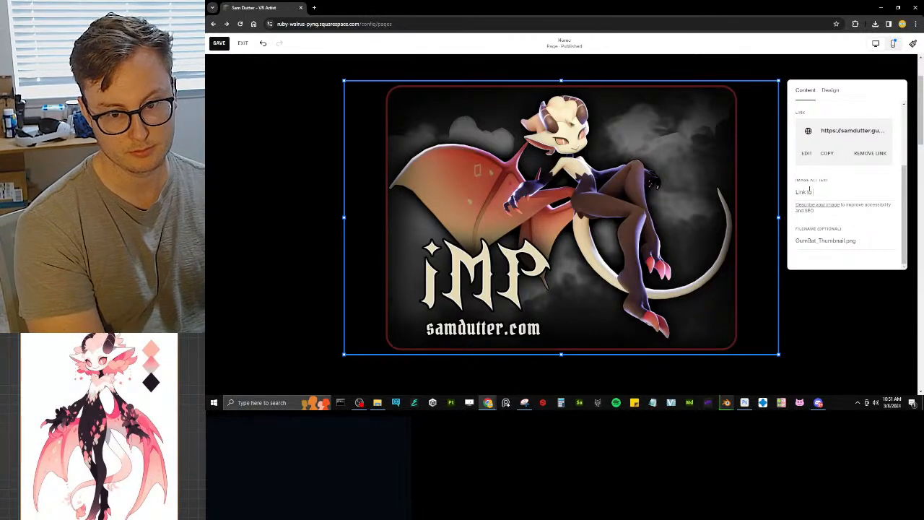
pyautogui.write(' the Gum')
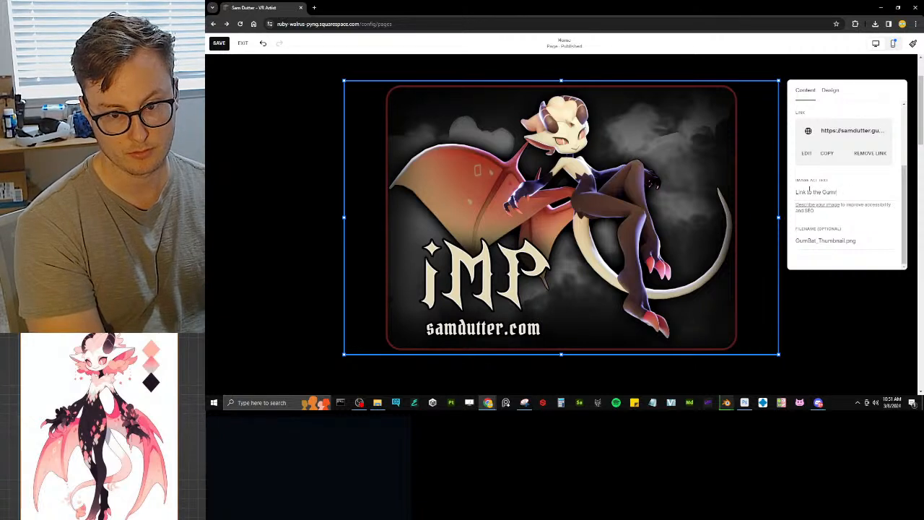
pyautogui.write('road page for')
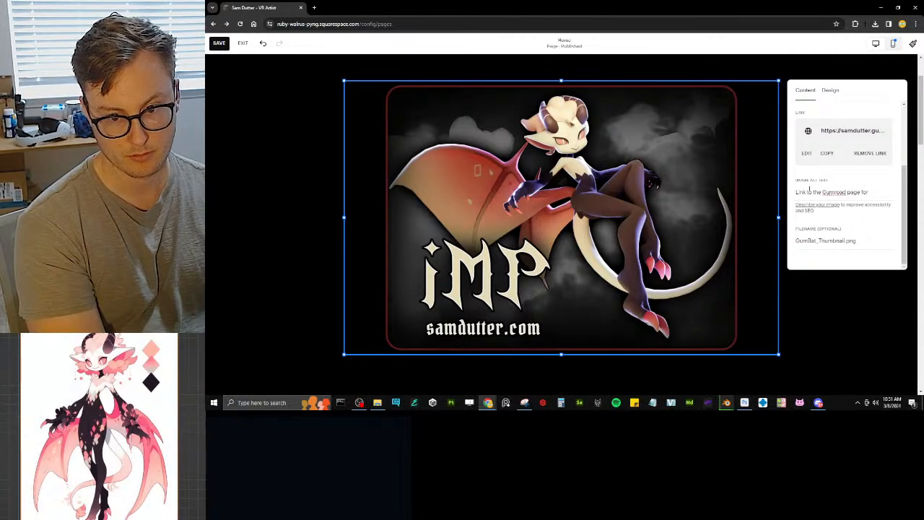
pyautogui.write(' m')
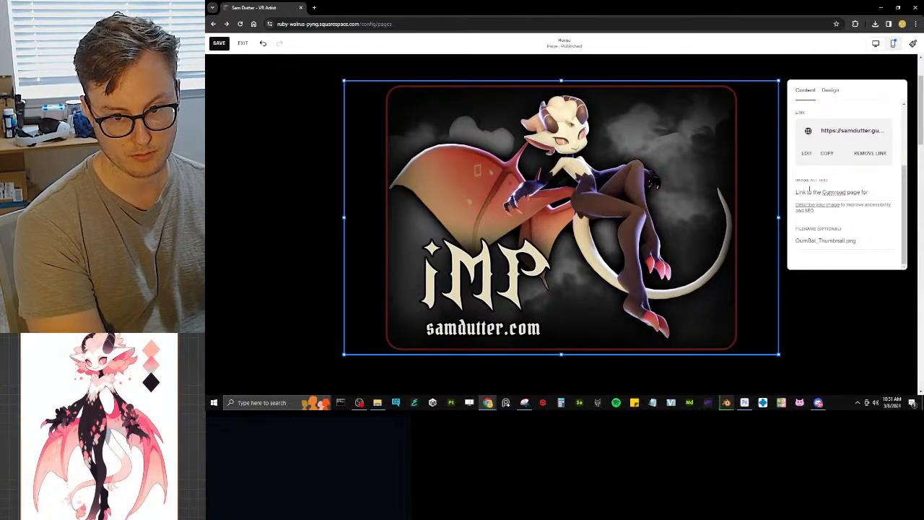
pyautogui.write('the Imp')
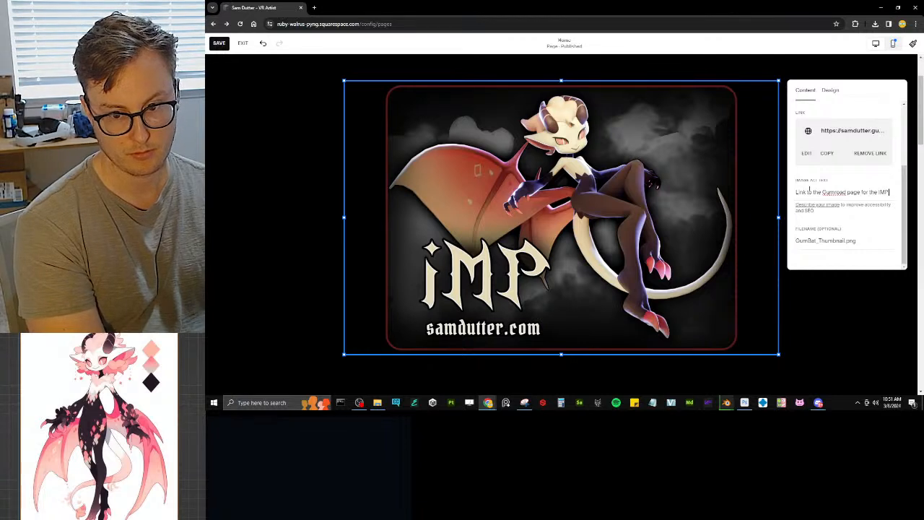
pyautogui.write(' VRC')
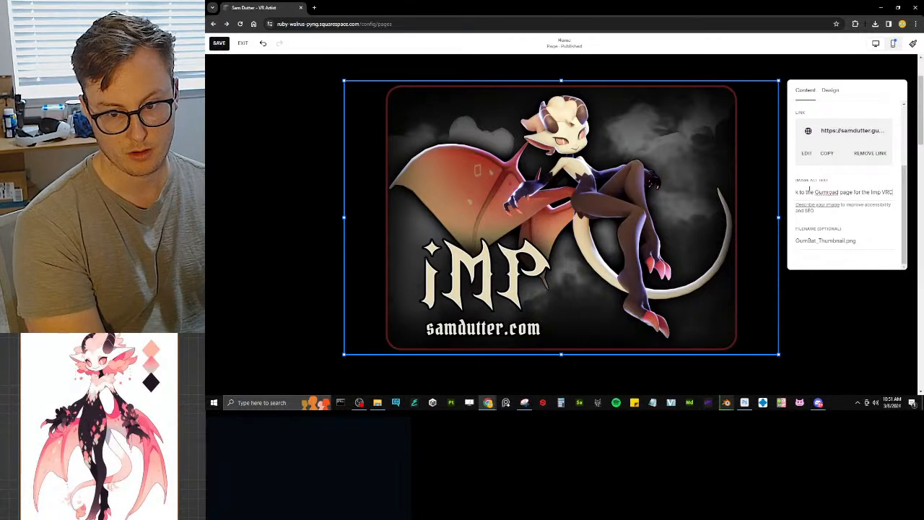
pyautogui.write('hat avatar')
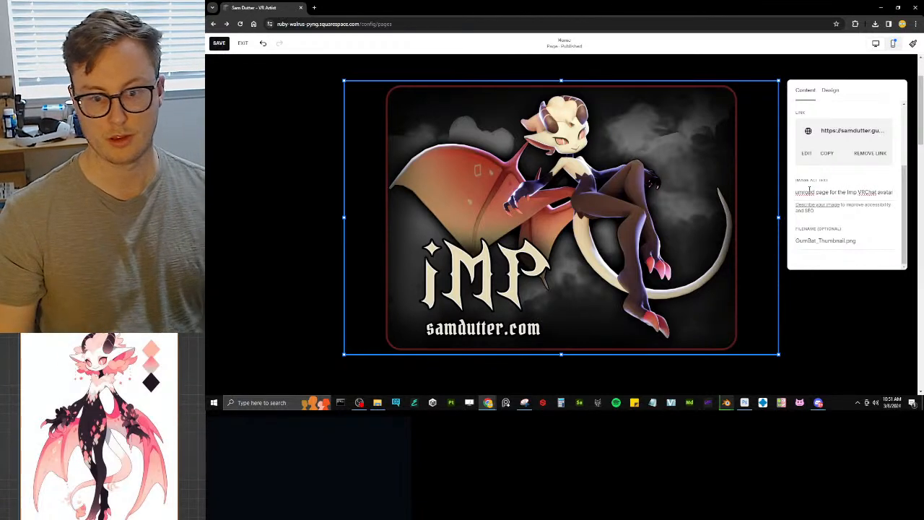
# Step: Save the changes to the Home page and exit its editor
pyautogui.scroll(3, 842, 198)
pyautogui.click(845, 302)
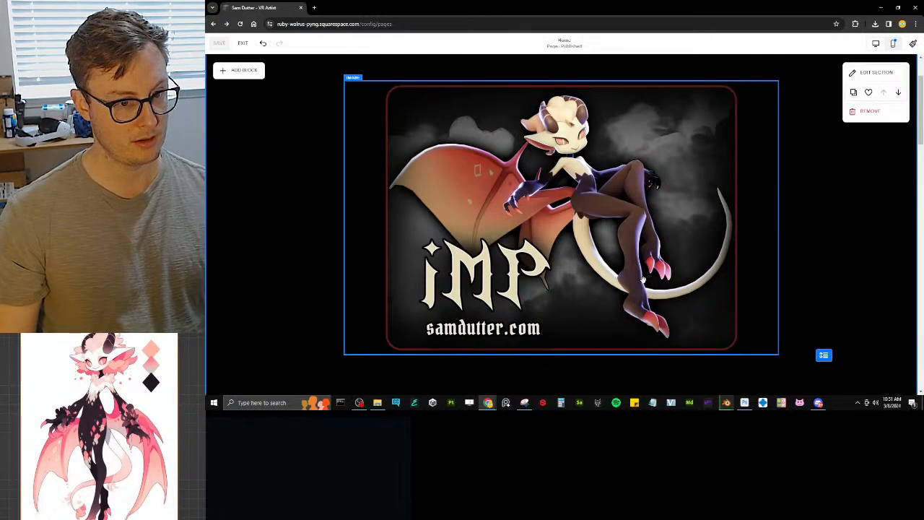
pyautogui.click(243, 43)
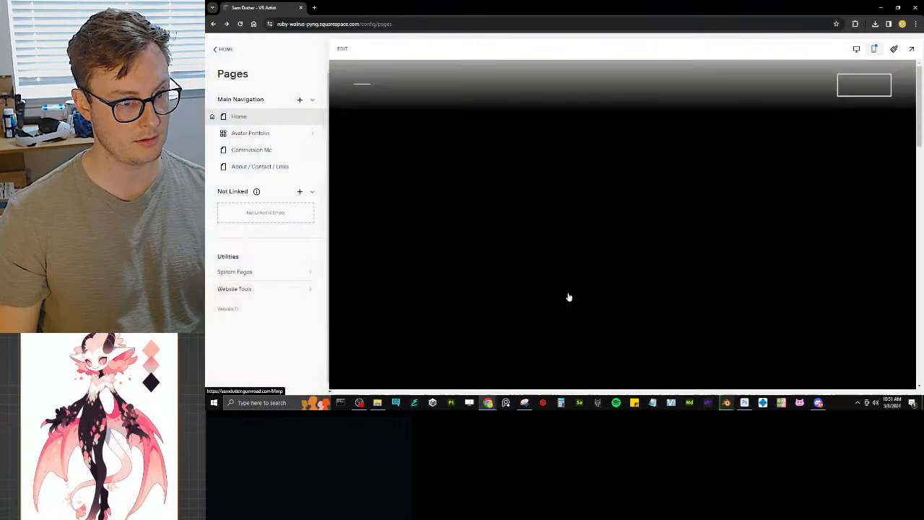
# Step: Follow the IMP image's link from the Home page and review the Gumroad page's features, terms of service and ratings
pyautogui.click(591, 231)
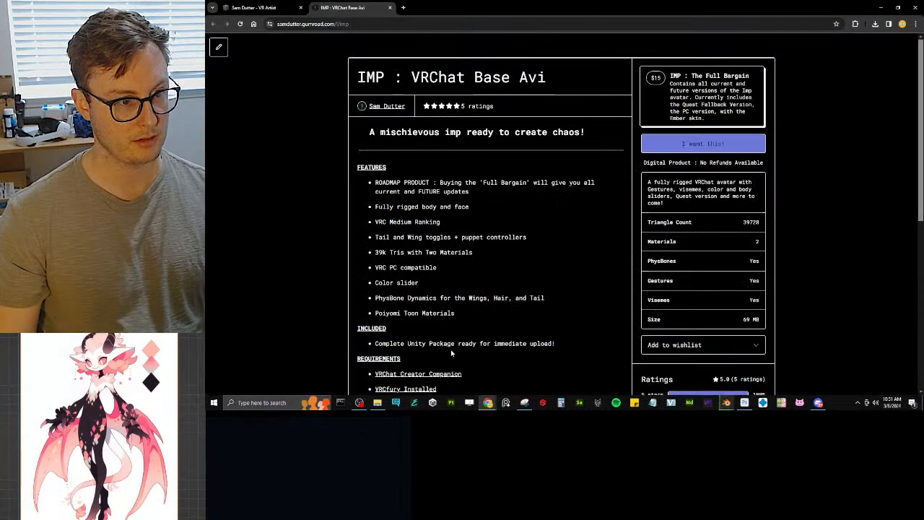
pyautogui.scroll(-8, 328, 145)
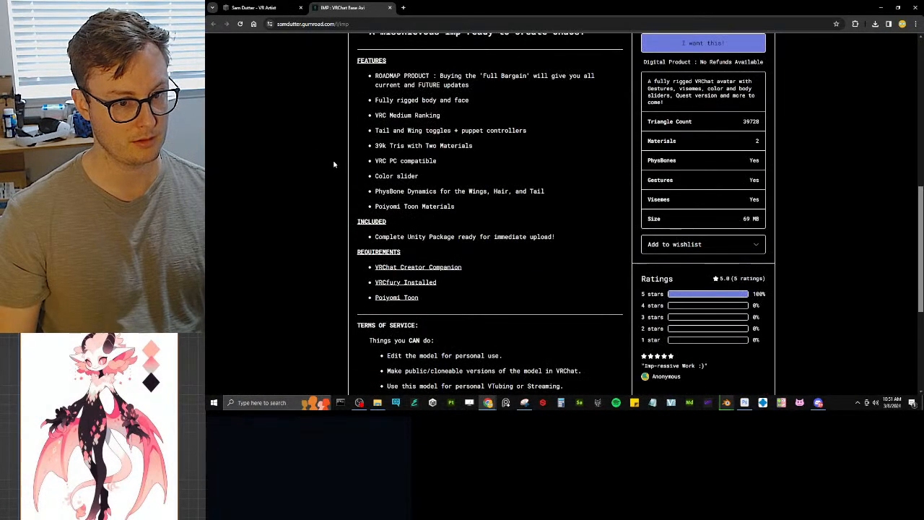
pyautogui.scroll(-3, 333, 163)
pyautogui.scroll(5, 334, 160)
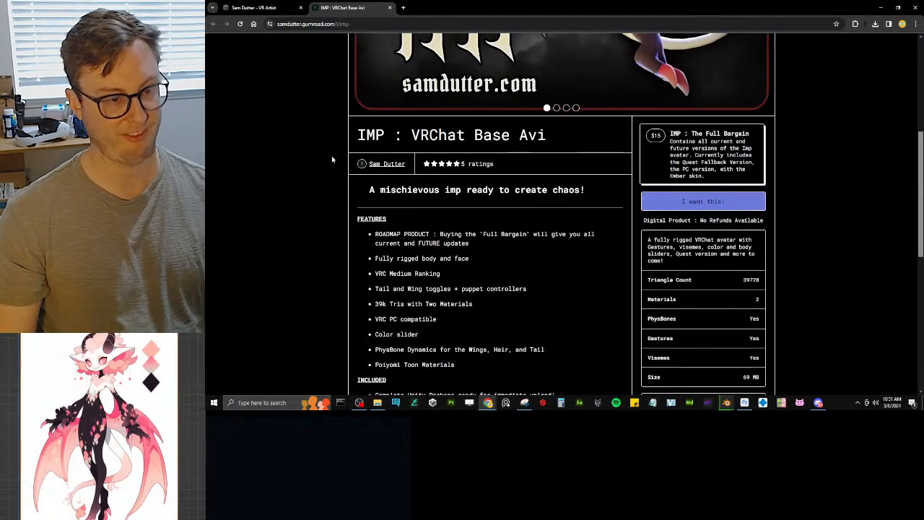
pyautogui.scroll(-6, 331, 161)
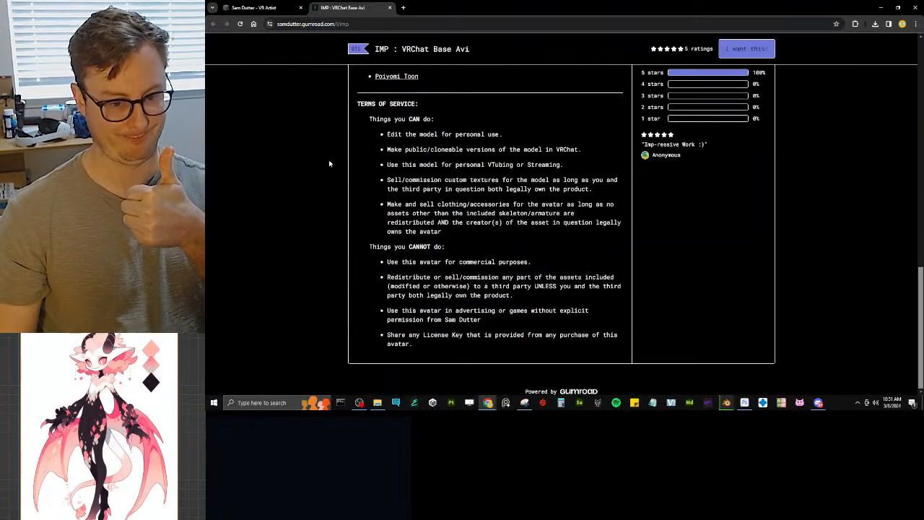
pyautogui.scroll(4, 654, 206)
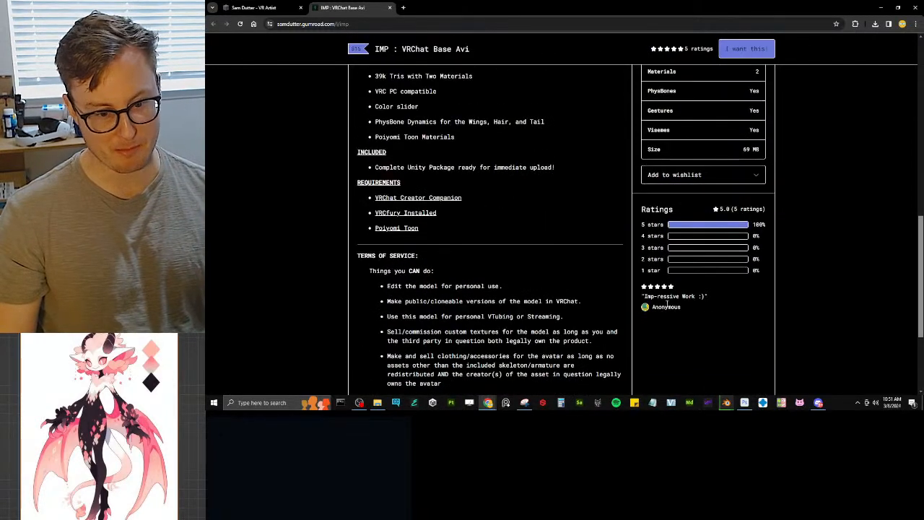
pyautogui.moveTo(648, 301); pyautogui.dragTo(713, 298)
pyautogui.click(728, 329)
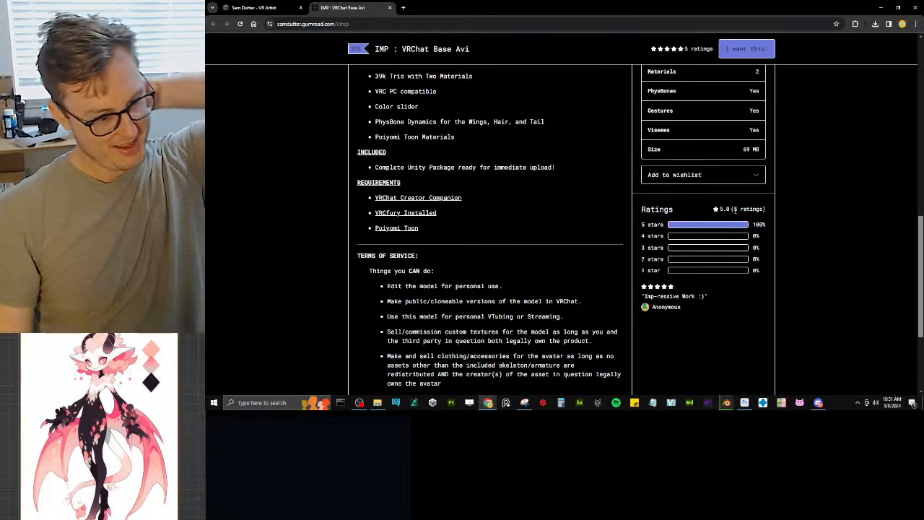
# Step: Copy the IMP Gumroad page's address for the stream chat and close the browser after a last look at the page
pyautogui.click(408, 25)
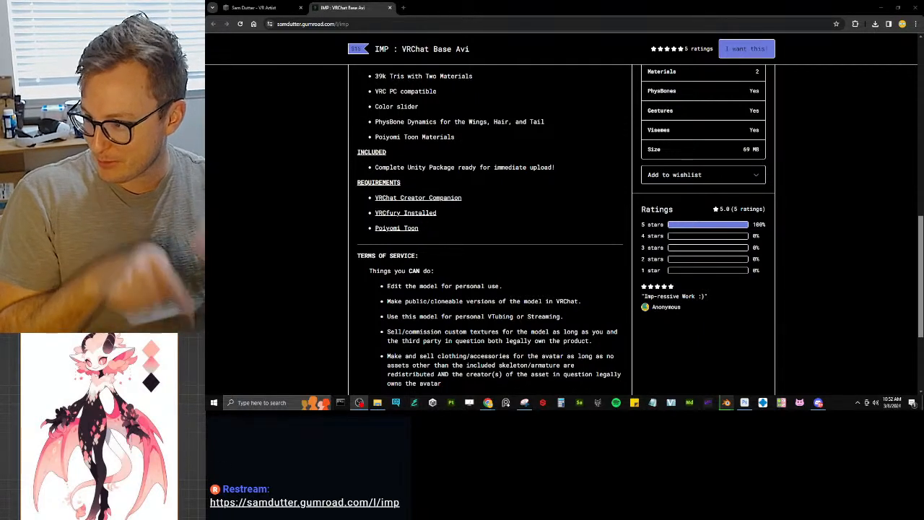
pyautogui.click(257, 8)
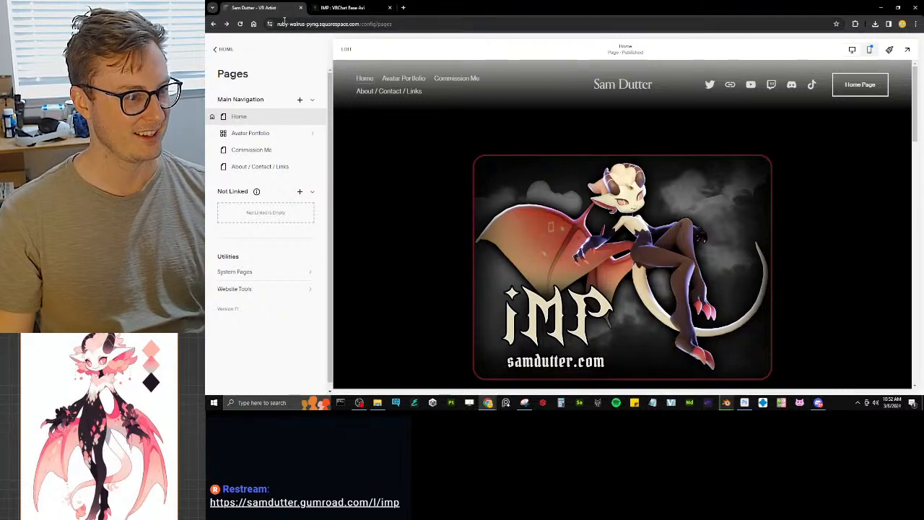
pyautogui.click(339, 8)
pyautogui.scroll(3, 313, 173)
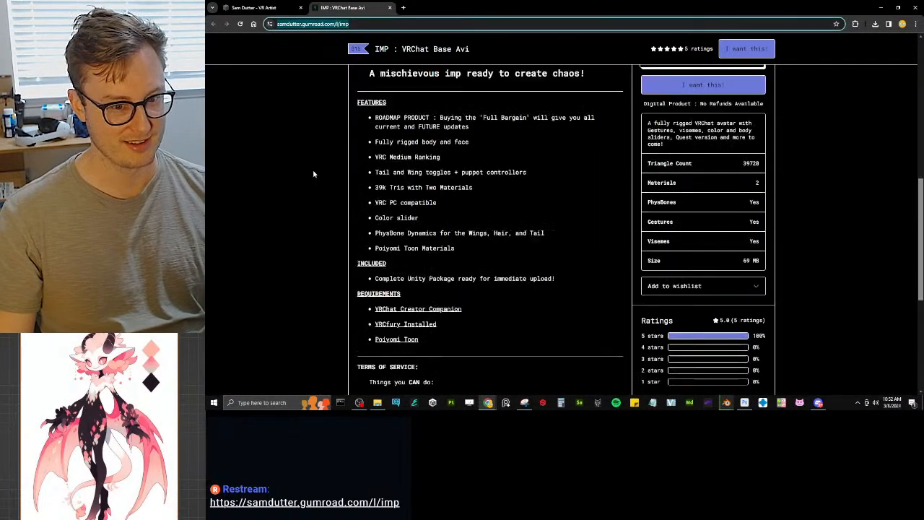
pyautogui.scroll(5, 313, 174)
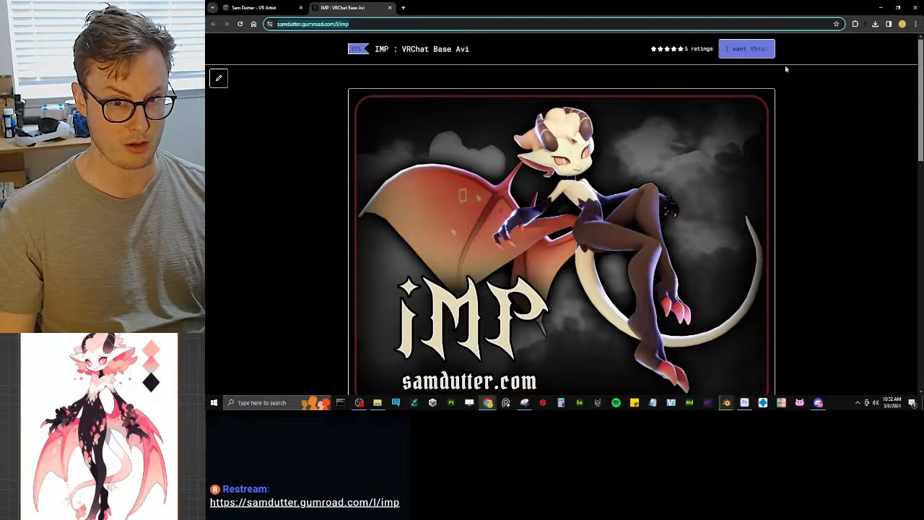
pyautogui.click(860, 84)
pyautogui.click(914, 8)
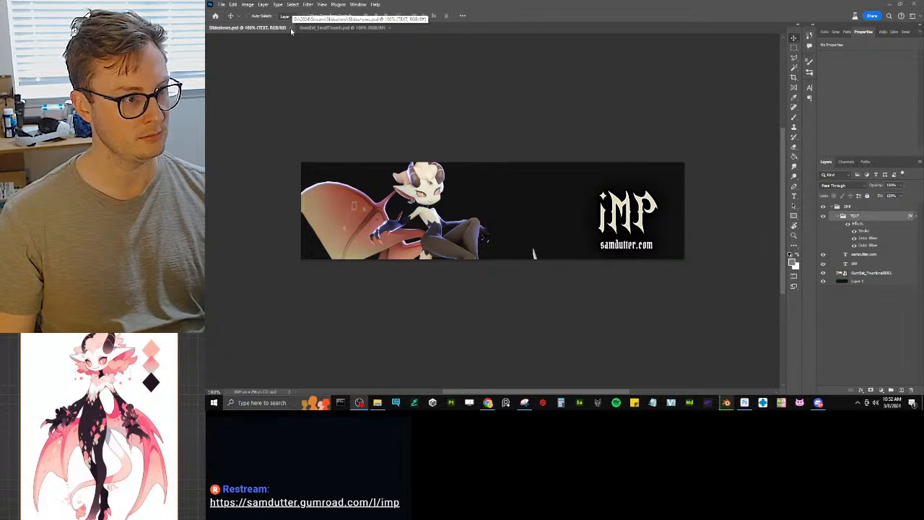
# Step: Check the current frame in the Blender render window and close Photoshop to return to Blender's video editing workspace
pyautogui.moveTo(726, 402)
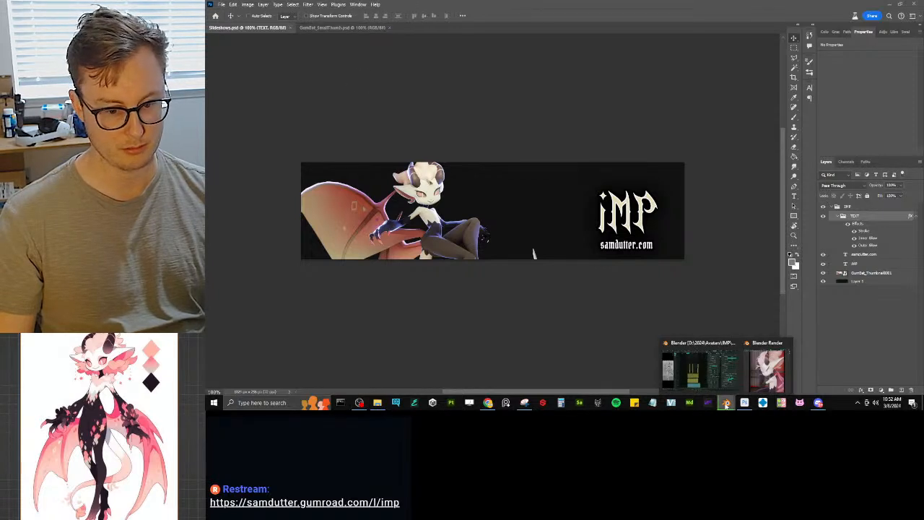
pyautogui.click(753, 373)
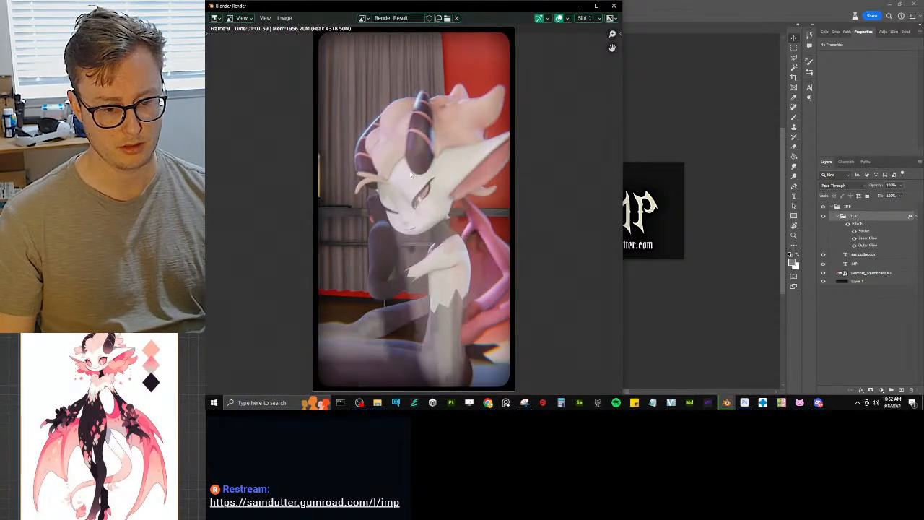
pyautogui.click(726, 85)
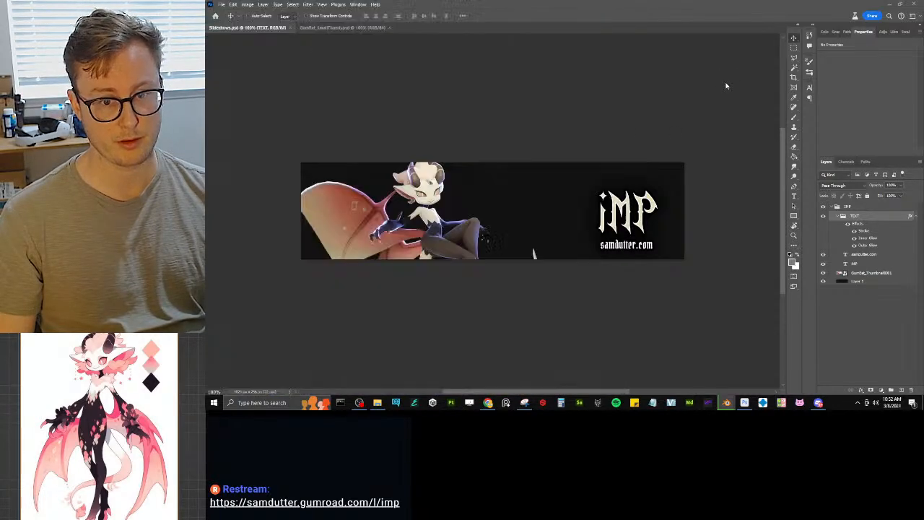
pyautogui.click(916, 5)
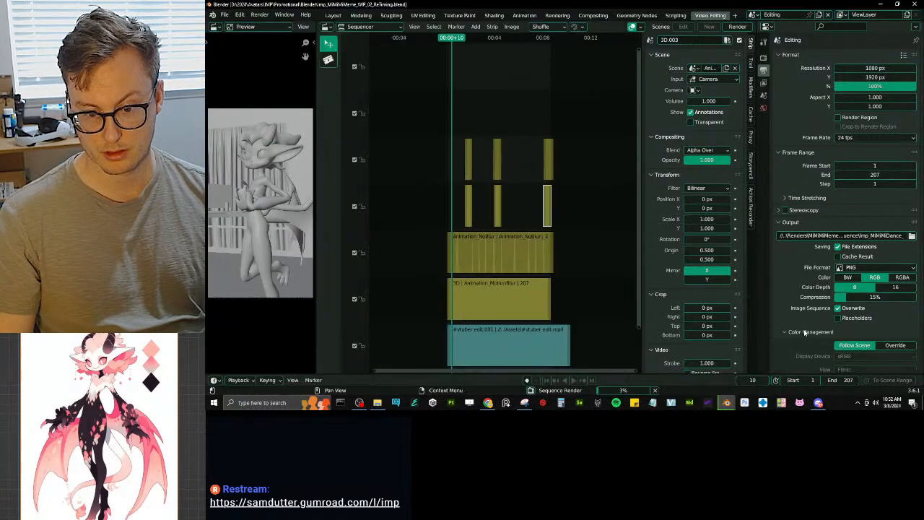
# Step: Collapse the output's Color Management settings and inspect the running sequence render in the Blender render window
pyautogui.click(806, 328)
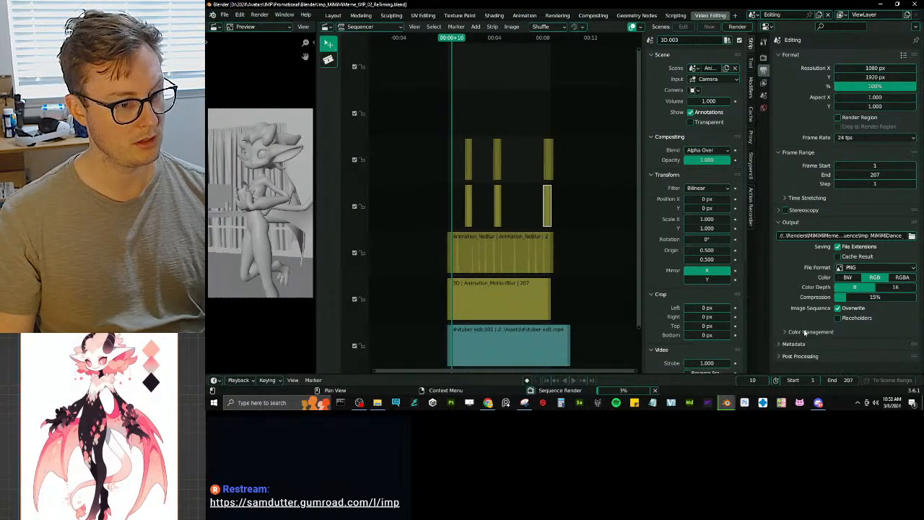
pyautogui.click(488, 402)
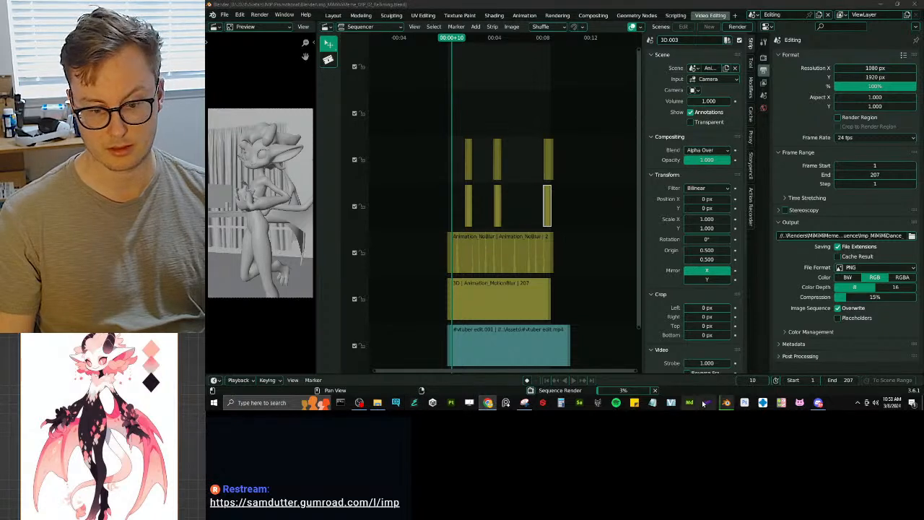
pyautogui.moveTo(726, 402)
pyautogui.click(758, 380)
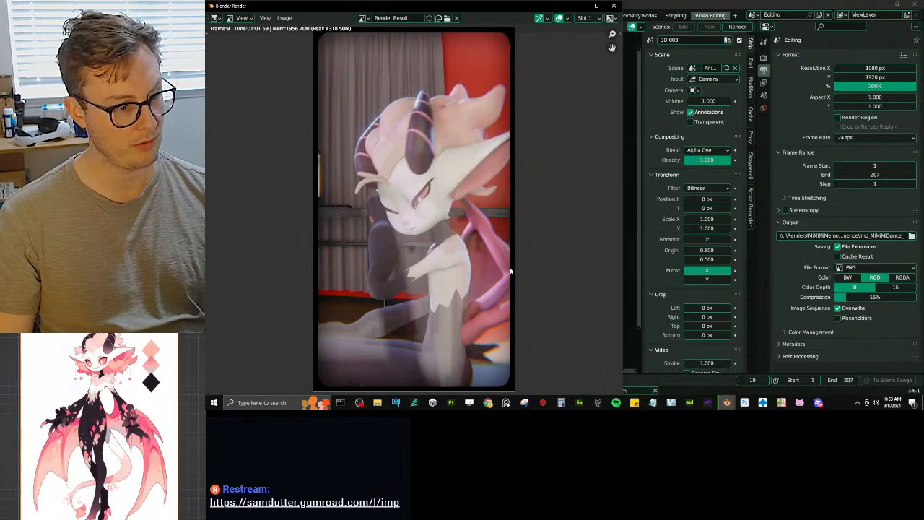
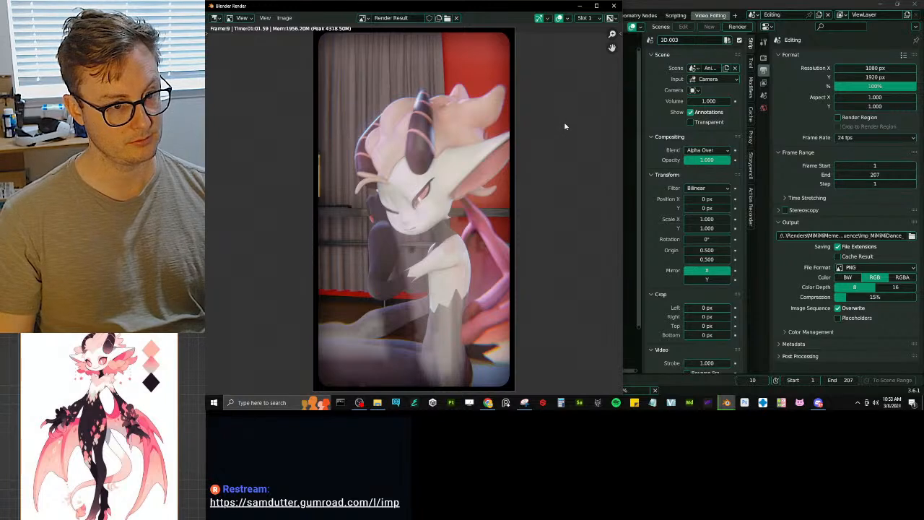
pyautogui.scroll(-1, 565, 127)
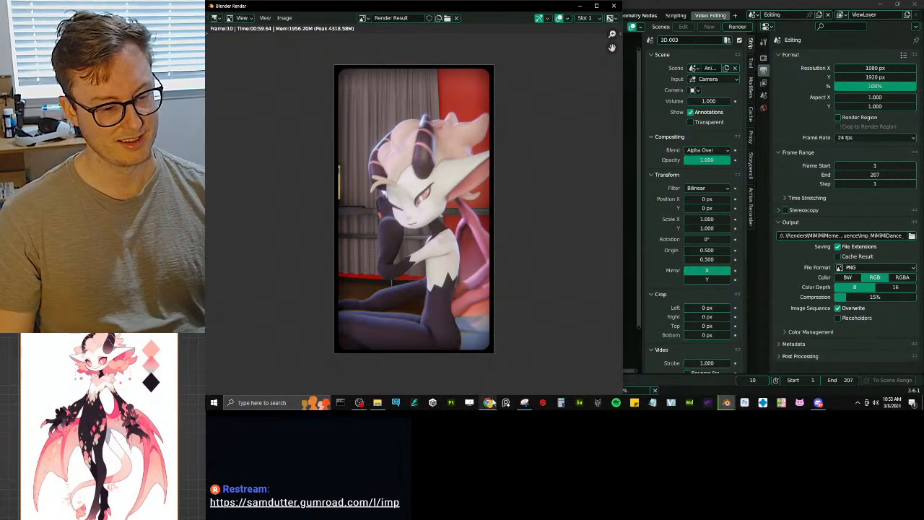
# Step: Switch to Photoshop, open Slideshows.psd from the recent files and dismiss the missing-file error
pyautogui.click(489, 402)
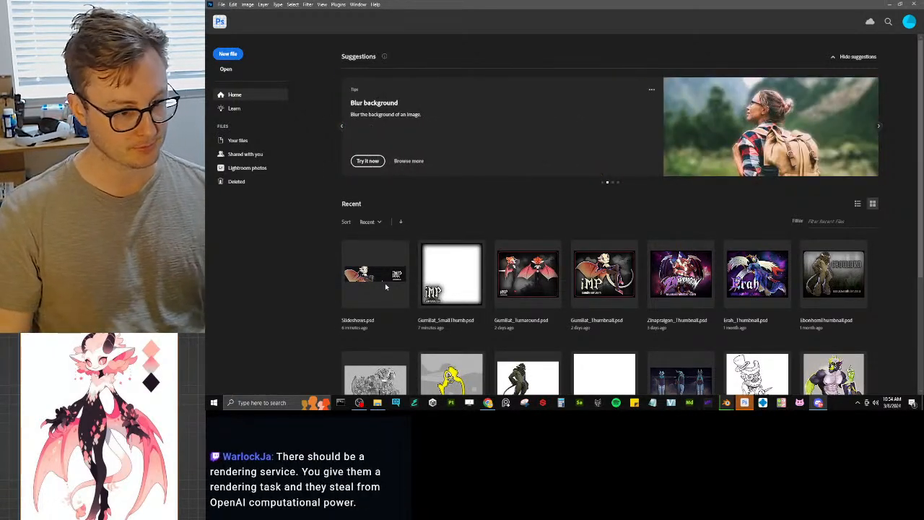
pyautogui.click(538, 281)
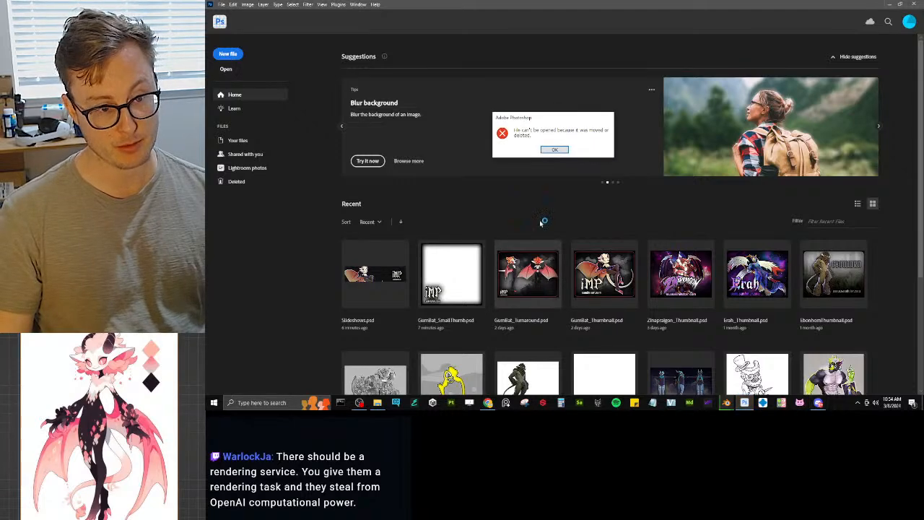
pyautogui.click(553, 149)
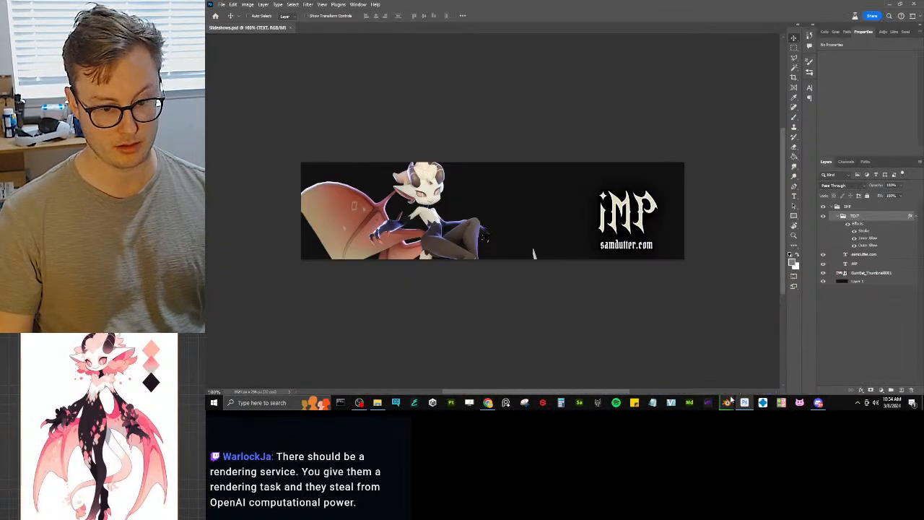
# Step: Check the Blender render window, return to Photoshop and dismiss the beta update notification
pyautogui.moveTo(726, 402)
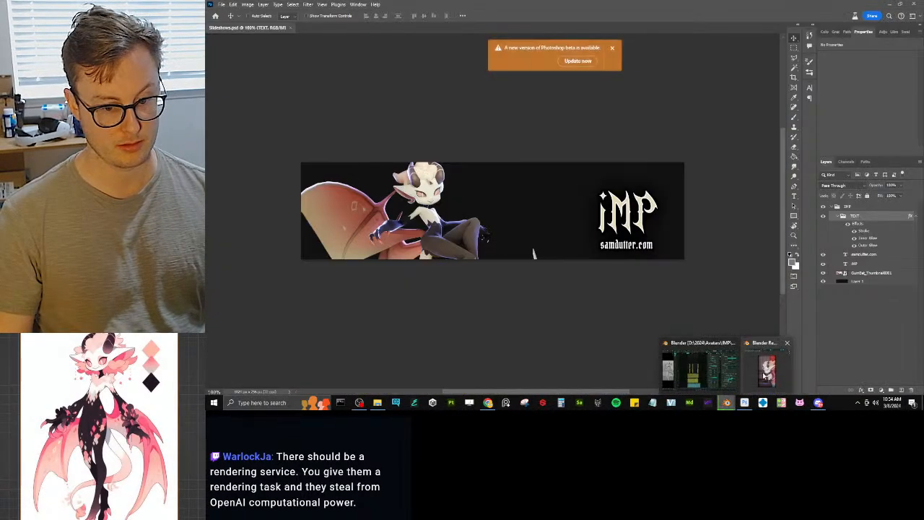
pyautogui.click(765, 372)
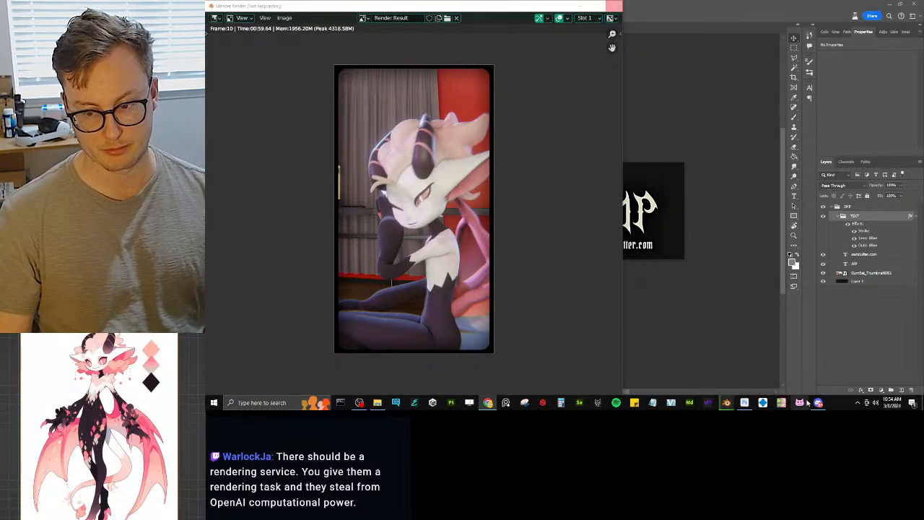
pyautogui.click(725, 309)
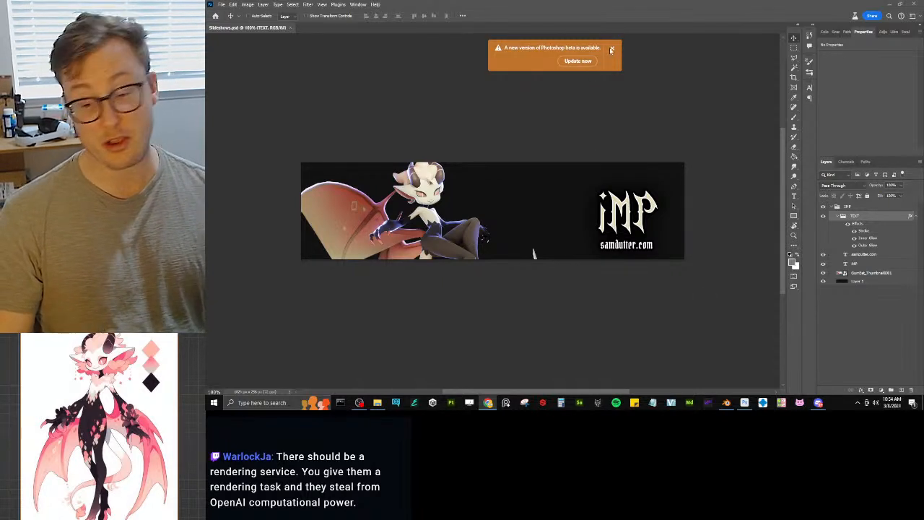
pyautogui.click(580, 149)
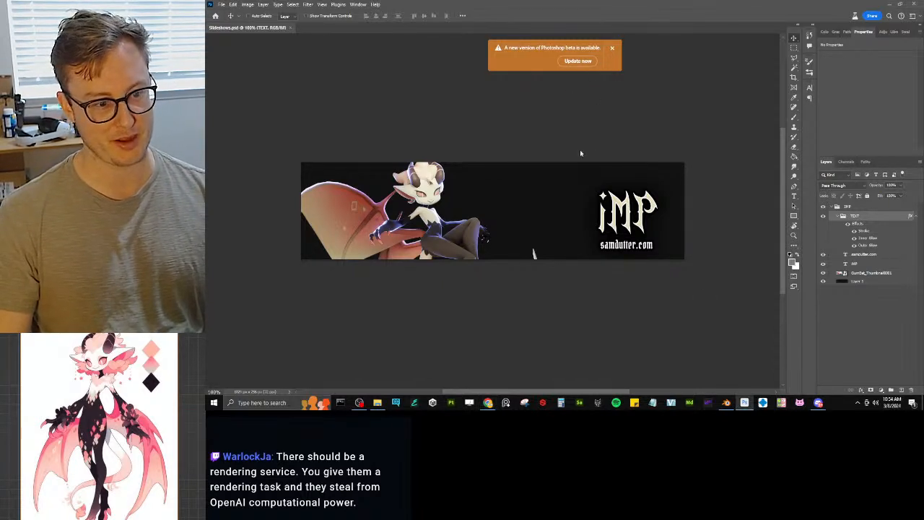
pyautogui.click(612, 49)
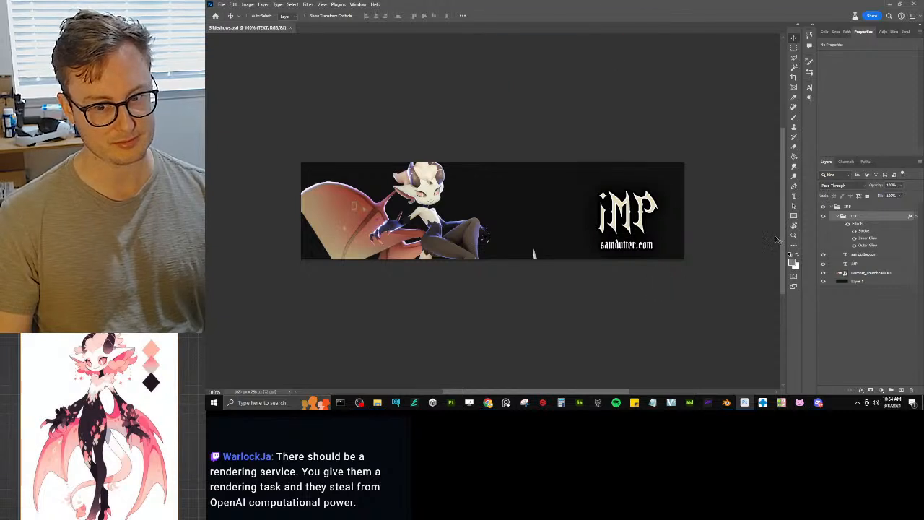
# Step: Tidy the banner's layer list by collapsing the TEXT group inside the main IMP group
pyautogui.click(832, 209)
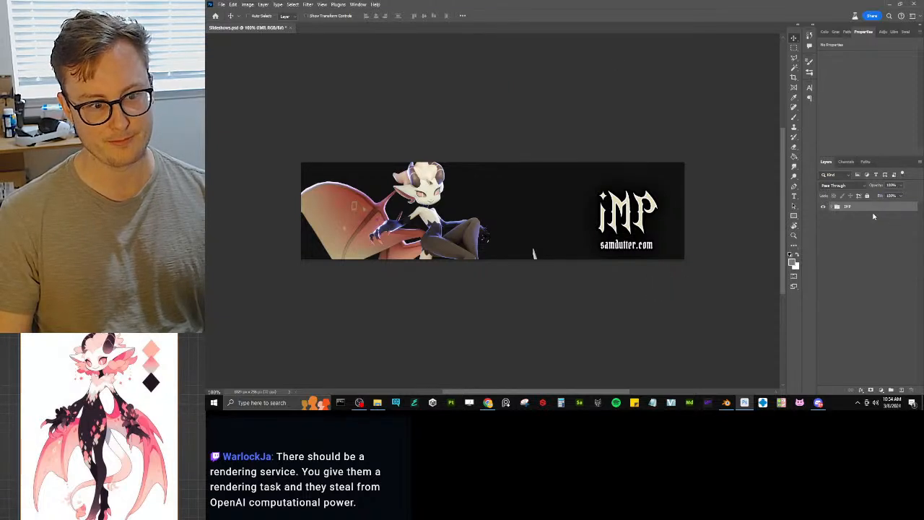
pyautogui.click(837, 207)
pyautogui.click(843, 216)
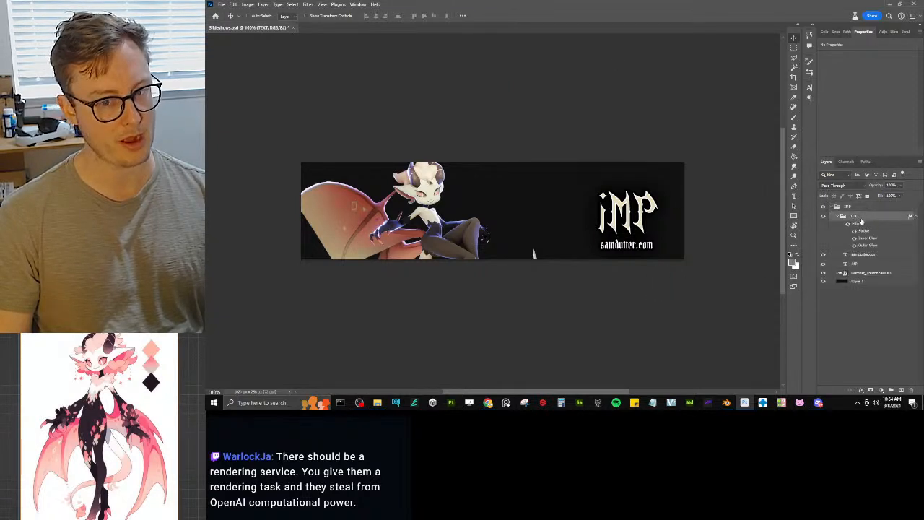
pyautogui.click(838, 216)
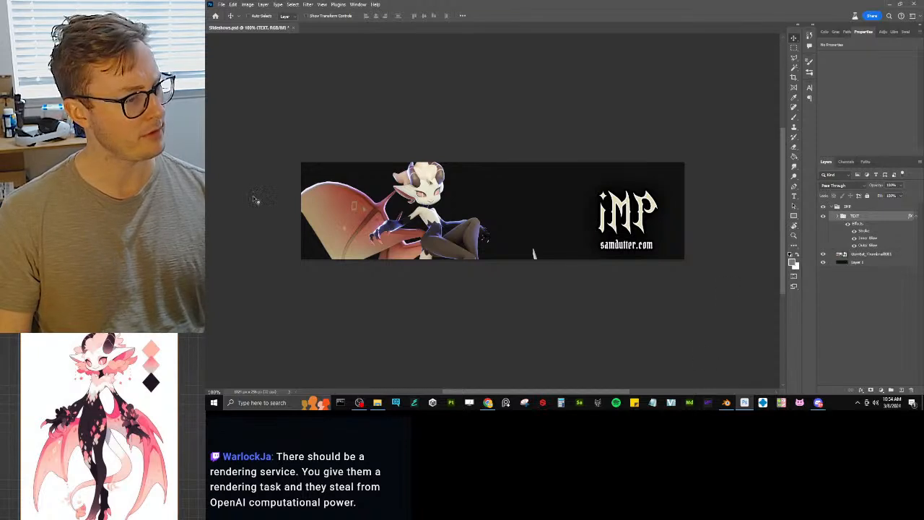
# Step: Create a new group above TEXT and draw in it a stroked, unfilled rectangle about 1003 × 234 px around the banner
pyautogui.press('t')
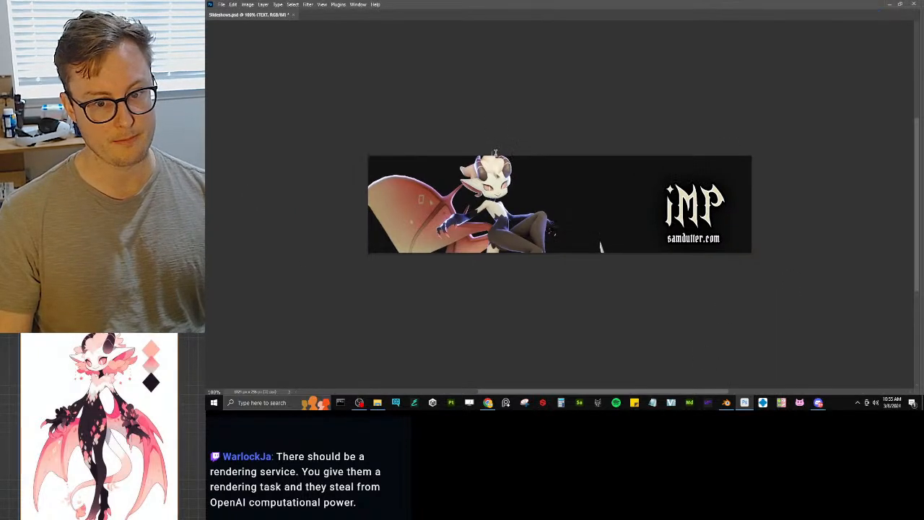
pyautogui.click(794, 216)
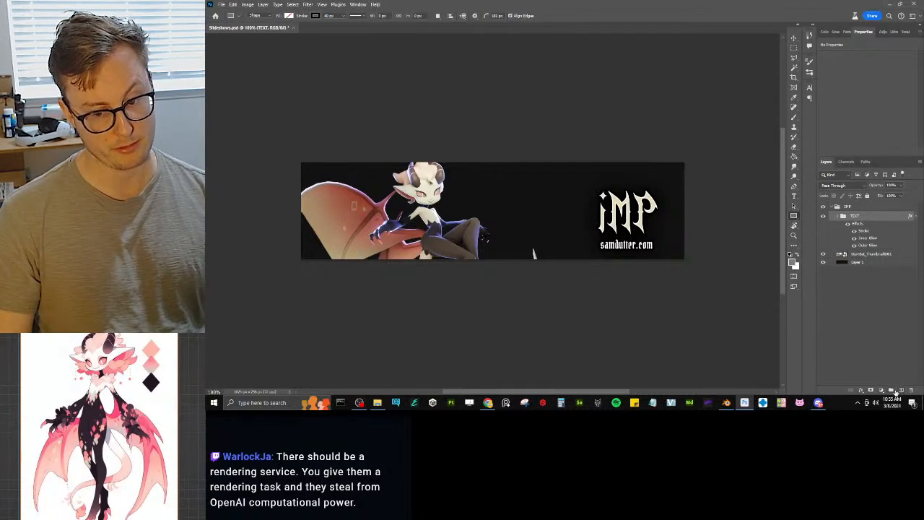
pyautogui.click(892, 390)
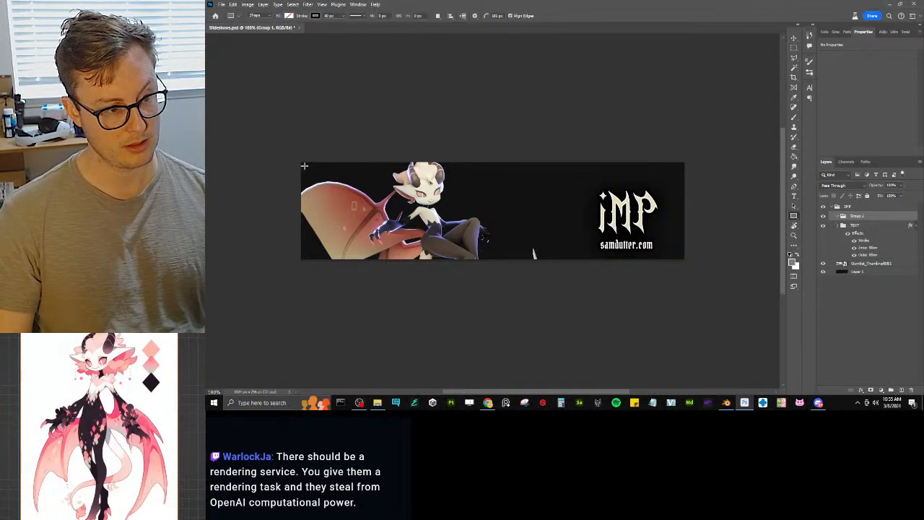
pyautogui.moveTo(303, 167); pyautogui.dragTo(681, 254)
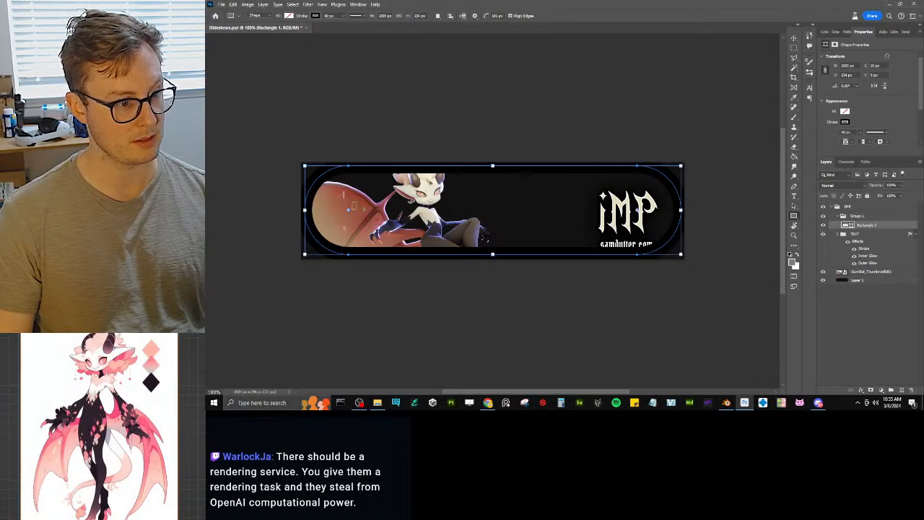
# Step: Reduce the rectangle's corner rounding and enlarge it from its centre to the banner's edges, about 1023 × 253 px
pyautogui.moveTo(349, 210); pyautogui.dragTo(312, 172)
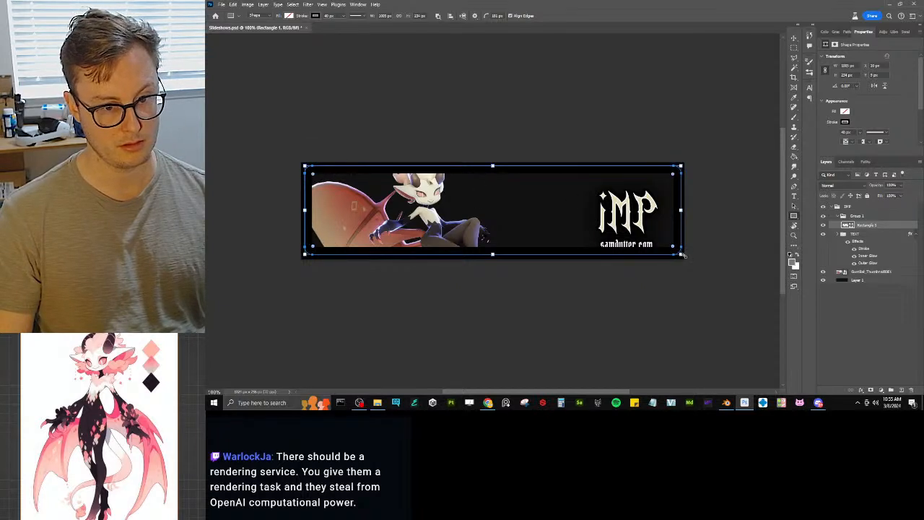
pyautogui.keyDown('alt'); pyautogui.moveTo(682, 255); pyautogui.dragTo(685, 257); pyautogui.keyUp('alt')
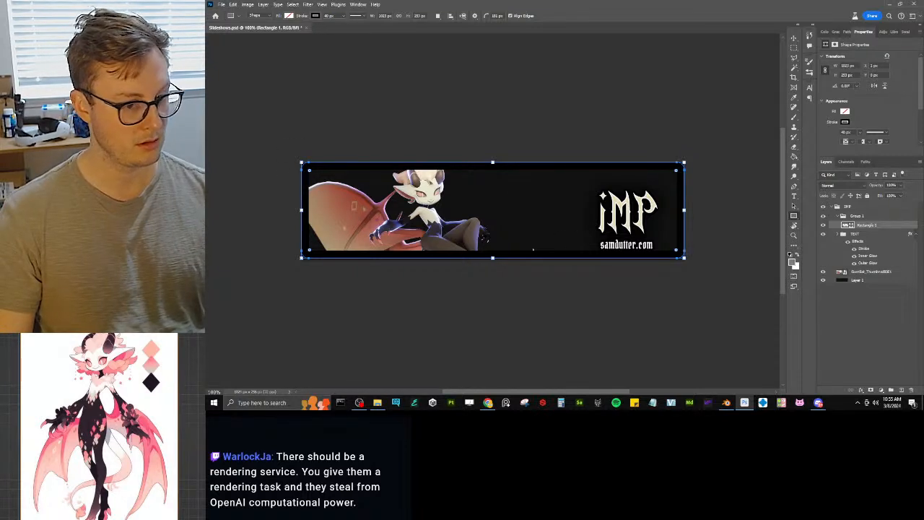
# Step: Set the rectangular frame's stroke width to 15 px
pyautogui.doubleClick(334, 16)
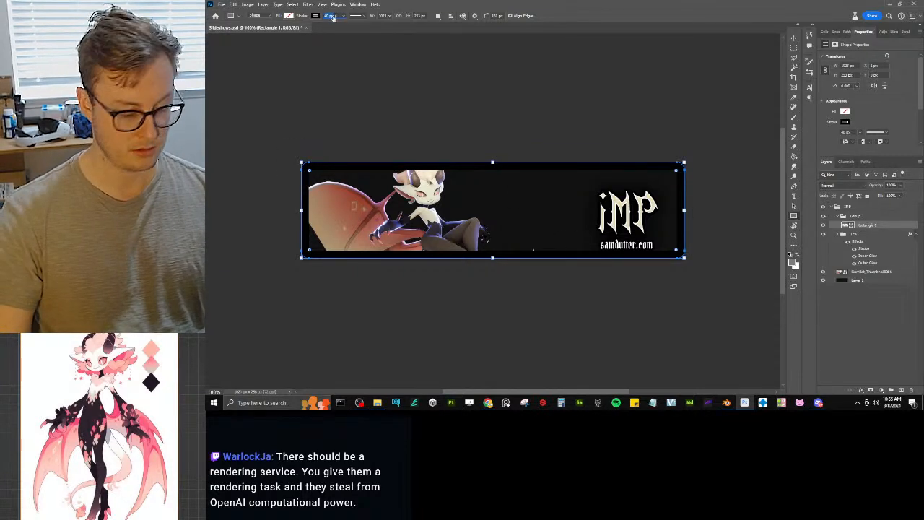
pyautogui.write('15')
pyautogui.press('Return')
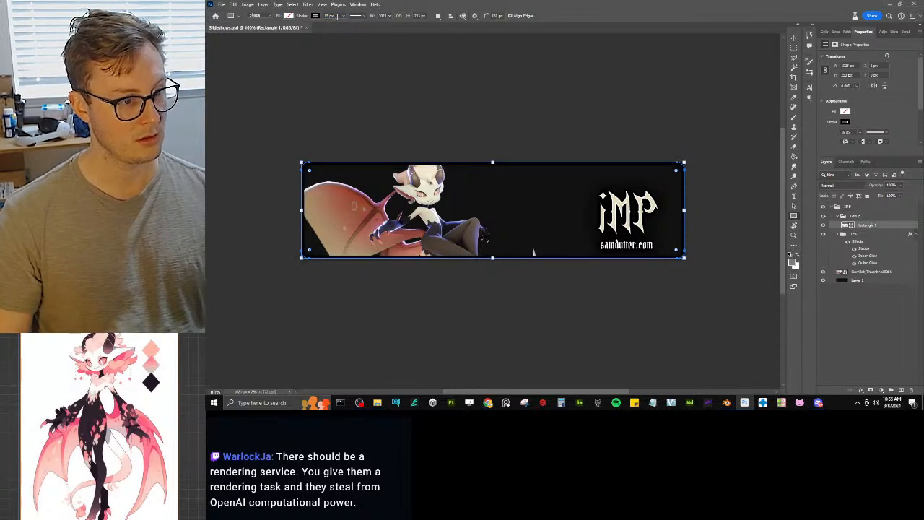
pyautogui.press('Return')
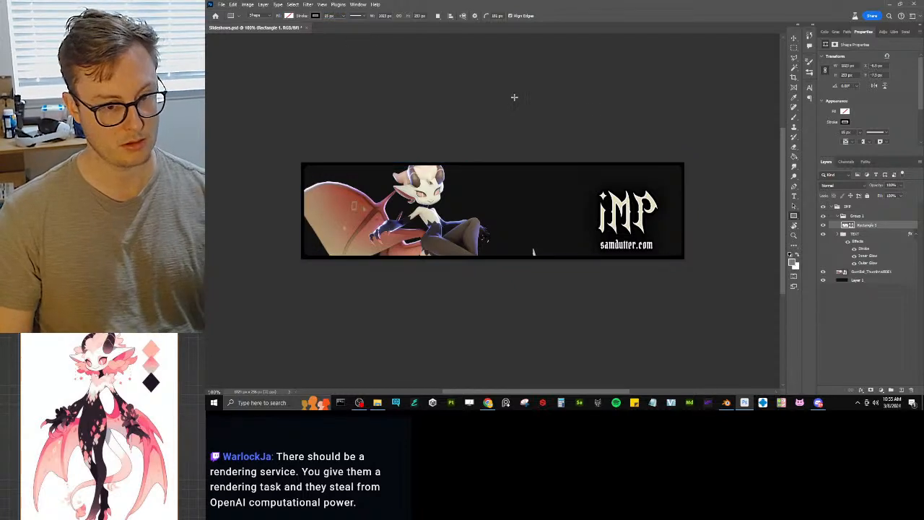
# Step: Add a black Multiply Outer Glow to the frame rectangle and slightly reduce the glow's size
pyautogui.click(881, 391)
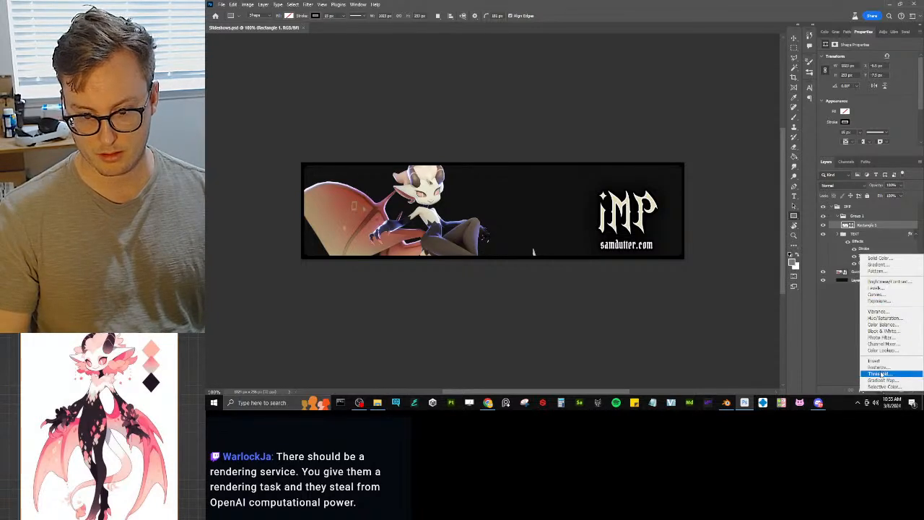
pyautogui.click(863, 381)
pyautogui.click(861, 391)
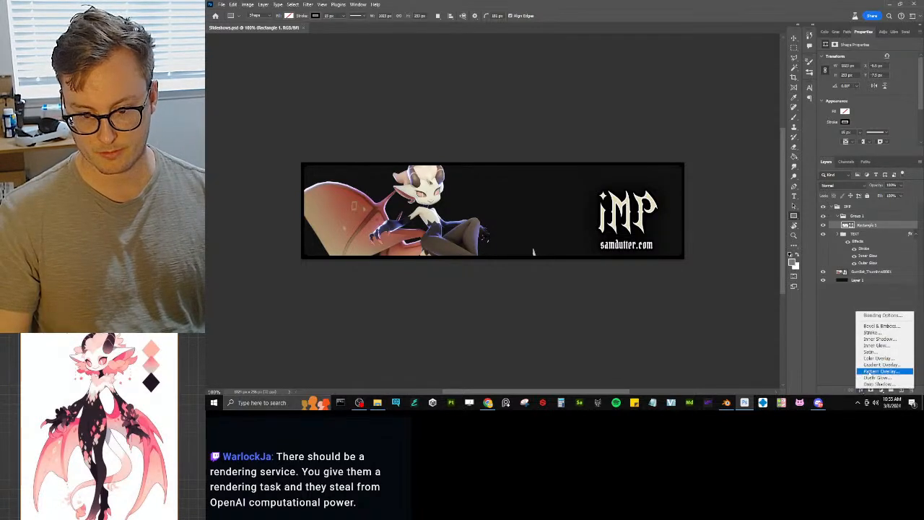
pyautogui.click(872, 377)
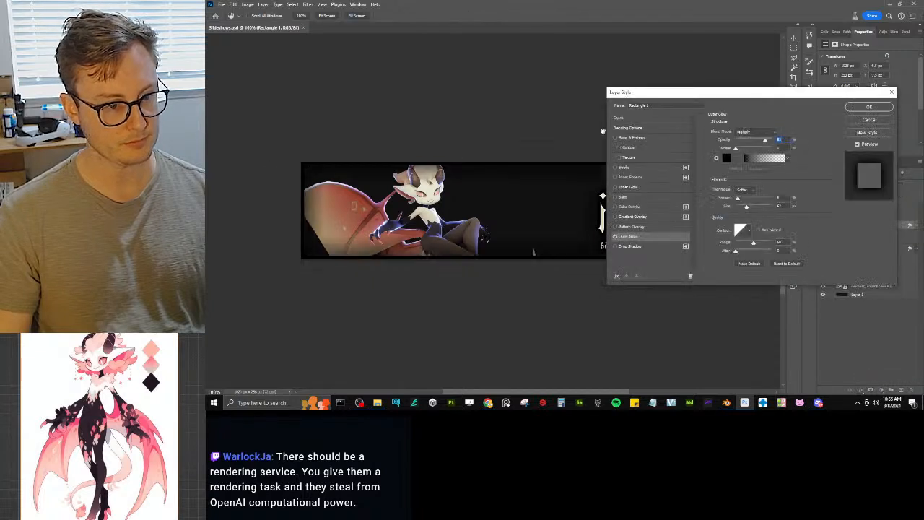
pyautogui.moveTo(746, 207); pyautogui.dragTo(744, 208)
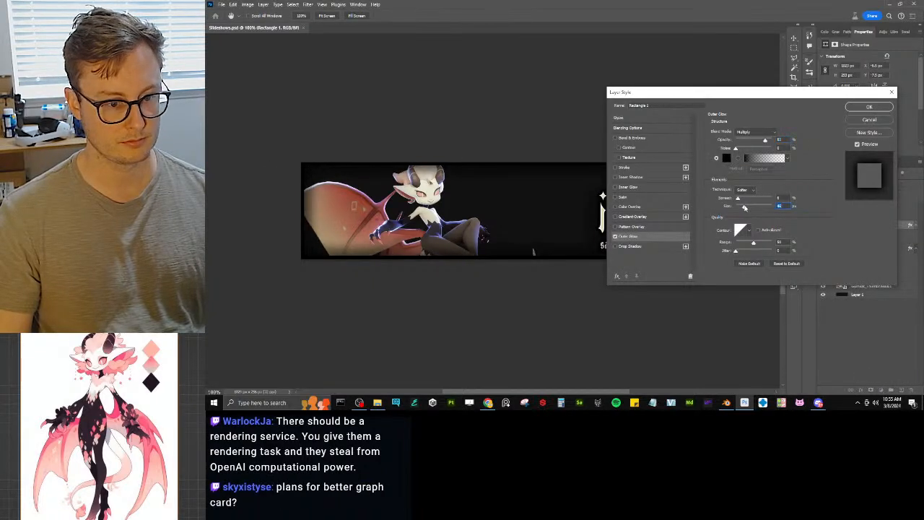
pyautogui.click(867, 108)
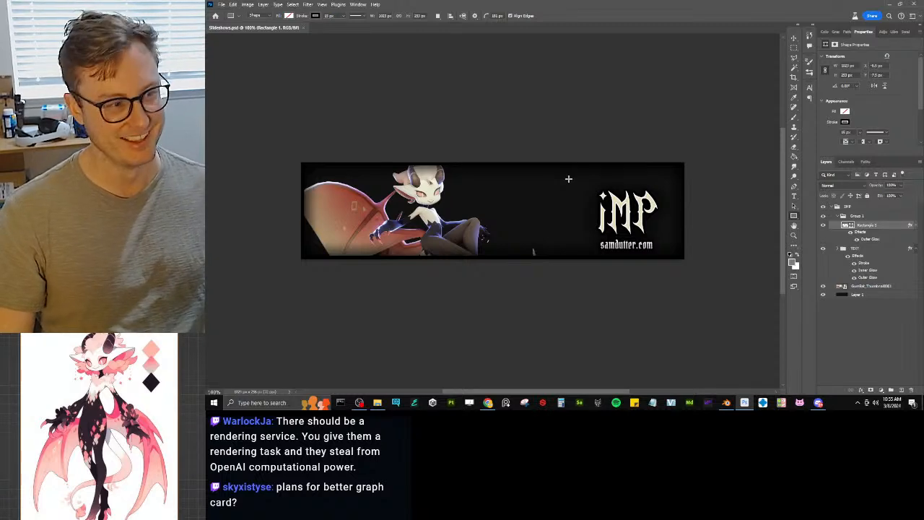
# Step: Open GumBat_Thumbnail.psd from the IMP Promotional Photoshop folder alongside the slideshow banner
pyautogui.click(221, 4)
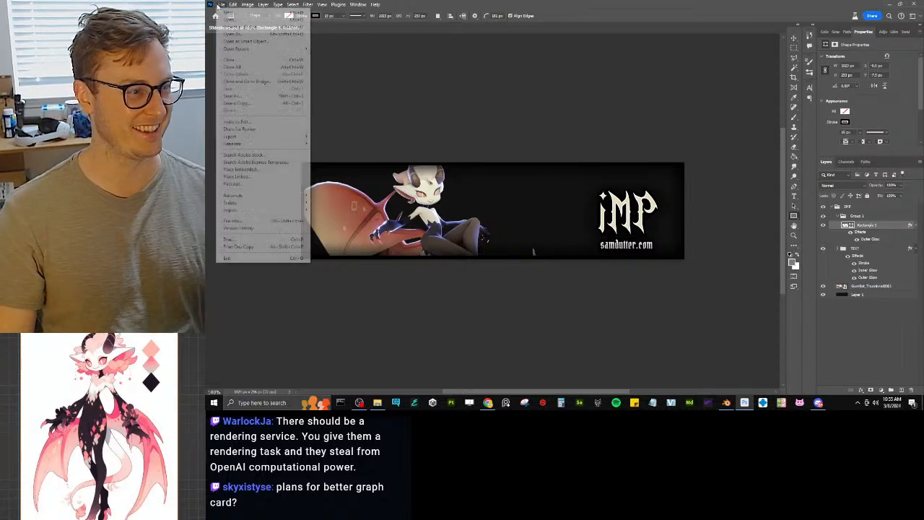
pyautogui.click(233, 22)
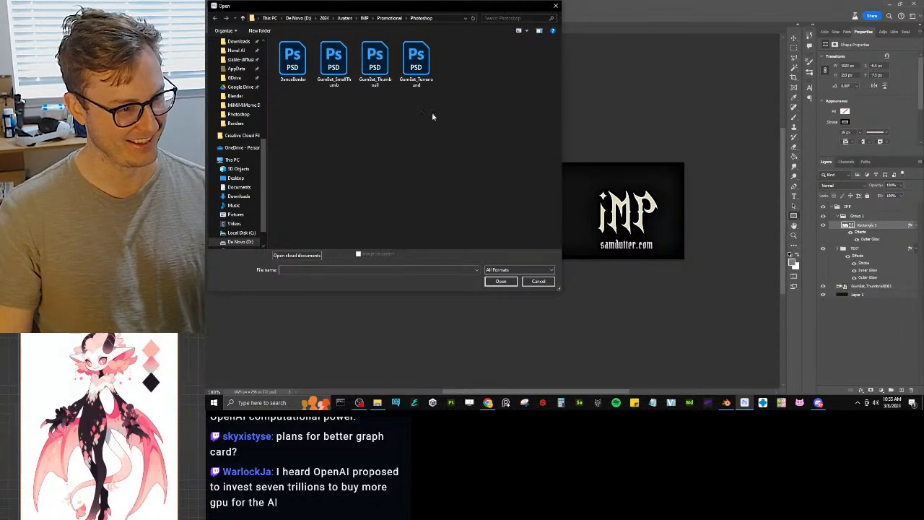
pyautogui.click(374, 72)
pyautogui.click(500, 281)
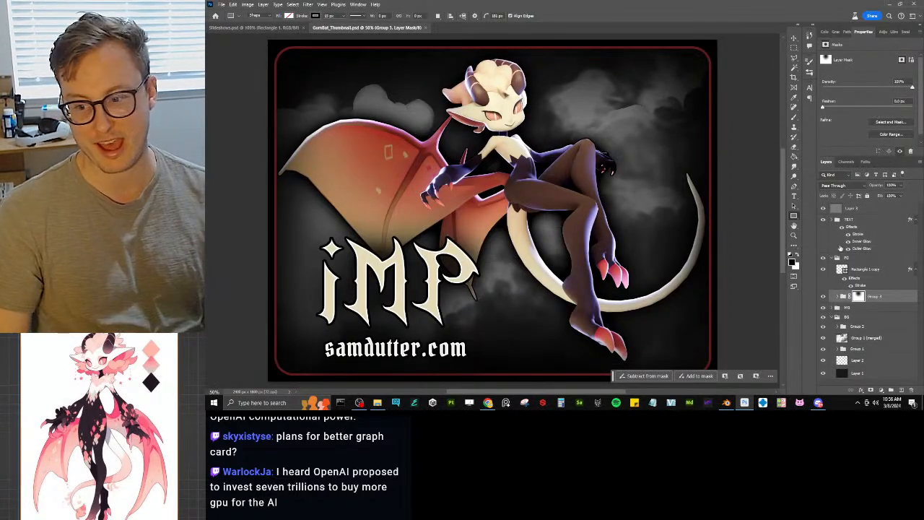
# Step: Copy the collapsed BG group from GumBat_Thumbnail.psd and paste it into Slideshows.psd just above Layer 1
pyautogui.click(836, 318)
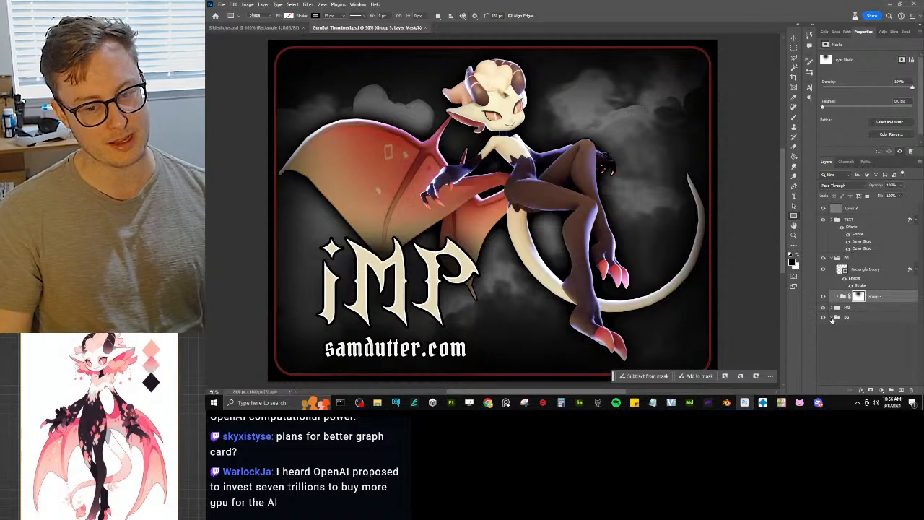
pyautogui.click(848, 319)
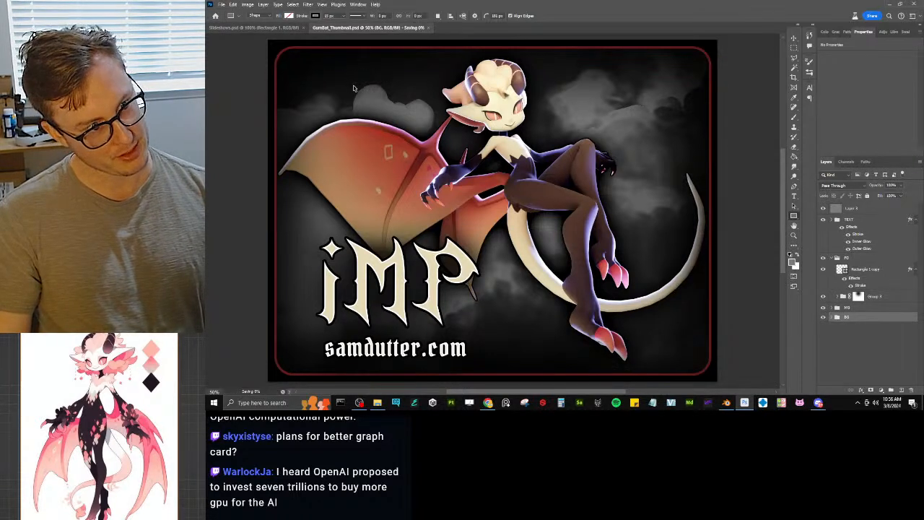
pyautogui.click(253, 27)
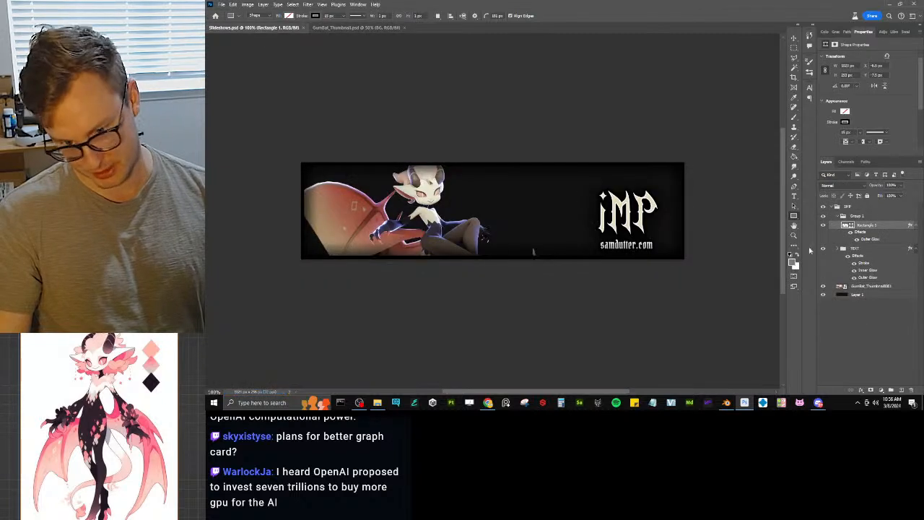
pyautogui.click(869, 296)
pyautogui.hotkey('ctrl', 'v')
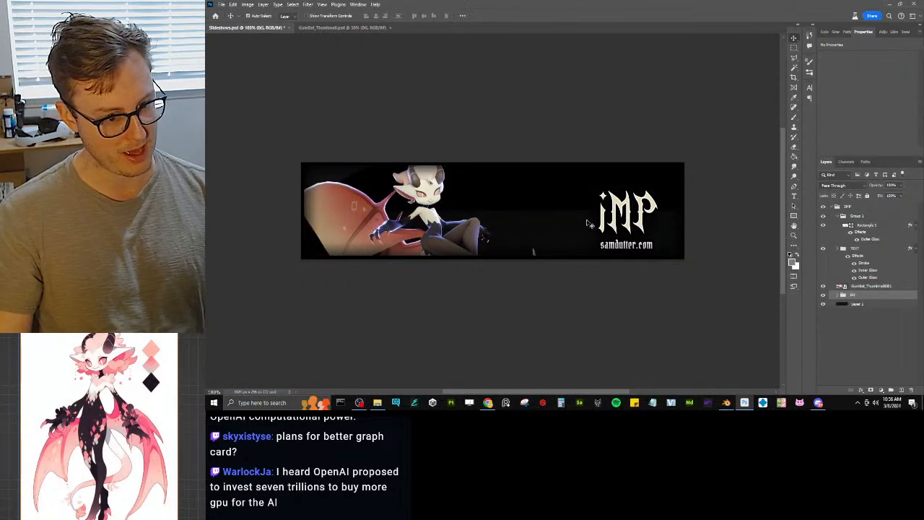
# Step: Free-transform the pasted BG cloud group and move it over the banner
pyautogui.hotkey('ctrl', 't')
pyautogui.moveTo(301, 163); pyautogui.dragTo(691, 315)
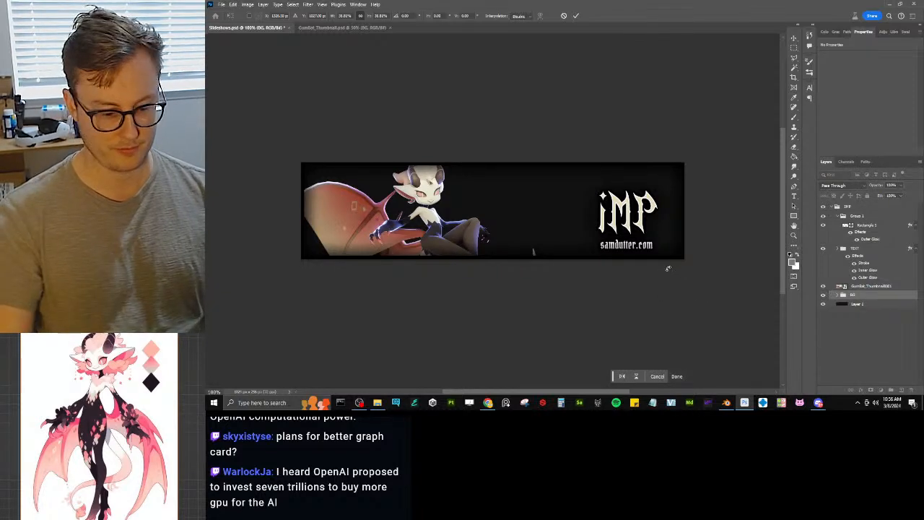
pyautogui.hotkey('ctrl', '-')
pyautogui.hotkey('ctrl', '-')
pyautogui.hotkey('ctrl', '-')
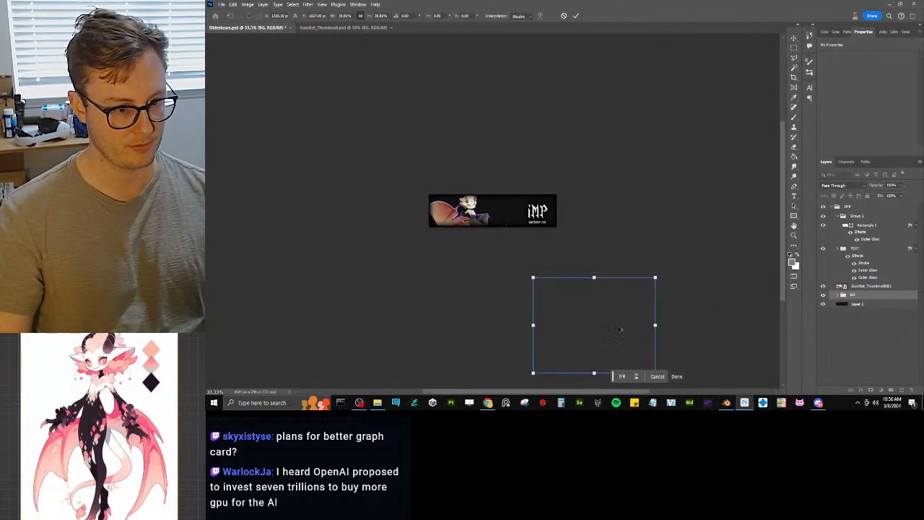
pyautogui.moveTo(625, 333); pyautogui.dragTo(508, 250)
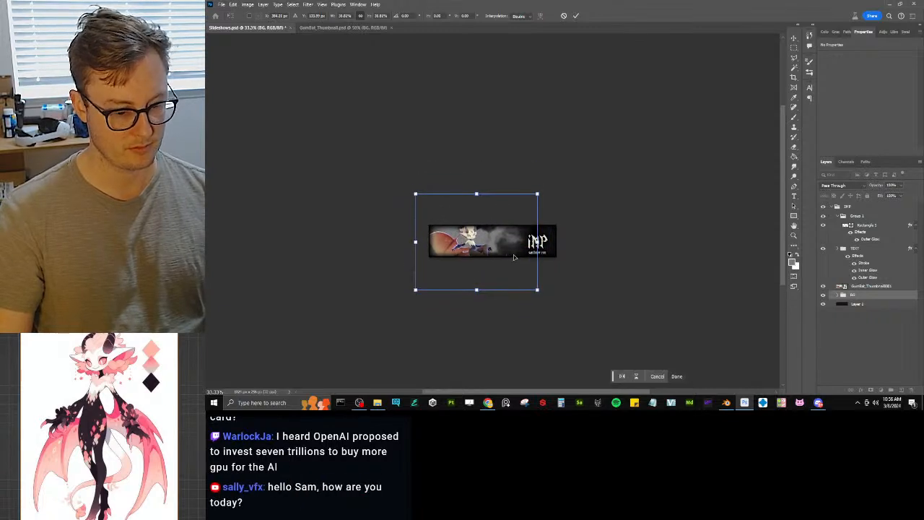
# Step: Shift the BG group slightly and enlarge it until the clouds span the banner's full width
pyautogui.hotkey('ctrl', '+')
pyautogui.hotkey('ctrl', '+')
pyautogui.moveTo(533, 286); pyautogui.dragTo(532, 266)
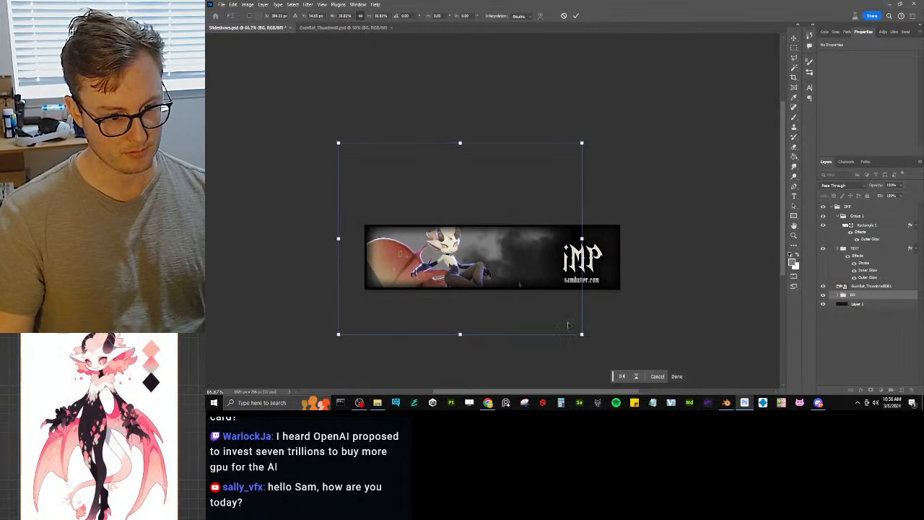
pyautogui.moveTo(582, 336); pyautogui.dragTo(640, 391)
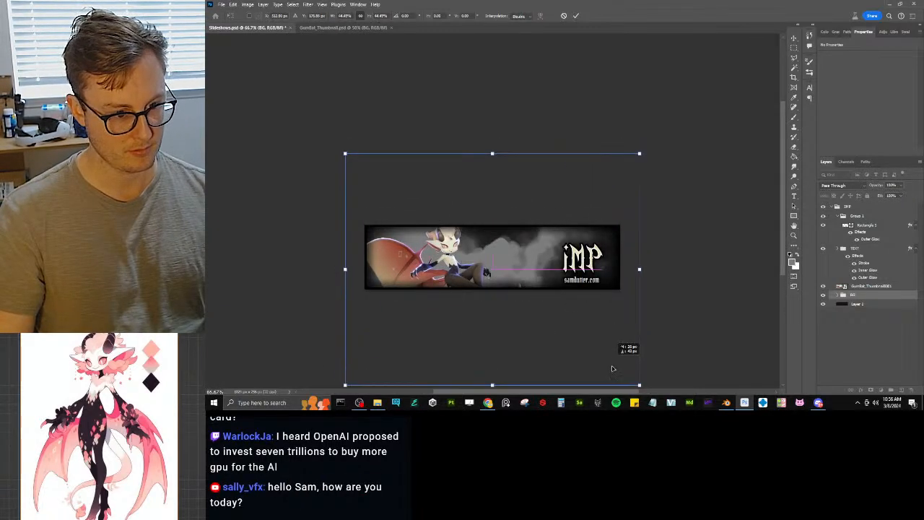
# Step: Rotate and reposition the BG group so its clouds run diagonally behind the character and the iMP text
pyautogui.moveTo(547, 138); pyautogui.dragTo(462, 353)
pyautogui.moveTo(548, 321); pyautogui.dragTo(557, 243)
pyautogui.moveTo(553, 74); pyautogui.dragTo(427, 296)
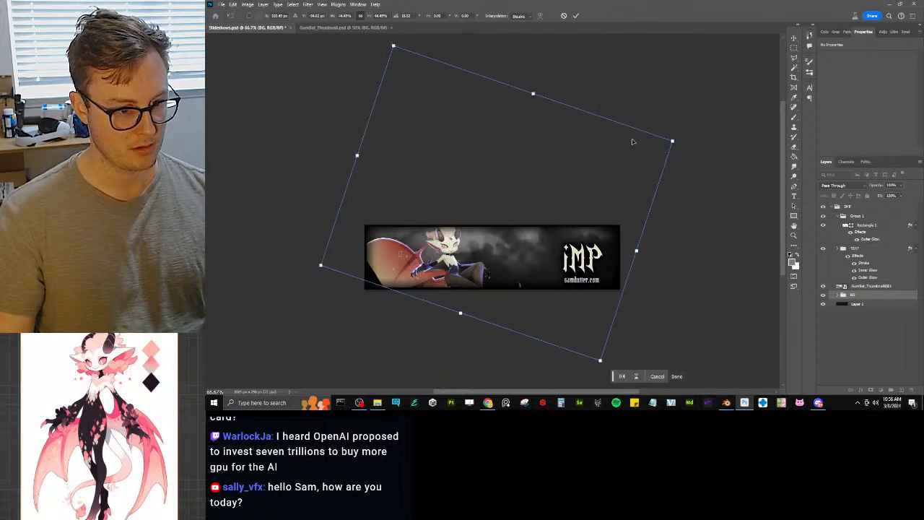
pyautogui.moveTo(667, 86); pyautogui.dragTo(675, 110)
pyautogui.moveTo(604, 163); pyautogui.dragTo(598, 152)
pyautogui.moveTo(678, 203); pyautogui.dragTo(370, 306)
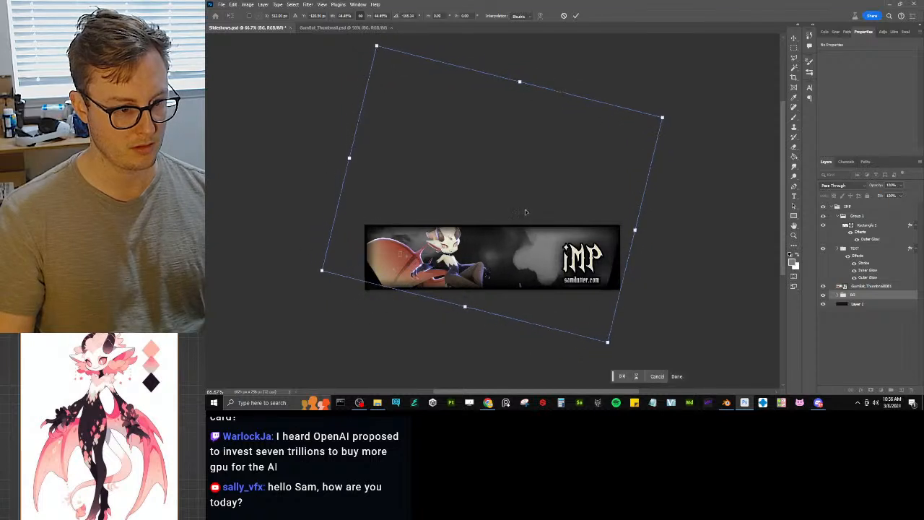
pyautogui.moveTo(525, 212); pyautogui.dragTo(524, 322)
pyautogui.moveTo(626, 163); pyautogui.dragTo(641, 220)
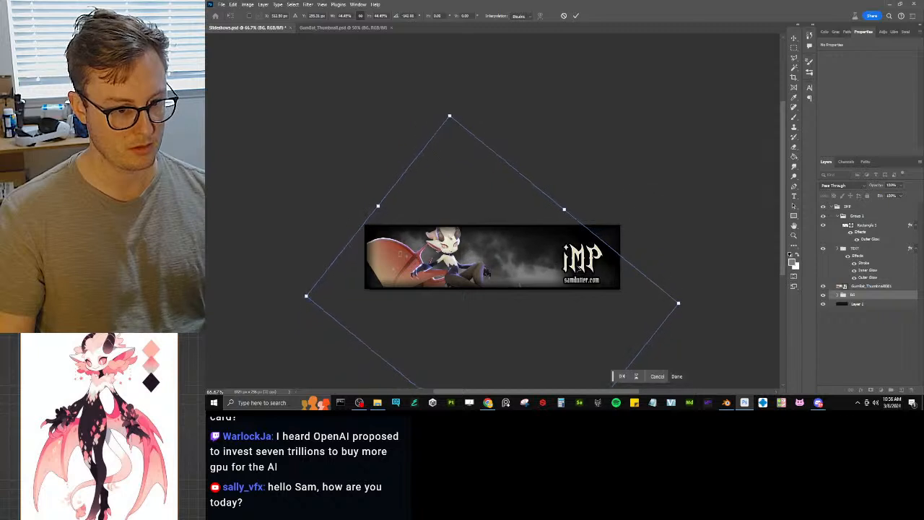
# Step: Slightly enlarge and nudge the rotated BG group, apply the transform, and expand the group to show its layers
pyautogui.moveTo(577, 270); pyautogui.dragTo(581, 269)
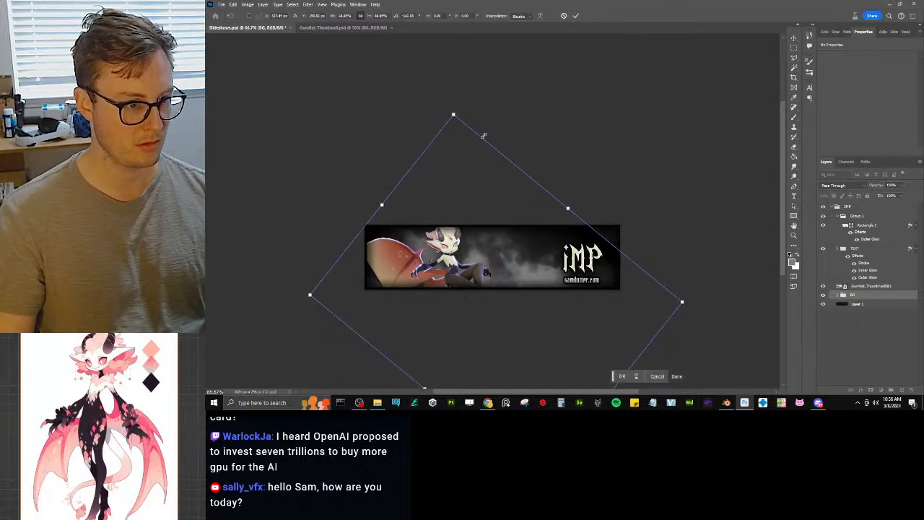
pyautogui.moveTo(451, 114); pyautogui.dragTo(446, 86)
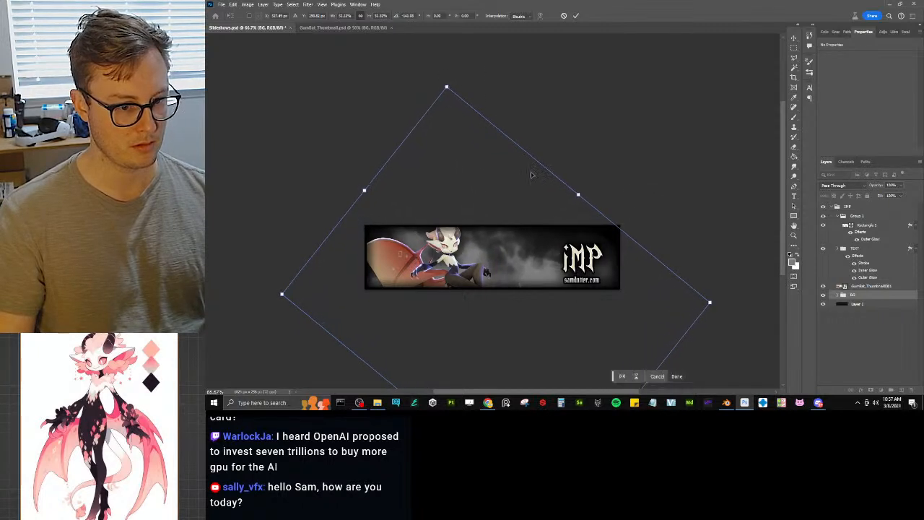
pyautogui.moveTo(532, 173); pyautogui.dragTo(534, 177)
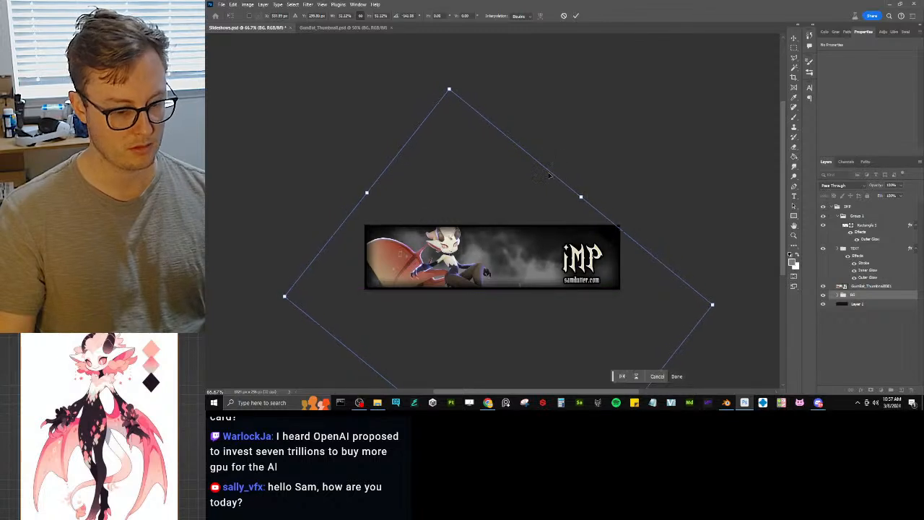
pyautogui.press('Return')
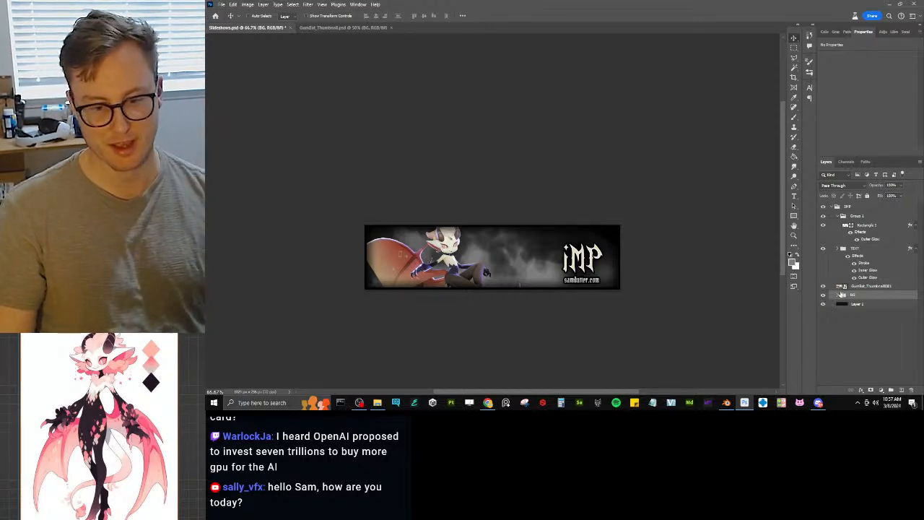
pyautogui.click(837, 294)
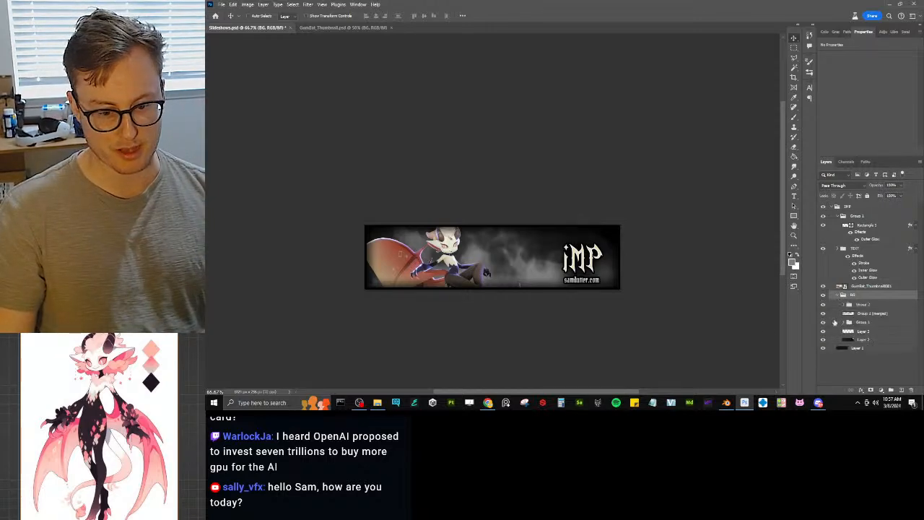
# Step: Switch to Blender, save the promotional animation file, and open the render output's file format options
pyautogui.click(726, 403)
pyautogui.hotkey('ctrl', 's')
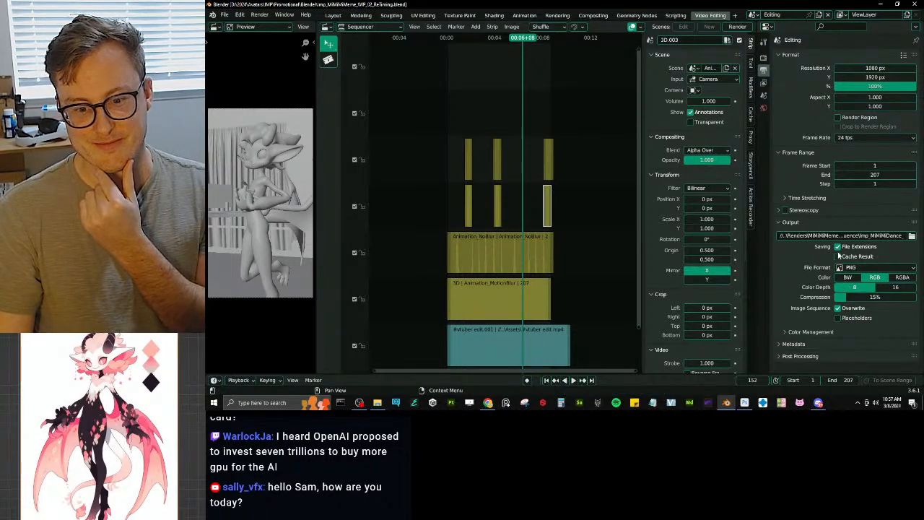
pyautogui.click(860, 268)
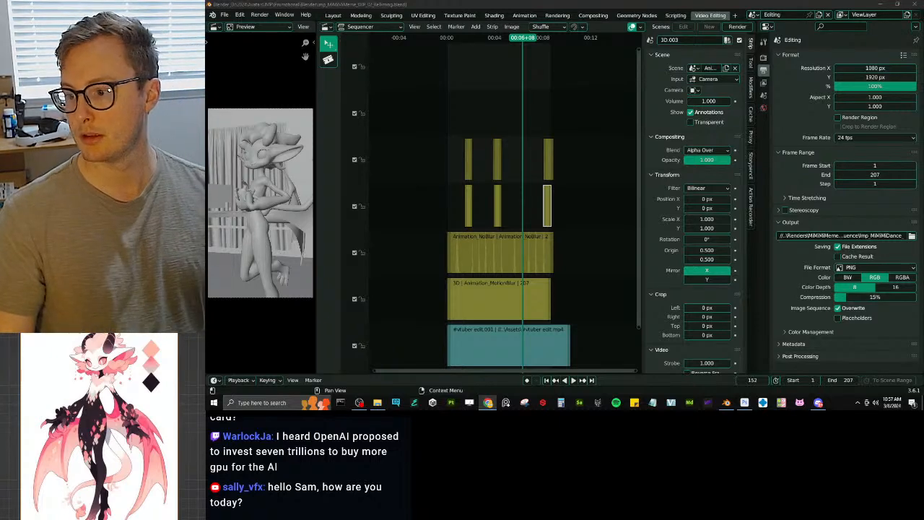
# Step: Search the web for "blender render png faster" and open the Blender Artists thread "png or tif: which is faster?"
pyautogui.hotkey('alt', 'Tab')
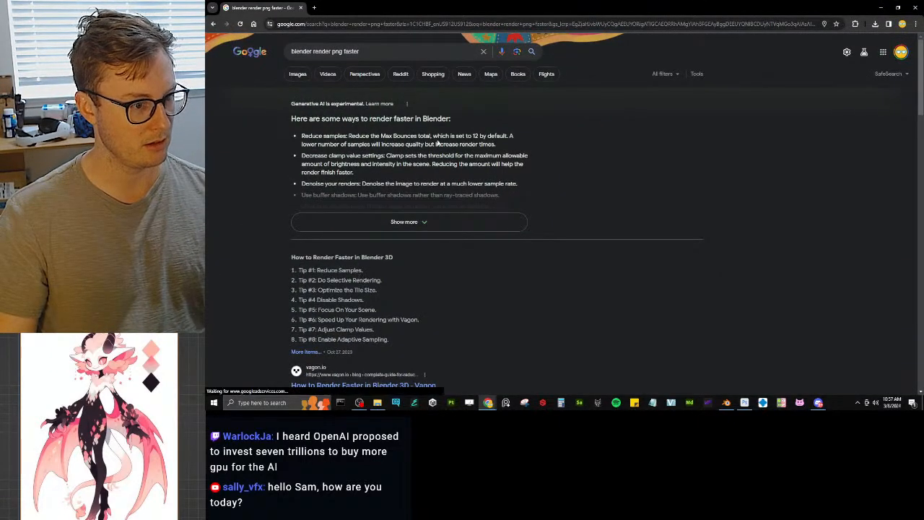
pyautogui.scroll(-10, 275, 262)
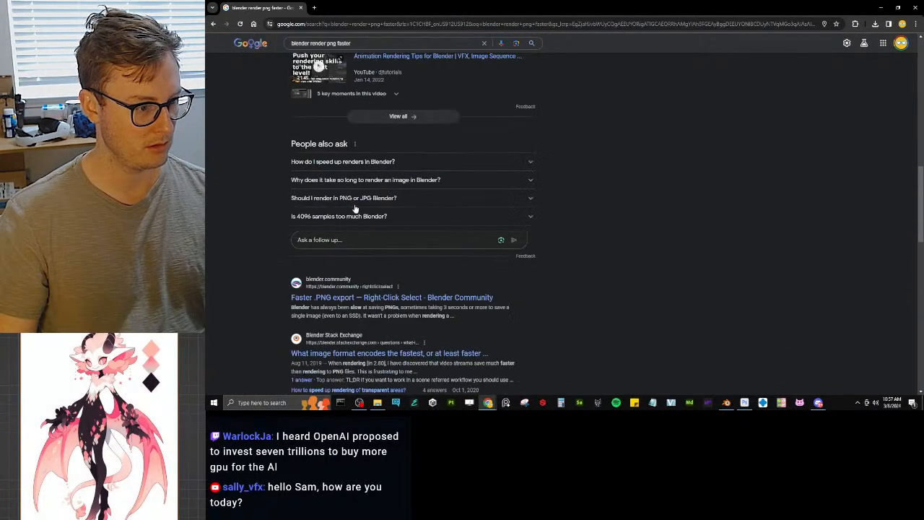
pyautogui.click(379, 162)
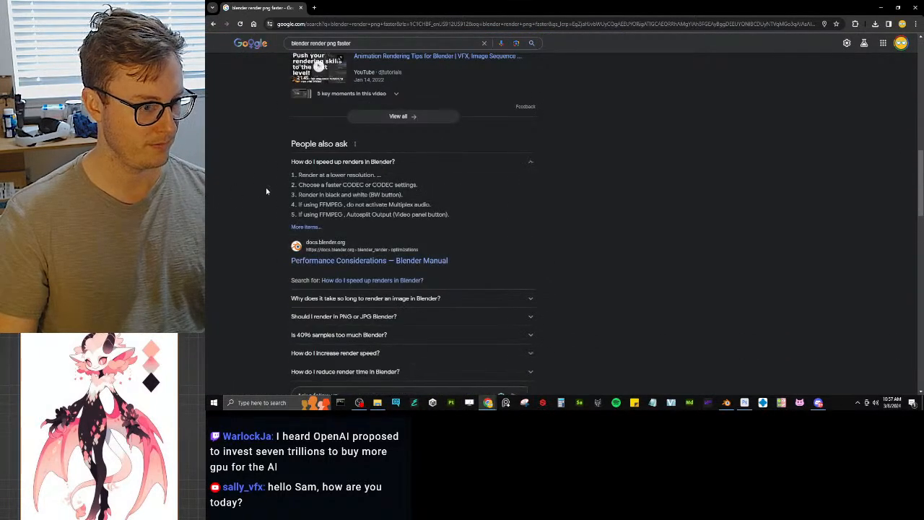
pyautogui.scroll(-3, 258, 214)
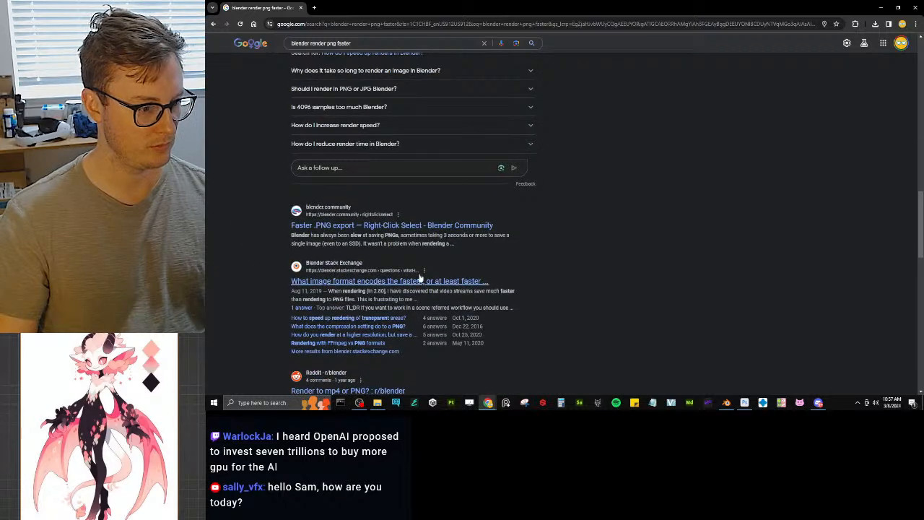
pyautogui.scroll(-2, 217, 242)
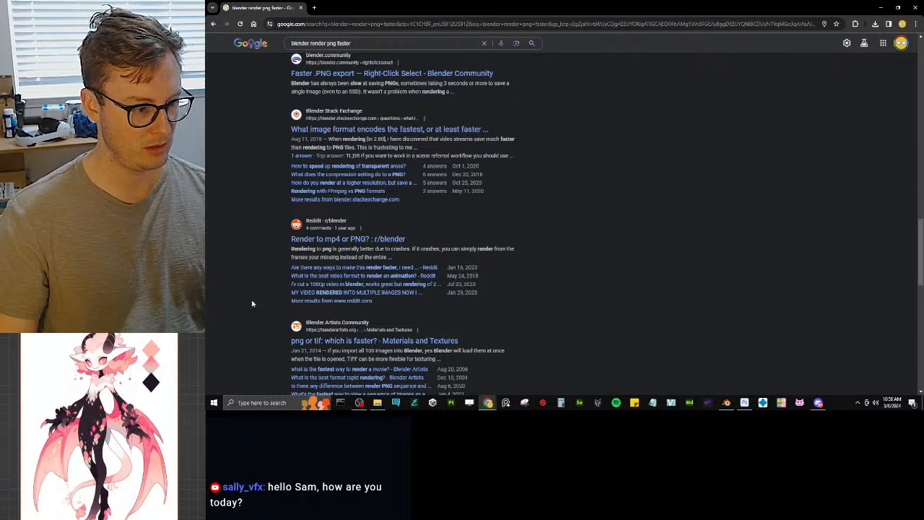
pyautogui.scroll(-2, 253, 324)
pyautogui.click(348, 271)
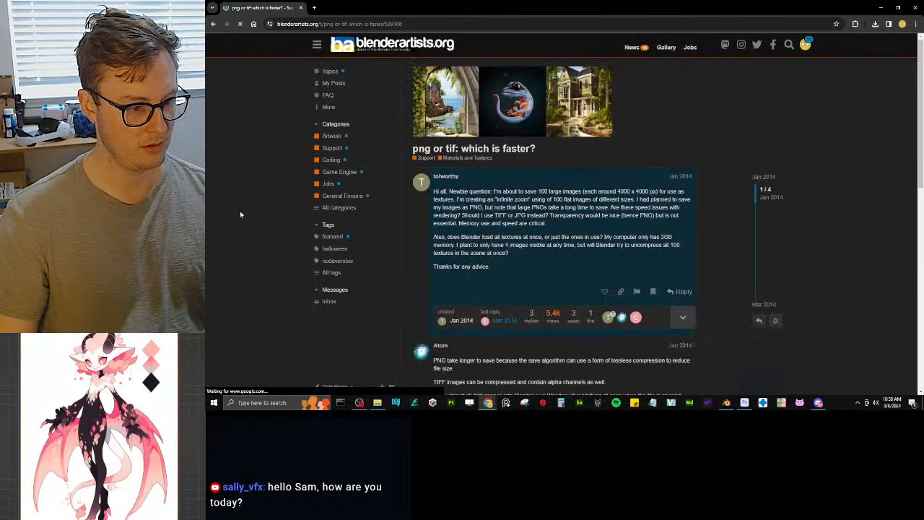
# Step: Read the thread's replies comparing PNG and TIFF compression and saving speed
pyautogui.scroll(-2, 718, 240)
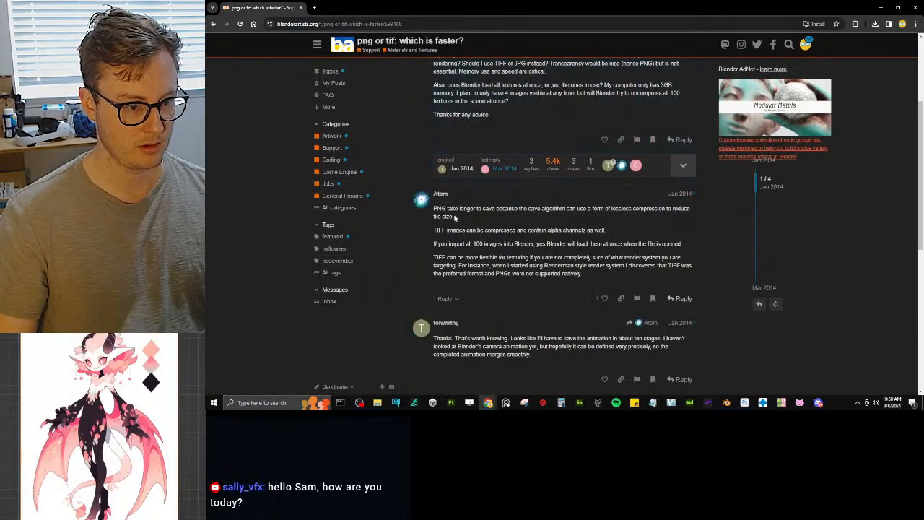
pyautogui.moveTo(454, 217); pyautogui.dragTo(445, 209)
pyautogui.moveTo(503, 208); pyautogui.dragTo(548, 208)
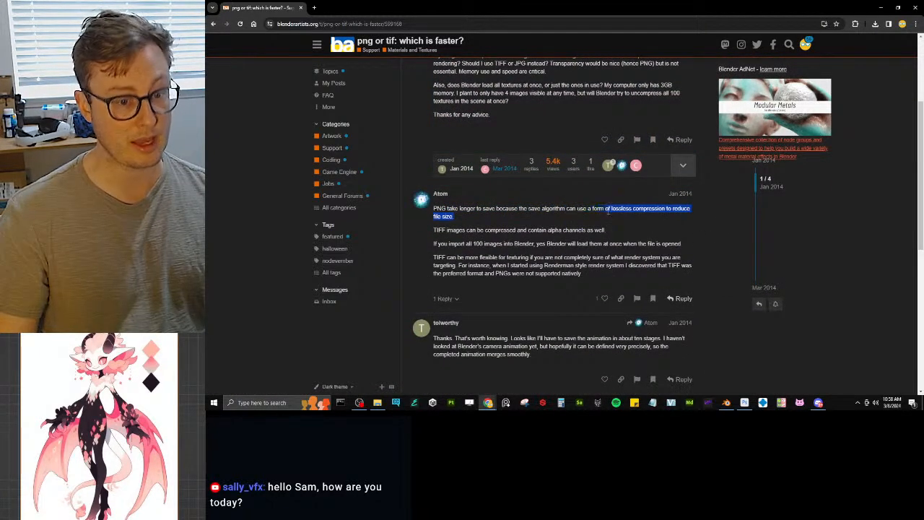
pyautogui.moveTo(608, 210); pyautogui.dragTo(612, 215)
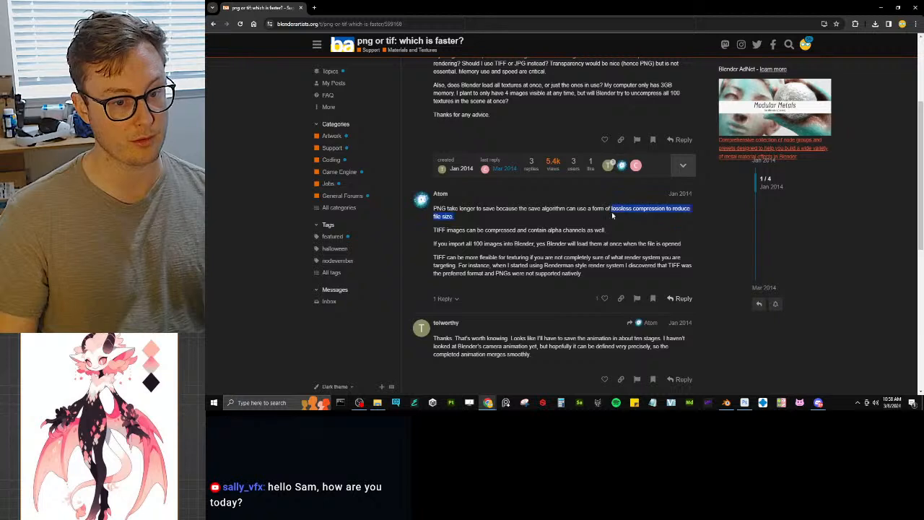
pyautogui.click(570, 233)
pyautogui.moveTo(434, 230); pyautogui.dragTo(582, 231)
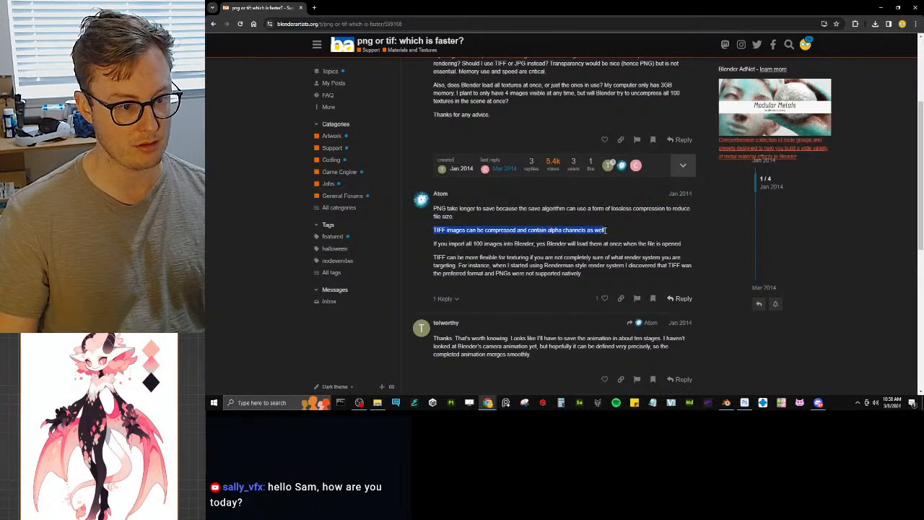
pyautogui.moveTo(434, 243); pyautogui.dragTo(482, 244)
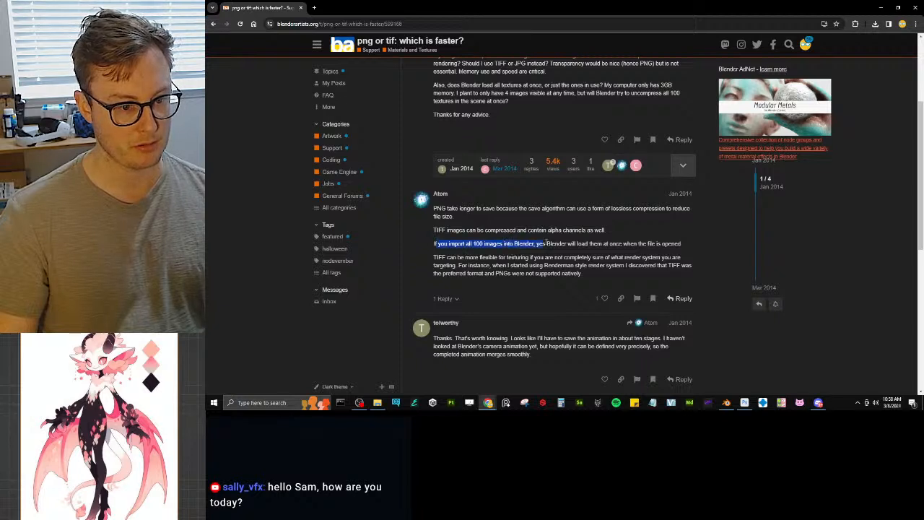
pyautogui.moveTo(618, 243); pyautogui.dragTo(692, 265)
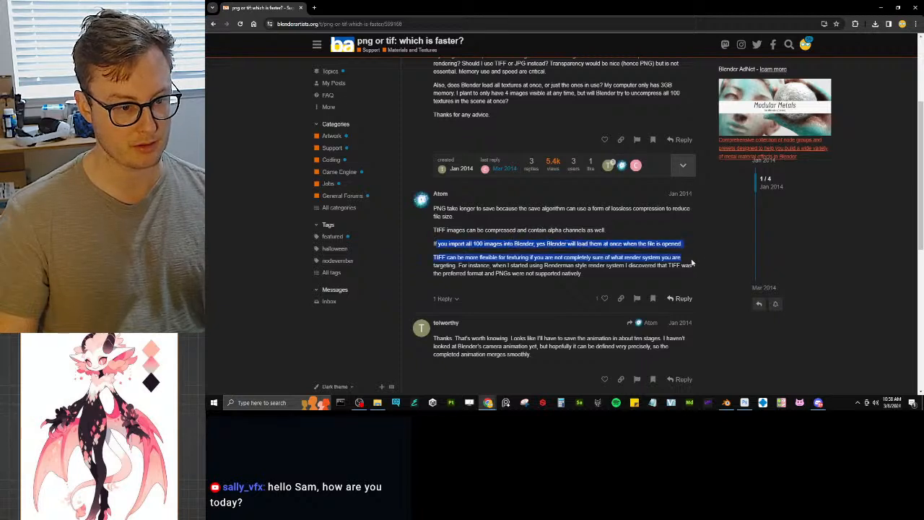
pyautogui.moveTo(595, 275); pyautogui.dragTo(444, 257)
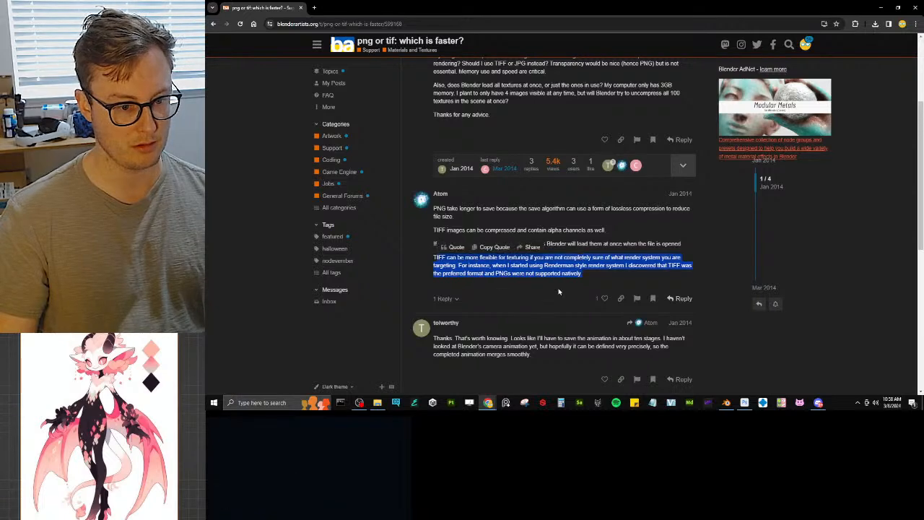
pyautogui.moveTo(603, 284); pyautogui.dragTo(439, 256)
pyautogui.click(513, 285)
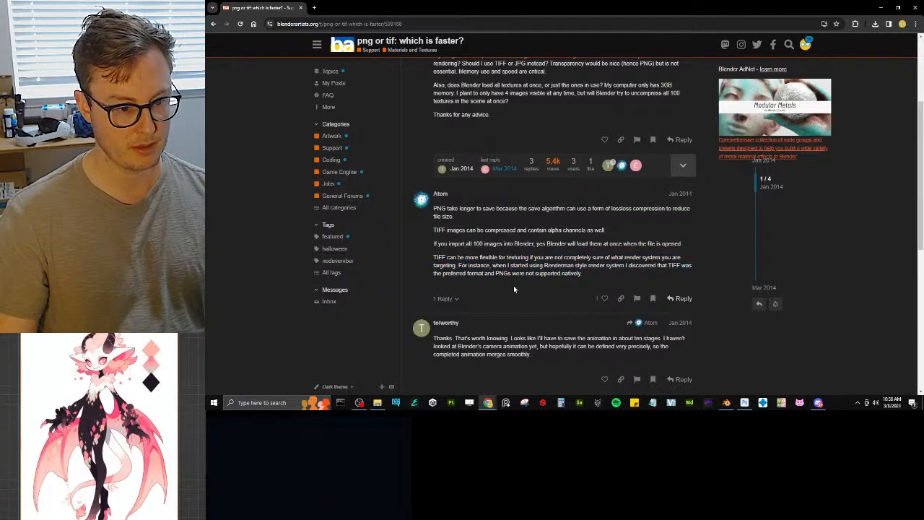
pyautogui.scroll(-2, 549, 217)
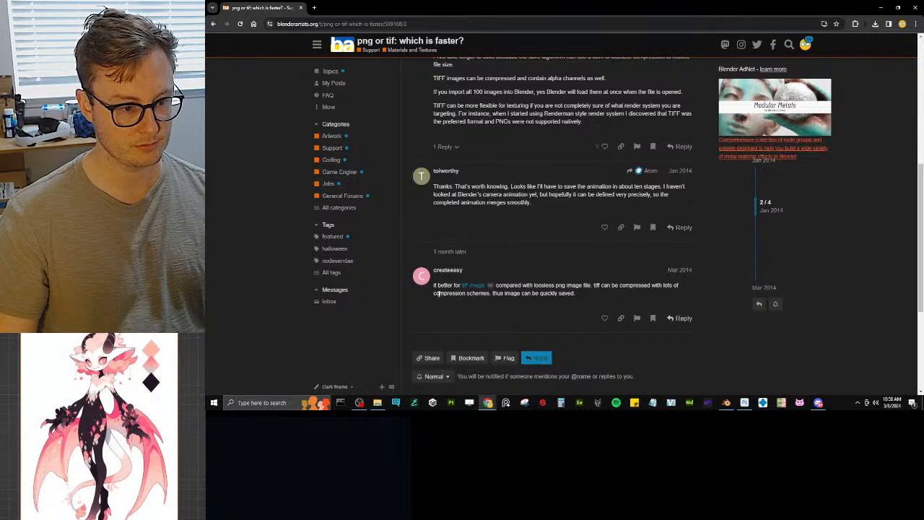
pyautogui.moveTo(579, 295); pyautogui.dragTo(543, 284)
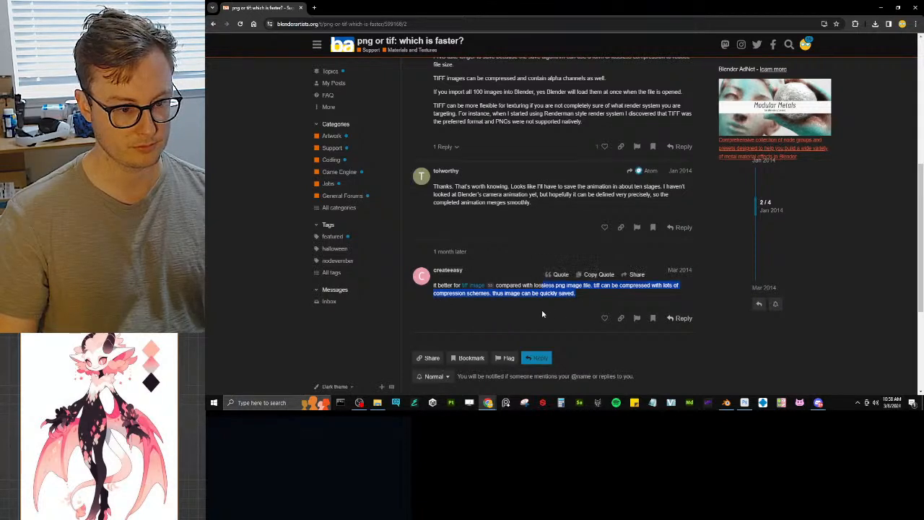
# Step: Switch to Blender and test-render the current frame with the output file format set to TIFF, after saving the file
pyautogui.click(543, 313)
pyautogui.hotkey('alt', 'Tab')
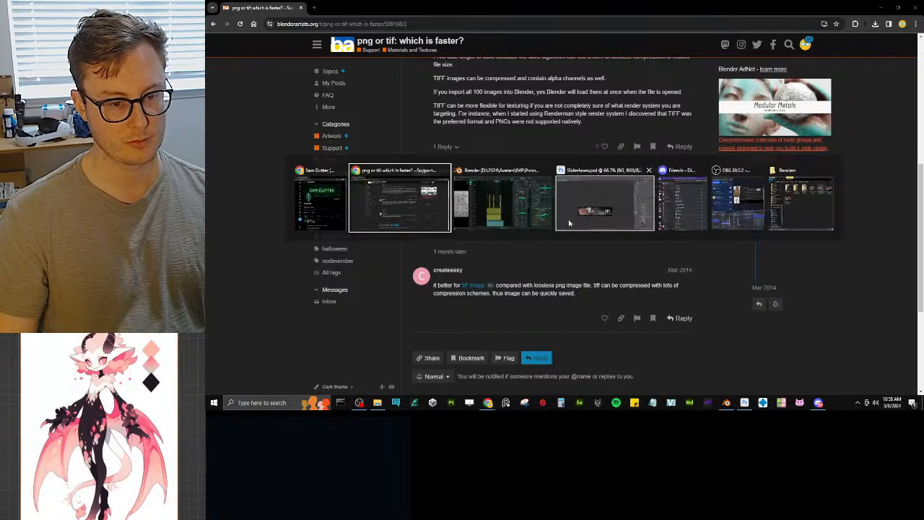
pyautogui.click(496, 219)
pyautogui.click(866, 268)
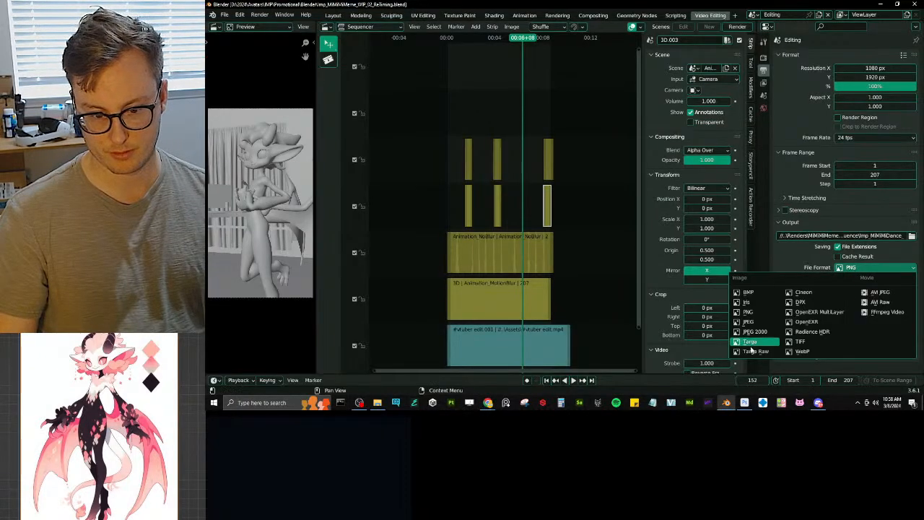
pyautogui.click(800, 341)
pyautogui.hotkey('ctrl', 's')
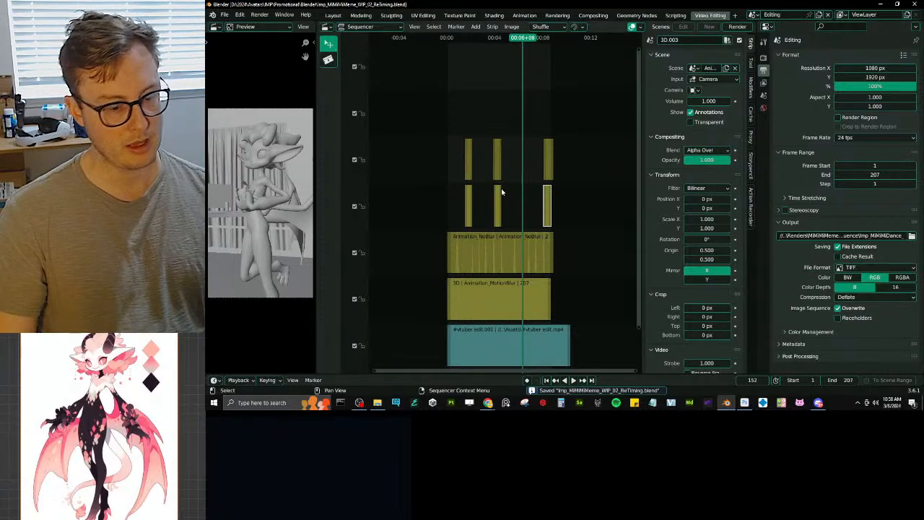
pyautogui.hotkey('ctrl', 'F12')
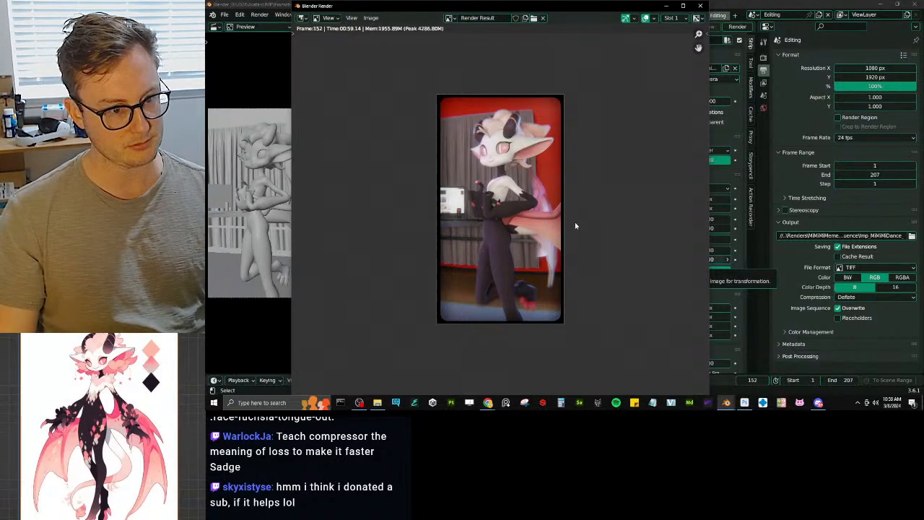
pyautogui.click(700, 6)
# Step: Set the output file format to PNG with 0% compression and save the file
pyautogui.click(863, 268)
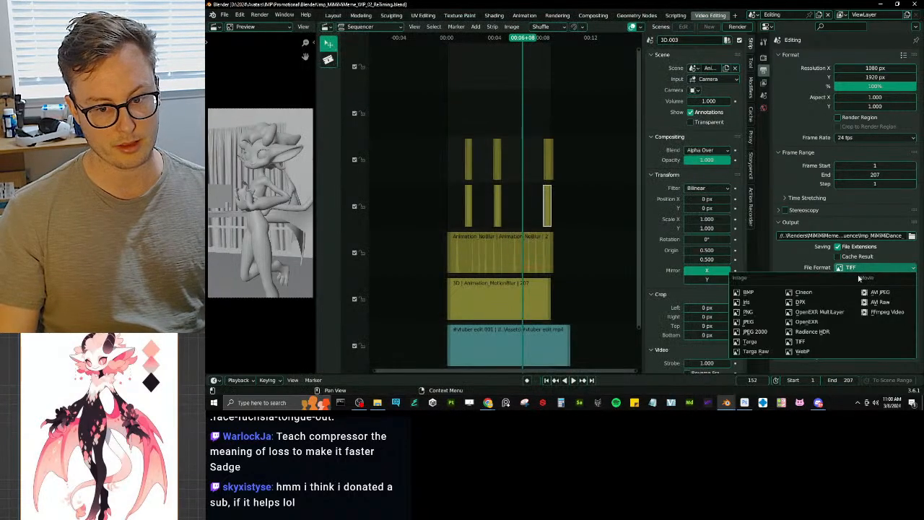
pyautogui.click(765, 311)
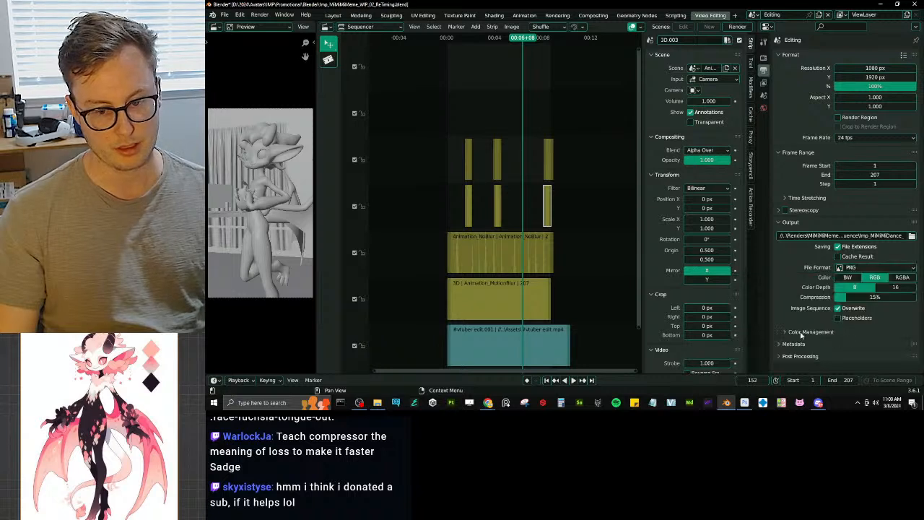
pyautogui.hotkey('ctrl', 's')
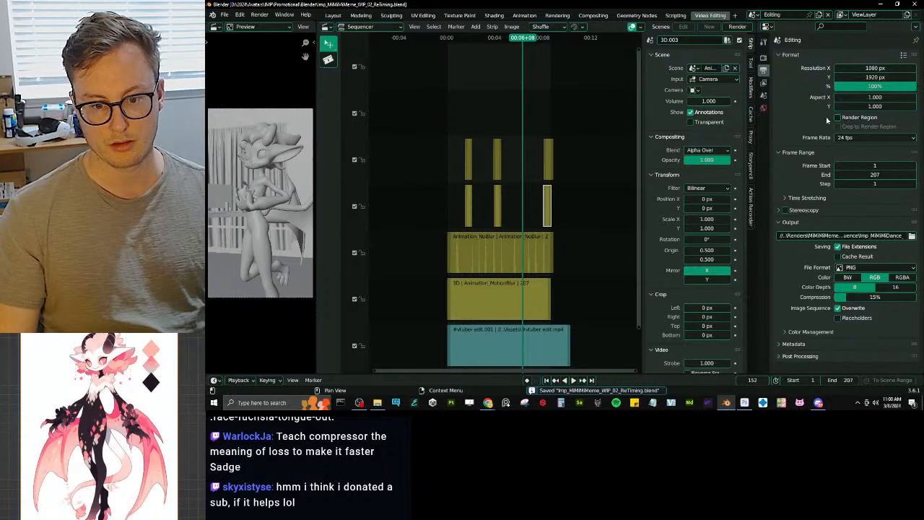
pyautogui.click(809, 332)
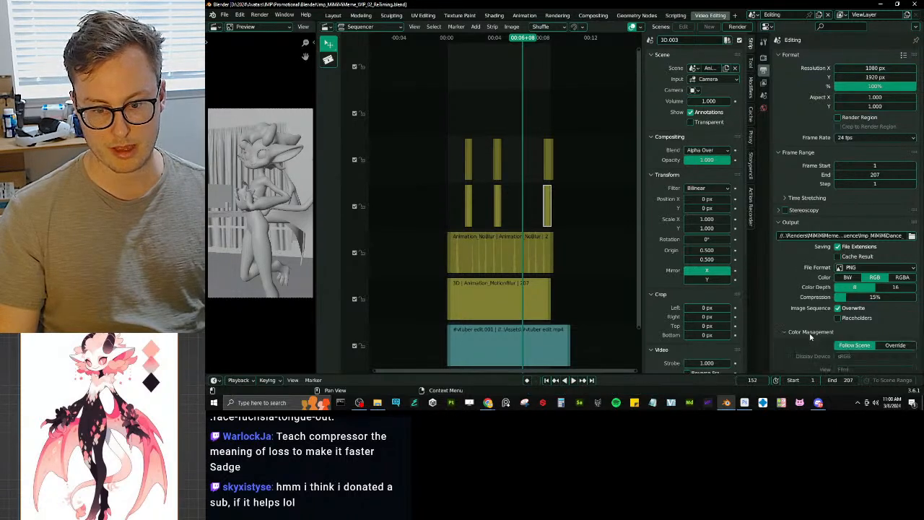
pyautogui.click(810, 333)
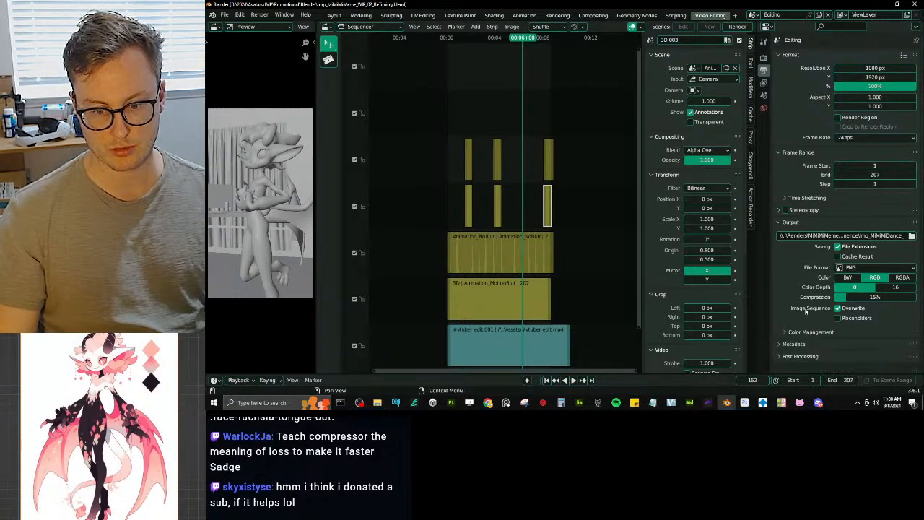
pyautogui.click(874, 297)
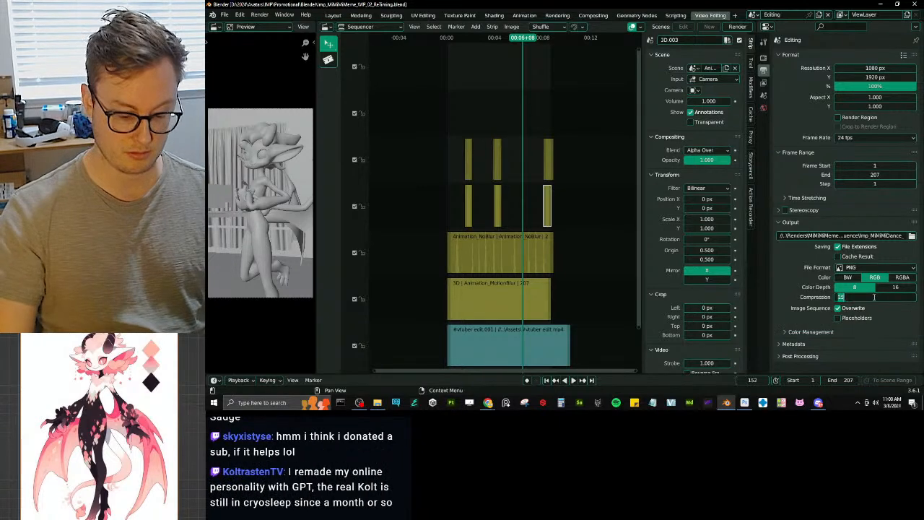
pyautogui.write('0')
pyautogui.press('Return')
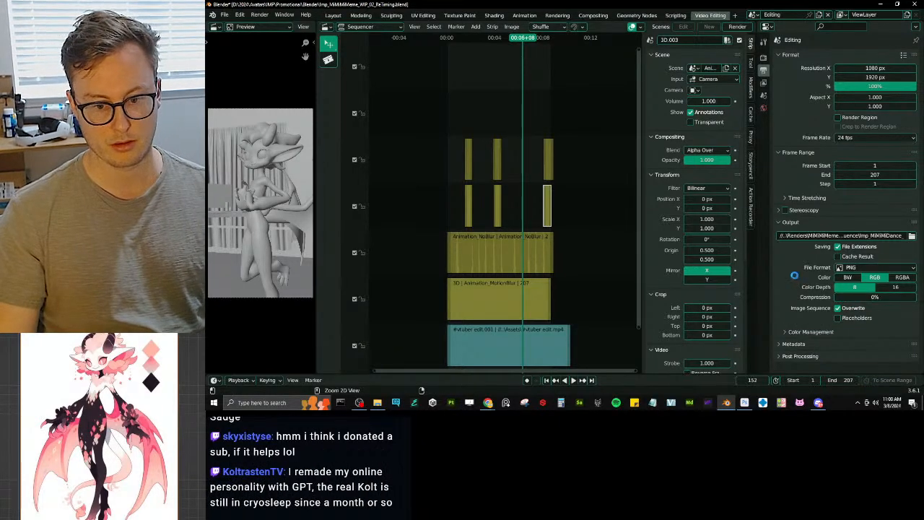
pyautogui.hotkey('ctrl', 's')
# Step: Render the current frame and inspect the arm and tail area up close before closing the render
pyautogui.hotkey('ctrl', 'F12')
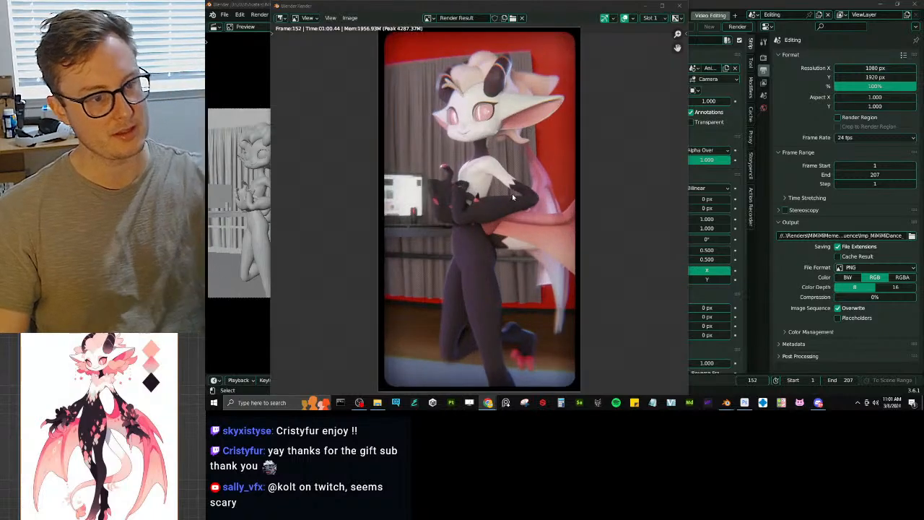
pyautogui.scroll(1, 509, 195)
pyautogui.scroll(6, 506, 197)
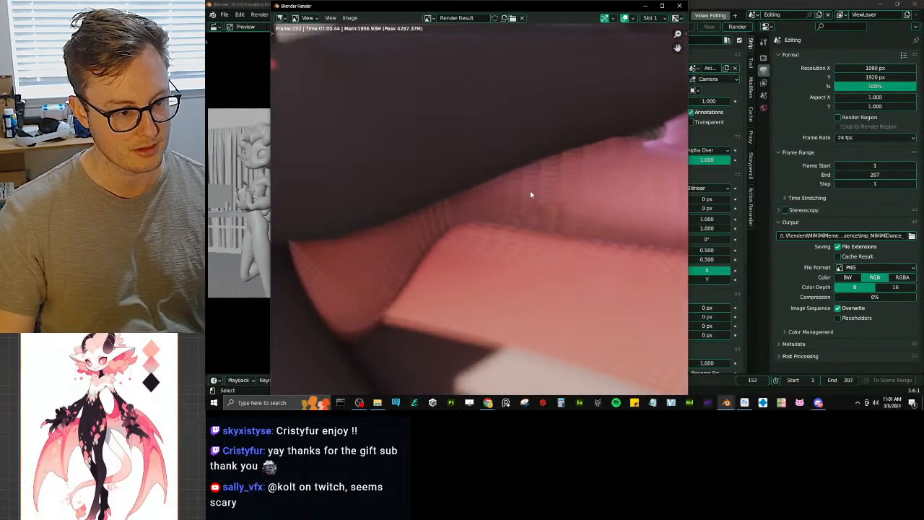
pyautogui.scroll(4, 534, 201)
pyautogui.scroll(-7, 537, 206)
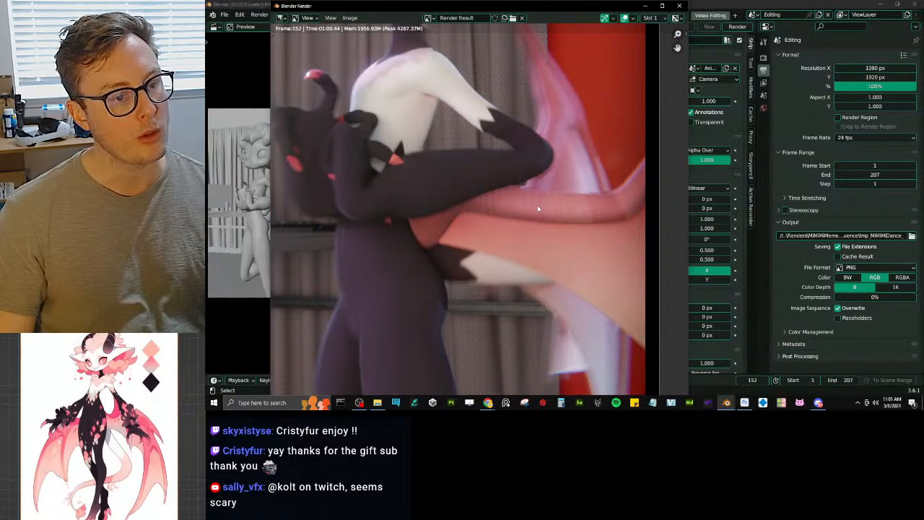
pyautogui.click(678, 6)
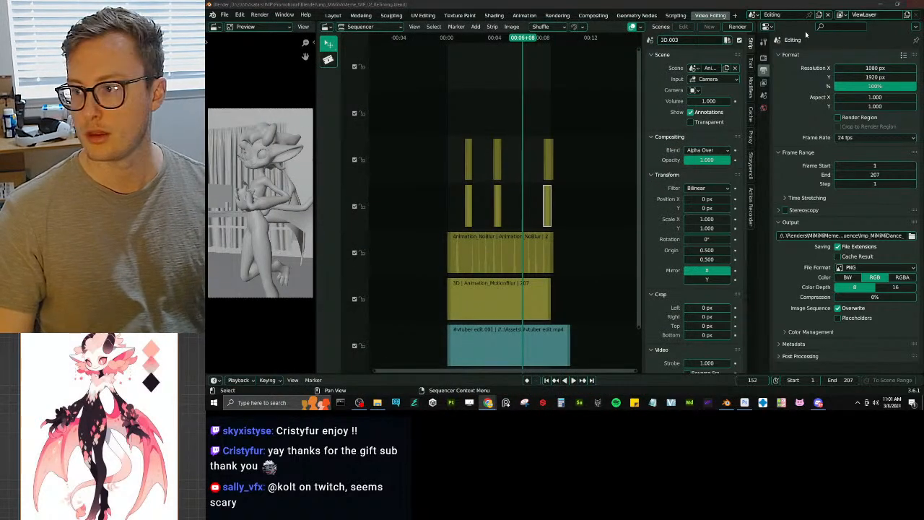
# Step: Switch to the Animation_MotionBlur scene in the Animation workspace and select the Wings mesh
pyautogui.click(754, 15)
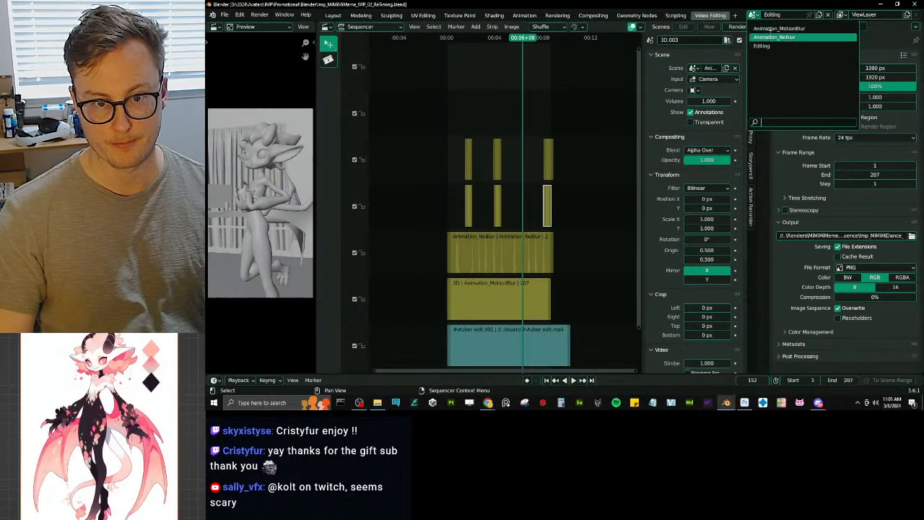
pyautogui.click(770, 29)
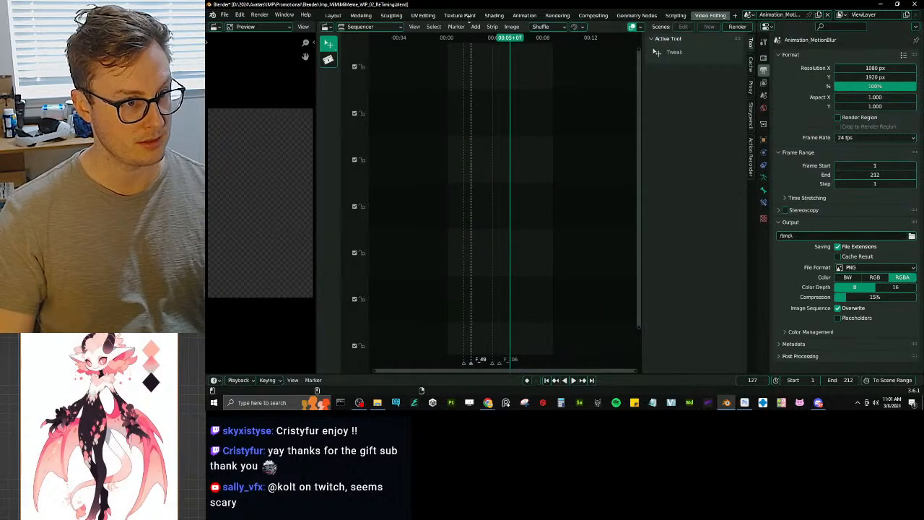
pyautogui.click(525, 16)
pyautogui.scroll(4, 583, 165)
pyautogui.keyDown('shift'); pyautogui.moveTo(583, 165); pyautogui.dragTo(549, 124, button='middle'); pyautogui.keyUp('shift')
pyautogui.hotkey('ctrl', 'Tab')
pyautogui.click(562, 97)
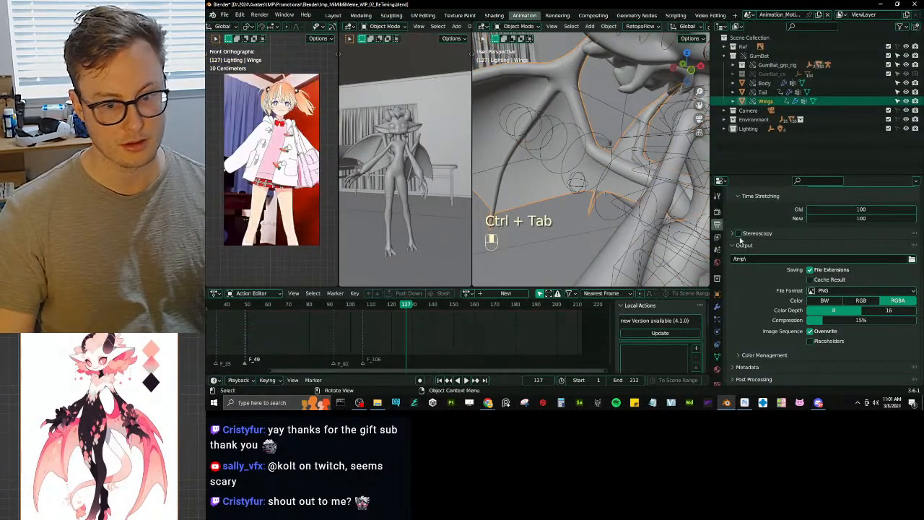
# Step: Review the modifiers of the Wings mesh and disable its Triangulate modifier for rendering
pyautogui.click(717, 306)
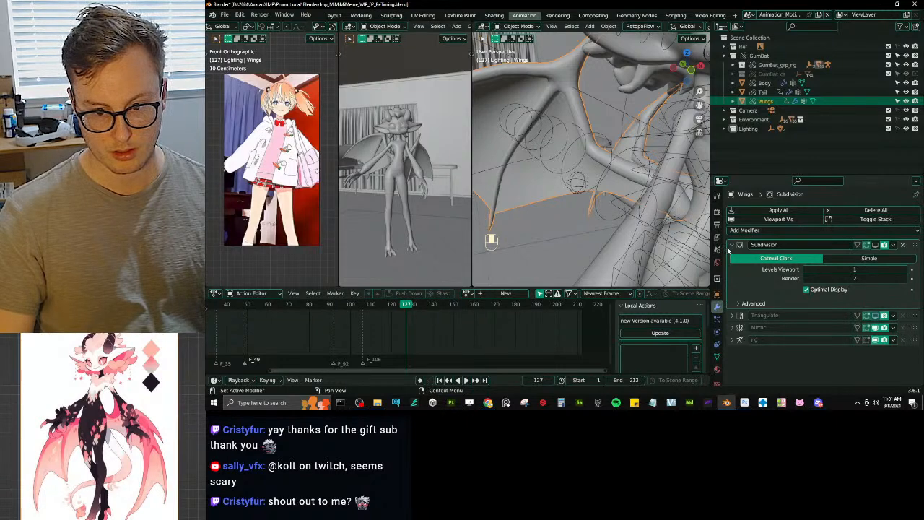
pyautogui.click(731, 246)
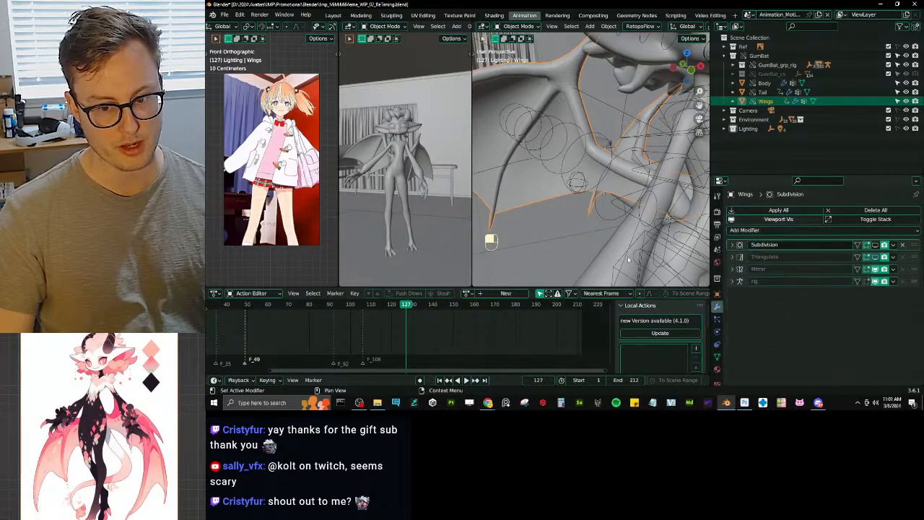
pyautogui.scroll(-5, 589, 186)
pyautogui.moveTo(518, 141); pyautogui.dragTo(556, 156, button='middle')
pyautogui.scroll(3, 556, 157)
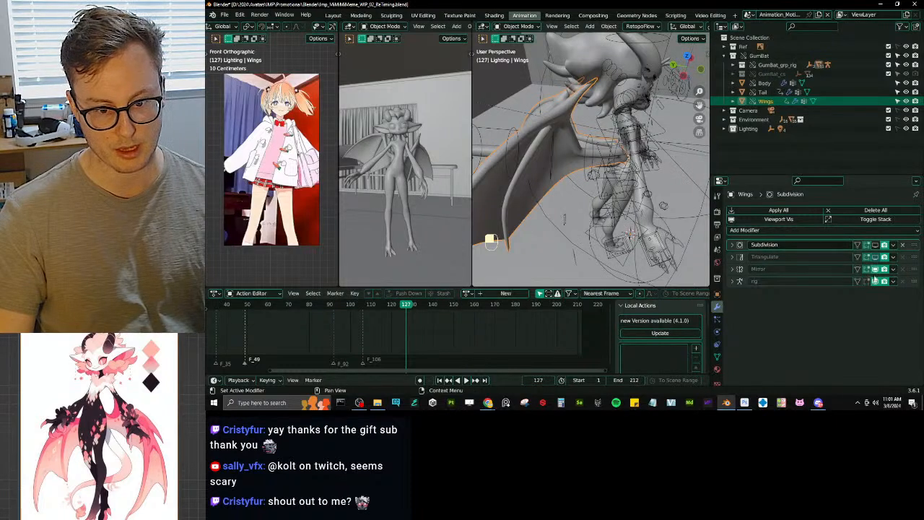
pyautogui.click(733, 256)
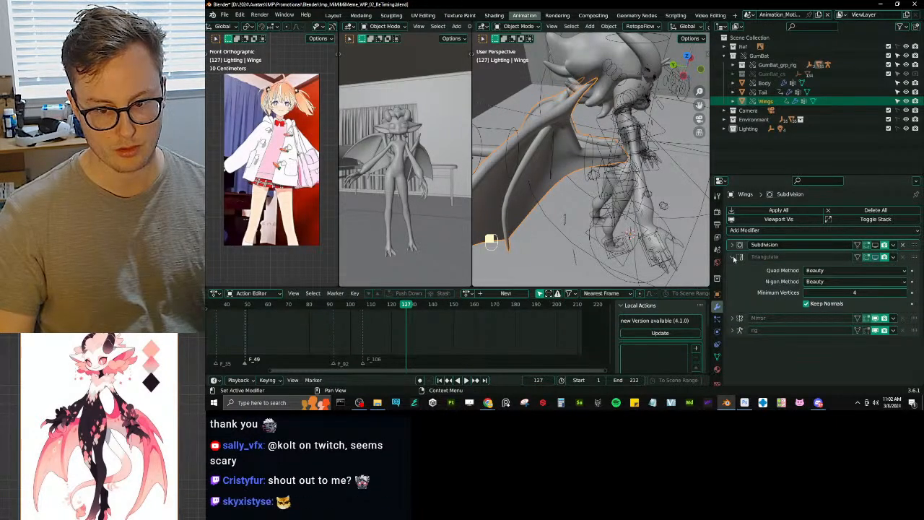
pyautogui.click(733, 257)
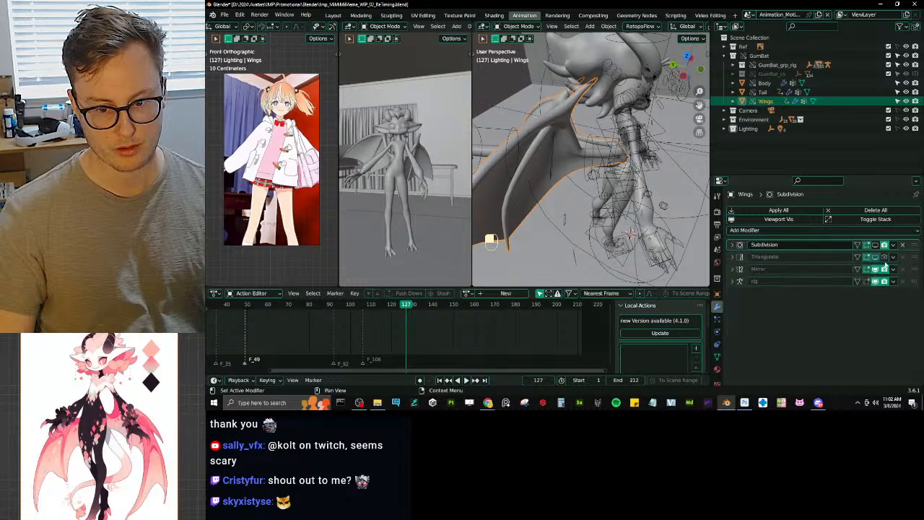
# Step: Disable the Body mesh's Triangulate modifier for rendering and reselect the Wings to check their modifiers
pyautogui.click(610, 56)
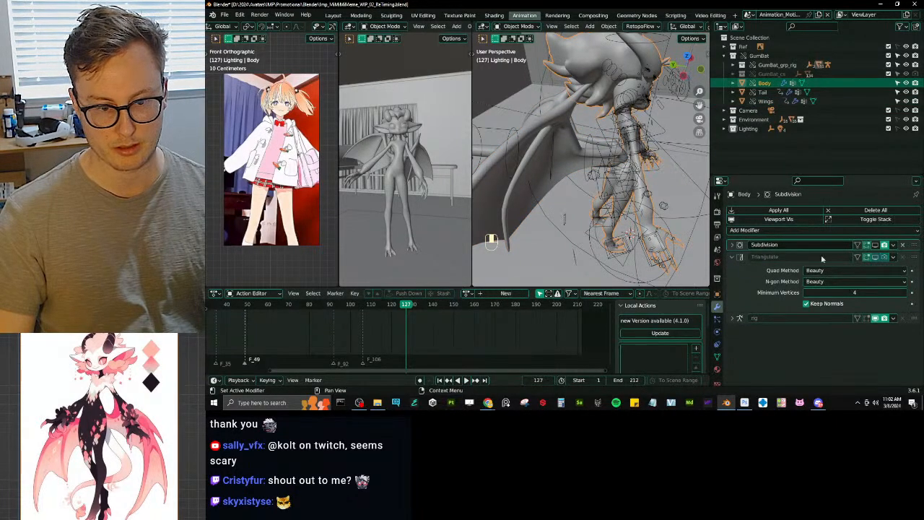
pyautogui.moveTo(544, 153); pyautogui.dragTo(549, 171, button='middle')
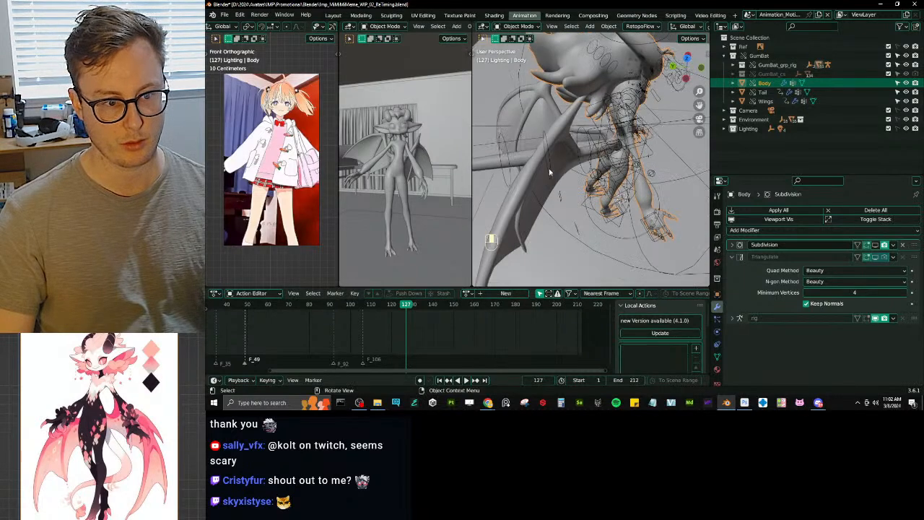
pyautogui.click(488, 161)
pyautogui.click(547, 183)
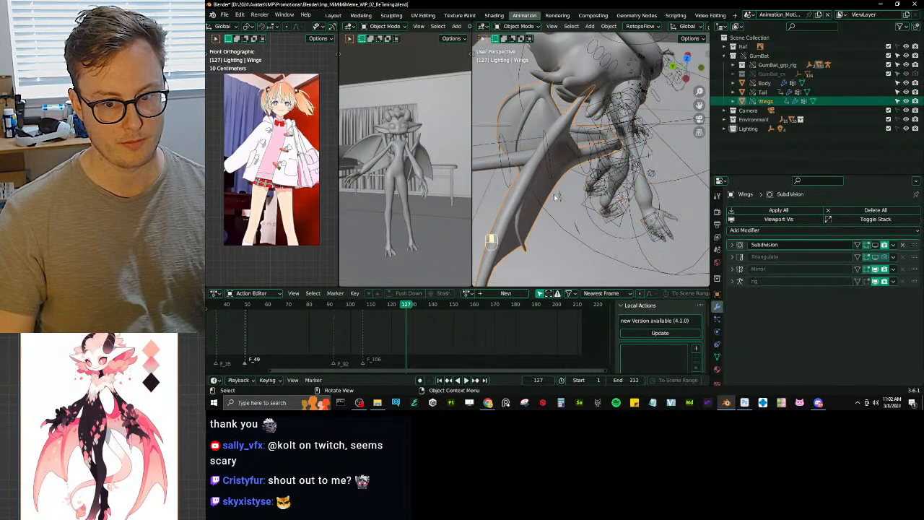
# Step: Disable the Tail mesh's Triangulate modifier for both viewport and render, and save the file
pyautogui.click(765, 93)
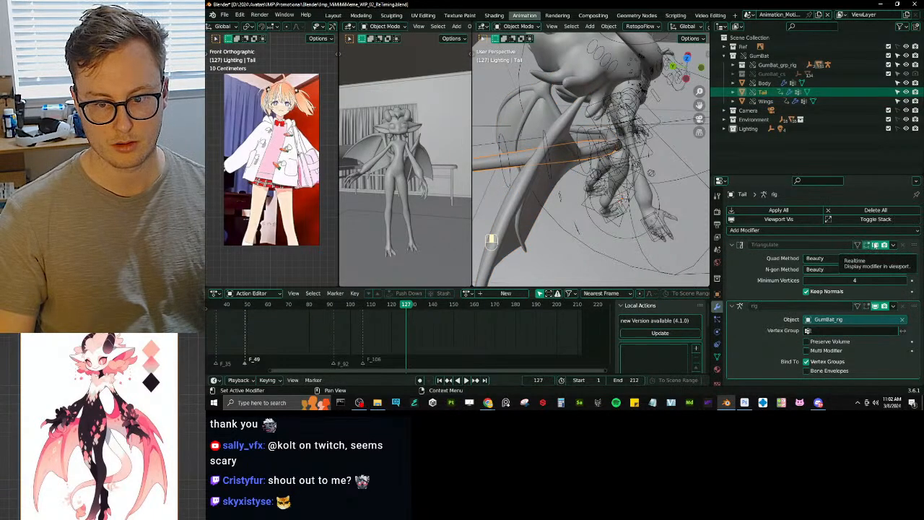
pyautogui.click(875, 247)
pyautogui.click(884, 245)
pyautogui.click(763, 83)
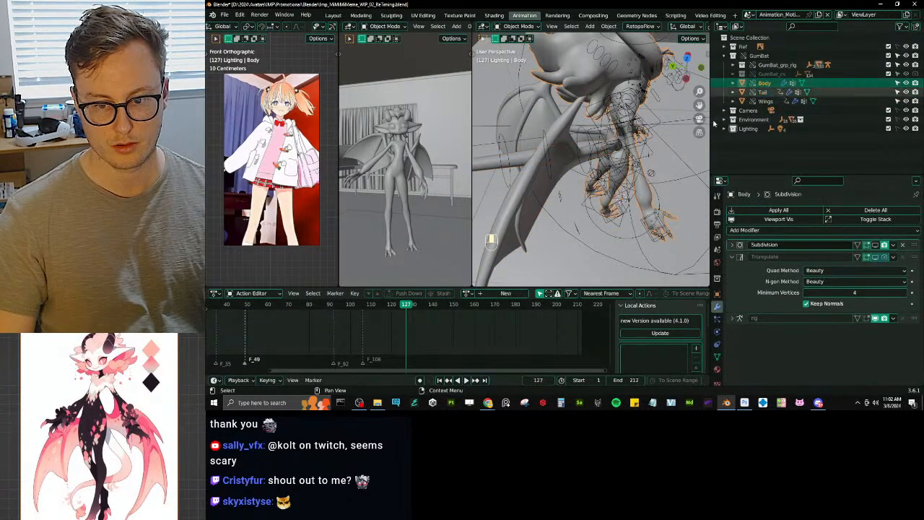
pyautogui.hotkey('ctrl', 's')
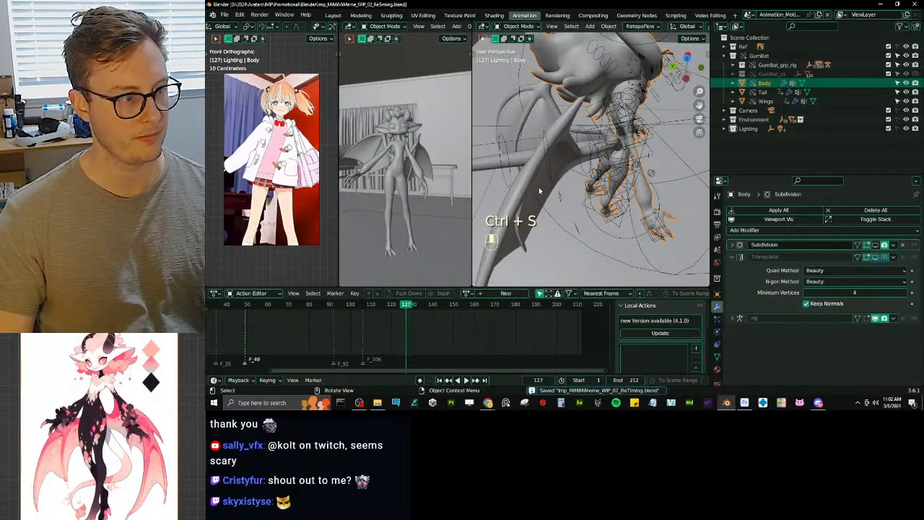
# Step: Return to the Editing scene in the Video Editing workspace
pyautogui.moveTo(539, 187); pyautogui.dragTo(570, 166, button='middle')
pyautogui.click(754, 15)
pyautogui.click(756, 73)
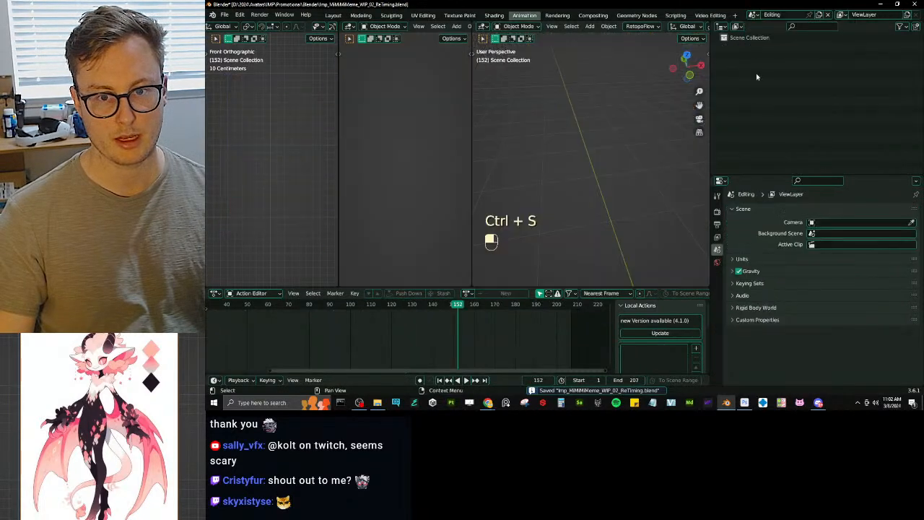
pyautogui.click(710, 15)
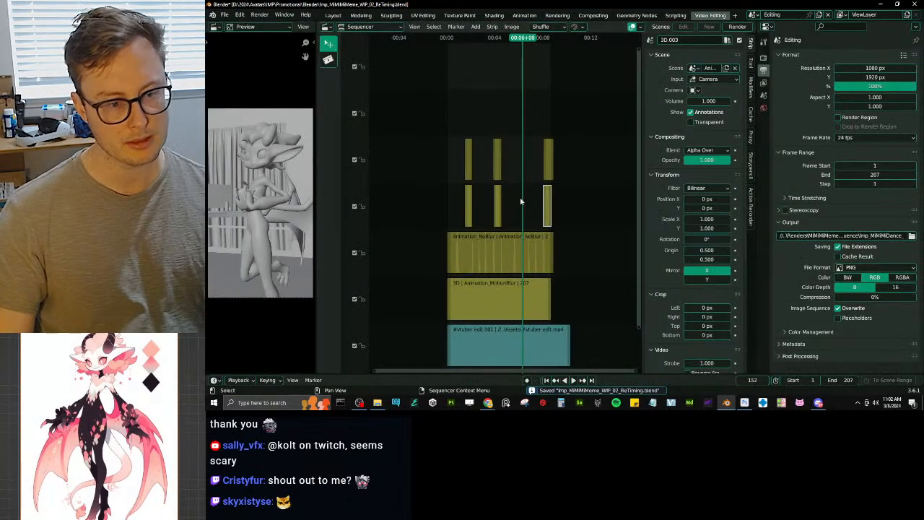
# Step: Render the current frame as a speed test, close the result and save the file
pyautogui.hotkey('ctrl', 'F12')
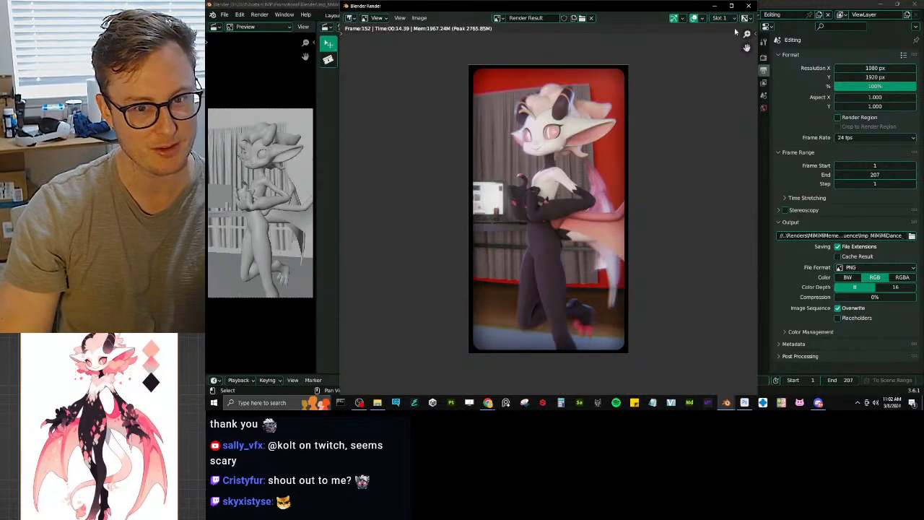
pyautogui.click(748, 6)
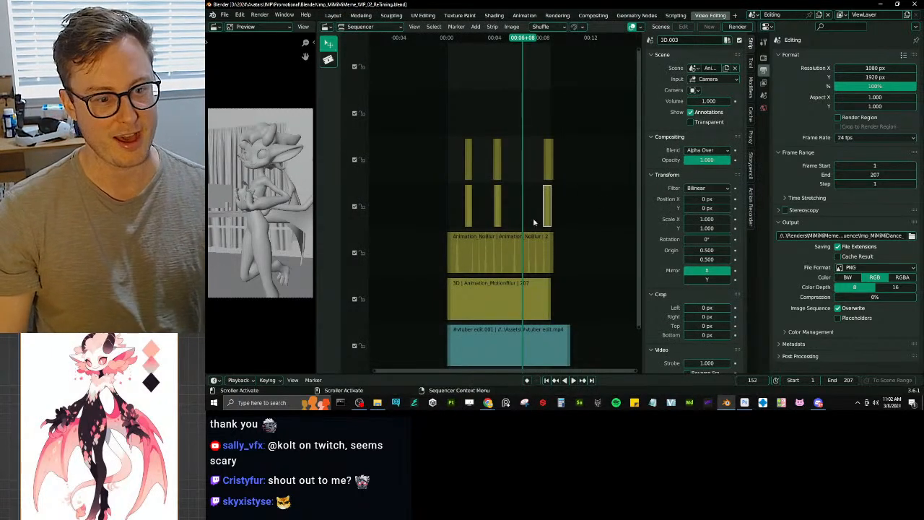
pyautogui.moveTo(534, 223)
pyautogui.keyDown('ctrl'); pyautogui.mouseDown(button='middle')
pyautogui.moveTo(513, 217)
pyautogui.moveTo(543, 213)
pyautogui.mouseUp(button='middle'); pyautogui.keyUp('ctrl')
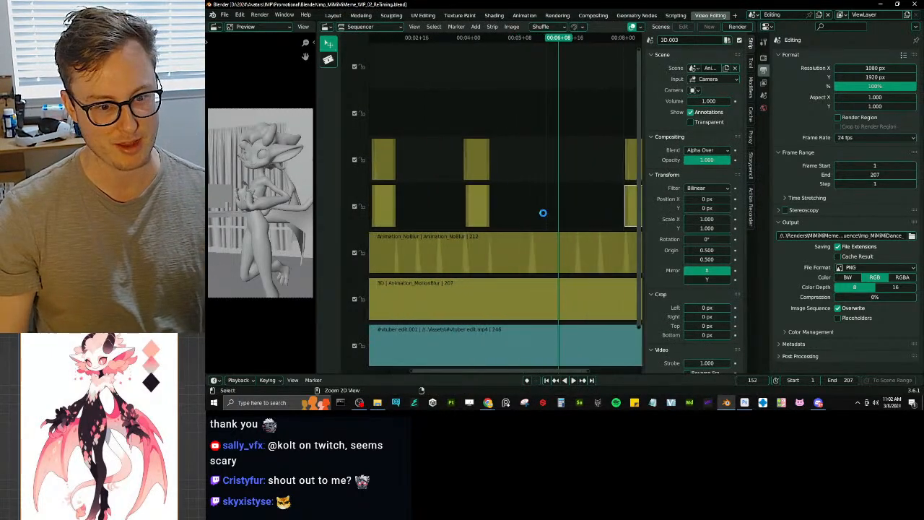
pyautogui.hotkey('ctrl', 's')
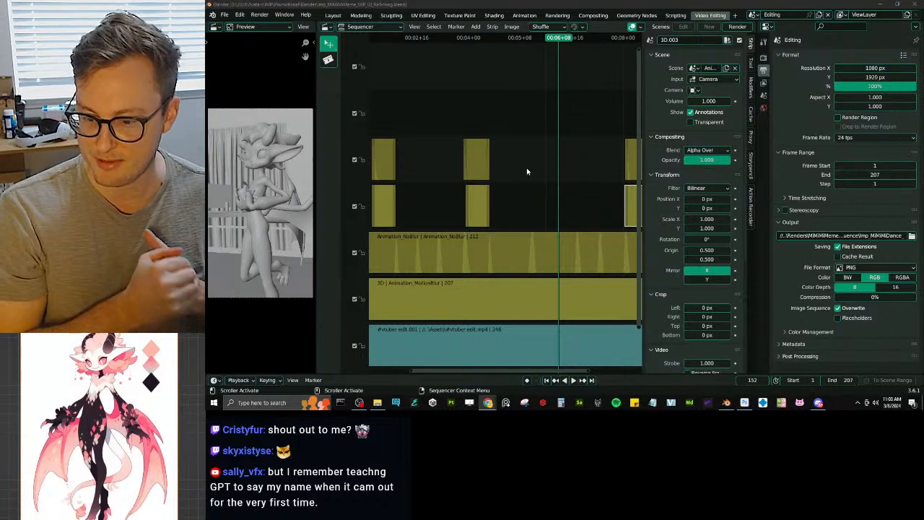
# Step: Save the file and start rendering the full animation from the video sequence
pyautogui.scroll(-3, 527, 173)
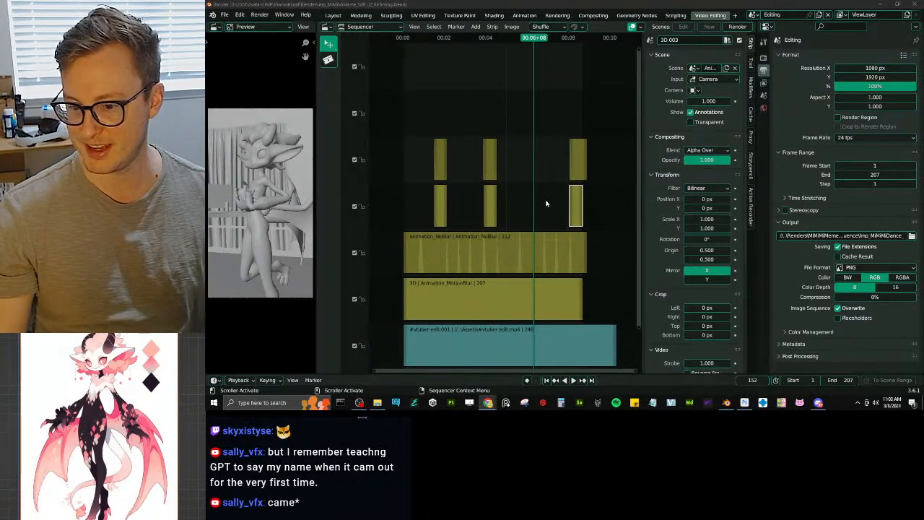
pyautogui.moveTo(529, 232); pyautogui.dragTo(527, 232, button='middle')
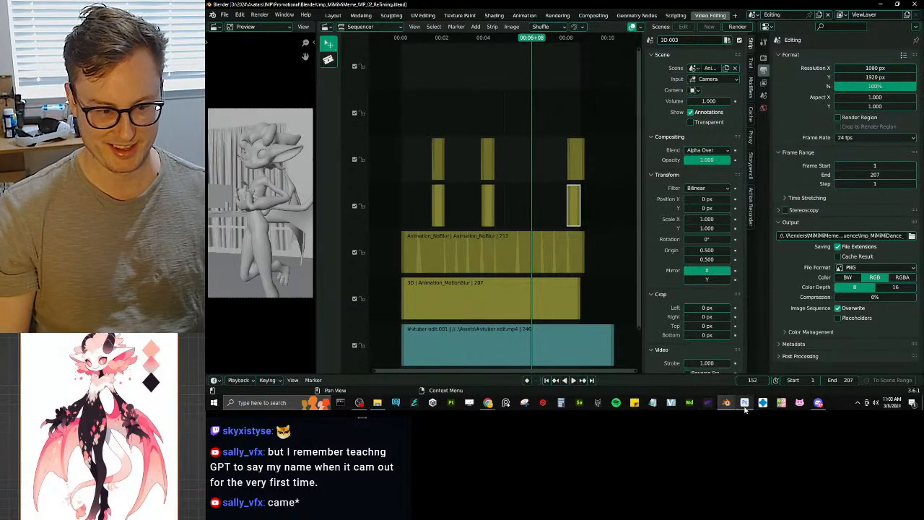
pyautogui.hotkey('ctrl', 's')
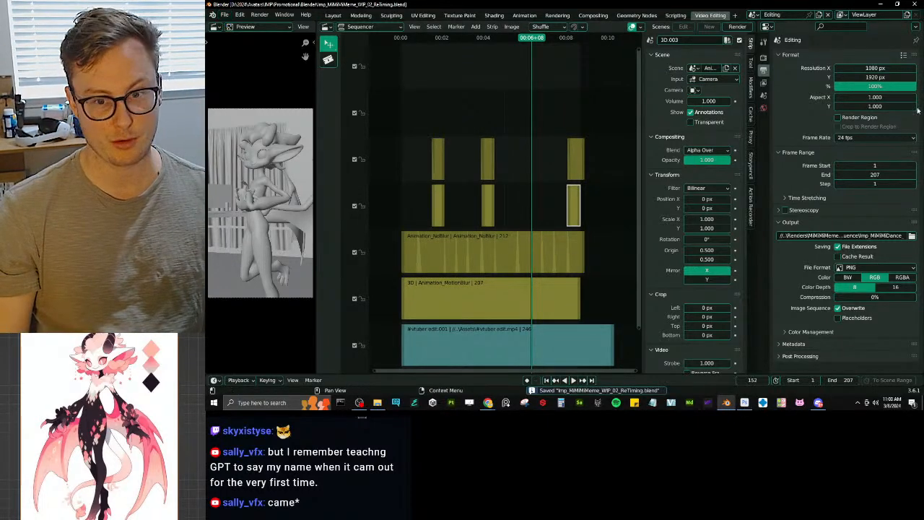
pyautogui.click(259, 14)
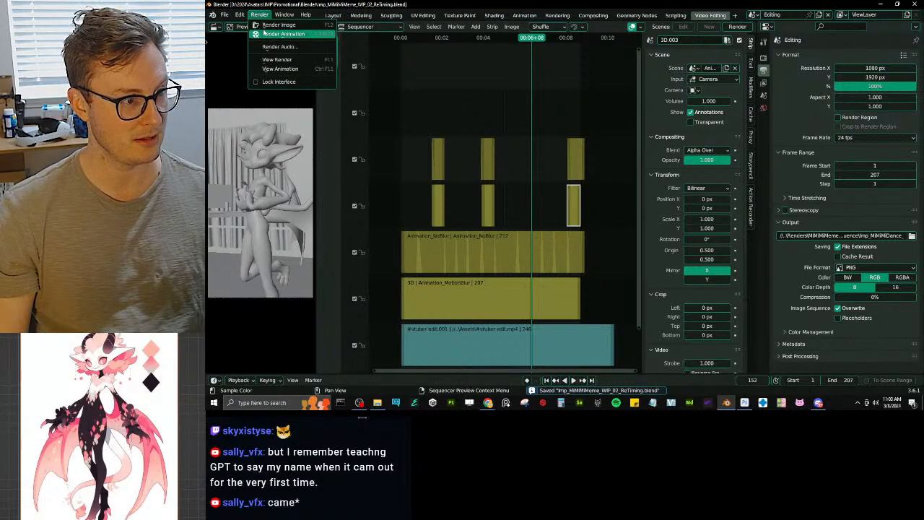
pyautogui.click(278, 33)
# Step: Switch to Photoshop and examine the character and smoke background of the iMP banner up close
pyautogui.click(744, 402)
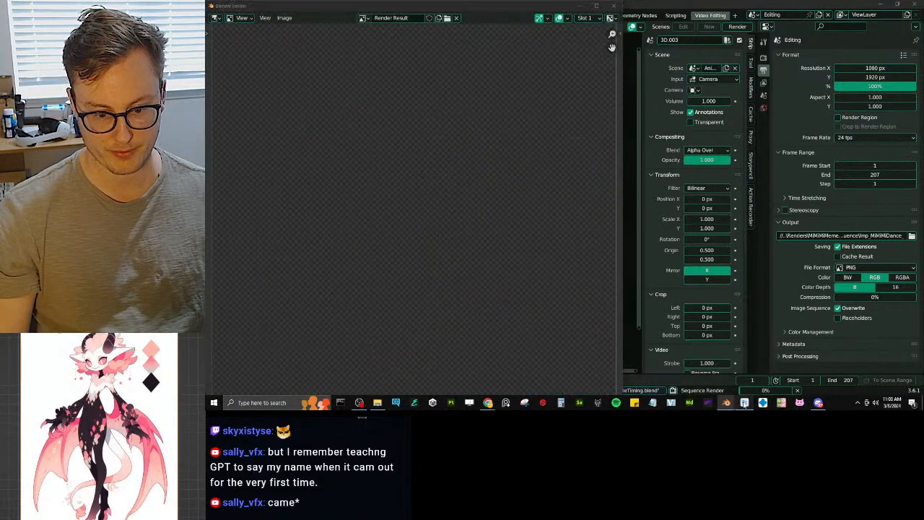
pyautogui.scroll(4, 491, 240)
pyautogui.scroll(-8, 493, 246)
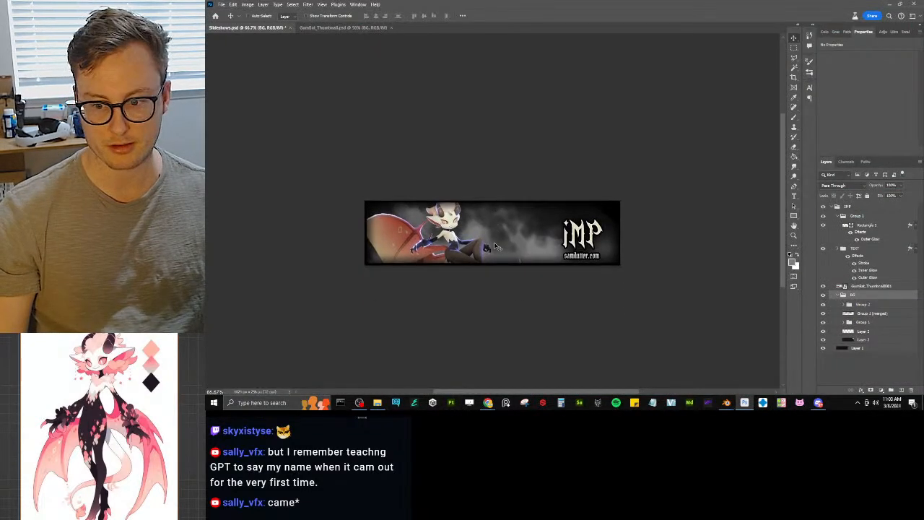
pyautogui.hotkey('ctrl', '+')
pyautogui.hotkey('ctrl', '+')
pyautogui.hotkey('ctrl', '+')
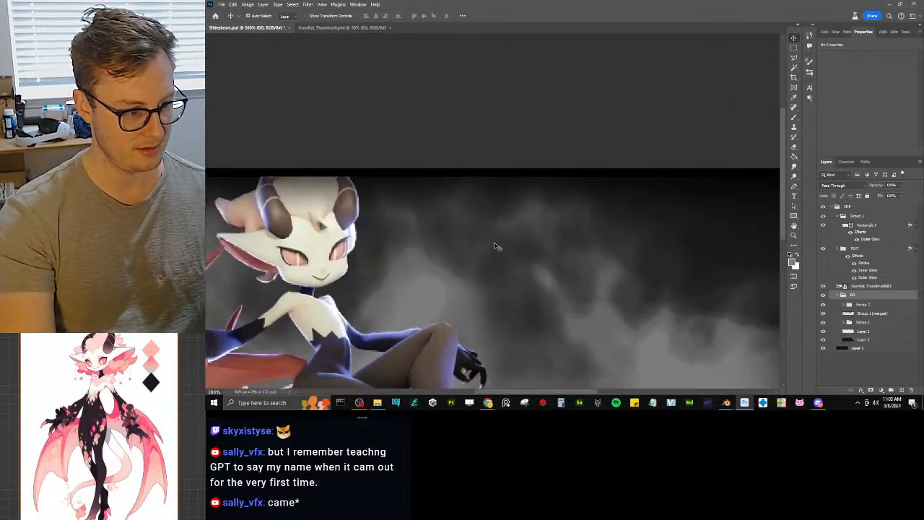
pyautogui.hotkey('ctrl', '+')
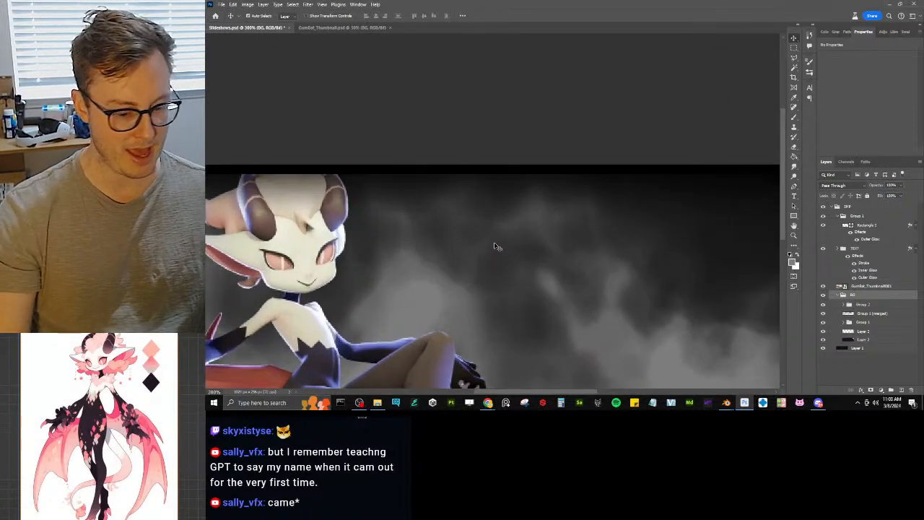
pyautogui.hotkey('ctrl', '-')
pyautogui.hotkey('ctrl', '-')
pyautogui.scroll(-2, 505, 238)
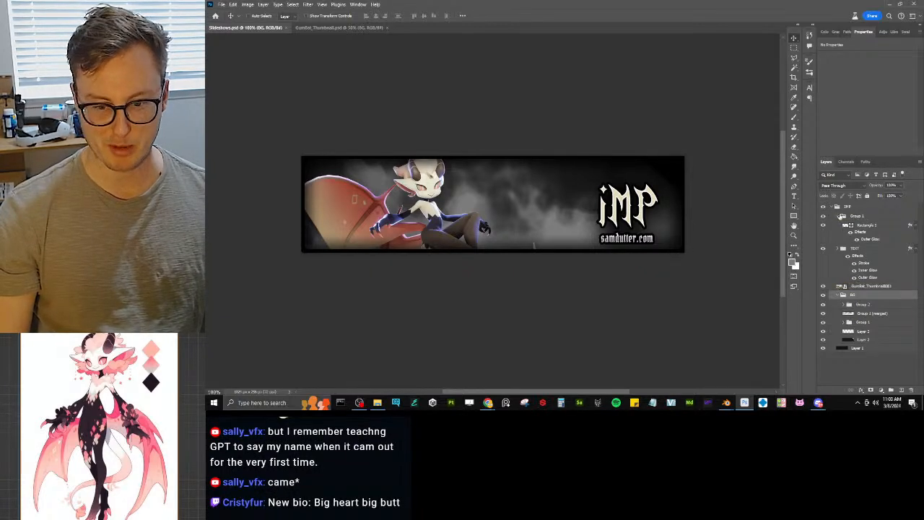
# Step: Collapse Group 1 and move the GumBat_Thumbnail character layer above the TEXT group, keeping Group 1 on top of it
pyautogui.click(832, 207)
pyautogui.click(833, 208)
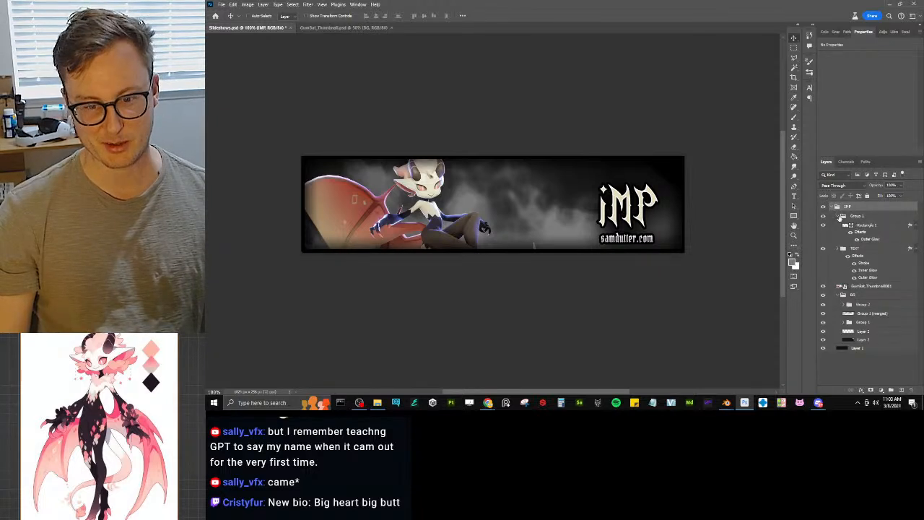
pyautogui.click(841, 216)
pyautogui.click(837, 225)
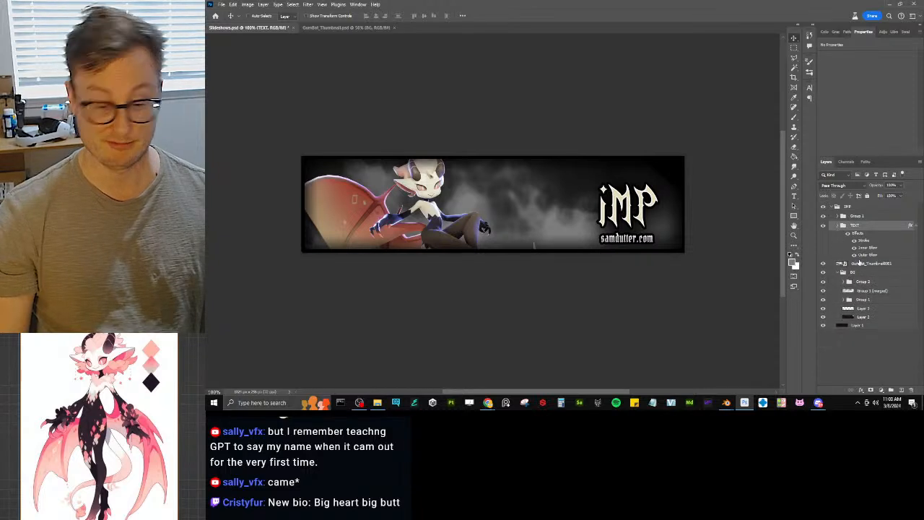
pyautogui.moveTo(682, 236); pyautogui.dragTo(646, 223)
pyautogui.hotkey('ctrl', 'z')
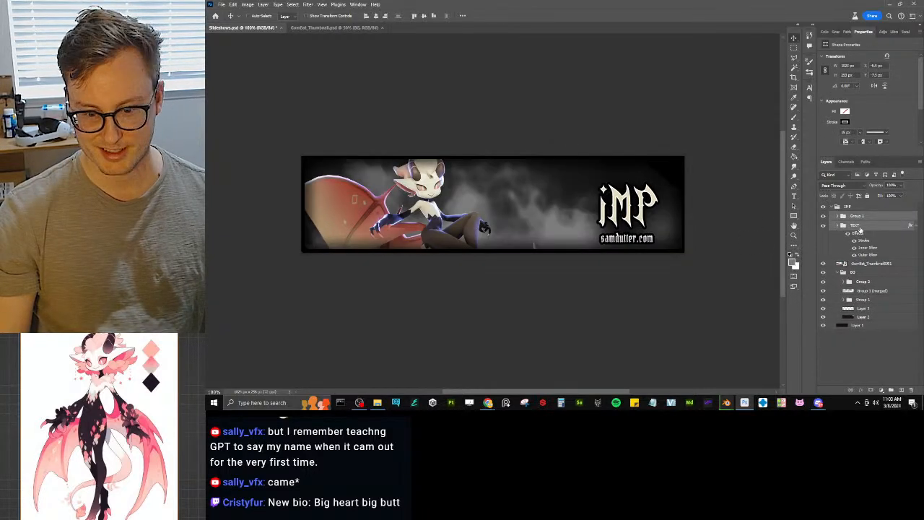
pyautogui.moveTo(869, 263); pyautogui.dragTo(870, 208)
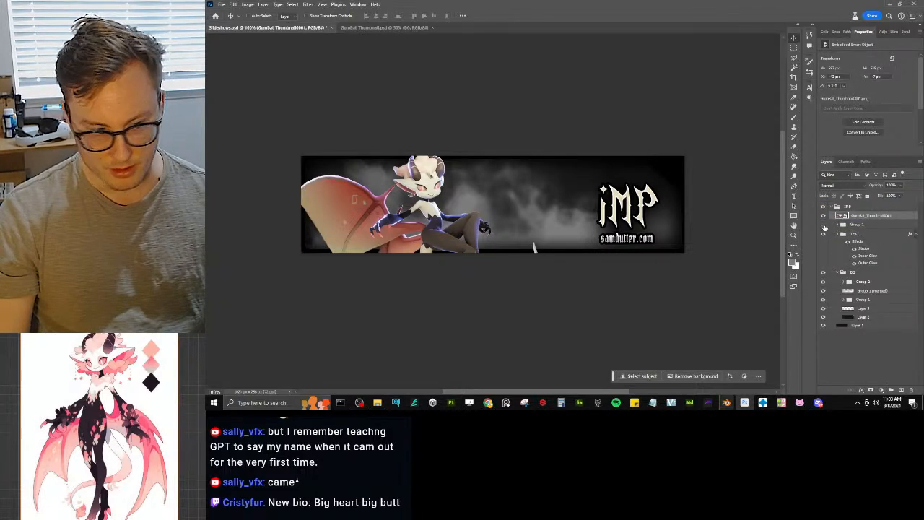
pyautogui.moveTo(871, 226)
pyautogui.mouseDown()
pyautogui.moveTo(863, 206)
pyautogui.moveTo(864, 215)
pyautogui.mouseUp()
# Step: Rename the topmost group inside the IMP group as Border
pyautogui.doubleClick(863, 216)
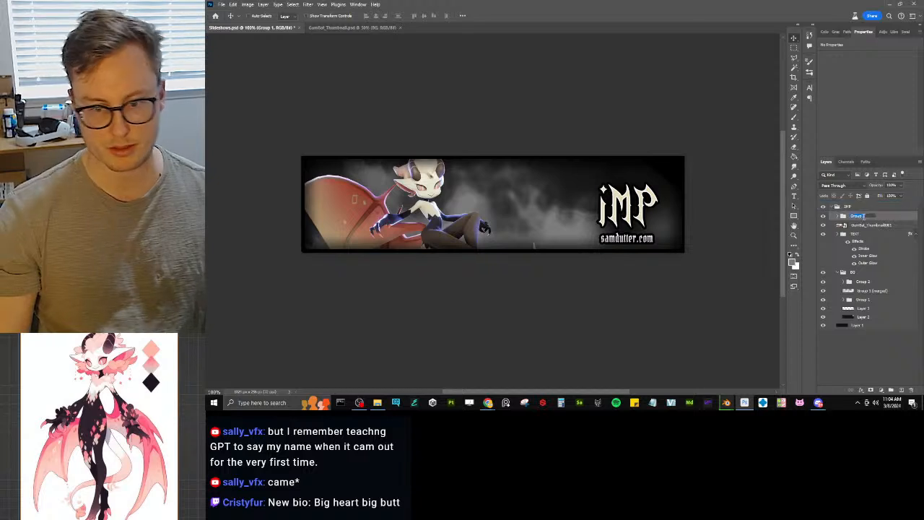
pyautogui.write('Border')
pyautogui.press('Return')
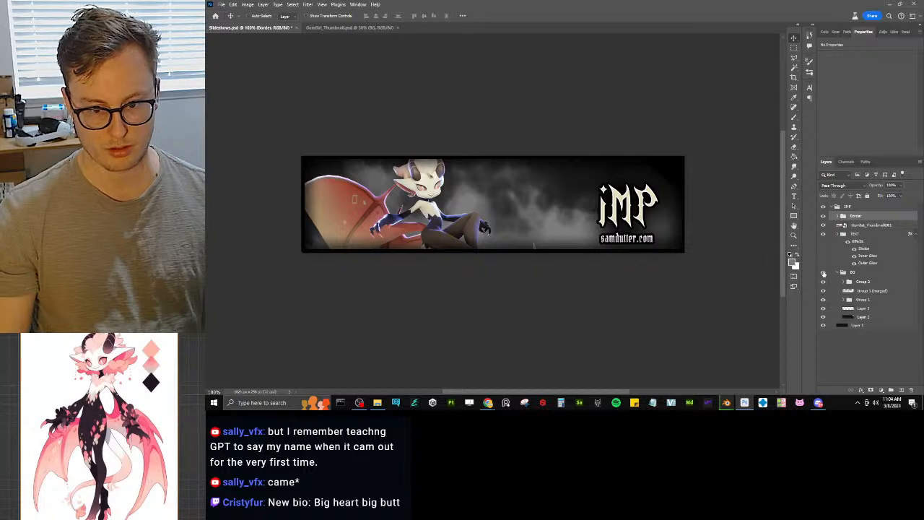
# Step: Lower the opacity of the BG group to 57%
pyautogui.click(877, 234)
pyautogui.click(888, 272)
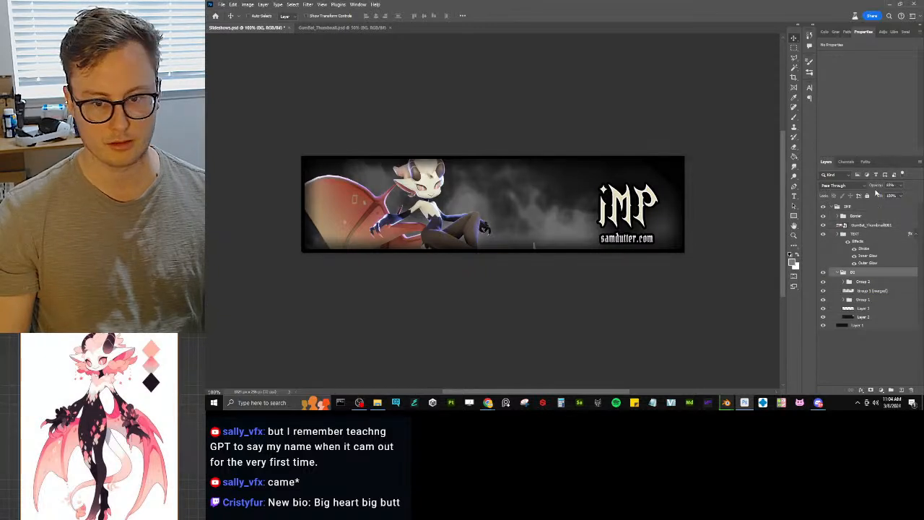
pyautogui.click(872, 186)
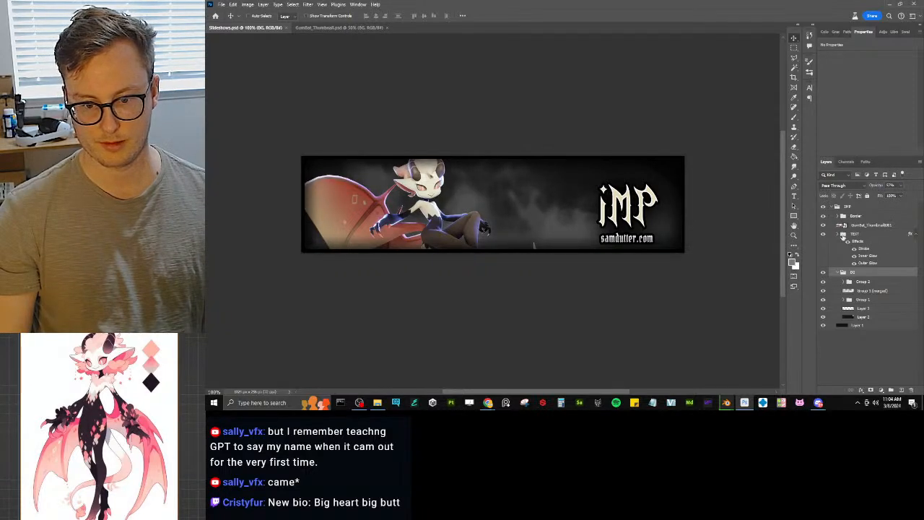
# Step: Expand the TEXT group and shift the character image slightly towards the banner's left edge
pyautogui.click(838, 234)
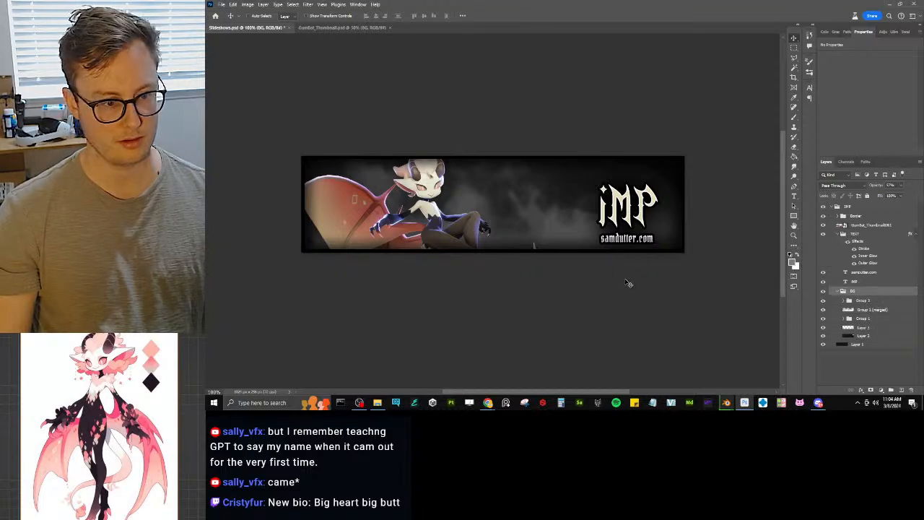
pyautogui.click(858, 226)
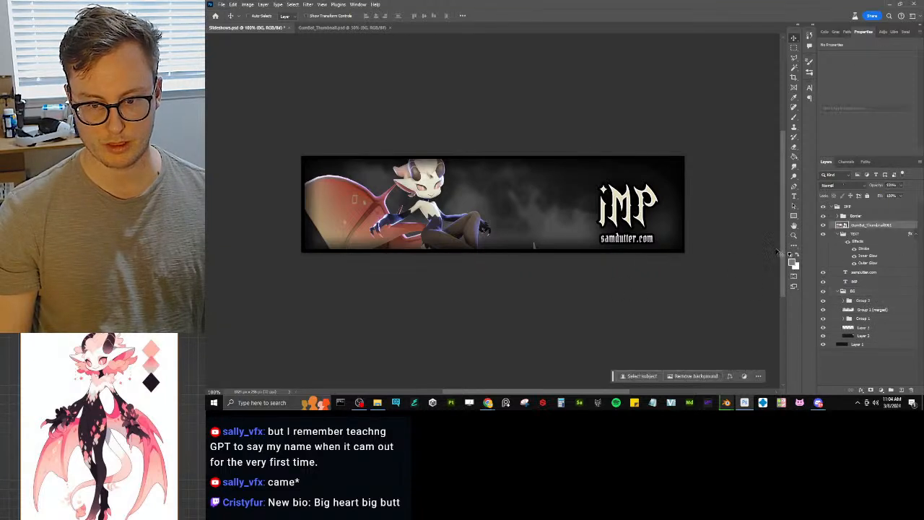
pyautogui.moveTo(541, 244); pyautogui.dragTo(527, 244)
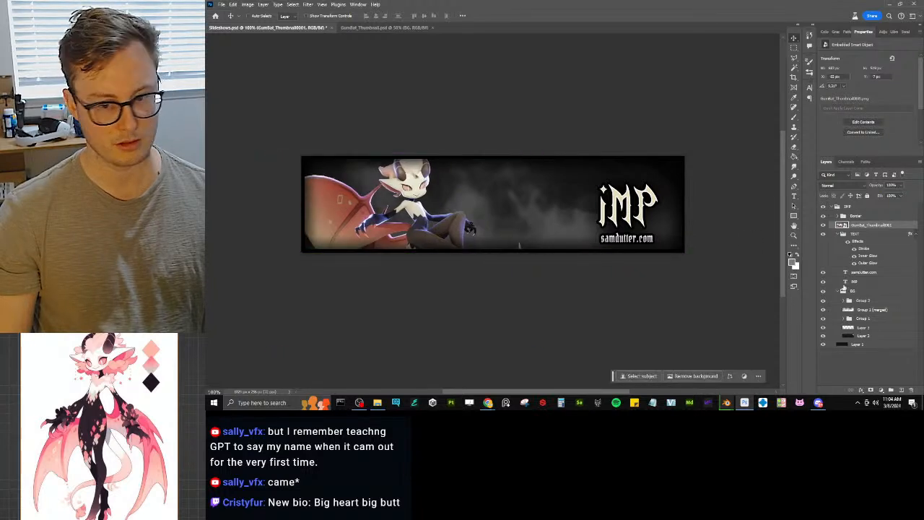
# Step: Enlarge the iMP title and website address text together and move them closer to the banner's centre
pyautogui.click(856, 284)
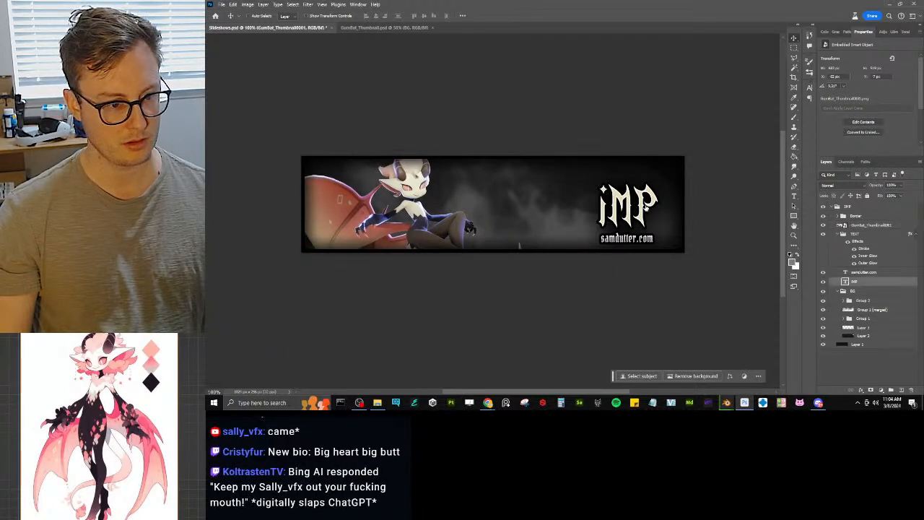
pyautogui.moveTo(653, 192); pyautogui.dragTo(547, 202)
pyautogui.hotkey('ctrl', 'z')
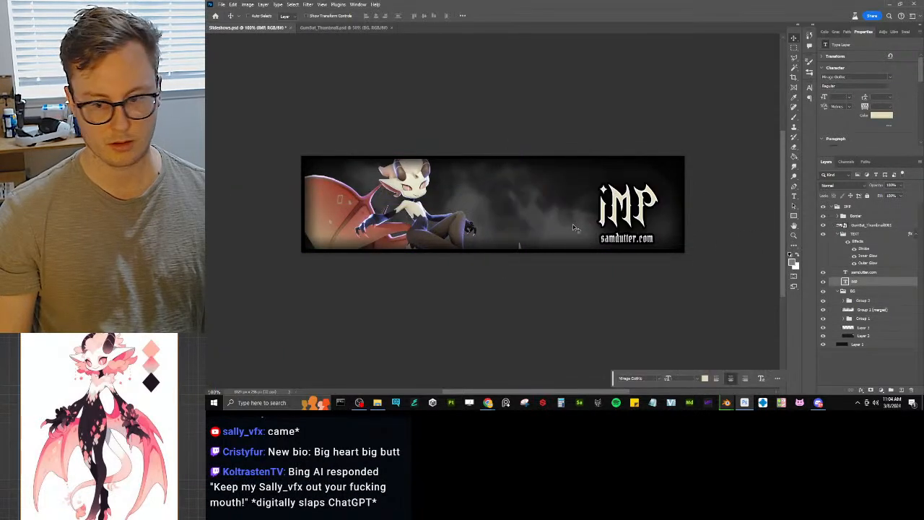
pyautogui.keyDown('shift'); pyautogui.click(861, 274); pyautogui.keyUp('shift')
pyautogui.hotkey('ctrl', 't')
pyautogui.keyDown('alt'); pyautogui.moveTo(659, 182); pyautogui.dragTo(615, 171); pyautogui.keyUp('alt')
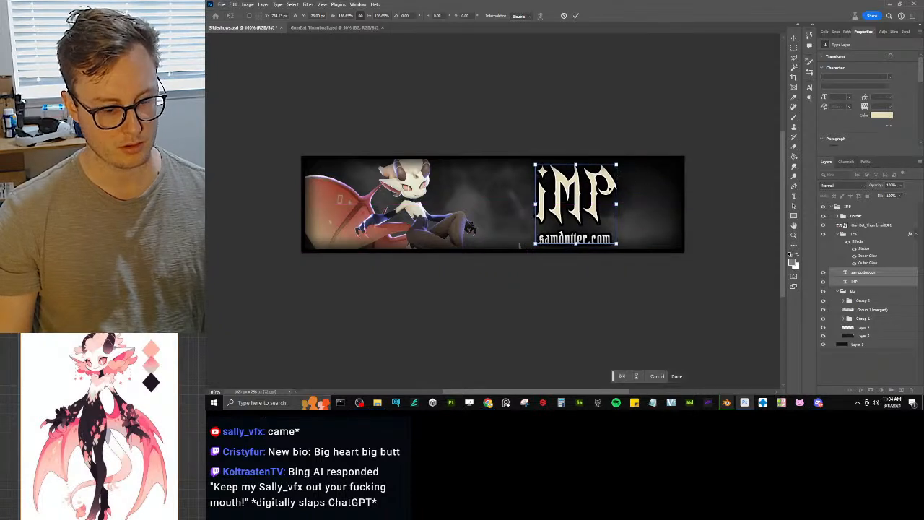
pyautogui.press('Return')
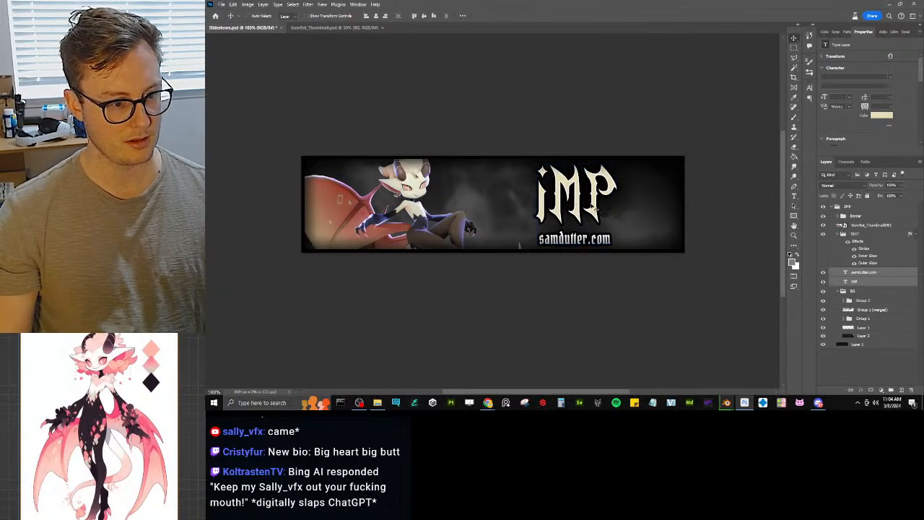
# Step: Try adding "Available NOW!" in front of the website address text, and undo the edit
pyautogui.click(856, 274)
pyautogui.doubleClick(540, 241)
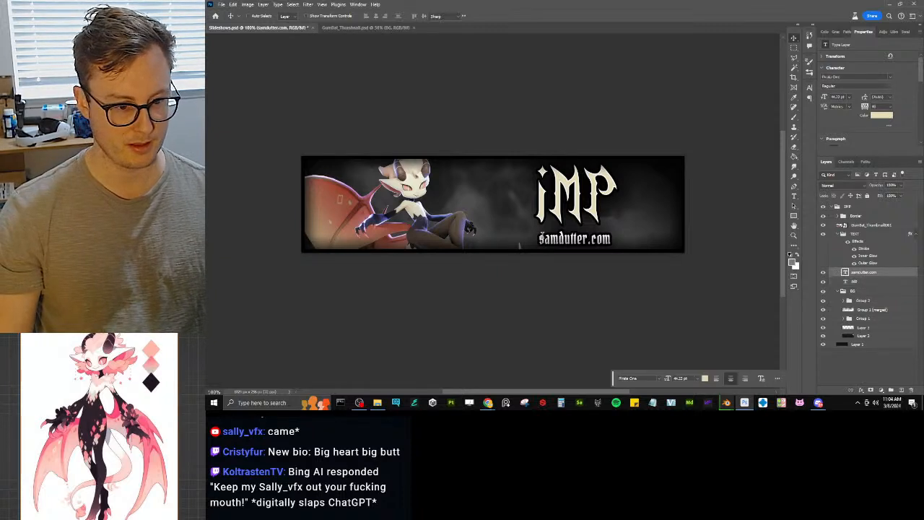
pyautogui.write('Avai')
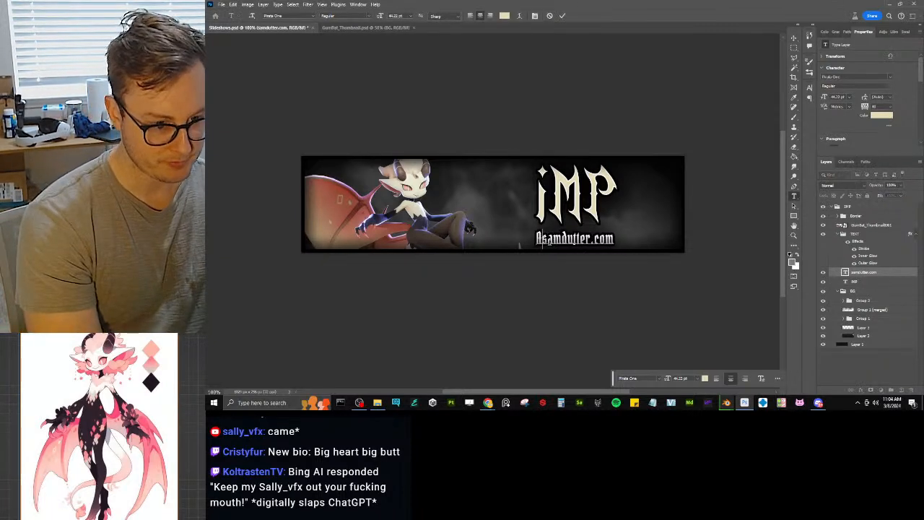
pyautogui.write('lable NOW')
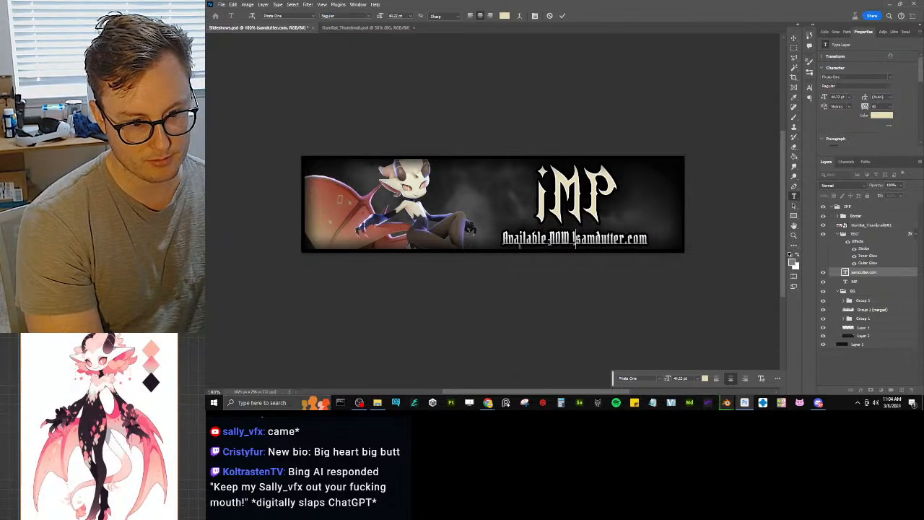
pyautogui.press('BackSpace')
pyautogui.write('!  @')
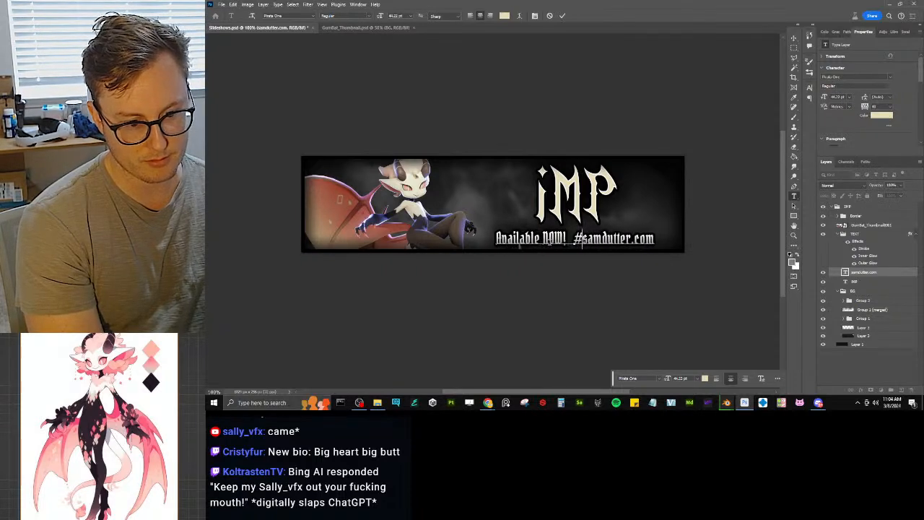
pyautogui.press('BackSpace')
pyautogui.press('BackSpace')
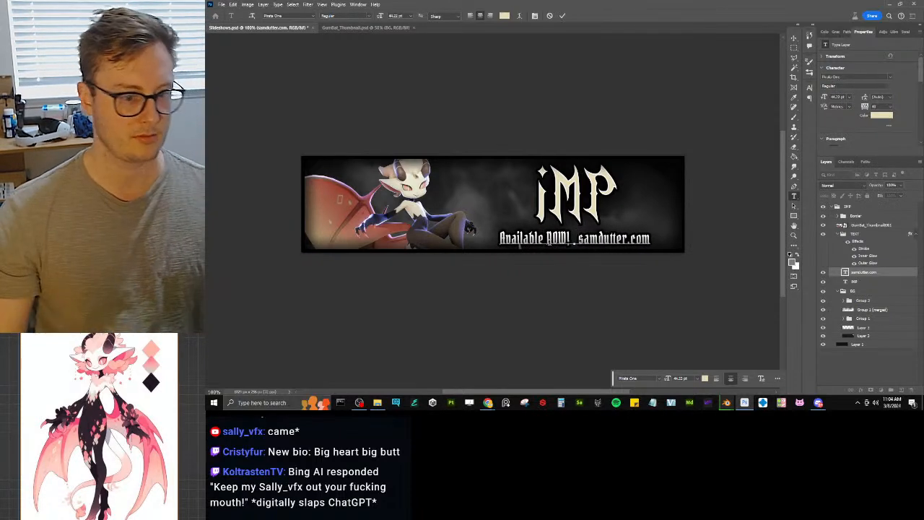
pyautogui.click(570, 263)
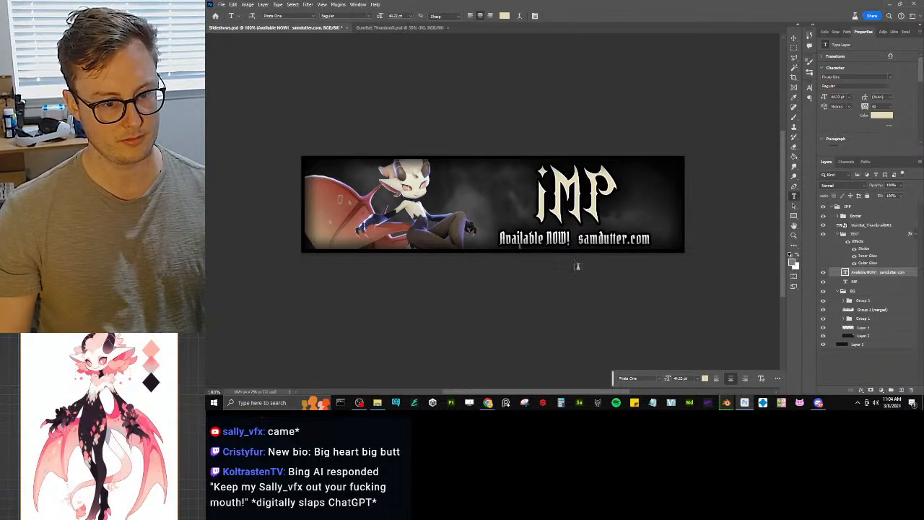
pyautogui.hotkey('ctrl', 'z')
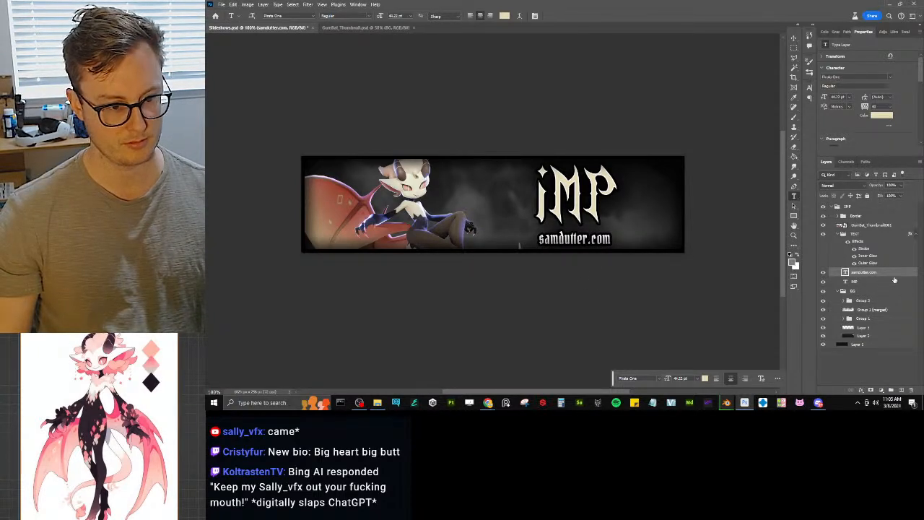
# Step: Duplicate the website address text layer and move the copy beside the character's knee
pyautogui.moveTo(861, 274); pyautogui.dragTo(900, 389)
pyautogui.press('v')
pyautogui.moveTo(593, 242); pyautogui.dragTo(497, 222)
# Step: Change the duplicated text to "AVAILABLE NOW!" and collapse the TEXT group
pyautogui.press('t')
pyautogui.doubleClick(495, 220)
pyautogui.write('AVAILABLE')
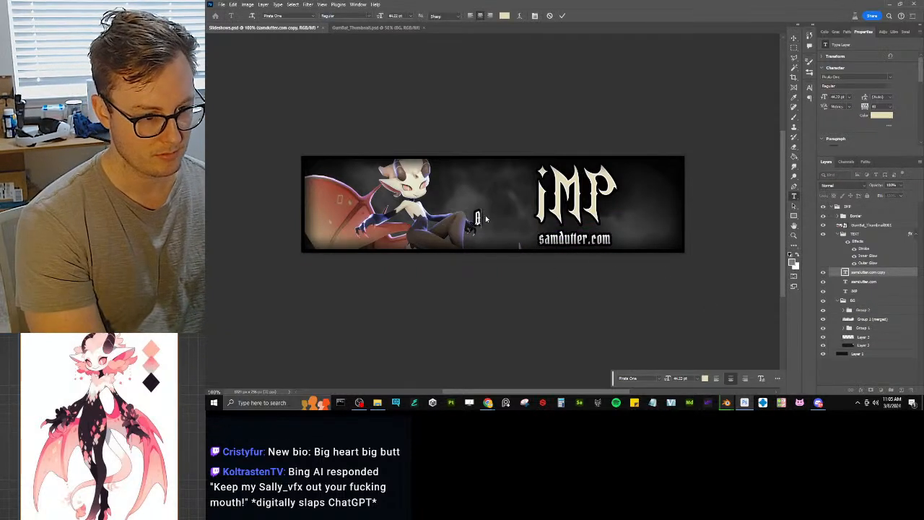
pyautogui.write(' NOW!')
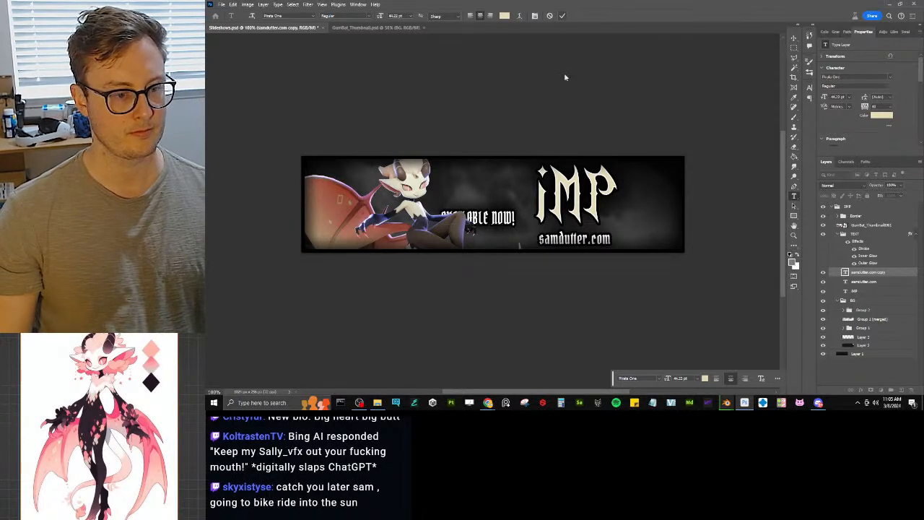
pyautogui.hotkey('ctrl', 'Return')
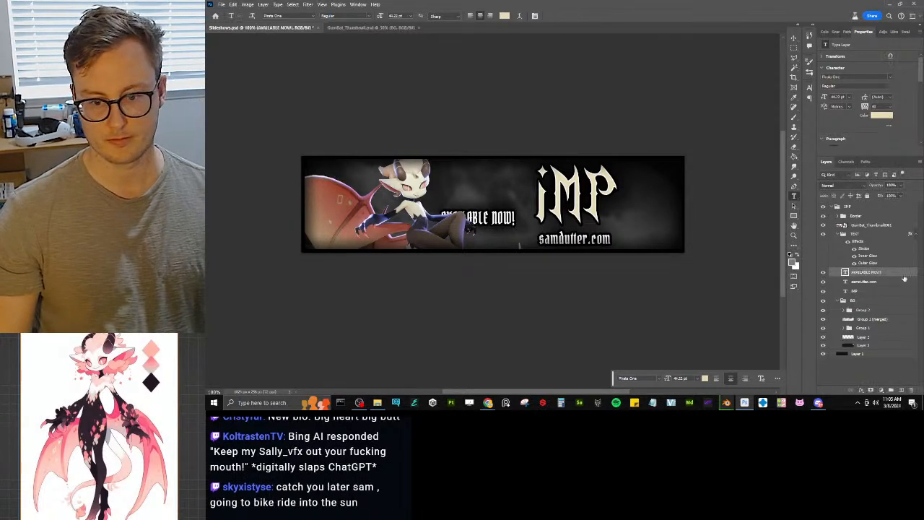
pyautogui.click(843, 234)
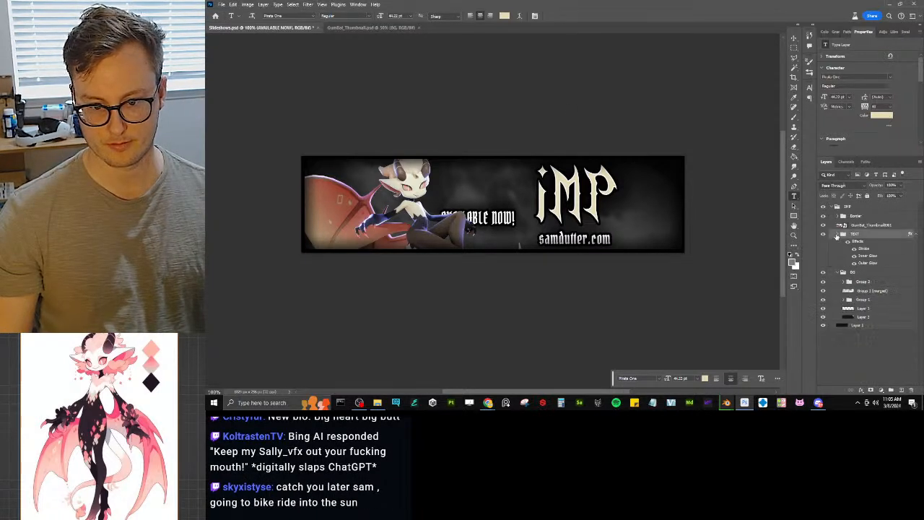
# Step: Move the character image layer below the TEXT group and save the banner document
pyautogui.moveTo(879, 225); pyautogui.dragTo(873, 270)
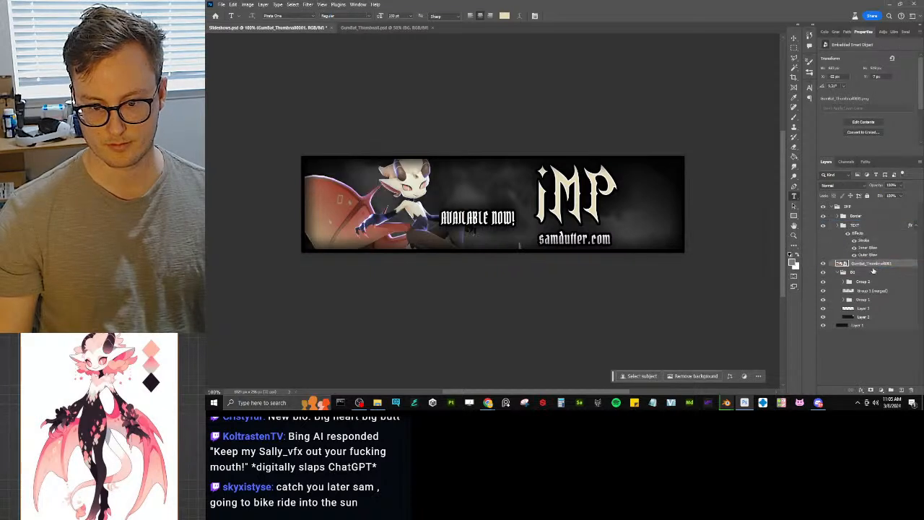
pyautogui.hotkey('ctrl', 's')
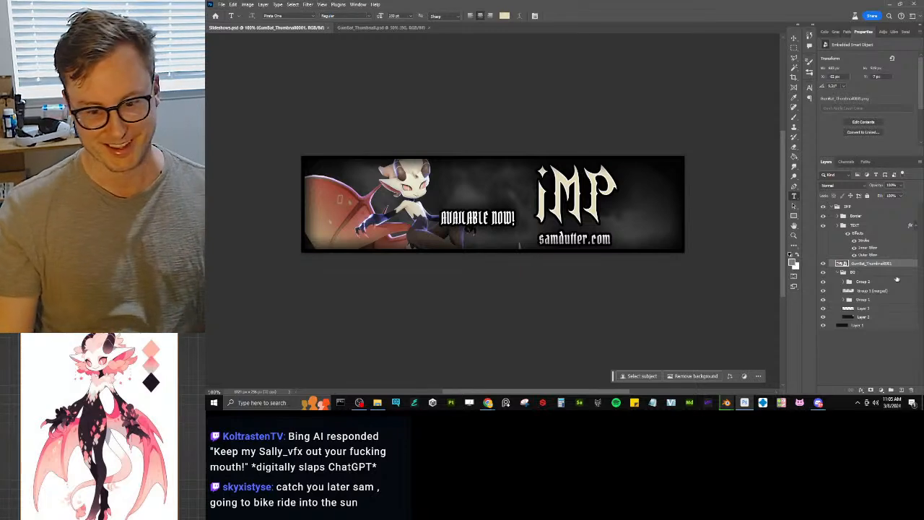
# Step: Enlarge the "AVAILABLE NOW!" text from the TEXT group and move it between the iMP title and the website address
pyautogui.click(838, 226)
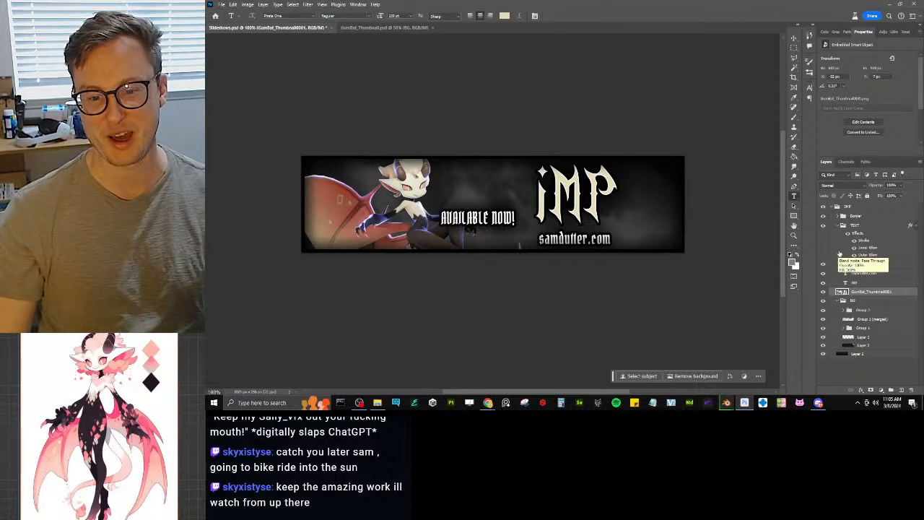
pyautogui.click(866, 263)
pyautogui.press('v')
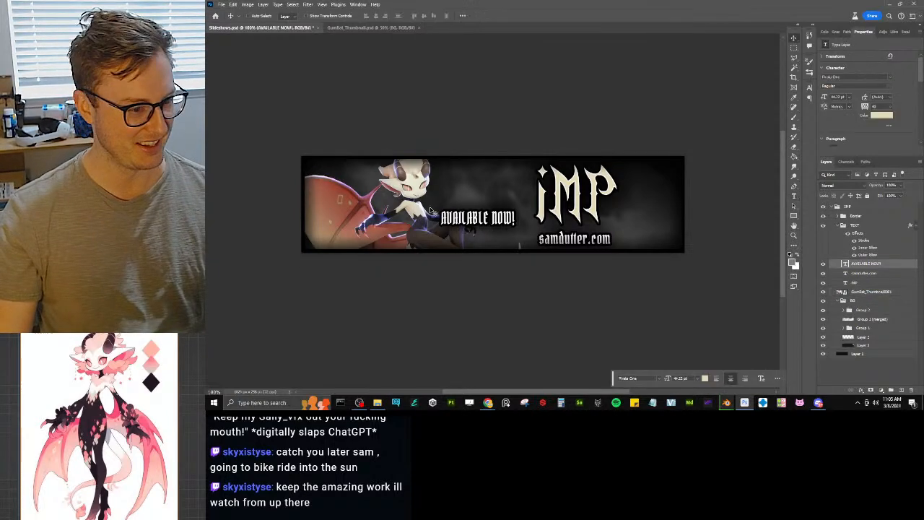
pyautogui.hotkey('ctrl', 't')
pyautogui.moveTo(432, 211); pyautogui.dragTo(613, 237)
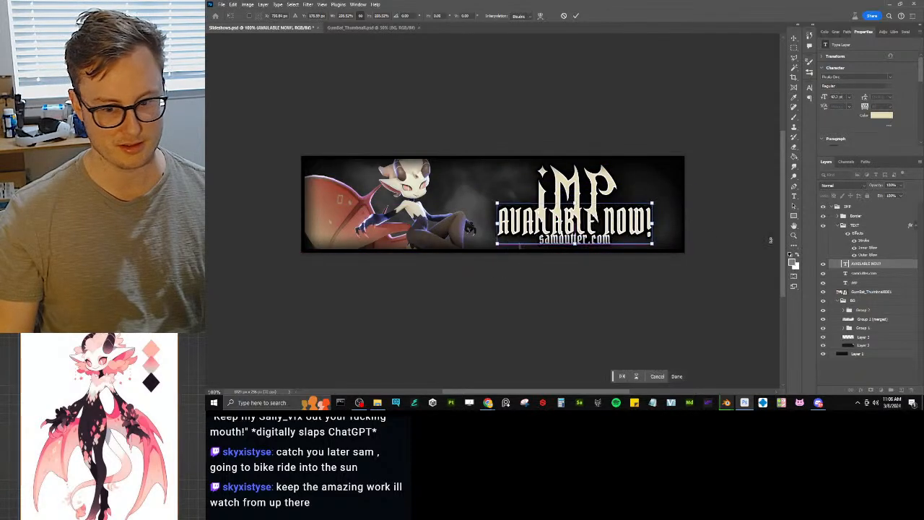
pyautogui.press('Return')
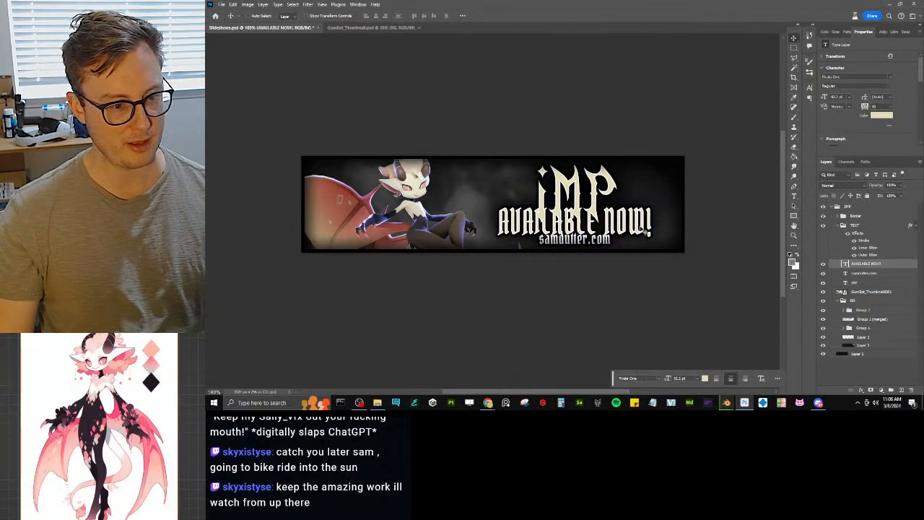
# Step: Hide the iMP title layer and move the "AVAILABLE NOW!" and website address texts together up and to the right
pyautogui.click(865, 282)
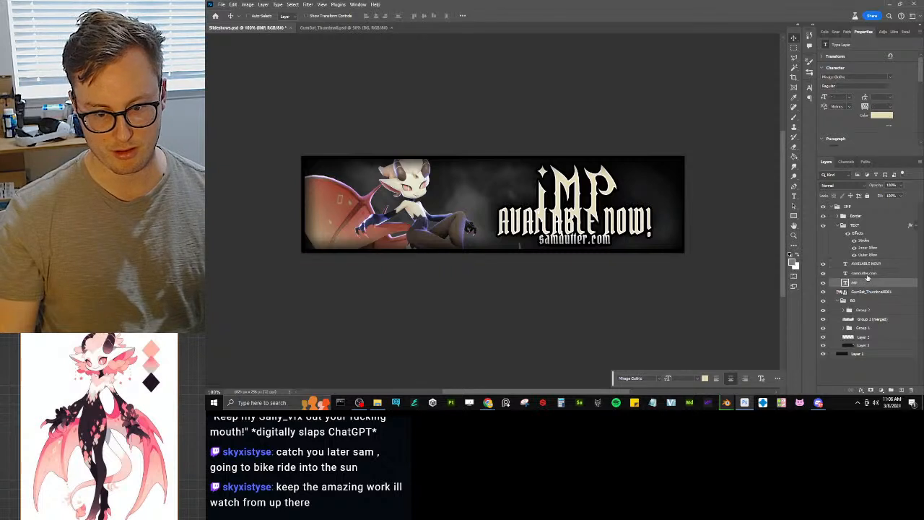
pyautogui.keyDown('shift'); pyautogui.click(865, 273); pyautogui.keyUp('shift')
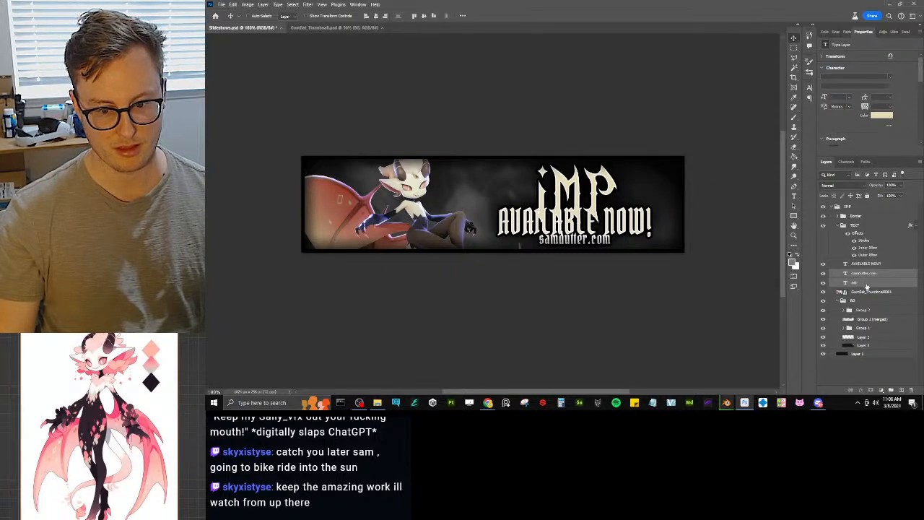
pyautogui.click(859, 283)
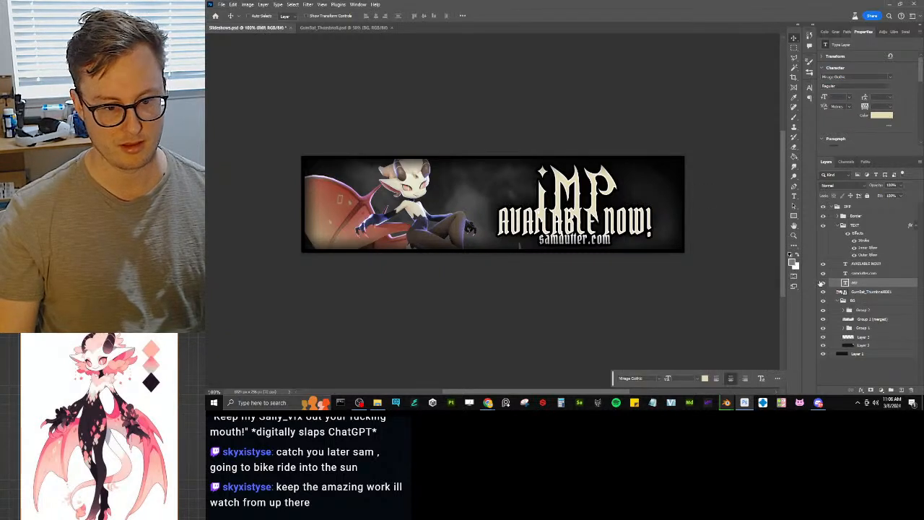
pyautogui.click(822, 282)
pyautogui.click(866, 263)
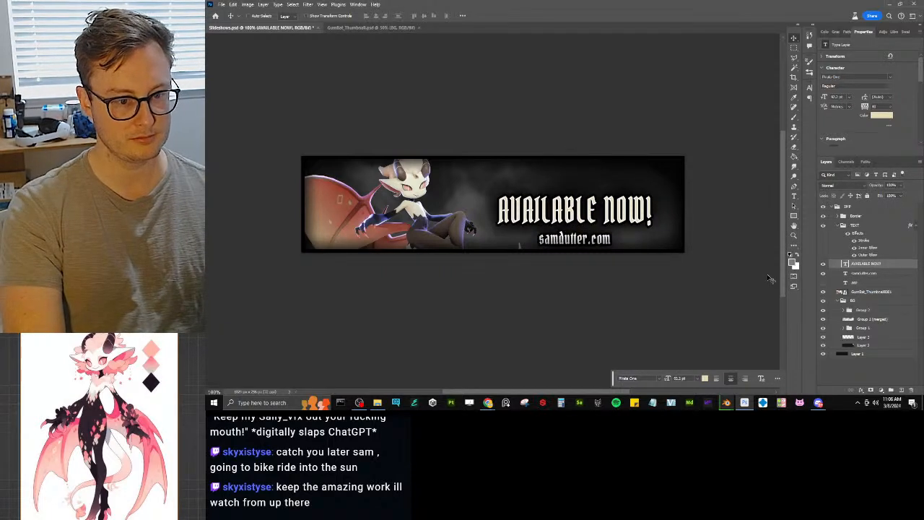
pyautogui.keyDown('shift'); pyautogui.click(866, 275); pyautogui.keyUp('shift')
pyautogui.moveTo(613, 229)
pyautogui.mouseDown()
pyautogui.moveTo(622, 220)
pyautogui.moveTo(631, 229)
pyautogui.mouseUp()
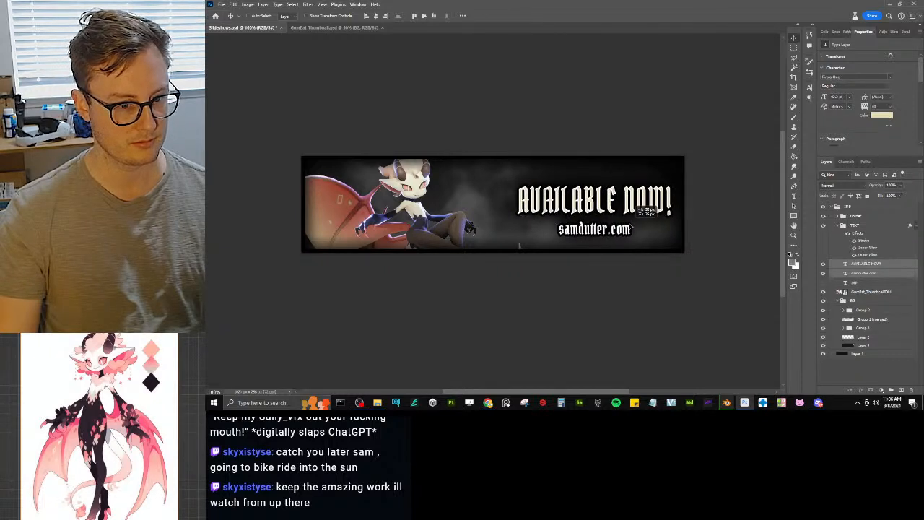
# Step: Change the font of the "AVAILABLE NOW!" text to Black Mustang
pyautogui.press('t')
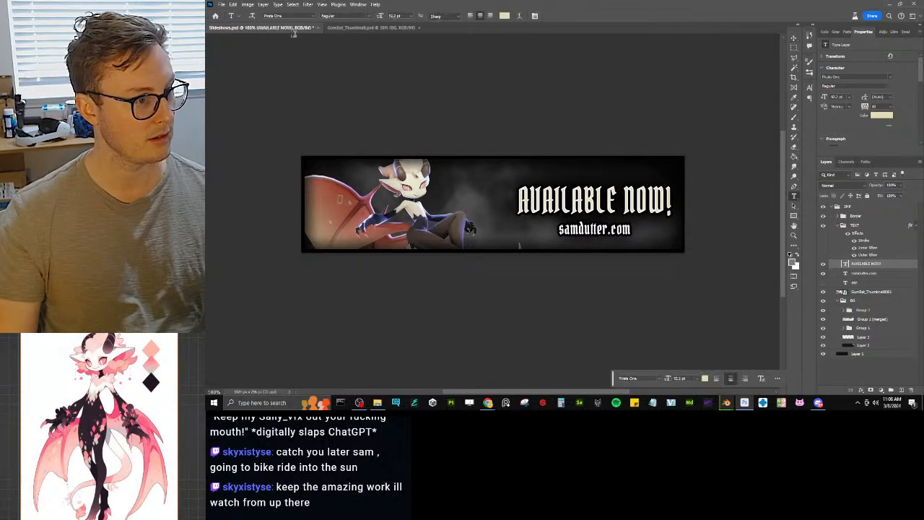
pyautogui.click(314, 16)
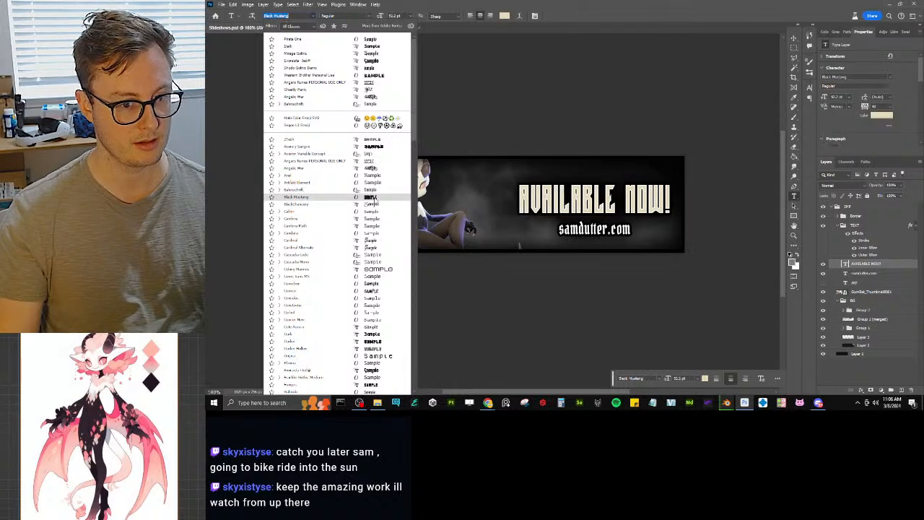
pyautogui.click(372, 199)
# Step: Show the iMP title layer again and move the title to the left of the "AVAILABLE NOW!" text
pyautogui.press('v')
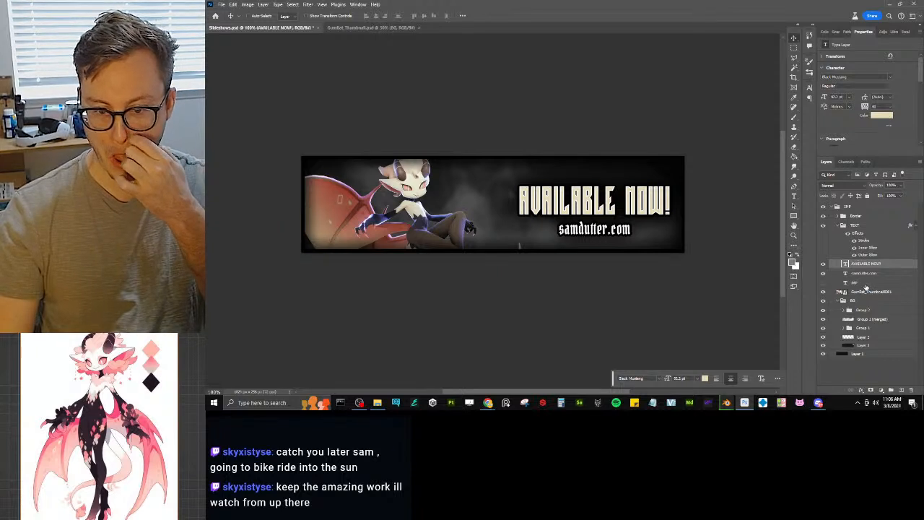
pyautogui.click(823, 283)
pyautogui.click(878, 283)
pyautogui.moveTo(628, 222); pyautogui.dragTo(549, 223)
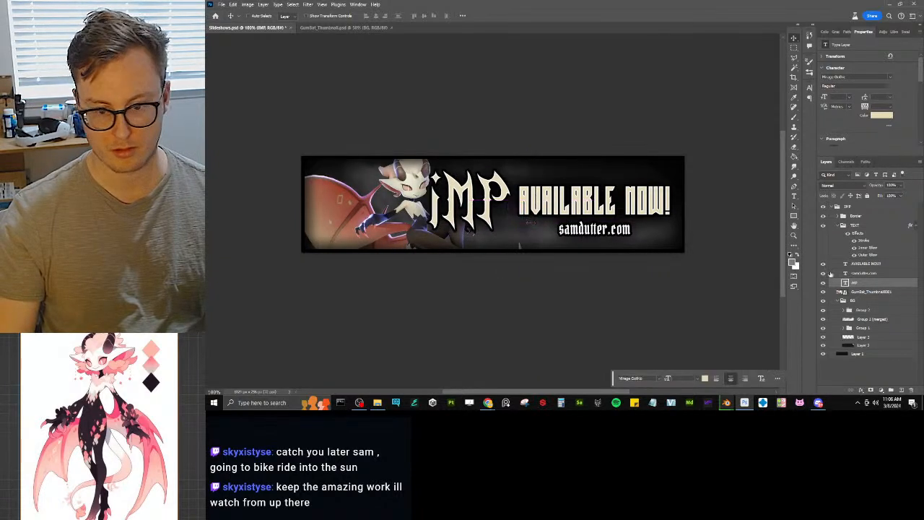
# Step: Scale down the three text layers together and place them between the character's knee and the banner's right border
pyautogui.keyDown('shift'); pyautogui.click(867, 264); pyautogui.keyUp('shift')
pyautogui.hotkey('ctrl', 't')
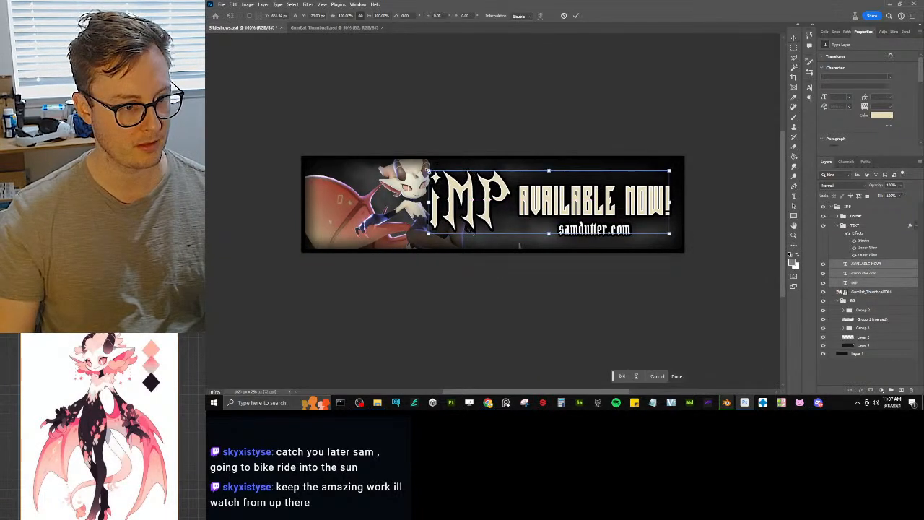
pyautogui.moveTo(426, 170); pyautogui.dragTo(456, 180)
pyautogui.moveTo(539, 204); pyautogui.dragTo(554, 207)
pyautogui.press('Return')
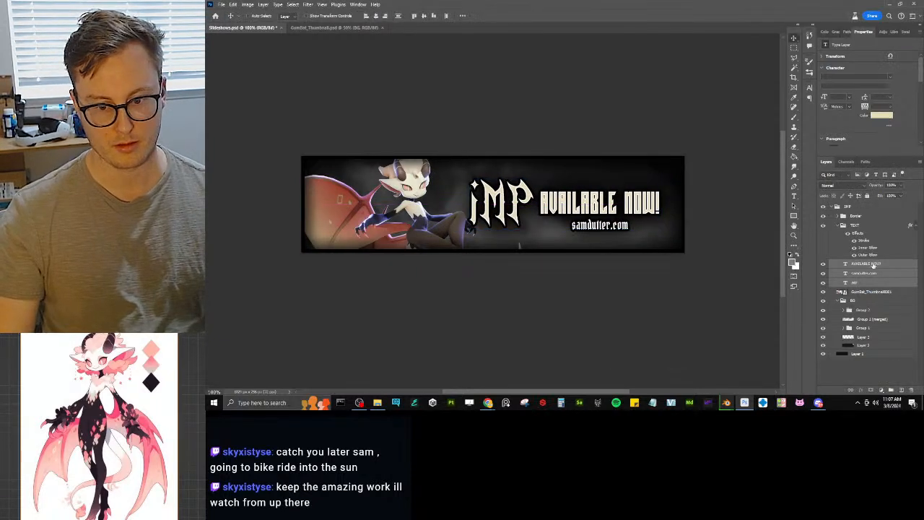
# Step: Try shifting the iMP title towards the character and lowering the "AVAILABLE NOW!" and website address texts together
pyautogui.click(861, 282)
pyautogui.moveTo(530, 223); pyautogui.dragTo(511, 219)
pyautogui.click(870, 264)
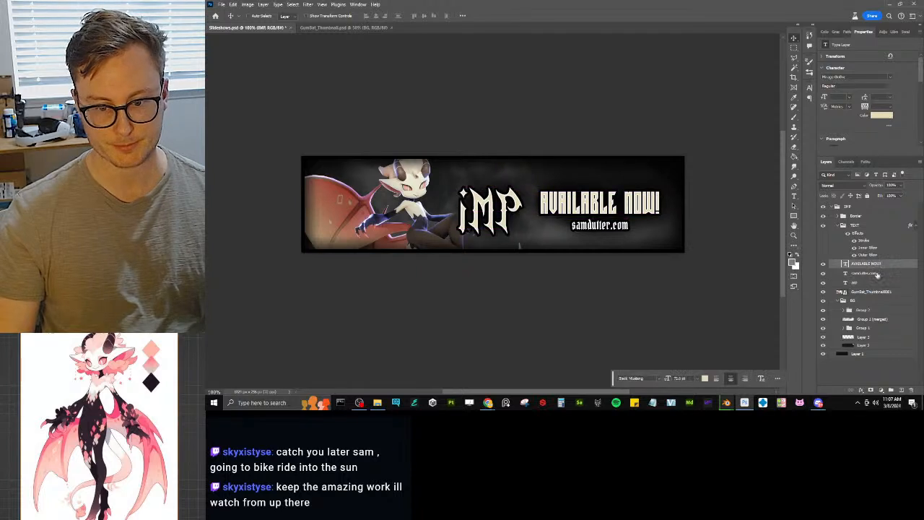
pyautogui.keyDown('shift'); pyautogui.click(875, 273); pyautogui.keyUp('shift')
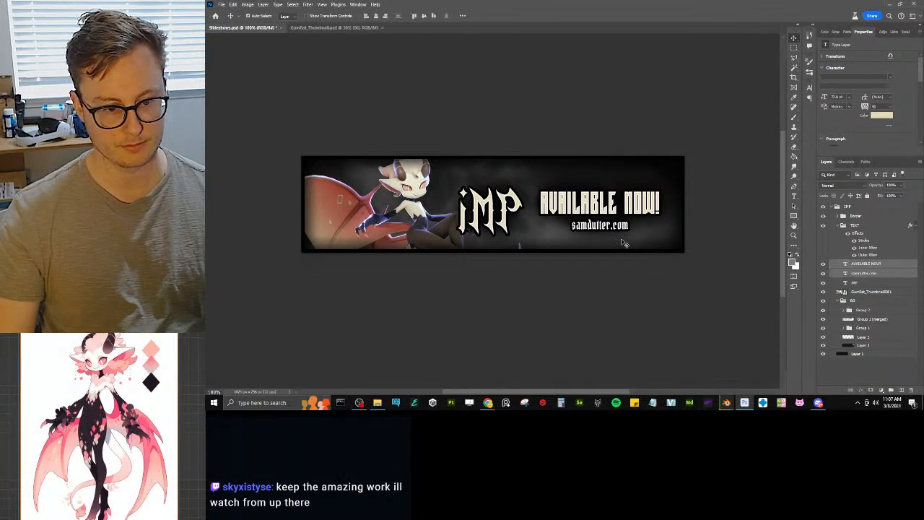
pyautogui.moveTo(626, 204); pyautogui.dragTo(627, 217)
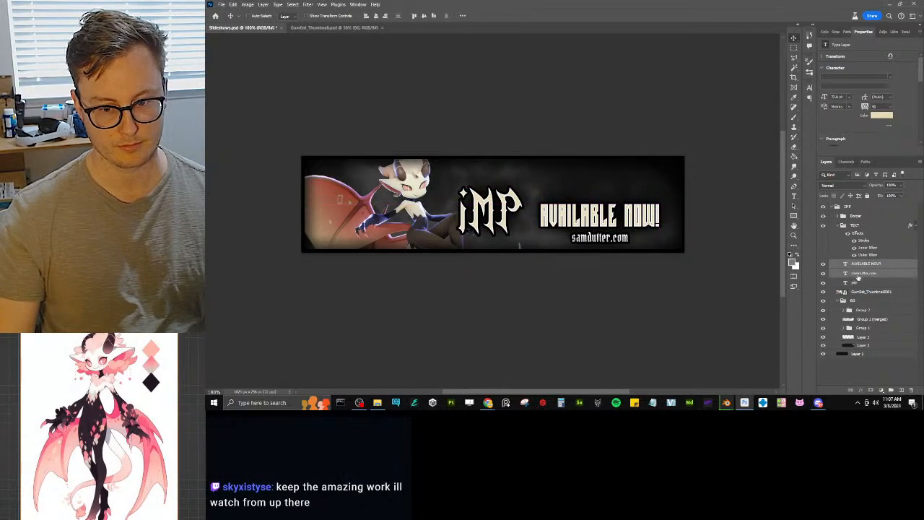
# Step: Try placing the iMP title above the "AVAILABLE NOW!" text and moving the two lower texts towards the banner's bottom-right corner
pyautogui.click(857, 275)
pyautogui.click(859, 283)
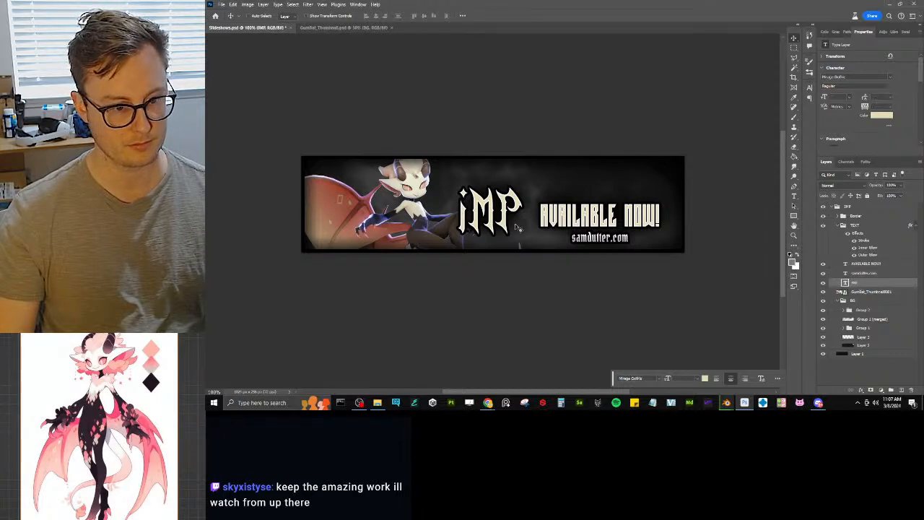
pyautogui.moveTo(516, 203); pyautogui.dragTo(647, 200)
pyautogui.click(873, 265)
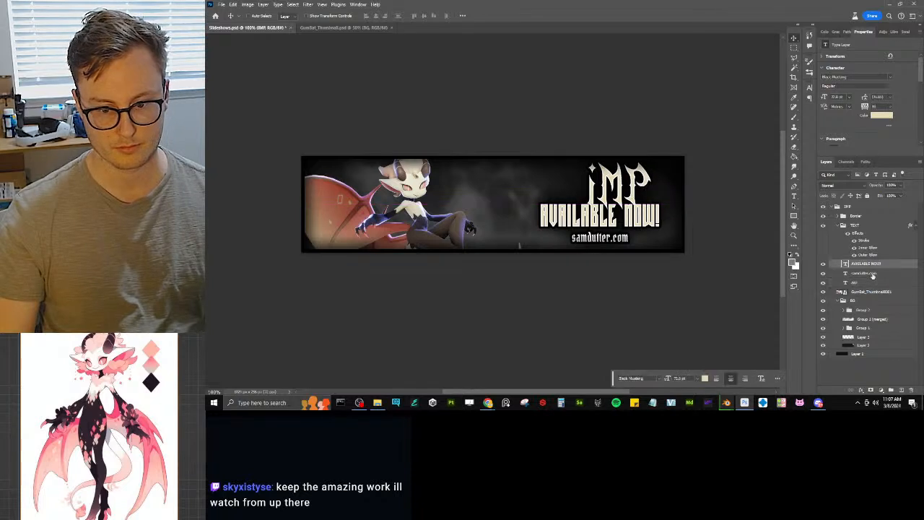
pyautogui.keyDown('shift'); pyautogui.click(873, 274); pyautogui.keyUp('shift')
pyautogui.moveTo(628, 234); pyautogui.dragTo(644, 247)
# Step: Try moving the iMP title back towards the character, and undo all text moves made since the three layers were scaled down
pyautogui.click(850, 274)
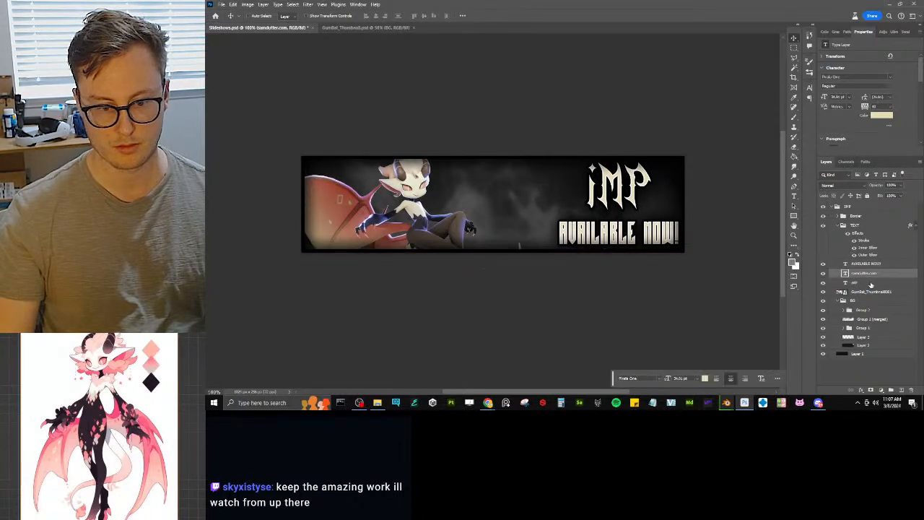
pyautogui.click(869, 282)
pyautogui.moveTo(625, 222); pyautogui.dragTo(538, 243)
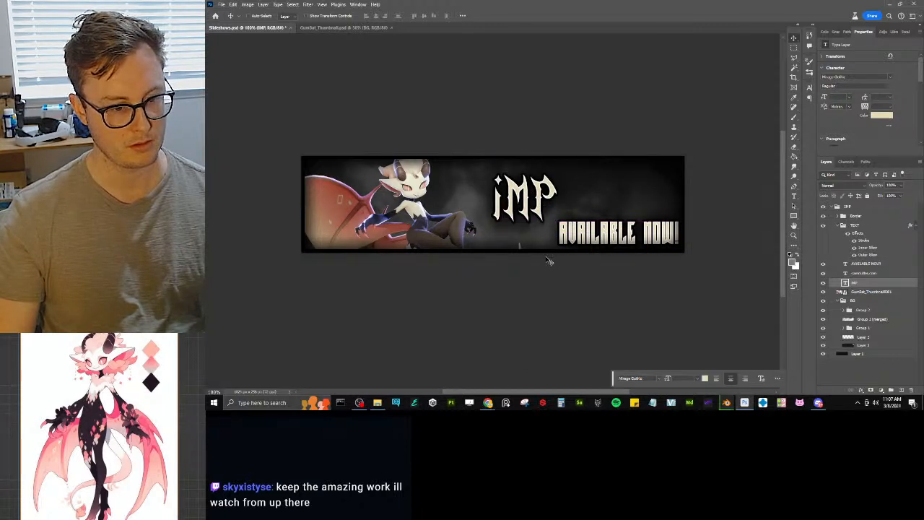
pyautogui.hotkey('ctrl', 'z')
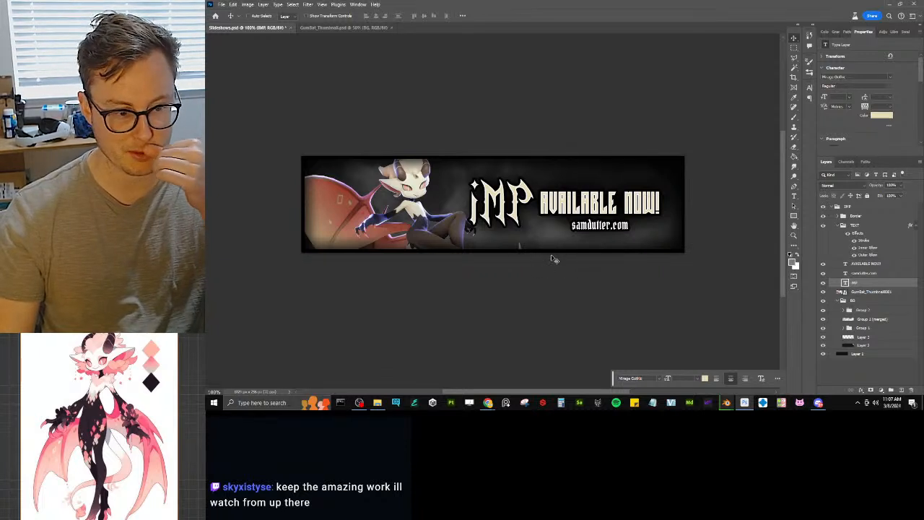
# Step: Reorder the website address layer above "AVAILABLE NOW!", and swap these two texts with the iMP title so the title sits on their right
pyautogui.click(870, 274)
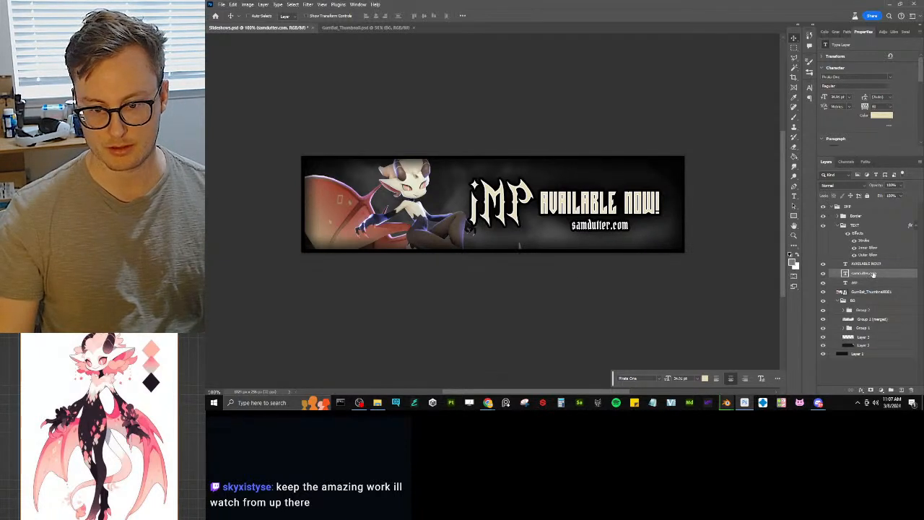
pyautogui.moveTo(882, 263); pyautogui.dragTo(882, 260)
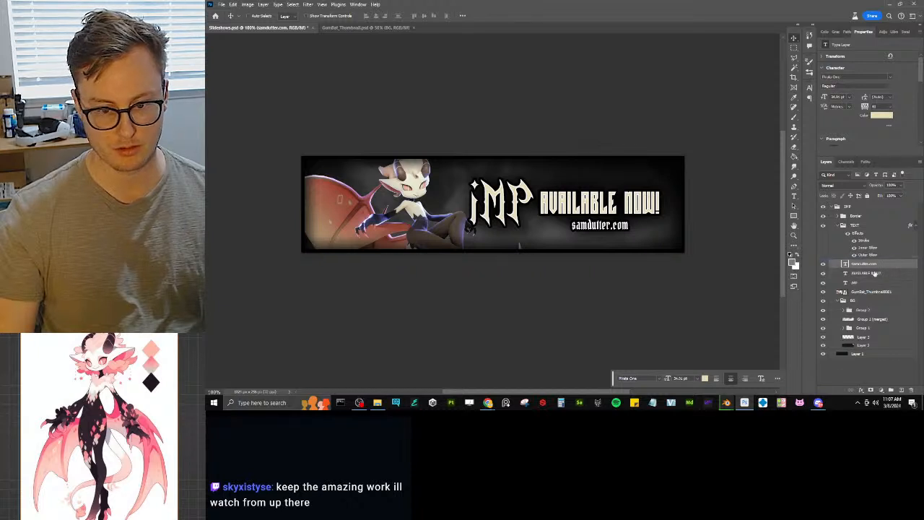
pyautogui.keyDown('shift'); pyautogui.click(875, 273); pyautogui.keyUp('shift')
pyautogui.moveTo(629, 223)
pyautogui.mouseDown()
pyautogui.moveTo(411, 235)
pyautogui.moveTo(566, 225)
pyautogui.moveTo(555, 228)
pyautogui.moveTo(678, 198)
pyautogui.moveTo(679, 228)
pyautogui.moveTo(645, 236)
pyautogui.moveTo(632, 226)
pyautogui.mouseUp()
pyautogui.click(859, 284)
pyautogui.keyDown('shift'); pyautogui.click(881, 265); pyautogui.keyUp('shift')
pyautogui.click(901, 284)
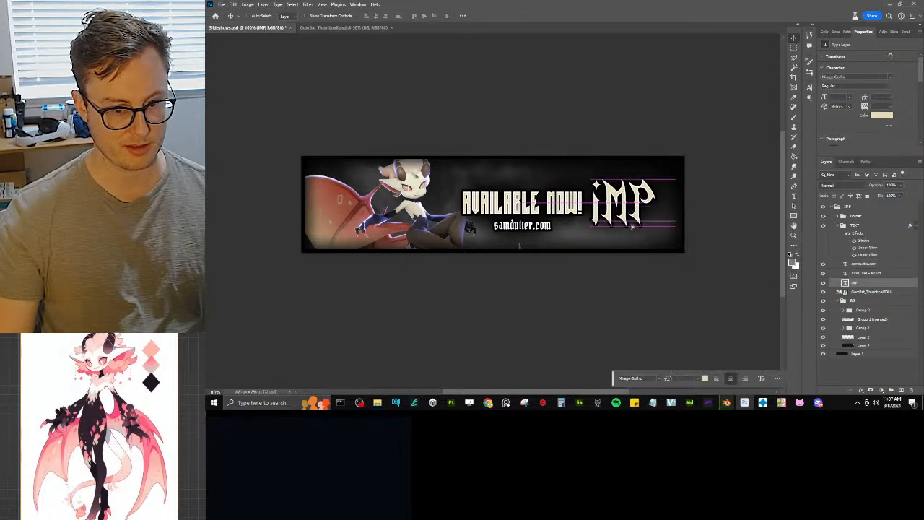
# Step: Shift all three text layers together slightly to the right and save the document
pyautogui.keyDown('shift'); pyautogui.click(880, 265); pyautogui.keyUp('shift')
pyautogui.moveTo(556, 222); pyautogui.dragTo(572, 221)
pyautogui.hotkey('ctrl', 's')
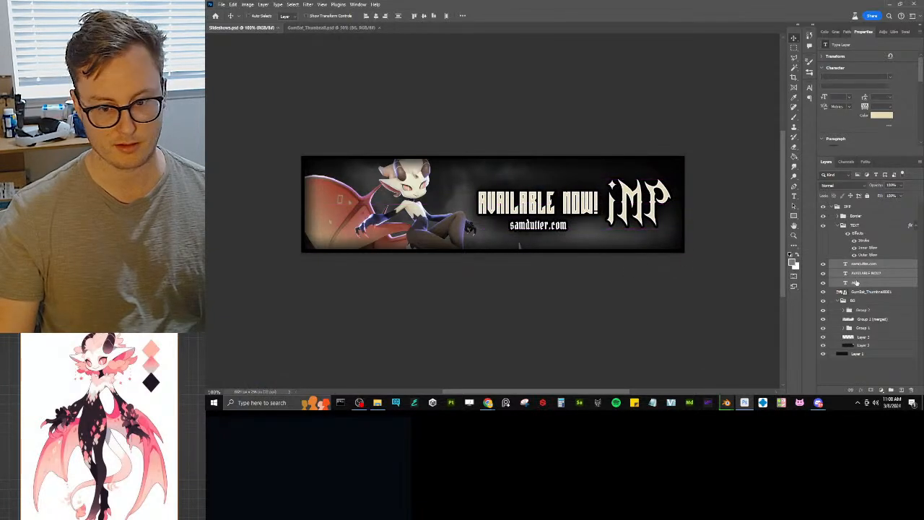
# Step: Stack the iMP title above the "AVAILABLE NOW!" text, and scale down and move all three texts together inside the banner
pyautogui.click(857, 283)
pyautogui.moveTo(667, 201); pyautogui.dragTo(562, 170)
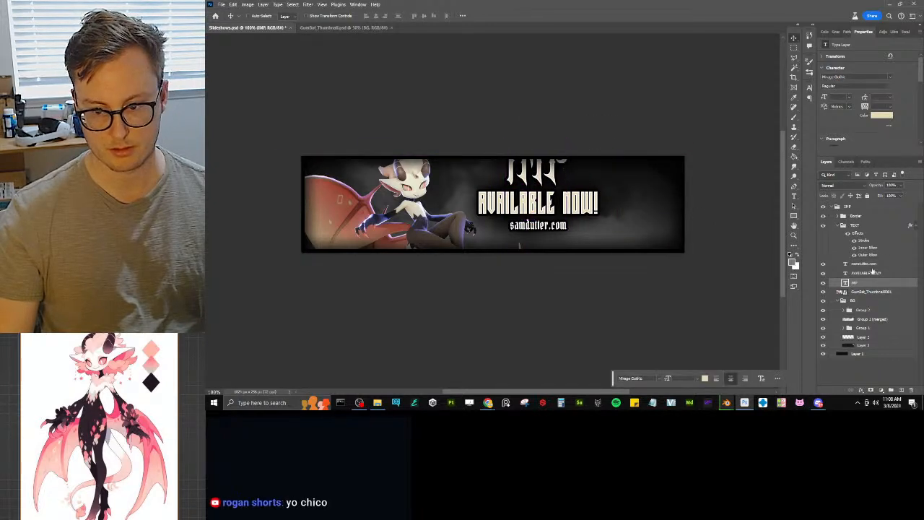
pyautogui.click(870, 265)
pyautogui.keyDown('shift'); pyautogui.click(870, 284); pyautogui.keyUp('shift')
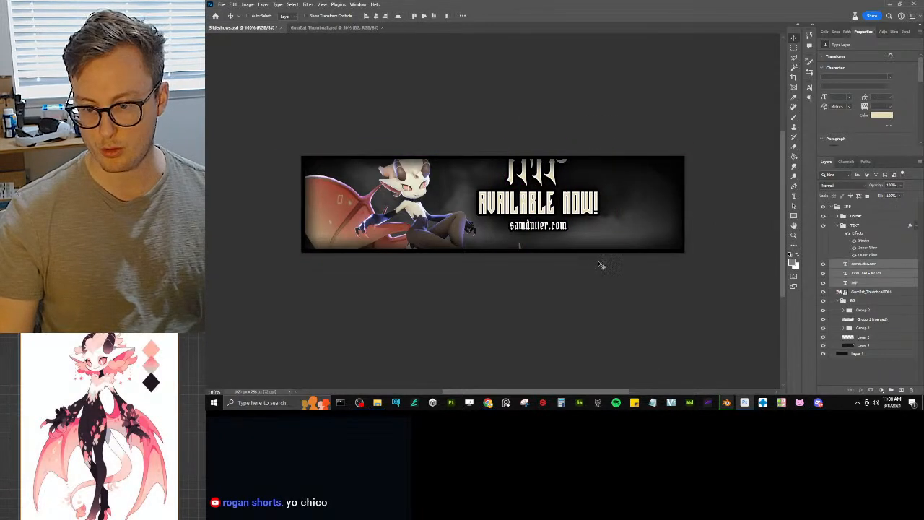
pyautogui.hotkey('ctrl', 't')
pyautogui.moveTo(597, 139); pyautogui.dragTo(585, 149)
pyautogui.moveTo(571, 186); pyautogui.dragTo(602, 202)
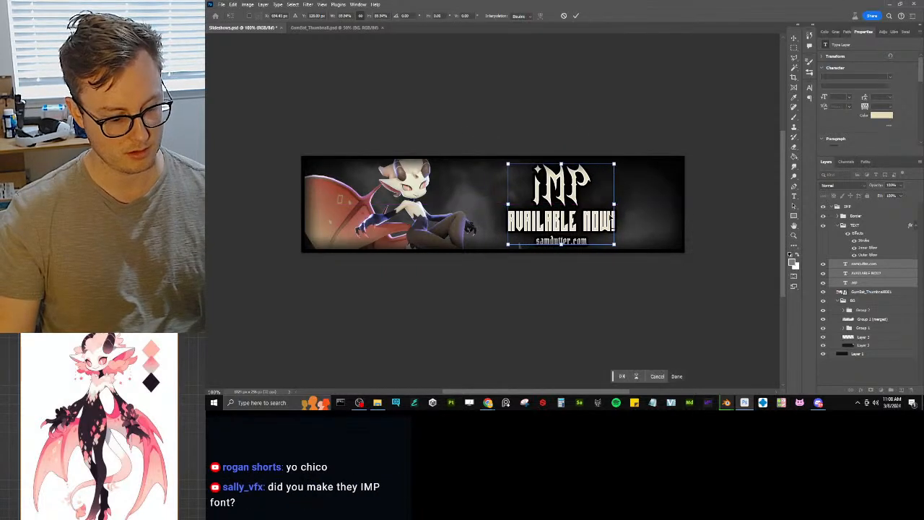
pyautogui.press('Return')
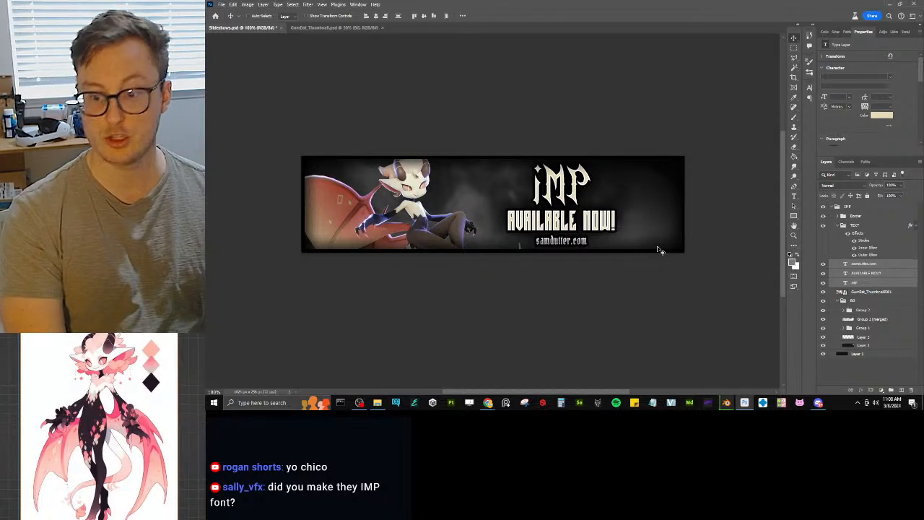
# Step: Move the website address text slightly to the right below the "AVAILABLE NOW!" text
pyautogui.click(866, 264)
pyautogui.moveTo(586, 245); pyautogui.dragTo(598, 262)
pyautogui.hotkey('ctrl', 't')
pyautogui.press('Return')
# Step: Check the font used by the iMP title without editing its text
pyautogui.press('t')
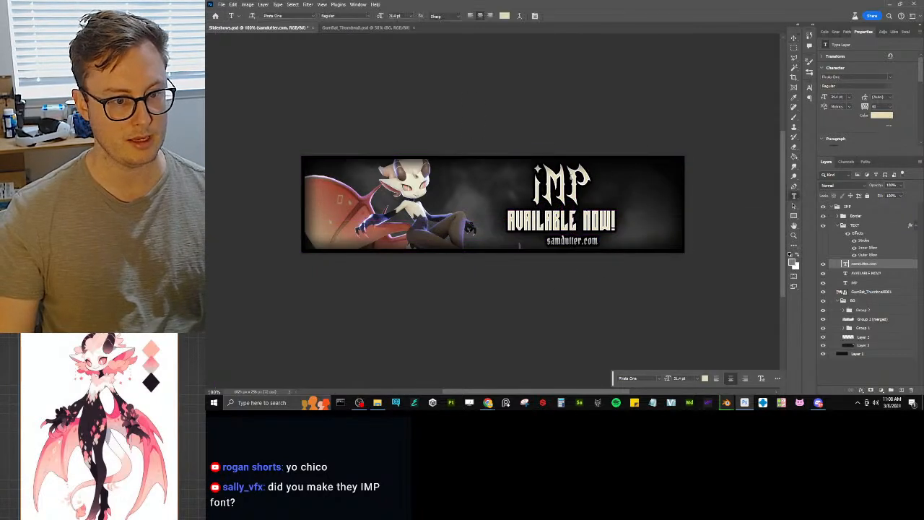
pyautogui.click(582, 182)
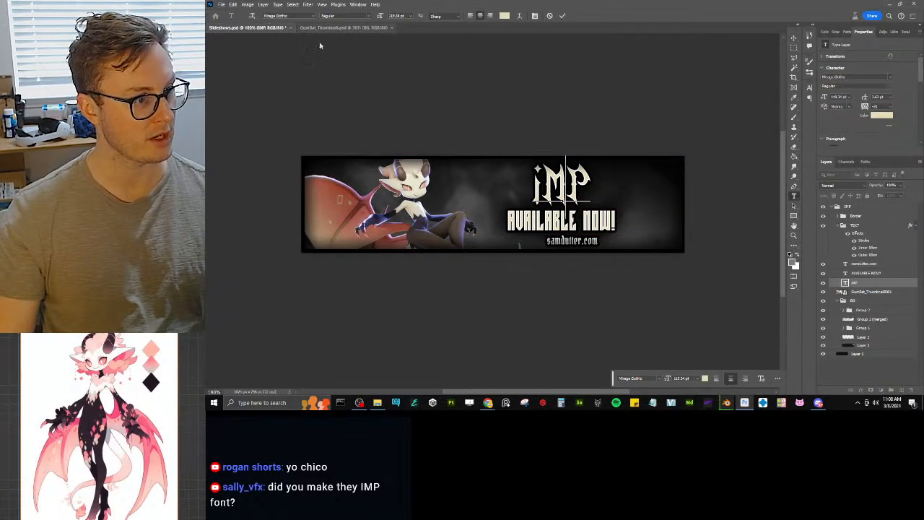
pyautogui.click(654, 294)
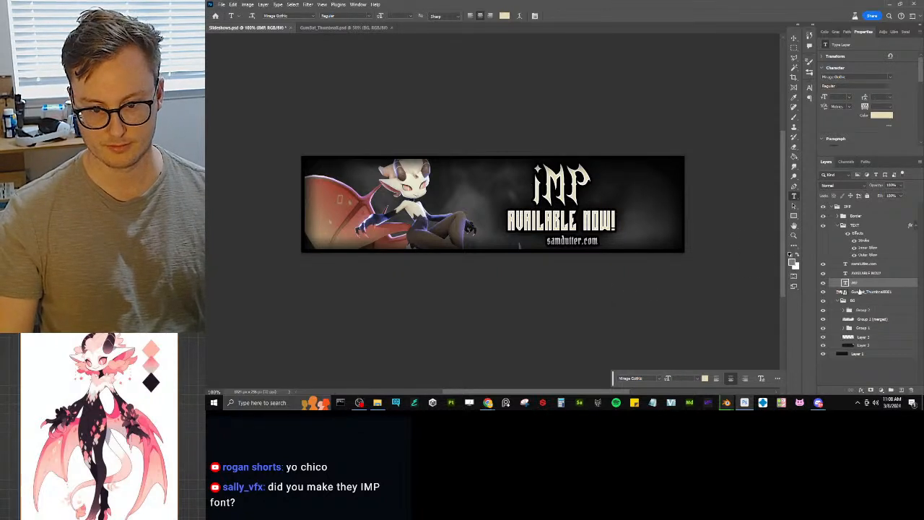
# Step: Move the Border group below the TEXT group and hide the TEXT group's inner glow effect
pyautogui.click(838, 226)
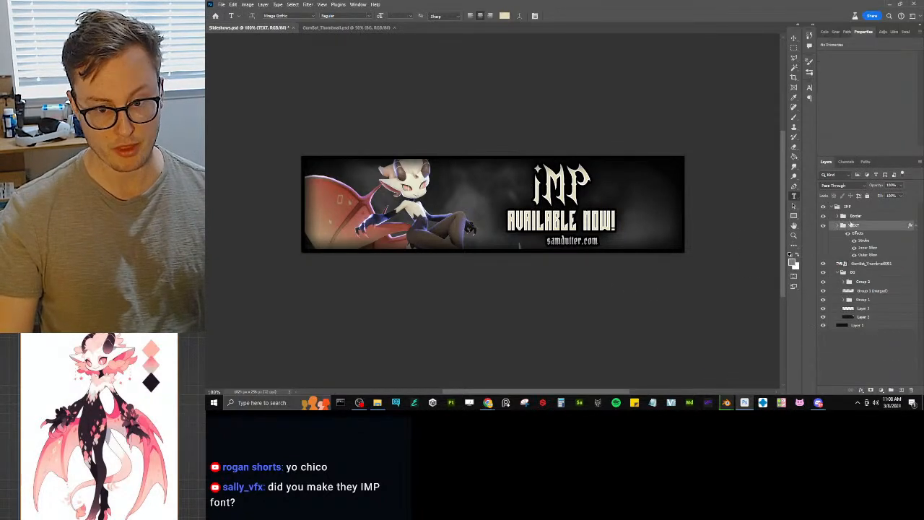
pyautogui.click(872, 218)
pyautogui.moveTo(868, 218); pyautogui.dragTo(874, 264)
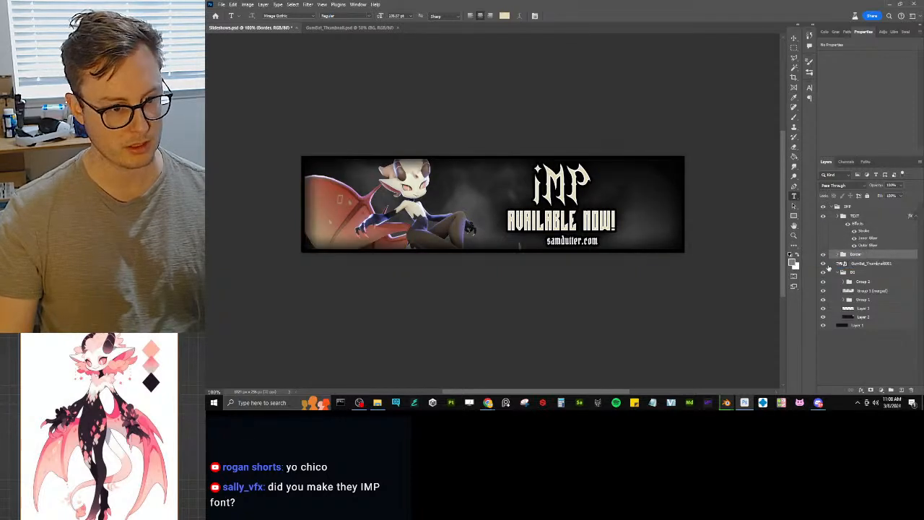
pyautogui.click(856, 217)
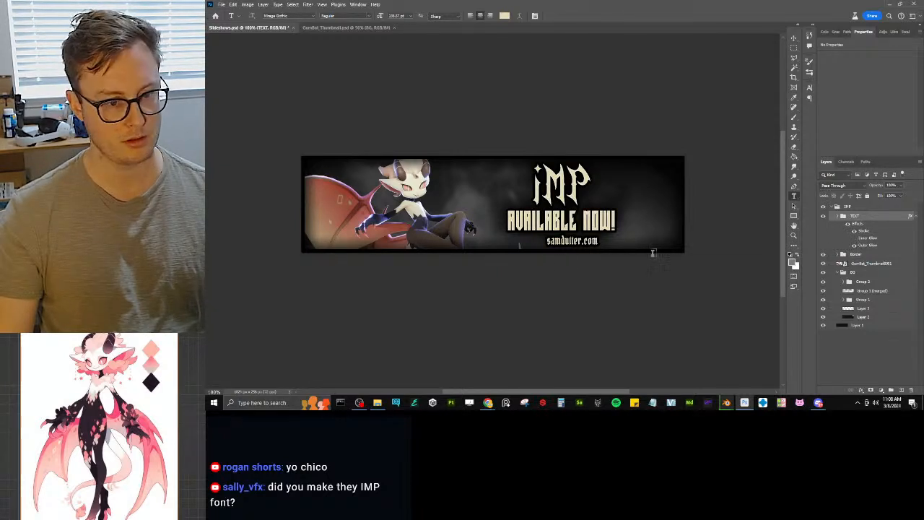
# Step: Enlarge the website address text to roughly the width of "AVAILABLE NOW!" and place it directly beneath that text
pyautogui.click(842, 215)
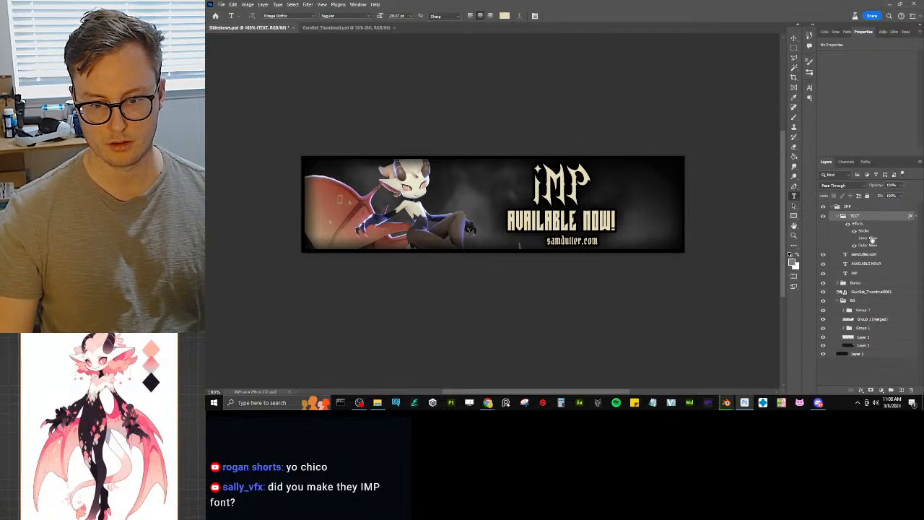
pyautogui.click(866, 255)
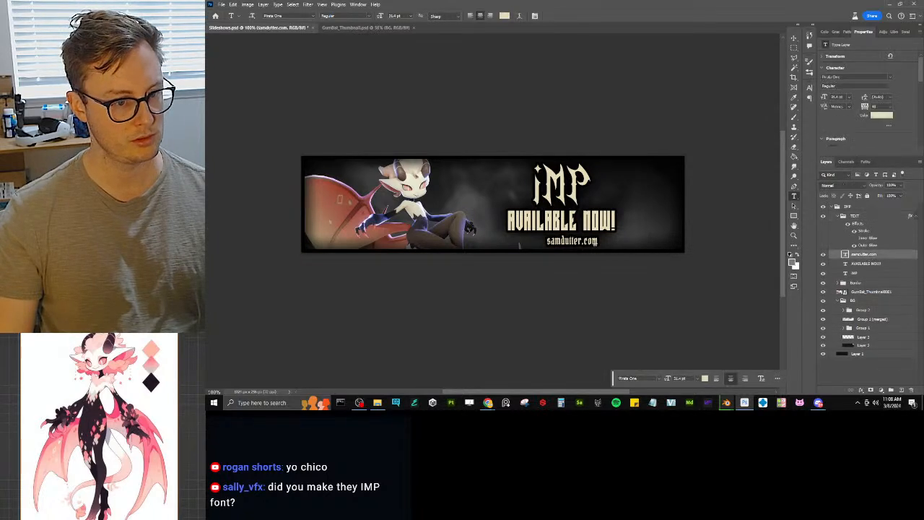
pyautogui.press('v')
pyautogui.moveTo(609, 243)
pyautogui.mouseDown()
pyautogui.moveTo(637, 230)
pyautogui.moveTo(568, 241)
pyautogui.moveTo(612, 224)
pyautogui.moveTo(629, 228)
pyautogui.moveTo(603, 235)
pyautogui.mouseUp()
pyautogui.hotkey('ctrl', 't')
pyautogui.press('Return')
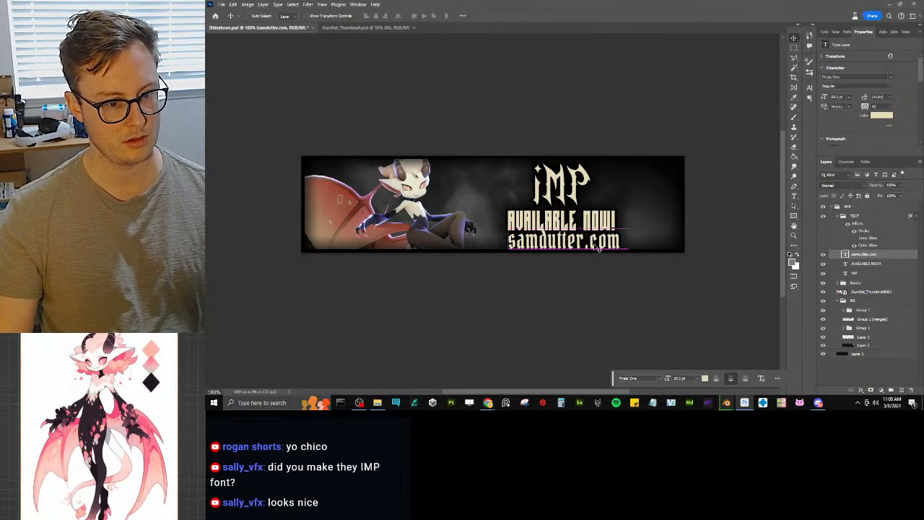
pyautogui.hotkey('shift', 'Down')
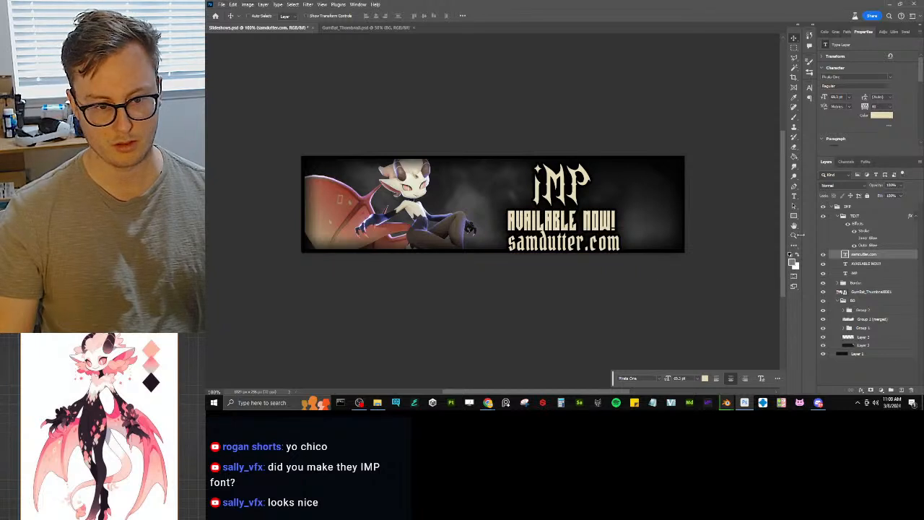
# Step: Scale down the iMP title, "AVAILABLE NOW!" and website address together slightly and shift them up within the banner
pyautogui.click(866, 272)
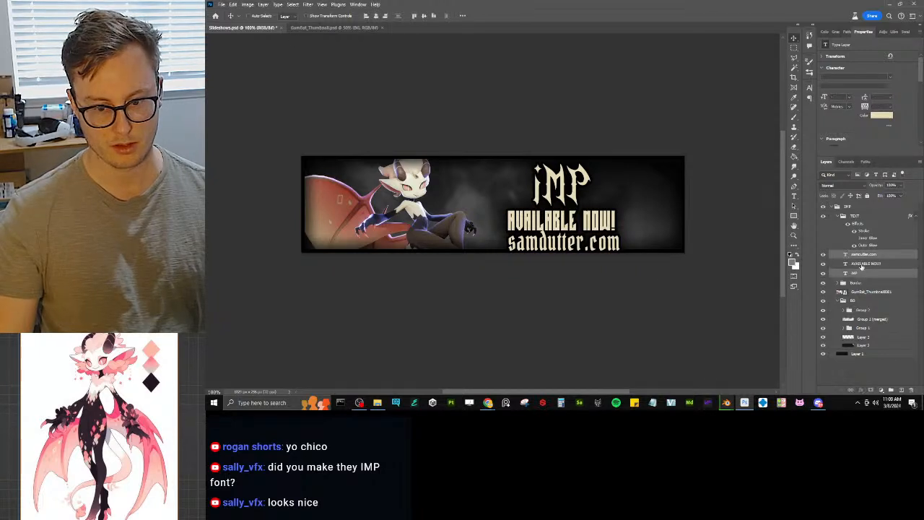
pyautogui.keyDown('shift'); pyautogui.click(866, 262); pyautogui.keyUp('shift')
pyautogui.hotkey('ctrl', 't')
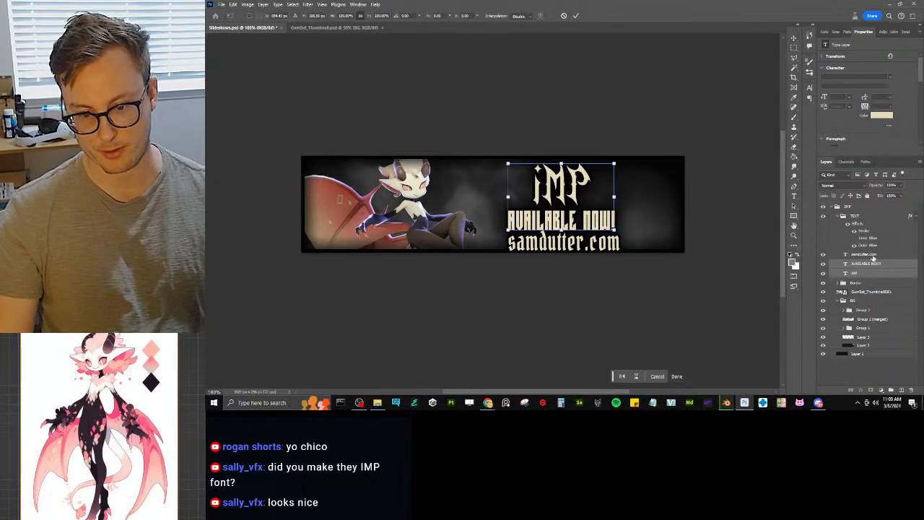
pyautogui.press('Return')
pyautogui.hotkey('ctrl', 't')
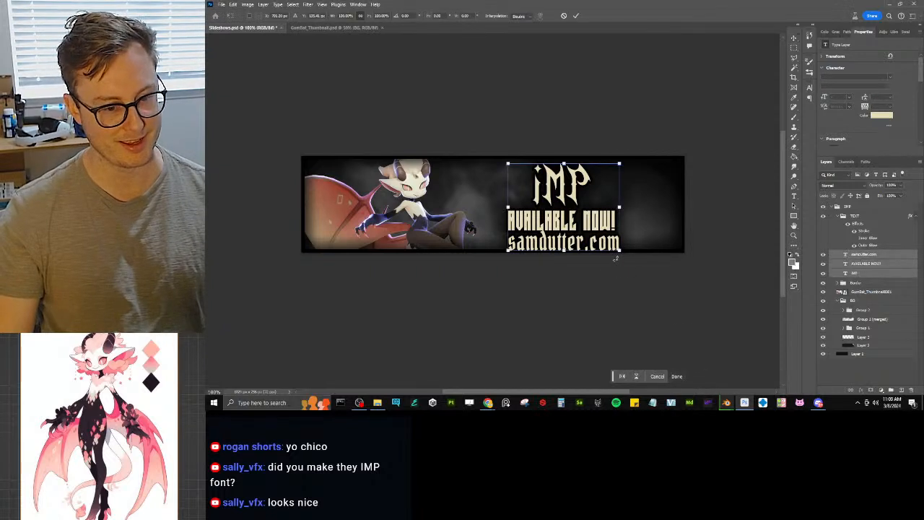
pyautogui.moveTo(618, 251)
pyautogui.mouseDown()
pyautogui.moveTo(626, 254)
pyautogui.moveTo(611, 246)
pyautogui.mouseUp()
pyautogui.moveTo(594, 233); pyautogui.dragTo(593, 230)
pyautogui.press('Return')
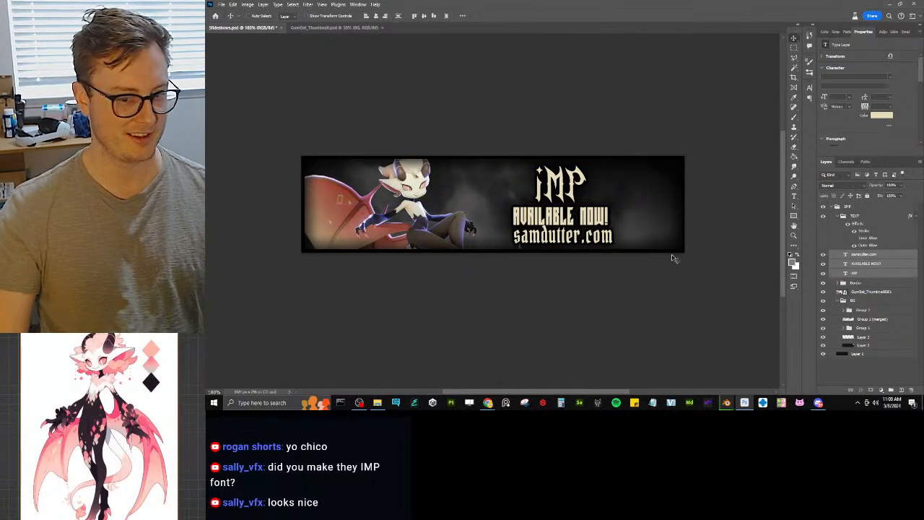
# Step: Nudge the website address slightly down and move "AVAILABLE NOW!" over the character in the banner's lower-left area
pyautogui.click(858, 255)
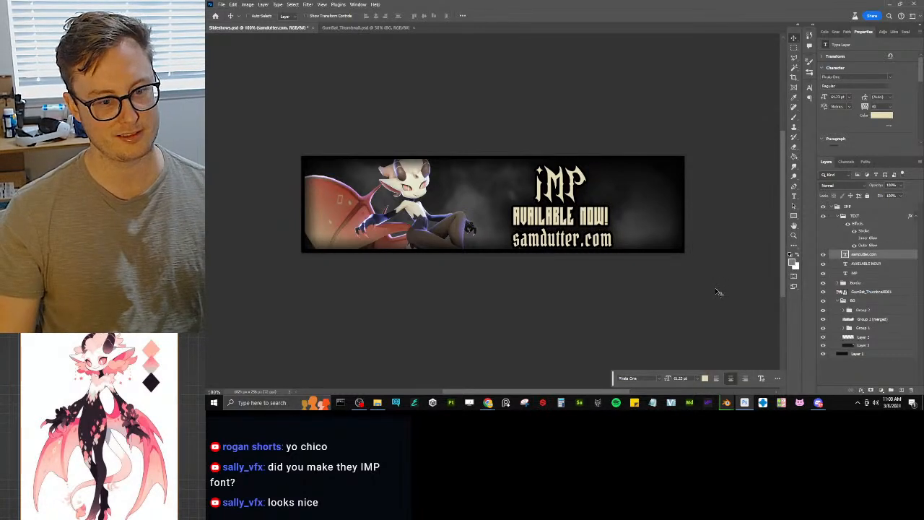
pyautogui.hotkey('ctrl', 'z')
pyautogui.hotkey('ctrl', 'z')
pyautogui.hotkey('ctrl', 'z')
pyautogui.hotkey('ctrl', 'z')
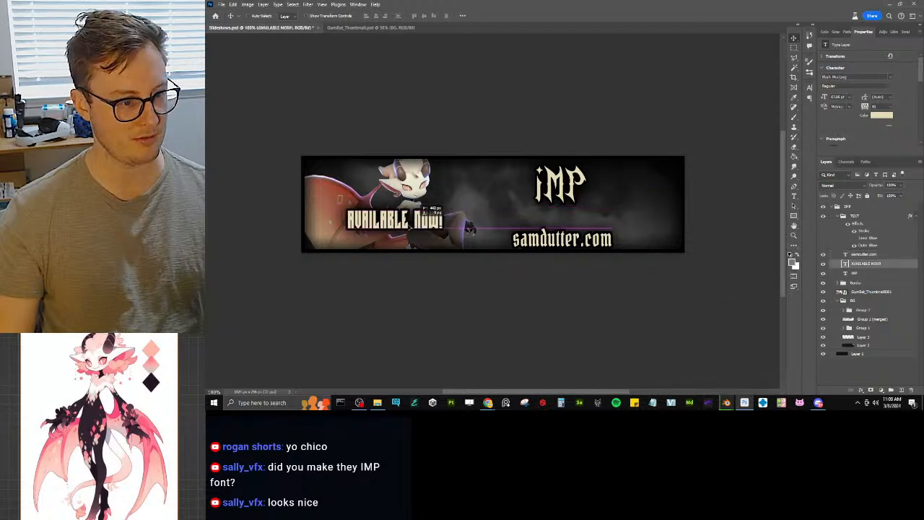
# Step: Move the website address up beneath the iMP title, scale it down slightly and center it under the title
pyautogui.click(863, 254)
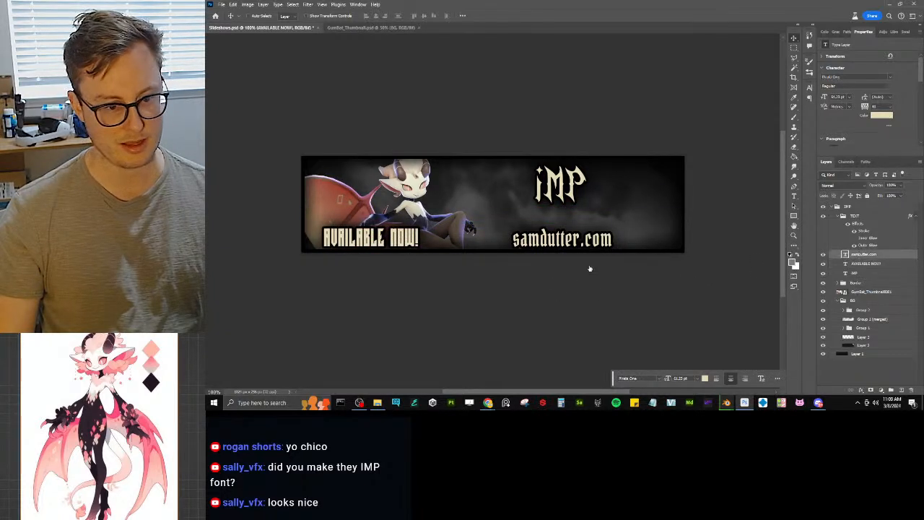
pyautogui.moveTo(587, 266); pyautogui.dragTo(606, 235)
pyautogui.hotkey('ctrl', 't')
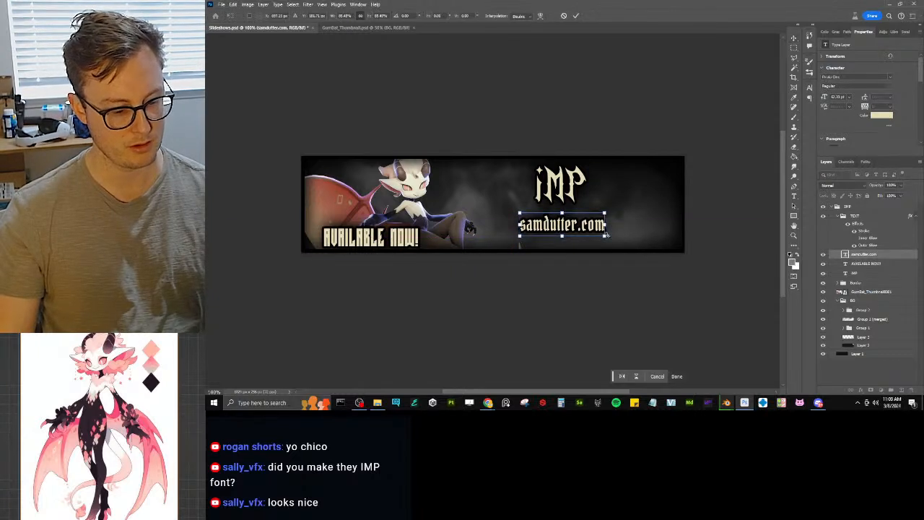
pyautogui.press('Return')
pyautogui.moveTo(567, 202); pyautogui.dragTo(571, 202)
# Step: Move "AVAILABLE NOW!" to the right of the iMP title and reorder its layer below the title and website address layers
pyautogui.click(864, 266)
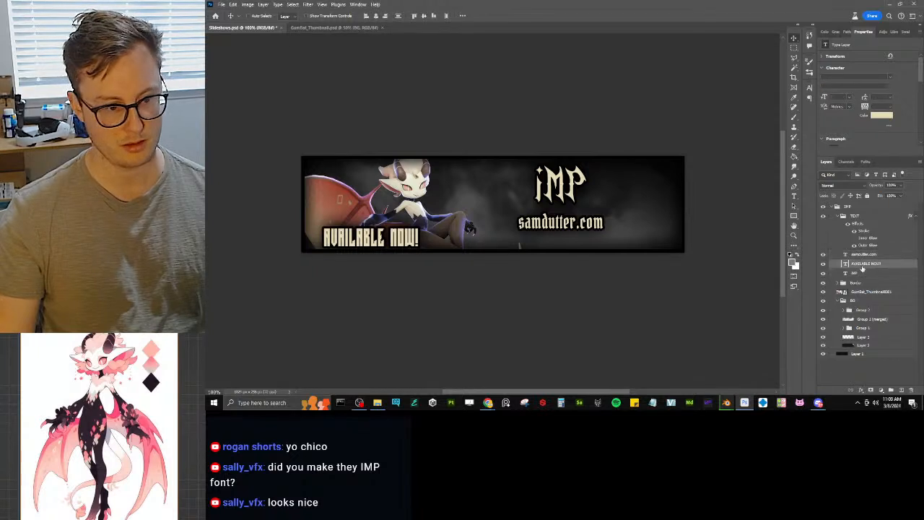
pyautogui.moveTo(374, 249); pyautogui.dragTo(687, 180)
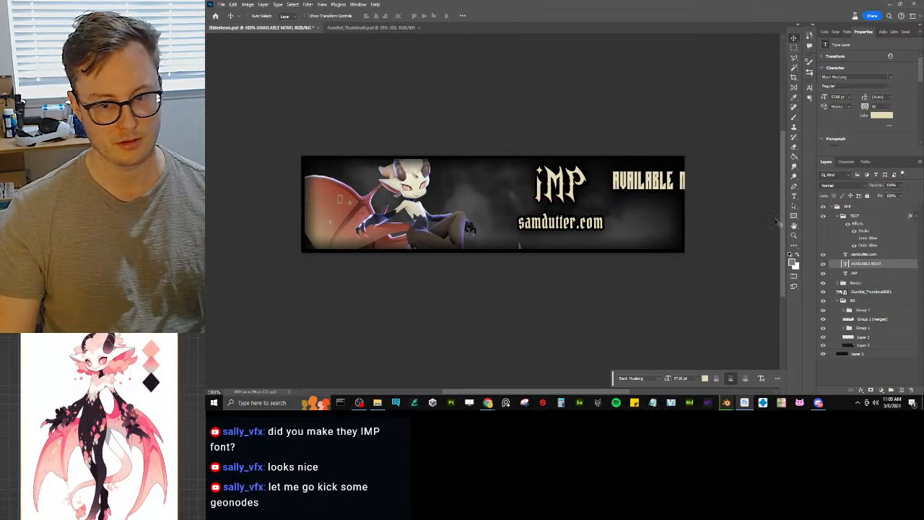
pyautogui.click(870, 273)
pyautogui.moveTo(867, 263); pyautogui.dragTo(866, 253)
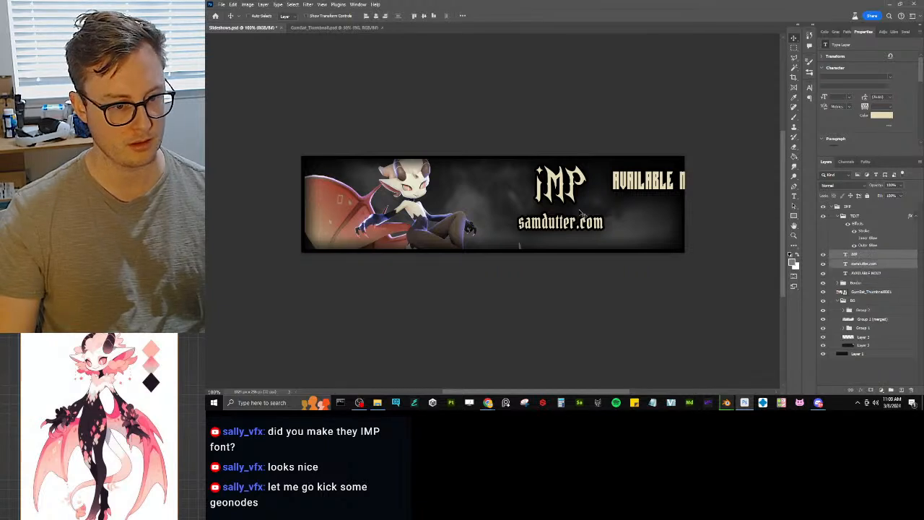
# Step: Shift the iMP title and website address together down and left toward the character, and nudge the address up closer to the title
pyautogui.moveTo(582, 205); pyautogui.dragTo(556, 216)
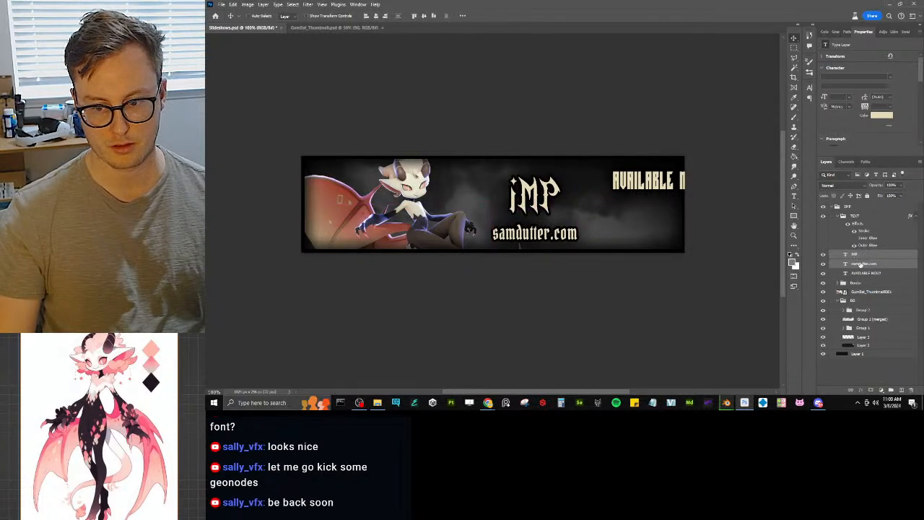
pyautogui.click(860, 265)
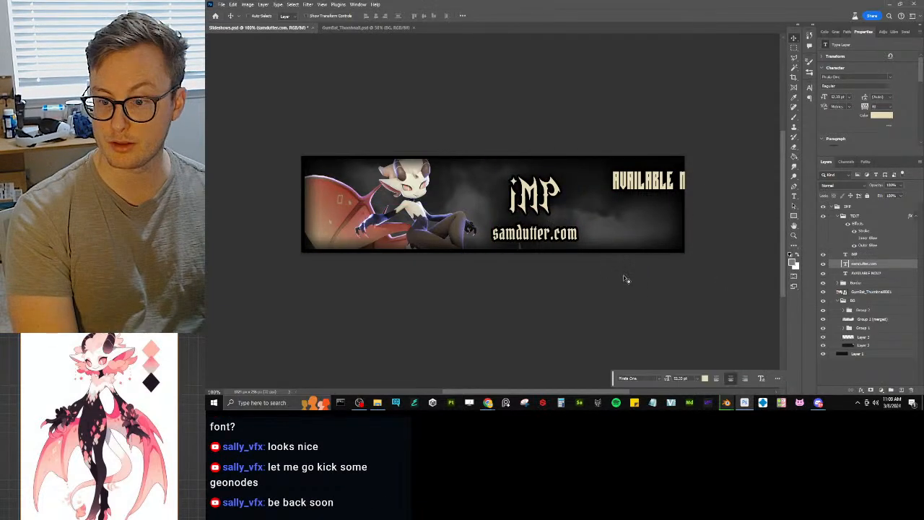
pyautogui.press('Up')
pyautogui.press('Up')
pyautogui.press('Up')
pyautogui.press('Up')
pyautogui.press('Left')
pyautogui.press('Left')
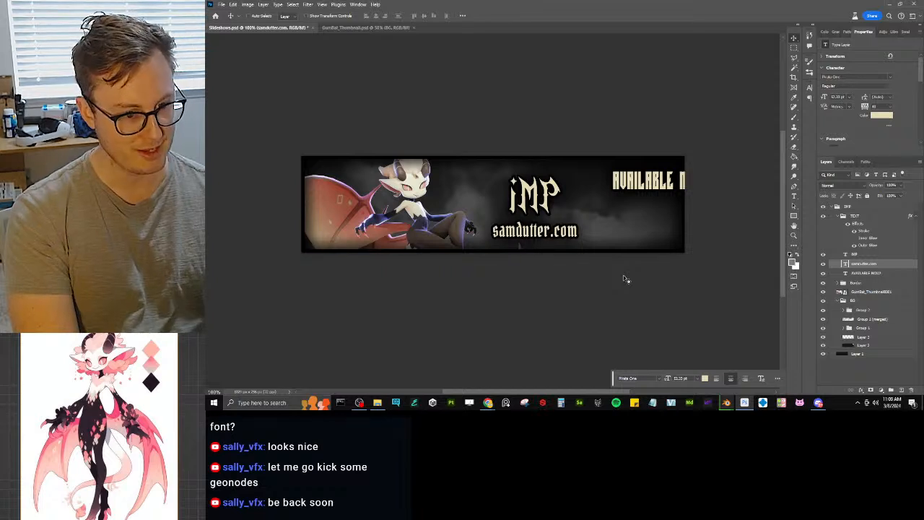
pyautogui.press('Left')
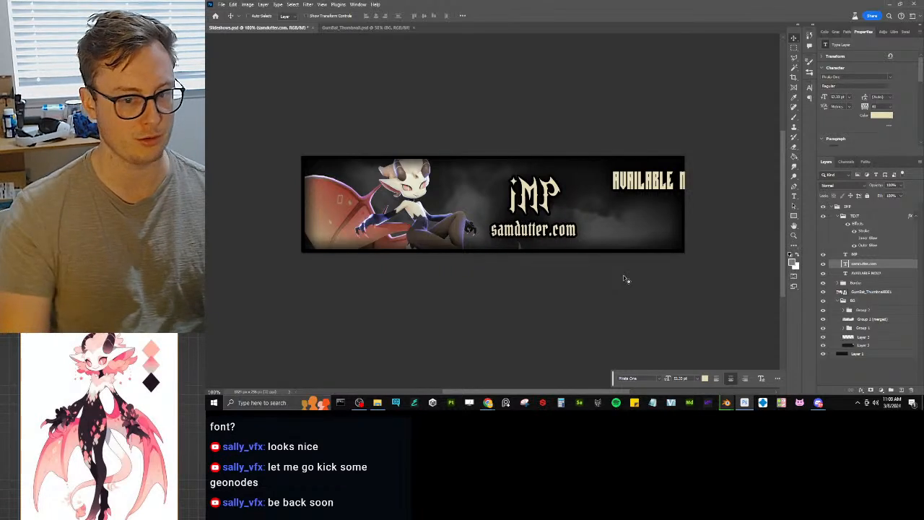
pyautogui.moveTo(559, 244)
pyautogui.mouseDown()
pyautogui.moveTo(523, 236)
pyautogui.moveTo(558, 239)
pyautogui.mouseUp()
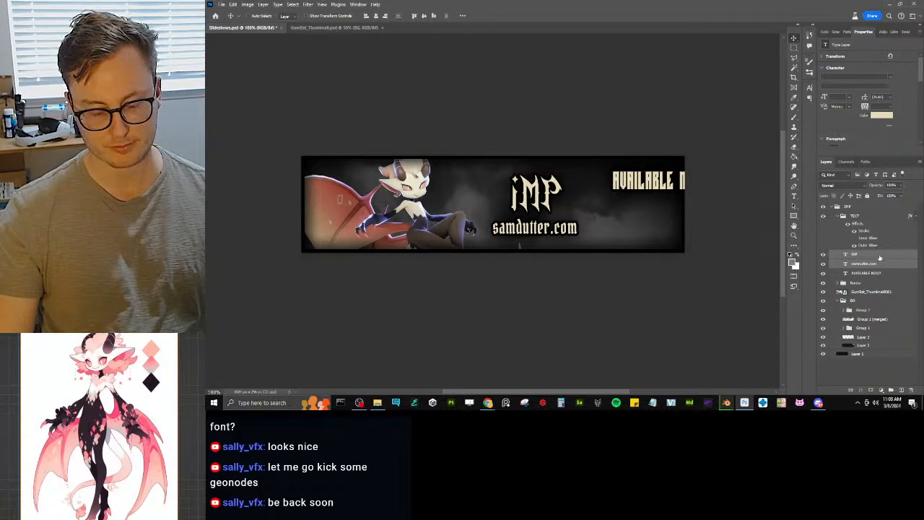
pyautogui.click(879, 257)
# Step: Rotate the character image clockwise to about 12° and shift it slightly right in the banner
pyautogui.click(871, 292)
pyautogui.hotkey('ctrl', 't')
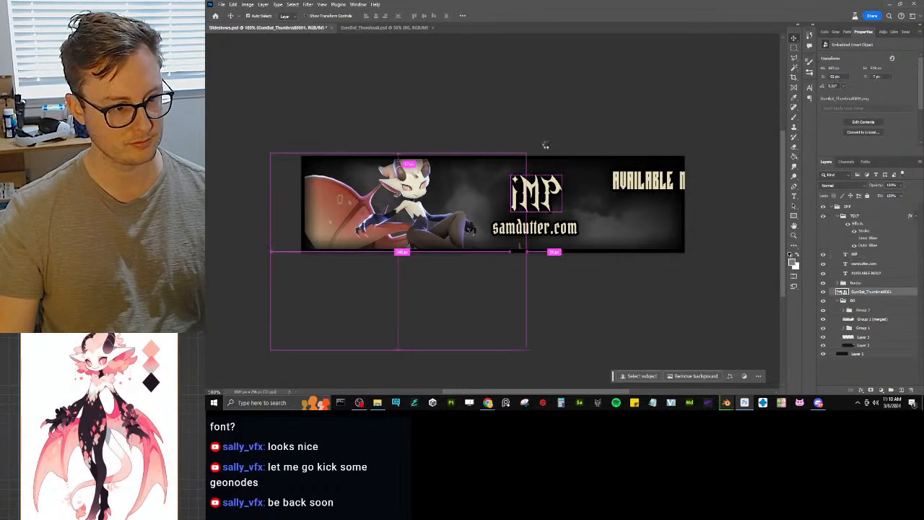
pyautogui.moveTo(544, 145); pyautogui.dragTo(570, 168)
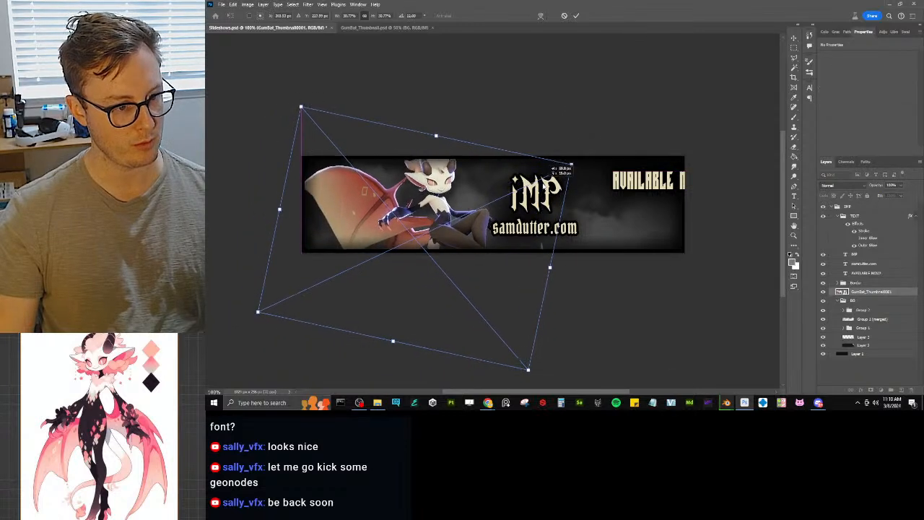
pyautogui.press('Escape')
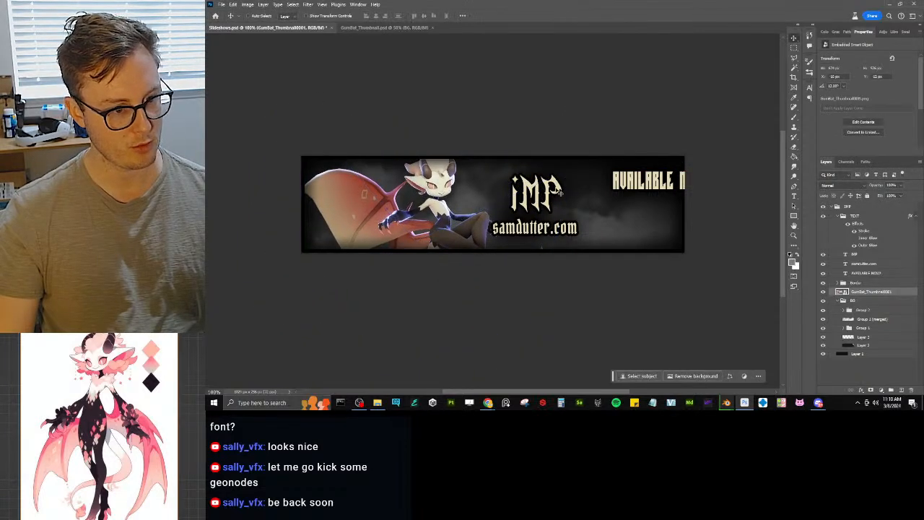
# Step: Transform the character image again, adjusting its rotation and moving it to the middle of the banner
pyautogui.hotkey('ctrl', 't')
pyautogui.moveTo(608, 143); pyautogui.dragTo(600, 160)
pyautogui.moveTo(507, 202); pyautogui.dragTo(516, 193)
pyautogui.moveTo(636, 160); pyautogui.dragTo(586, 144)
pyautogui.moveTo(517, 195); pyautogui.dragTo(654, 227)
pyautogui.press('Return')
# Step: Move the iMP title and website address together to the right of the character
pyautogui.click(876, 265)
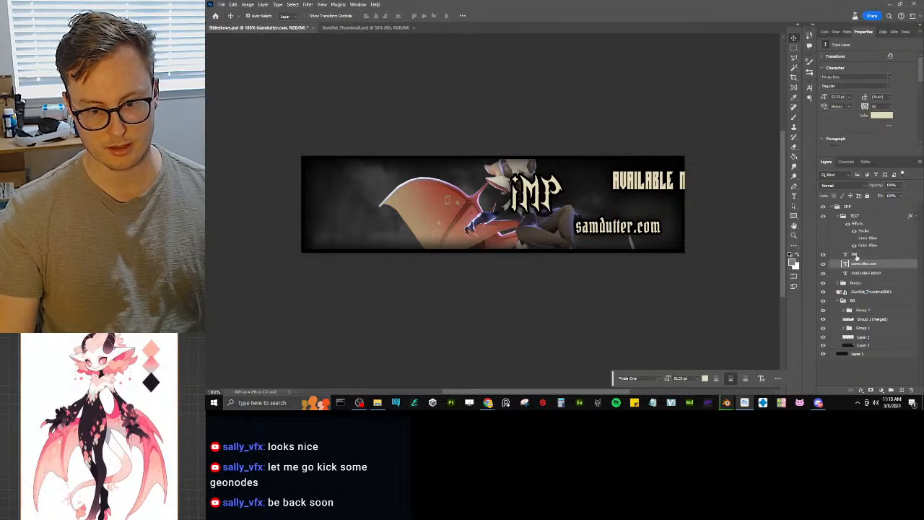
pyautogui.hotkey('ctrl', 'z')
pyautogui.keyDown('ctrl'); pyautogui.click(856, 255); pyautogui.keyUp('ctrl')
pyautogui.moveTo(531, 203); pyautogui.dragTo(628, 186)
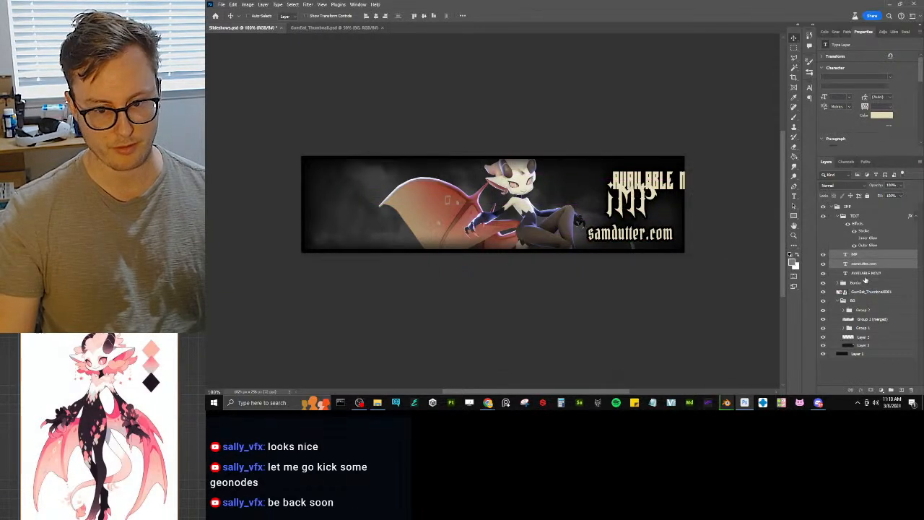
# Step: Move "AVAILABLE NOW!" to the banner's left side beside the character and enlarge it to about 74 pt
pyautogui.click(866, 273)
pyautogui.moveTo(653, 157); pyautogui.dragTo(432, 197)
pyautogui.hotkey('ctrl', 't')
pyautogui.moveTo(378, 225); pyautogui.dragTo(384, 218)
pyautogui.press('Return')
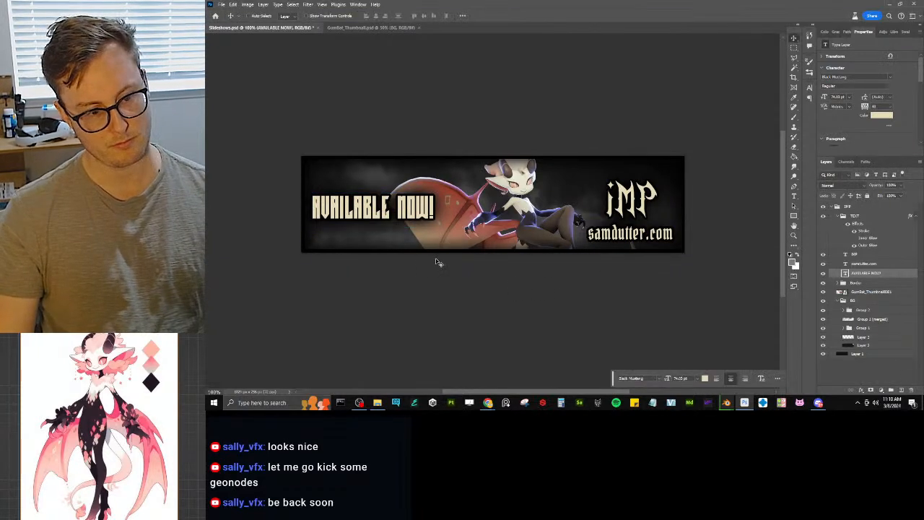
# Step: Start a quick PNG export of the banner and choose the 2024 > Stream > Slideshow folder as its destination
pyautogui.click(220, 5)
pyautogui.moveTo(289, 132)
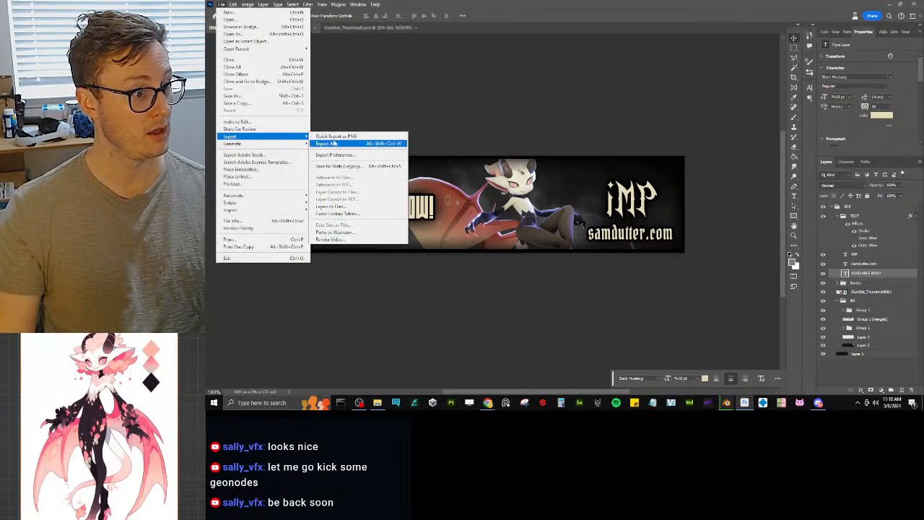
pyautogui.click(337, 139)
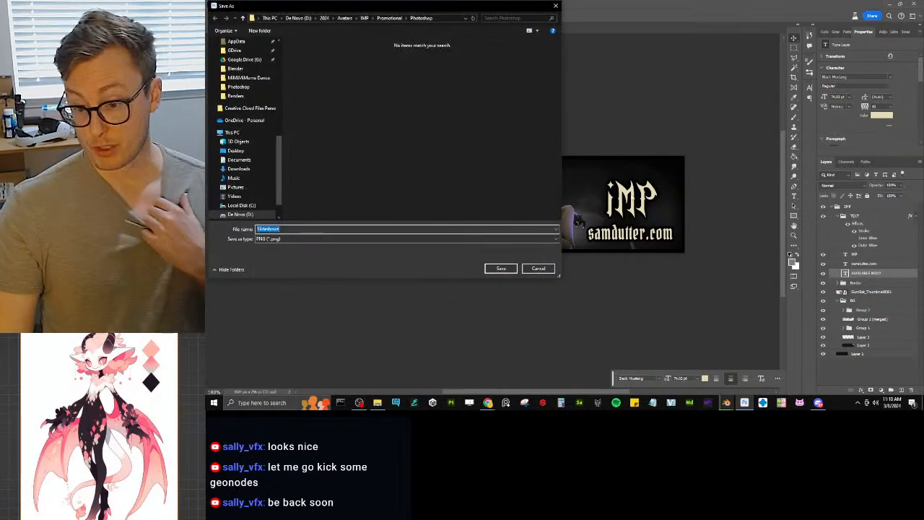
pyautogui.click(388, 19)
pyautogui.doubleClick(337, 93)
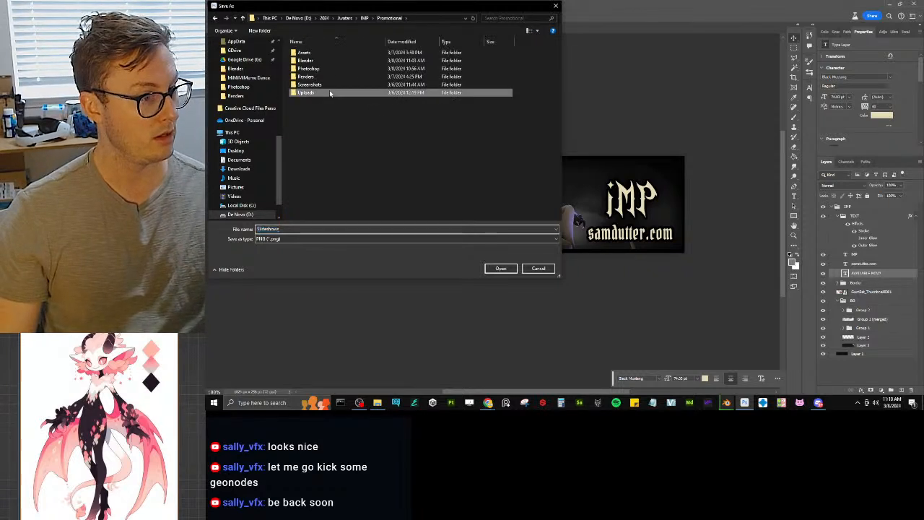
pyautogui.click(326, 19)
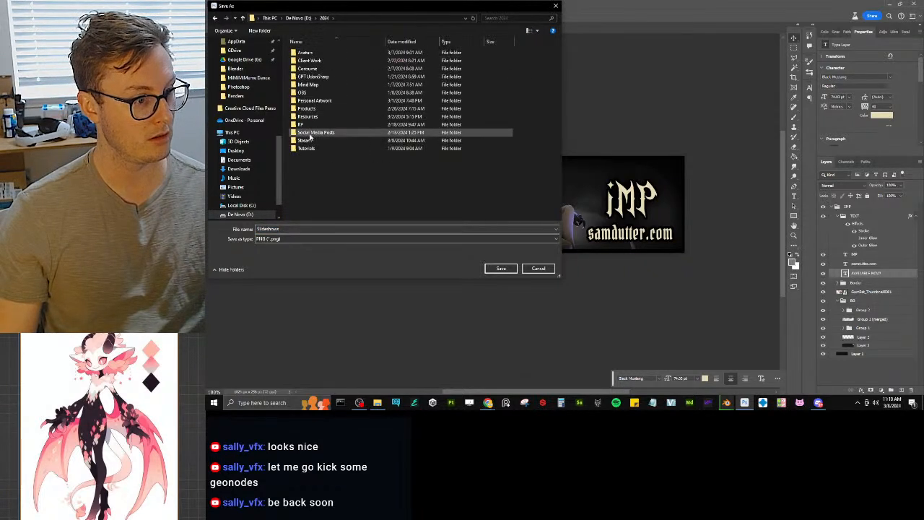
pyautogui.doubleClick(311, 140)
pyautogui.doubleClick(307, 77)
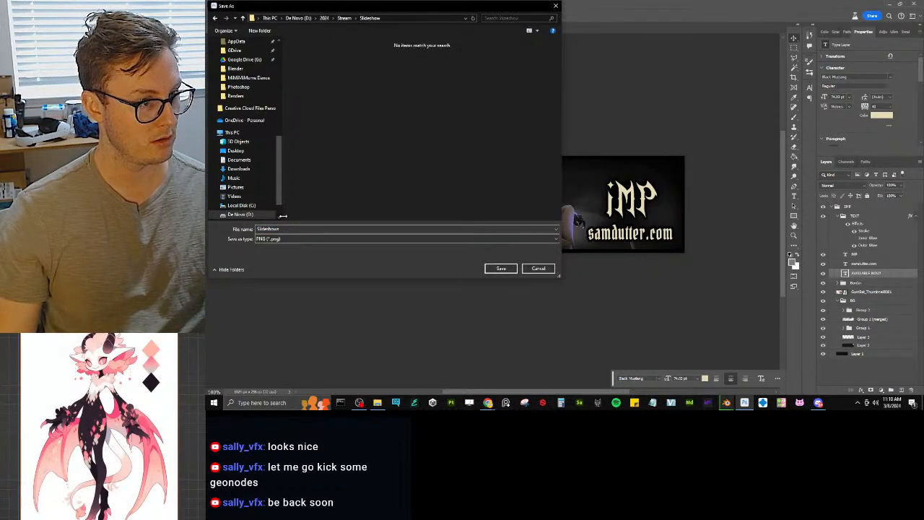
# Step: Name the exported PNG "Slideshows_01_IMP" and save it
pyautogui.click(325, 229)
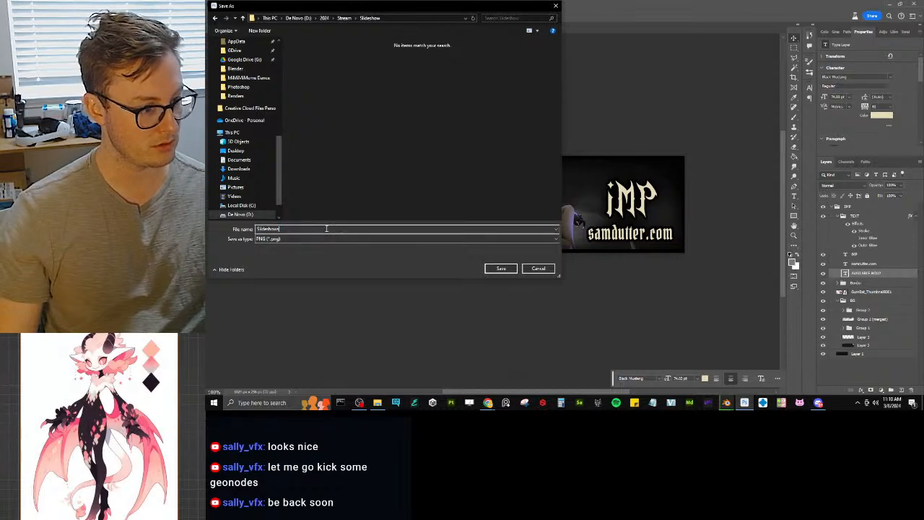
pyautogui.write('0')
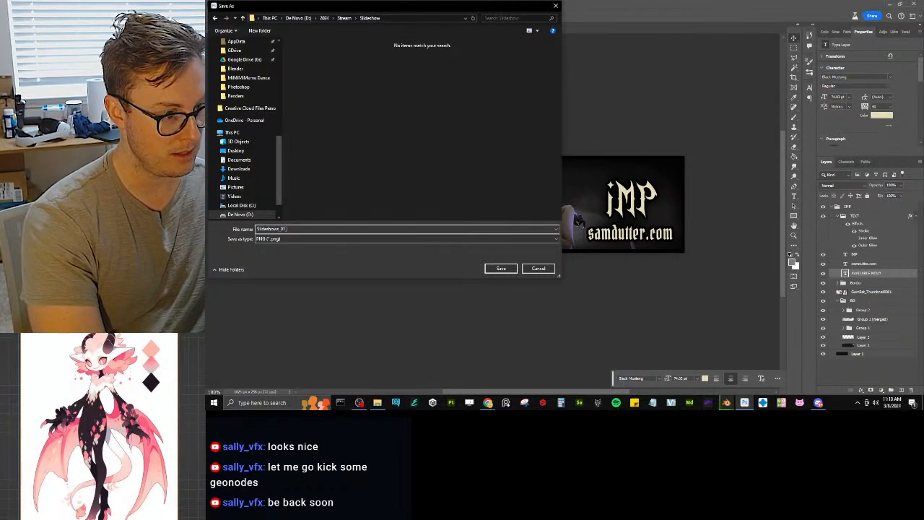
pyautogui.write('1 IMP')
pyautogui.press('Return')
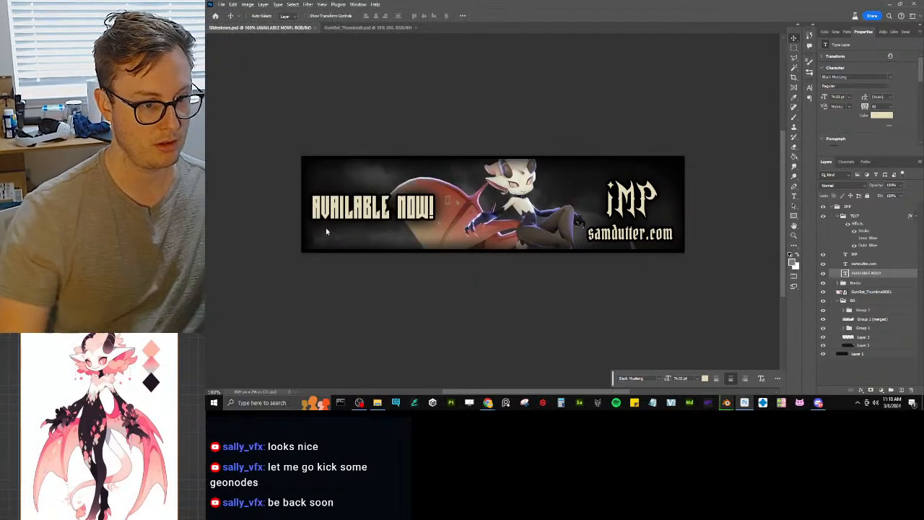
# Step: Switch to OBS, scale the 2024_Slideshow source down slightly and reposition it in the area beneath the desktop capture
pyautogui.click(366, 406)
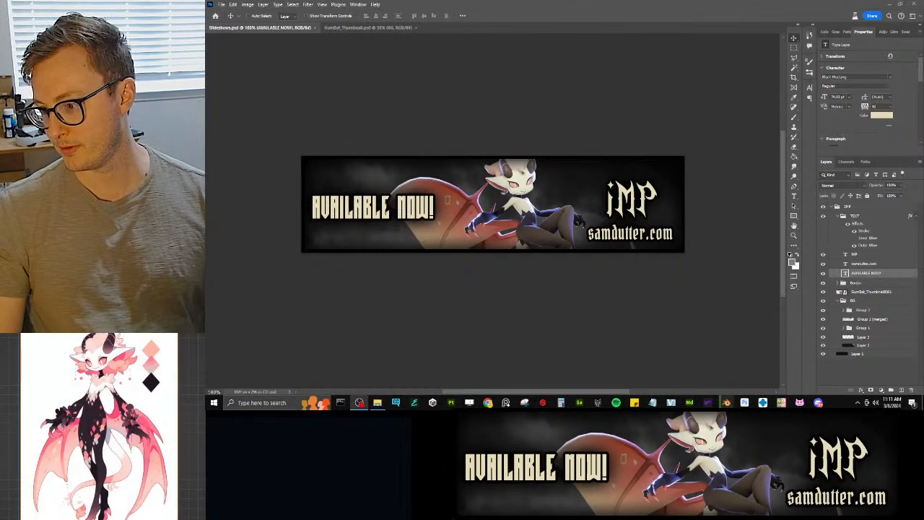
pyautogui.moveTo(917, 390); pyautogui.dragTo(462, 2)
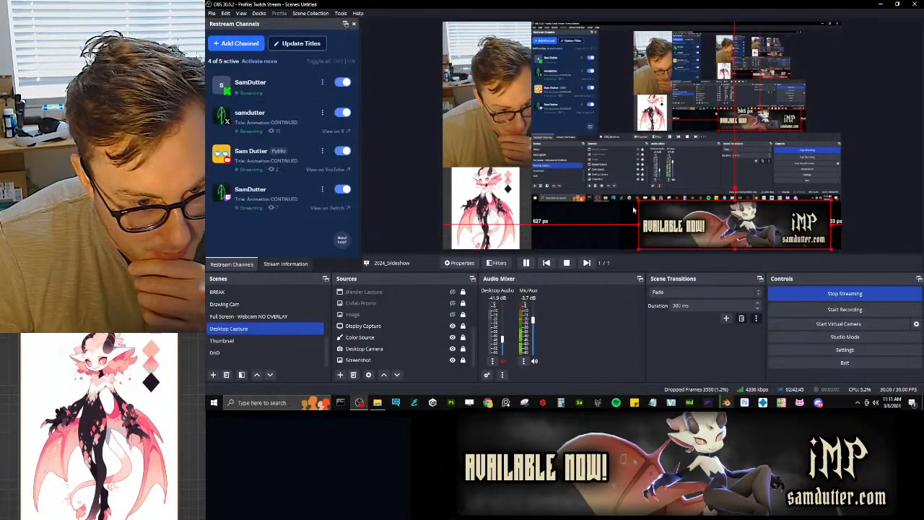
pyautogui.moveTo(739, 219); pyautogui.dragTo(750, 221)
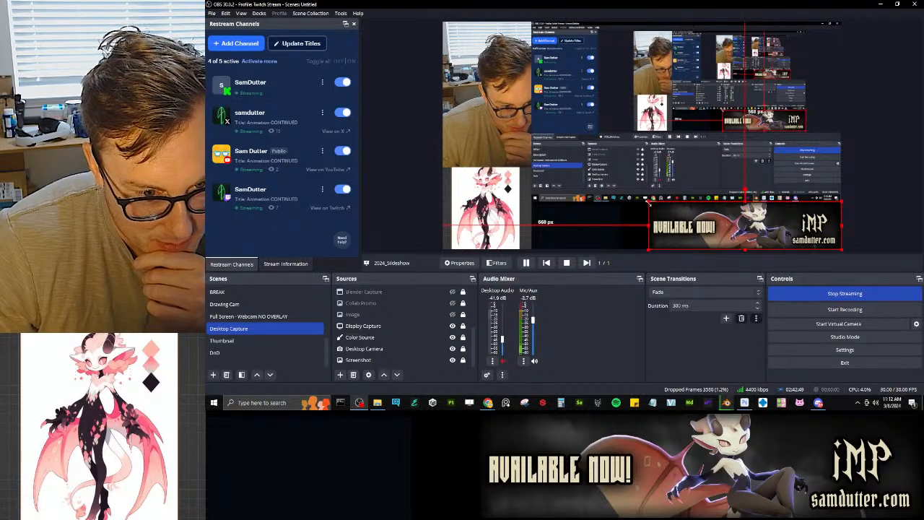
pyautogui.moveTo(647, 203)
pyautogui.mouseDown()
pyautogui.moveTo(621, 199)
pyautogui.moveTo(656, 215)
pyautogui.mouseUp()
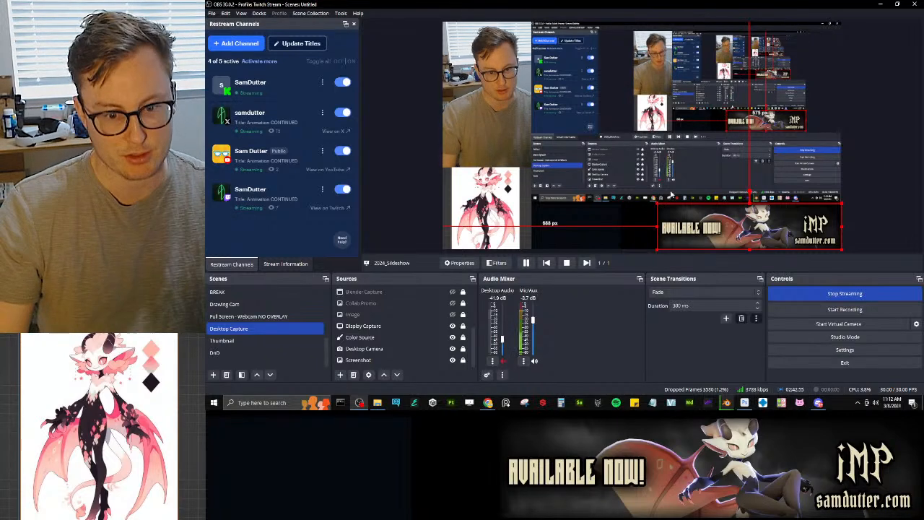
pyautogui.moveTo(739, 225); pyautogui.dragTo(721, 224)
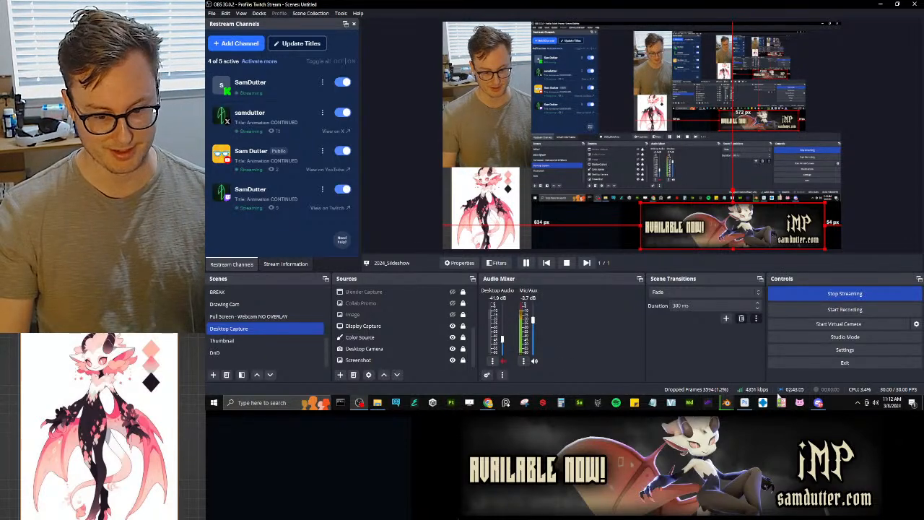
# Step: Return to Photoshop and extend the banner's canvas on its left side with the Crop tool
pyautogui.click(744, 403)
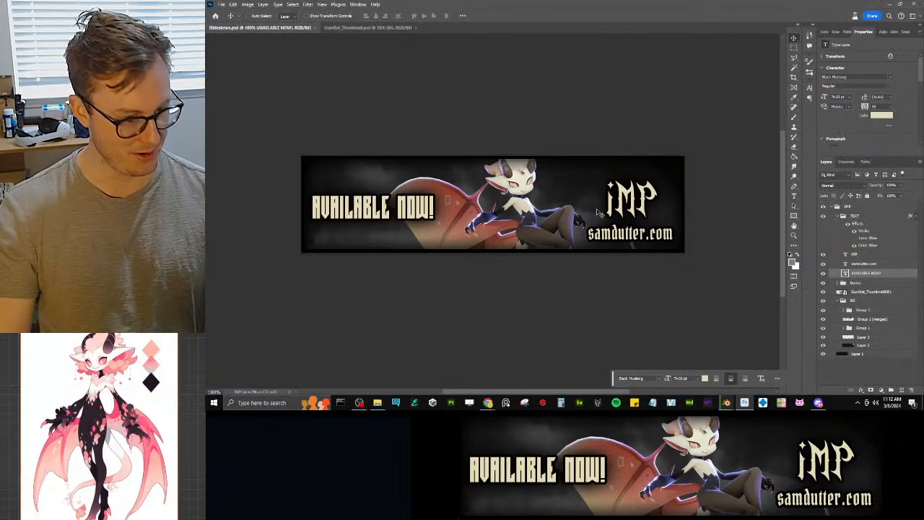
pyautogui.press('c')
pyautogui.moveTo(302, 203); pyautogui.dragTo(267, 207)
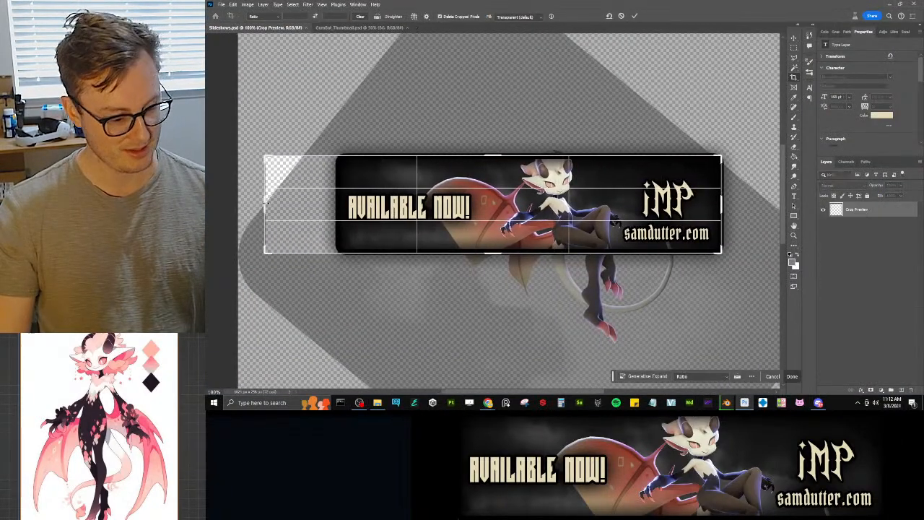
pyautogui.press('Return')
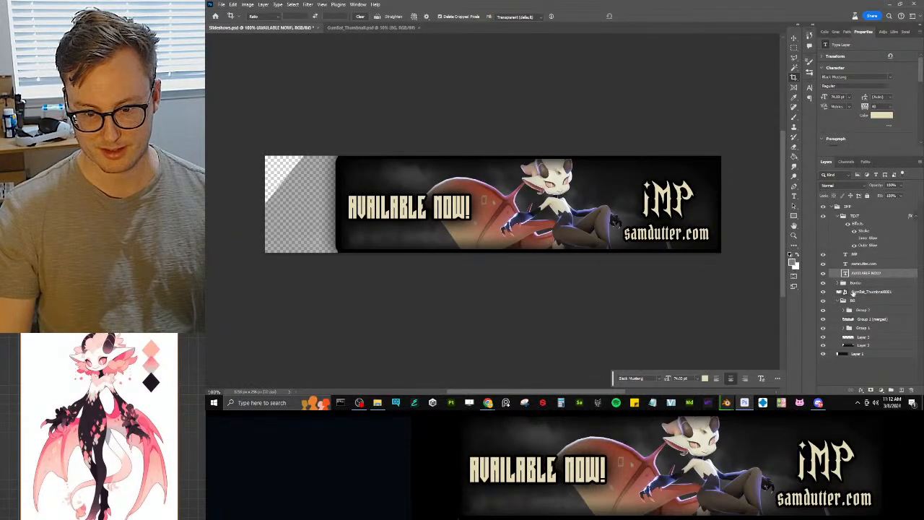
# Step: Stretch the Rectangle 1 shape in the Border group to the left edge of the widened canvas
pyautogui.click(837, 283)
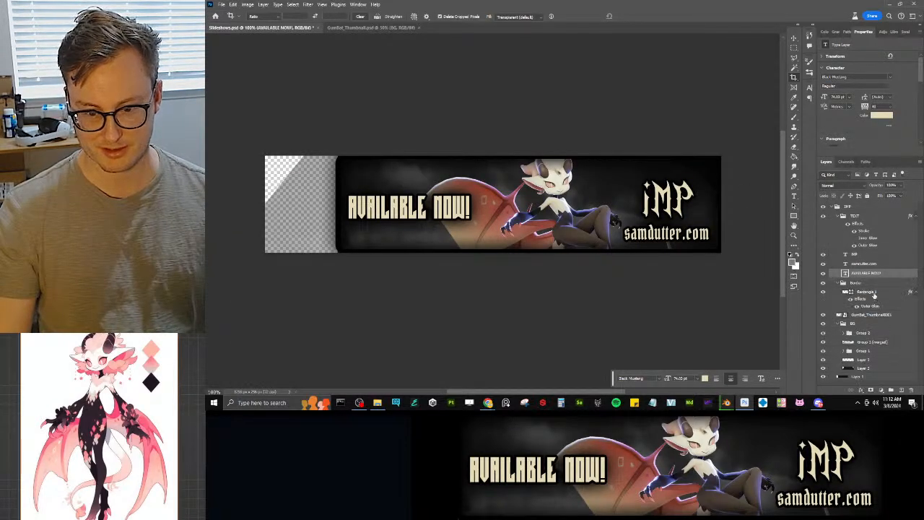
pyautogui.click(870, 291)
pyautogui.hotkey('ctrl', 't')
pyautogui.moveTo(335, 202); pyautogui.dragTo(265, 204)
pyautogui.press('c')
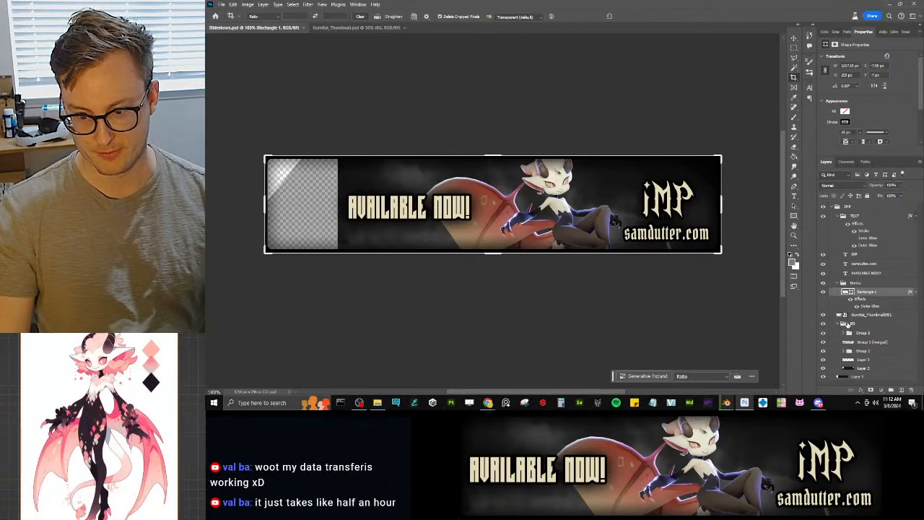
# Step: Stretch the bottom background layer, Layer 1, to the left until it fills the canvas's empty extension
pyautogui.click(852, 324)
pyautogui.press('v')
pyautogui.moveTo(572, 236); pyautogui.dragTo(604, 235)
pyautogui.click(855, 378)
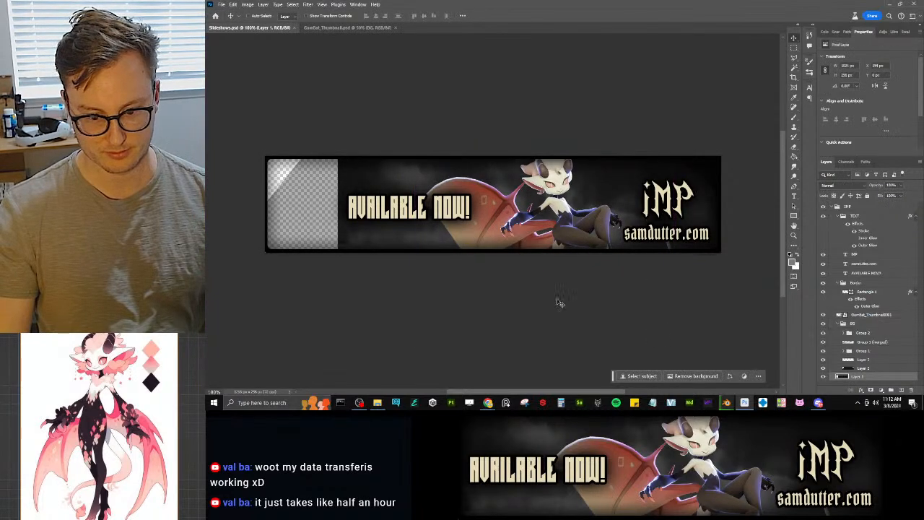
pyautogui.hotkey('ctrl', 't')
pyautogui.keyDown('shift'); pyautogui.moveTo(336, 206); pyautogui.dragTo(260, 213); pyautogui.keyUp('shift')
pyautogui.press('Return')
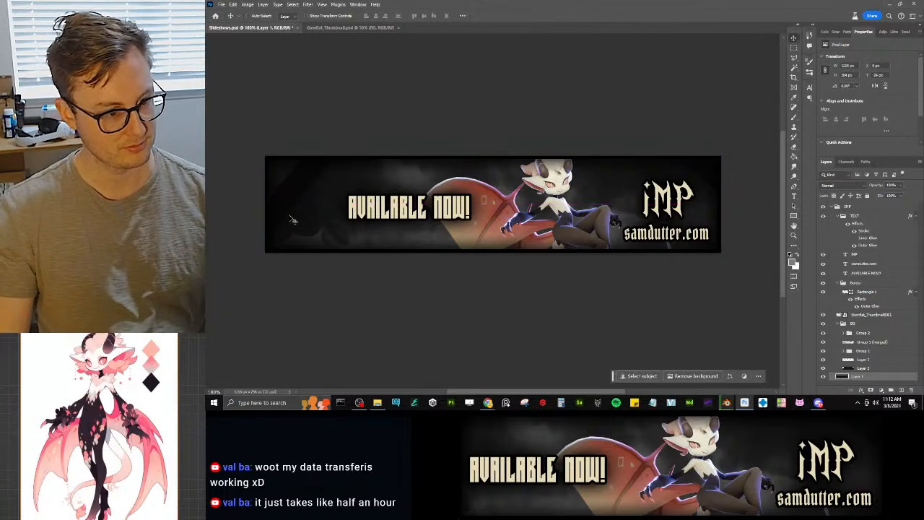
# Step: Toggle the visibility of Layer 2 and the other BG layers and groups to examine each one's contribution to the backdrop
pyautogui.click(864, 368)
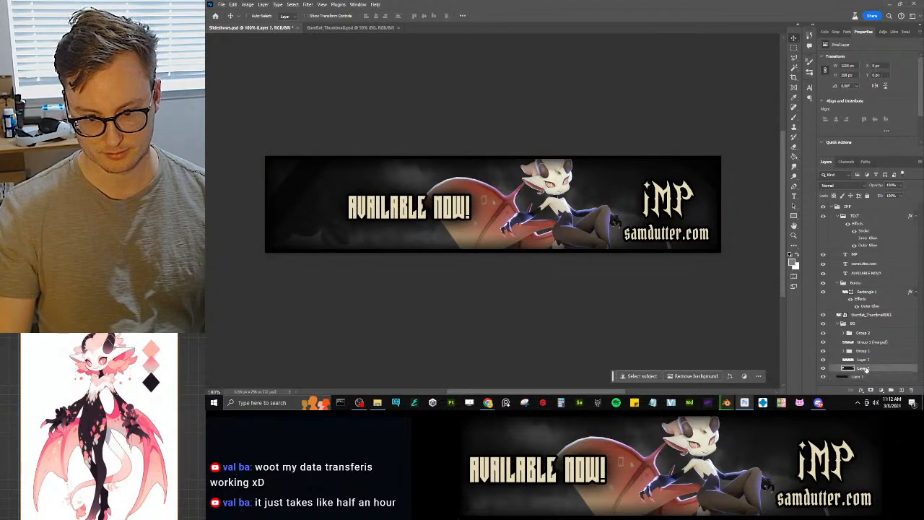
pyautogui.hotkey('ctrl', 't')
pyautogui.press('Escape')
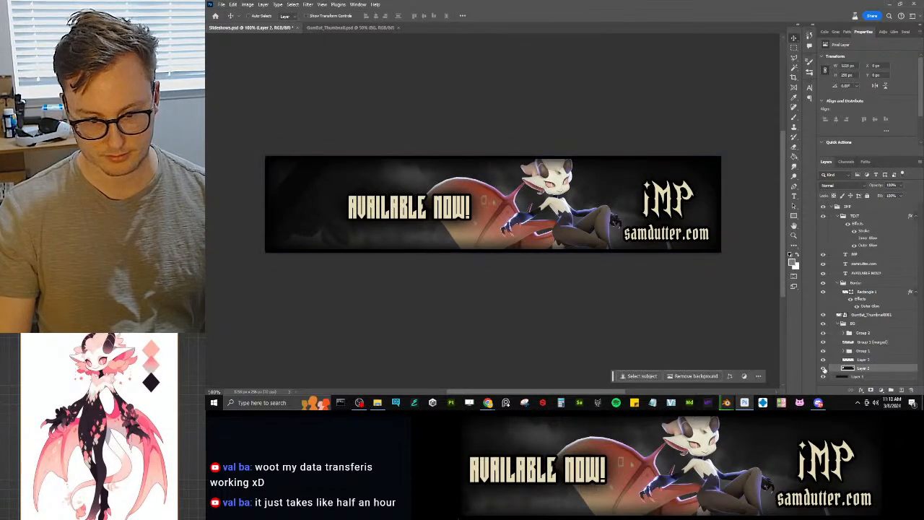
pyautogui.click(824, 369)
pyautogui.click(824, 370)
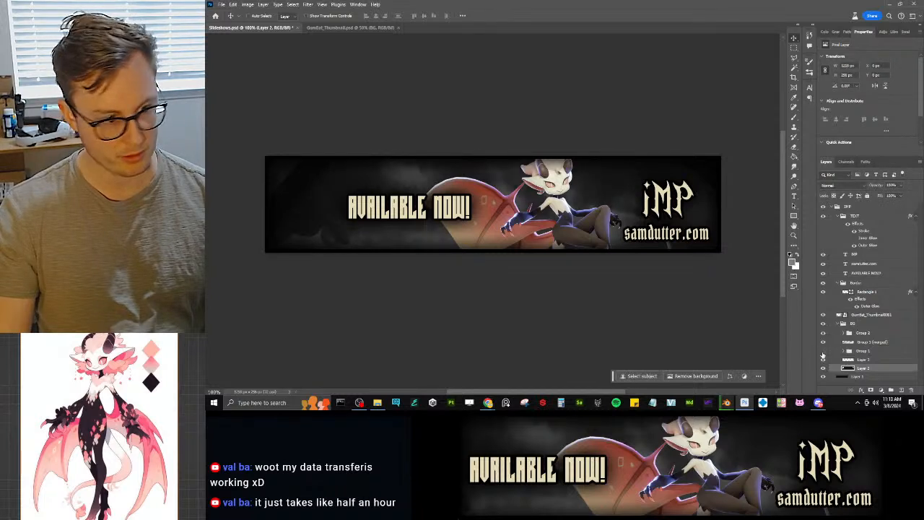
pyautogui.click(822, 353)
pyautogui.click(823, 353)
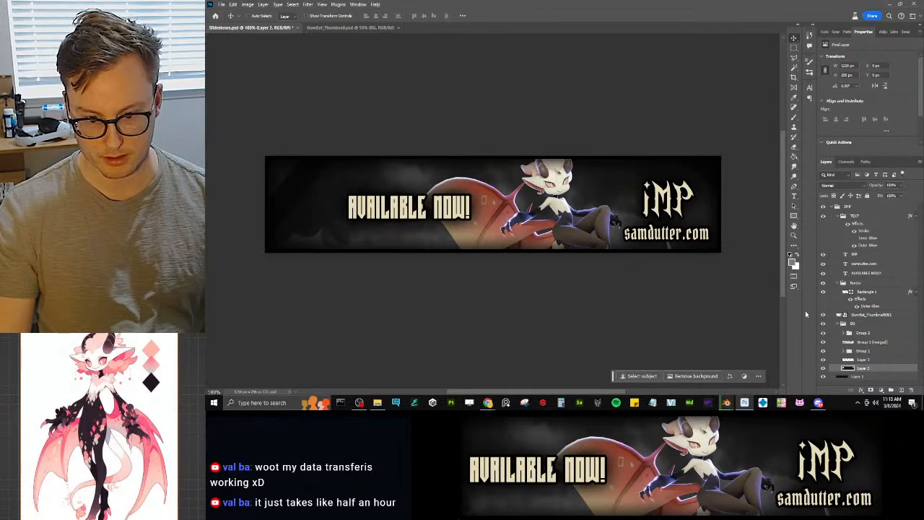
pyautogui.click(823, 342)
pyautogui.click(823, 342)
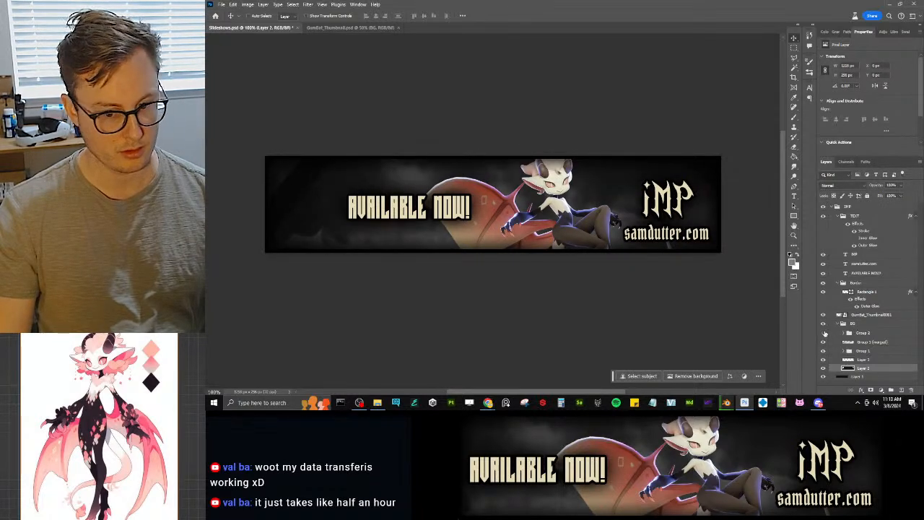
pyautogui.click(824, 333)
pyautogui.click(824, 333)
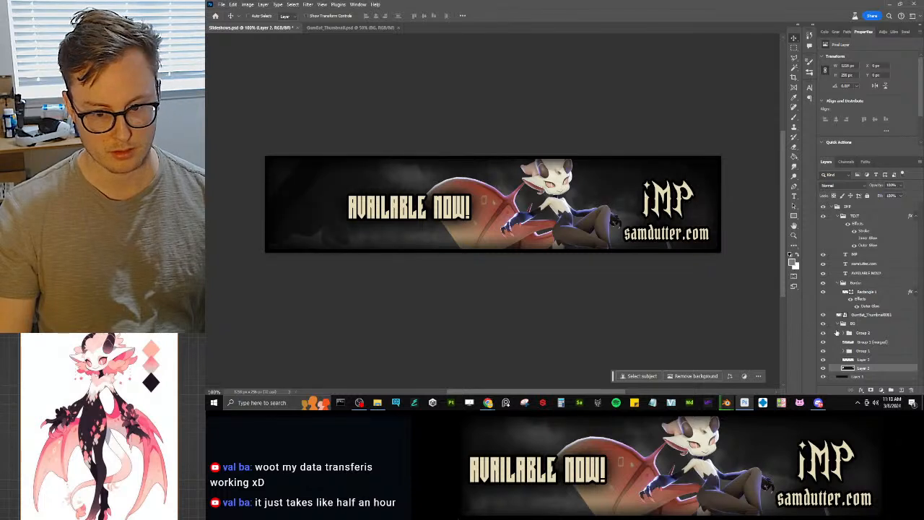
# Step: Enlarge the BG group to about 127% and position it so its smoky backdrop covers the widened banner
pyautogui.click(864, 325)
pyautogui.hotkey('ctrl', 't')
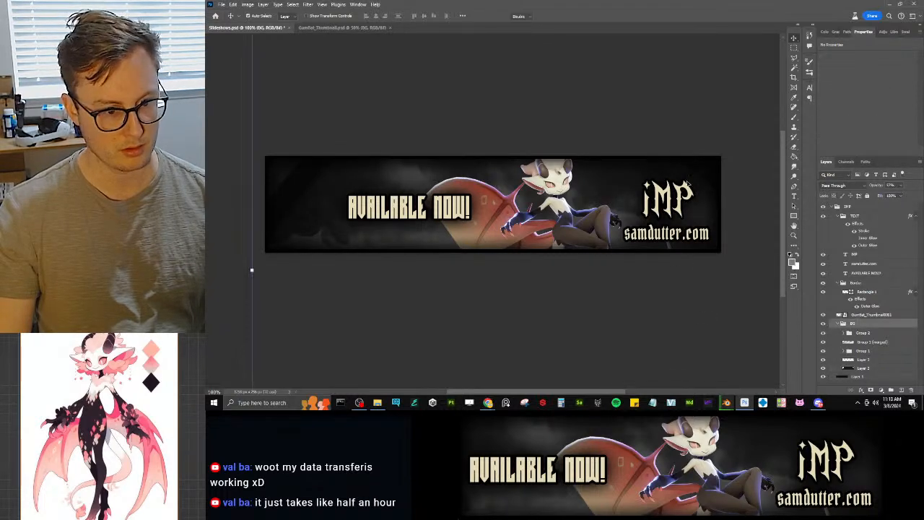
pyautogui.moveTo(250, 270); pyautogui.dragTo(204, 259)
pyautogui.moveTo(483, 265)
pyautogui.mouseDown()
pyautogui.moveTo(472, 252)
pyautogui.moveTo(478, 273)
pyautogui.mouseUp()
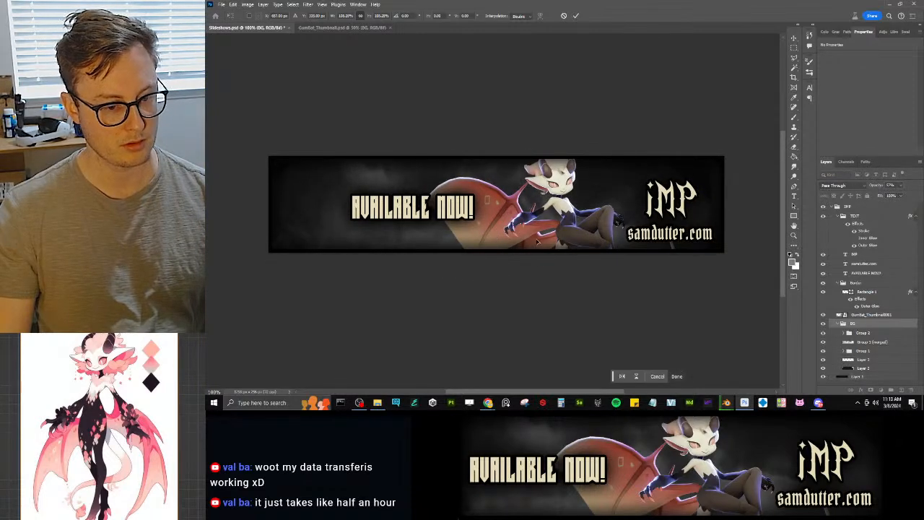
pyautogui.hotkey('ctrl', '-')
pyautogui.hotkey('ctrl', '-')
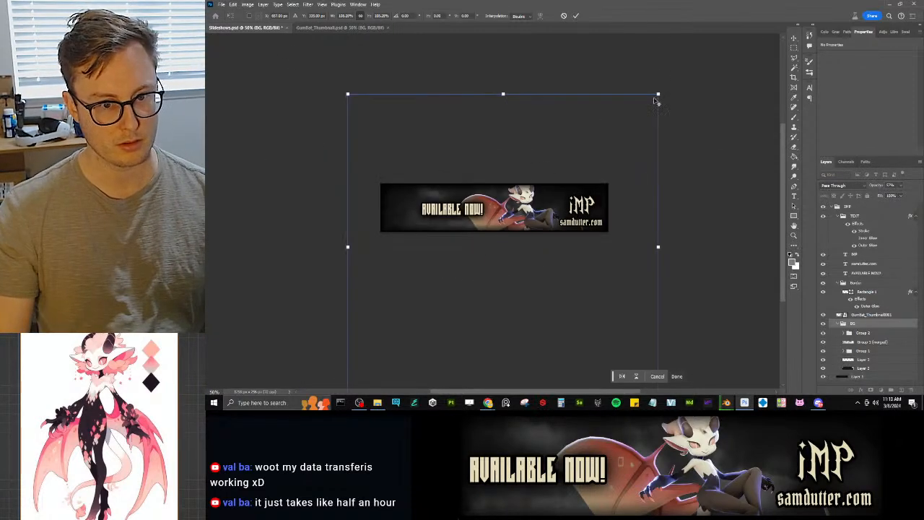
pyautogui.moveTo(657, 95); pyautogui.dragTo(695, 78)
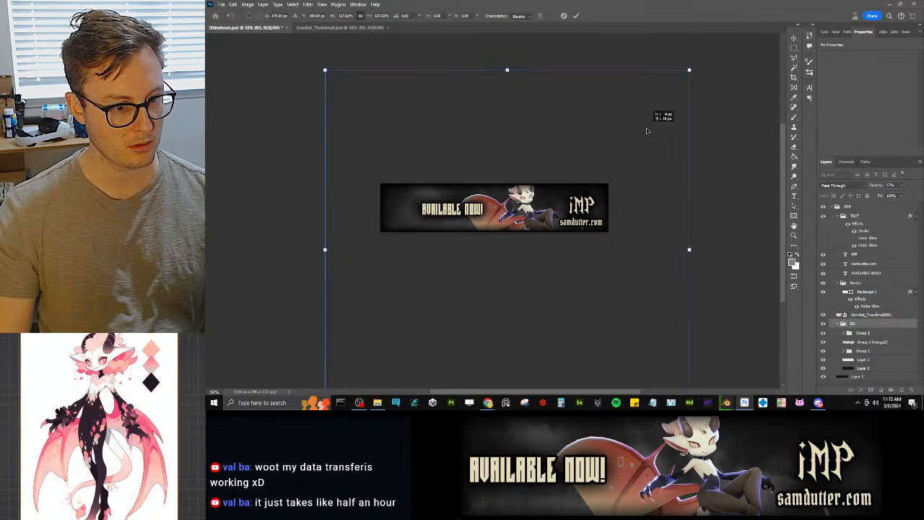
pyautogui.press('Return')
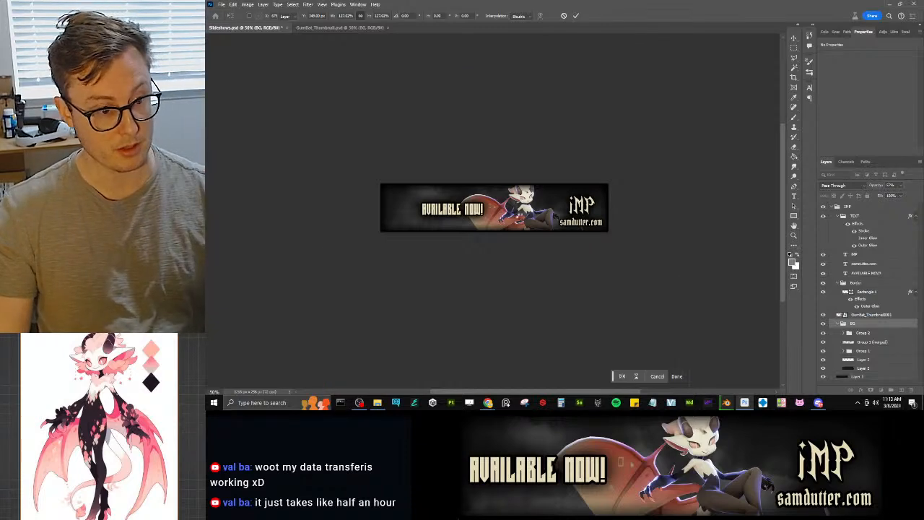
pyautogui.hotkey('ctrl', '1')
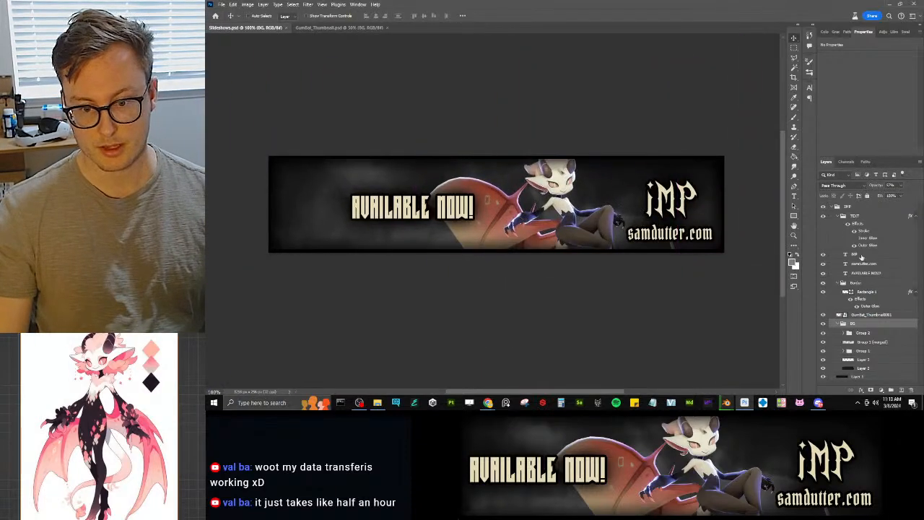
# Step: Move "AVAILABLE NOW!" toward the banner's left edge and shift the character image left toward the middle
pyautogui.click(864, 274)
pyautogui.moveTo(490, 208); pyautogui.dragTo(425, 202)
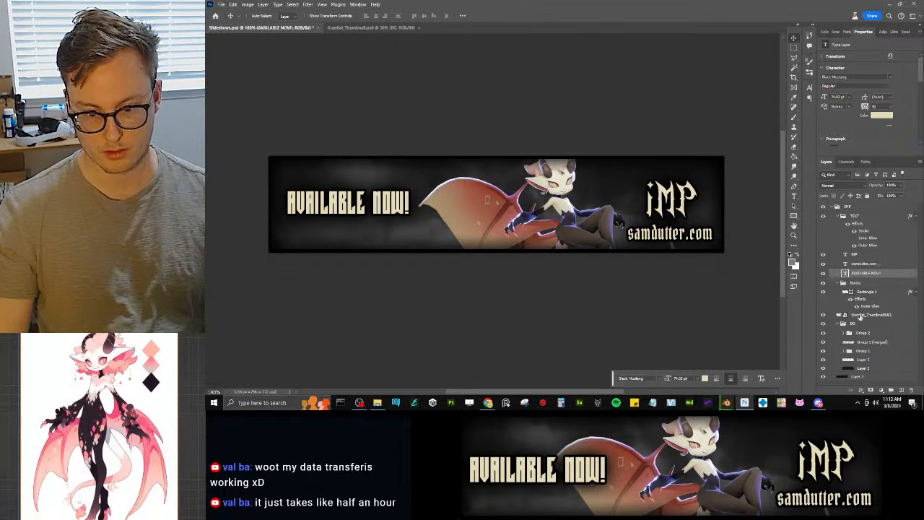
pyautogui.click(861, 316)
pyautogui.moveTo(614, 230); pyautogui.dragTo(581, 220)
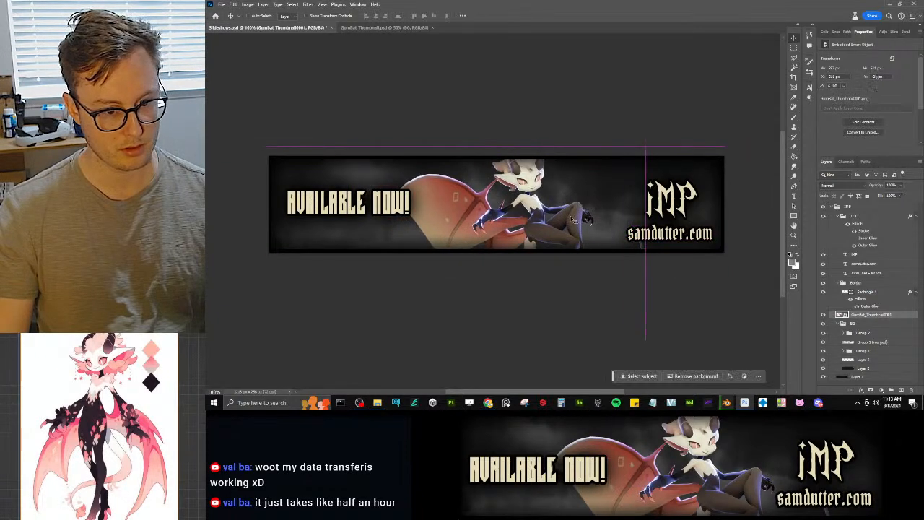
# Step: Move the "iMP" title and the website text together slightly left and up, away from the banner's edge
pyautogui.click(859, 255)
pyautogui.keyDown('shift'); pyautogui.click(862, 264); pyautogui.keyUp('shift')
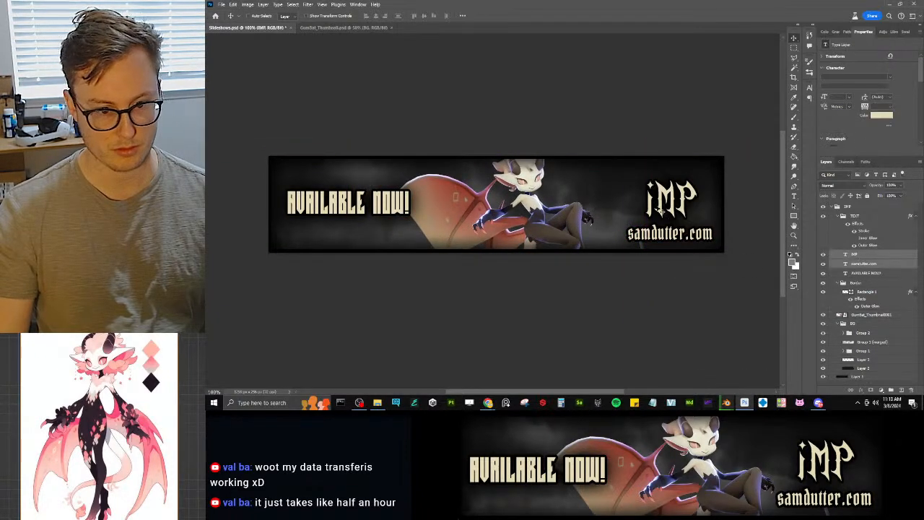
pyautogui.moveTo(664, 197); pyautogui.dragTo(651, 191)
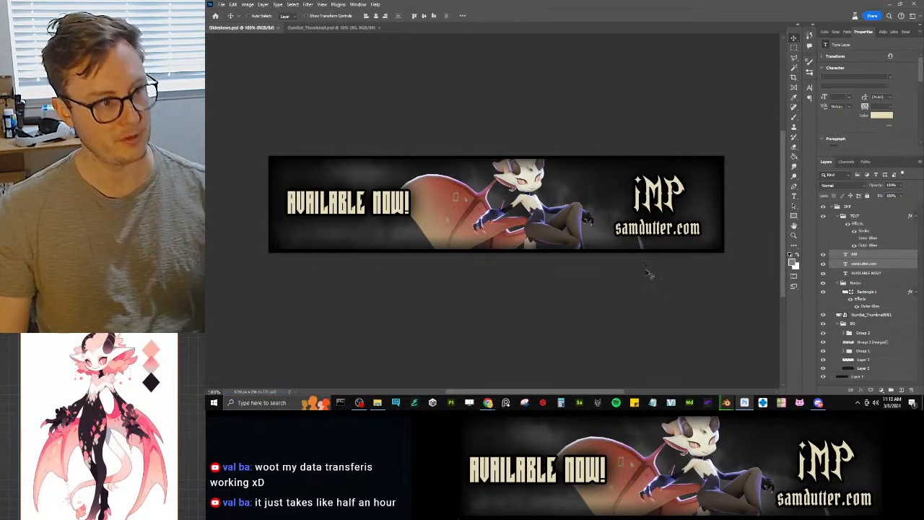
# Step: Export the banner as a PNG, replacing Slideshows_01_IMP.png, and close the separate thumbnail document
pyautogui.click(226, 5)
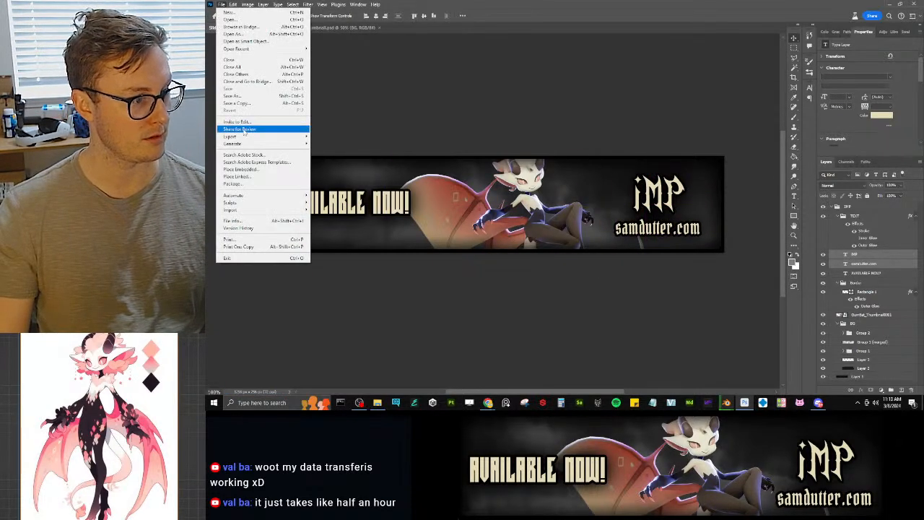
pyautogui.moveTo(246, 136)
pyautogui.click(336, 137)
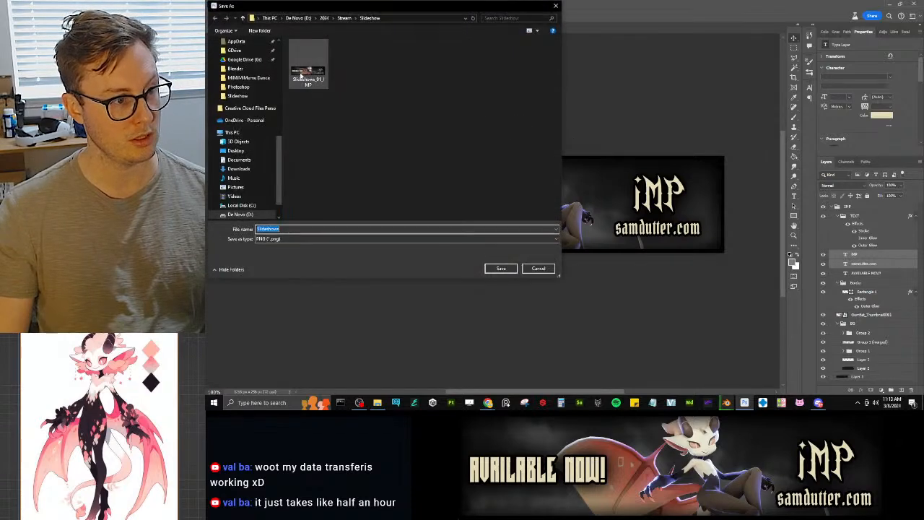
pyautogui.click(501, 268)
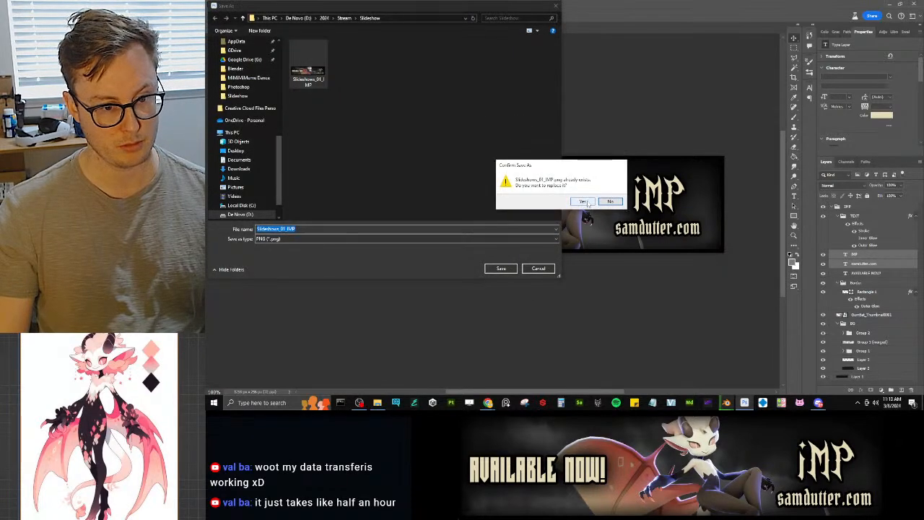
pyautogui.click(584, 203)
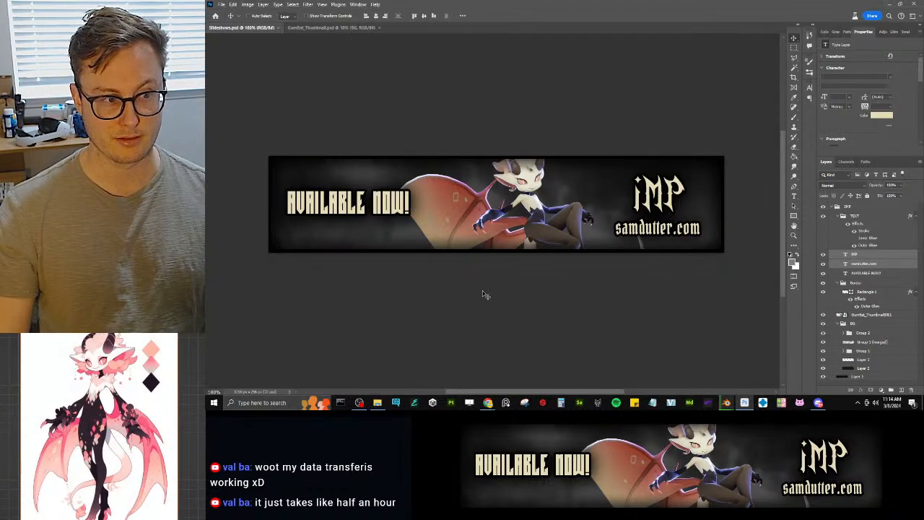
pyautogui.click(375, 27)
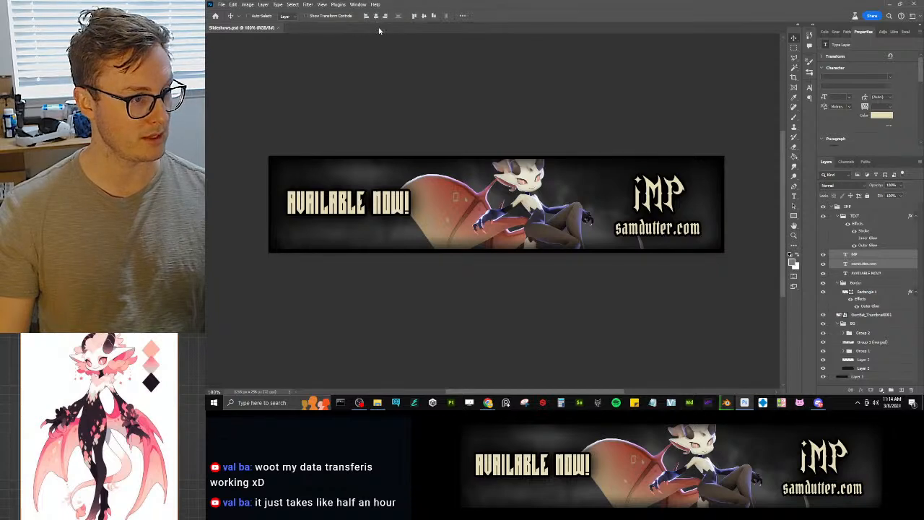
# Step: Switch to OBS and shift the 2024_Slideshow source about 4 px to the left in the Desktop Capture scene
pyautogui.hotkey('alt', 'Tab')
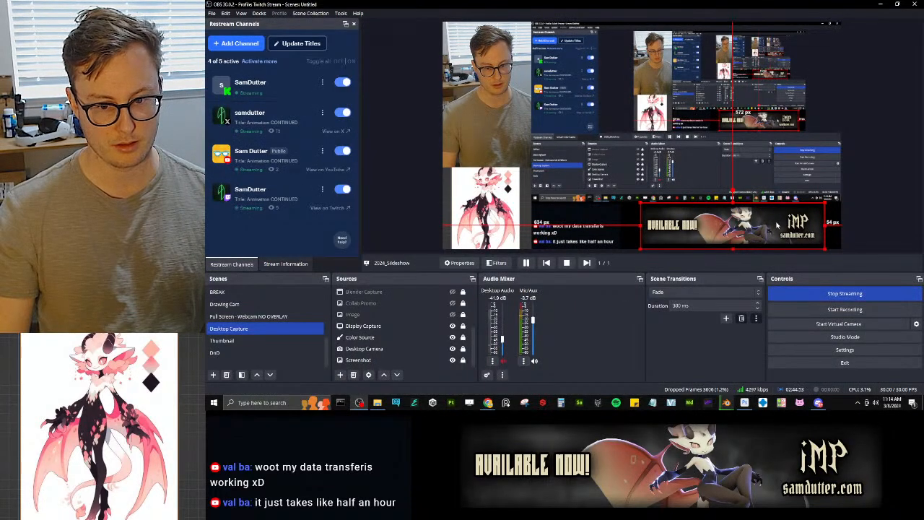
pyautogui.moveTo(780, 220)
pyautogui.mouseDown()
pyautogui.moveTo(752, 219)
pyautogui.moveTo(778, 219)
pyautogui.mouseUp()
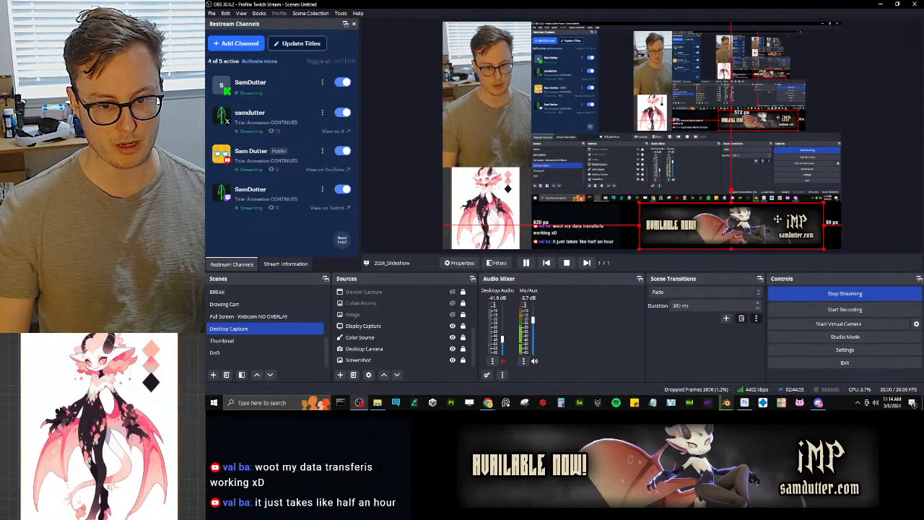
pyautogui.hotkey('alt', 'Tab')
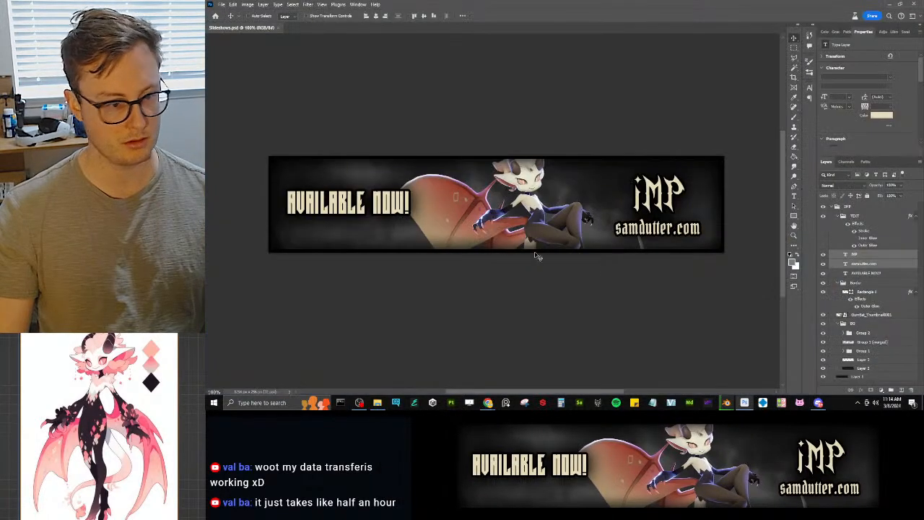
pyautogui.hotkey('alt', 'Tab')
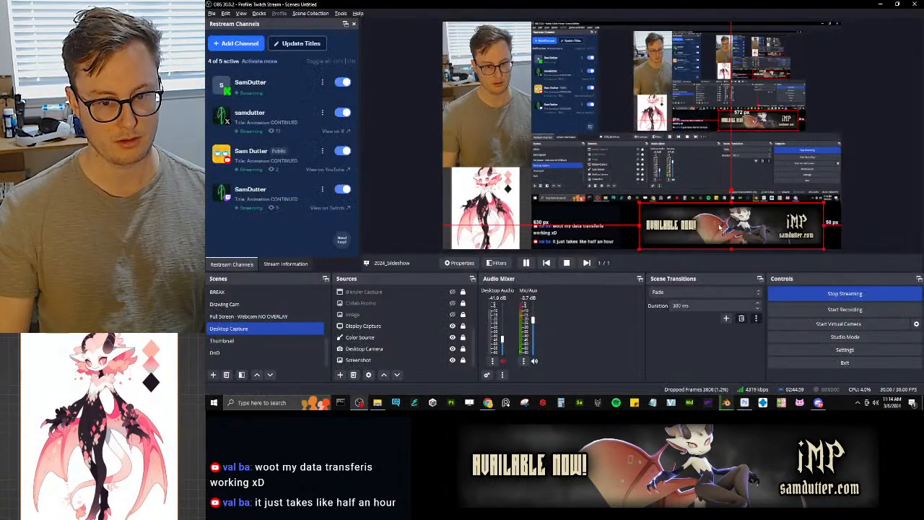
pyautogui.click(863, 210)
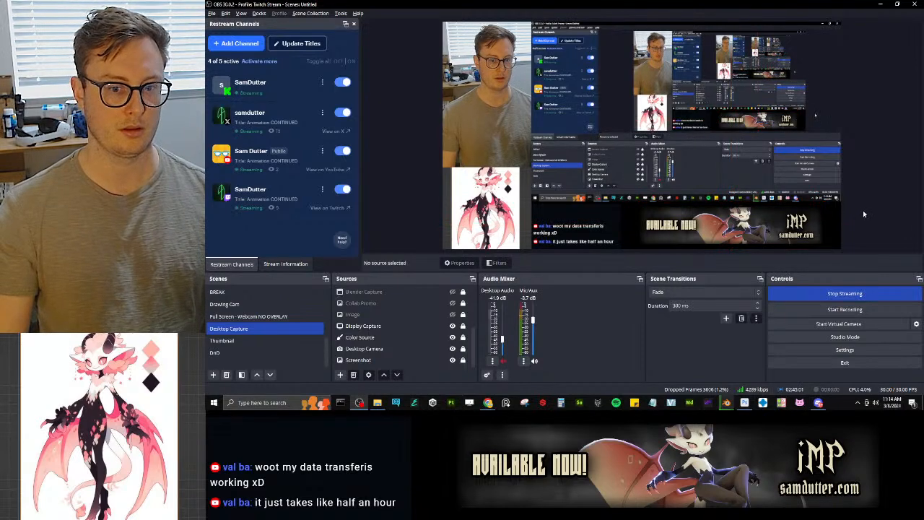
# Step: Nudge the 2024_Slideshow source down by 2 px and deselect it
pyautogui.click(786, 224)
pyautogui.click(906, 208)
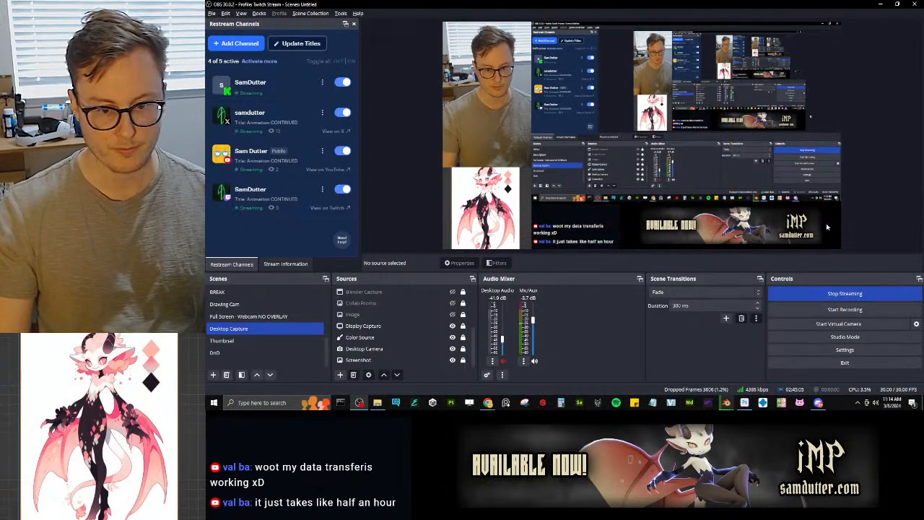
pyautogui.click(732, 225)
pyautogui.press('Down')
pyautogui.press('Down')
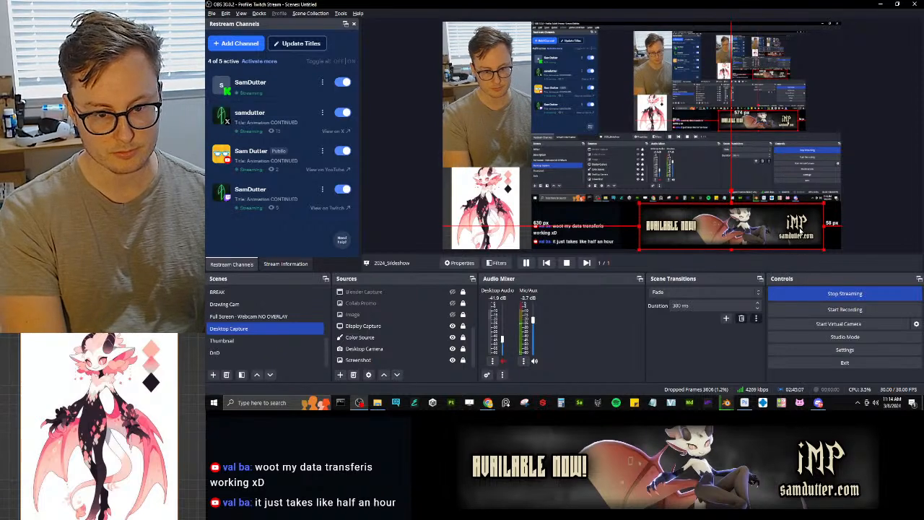
pyautogui.click(899, 193)
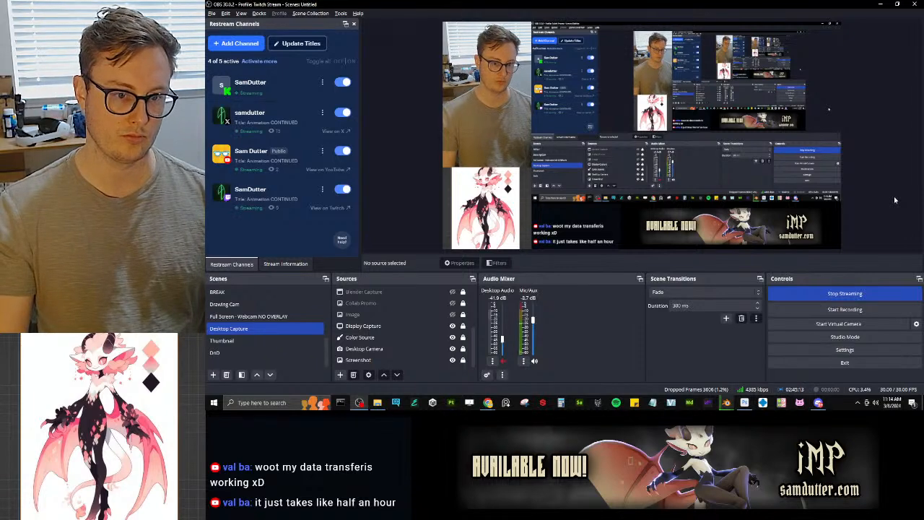
pyautogui.scroll(5, 408, 339)
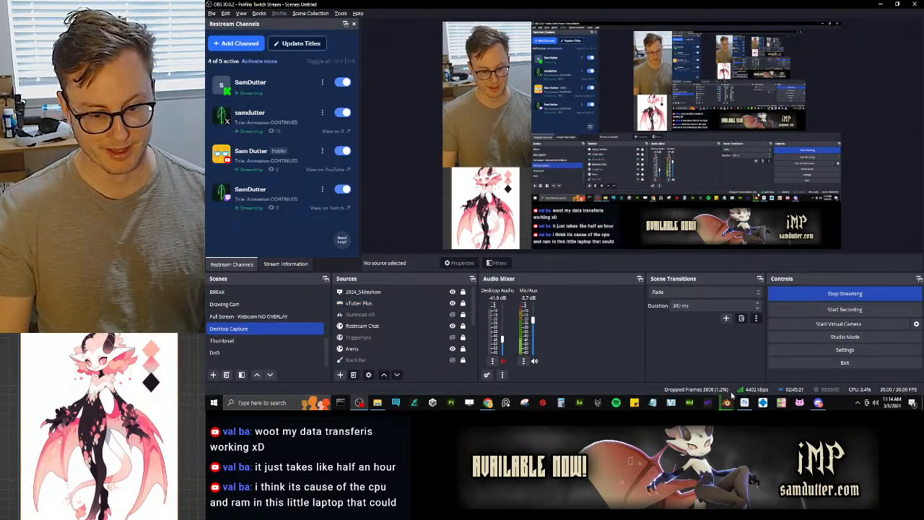
# Step: Switch to Blender and check the running sequence render in its render window
pyautogui.moveTo(729, 401)
pyautogui.click(700, 369)
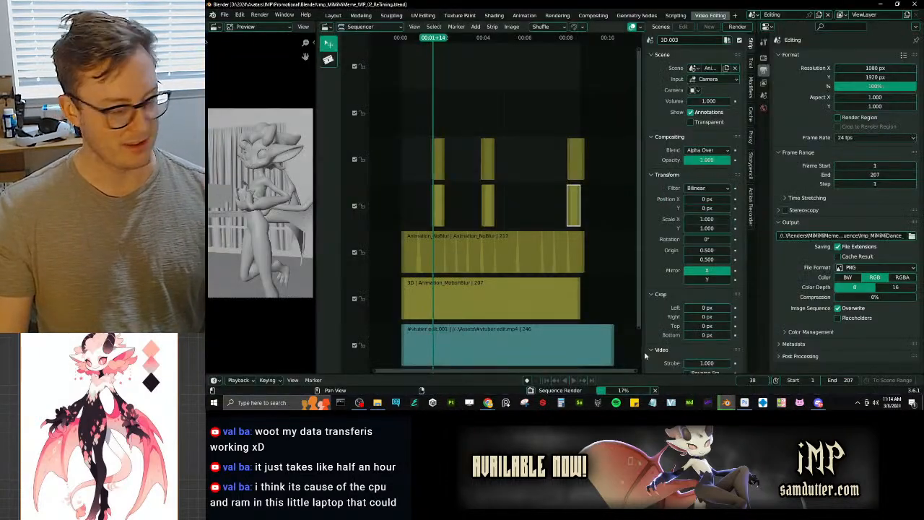
pyautogui.moveTo(725, 402)
pyautogui.click(765, 364)
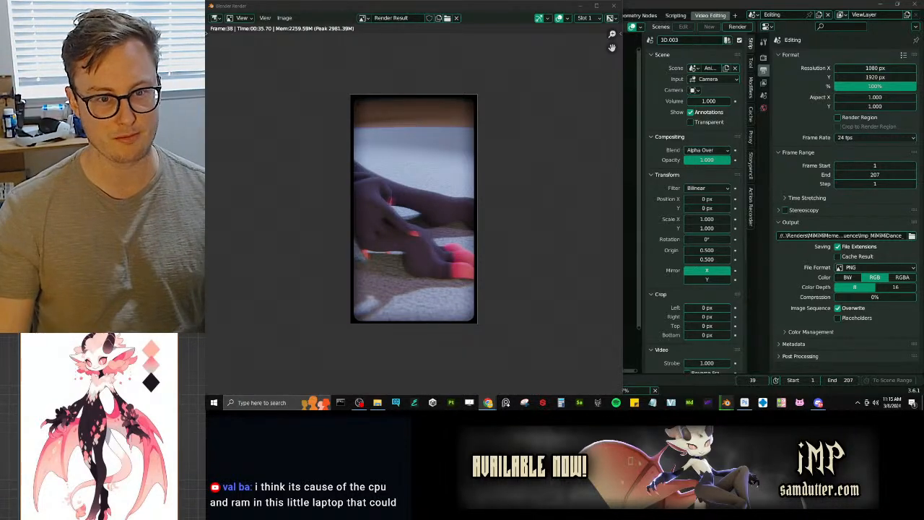
# Step: Switch to Chrome and open the QR.io generator from the "qr code generator" search results
pyautogui.click(744, 402)
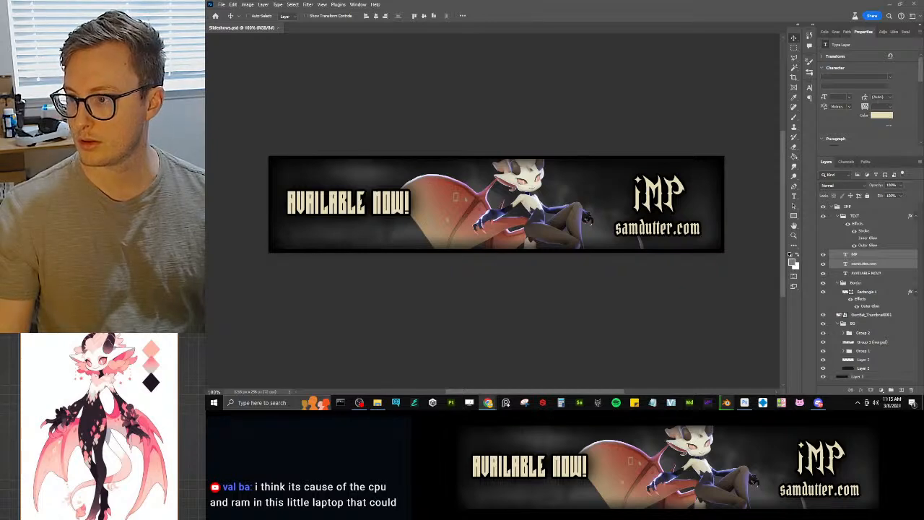
pyautogui.hotkey('alt', 'Tab')
pyautogui.scroll(6, 330, 154)
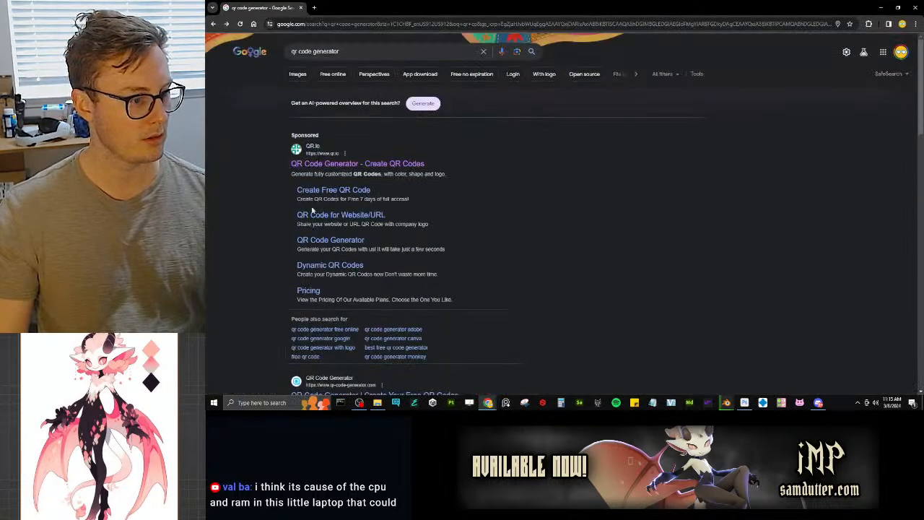
pyautogui.click(318, 166)
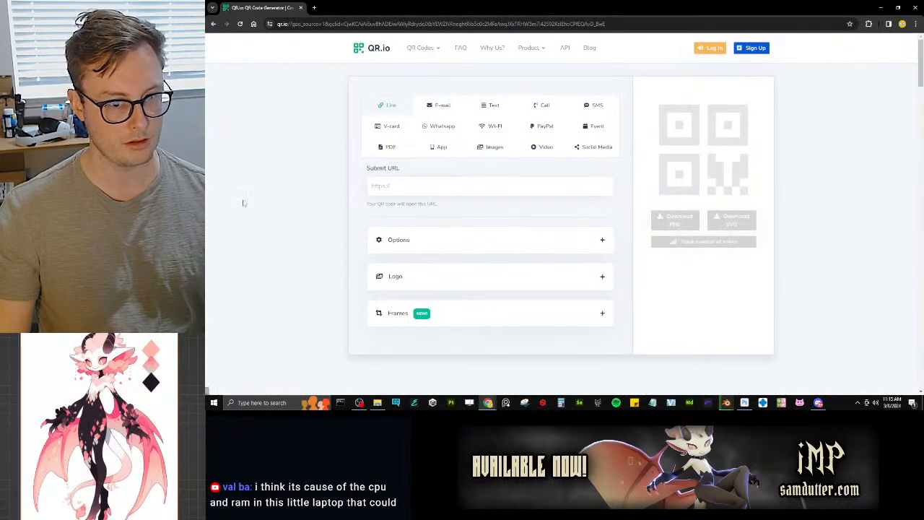
# Step: Open the "IMP : VRChat Base Avi" Gumroad product in a new tab and copy its share URL
pyautogui.hotkey('ctrl', 't')
pyautogui.write('imp')
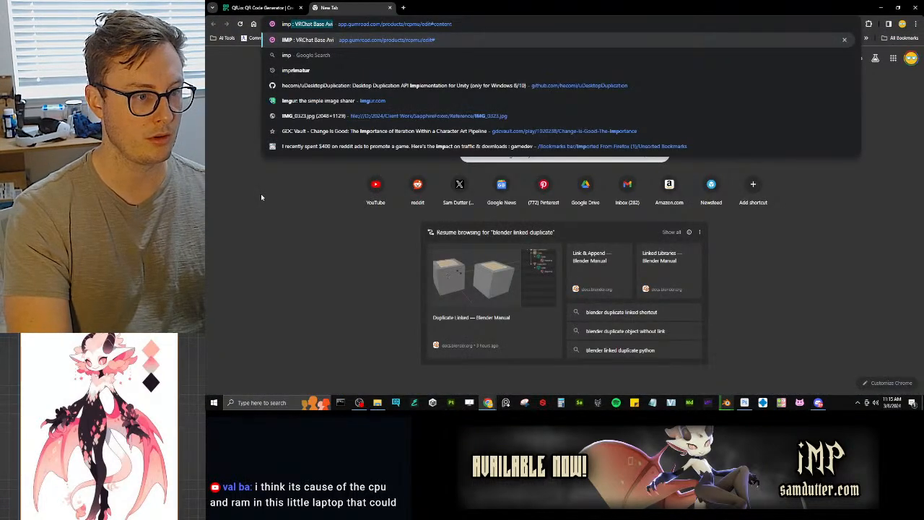
pyautogui.press('Return')
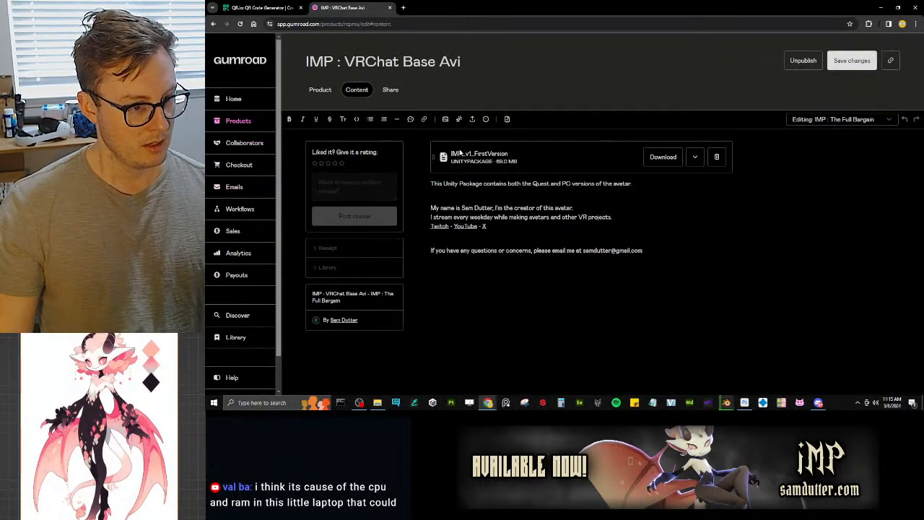
pyautogui.click(320, 90)
pyautogui.click(390, 90)
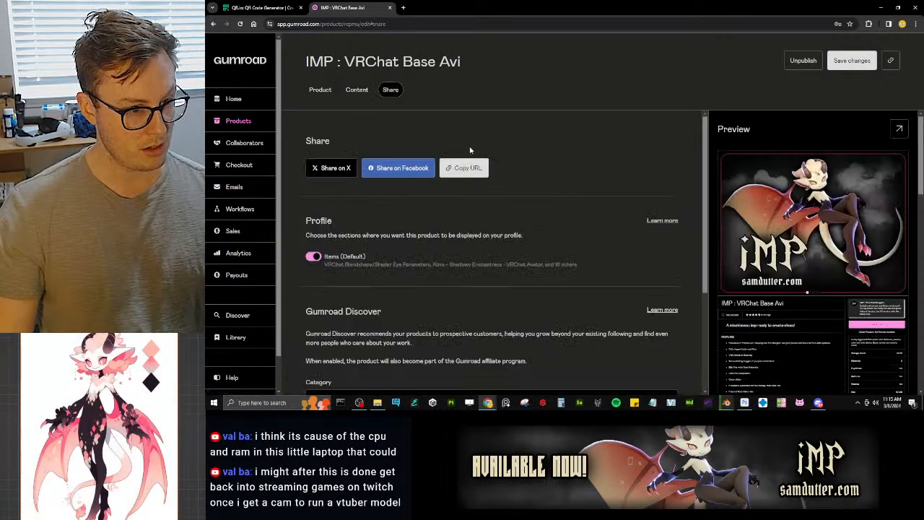
# Step: Generate a link QR code in QR.io from the copied Gumroad product URL and dismiss the account sign-up offer
pyautogui.click(261, 7)
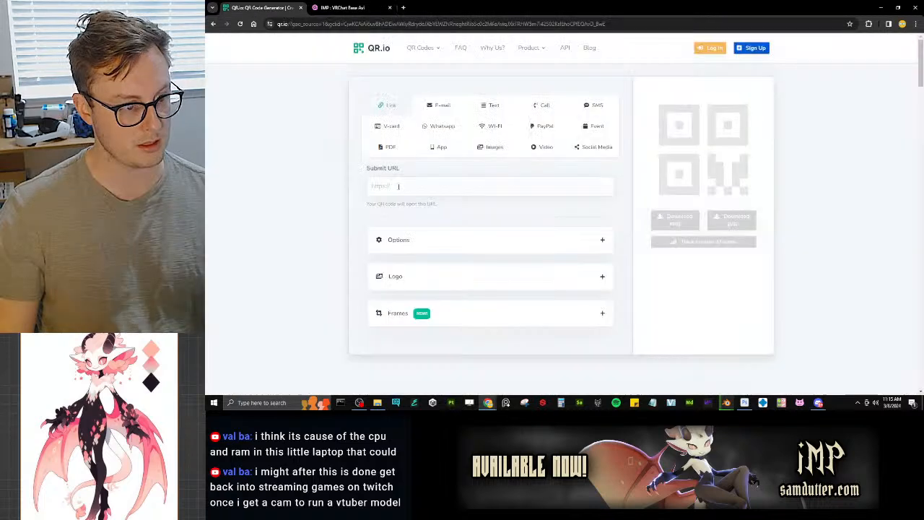
pyautogui.click(398, 187)
pyautogui.write('https://samdutter.gumroad.com/l/imp')
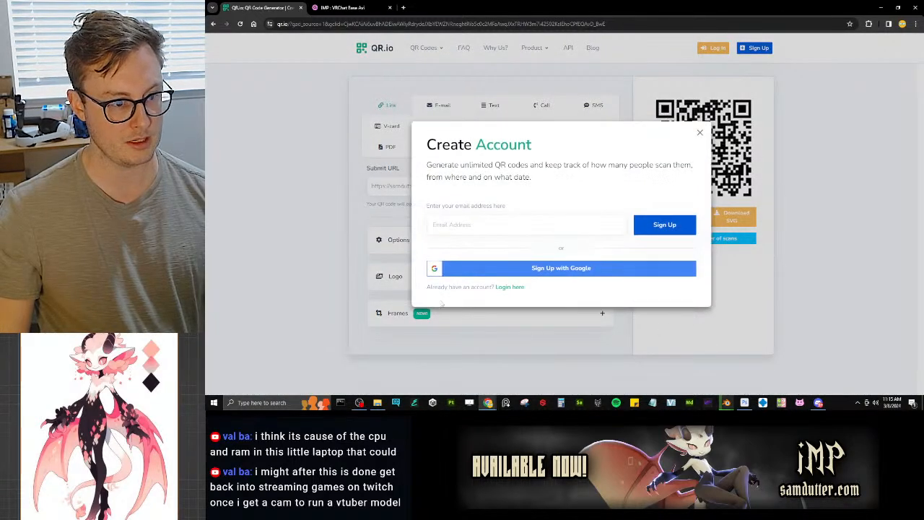
pyautogui.click(699, 133)
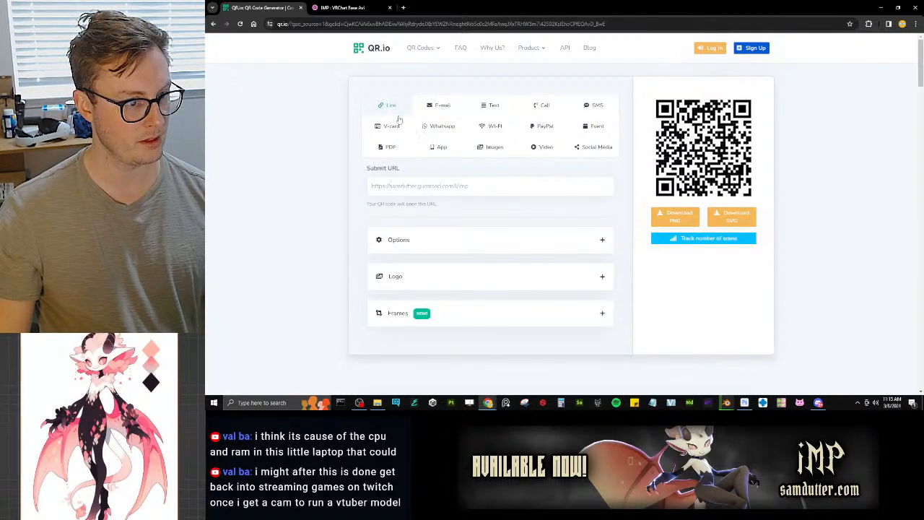
# Step: Open the QR code's design options, compare the dot styles and apply the seventh one, with sharp, irregular shapes
pyautogui.click(409, 243)
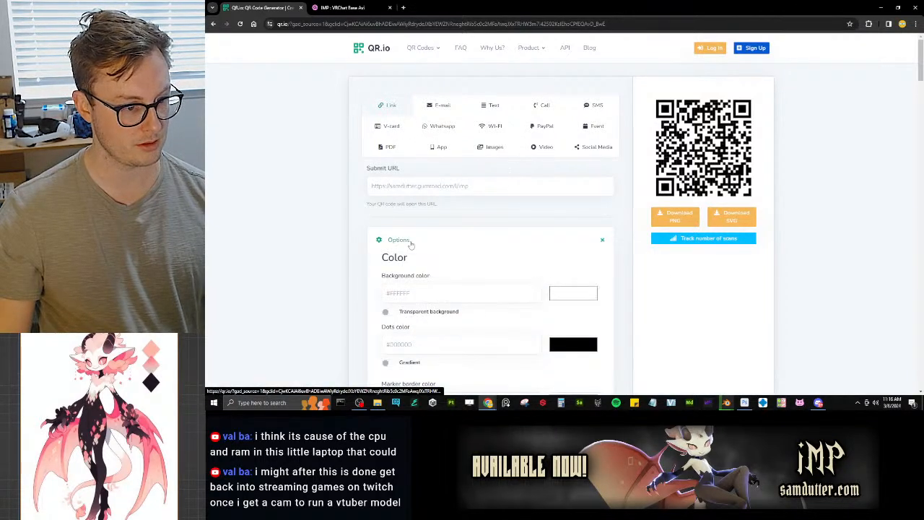
pyautogui.scroll(-2, 310, 207)
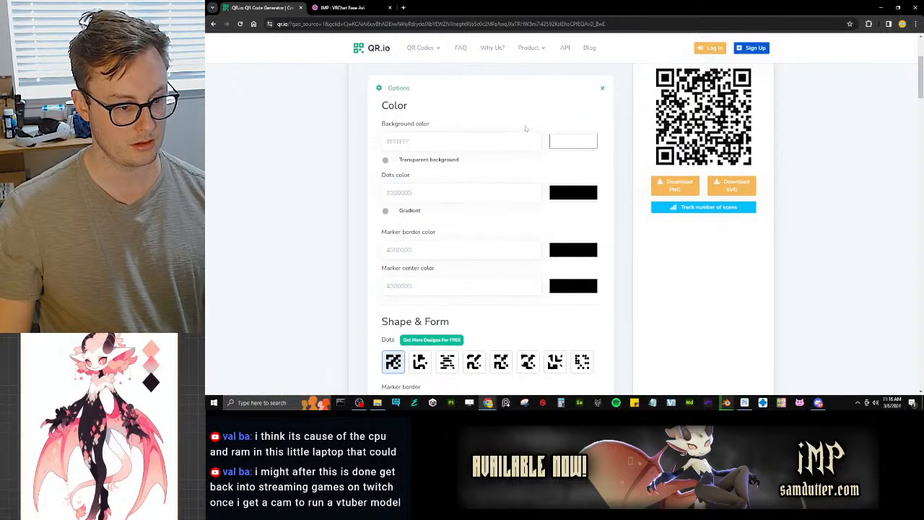
pyautogui.click(423, 364)
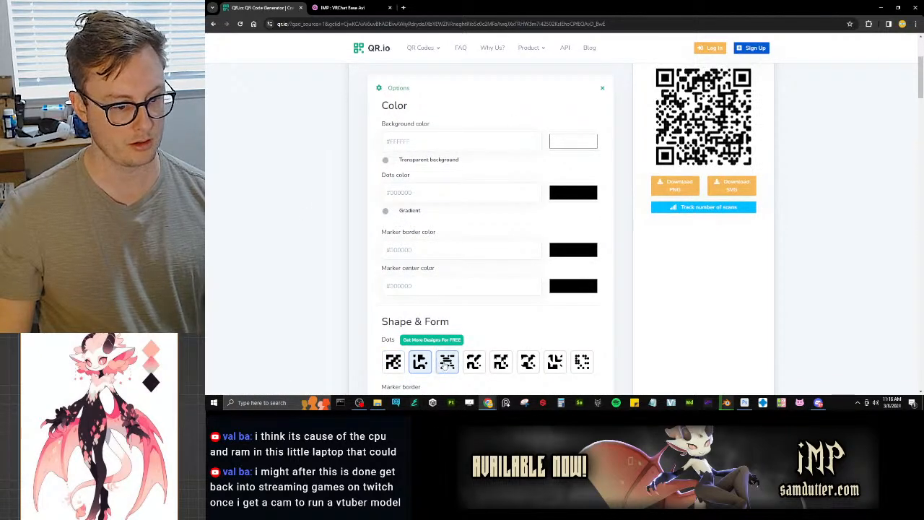
pyautogui.click(447, 363)
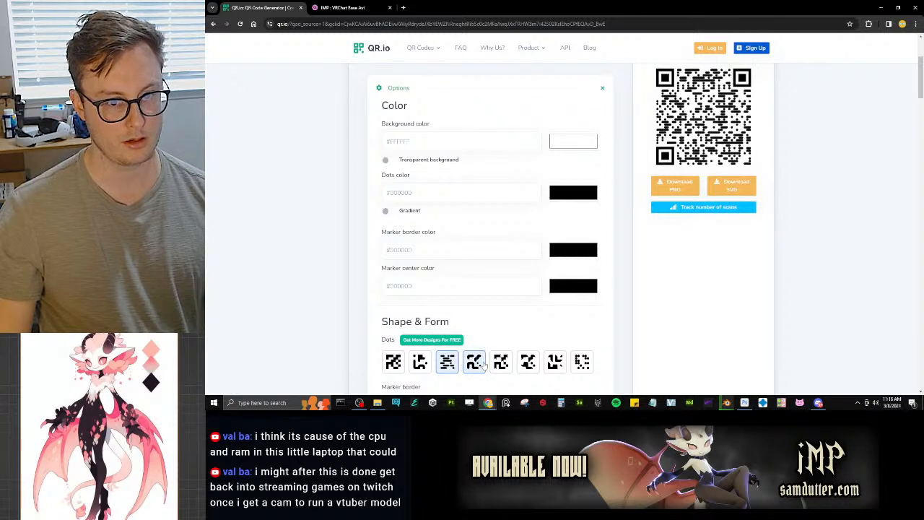
pyautogui.click(482, 365)
pyautogui.click(503, 362)
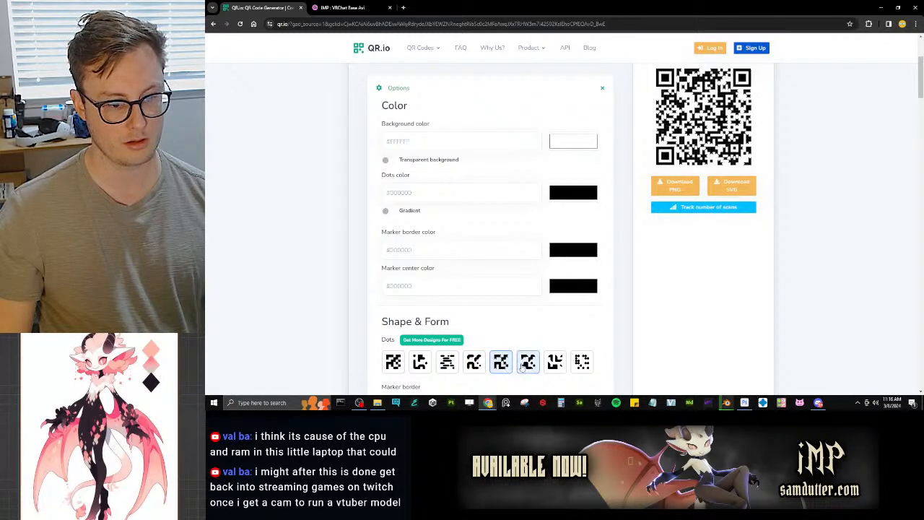
pyautogui.click(527, 362)
pyautogui.click(557, 364)
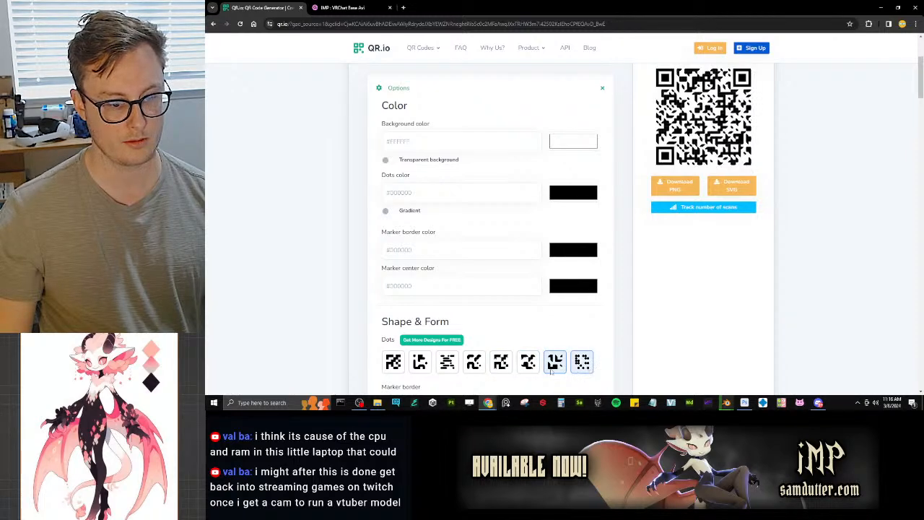
# Step: Set the QR code's marker border to the fifth shape, the leaf-like outline with two pointed corners
pyautogui.scroll(-3, 473, 265)
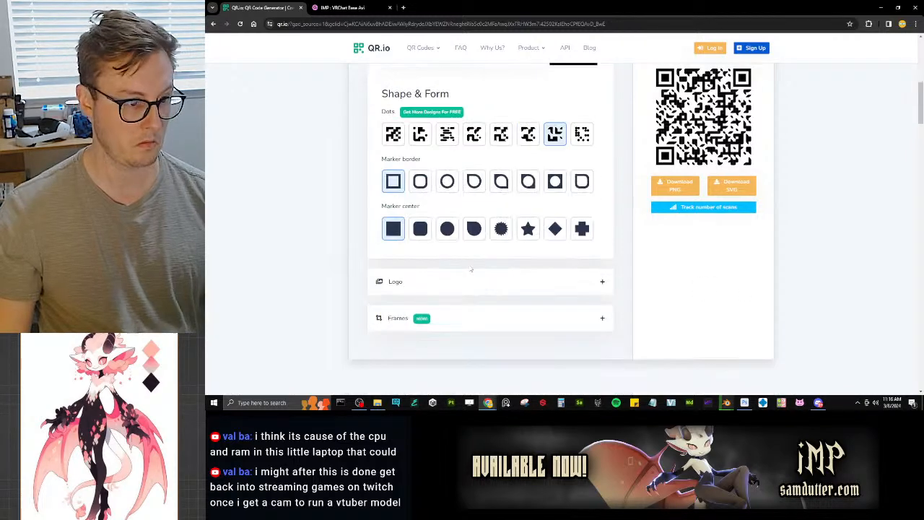
pyautogui.scroll(1, 474, 265)
pyautogui.click(501, 257)
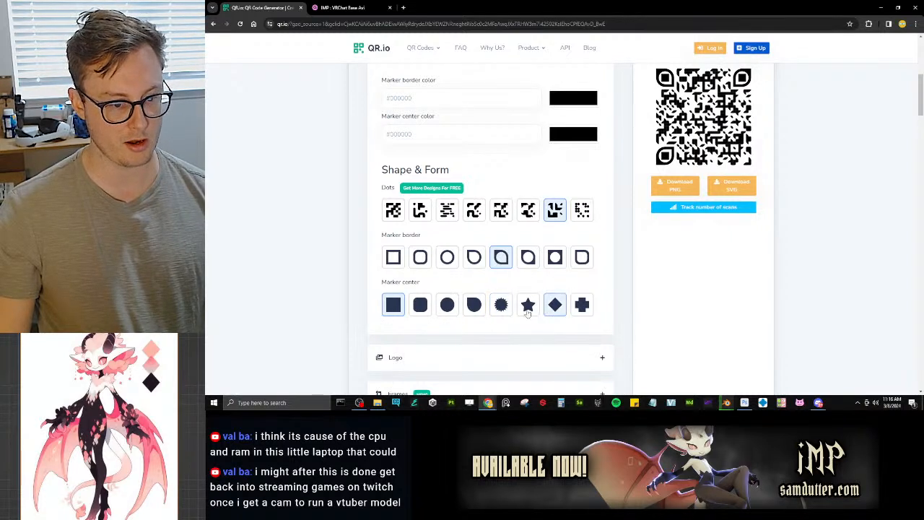
# Step: Set the QR code's marker center to the diamond shape and capture the styled code with the Snipping Tool
pyautogui.click(473, 304)
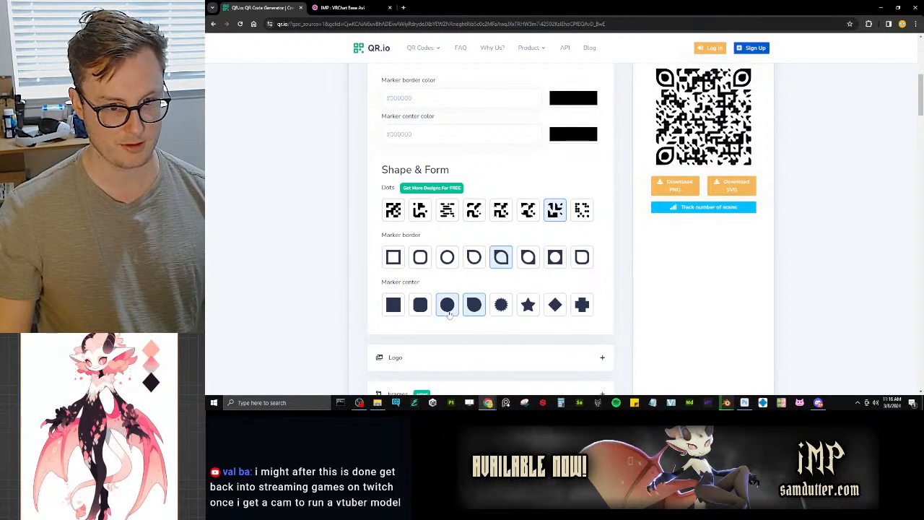
pyautogui.click(560, 307)
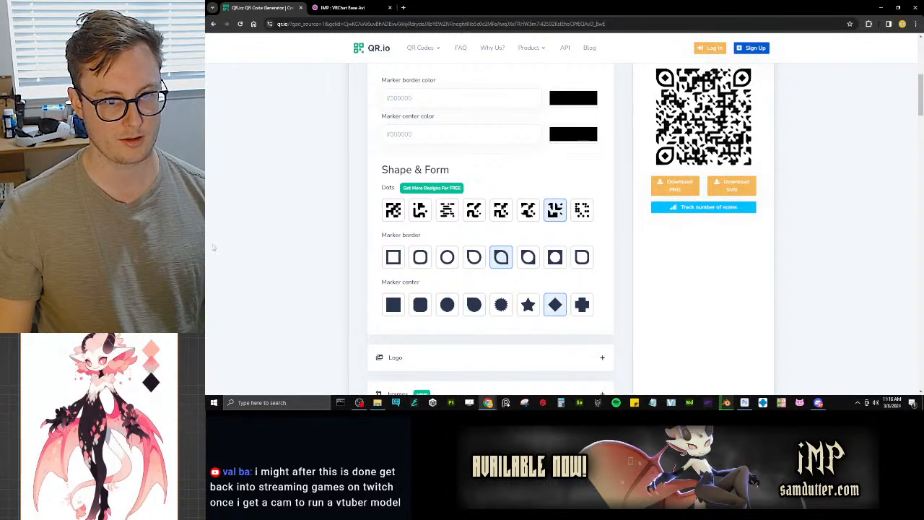
pyautogui.scroll(3, 756, 165)
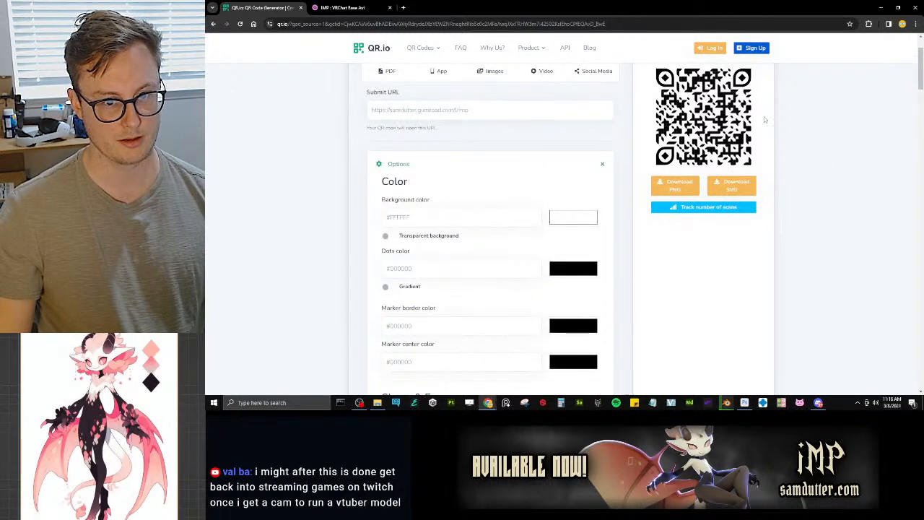
pyautogui.scroll(1, 764, 119)
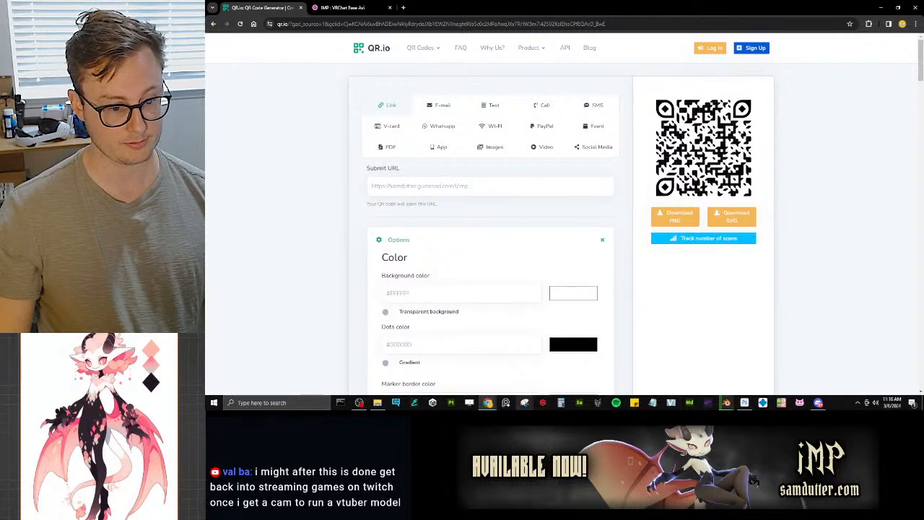
pyautogui.click(525, 403)
pyautogui.click(654, 133)
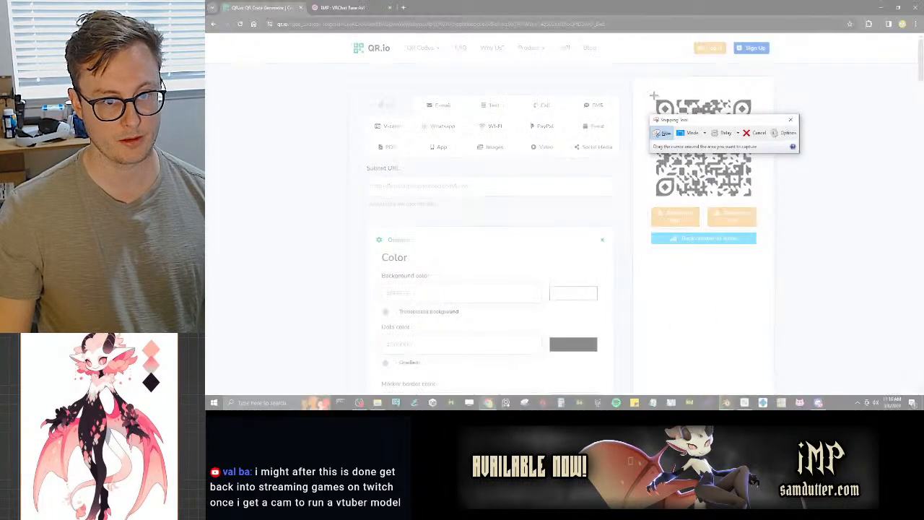
pyautogui.moveTo(653, 96); pyautogui.dragTo(756, 199)
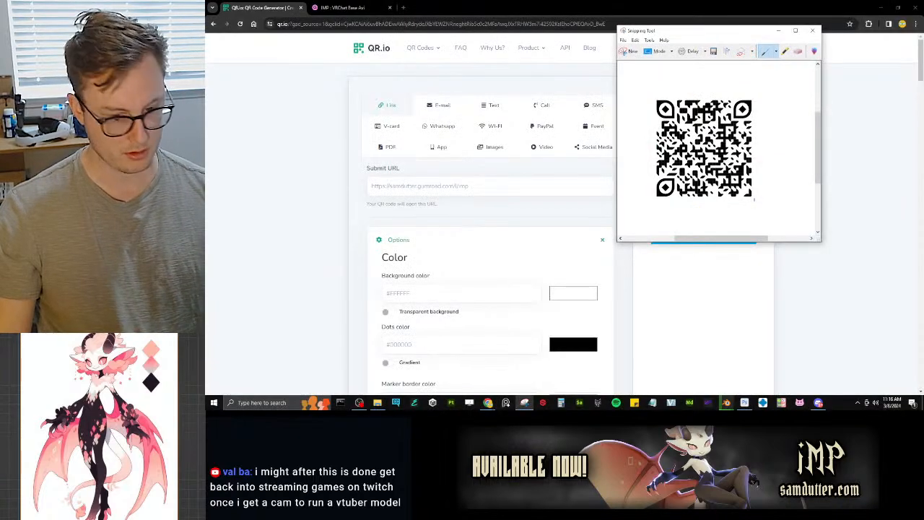
# Step: Paste the captured QR code into Slideshows.psd, shrunk to fit the banner's height and placed over the AVAILABLE NOW! text
pyautogui.click(744, 403)
pyautogui.hotkey('ctrl', 'v')
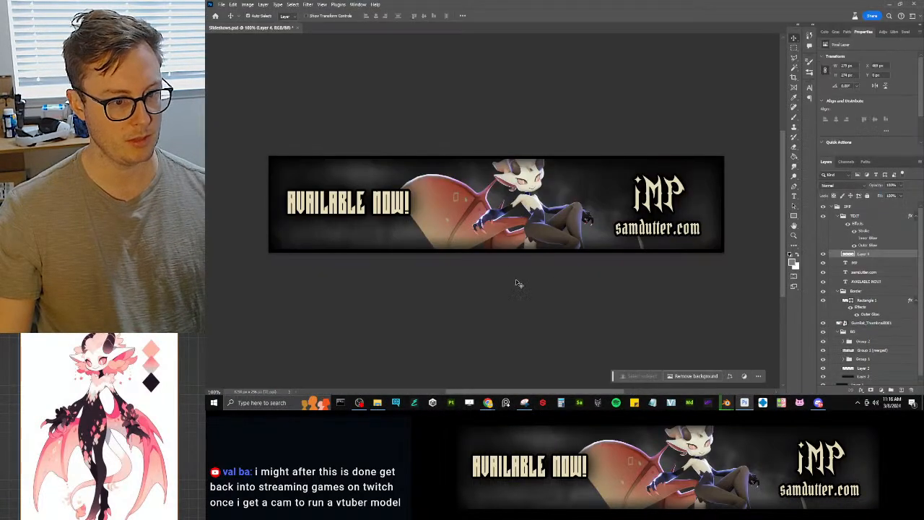
pyautogui.hotkey('ctrl', 't')
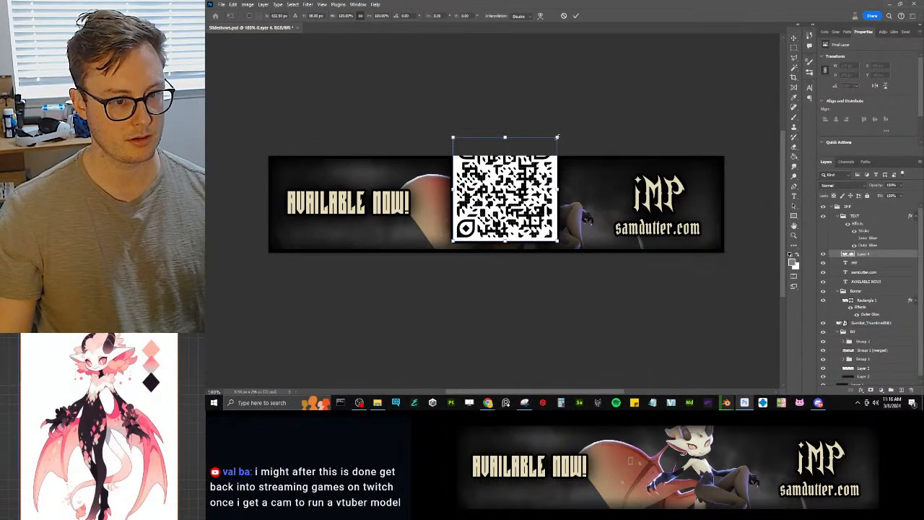
pyautogui.moveTo(557, 139); pyautogui.dragTo(517, 179)
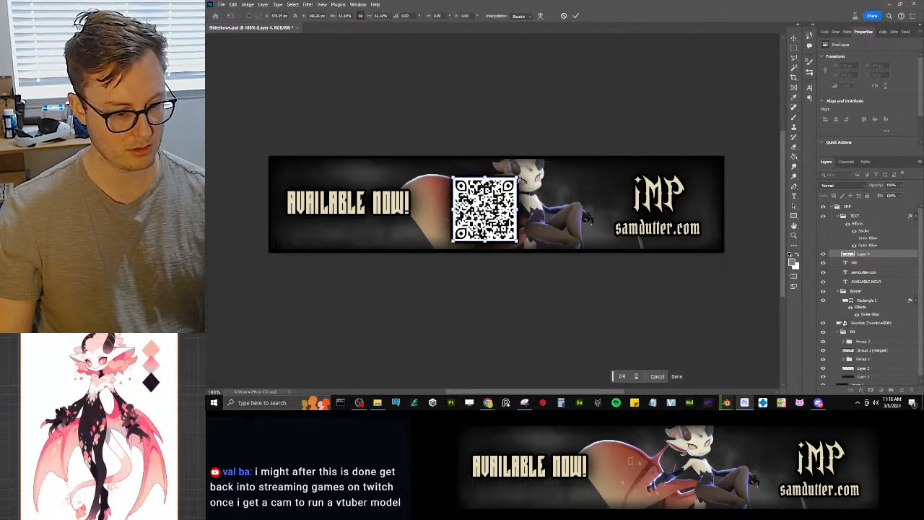
pyautogui.press('Return')
pyautogui.moveTo(517, 214); pyautogui.dragTo(412, 225)
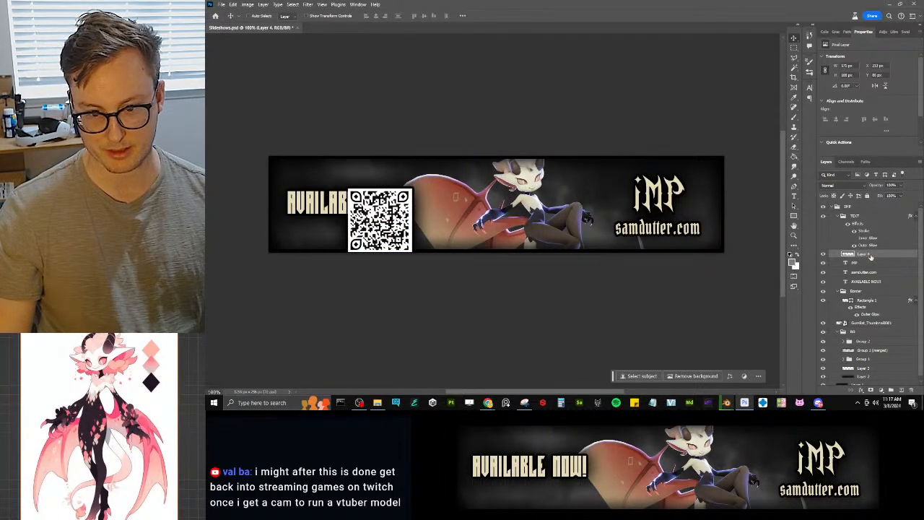
pyautogui.moveTo(412, 223); pyautogui.dragTo(380, 211)
pyautogui.hotkey('ctrl', 't')
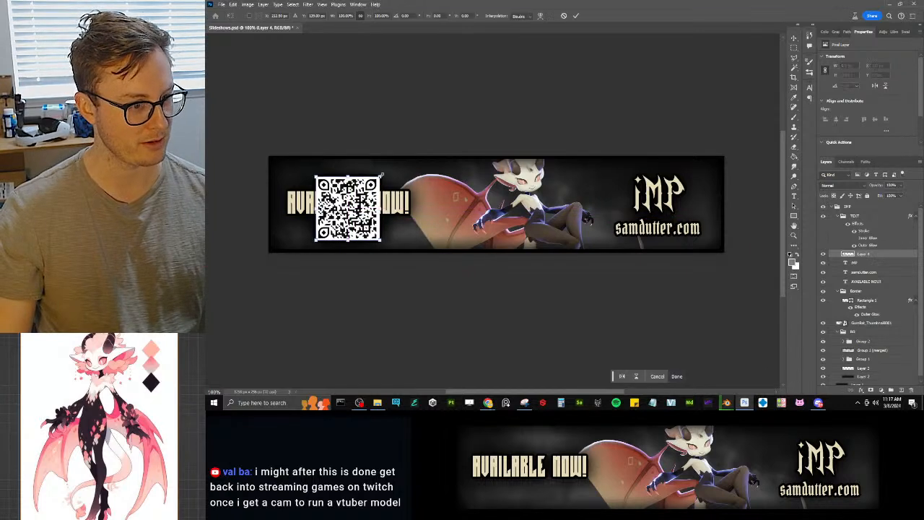
pyautogui.keyDown('alt'); pyautogui.moveTo(382, 176); pyautogui.dragTo(372, 184); pyautogui.keyUp('alt')
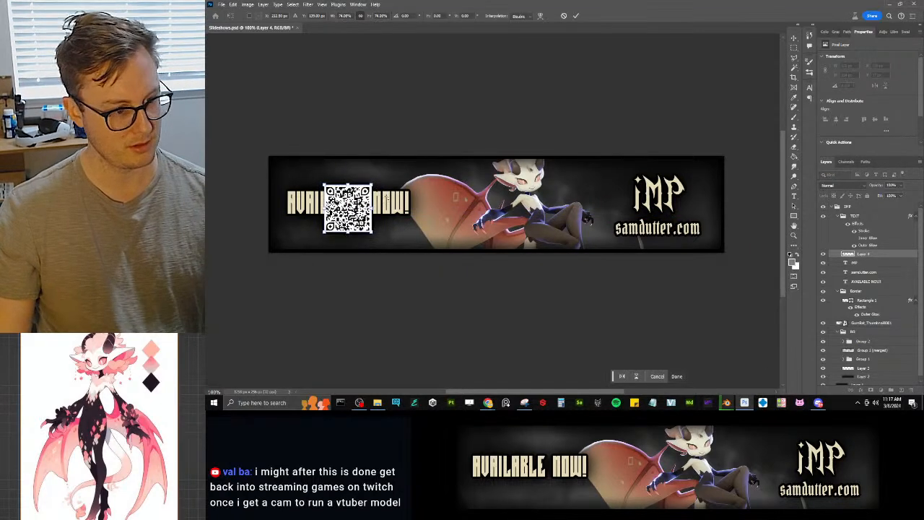
pyautogui.press('Escape')
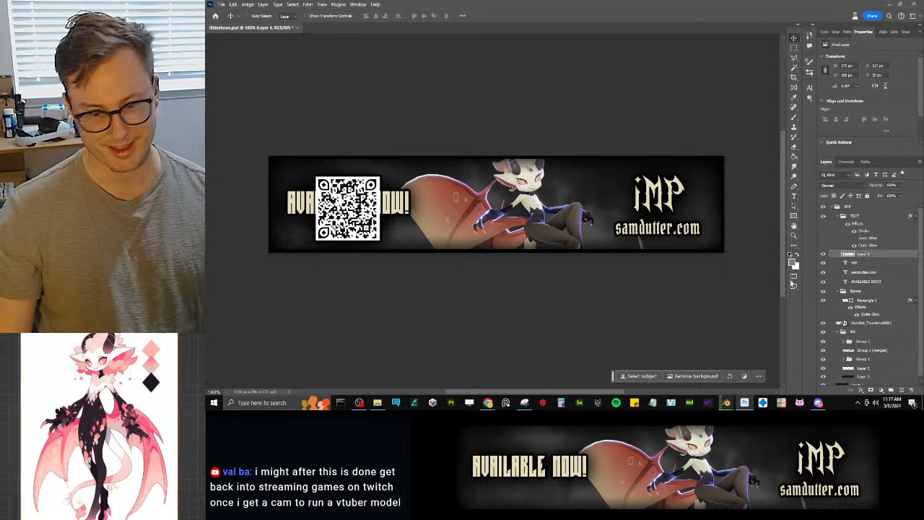
# Step: Hide the pasted QR code layer in the banner and save Slideshows.psd
pyautogui.click(823, 254)
pyautogui.hotkey('ctrl', 's')
# Step: Close the leftover windows, including Photoshop, the folder window and the "png or tif: which is faster?" browser page
pyautogui.hotkey('alt', 'Tab')
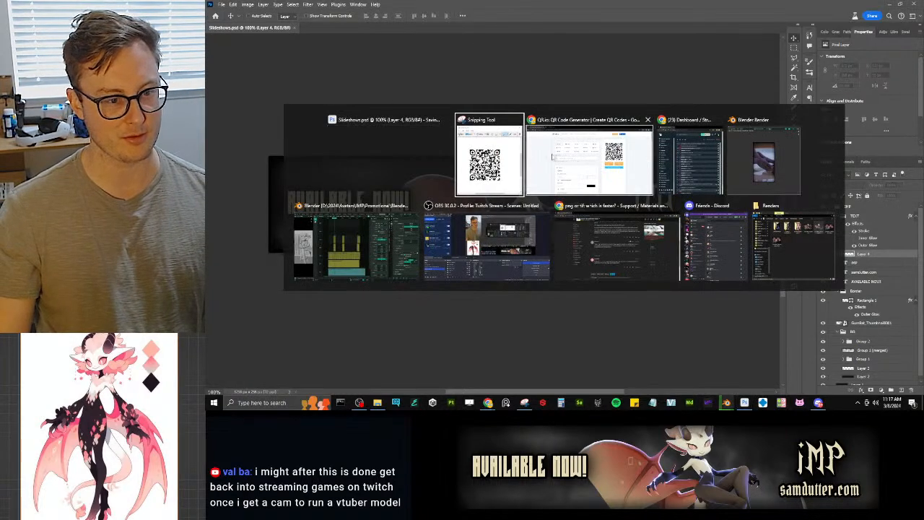
pyautogui.click(587, 168)
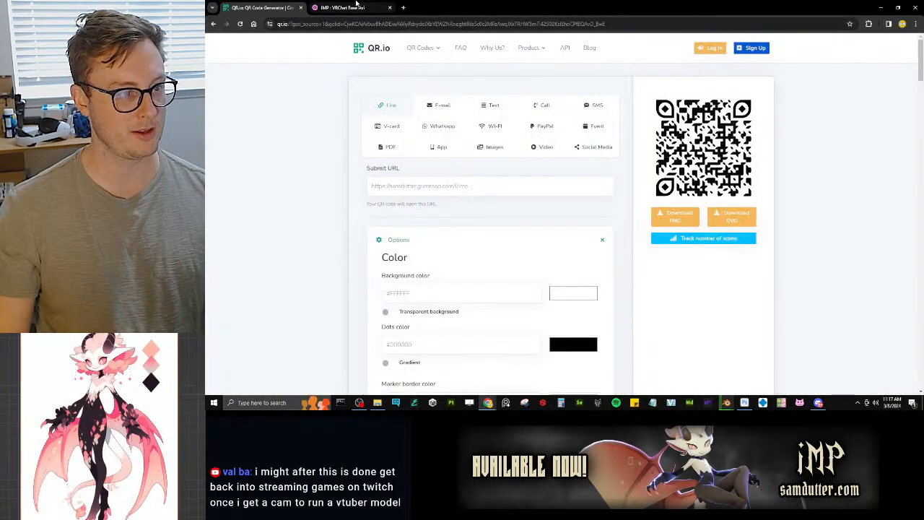
pyautogui.hotkey('alt', 'Tab')
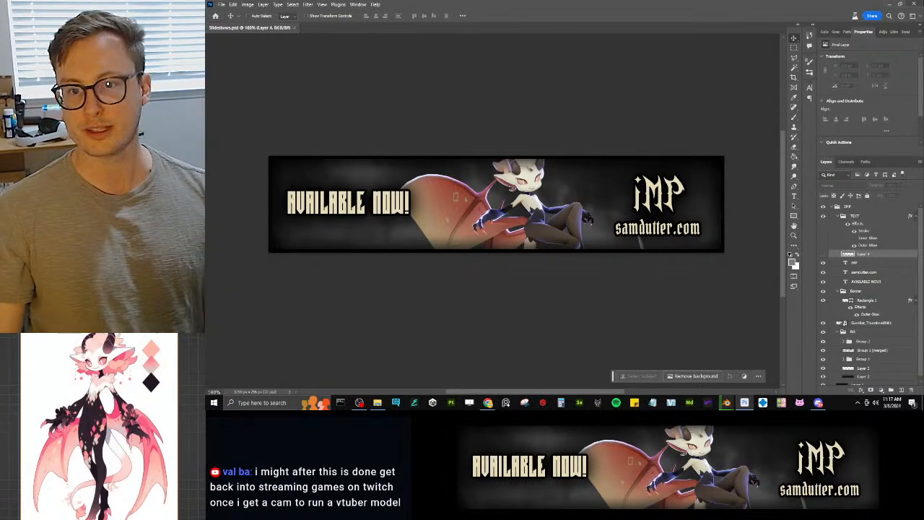
pyautogui.click(914, 3)
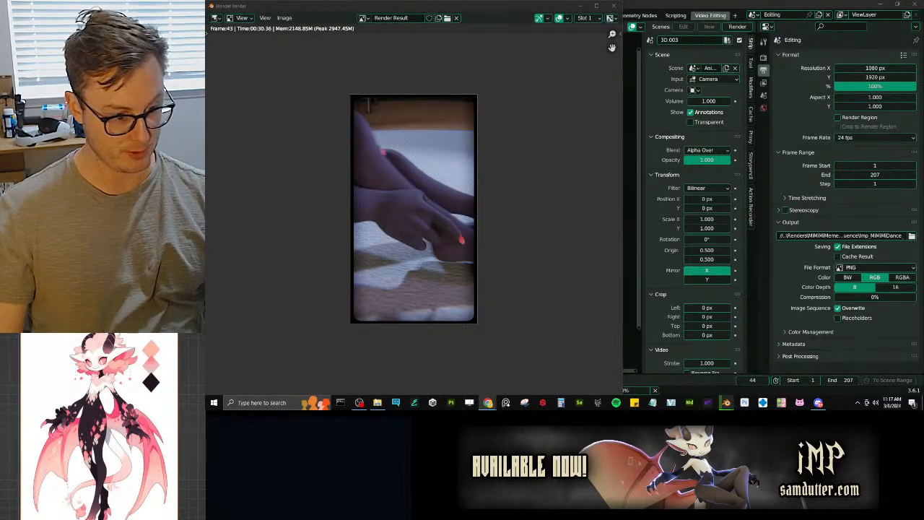
pyautogui.click(377, 402)
pyautogui.click(559, 26)
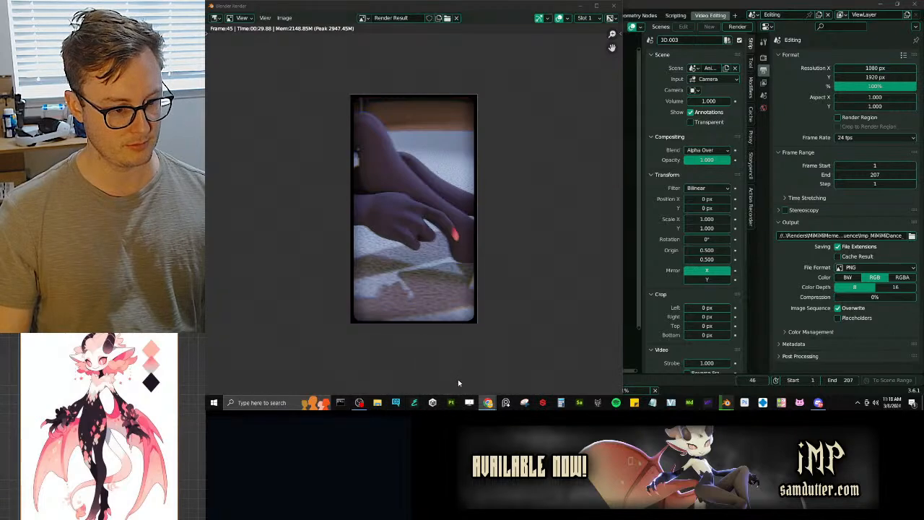
pyautogui.moveTo(488, 403)
pyautogui.click(530, 384)
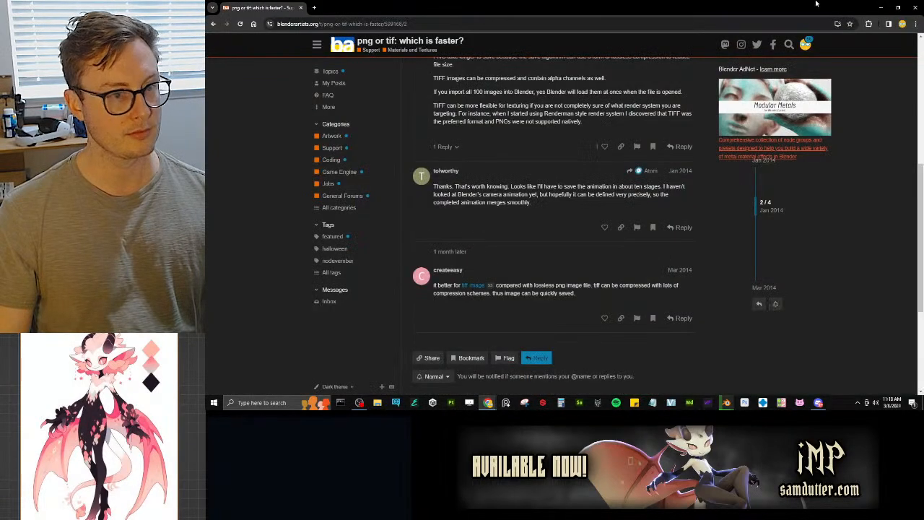
pyautogui.click(915, 6)
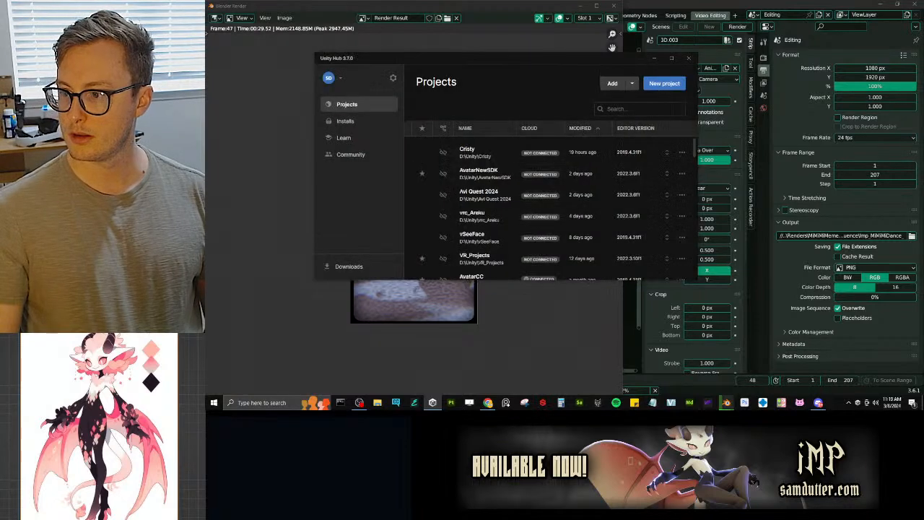
# Step: Open the Cristy project from Unity Hub and examine the avatar's hips, legs and spot markings from several angles
pyautogui.click(472, 152)
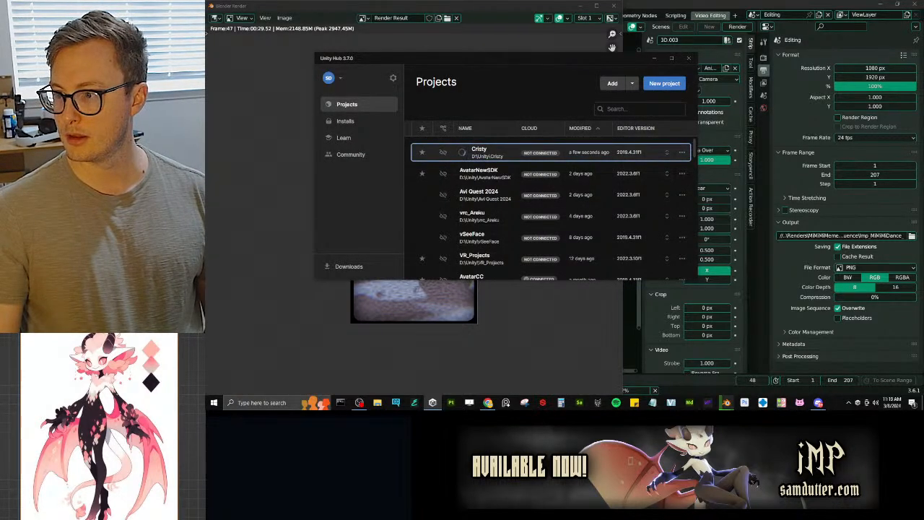
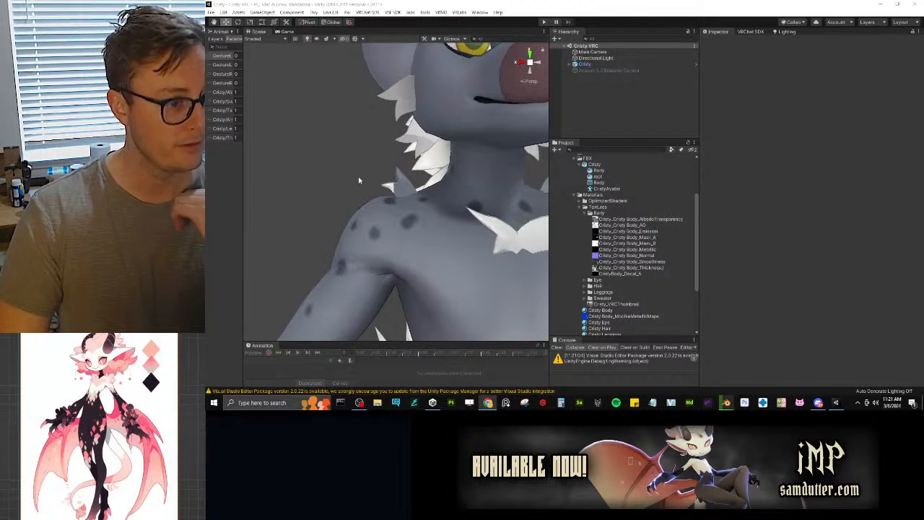
pyautogui.scroll(-10, 395, 215)
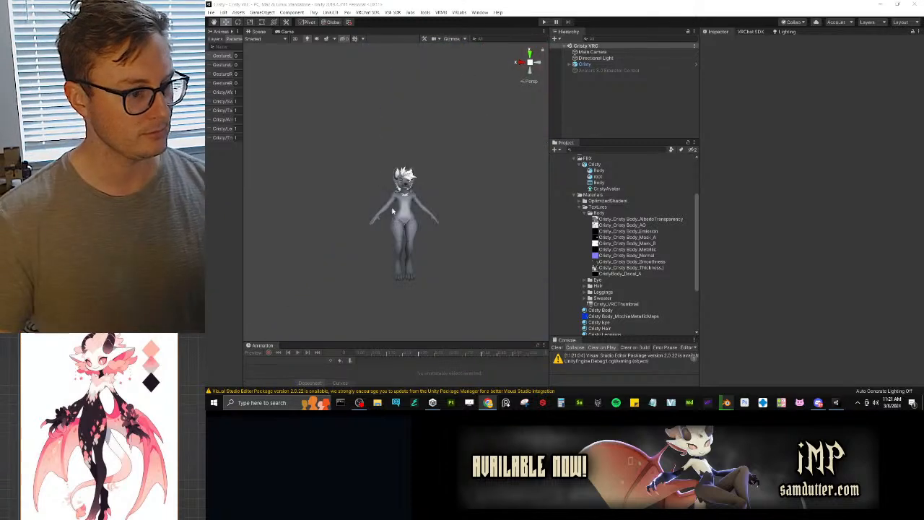
pyautogui.scroll(8, 410, 195)
pyautogui.scroll(-3, 414, 192)
pyautogui.keyDown('alt'); pyautogui.moveTo(417, 191); pyautogui.dragTo(339, 174); pyautogui.keyUp('alt')
pyautogui.scroll(8, 355, 161)
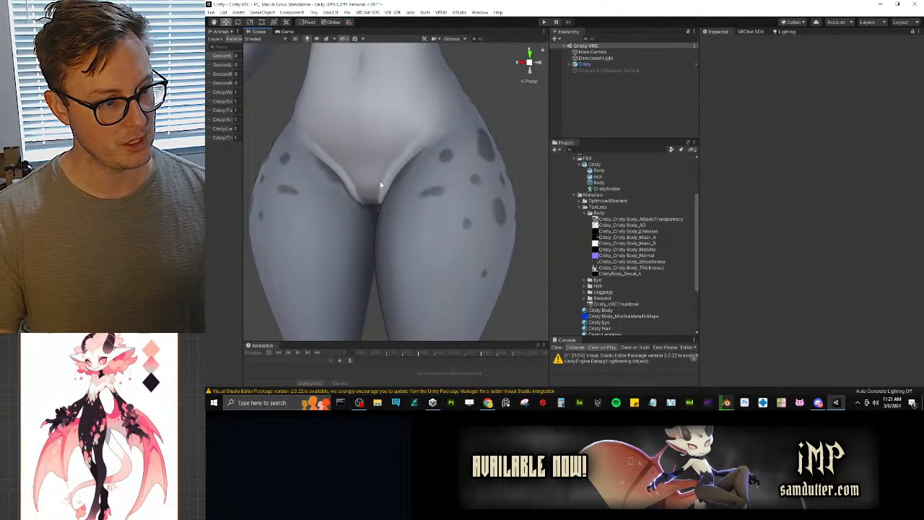
pyautogui.scroll(-8, 380, 186)
pyautogui.keyDown('alt'); pyautogui.moveTo(381, 180); pyautogui.dragTo(653, 155); pyautogui.keyUp('alt')
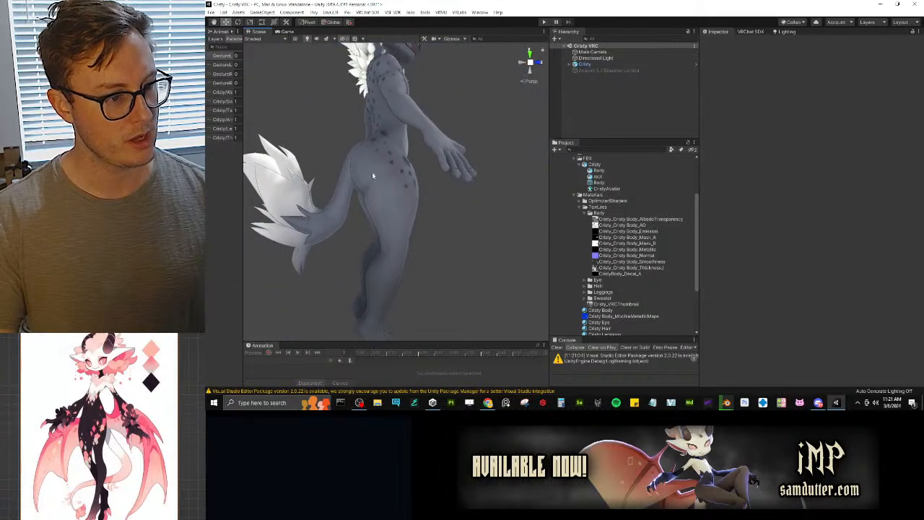
pyautogui.keyDown('alt'); pyautogui.moveTo(422, 160); pyautogui.dragTo(228, 145); pyautogui.keyUp('alt')
pyautogui.scroll(5, 228, 145)
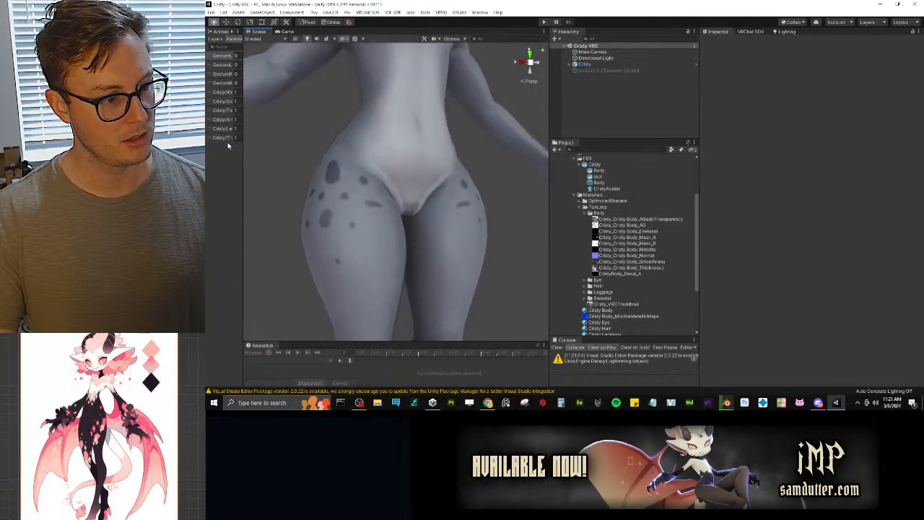
pyautogui.scroll(-6, 228, 145)
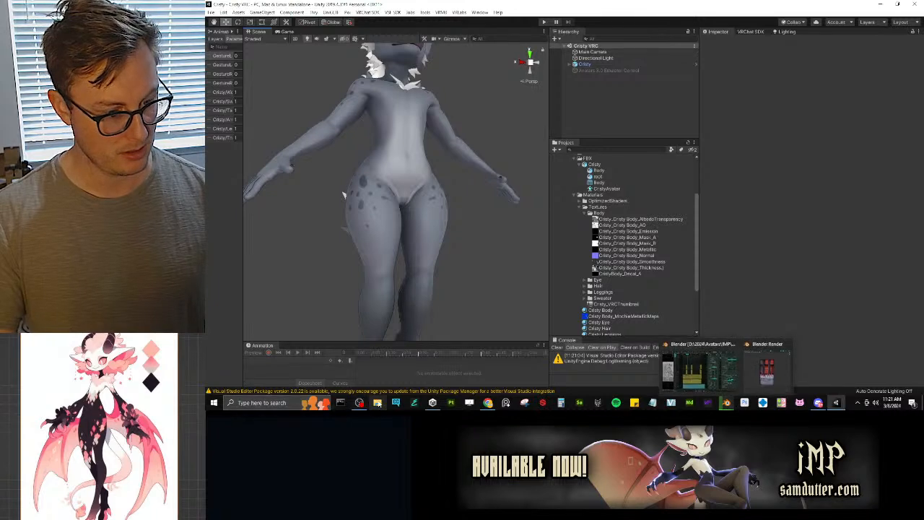
# Step: Browse in File Explorer to the Cristy project folder under 2023 > Client Work on the De Novo (D:) drive
pyautogui.click(377, 402)
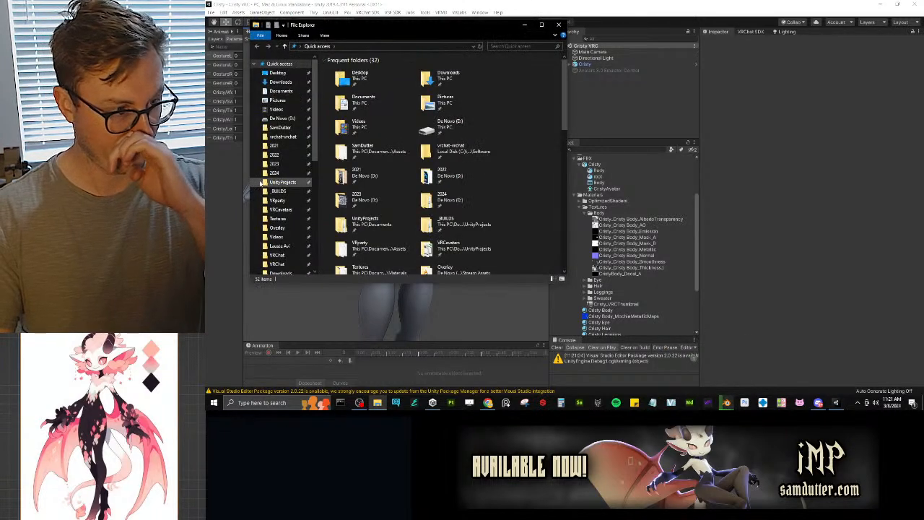
pyautogui.click(271, 174)
pyautogui.doubleClick(343, 78)
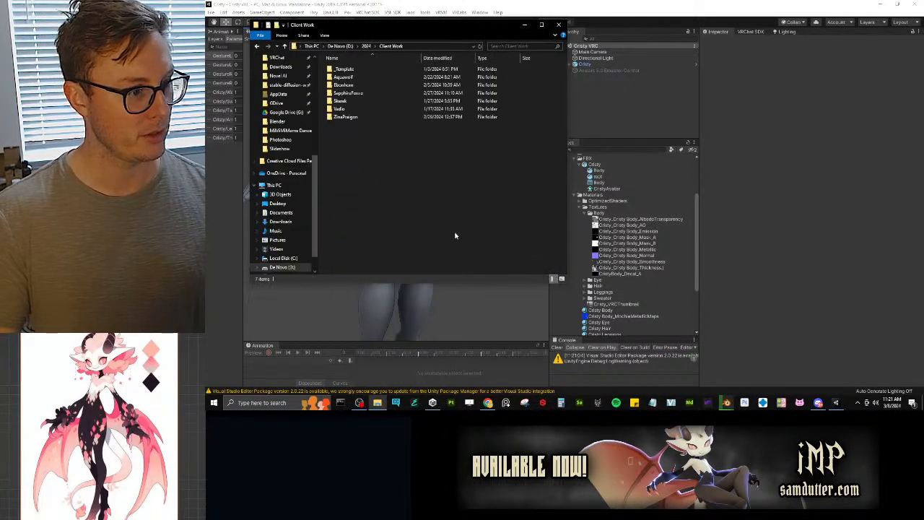
pyautogui.click(339, 46)
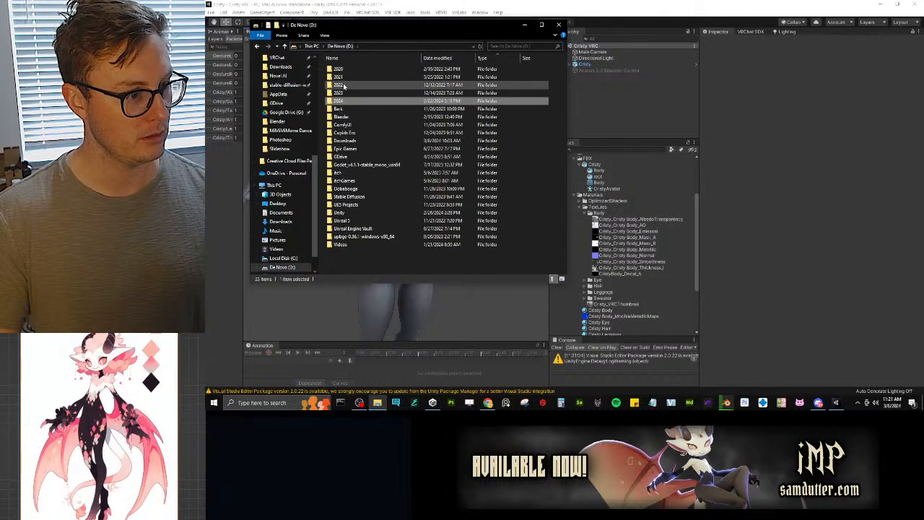
pyautogui.doubleClick(340, 92)
pyautogui.doubleClick(349, 116)
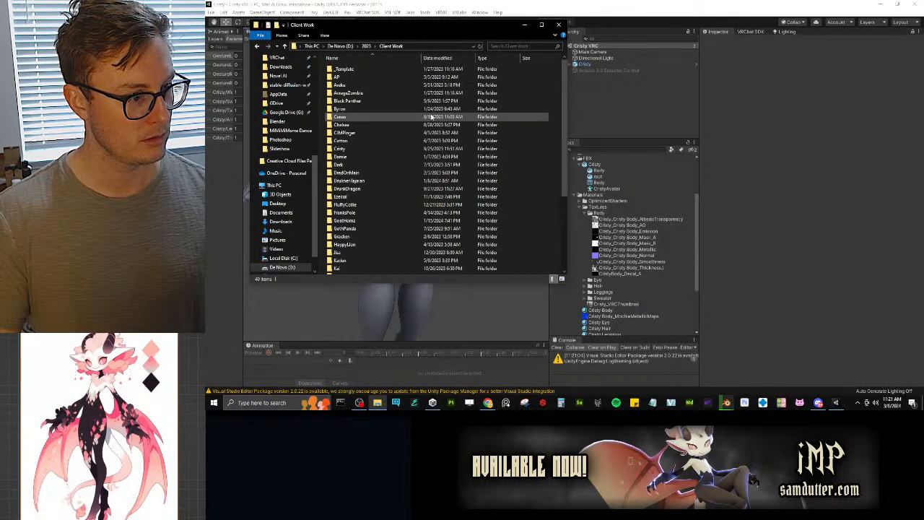
pyautogui.doubleClick(348, 148)
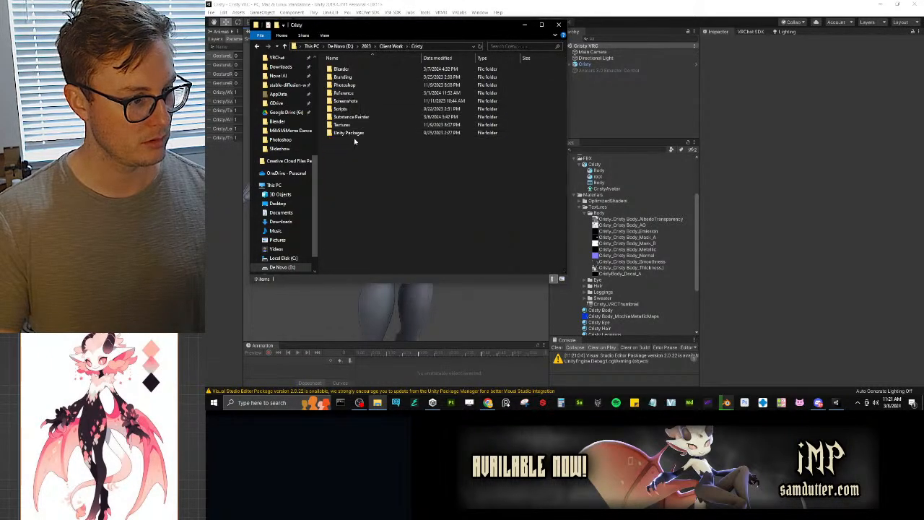
# Step: Open the Cristy .blend file from the project's Blender subfolder, choosing Blender as the program to use
pyautogui.doubleClick(341, 69)
pyautogui.doubleClick(340, 68)
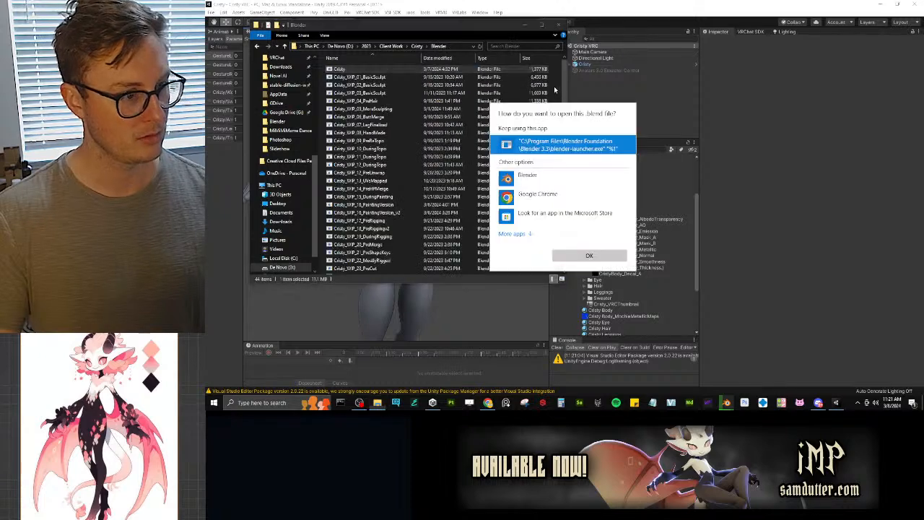
pyautogui.click(531, 177)
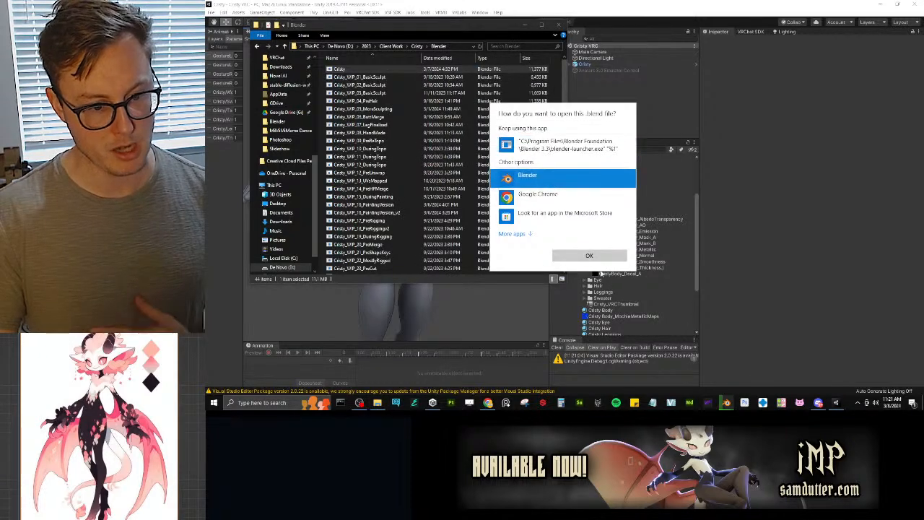
pyautogui.click(596, 258)
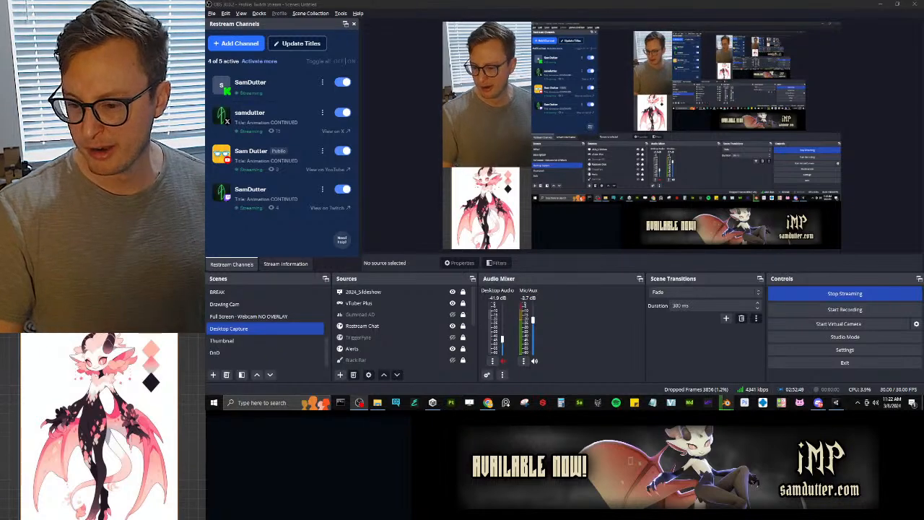
# Step: Enlarge the 3D viewport in Blender and examine the Cristy body's hips and upper thighs from the front
pyautogui.click(329, 6)
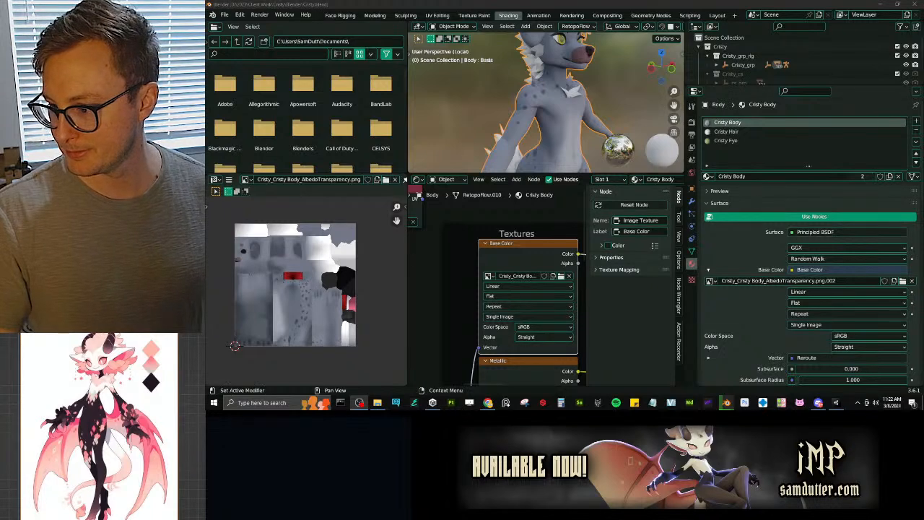
pyautogui.scroll(-4, 477, 96)
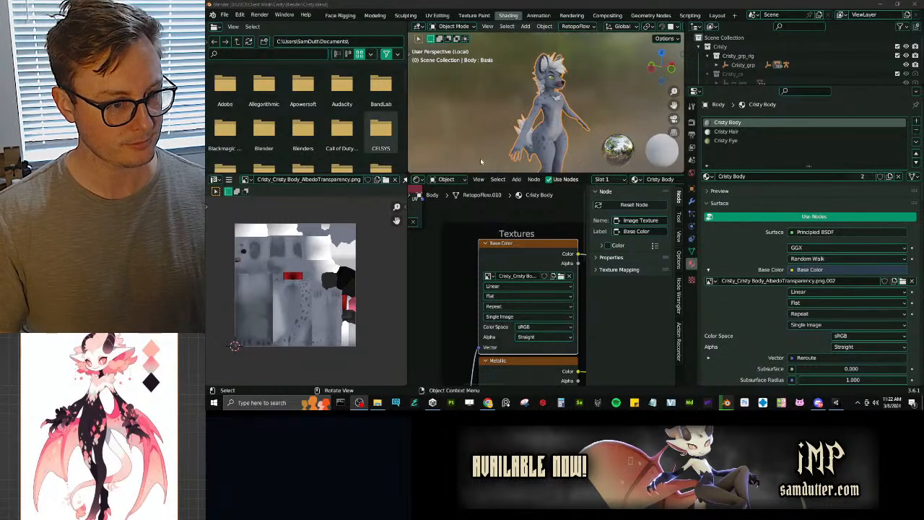
pyautogui.moveTo(483, 172); pyautogui.dragTo(483, 366)
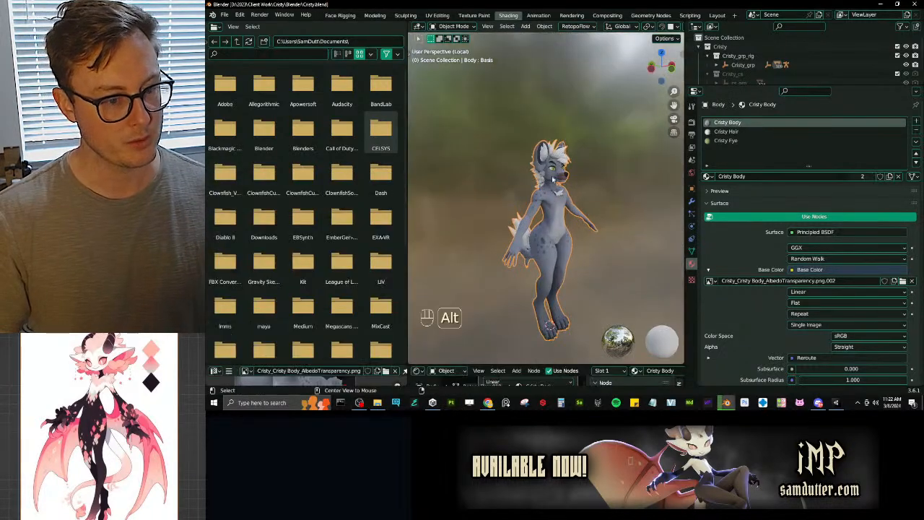
pyautogui.keyDown('alt'); pyautogui.moveTo(549, 159); pyautogui.dragTo(567, 106, button='middle'); pyautogui.keyUp('alt')
pyautogui.press('KP_1')
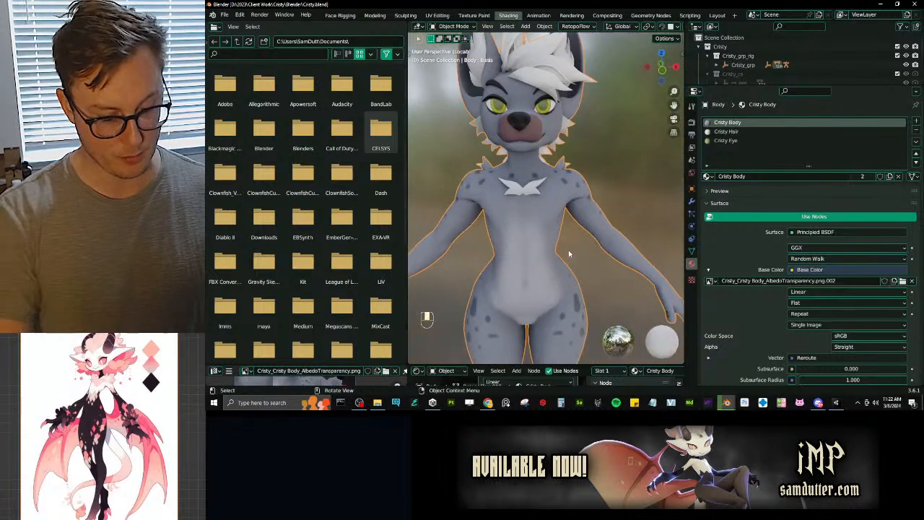
pyautogui.scroll(8, 547, 194)
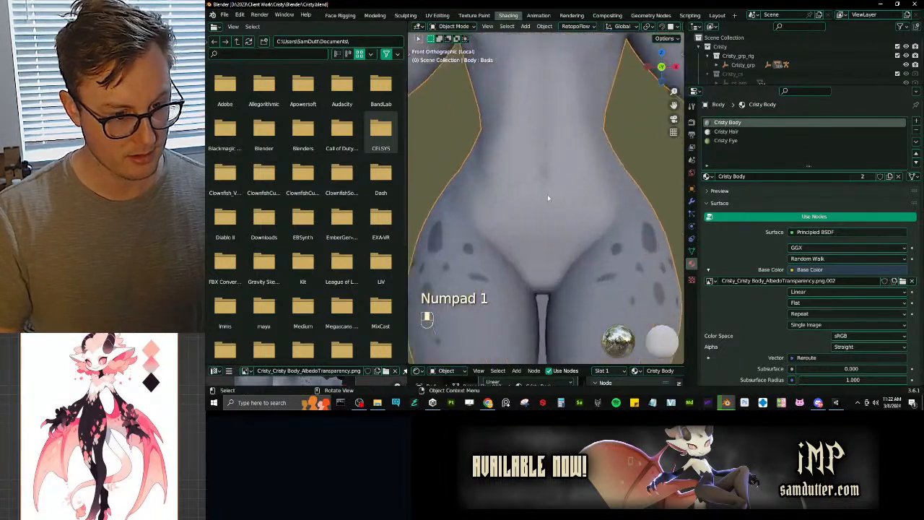
pyautogui.scroll(-2, 553, 268)
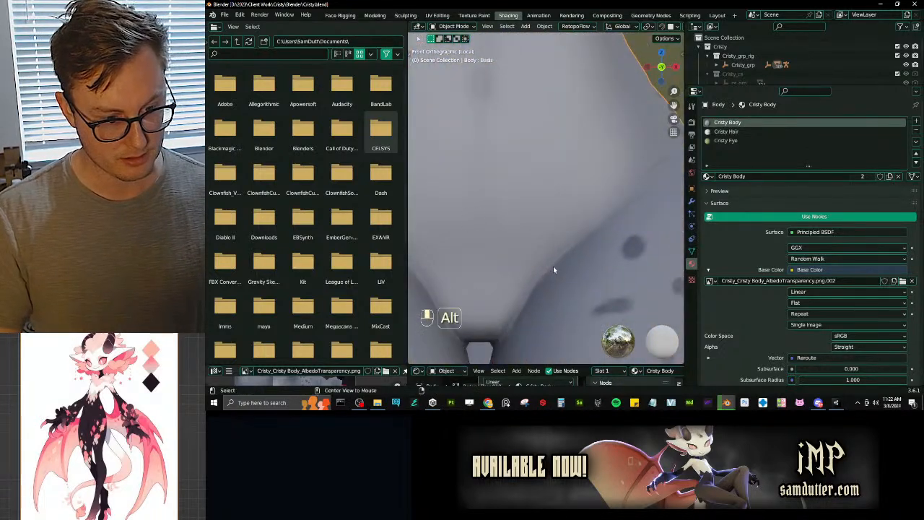
# Step: Switch to Unity and inspect the avatar's hip area up close for comparison with the Blender model
pyautogui.hotkey('alt', 'Tab')
pyautogui.hotkey('alt', 'Tab')
pyautogui.hotkey('alt', 'Tab')
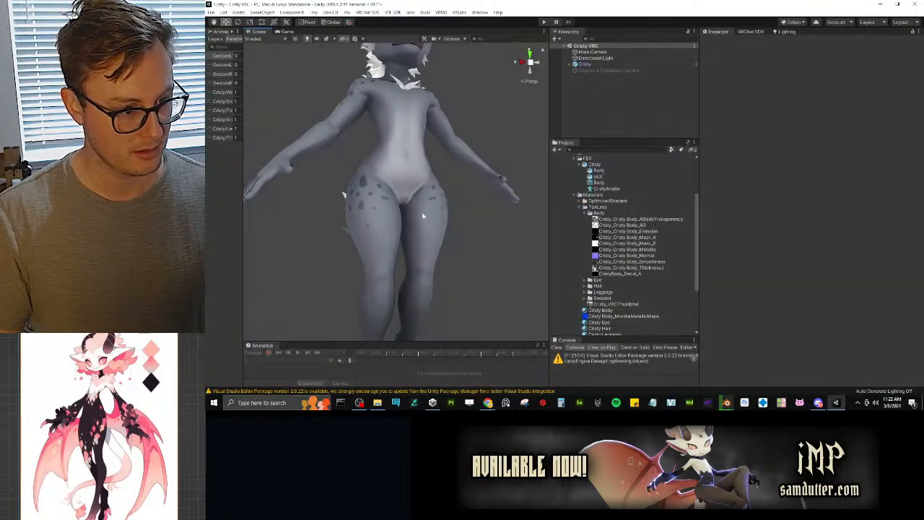
pyautogui.scroll(5, 445, 217)
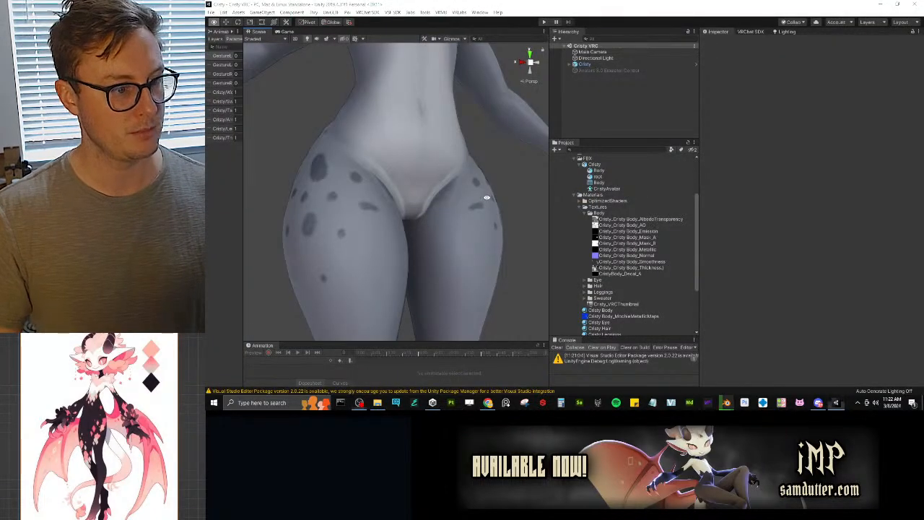
pyautogui.hotkey('alt', 'Tab')
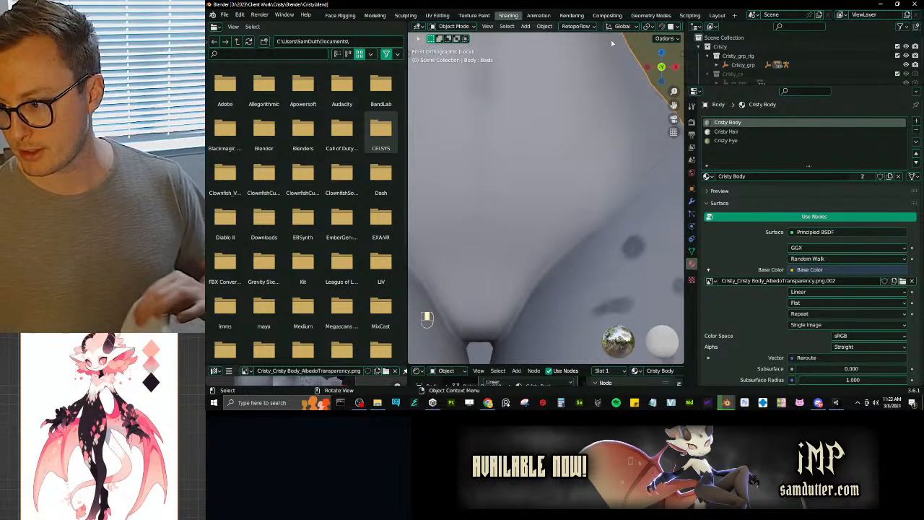
# Step: Frame the whole Cristy avatar at a slight angle and maximize the 3D viewport
pyautogui.scroll(-13, 529, 226)
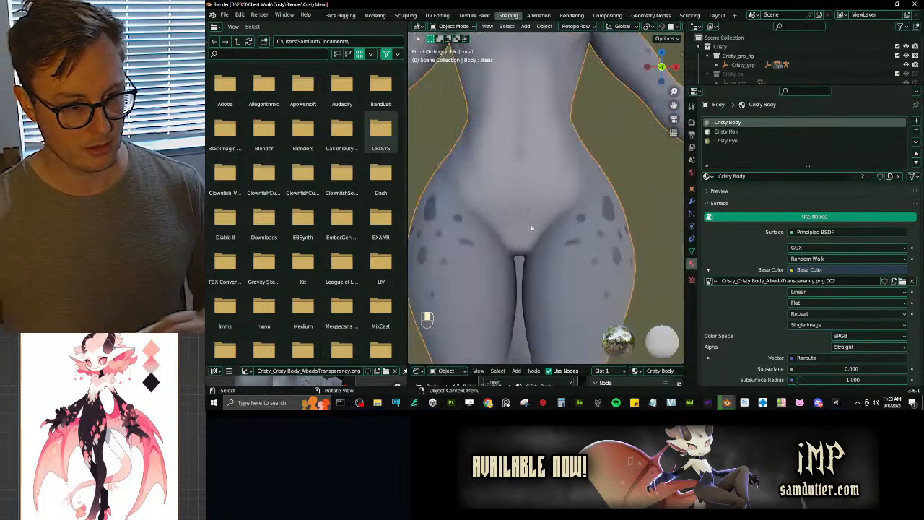
pyautogui.moveTo(554, 168); pyautogui.dragTo(625, 165, button='middle')
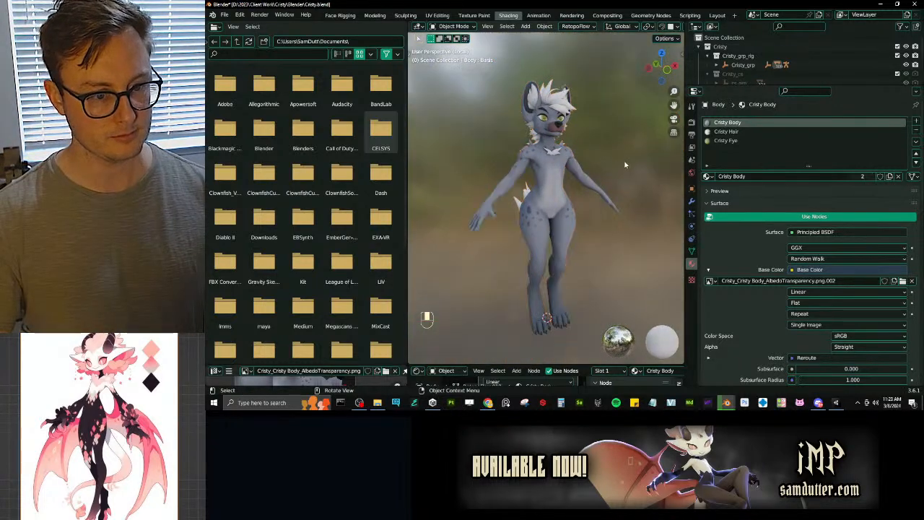
pyautogui.hotkey('ctrl', 'space')
pyautogui.scroll(-4, 620, 170)
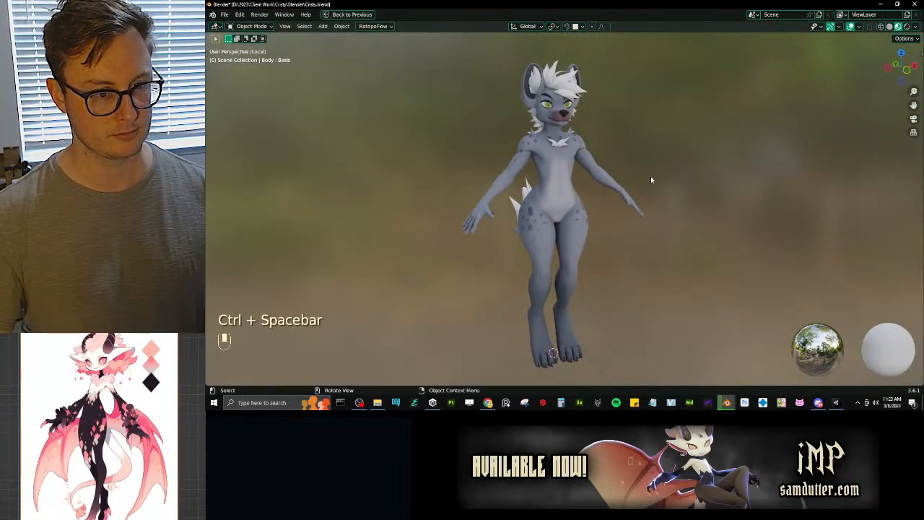
# Step: Capture the full screen with the maximized Cristy avatar view using Snipping Tool
pyautogui.click(525, 403)
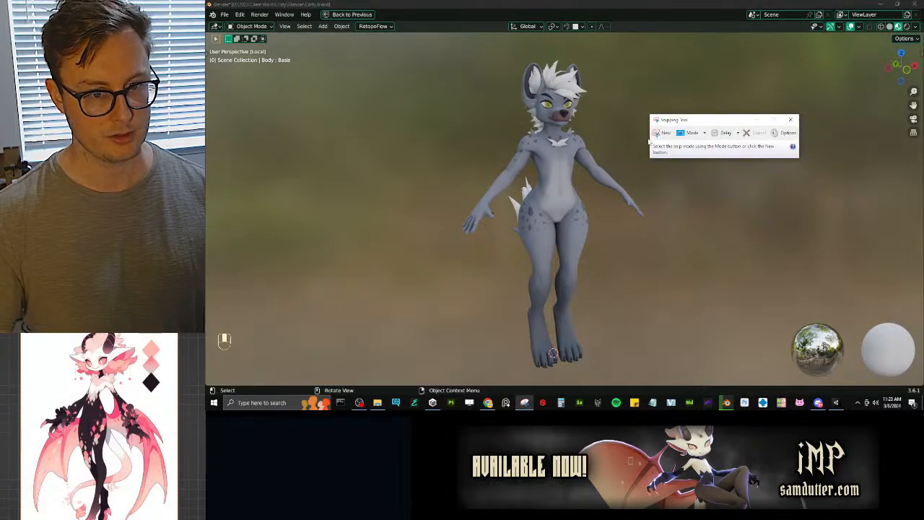
pyautogui.click(663, 134)
pyautogui.press('Escape')
pyautogui.moveTo(207, 1)
pyautogui.mouseDown()
pyautogui.moveTo(577, 333)
pyautogui.moveTo(457, 186)
pyautogui.mouseUp()
pyautogui.click(663, 133)
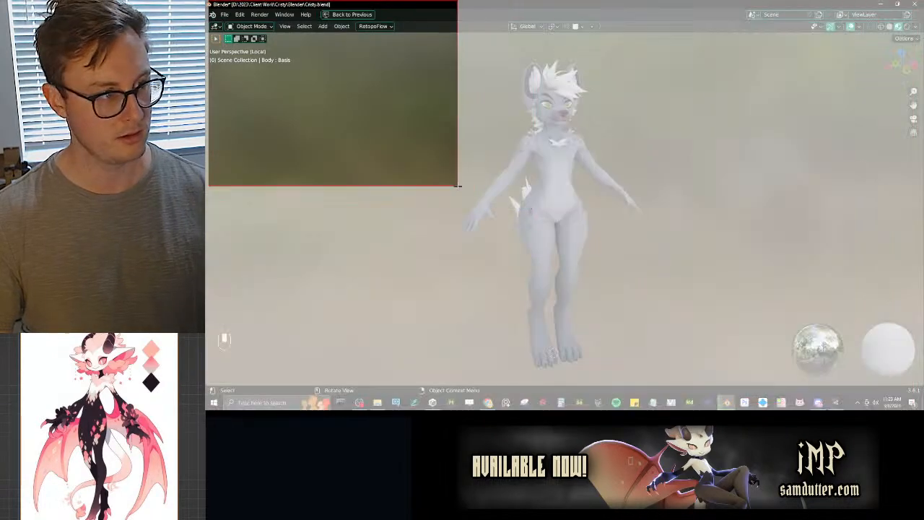
pyautogui.press('Escape')
pyautogui.click(663, 133)
pyautogui.moveTo(207, 2); pyautogui.dragTo(922, 410)
# Step: Start saving the snip and create a new Screenshots folder under De Novo (D:) > 2024 > Stream
pyautogui.hotkey('ctrl', 's')
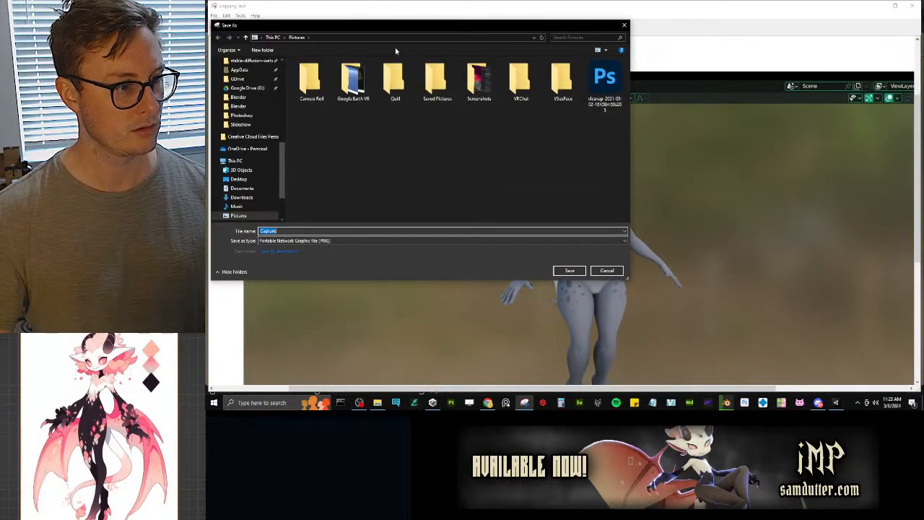
pyautogui.click(240, 123)
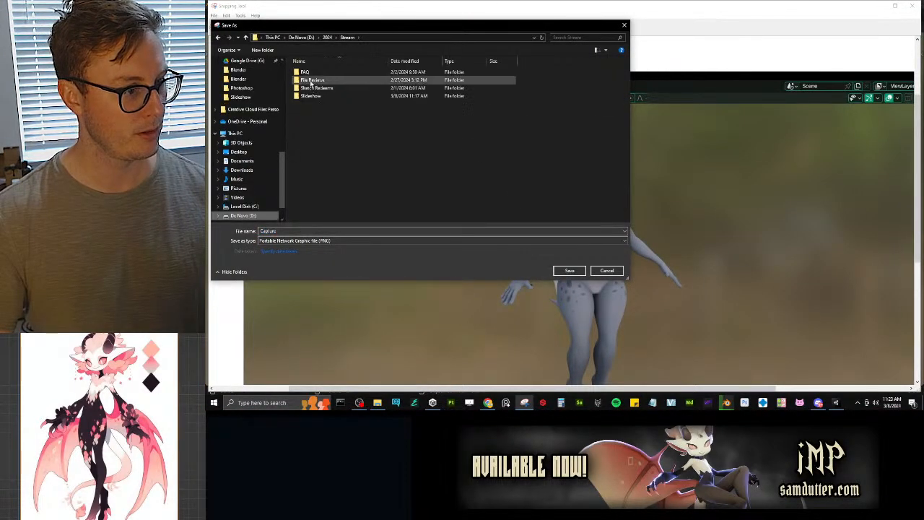
pyautogui.click(327, 38)
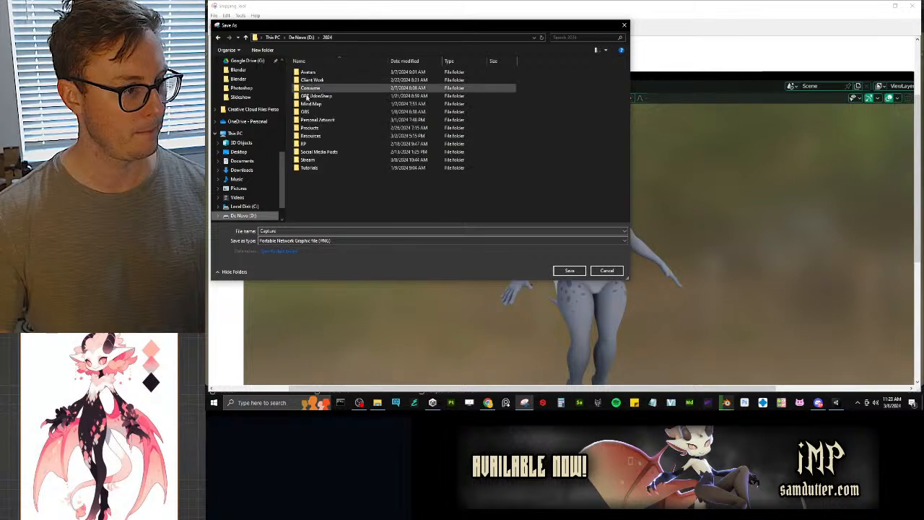
pyautogui.doubleClick(310, 159)
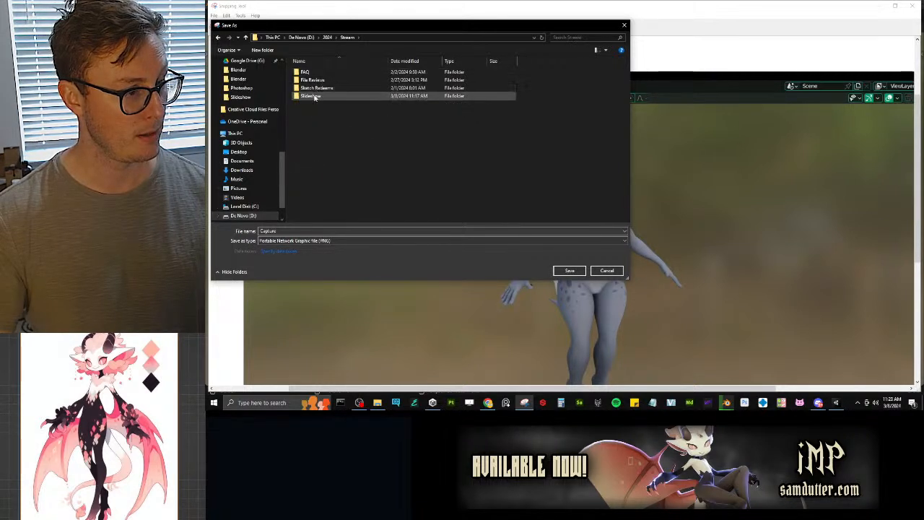
pyautogui.click(262, 50)
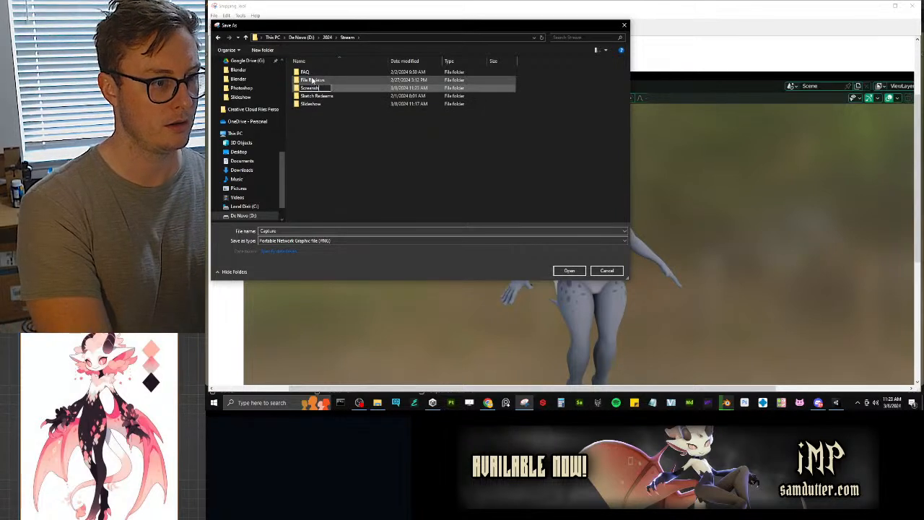
pyautogui.write('Screenshots')
pyautogui.press('Return')
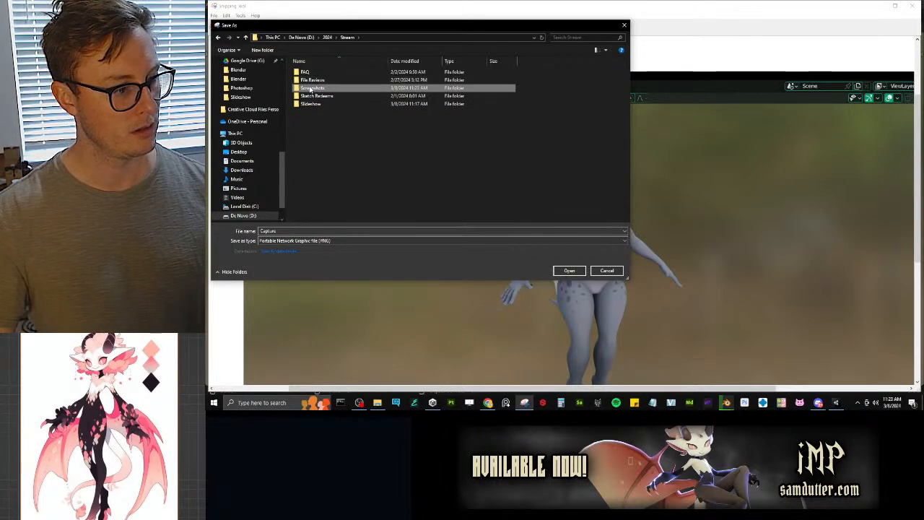
# Step: Save the snip as a PNG inside the new Screenshots folder and close Snipping Tool
pyautogui.doubleClick(311, 88)
pyautogui.write('3')
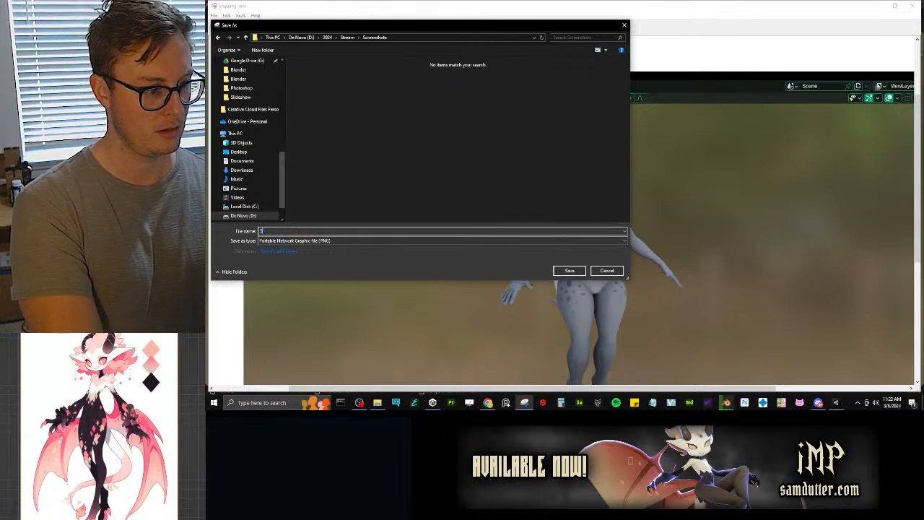
pyautogui.write('D')
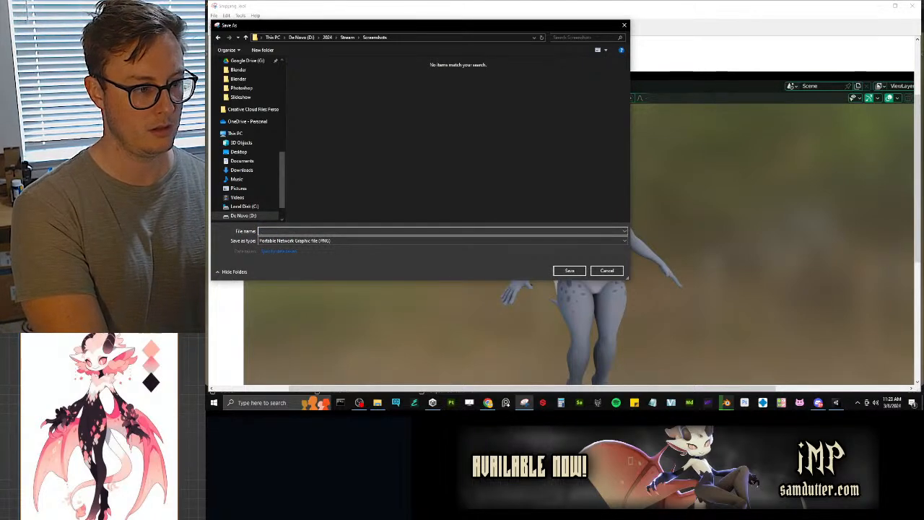
pyautogui.press('Return')
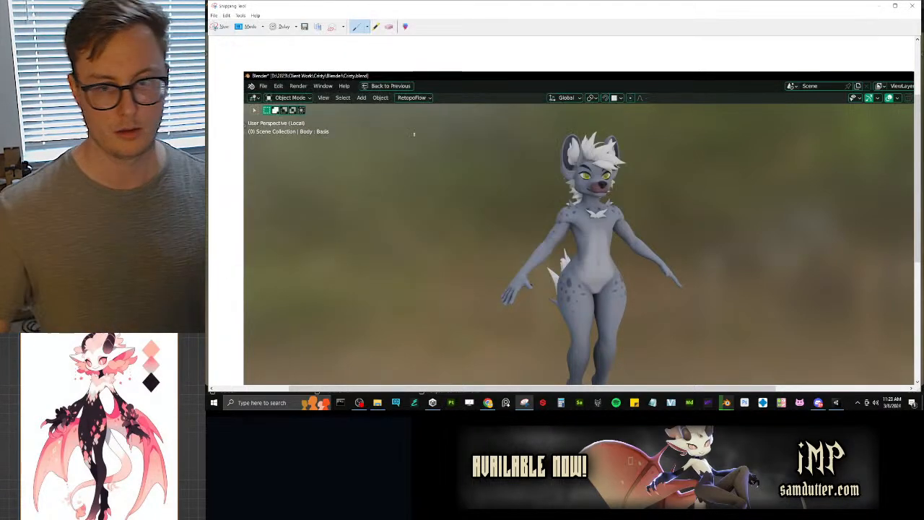
pyautogui.click(914, 5)
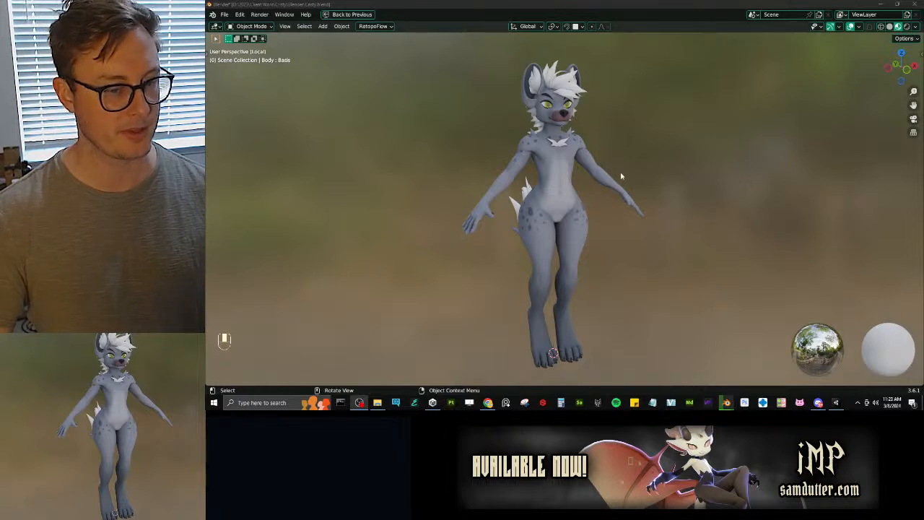
# Step: Restore the multi-panel Blender layout and save the Cristy.blend file
pyautogui.hotkey('ctrl', 'space')
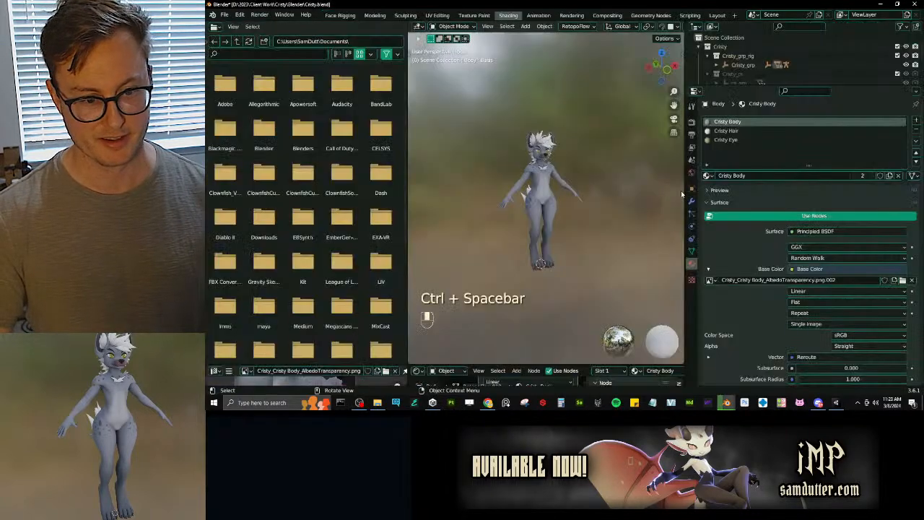
pyautogui.moveTo(599, 196); pyautogui.dragTo(589, 197, button='middle')
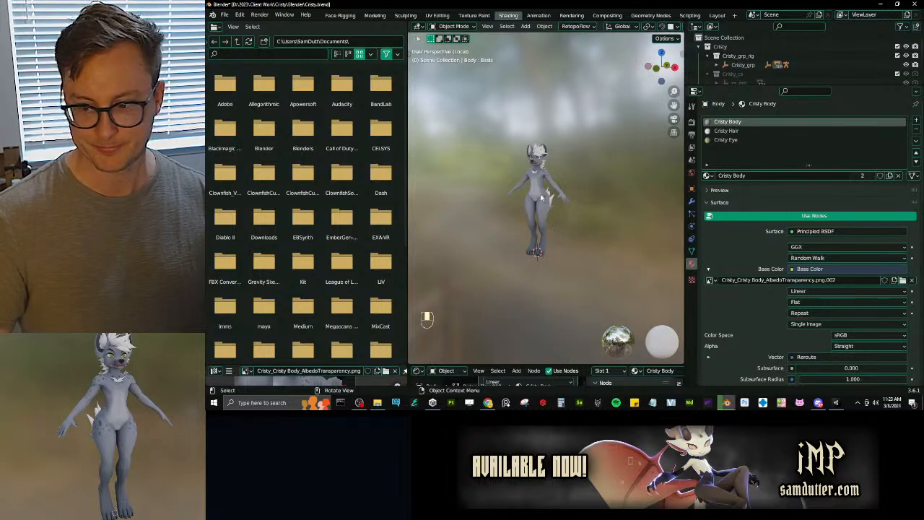
pyautogui.scroll(5, 541, 196)
pyautogui.hotkey('ctrl', 's')
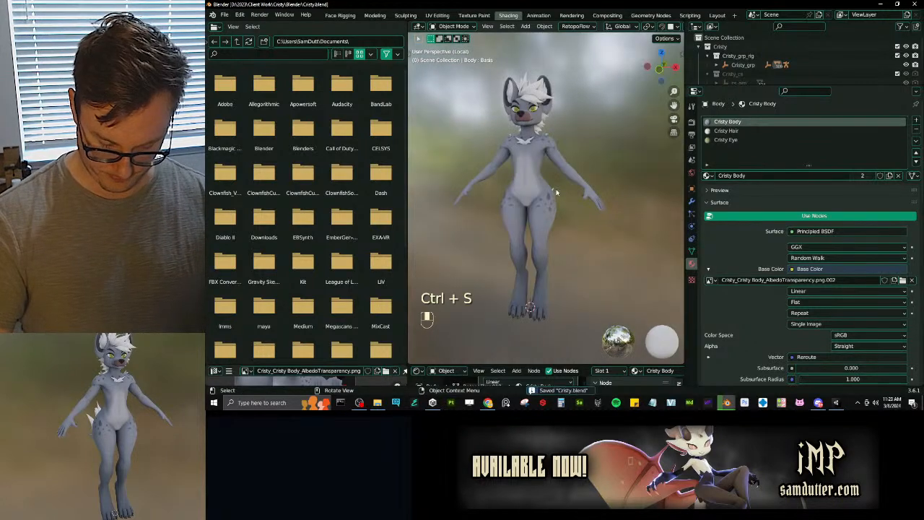
# Step: Enter Edit Mode on the Cristy body and check its hip topology in wireframe and solid display
pyautogui.scroll(3, 523, 166)
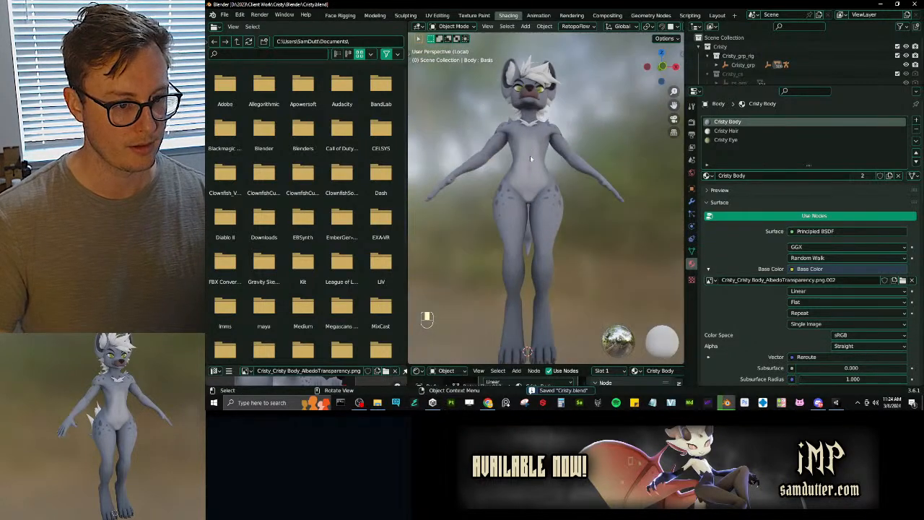
pyautogui.scroll(4, 531, 168)
pyautogui.press('Tab')
pyautogui.press('z')
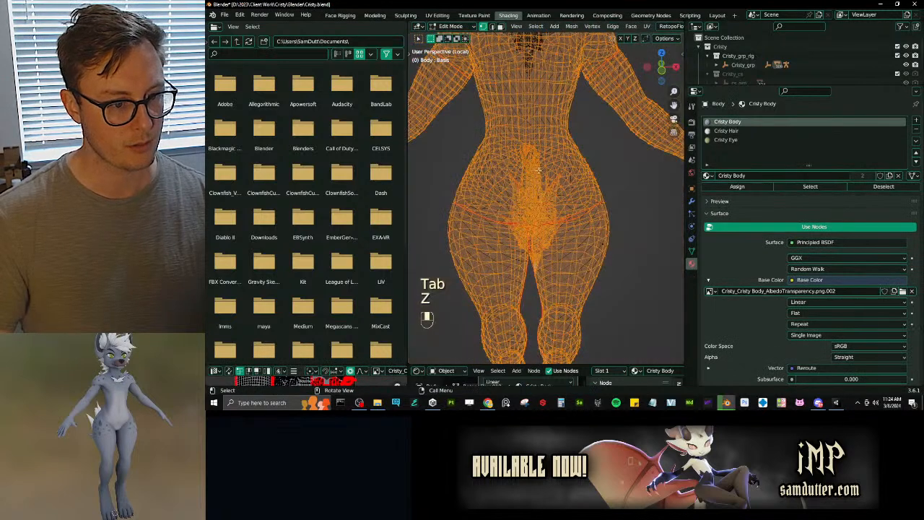
pyautogui.press('z')
pyautogui.click(556, 159)
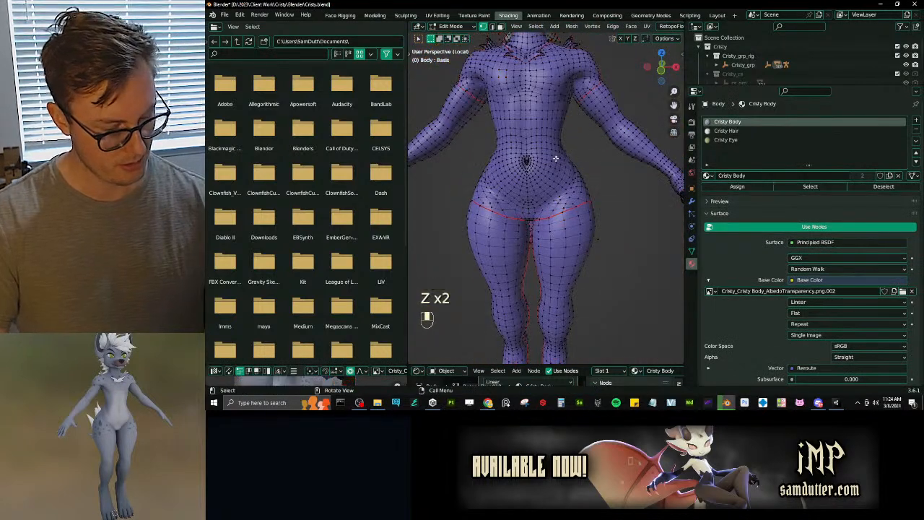
# Step: Select the linked torso region delimited by Seam and inspect the selection in wireframe around the hips
pyautogui.press('l')
pyautogui.click(441, 357)
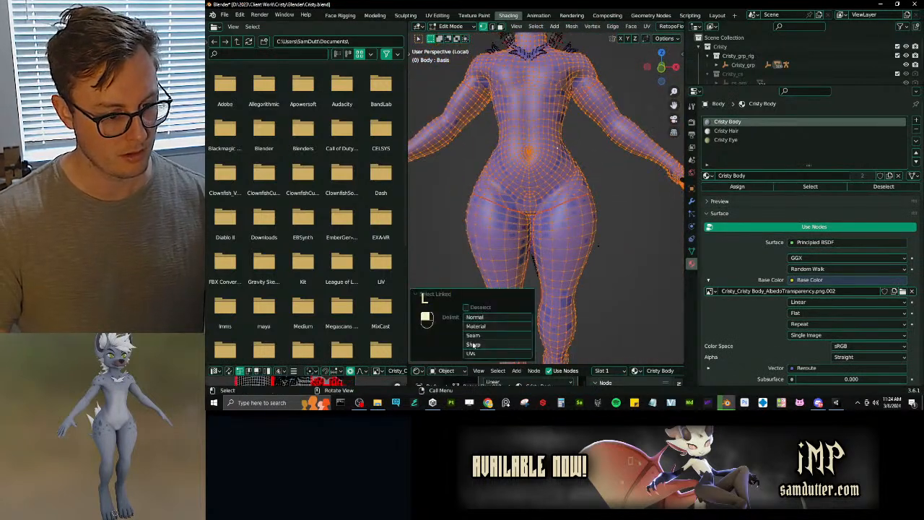
pyautogui.click(477, 337)
pyautogui.press('z')
pyautogui.keyDown('shift'); pyautogui.moveTo(565, 202); pyautogui.dragTo(529, 189, button='middle'); pyautogui.keyUp('shift')
pyautogui.click(541, 202)
pyautogui.scroll(4, 552, 199)
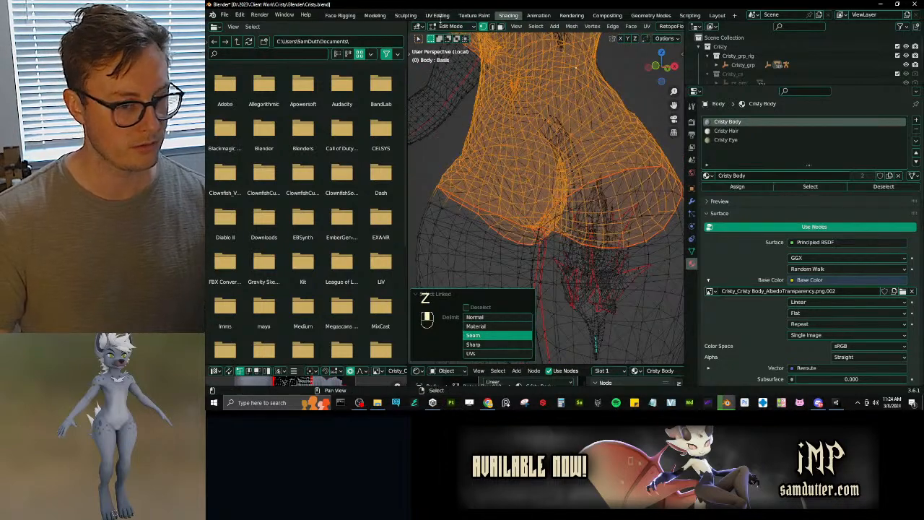
# Step: Switch to the UV Editing workspace, make UVMap.001 the body's active UV map, and widen the UV editor
pyautogui.click(438, 16)
pyautogui.click(806, 320)
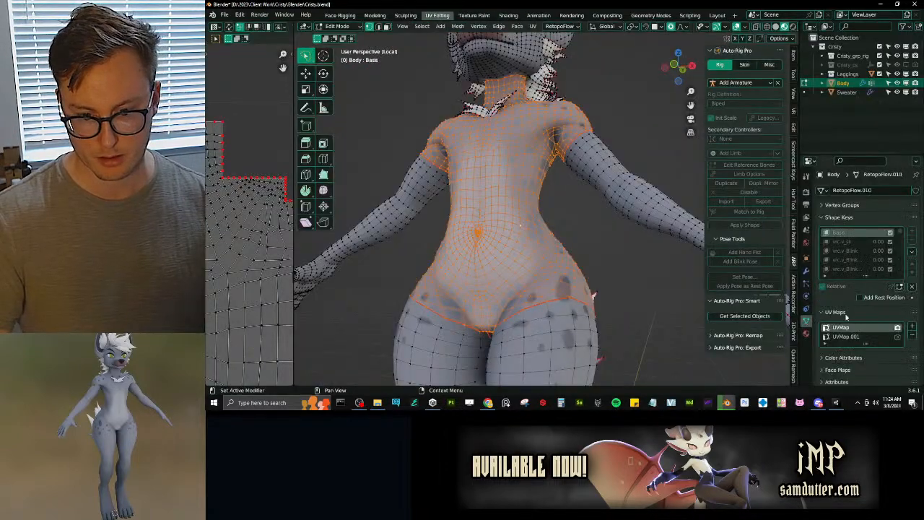
pyautogui.click(846, 336)
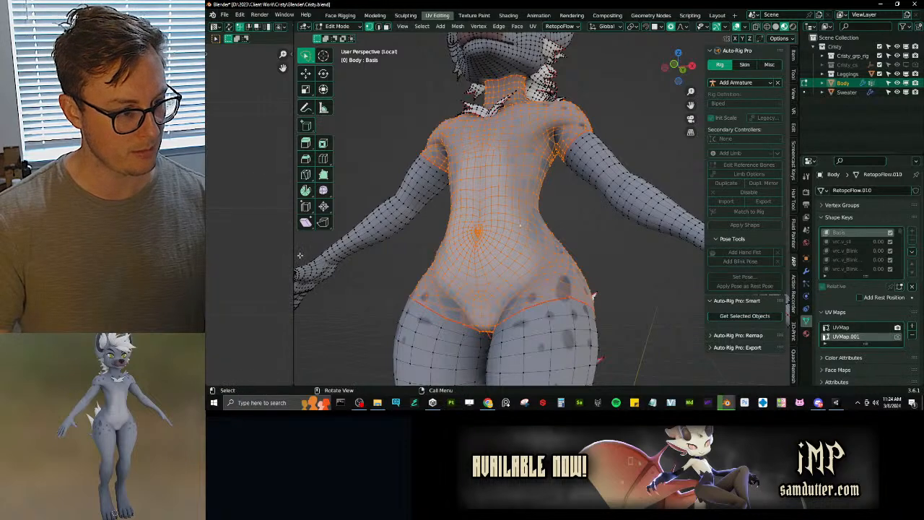
pyautogui.moveTo(295, 255); pyautogui.dragTo(547, 239)
pyautogui.scroll(-3, 355, 221)
pyautogui.scroll(4, 392, 212)
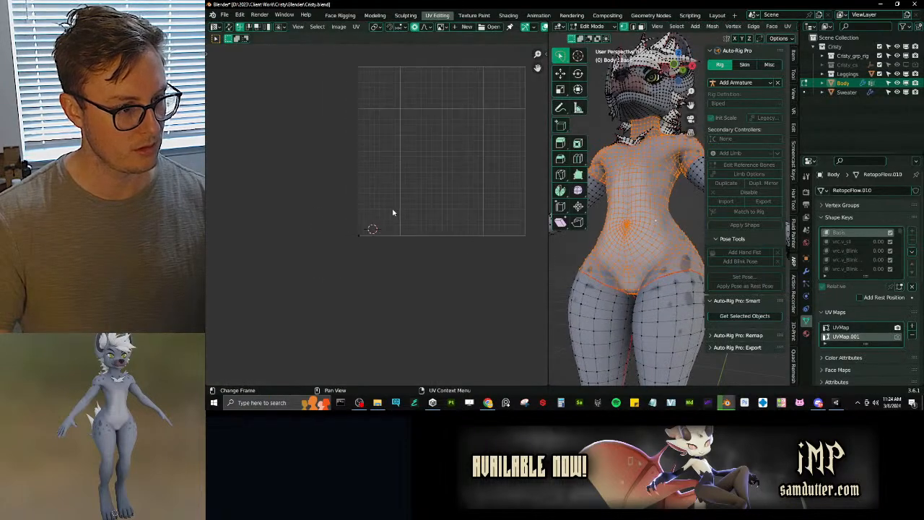
# Step: Make UVMap the body's active UV map again and resize the UV editor to fit the torso island
pyautogui.scroll(5, 393, 212)
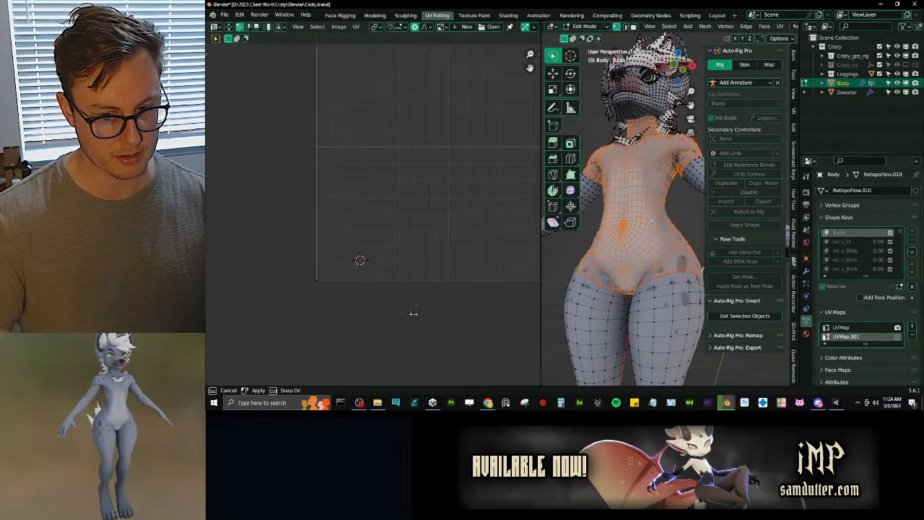
pyautogui.moveTo(546, 312); pyautogui.dragTo(353, 312)
pyautogui.click(840, 327)
pyautogui.scroll(4, 304, 278)
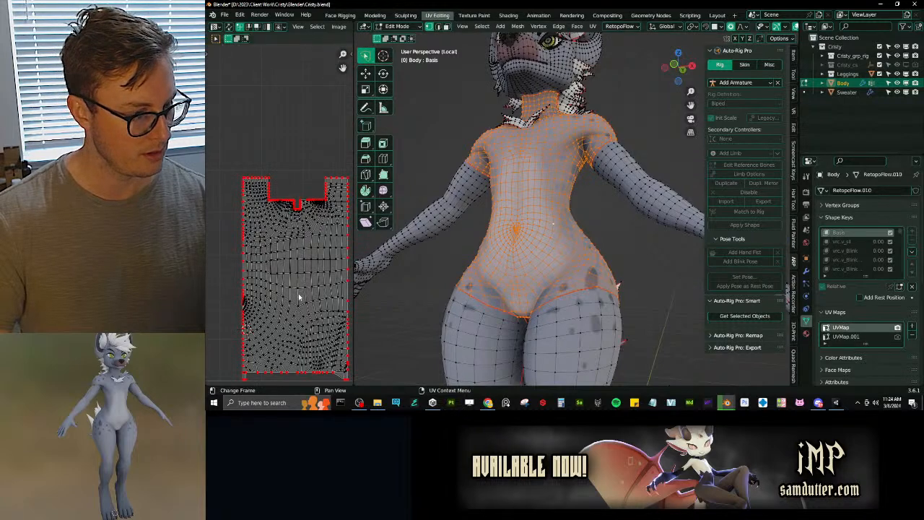
pyautogui.moveTo(354, 288); pyautogui.dragTo(484, 288)
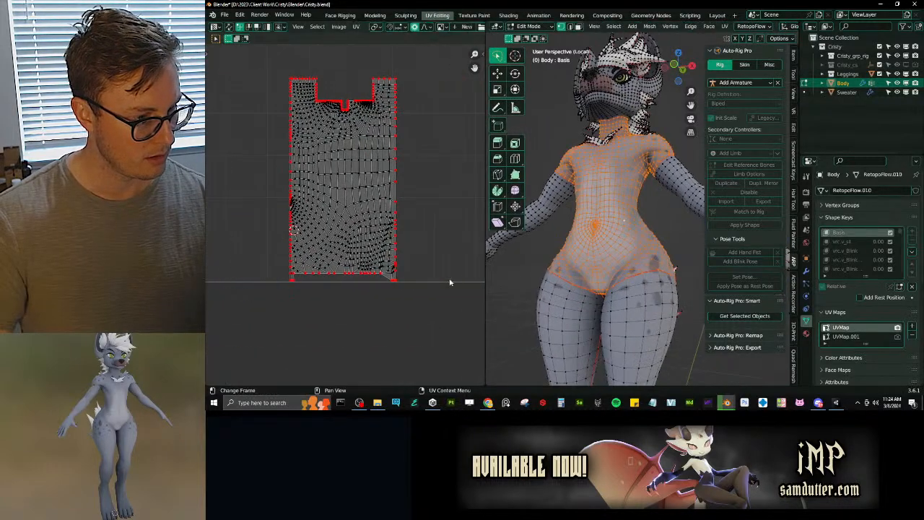
# Step: Examine the slanted lower corner of the torso UV island and its boundary vertices up close
pyautogui.scroll(6, 390, 224)
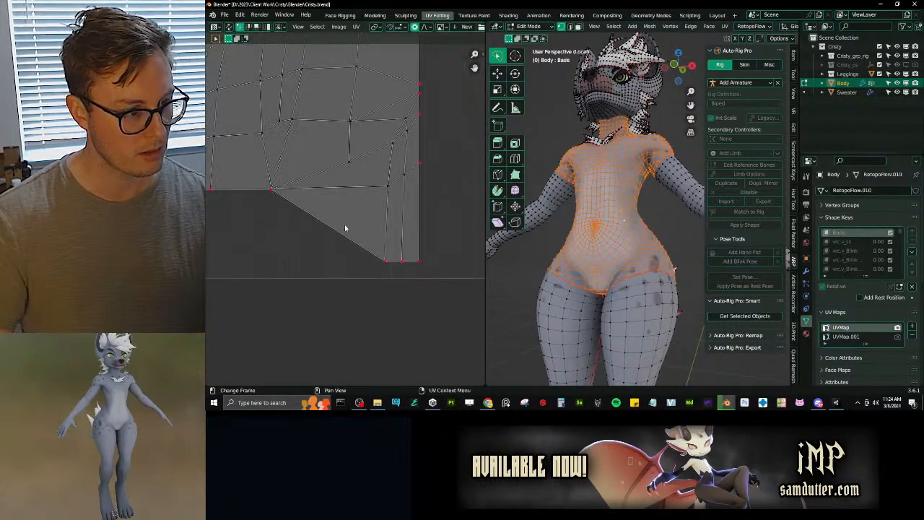
pyautogui.moveTo(290, 200); pyautogui.dragTo(307, 213, button='middle')
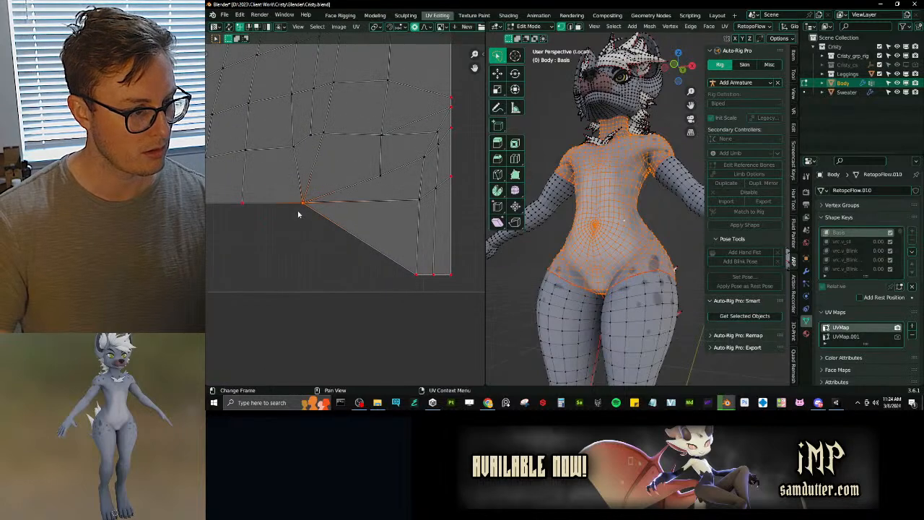
pyautogui.press('g')
pyautogui.rightClick(295, 221)
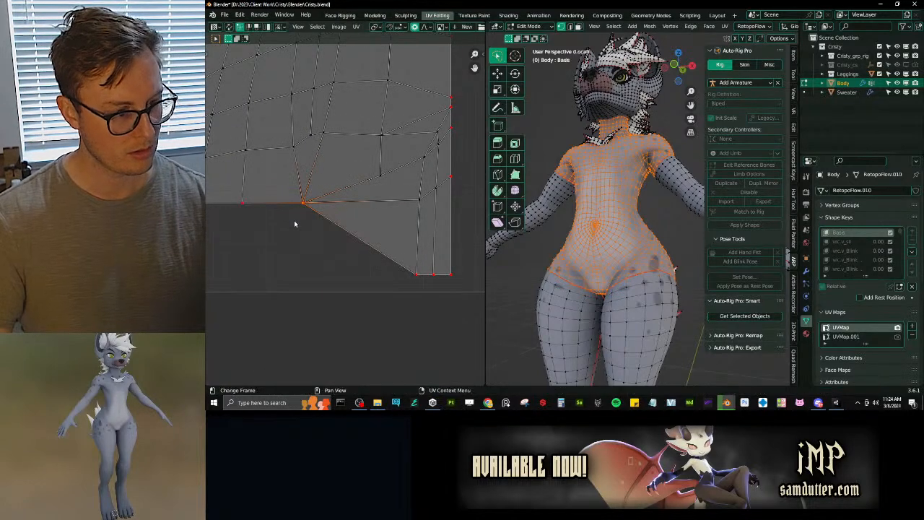
pyautogui.scroll(-6, 293, 220)
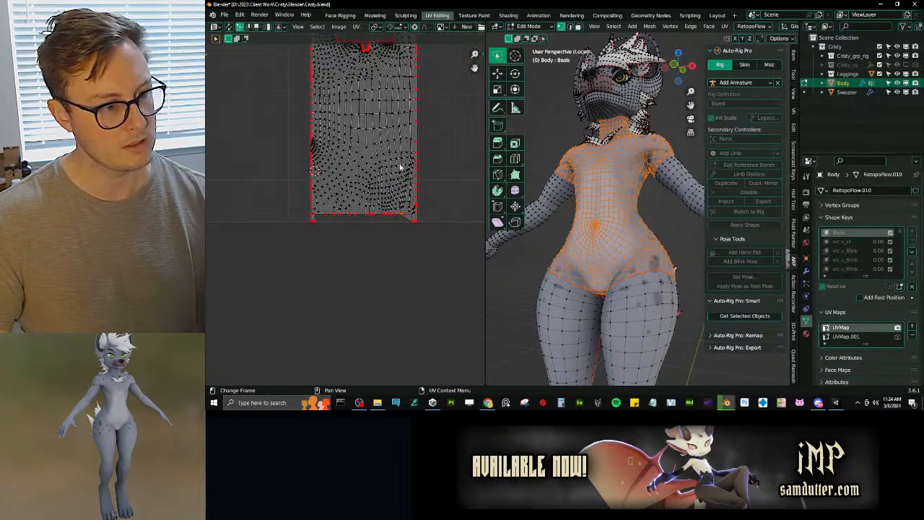
# Step: Save the file and export the selected torso region's UV layout as UV_Comparison.png
pyautogui.press('Tab')
pyautogui.hotkey('ctrl', 's')
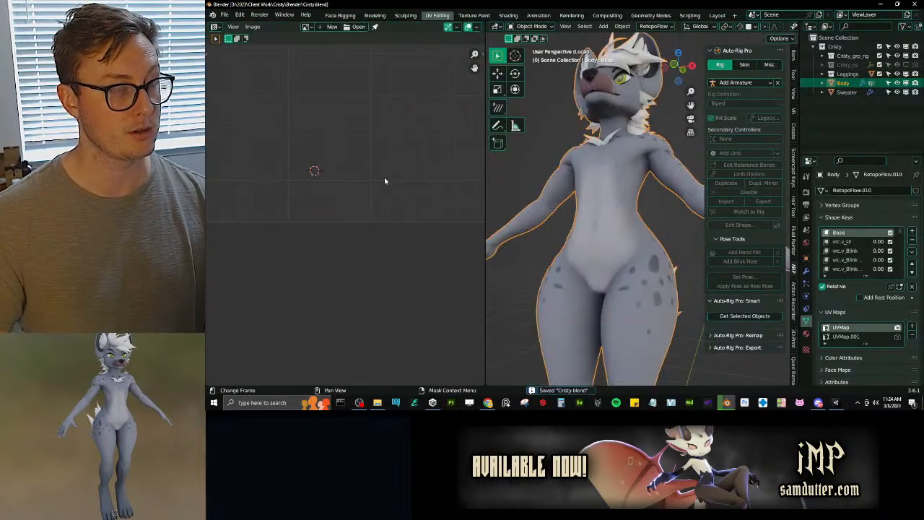
pyautogui.press('Tab')
pyautogui.scroll(-4, 393, 220)
pyautogui.press('a')
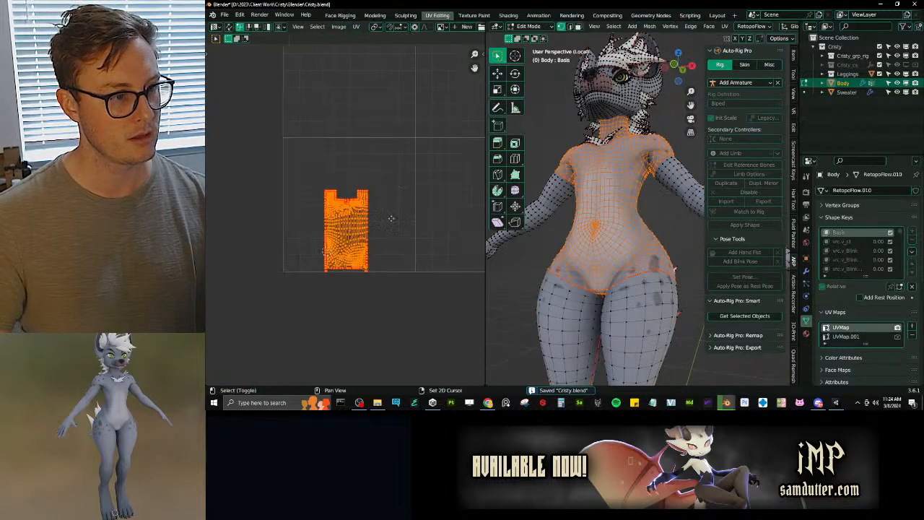
pyautogui.keyDown('shift'); pyautogui.moveTo(391, 218); pyautogui.dragTo(387, 263, button='middle'); pyautogui.keyUp('shift')
pyautogui.click(356, 27)
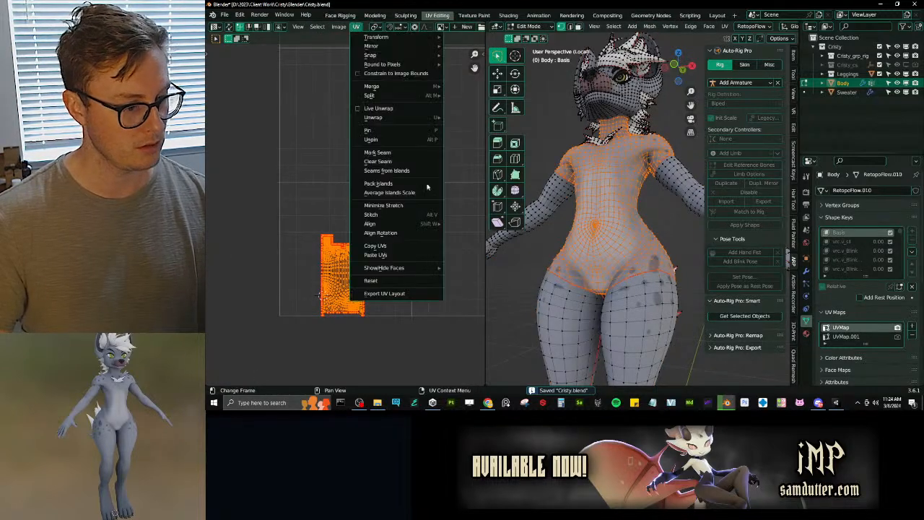
pyautogui.click(417, 295)
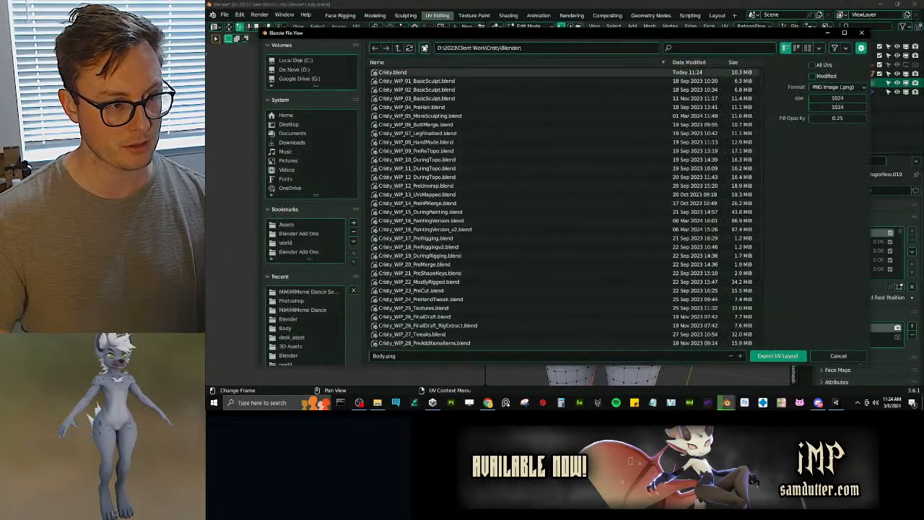
pyautogui.press('BackSpace')
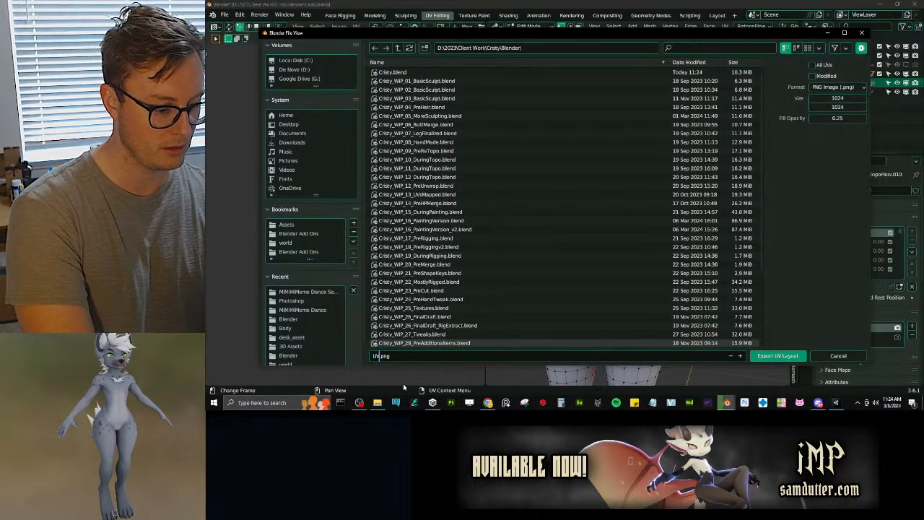
pyautogui.write('UV_Comparison')
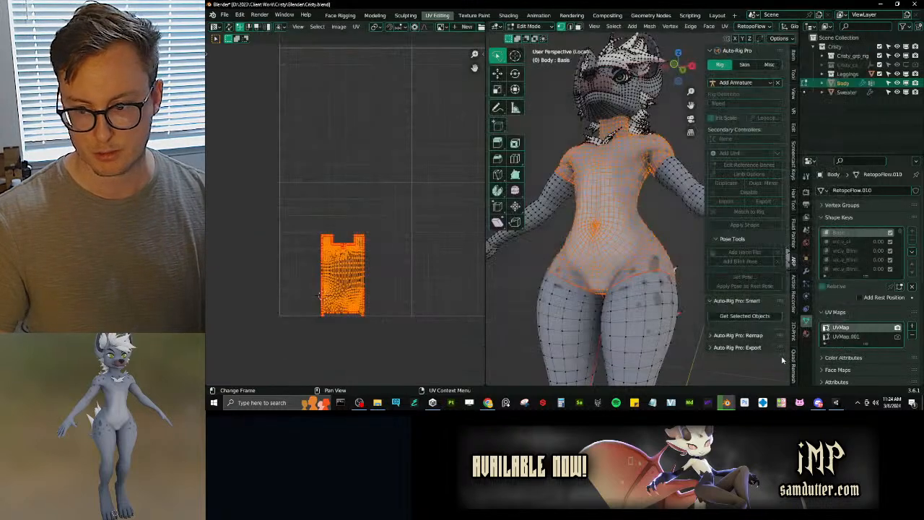
pyautogui.click(777, 355)
# Step: Save Cristy.blend and open the recent file Cristy_WIP_16_PaintingVersion.blend
pyautogui.hotkey('ctrl', 's')
pyautogui.press('Tab')
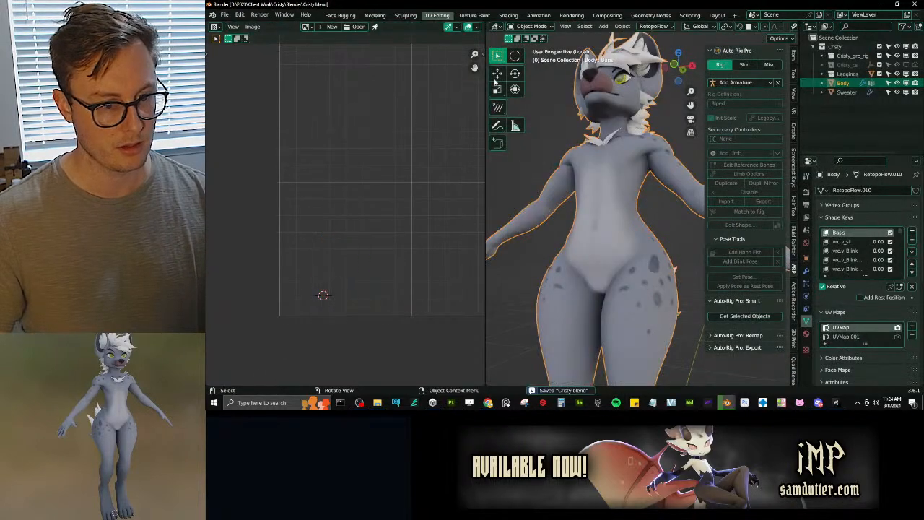
pyautogui.click(224, 15)
pyautogui.moveTo(242, 44)
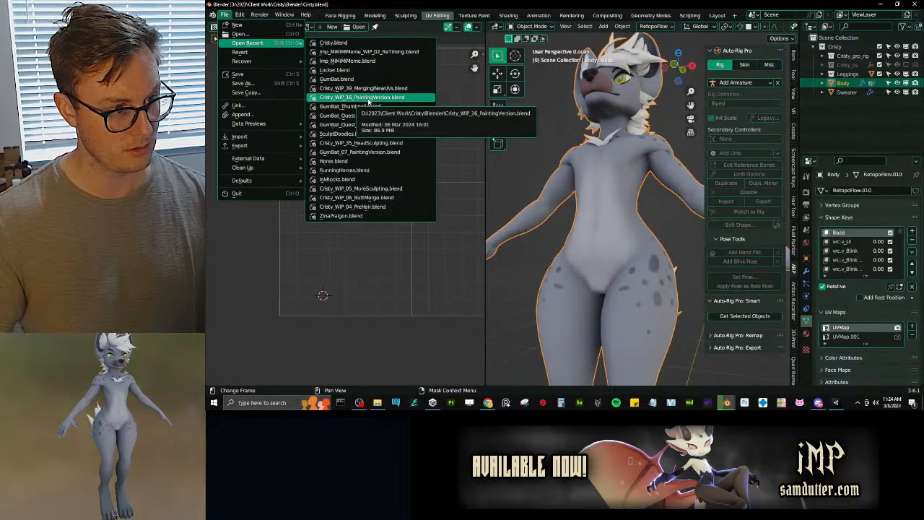
pyautogui.click(361, 96)
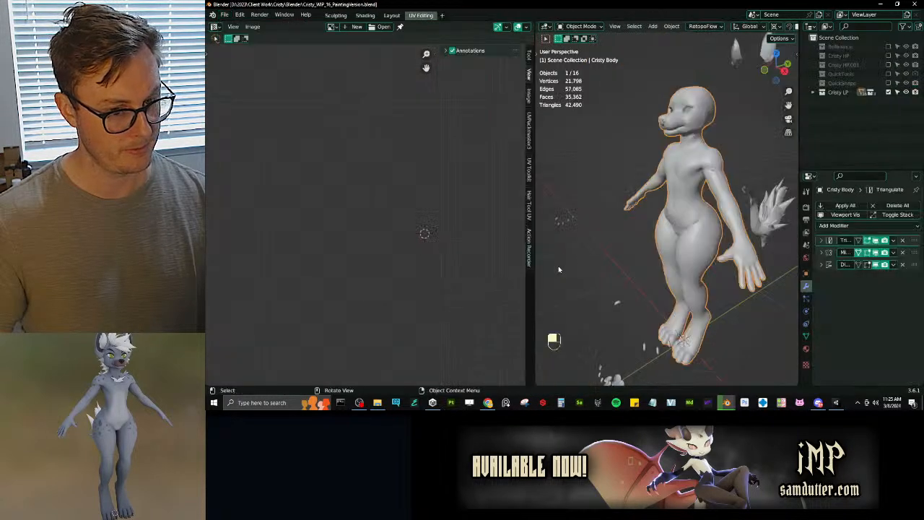
# Step: Enter Edit Mode on the Cristy Body and select the whole mesh to display all its UV islands
pyautogui.press('Tab')
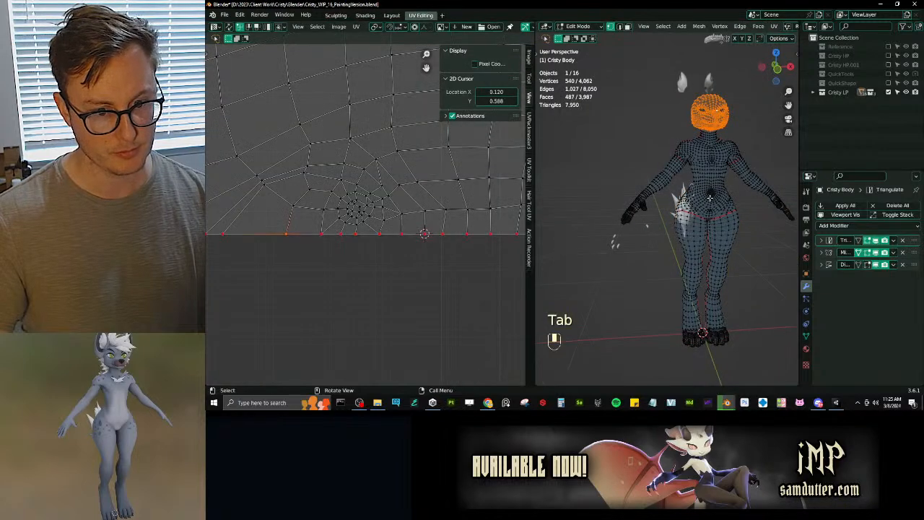
pyautogui.press('a')
pyautogui.scroll(-6, 442, 227)
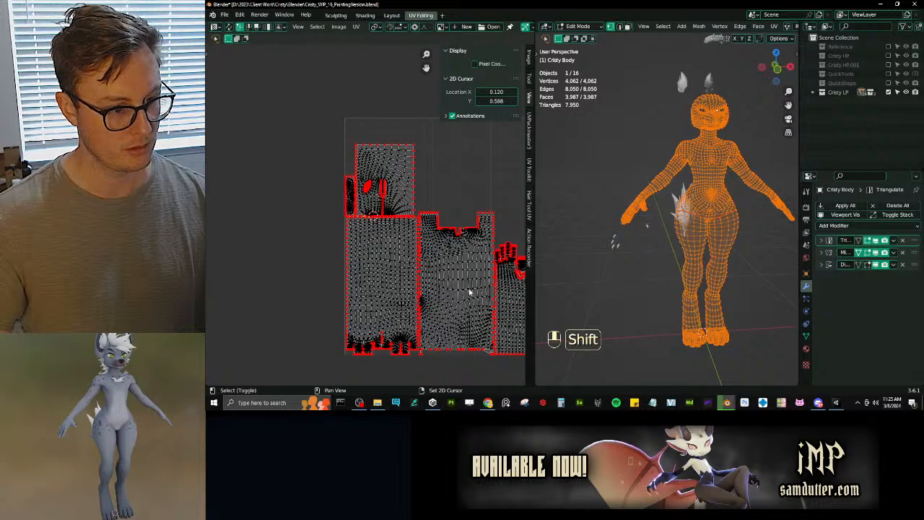
pyautogui.keyDown('shift'); pyautogui.moveTo(469, 291); pyautogui.dragTo(393, 251, button='middle'); pyautogui.keyUp('shift')
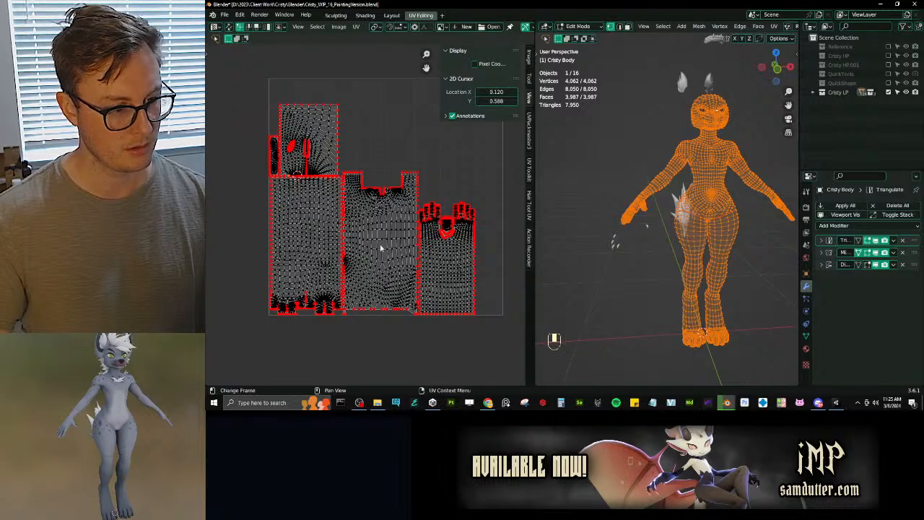
pyautogui.keyDown('shift'); pyautogui.moveTo(378, 247); pyautogui.dragTo(312, 203, button='middle'); pyautogui.keyUp('shift')
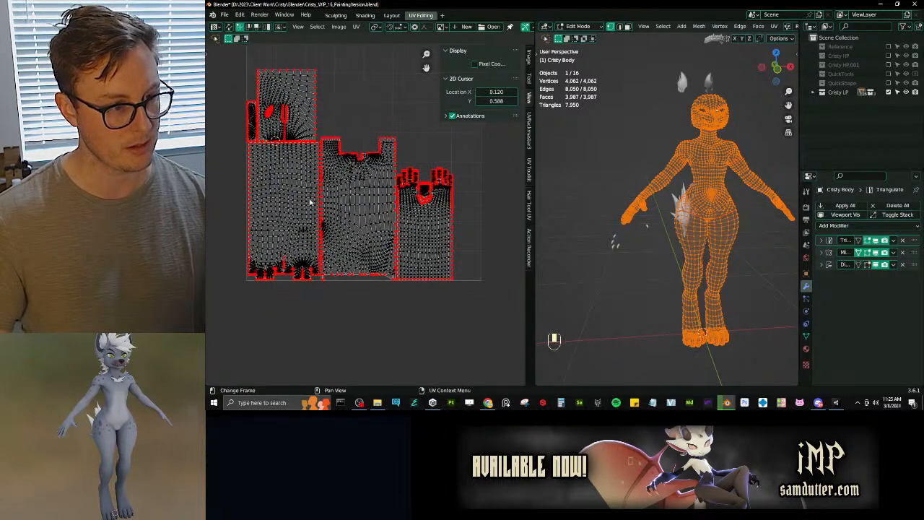
# Step: Load UV_Comparison.png as the background image in the UV editor
pyautogui.click(482, 27)
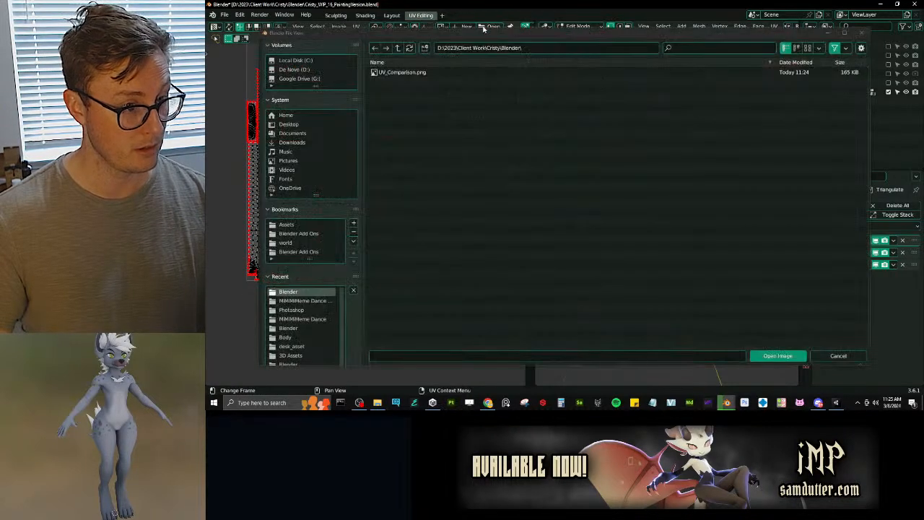
pyautogui.click(398, 72)
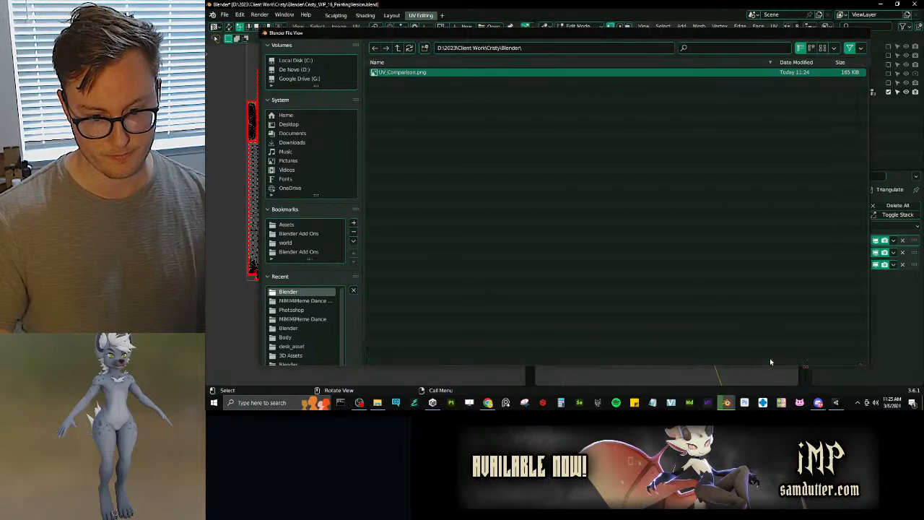
pyautogui.click(770, 356)
# Step: Compare the torso island's edges and lower corners with the exported layout in the background image
pyautogui.scroll(-5, 366, 244)
pyautogui.scroll(1, 366, 243)
pyautogui.keyDown('shift'); pyautogui.moveTo(367, 244); pyautogui.dragTo(361, 168, button='middle'); pyautogui.keyUp('shift')
pyautogui.scroll(4, 382, 237)
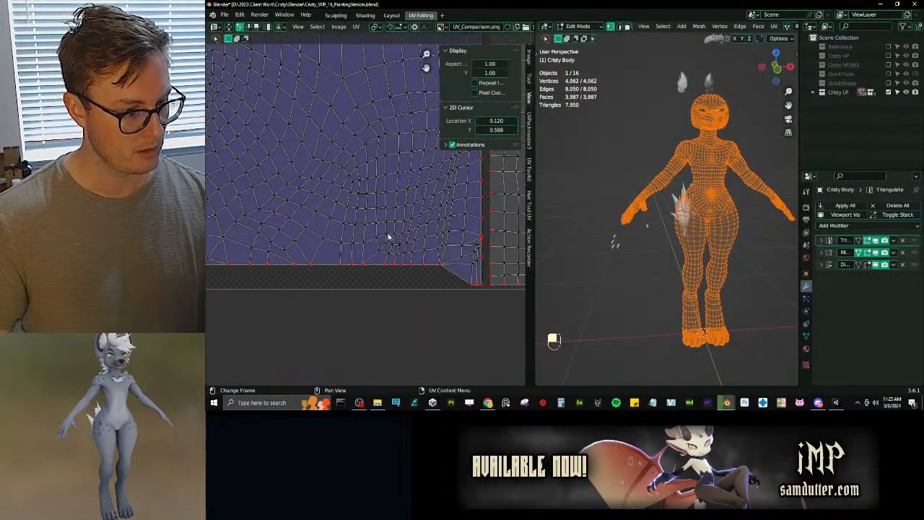
pyautogui.keyDown('shift'); pyautogui.moveTo(407, 250); pyautogui.dragTo(384, 233, button='middle'); pyautogui.keyUp('shift')
pyautogui.scroll(3, 418, 253)
pyautogui.keyDown('shift'); pyautogui.moveTo(435, 257); pyautogui.dragTo(429, 220, button='middle'); pyautogui.keyUp('shift')
pyautogui.scroll(3, 406, 263)
pyautogui.scroll(-6, 409, 263)
pyautogui.keyDown('shift'); pyautogui.moveTo(307, 221); pyautogui.dragTo(324, 318, button='middle'); pyautogui.keyUp('shift')
pyautogui.scroll(-1, 327, 209)
pyautogui.scroll(-3, 327, 210)
pyautogui.keyDown('shift'); pyautogui.moveTo(336, 181); pyautogui.dragTo(339, 238, button='middle'); pyautogui.keyUp('shift')
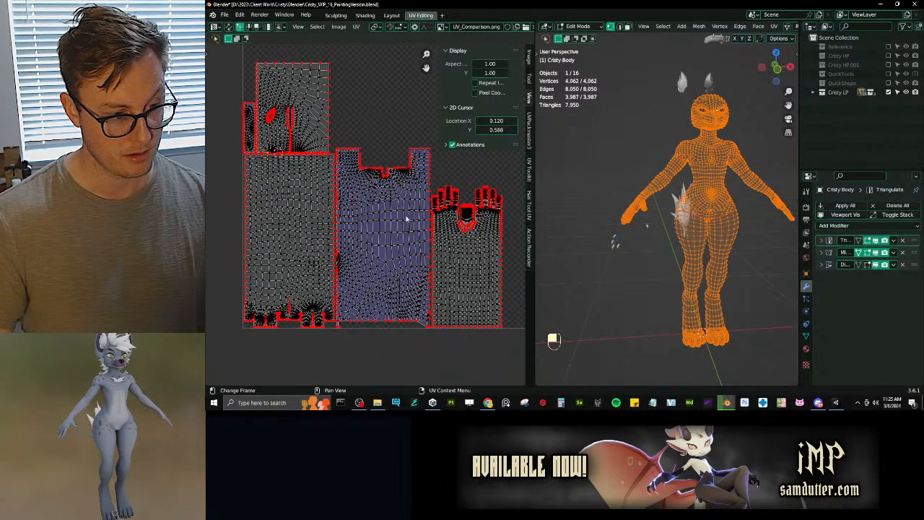
pyautogui.scroll(5, 404, 216)
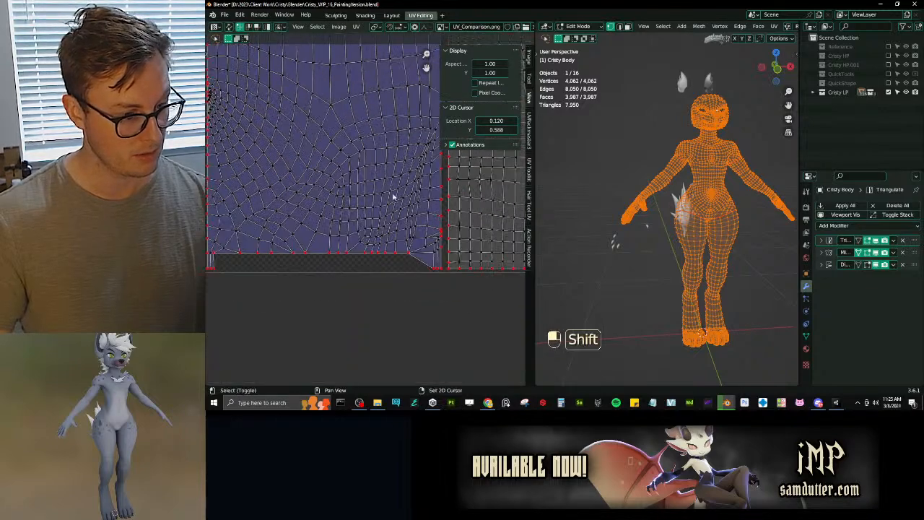
pyautogui.keyDown('shift'); pyautogui.moveTo(289, 269); pyautogui.dragTo(397, 262, button='middle'); pyautogui.keyUp('shift')
pyautogui.scroll(4, 380, 263)
pyautogui.keyDown('shift'); pyautogui.moveTo(282, 291); pyautogui.dragTo(337, 232, button='middle'); pyautogui.keyUp('shift')
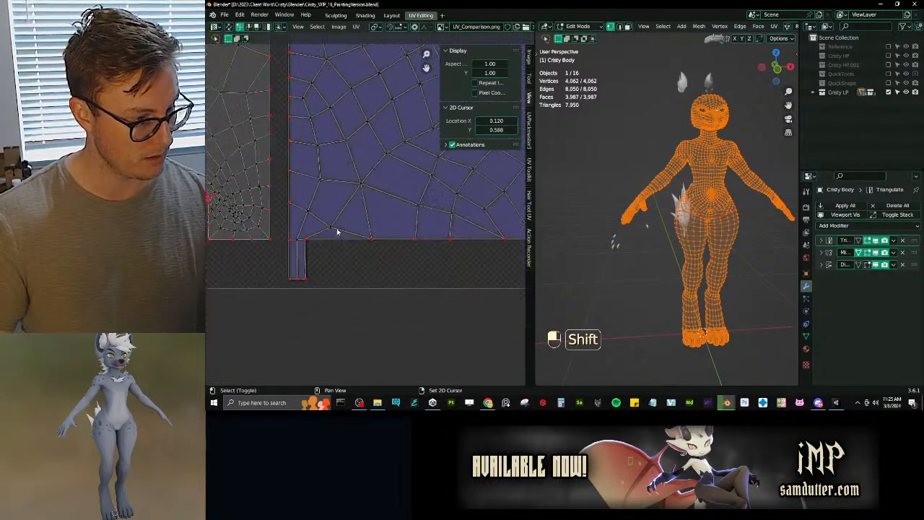
pyautogui.scroll(3, 334, 181)
pyautogui.keyDown('shift'); pyautogui.moveTo(302, 264); pyautogui.dragTo(340, 241, button='middle'); pyautogui.keyUp('shift')
pyautogui.scroll(-7, 296, 315)
pyautogui.scroll(6, 414, 257)
# Step: Turn off Live Unwrap for the Cristy Body, return to Object Mode and save the file
pyautogui.press('Tab')
pyautogui.press('Tab')
pyautogui.press('q')
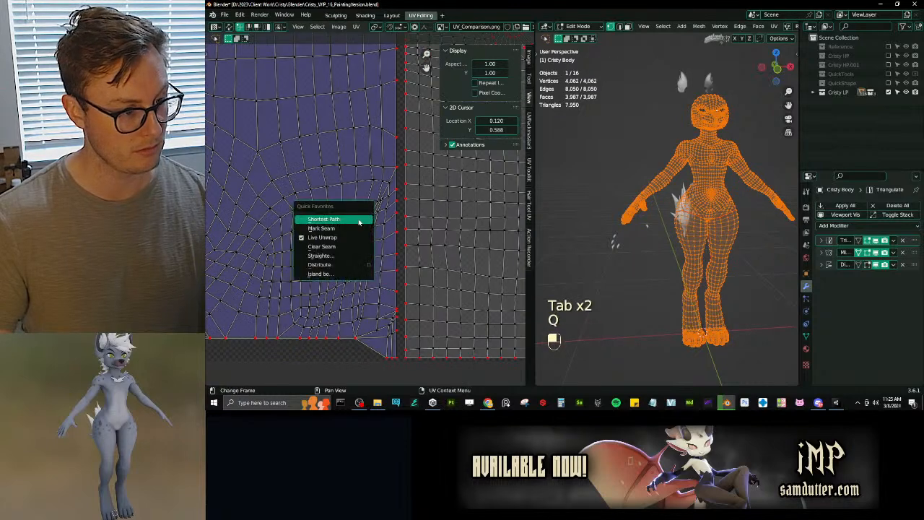
pyautogui.click(324, 239)
pyautogui.scroll(-6, 371, 220)
pyautogui.keyDown('shift'); pyautogui.moveTo(402, 210); pyautogui.dragTo(414, 281, button='middle'); pyautogui.keyUp('shift')
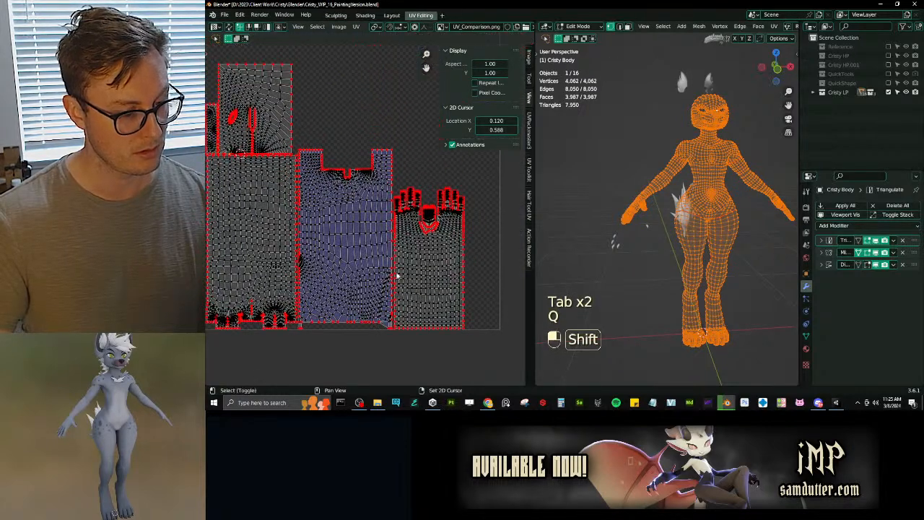
pyautogui.press('Tab')
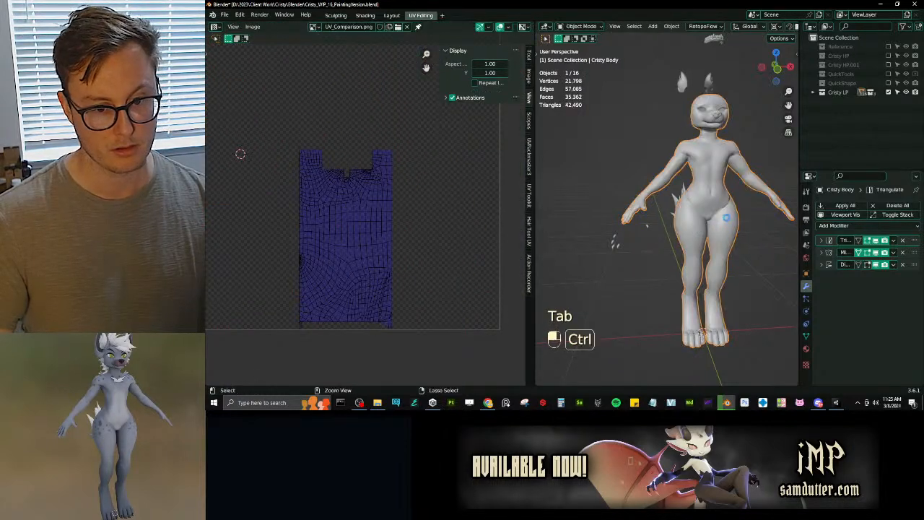
pyautogui.hotkey('ctrl', 's')
# Step: Switch to Unity and set the normal map intensity of the Cristy Body material to 0
pyautogui.hotkey('alt', 'Tab')
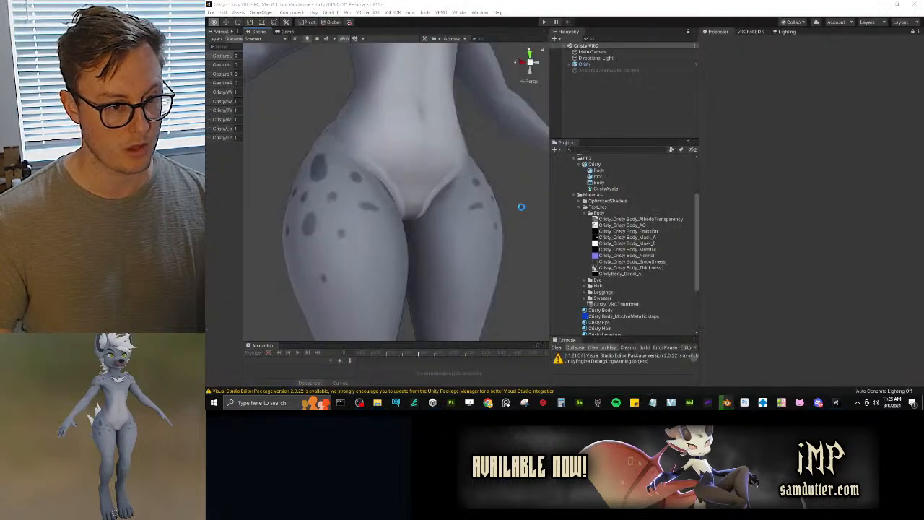
pyautogui.moveTo(457, 178); pyautogui.dragTo(449, 173, button='middle')
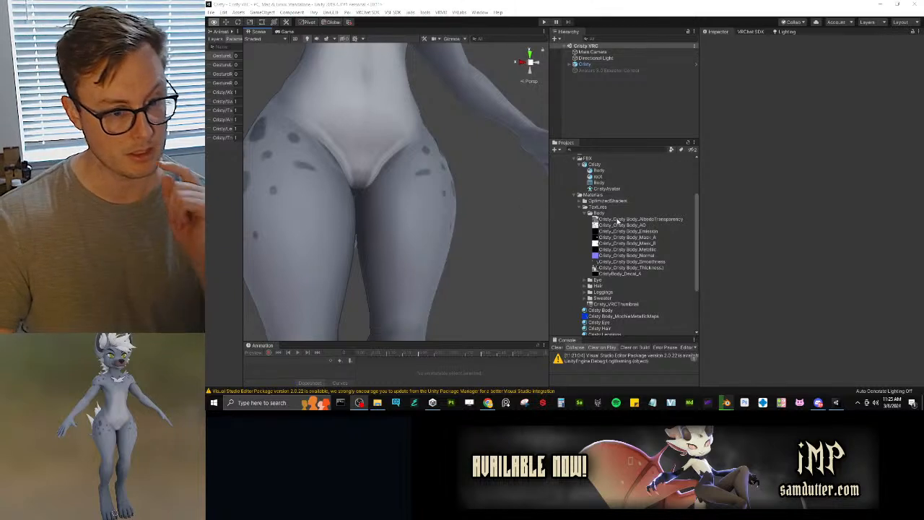
pyautogui.scroll(-1, 596, 300)
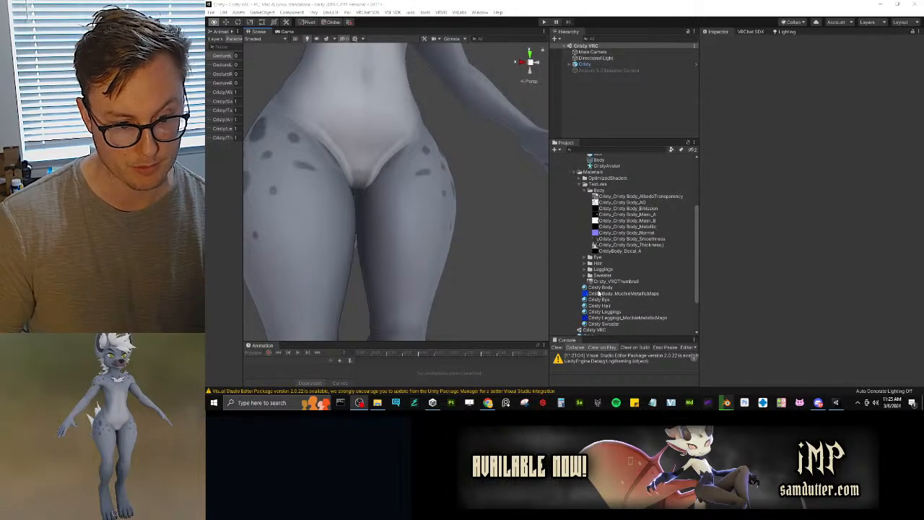
pyautogui.click(603, 287)
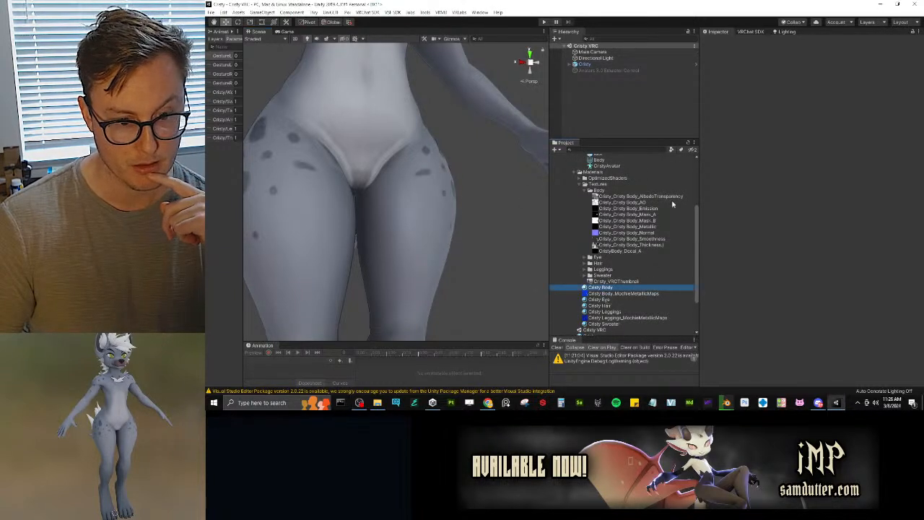
pyautogui.click(716, 137)
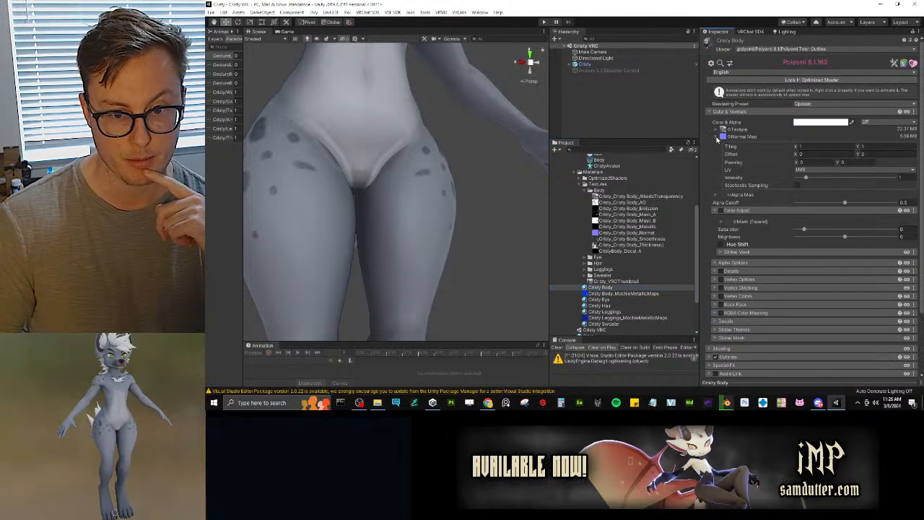
pyautogui.moveTo(807, 179); pyautogui.dragTo(762, 185)
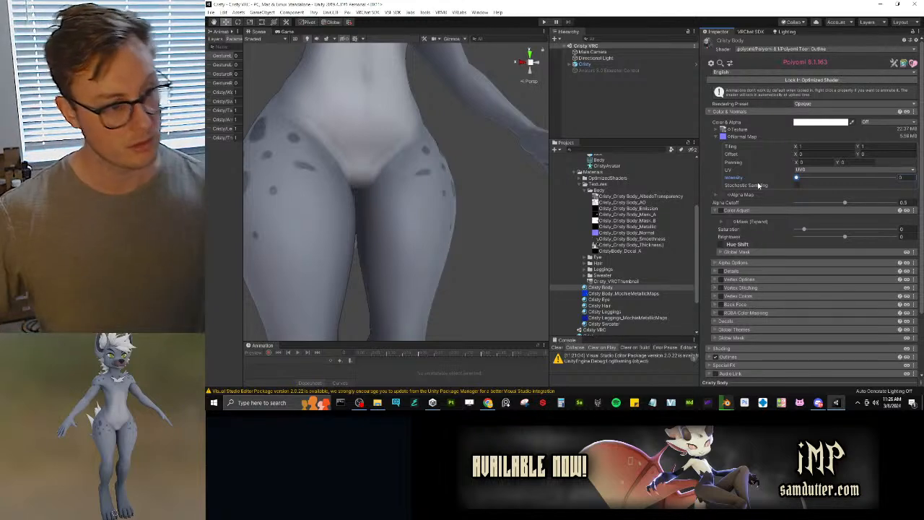
# Step: Inspect the avatar's hip crease in the Scene view, and undo the normal map intensity change
pyautogui.moveTo(385, 185); pyautogui.dragTo(411, 178, button='right')
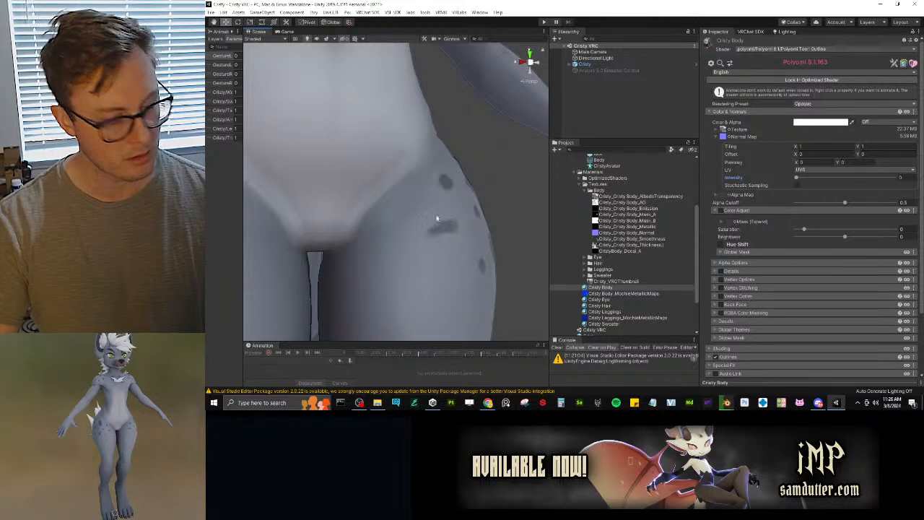
pyautogui.hotkey('ctrl', 'z')
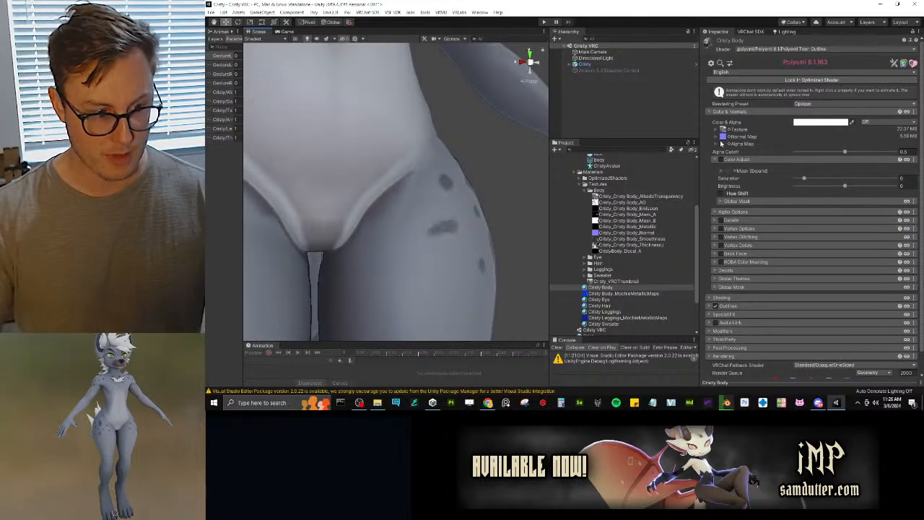
# Step: Switch to the Blender painting file, apply Shade Smooth to the Cristy Body and inspect its hips
pyautogui.hotkey('alt', 'Tab')
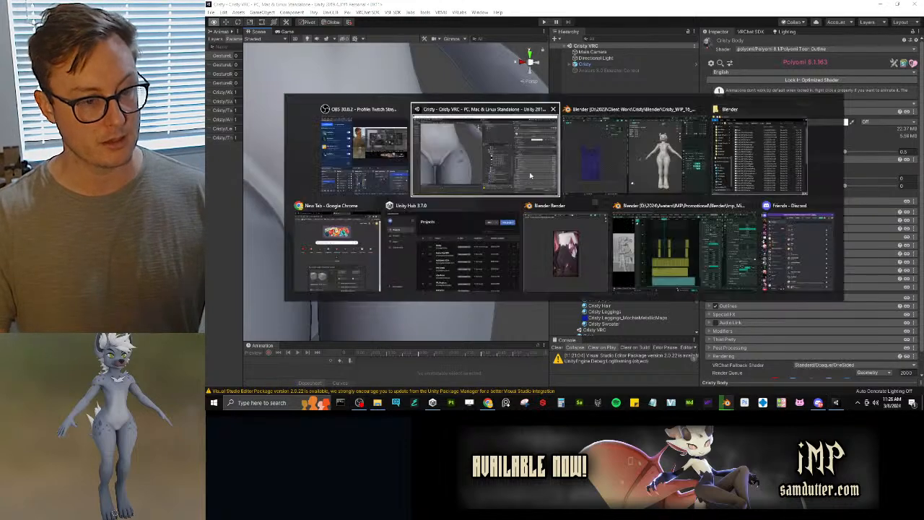
pyautogui.click(663, 176)
pyautogui.scroll(3, 751, 195)
pyautogui.keyDown('shift'); pyautogui.moveTo(750, 193); pyautogui.dragTo(642, 207, button='middle'); pyautogui.keyUp('shift')
pyautogui.scroll(4, 722, 206)
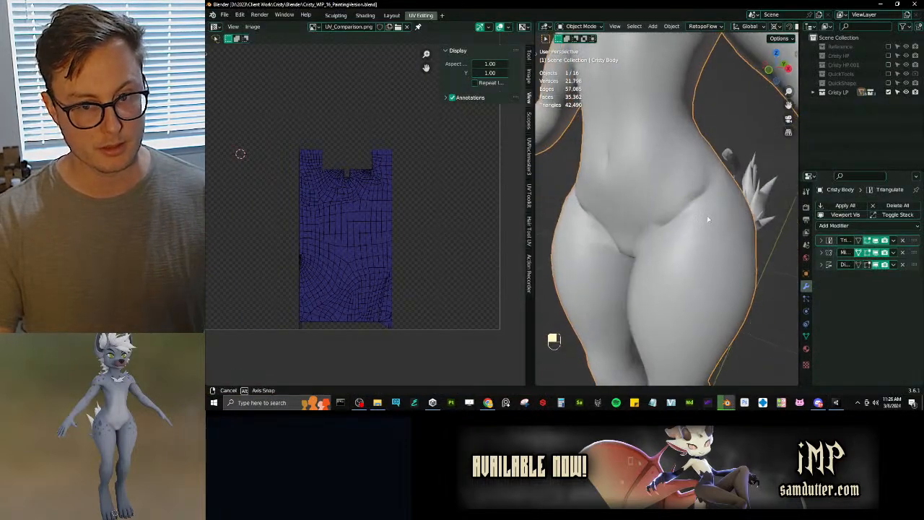
pyautogui.rightClick(655, 213)
pyautogui.click(634, 167)
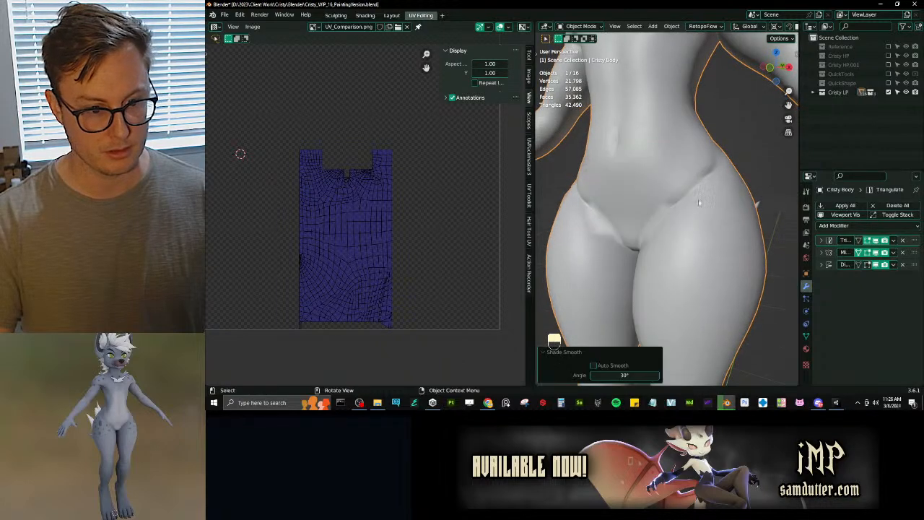
pyautogui.moveTo(640, 203); pyautogui.dragTo(702, 200, button='middle')
pyautogui.scroll(-2, 701, 202)
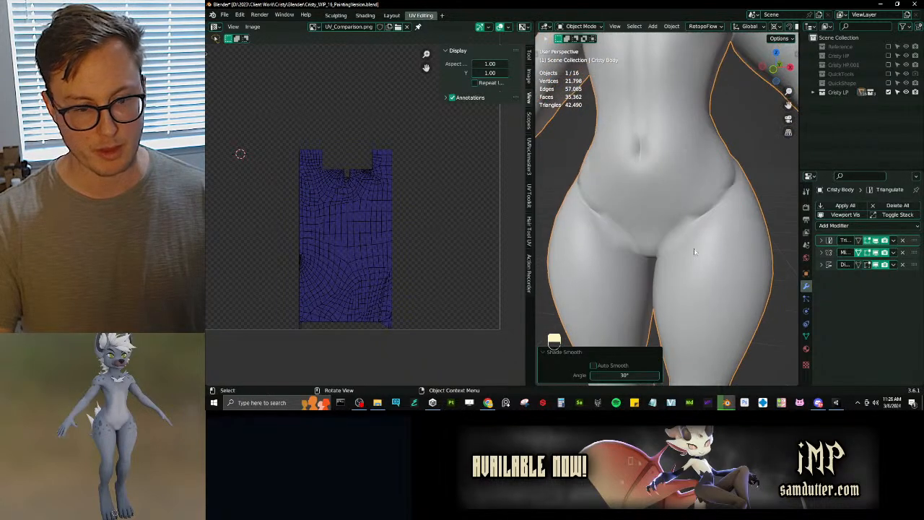
pyautogui.scroll(-3, 690, 223)
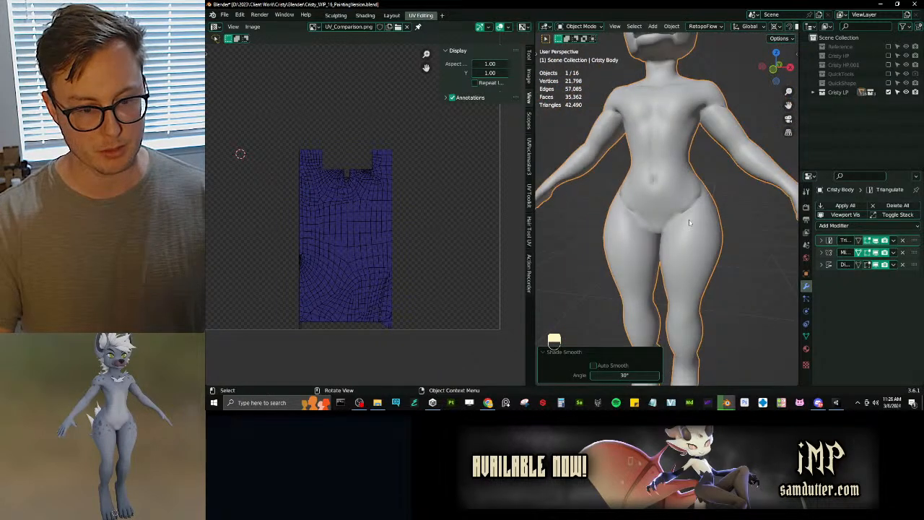
# Step: Disable the viewport display of the Cristy Body's last modifier, check the hips and save the file
pyautogui.click(876, 265)
pyautogui.click(875, 264)
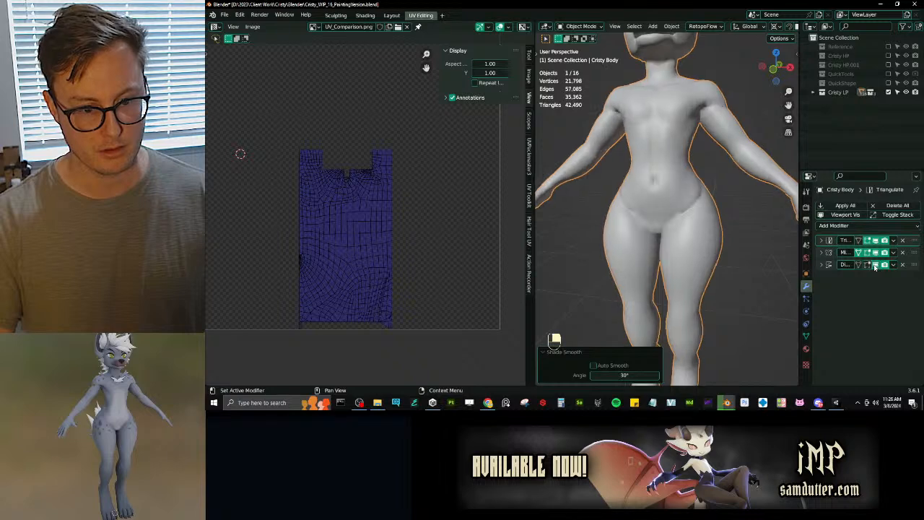
pyautogui.scroll(3, 702, 222)
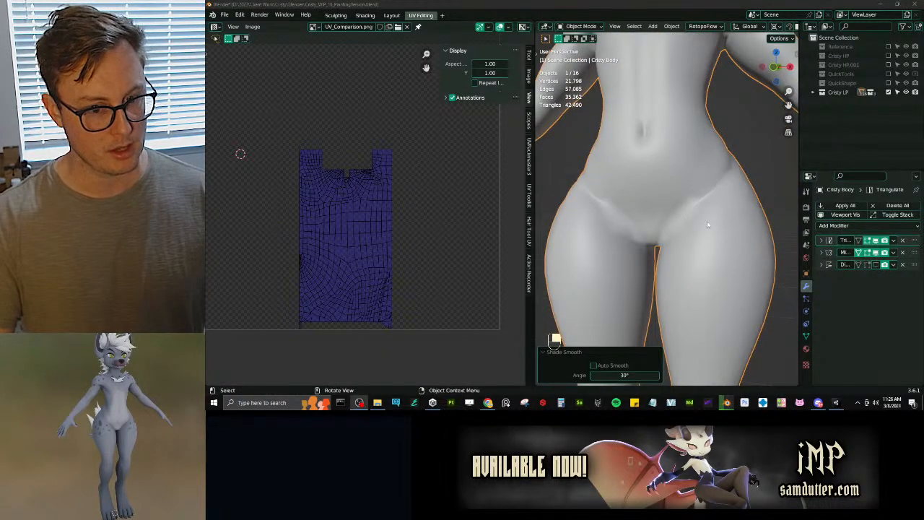
pyautogui.click(720, 241)
pyautogui.scroll(-4, 716, 244)
pyautogui.hotkey('ctrl', 's')
pyautogui.moveTo(715, 243); pyautogui.dragTo(716, 215, button='middle')
pyautogui.hotkey('ctrl', 's')
pyautogui.hotkey('ctrl', 's')
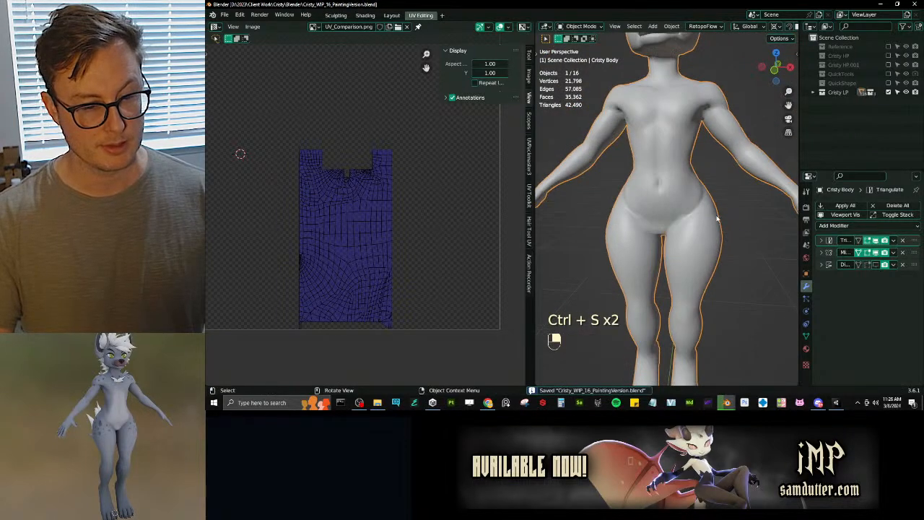
# Step: Open the recent file Cristy.blend and view its body in Solid shading
pyautogui.click(224, 14)
pyautogui.moveTo(239, 42)
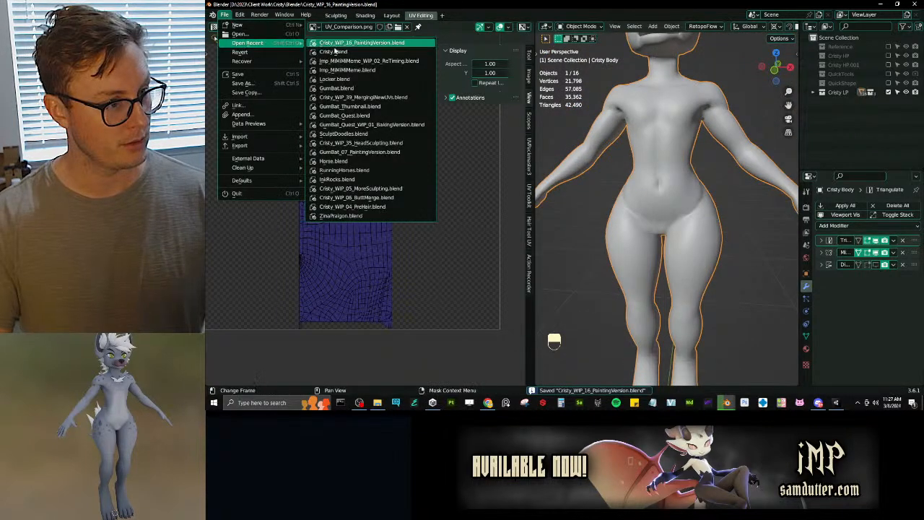
pyautogui.click(337, 50)
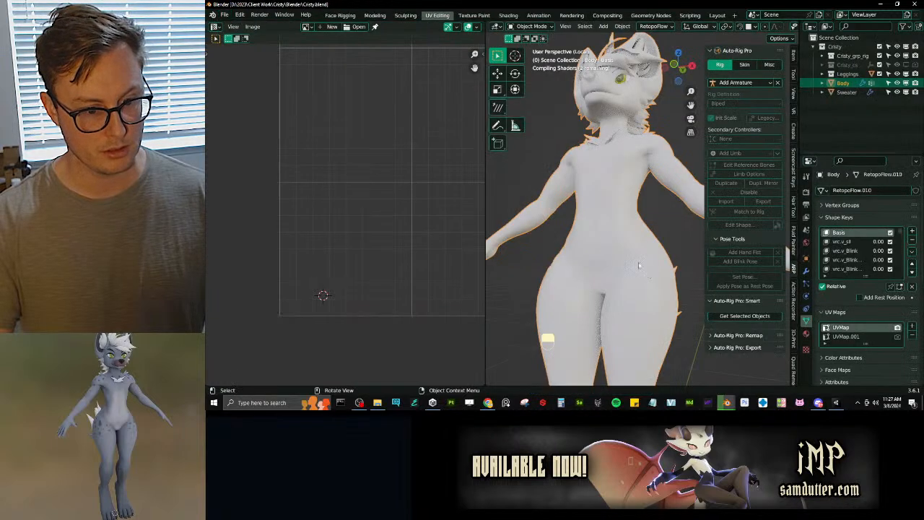
pyautogui.press('z')
pyautogui.moveTo(625, 258)
pyautogui.mouseDown(button='middle')
pyautogui.moveTo(619, 293)
pyautogui.moveTo(625, 237)
pyautogui.moveTo(646, 223)
pyautogui.moveTo(573, 247)
pyautogui.moveTo(575, 263)
pyautogui.moveTo(604, 243)
pyautogui.moveTo(647, 241)
pyautogui.moveTo(628, 243)
pyautogui.mouseUp(button='middle')
pyautogui.press('z')
pyautogui.scroll(3, 652, 221)
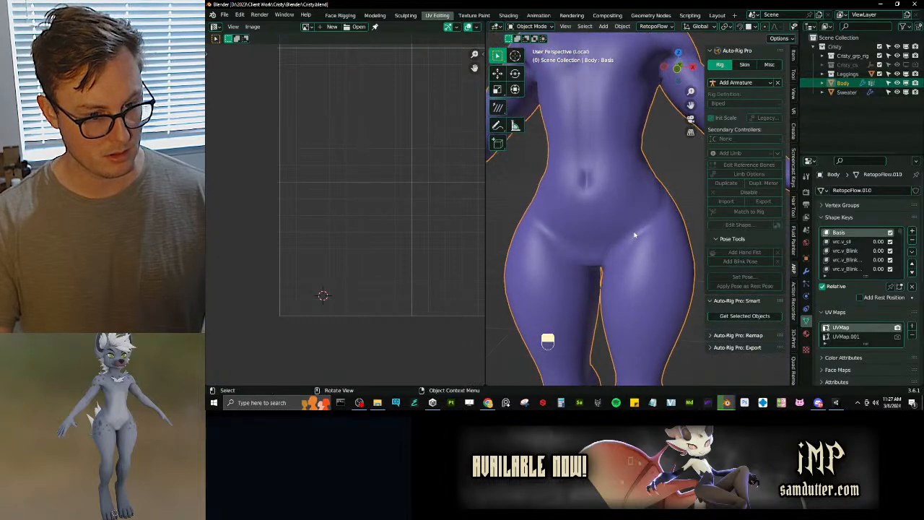
# Step: Change the body's viewport shading to plain grey, hide the 3D view's toolbar and sidebar, and save Cristy.blend
pyautogui.scroll(-3, 598, 169)
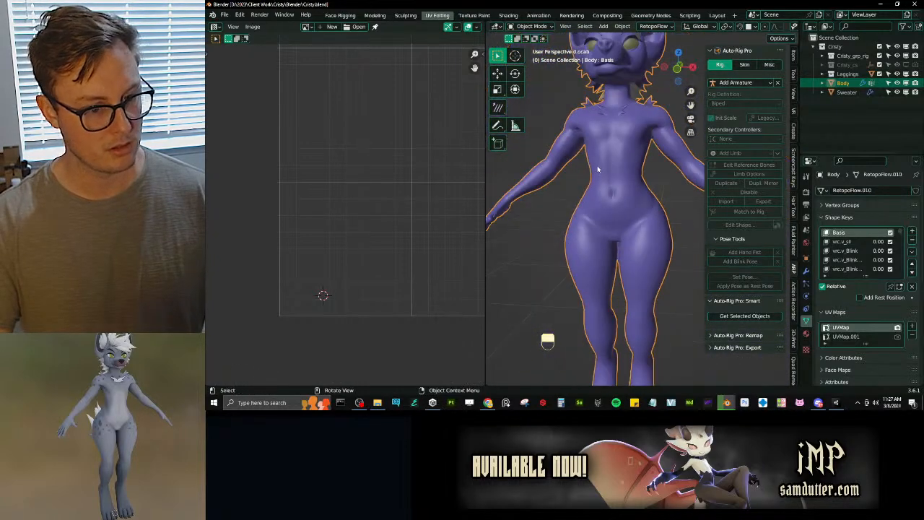
pyautogui.scroll(-3, 783, 28)
pyautogui.click(784, 28)
pyautogui.click(779, 144)
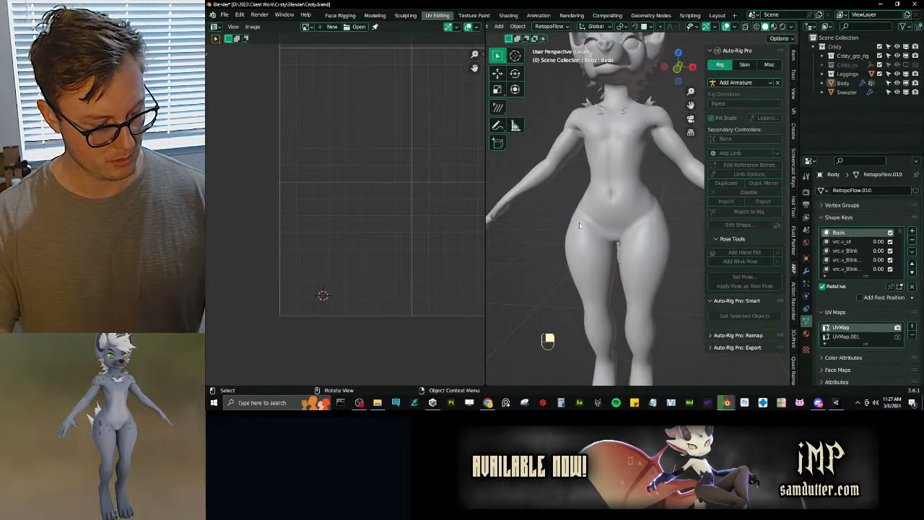
pyautogui.press('t')
pyautogui.press('n')
pyautogui.keyDown('shift'); pyautogui.moveTo(619, 202); pyautogui.dragTo(677, 200, button='middle'); pyautogui.keyUp('shift')
pyautogui.hotkey('ctrl', 's')
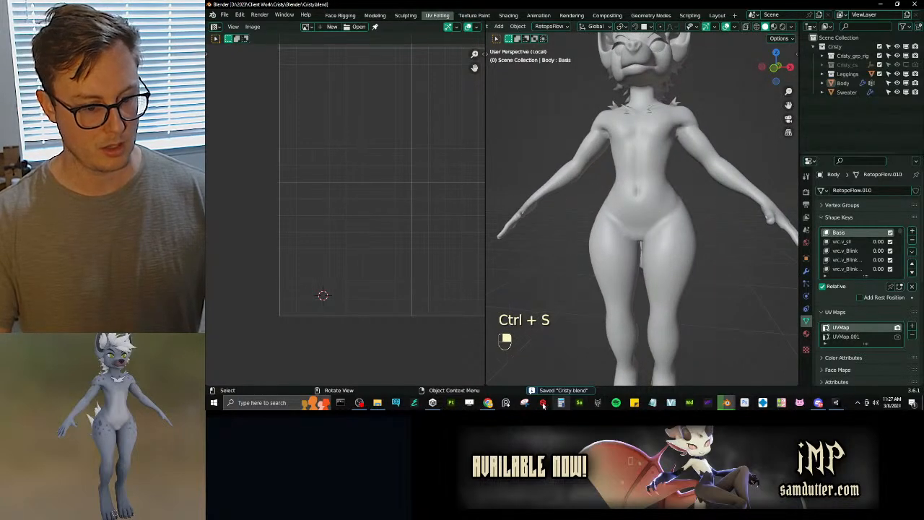
# Step: Capture a snip of the avatar's body in the 3D viewport with the Snipping Tool
pyautogui.click(543, 403)
pyautogui.click(661, 133)
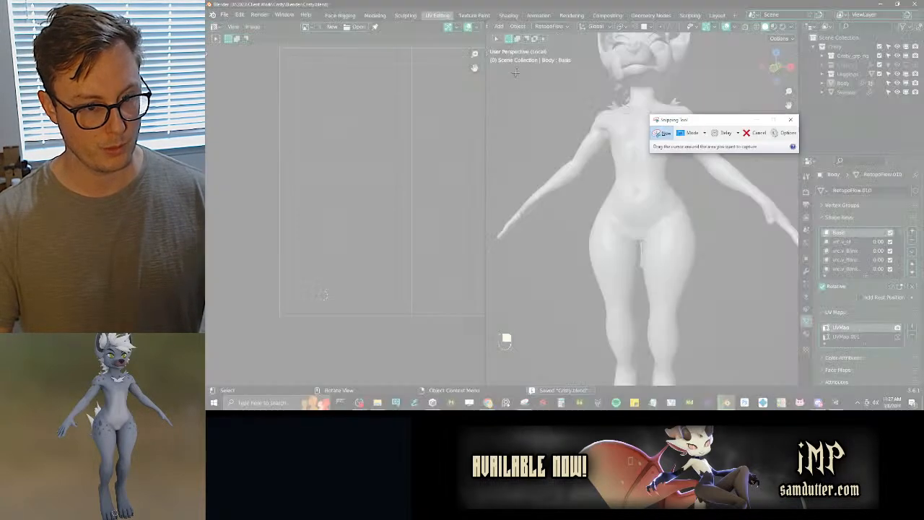
pyautogui.moveTo(515, 72); pyautogui.dragTo(751, 318)
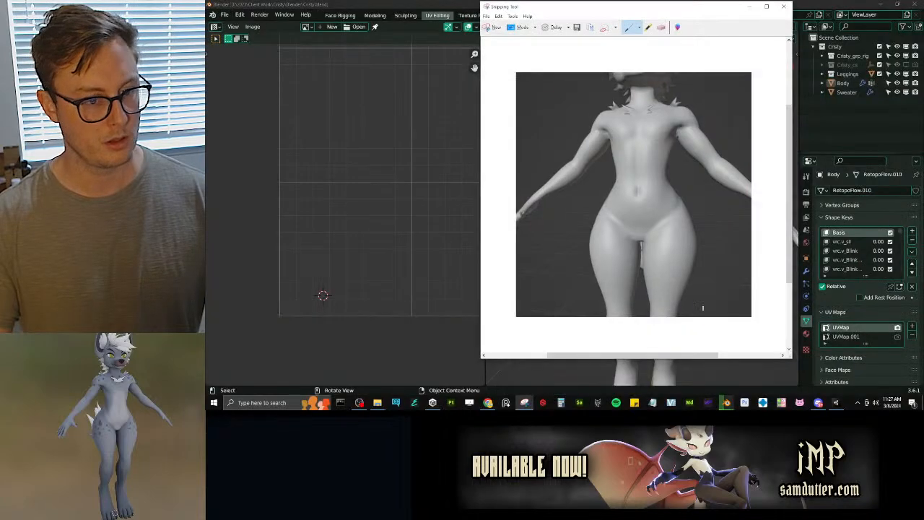
# Step: Reopen the recent file Cristy_WIP_16_PaintingVersion.blend
pyautogui.click(224, 14)
pyautogui.moveTo(248, 43)
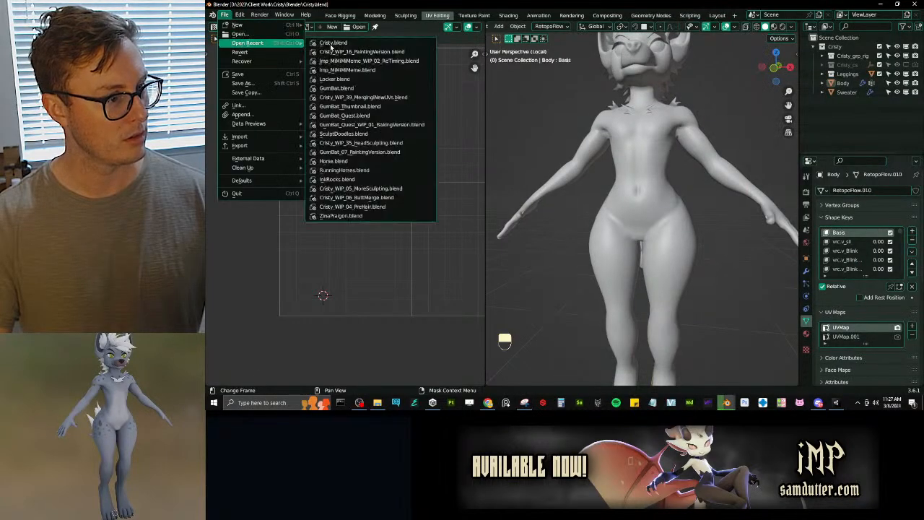
pyautogui.click(361, 52)
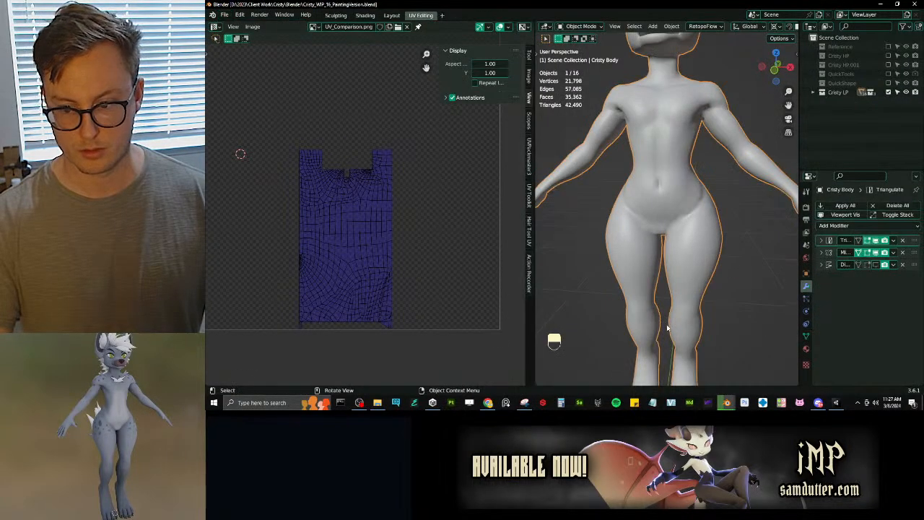
# Step: Compare the snip with the painting version's body side by side, circle the snip's hip crease, and close the Snipping Tool
pyautogui.click(525, 402)
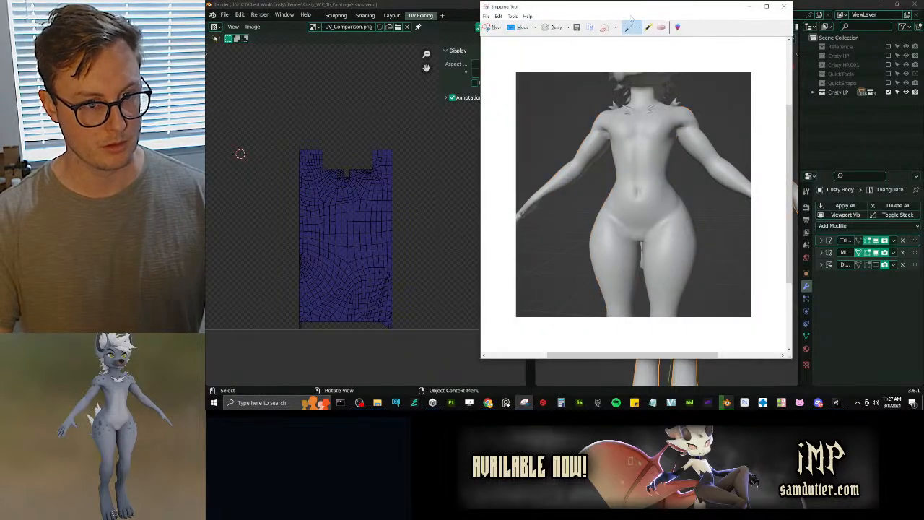
pyautogui.moveTo(661, 14); pyautogui.dragTo(490, 36)
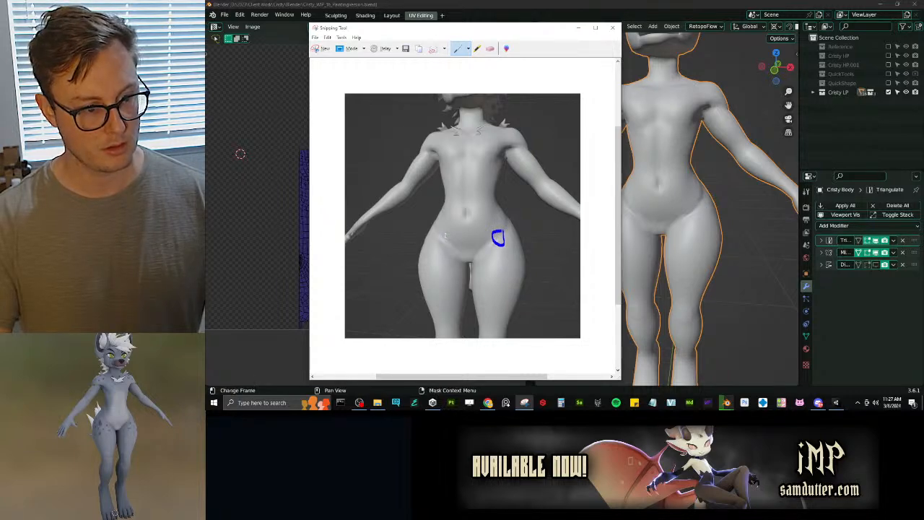
pyautogui.click(612, 27)
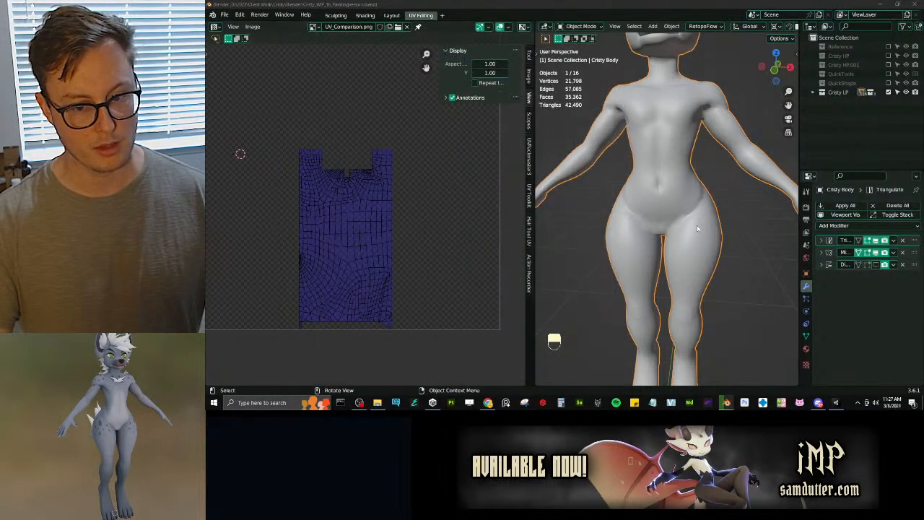
# Step: Turn off the Retopology overlay, reset the normal vectors of the whole Cristy Body mesh in Edit Mode, and save in Object Mode
pyautogui.press('Tab')
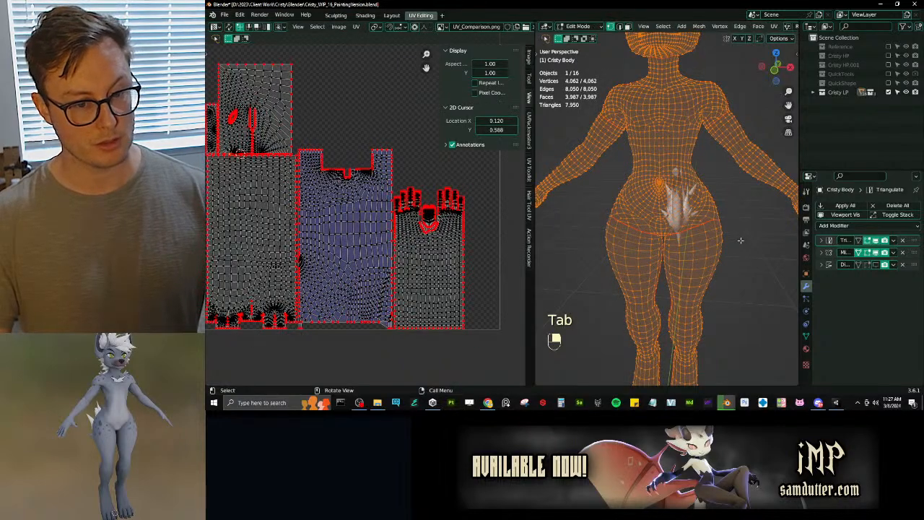
pyautogui.press('q')
pyautogui.click(682, 339)
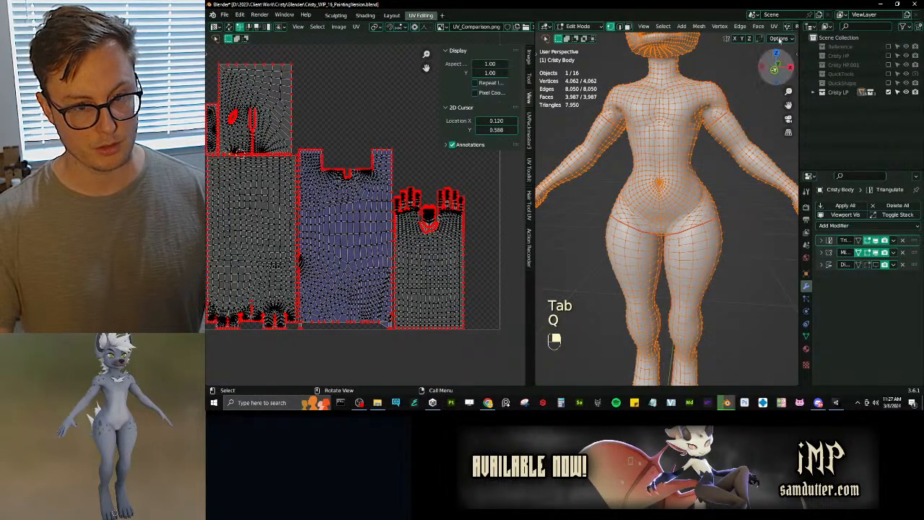
pyautogui.press('q')
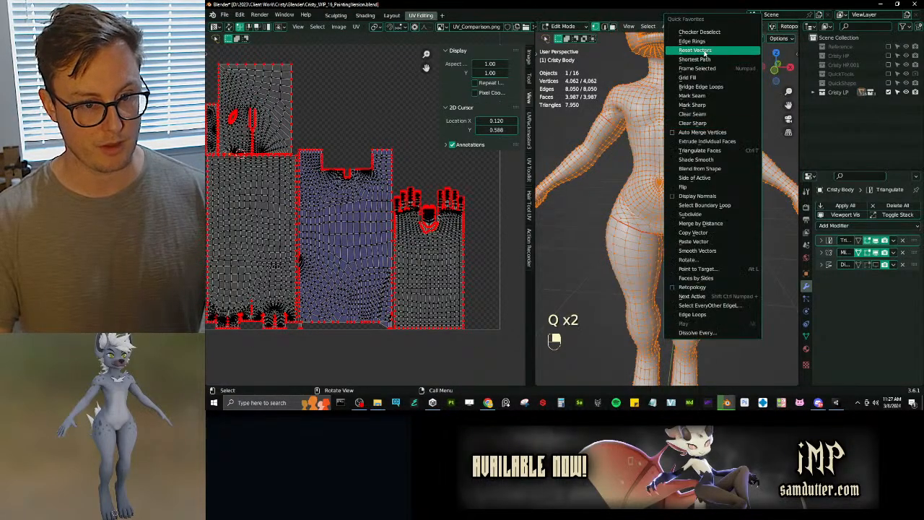
pyautogui.click(704, 50)
pyautogui.press('Tab')
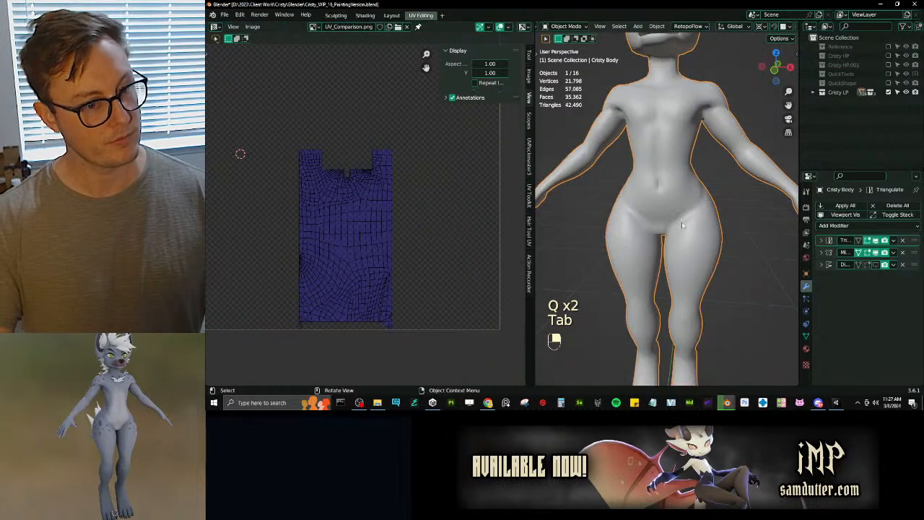
pyautogui.moveTo(735, 221); pyautogui.dragTo(700, 237, button='middle')
pyautogui.hotkey('ctrl', 's')
# Step: Select all objects and set up an FBX export with the Substance Painter v2 preset
pyautogui.scroll(-6, 717, 223)
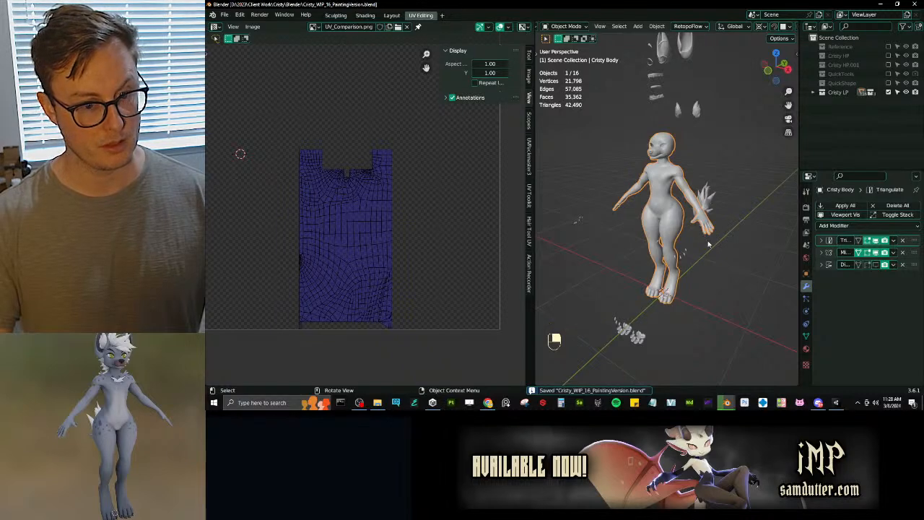
pyautogui.scroll(-2, 708, 235)
pyautogui.press('a')
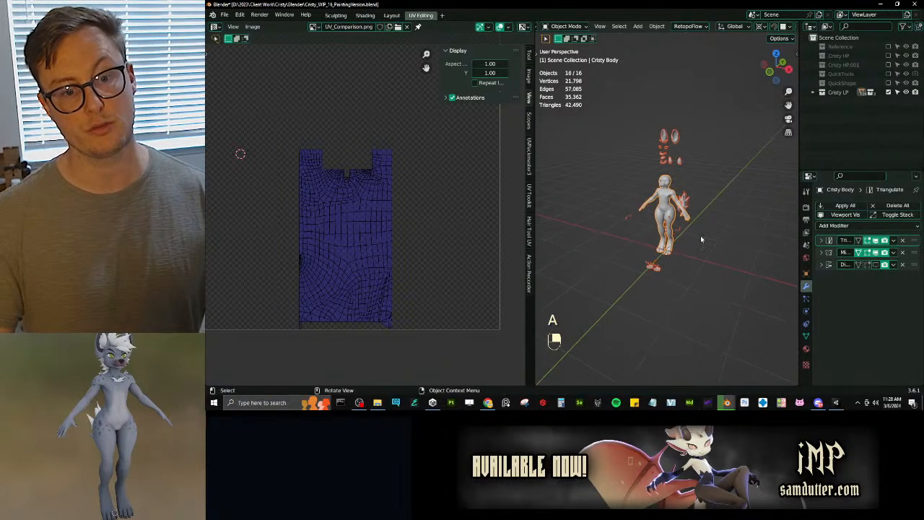
pyautogui.rightClick(703, 234)
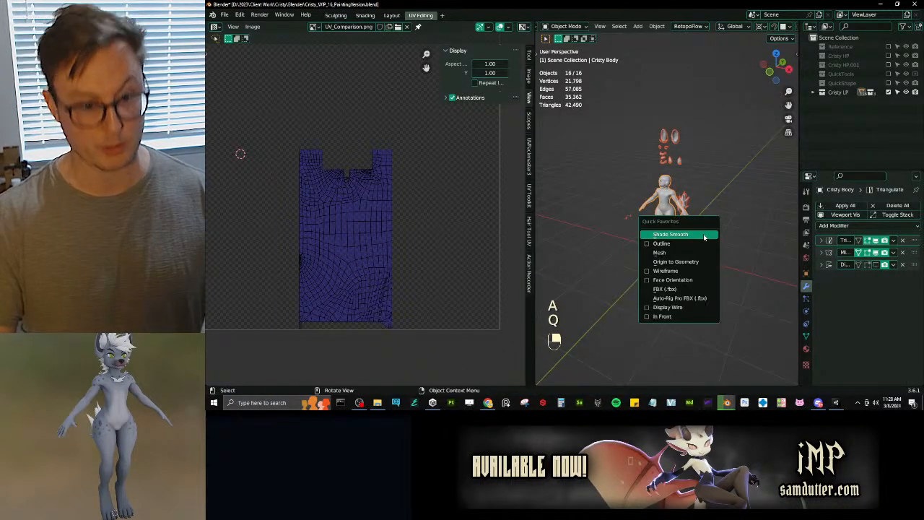
pyautogui.click(667, 291)
pyautogui.click(801, 65)
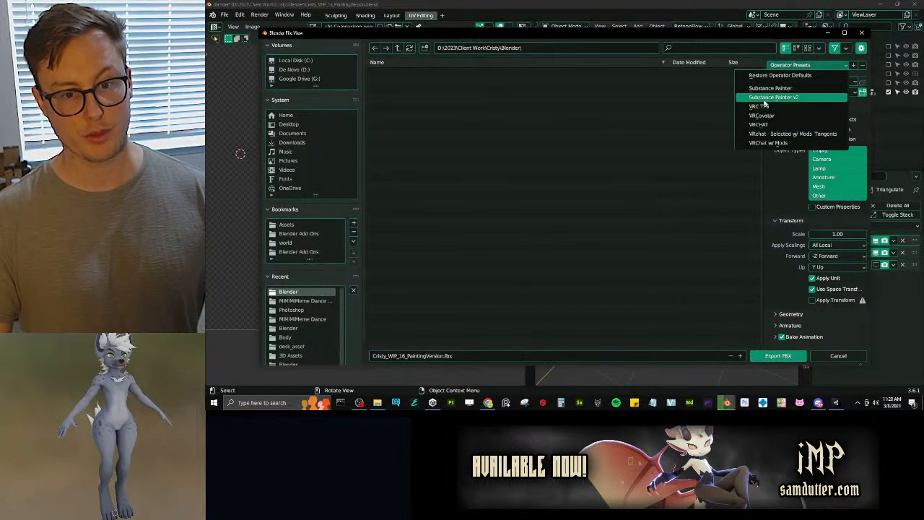
pyautogui.click(779, 103)
# Step: Export the FBX over Cristy.fbx in the project's Substance Painter\v2 folder
pyautogui.click(397, 47)
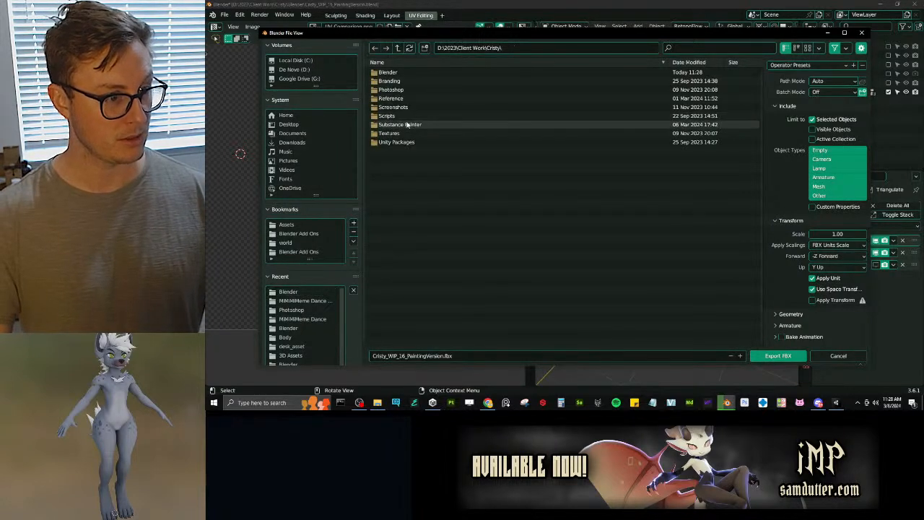
pyautogui.doubleClick(393, 121)
pyautogui.doubleClick(402, 73)
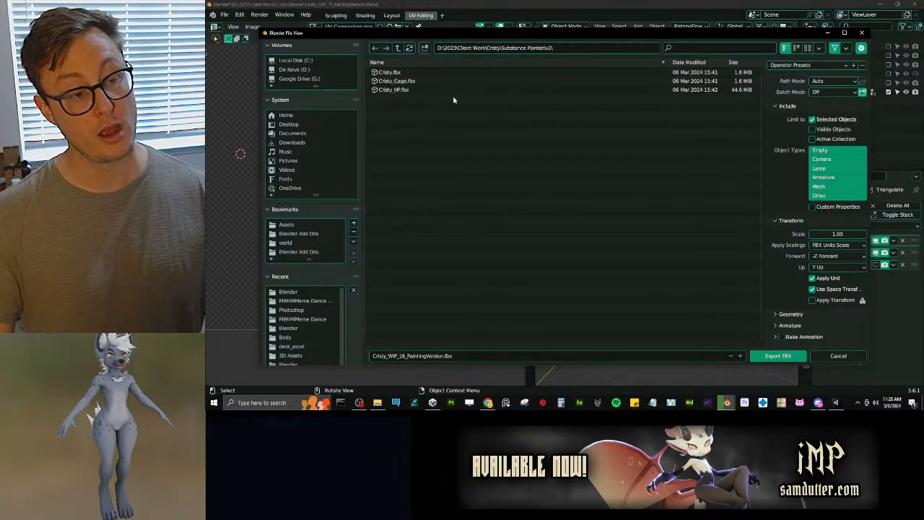
pyautogui.click(396, 72)
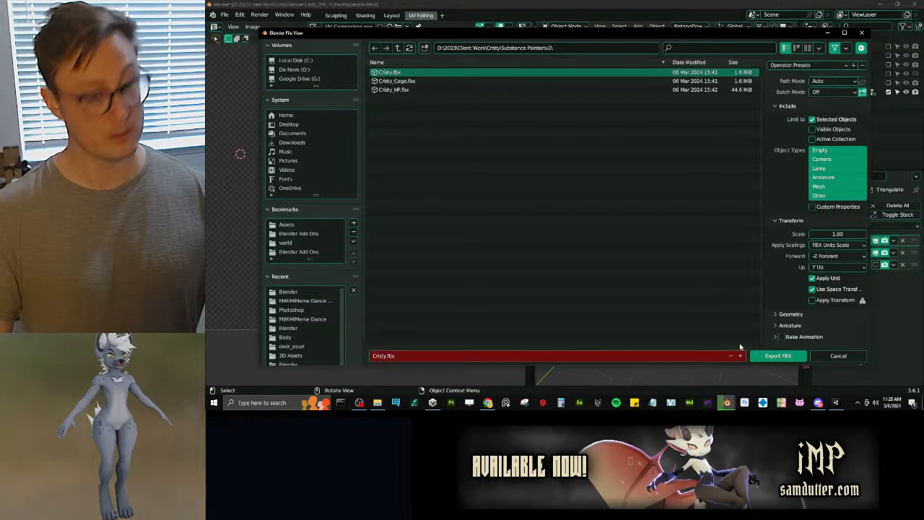
pyautogui.click(774, 356)
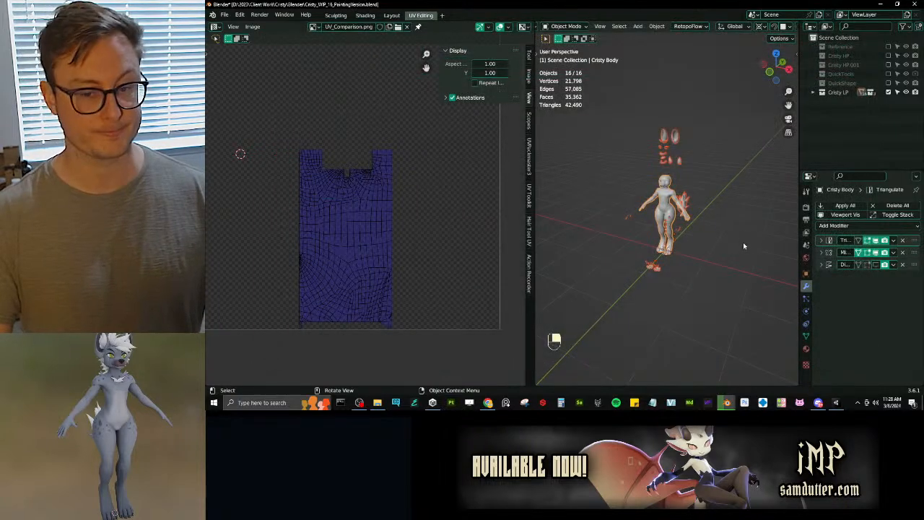
# Step: Save the painting file, enable the body's third modifier in the viewport, and export the FBX over Cristy_Cage.fbx in the v2 folder
pyautogui.hotkey('ctrl', 's')
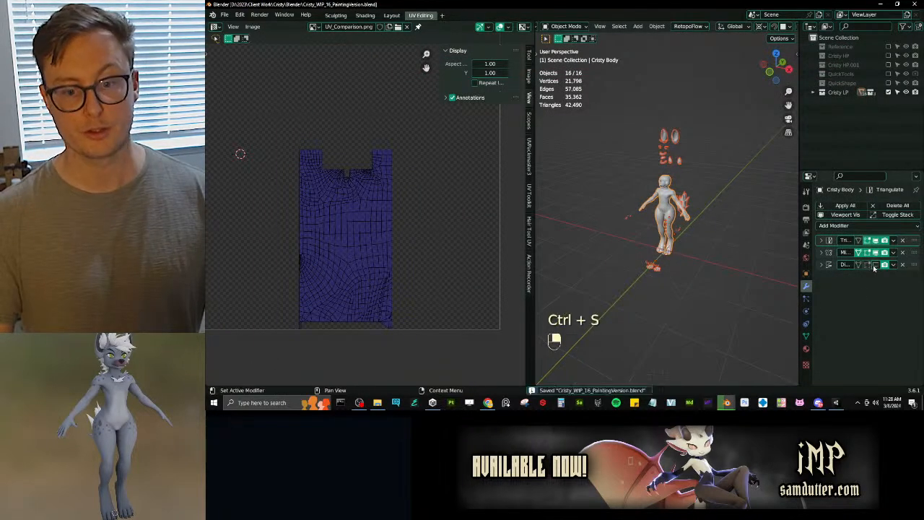
pyautogui.press('q')
pyautogui.click(689, 223)
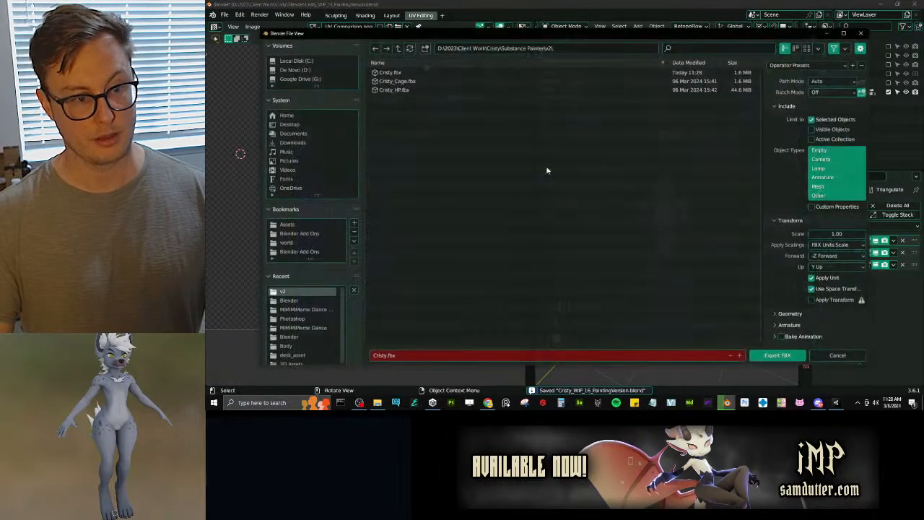
pyautogui.click(396, 80)
pyautogui.click(769, 358)
pyautogui.hotkey('ctrl', 's')
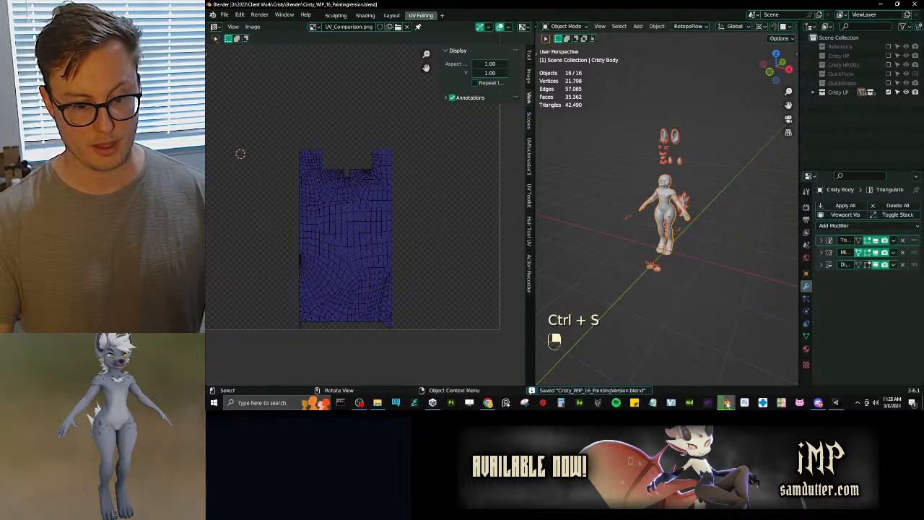
pyautogui.click(668, 327)
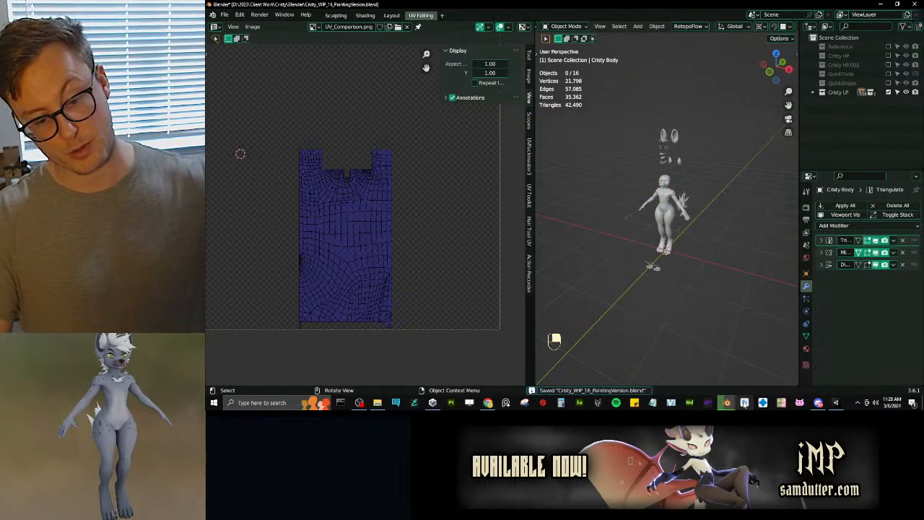
# Step: Save the painting version and examine the Cristy Body's hip shading from the front and up close
pyautogui.moveTo(721, 405)
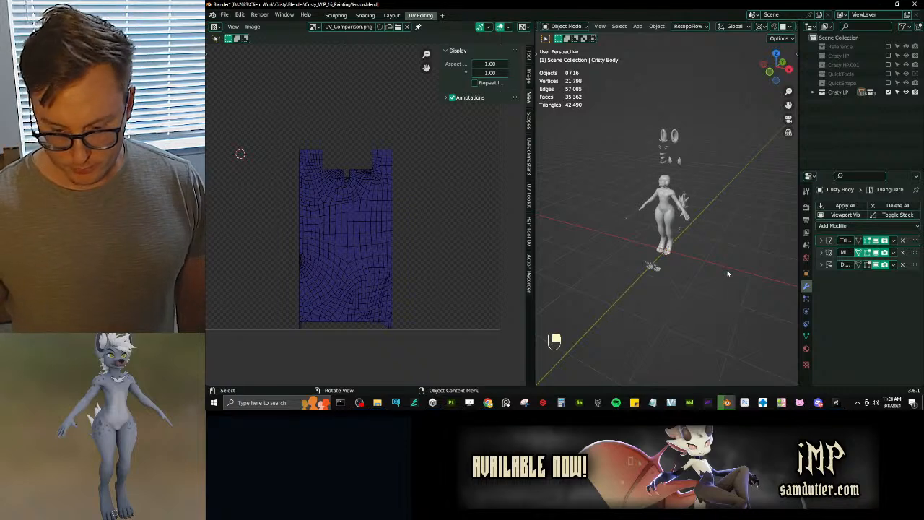
pyautogui.scroll(6, 665, 251)
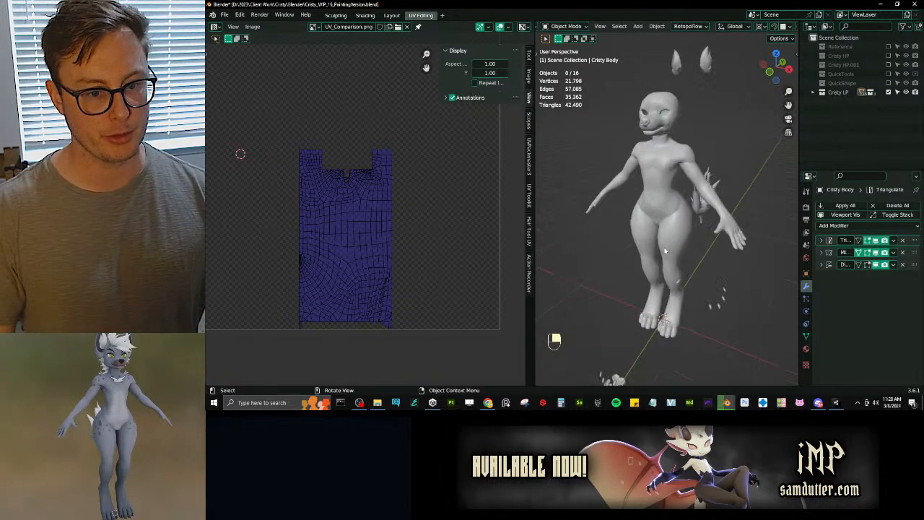
pyautogui.moveTo(665, 250); pyautogui.dragTo(711, 249, button='middle')
pyautogui.hotkey('ctrl', 's')
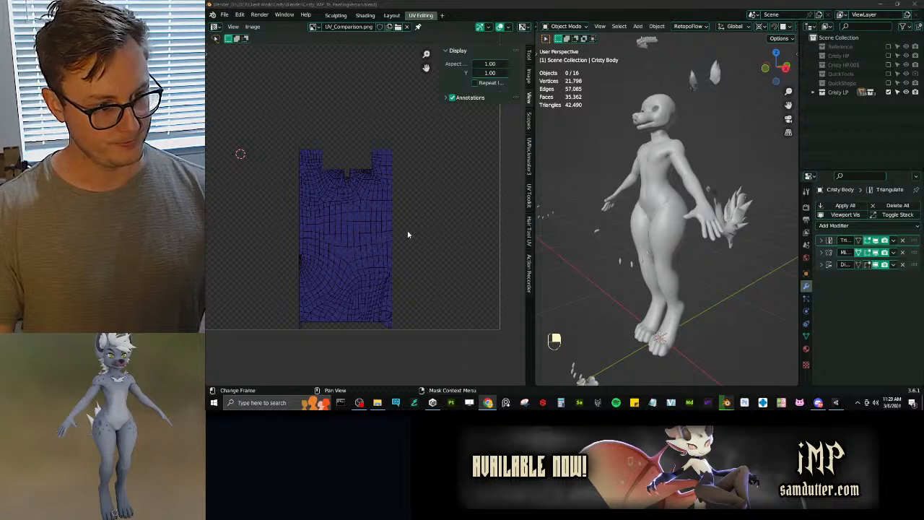
pyautogui.scroll(-4, 406, 238)
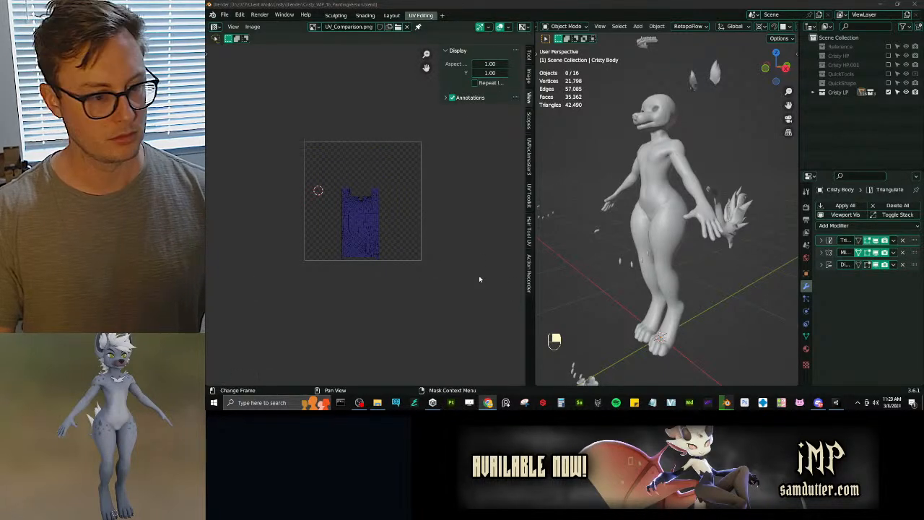
pyautogui.hotkey('ctrl', 's')
pyautogui.click(664, 225)
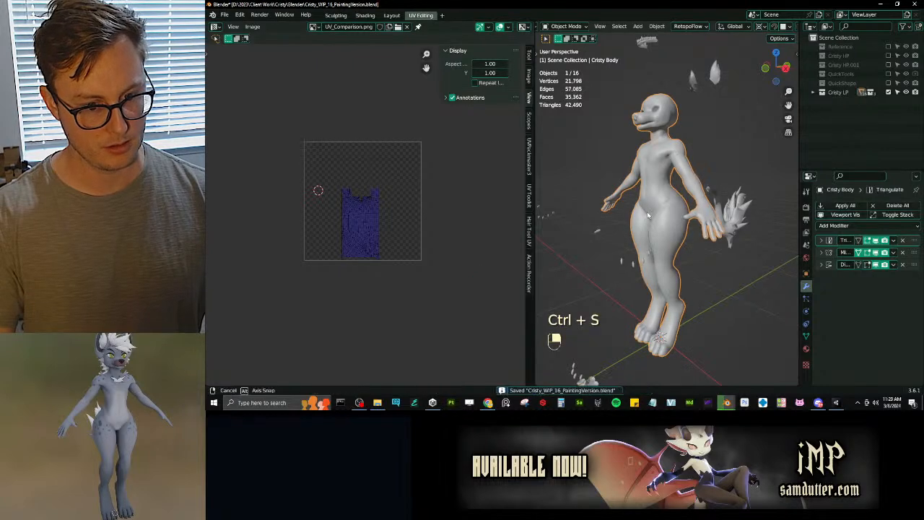
pyautogui.moveTo(647, 211); pyautogui.dragTo(673, 219, button='middle')
pyautogui.scroll(3, 708, 211)
pyautogui.scroll(3, 709, 211)
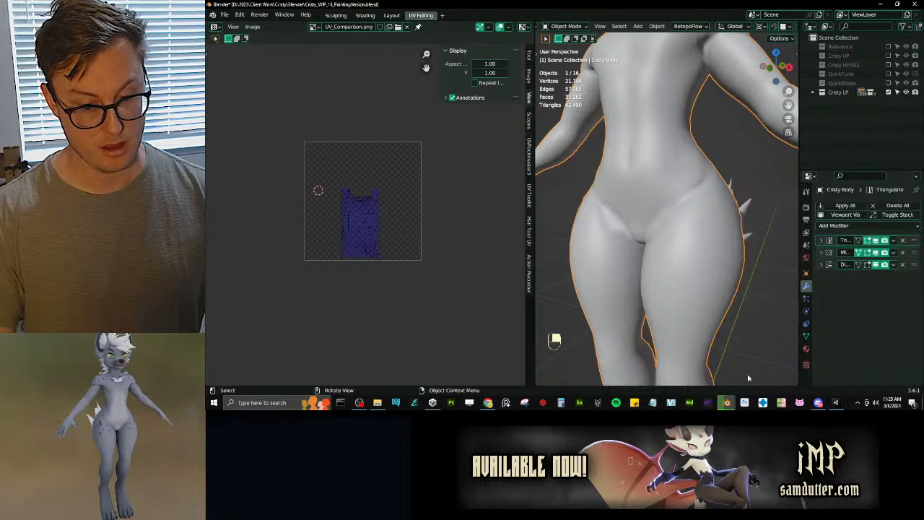
# Step: Open the recent file Cristy.blend
pyautogui.click(225, 15)
pyautogui.moveTo(249, 43)
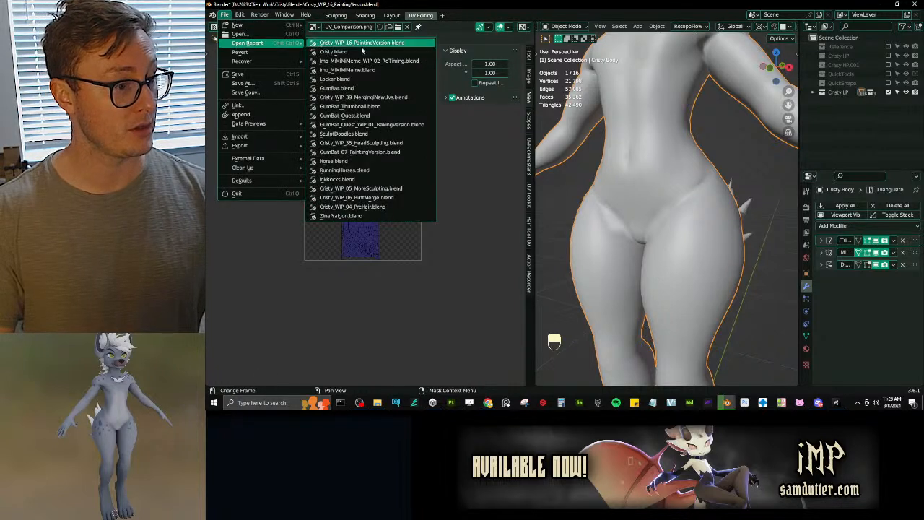
pyautogui.click(369, 51)
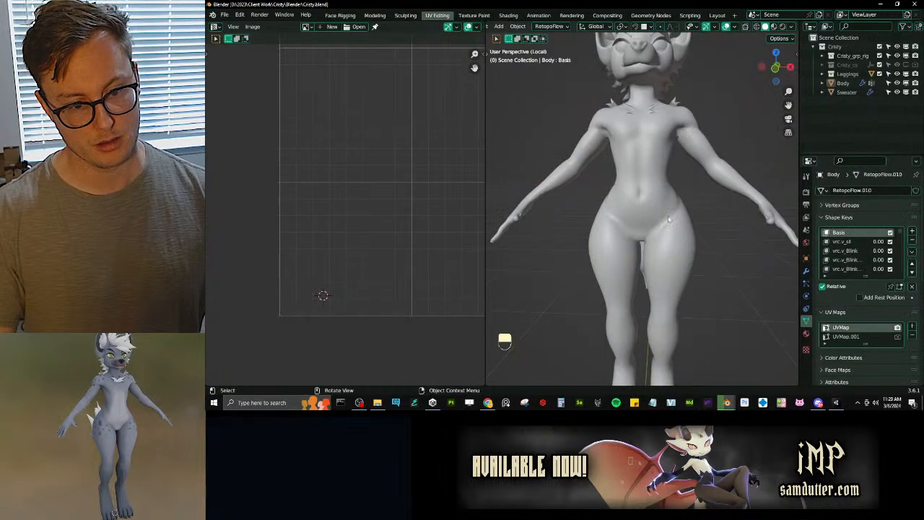
# Step: Try resetting the normal vectors of the Body's selected torso in Edit Mode with overlays hidden, undo it, and return to Object Mode
pyautogui.scroll(3, 668, 219)
pyautogui.press('Tab')
pyautogui.press('q')
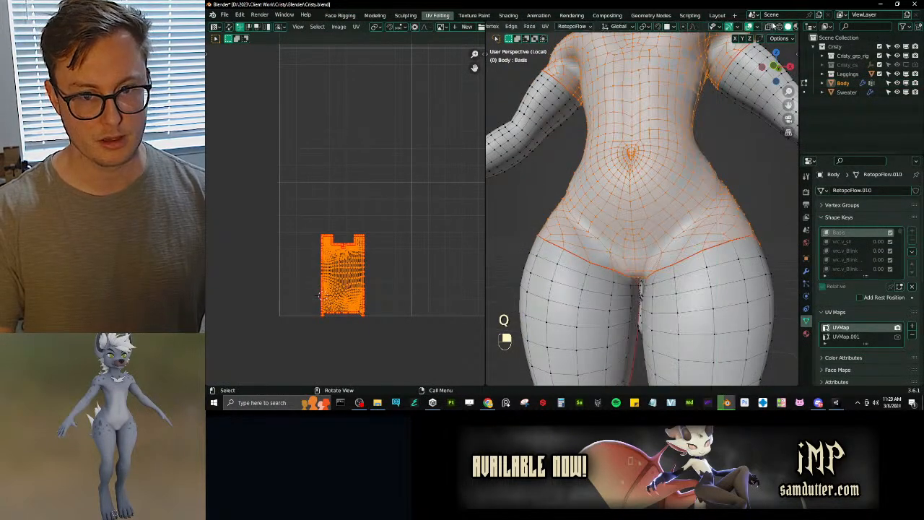
pyautogui.scroll(-4, 722, 28)
pyautogui.click(725, 27)
pyautogui.press('q')
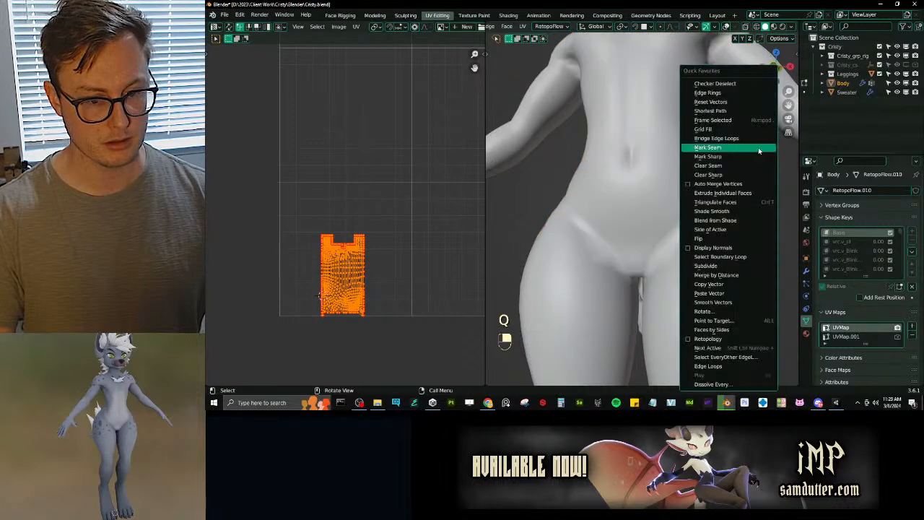
pyautogui.click(715, 102)
pyautogui.moveTo(715, 115); pyautogui.dragTo(682, 192, button='middle')
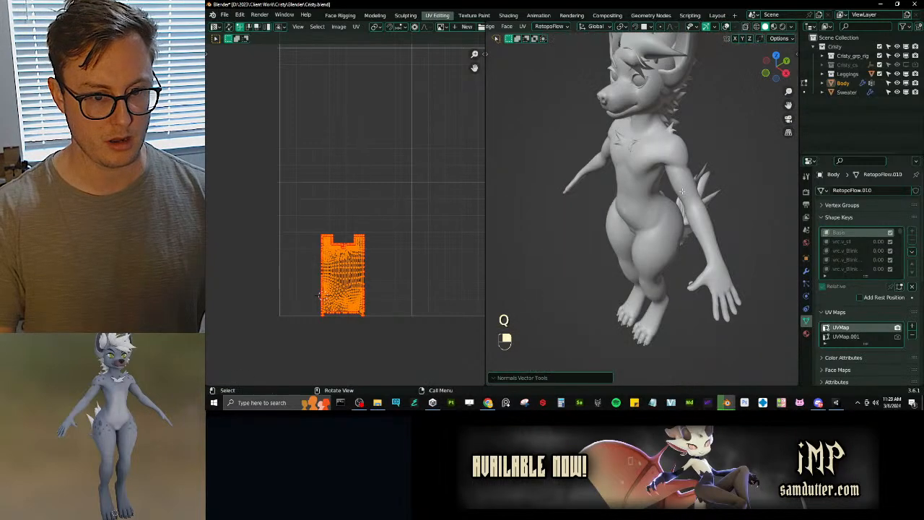
pyautogui.hotkey('ctrl', 'z')
pyautogui.press('Tab')
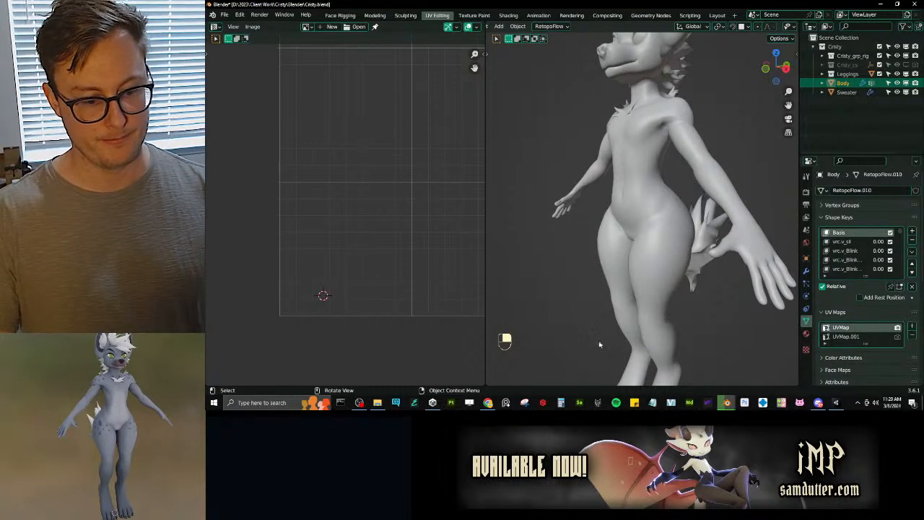
# Step: Deselect the Body, save Cristy.blend, and switch to the Cristy project in Unity
pyautogui.click(571, 317)
pyautogui.hotkey('ctrl', 's')
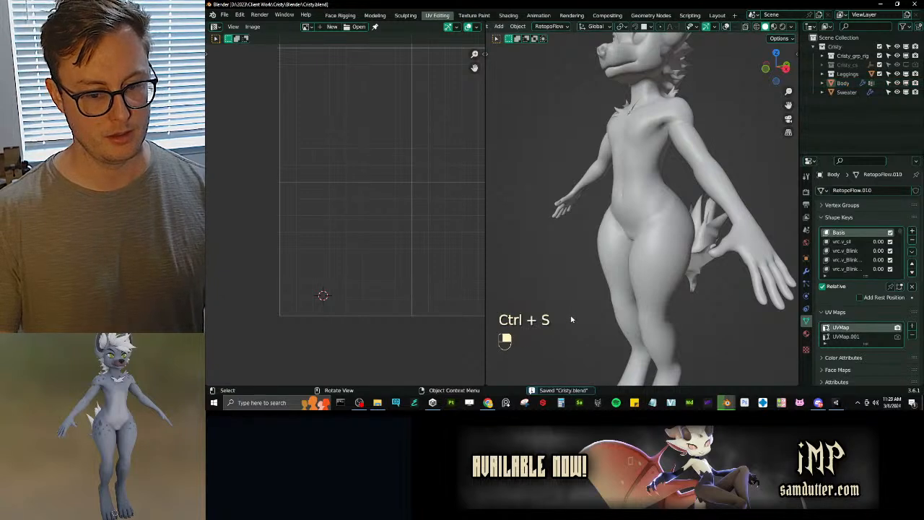
pyautogui.moveTo(727, 402)
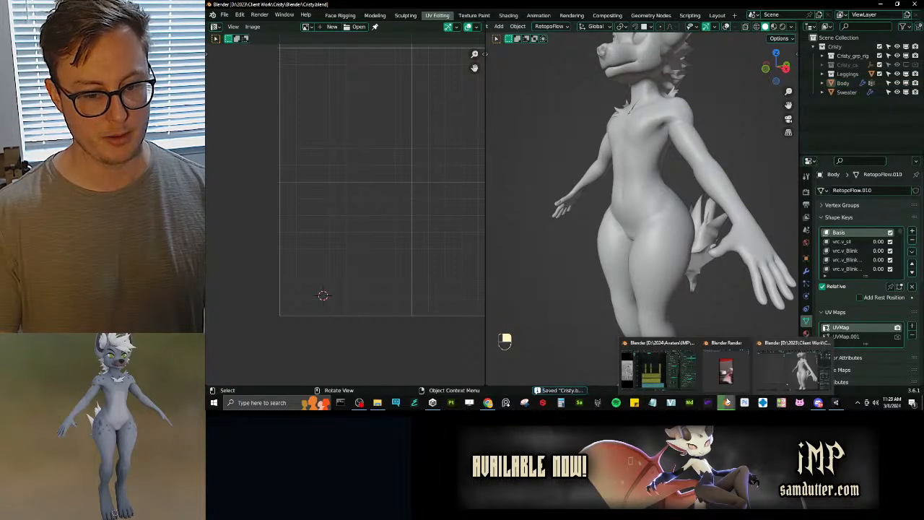
pyautogui.click(727, 402)
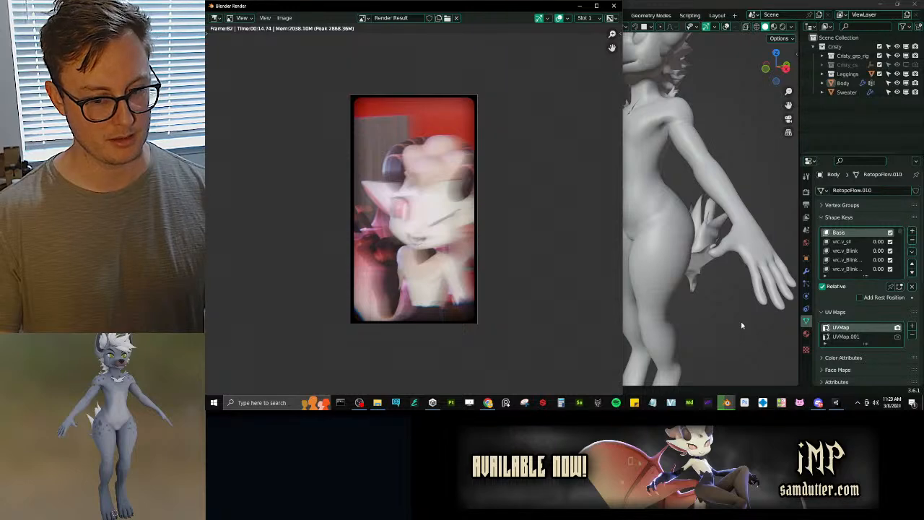
pyautogui.click(707, 402)
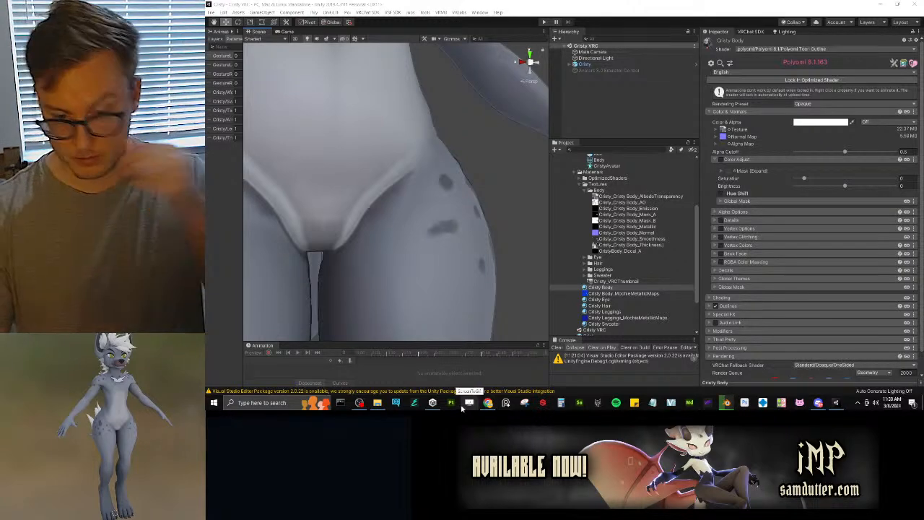
# Step: Examine the avatar's body, muzzle and head shading in the Unity scene from several angles, and save the scene
pyautogui.scroll(-5, 446, 186)
pyautogui.scroll(-3, 446, 186)
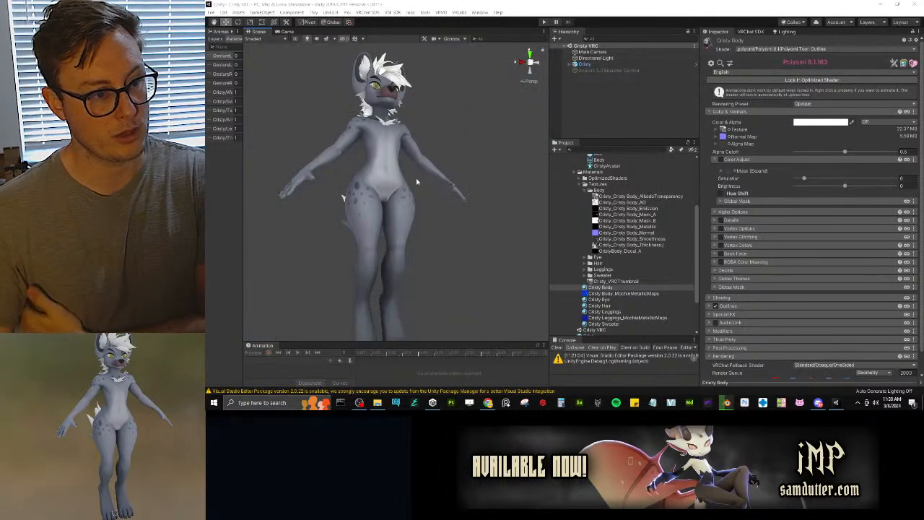
pyautogui.keyDown('alt'); pyautogui.moveTo(412, 166); pyautogui.dragTo(424, 192); pyautogui.keyUp('alt')
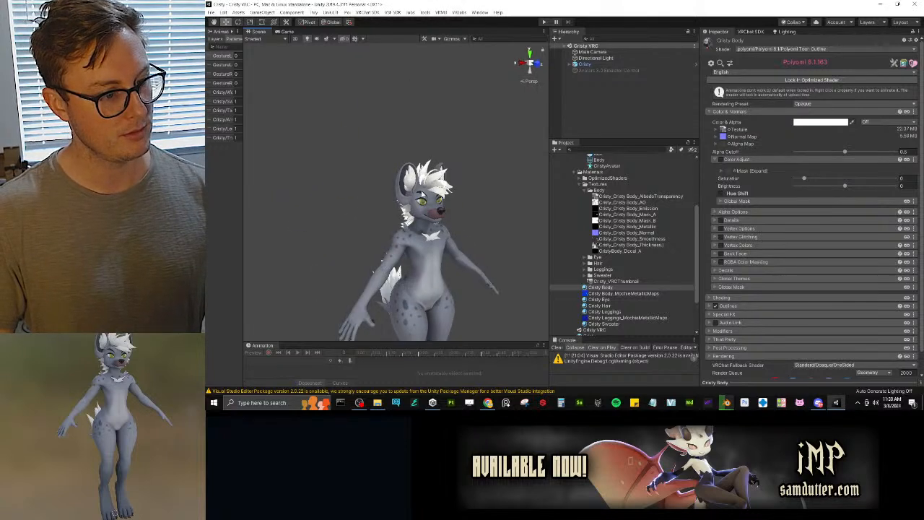
pyautogui.scroll(5, 471, 160)
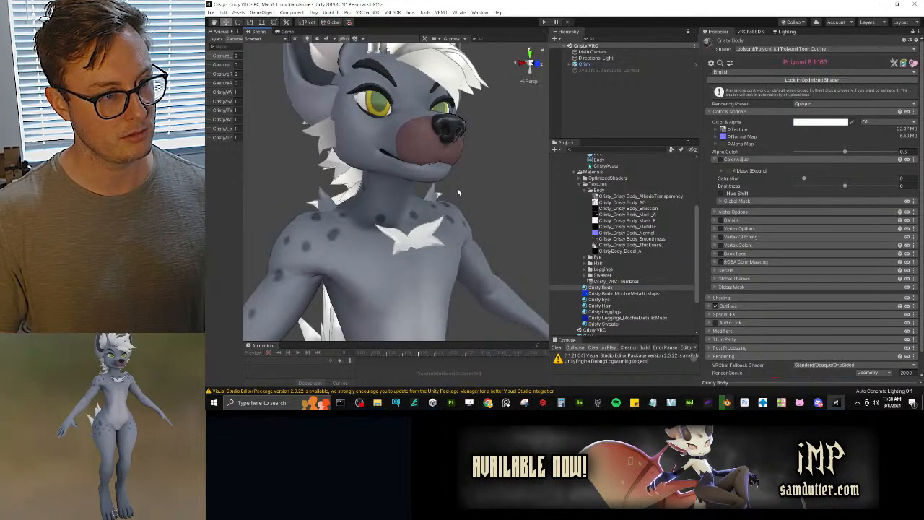
pyautogui.keyDown('alt'); pyautogui.moveTo(457, 191); pyautogui.dragTo(317, 208); pyautogui.keyUp('alt')
pyautogui.scroll(4, 421, 231)
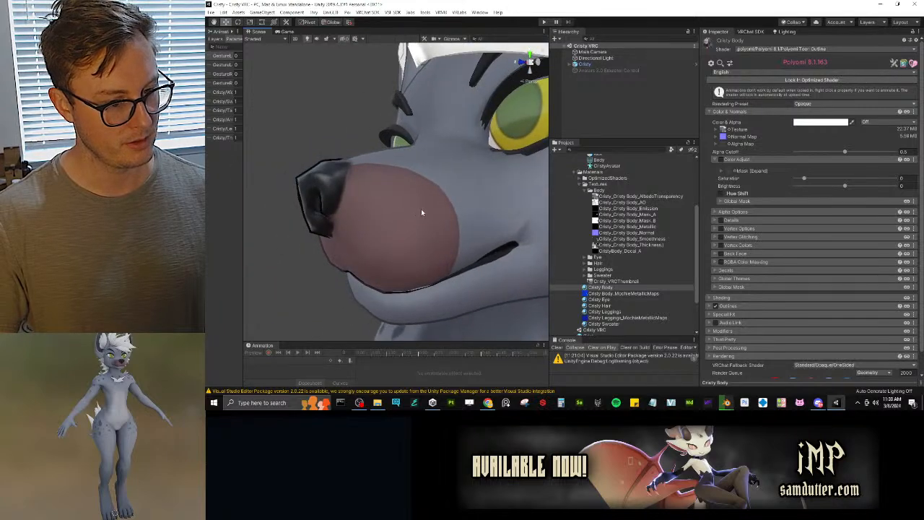
pyautogui.scroll(-5, 426, 216)
pyautogui.keyDown('alt'); pyautogui.moveTo(433, 206); pyautogui.dragTo(421, 192); pyautogui.keyUp('alt')
pyautogui.scroll(3, 436, 210)
pyautogui.scroll(-5, 421, 193)
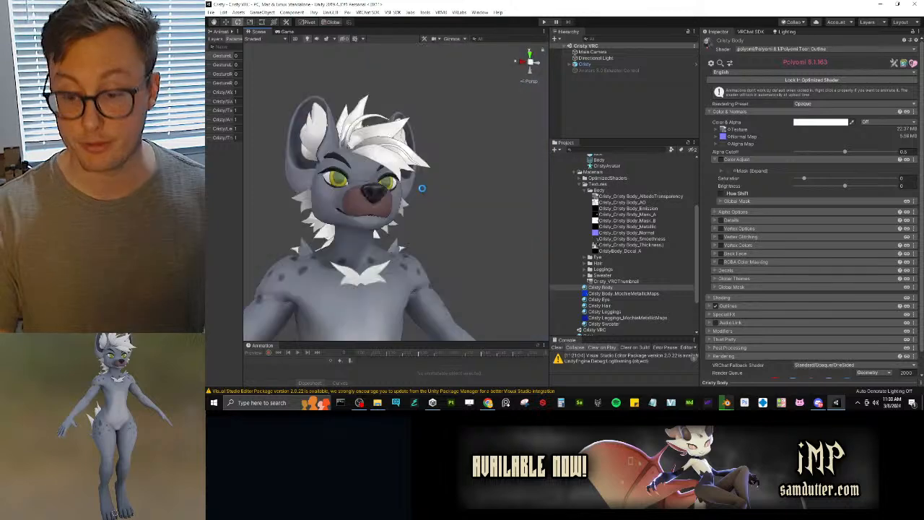
pyautogui.hotkey('ctrl', 's')
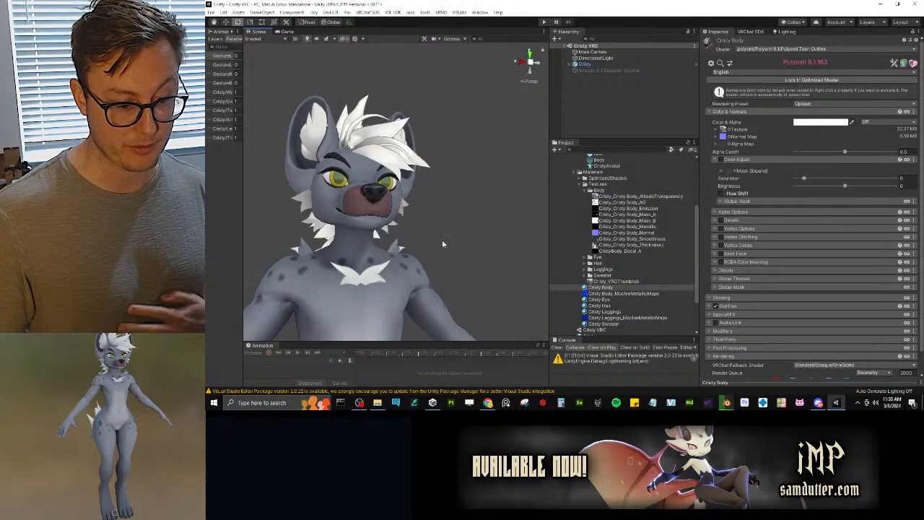